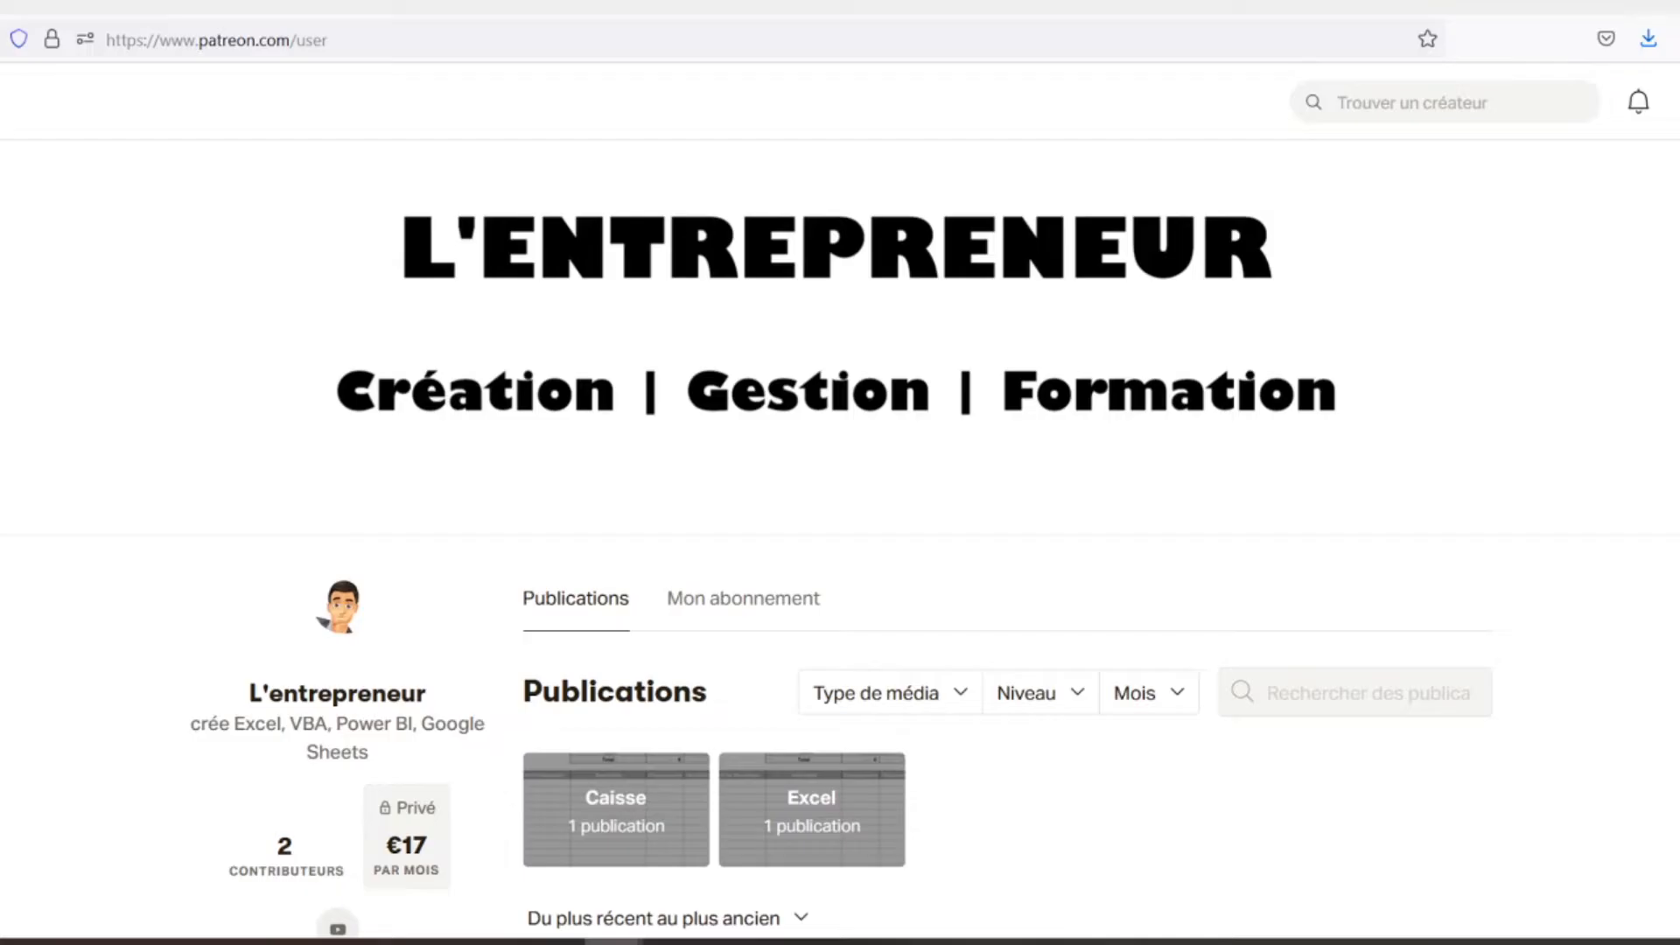
- Scroll the creator's Patreon page past the Feuilles de caisse post with caisse.xlsx attached
{"action": "scroll", "coordinate": [840, 525], "scroll_direction": "down", "scroll_amount": 3}
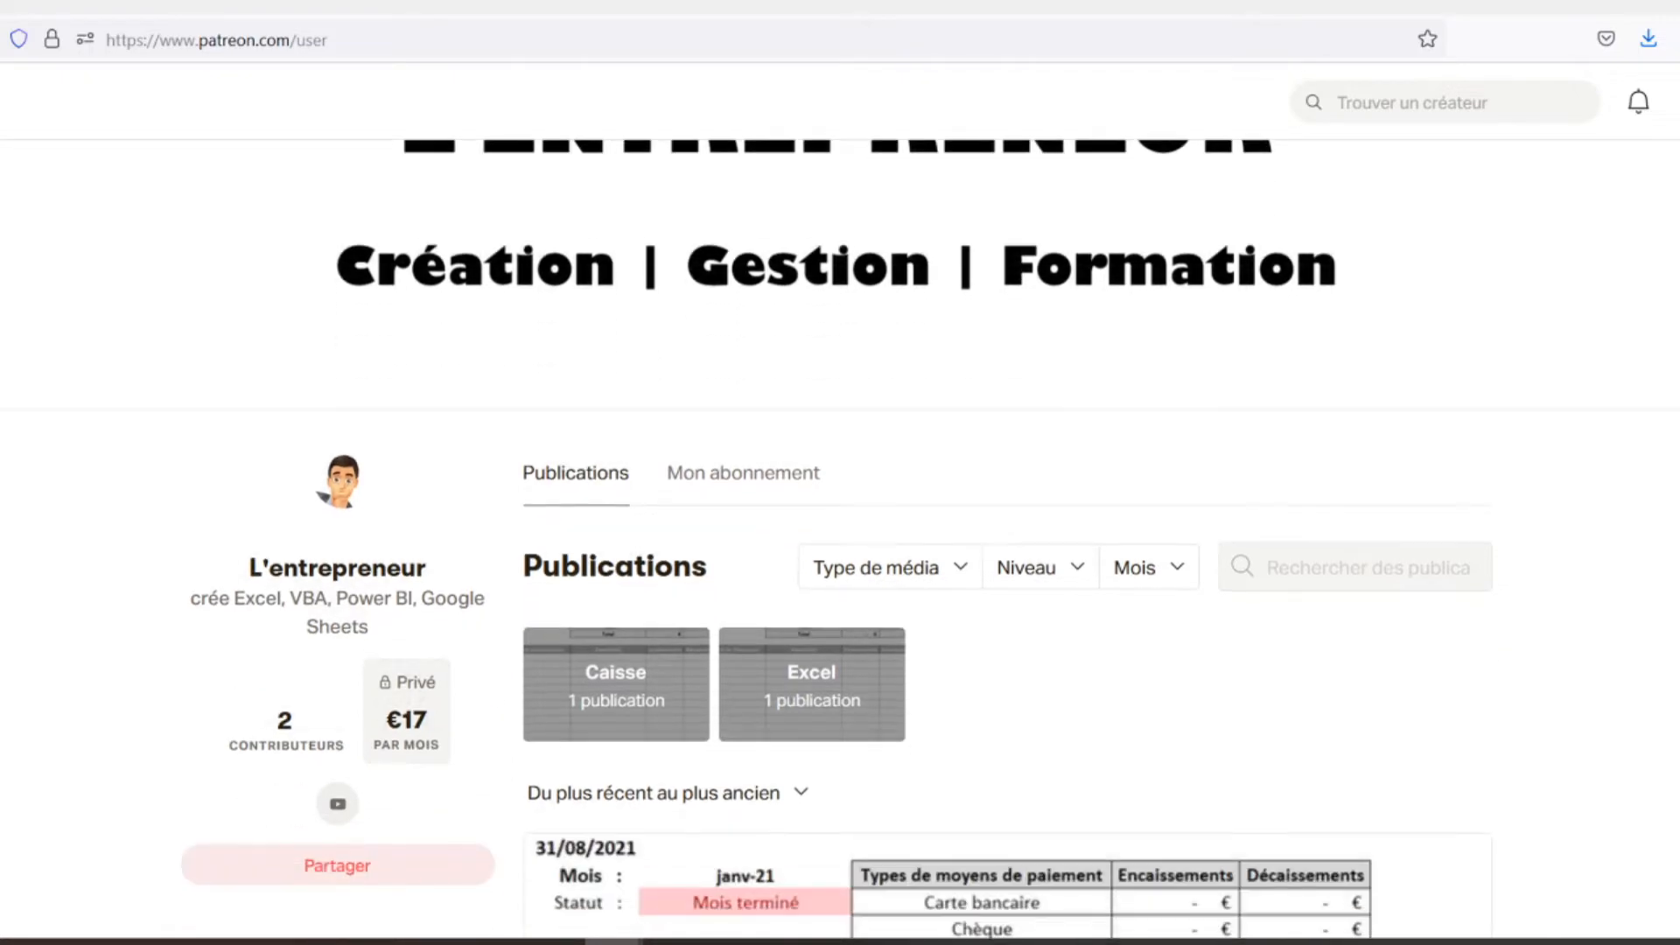
{"action": "scroll", "coordinate": [840, 525], "scroll_direction": "down", "scroll_amount": 2}
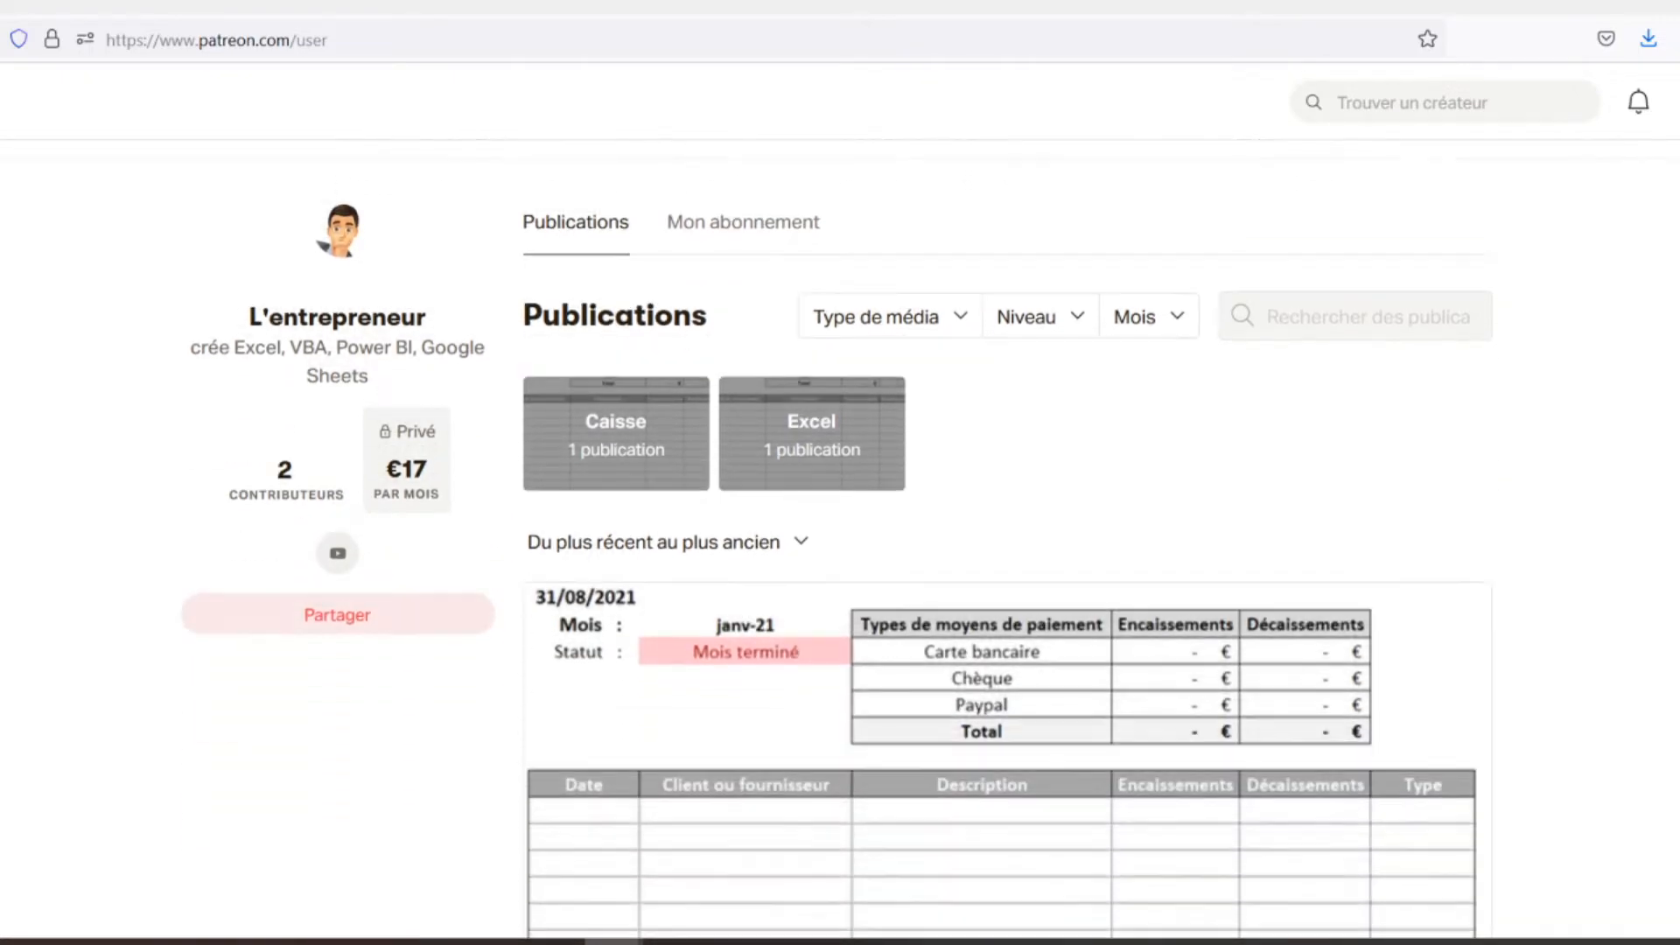
{"action": "scroll", "coordinate": [840, 525], "scroll_direction": "down", "scroll_amount": 3}
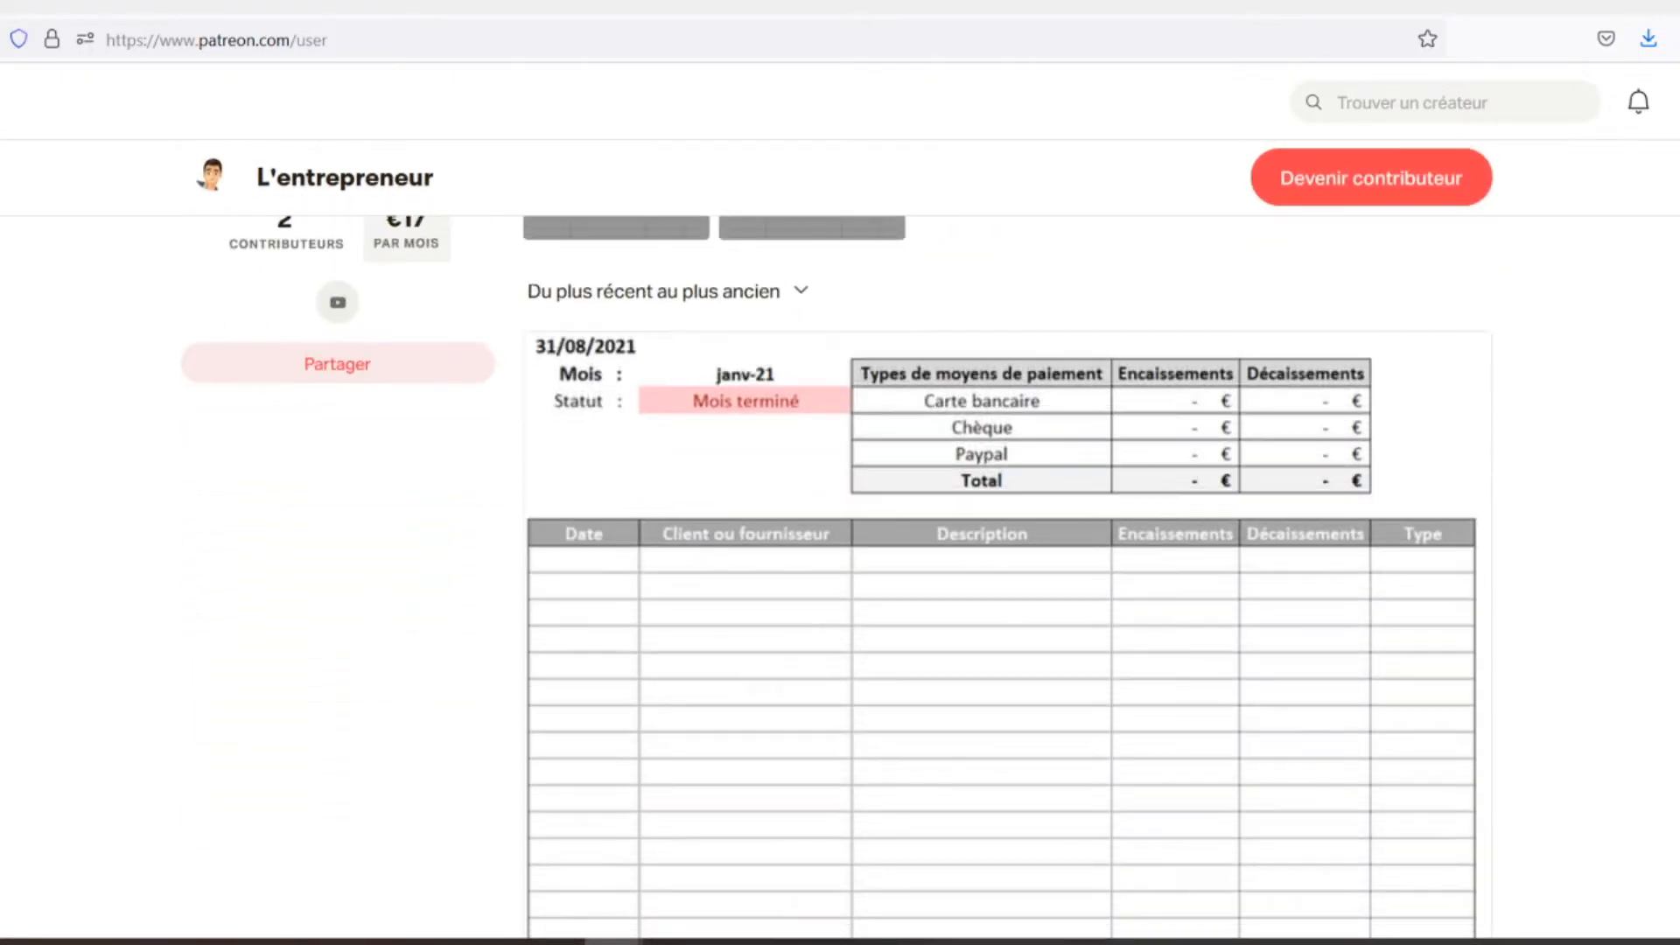
{"action": "scroll", "coordinate": [840, 525], "scroll_direction": "down", "scroll_amount": 2}
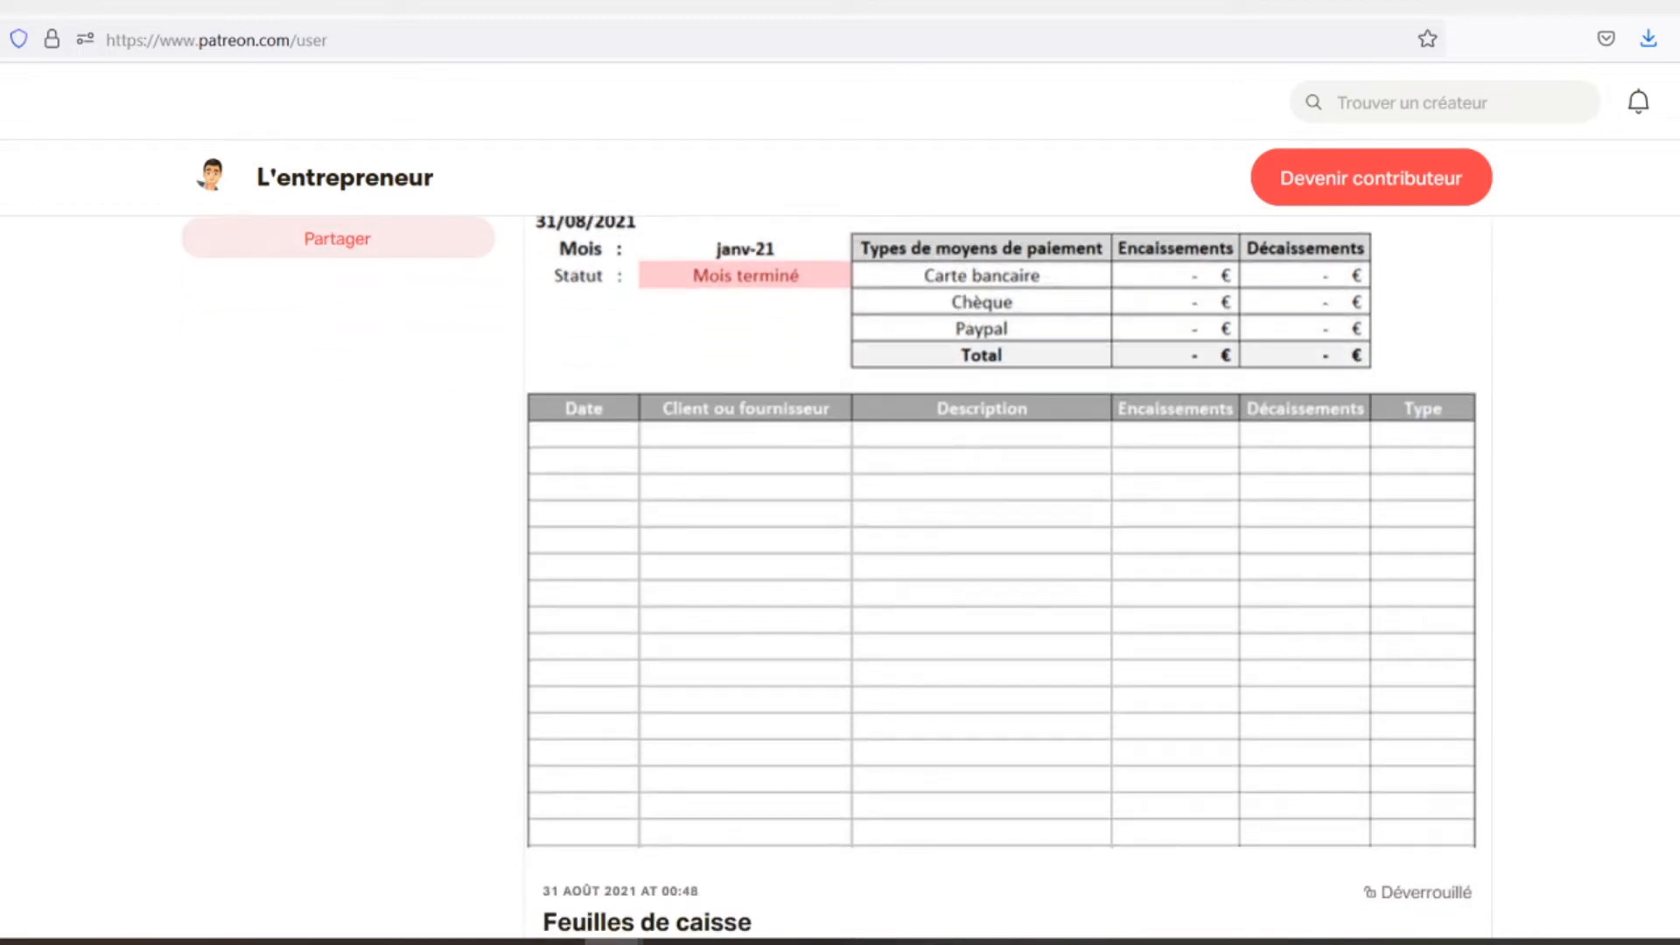
{"action": "scroll", "coordinate": [840, 525], "scroll_direction": "down", "scroll_amount": 2}
{"action": "scroll", "coordinate": [840, 525], "scroll_direction": "down", "scroll_amount": 2}
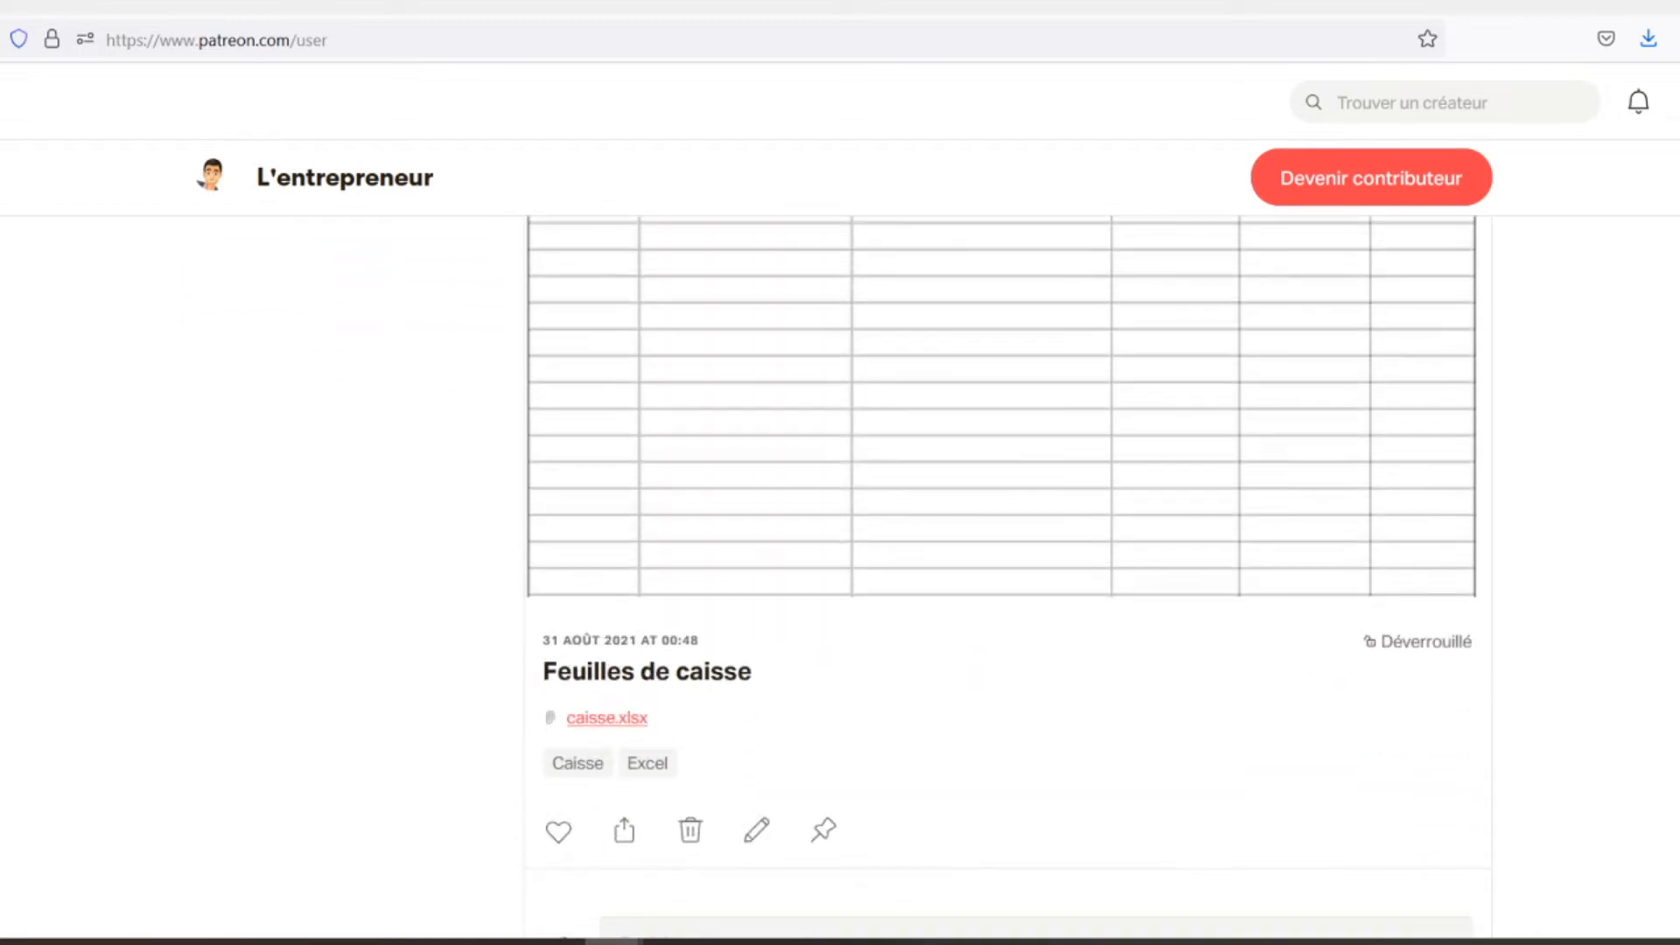
{"action": "scroll", "coordinate": [840, 525], "scroll_direction": "down", "scroll_amount": 2}
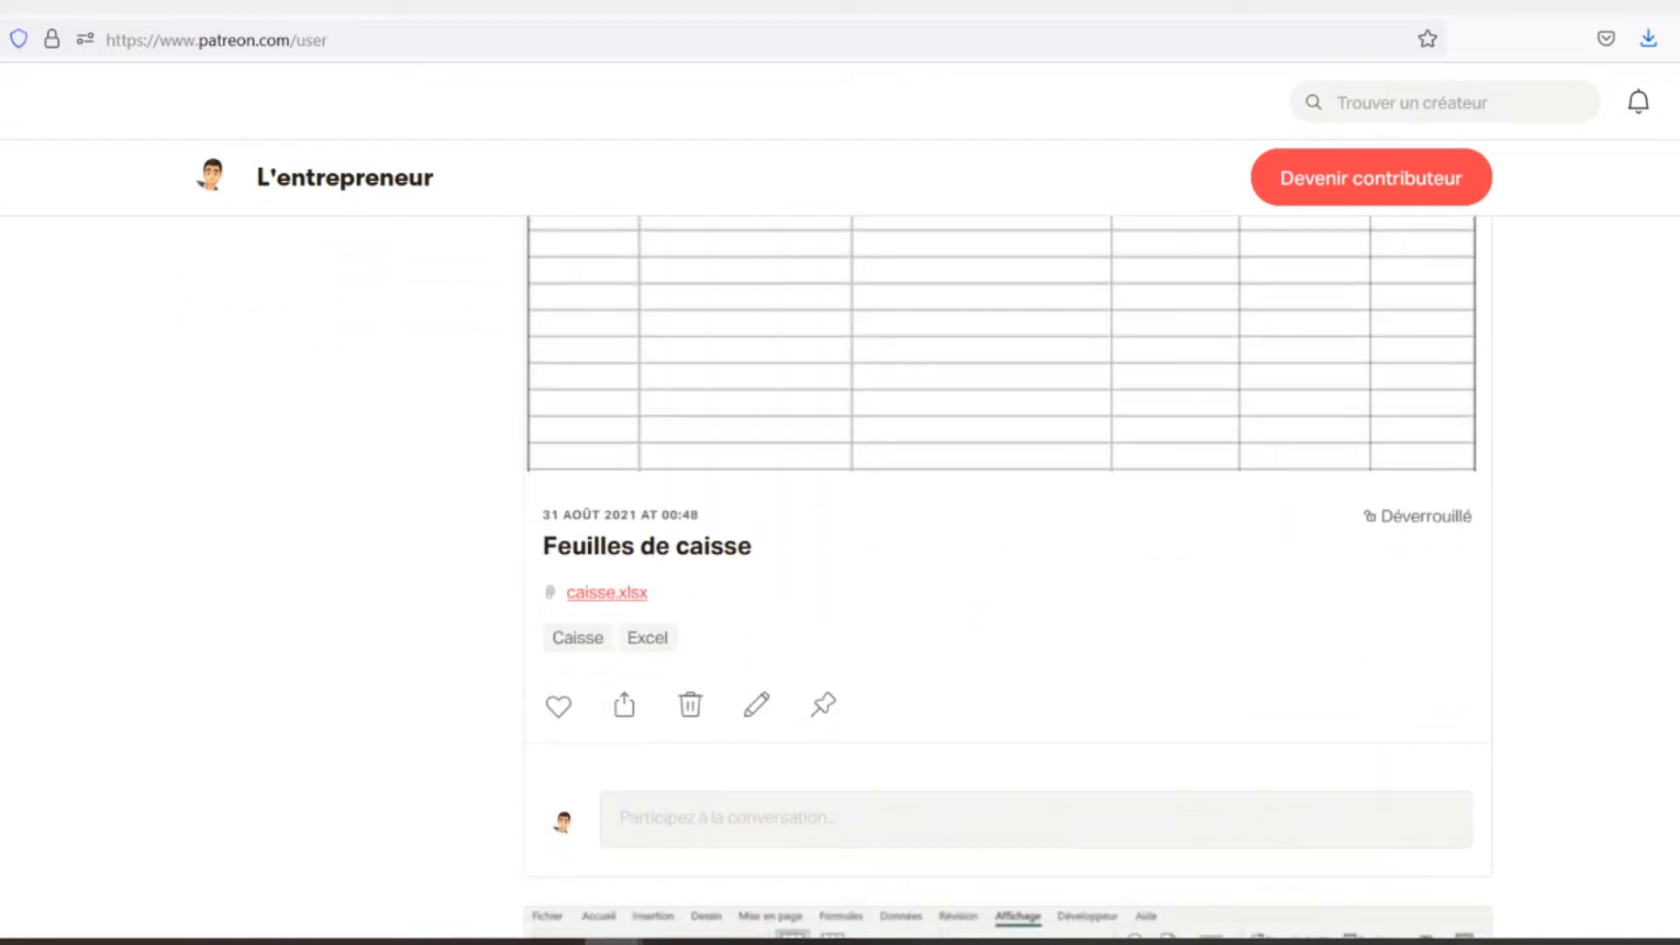
{"action": "scroll", "coordinate": [840, 525], "scroll_direction": "down", "scroll_amount": 2}
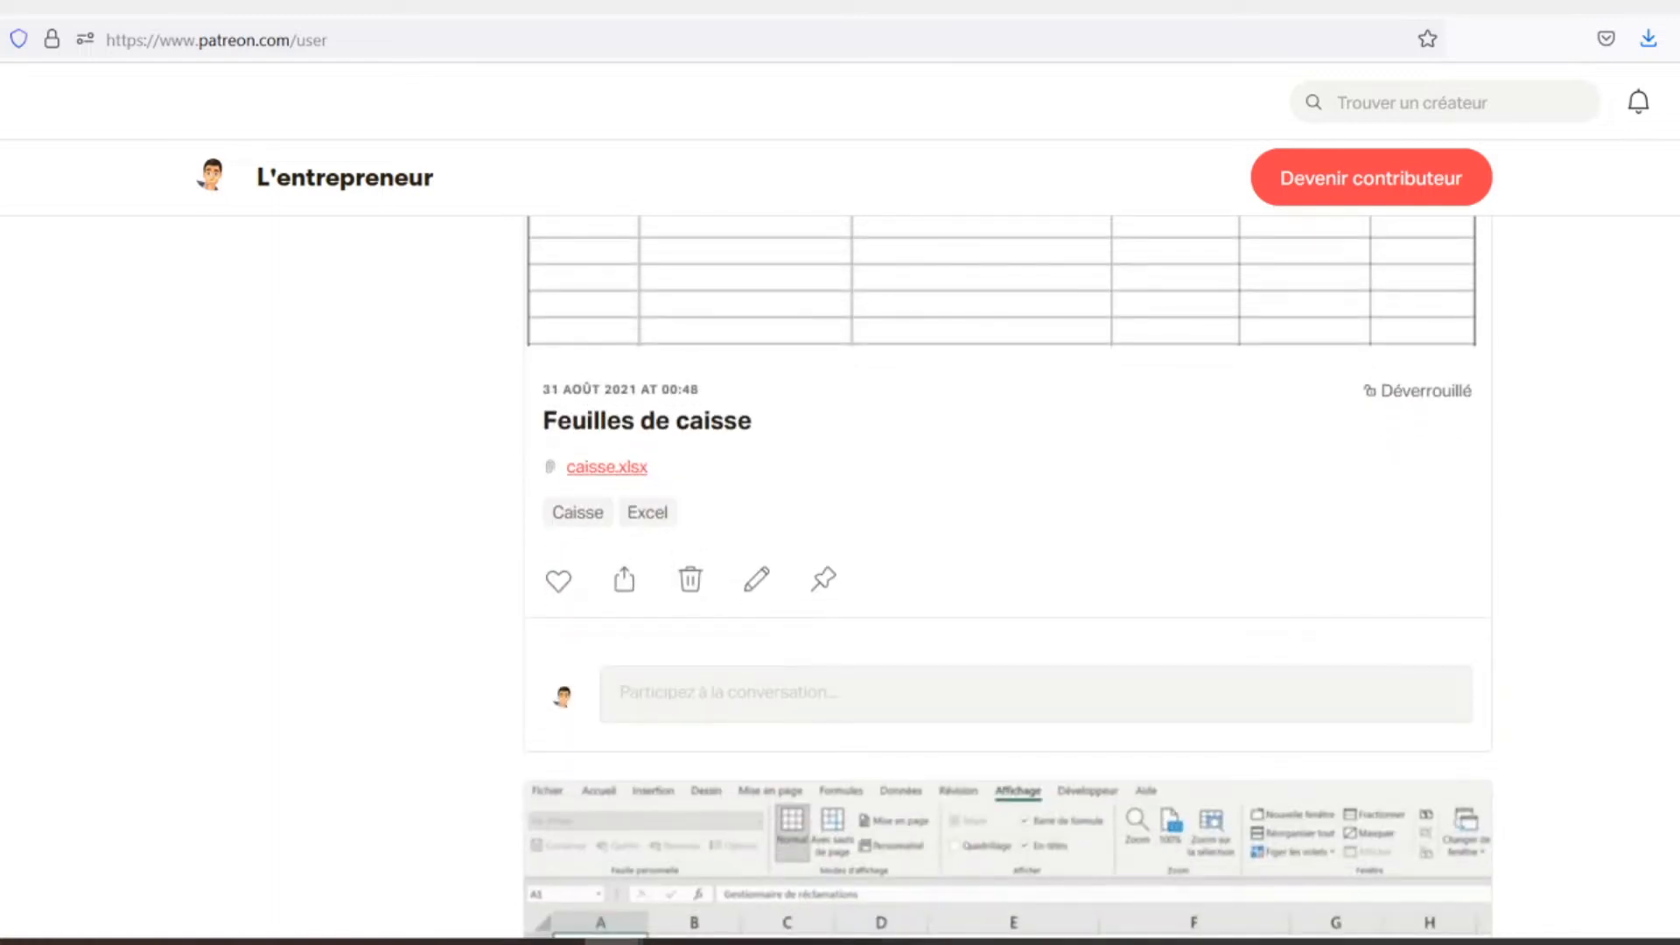
{"action": "scroll", "coordinate": [840, 525], "scroll_direction": "down", "scroll_amount": 2}
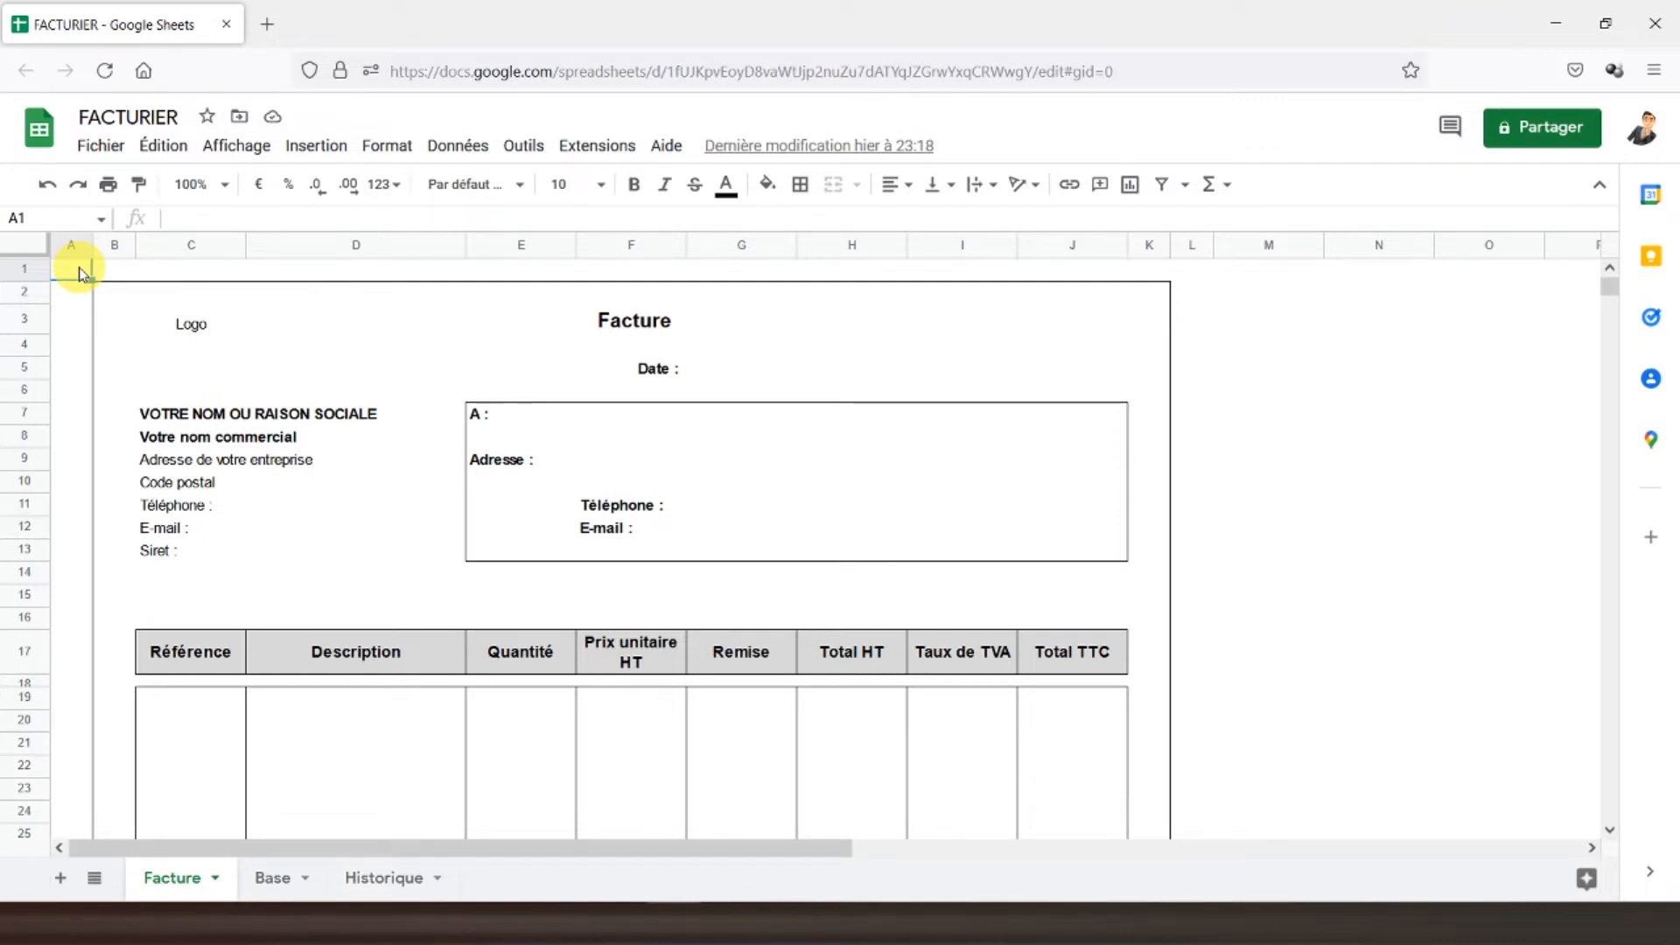
- Enter ="n°"&NB(Historique!1:1) in G3 to number the invoice from Historique row 1
{"action": "left_click", "coordinate": [710, 322]}
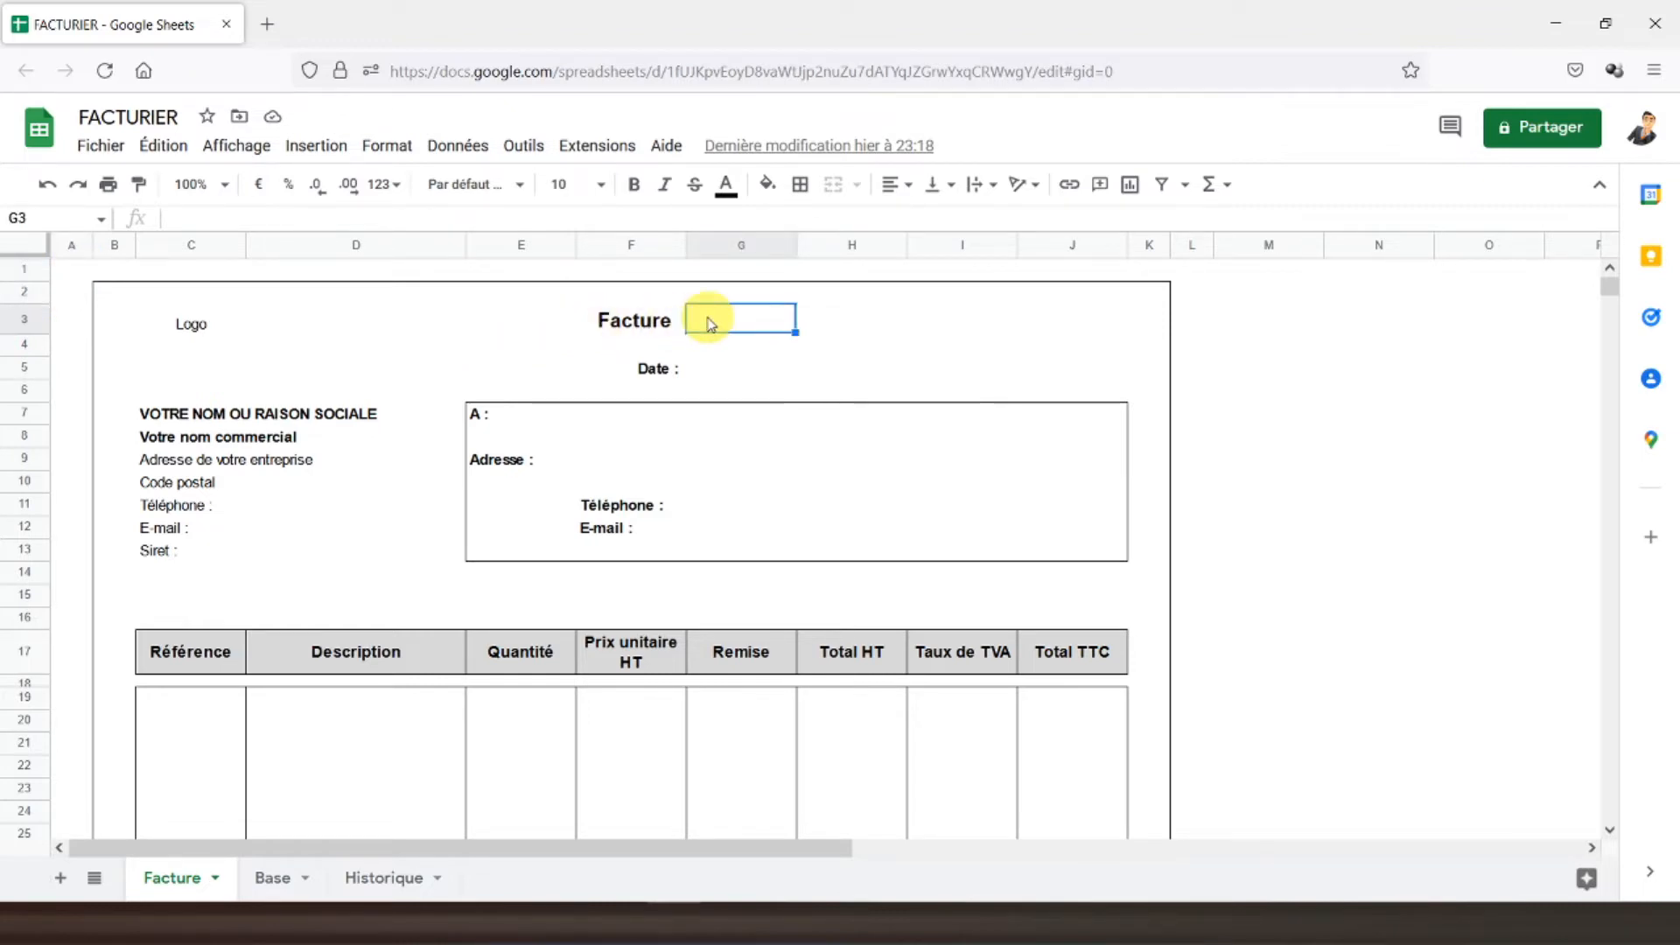
{"action": "type", "text": "="}
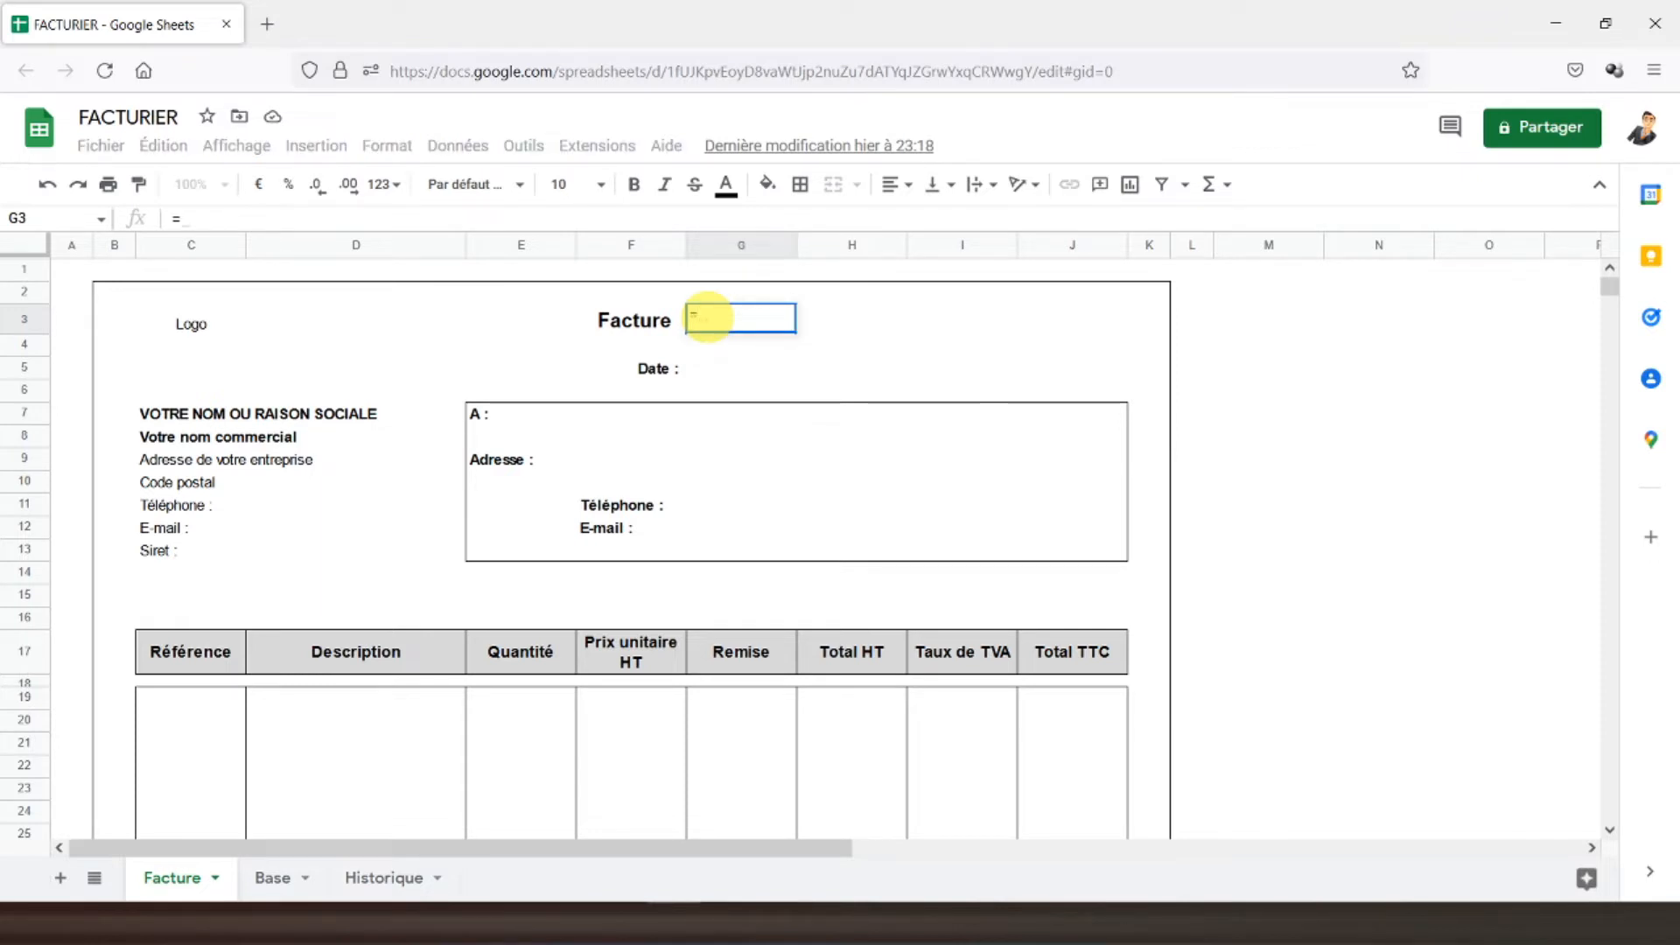
{"action": "type", "text": "\"n"}
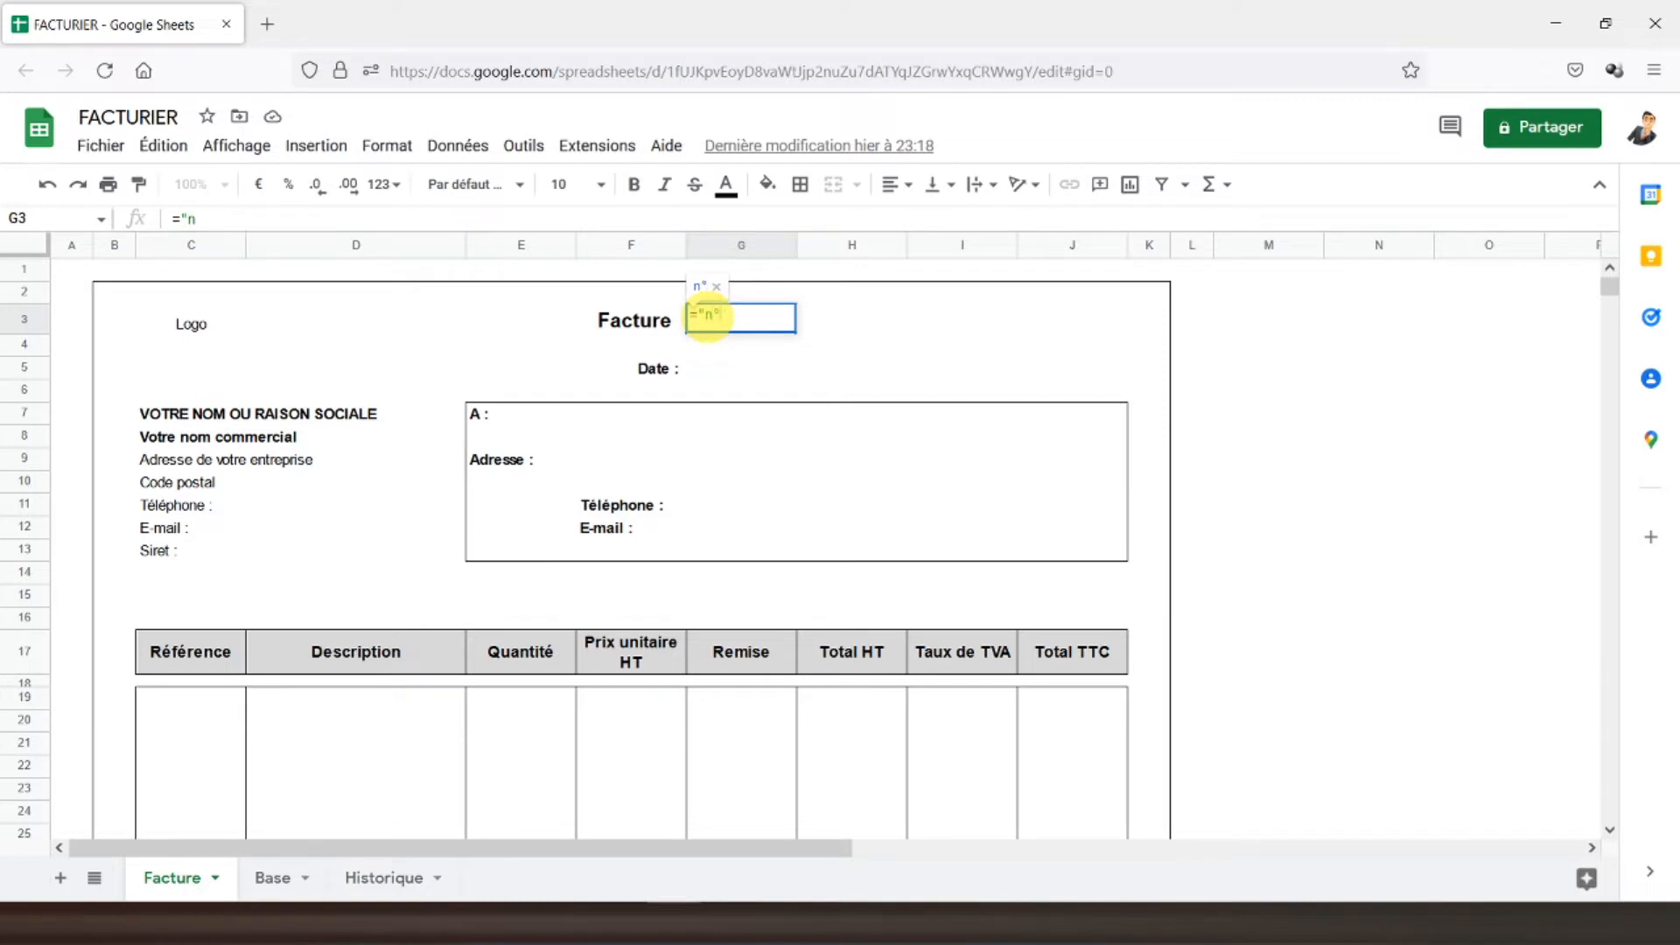
{"action": "type", "text": "°\"&"}
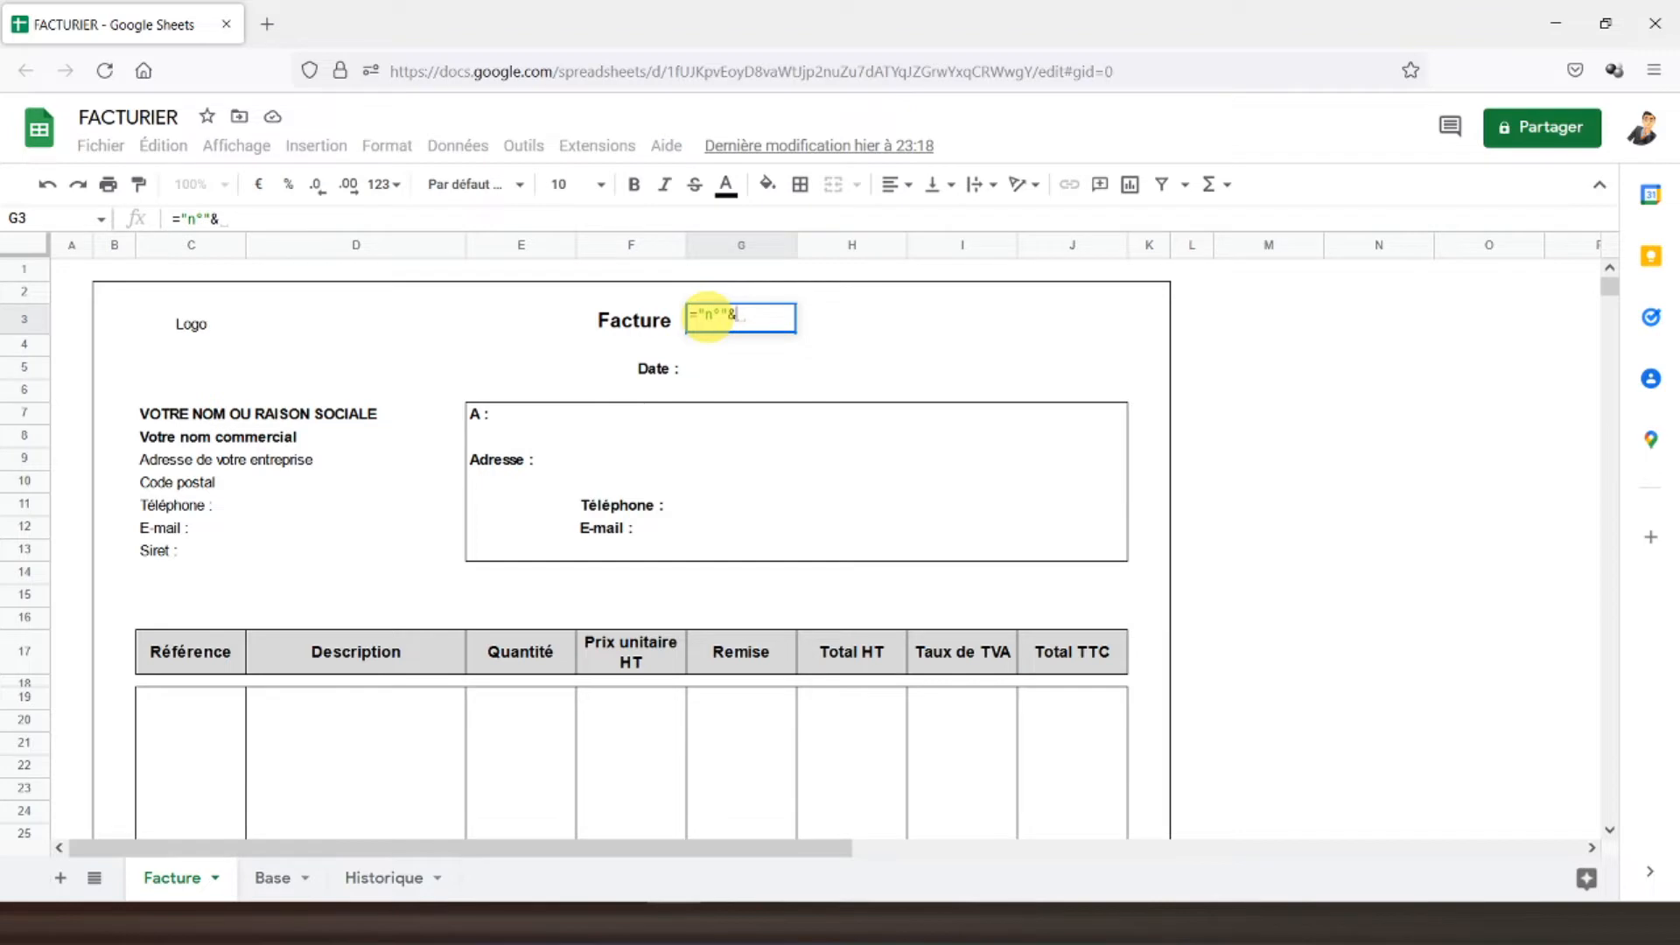
{"action": "type", "text": "NB("}
{"action": "left_click", "coordinate": [361, 878]}
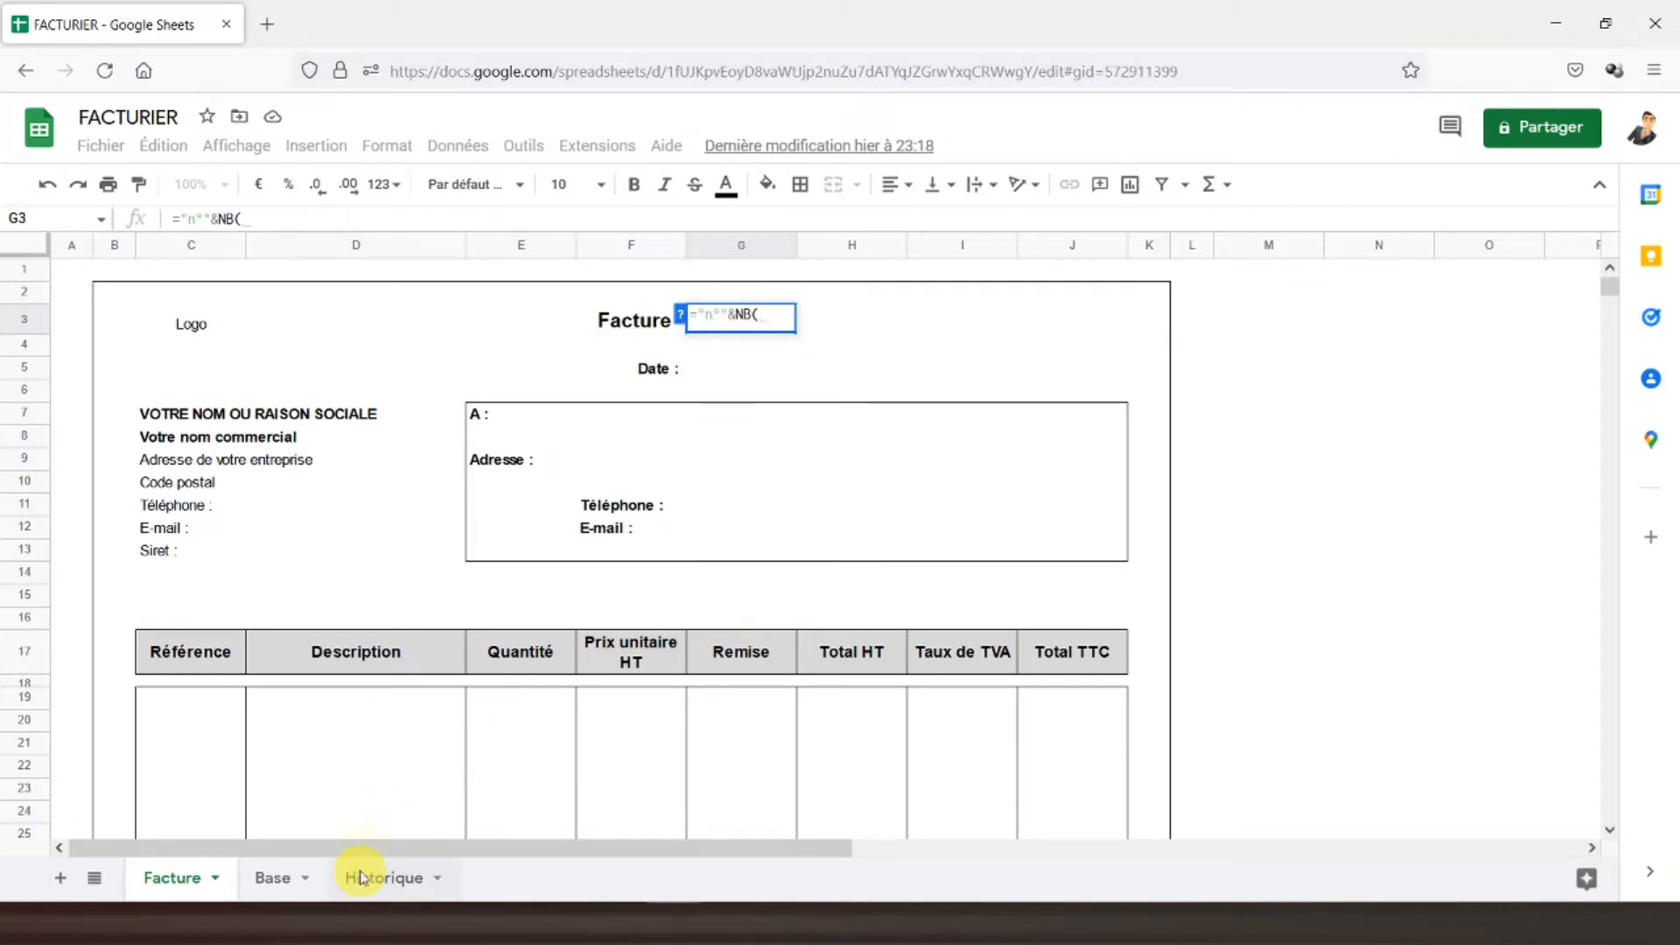
{"action": "left_click", "coordinate": [25, 276]}
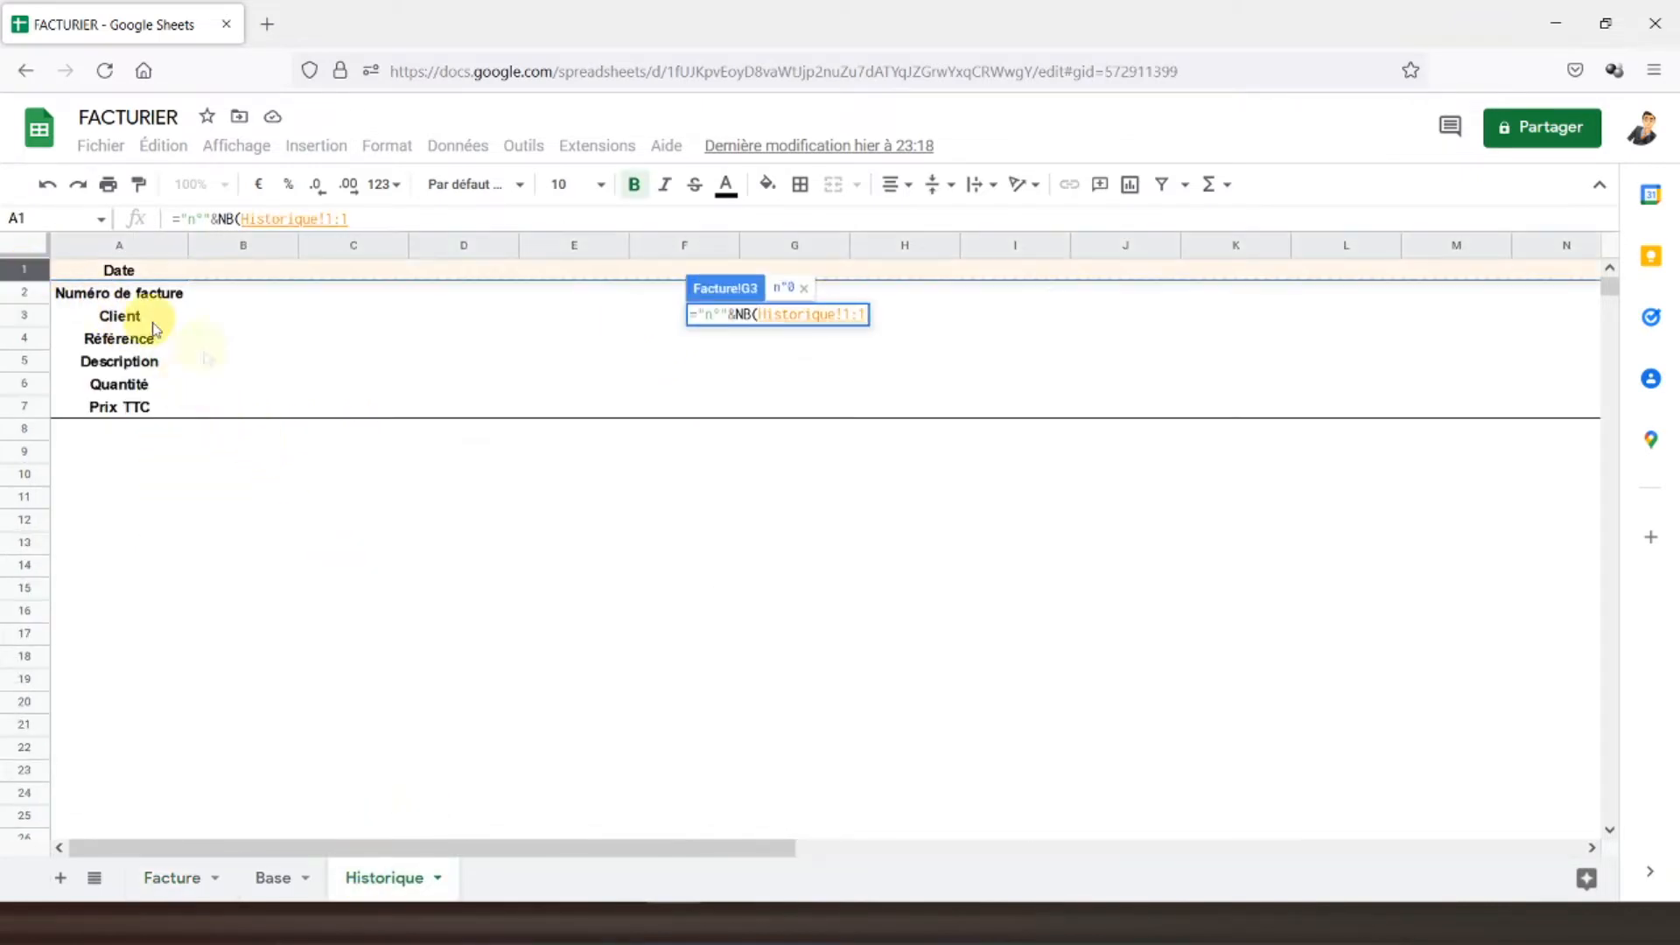
{"action": "type", "text": ")"}
{"action": "key", "text": "Return"}
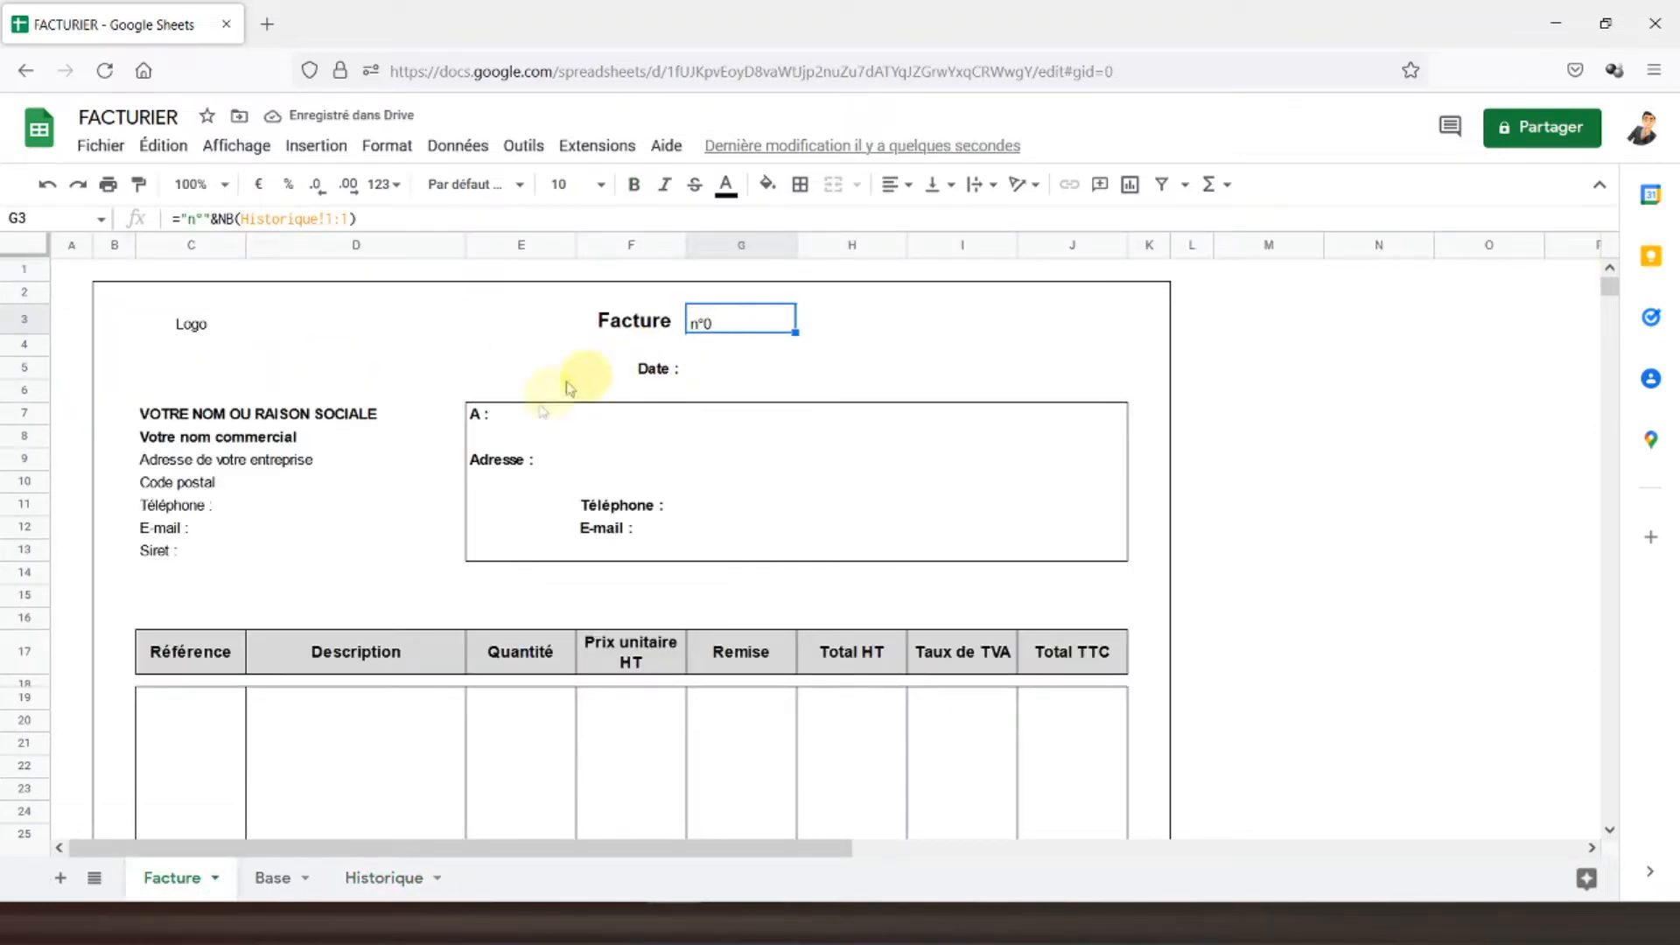
- Format the n°0 invoice number as 14-point bold
{"action": "left_click", "coordinate": [628, 318]}
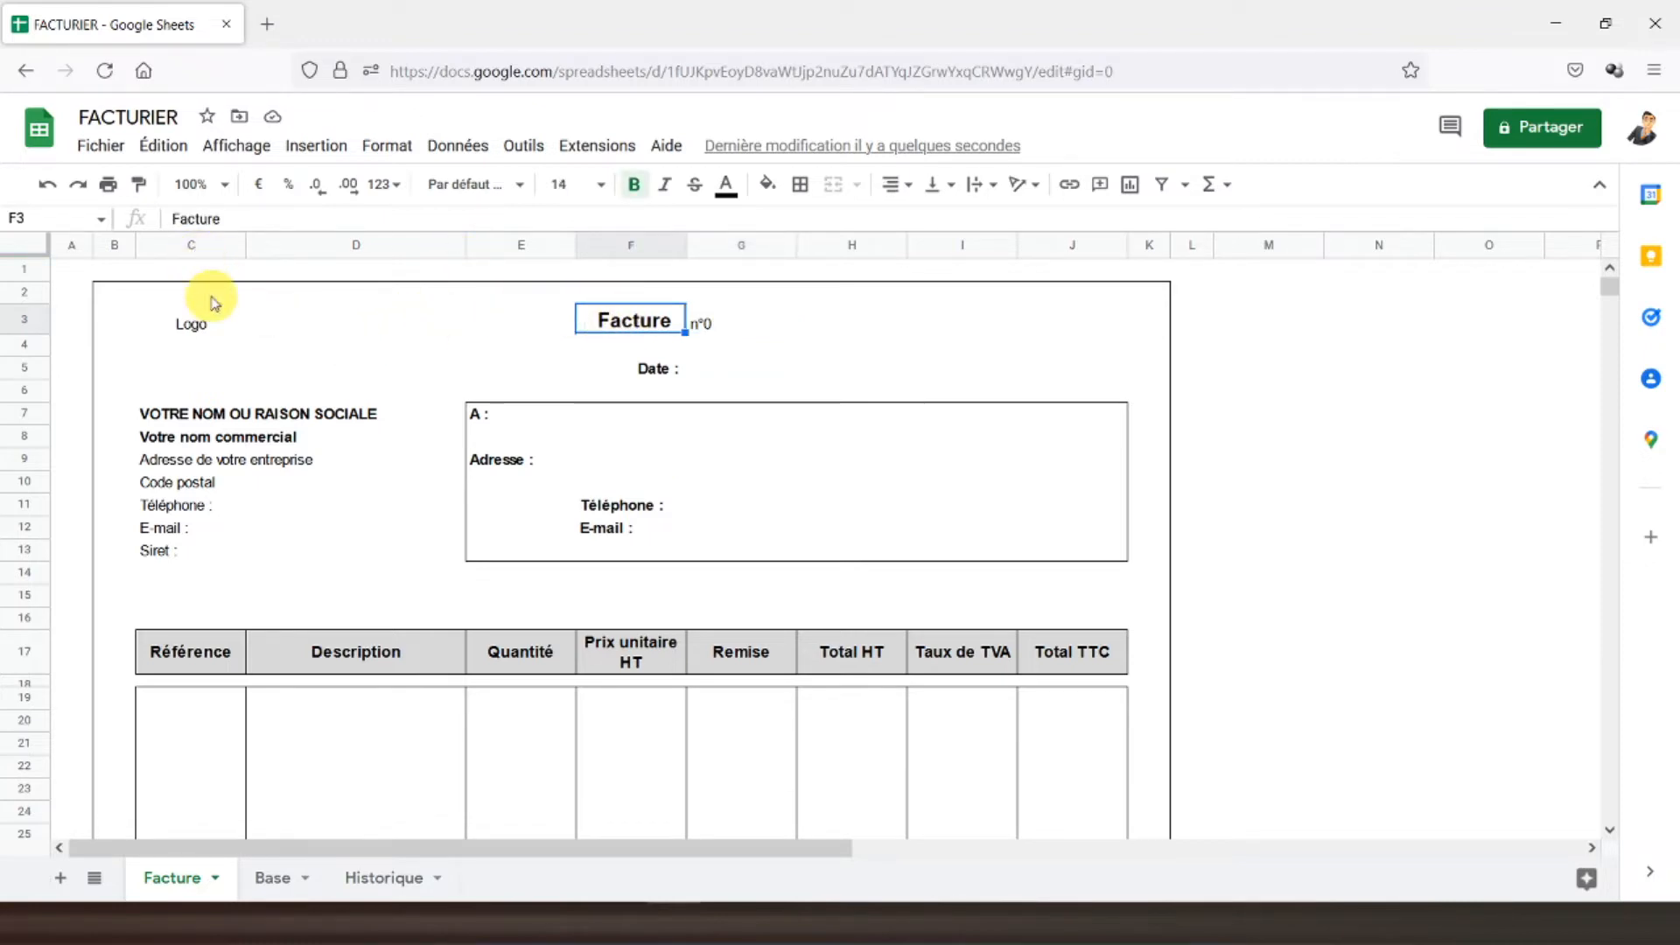
{"action": "left_click", "coordinate": [707, 322]}
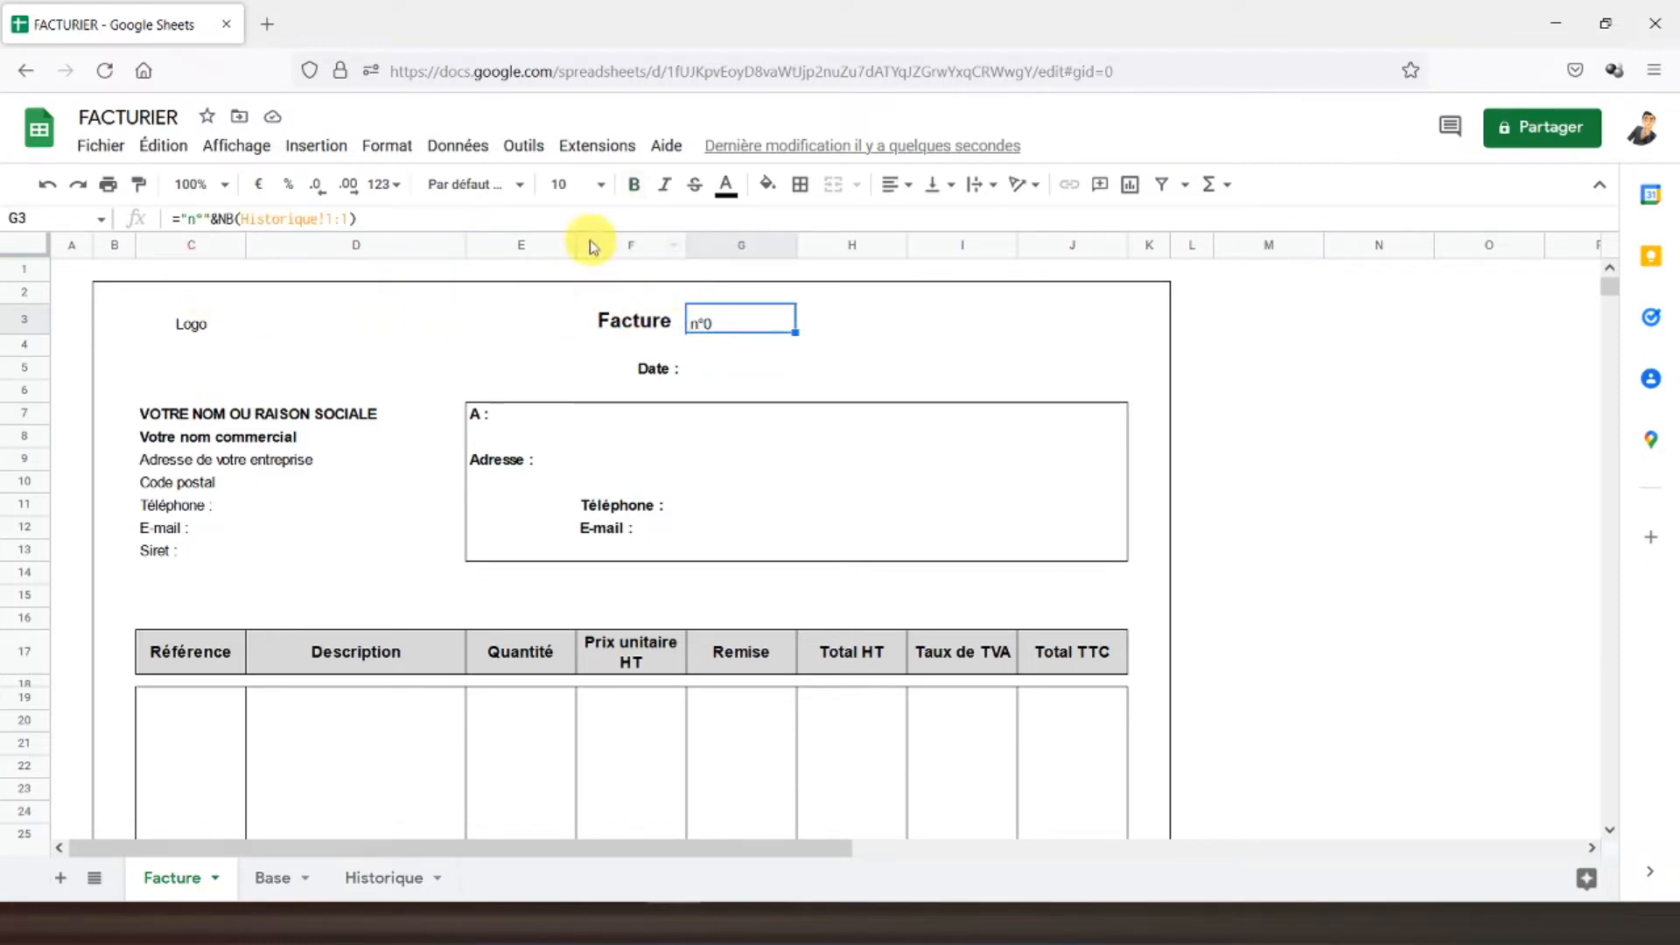
{"action": "left_click", "coordinate": [582, 187]}
{"action": "type", "text": "14"}
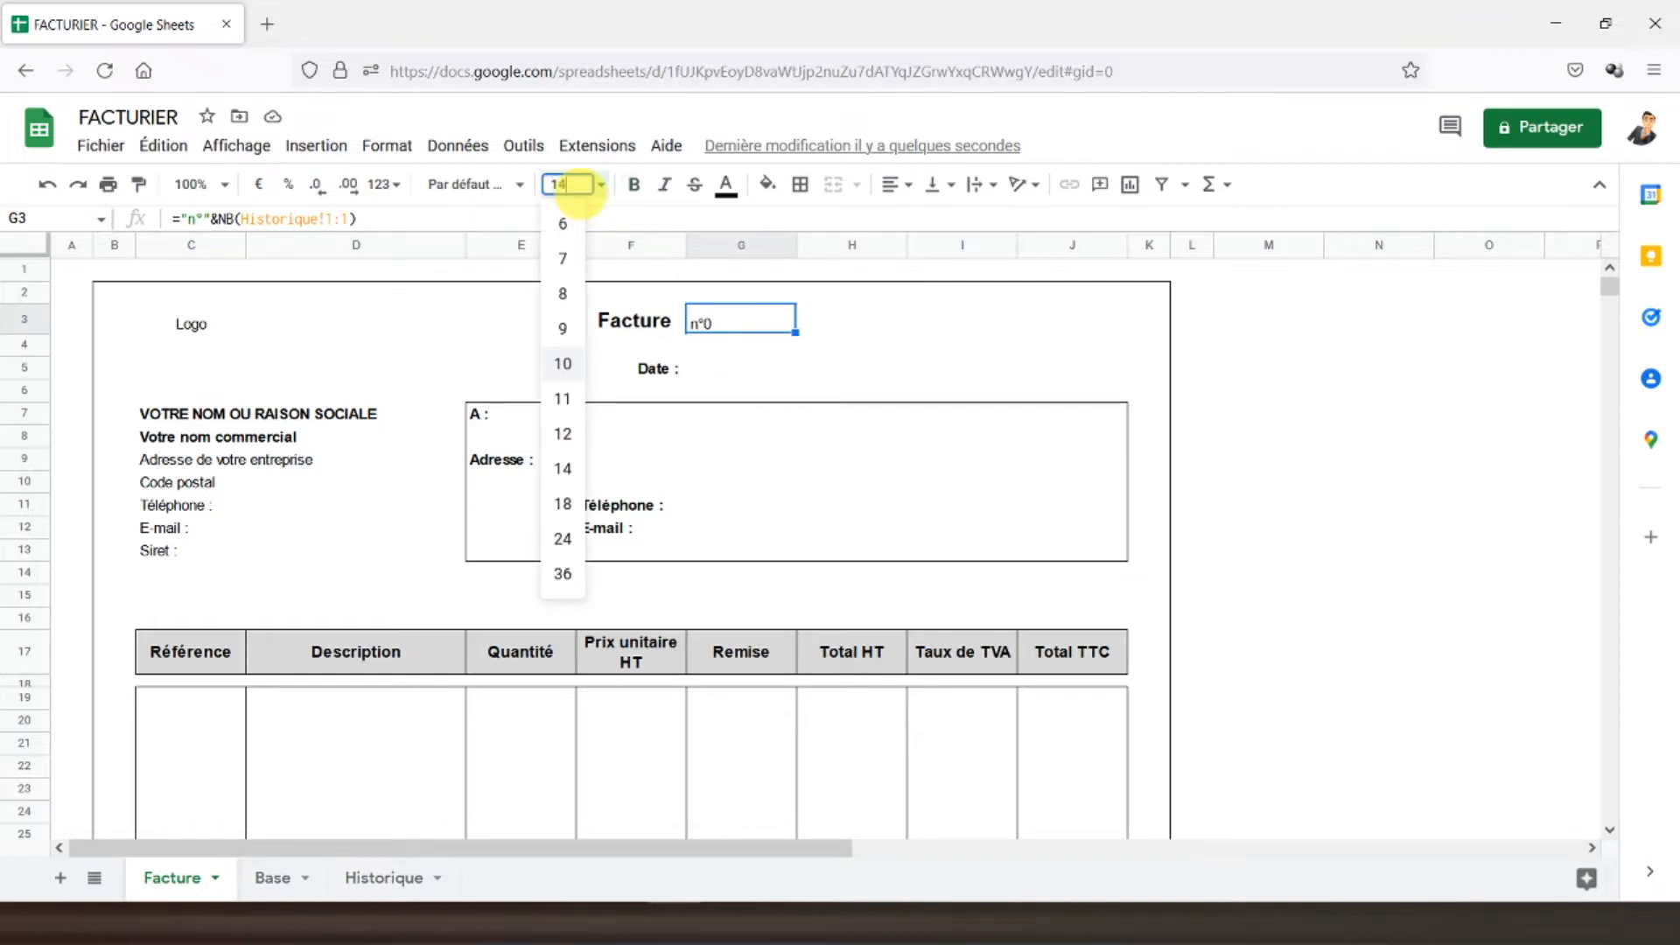
{"action": "key", "text": "Return"}
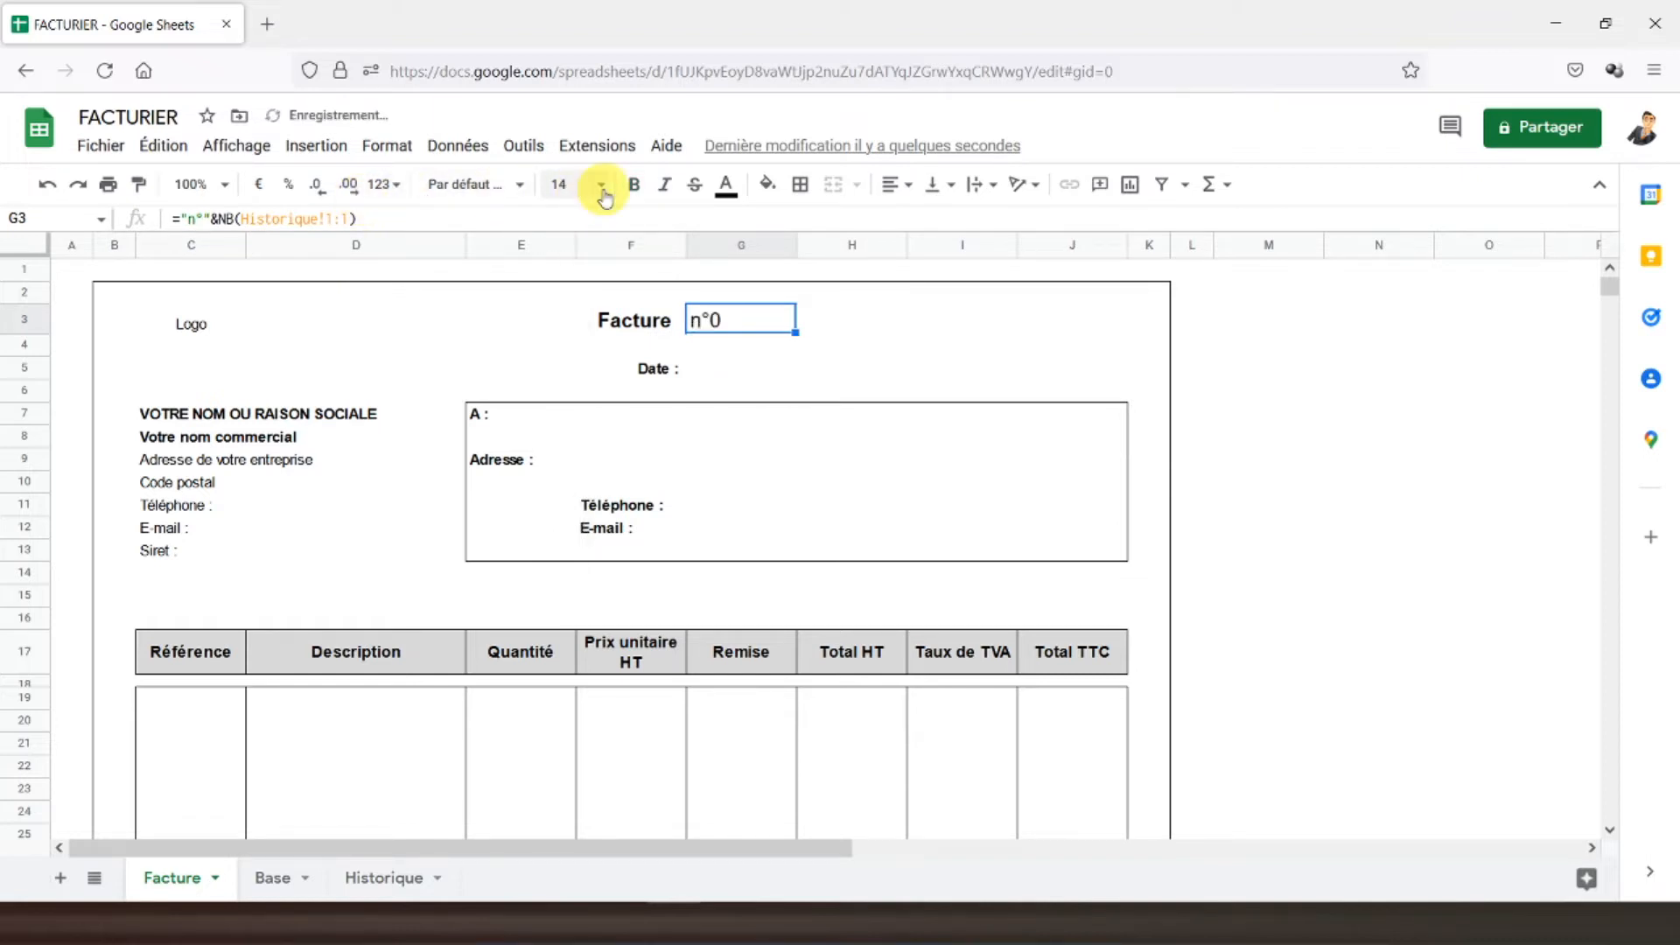
{"action": "left_click", "coordinate": [634, 184]}
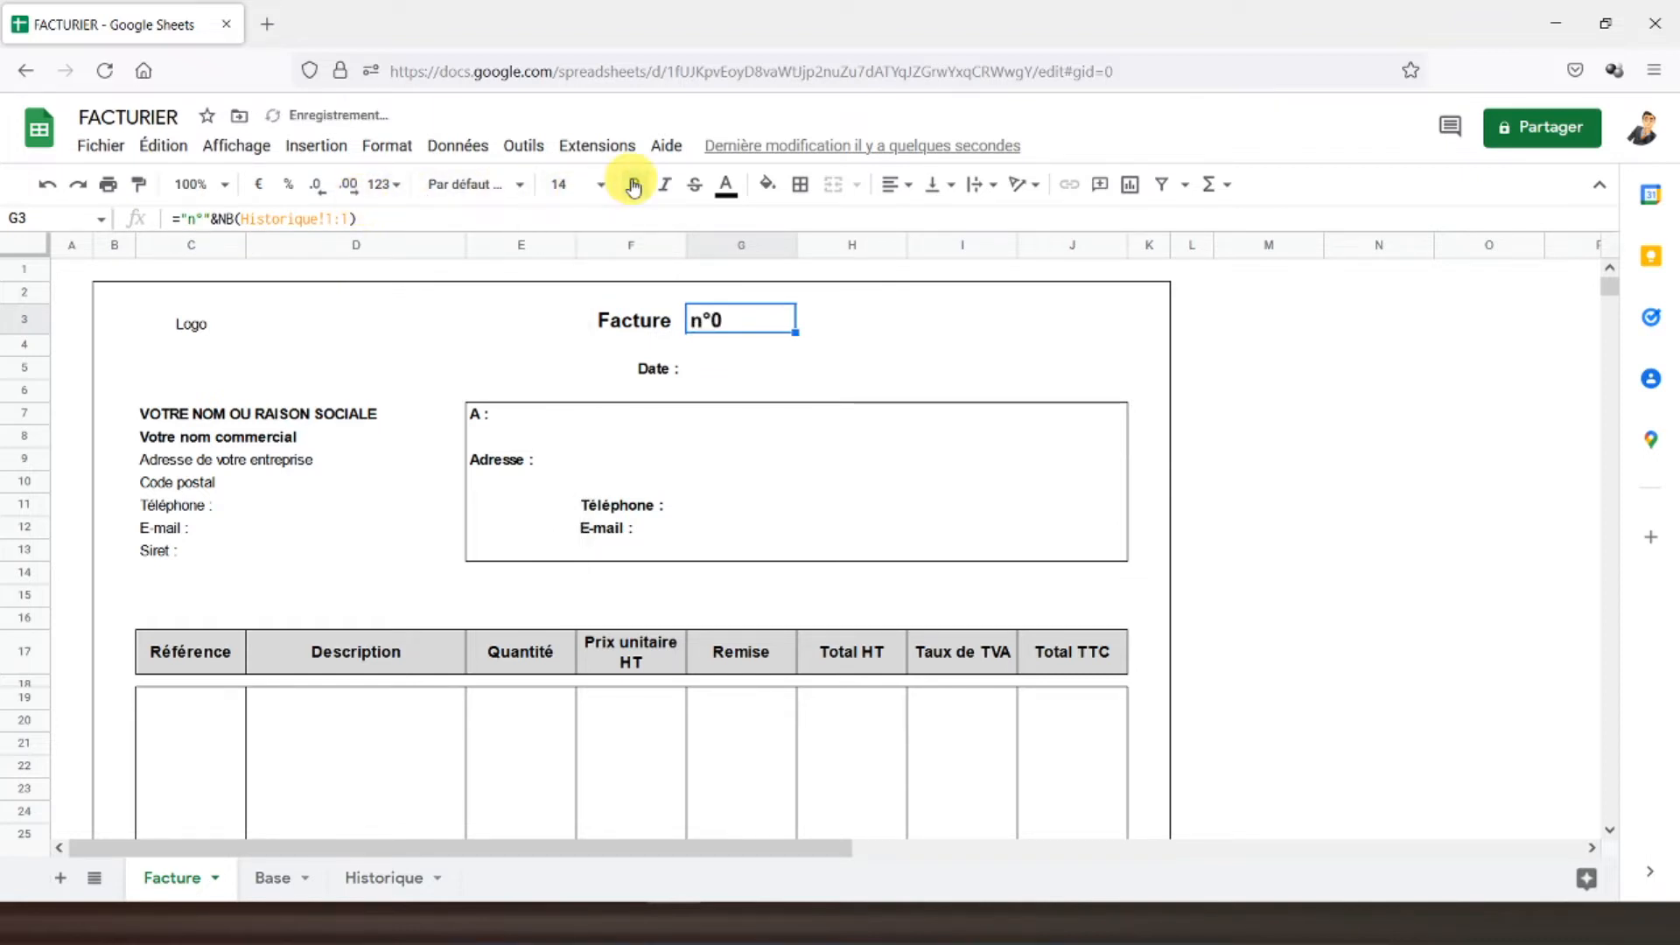
{"action": "left_click", "coordinate": [717, 376]}
- Enter =AUJOURDHUI() in G5 so the Date field shows 09/06/2022
{"action": "type", "text": "=au"}
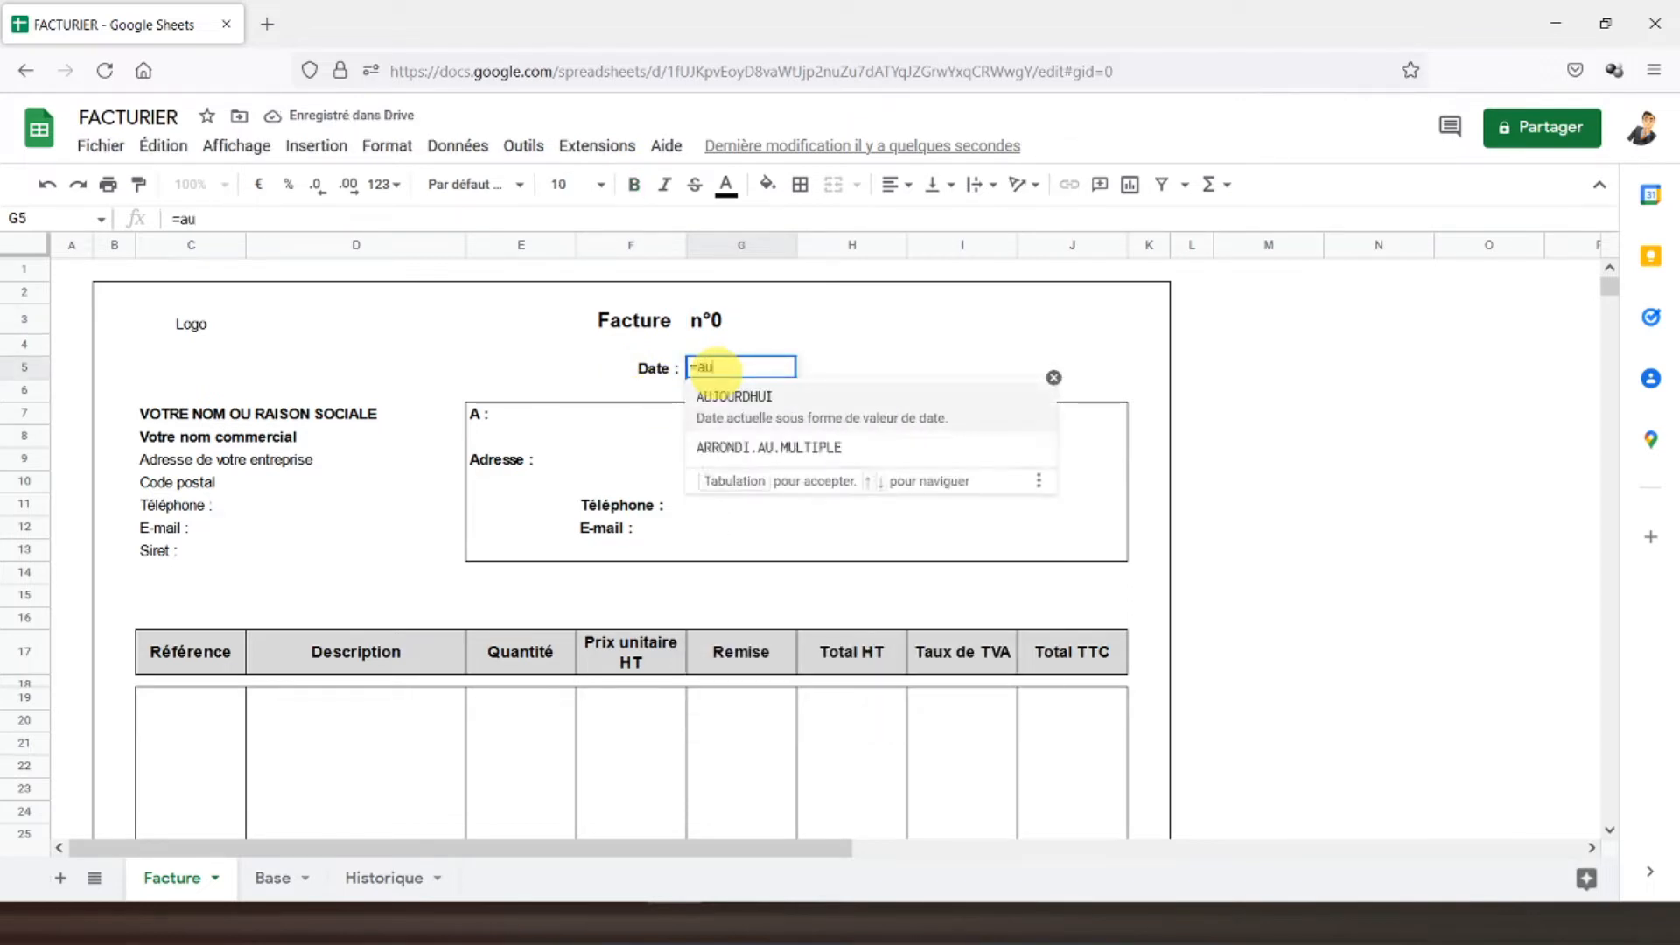
{"action": "type", "text": "jourd"}
{"action": "left_click", "coordinate": [884, 398]}
{"action": "type", "text": ")"}
{"action": "key", "text": "Return"}
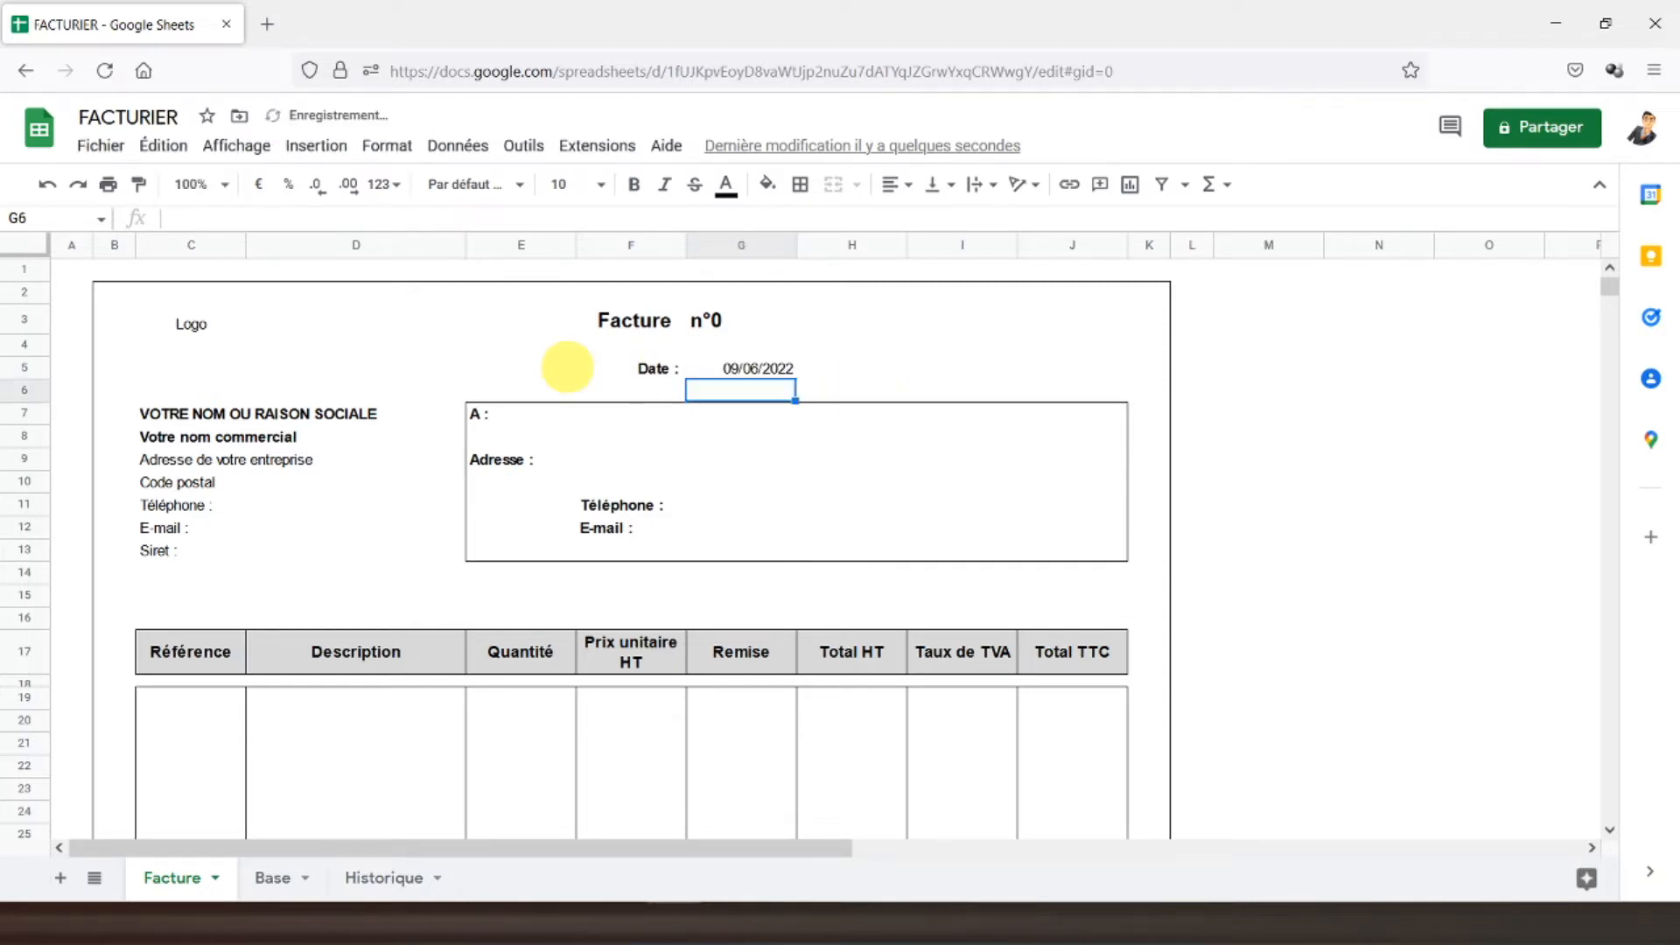
- Make the date bold and centred in its cell
{"action": "left_click", "coordinate": [726, 369]}
{"action": "left_click", "coordinate": [634, 185]}
{"action": "left_click", "coordinate": [897, 184]}
{"action": "left_click", "coordinate": [927, 222]}
{"action": "left_click", "coordinate": [534, 368]}
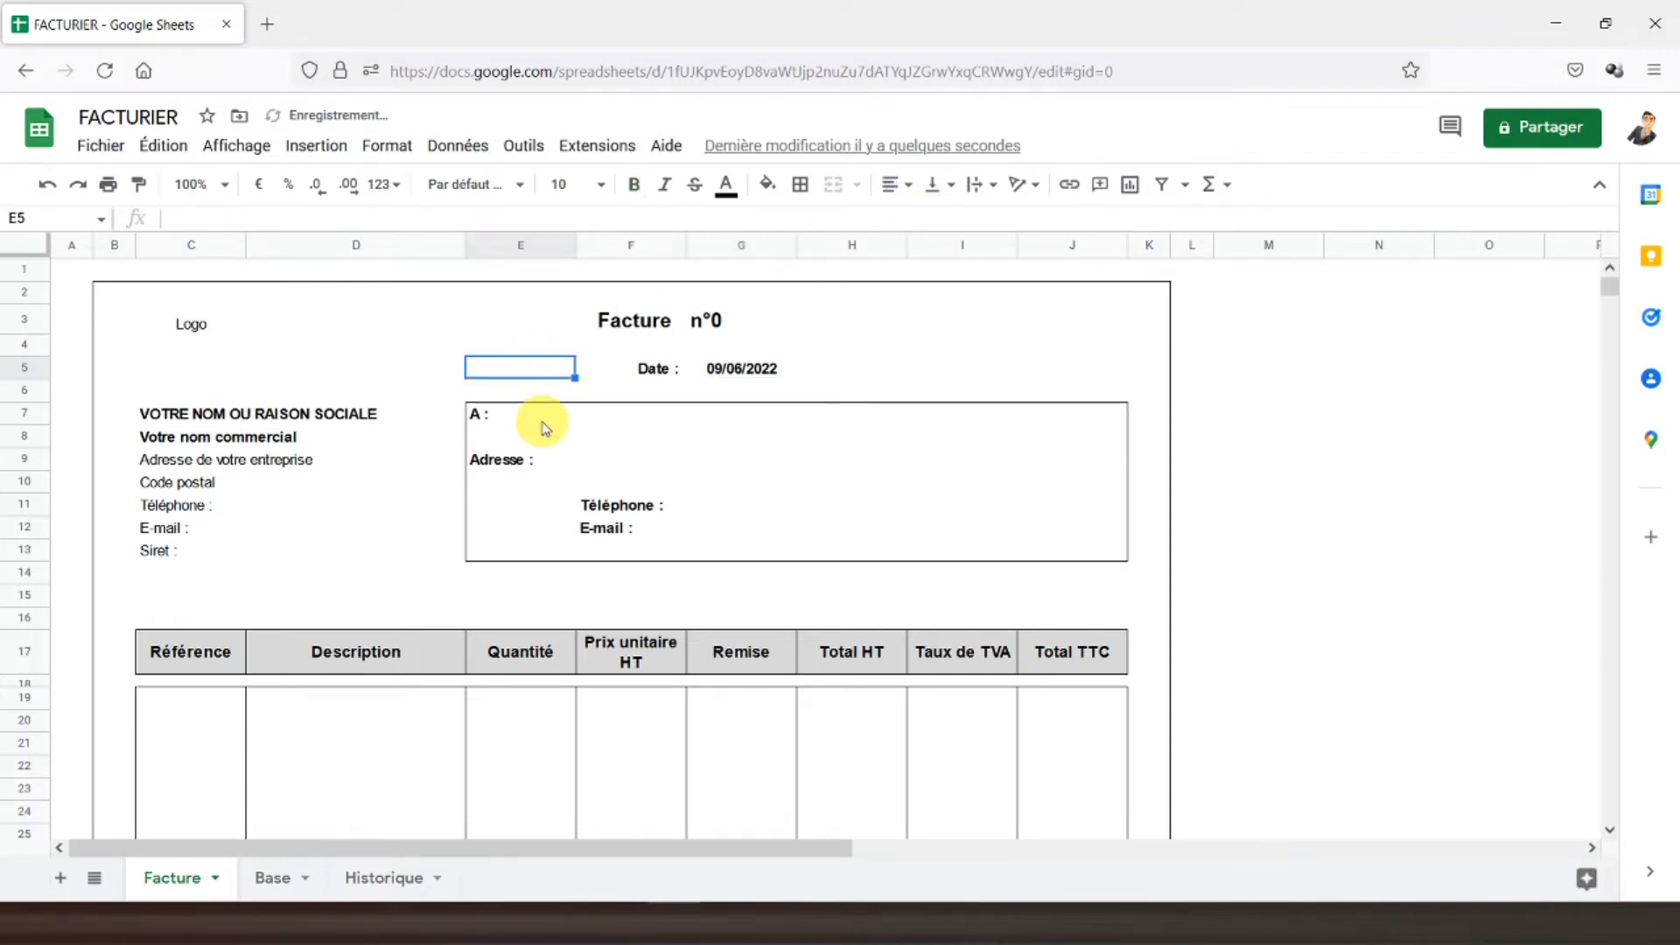
{"action": "left_click", "coordinate": [555, 415]}
{"action": "left_click", "coordinate": [632, 421]}
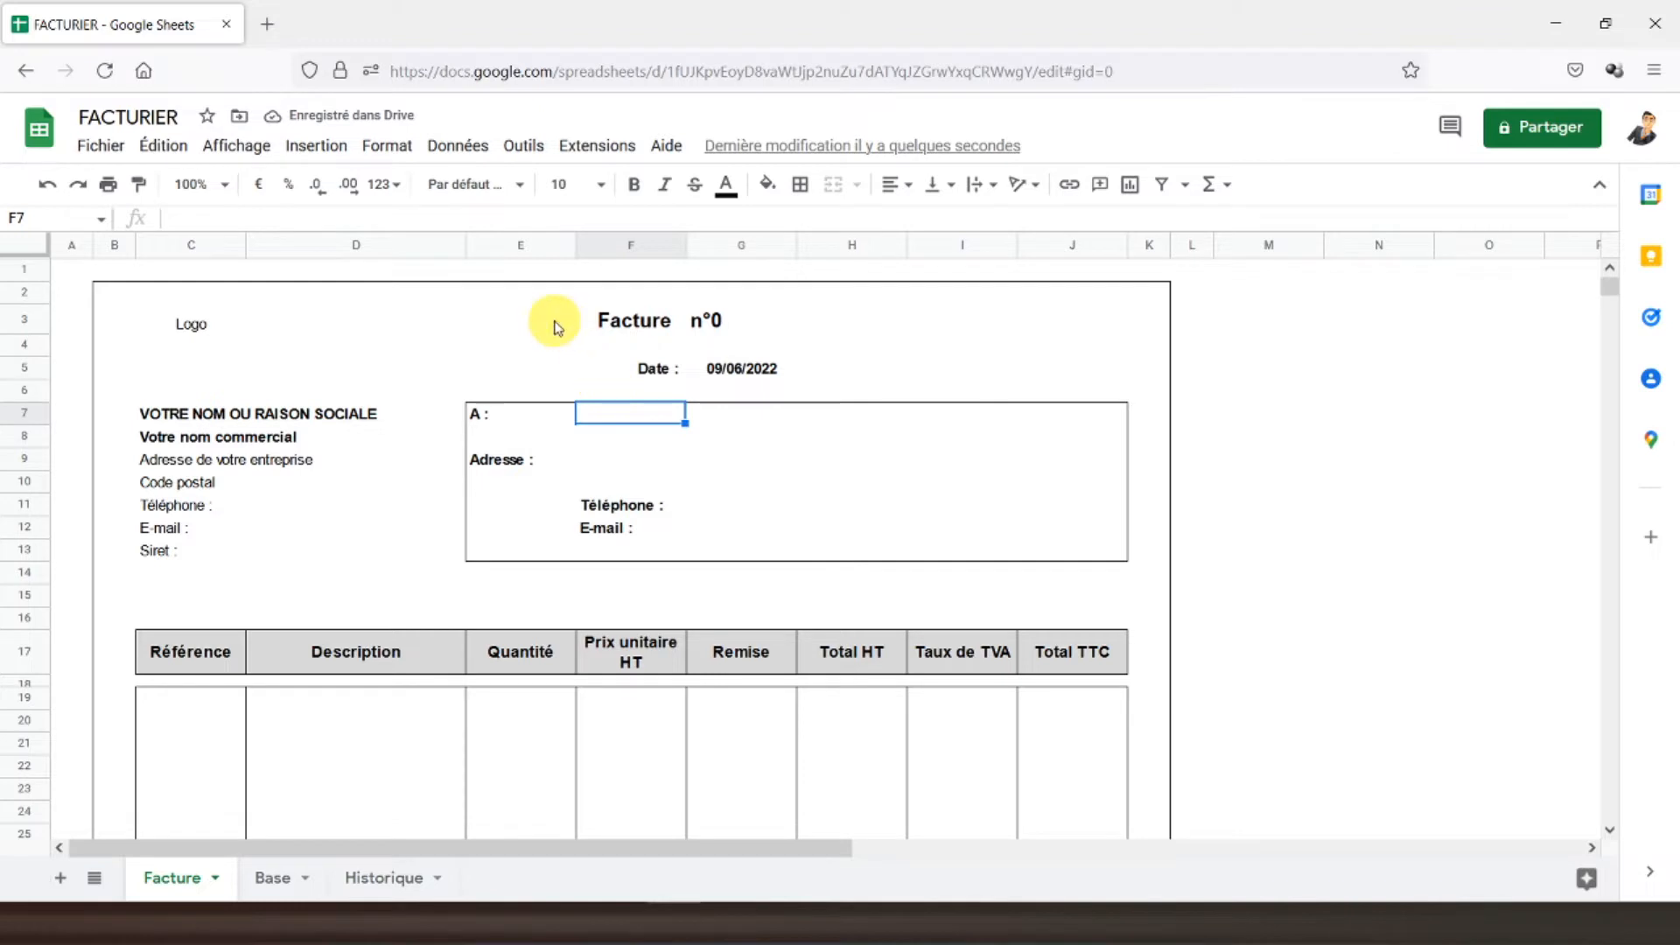
- Add a data-validation dropdown to F7 listing client names from Base!B2:B18
{"action": "left_click", "coordinate": [455, 145]}
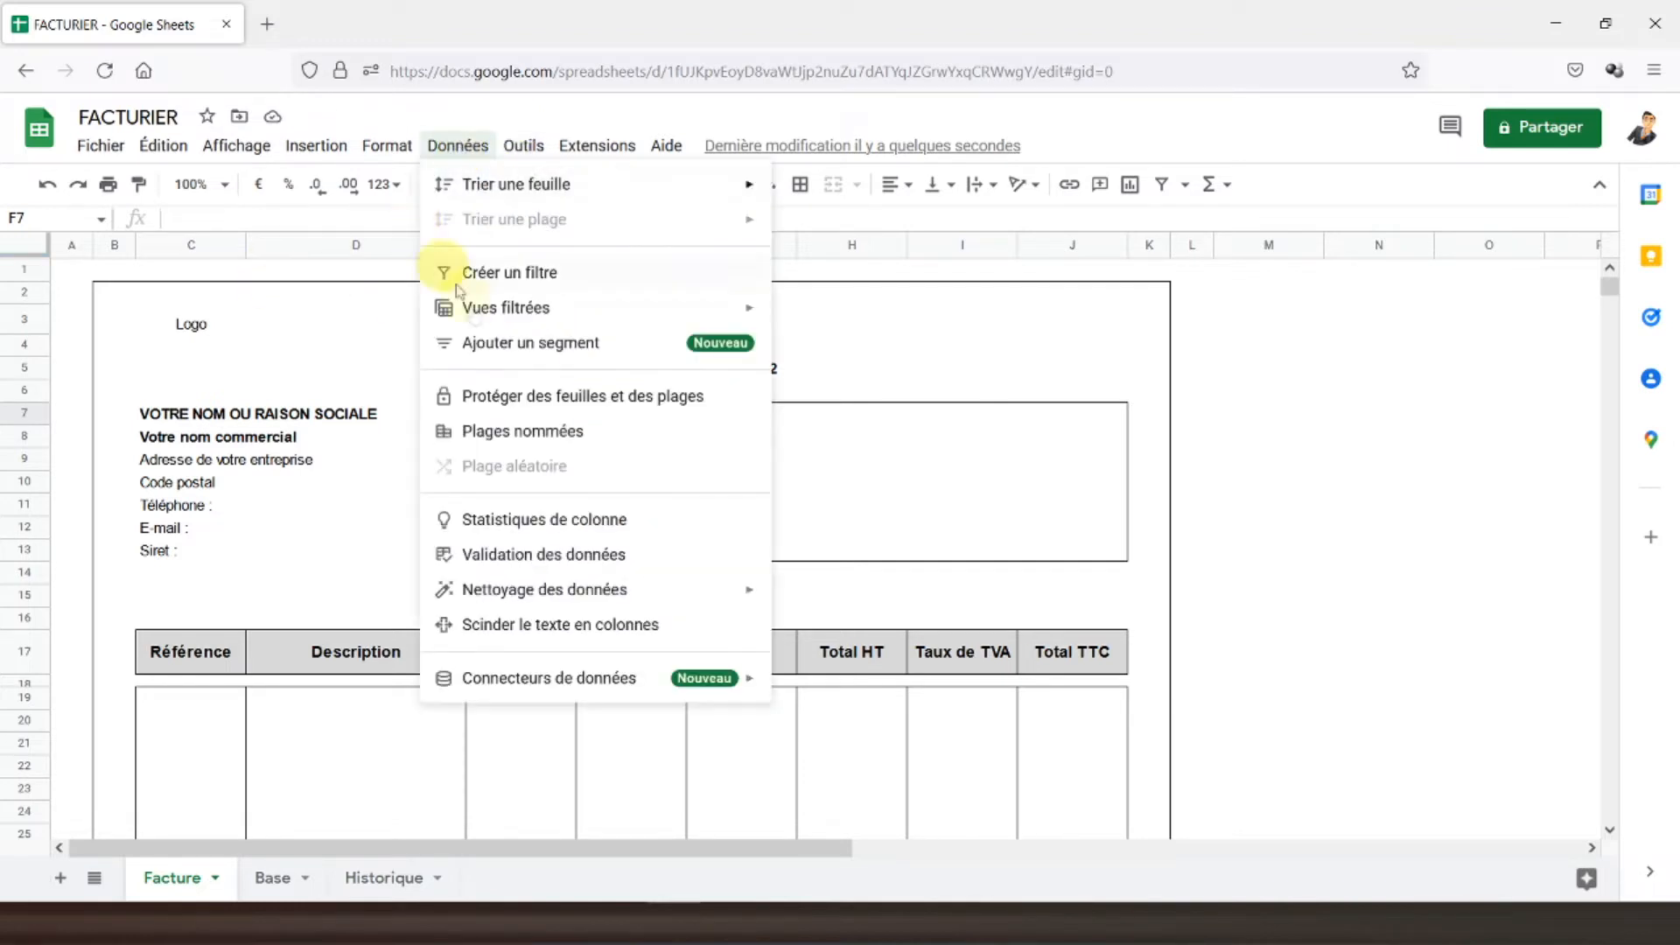
{"action": "left_click", "coordinate": [517, 553]}
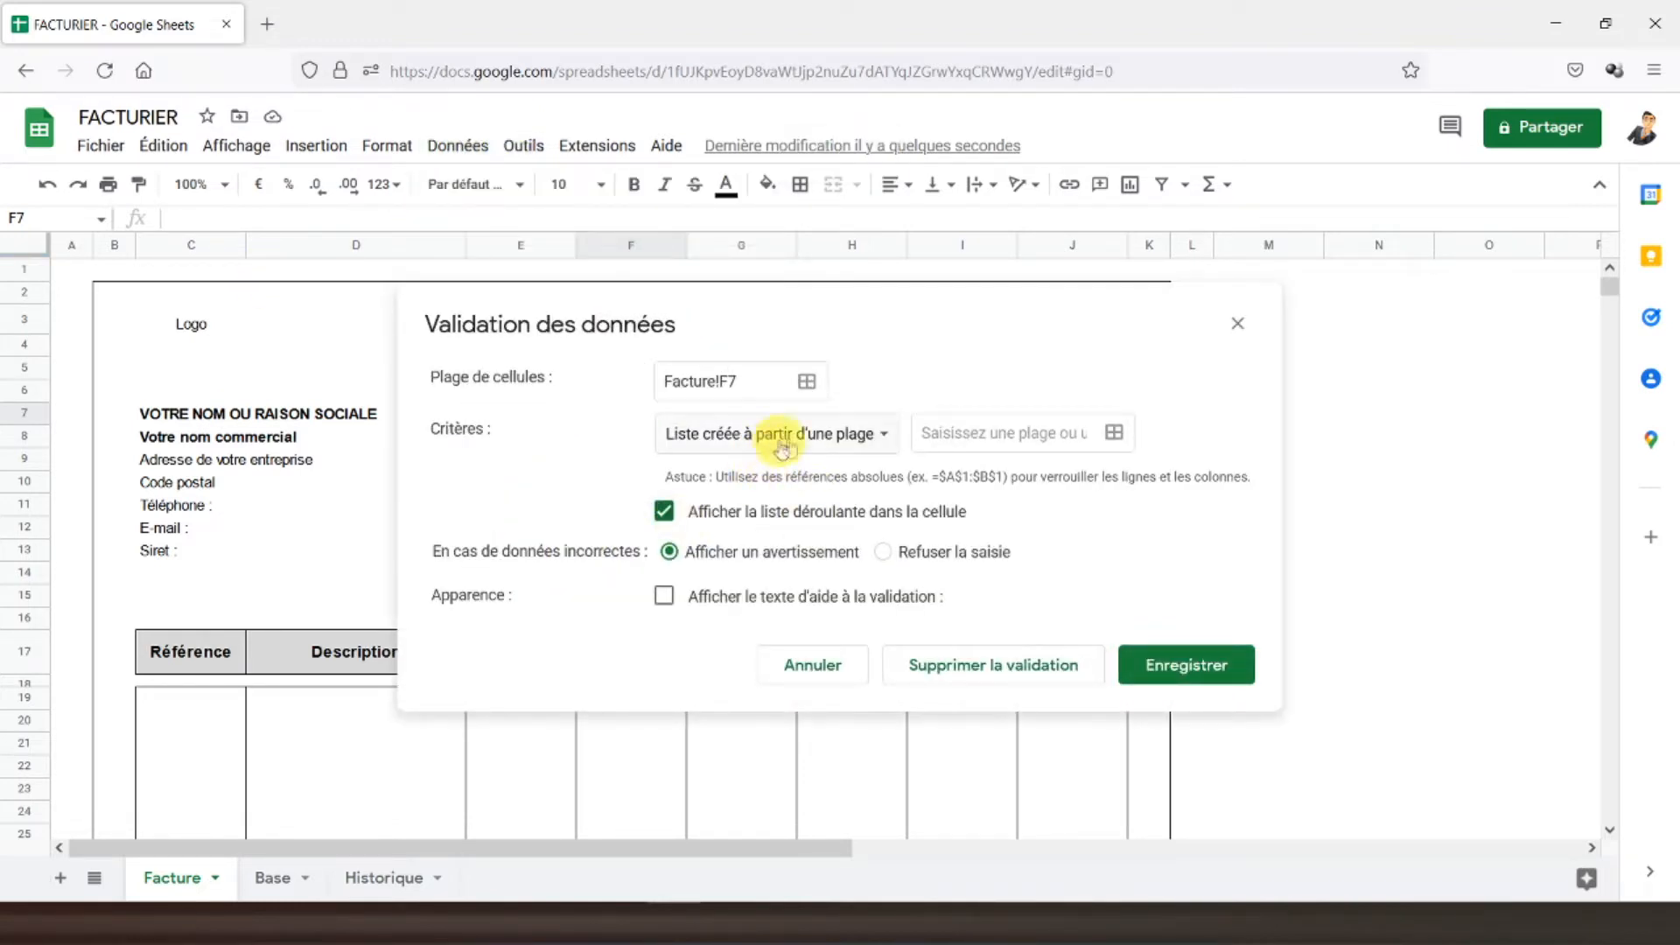
{"action": "left_click", "coordinate": [1112, 430]}
{"action": "left_click", "coordinate": [269, 878]}
{"action": "left_click_drag", "start_coordinate": [218, 298], "coordinate": [247, 674]}
{"action": "left_click", "coordinate": [797, 499]}
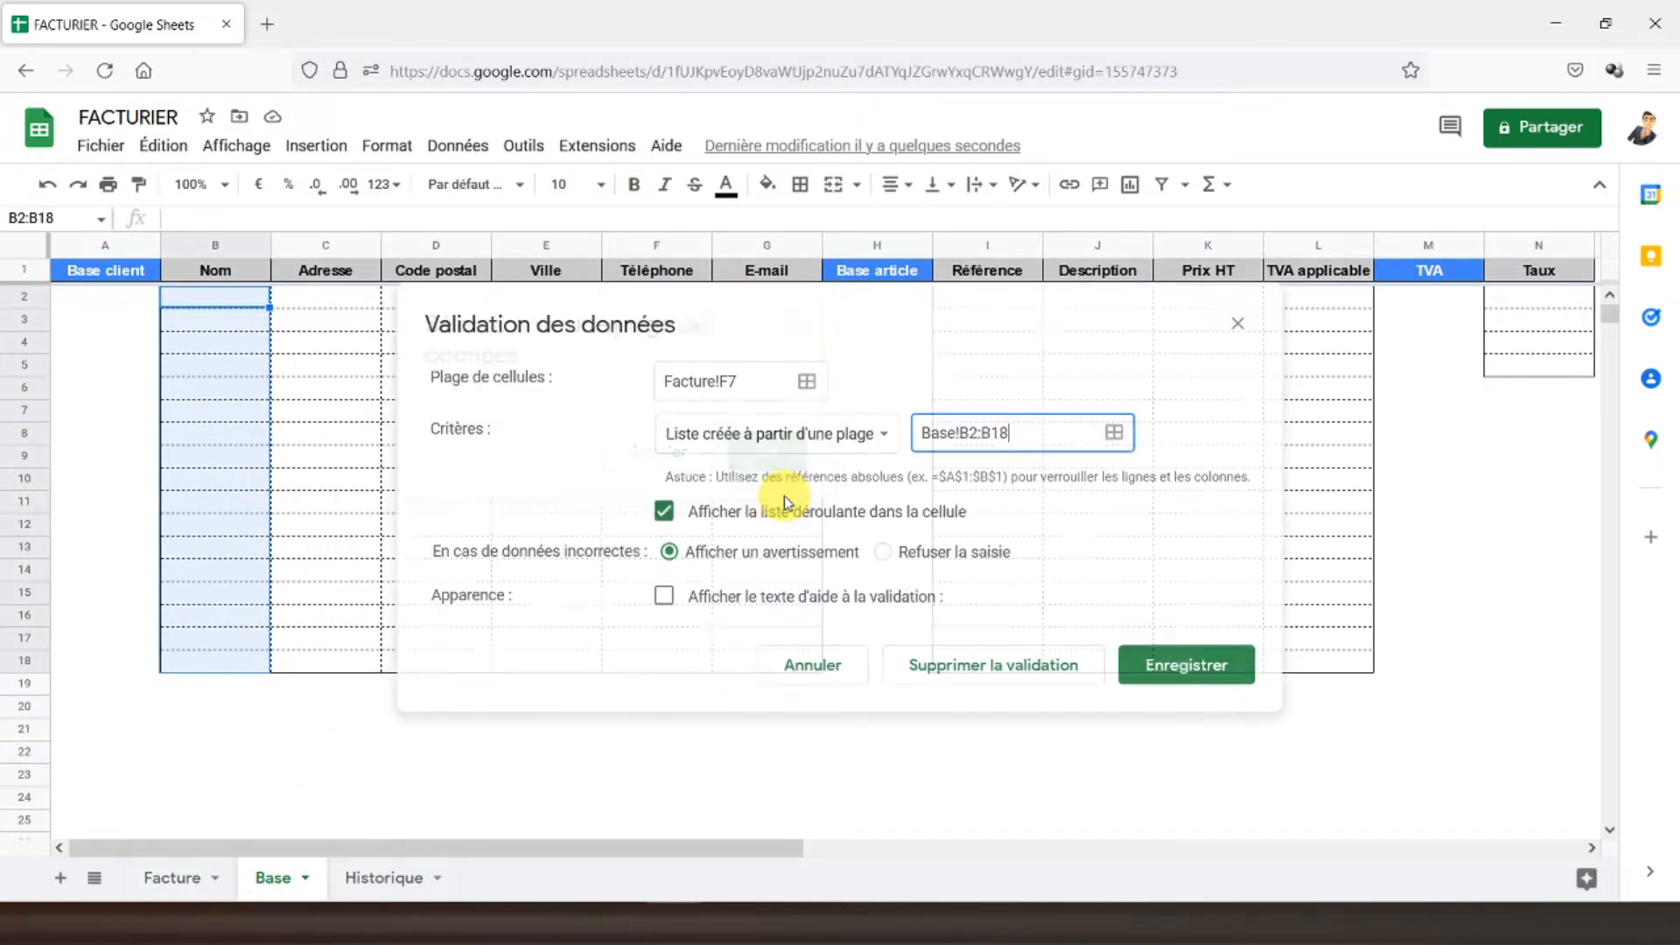
{"action": "left_click", "coordinate": [1173, 665]}
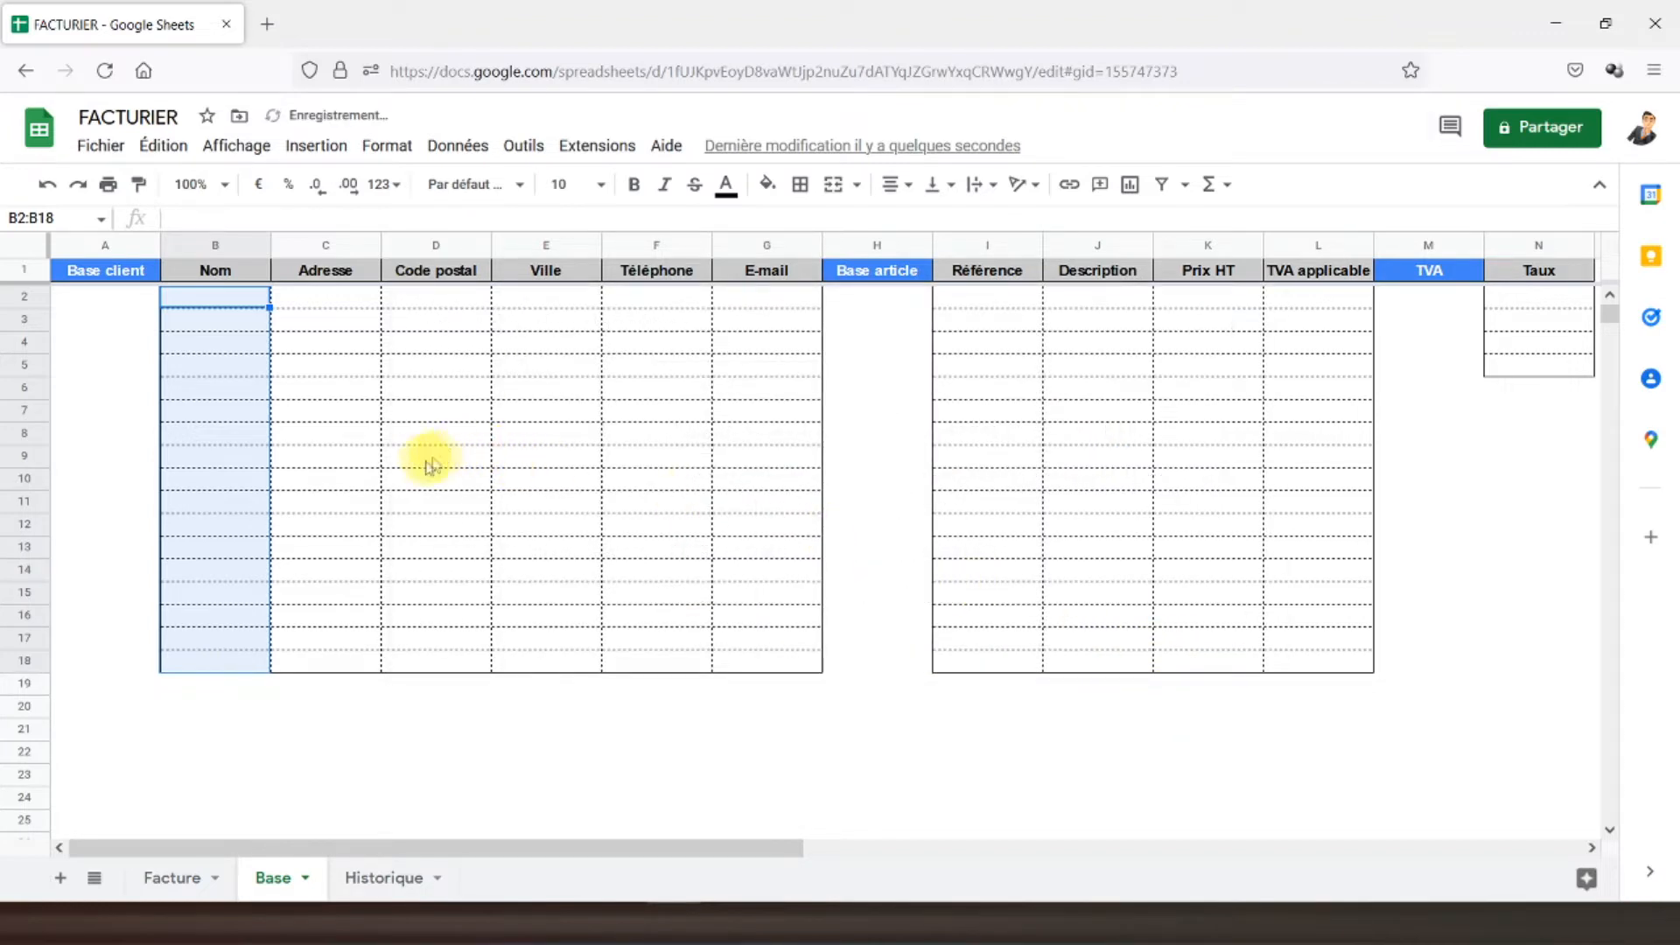
- In Base row 2, enter client Total with its street address, postal code, city, phone and e-mail; auto-fit E-mail column
{"action": "left_click", "coordinate": [223, 297]}
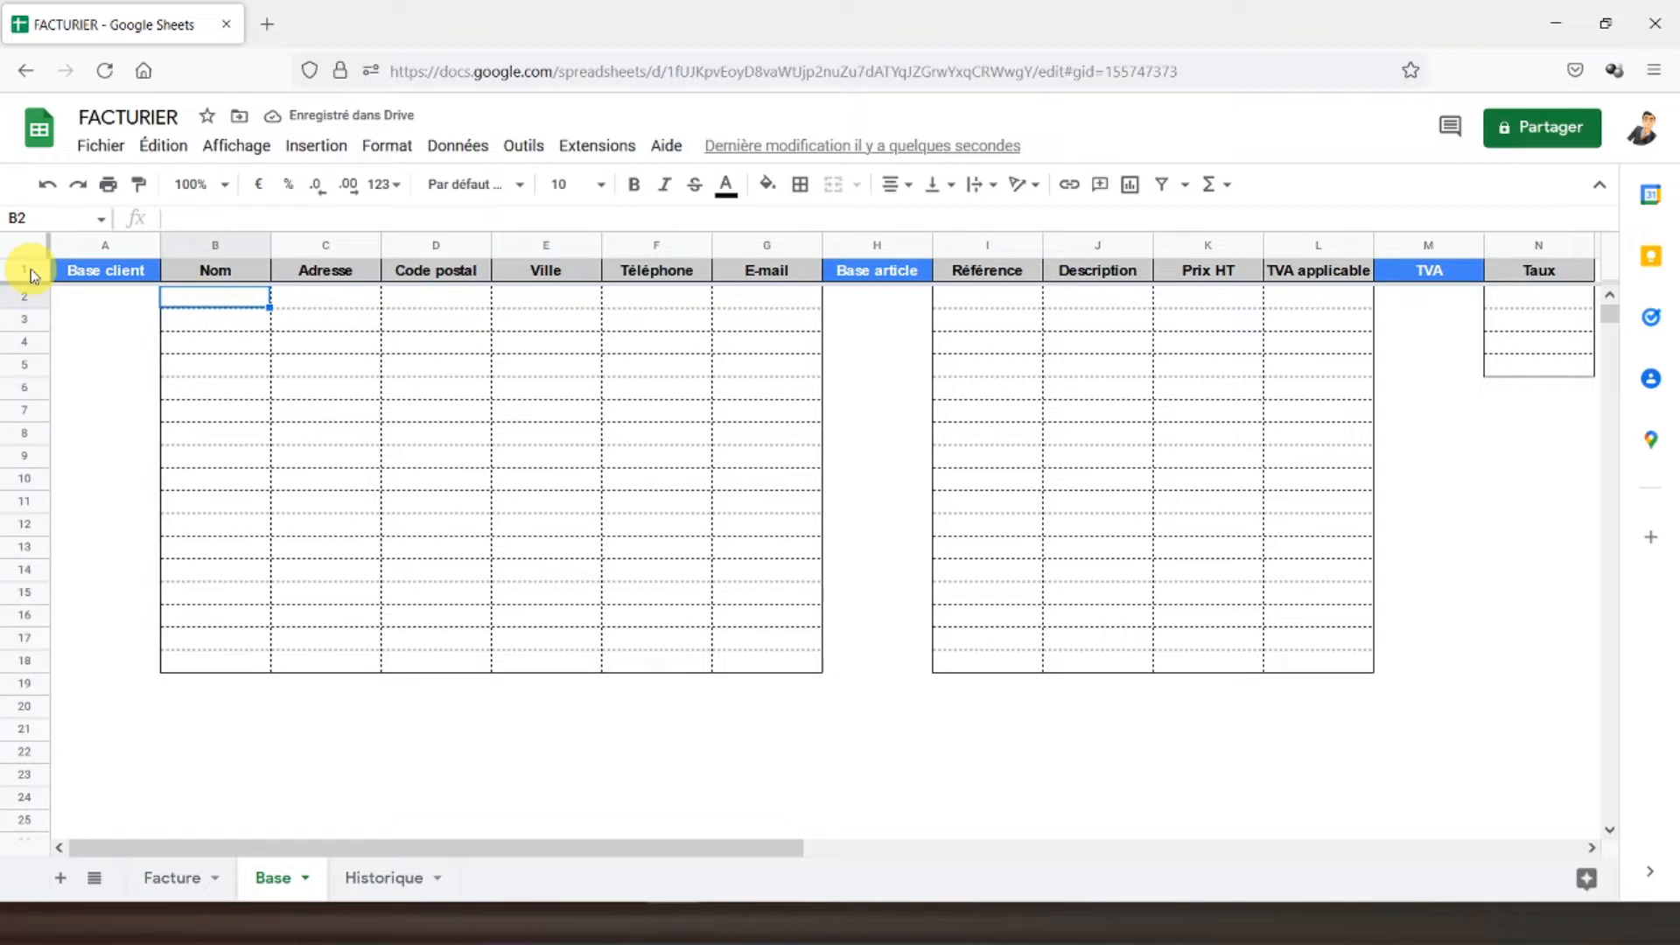
{"action": "type", "text": "Total"}
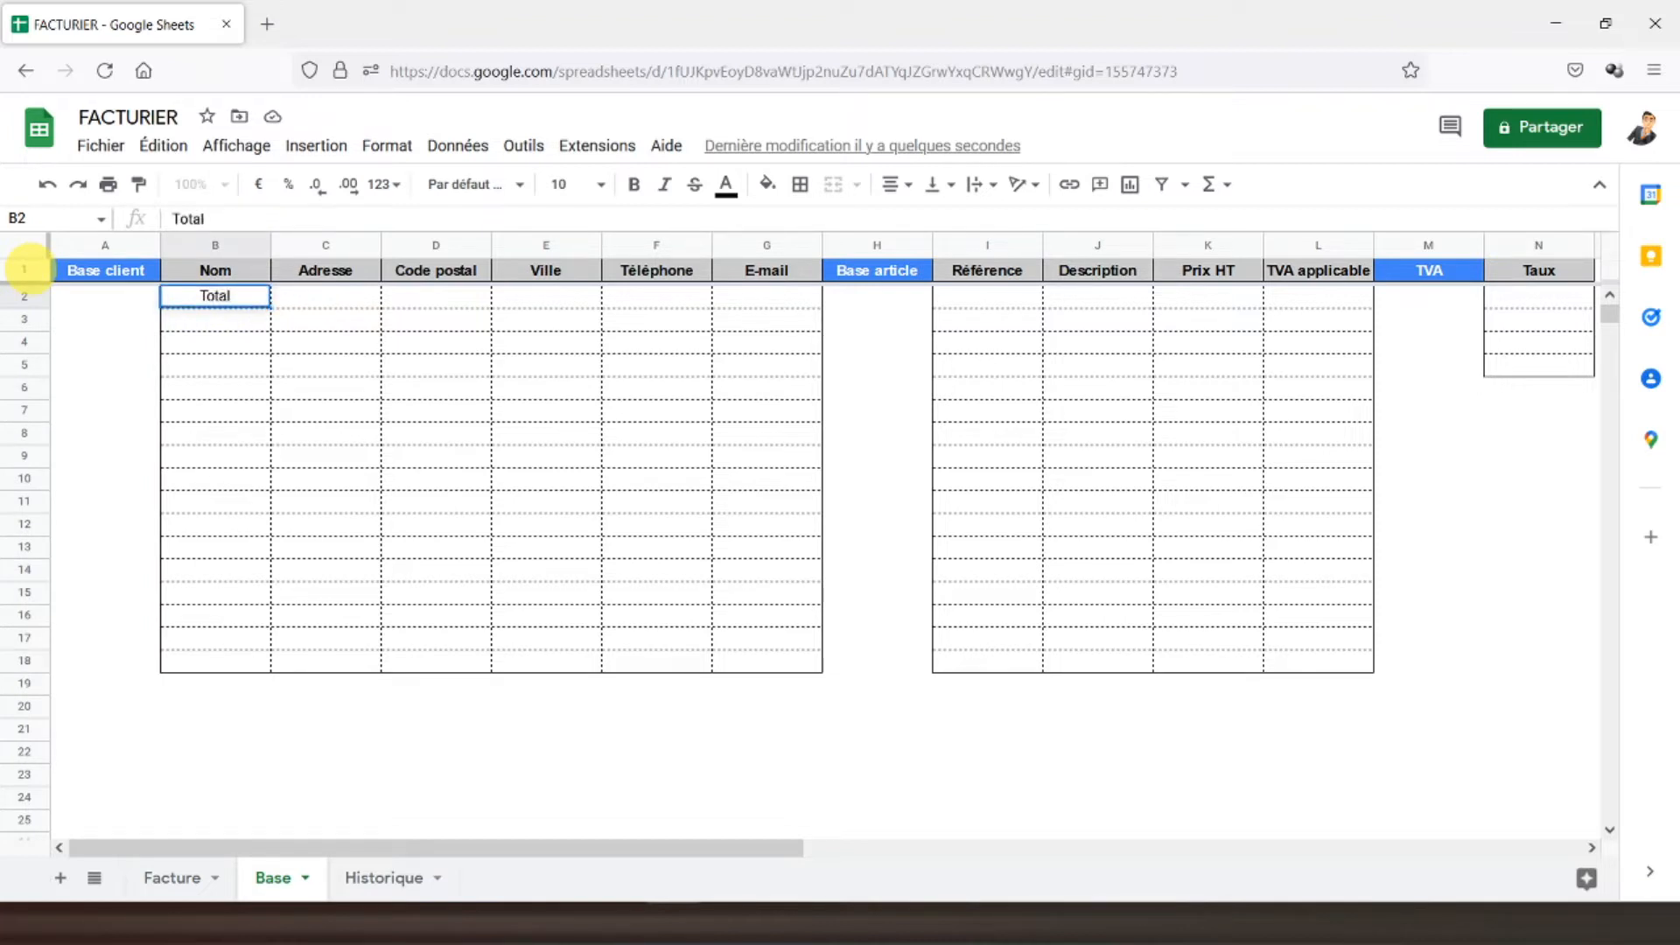
{"action": "key", "text": "Tab"}
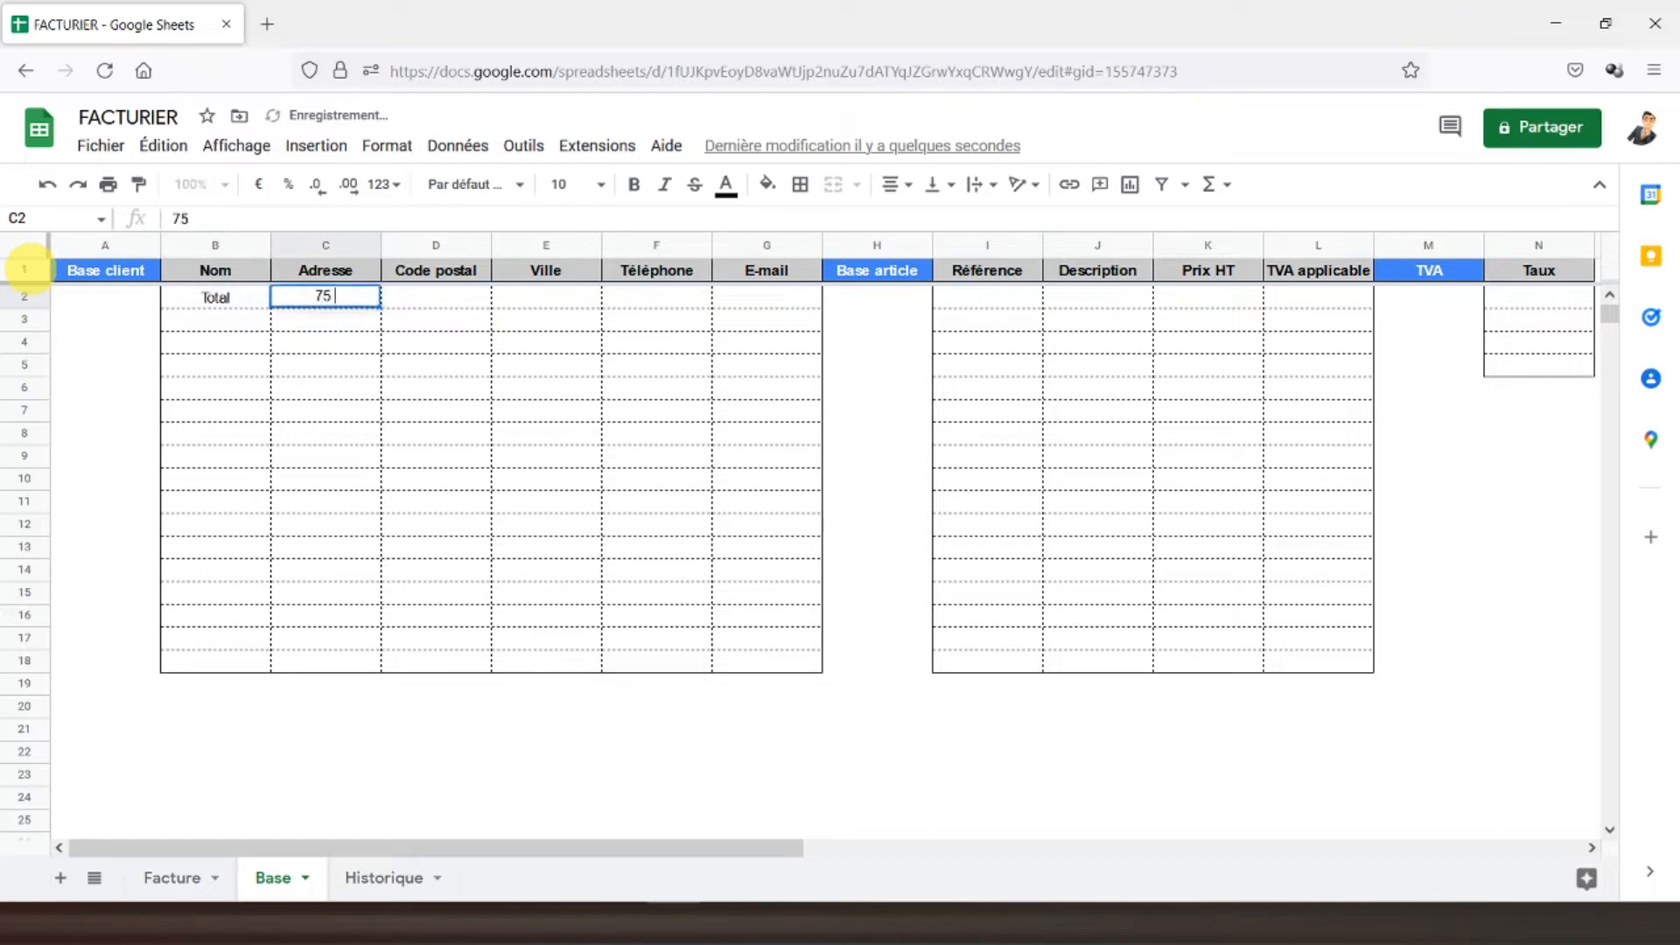
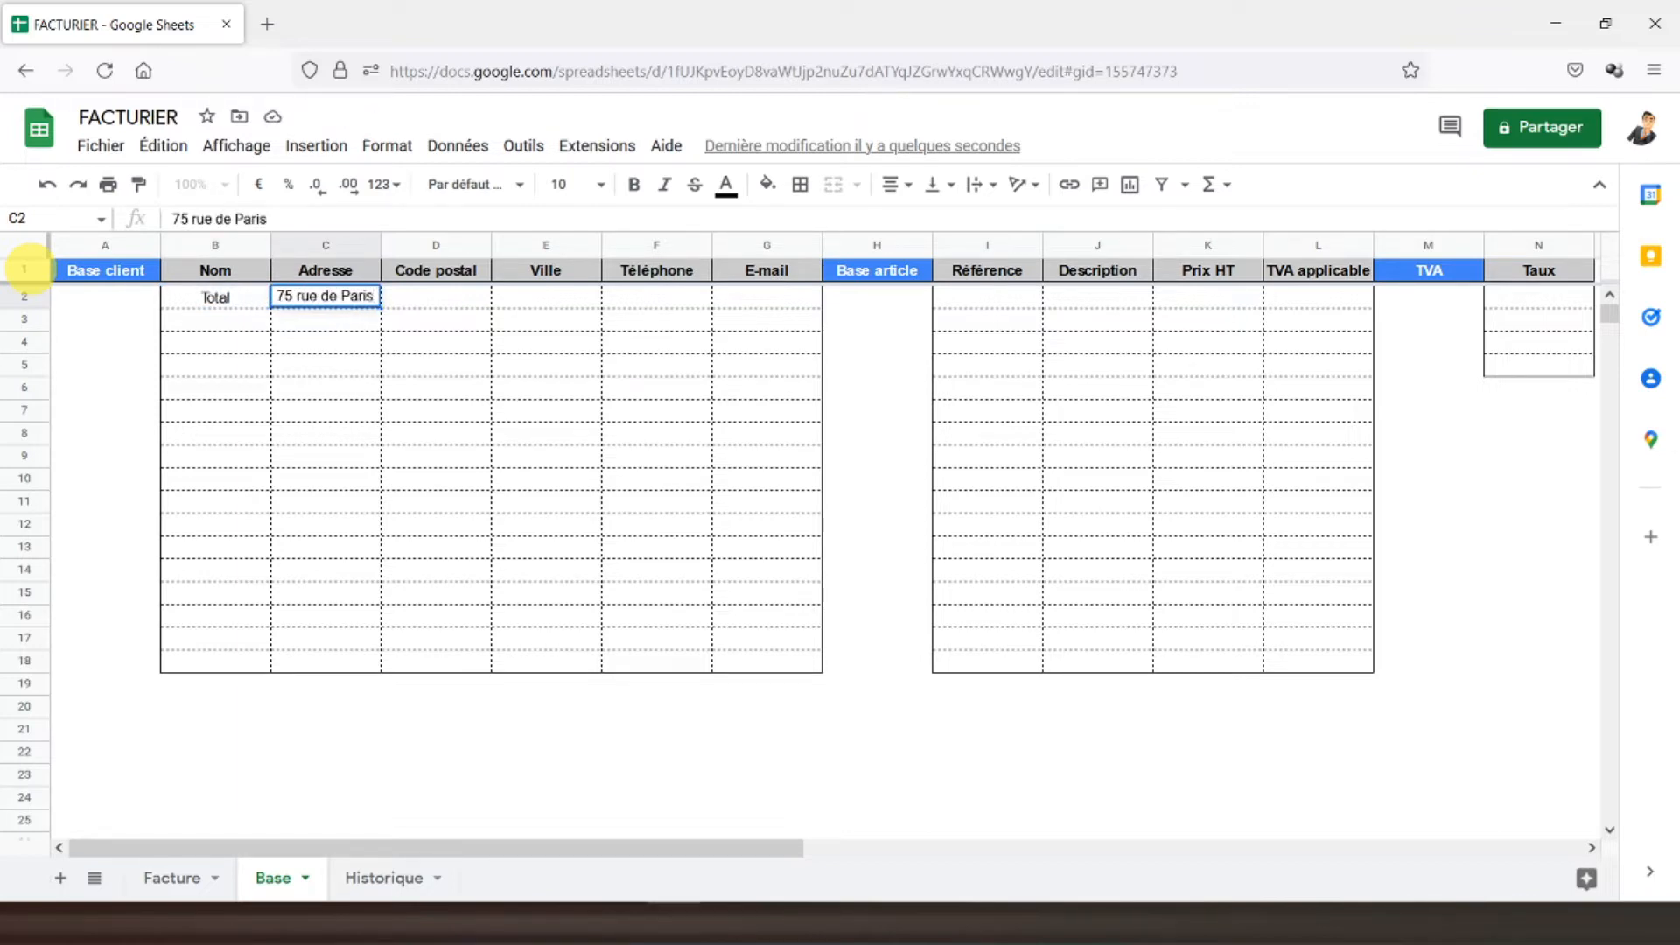
{"action": "key", "text": "Tab"}
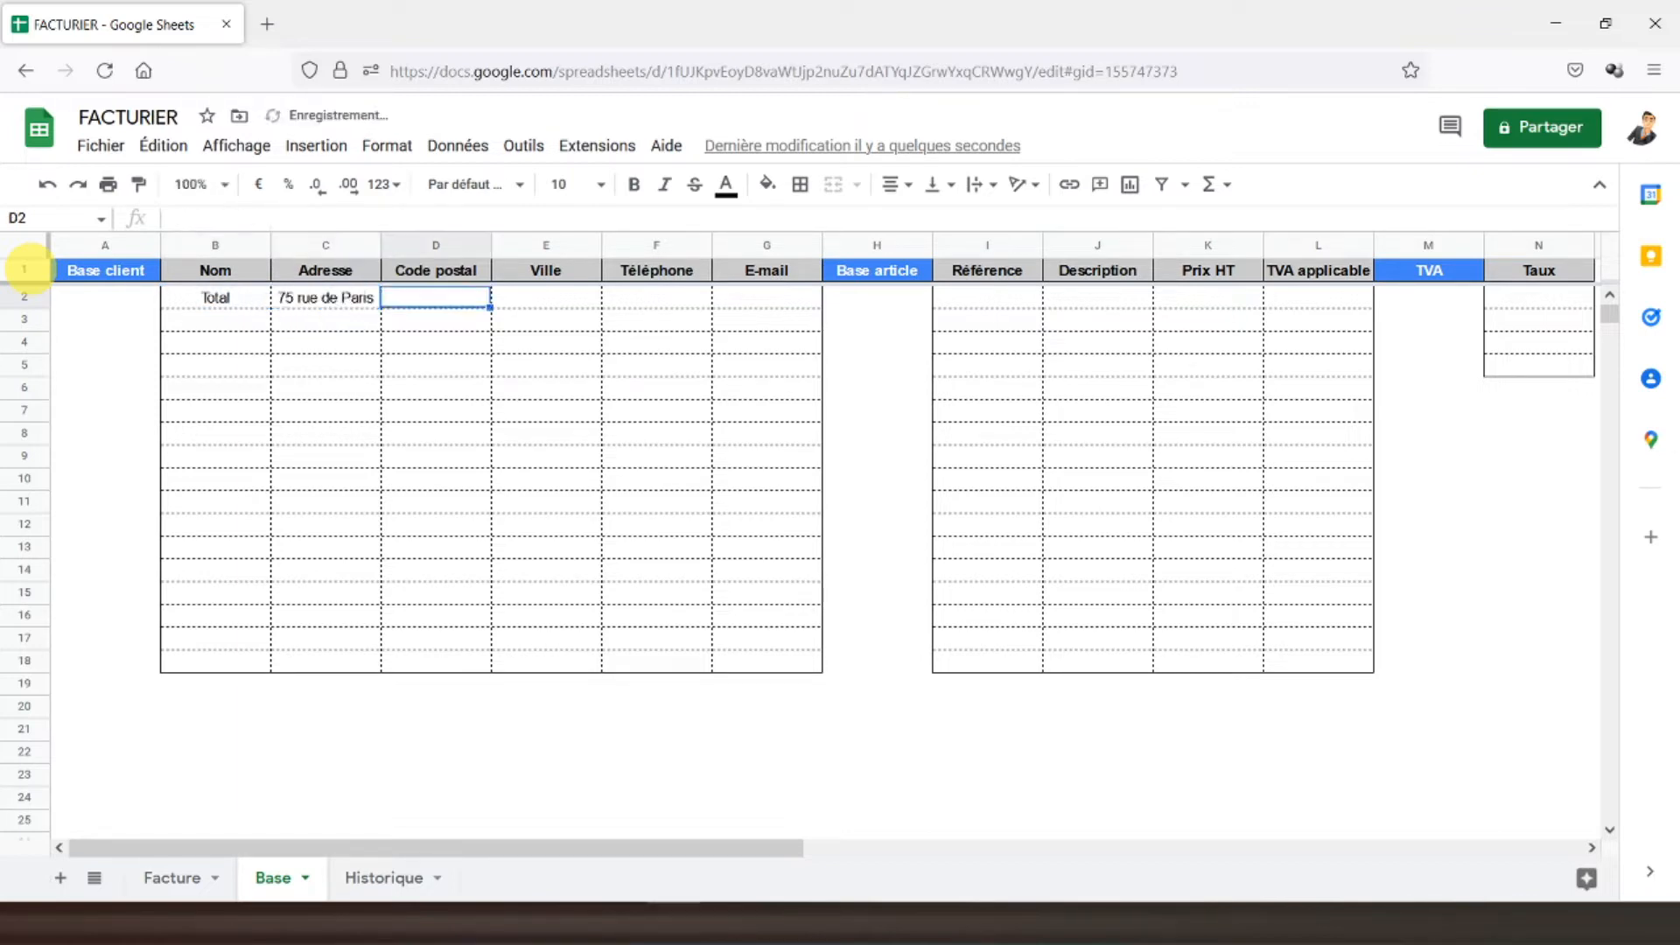
{"action": "type", "text": "75000"}
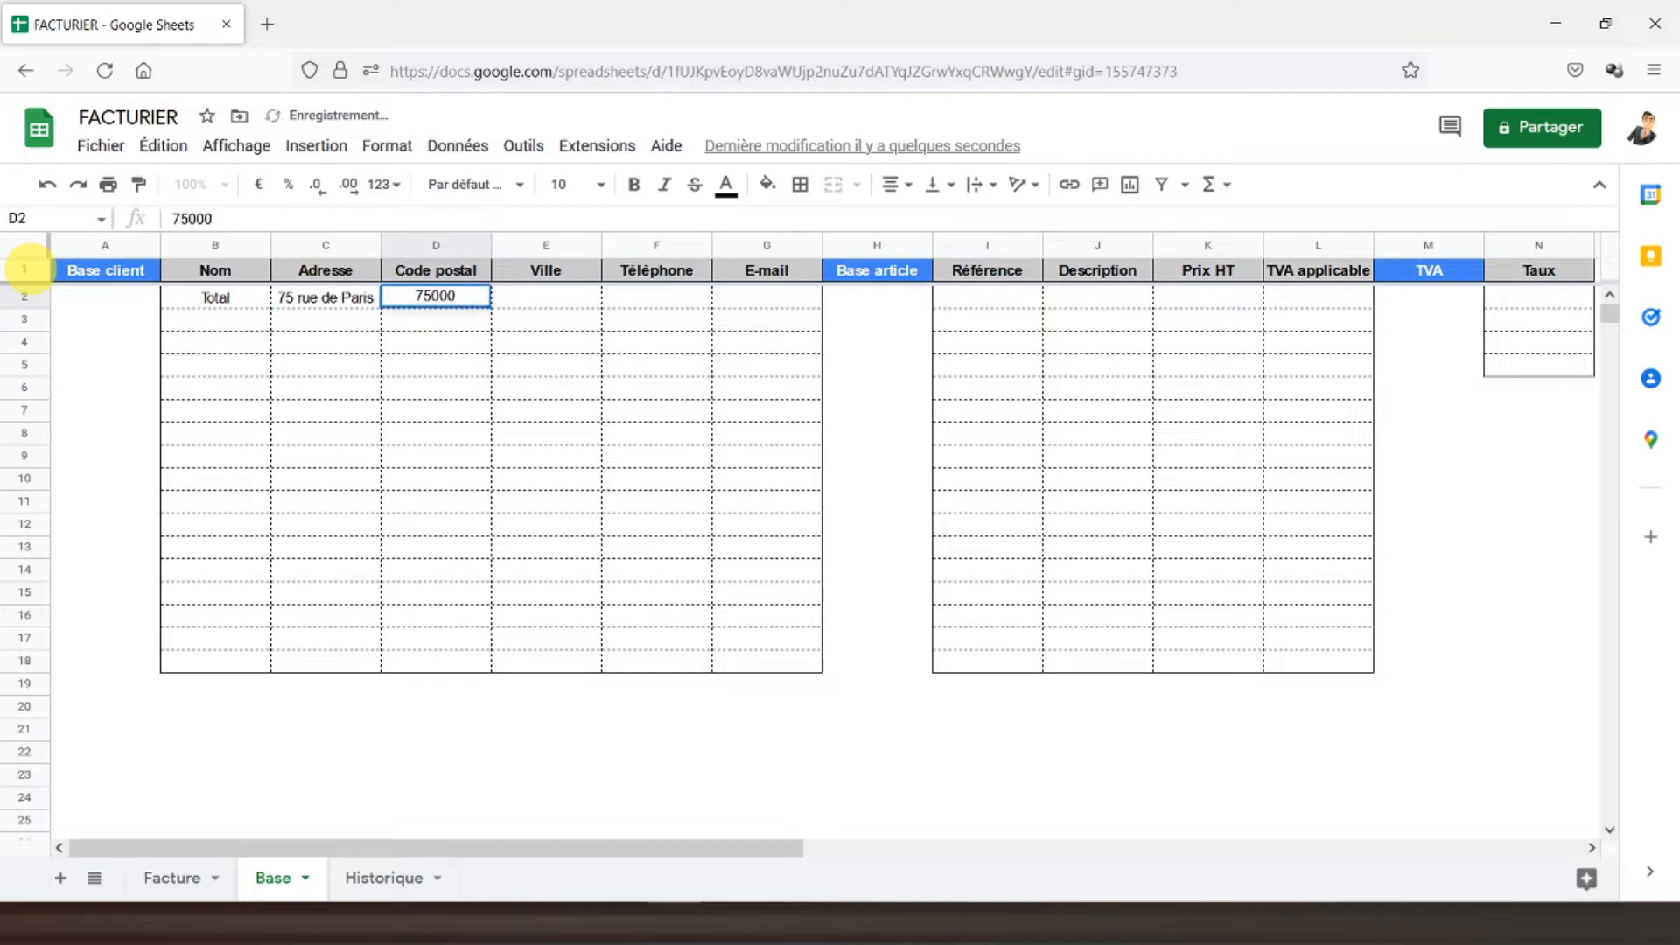
{"action": "key", "text": "Tab"}
{"action": "type", "text": "Paris"}
{"action": "key", "text": "Tab"}
{"action": "type", "text": "00-00-00-00-00"}
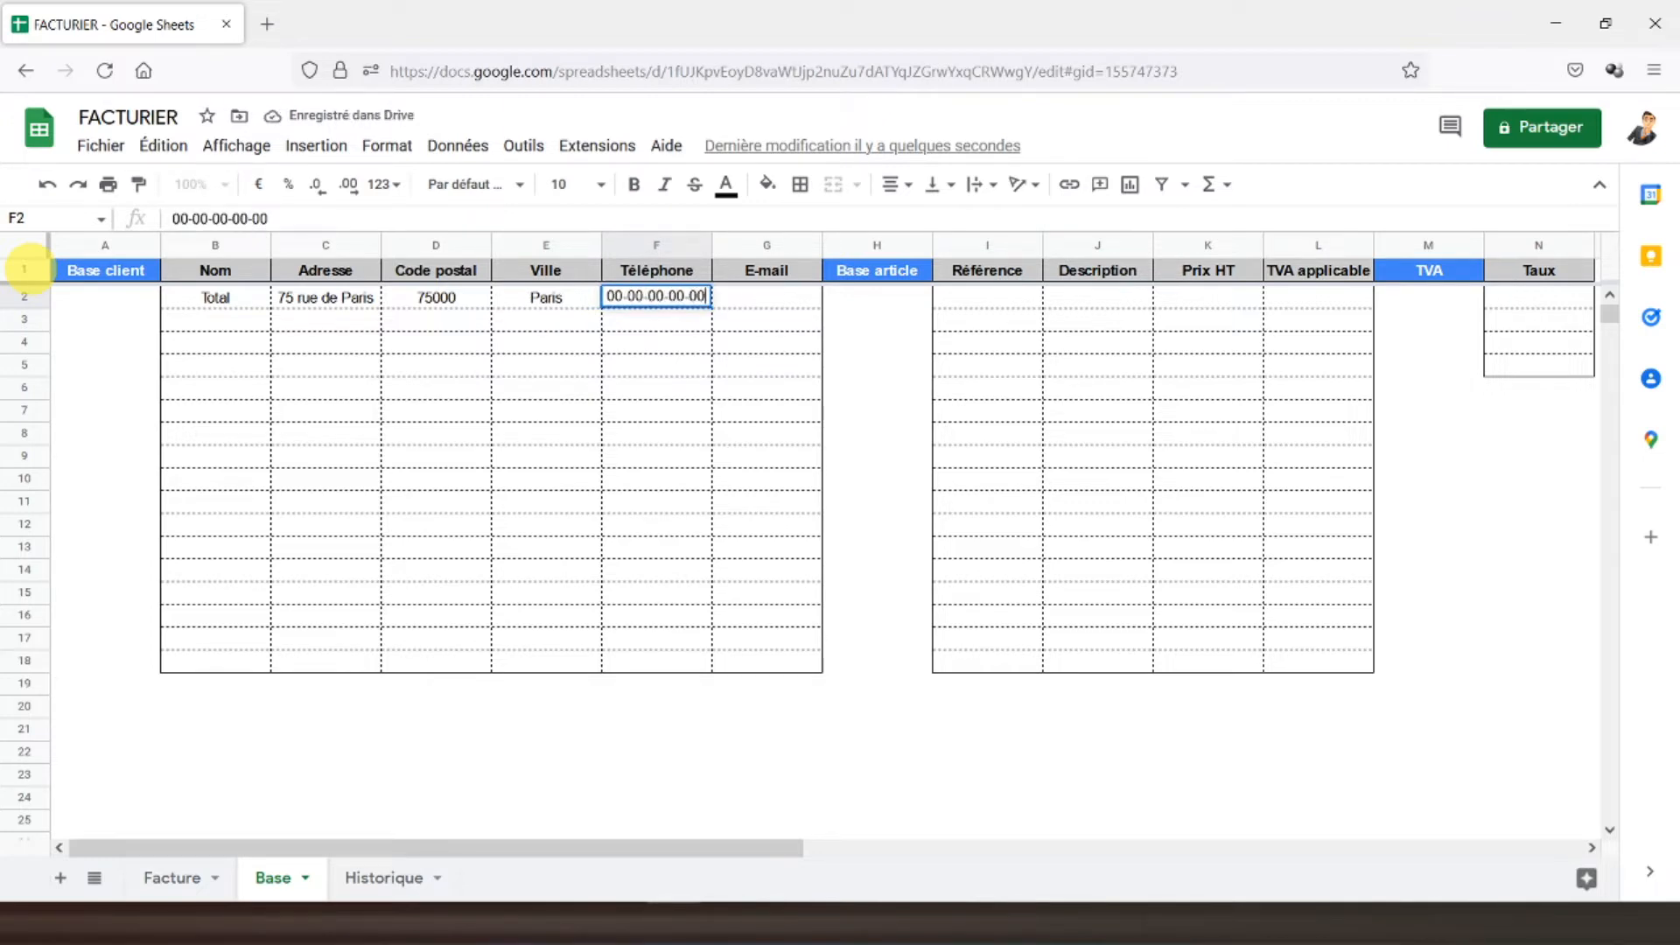
{"action": "key", "text": "Tab"}
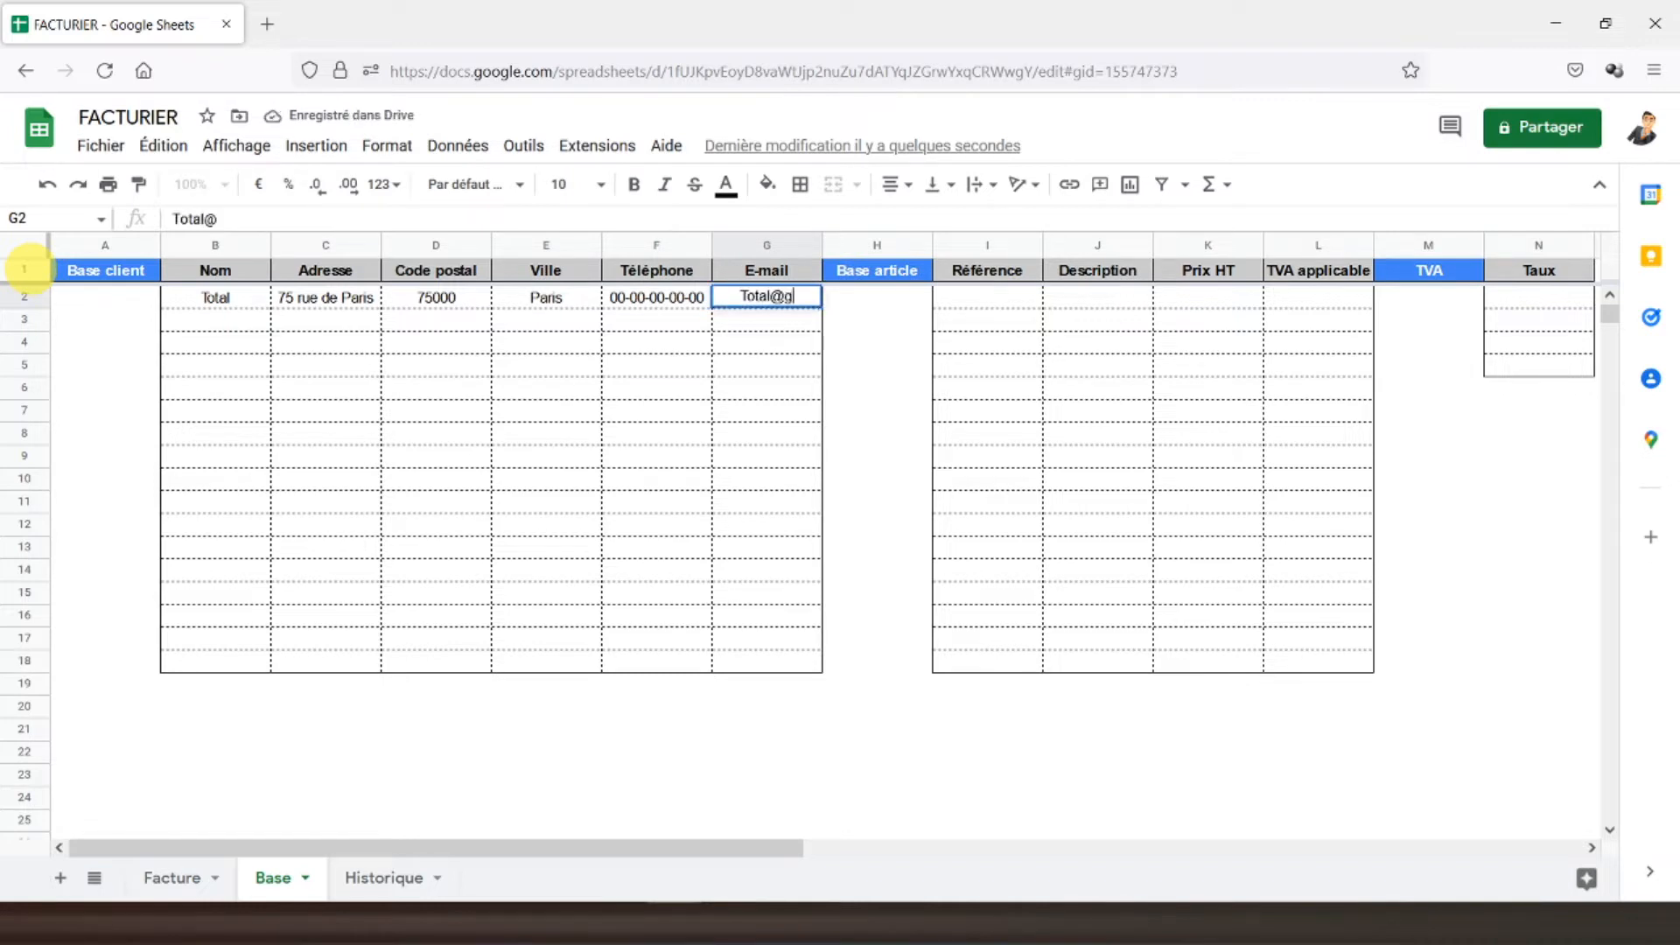
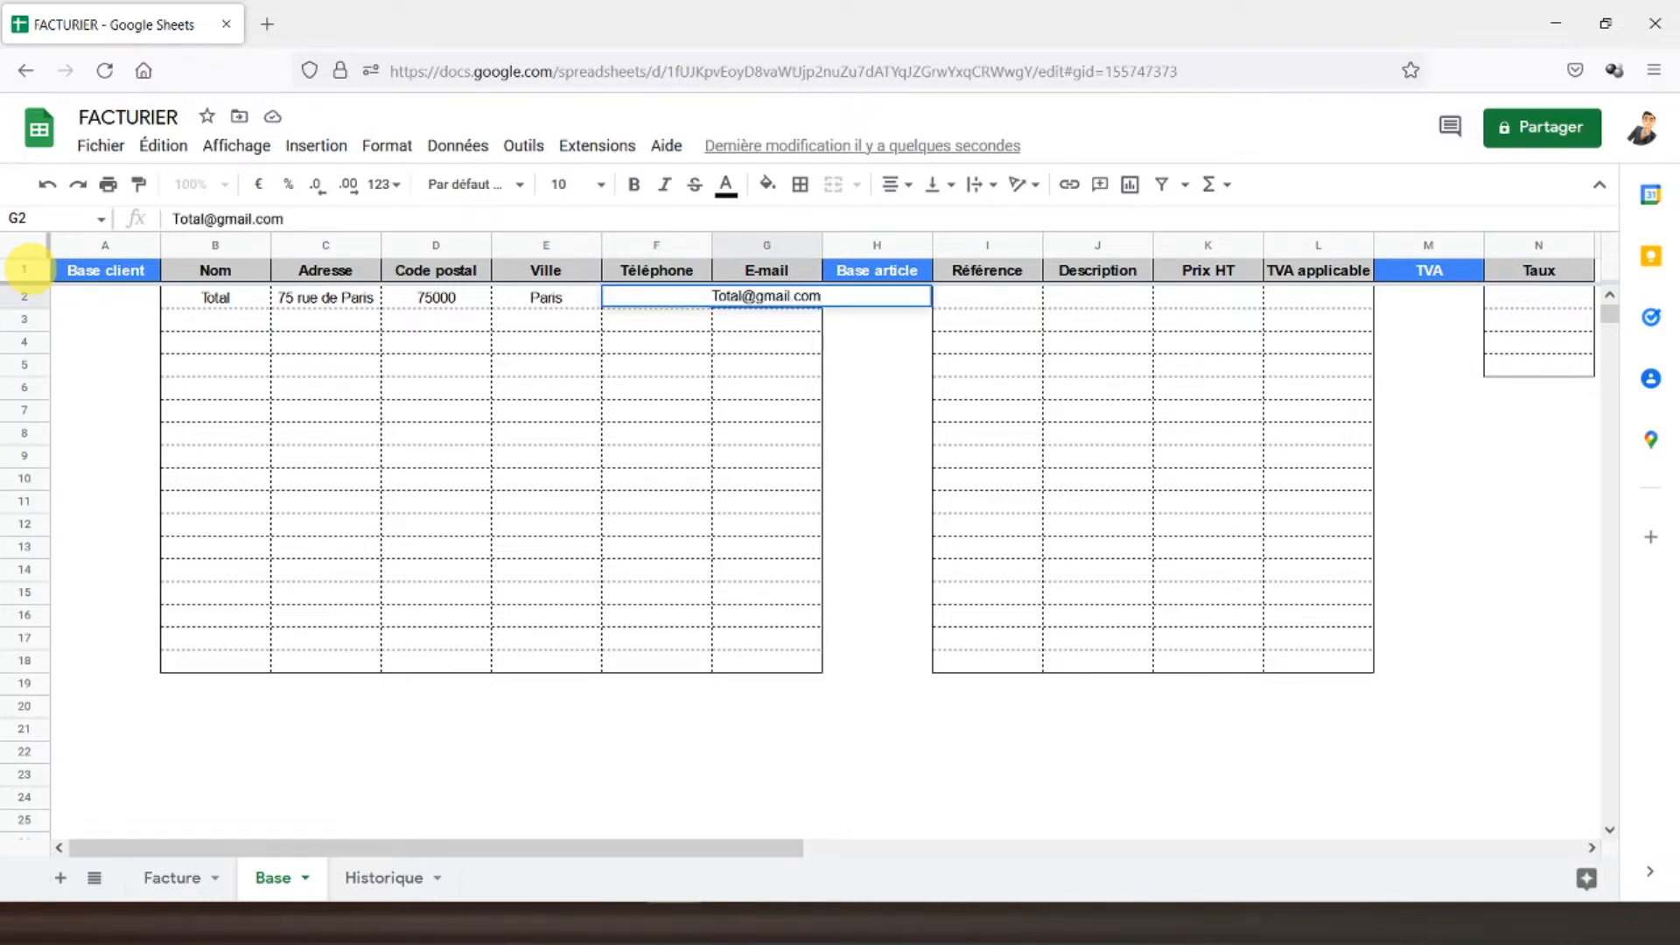
{"action": "key", "text": "Return"}
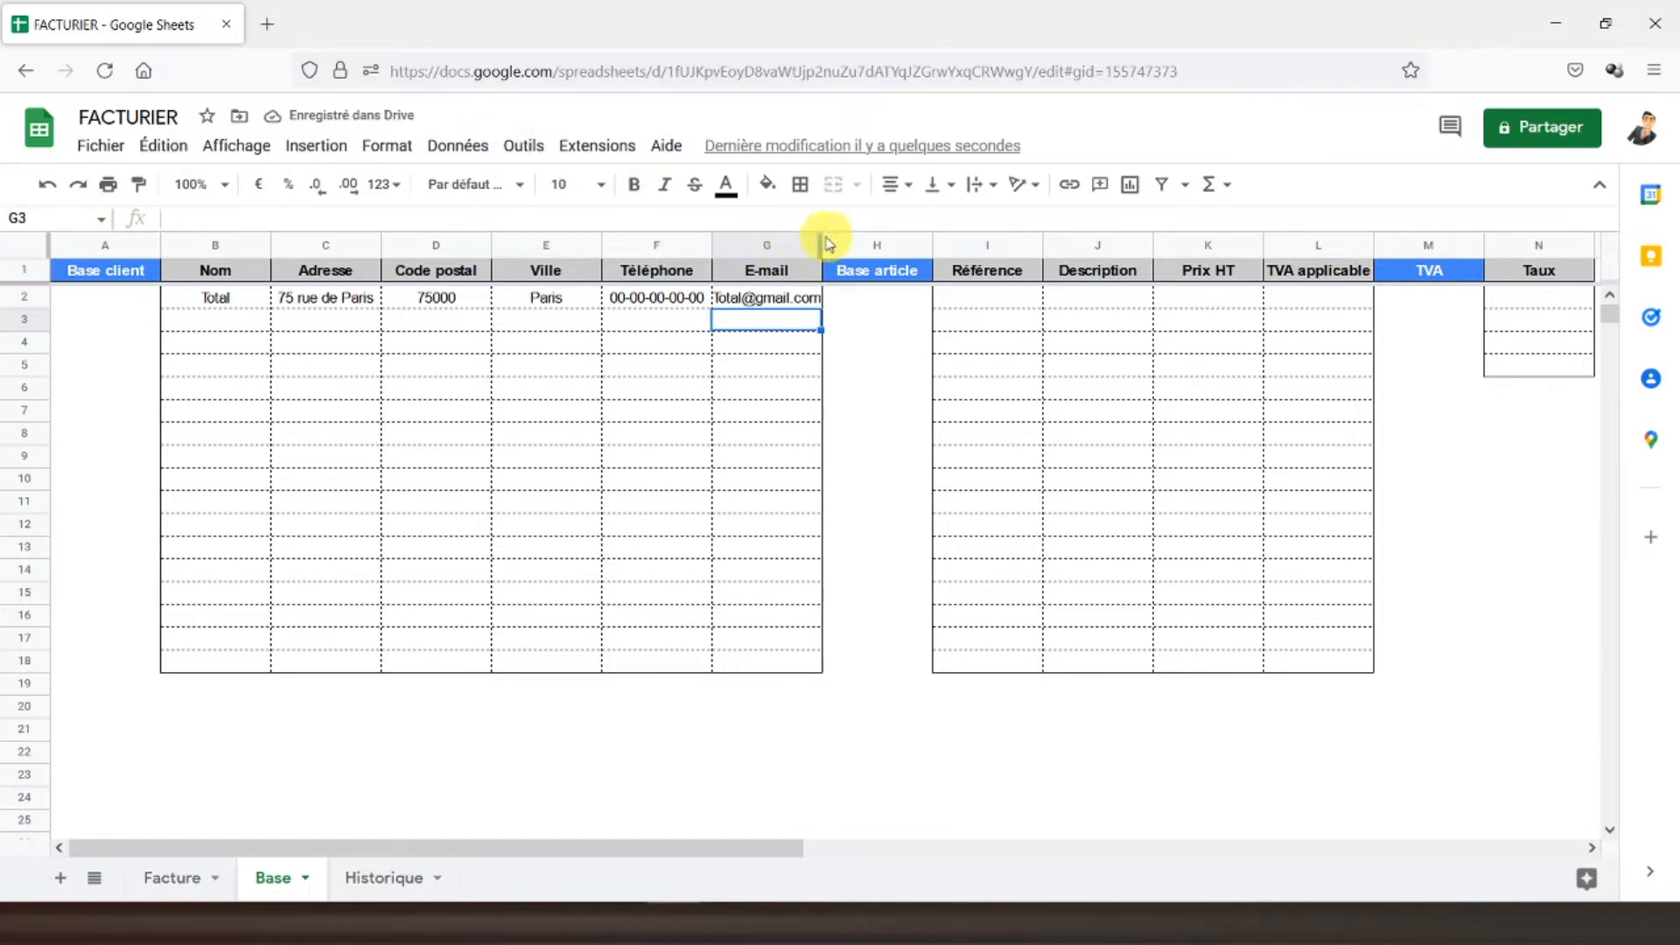
{"action": "double_click", "coordinate": [821, 238]}
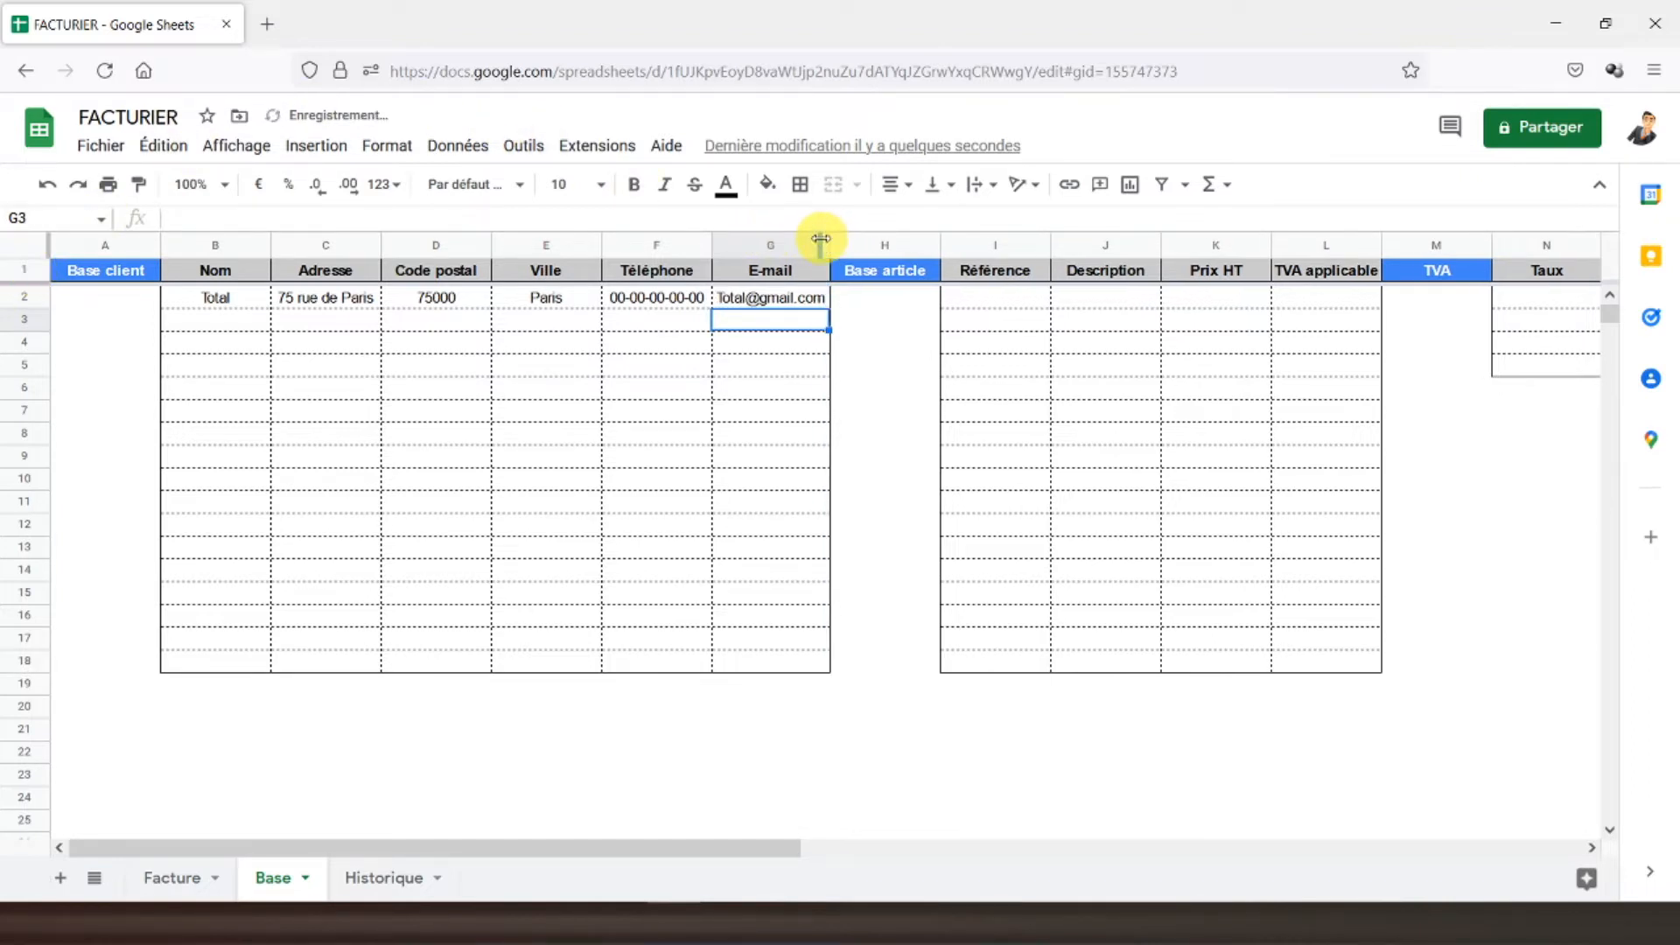
{"action": "left_click", "coordinate": [127, 279]}
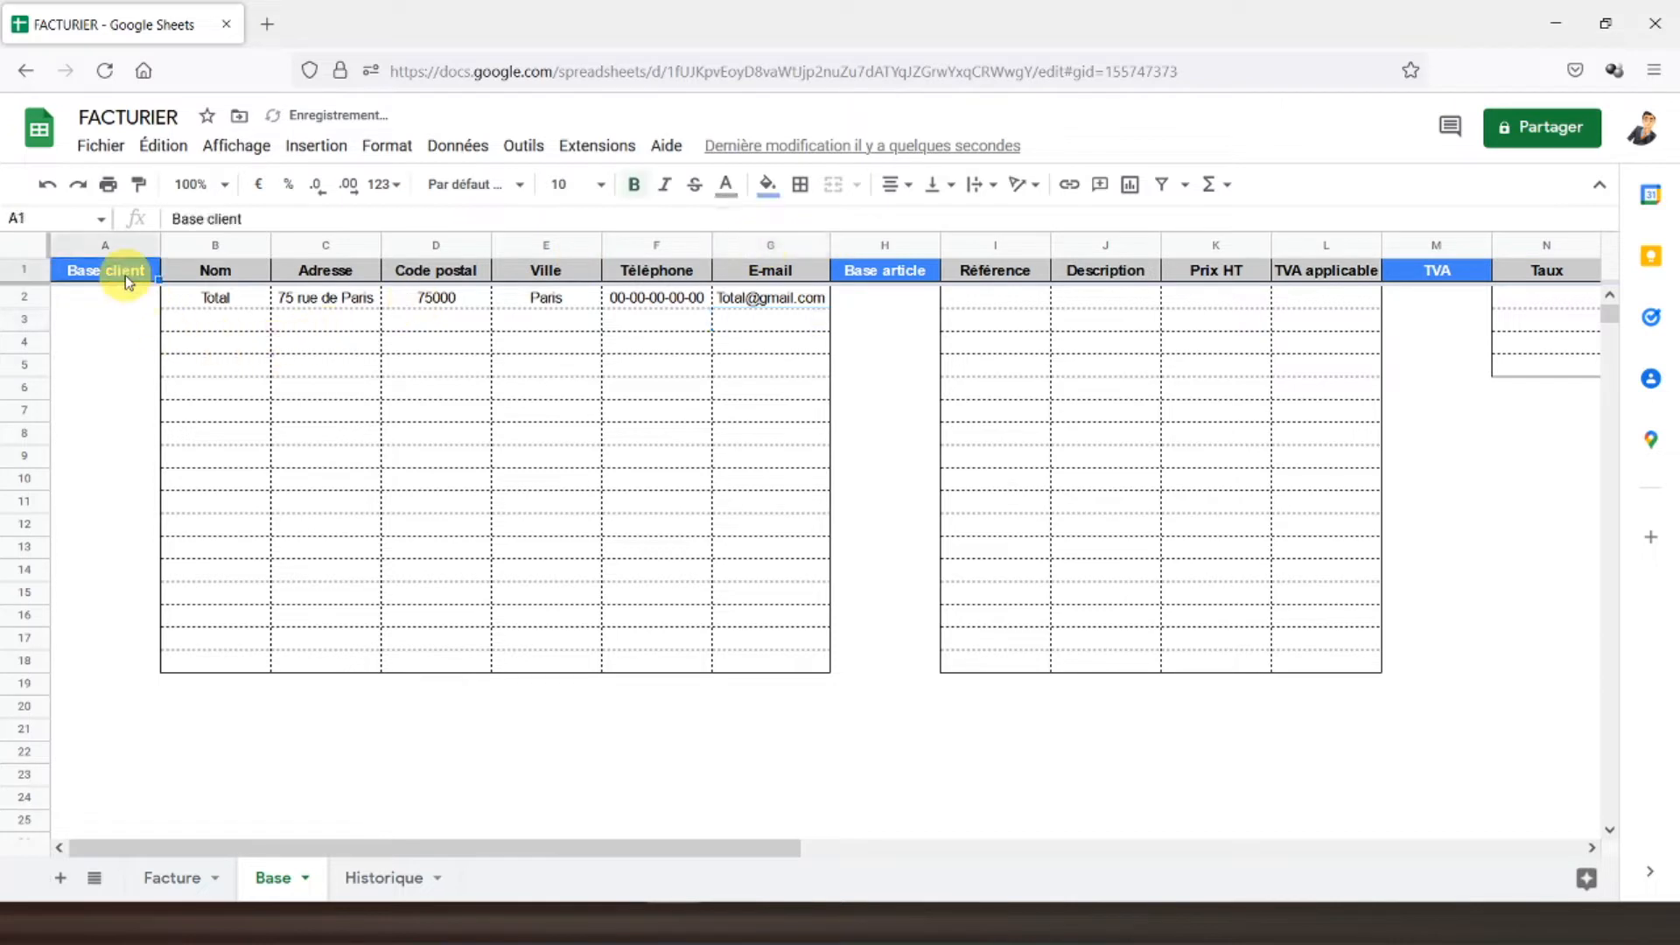
- List the VAT rates 20%, 10%, 5,50% and 2,10% under Taux
{"action": "left_click", "coordinate": [1533, 302]}
{"action": "type", "text": "20%"}
{"action": "key", "text": "Return"}
{"action": "type", "text": "10%"}
{"action": "key", "text": "Return"}
{"action": "type", "text": "5%"}
{"action": "type", "text": ",5"}
{"action": "key", "text": "Return"}
{"action": "type", "text": "2,1"}
{"action": "key", "text": "Return"}
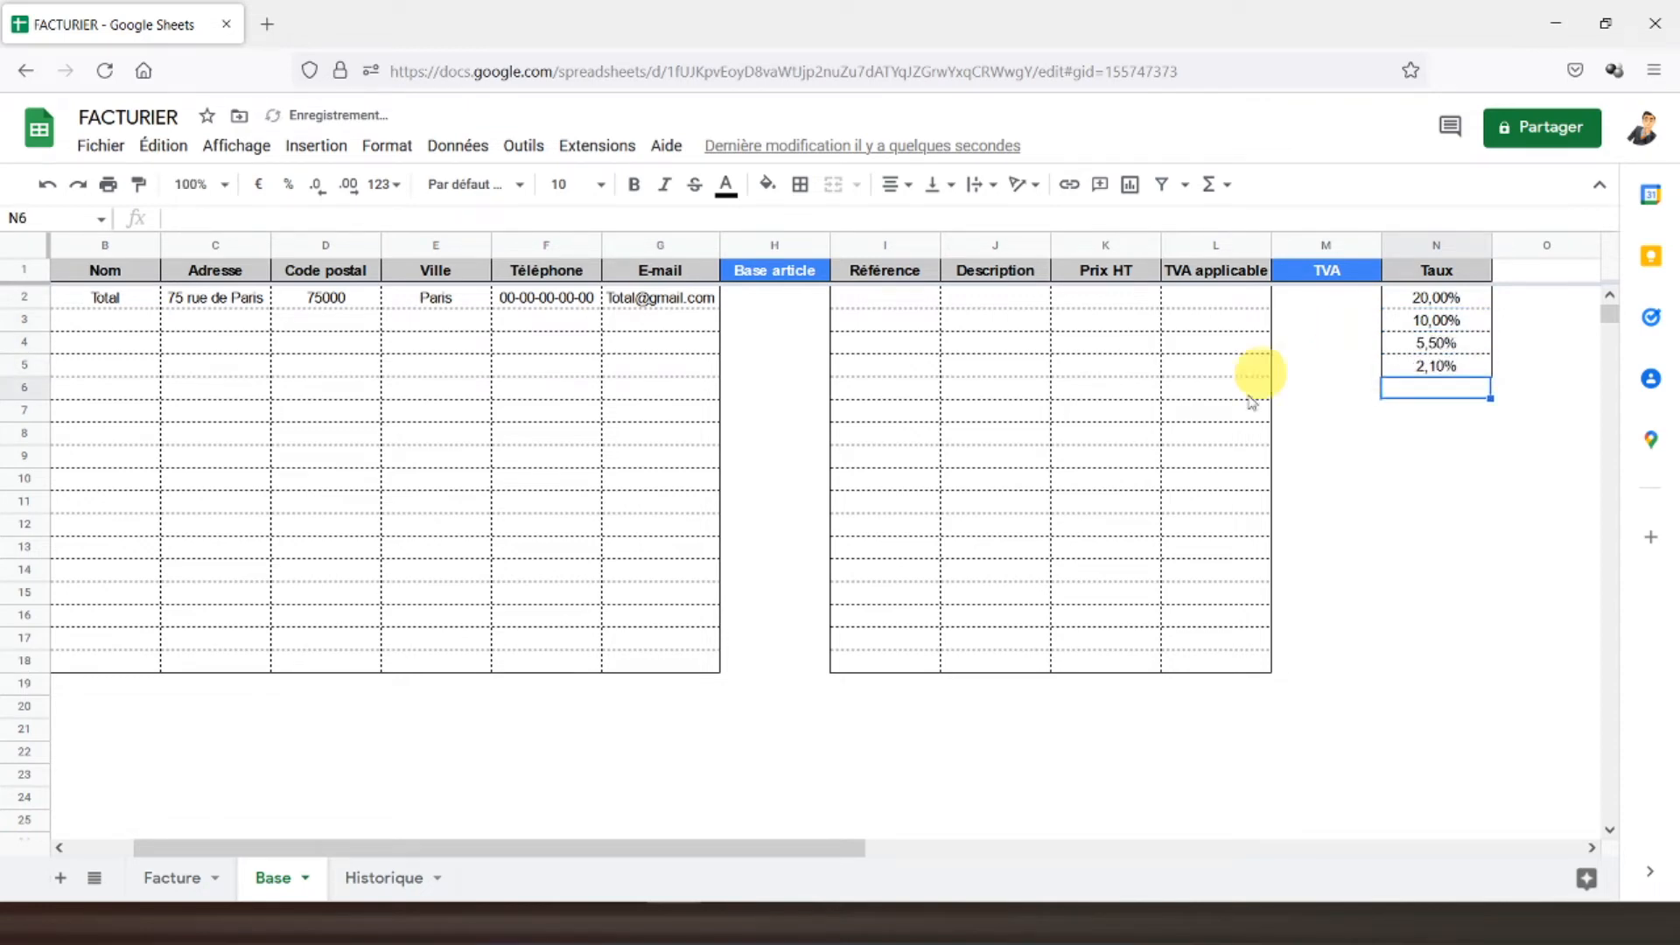
- On Facture, pick Total from the F7 client dropdown and make it bold and centred
{"action": "left_click", "coordinate": [181, 875]}
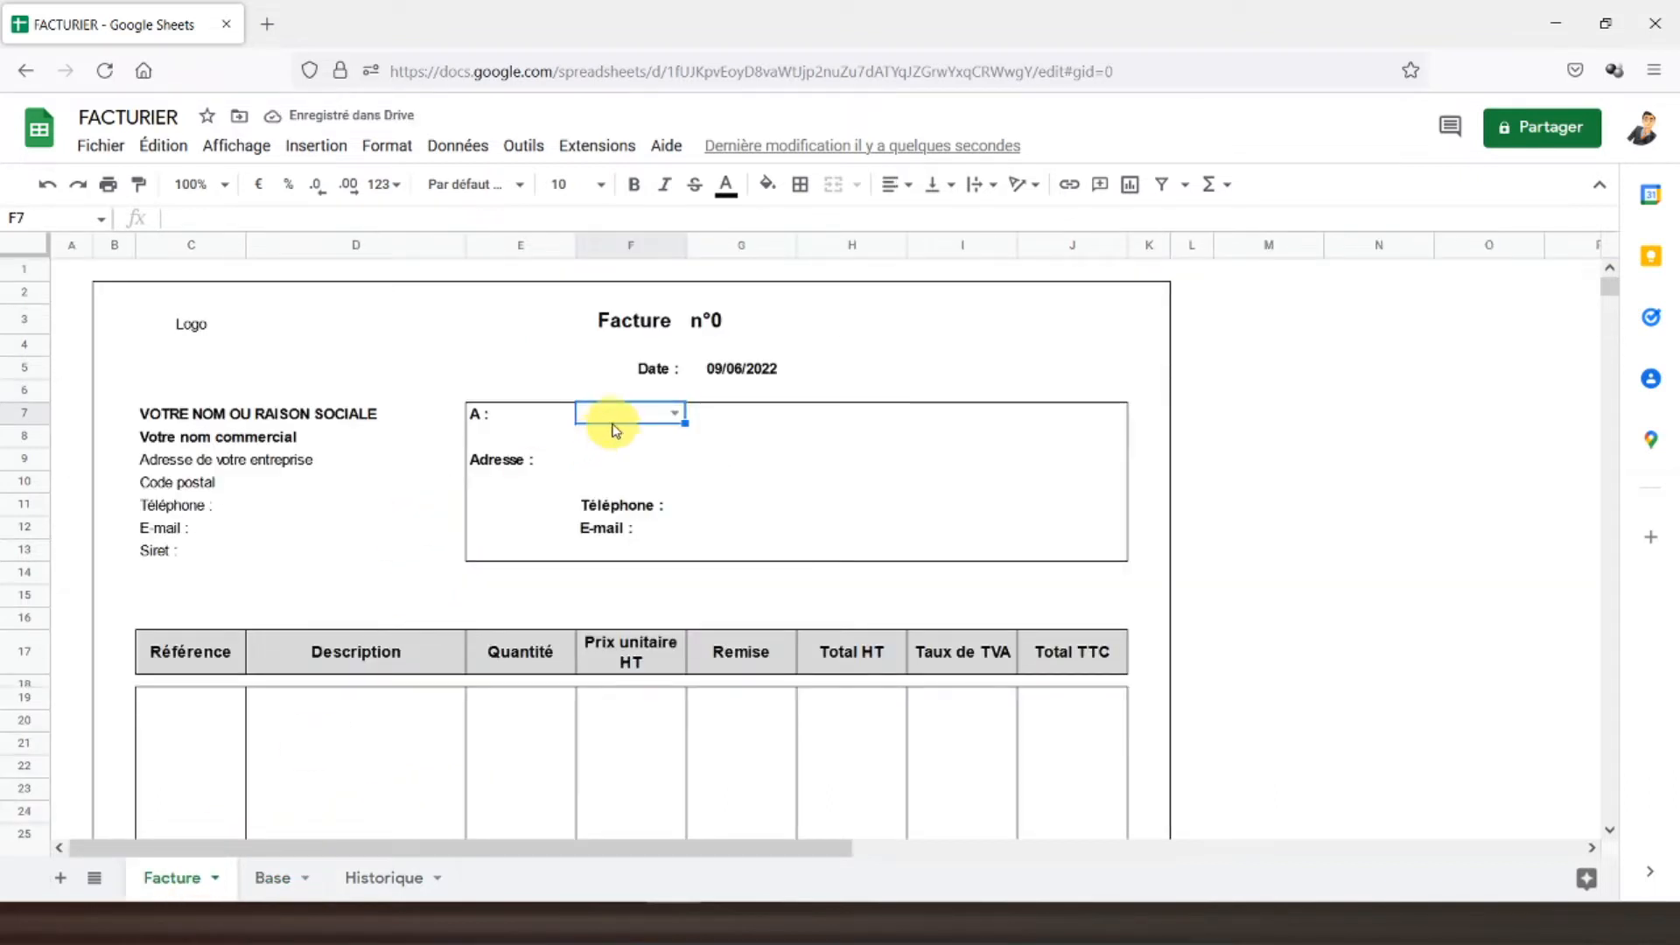
{"action": "left_click", "coordinate": [675, 414]}
{"action": "left_click", "coordinate": [608, 438]}
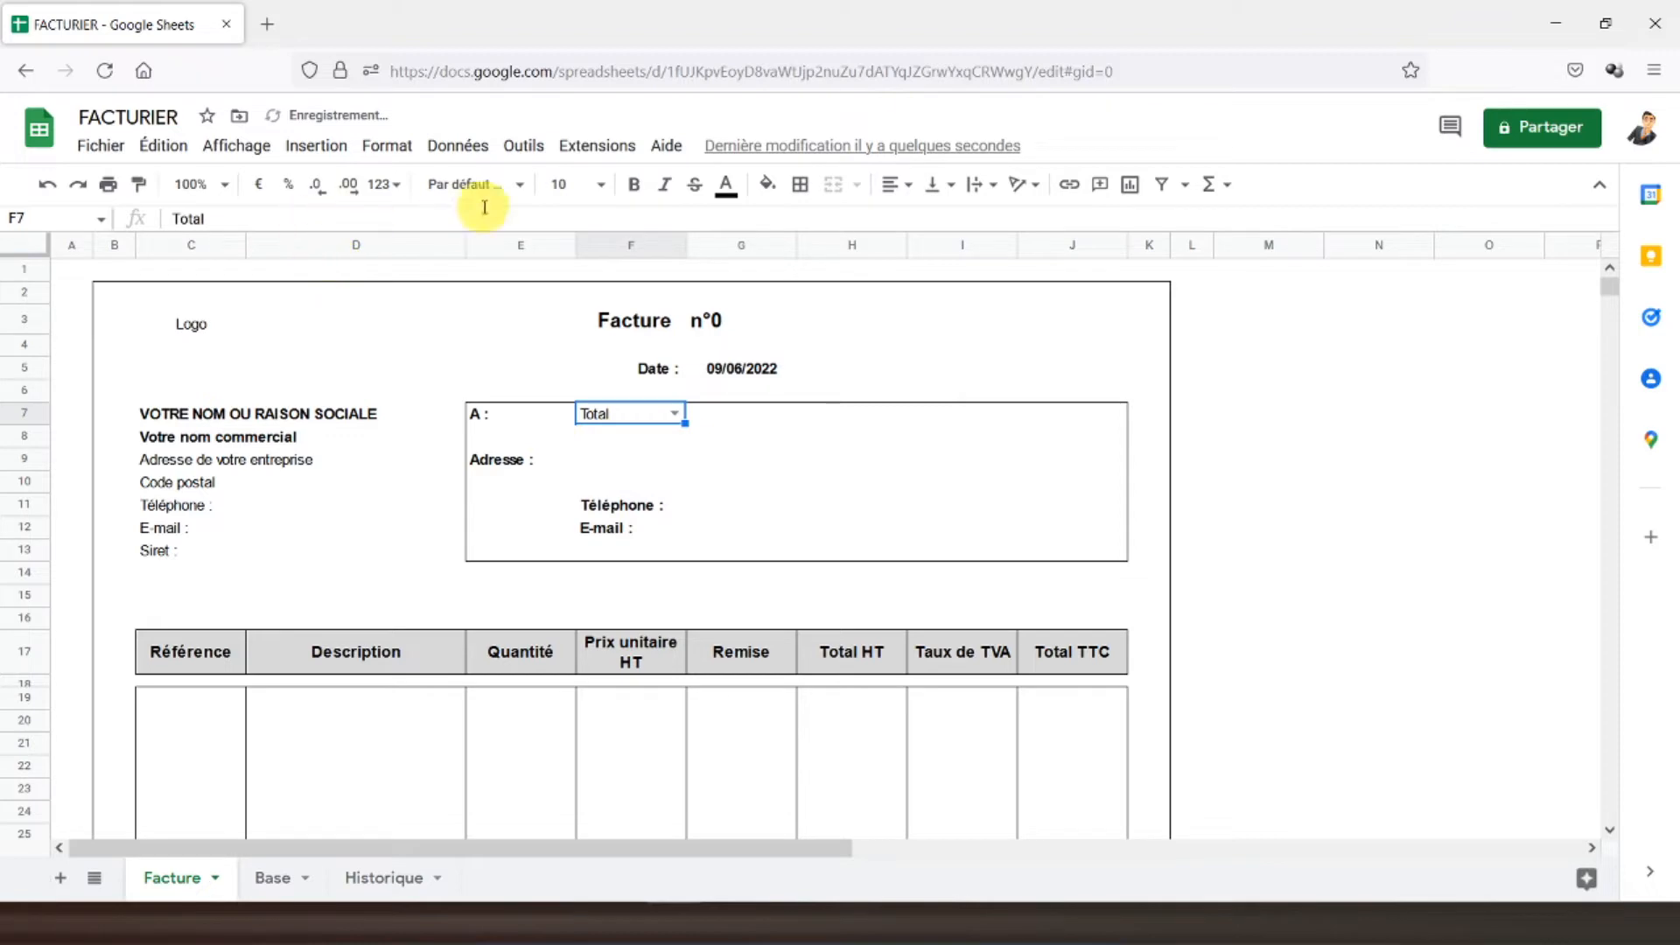
{"action": "left_click", "coordinate": [631, 199]}
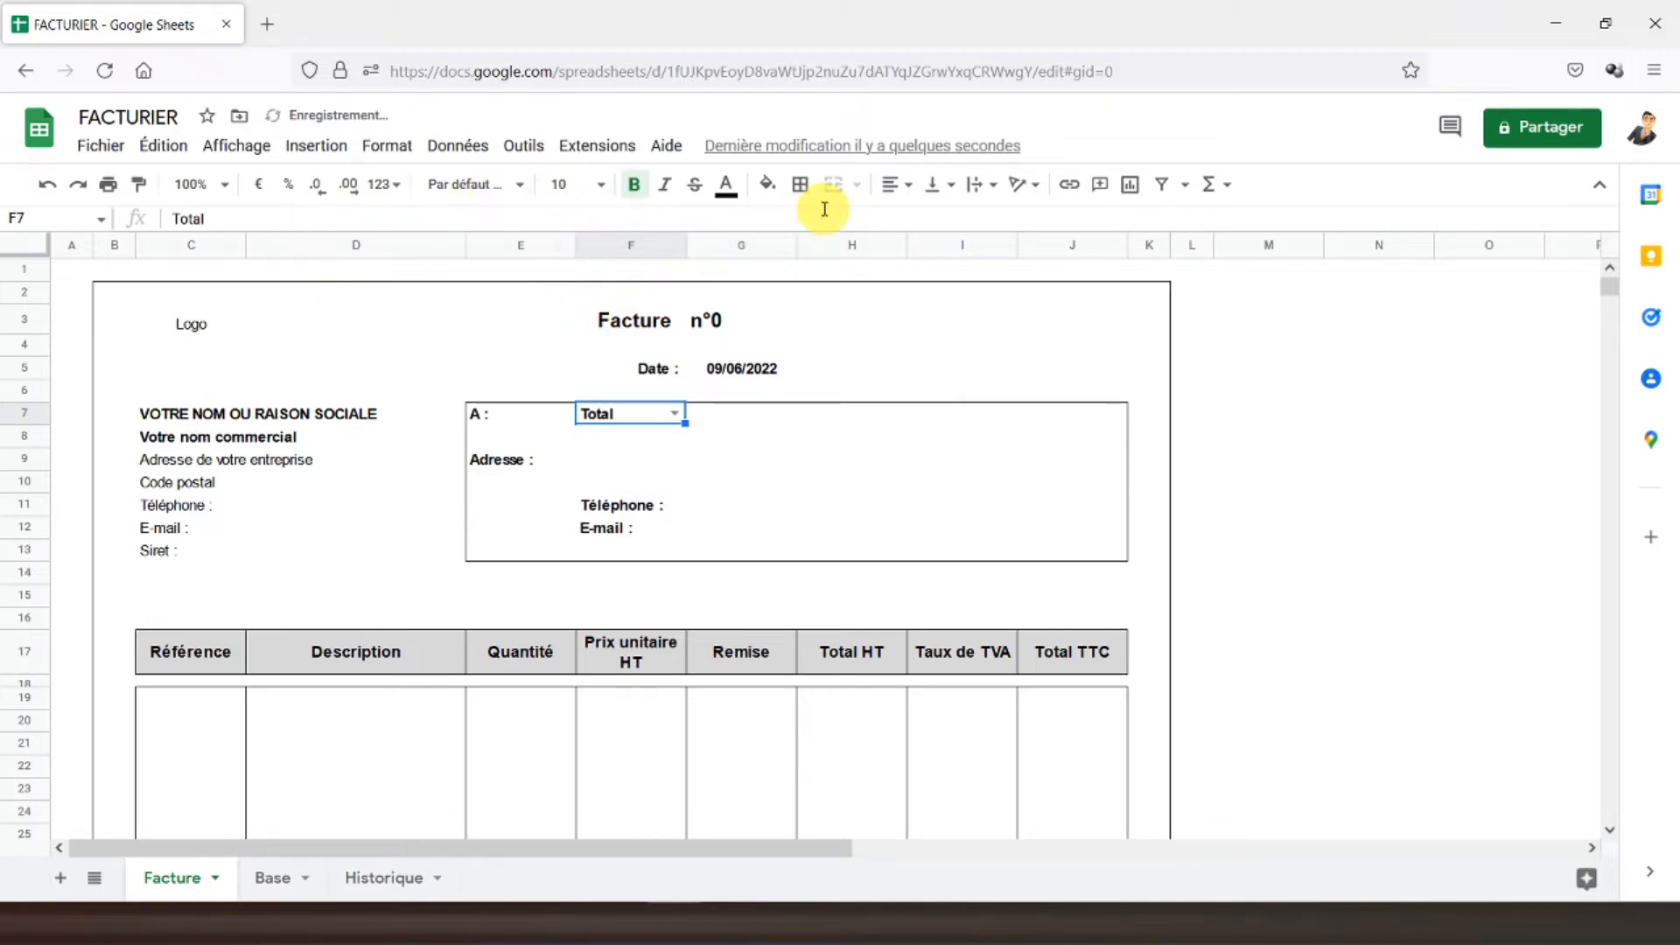
{"action": "left_click", "coordinate": [909, 198]}
{"action": "left_click", "coordinate": [920, 222]}
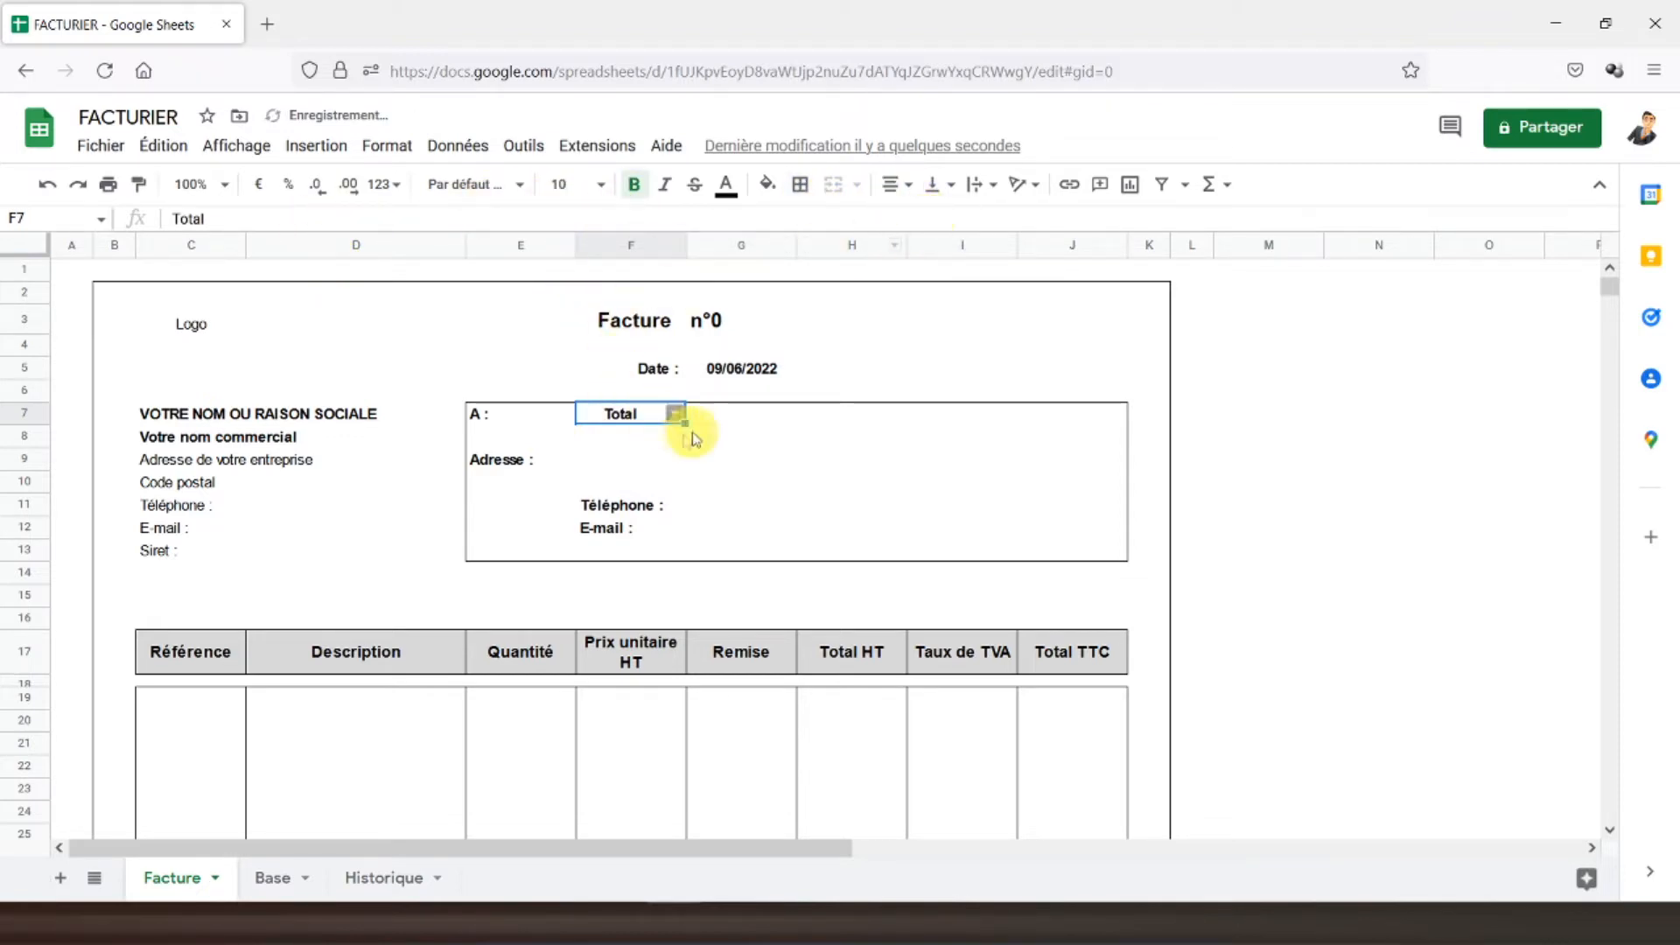
{"action": "left_click", "coordinate": [602, 473]}
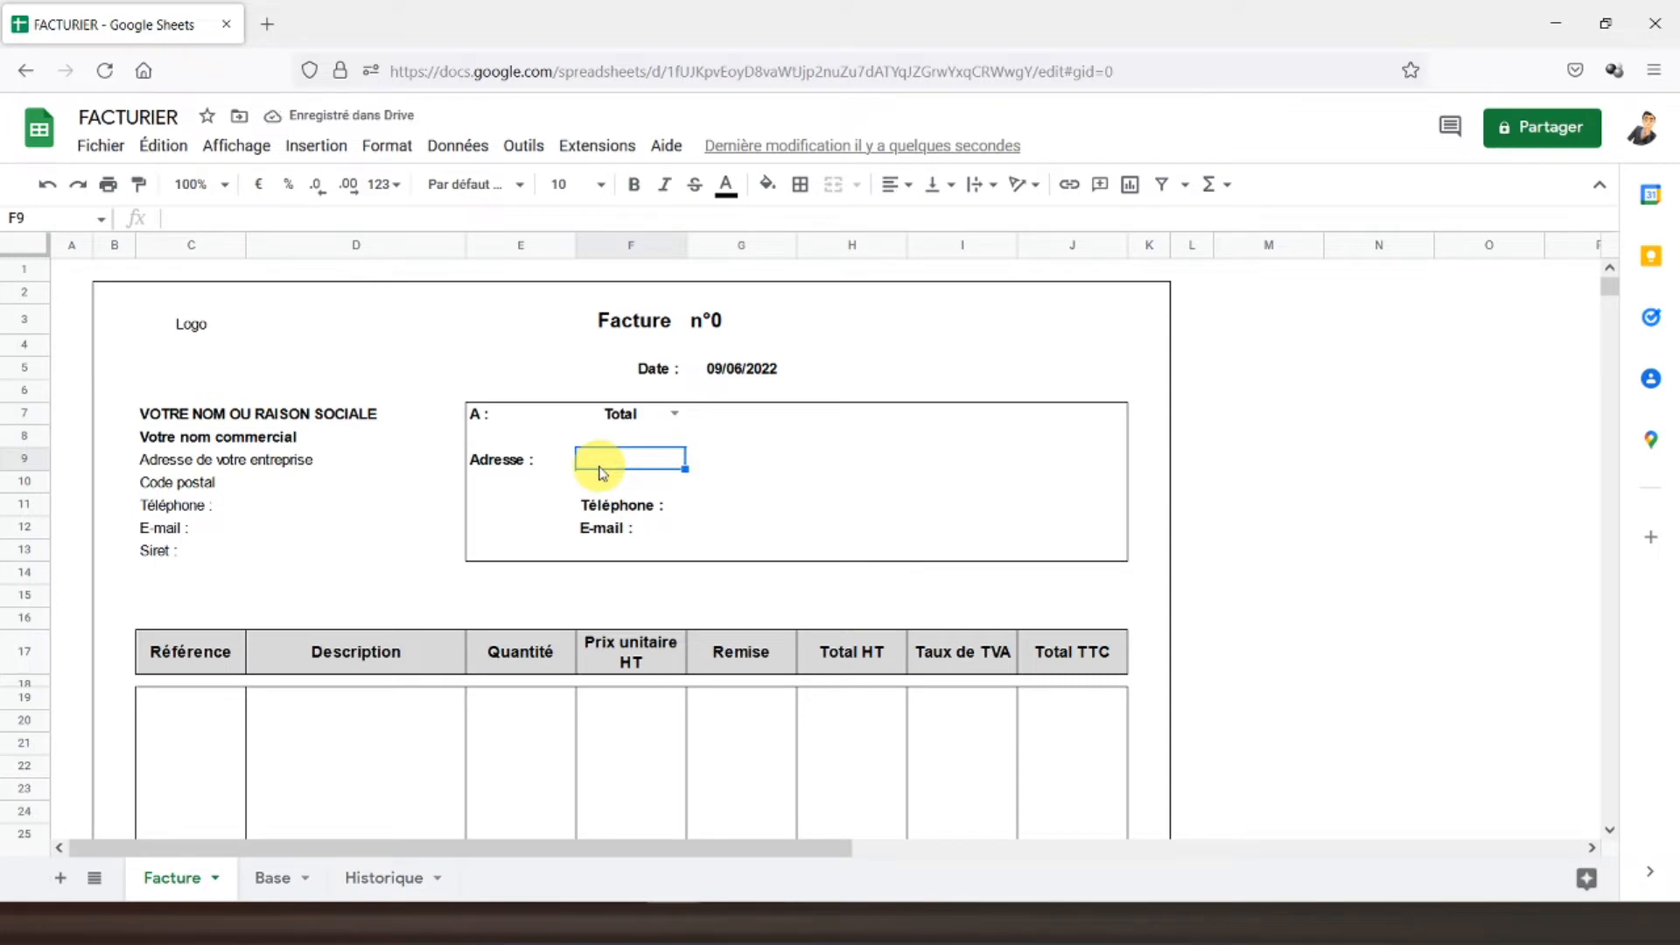
- Type =SIERREUR(RECHERCHEV(F7;Base!B2:G18;2;FAUX);"") in F9 to look up the client's address
{"action": "type", "text": "="}
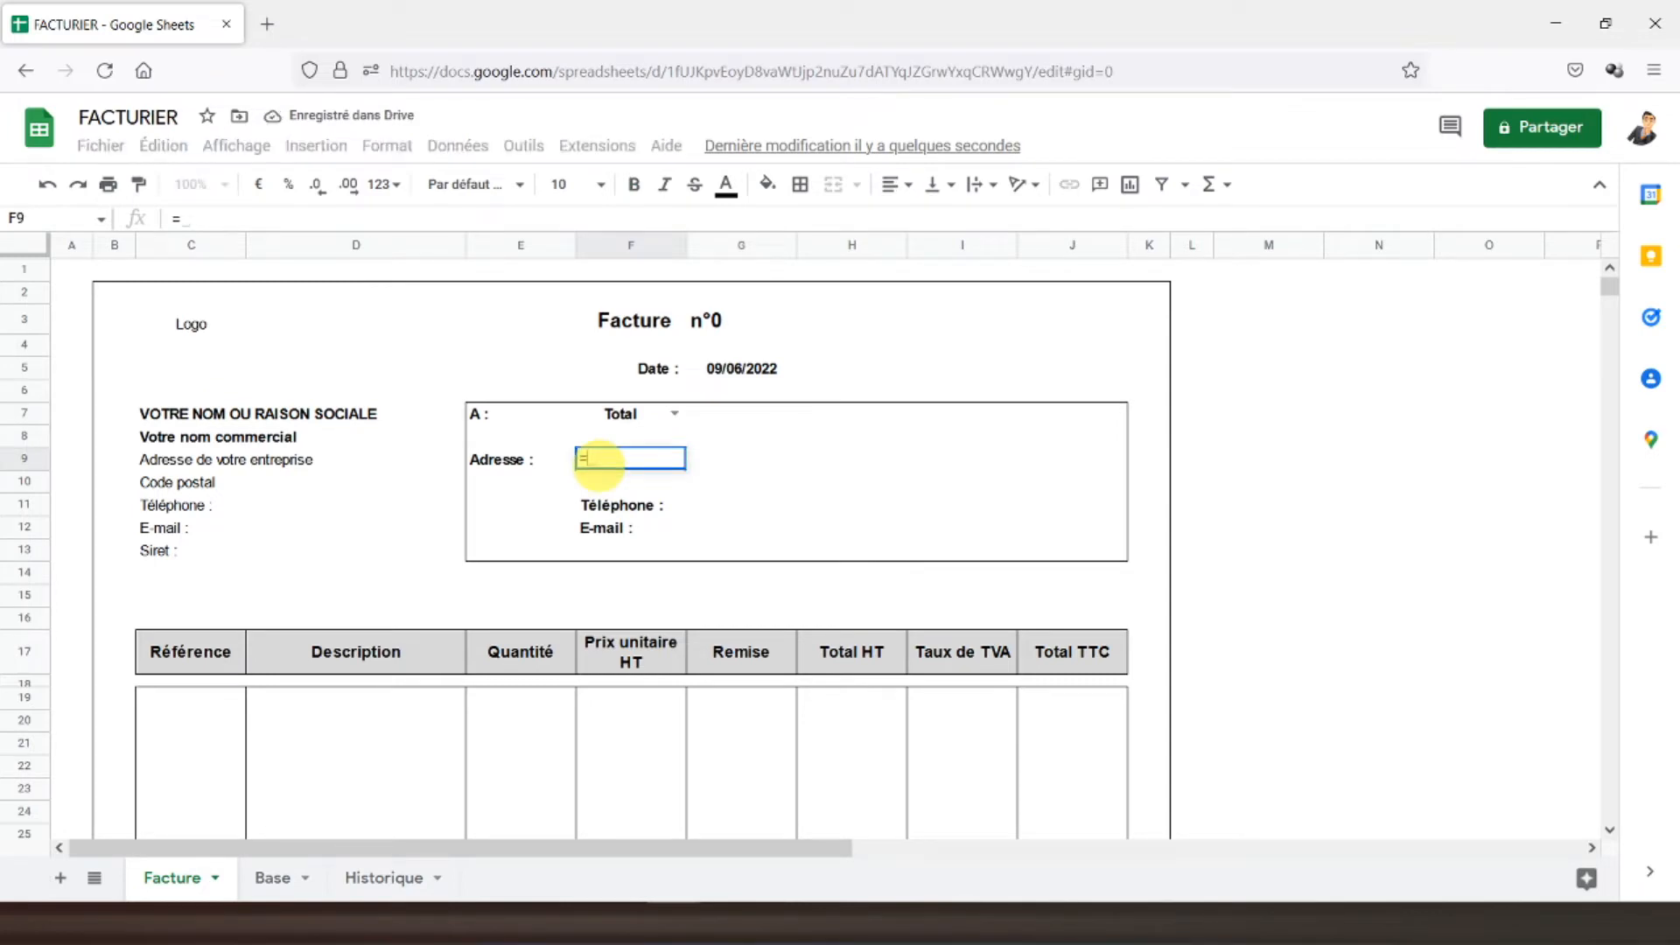
{"action": "type", "text": "sierreu"}
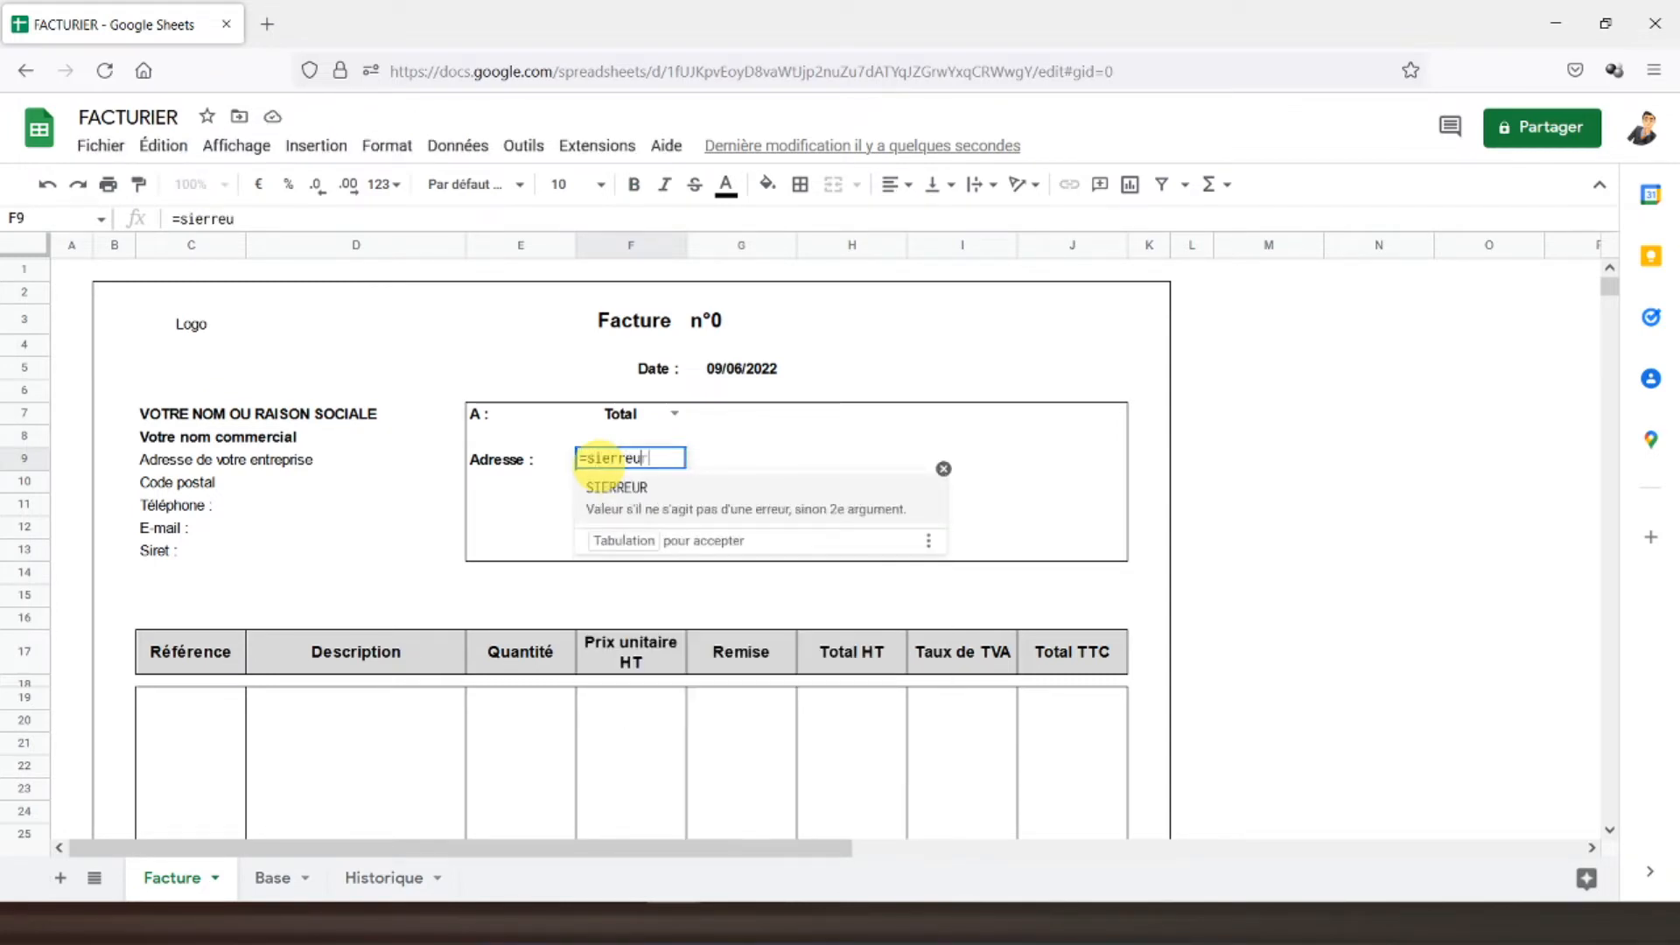
{"action": "type", "text": "r(r"}
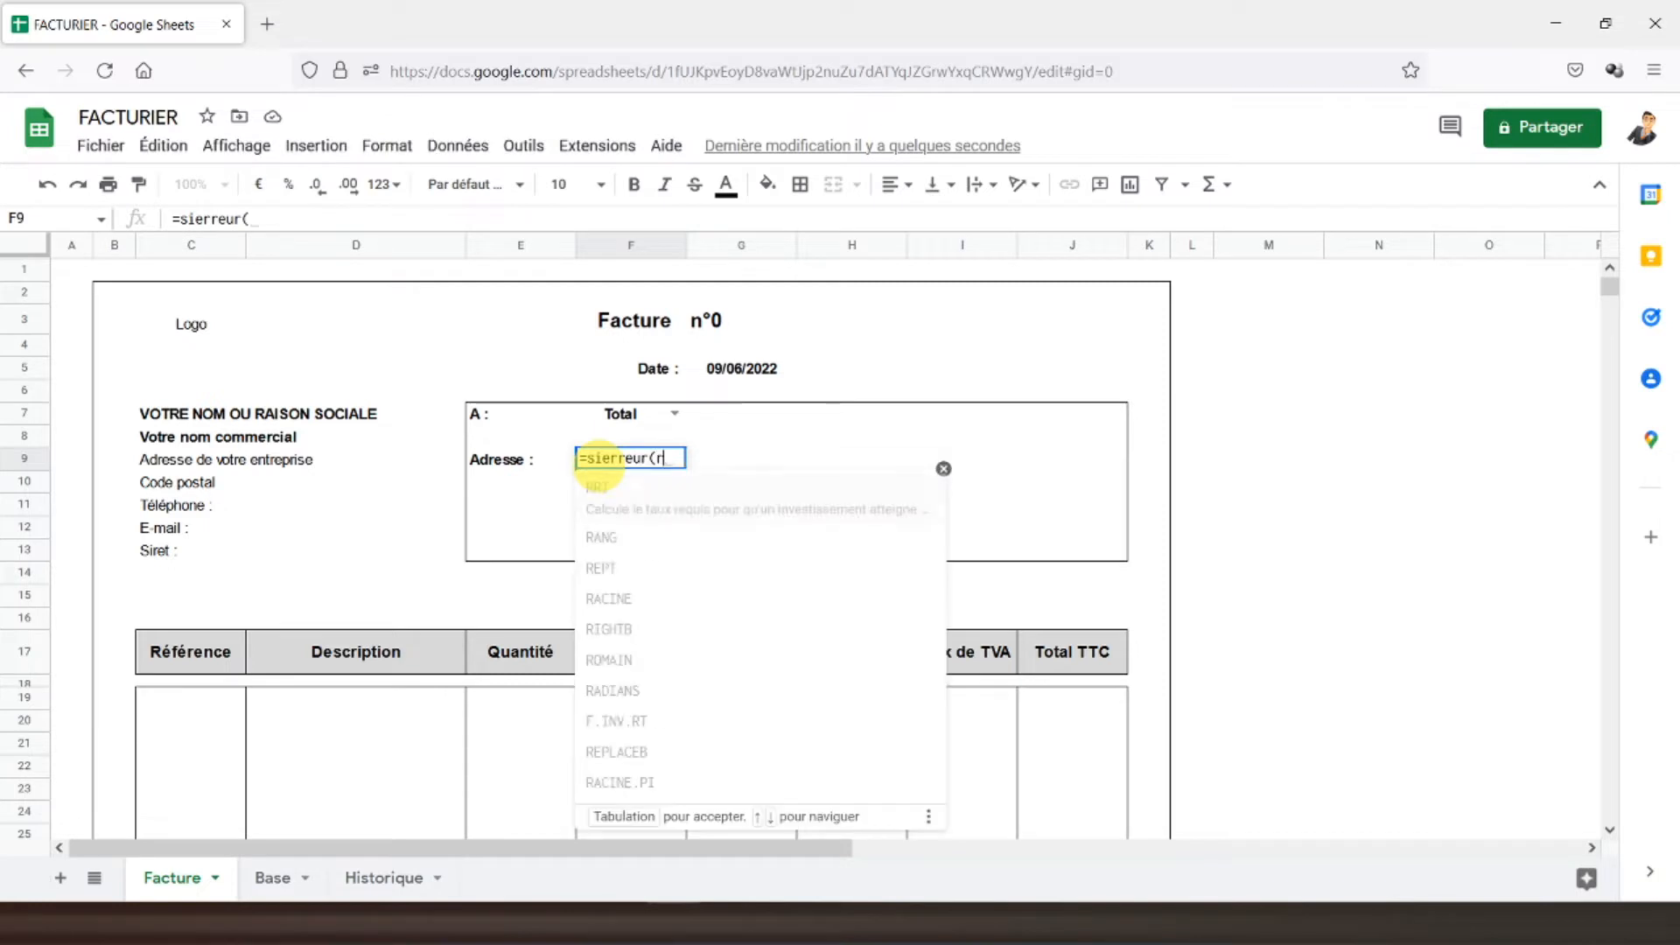
{"action": "type", "text": "echerchev("}
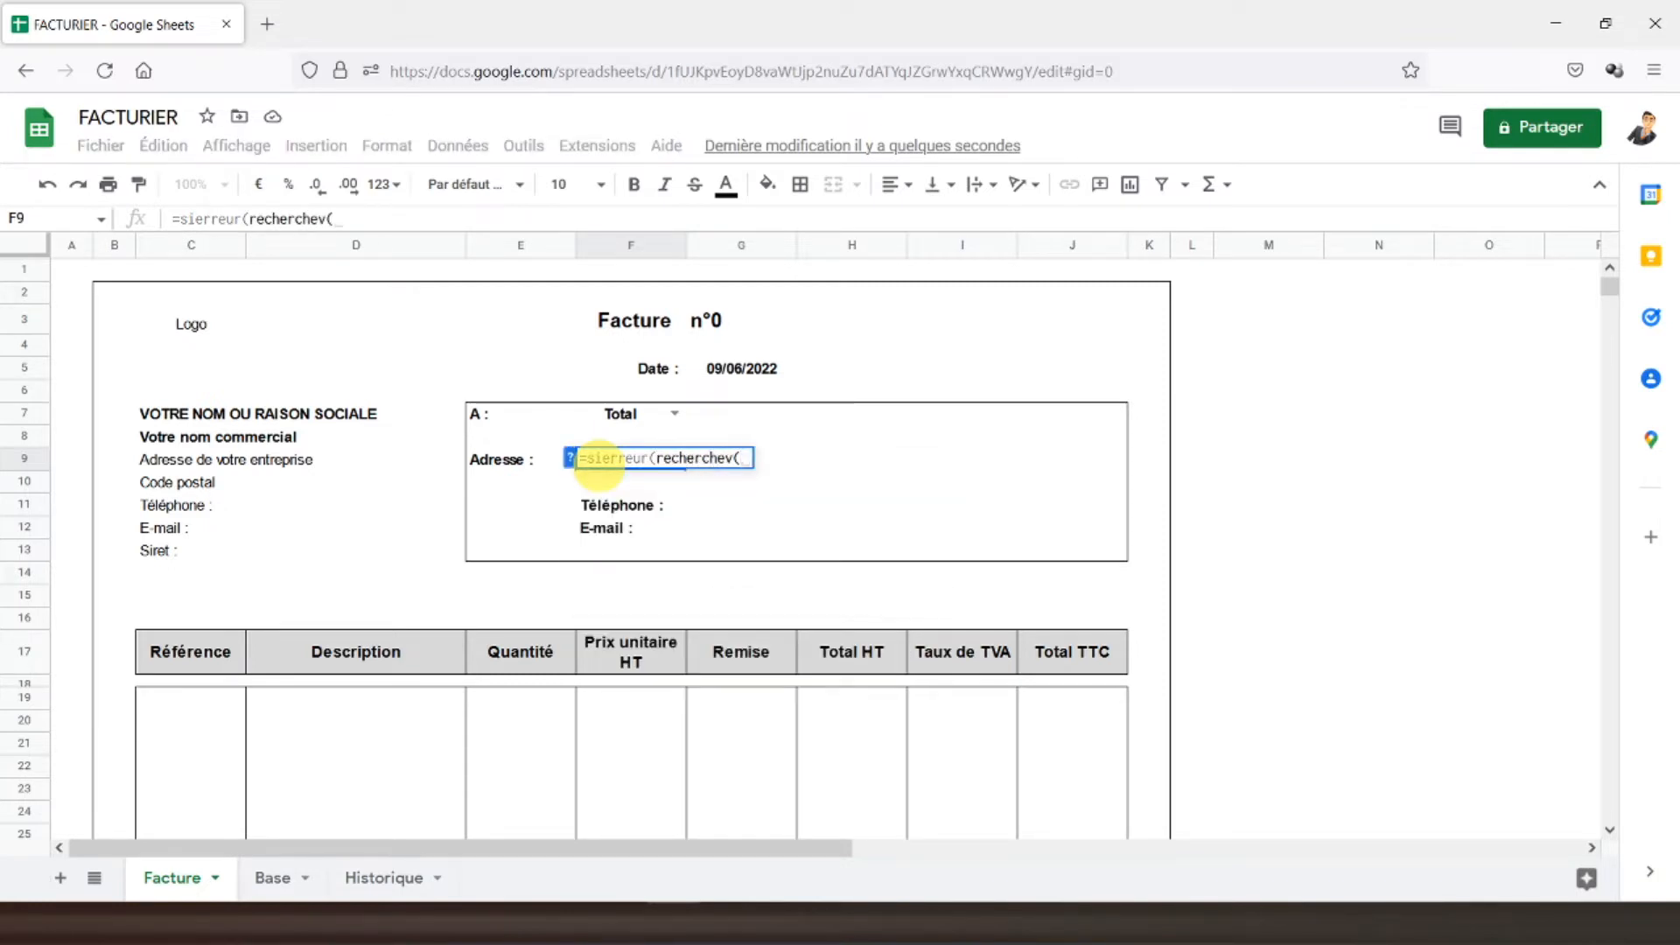
{"action": "left_click", "coordinate": [624, 420]}
{"action": "type", "text": ";"}
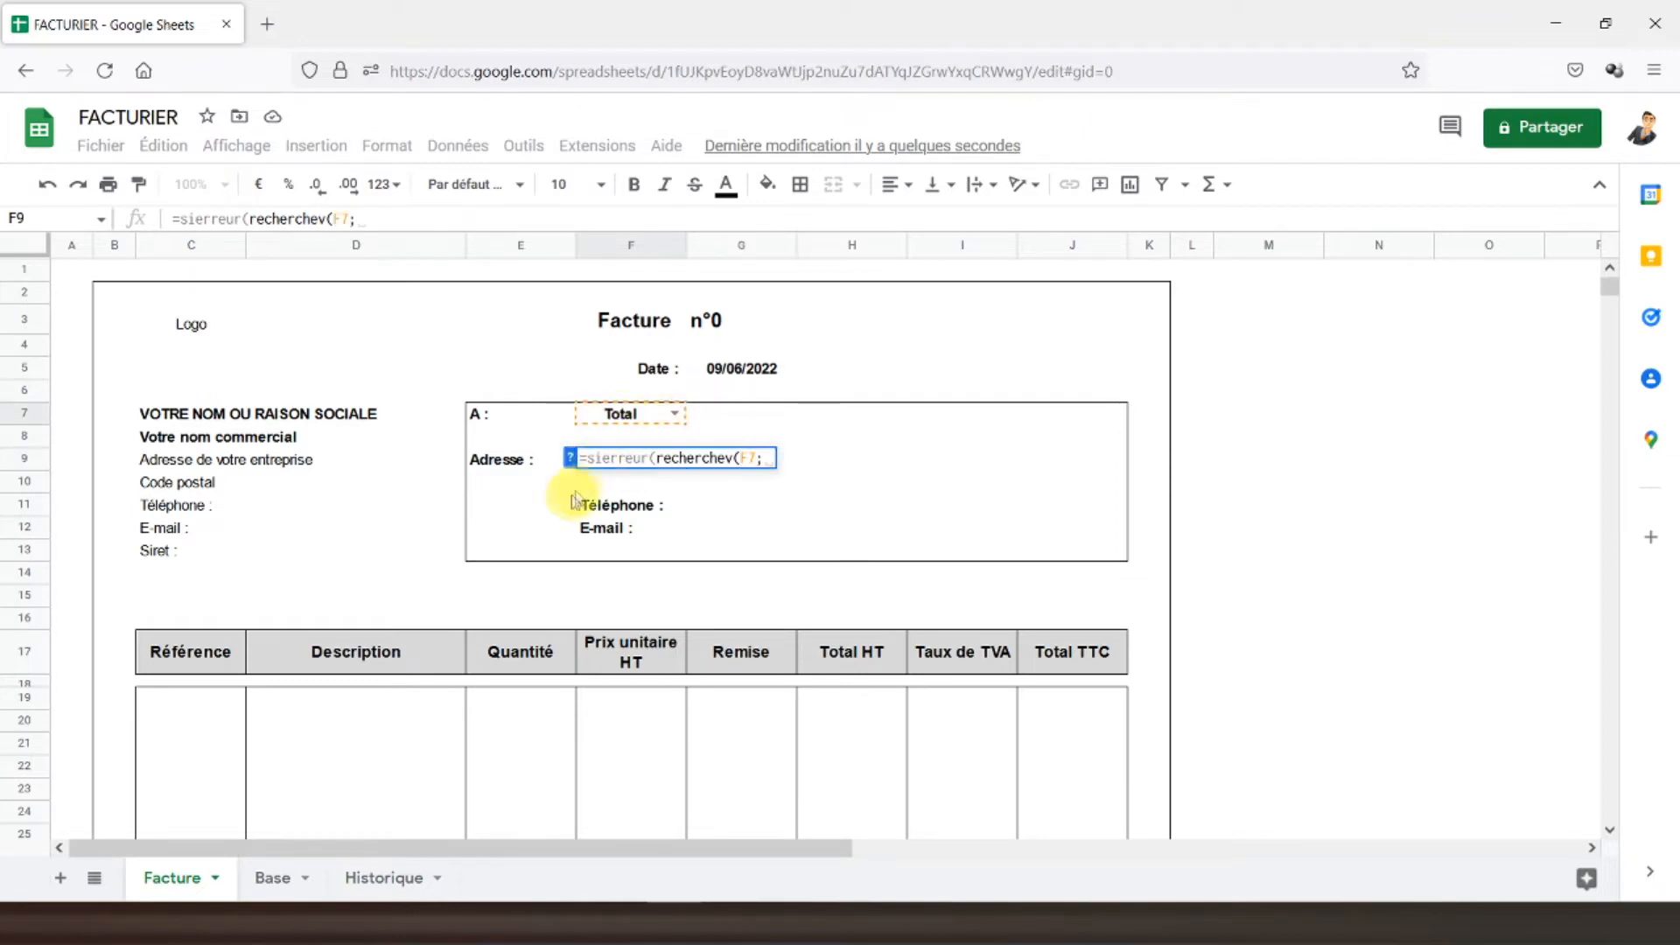
{"action": "left_click", "coordinate": [279, 878]}
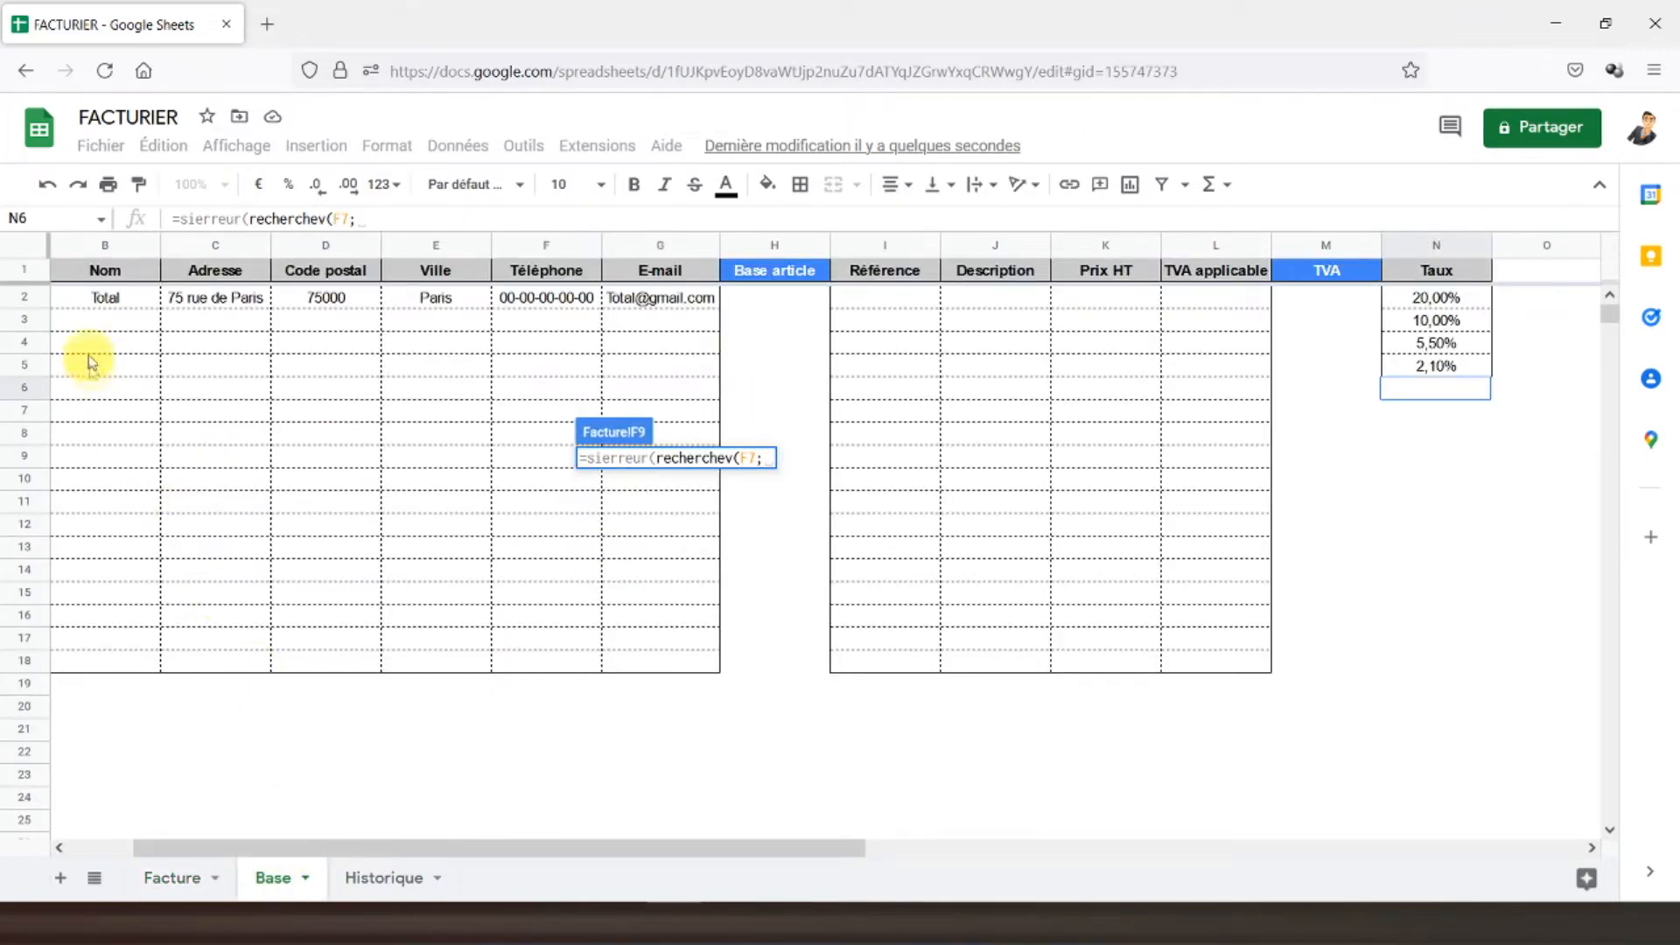
{"action": "left_click_drag", "start_coordinate": [85, 302], "coordinate": [656, 660]}
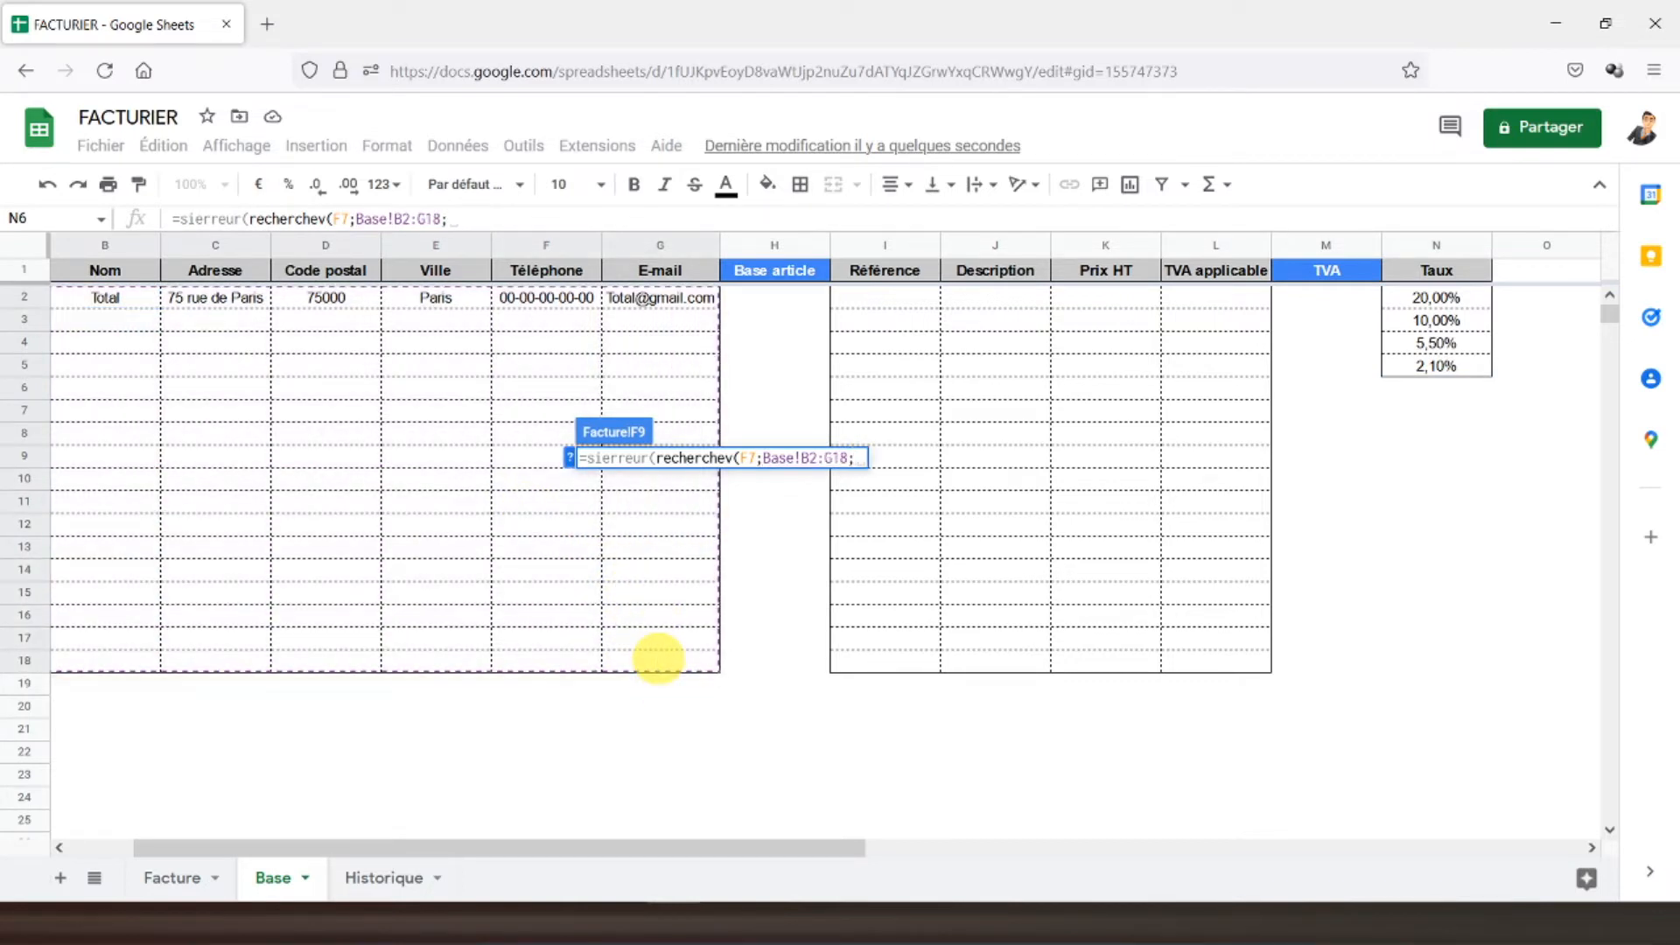
{"action": "type", "text": ";"}
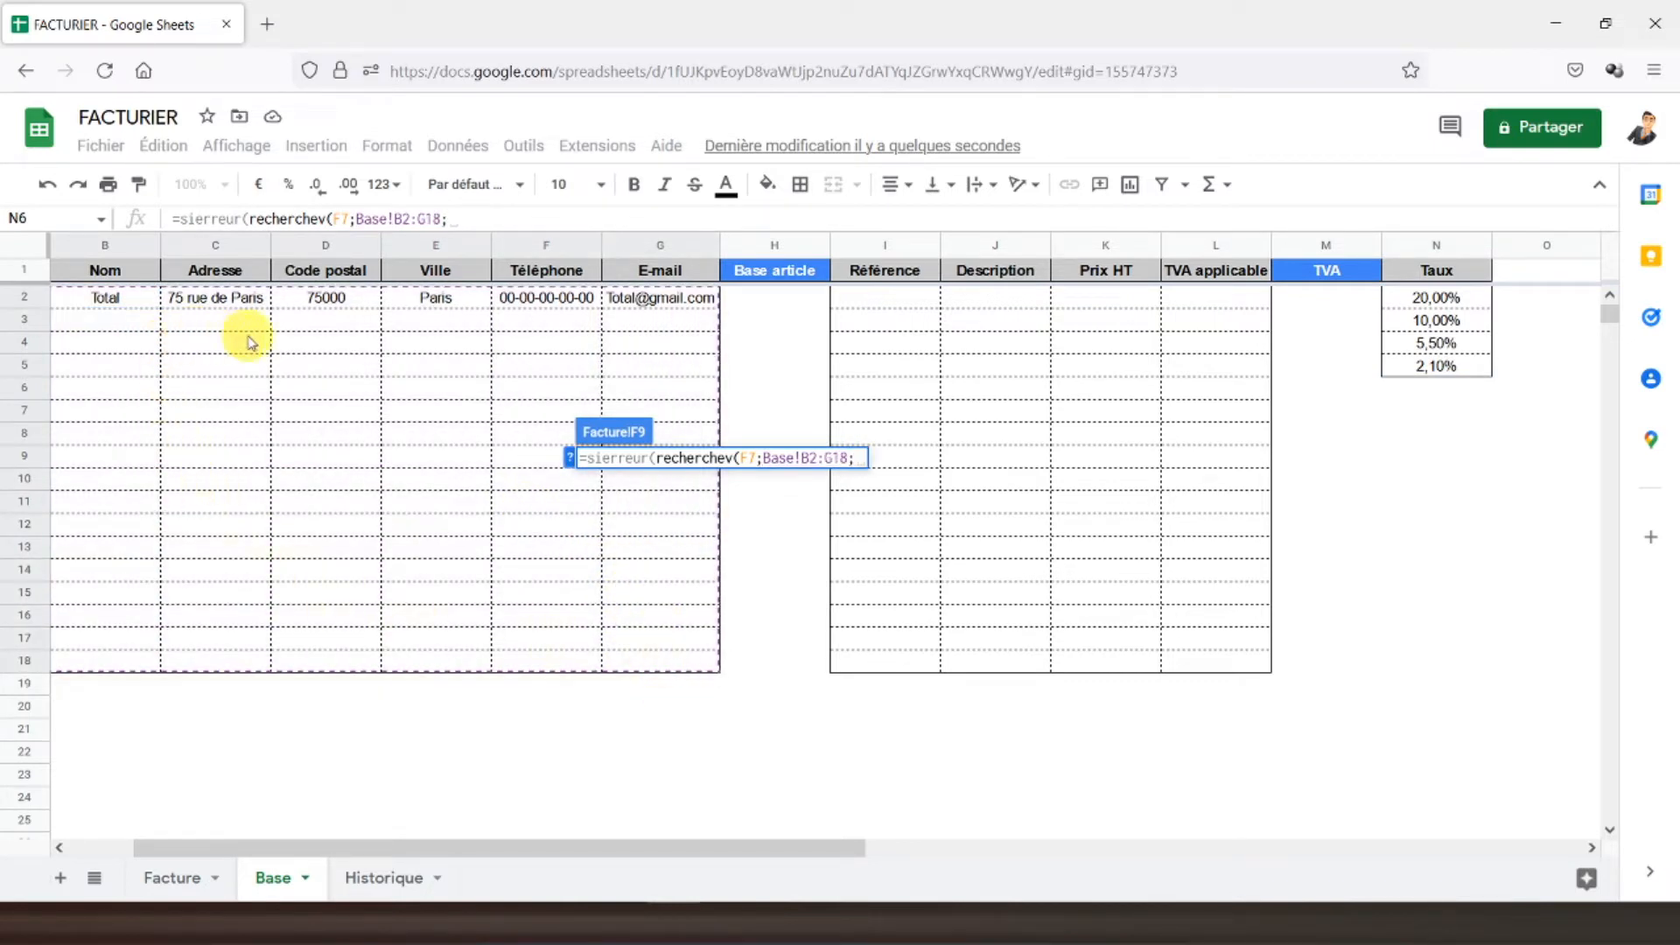
{"action": "type", "text": "2;"}
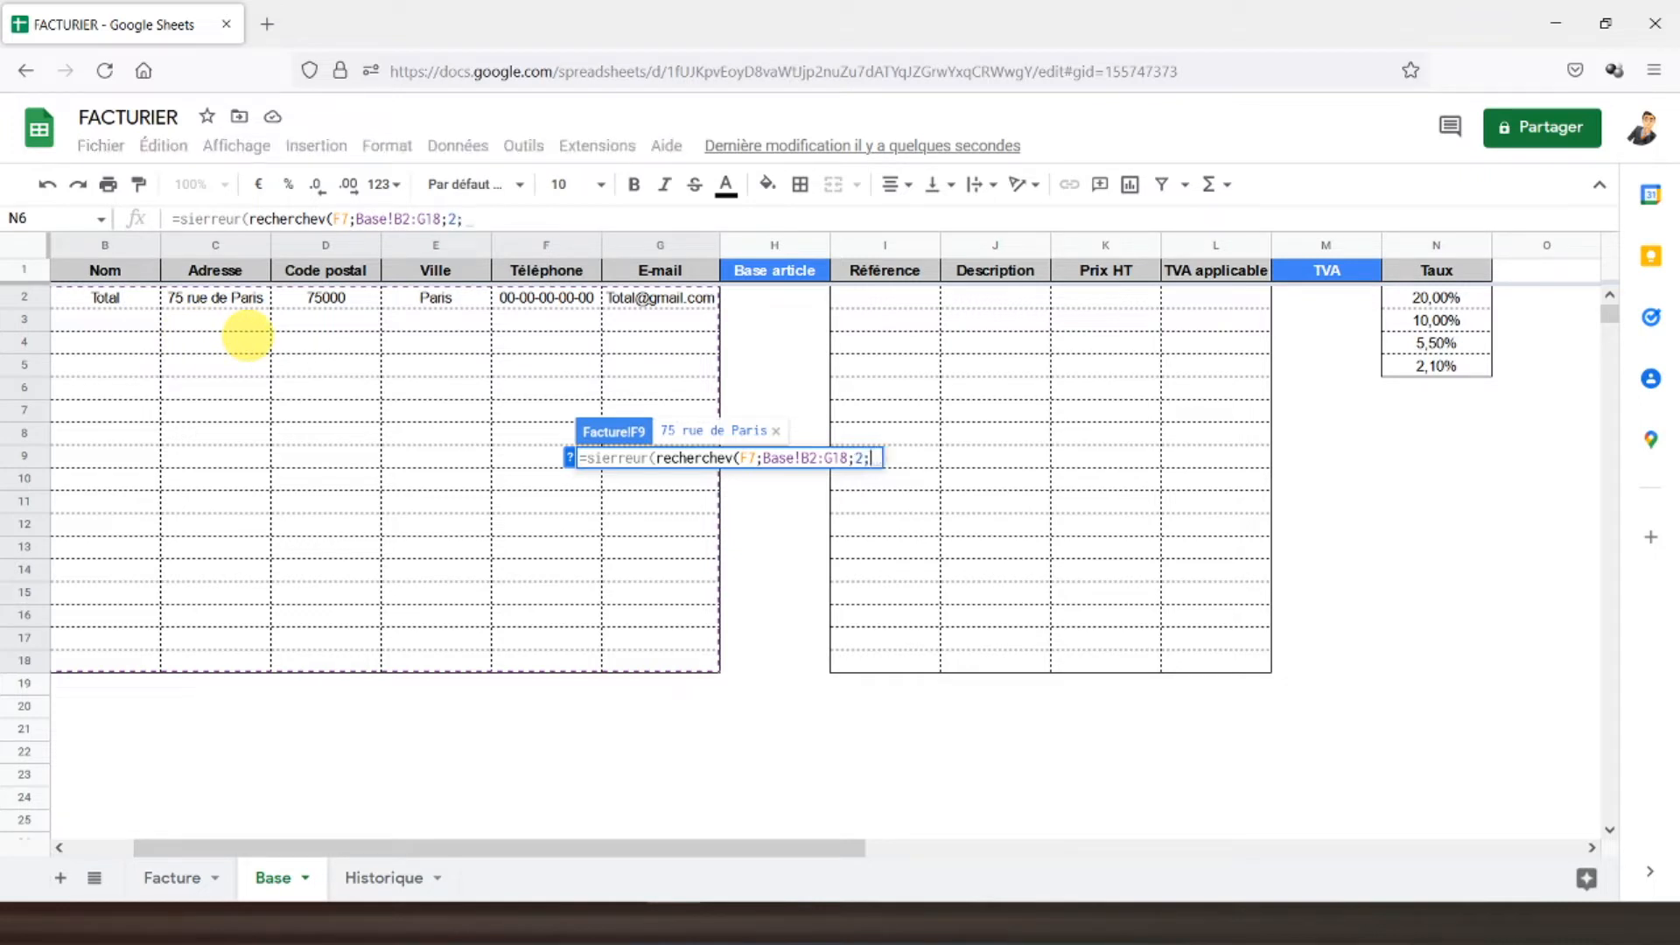
{"action": "type", "text": "faux)"}
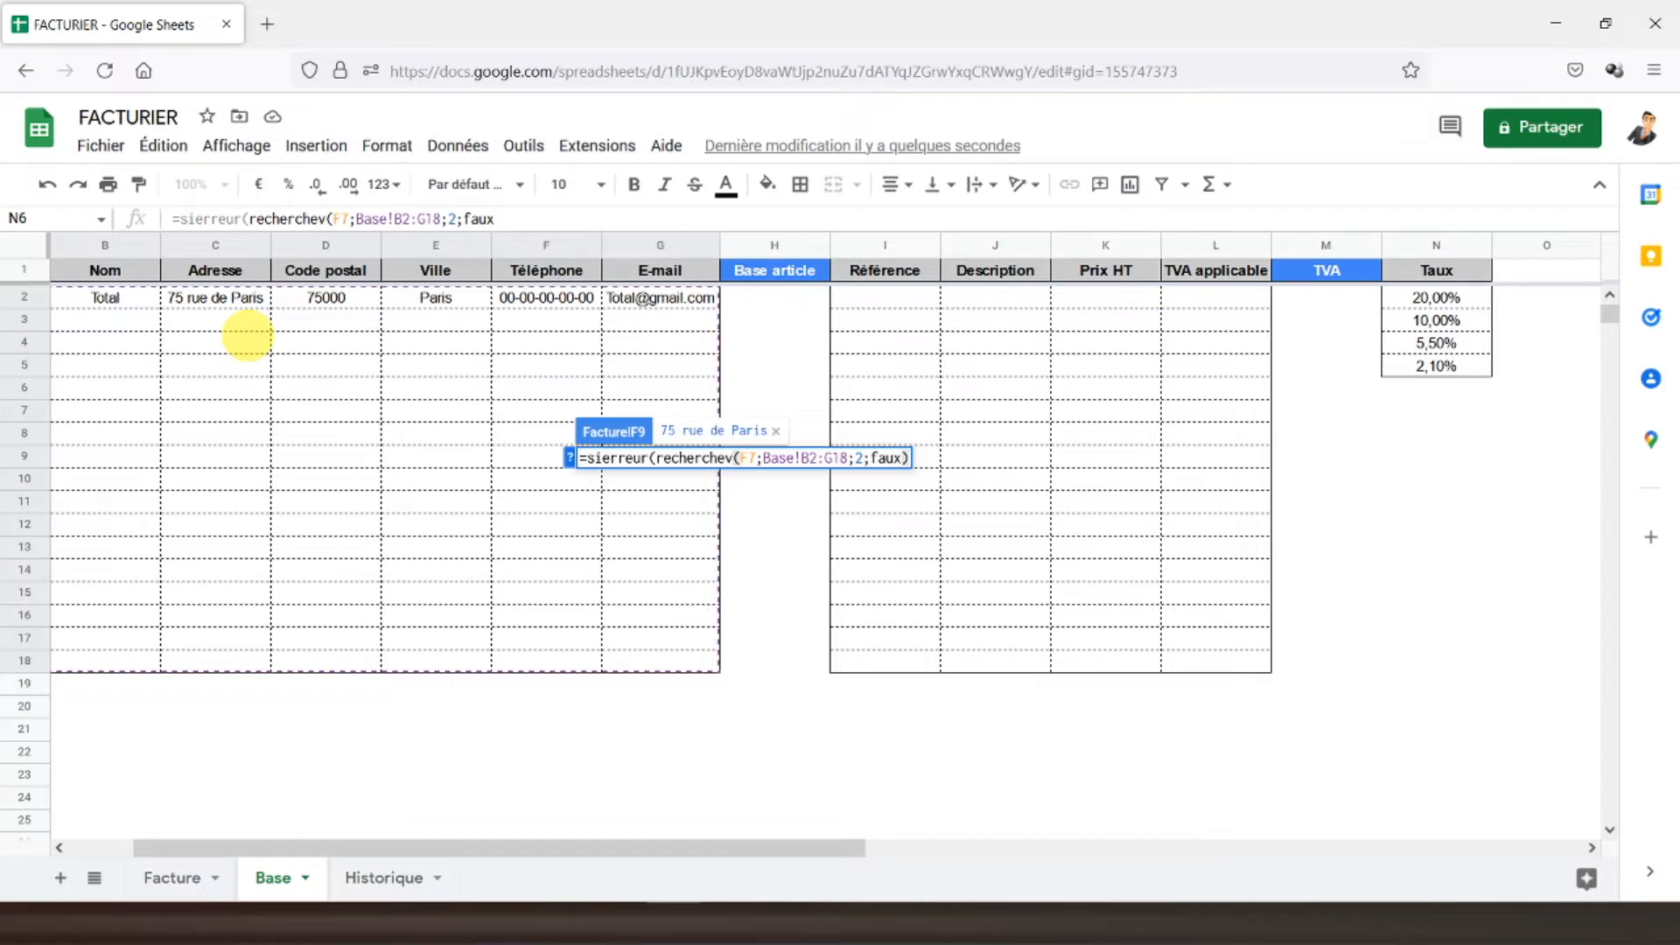
{"action": "left_click", "coordinate": [511, 218]}
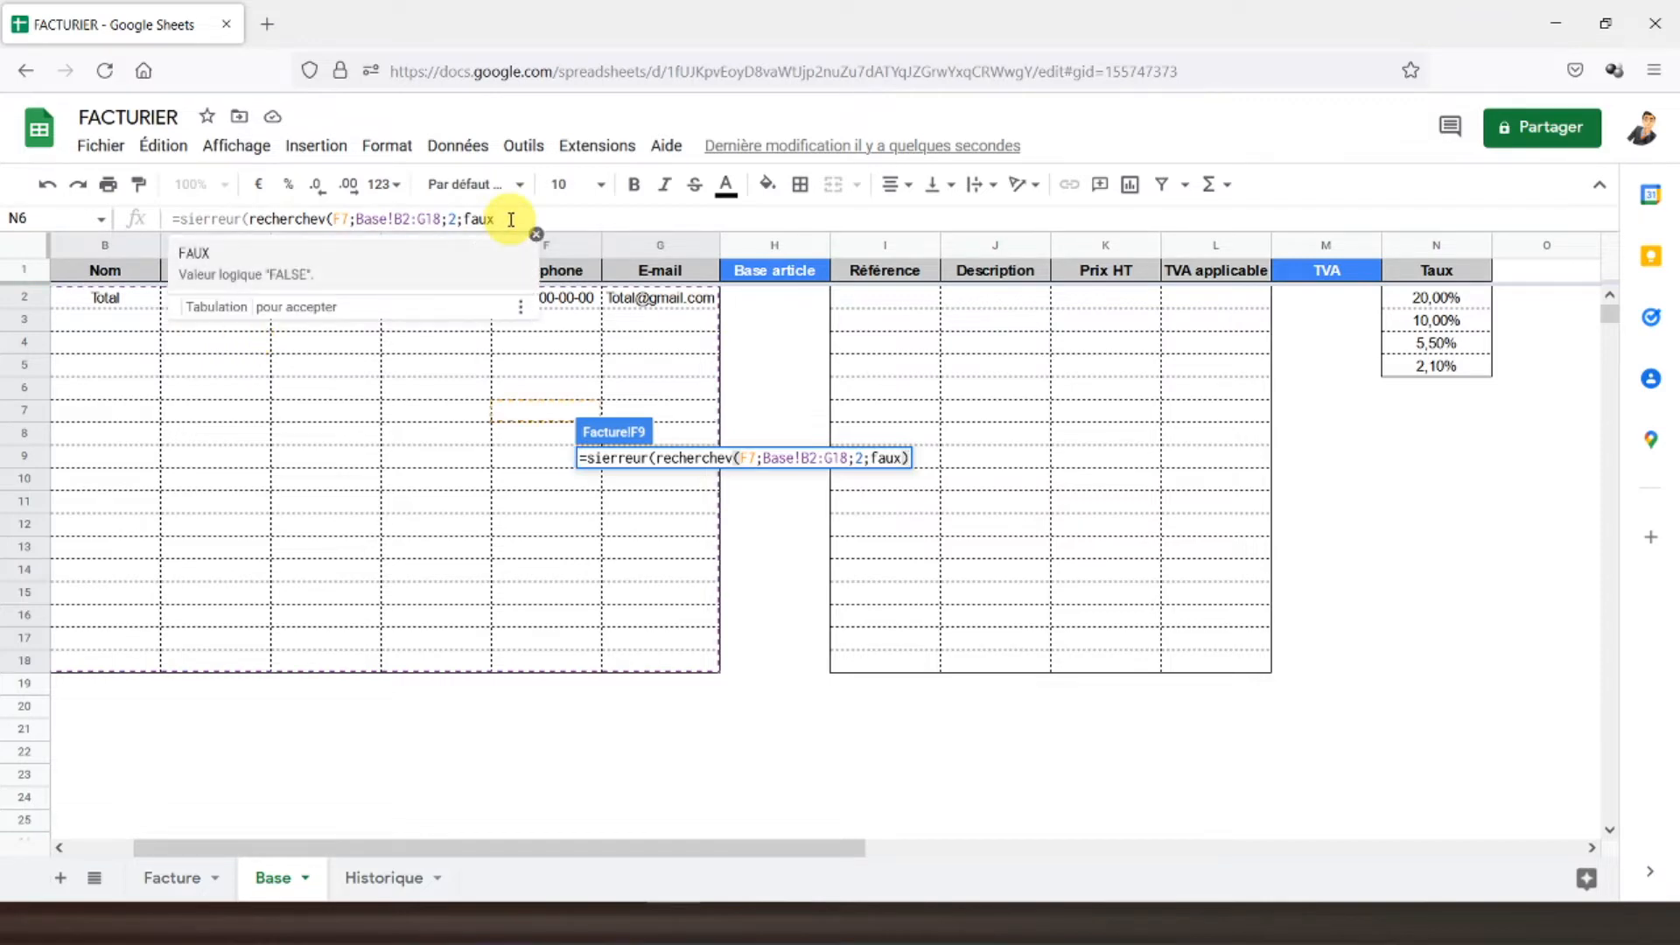
{"action": "type", "text": ";"}
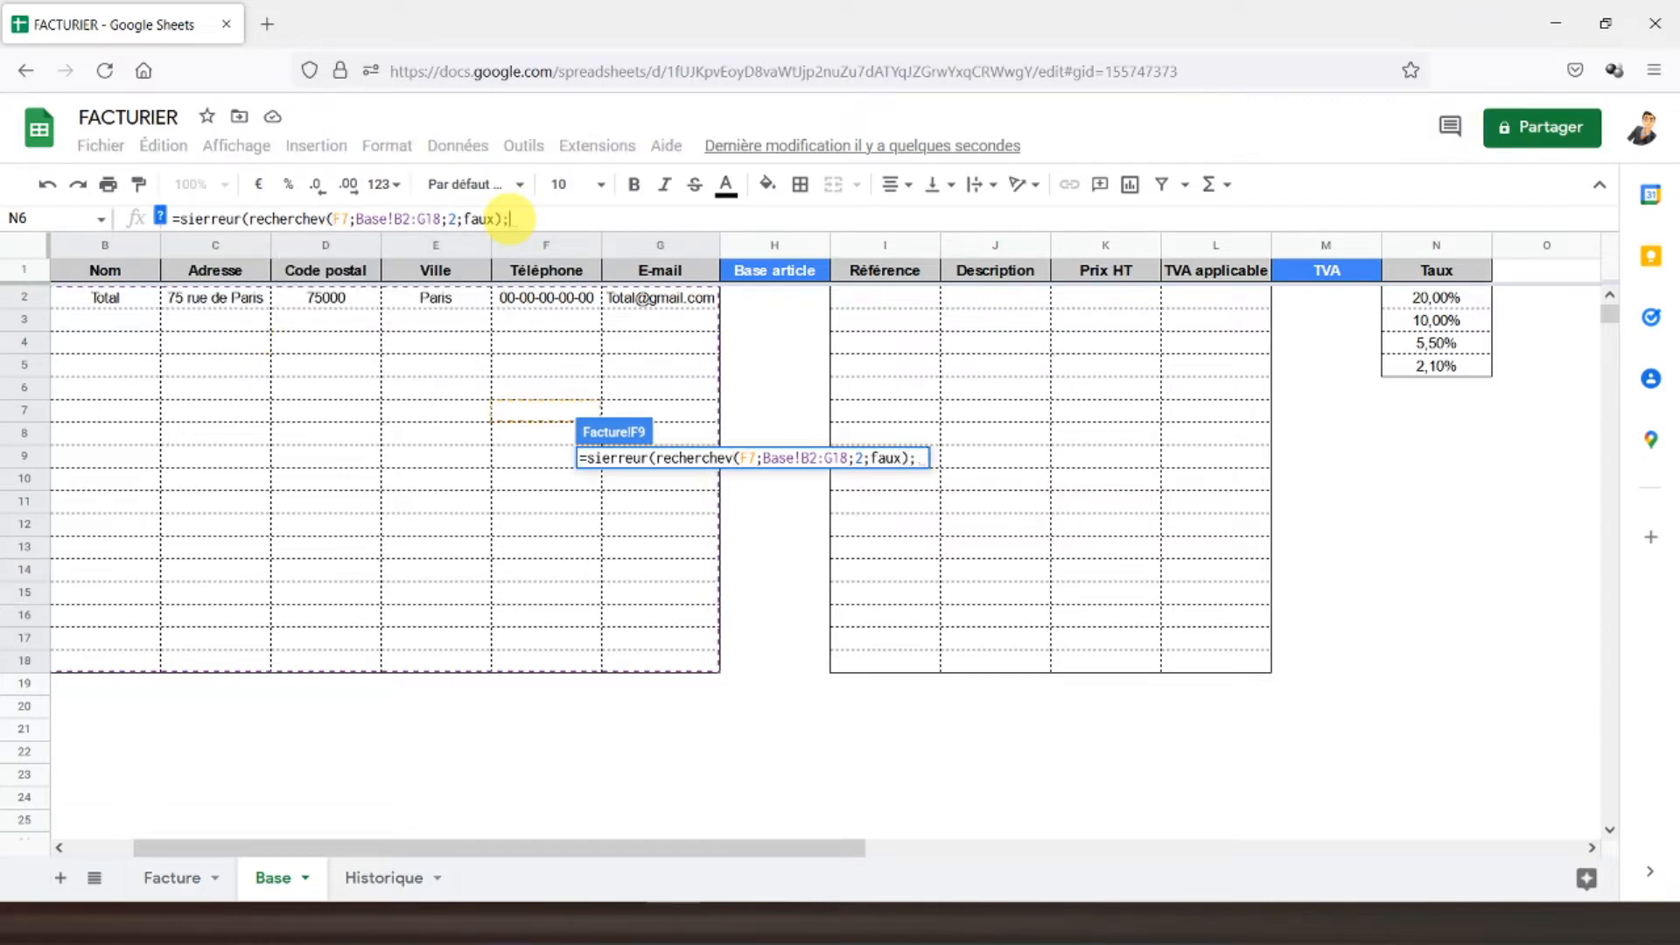
{"action": "type", "text": "\"\")"}
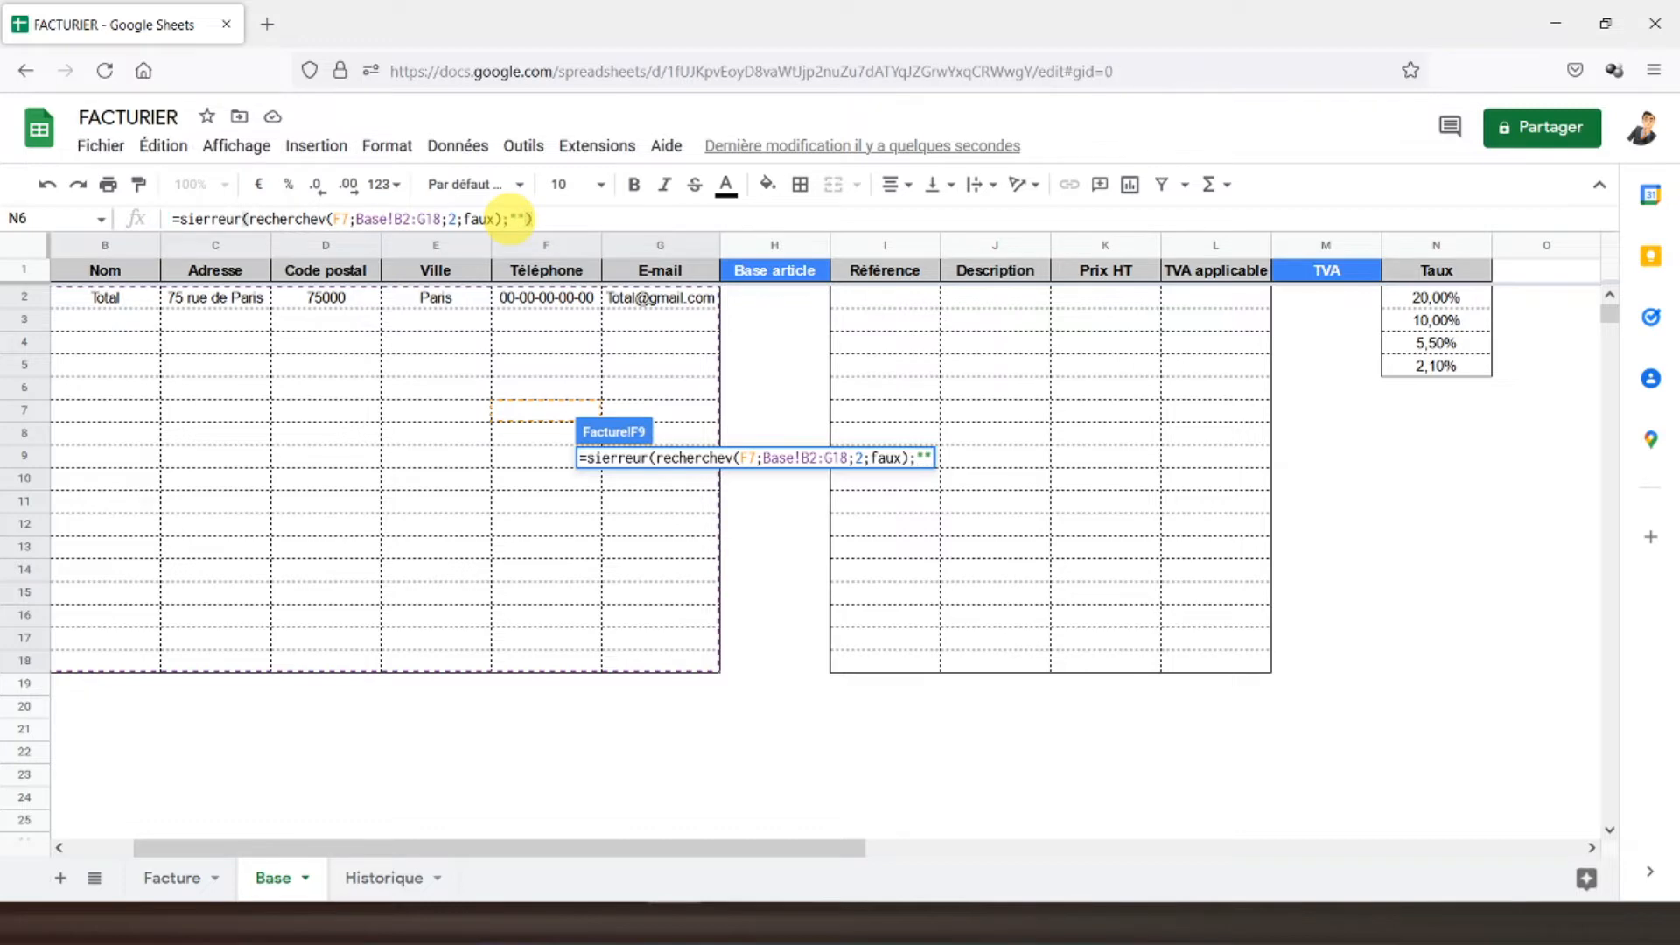
{"action": "key", "text": "Return"}
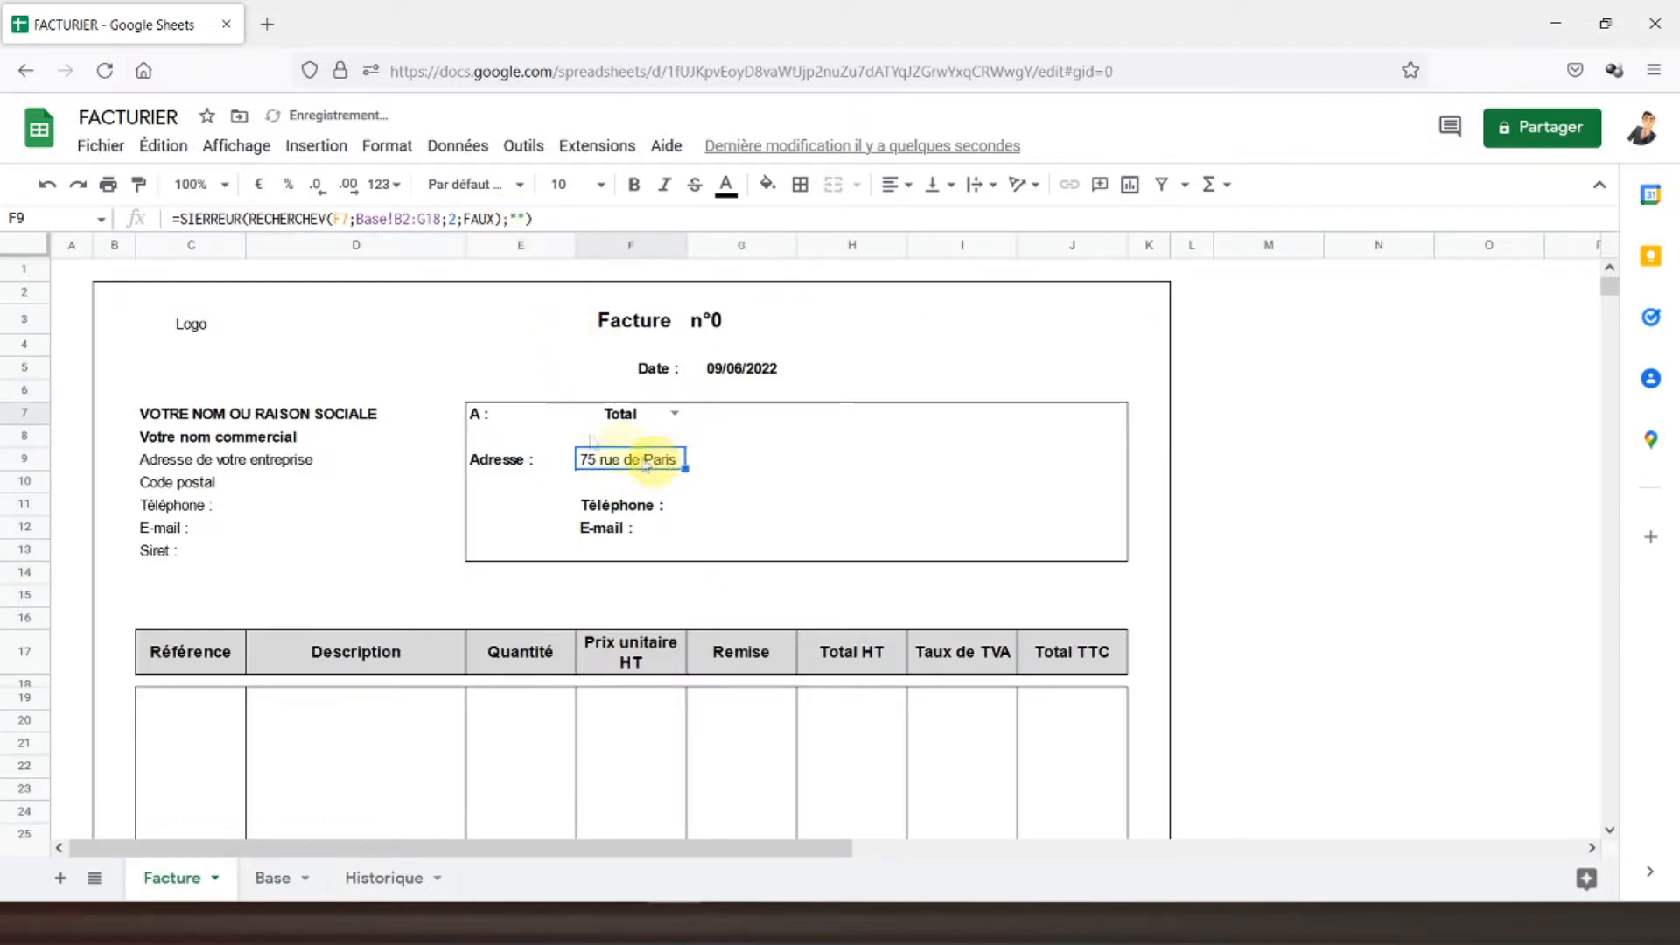
- Make the F9 lookup references absolute ($F$7, Base!$B$2:$G$18) so it shows the client's address
{"action": "left_click", "coordinate": [400, 216]}
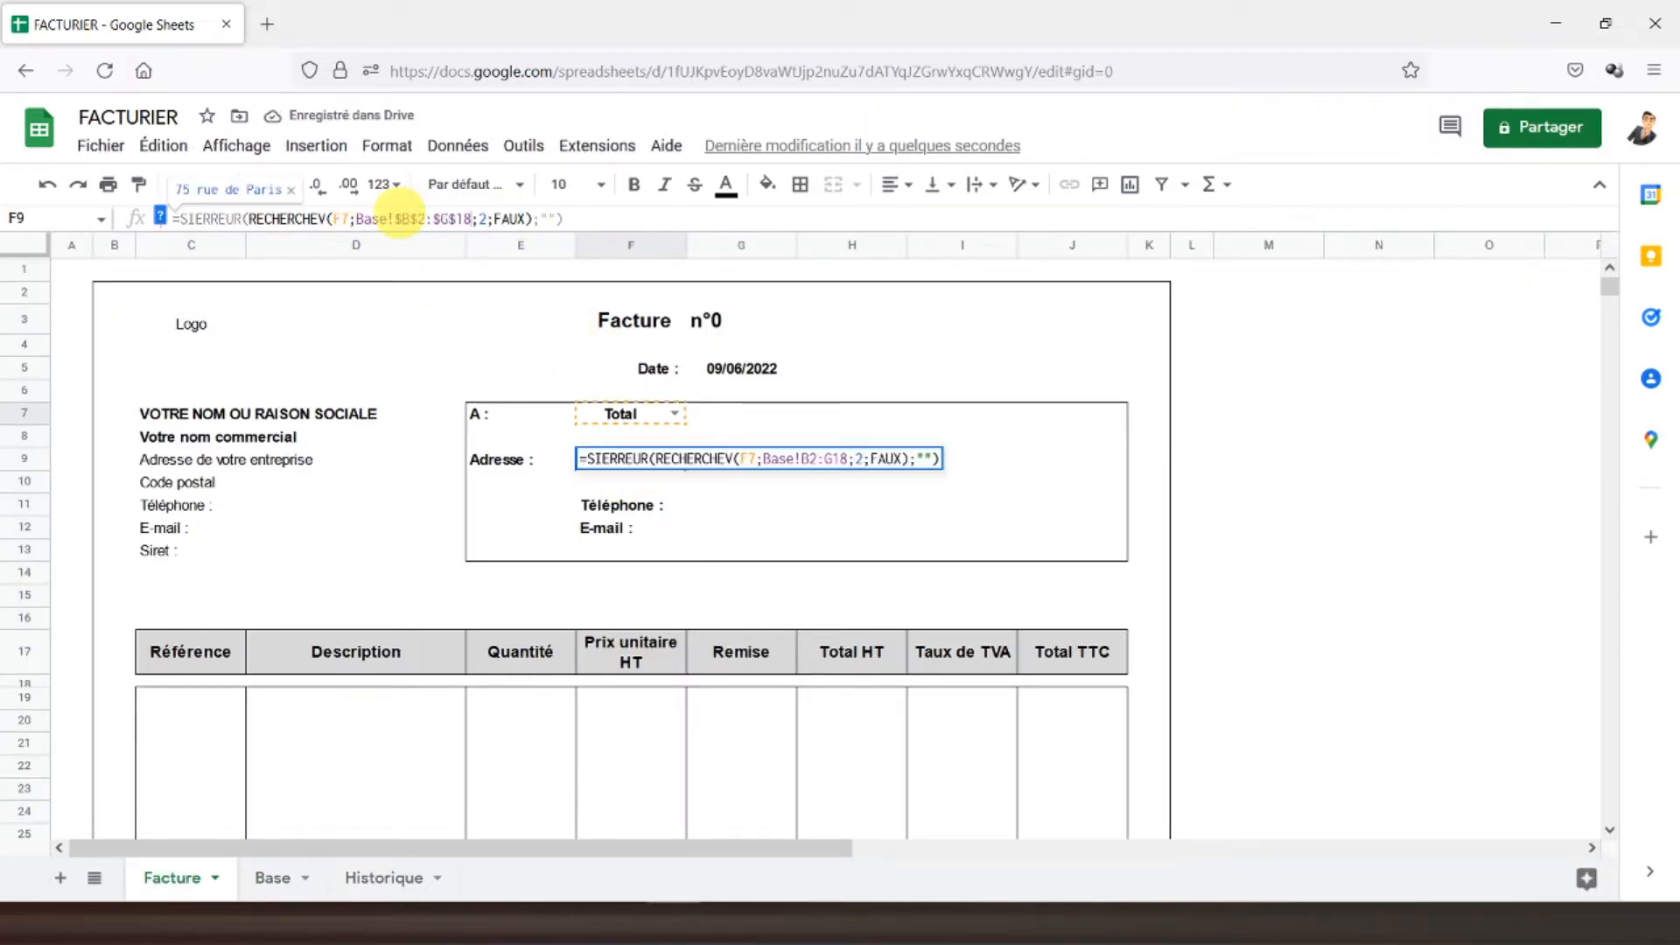
{"action": "key", "text": "F4"}
{"action": "key", "text": "Return"}
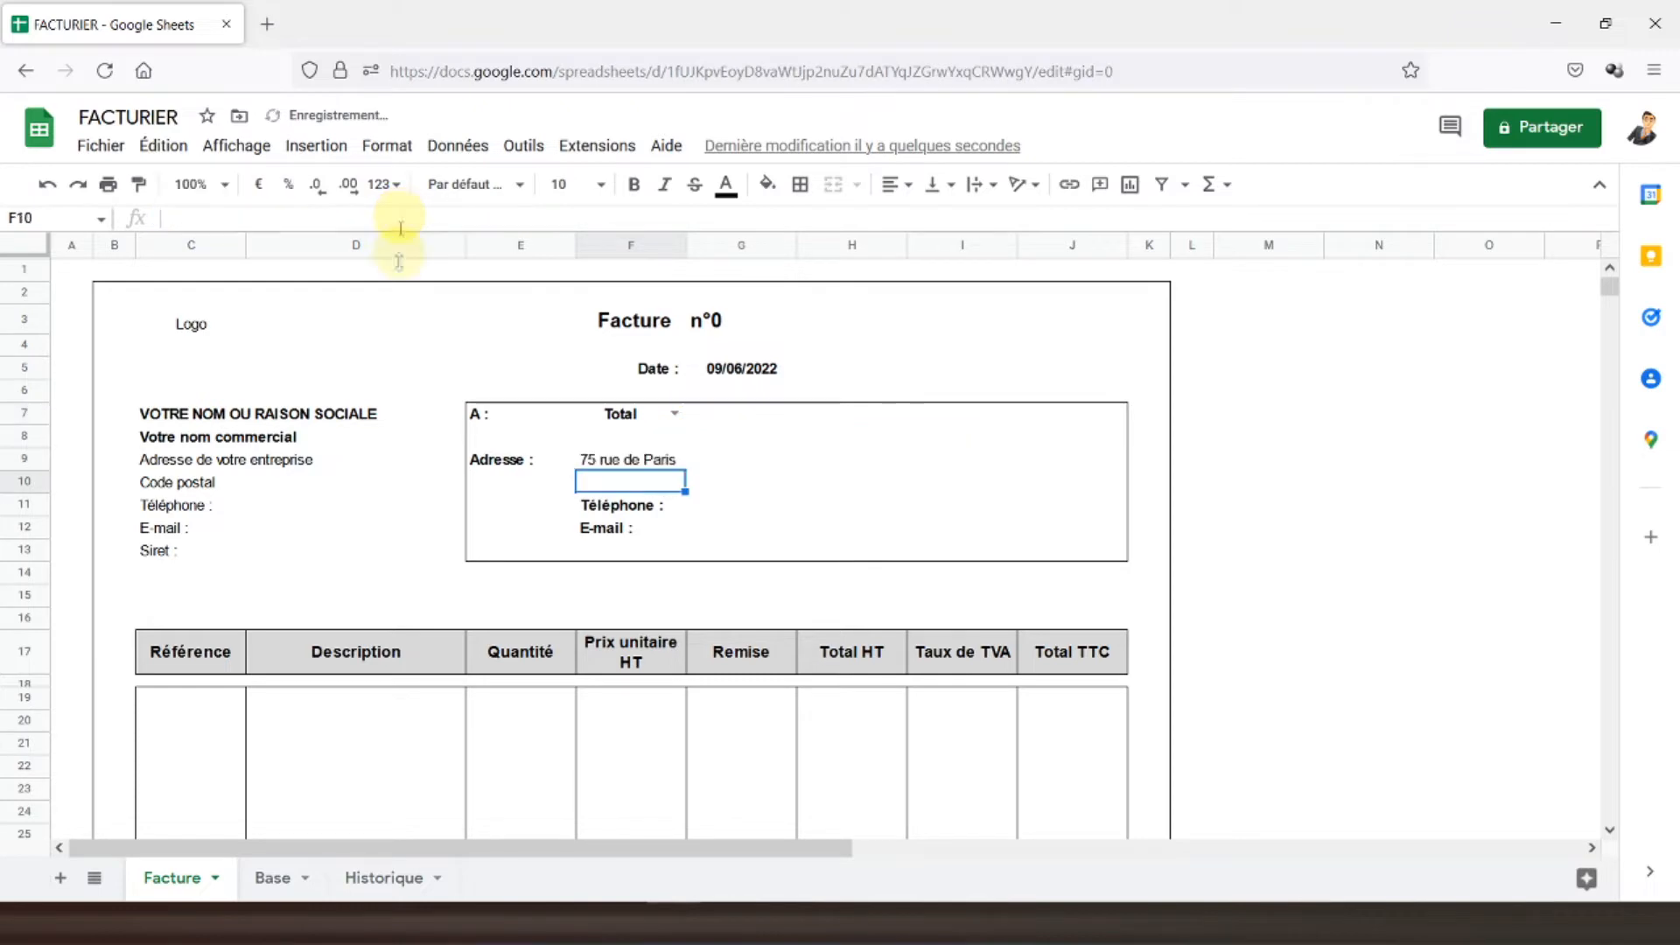
{"action": "left_click", "coordinate": [608, 462]}
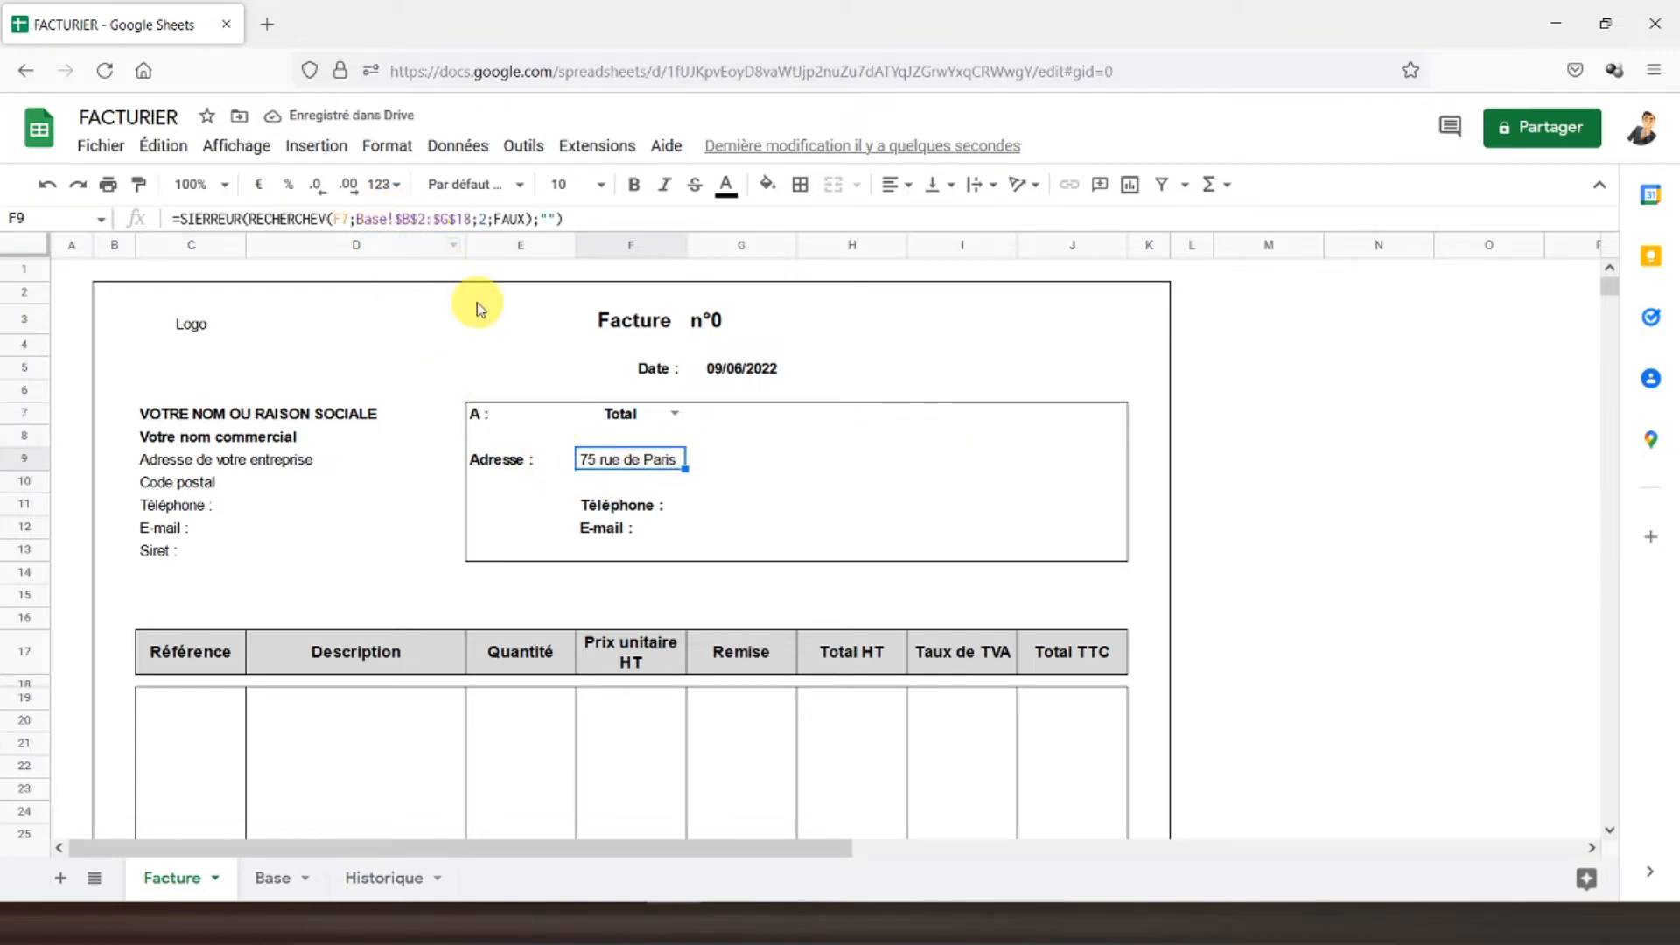
{"action": "left_click", "coordinate": [342, 217]}
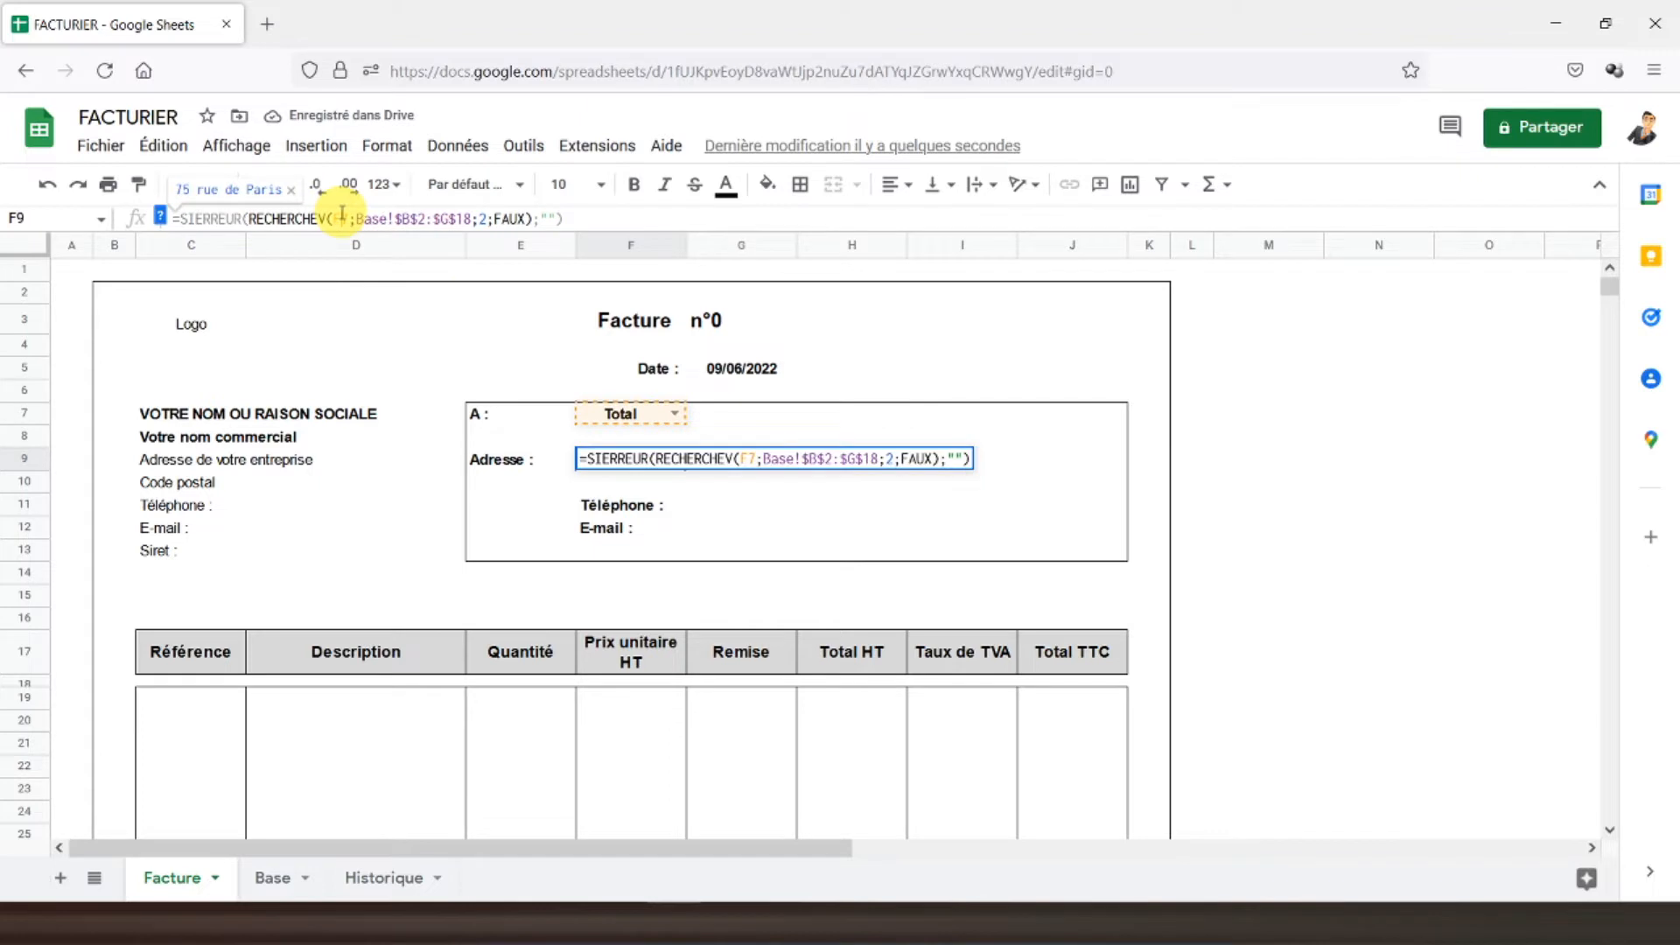
{"action": "key", "text": "Return"}
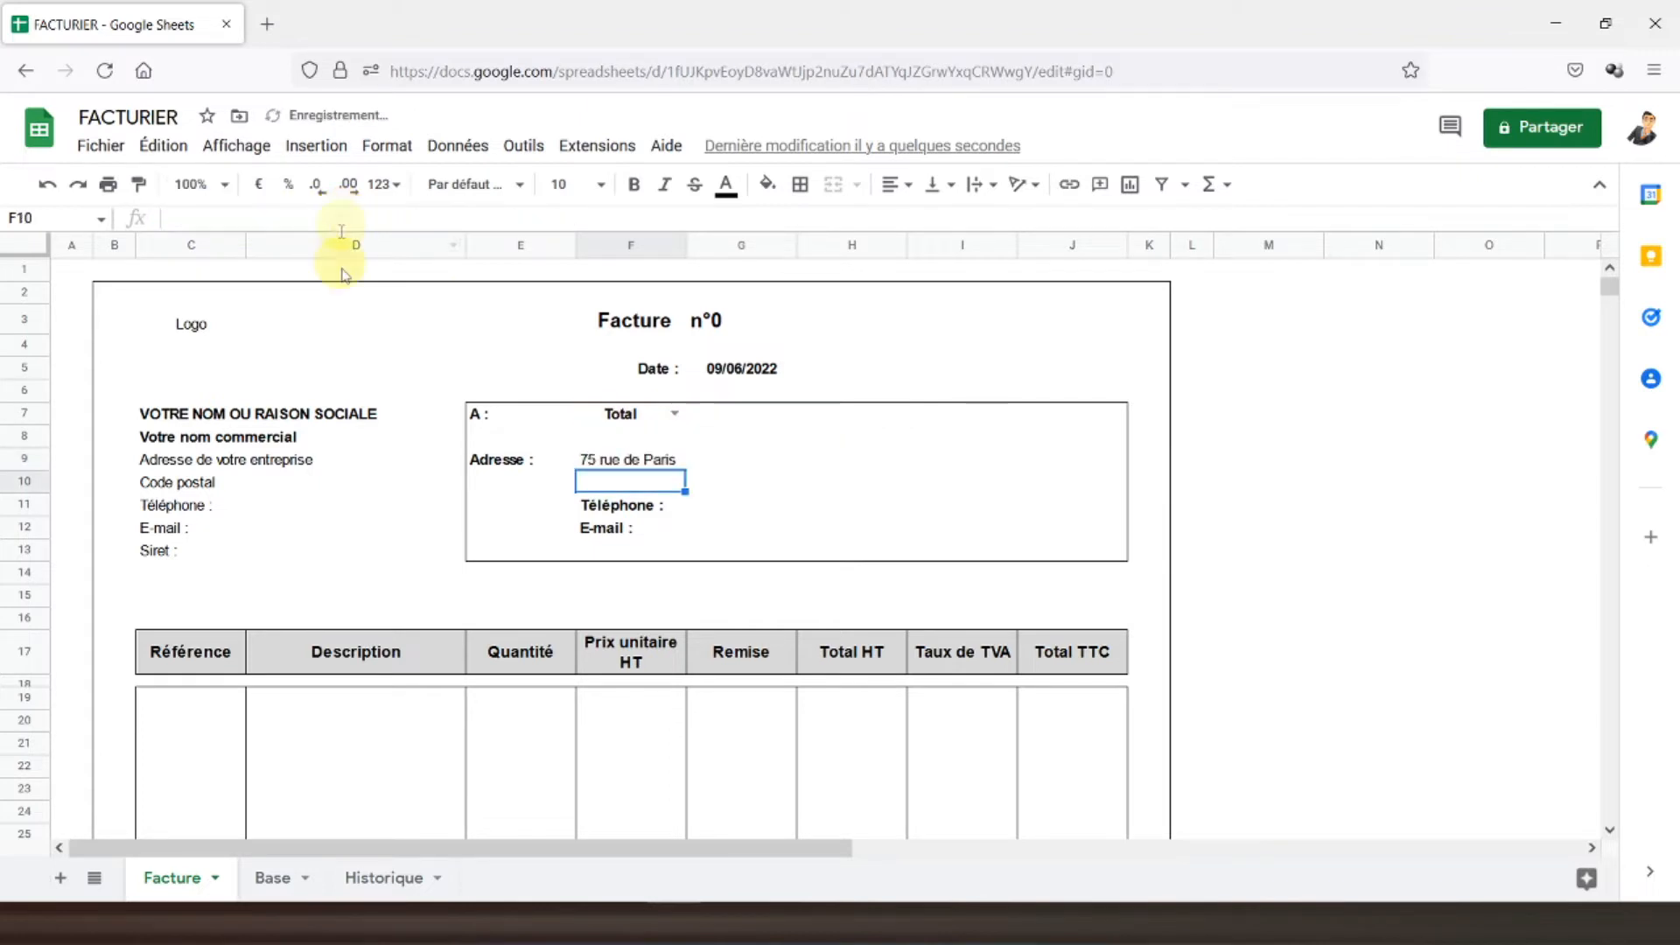
- Copy the F9 address lookup formula into F10
{"action": "left_click", "coordinate": [592, 454]}
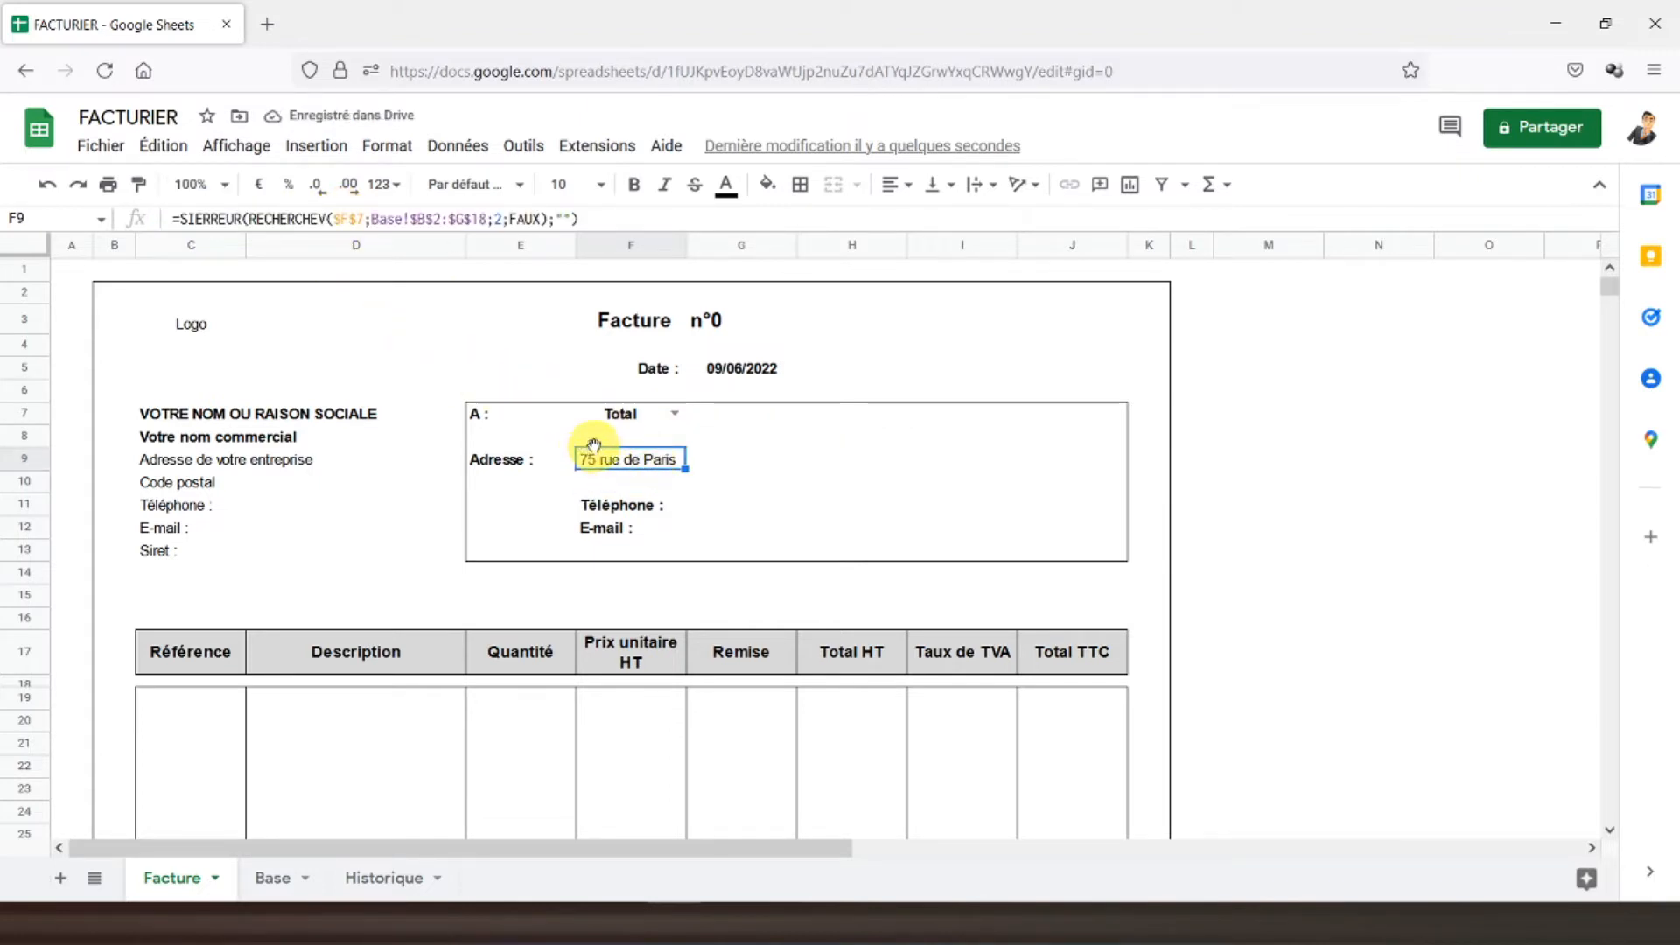
{"action": "key", "text": "ctrl+c"}
{"action": "left_click", "coordinate": [631, 483]}
{"action": "key", "text": "ctrl+v"}
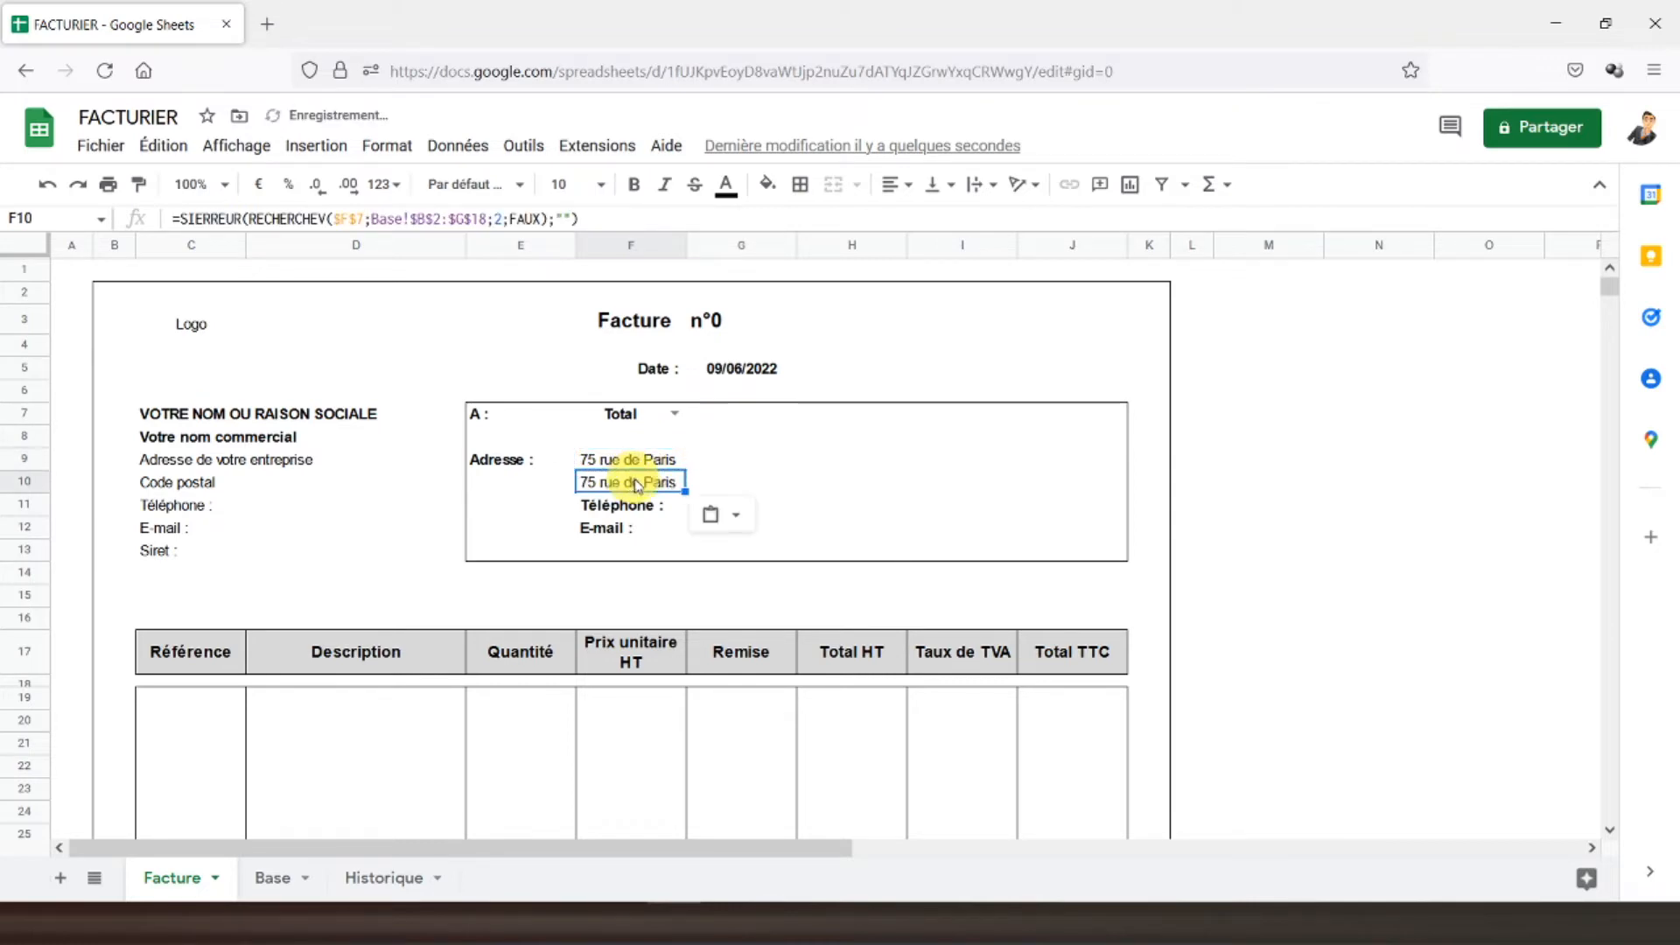
- Change F10's lookup column to 3 to show postal code 75000, centred
{"action": "left_click", "coordinate": [500, 225]}
{"action": "key", "text": "BackSpace"}
{"action": "type", "text": "3"}
{"action": "key", "text": "Return"}
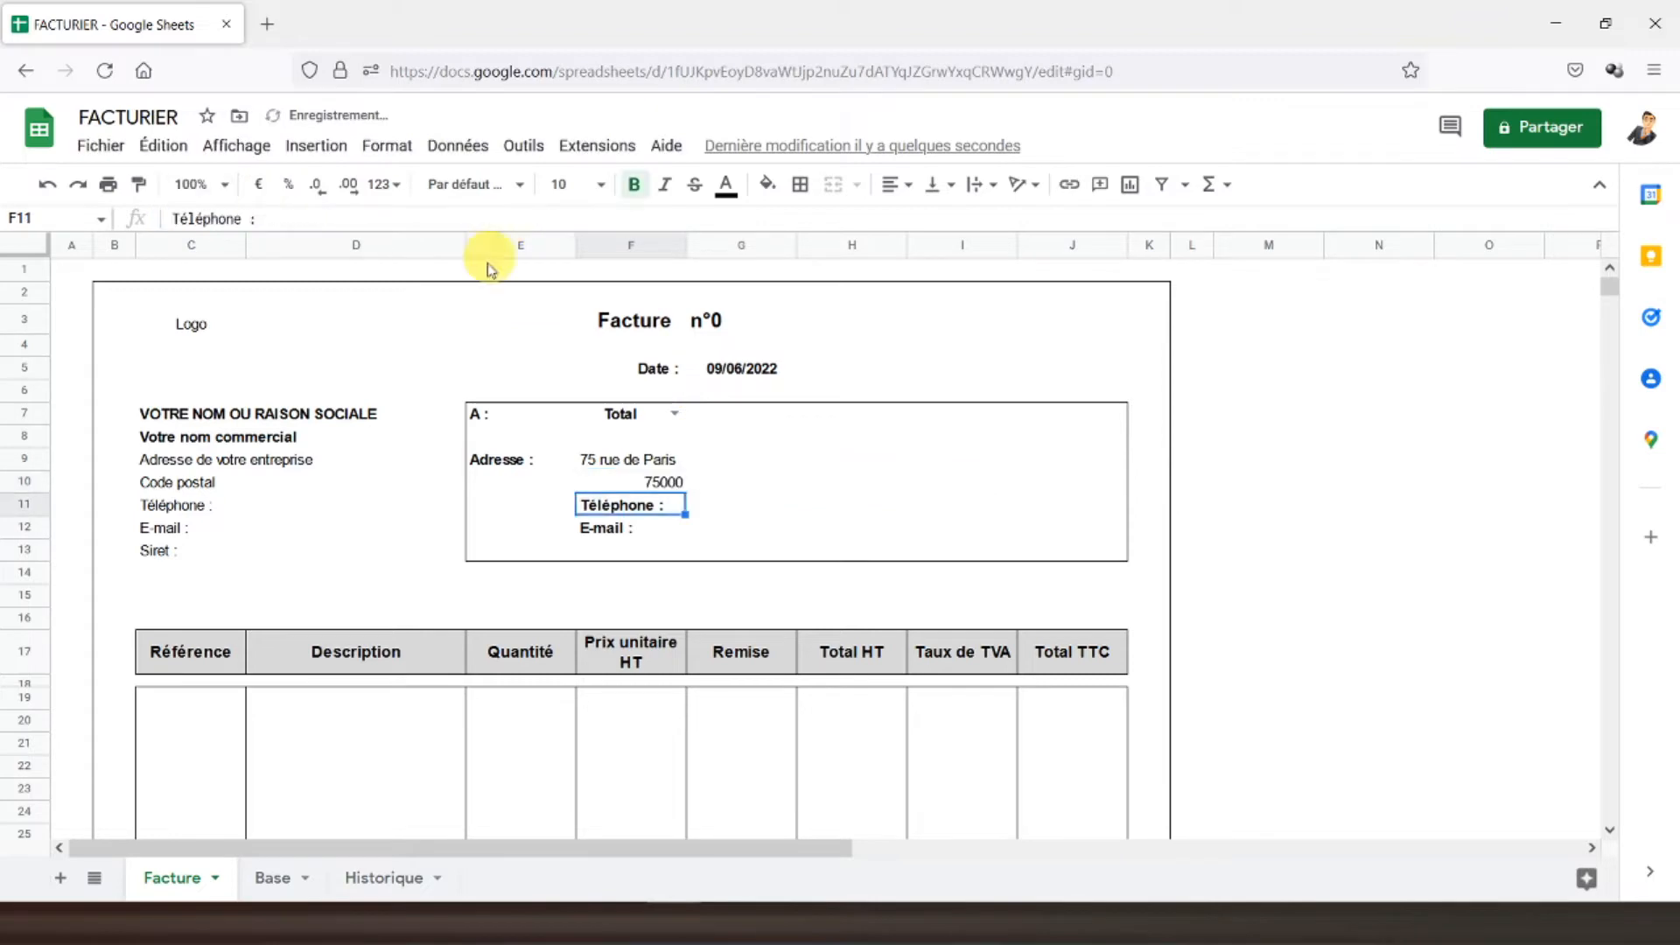
{"action": "left_click", "coordinate": [652, 482]}
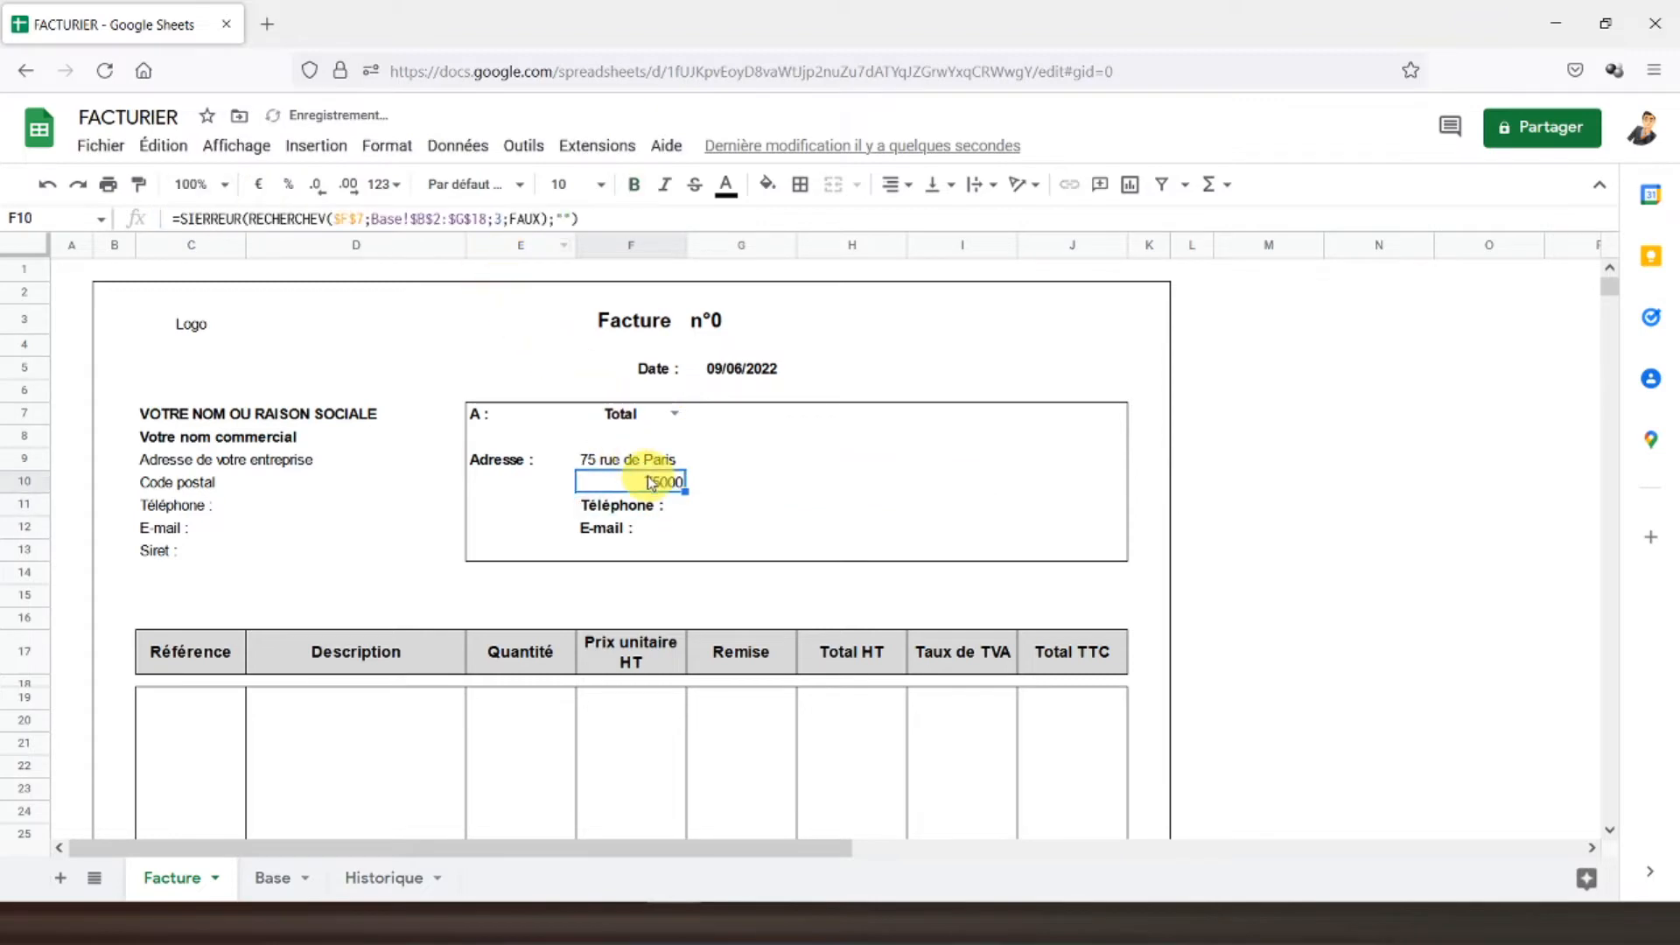
{"action": "left_click", "coordinate": [891, 186]}
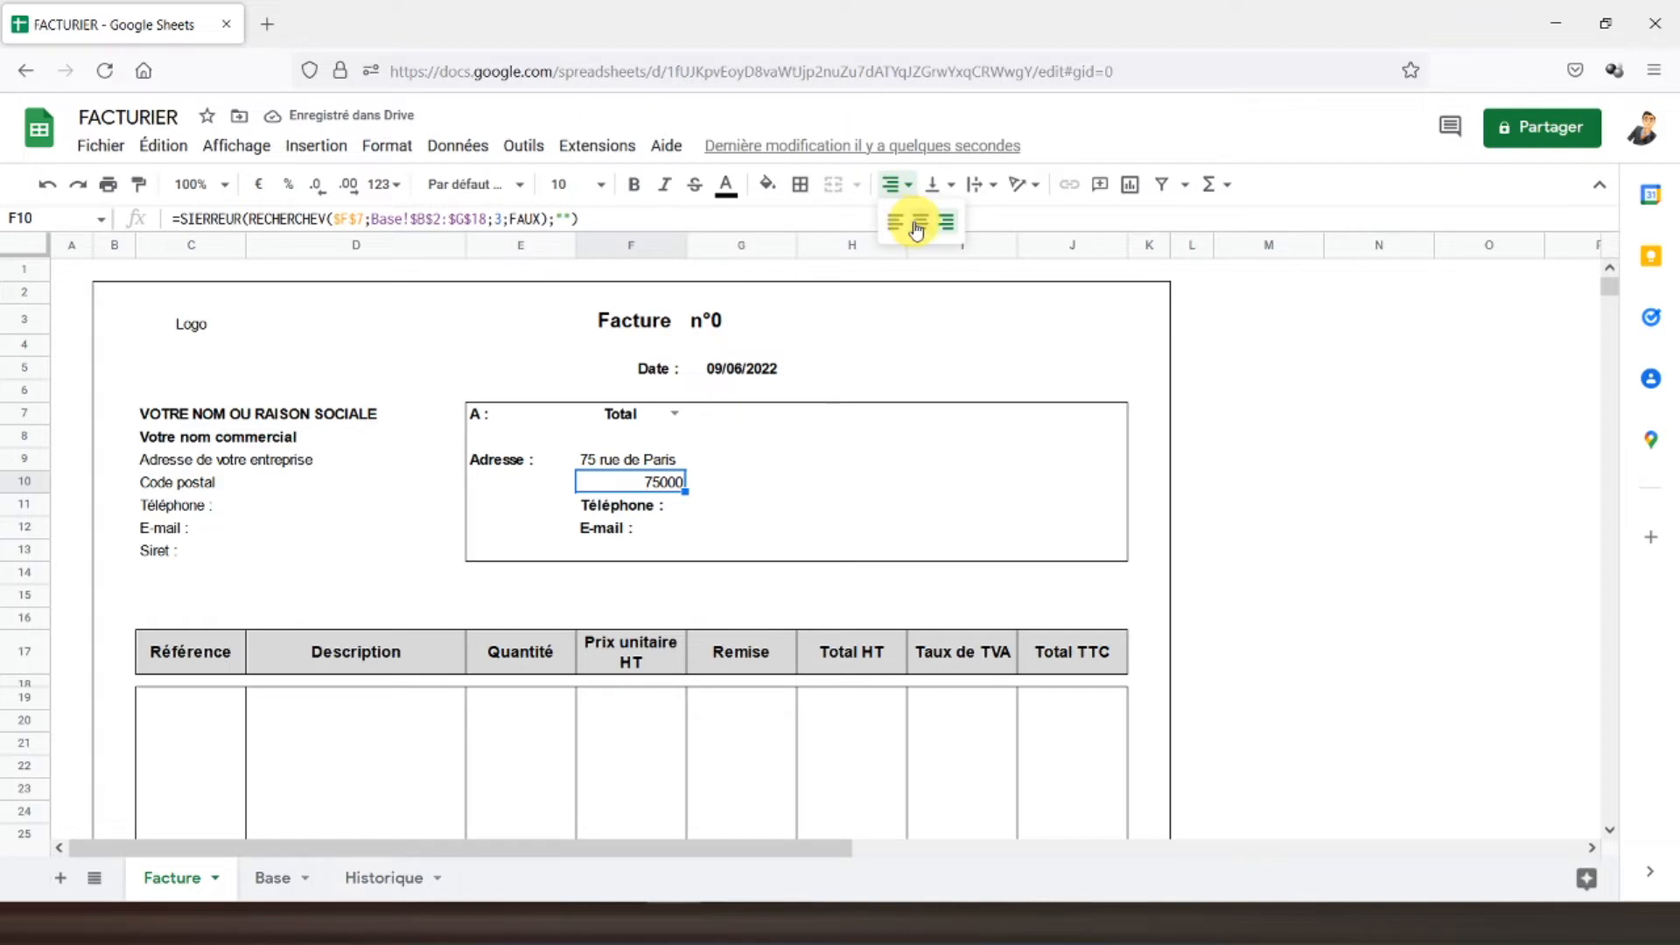
{"action": "left_click", "coordinate": [912, 218]}
- Copy the lookup to G10 with column index 4 so it shows the city Paris
{"action": "key", "text": "ctrl+c"}
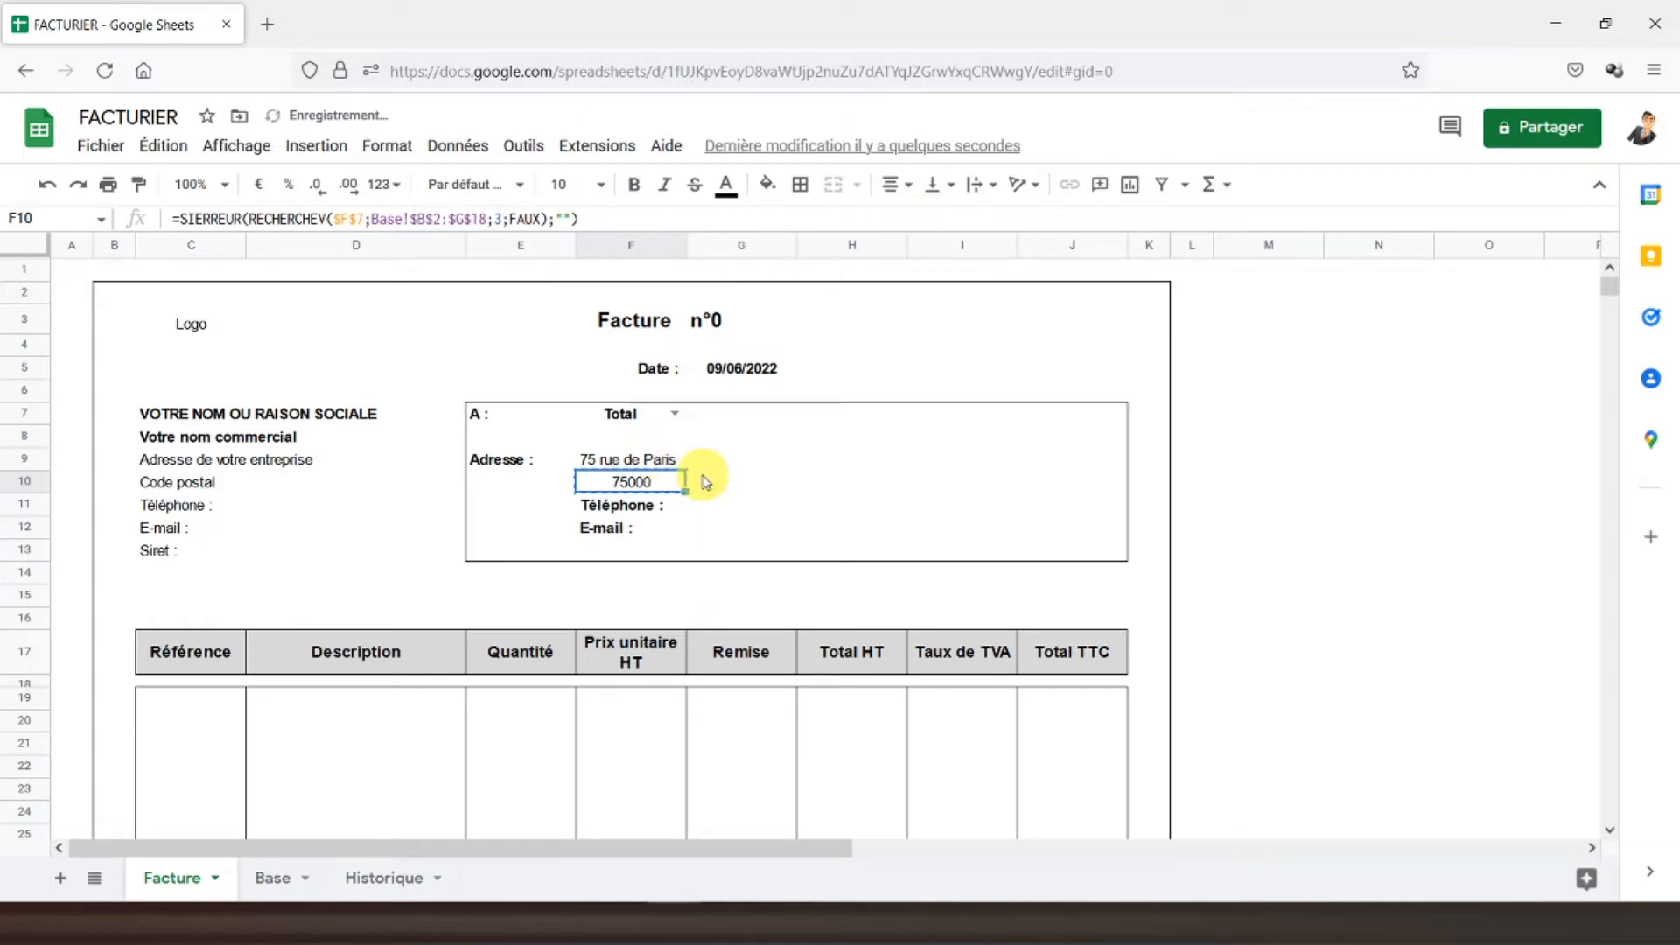
{"action": "left_click", "coordinate": [720, 488]}
{"action": "key", "text": "ctrl+v"}
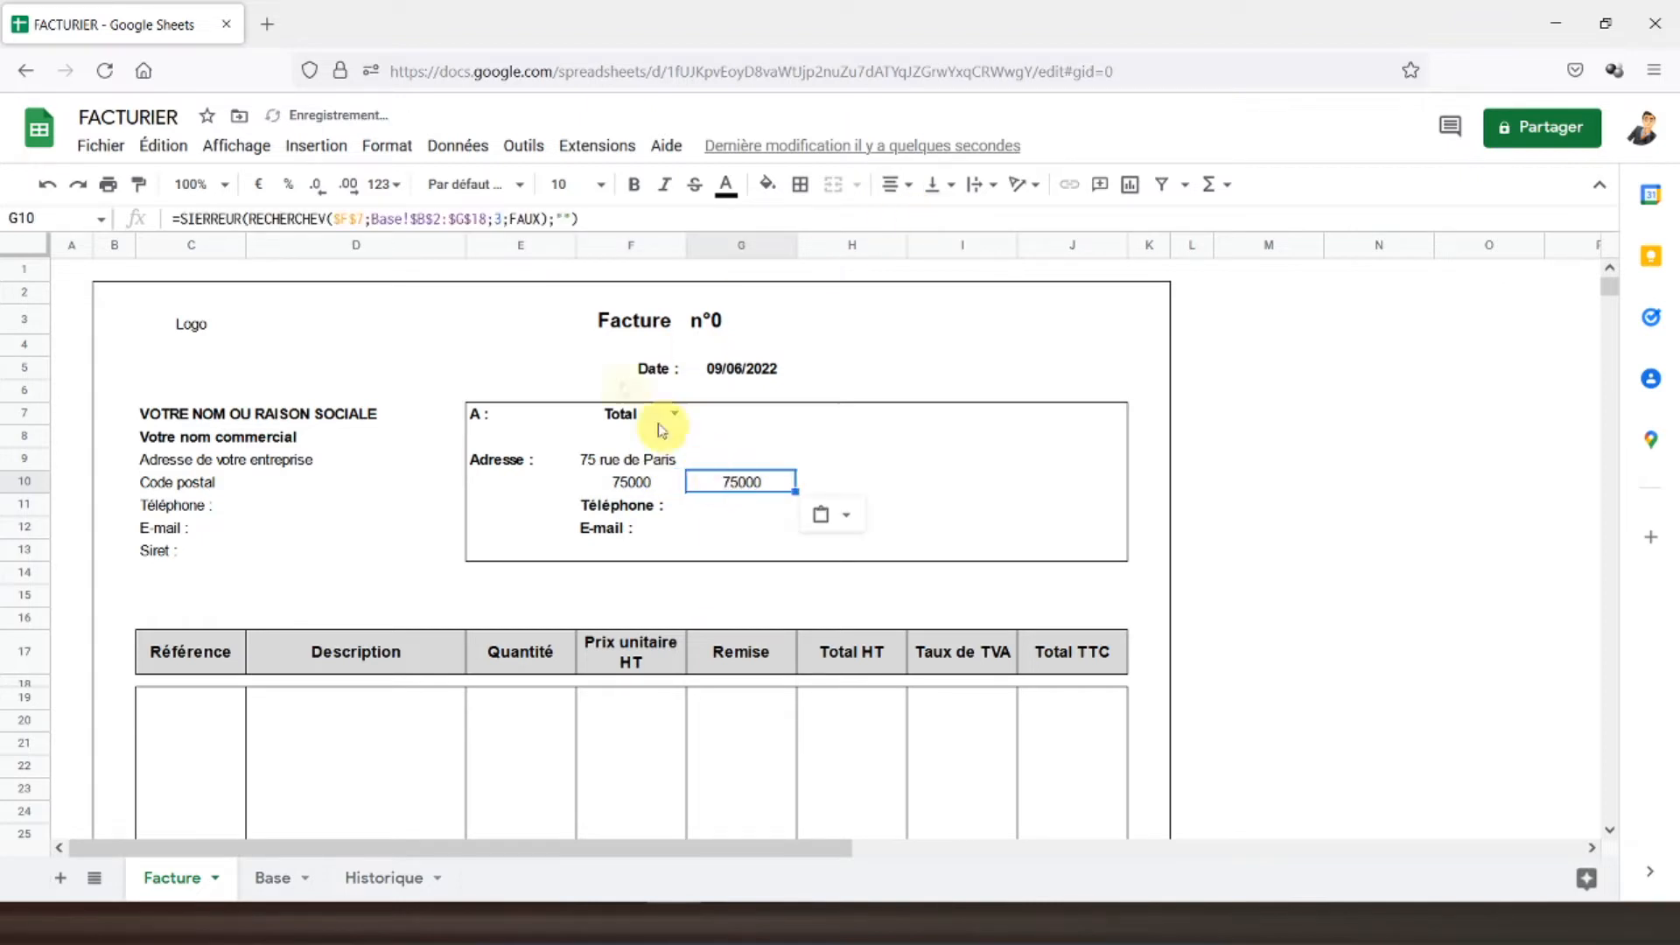
{"action": "left_click", "coordinate": [505, 218]}
{"action": "key", "text": "BackSpace"}
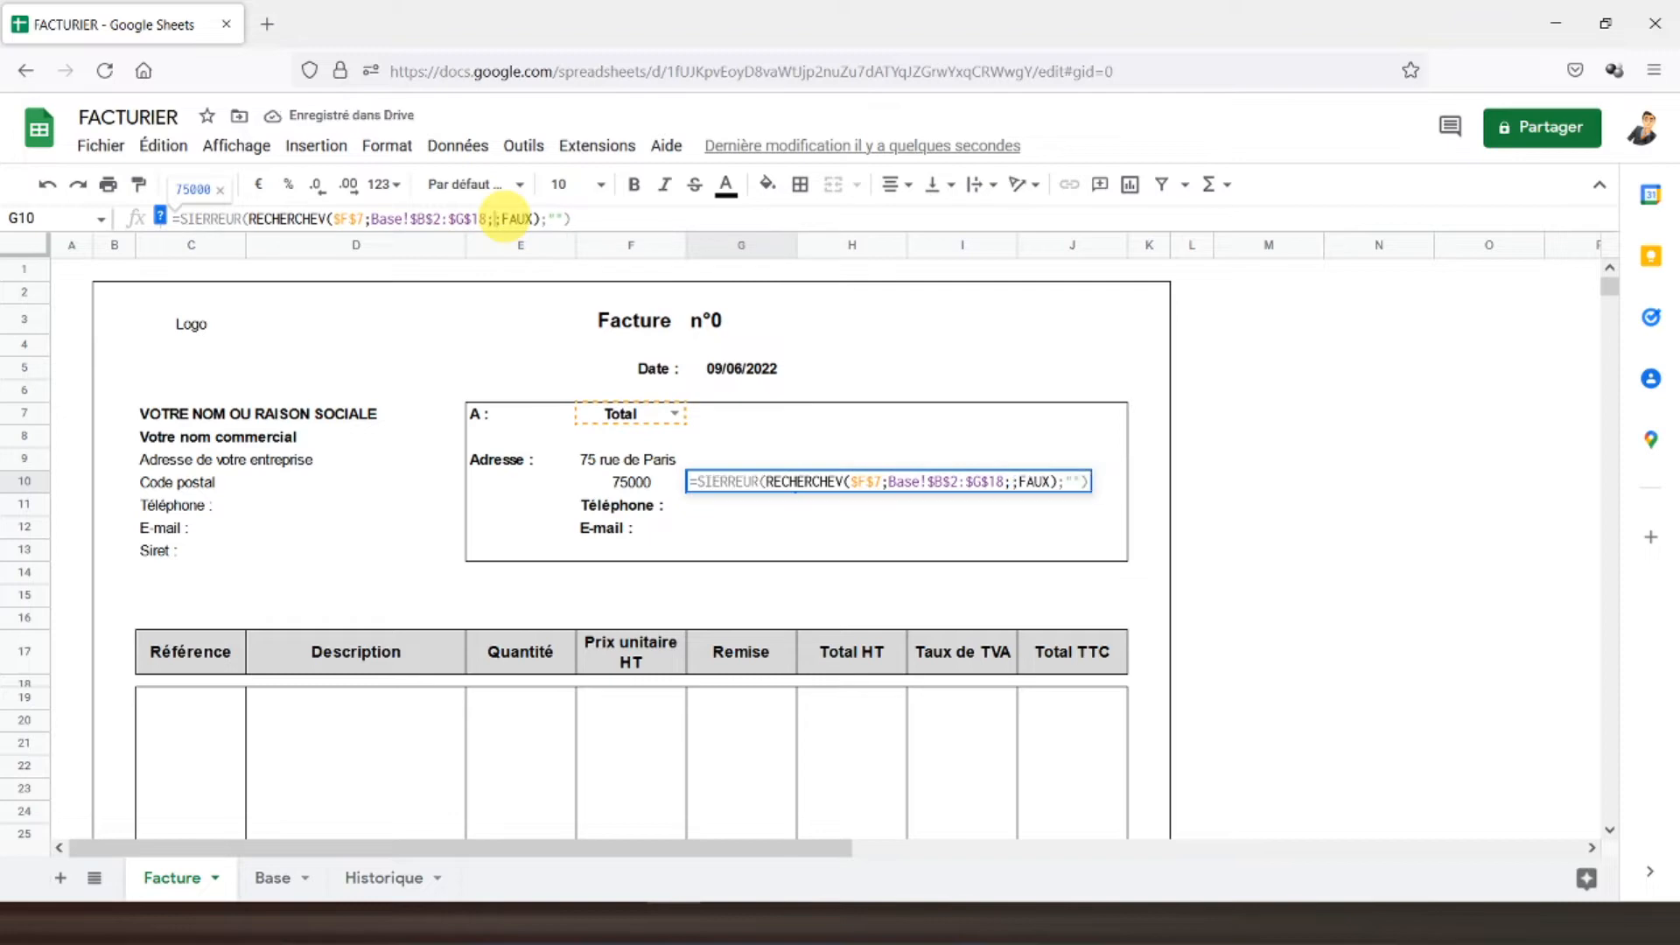
{"action": "type", "text": "4"}
{"action": "key", "text": "Return"}
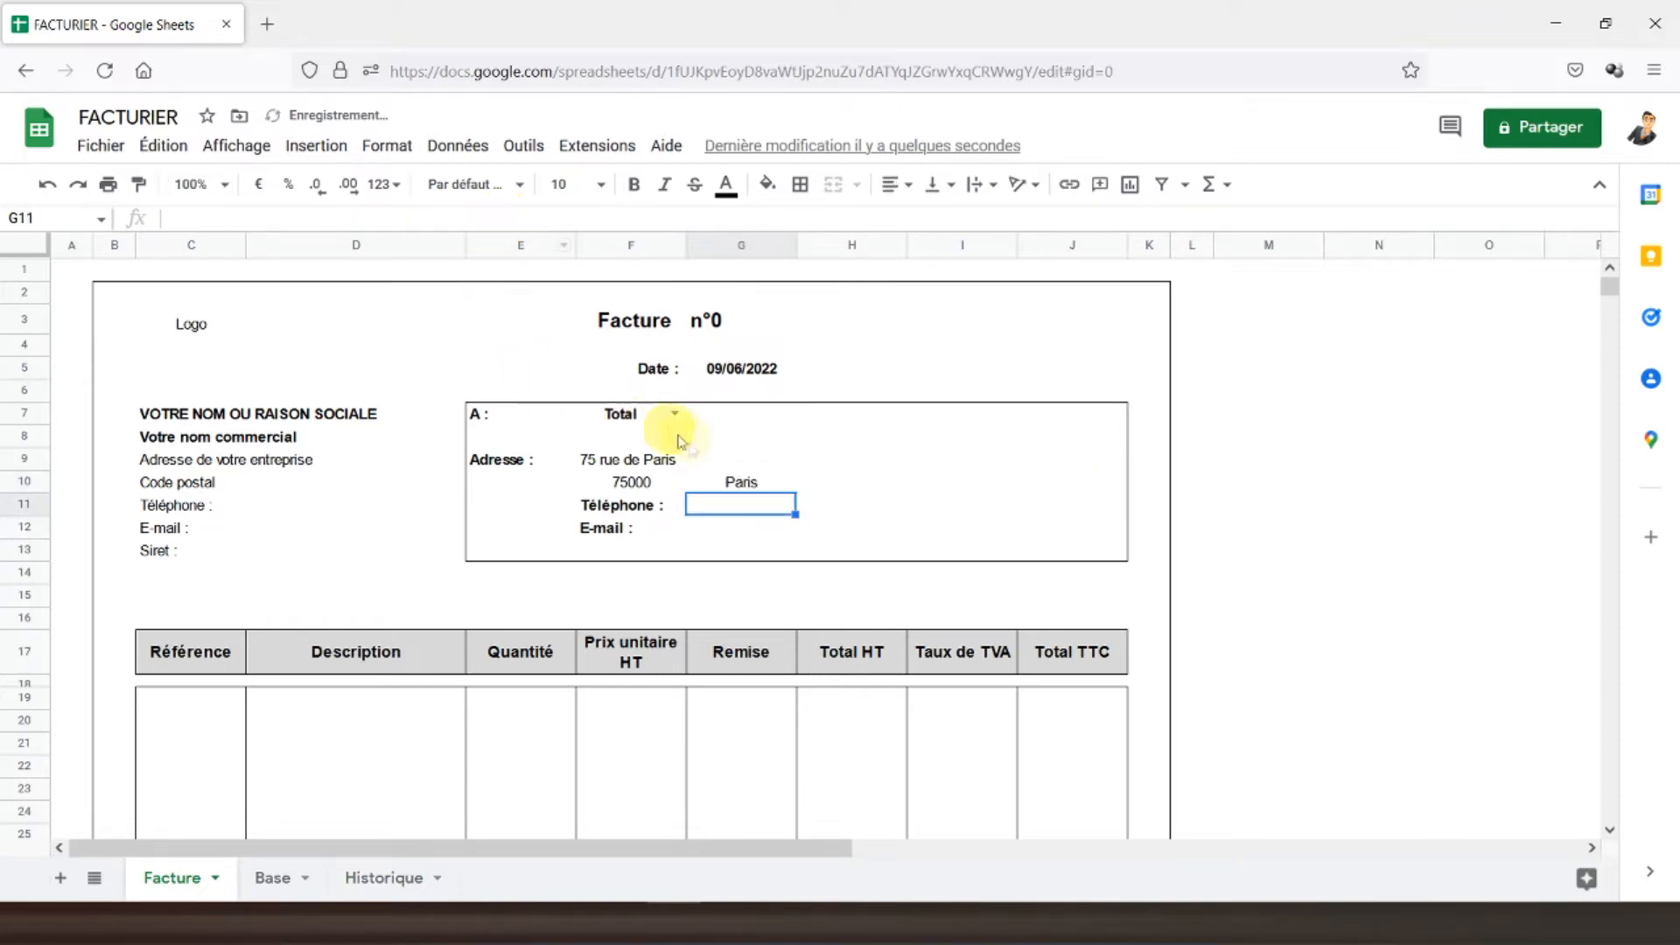
- Copy the G10 lookup into G11:G12 and adjust G11 to fetch the client's phone number
{"action": "left_click", "coordinate": [710, 484]}
{"action": "key", "text": "ctrl+c"}
{"action": "left_click_drag", "start_coordinate": [712, 506], "coordinate": [715, 523]}
{"action": "key", "text": "ctrl+v"}
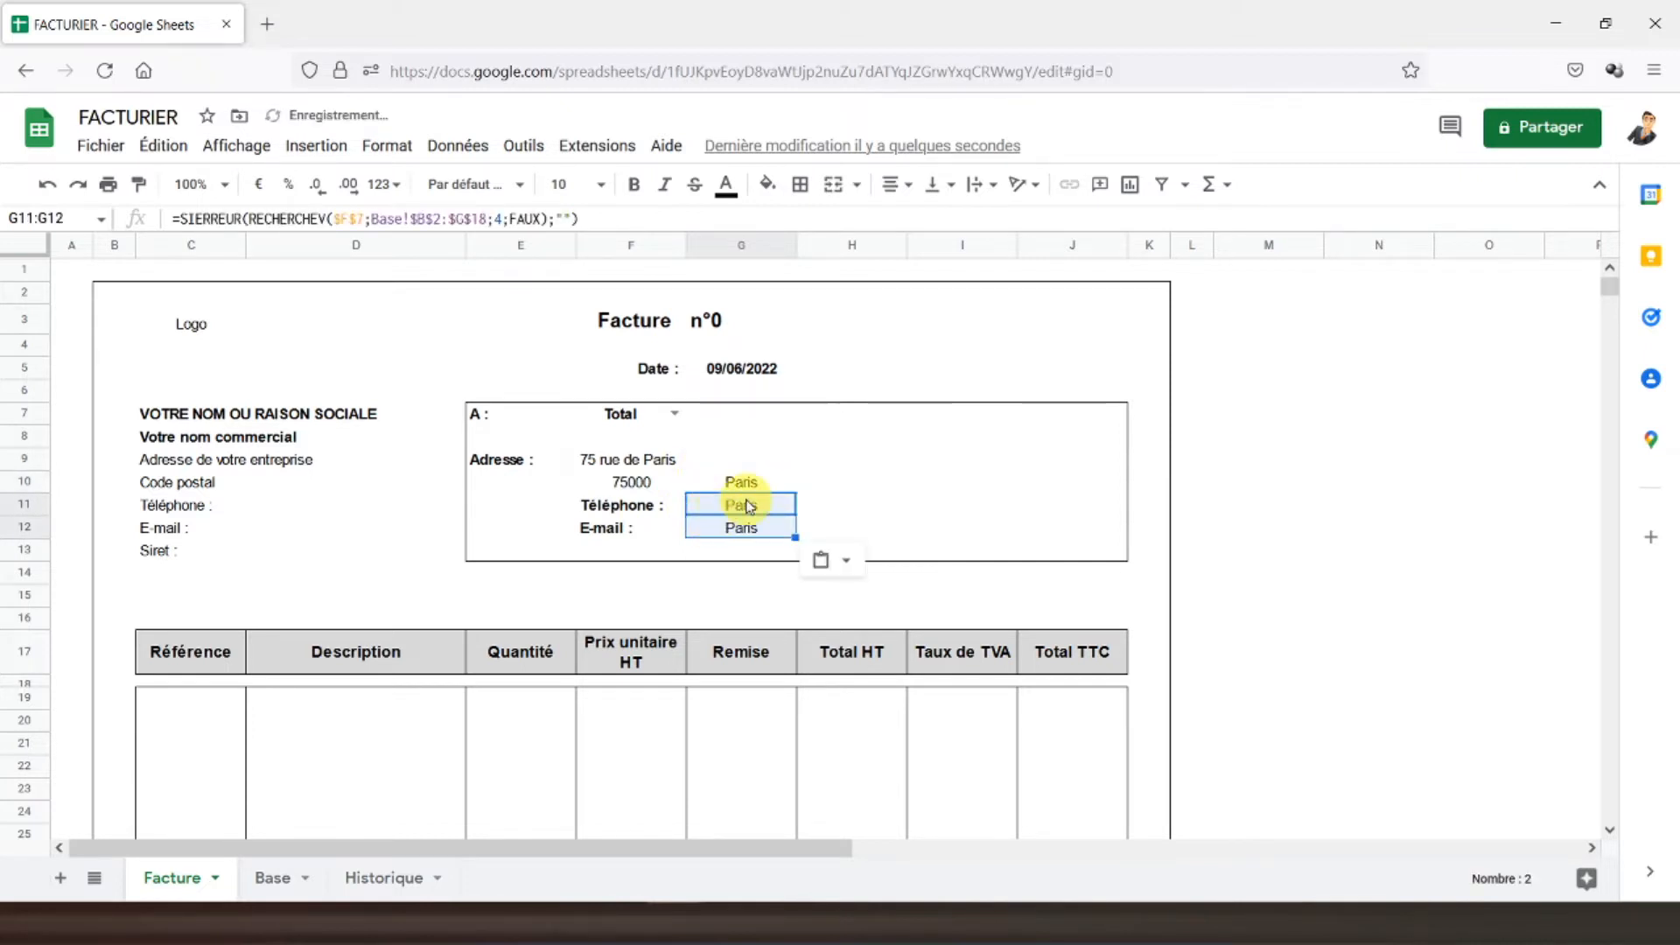
{"action": "left_click", "coordinate": [741, 505]}
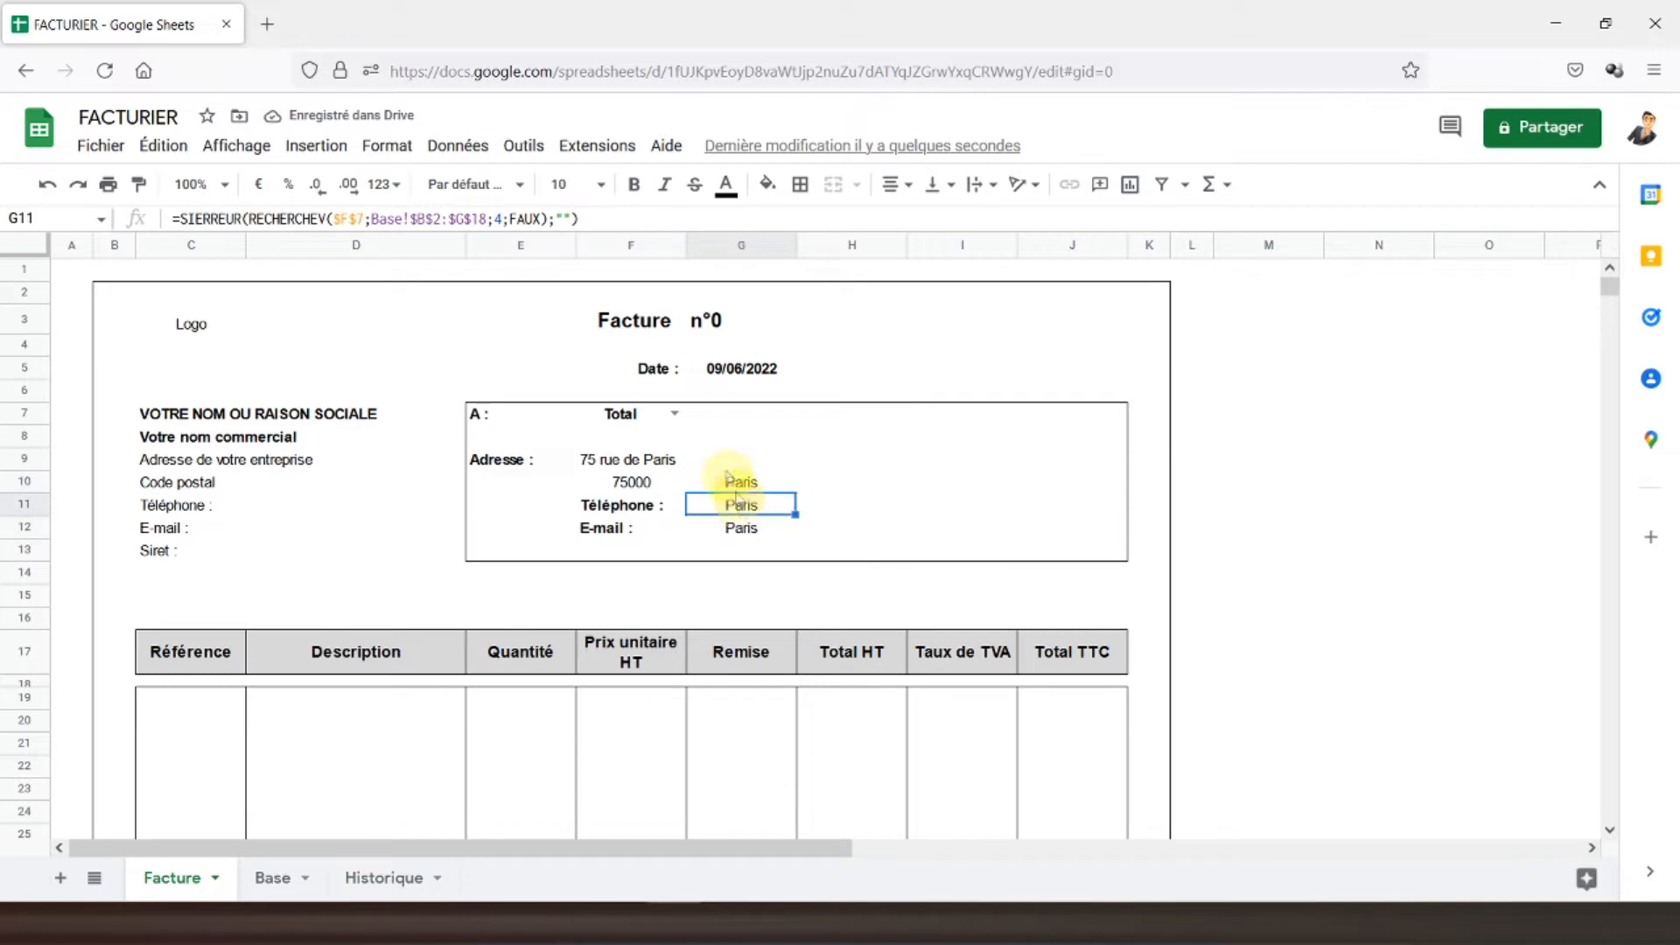
{"action": "left_click", "coordinate": [503, 218]}
{"action": "type", "text": "4"}
{"action": "key", "text": "Return"}
- Set G12's lookup column to 6 to fetch the client's e-mail
{"action": "left_click", "coordinate": [503, 218]}
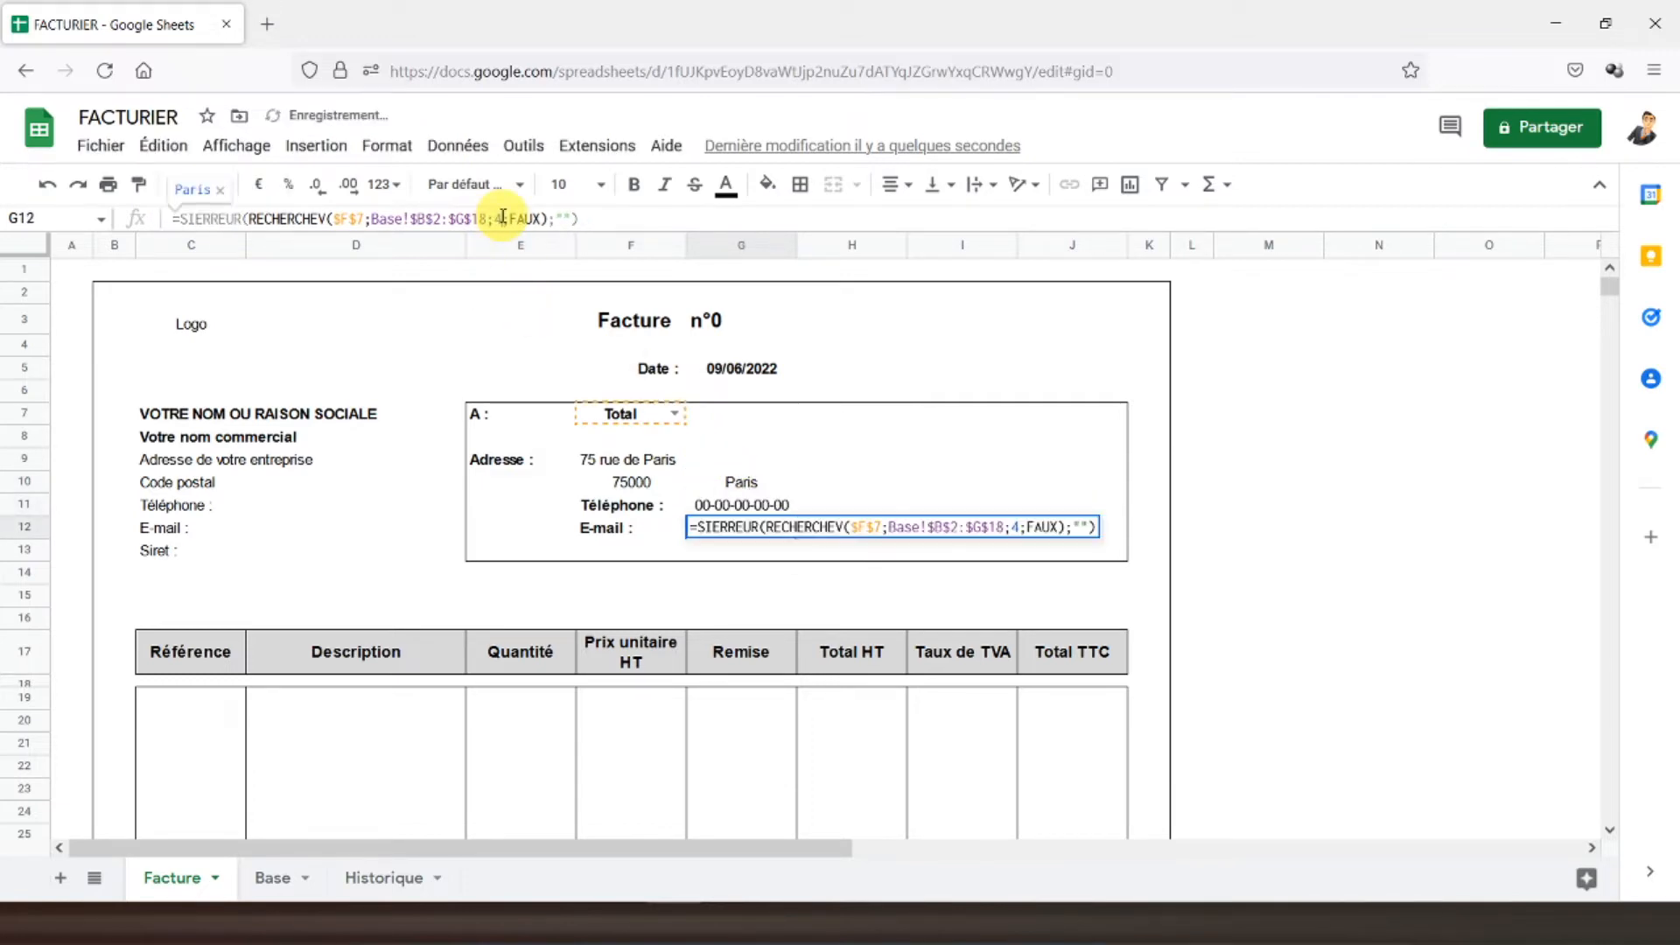
{"action": "key", "text": "BackSpace"}
{"action": "type", "text": "6"}
{"action": "key", "text": "Return"}
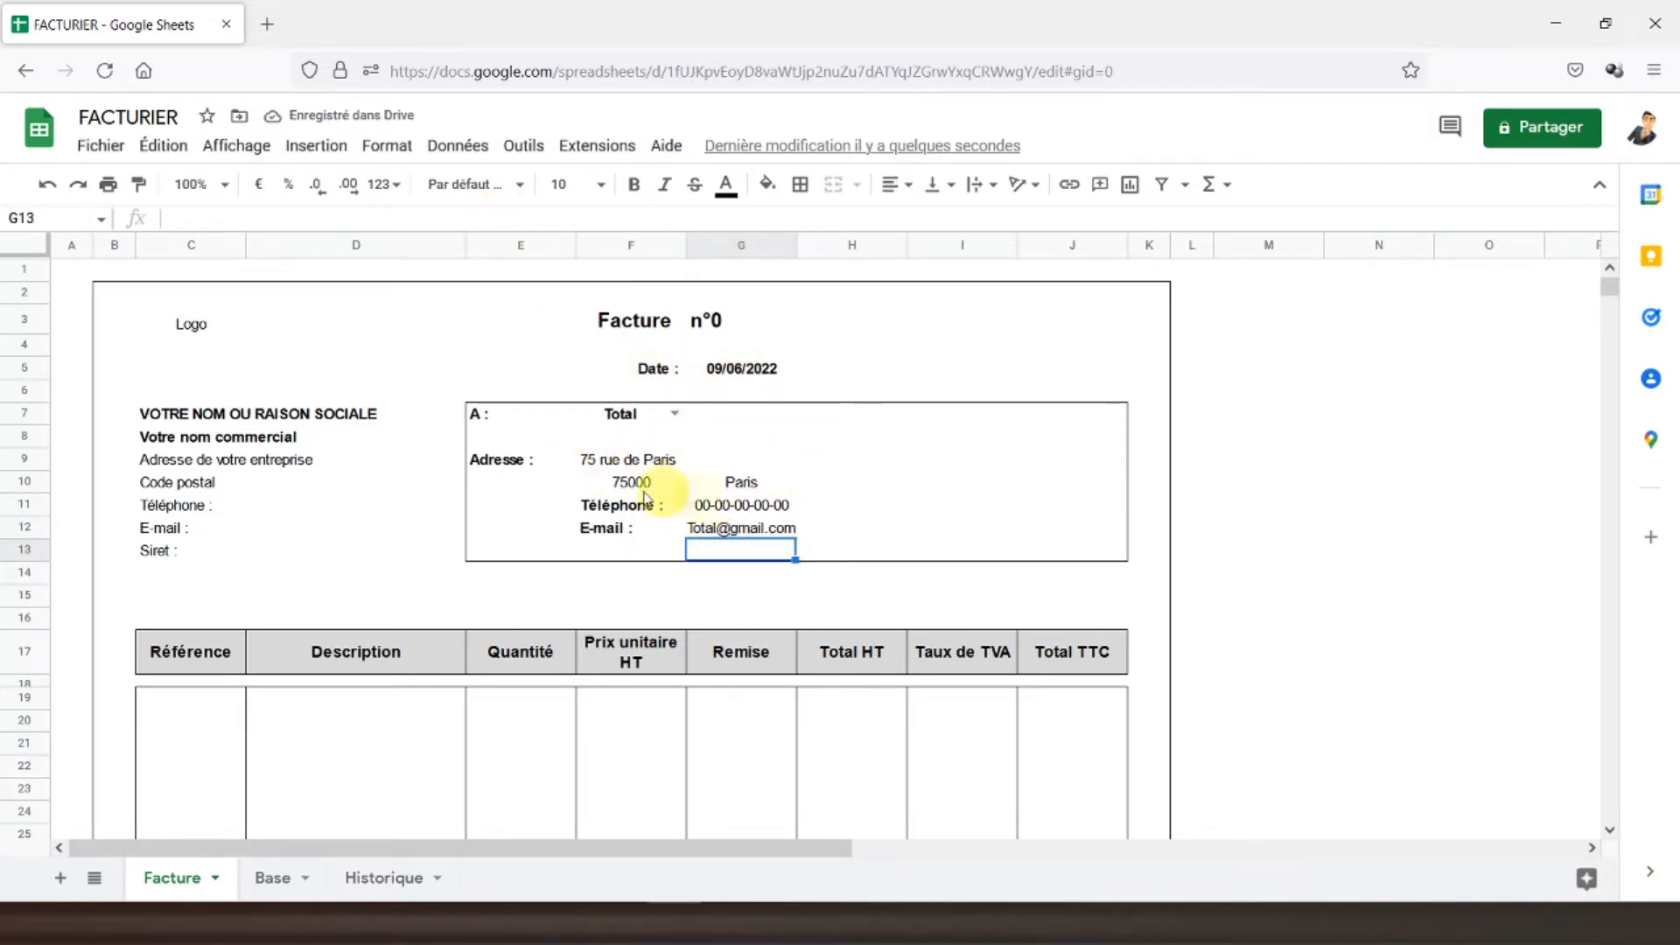
{"action": "left_click", "coordinate": [481, 481]}
- On the Base sheet, enter references Article 1 and Article 2 in I2 and I3
{"action": "scroll", "coordinate": [303, 471], "scroll_direction": "down", "scroll_amount": 2}
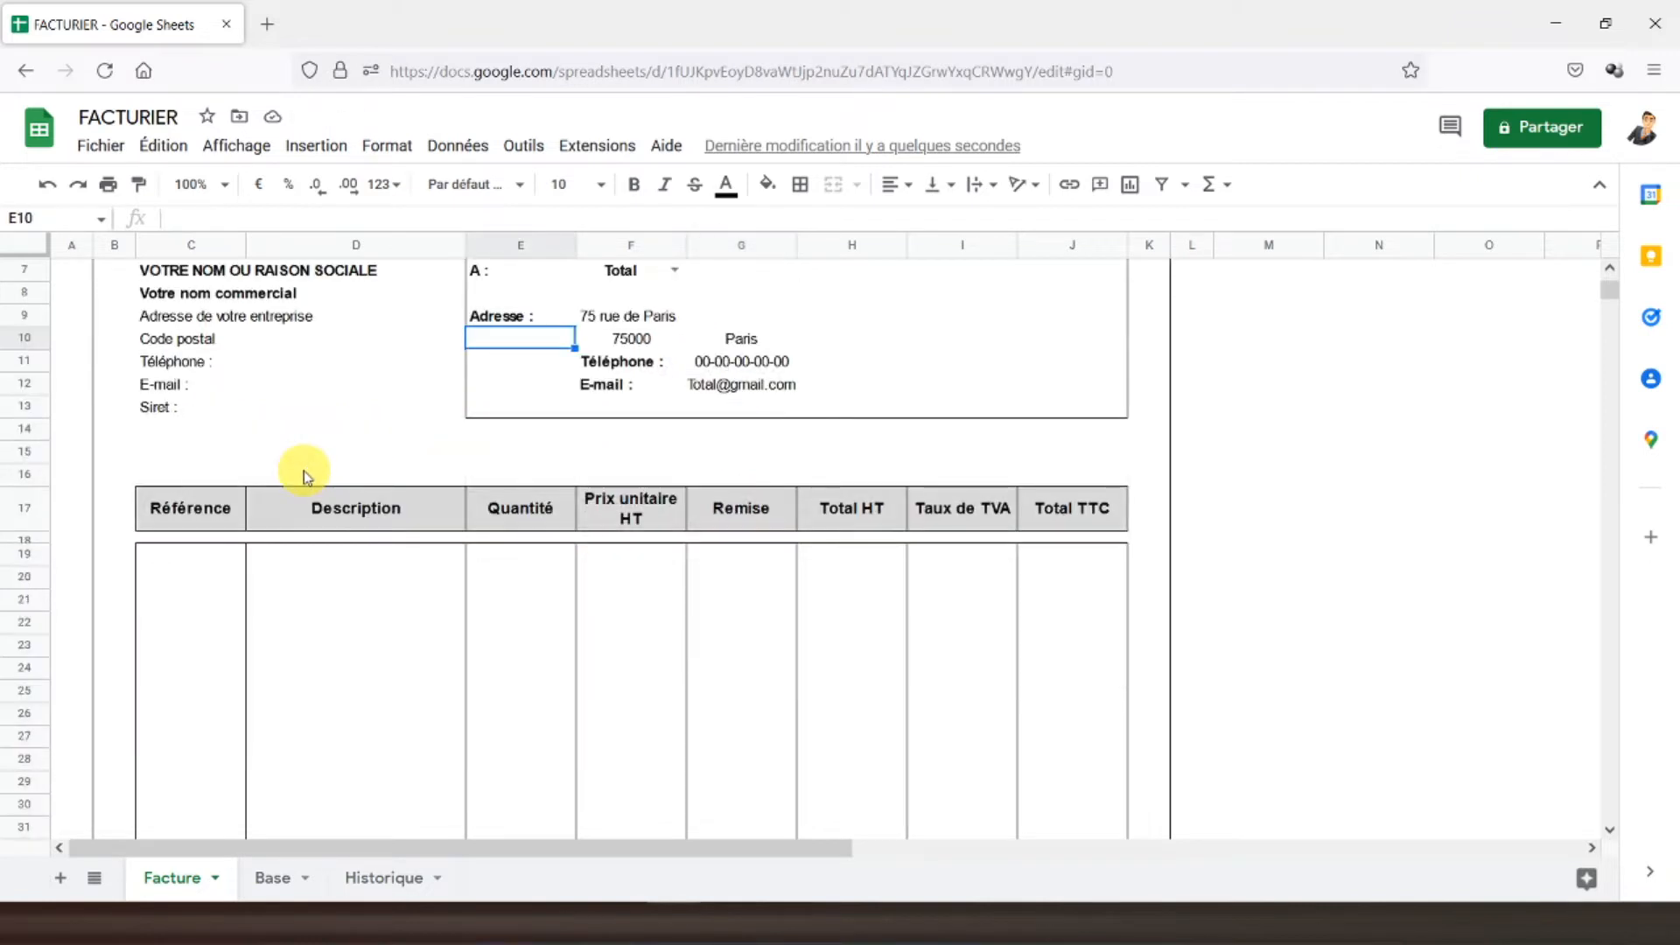
{"action": "scroll", "coordinate": [303, 471], "scroll_direction": "down", "scroll_amount": 2}
{"action": "left_click", "coordinate": [218, 415]}
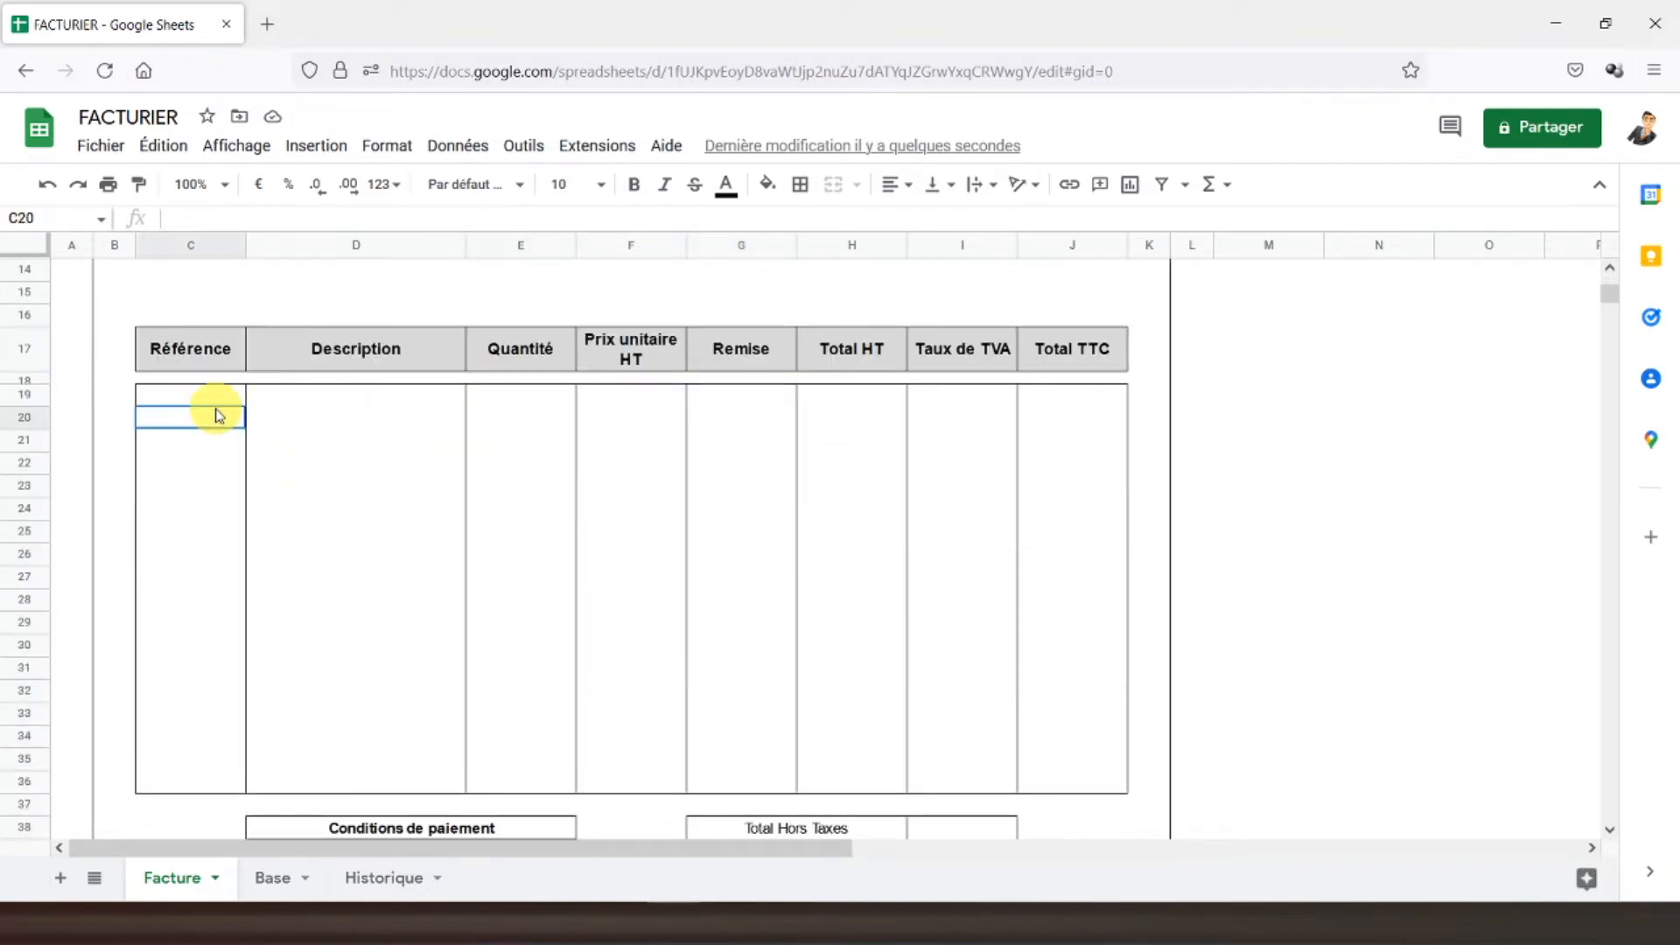
{"action": "left_click", "coordinate": [204, 398]}
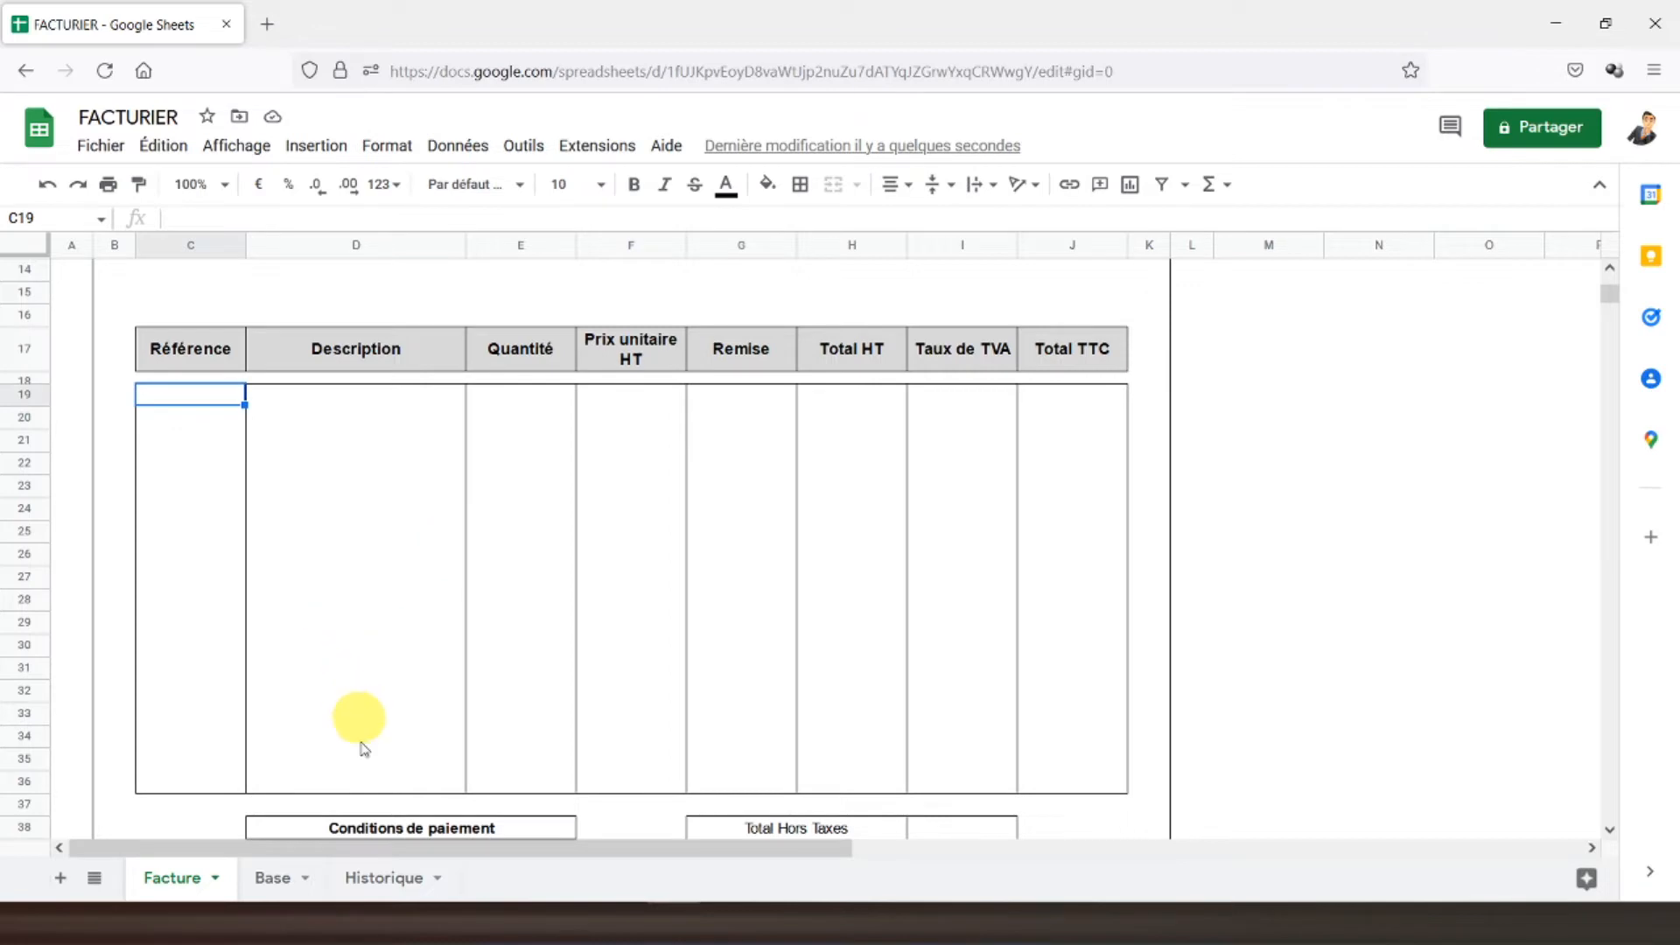
{"action": "left_click", "coordinate": [282, 878]}
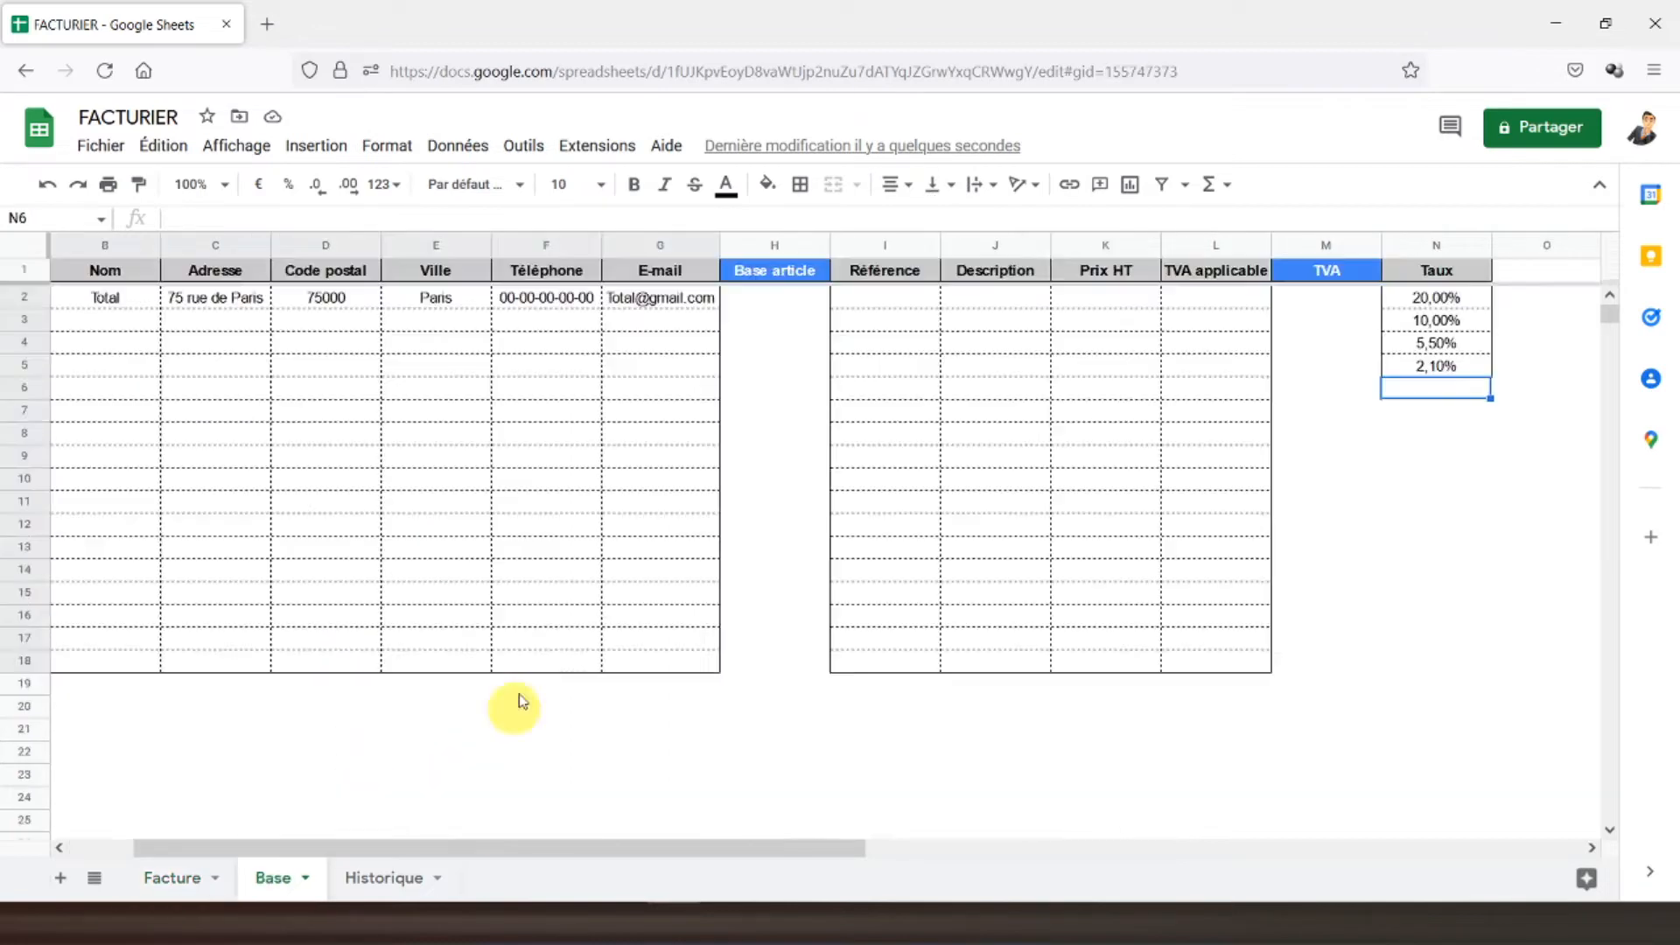
{"action": "left_click", "coordinate": [897, 302]}
{"action": "type", "text": "A"}
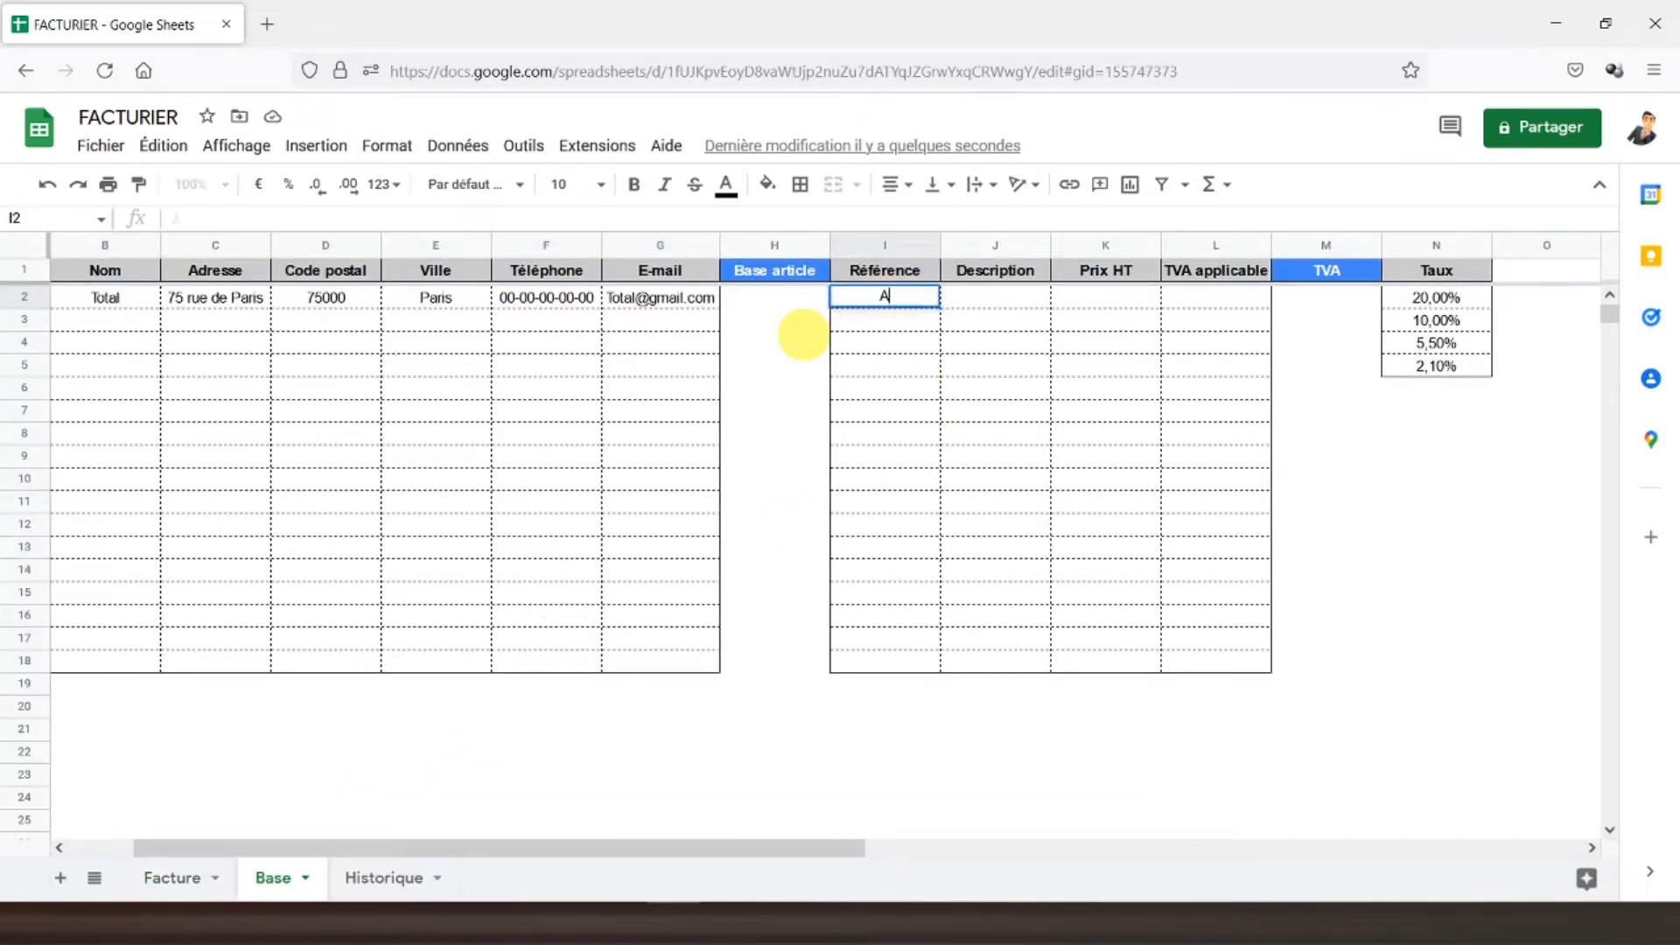
{"action": "type", "text": "rticle 1"}
{"action": "key", "text": "Return"}
{"action": "type", "text": "Arti"}
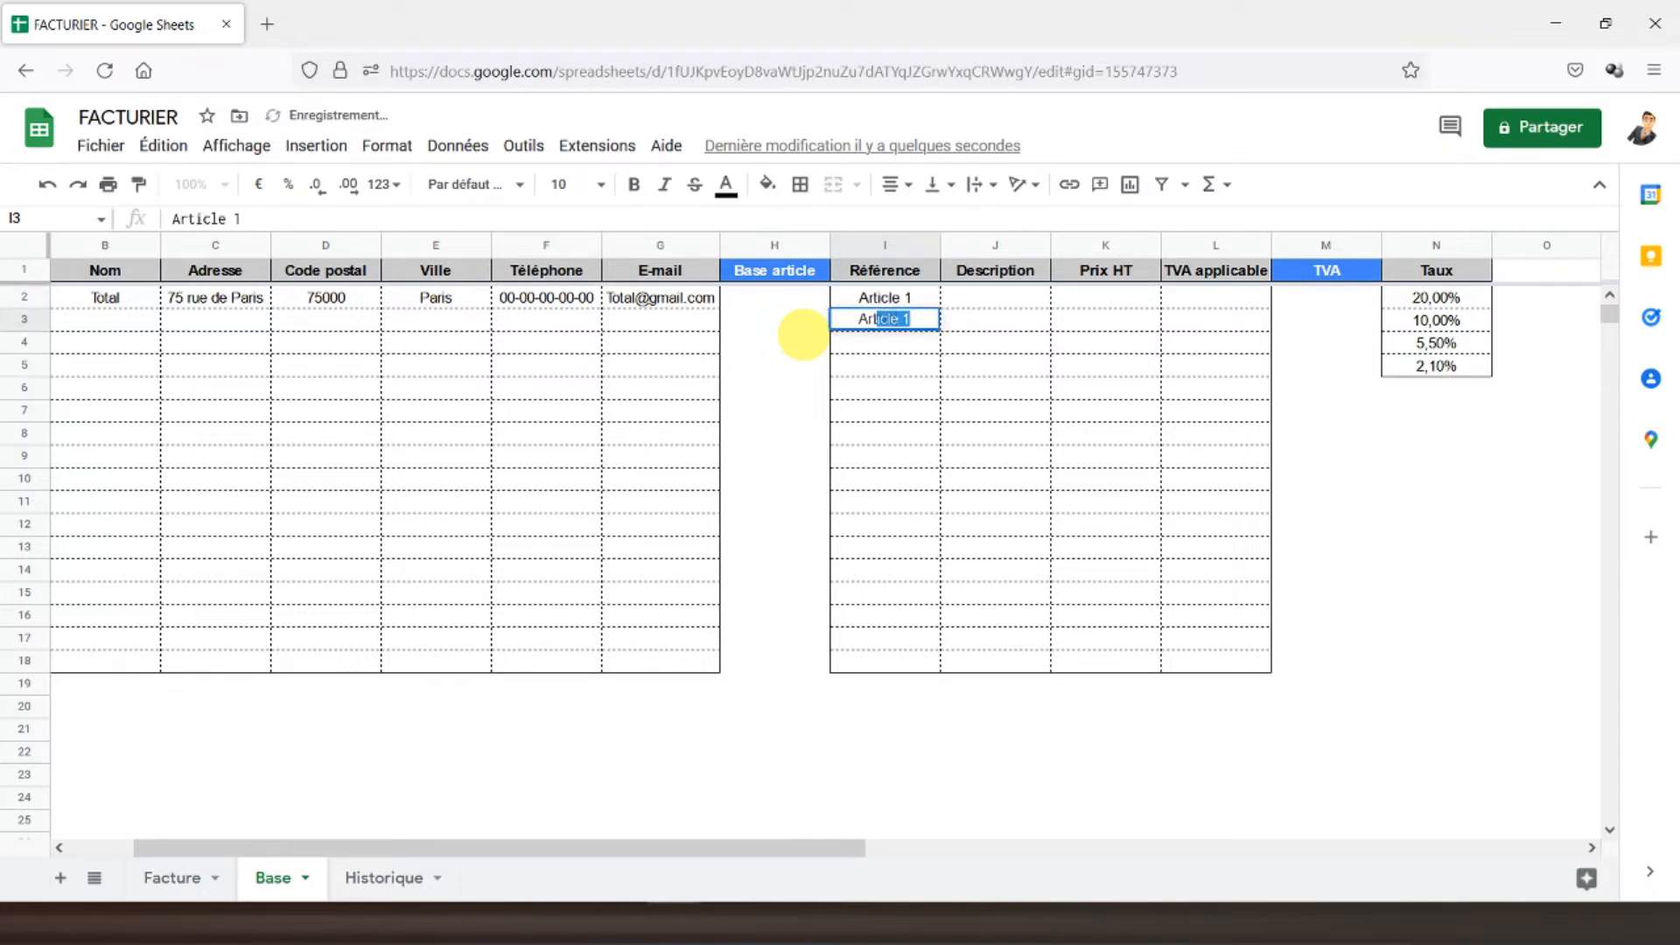
{"action": "type", "text": "cle 2"}
{"action": "key", "text": "Return"}
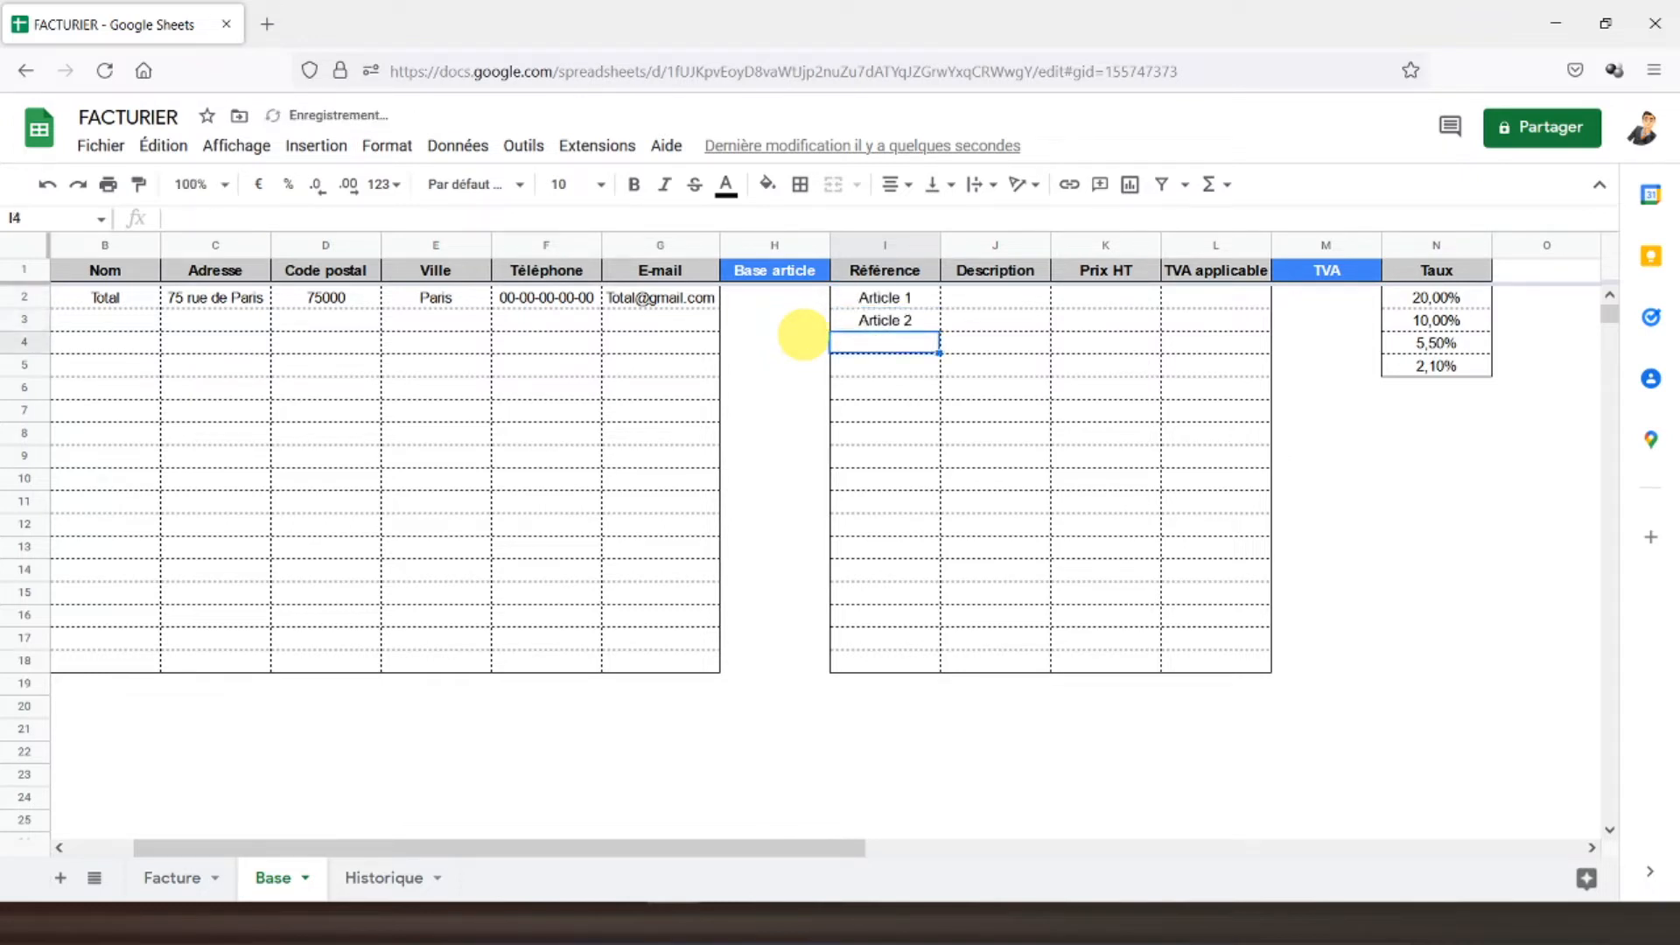
- Extend the reference series down to Article 16 and add Article 17 in I18
{"action": "left_click", "coordinate": [860, 327]}
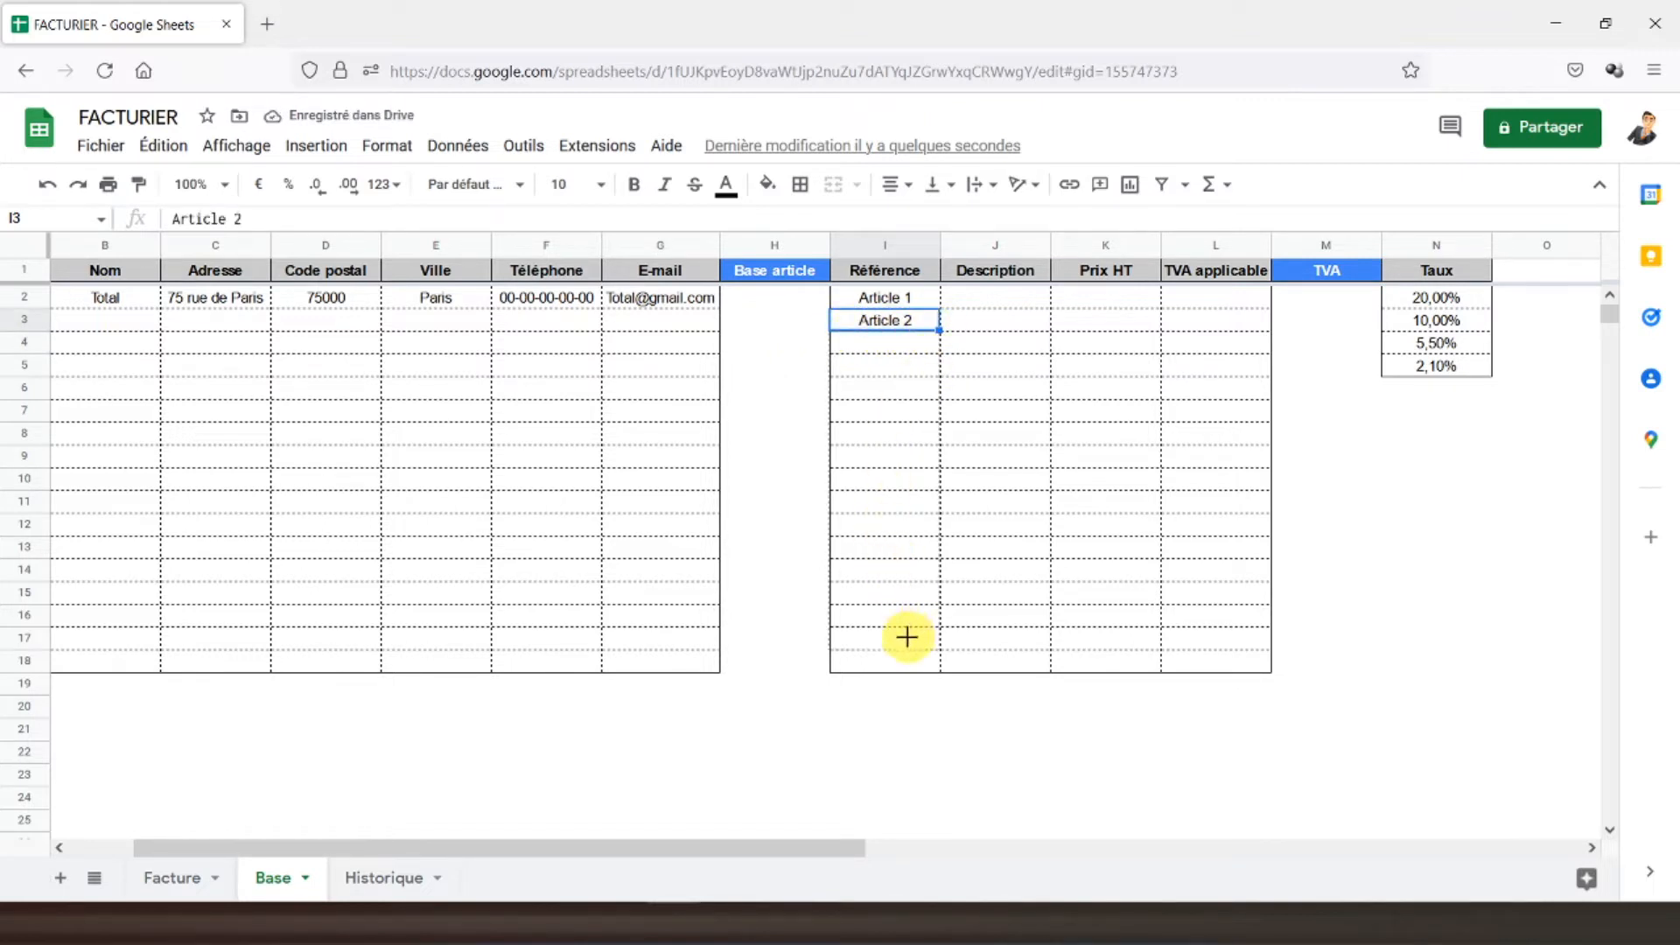
{"action": "left_click_drag", "start_coordinate": [899, 646], "coordinate": [901, 645]}
{"action": "left_click", "coordinate": [897, 668]}
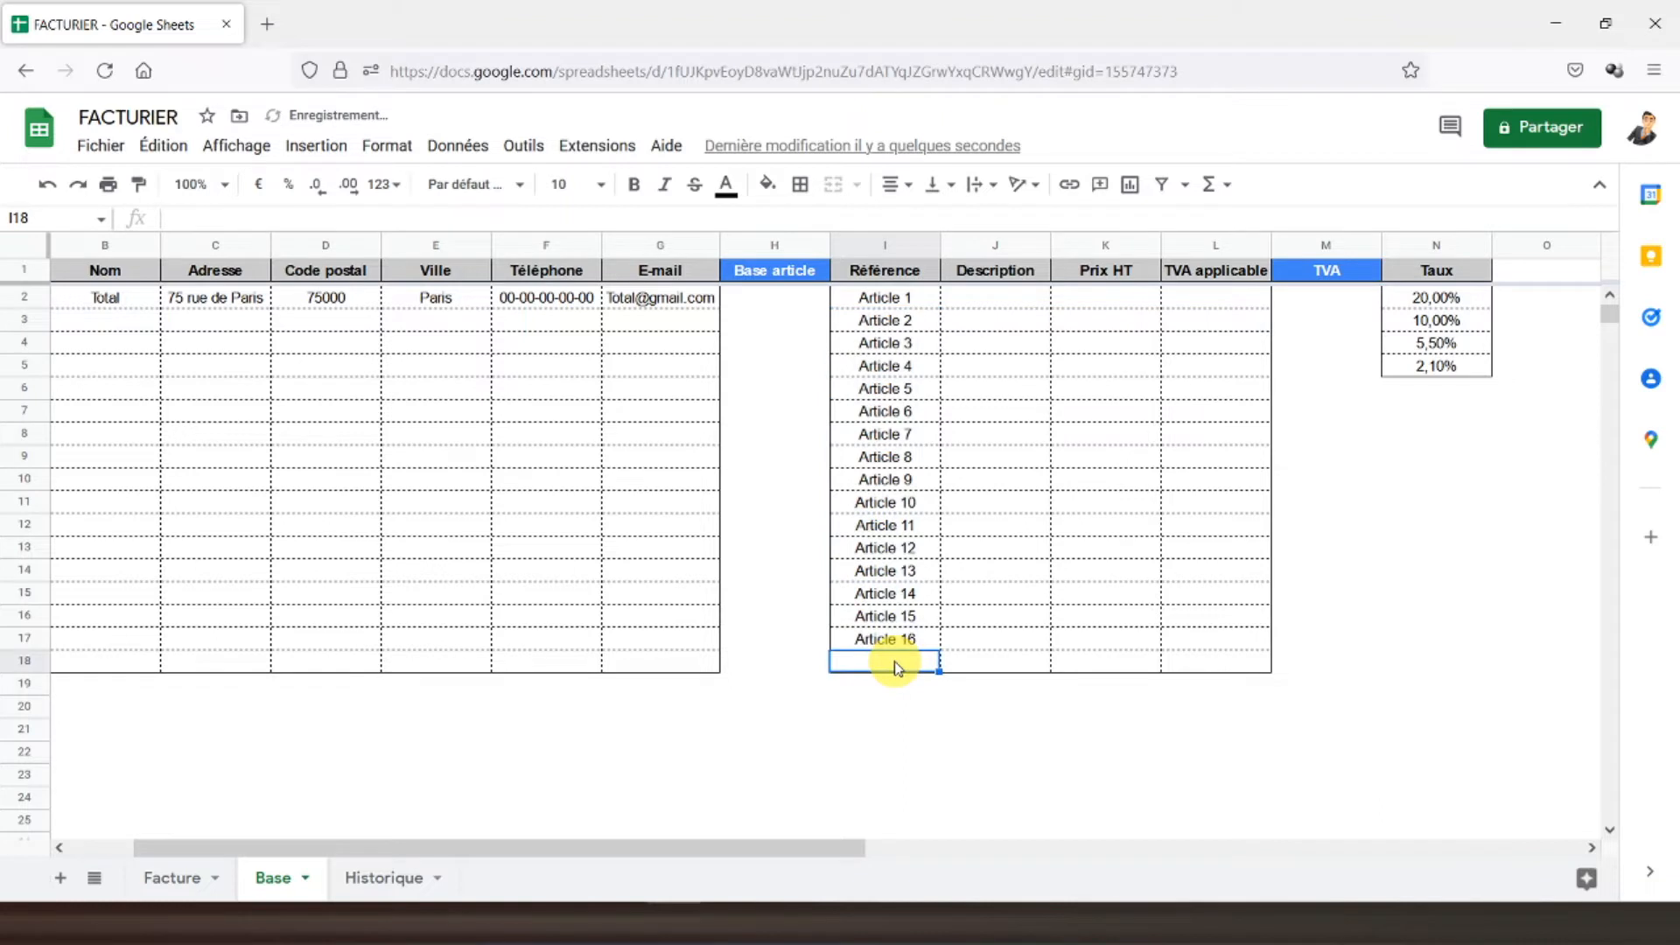
{"action": "type", "text": "Article 17"}
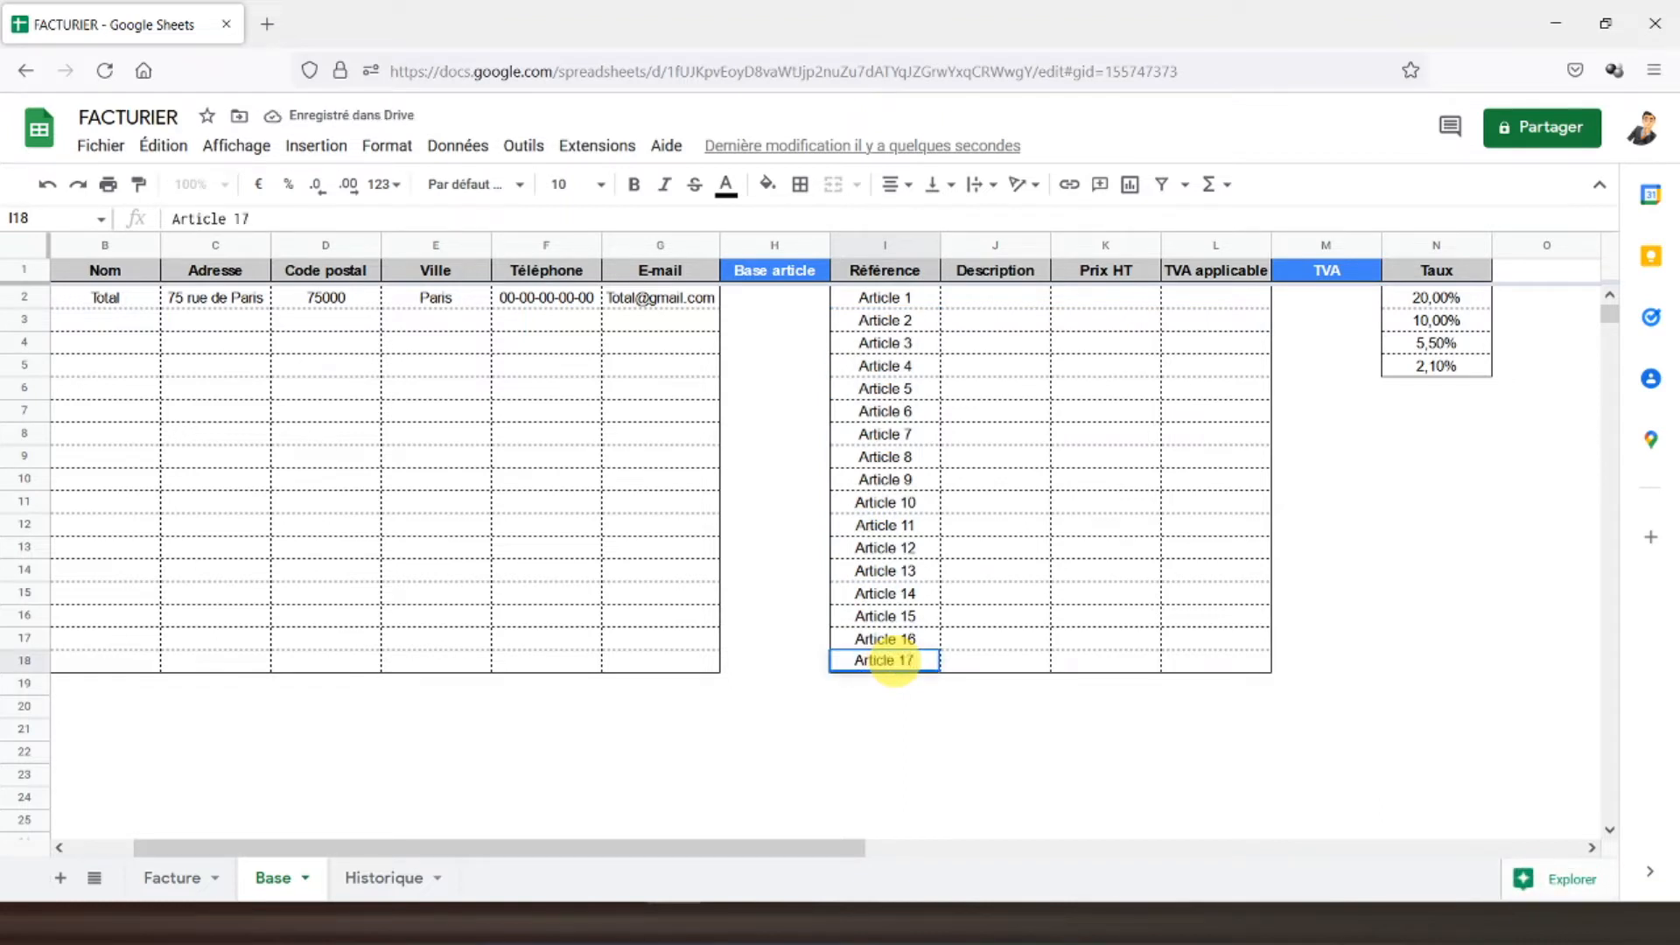
{"action": "key", "text": "Return"}
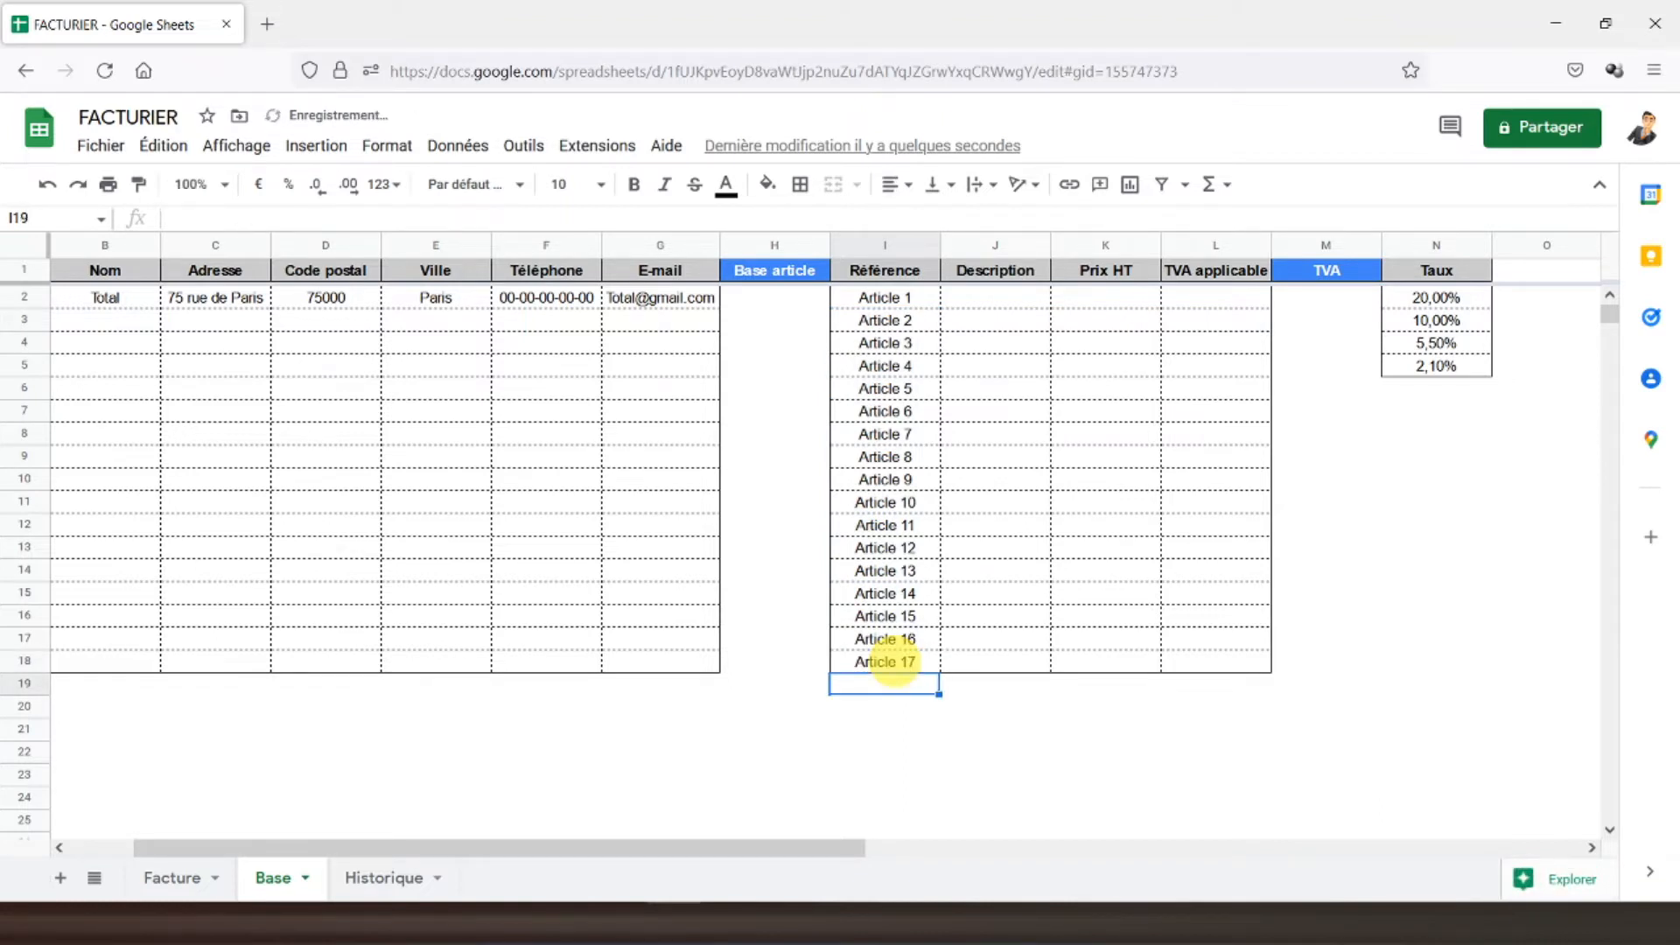
- Enter Description 1 and Description 2 in J2:J3, then fill down to Description 15
{"action": "left_click", "coordinate": [987, 301]}
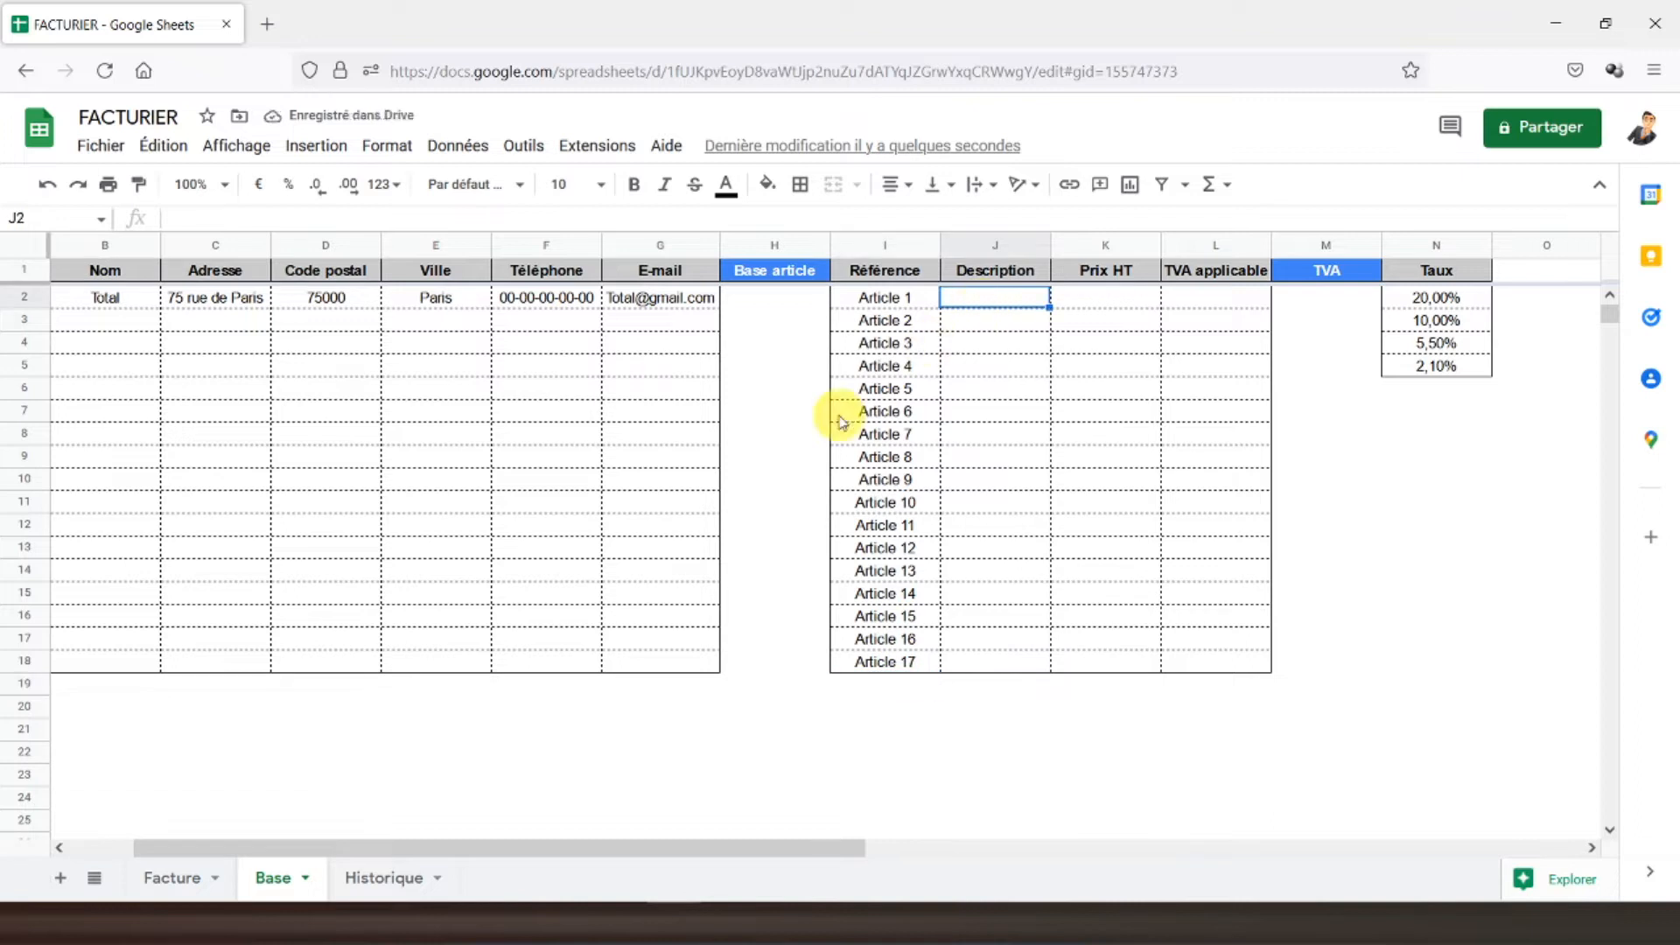
{"action": "type", "text": "Descripti"}
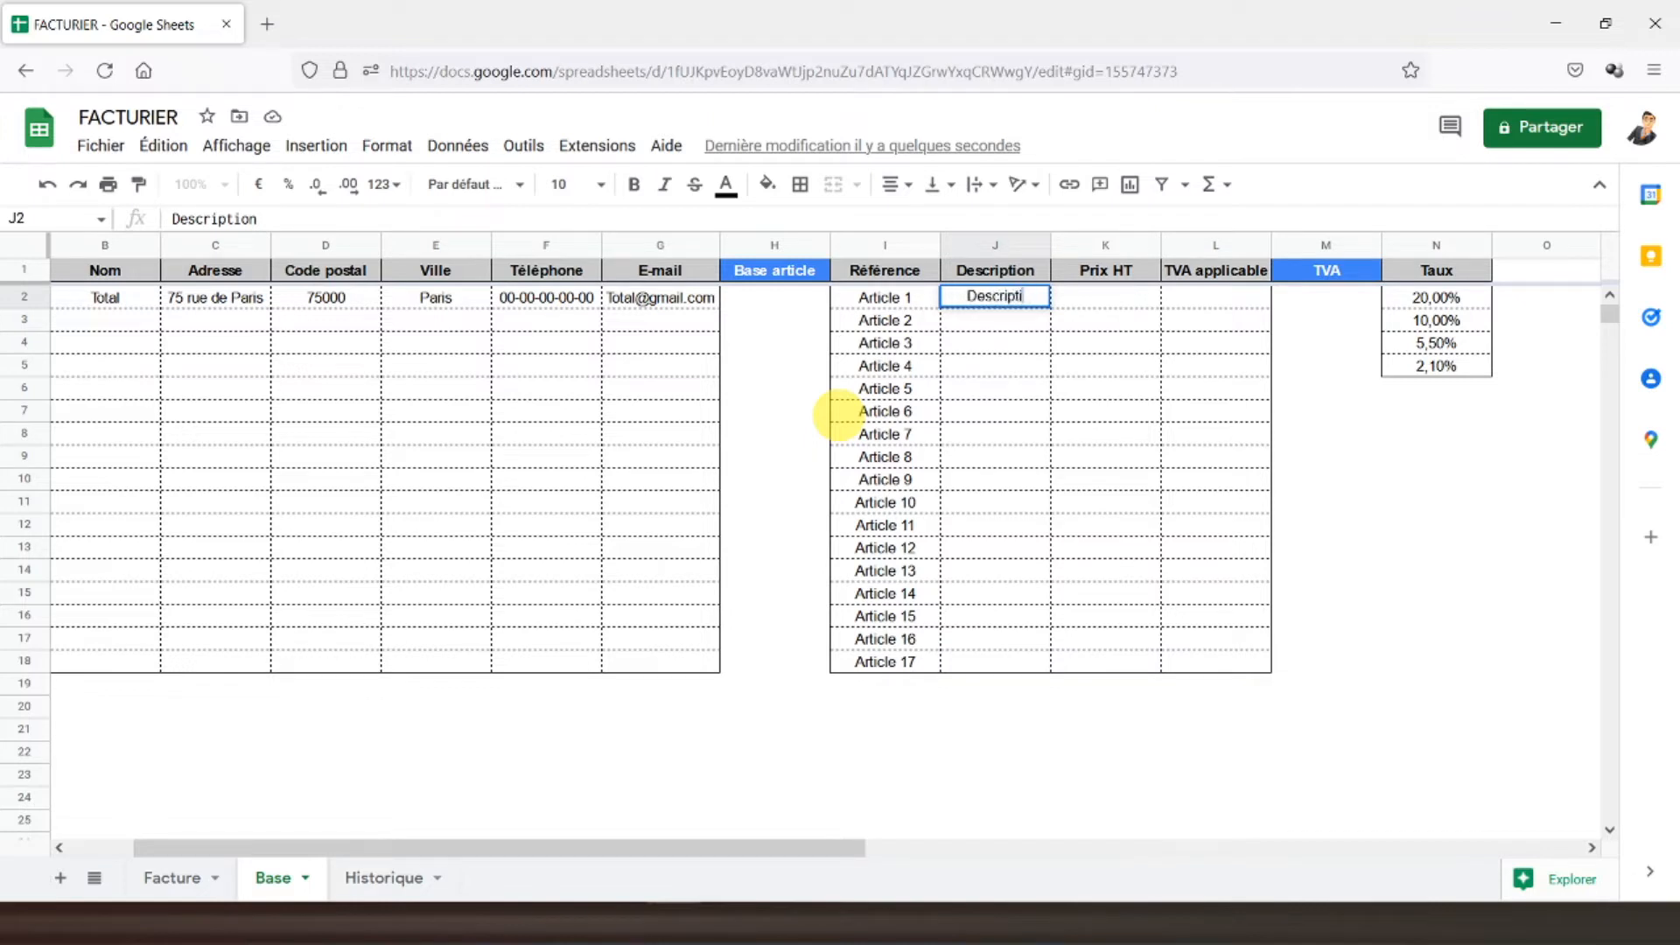
{"action": "type", "text": "1"}
{"action": "key", "text": "Return"}
{"action": "type", "text": "Description 2"}
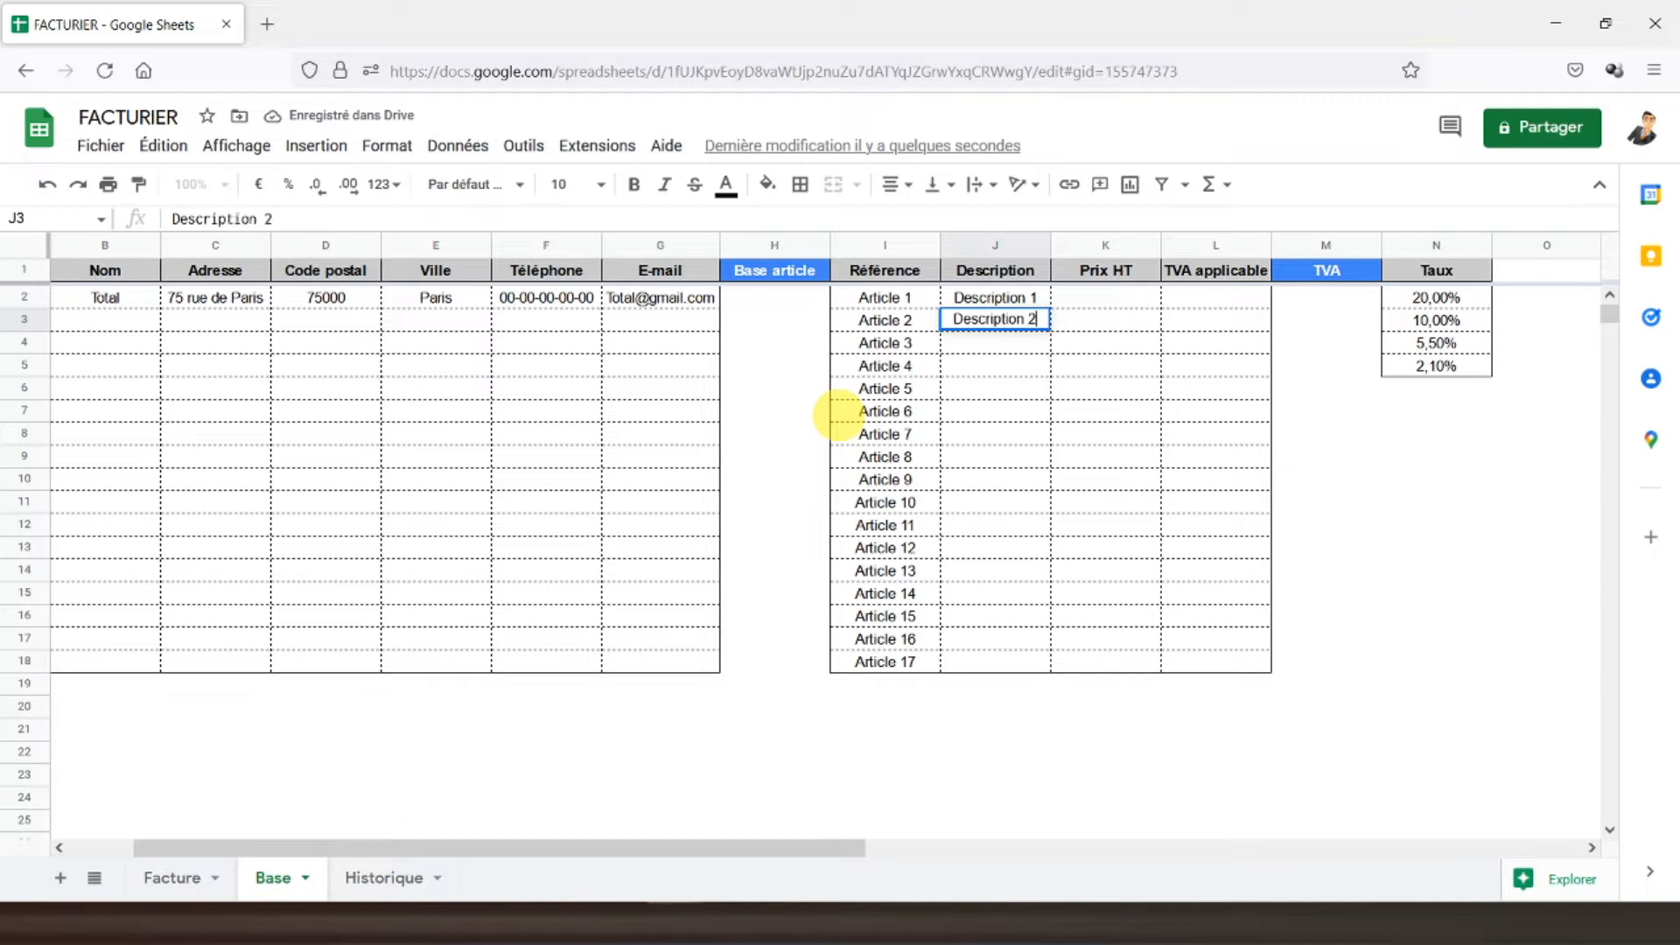
{"action": "key", "text": "Return"}
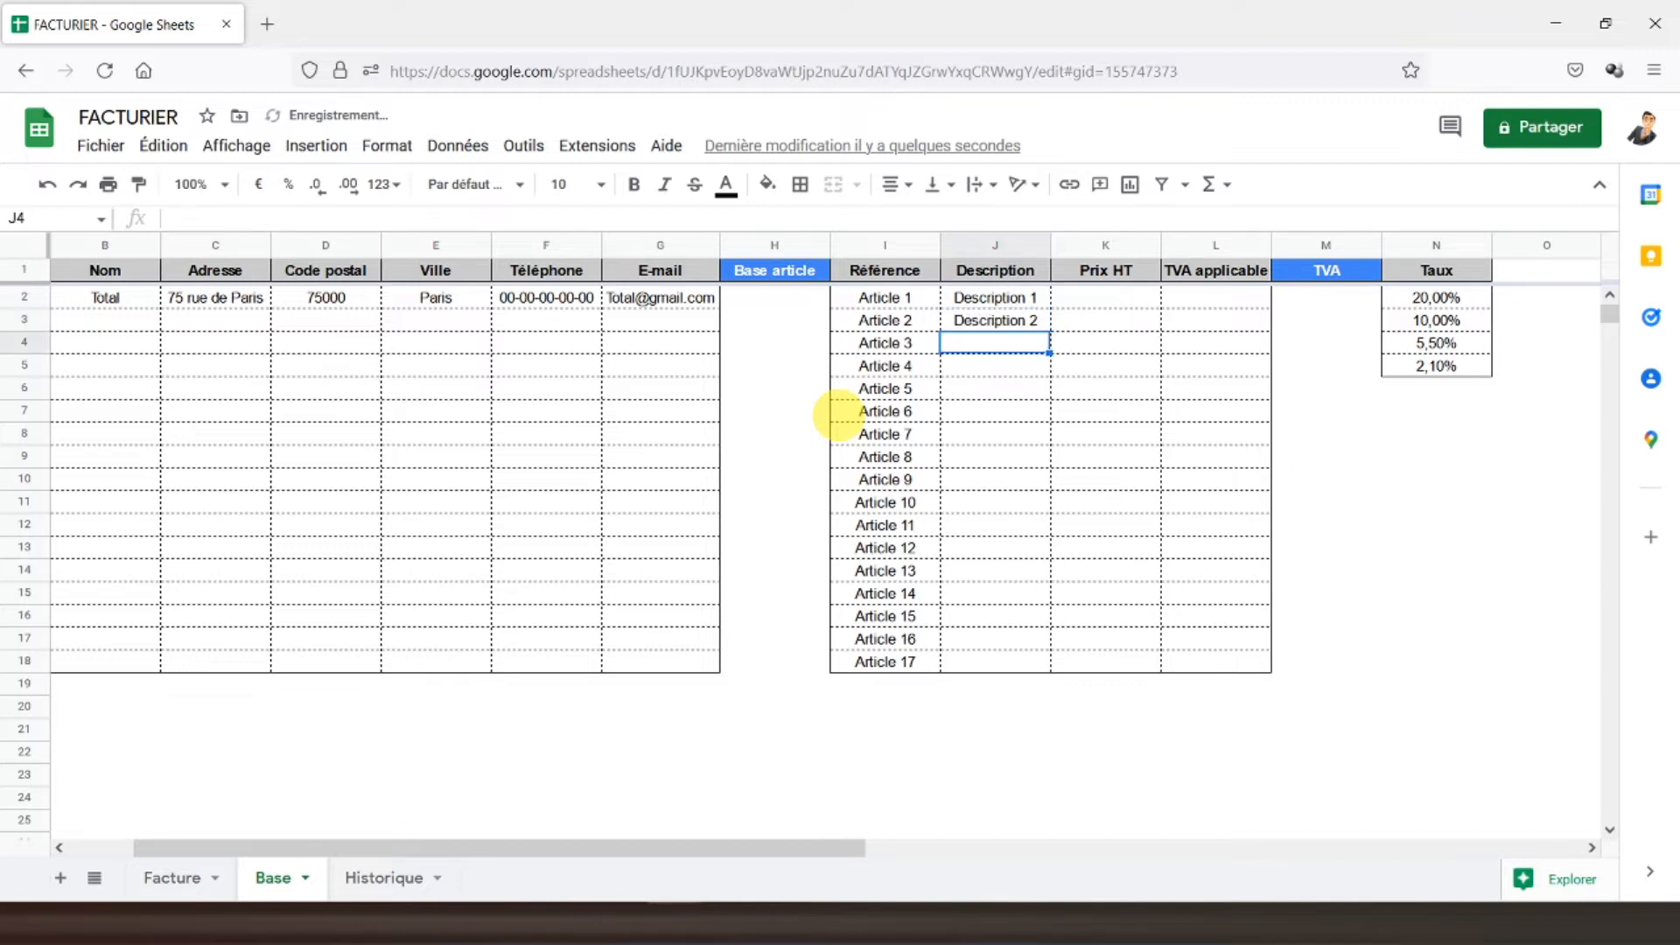
{"action": "left_click", "coordinate": [1032, 326]}
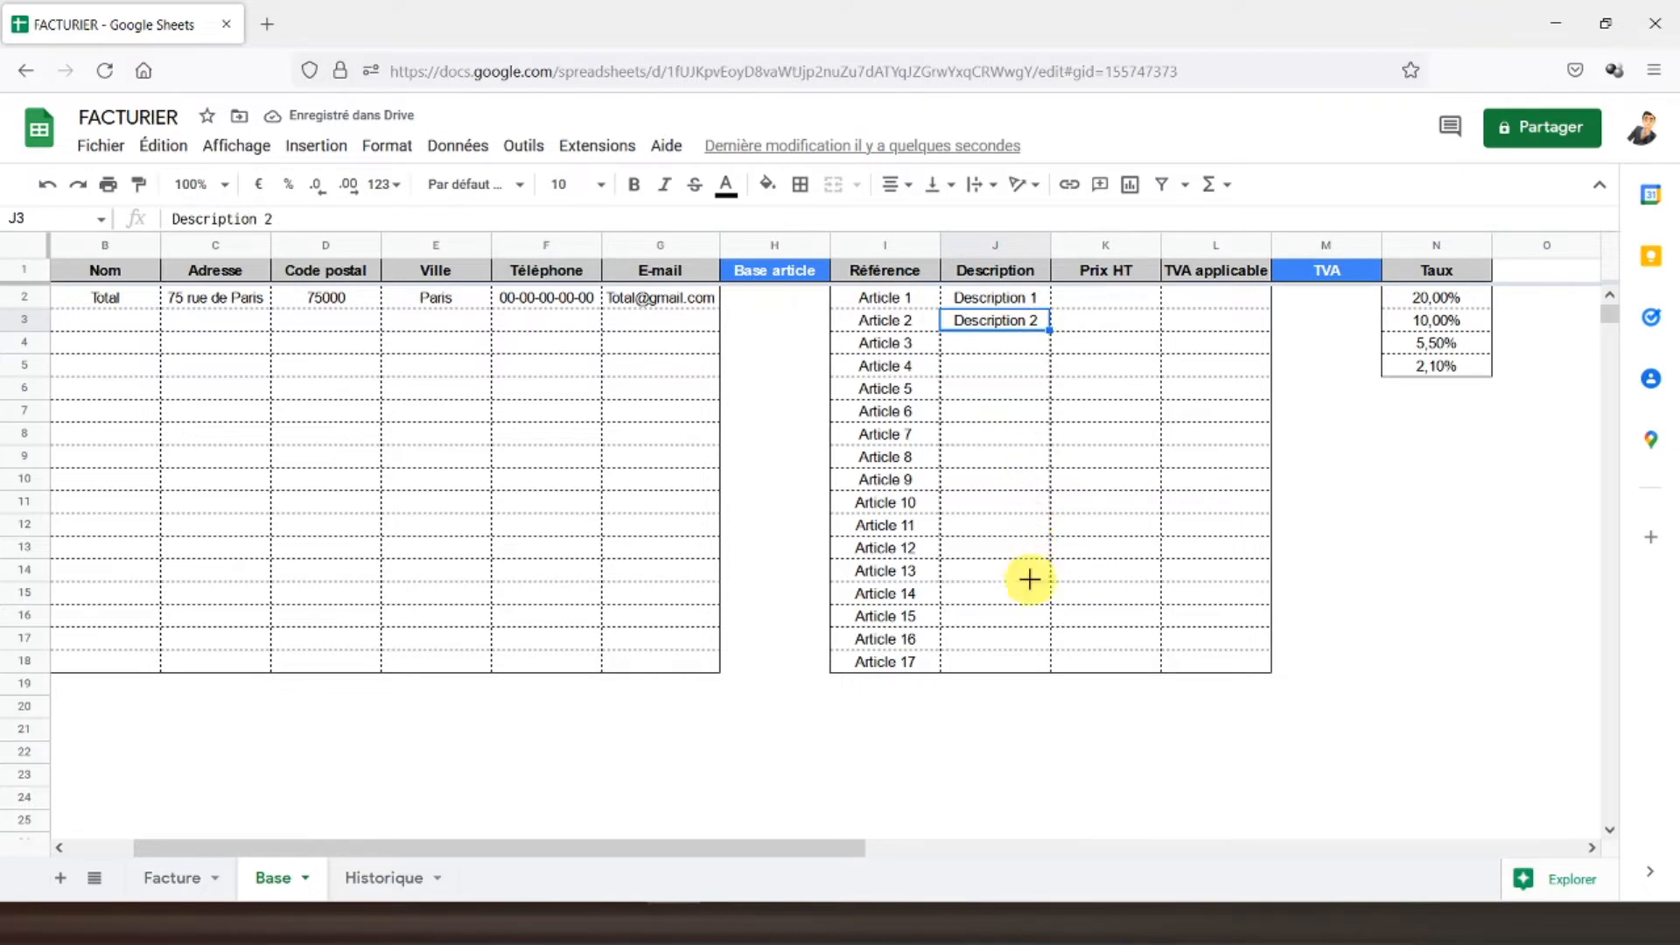
{"action": "left_click_drag", "start_coordinate": [1029, 605], "coordinate": [1029, 617]}
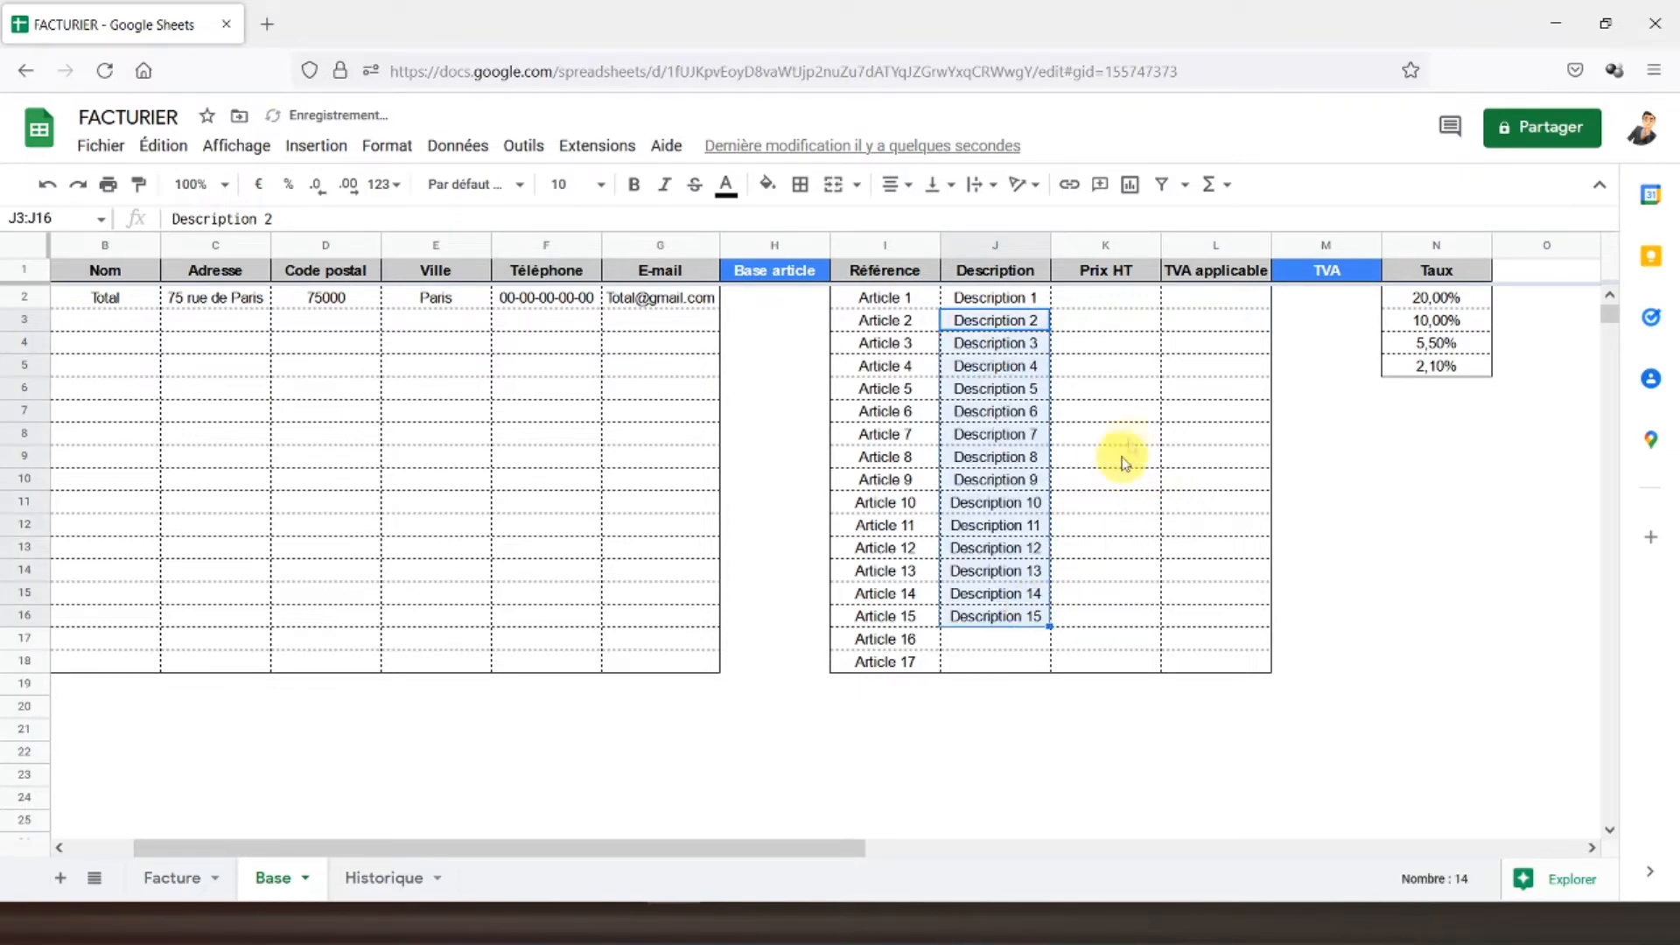
- Enter Prix HT values 100, 200, 300 and 400 in K2:K5 for Articles 1–4
{"action": "left_click", "coordinate": [1114, 307]}
{"action": "type", "text": "100"}
{"action": "key", "text": "Return"}
{"action": "type", "text": "20"}
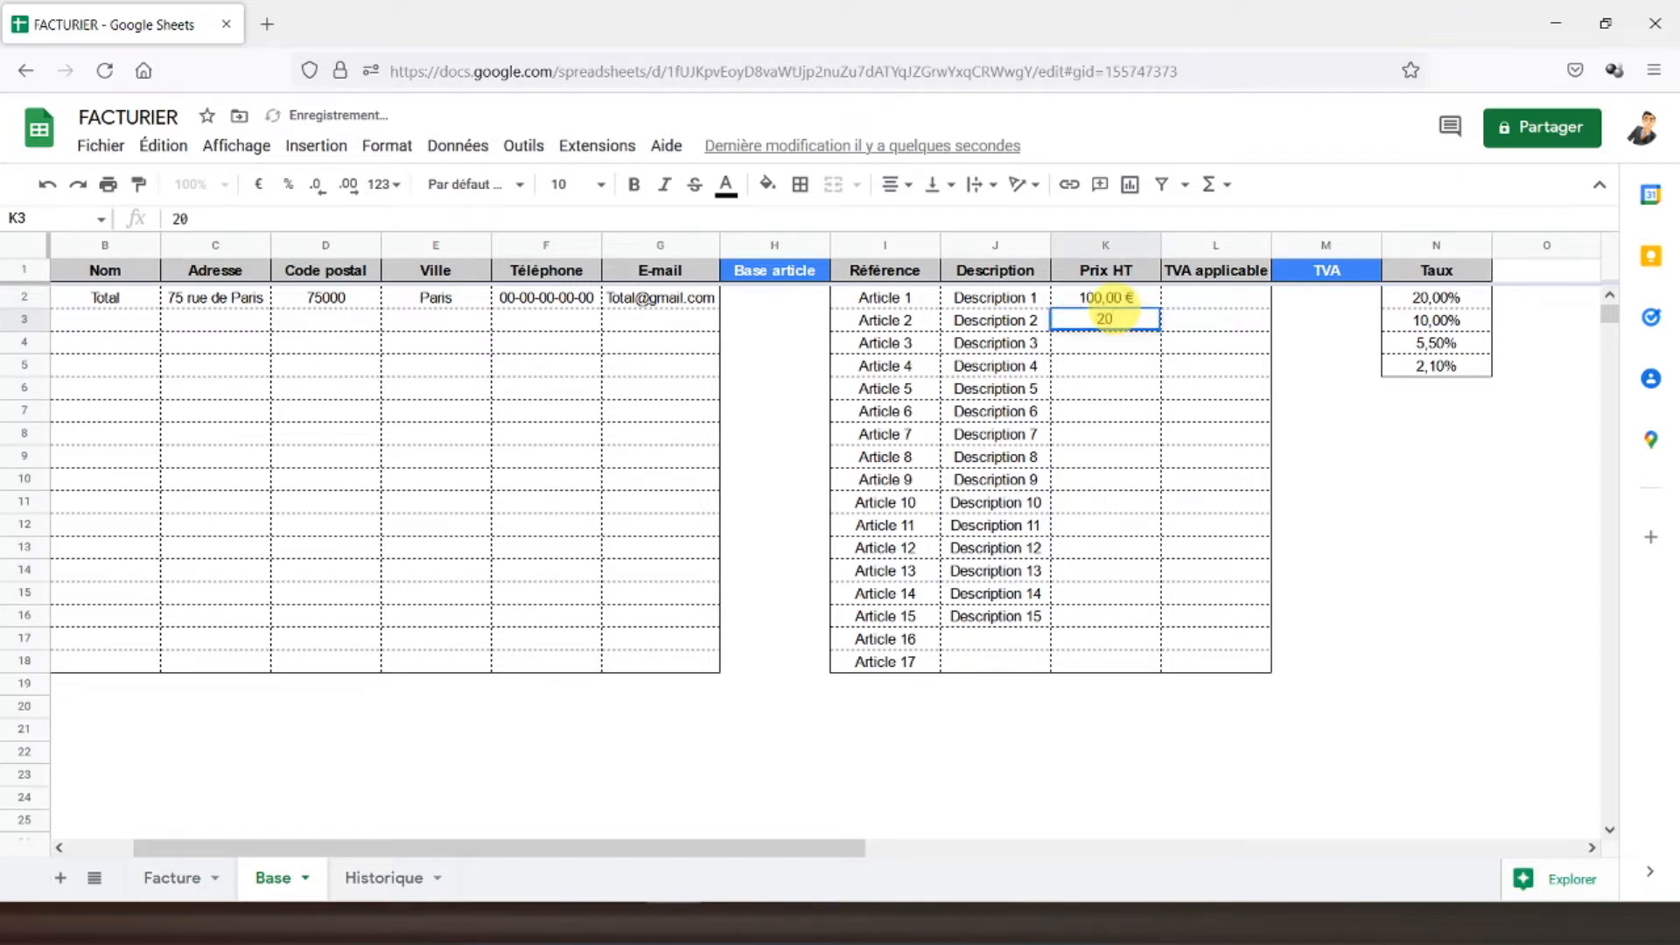
{"action": "type", "text": "0"}
{"action": "key", "text": "Return"}
{"action": "type", "text": "300"}
{"action": "key", "text": "Return"}
{"action": "type", "text": "400"}
{"action": "key", "text": "Return"}
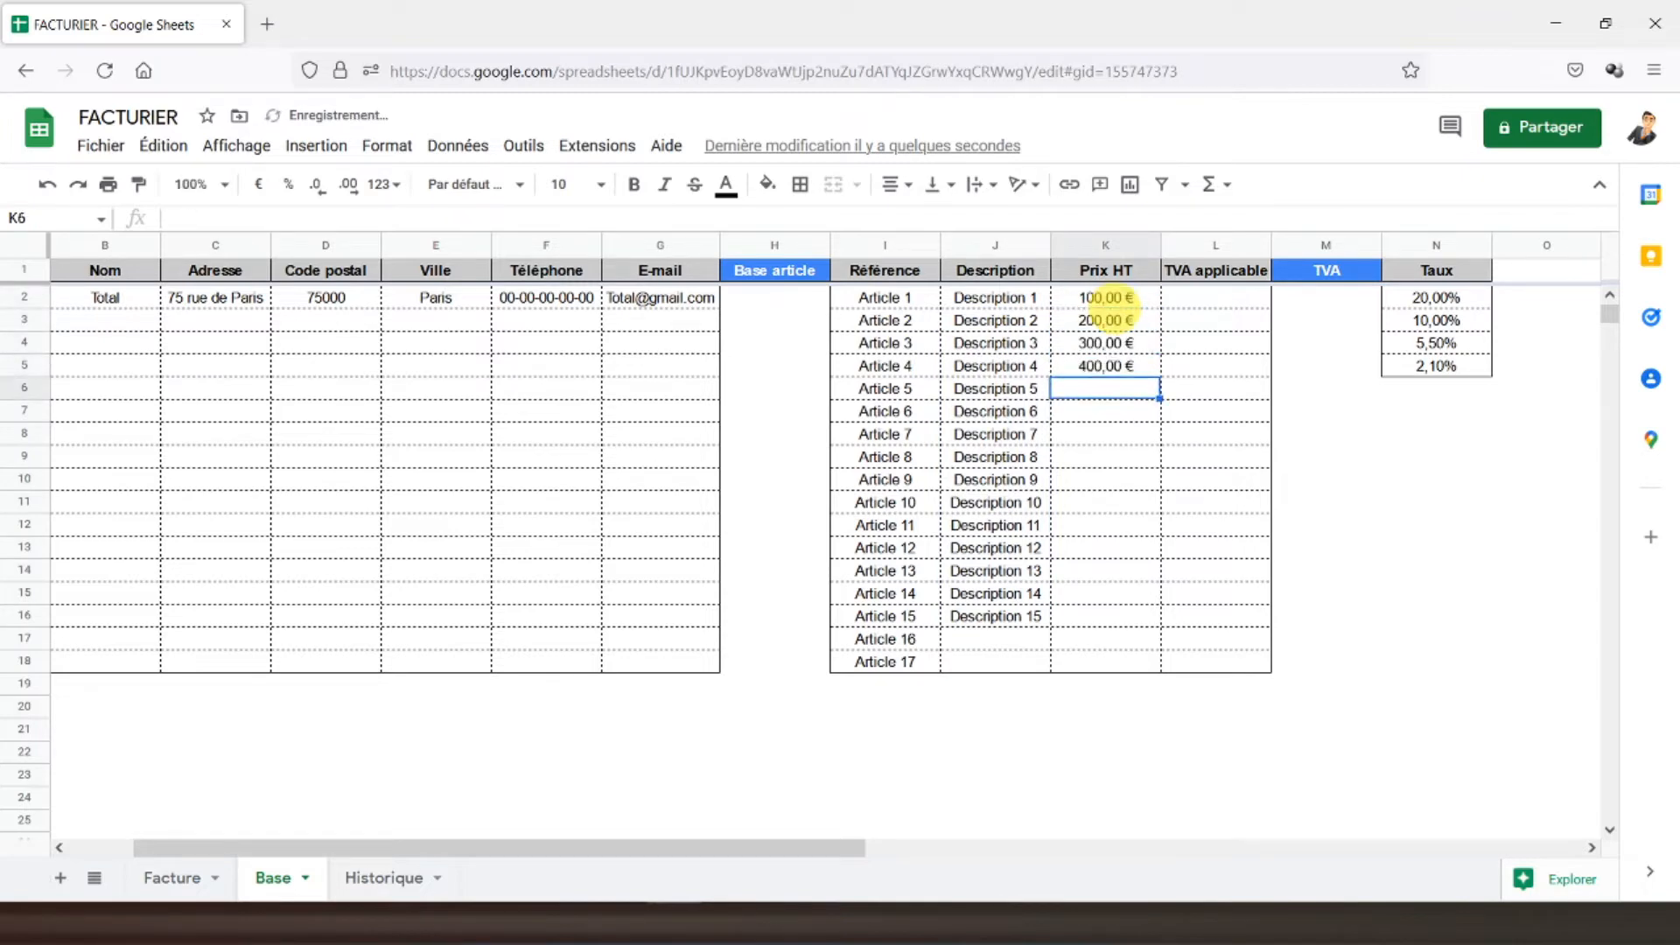
{"action": "left_click_drag", "start_coordinate": [1200, 298], "coordinate": [1197, 668]}
- Add a data validation rule making L2:L18 a dropdown list from the Taux range N2:N5
{"action": "left_click", "coordinate": [456, 145]}
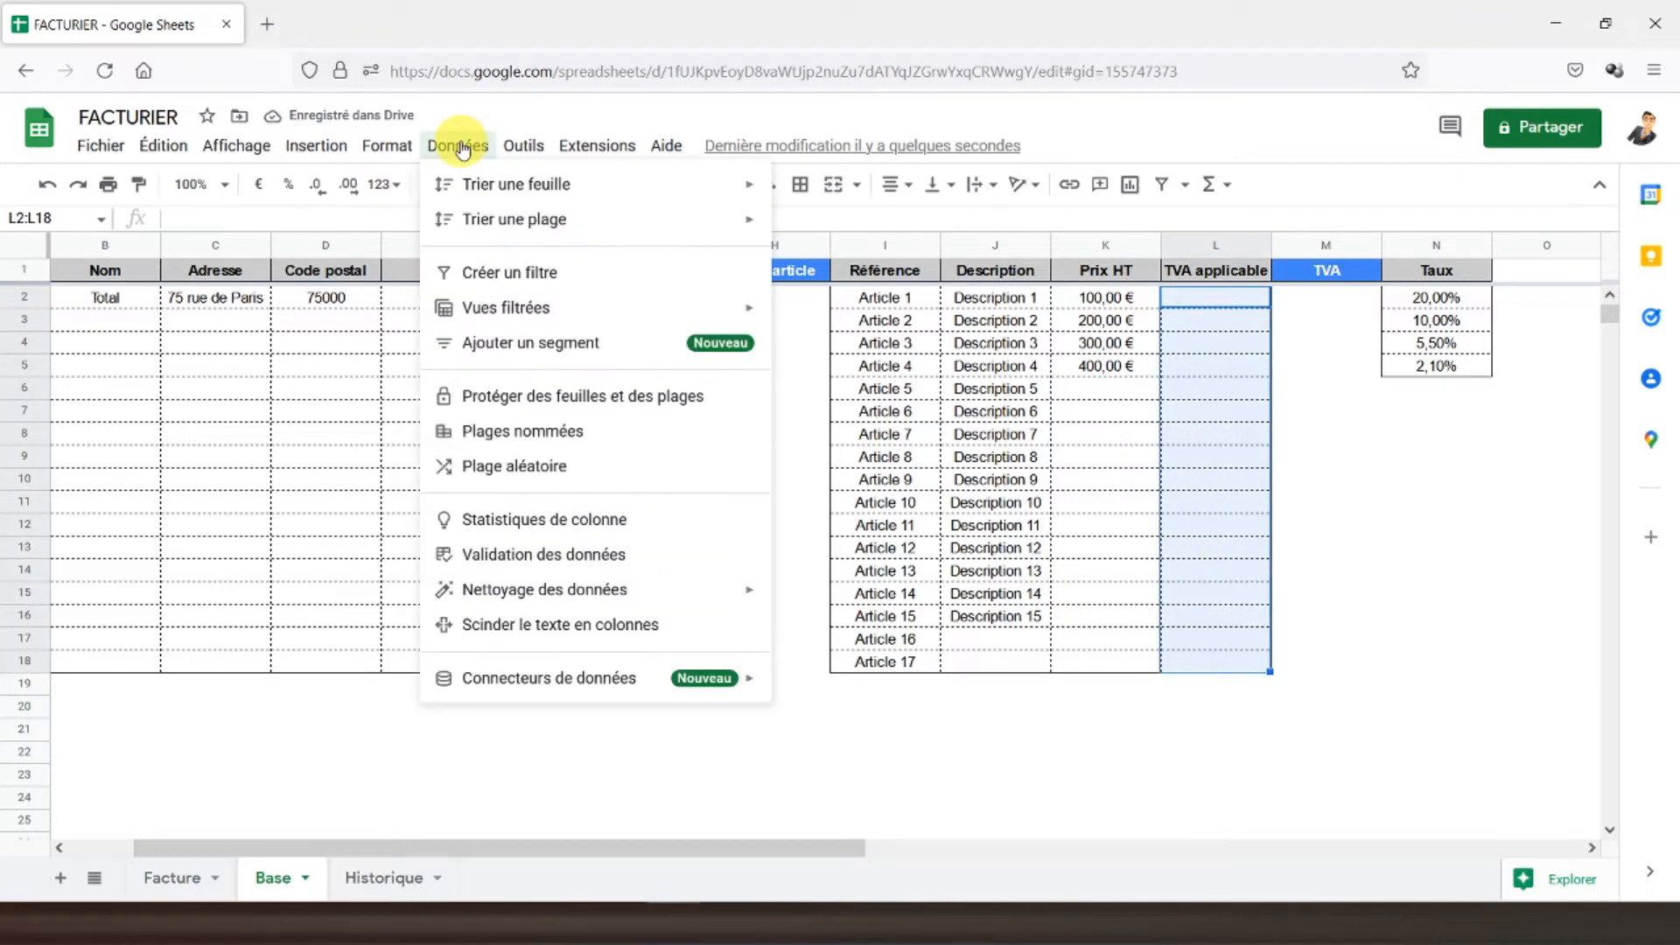
{"action": "left_click", "coordinate": [528, 553]}
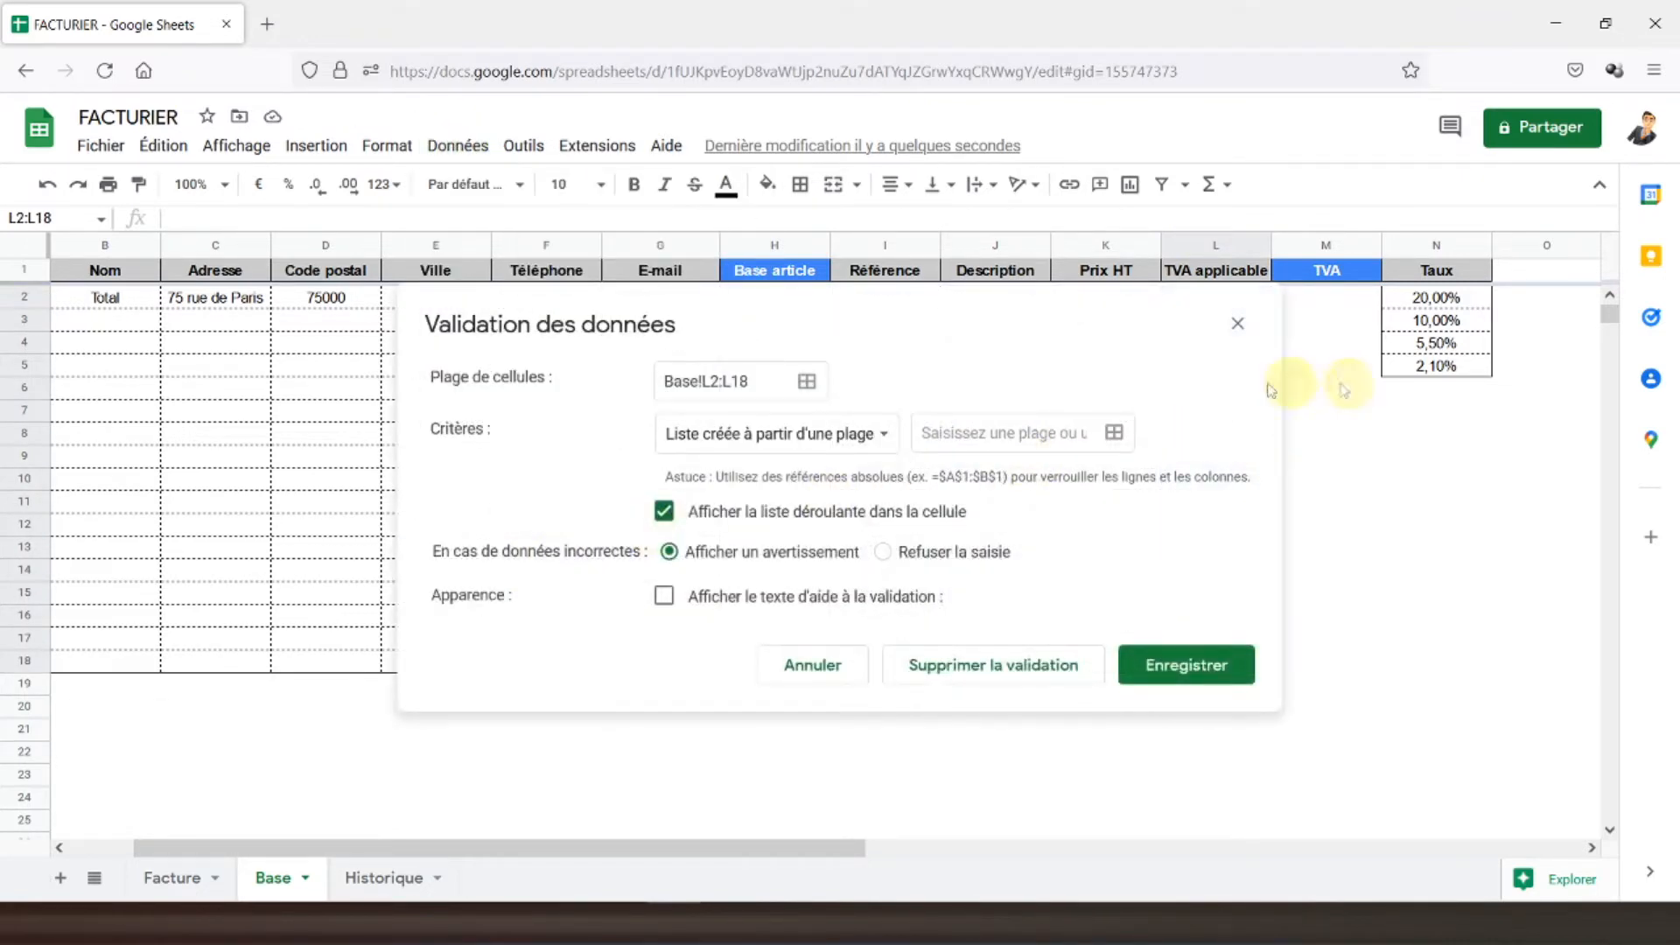
{"action": "left_click", "coordinate": [1114, 433]}
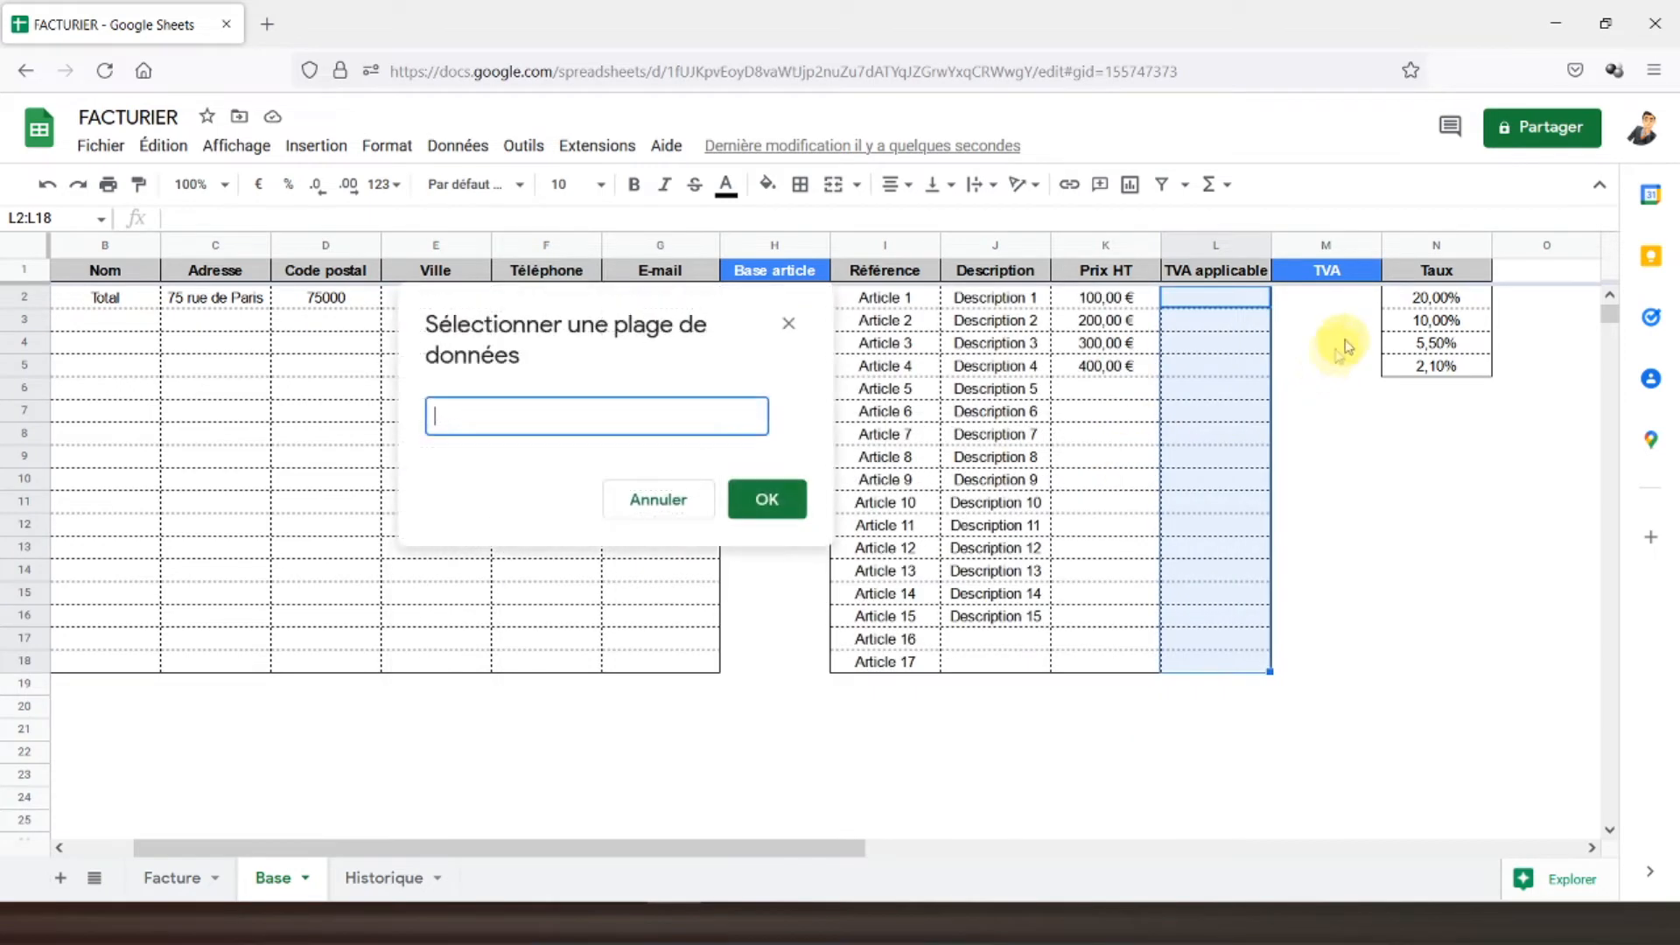
{"action": "left_click", "coordinate": [1411, 302]}
{"action": "left_click_drag", "start_coordinate": [1411, 302], "coordinate": [1418, 364]}
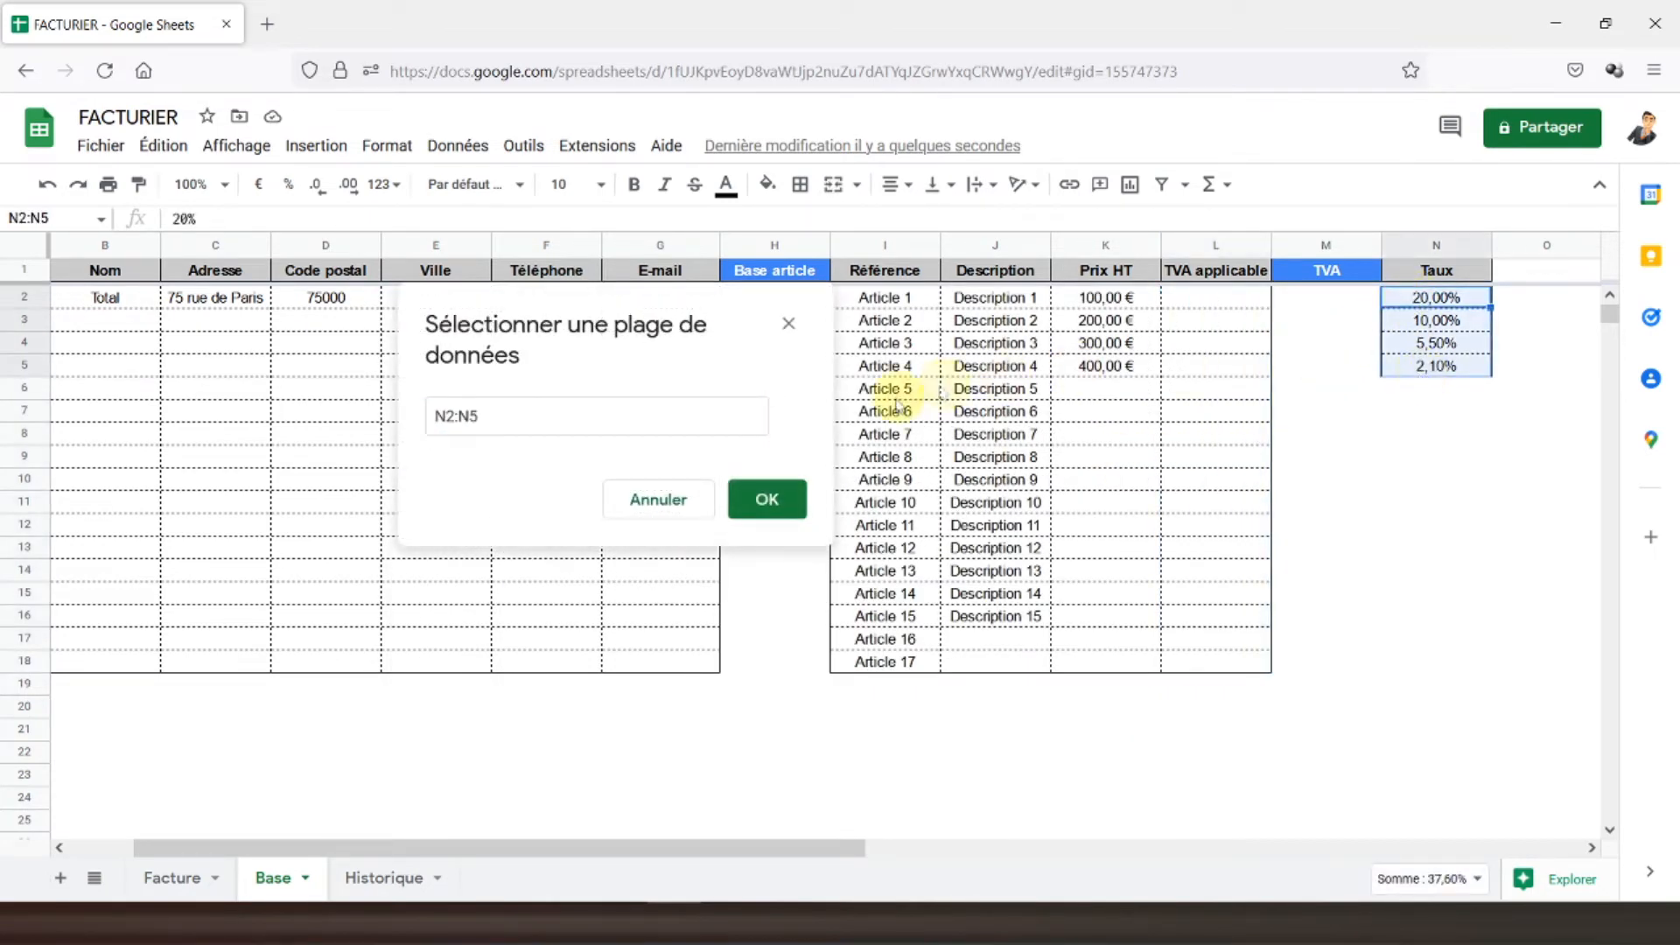
{"action": "left_click", "coordinate": [770, 496]}
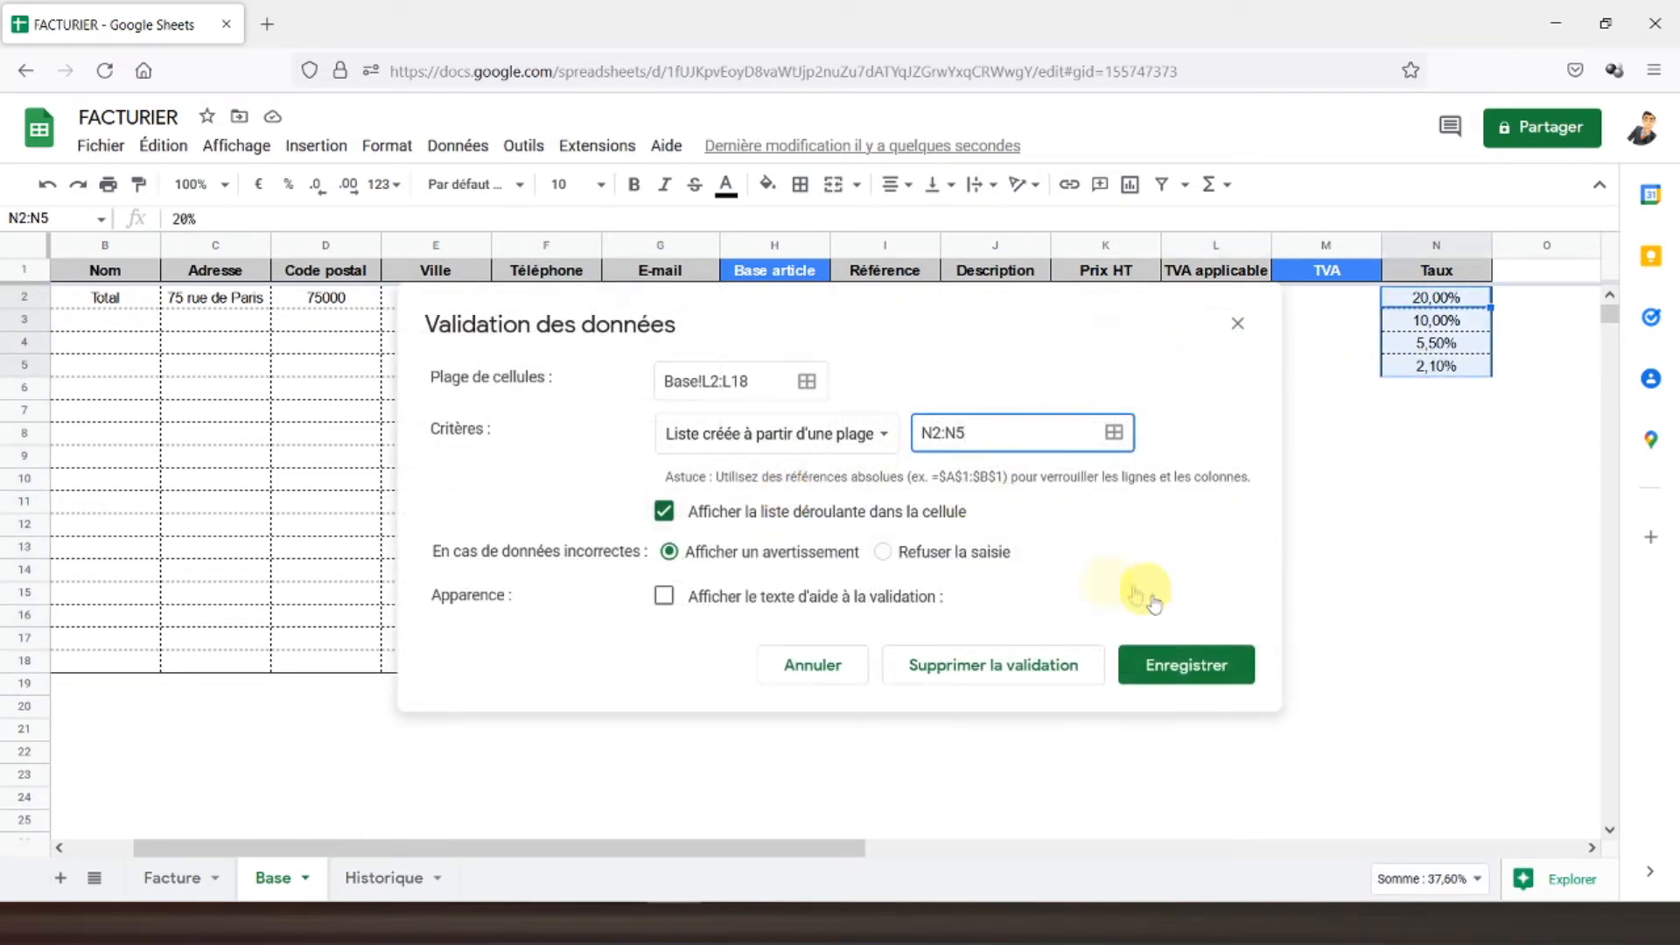
{"action": "left_click", "coordinate": [1175, 664]}
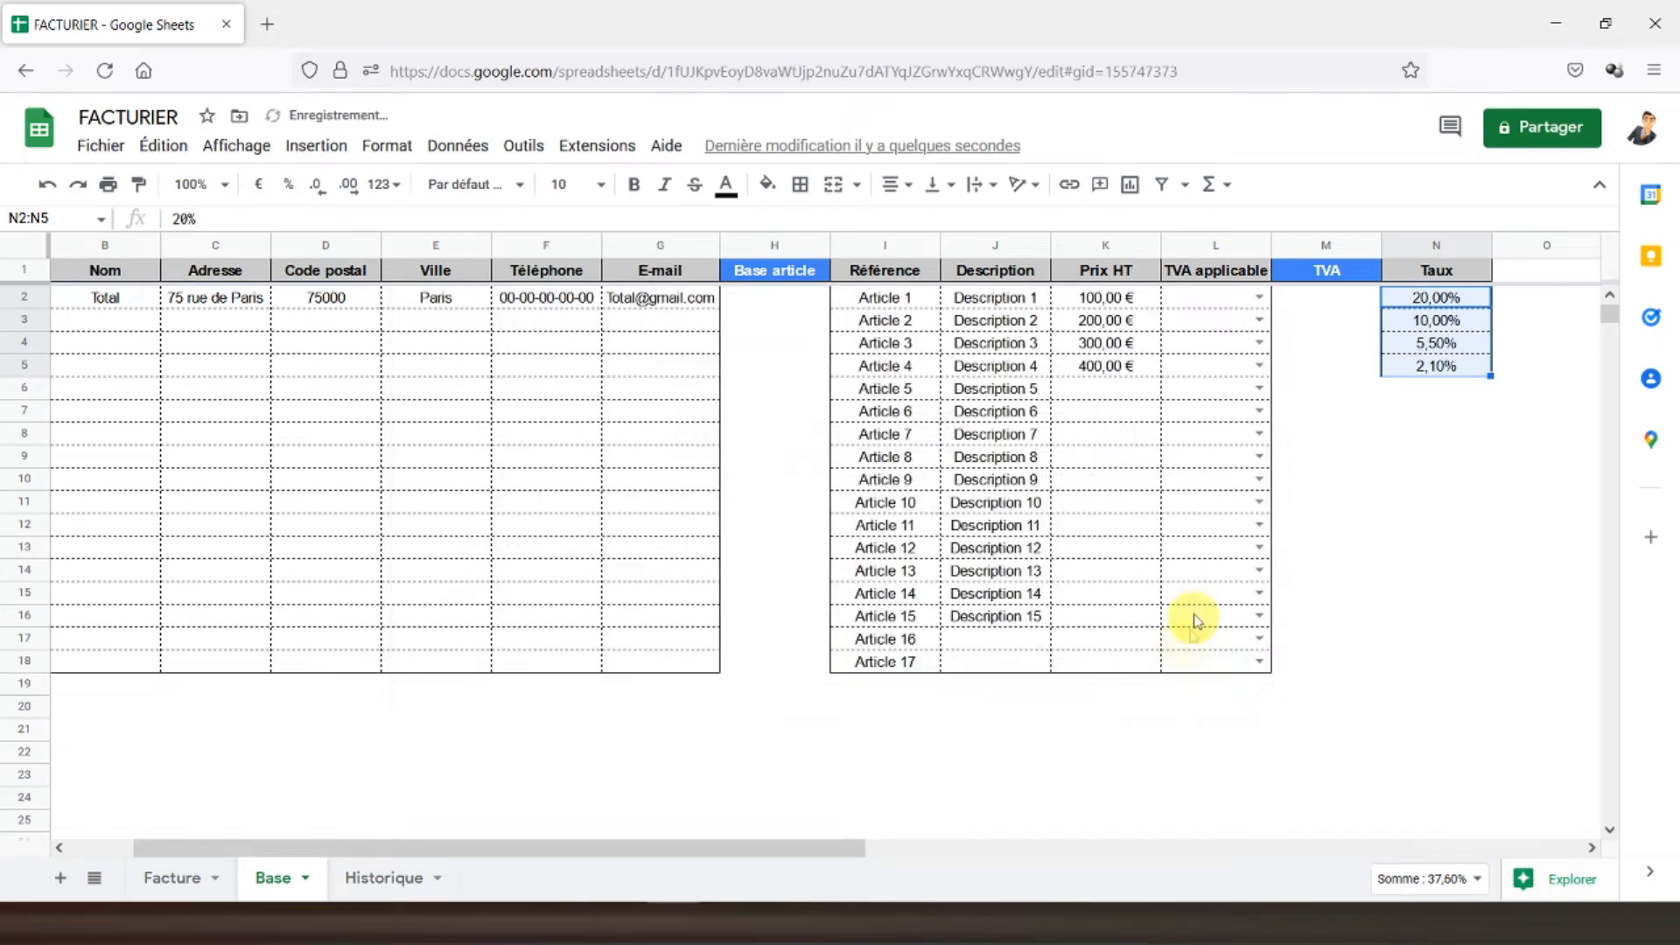
- Set Articles 1–4 VAT rates to 20%, 10%, 5,5% and 2,1%, then return to Facture
{"action": "left_click", "coordinate": [1257, 299]}
{"action": "left_click", "coordinate": [1202, 329]}
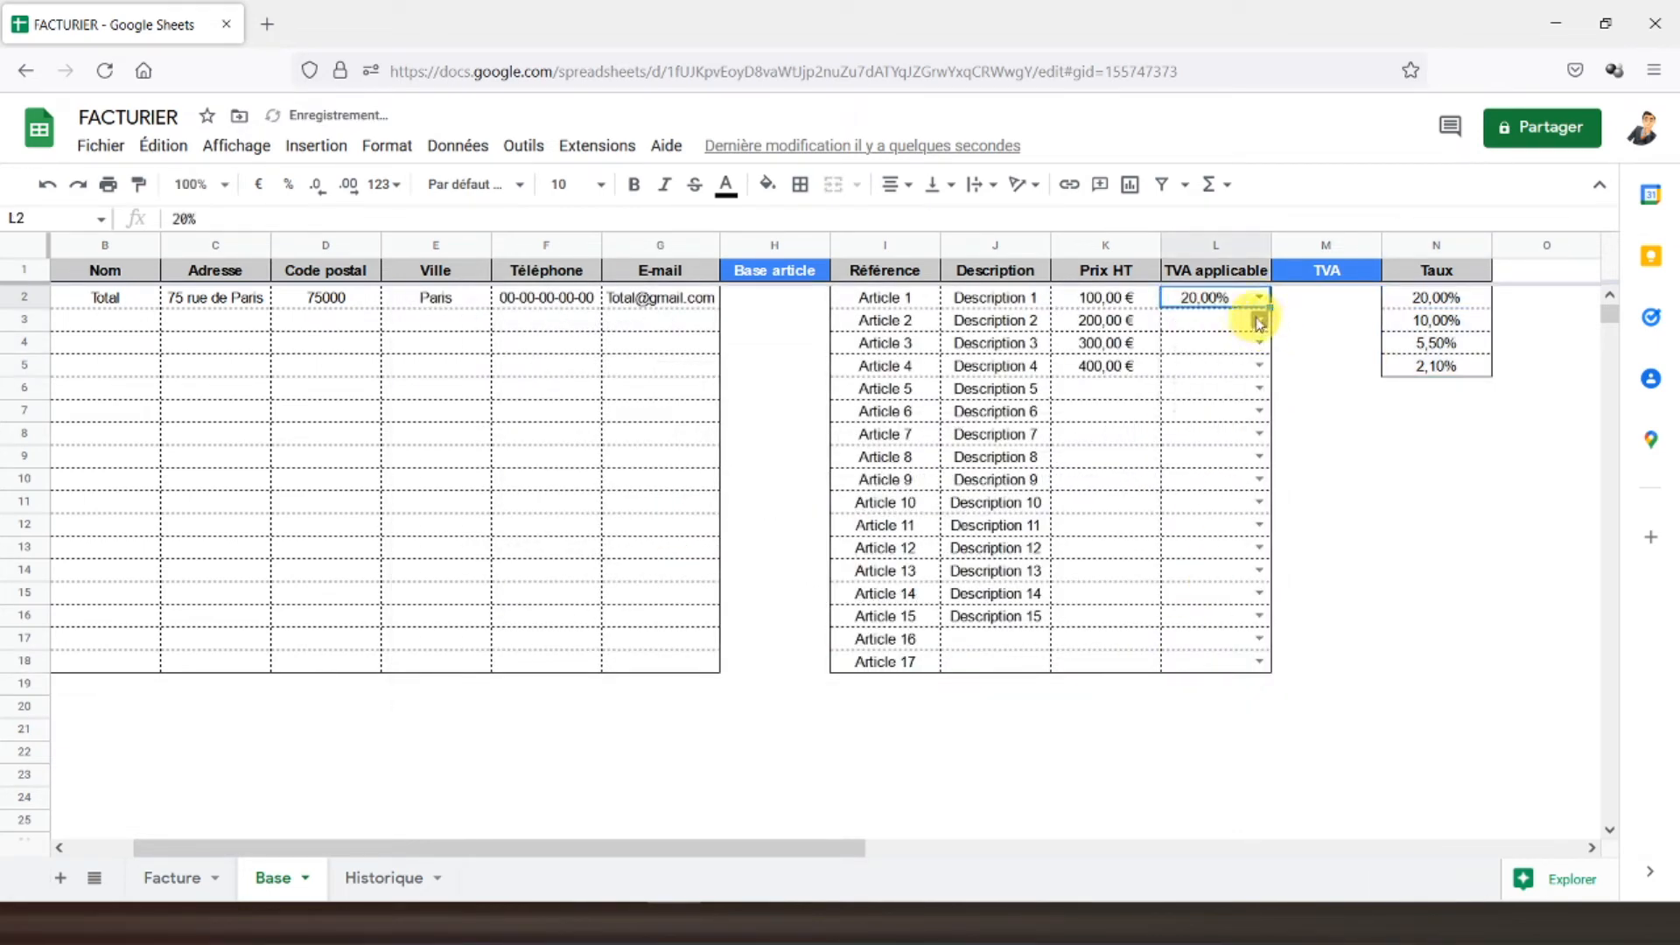
{"action": "left_click", "coordinate": [1258, 322]}
{"action": "left_click", "coordinate": [1212, 375]}
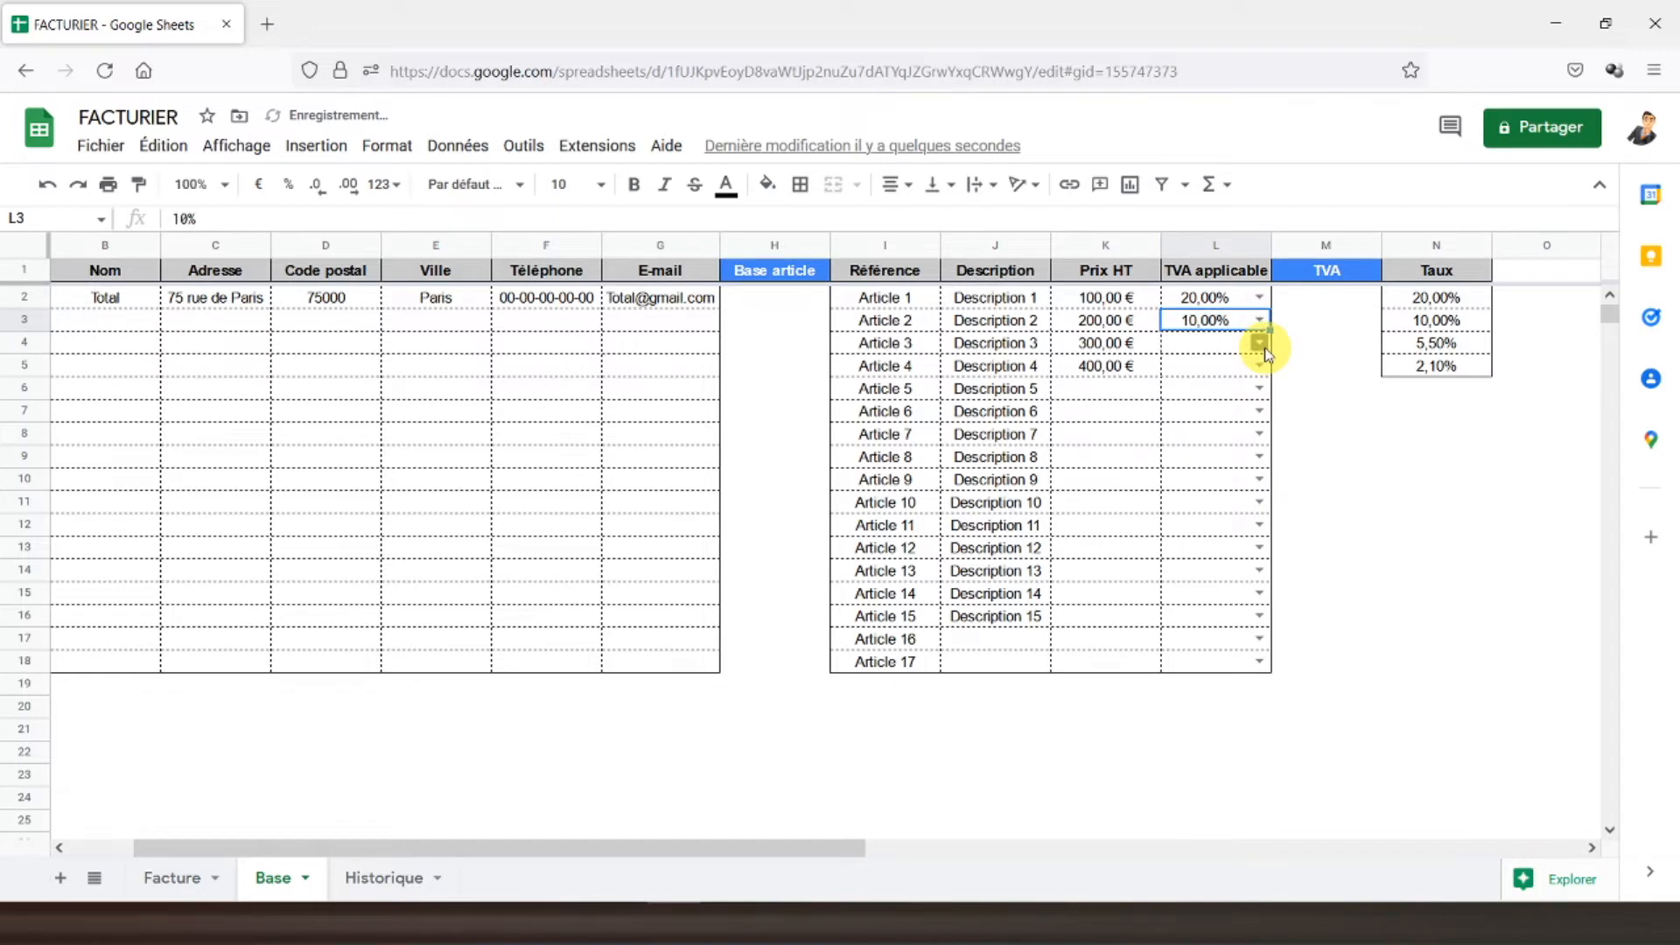
{"action": "left_click", "coordinate": [1258, 344]}
{"action": "left_click", "coordinate": [1201, 429]}
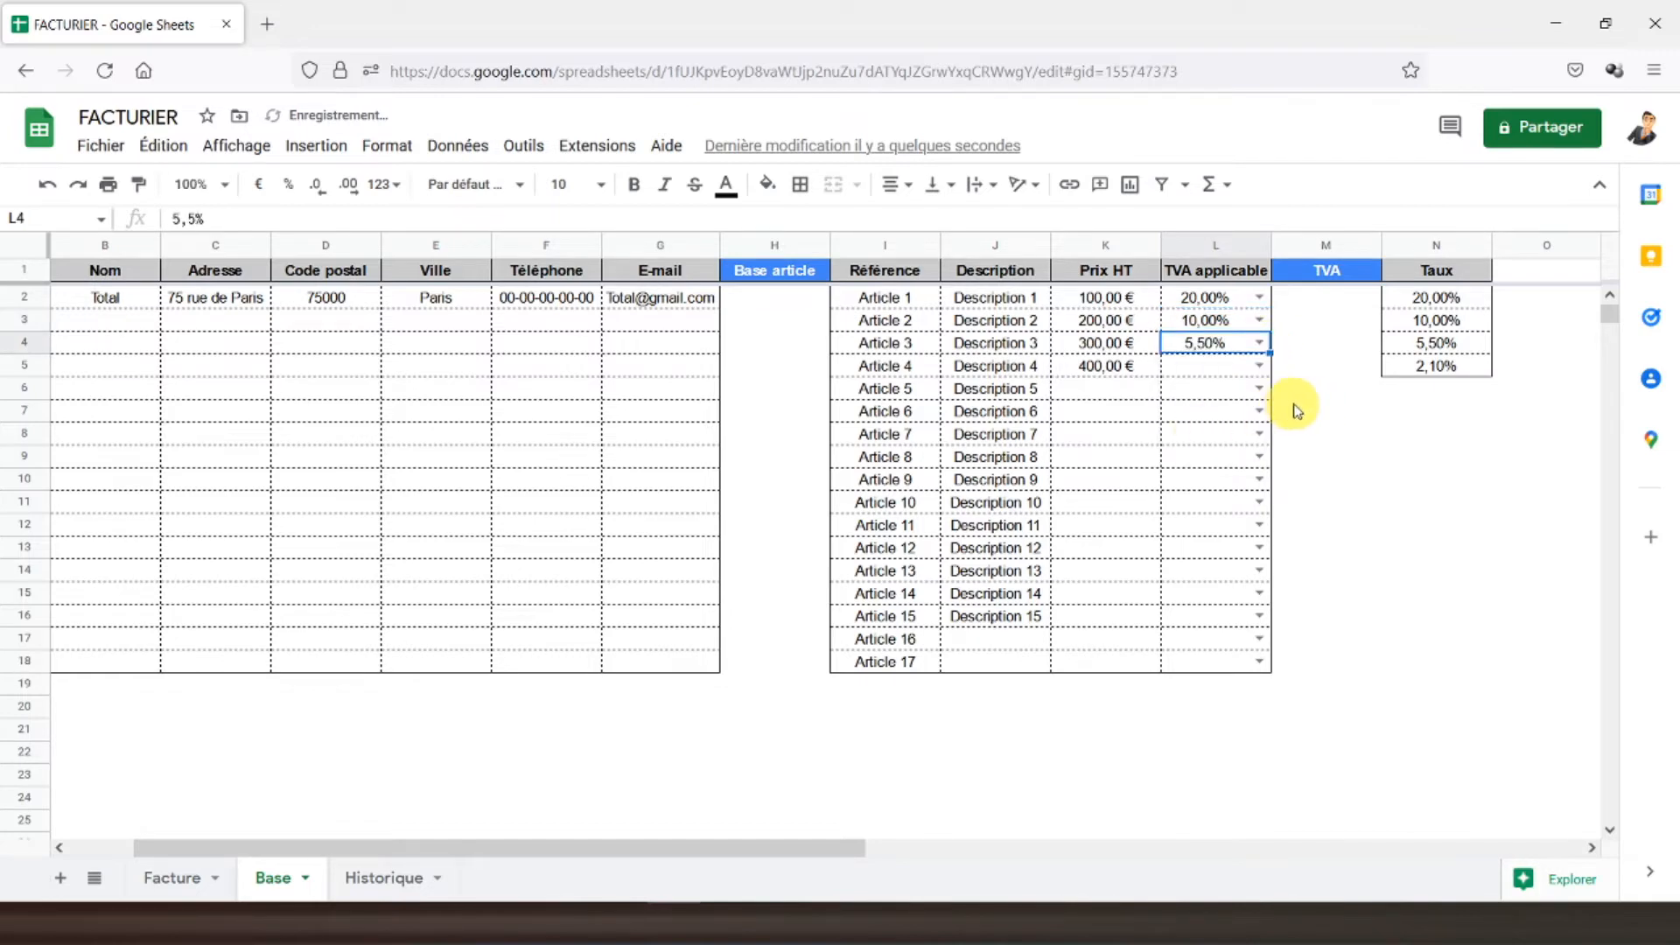
{"action": "left_click", "coordinate": [1261, 366]}
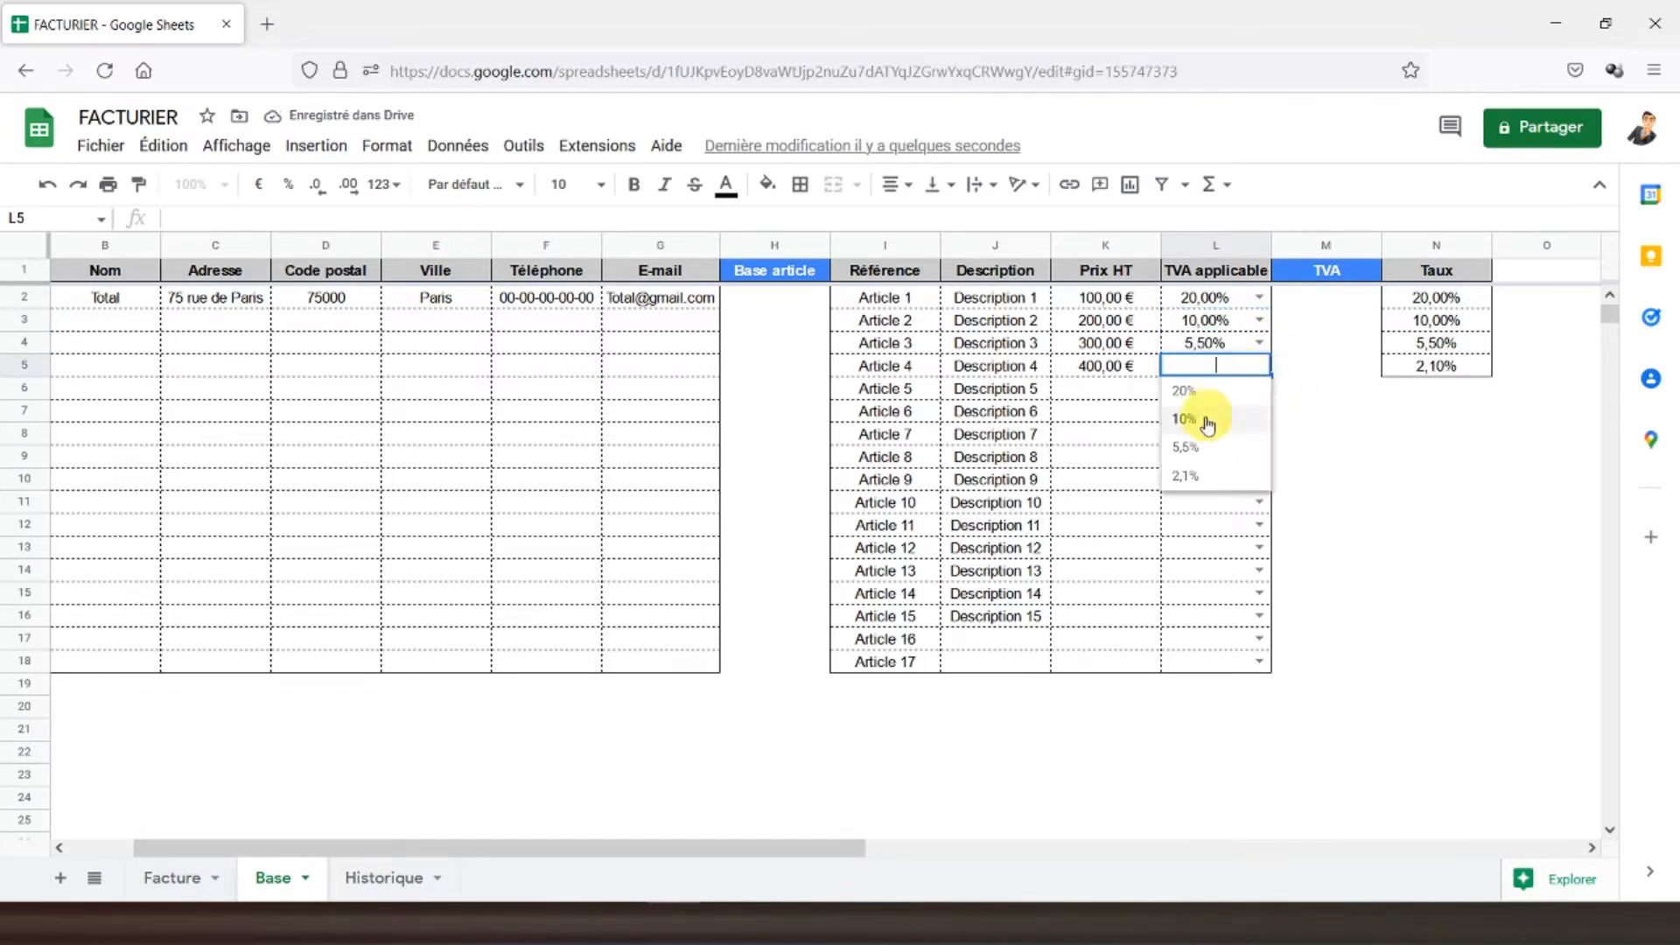
{"action": "left_click", "coordinate": [1192, 475]}
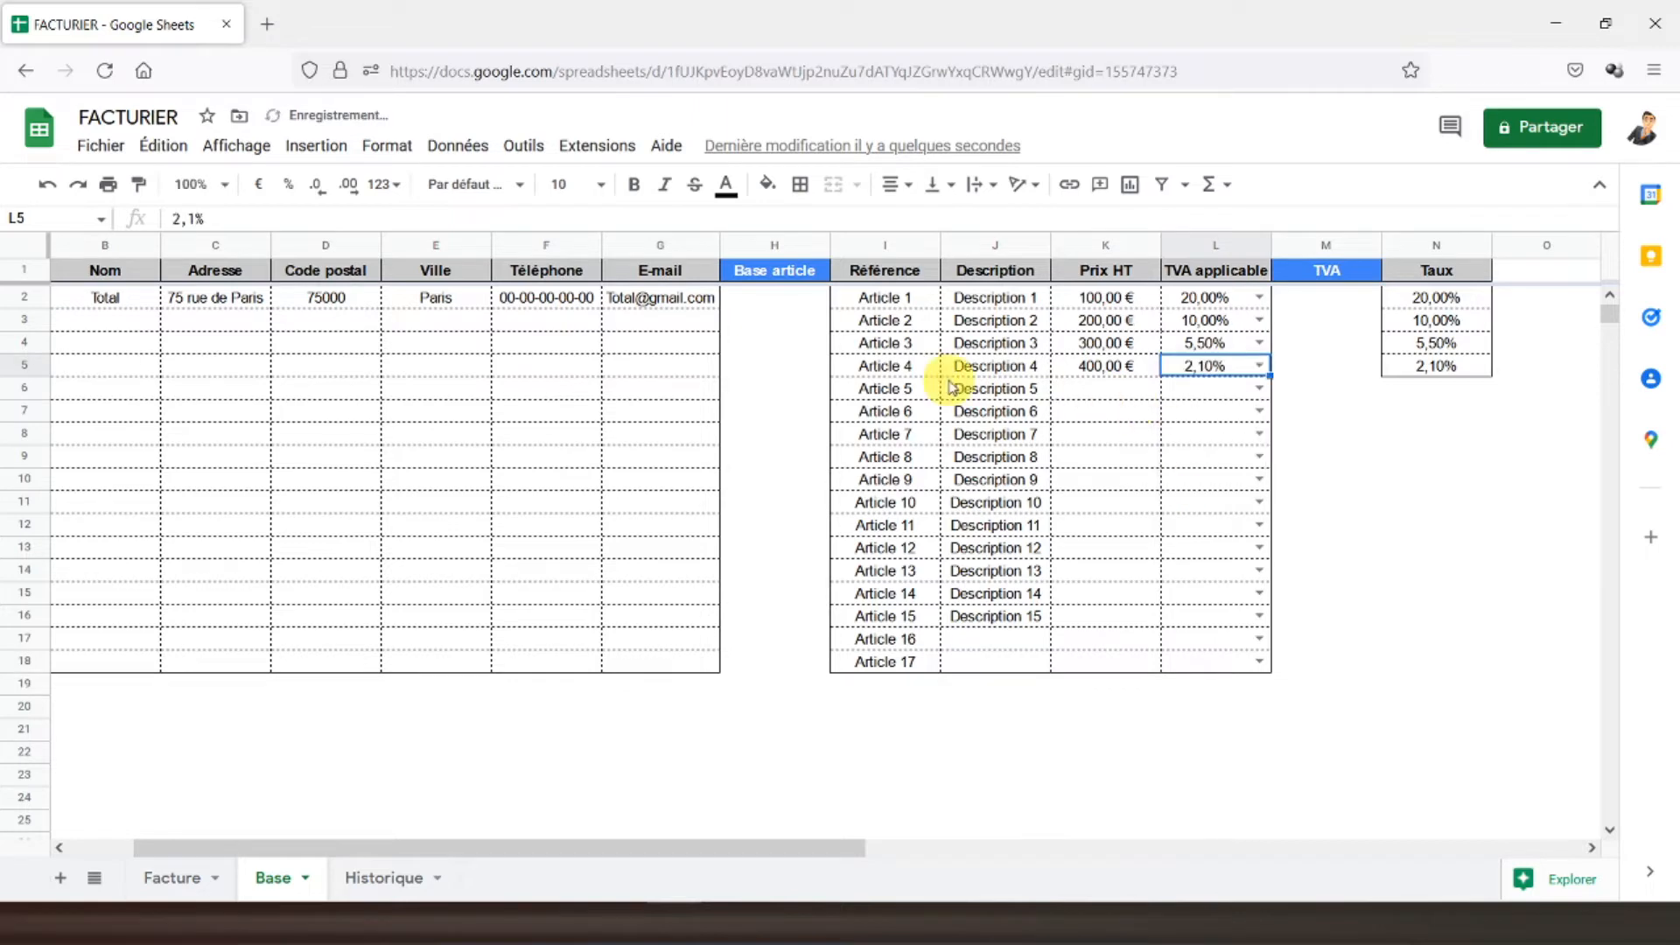
{"action": "left_click", "coordinate": [951, 387]}
{"action": "left_click", "coordinate": [172, 878]}
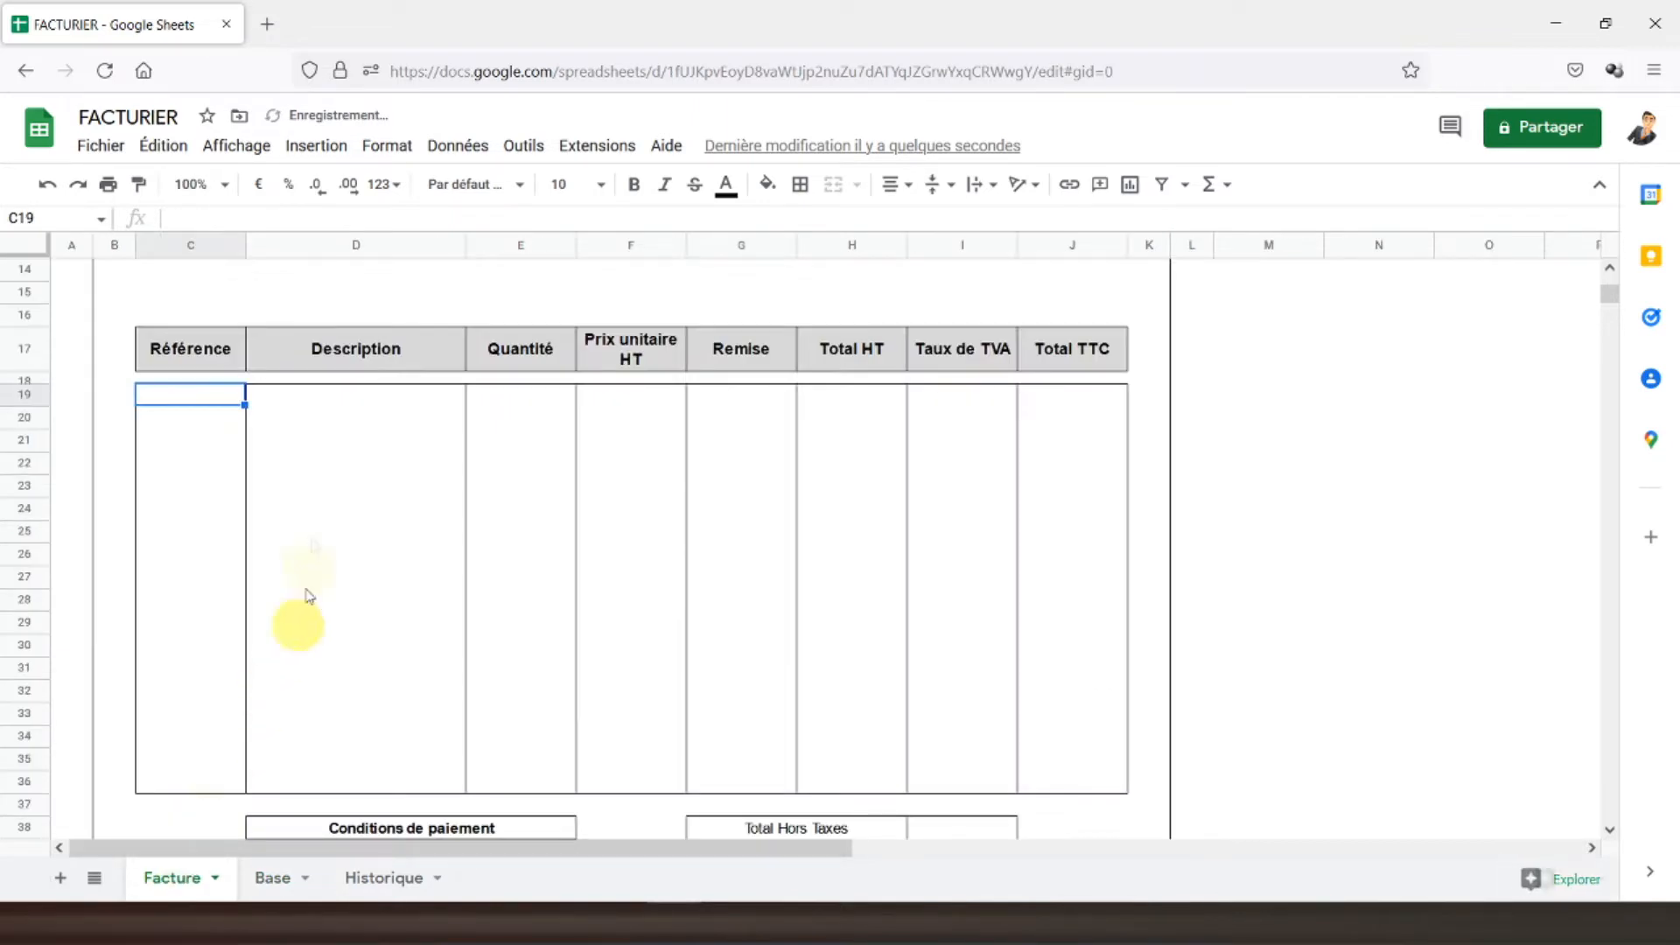
- Add data validation making invoice cells C19:C36 a dropdown list from Base!I2:I18
{"action": "left_click_drag", "start_coordinate": [217, 401], "coordinate": [216, 782]}
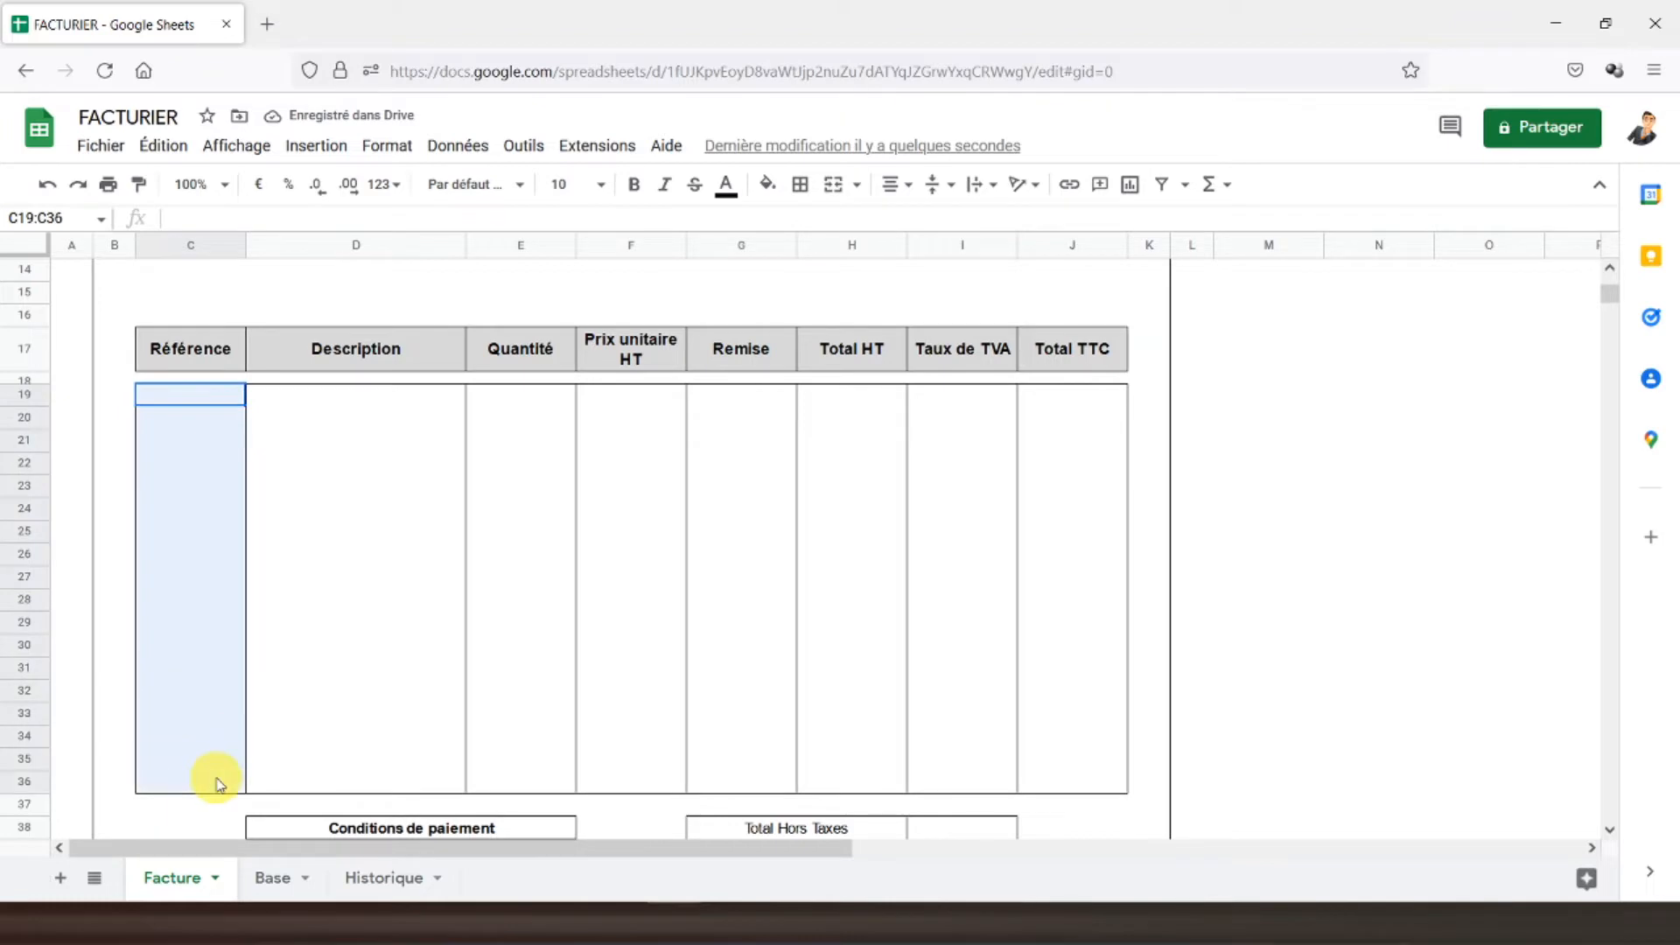
{"action": "left_click", "coordinate": [484, 163]}
{"action": "left_click", "coordinate": [547, 553]}
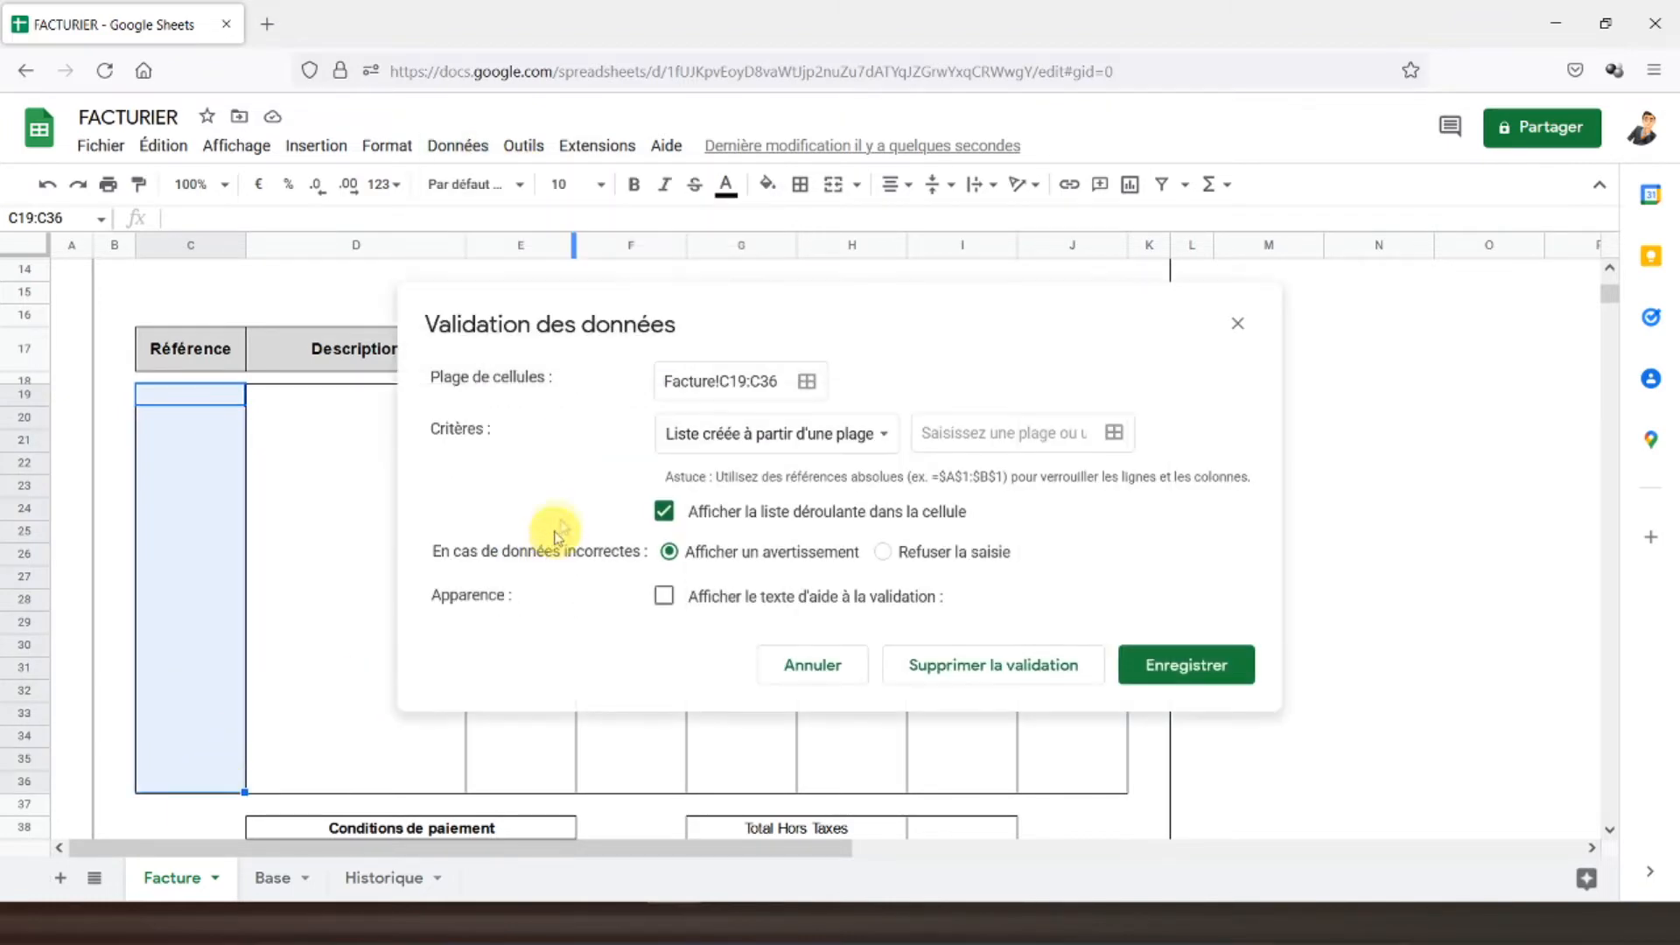
{"action": "left_click", "coordinate": [1112, 432]}
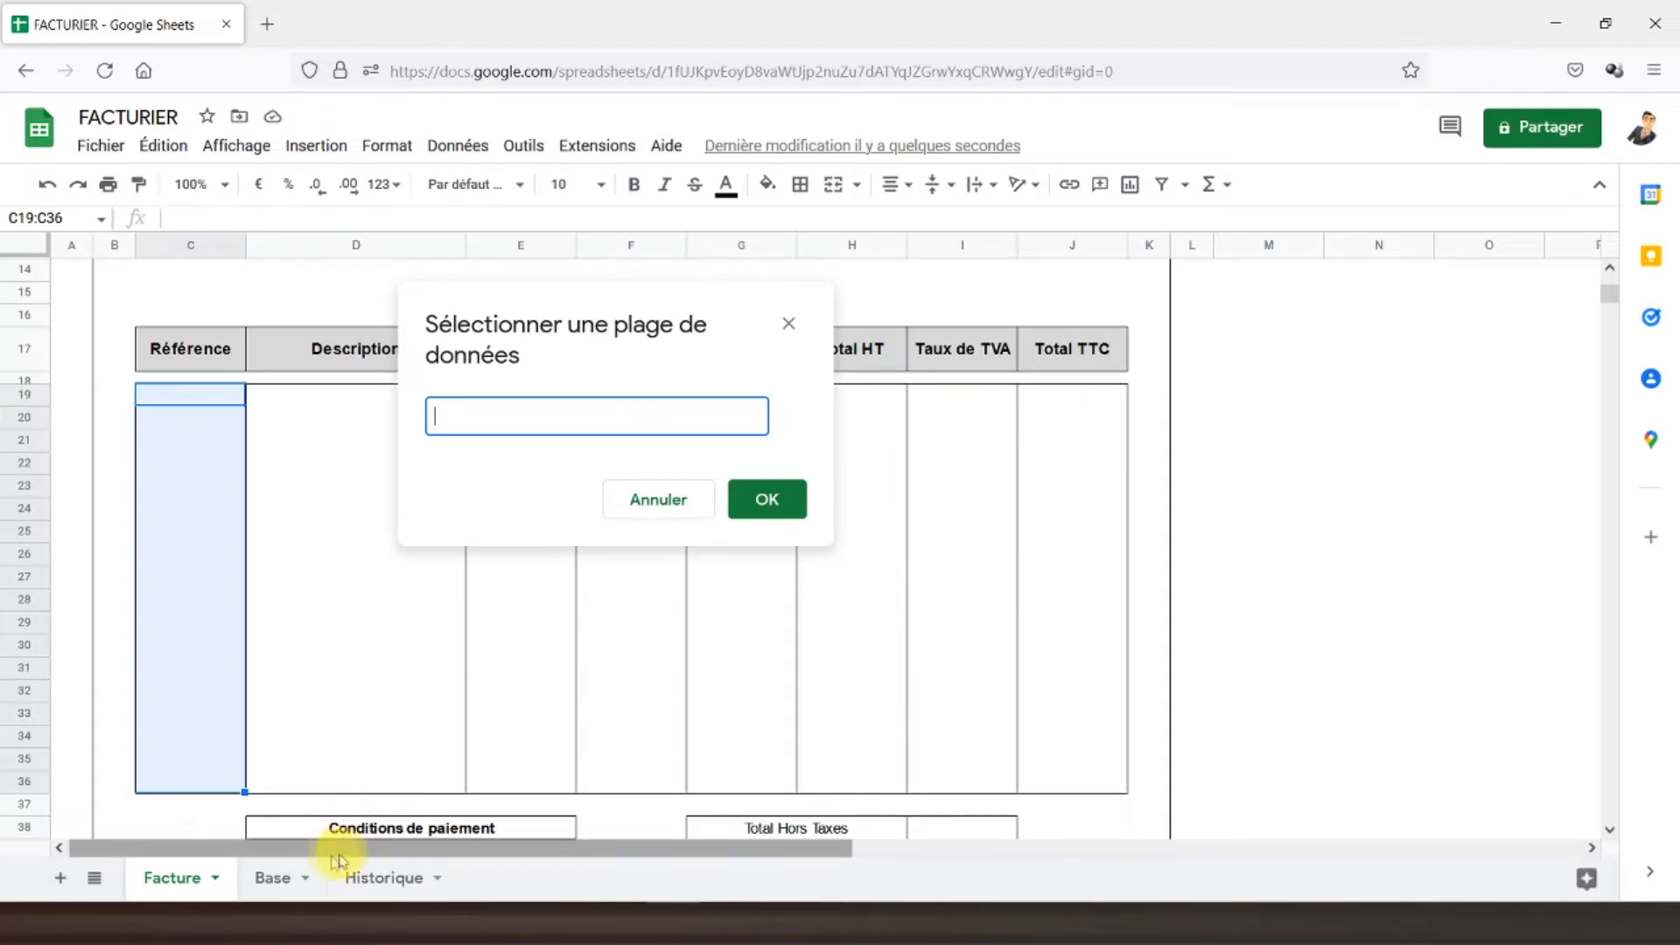
{"action": "left_click", "coordinate": [274, 880]}
{"action": "left_click_drag", "start_coordinate": [894, 302], "coordinate": [892, 665]}
{"action": "left_click", "coordinate": [767, 501]}
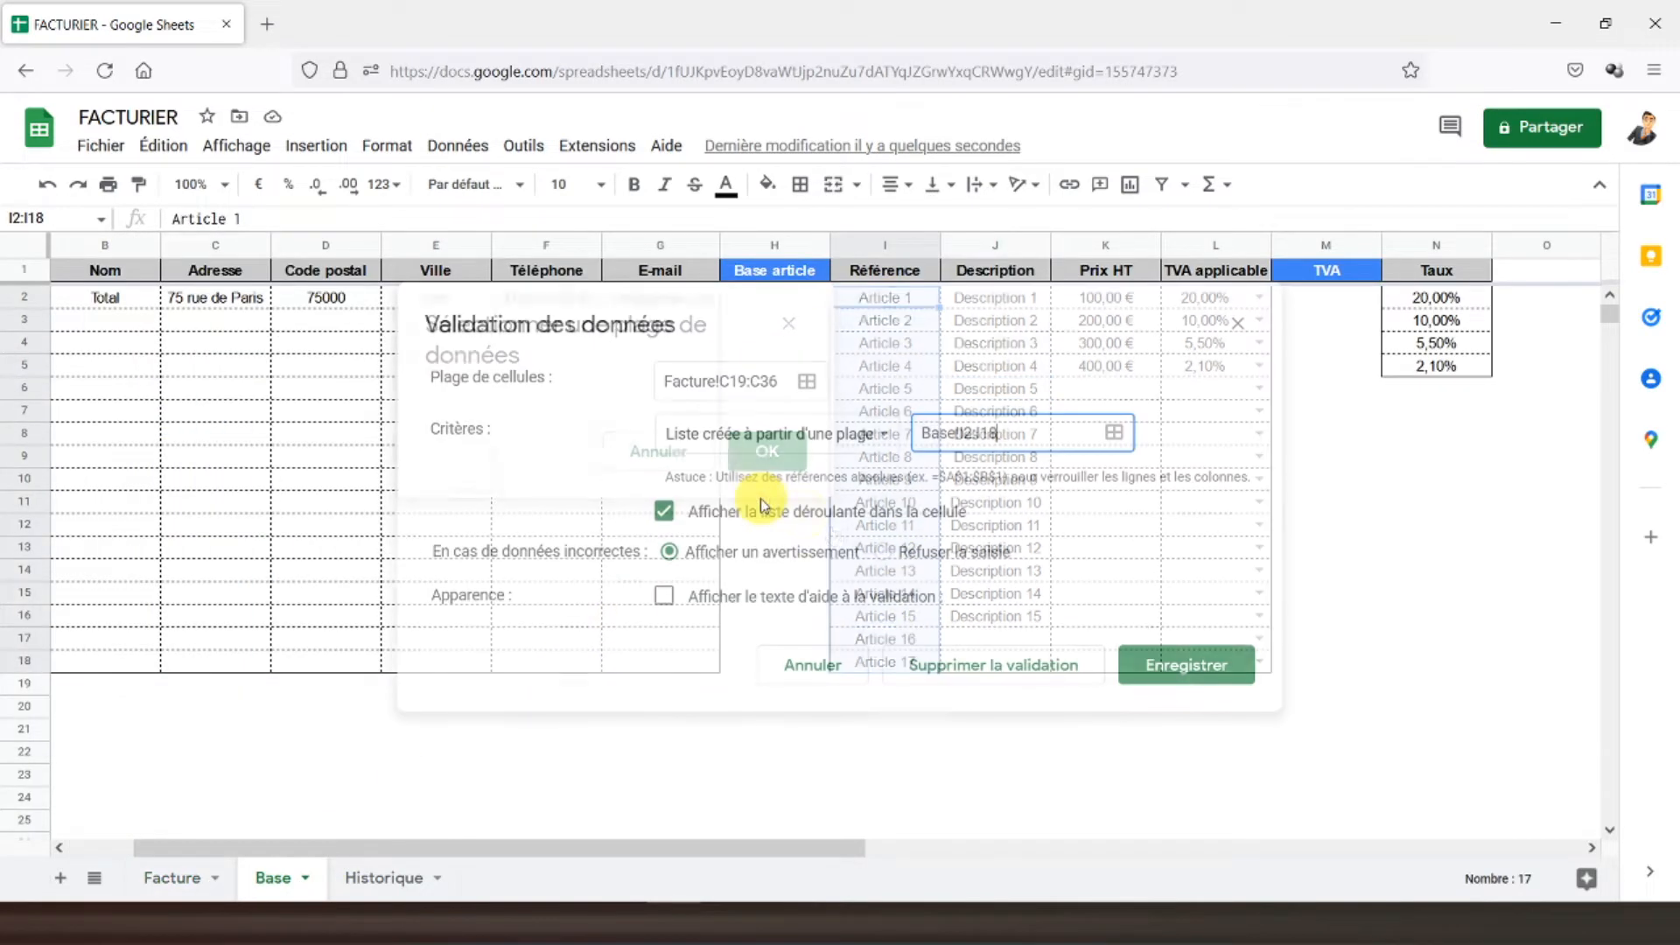
{"action": "left_click", "coordinate": [1173, 665]}
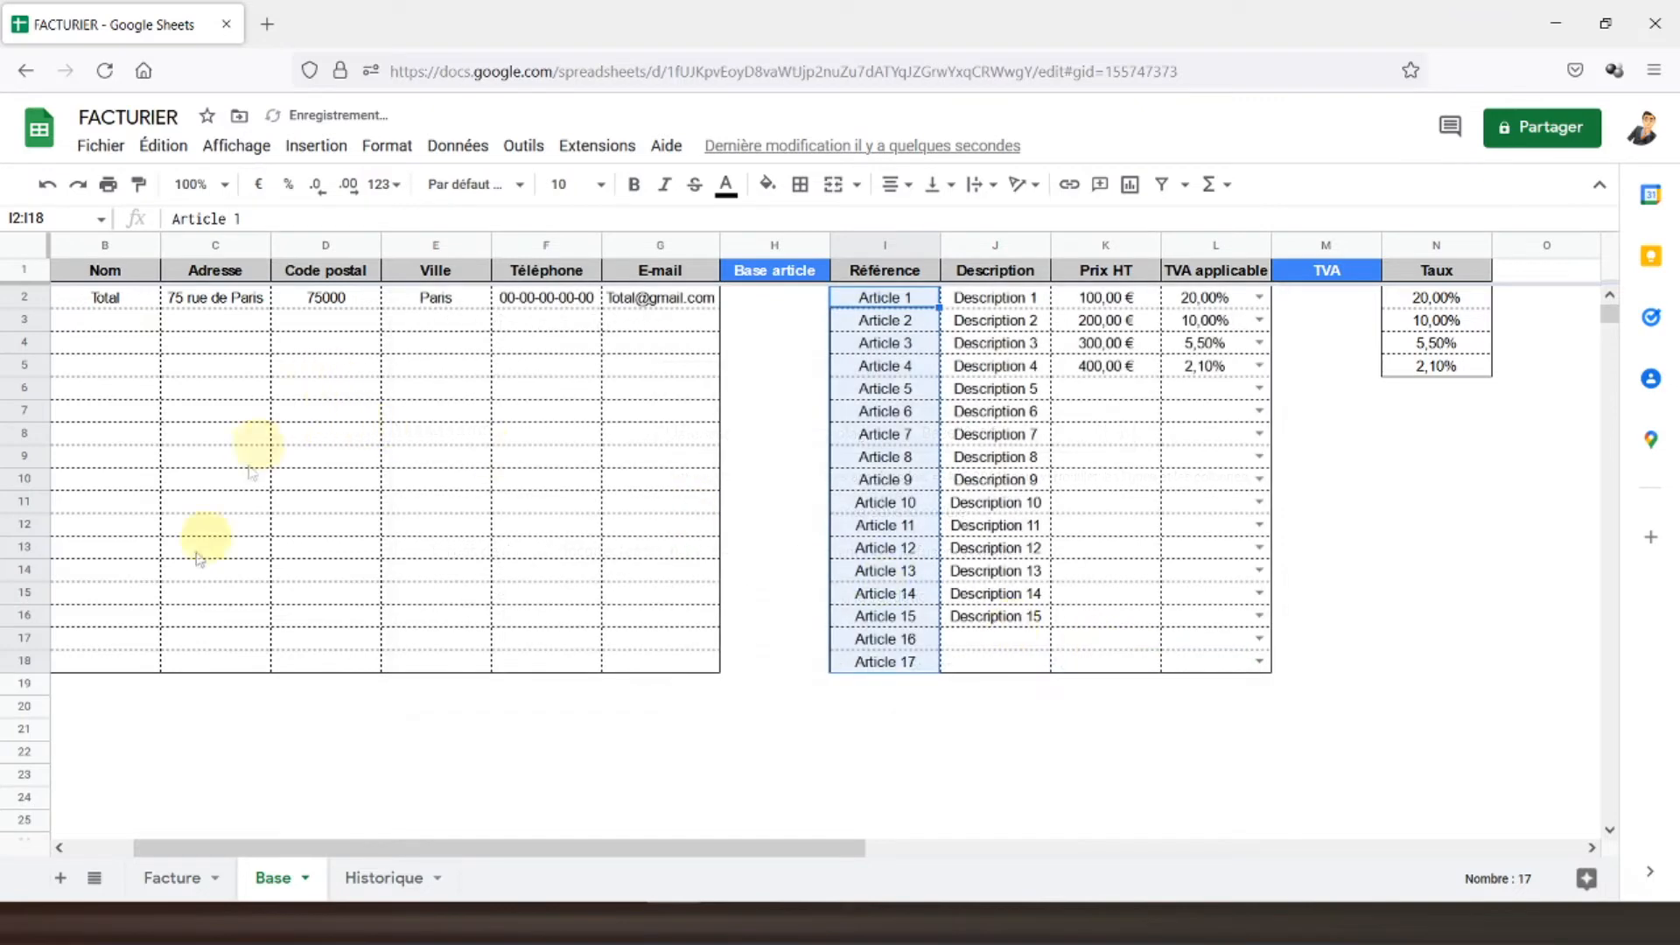
{"action": "left_click", "coordinate": [168, 878]}
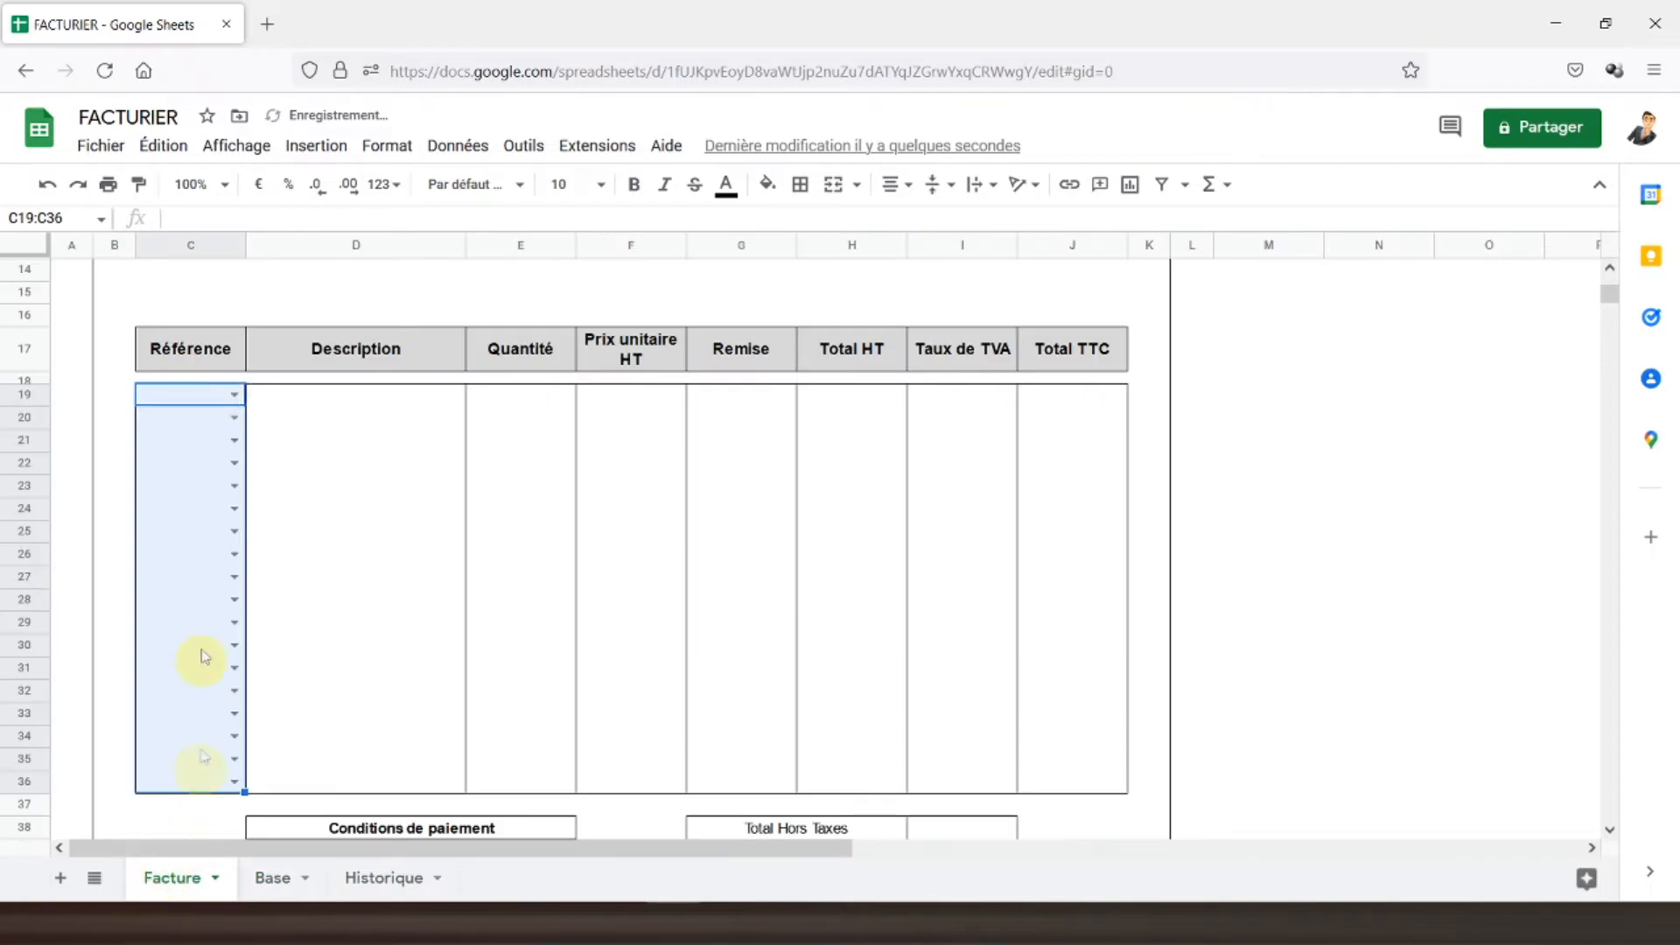
- Pick Article 1, Article 2, Article 3 and Article 4 in C19:C22
{"action": "left_click", "coordinate": [241, 402]}
{"action": "left_click", "coordinate": [215, 424]}
{"action": "left_click", "coordinate": [233, 419]}
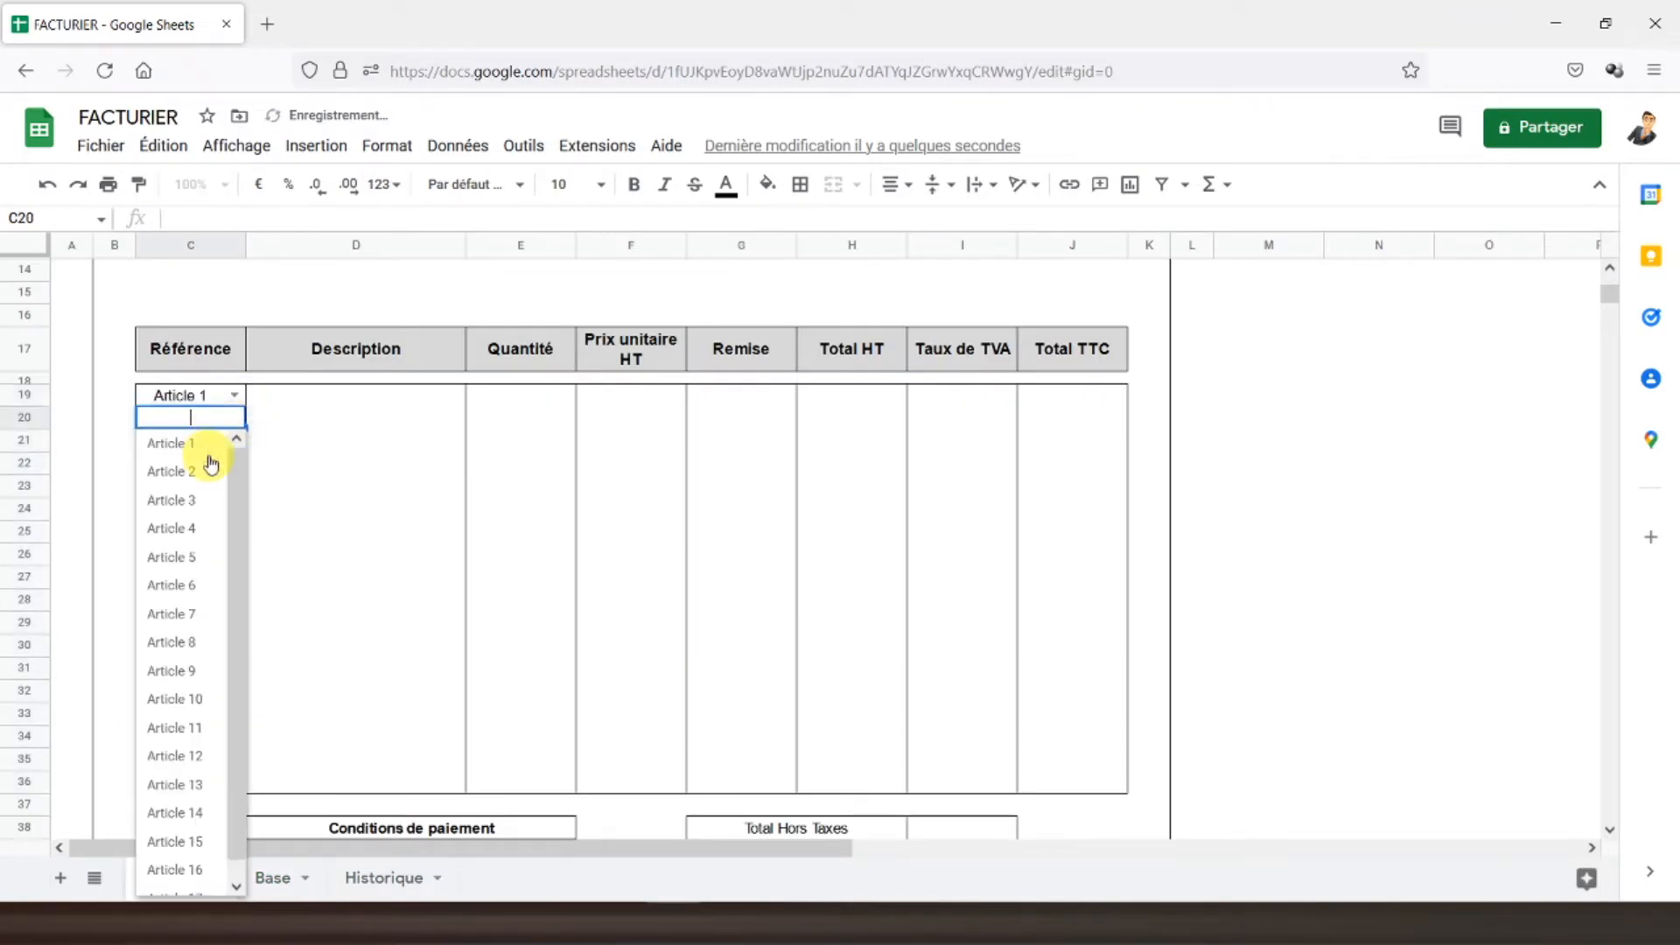
{"action": "left_click", "coordinate": [203, 471]}
{"action": "left_click", "coordinate": [233, 439]}
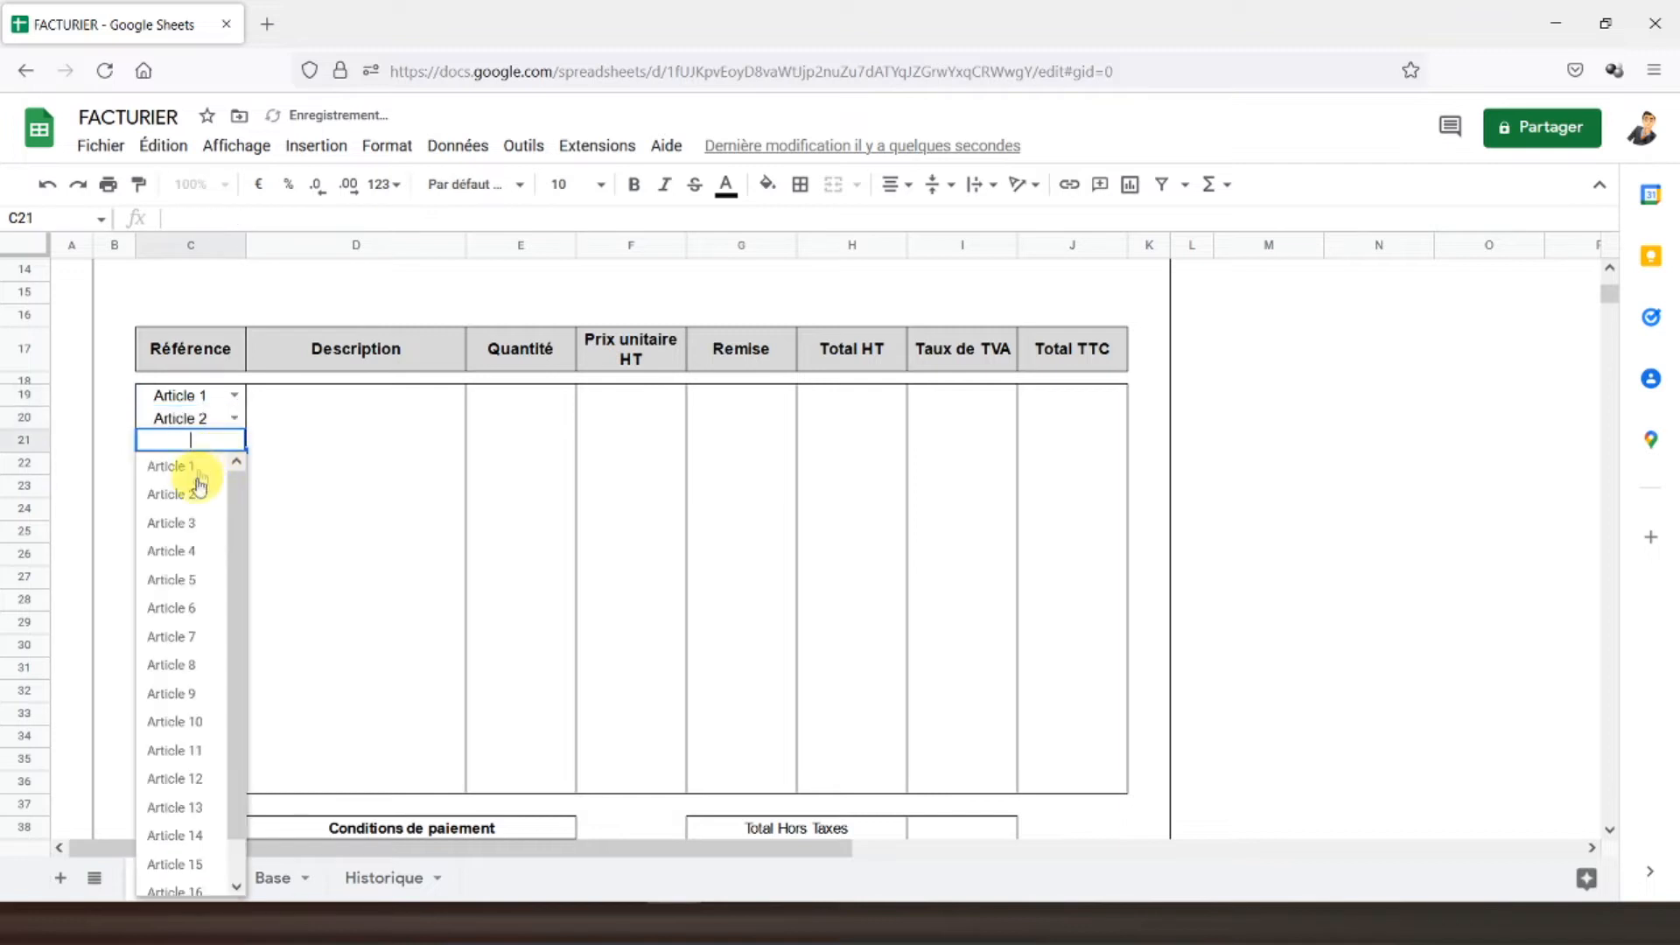
{"action": "left_click", "coordinate": [180, 525]}
{"action": "left_click", "coordinate": [233, 462]}
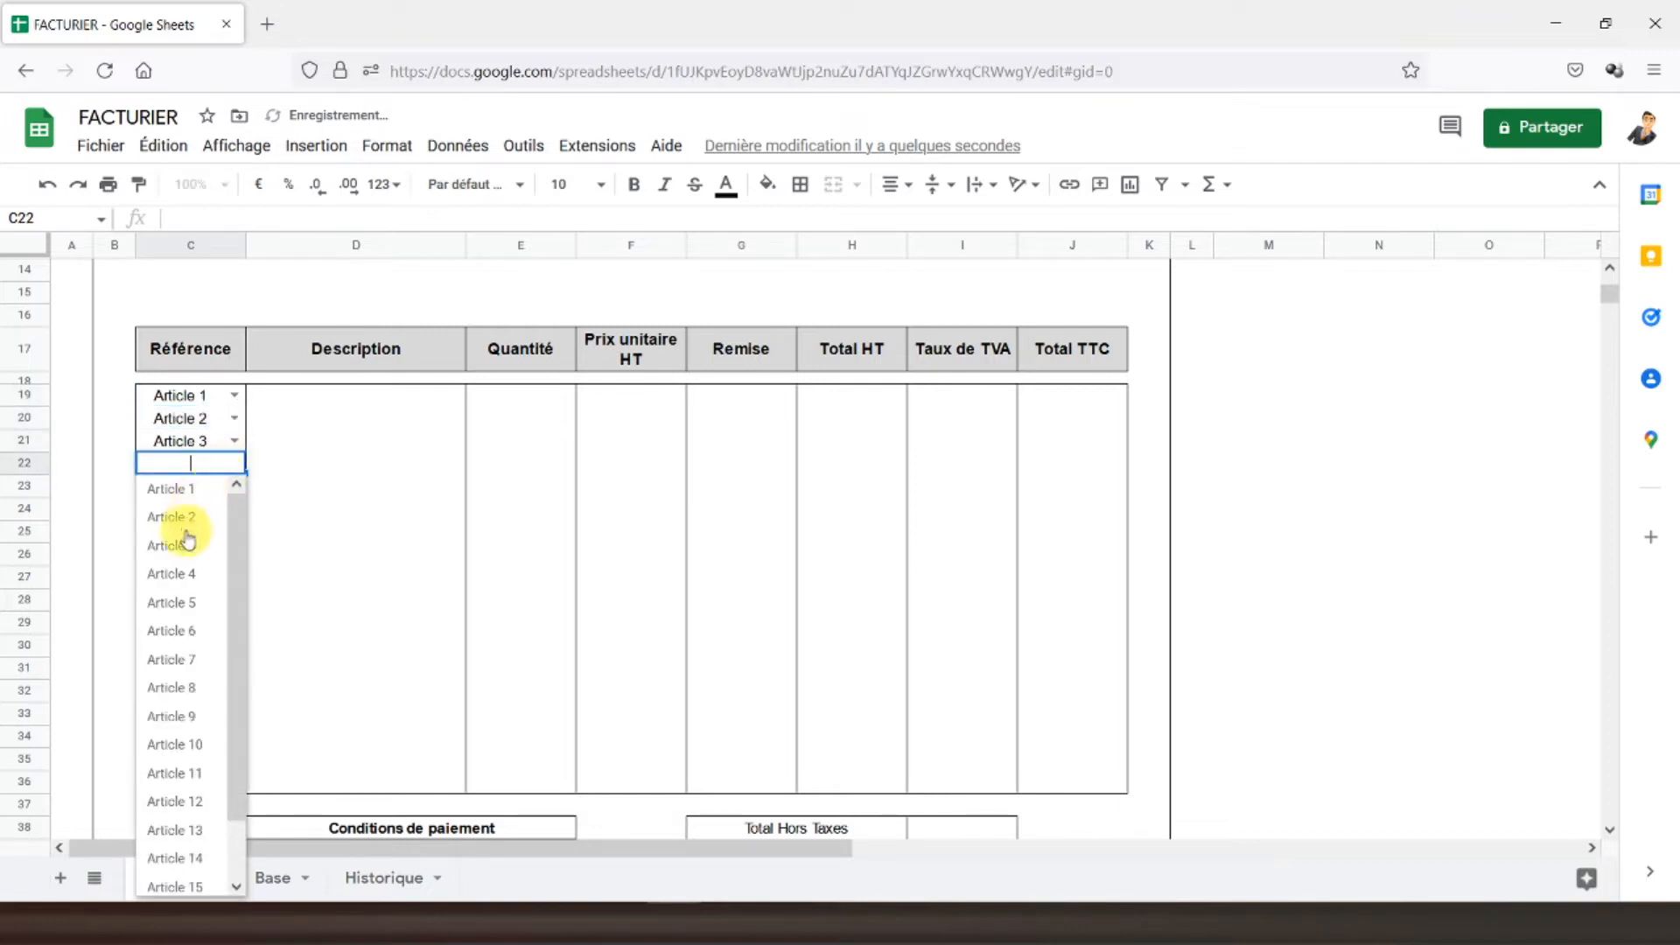
{"action": "left_click", "coordinate": [184, 575]}
{"action": "left_click", "coordinate": [342, 398]}
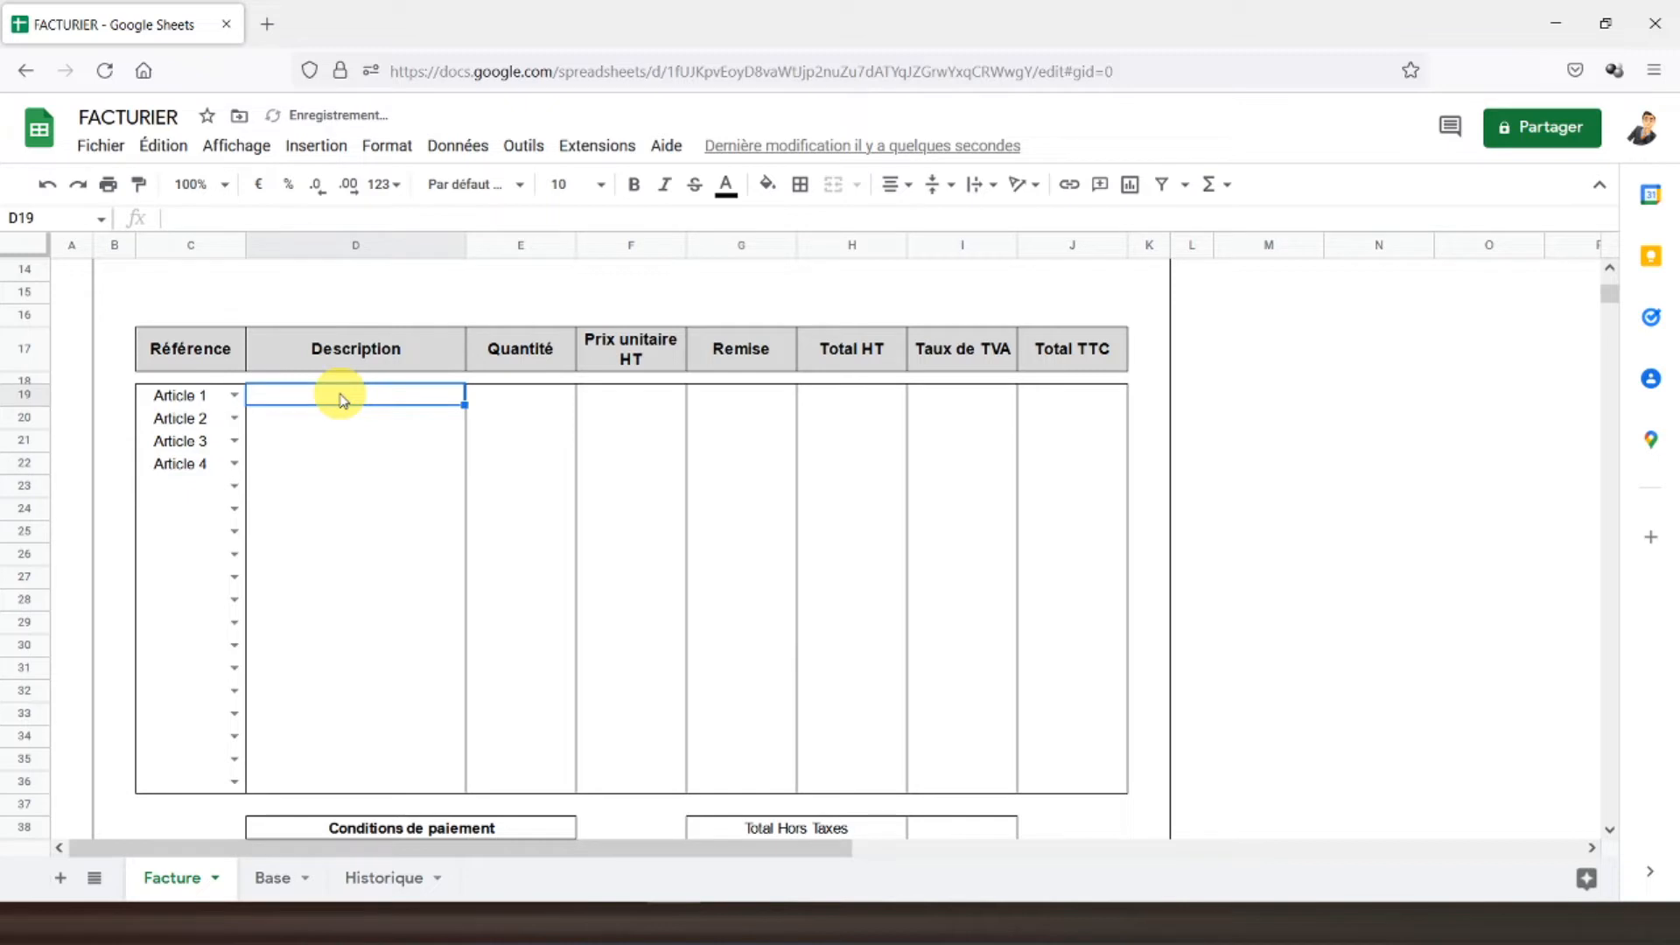
- Enter =SIERREUR(RECHERCHEV(C19;Base!I2:L18;2;FAUX);"") in D19 to show Article 1's description
{"action": "type", "text": "=sierreur("}
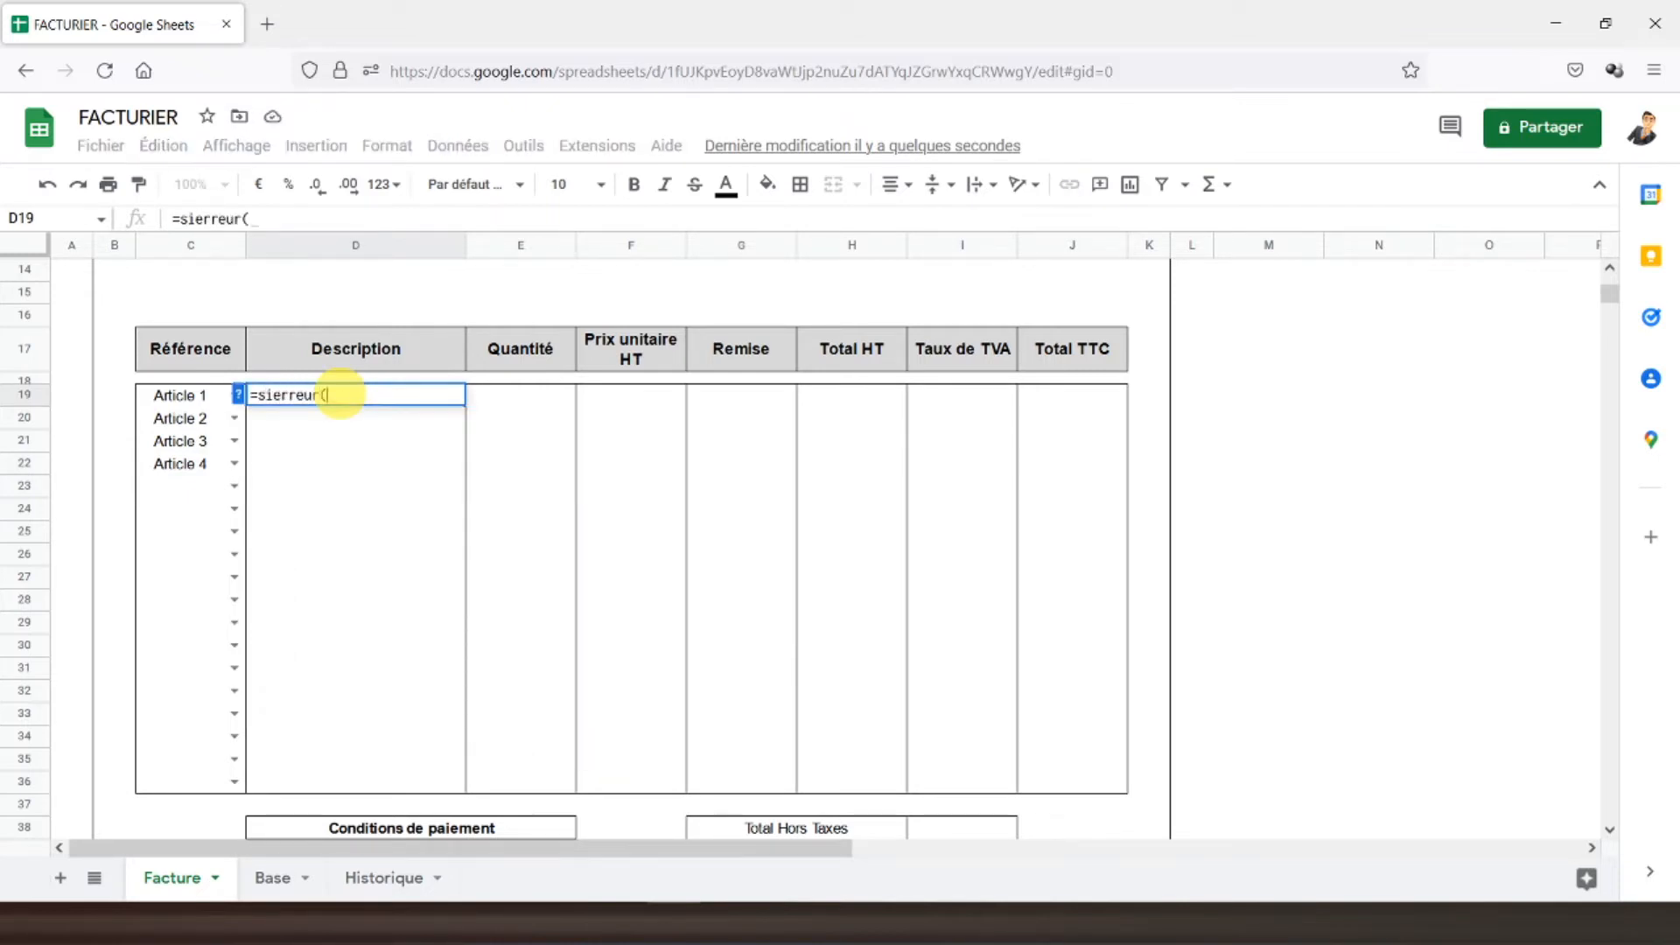
{"action": "type", "text": "recherche"}
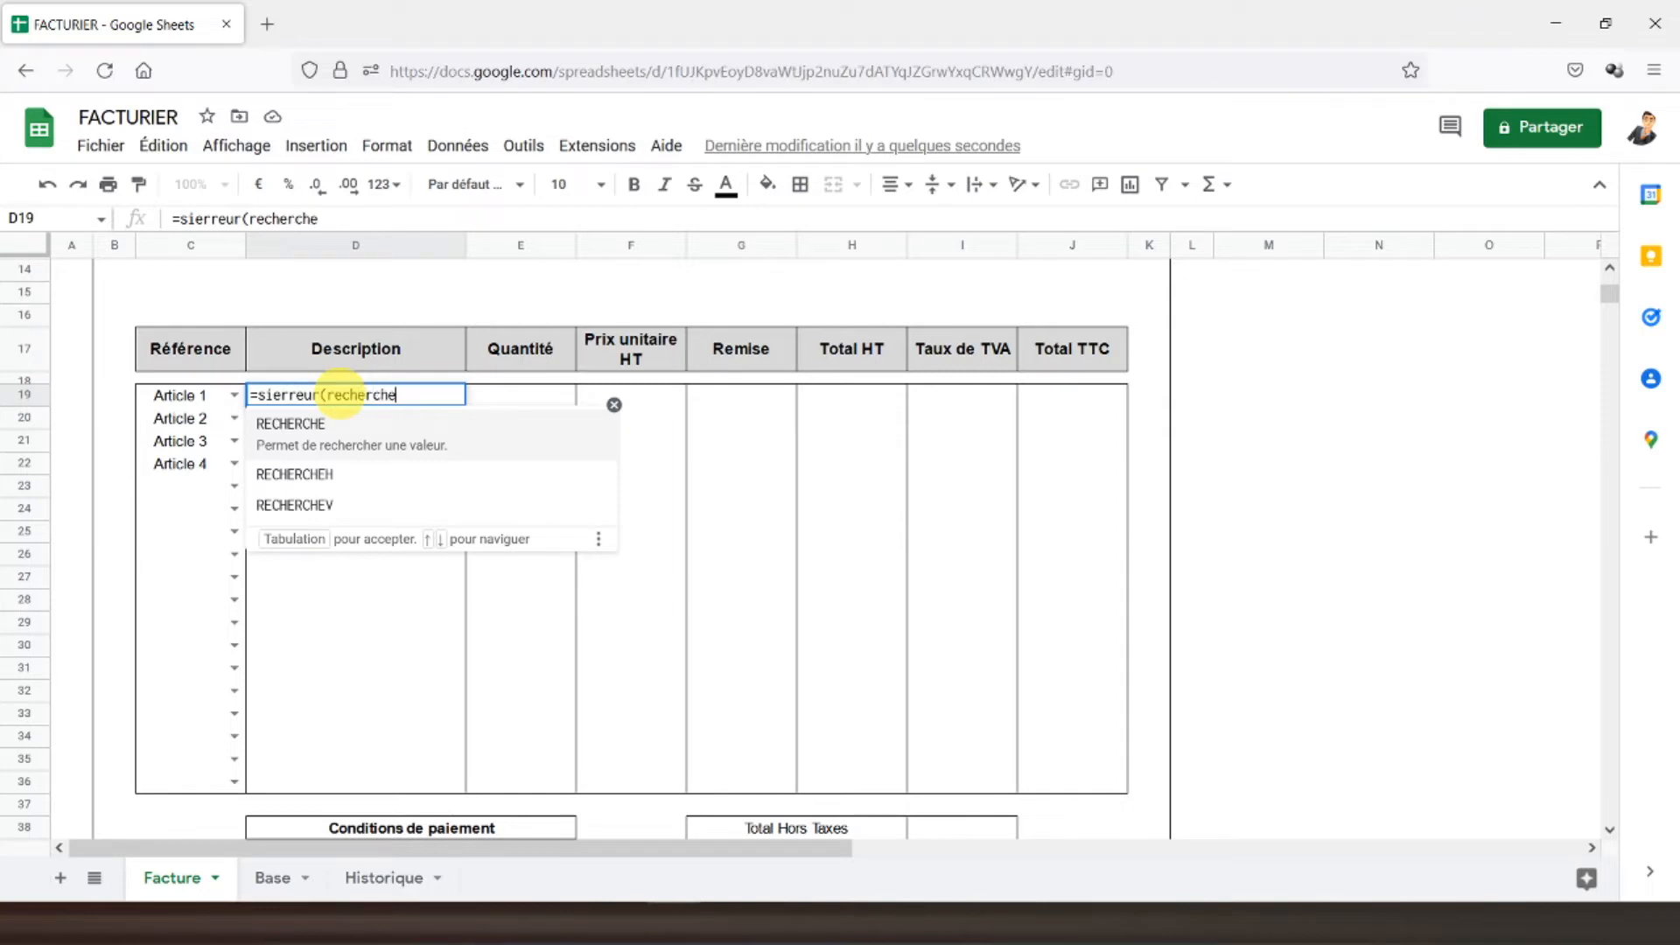
{"action": "type", "text": "v("}
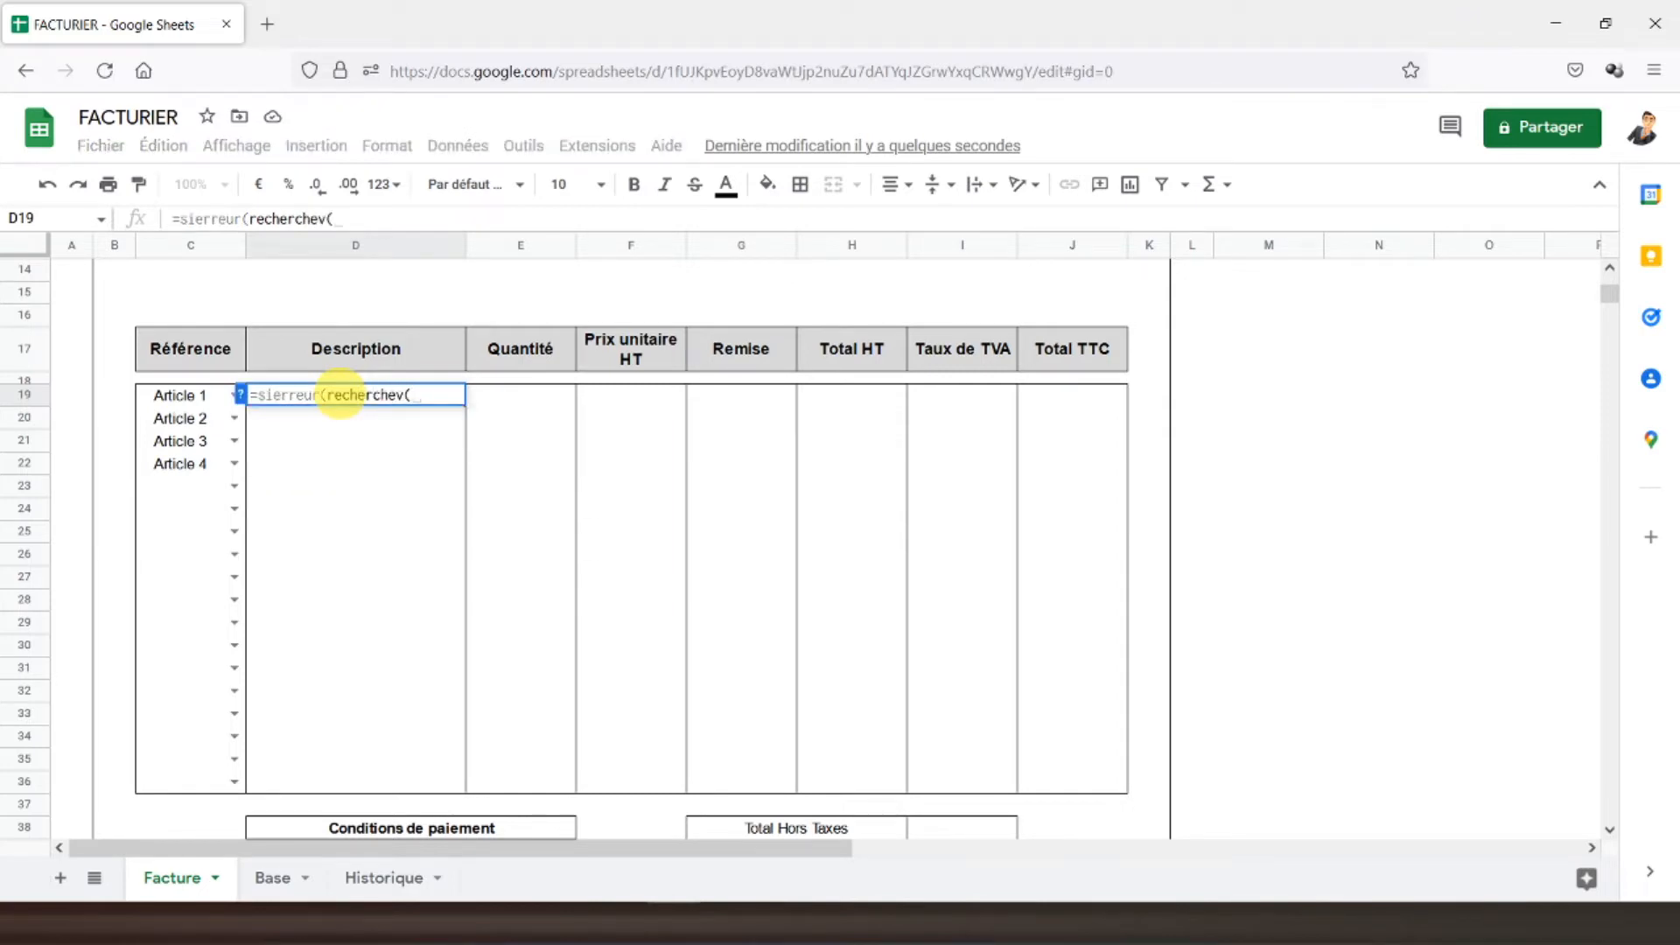
{"action": "left_click", "coordinate": [195, 401]}
{"action": "type", "text": ";"}
{"action": "left_click", "coordinate": [271, 876]}
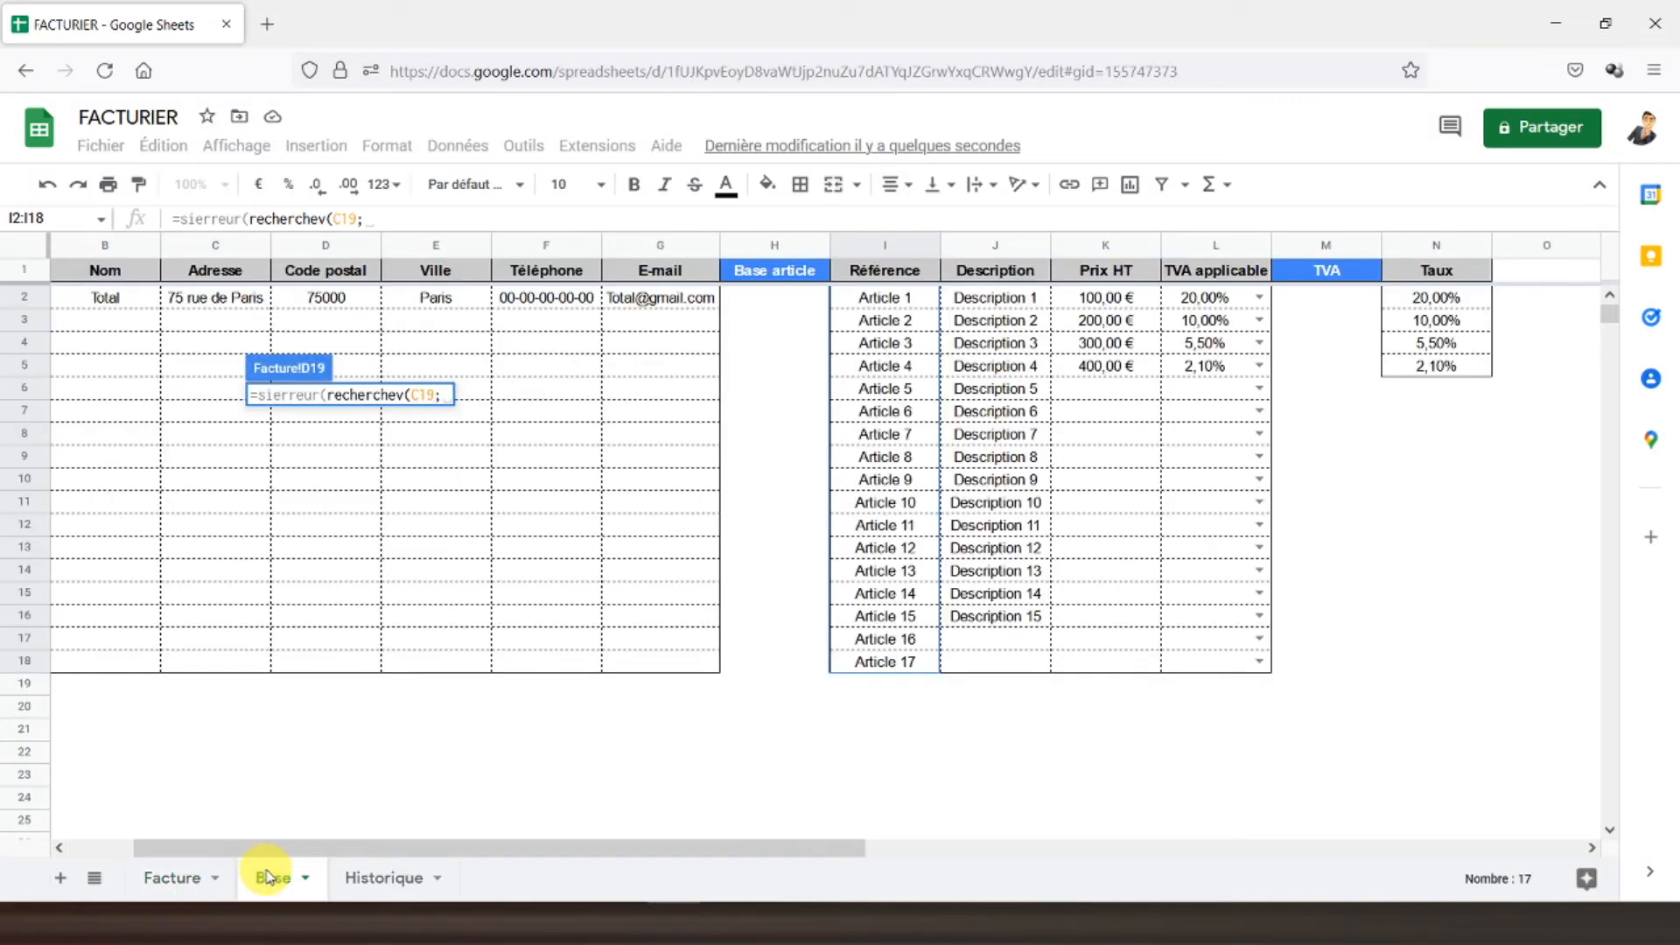
{"action": "left_click_drag", "start_coordinate": [870, 300], "coordinate": [1199, 665]}
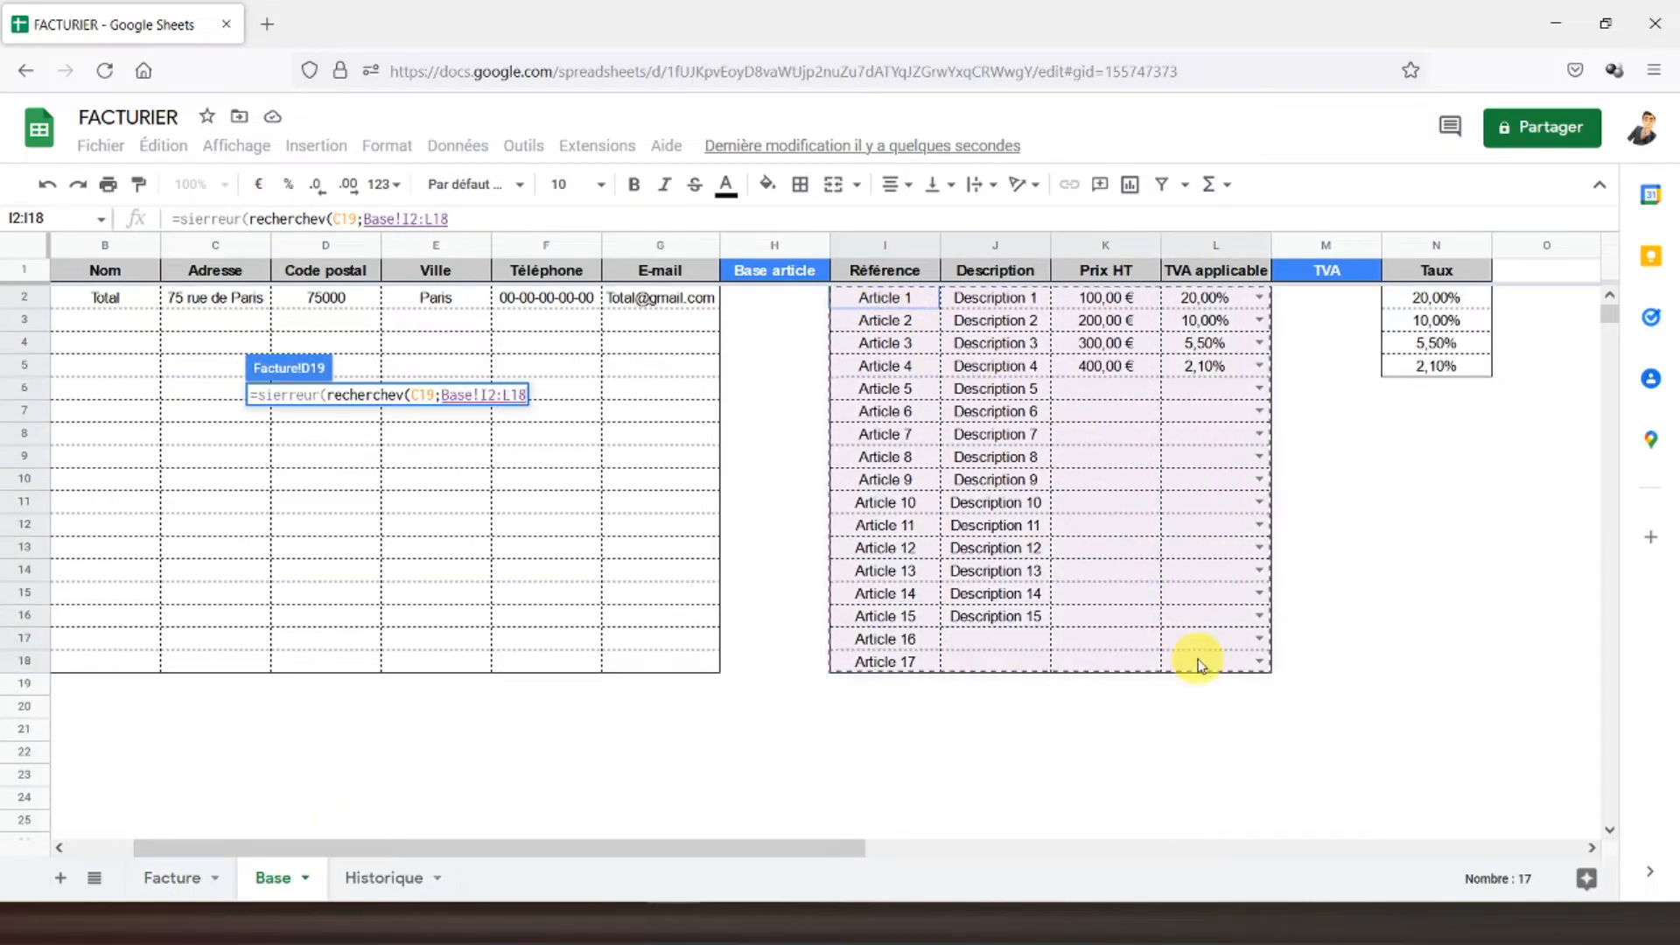
{"action": "type", "text": ";"}
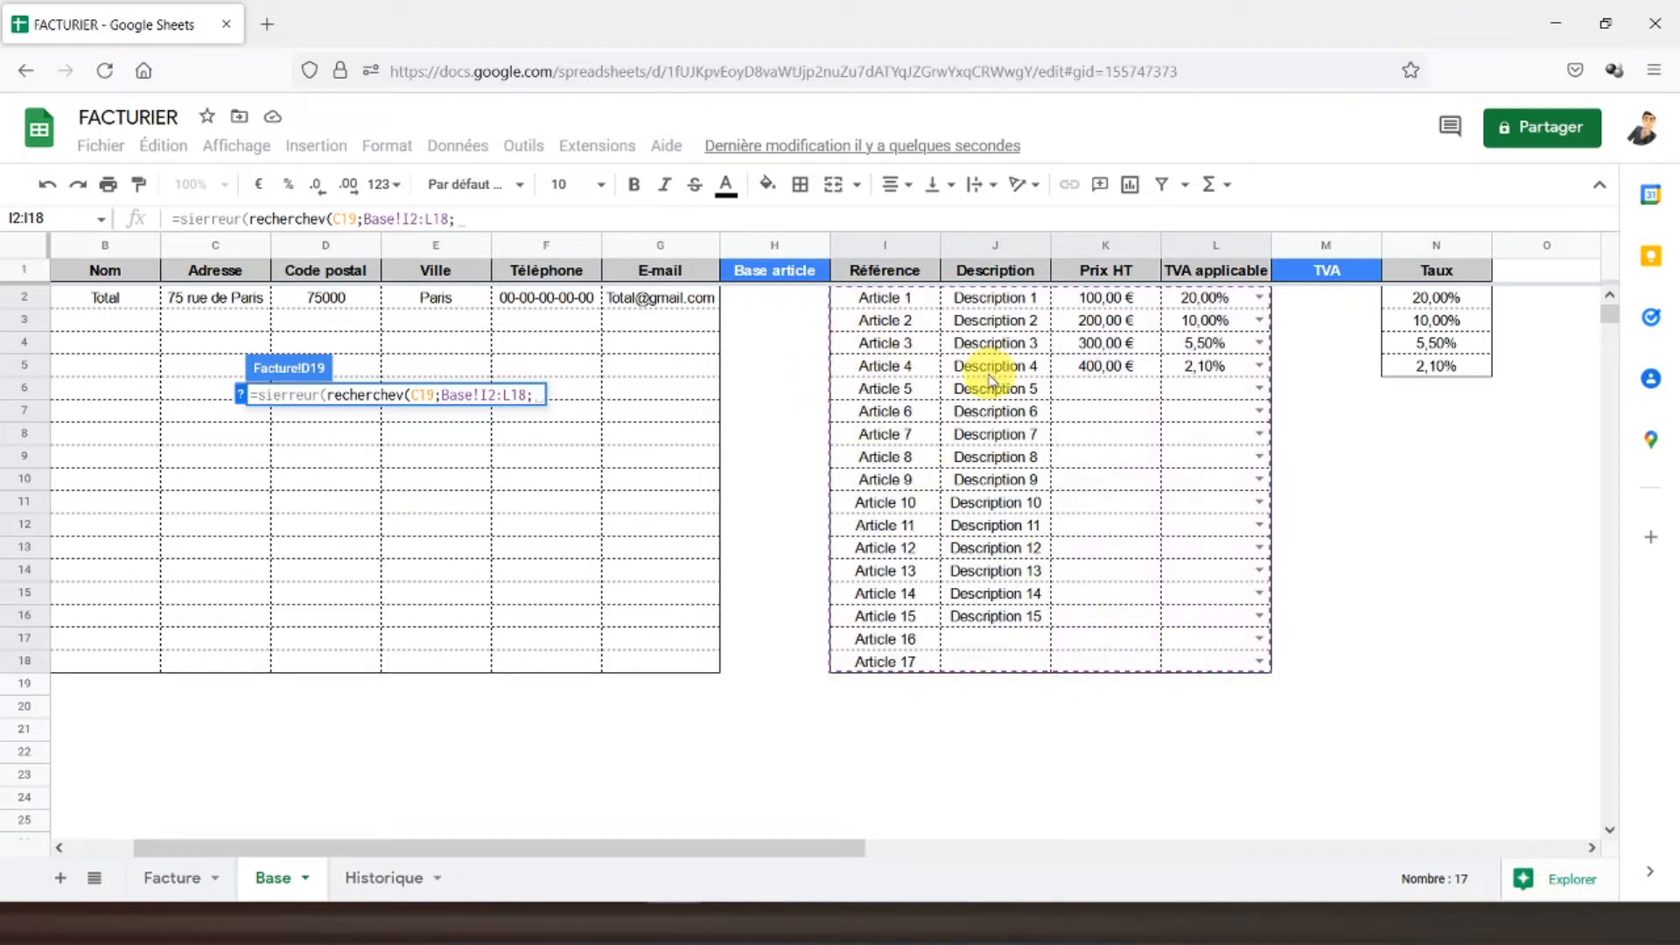
{"action": "type", "text": "2"}
{"action": "type", "text": ";f"}
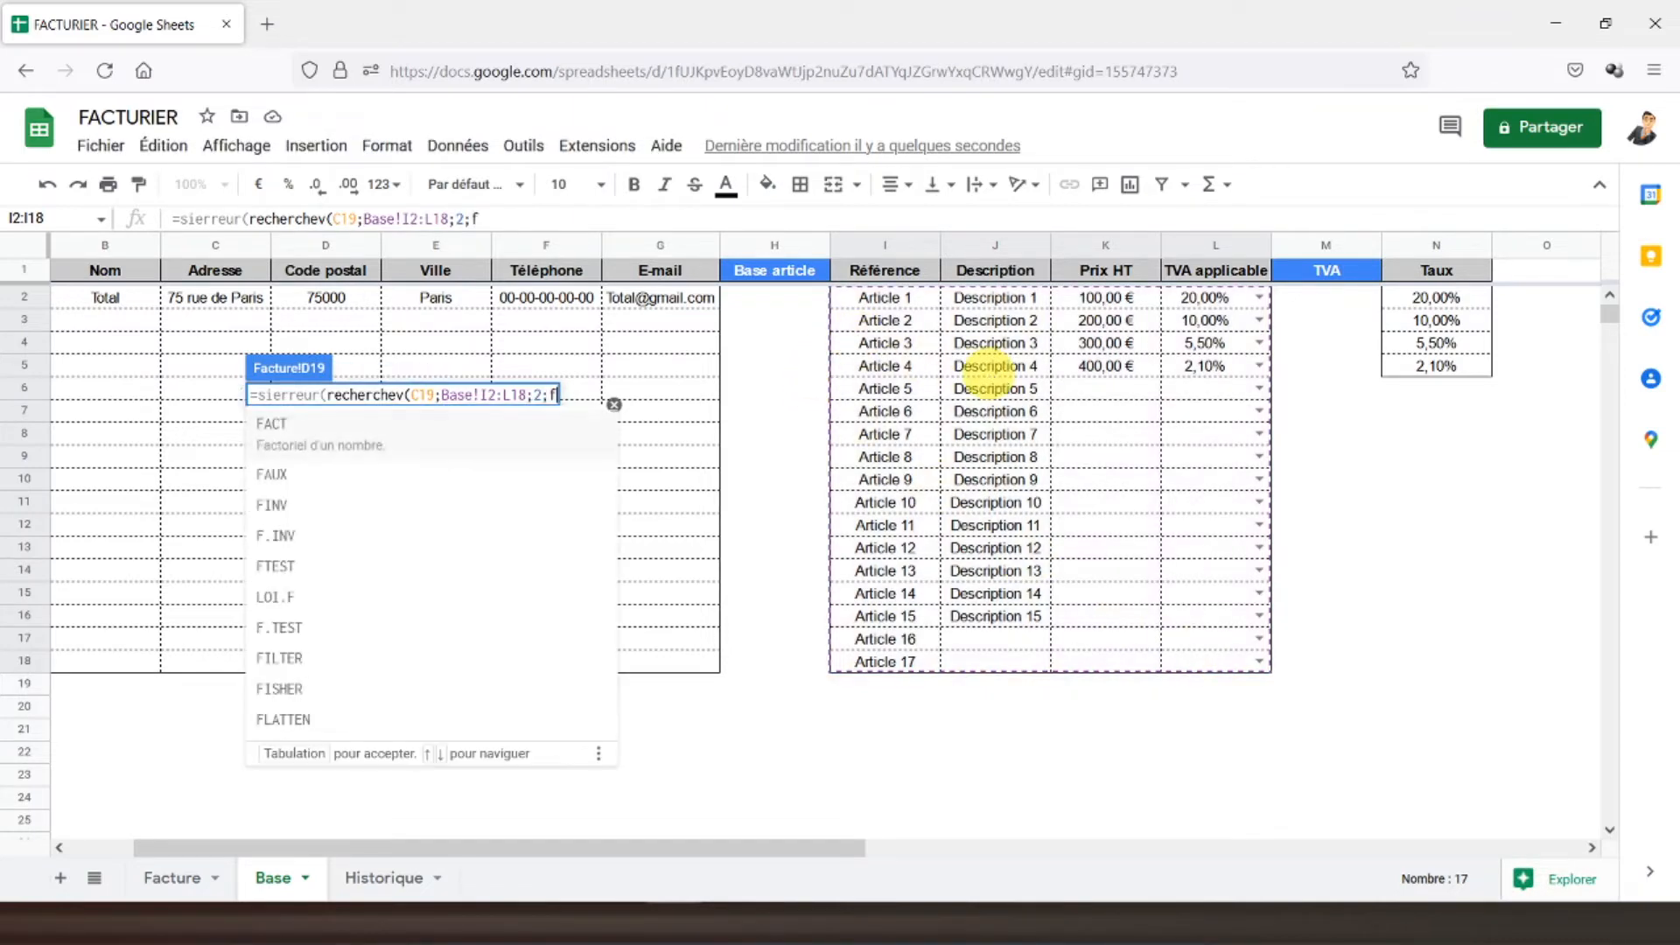
{"action": "type", "text": "aux)"}
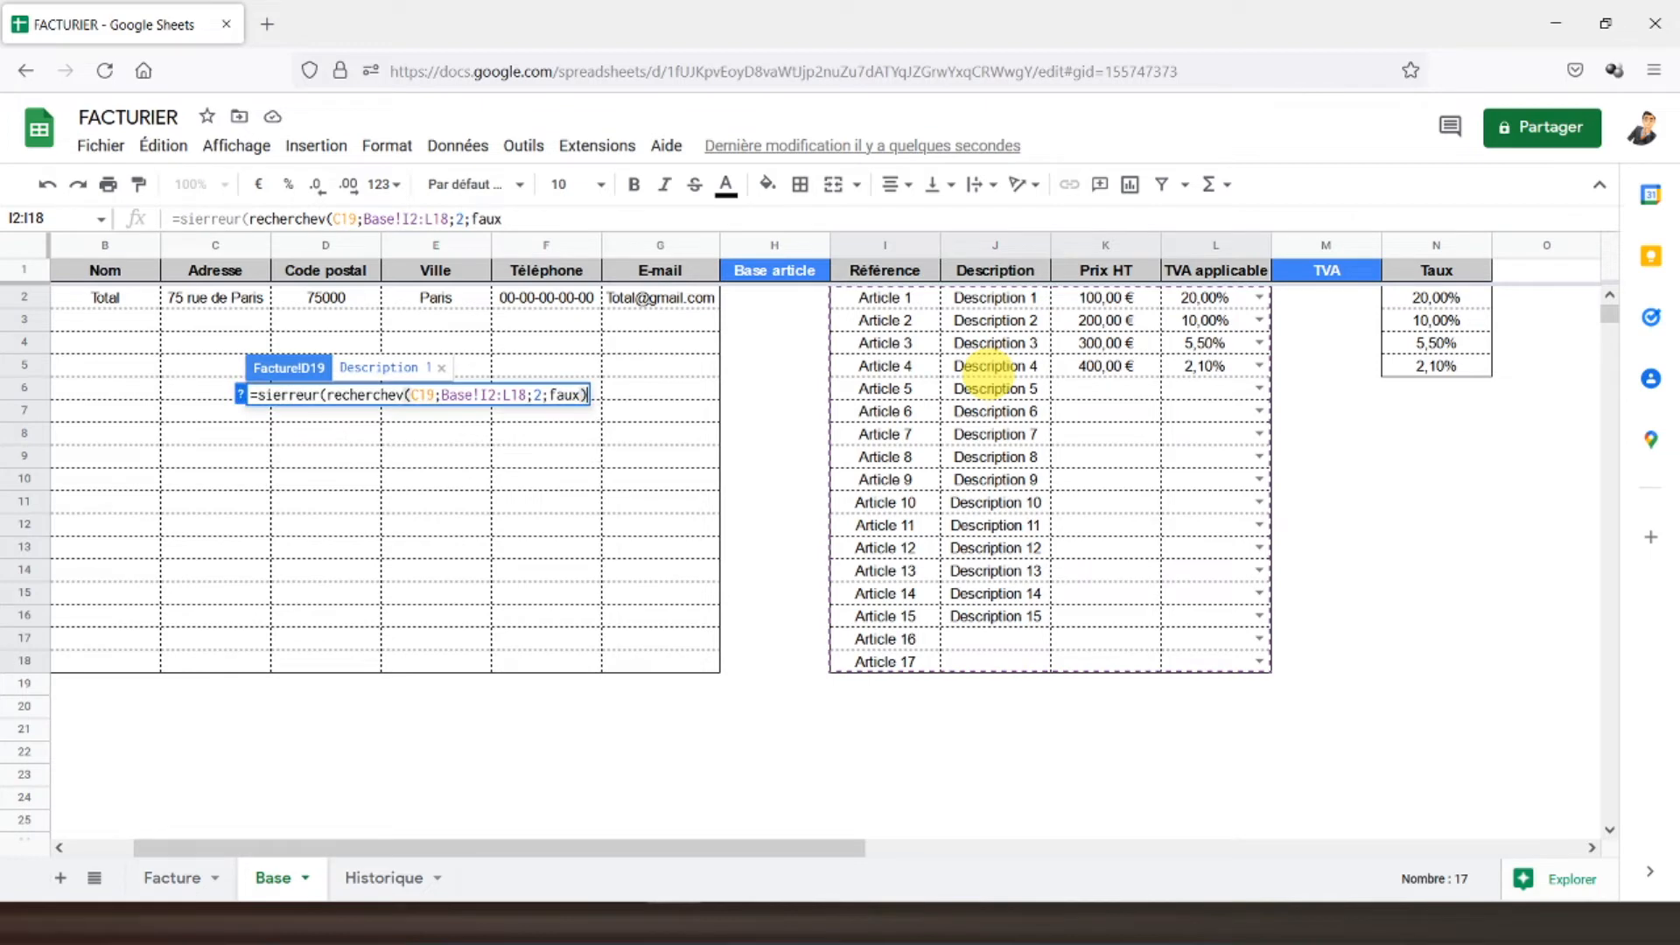
{"action": "left_click", "coordinate": [678, 218]}
{"action": "type", "text": ");"}
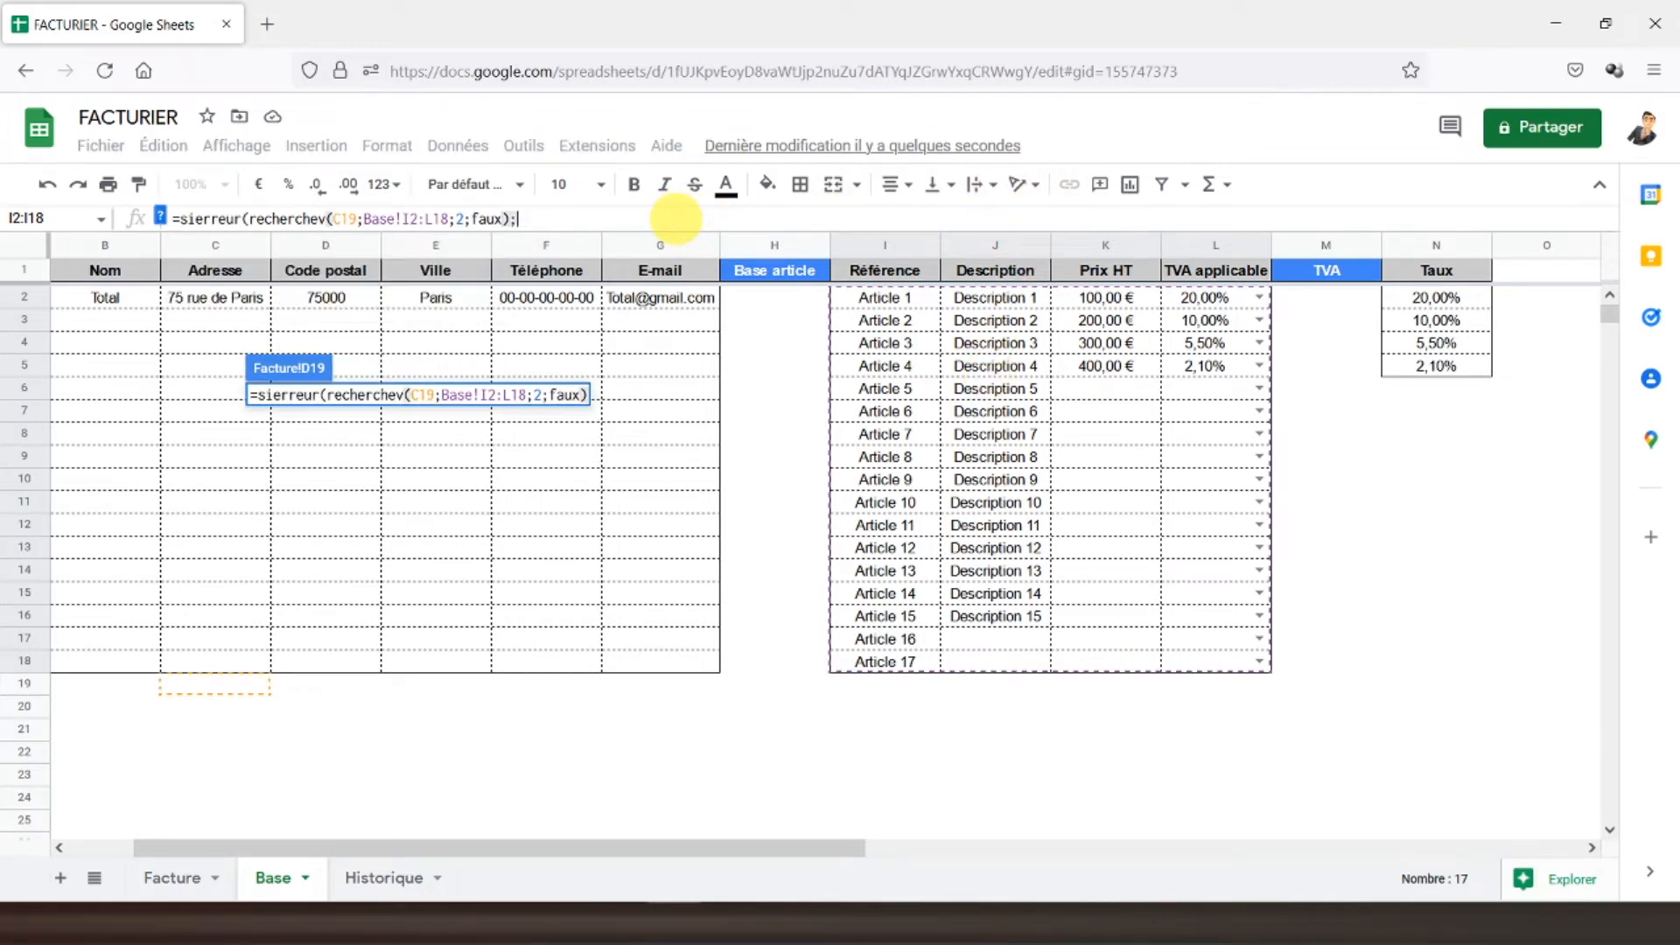
{"action": "type", "text": "\"\""}
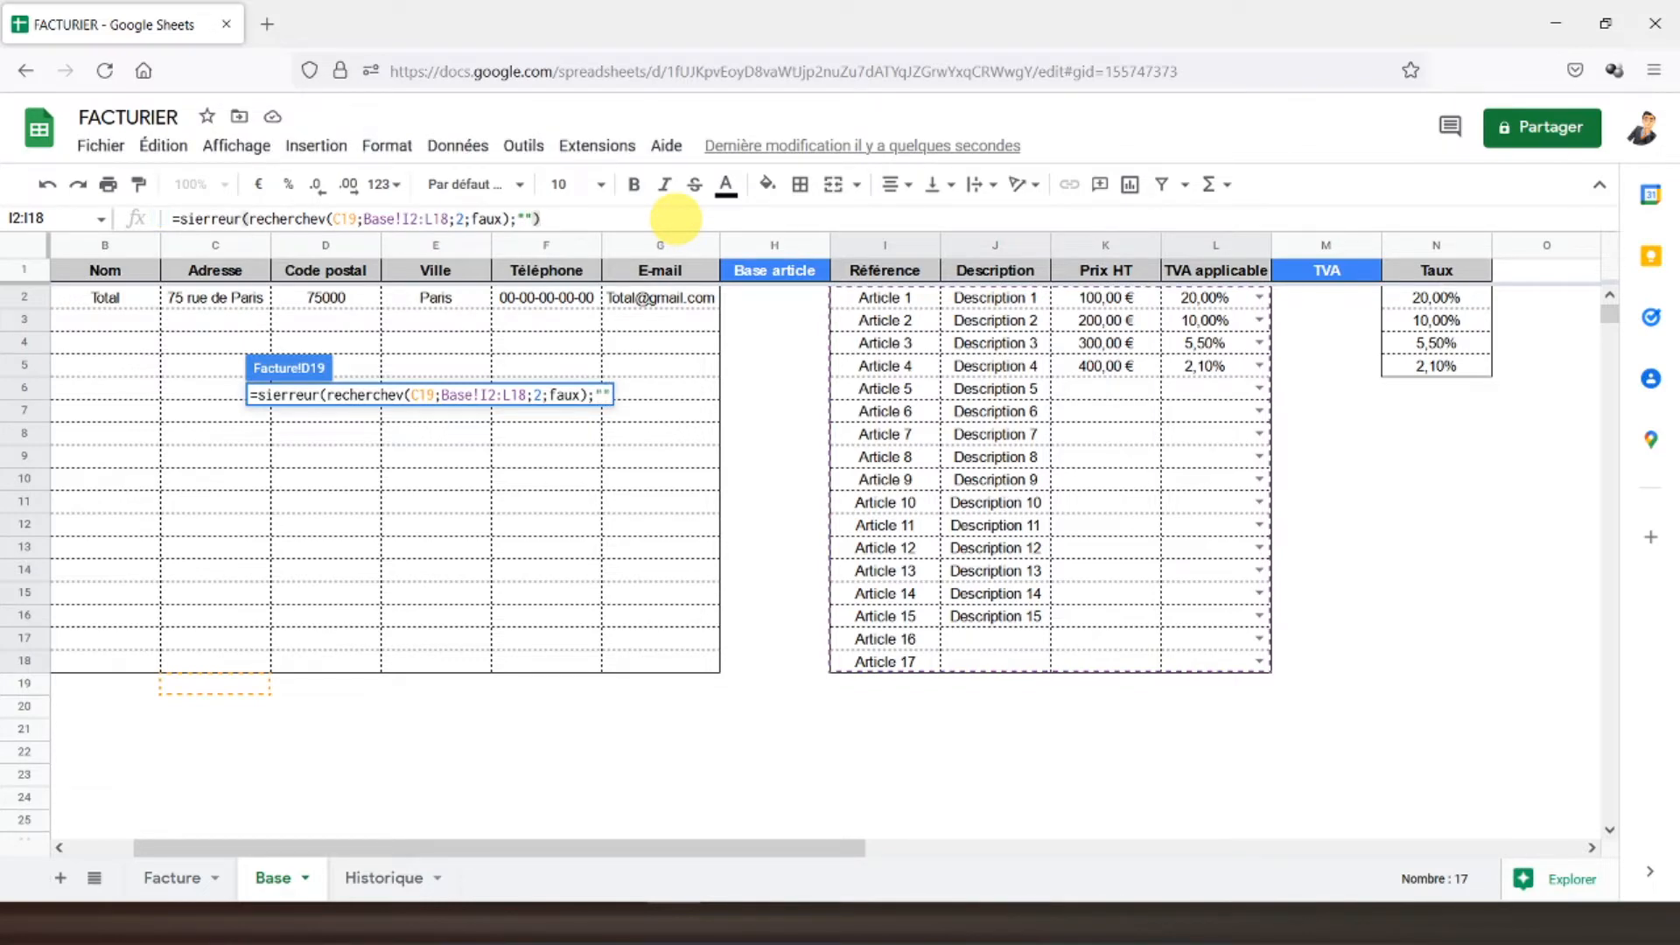
{"action": "key", "text": "Return"}
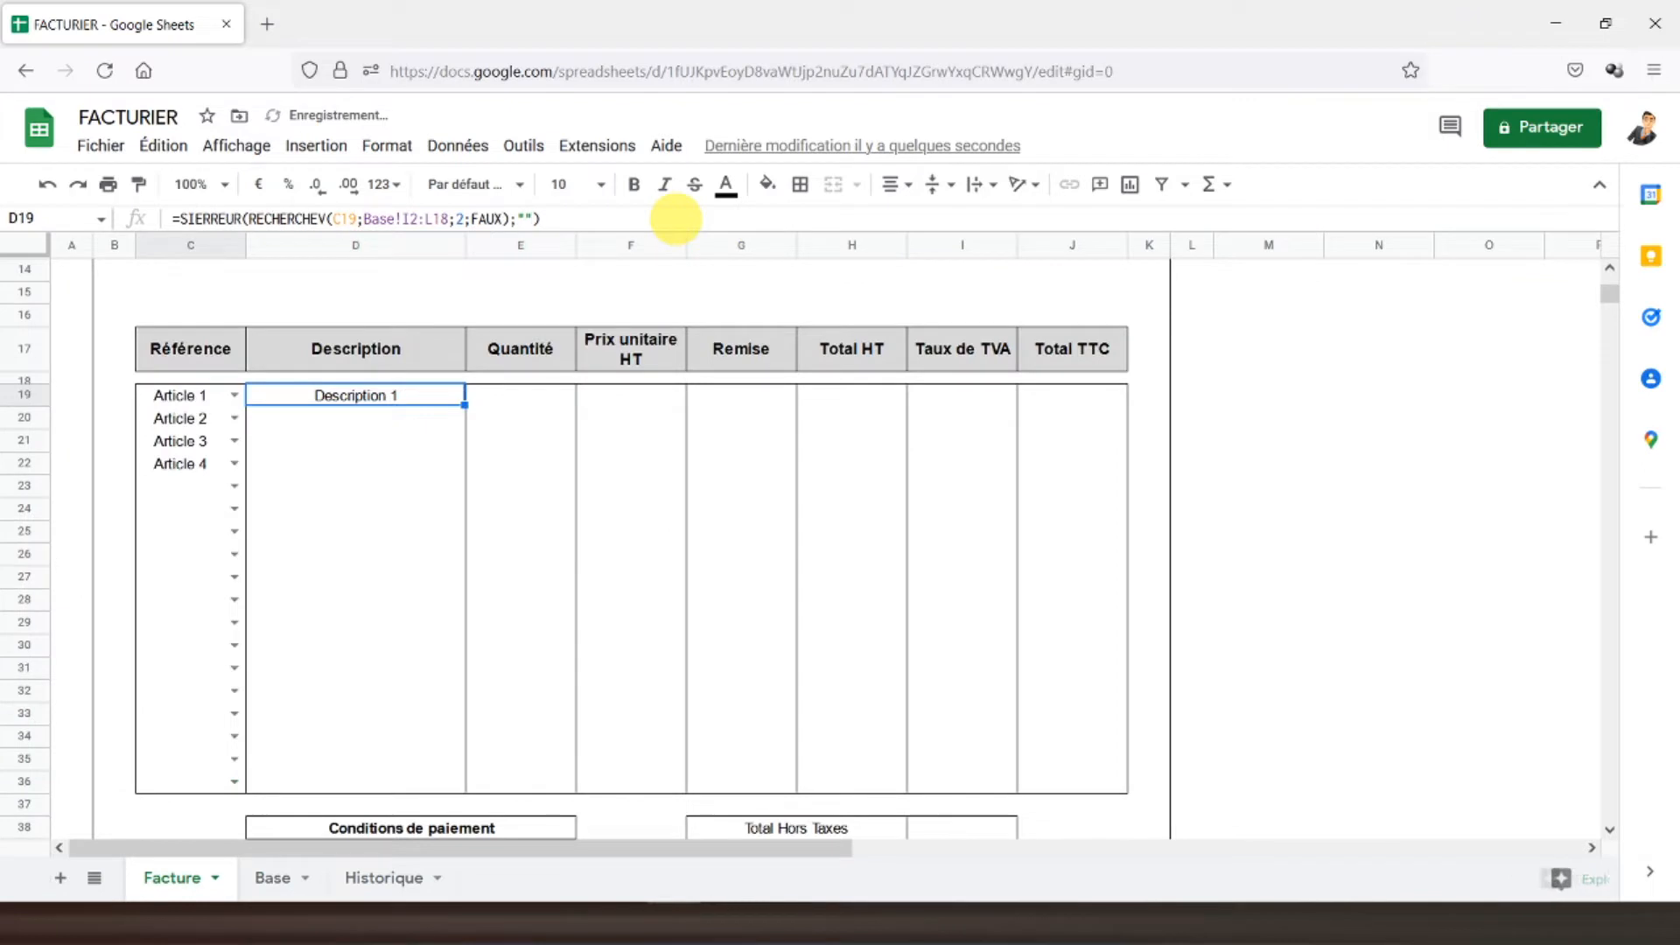
- Make D19's Base range absolute ($I$2:$L$18) and copy the formula into D20:D36
{"action": "left_click", "coordinate": [410, 223]}
{"action": "key", "text": "F4"}
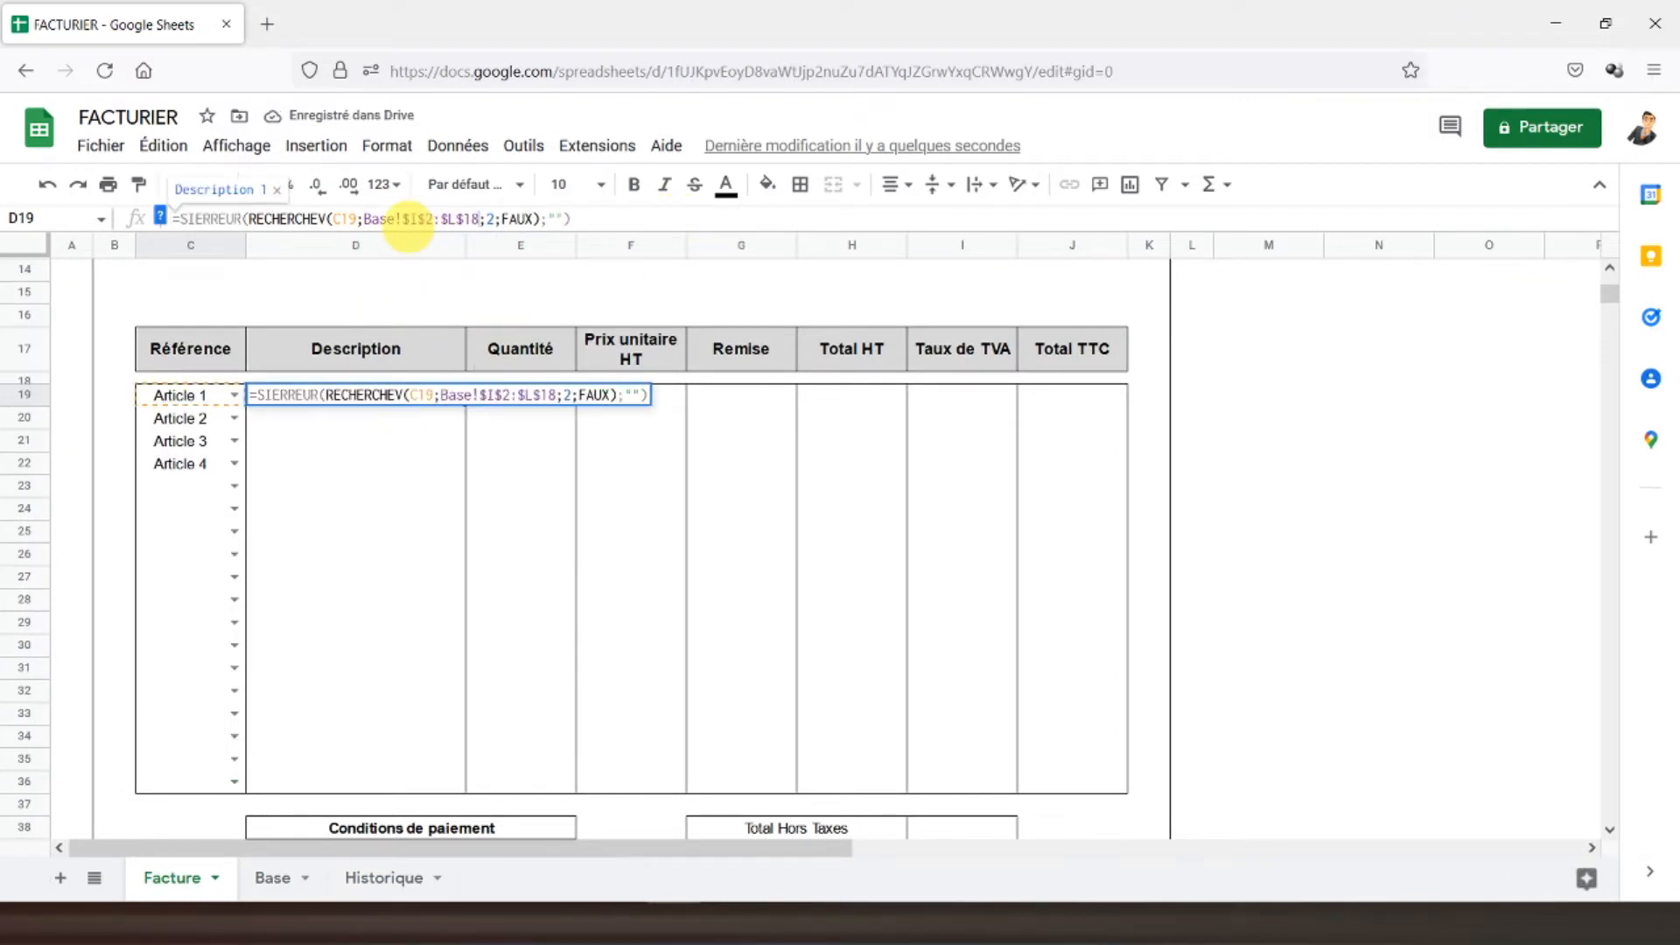
{"action": "key", "text": "Return"}
{"action": "left_click", "coordinate": [350, 401]}
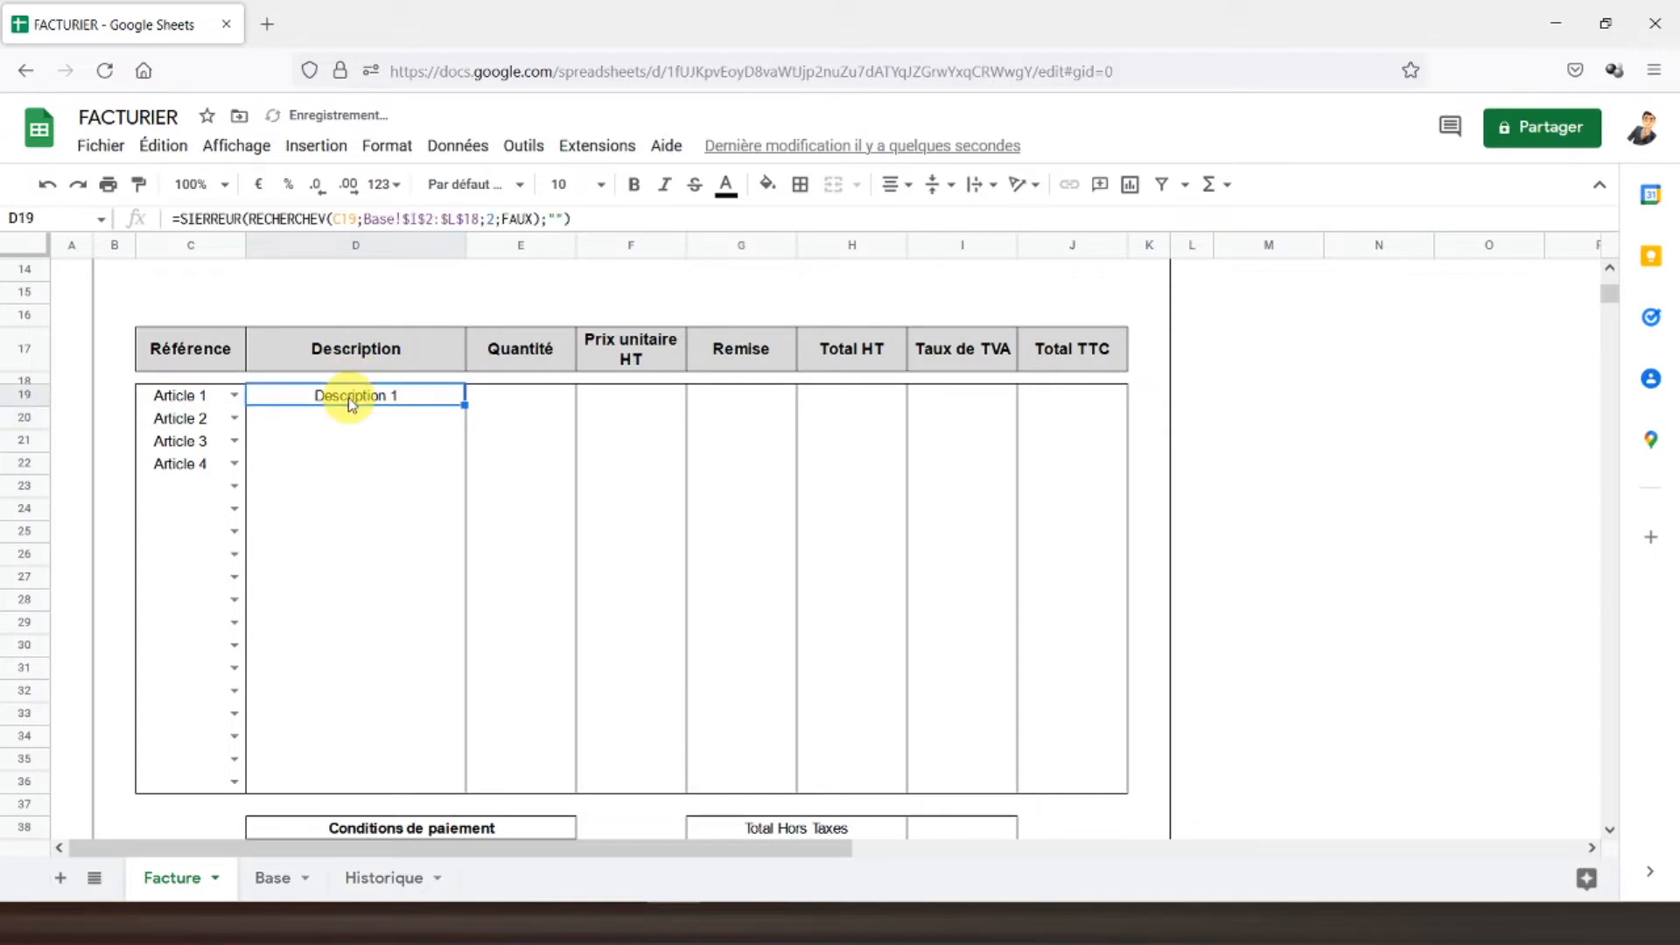
{"action": "key", "text": "ctrl+c"}
{"action": "left_click_drag", "start_coordinate": [350, 418], "coordinate": [351, 785]}
{"action": "key", "text": "ctrl+v"}
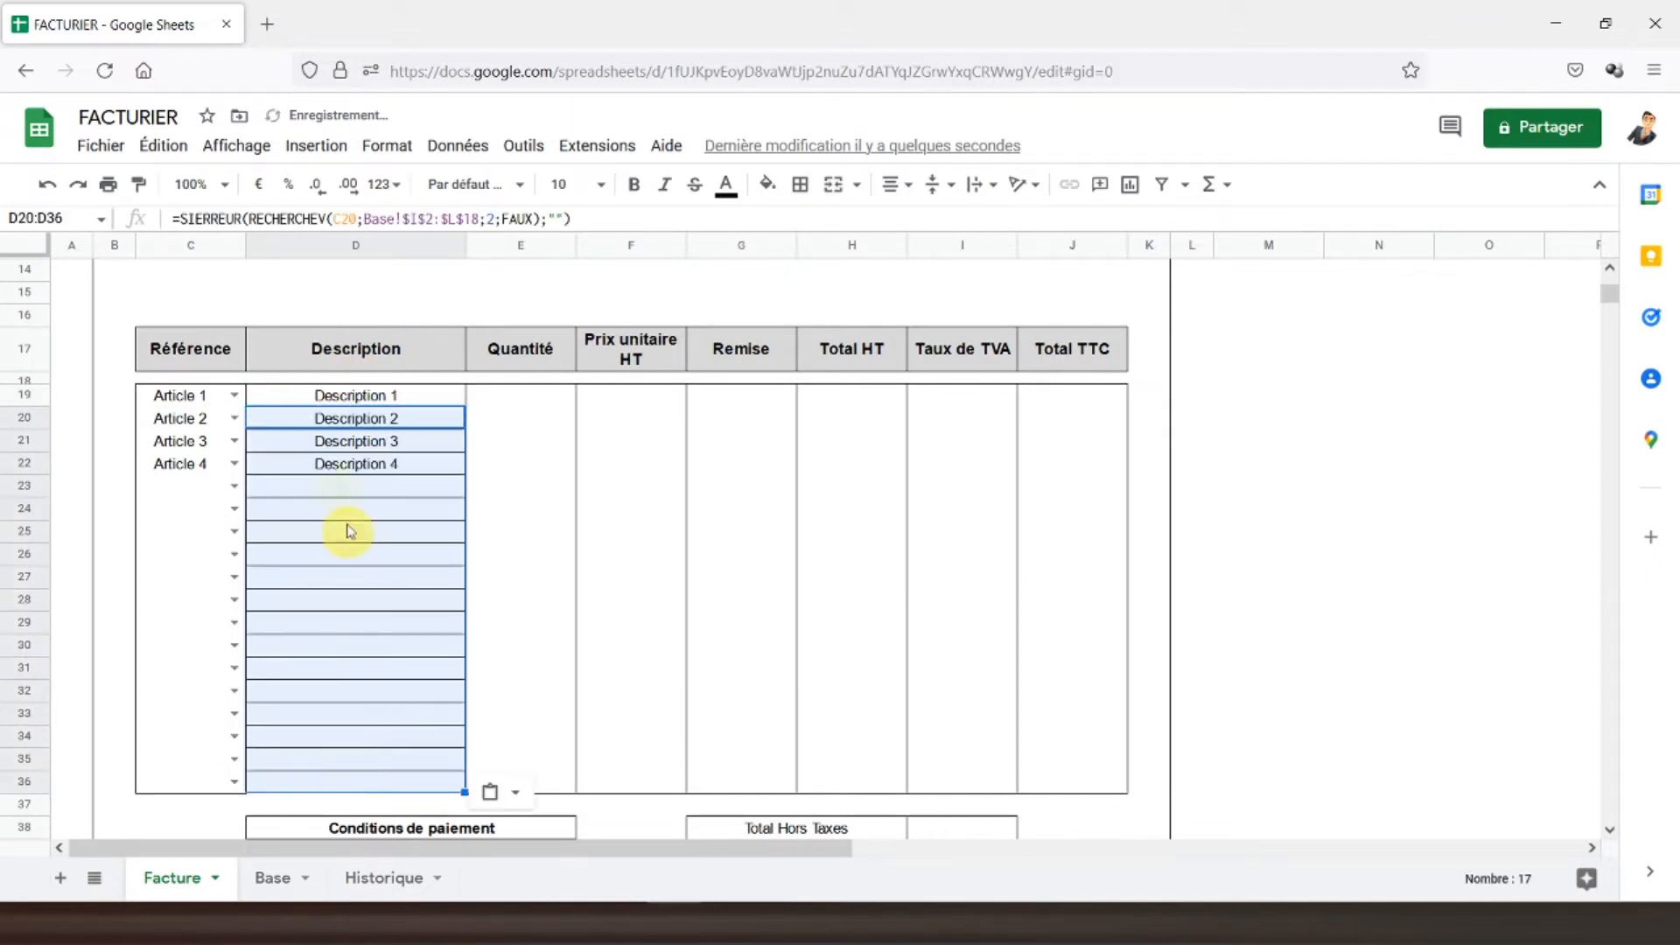
- Clear the inner borders between the Description cells D19:D36
{"action": "left_click_drag", "start_coordinate": [307, 403], "coordinate": [330, 780]}
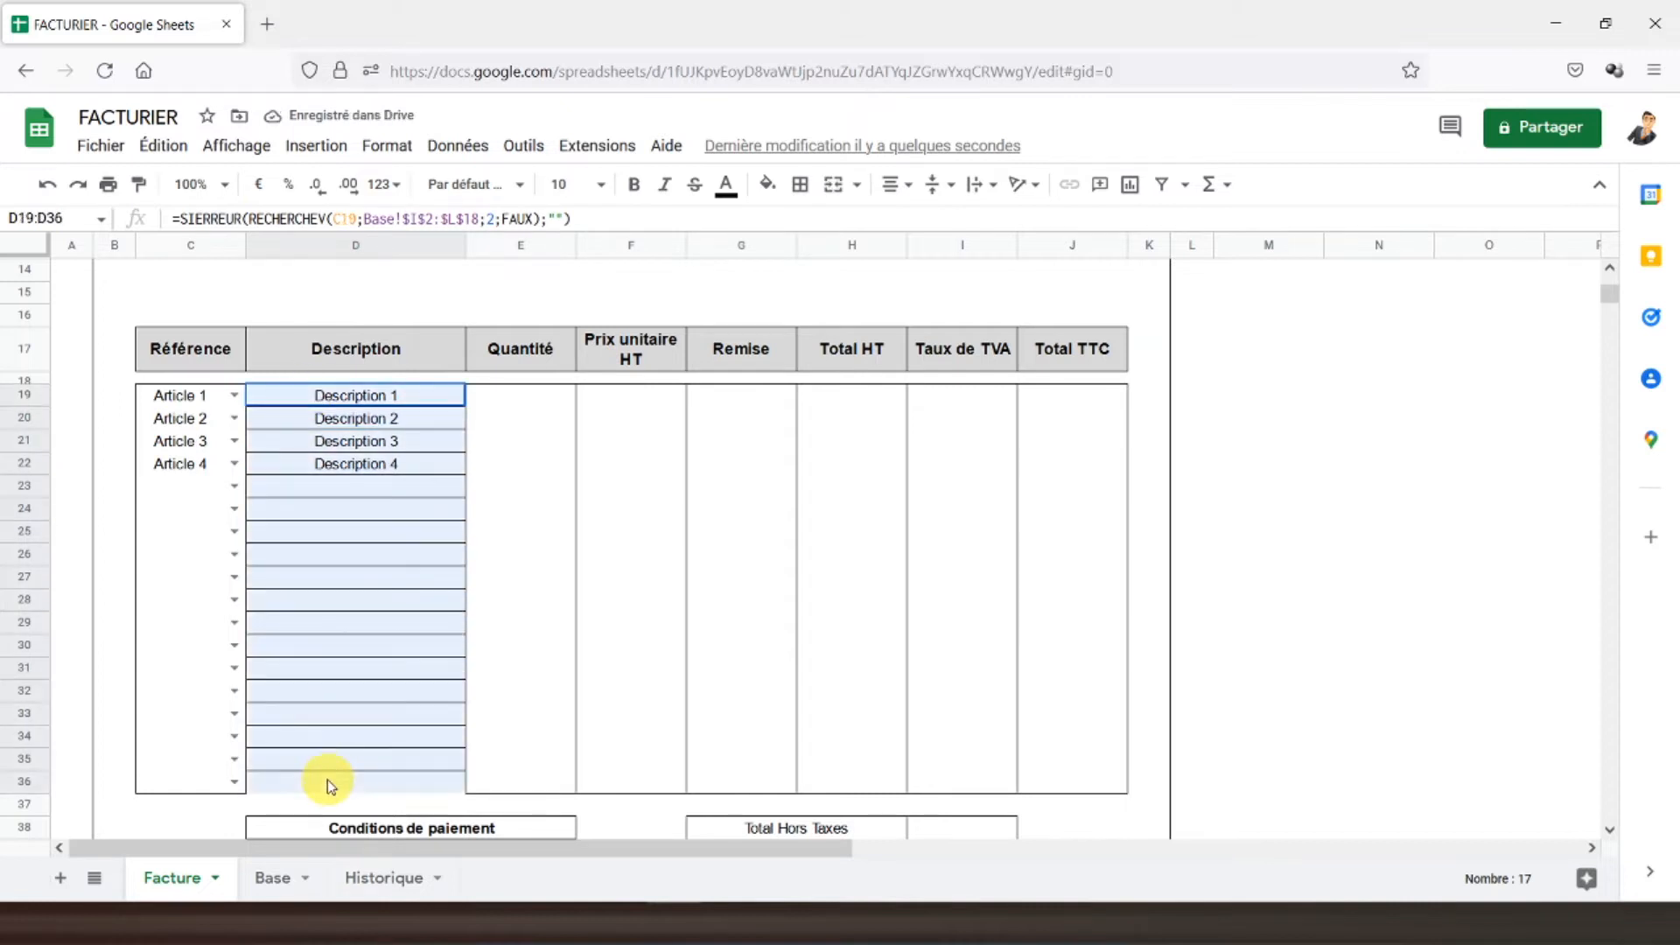
{"action": "left_click", "coordinate": [800, 184]}
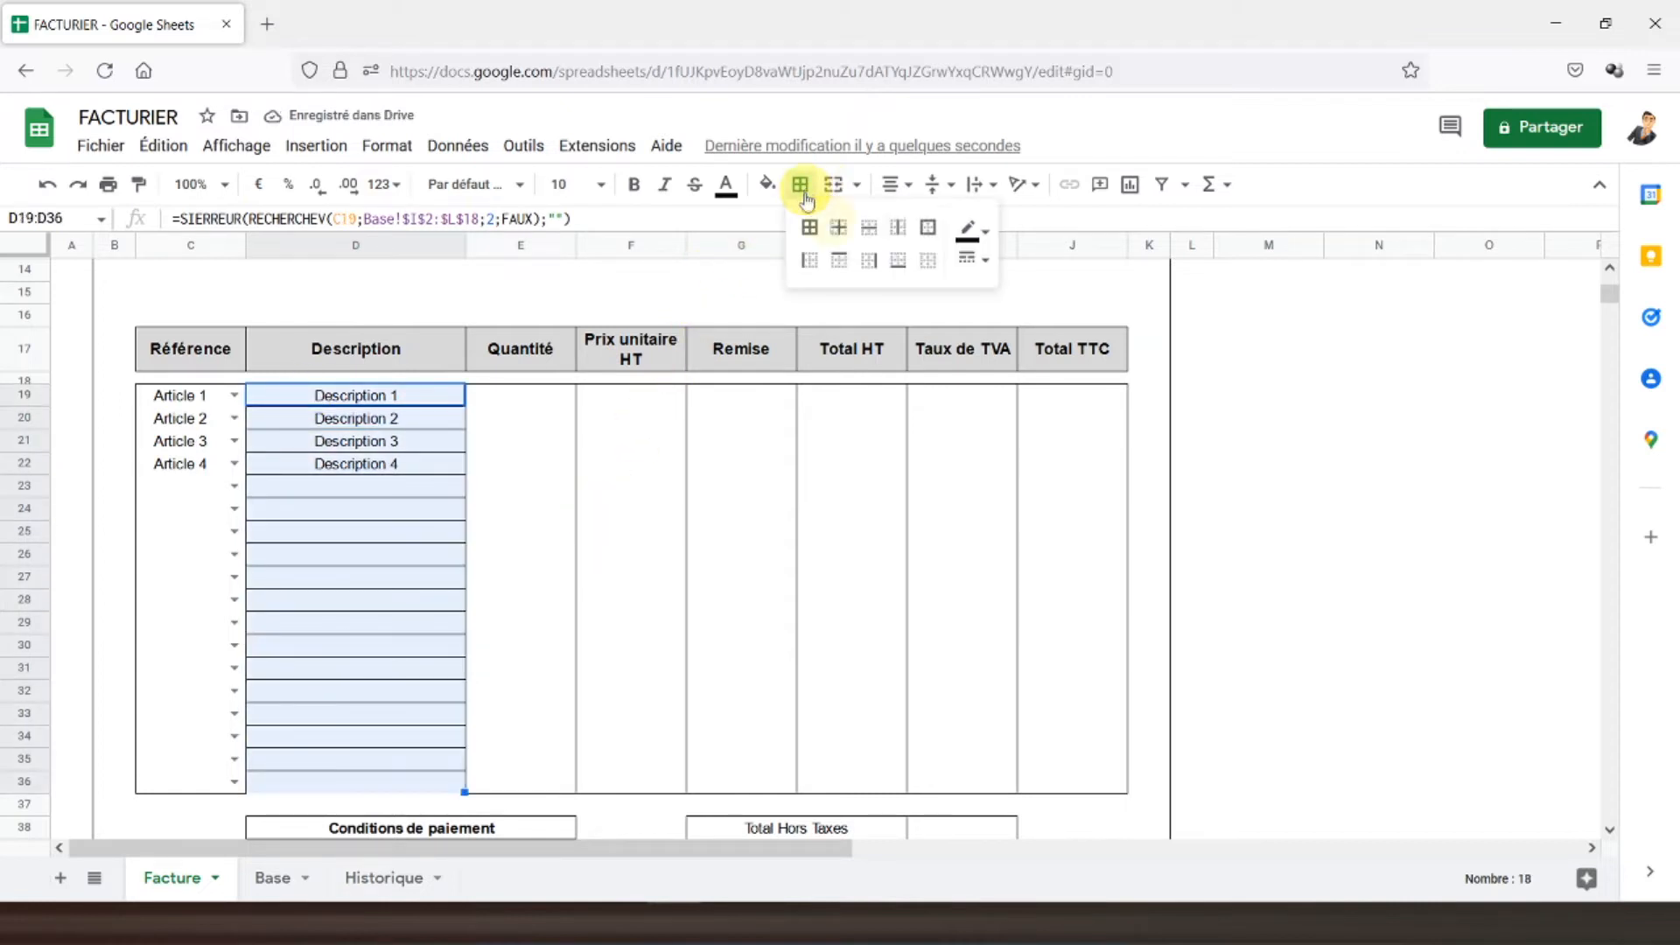
{"action": "left_click", "coordinate": [930, 265]}
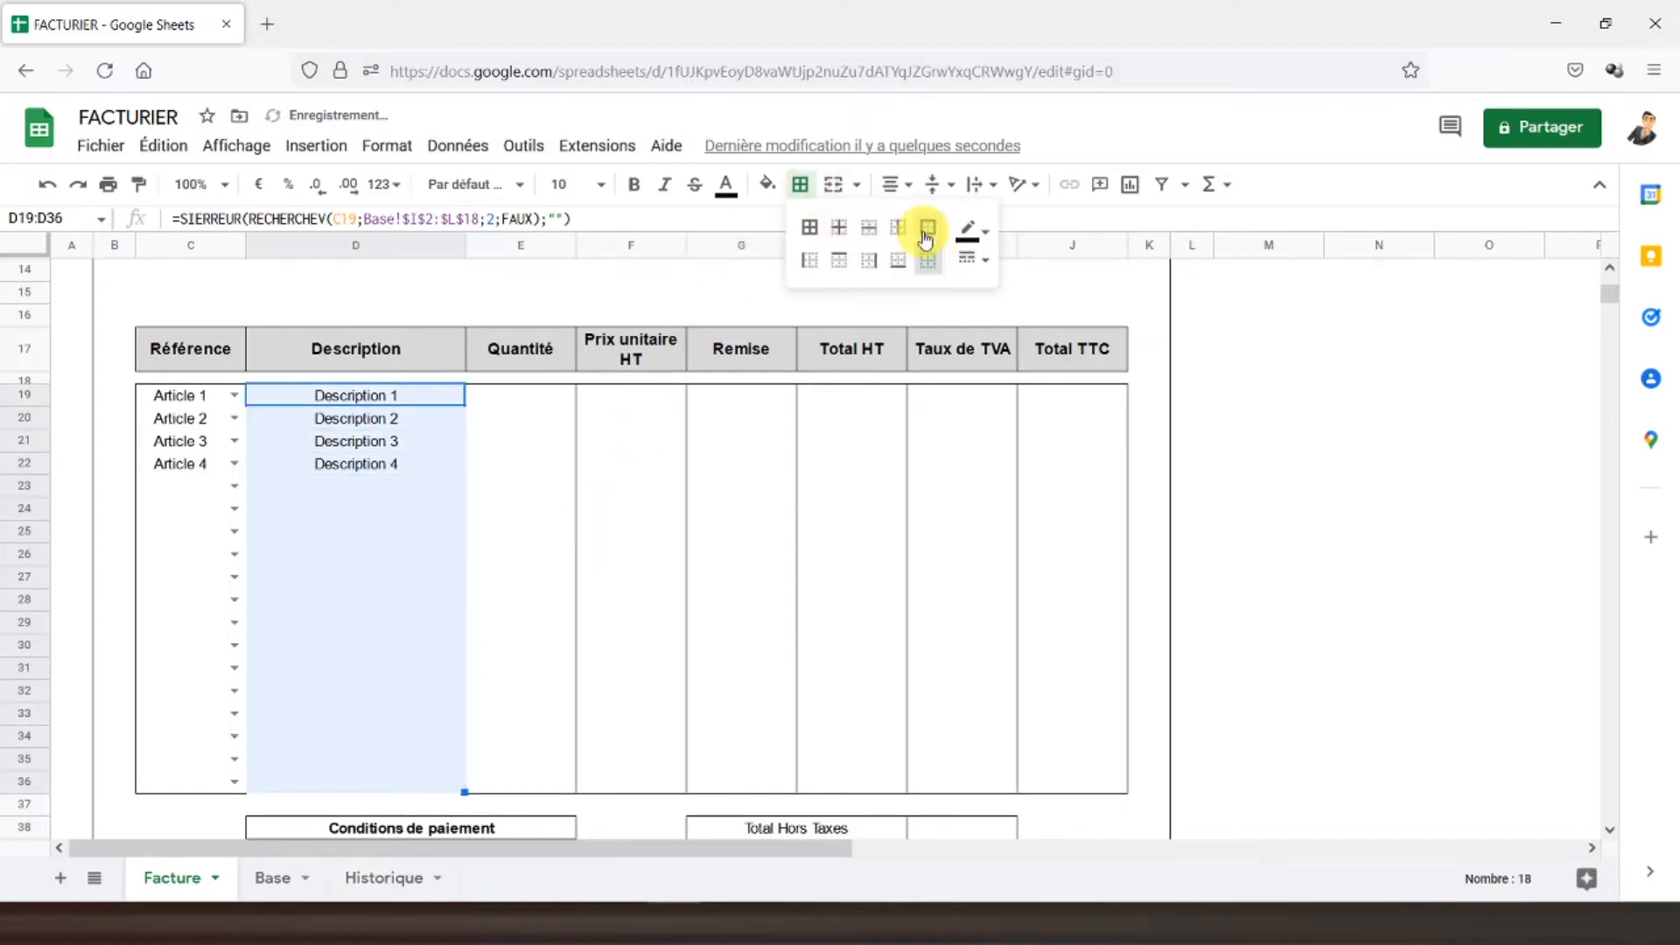
{"action": "left_click", "coordinate": [496, 407]}
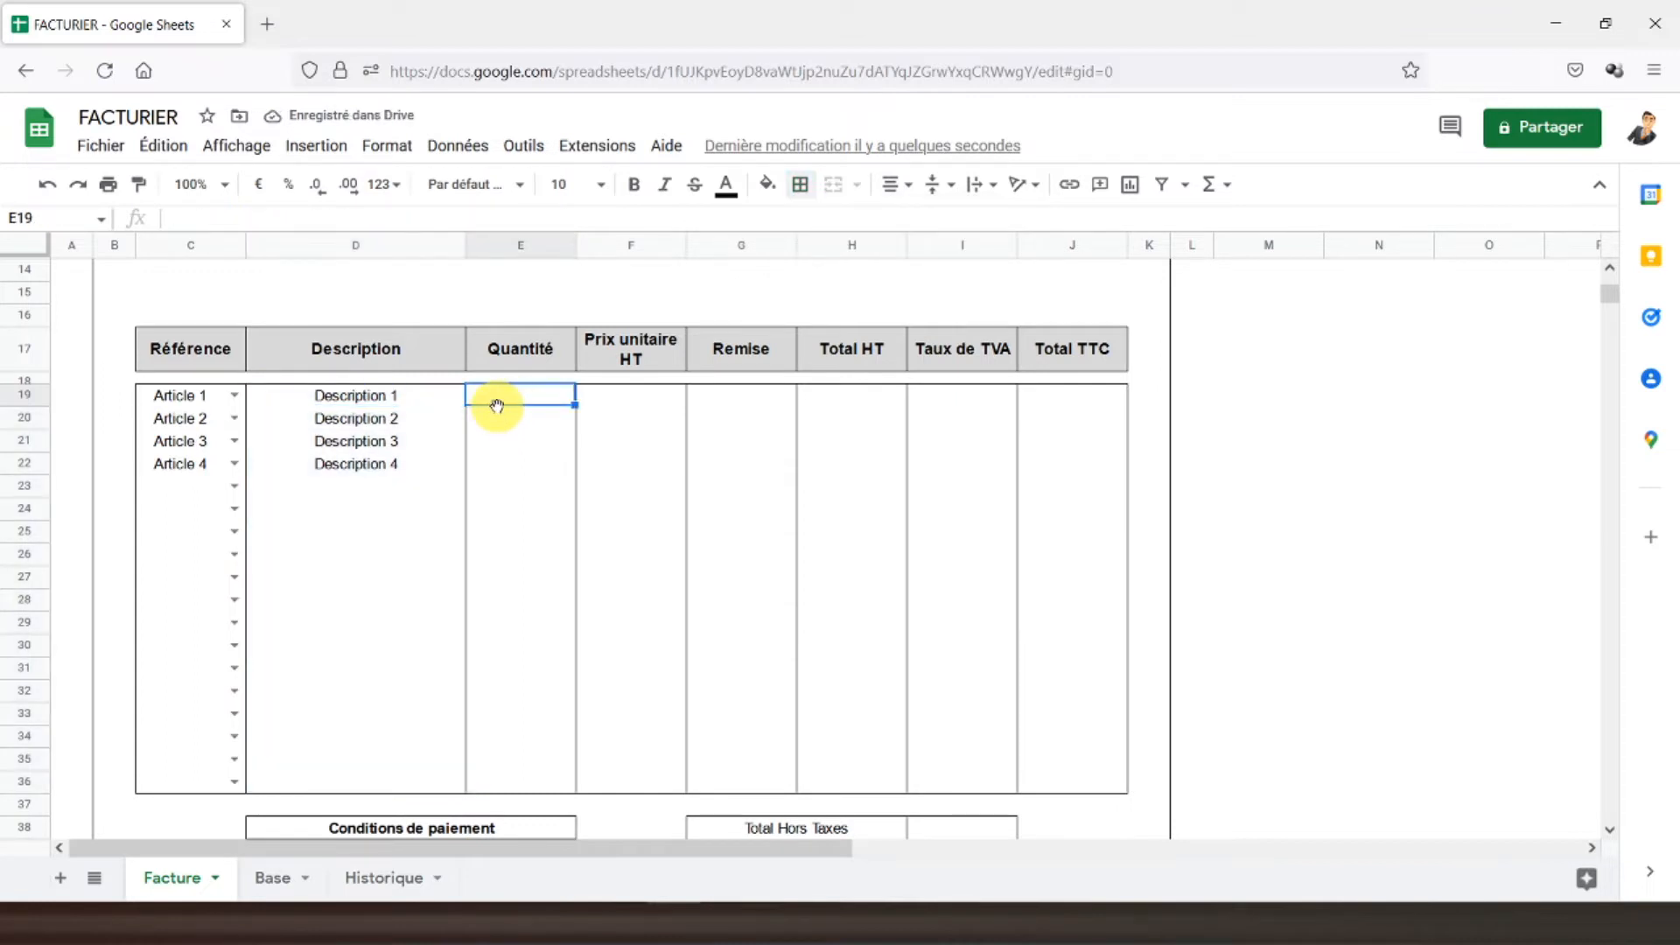
- Enter quantities 2, 1, 3 and 4 in E19:E22
{"action": "type", "text": "2"}
{"action": "key", "text": "Return"}
{"action": "type", "text": "1"}
{"action": "key", "text": "Return"}
{"action": "type", "text": "3"}
{"action": "key", "text": "Return"}
{"action": "type", "text": "4"}
{"action": "key", "text": "Return"}
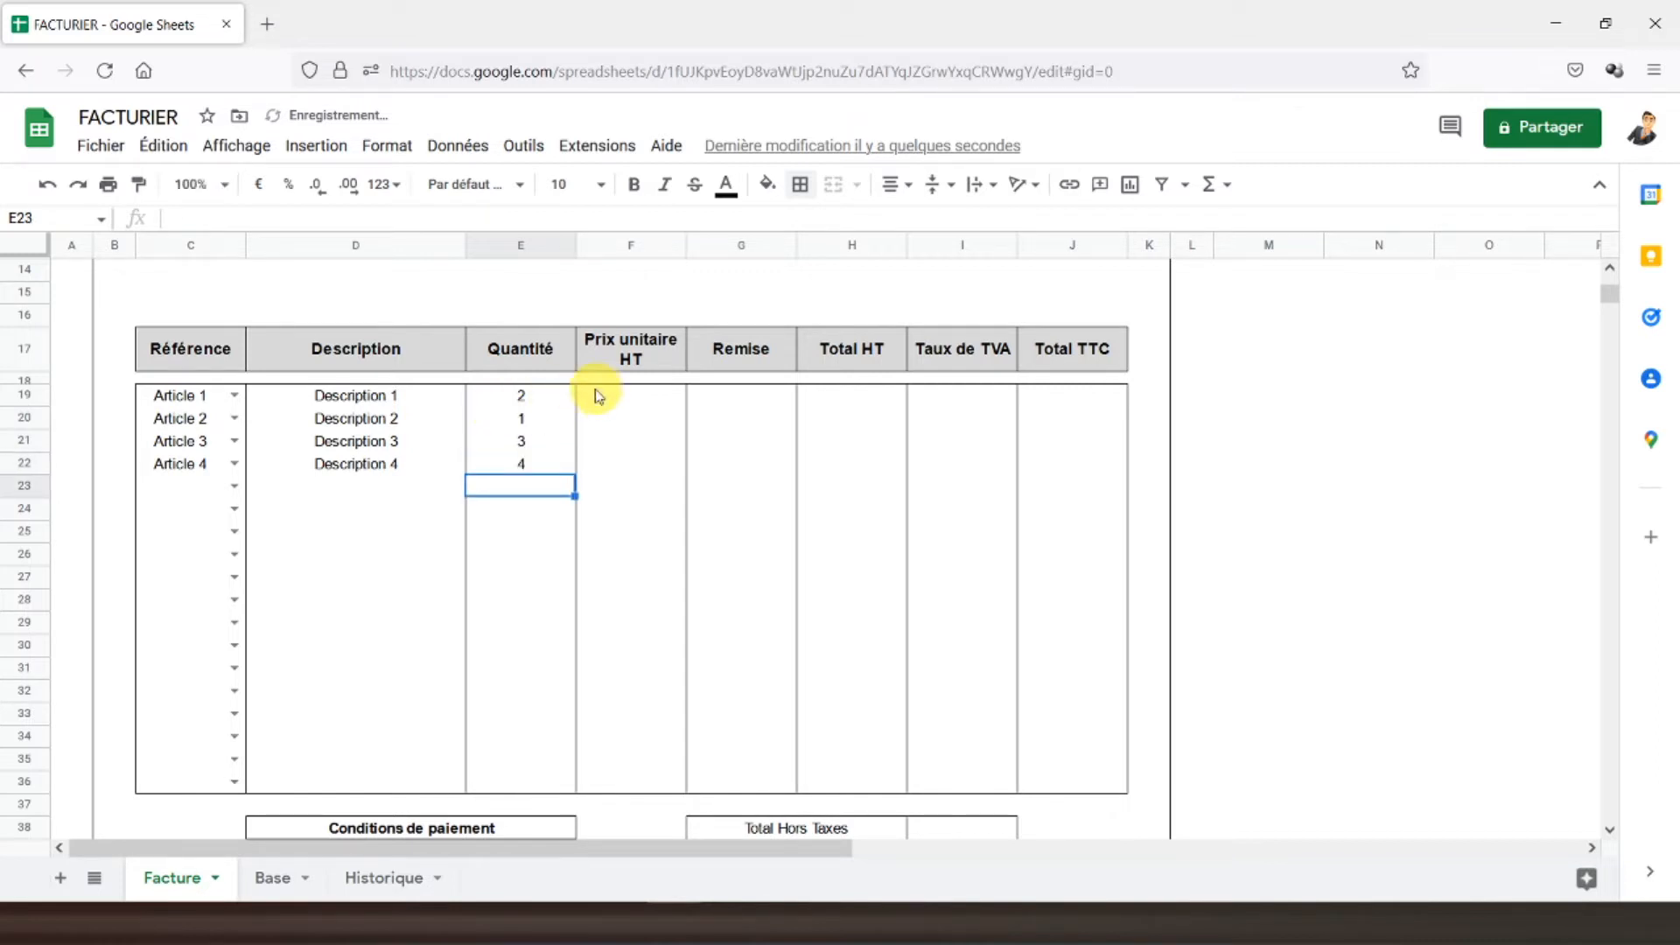
- Copy the D19 lookup into F19 and change it to return Base column 3, the price
{"action": "left_click", "coordinate": [354, 401]}
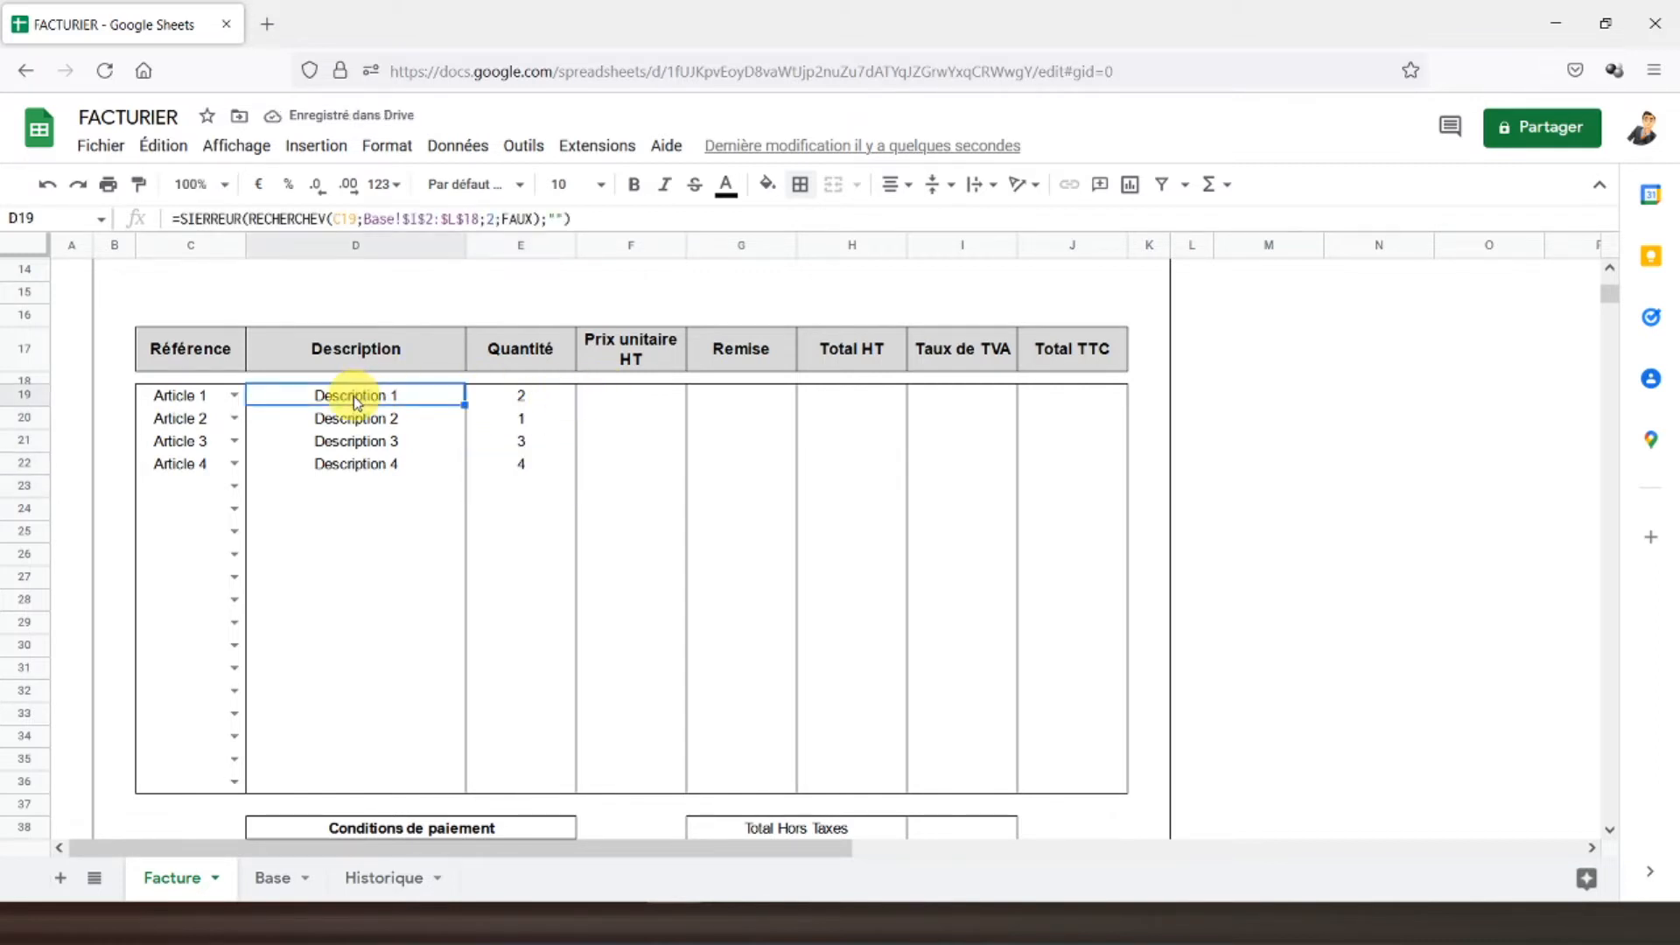
{"action": "key", "text": "ctrl+c"}
{"action": "left_click", "coordinate": [627, 404]}
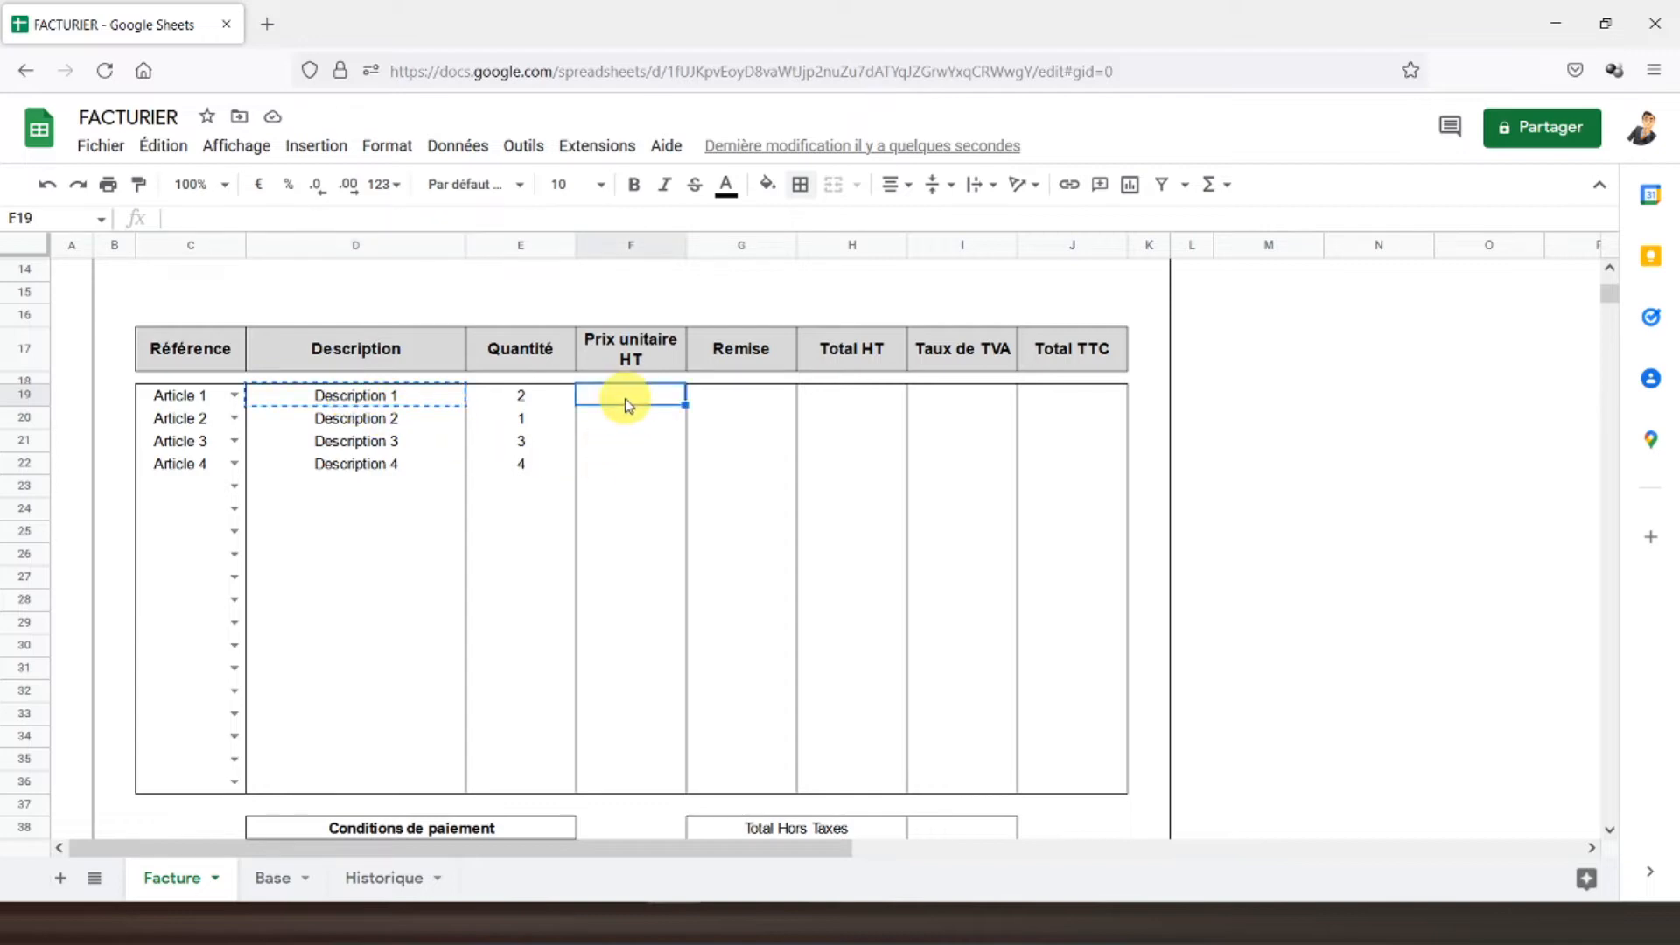
{"action": "key", "text": "ctrl+v"}
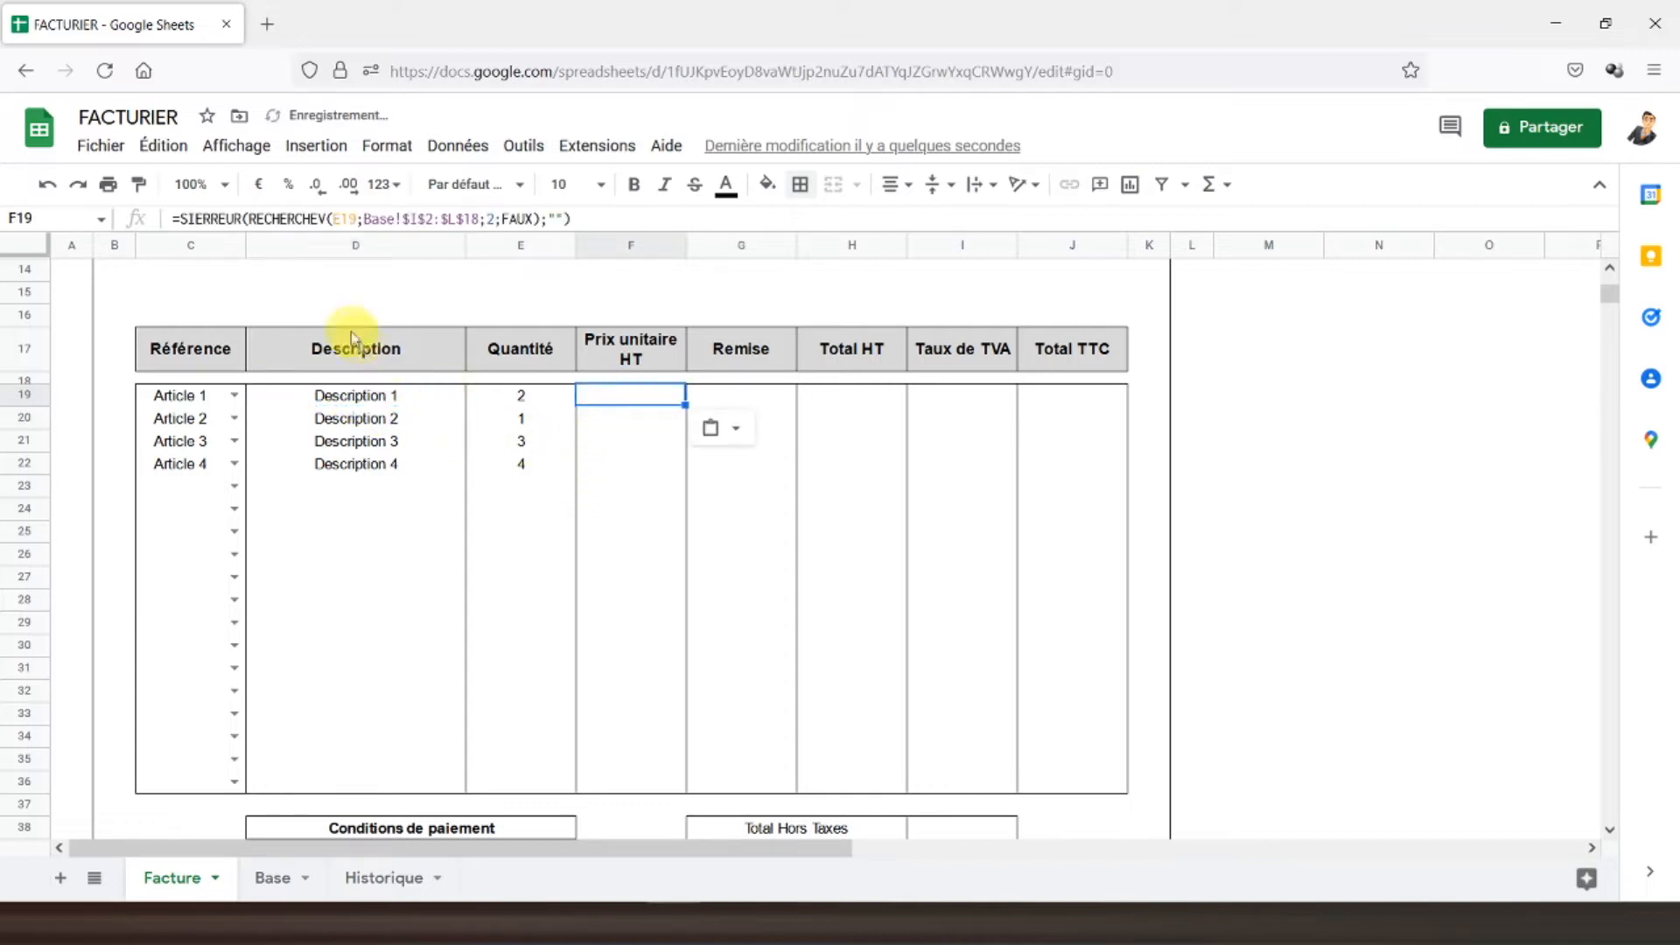
{"action": "left_click", "coordinate": [278, 877]}
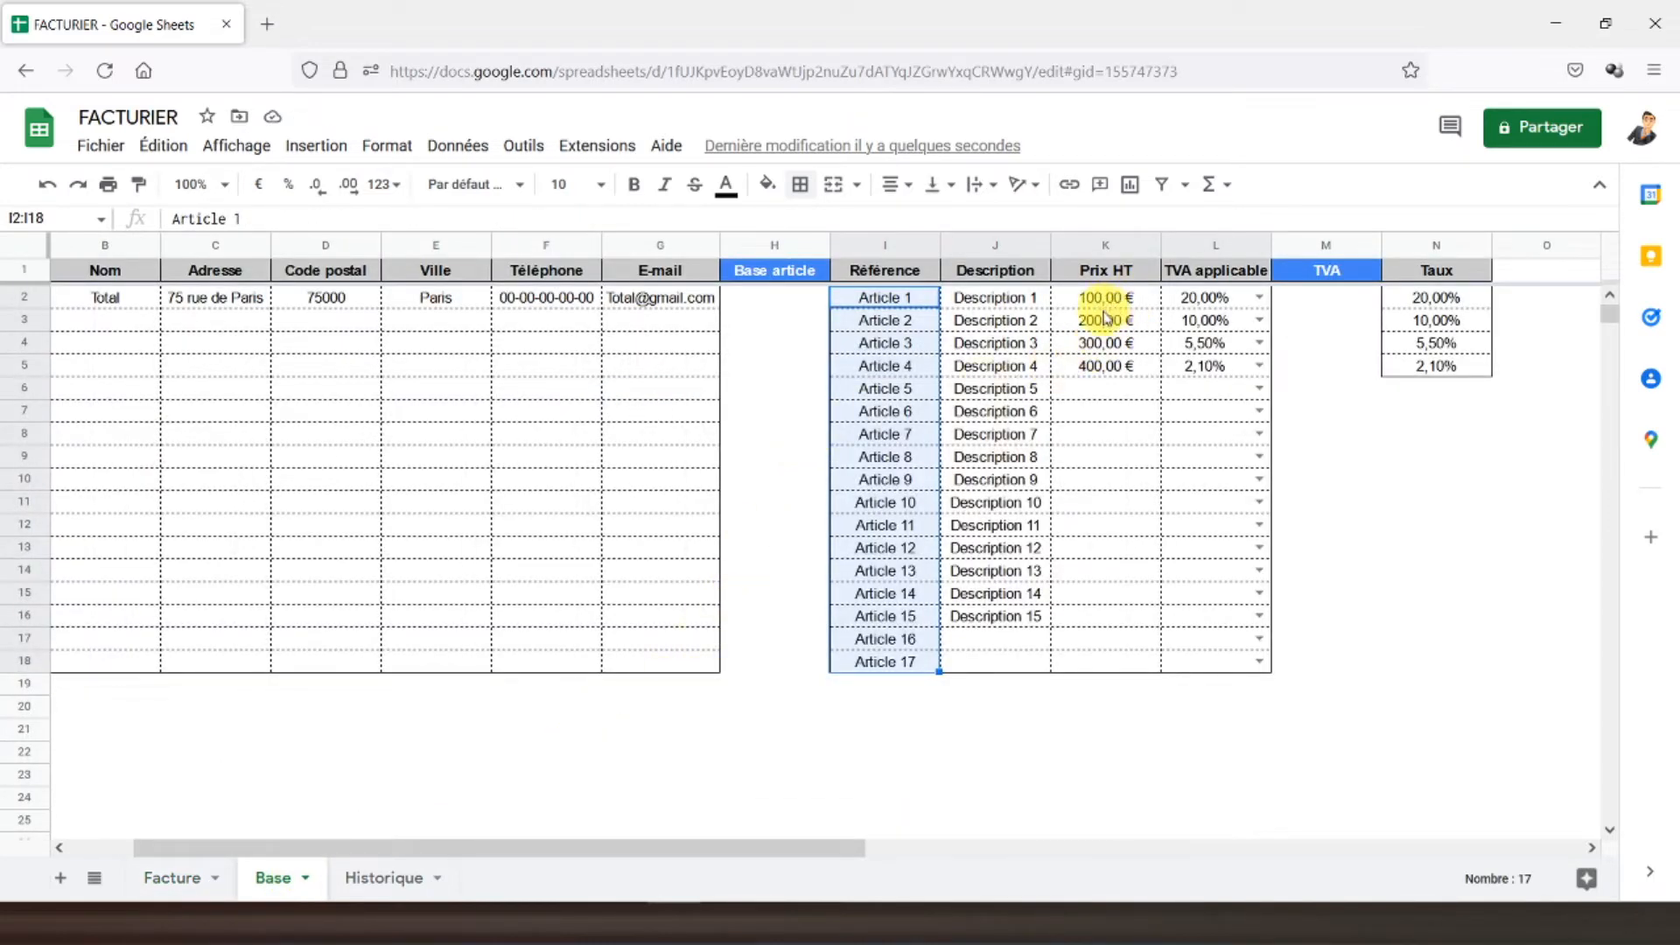
{"action": "left_click", "coordinate": [195, 879]}
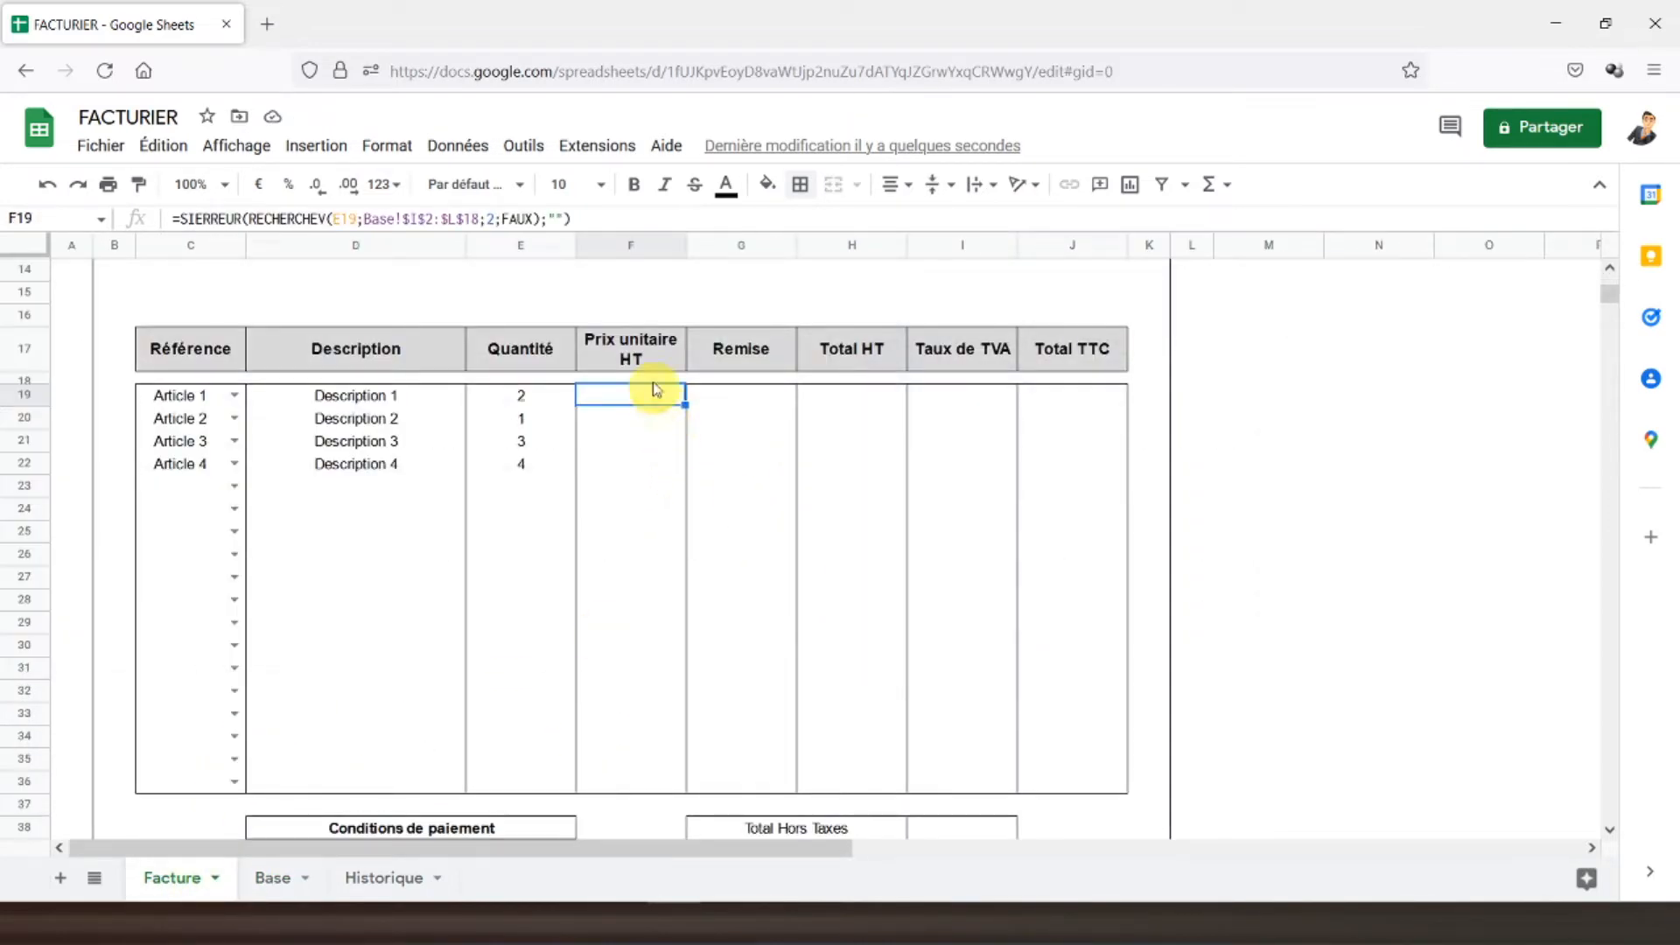
{"action": "left_click", "coordinate": [496, 218]}
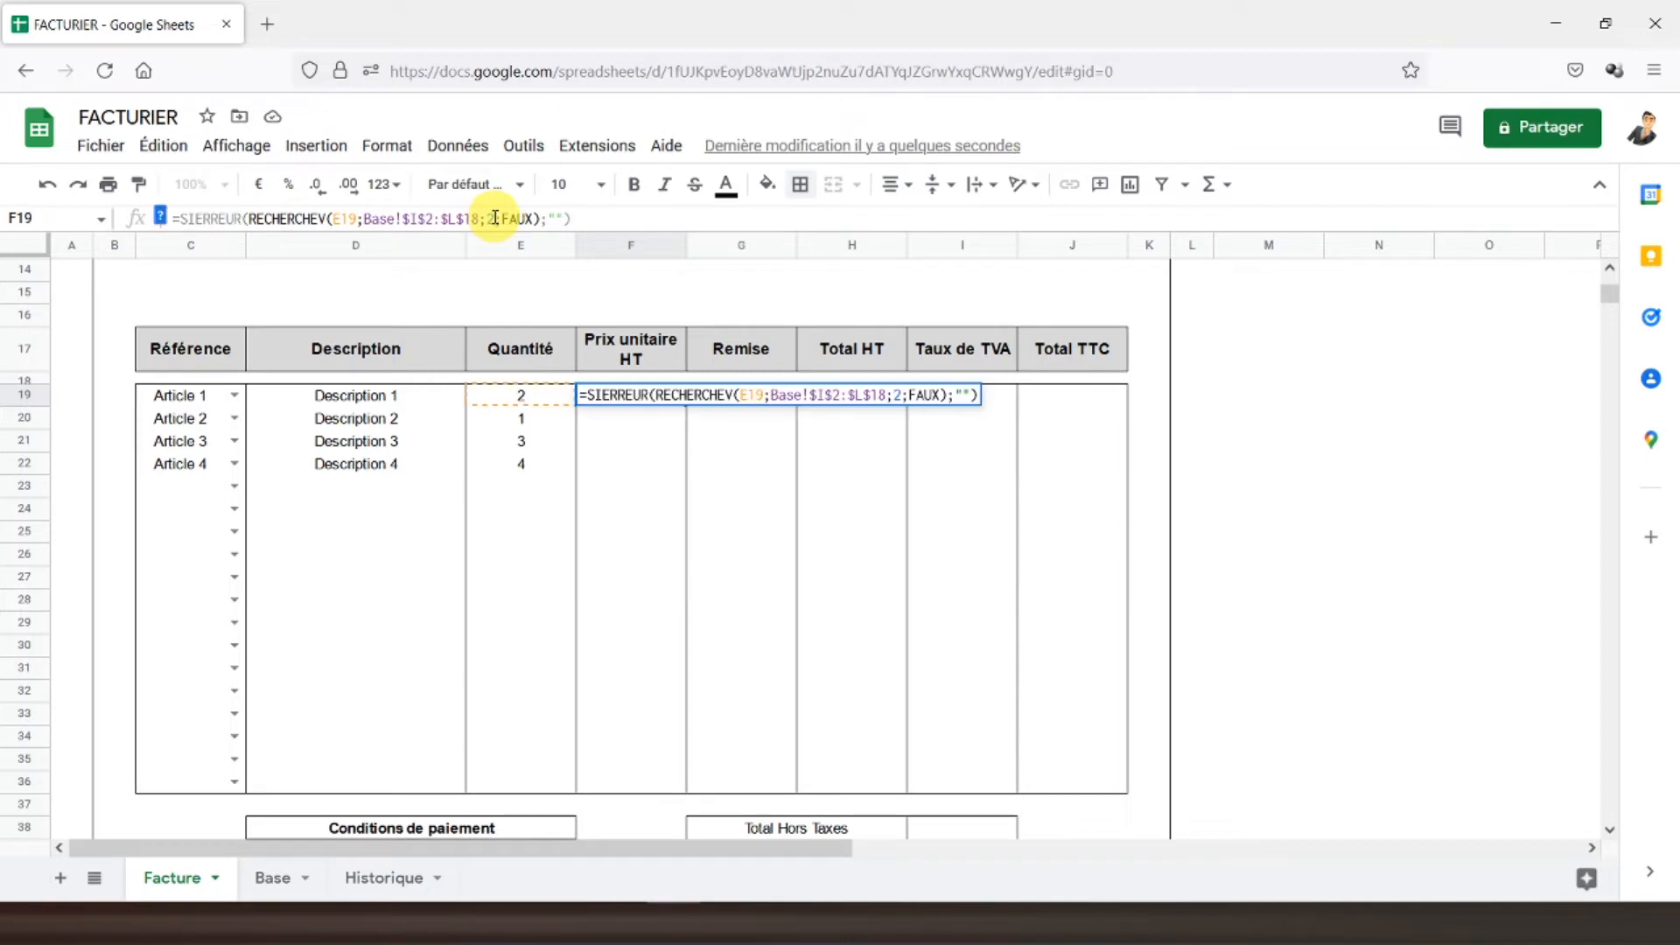
{"action": "key", "text": "Return"}
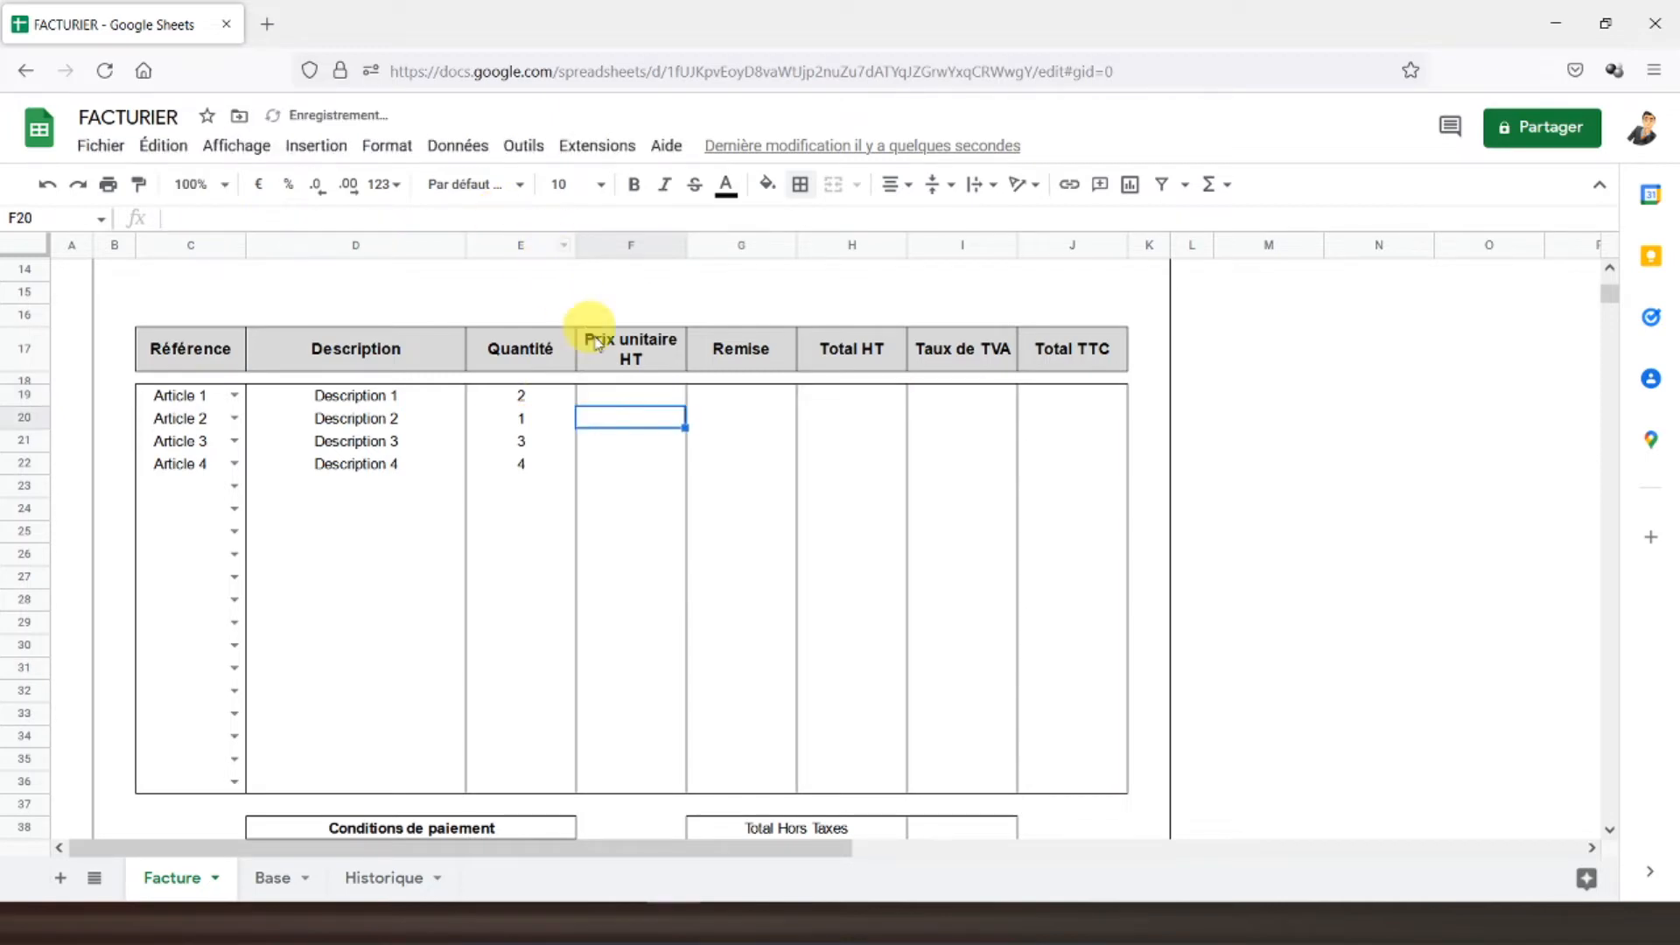
- Correct F19's lookup value back to C19 so Article 1's price shows 100
{"action": "left_click", "coordinate": [634, 398]}
{"action": "key", "text": "ctrl+c"}
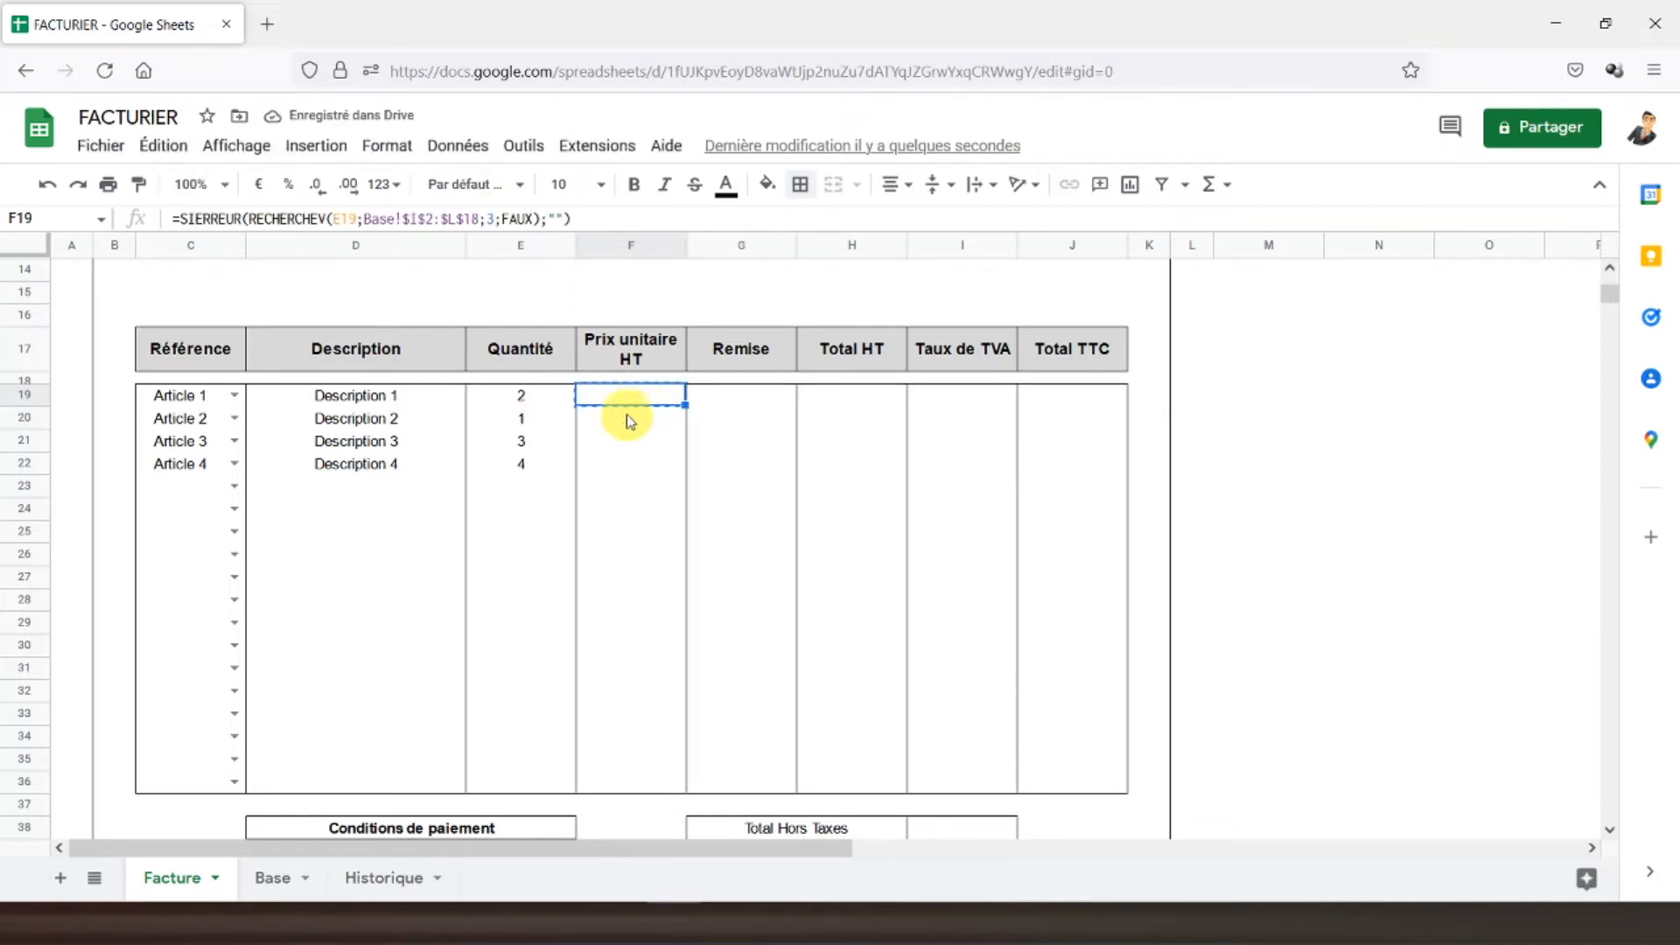
{"action": "left_click", "coordinate": [629, 419]}
{"action": "left_click", "coordinate": [623, 395]}
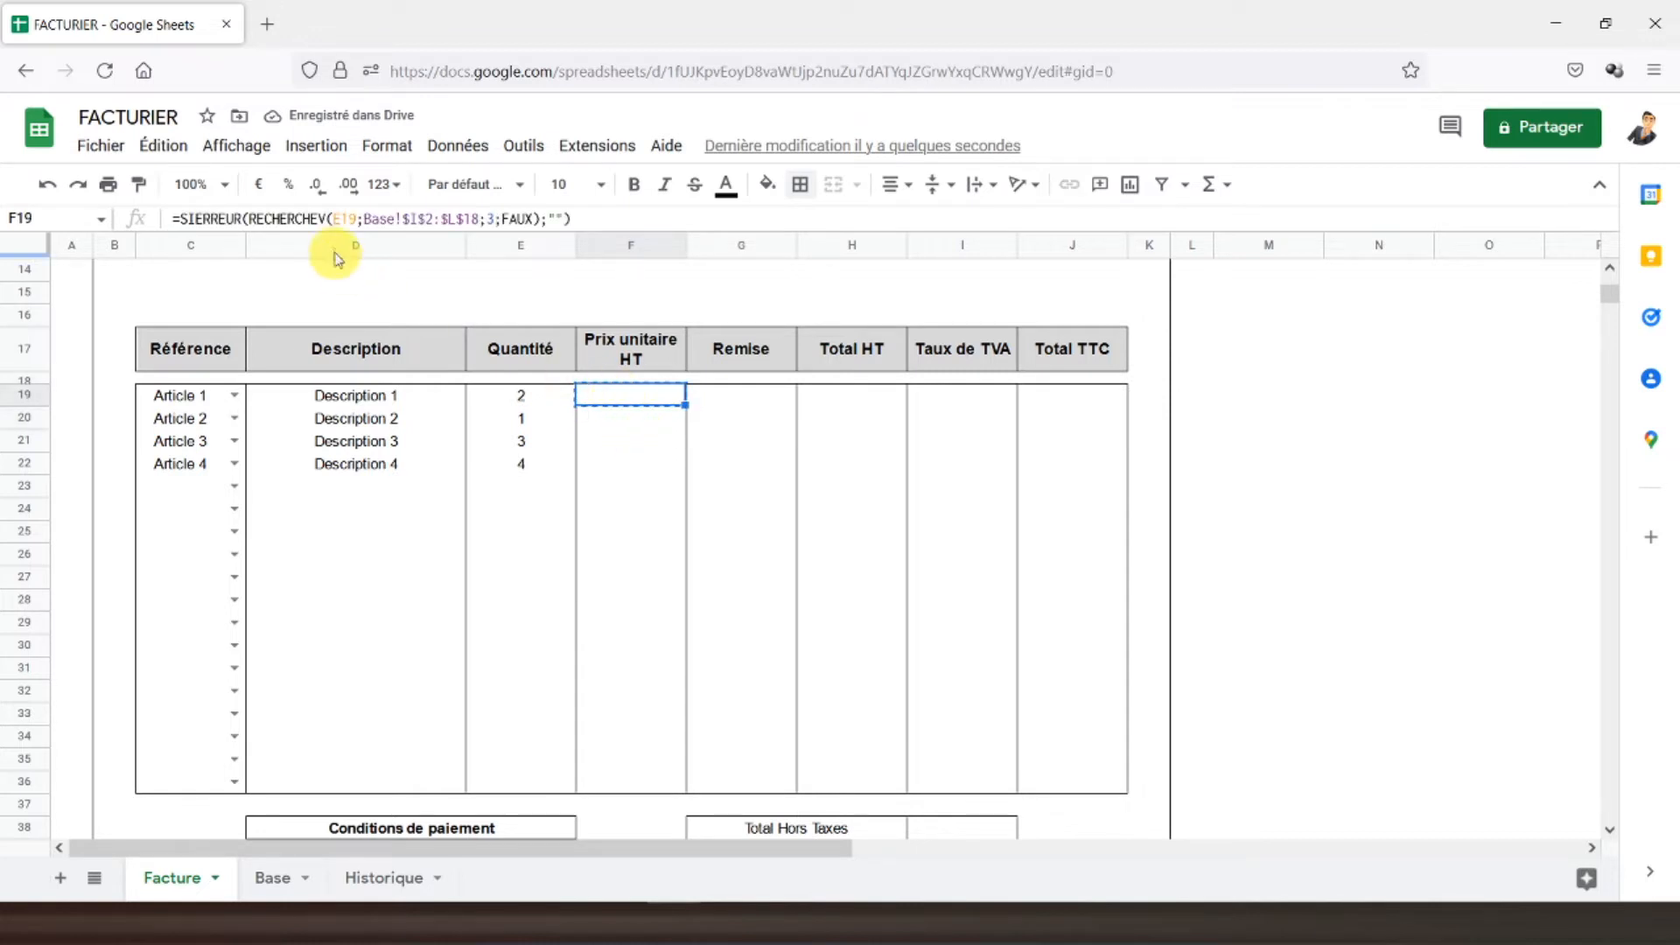
{"action": "left_click", "coordinate": [344, 221]}
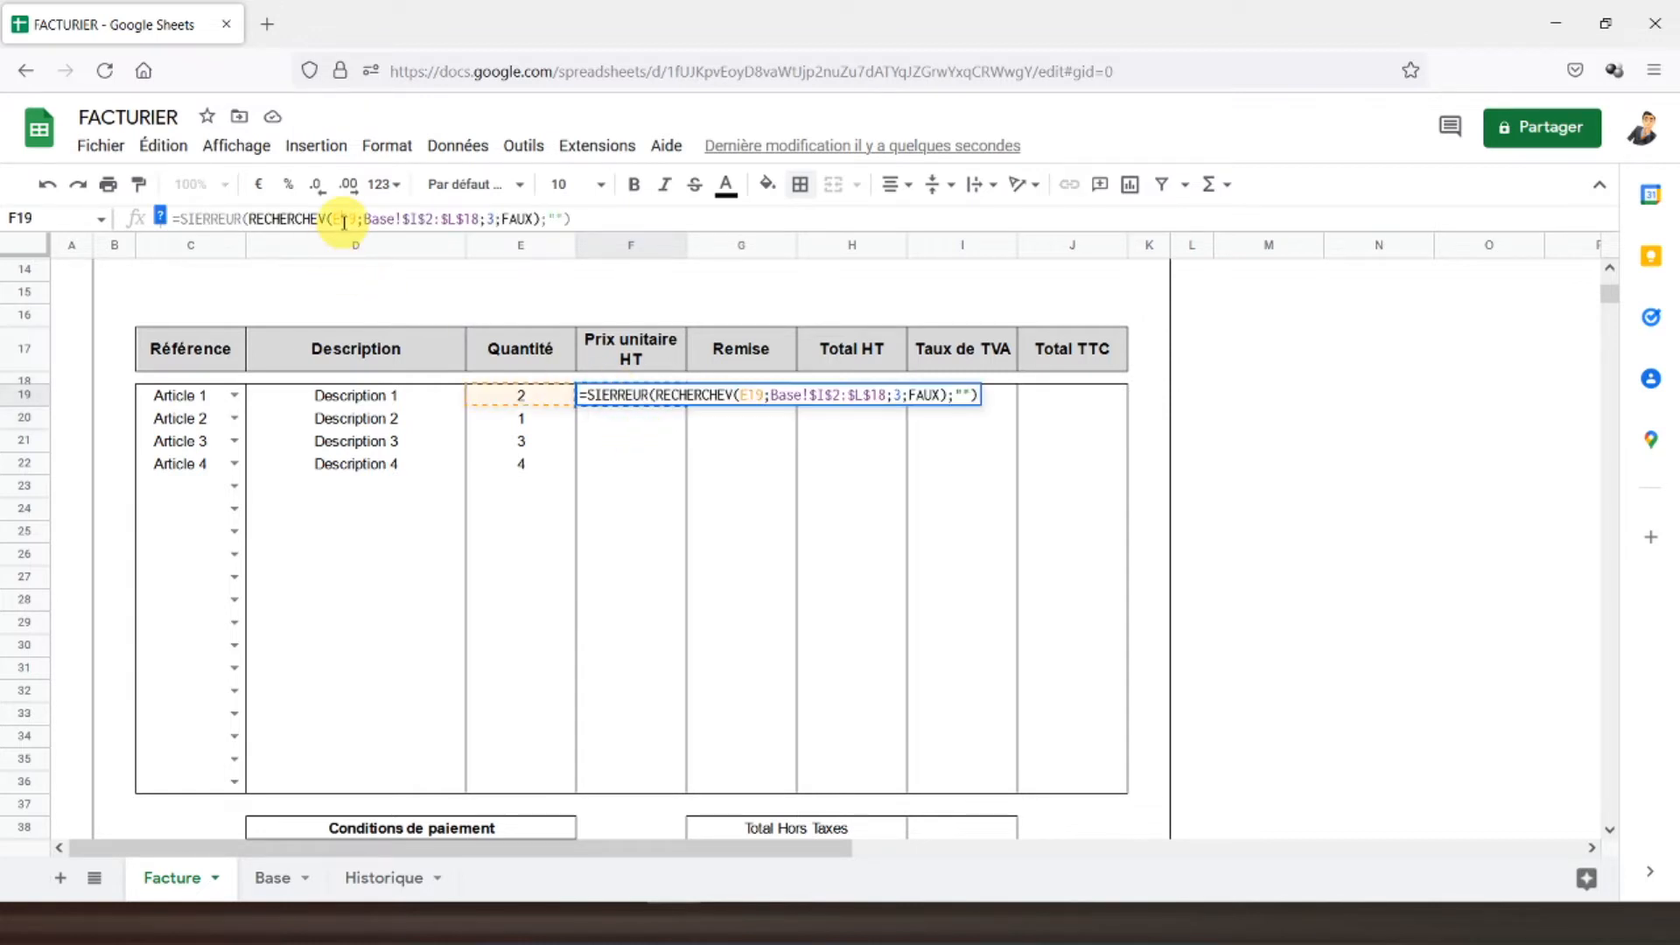
{"action": "key", "text": "BackSpace"}
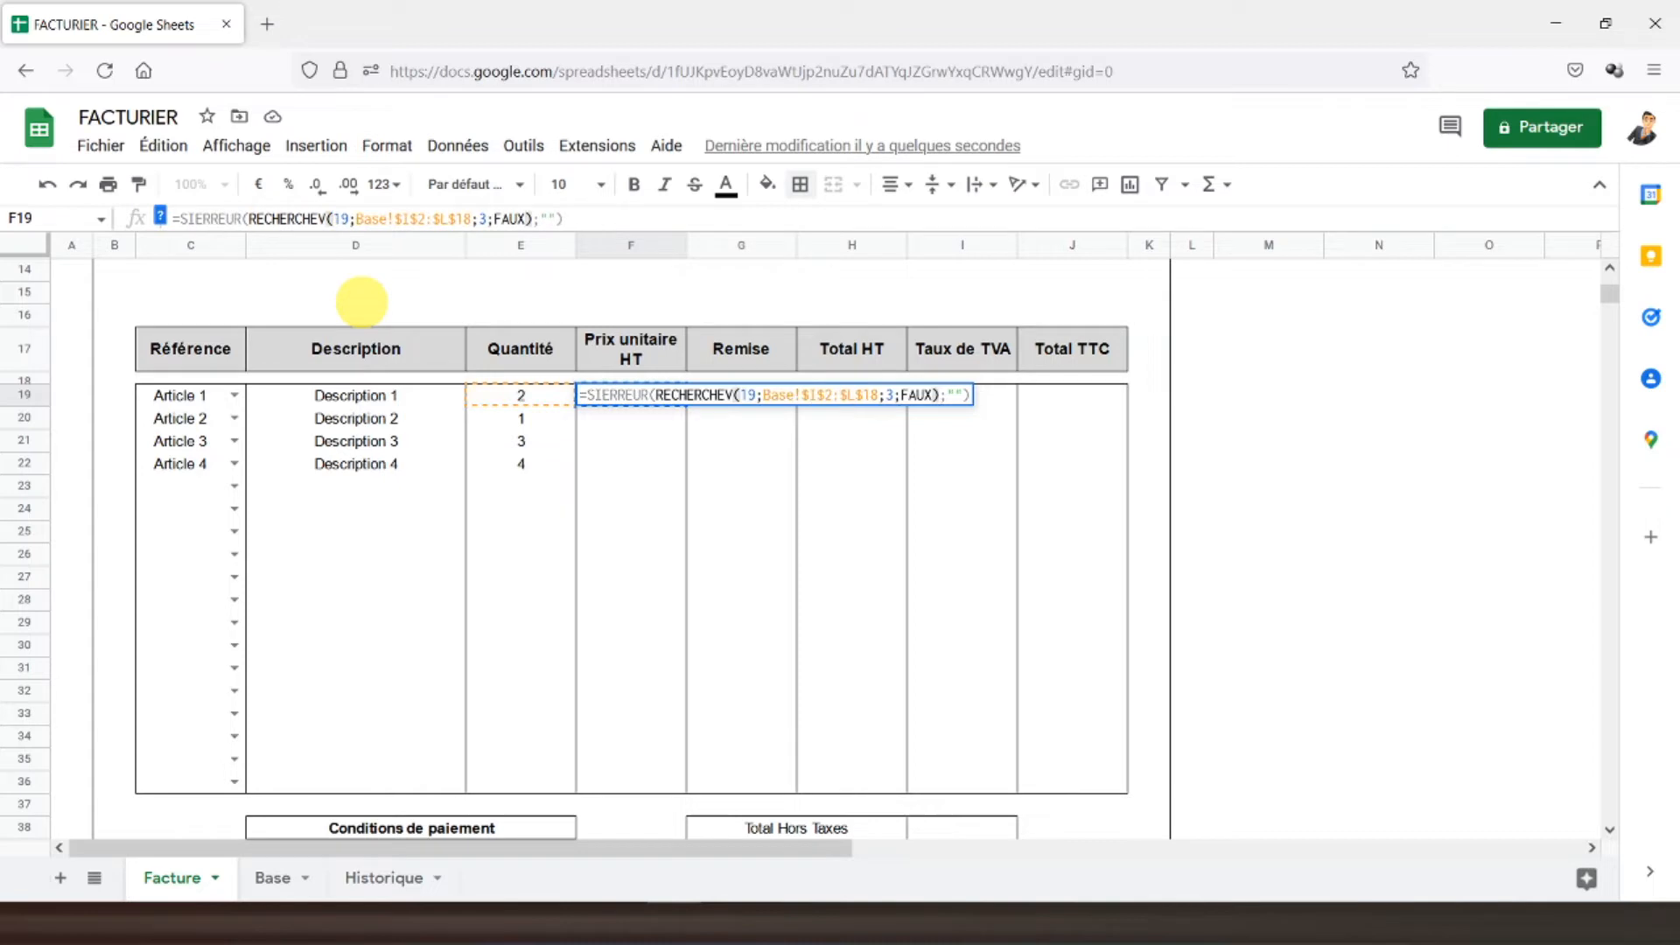
{"action": "type", "text": "c"}
{"action": "key", "text": "Return"}
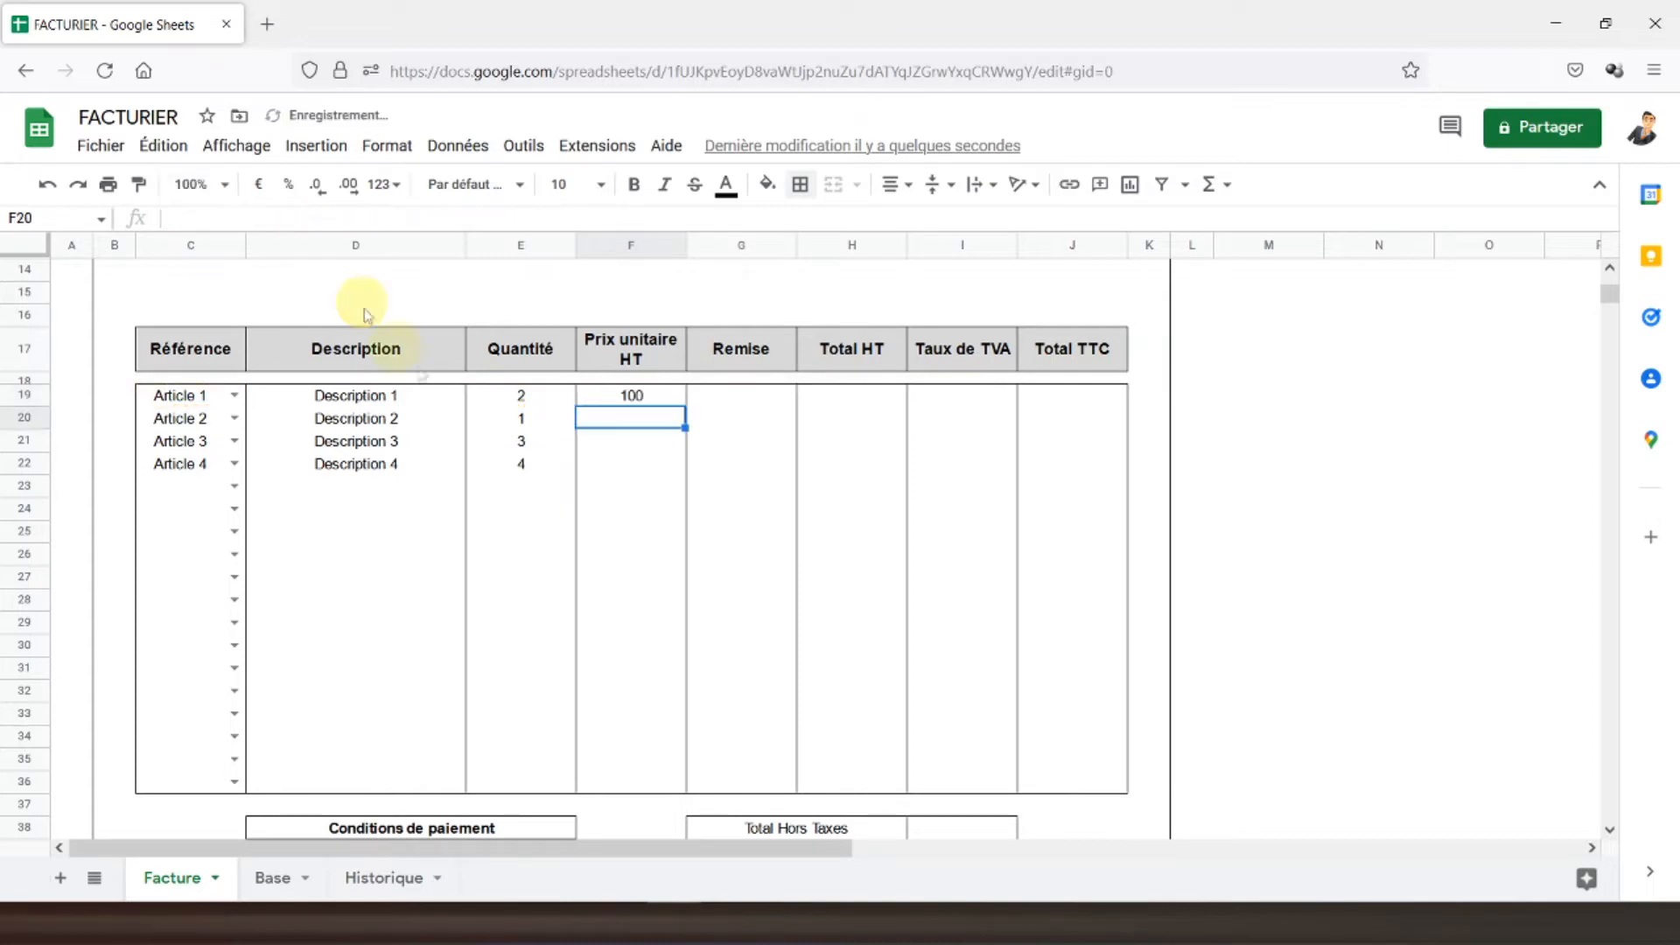
{"action": "left_click", "coordinate": [602, 399]}
- Copy the price lookup into F20:F36, clear inner borders keeping an outline, and format as euros
{"action": "left_click_drag", "start_coordinate": [600, 418], "coordinate": [618, 779]}
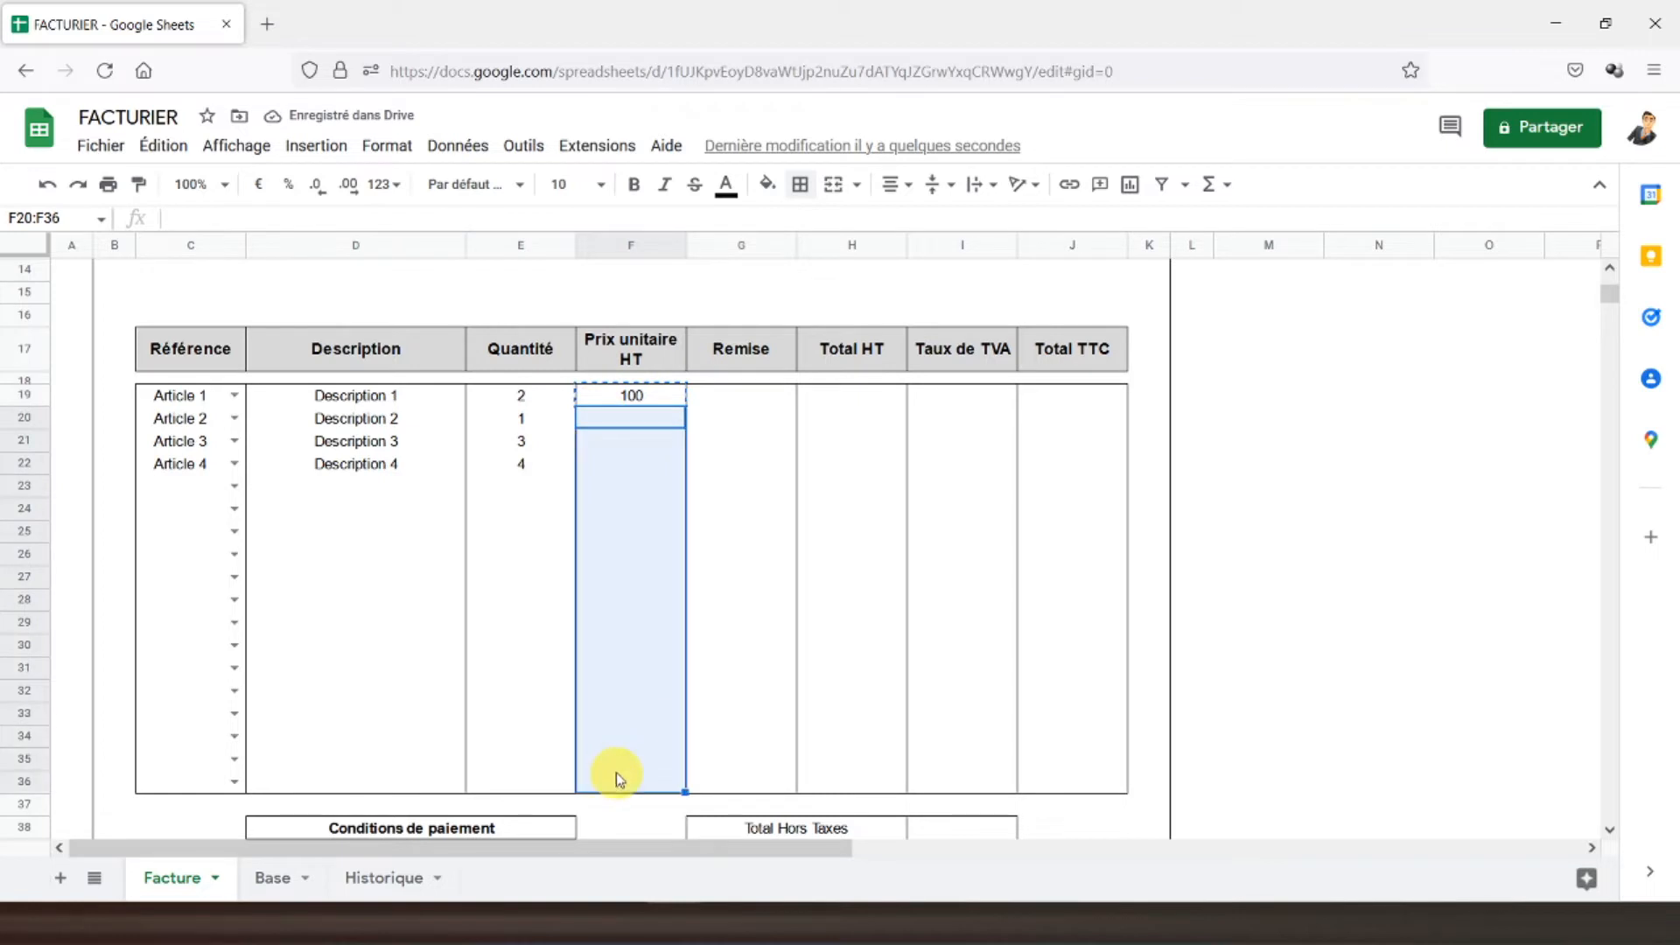
{"action": "key", "text": "ctrl+v"}
{"action": "left_click_drag", "start_coordinate": [630, 397], "coordinate": [630, 776]}
{"action": "left_click", "coordinate": [803, 186]}
{"action": "left_click", "coordinate": [927, 257]}
{"action": "left_click", "coordinate": [925, 229]}
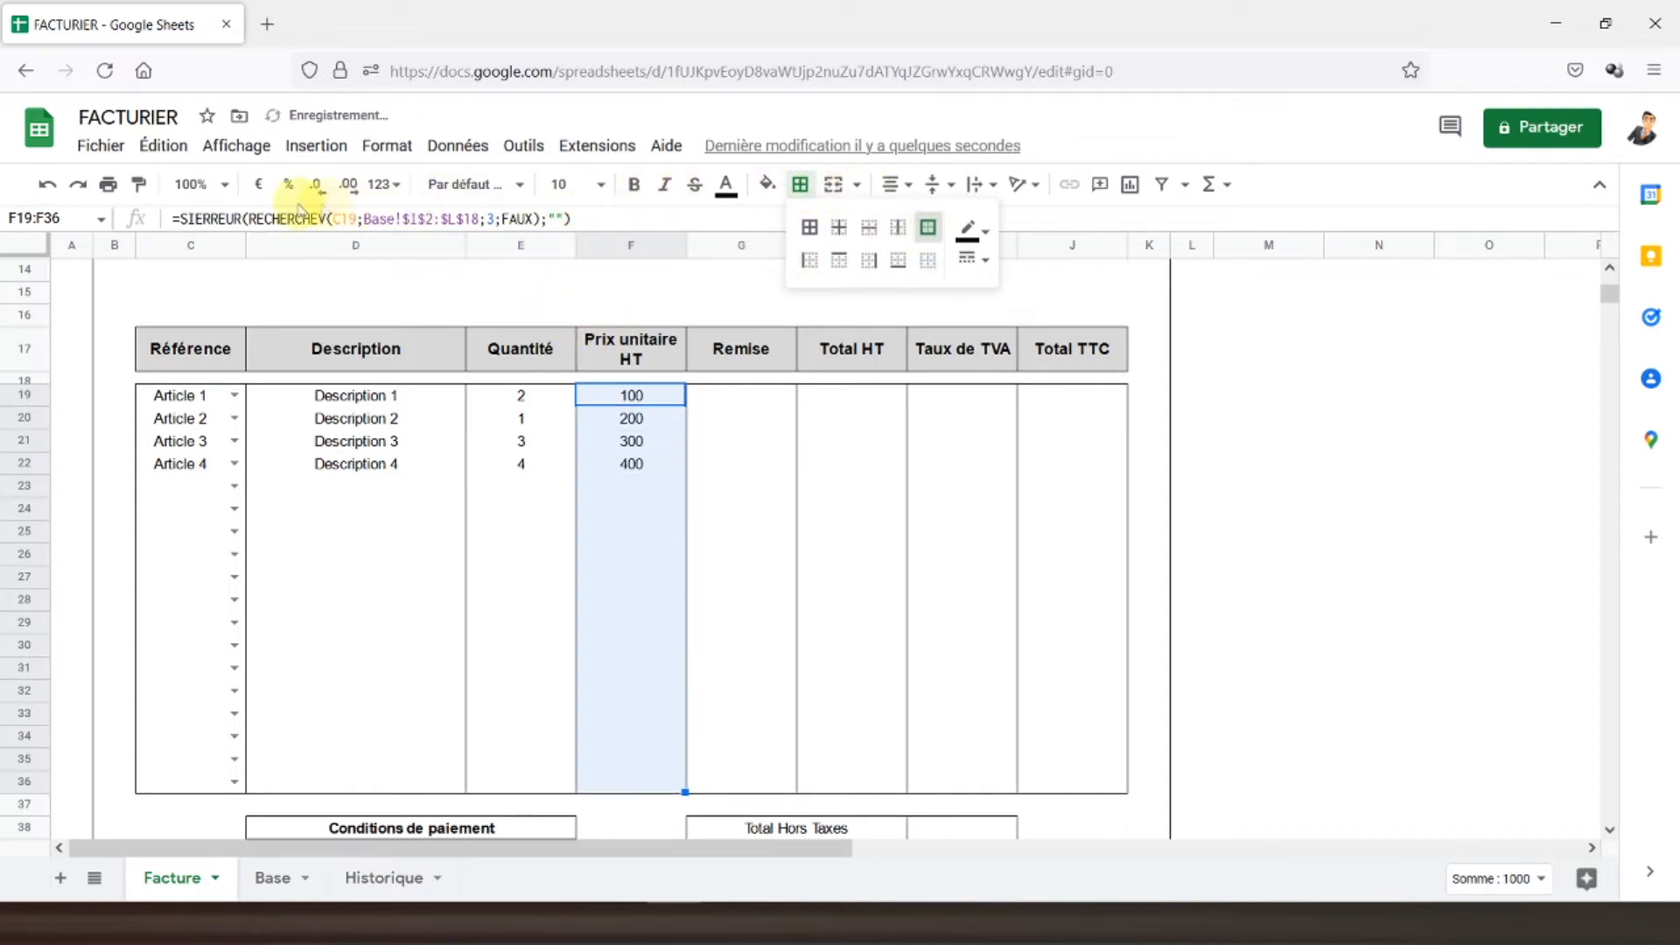
{"action": "left_click", "coordinate": [259, 185]}
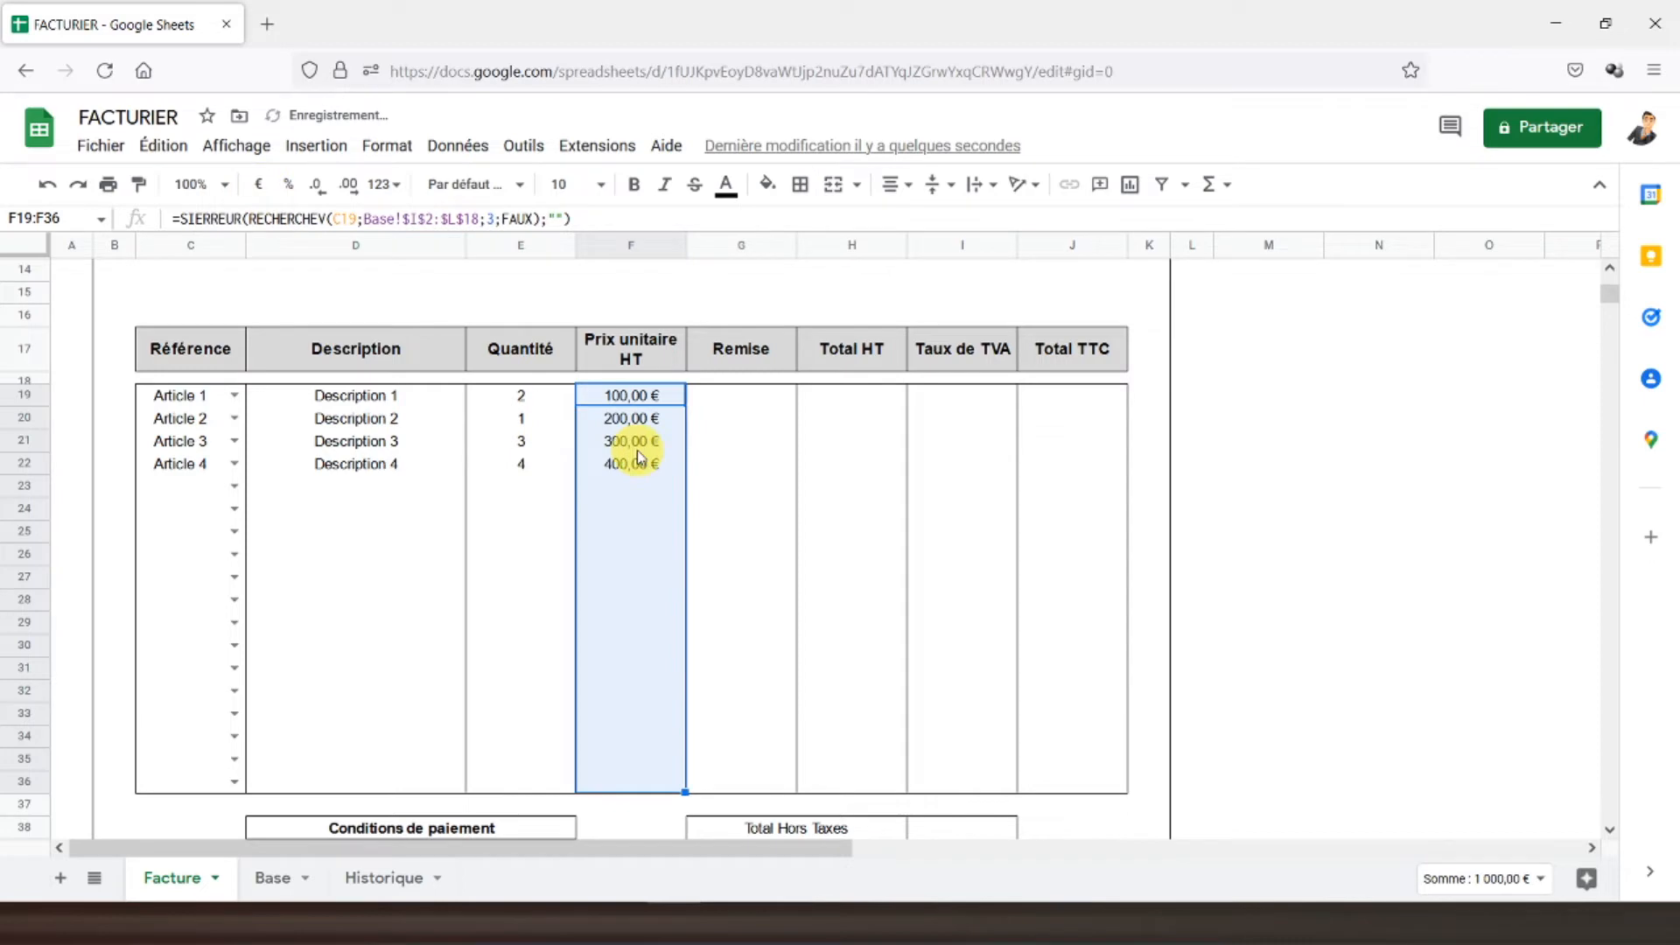
- Enter Remise discounts 10%, 5%, 20% and 0% in G19:G22
{"action": "left_click", "coordinate": [722, 405]}
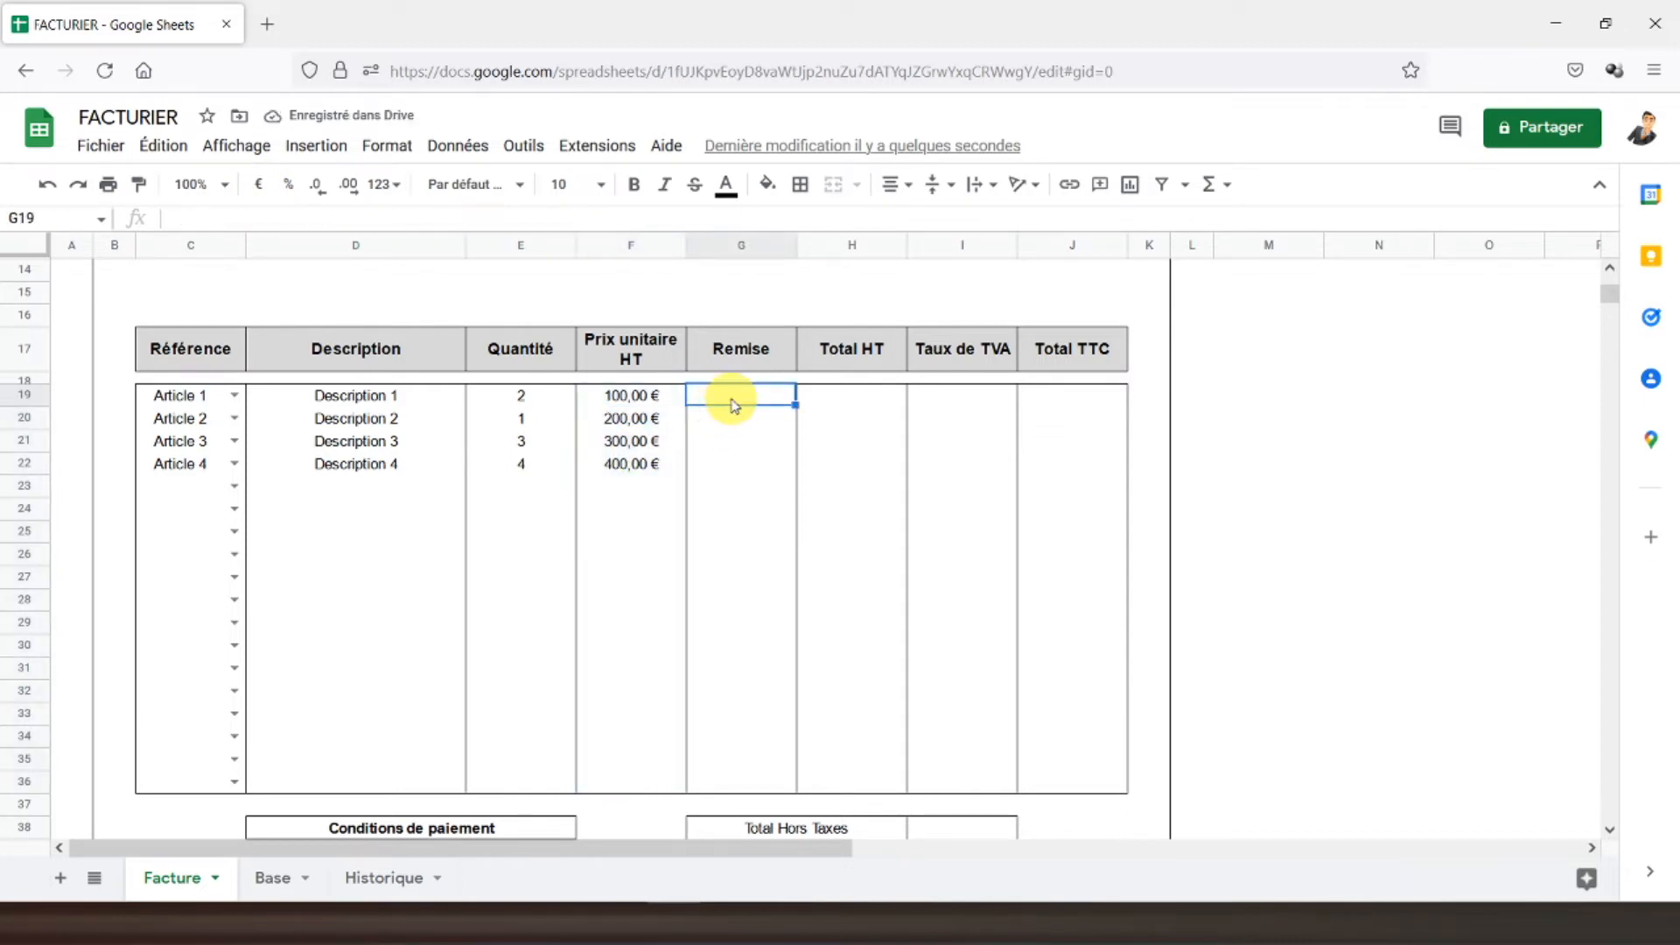
{"action": "type", "text": "10%"}
{"action": "key", "text": "Return"}
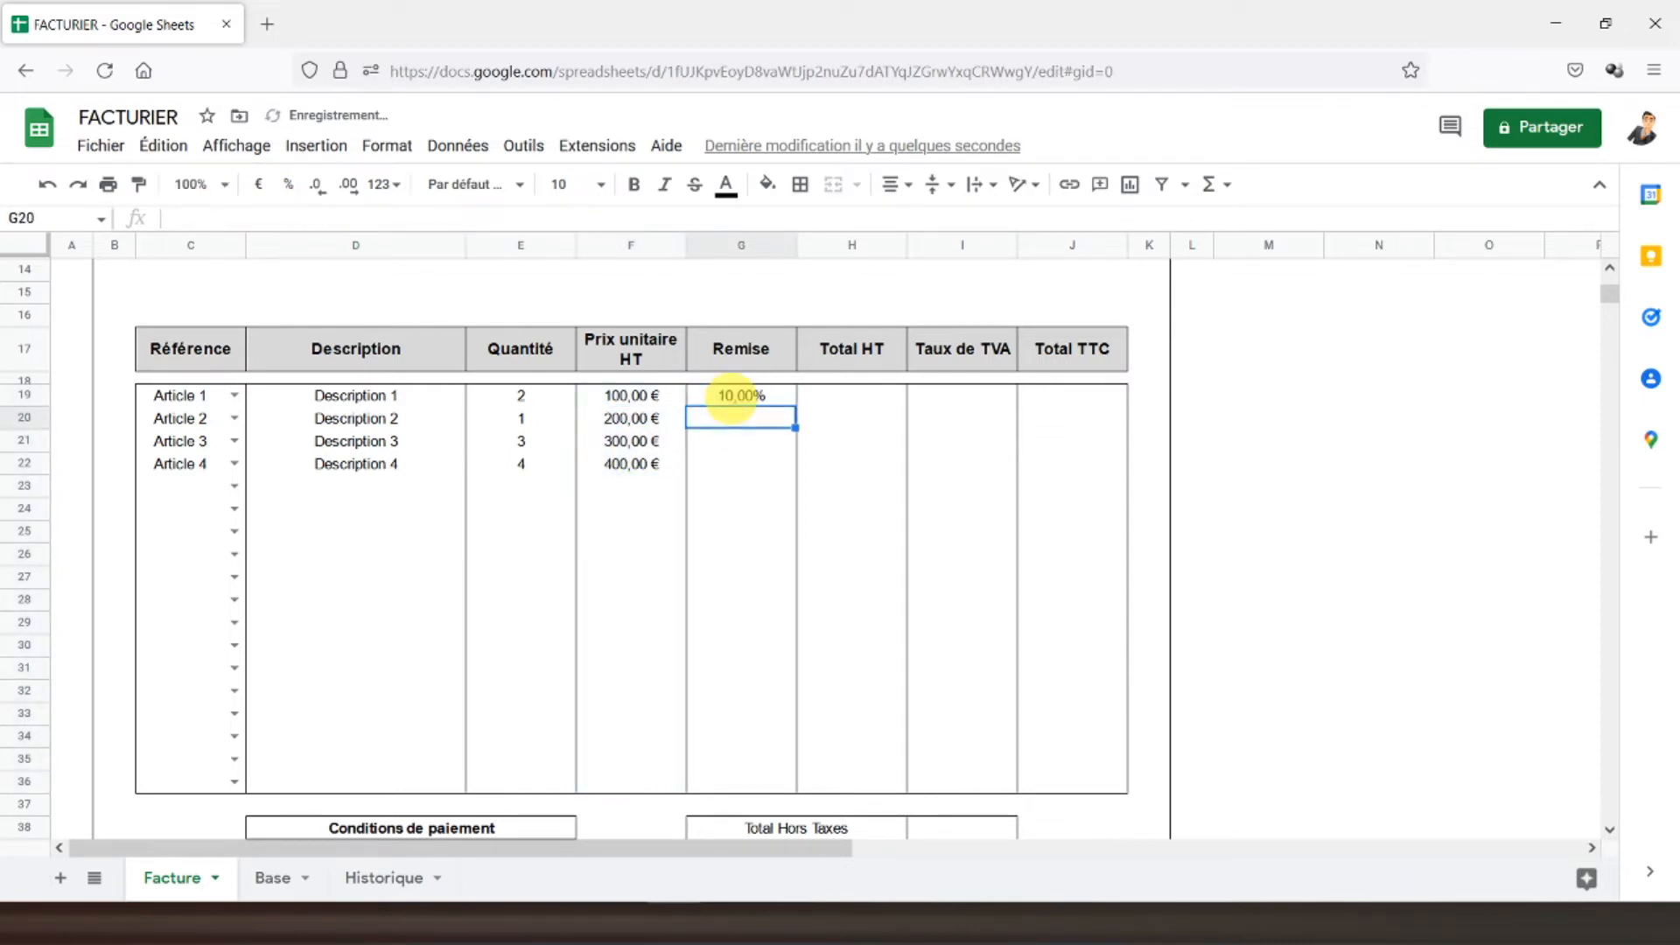
{"action": "type", "text": "5%"}
{"action": "key", "text": "Return"}
{"action": "type", "text": "20%"}
{"action": "key", "text": "Return"}
{"action": "type", "text": "0%"}
{"action": "key", "text": "Return"}
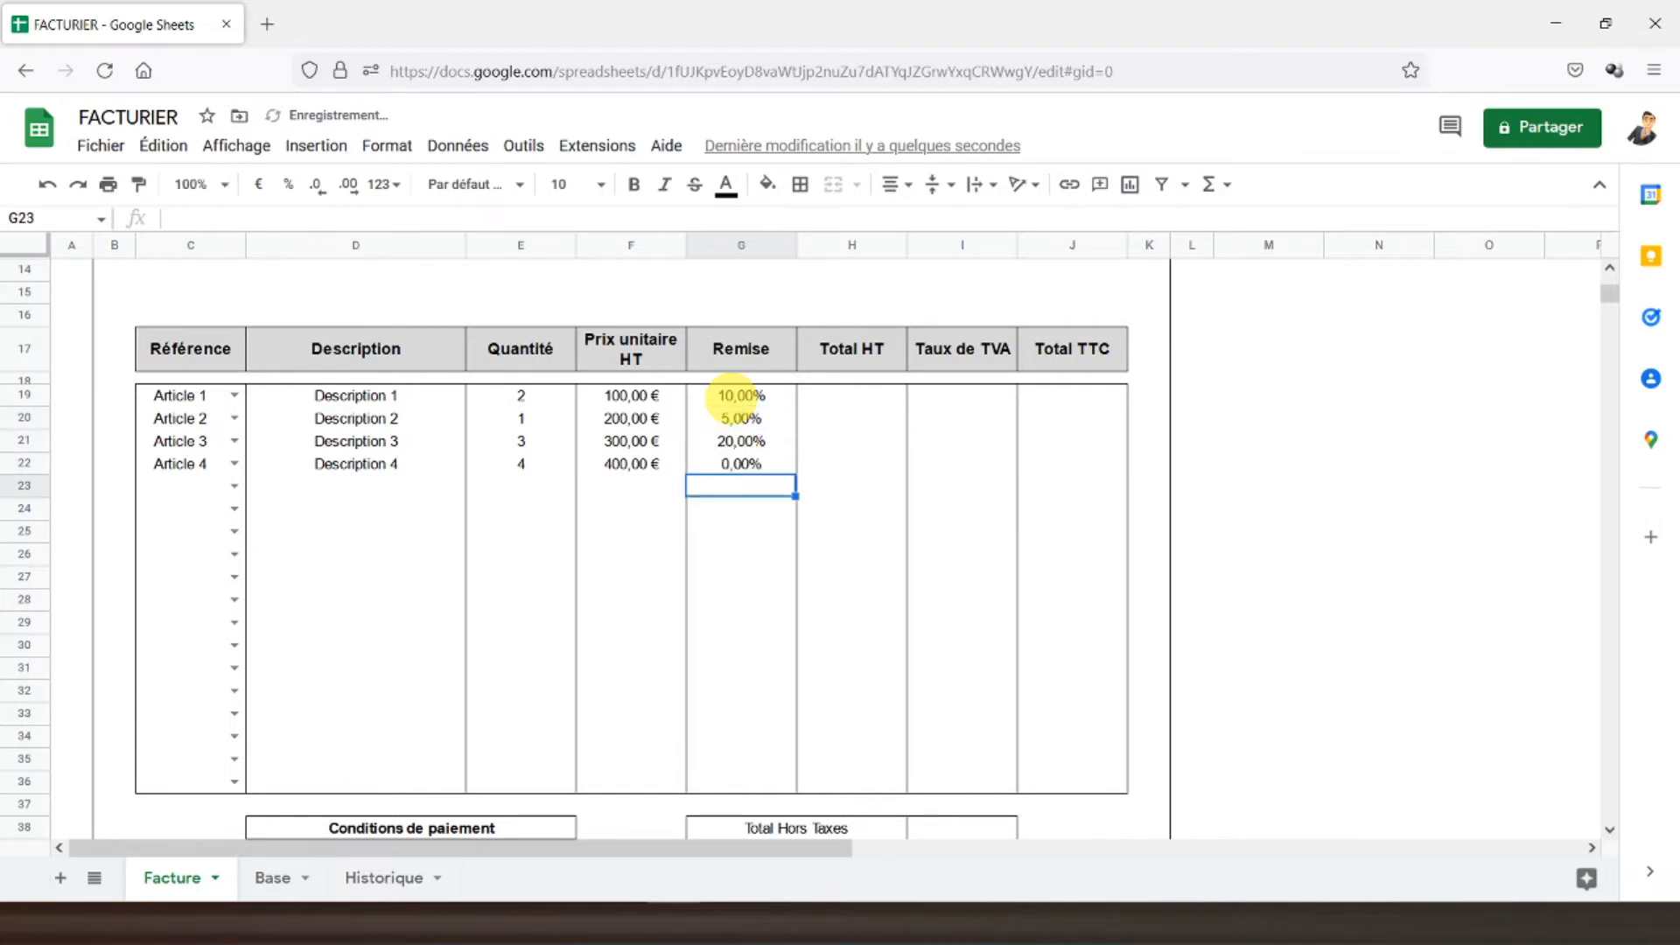
{"action": "left_click", "coordinate": [817, 407]}
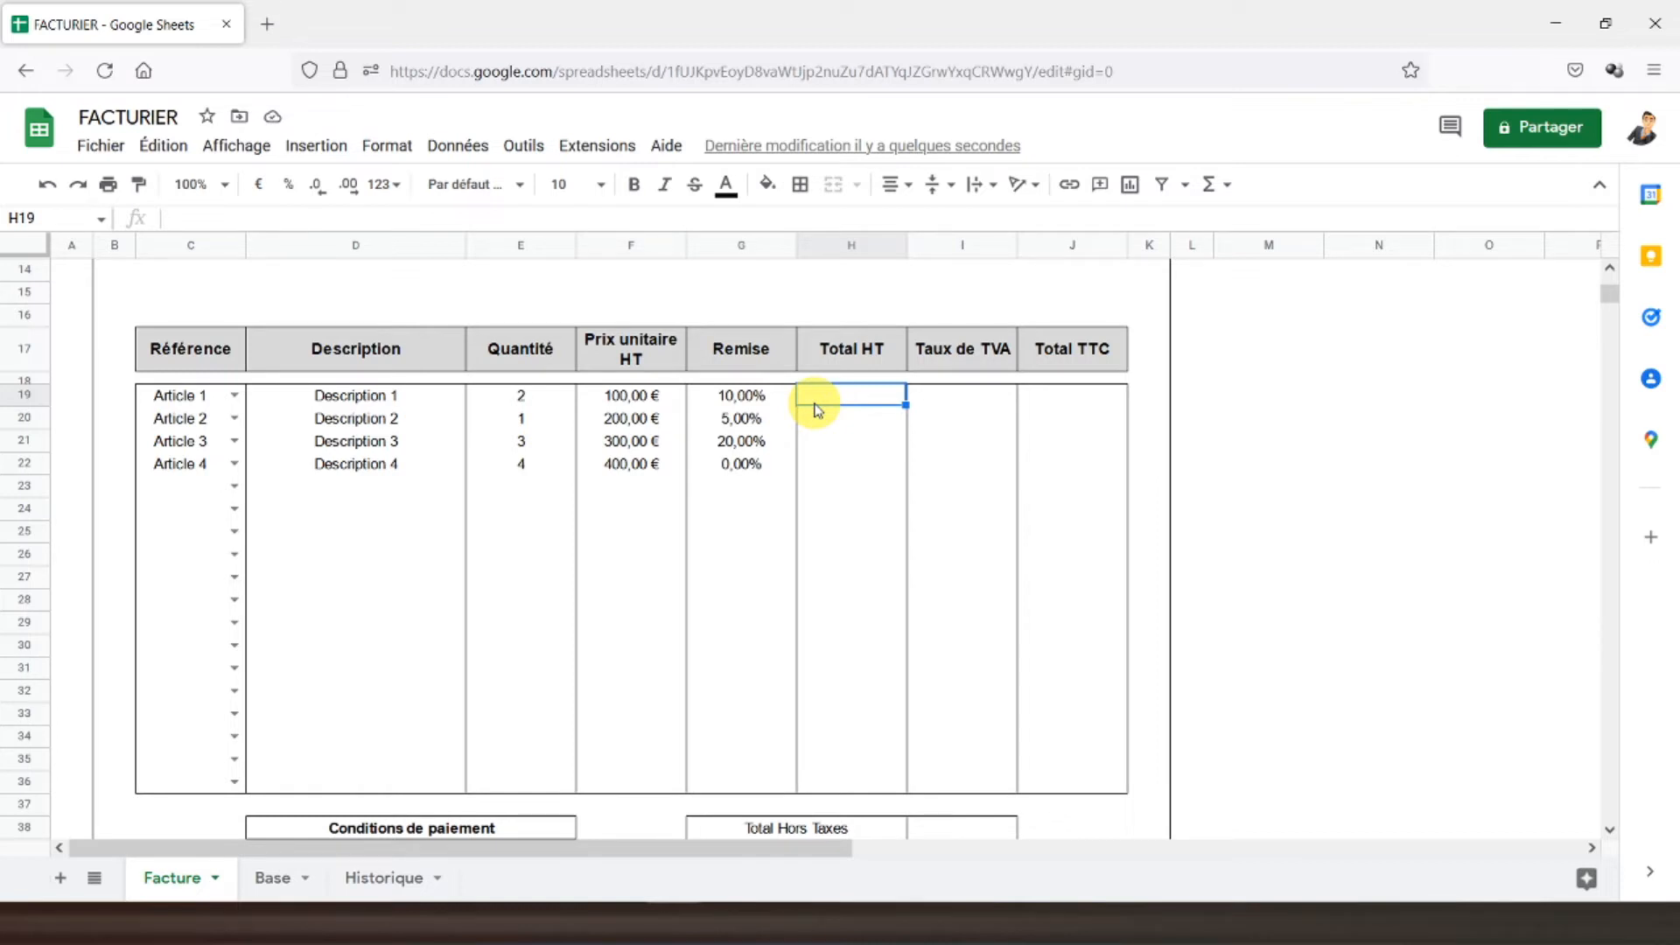
- Enter =SI(C19="";"";(E19*F19)*(1-G19)) in H19, showing 180,00 € for Article 1
{"action": "type", "text": "=si("}
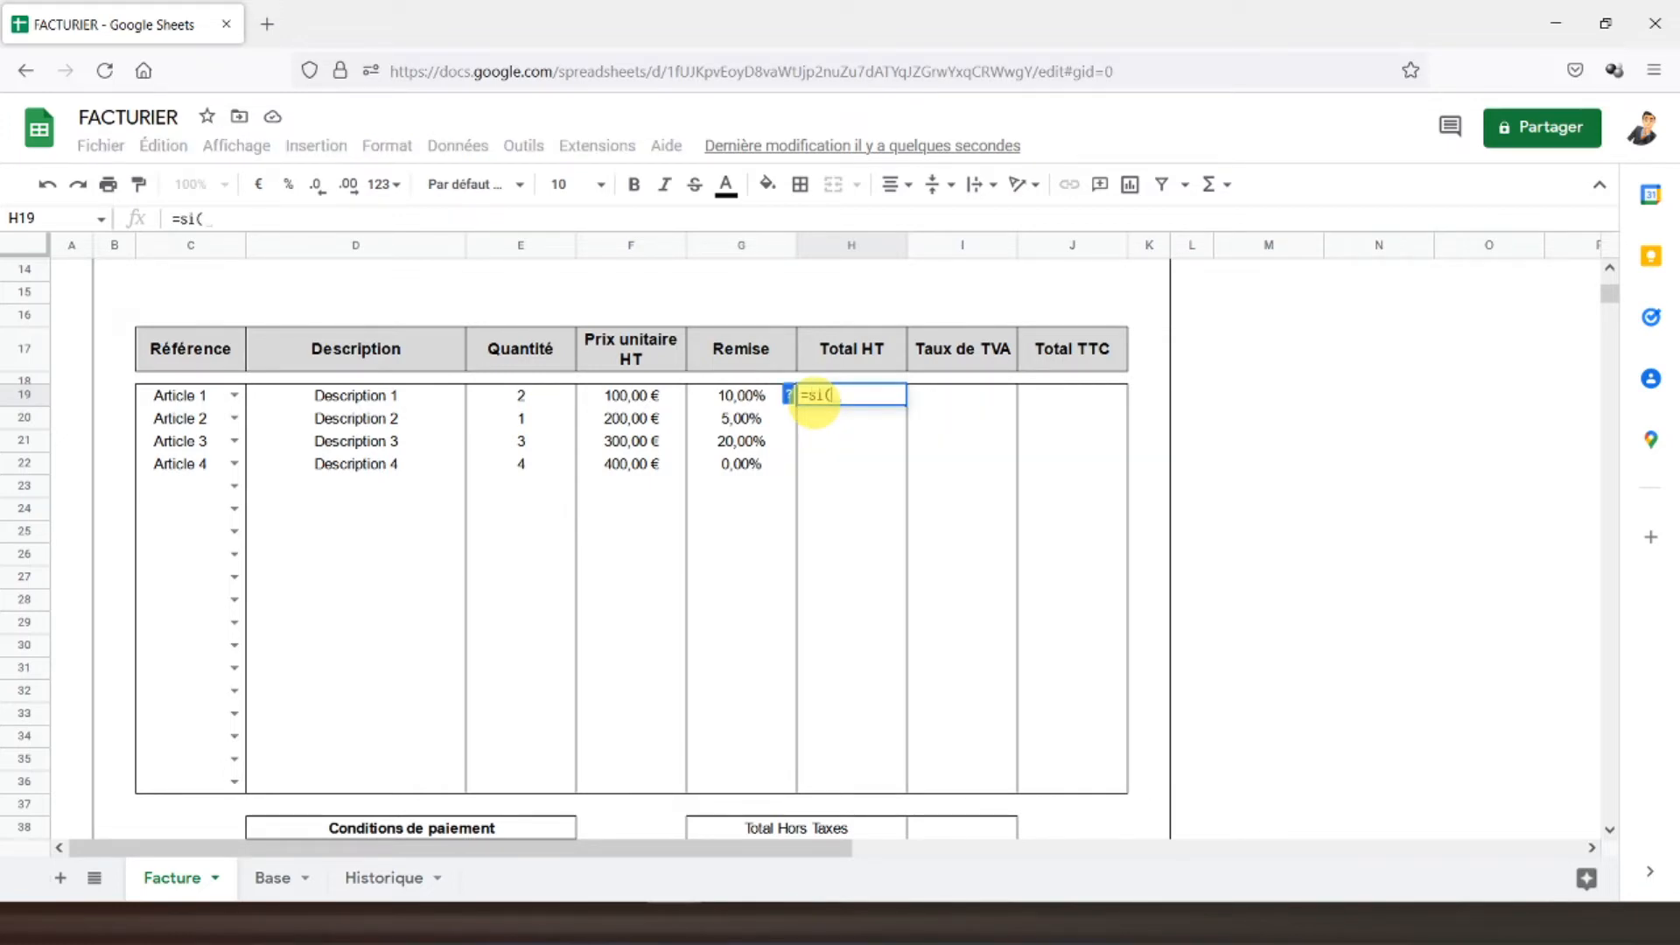
{"action": "left_click", "coordinate": [178, 399]}
{"action": "type", "text": "=\"\";"}
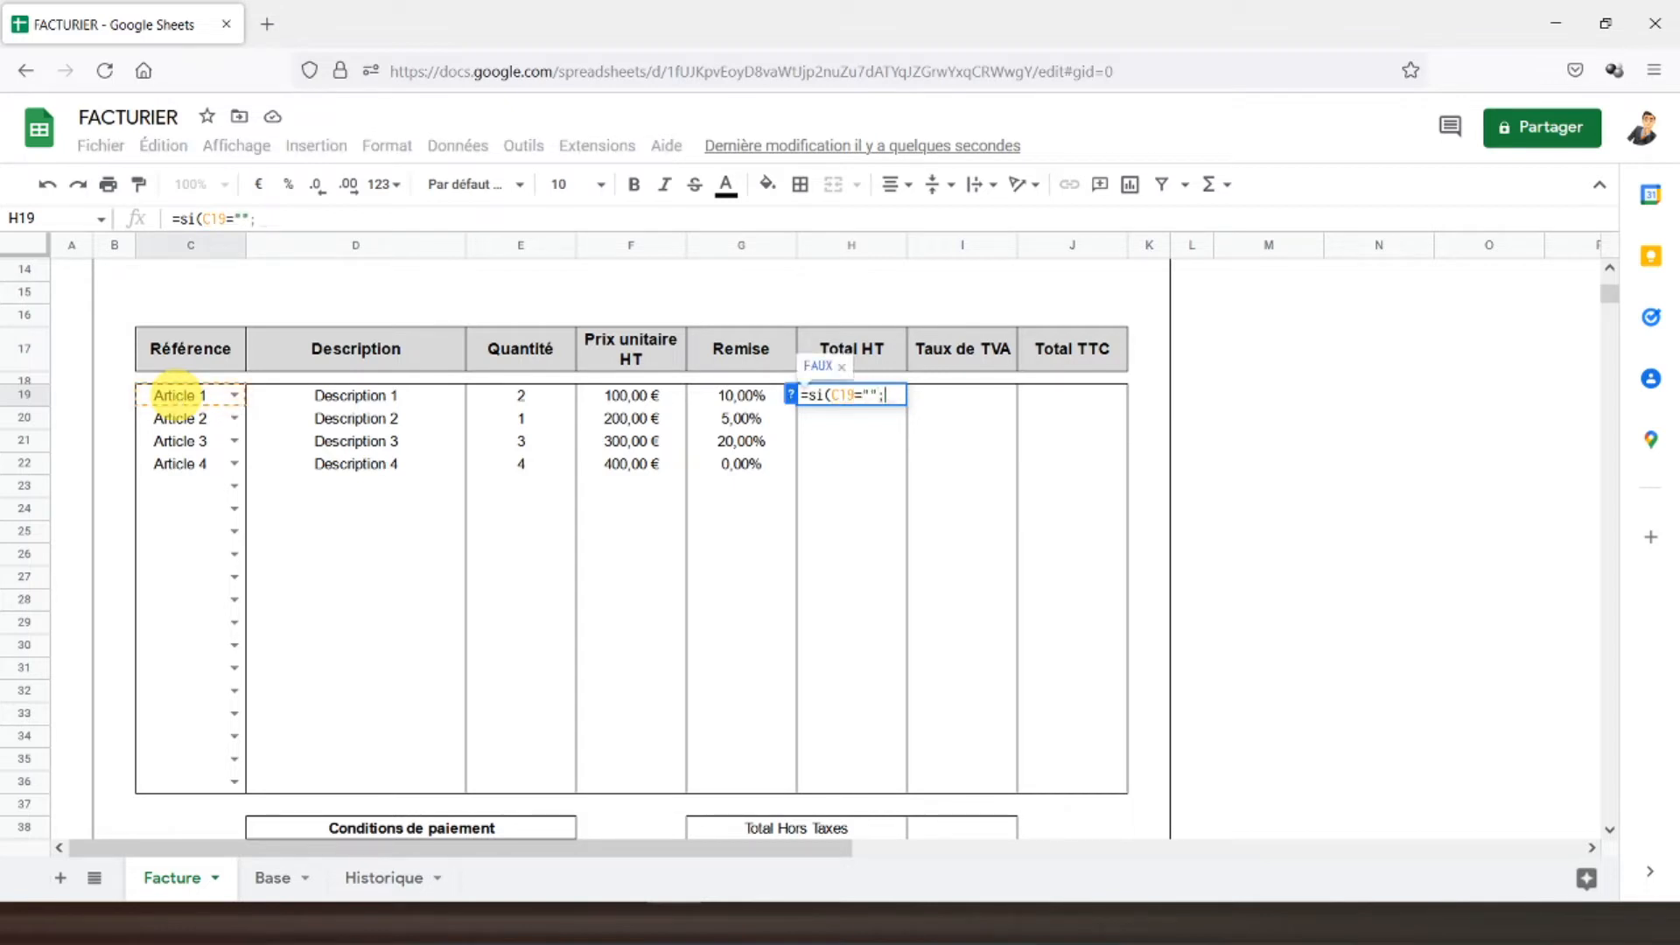
{"action": "type", "text": "\"\""}
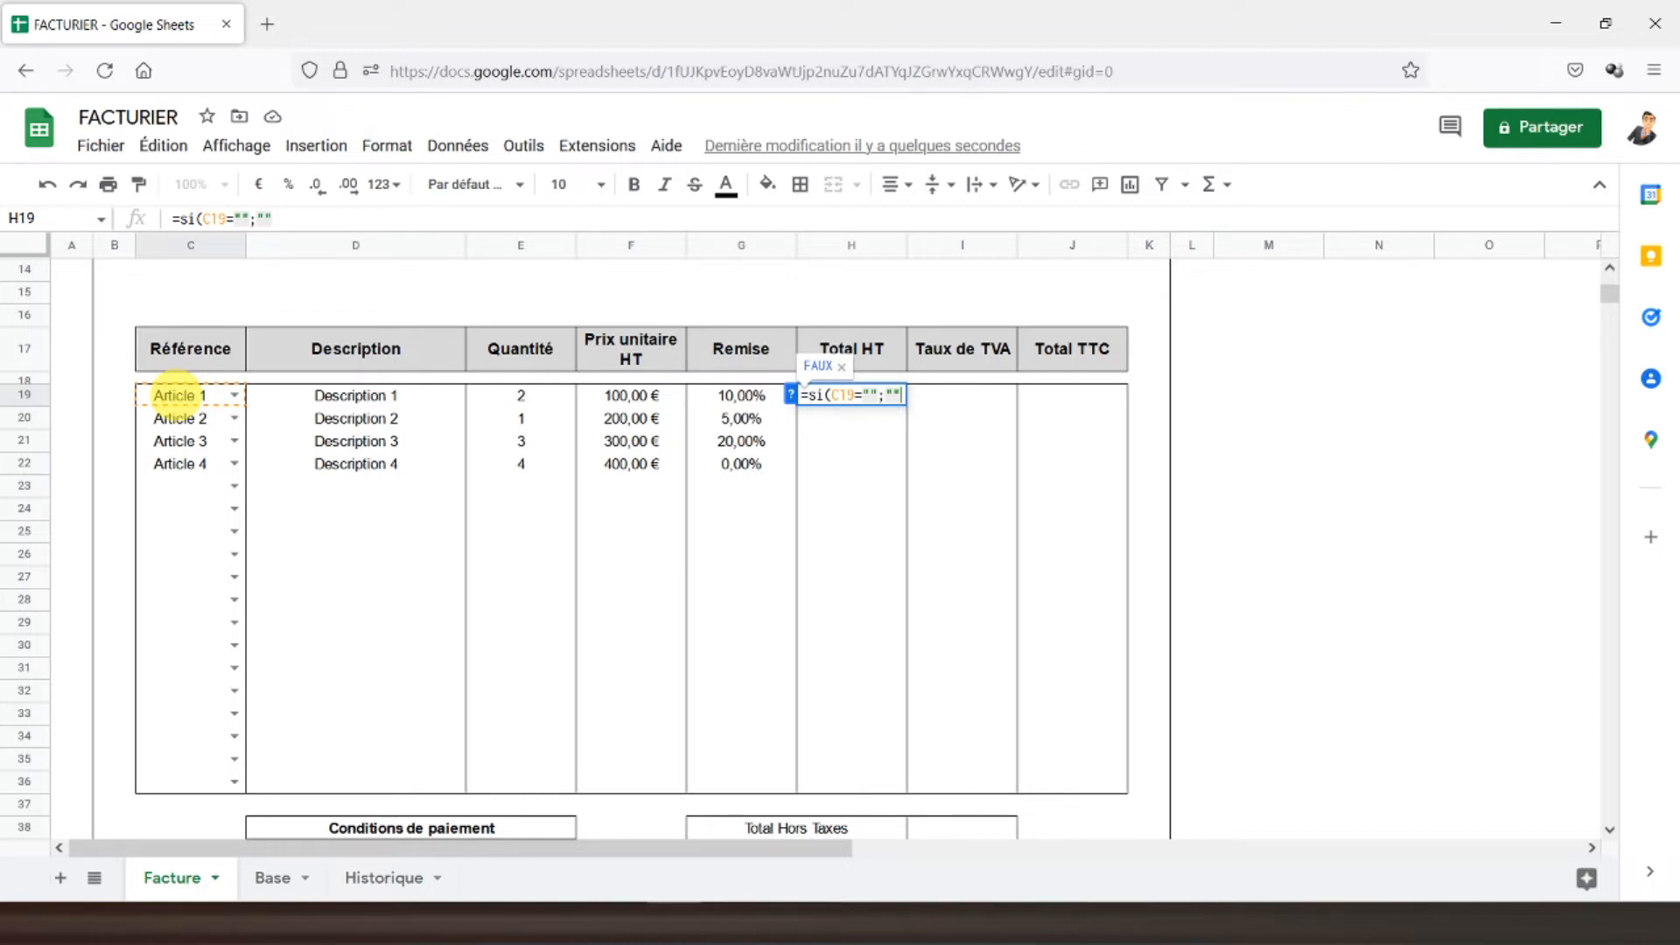
{"action": "type", "text": ";("}
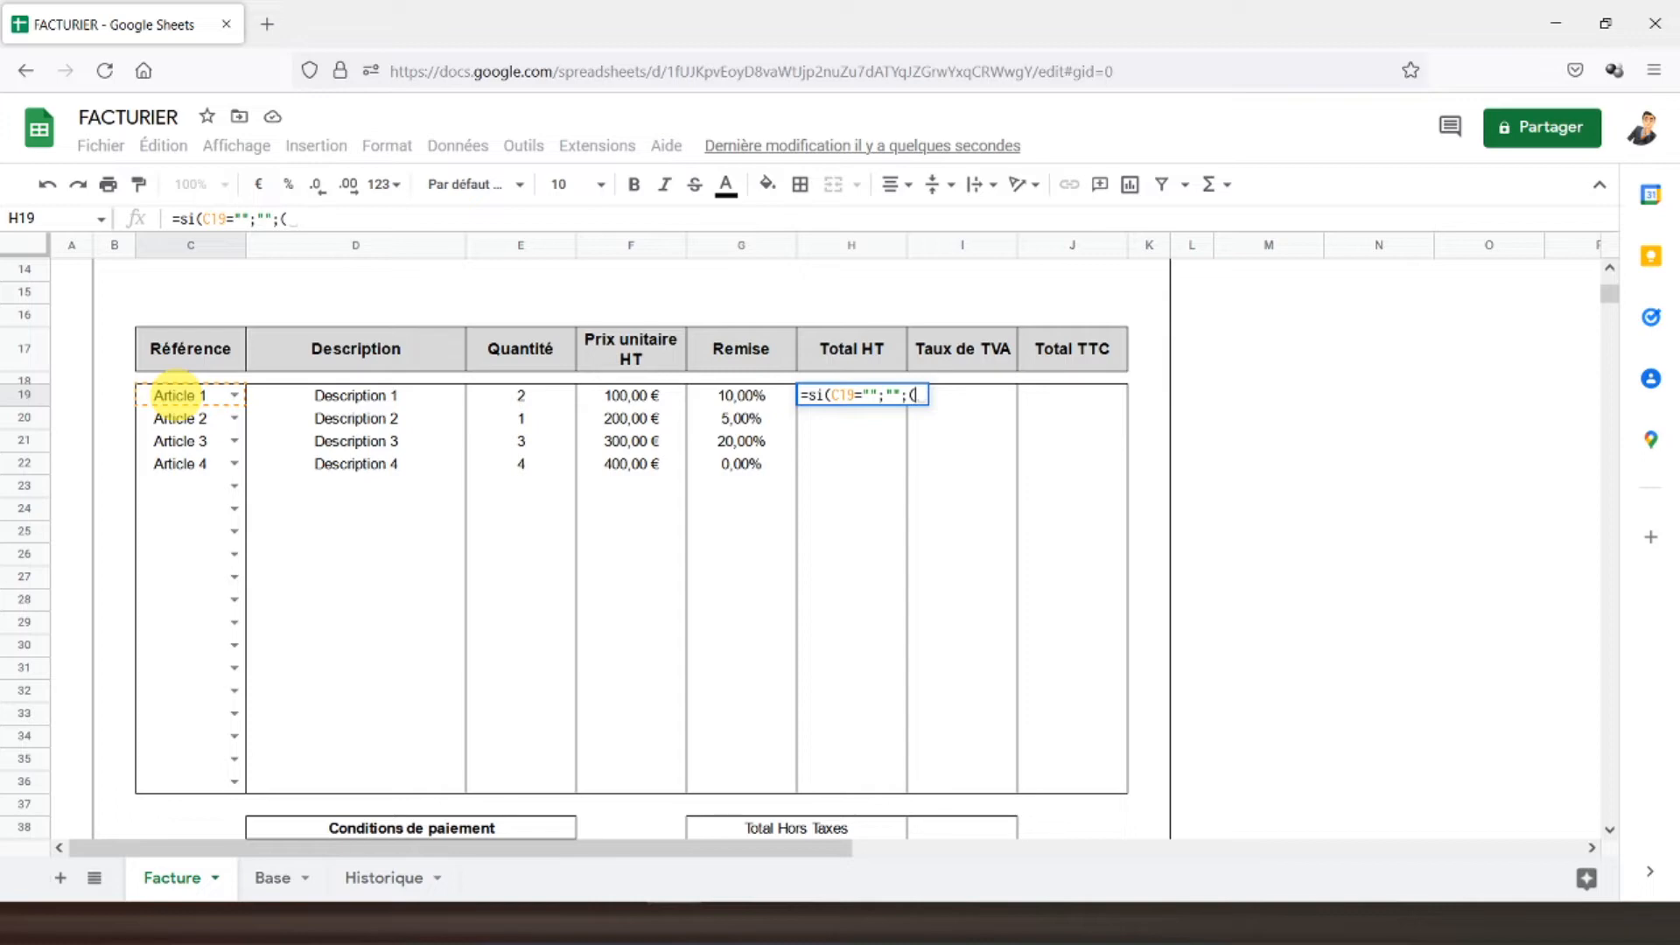
{"action": "left_click", "coordinate": [522, 401]}
{"action": "type", "text": "*"}
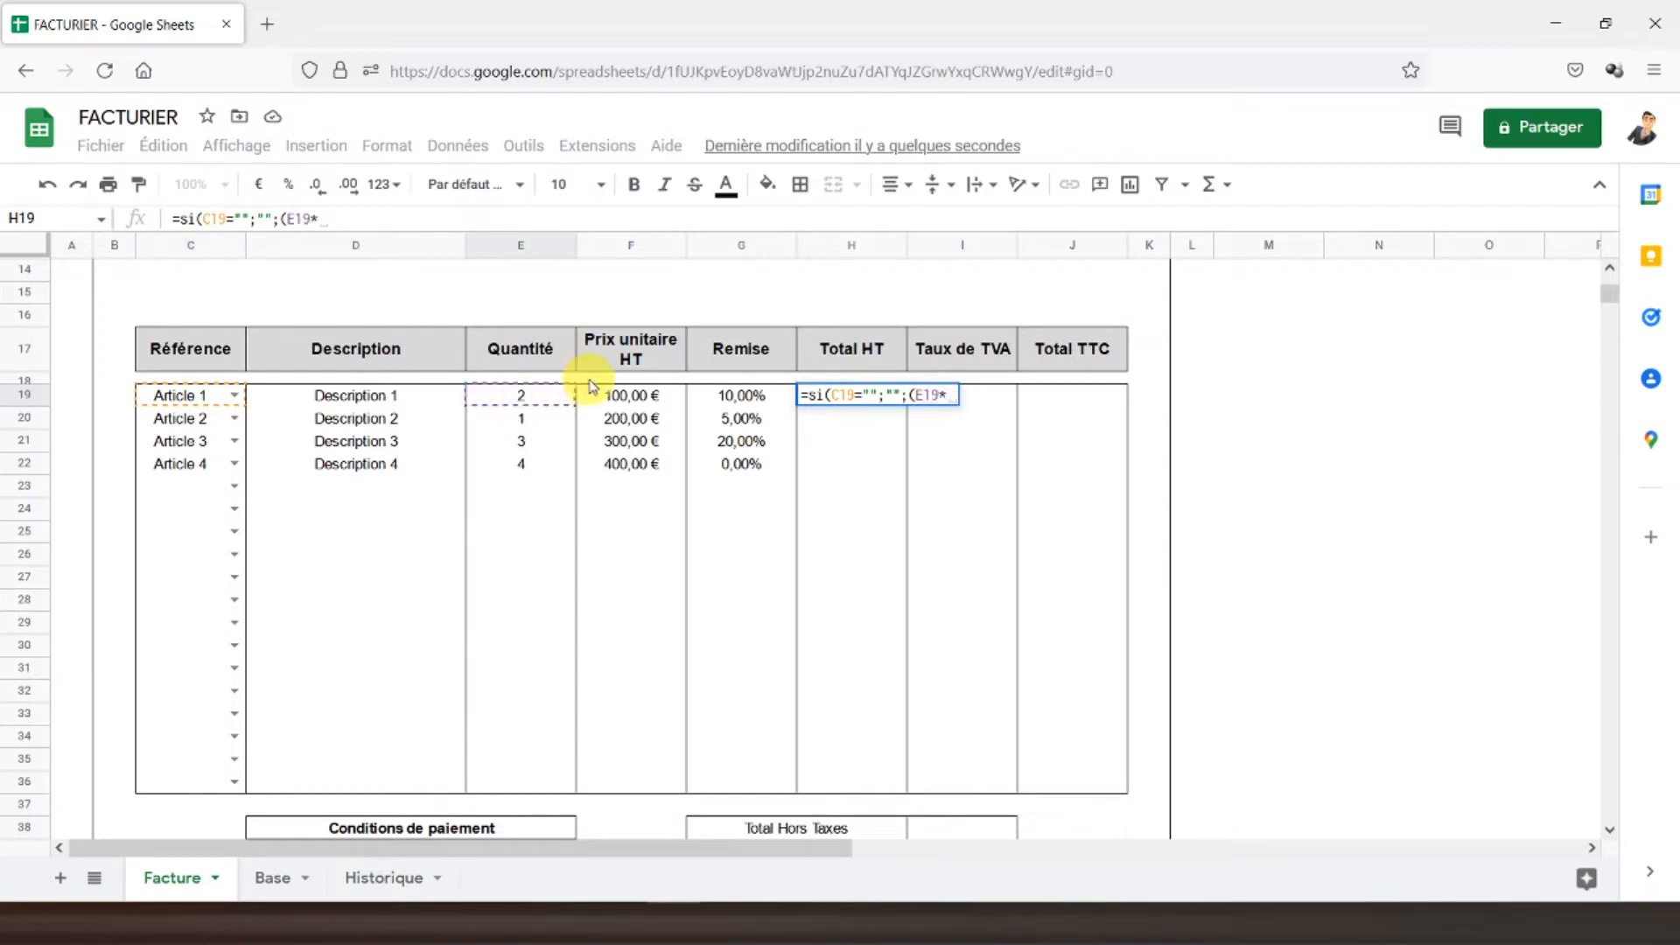
{"action": "left_click", "coordinate": [615, 397]}
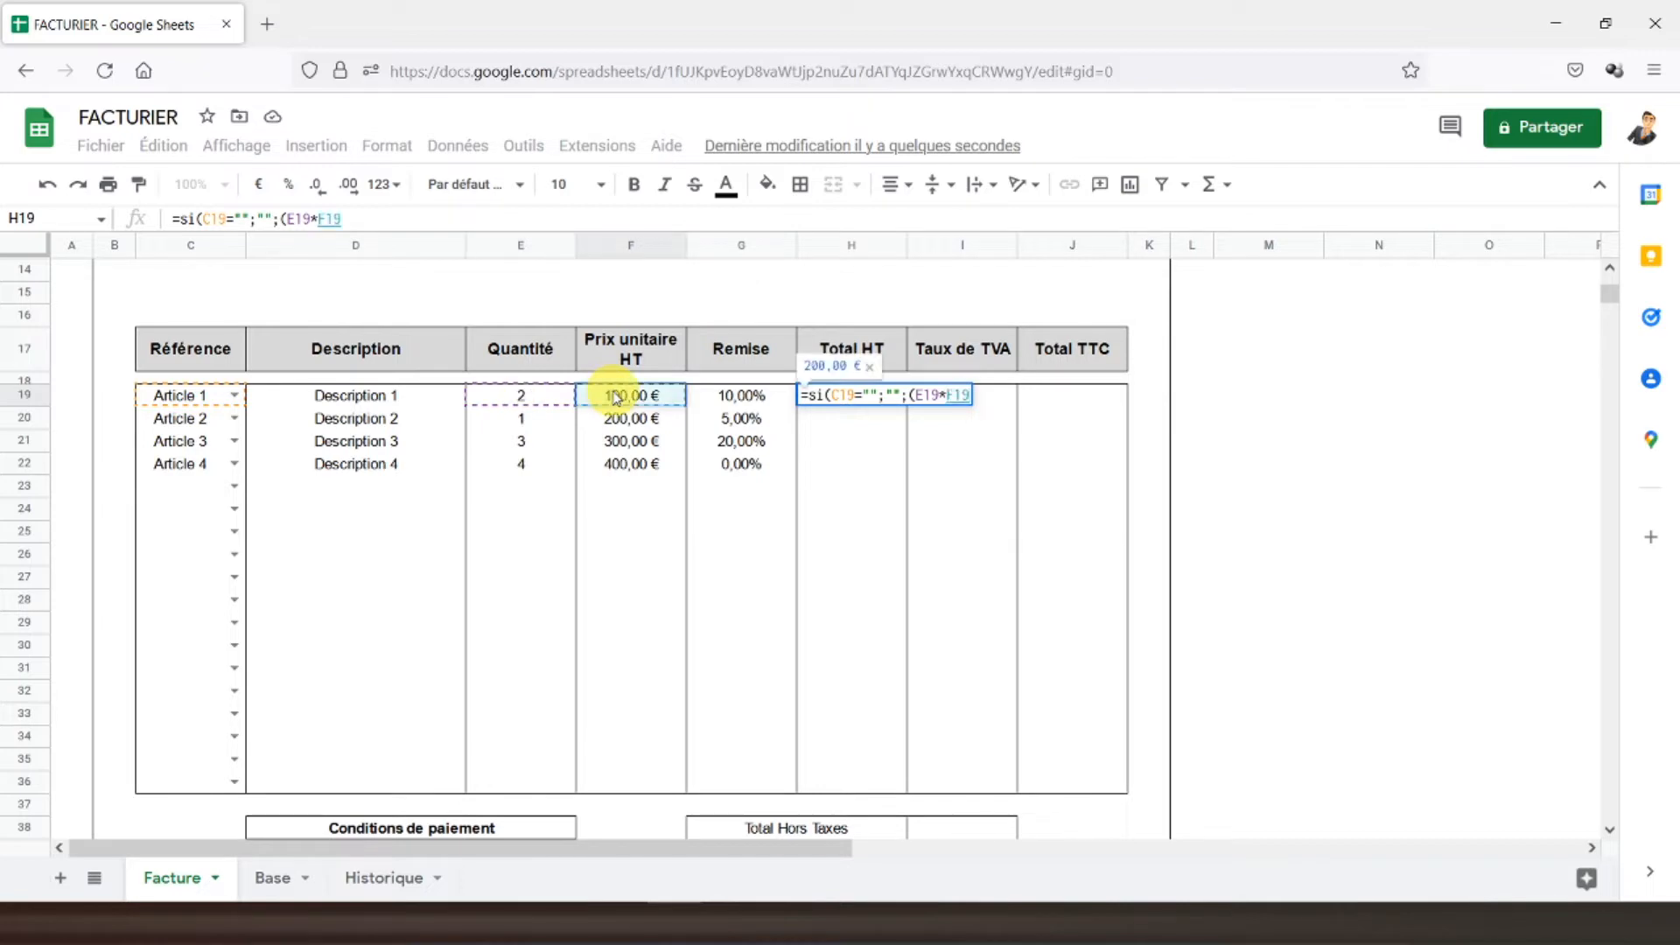
{"action": "type", "text": ")"}
{"action": "type", "text": "*"}
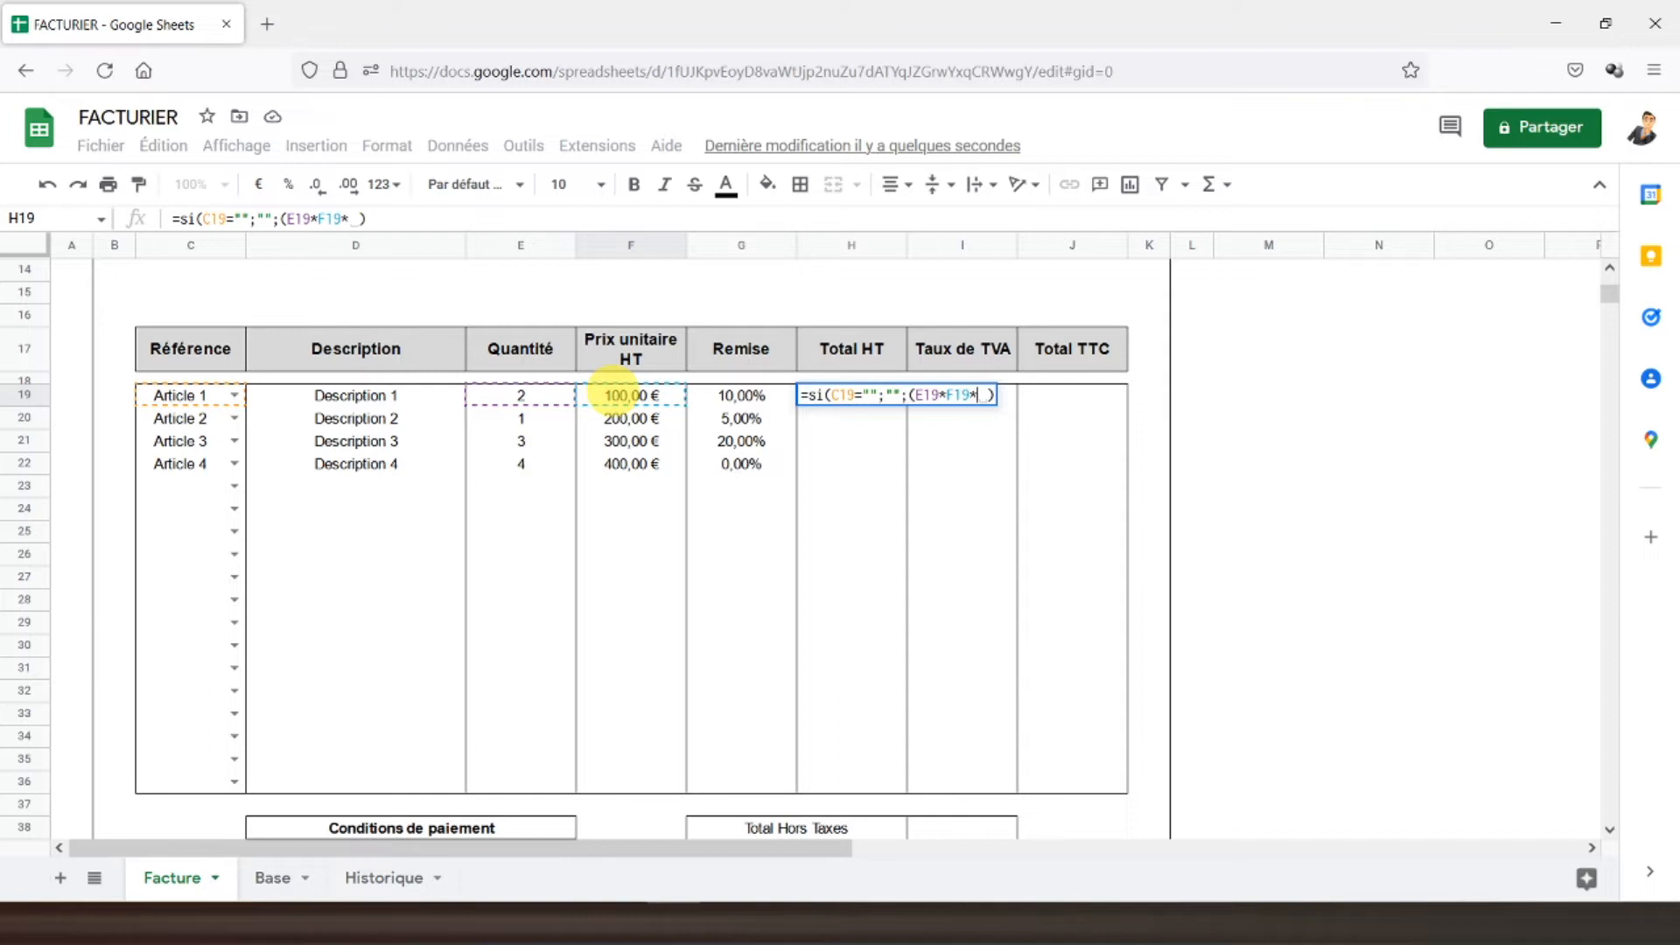
{"action": "left_click", "coordinate": [392, 224]}
{"action": "key", "text": "BackSpace"}
{"action": "key", "text": "BackSpace"}
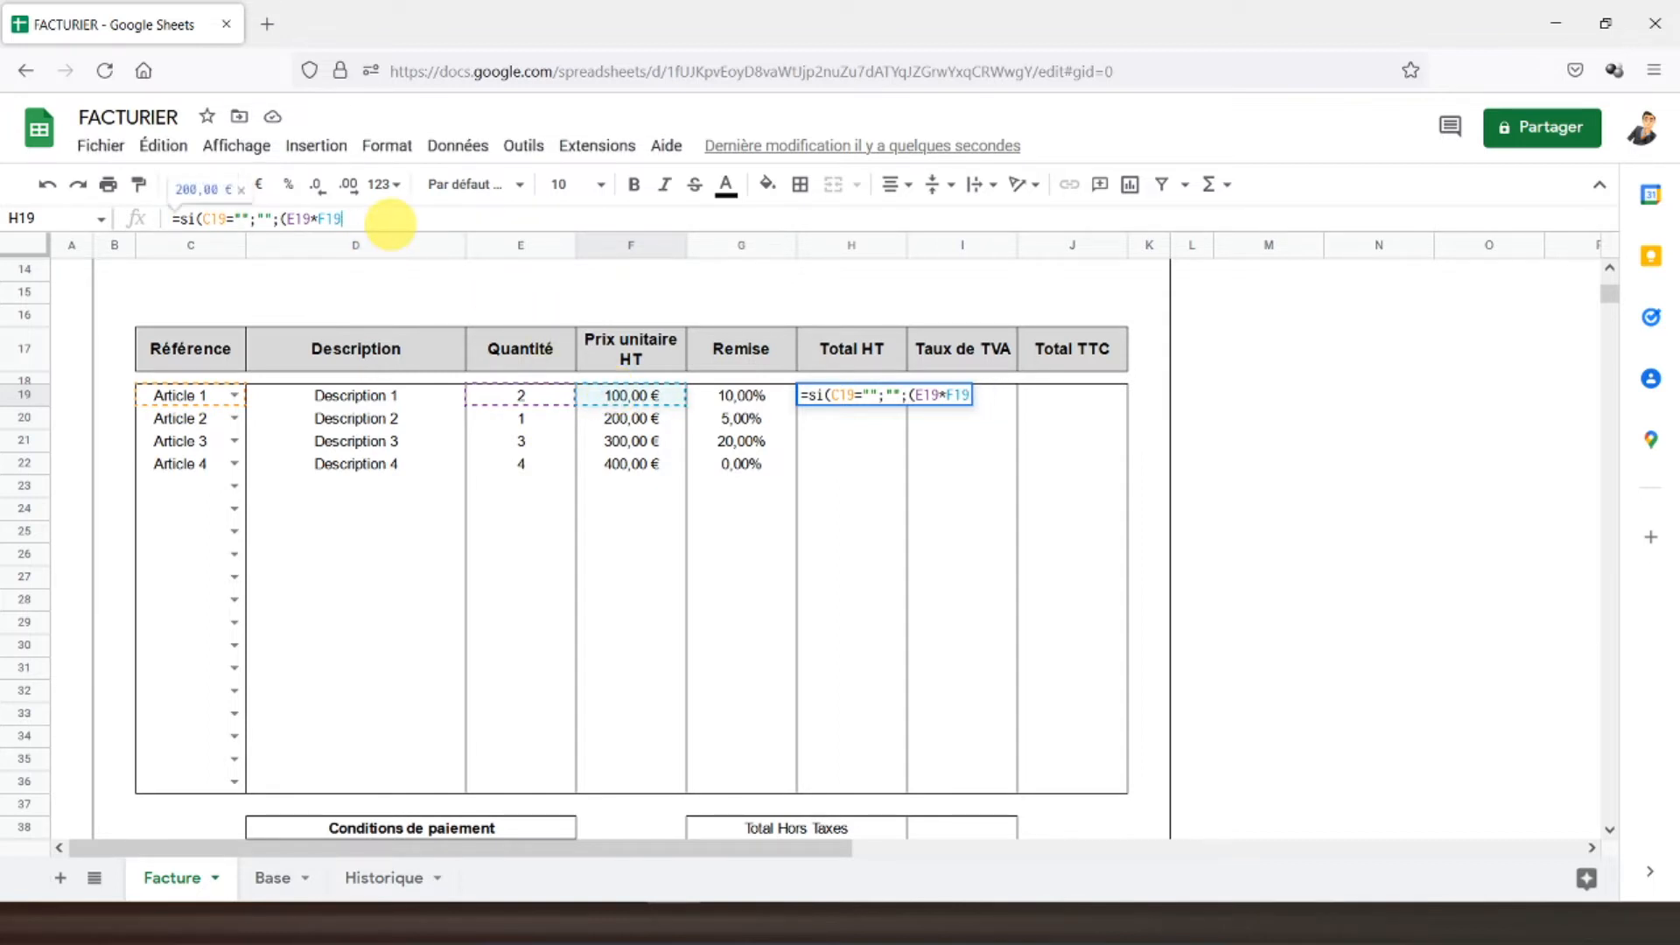
{"action": "type", "text": ")*"}
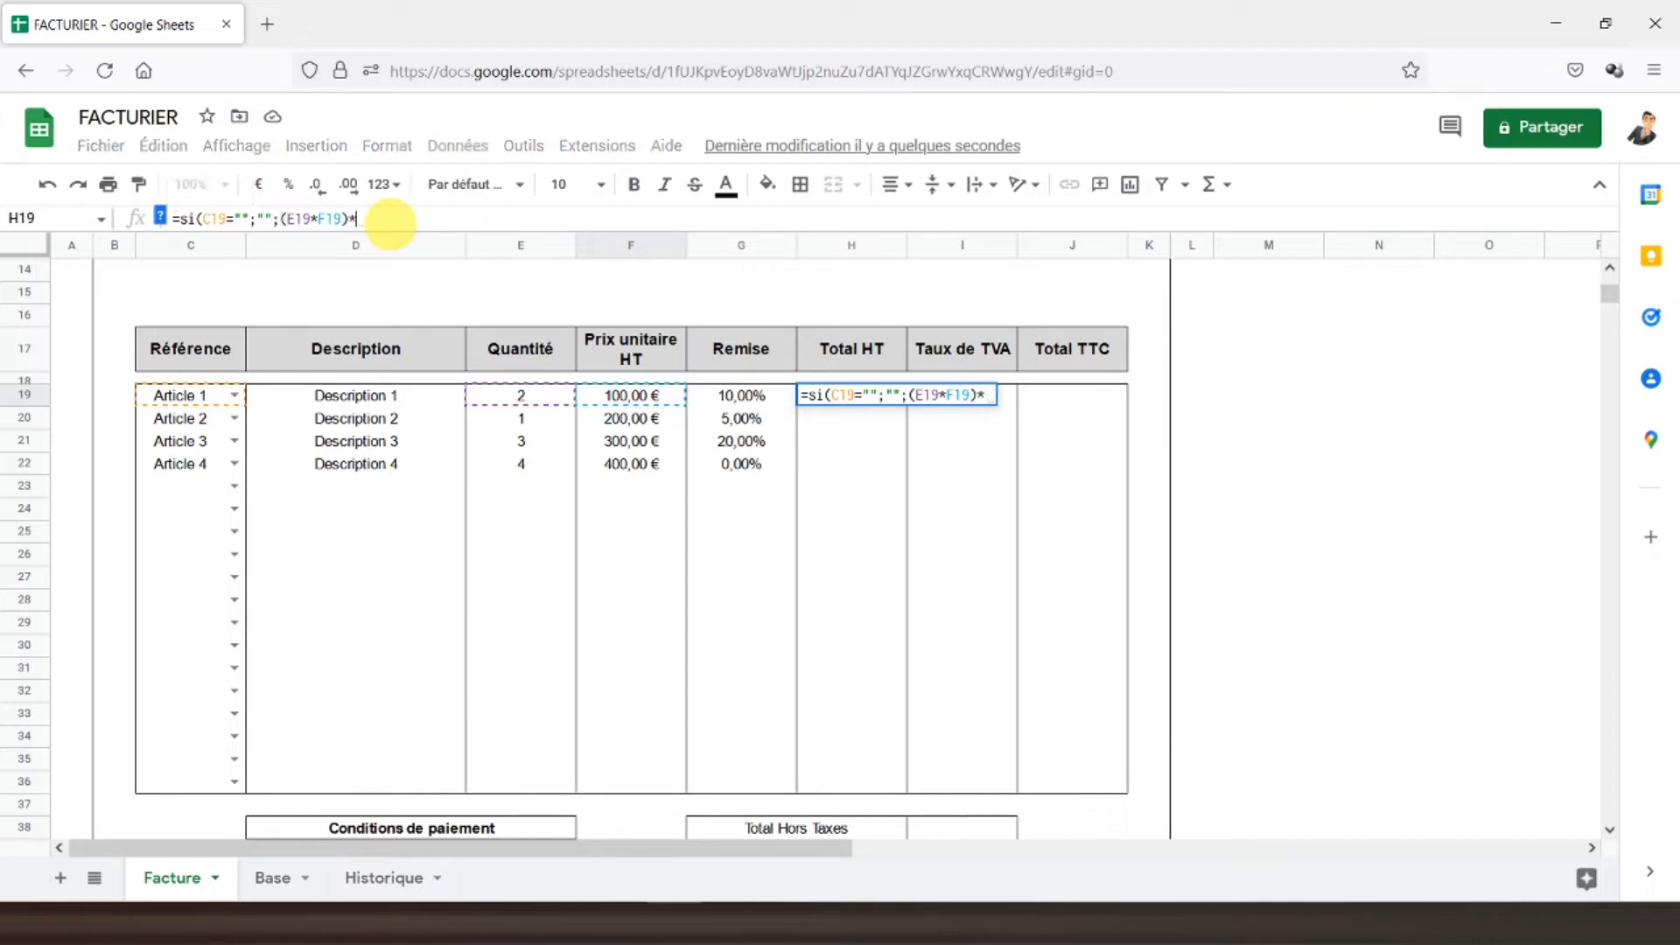
{"action": "type", "text": "(1-"}
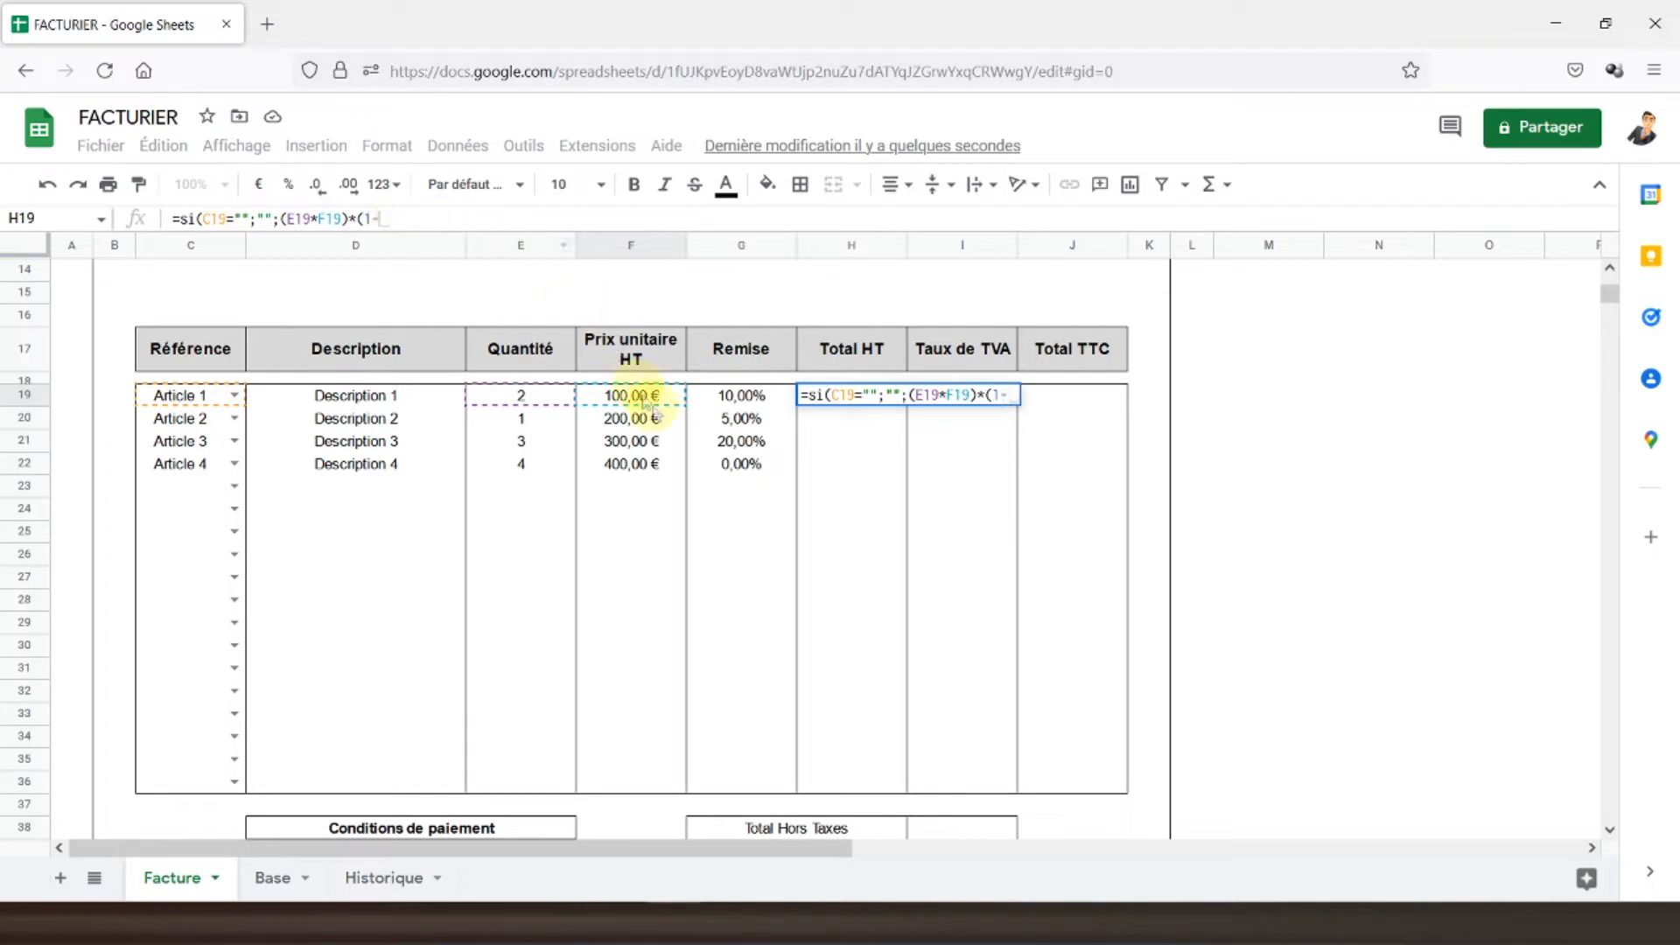
{"action": "left_click", "coordinate": [725, 396]}
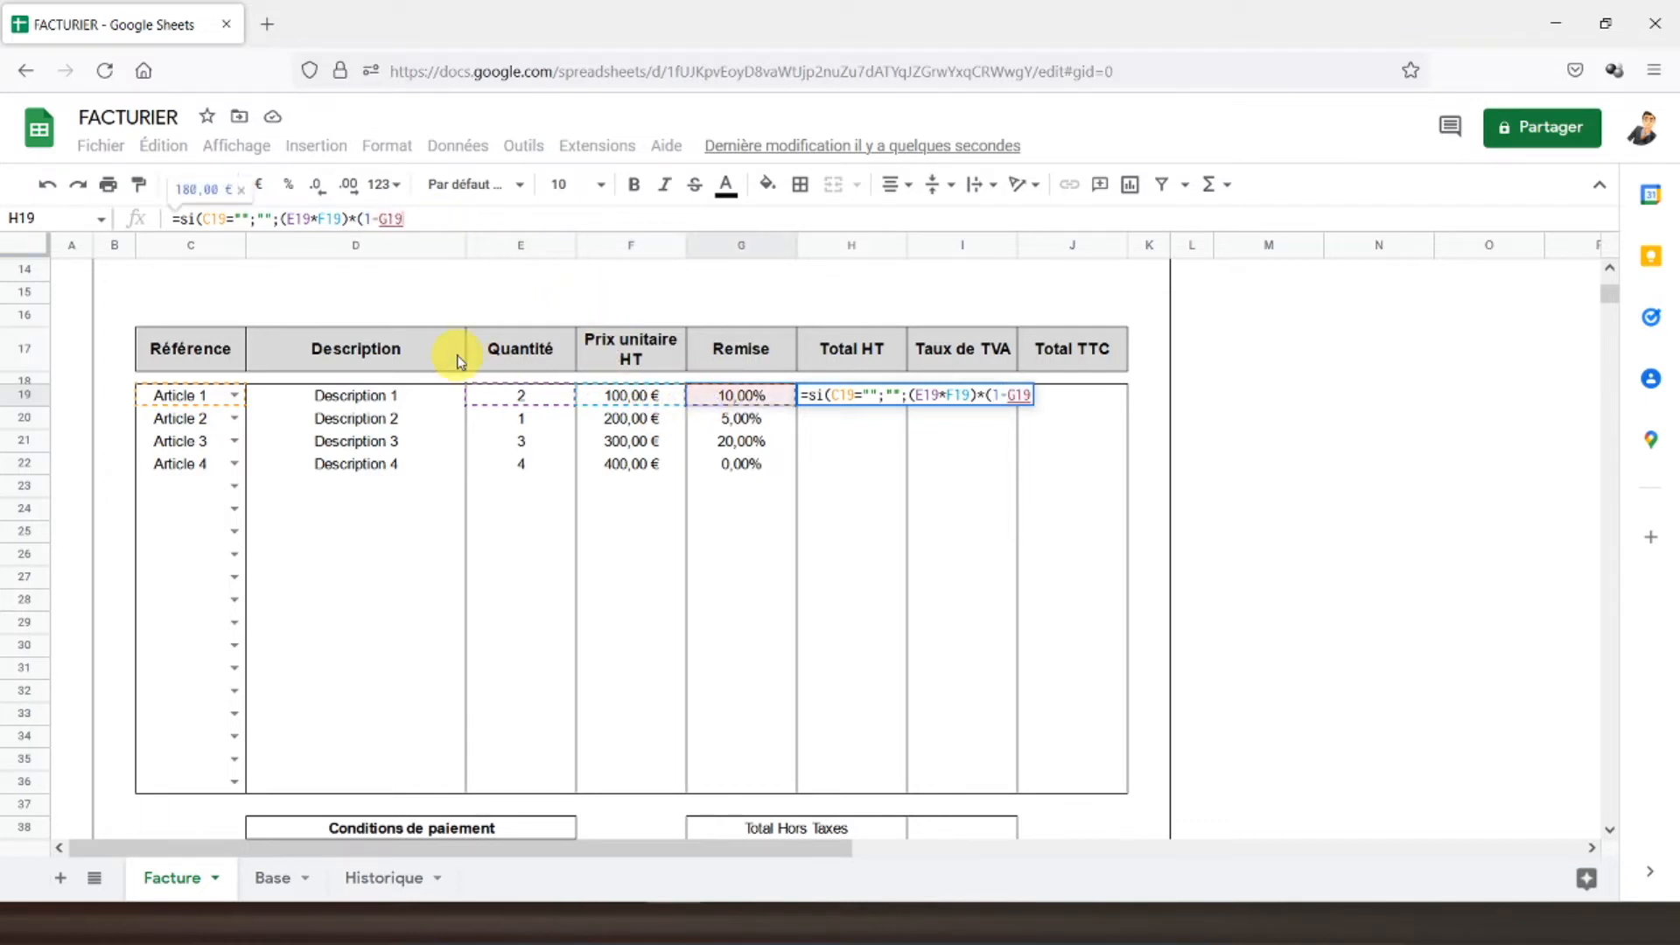
{"action": "type", "text": ")"}
{"action": "key", "text": "Return"}
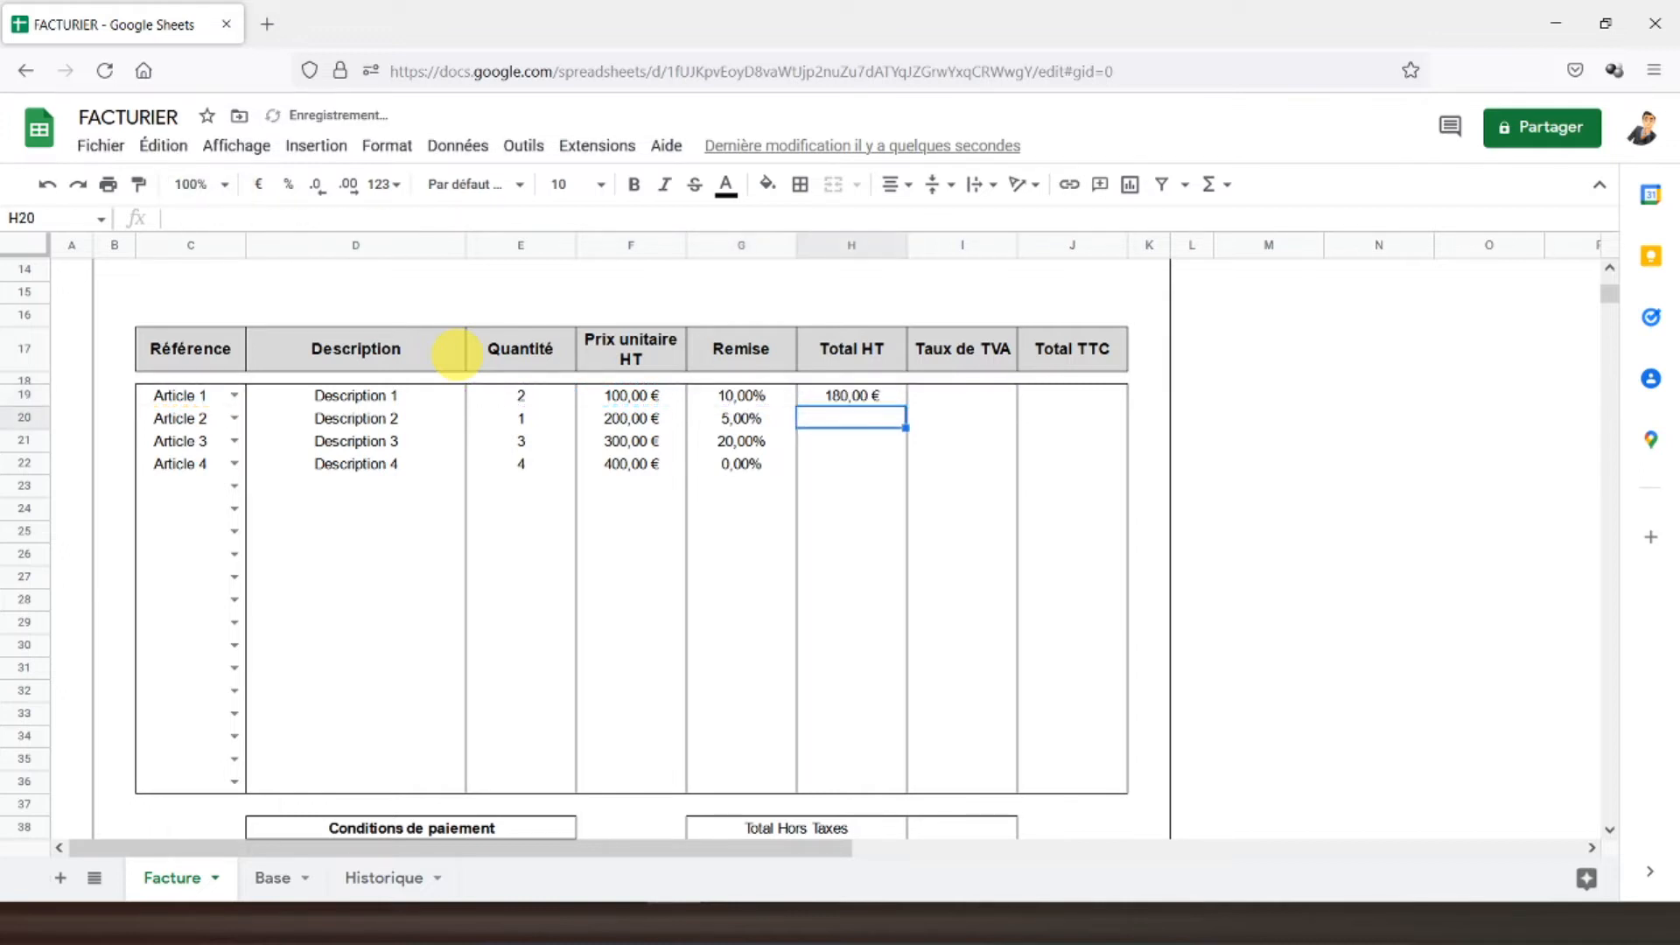
{"action": "left_click", "coordinate": [828, 397]}
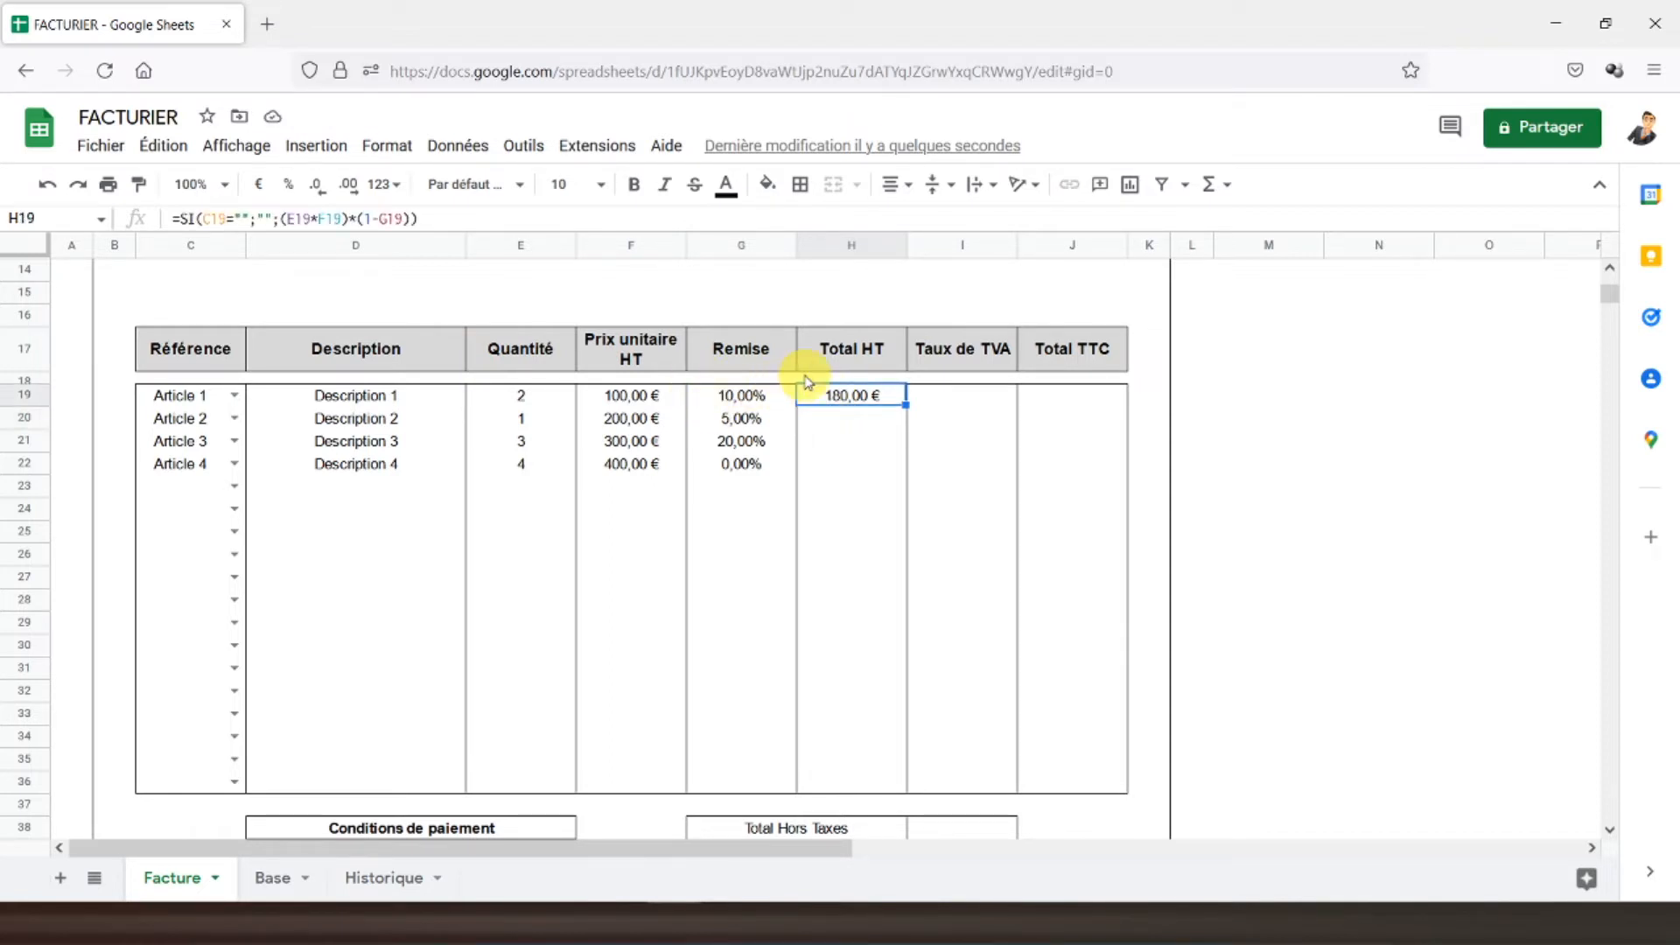
{"action": "left_click", "coordinate": [631, 399]}
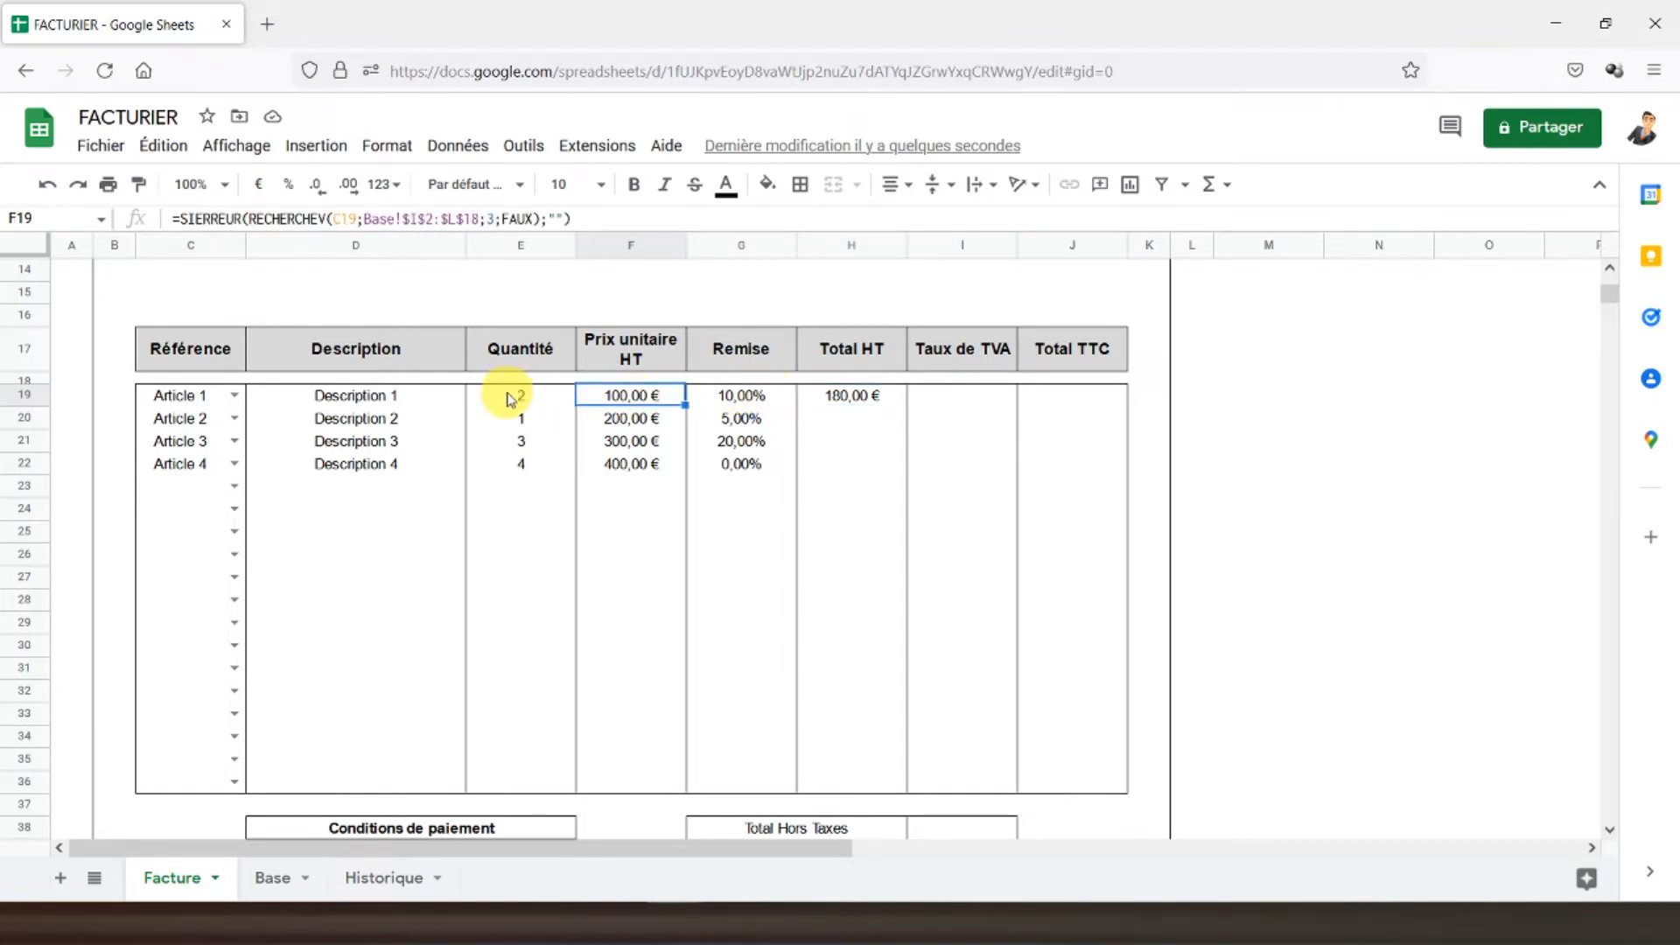
{"action": "left_click", "coordinate": [857, 396]}
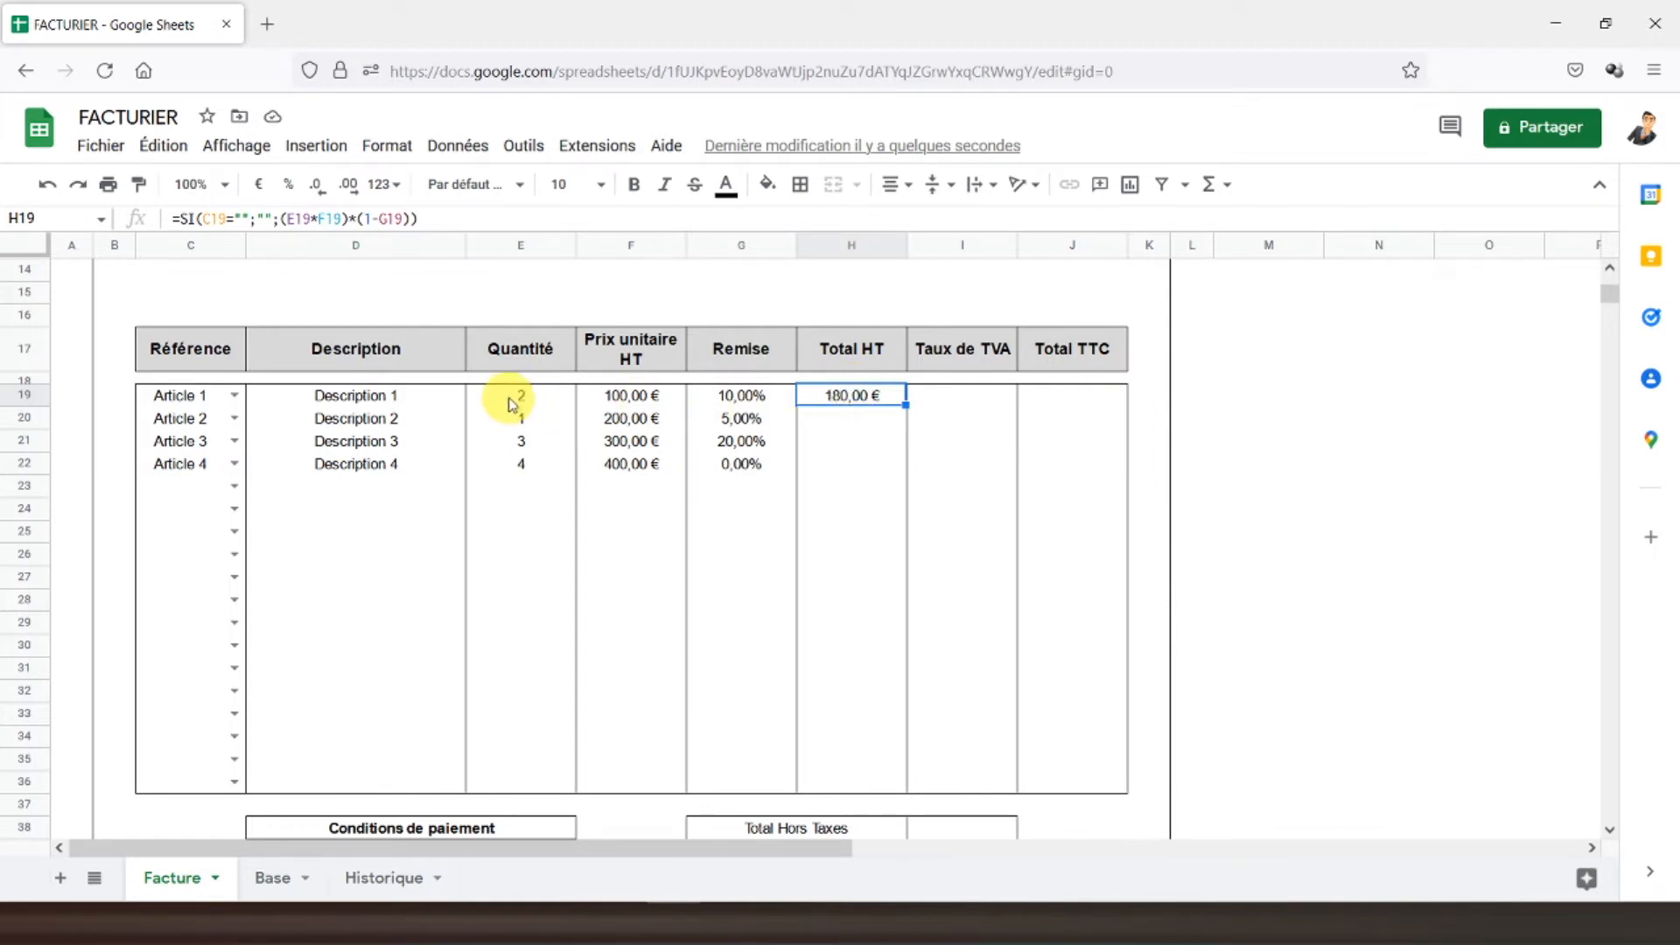
{"action": "left_click", "coordinate": [538, 395]}
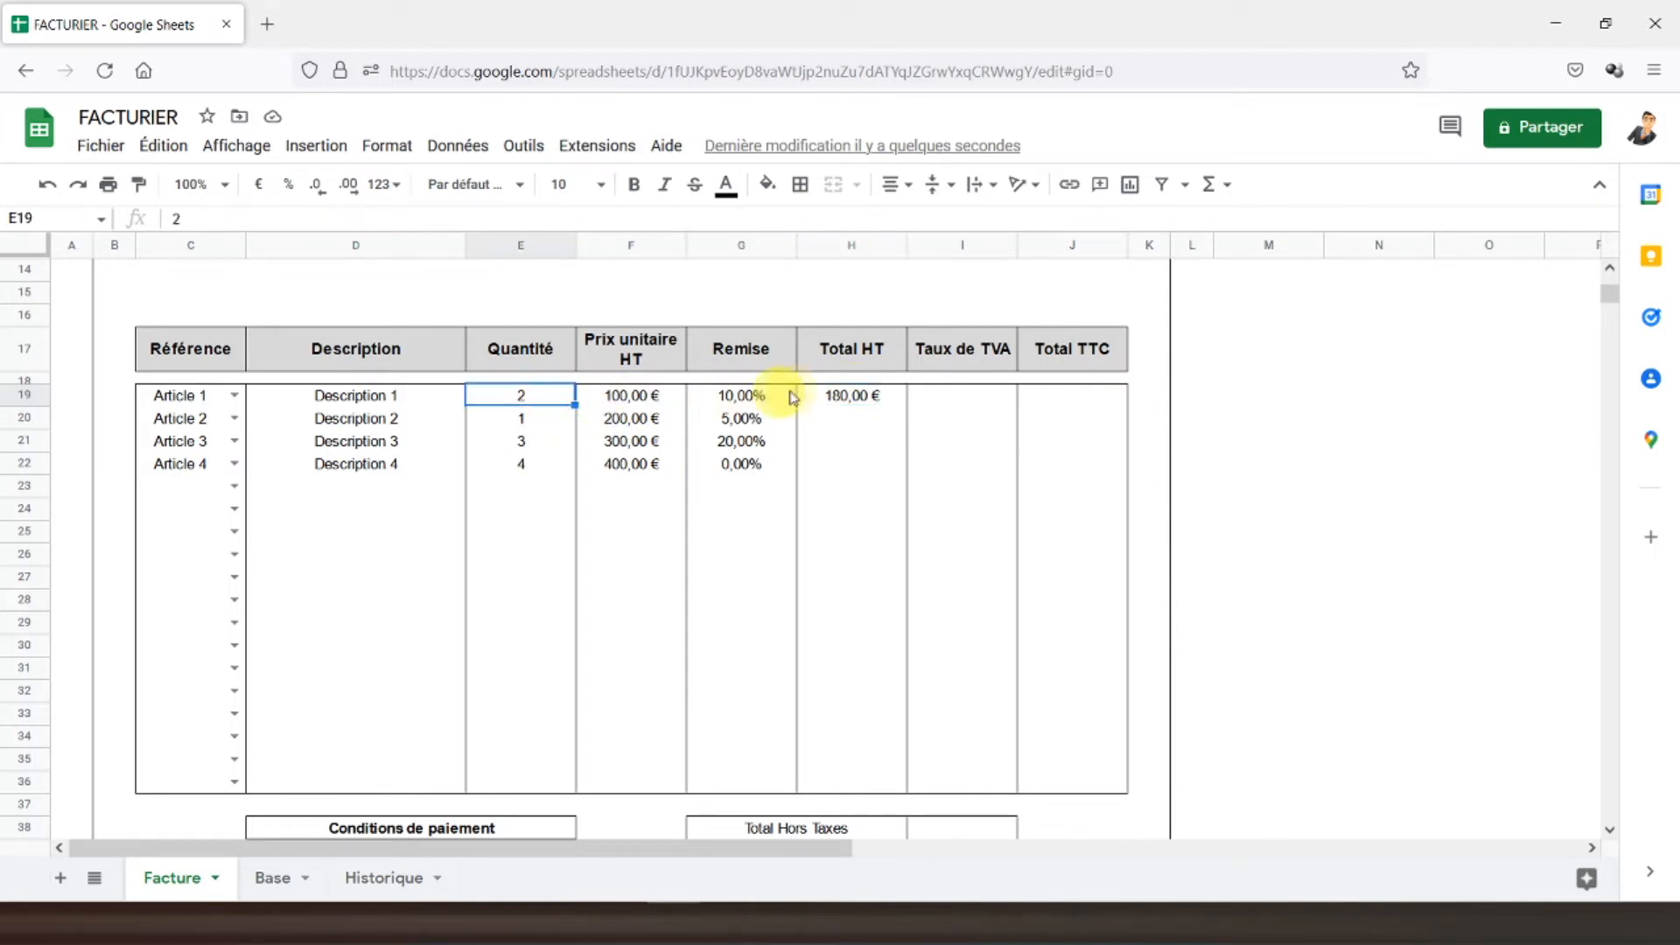
{"action": "left_click", "coordinate": [836, 399]}
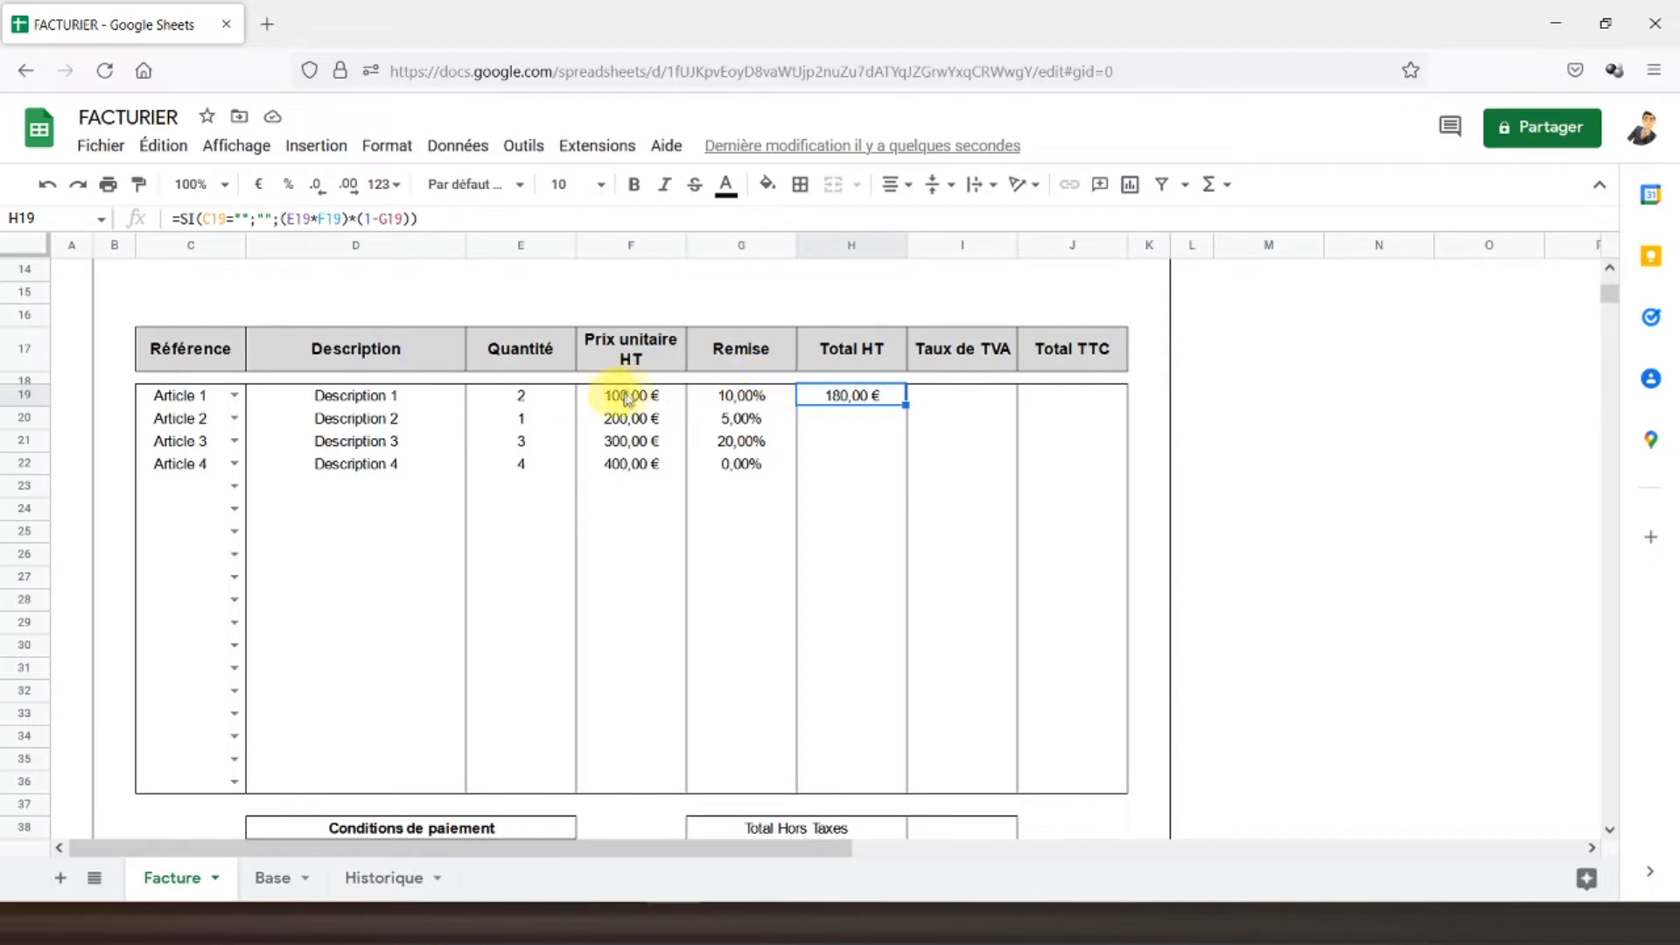
{"action": "left_click", "coordinate": [536, 400]}
{"action": "left_click", "coordinate": [726, 398]}
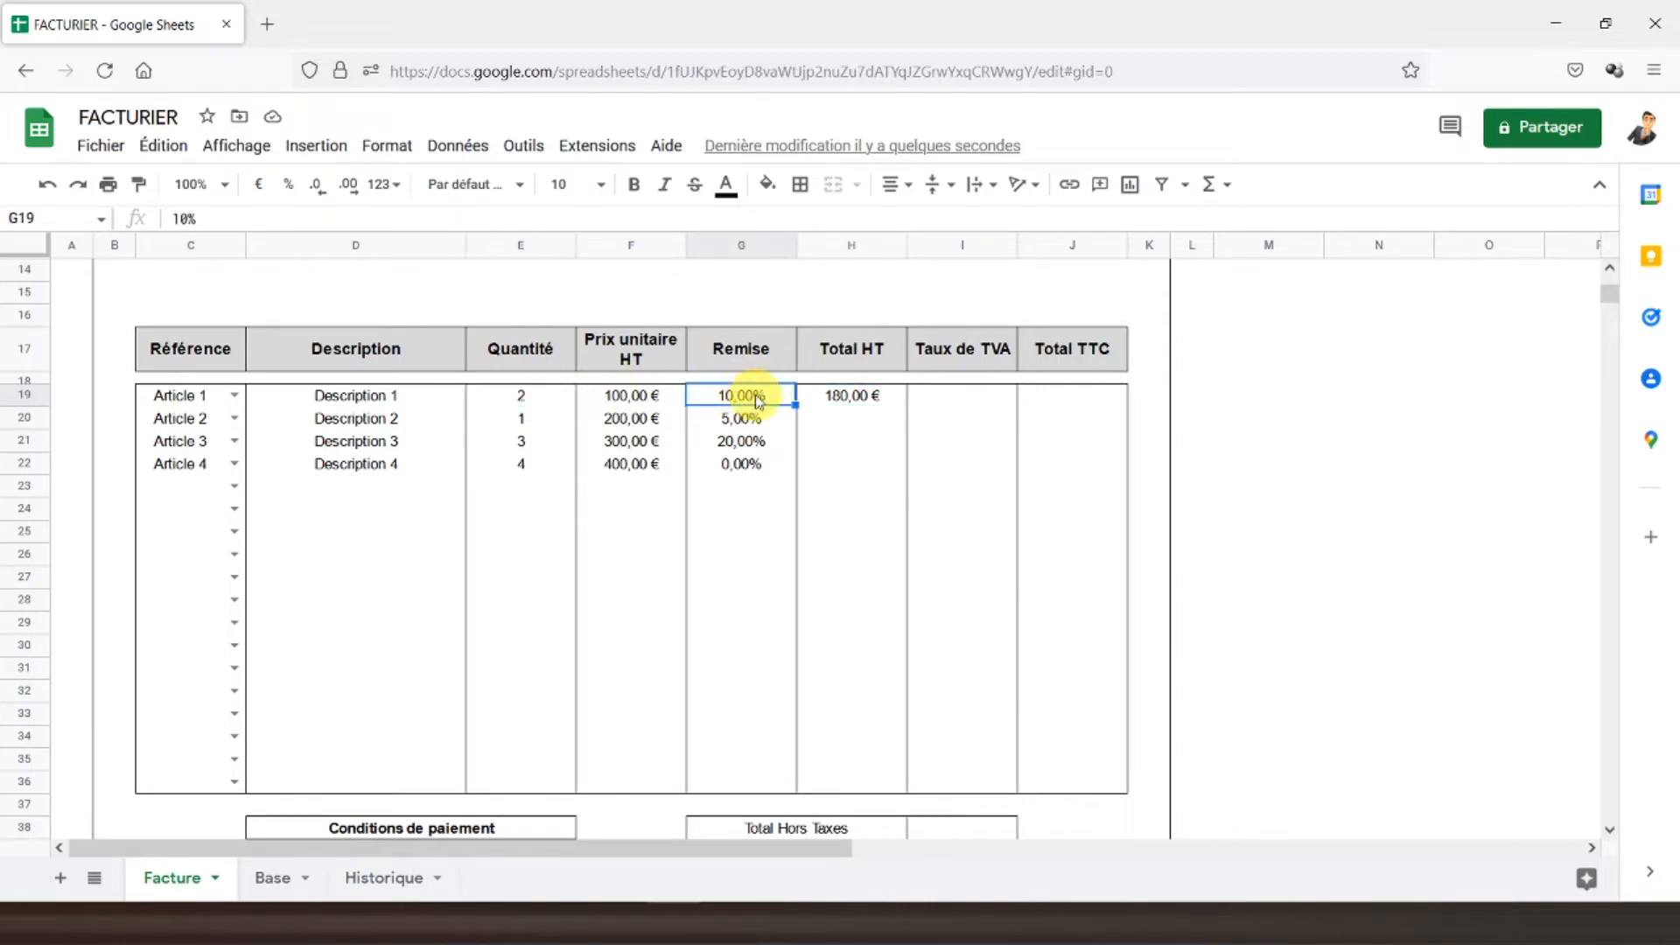
{"action": "left_click", "coordinate": [837, 400]}
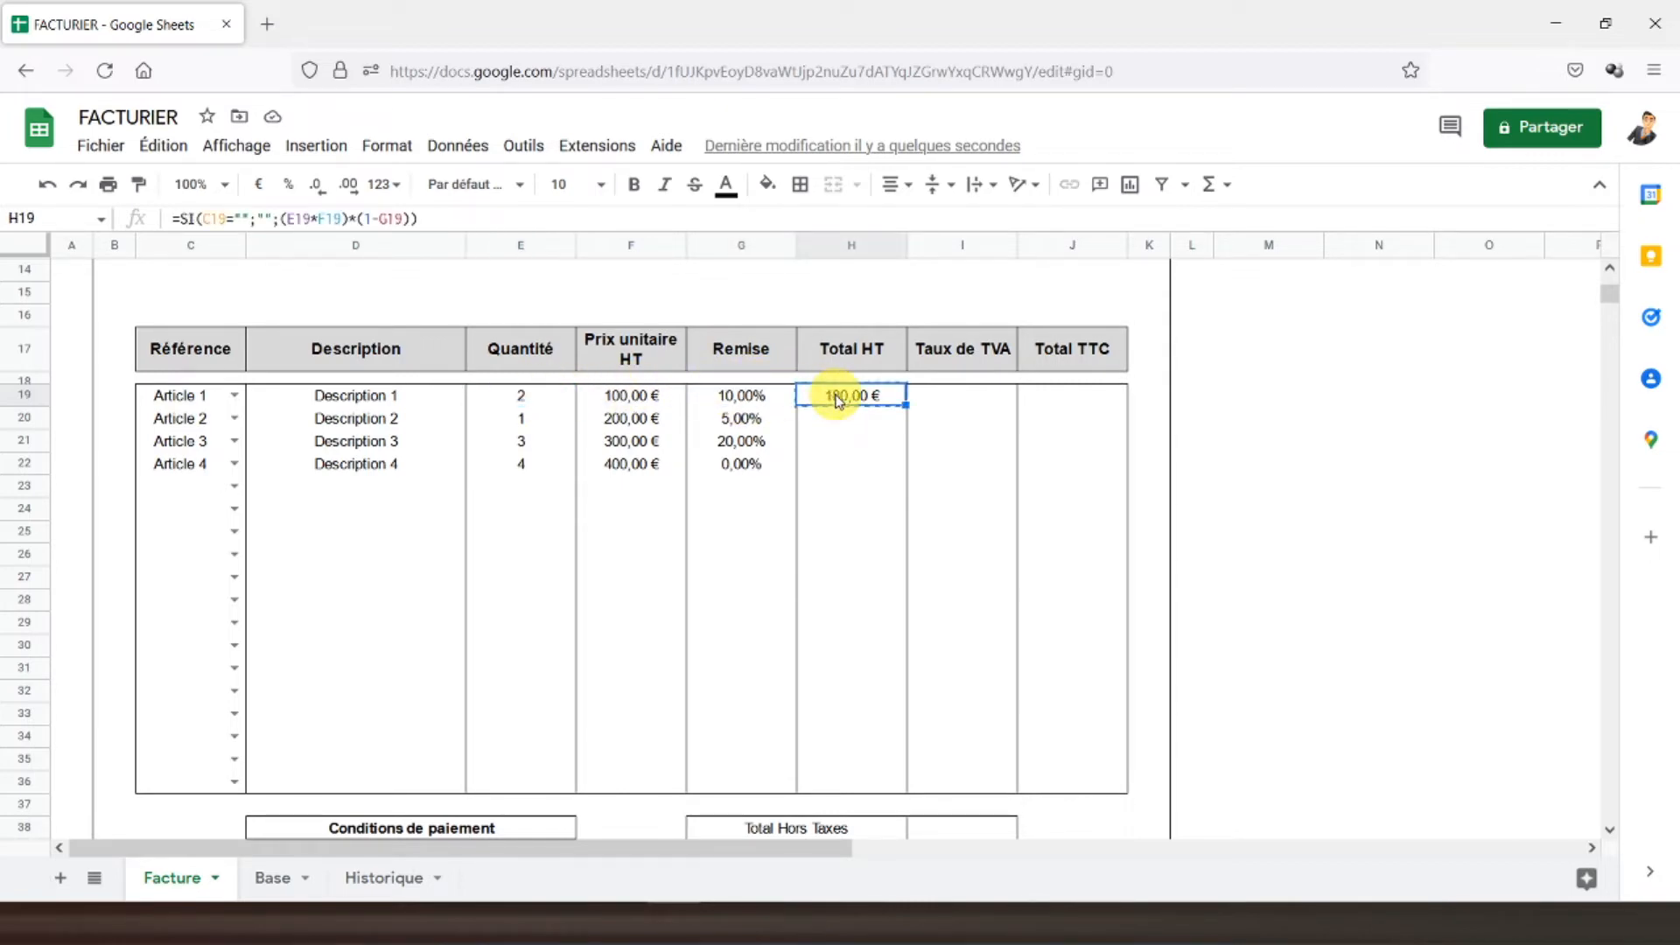
- Paste the Total HT formula into H20:H36 and leave only an outer border around H19:H36
{"action": "left_click_drag", "start_coordinate": [847, 413], "coordinate": [866, 777]}
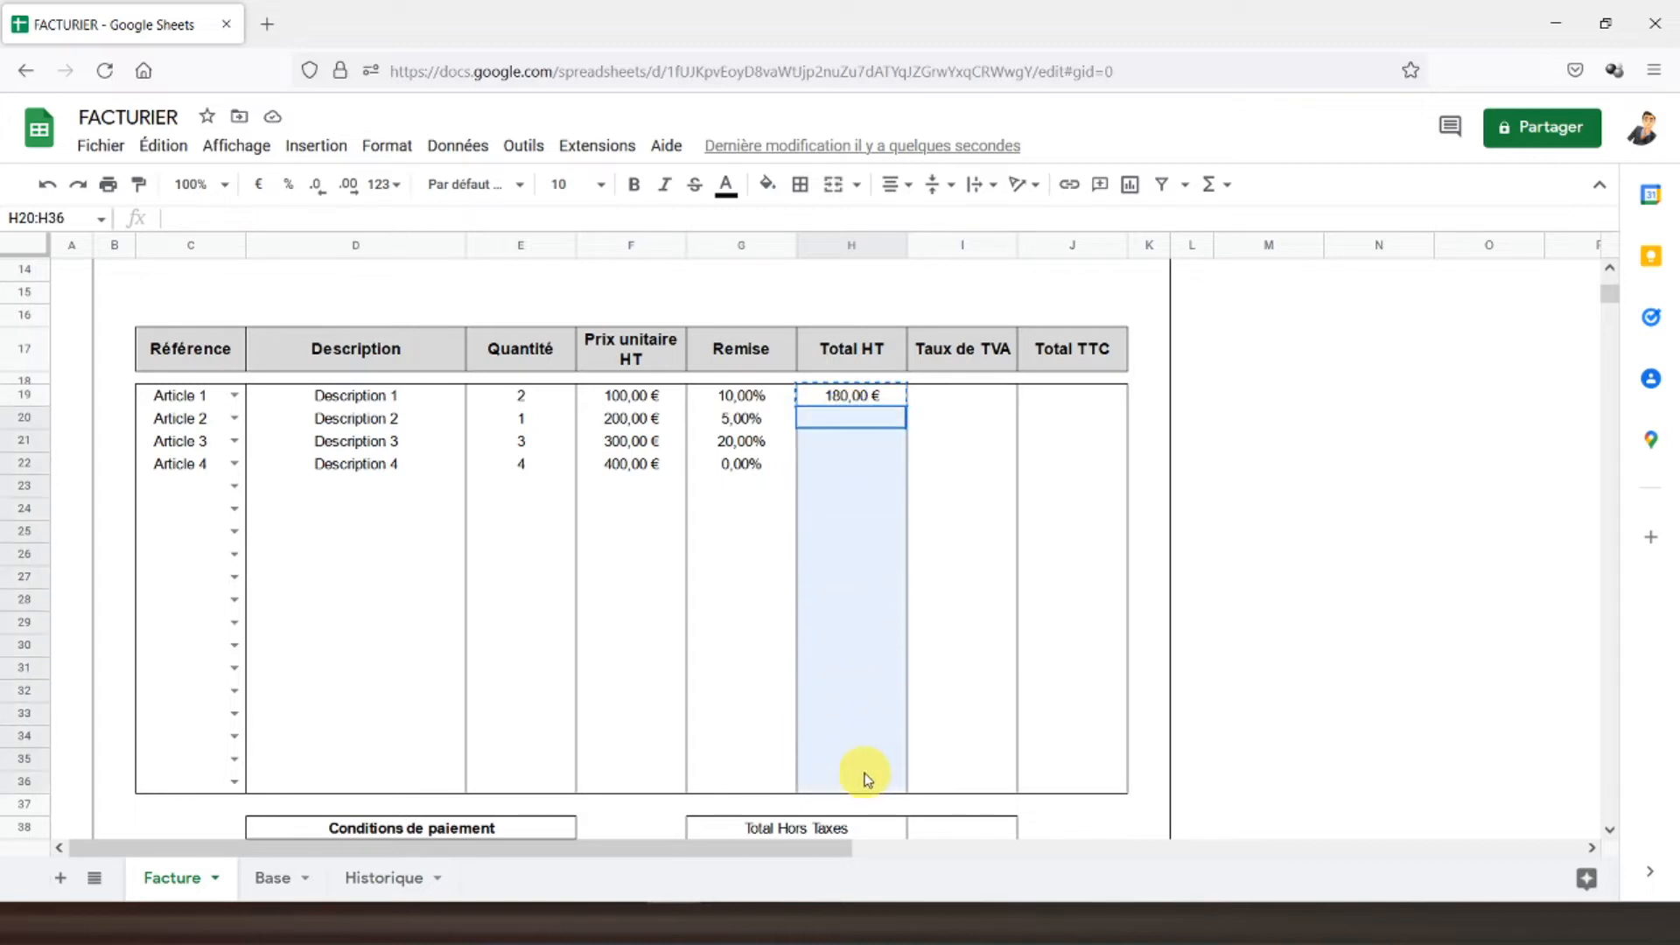
{"action": "key", "text": "ctrl+v"}
{"action": "left_click_drag", "start_coordinate": [862, 398], "coordinate": [827, 781]}
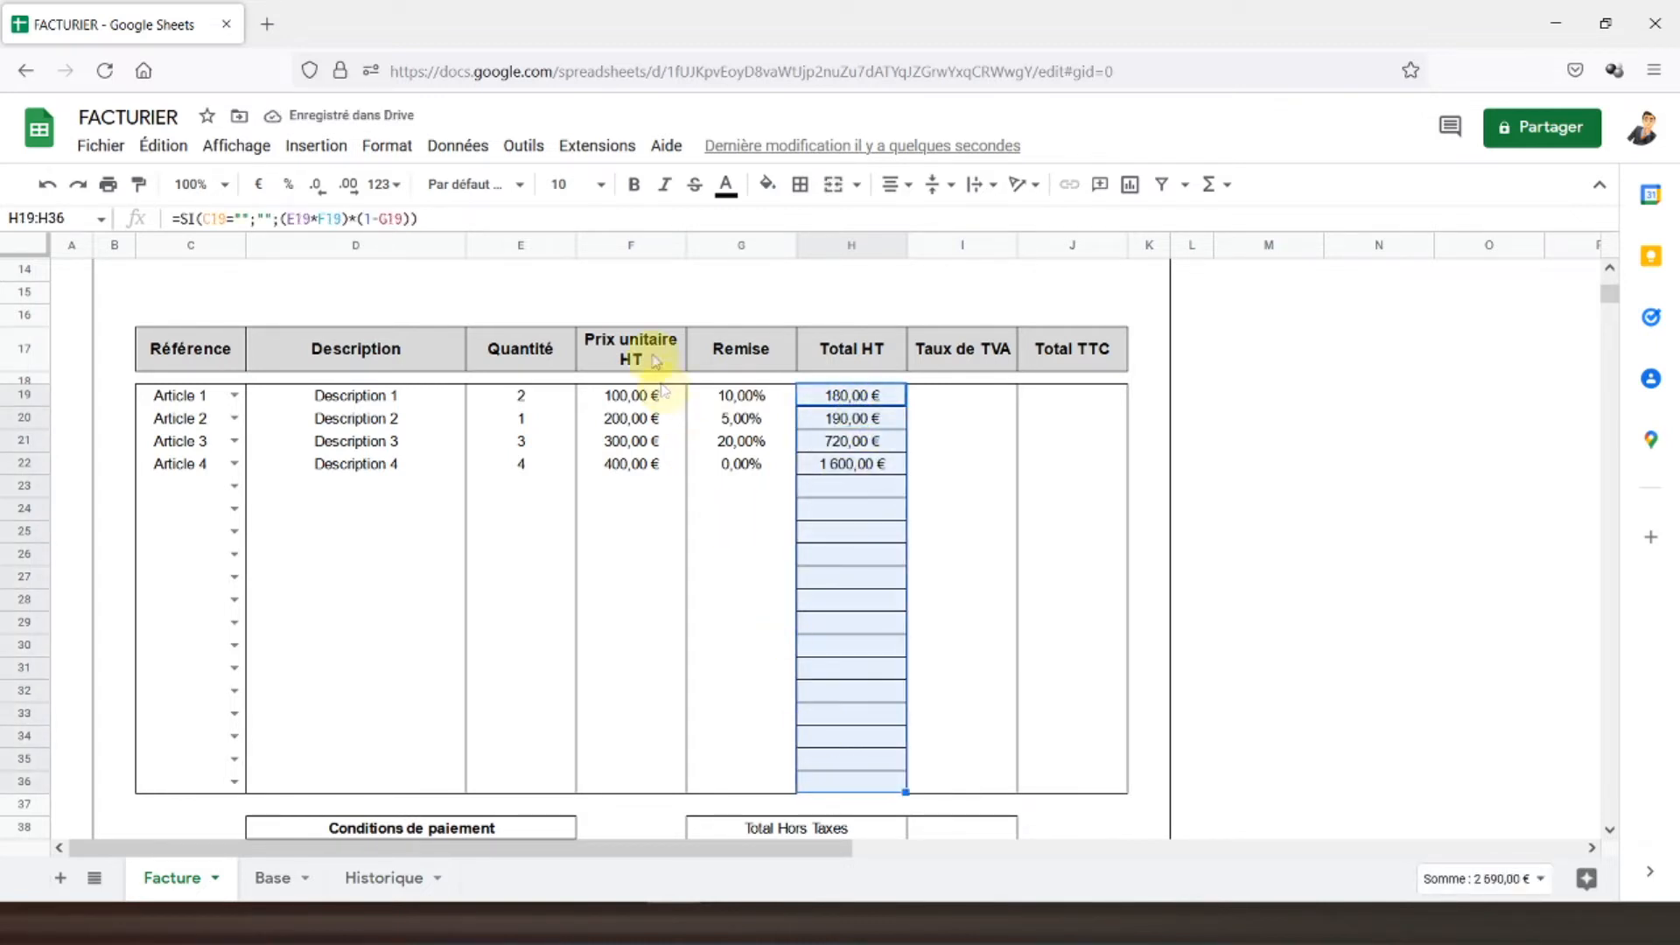
{"action": "left_click", "coordinate": [800, 184]}
{"action": "left_click", "coordinate": [925, 263]}
{"action": "left_click", "coordinate": [927, 227]}
{"action": "left_click", "coordinate": [867, 439]}
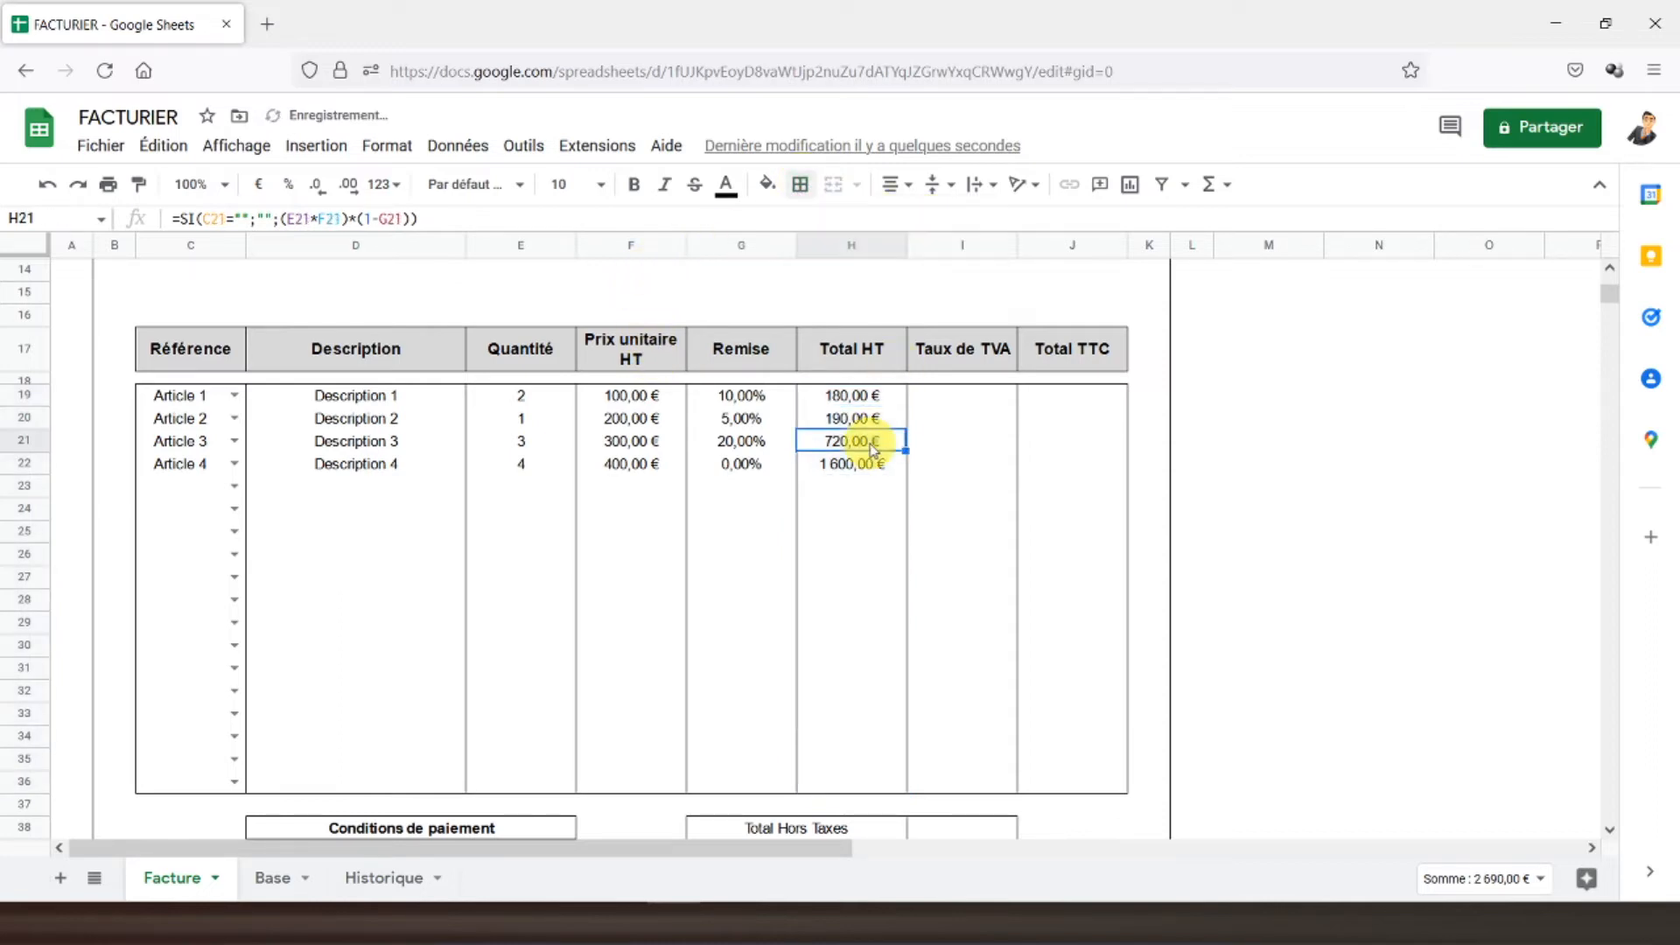
{"action": "left_click", "coordinate": [966, 404]}
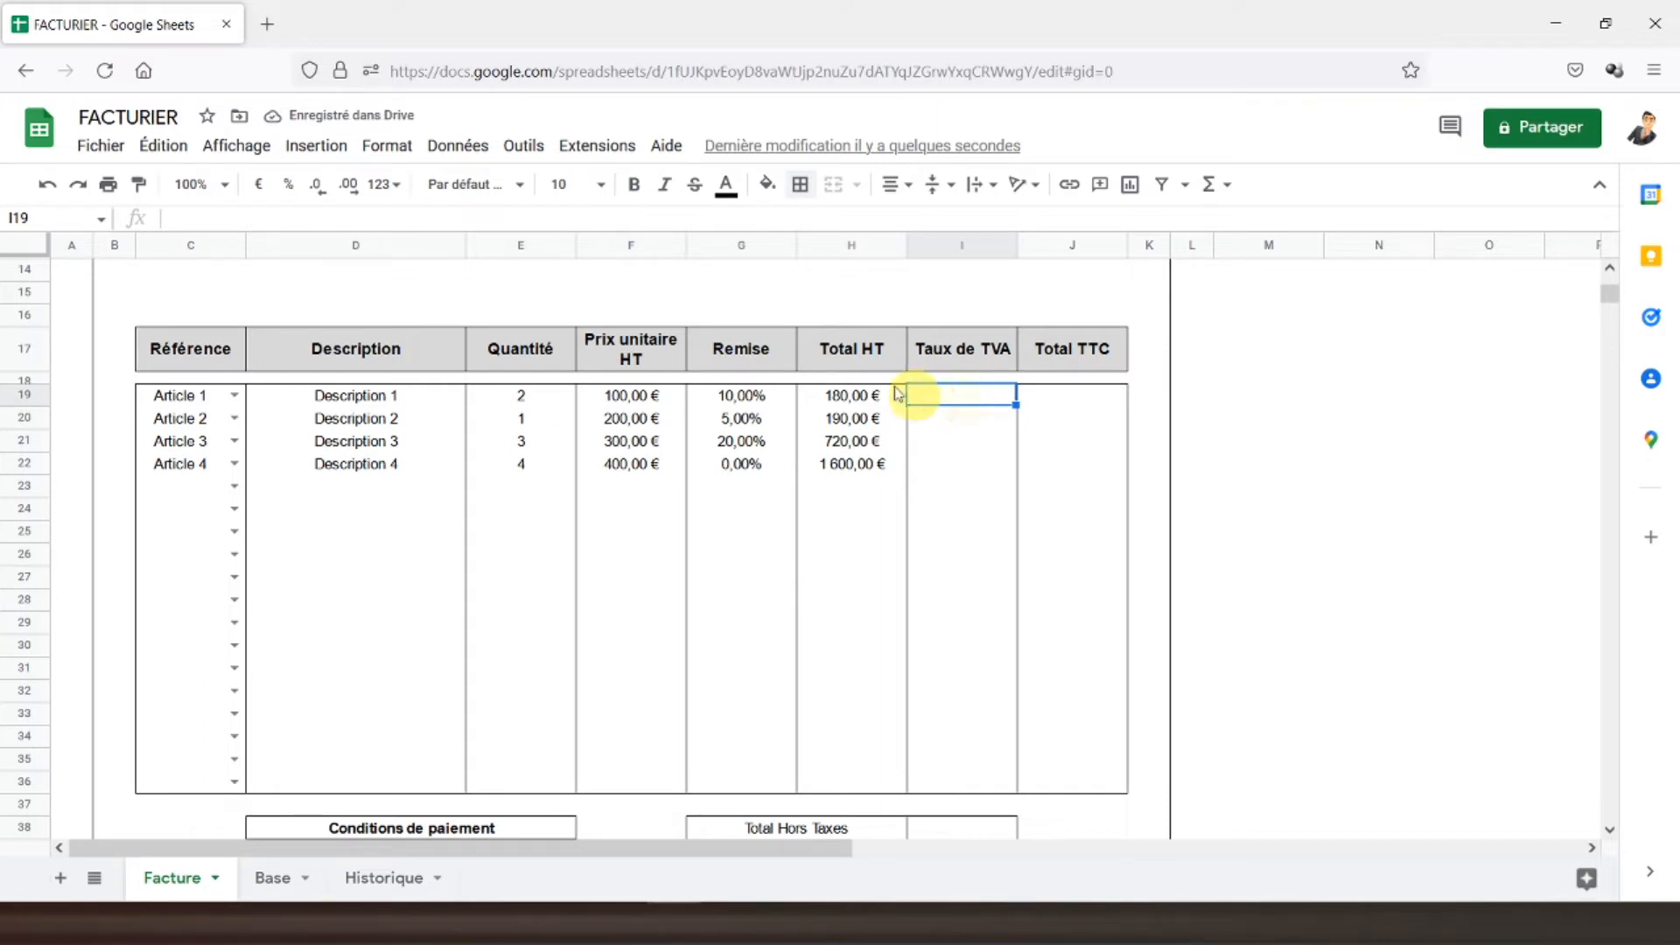
- Put F19's lookup formula into I19, correcting its reference to column C for the VAT rate
{"action": "left_click", "coordinate": [631, 406]}
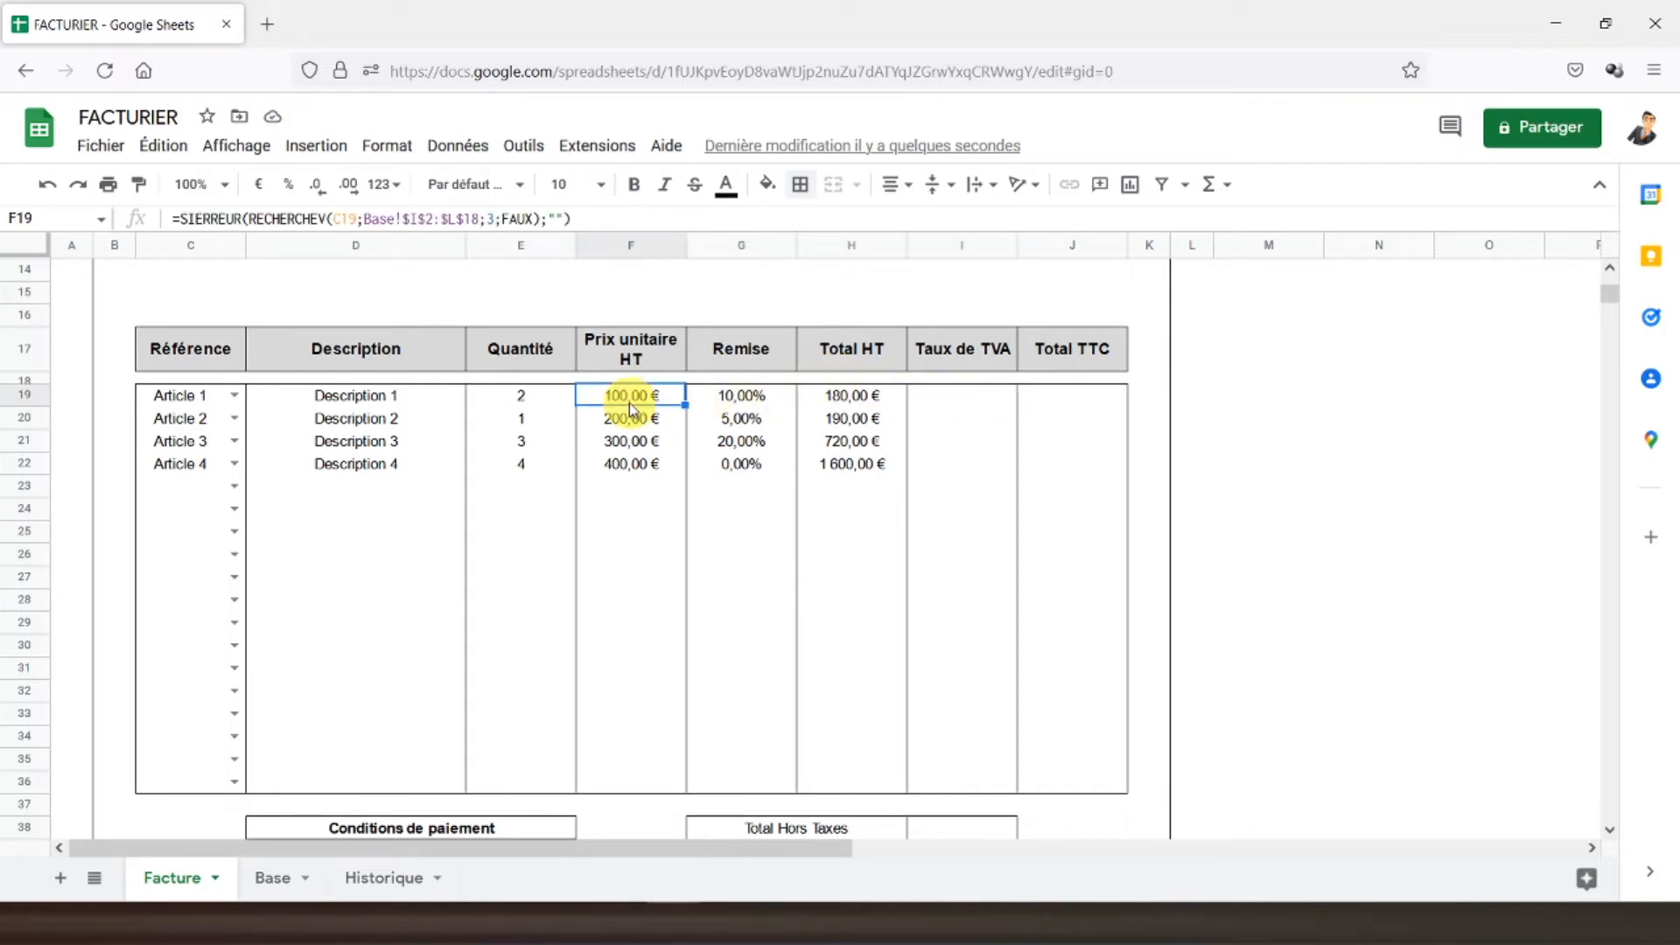
{"action": "left_click", "coordinate": [915, 395]}
{"action": "type", "text": "=SIERREUR(RECHERCHEV(F19;Base!$I$2:$L$18;3;FAUX);\"\")"}
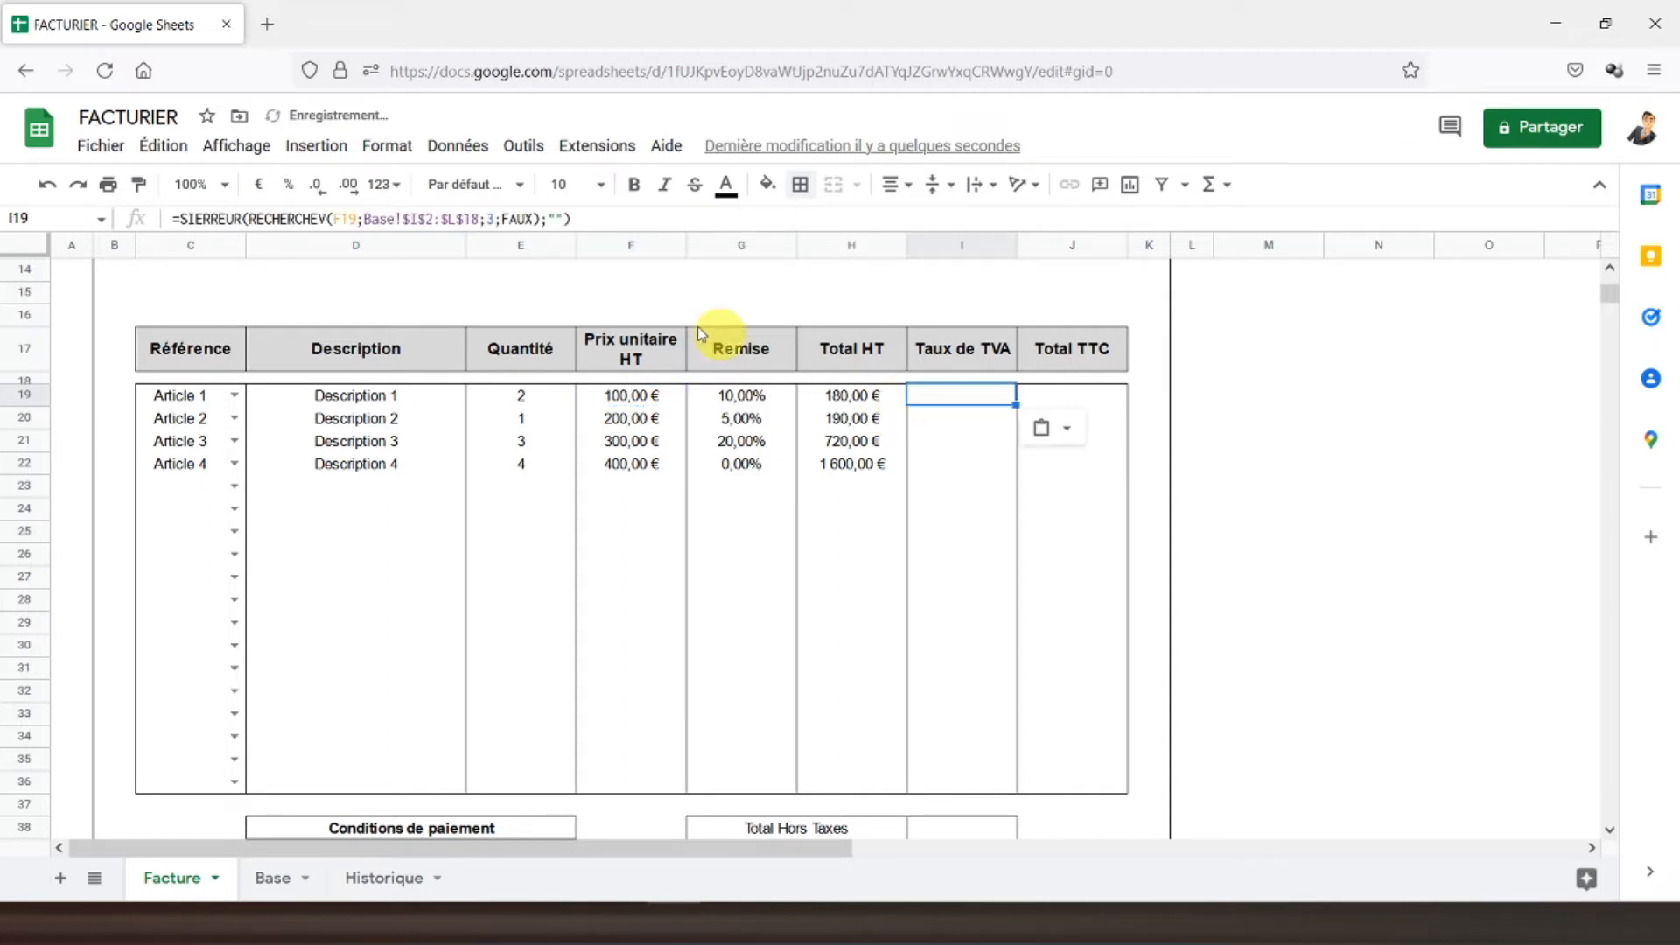
{"action": "left_click", "coordinate": [341, 219]}
{"action": "key", "text": "BackSpace"}
{"action": "type", "text": "C"}
{"action": "key", "text": "Return"}
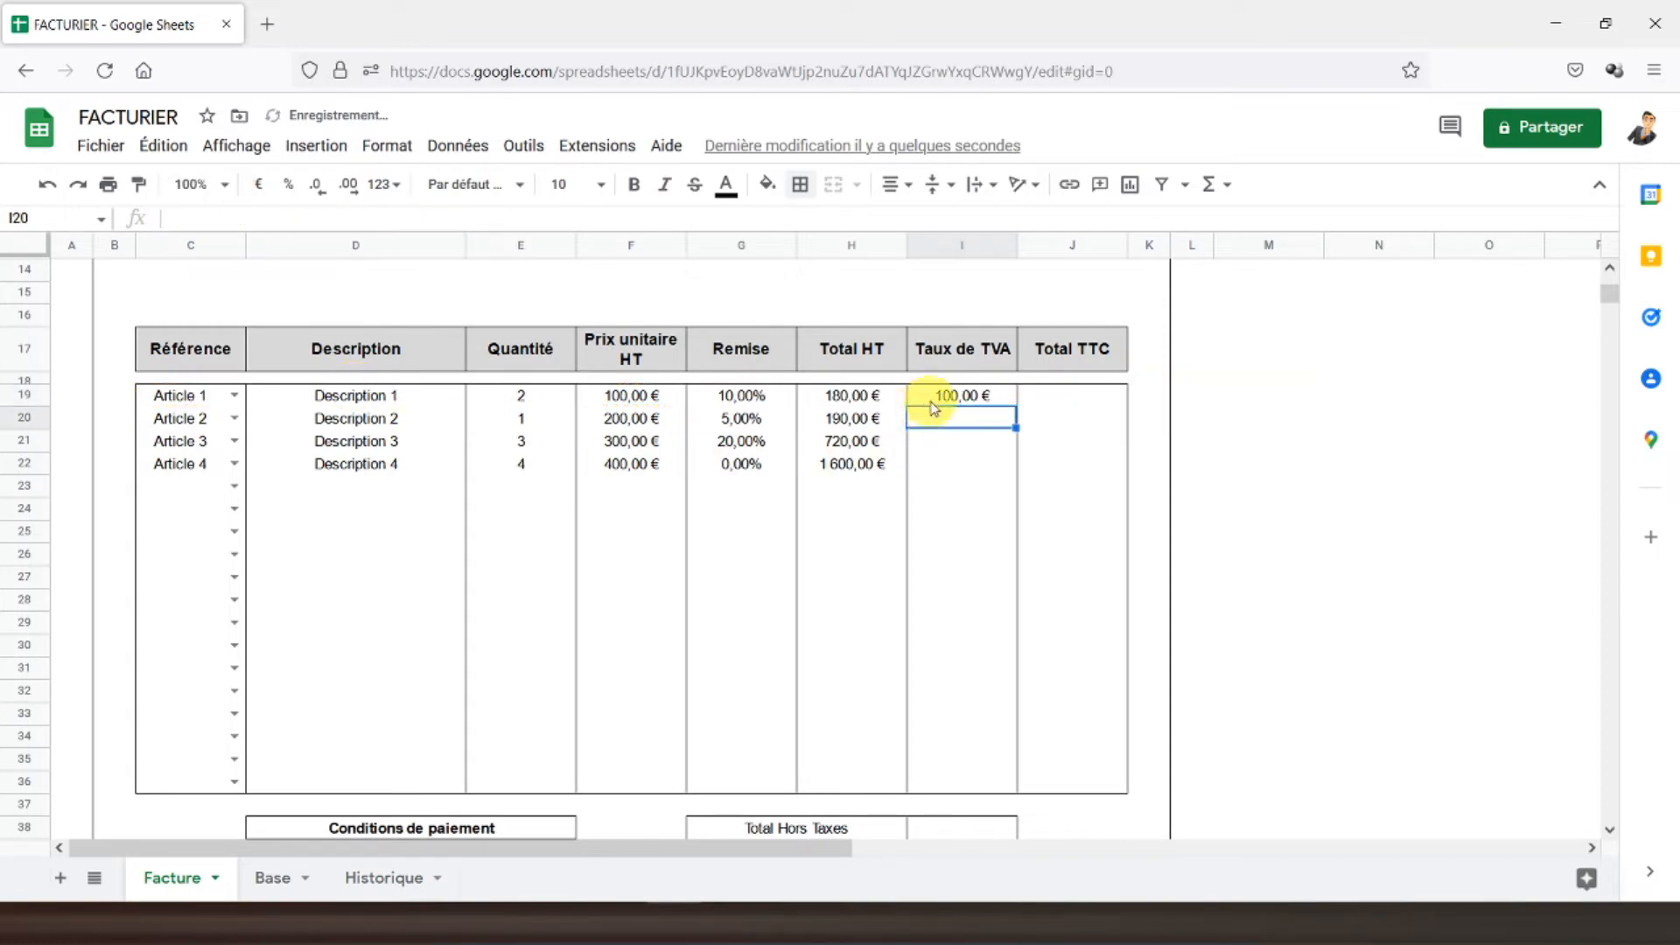
{"action": "left_click", "coordinate": [932, 402]}
{"action": "left_click", "coordinate": [273, 877]}
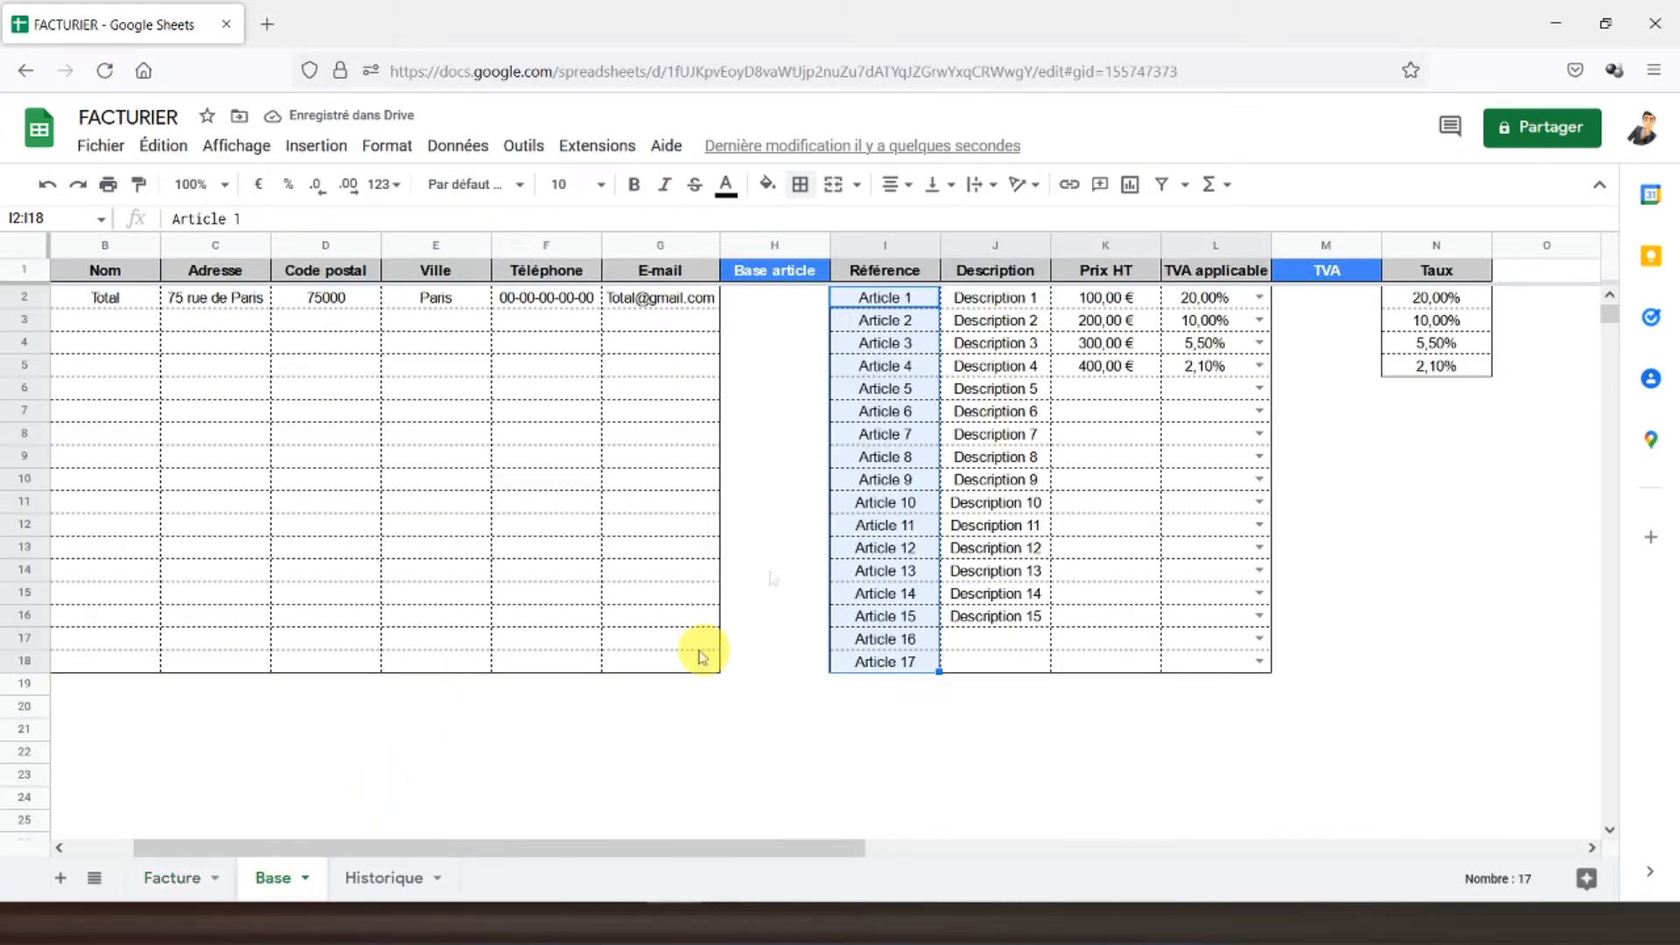
{"action": "left_click", "coordinate": [165, 878]}
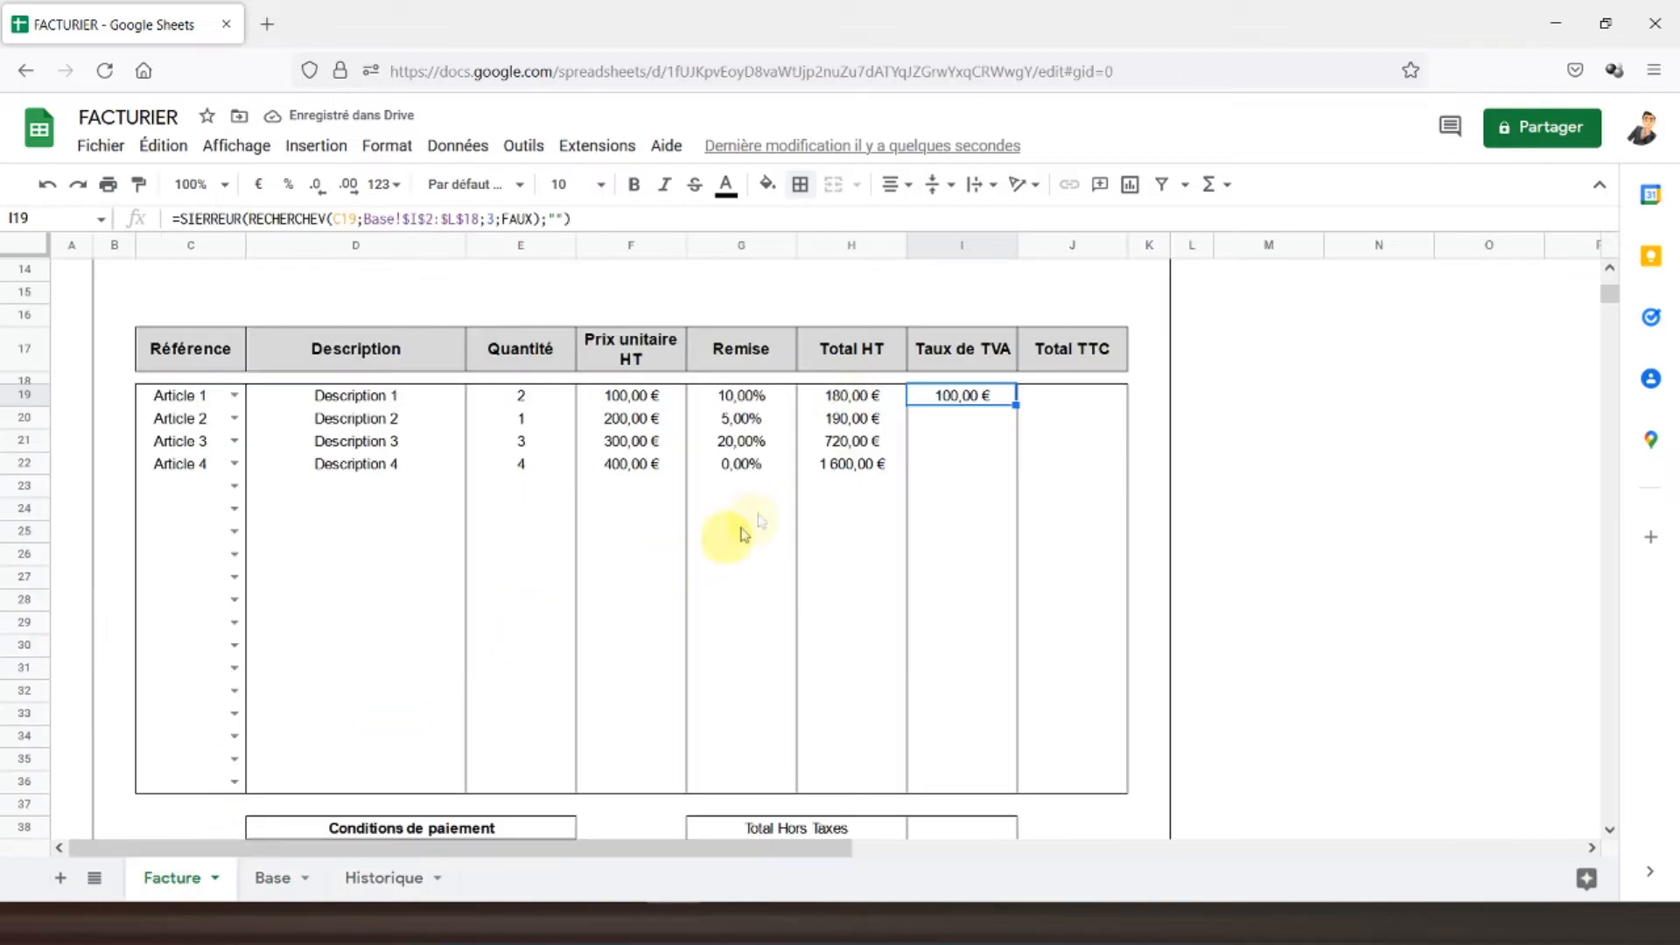
{"action": "left_click", "coordinate": [497, 218]}
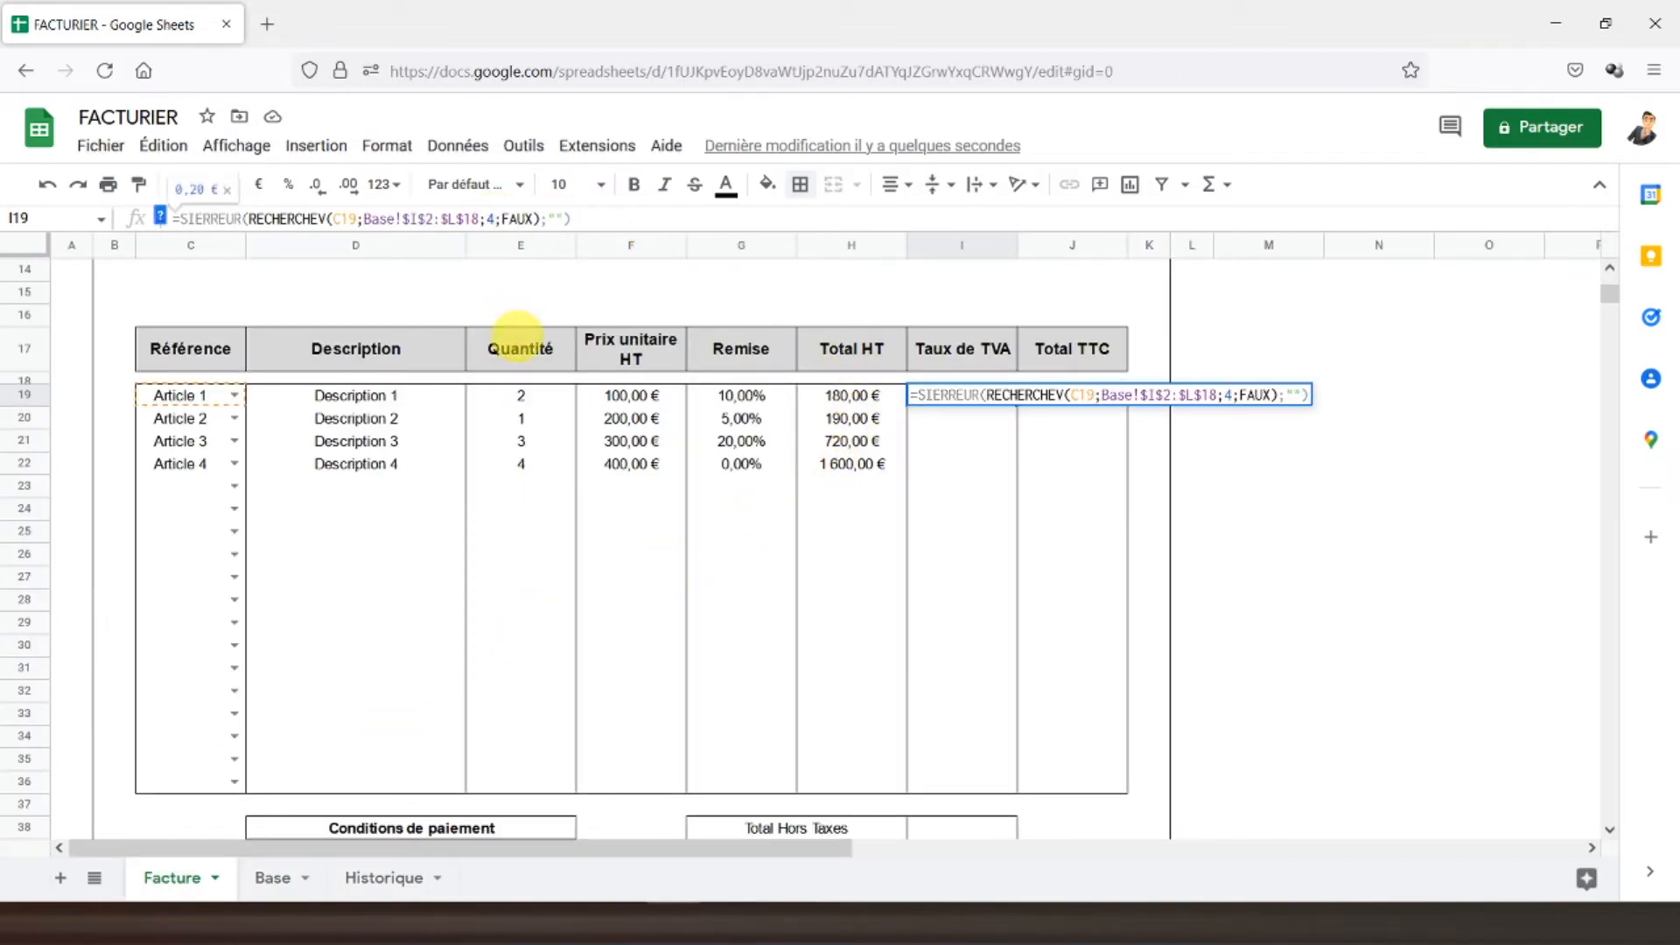
{"action": "key", "text": "Return"}
- Copy the I19 rate lookup down to I20:I36
{"action": "left_click", "coordinate": [986, 402]}
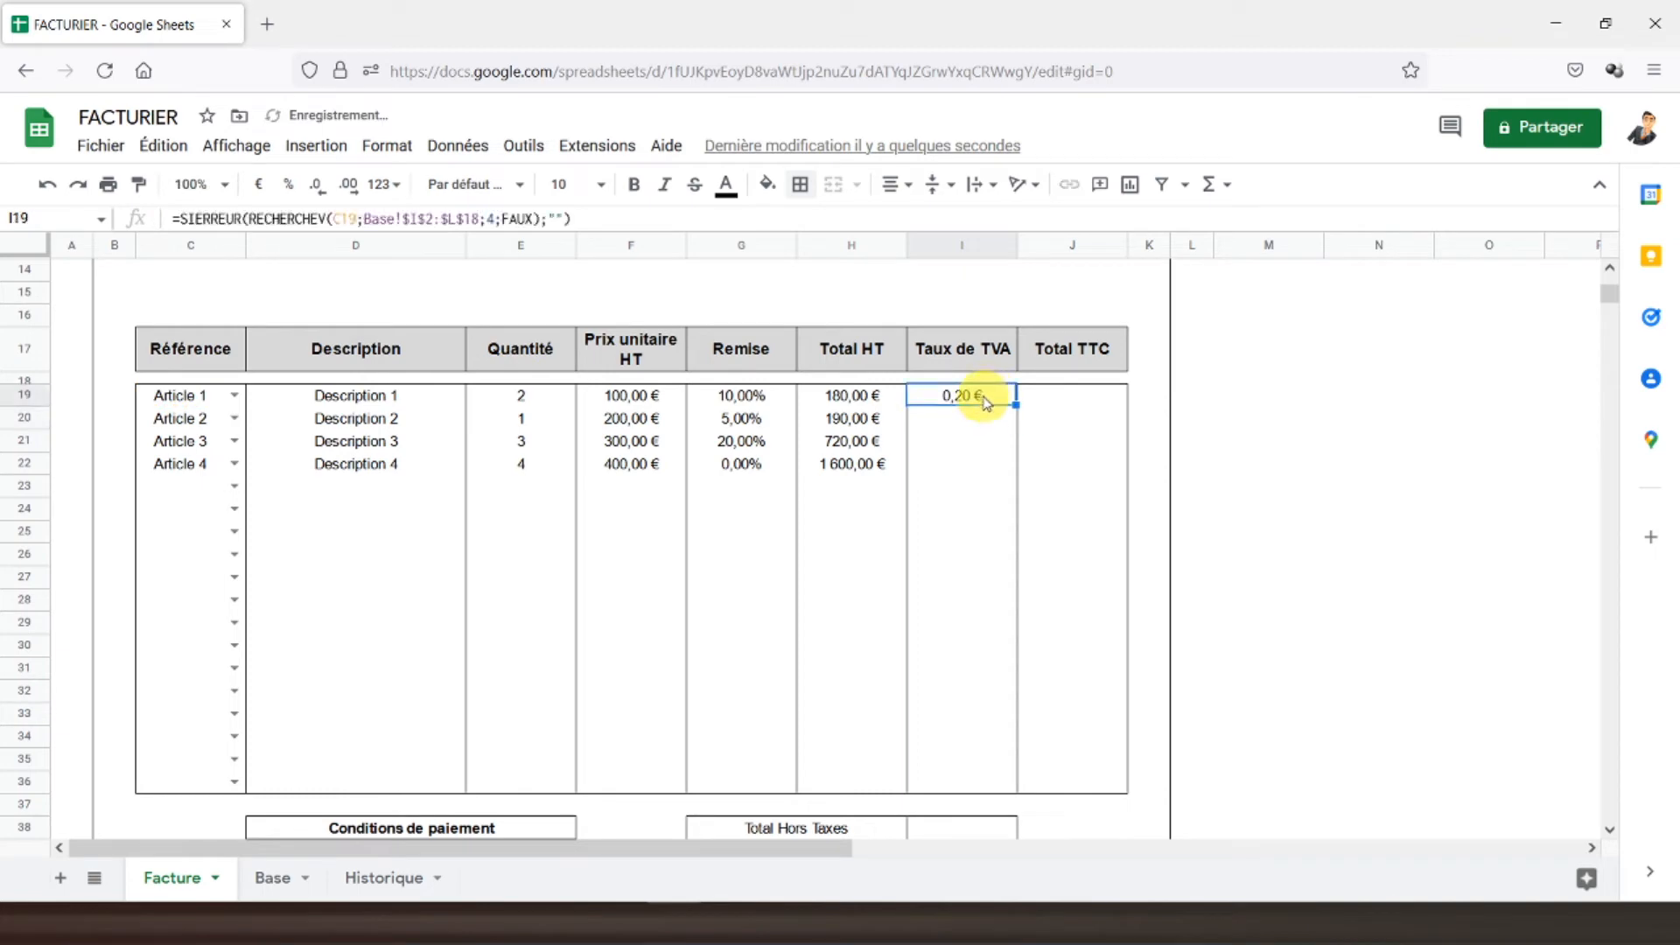
{"action": "key", "text": "ctrl+c"}
{"action": "left_click_drag", "start_coordinate": [963, 419], "coordinate": [958, 782]}
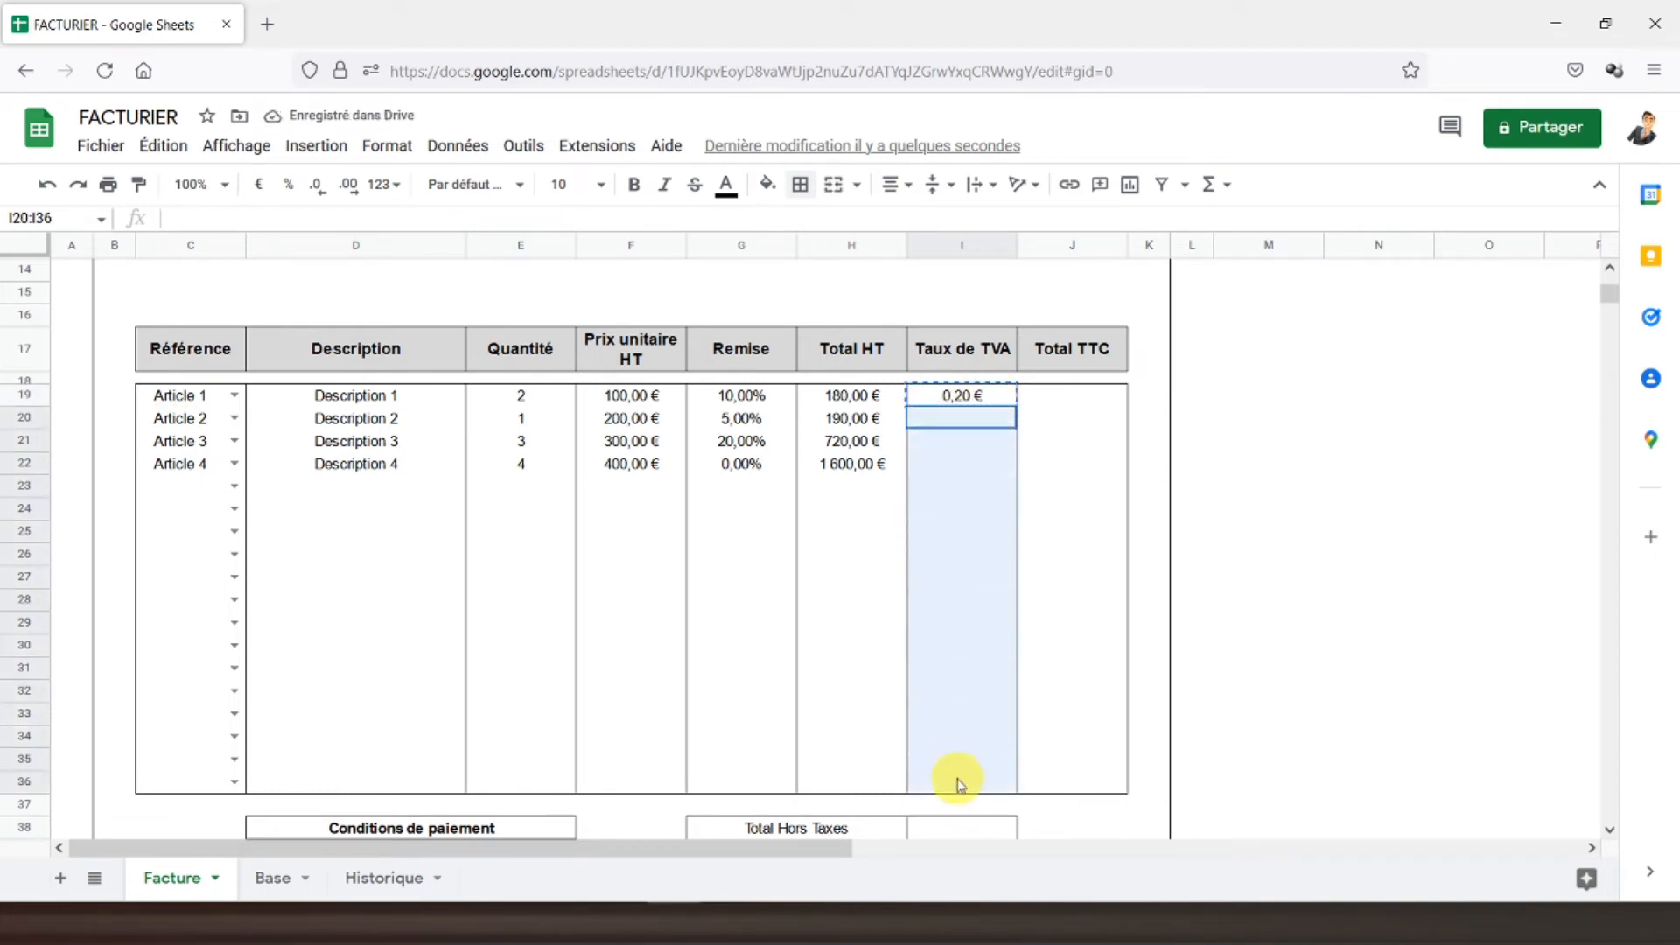
{"action": "key", "text": "ctrl+v"}
- Give I19:I36 outer borders only and format the rates as percentages
{"action": "left_click", "coordinate": [960, 396]}
{"action": "left_click_drag", "start_coordinate": [953, 477], "coordinate": [947, 782]}
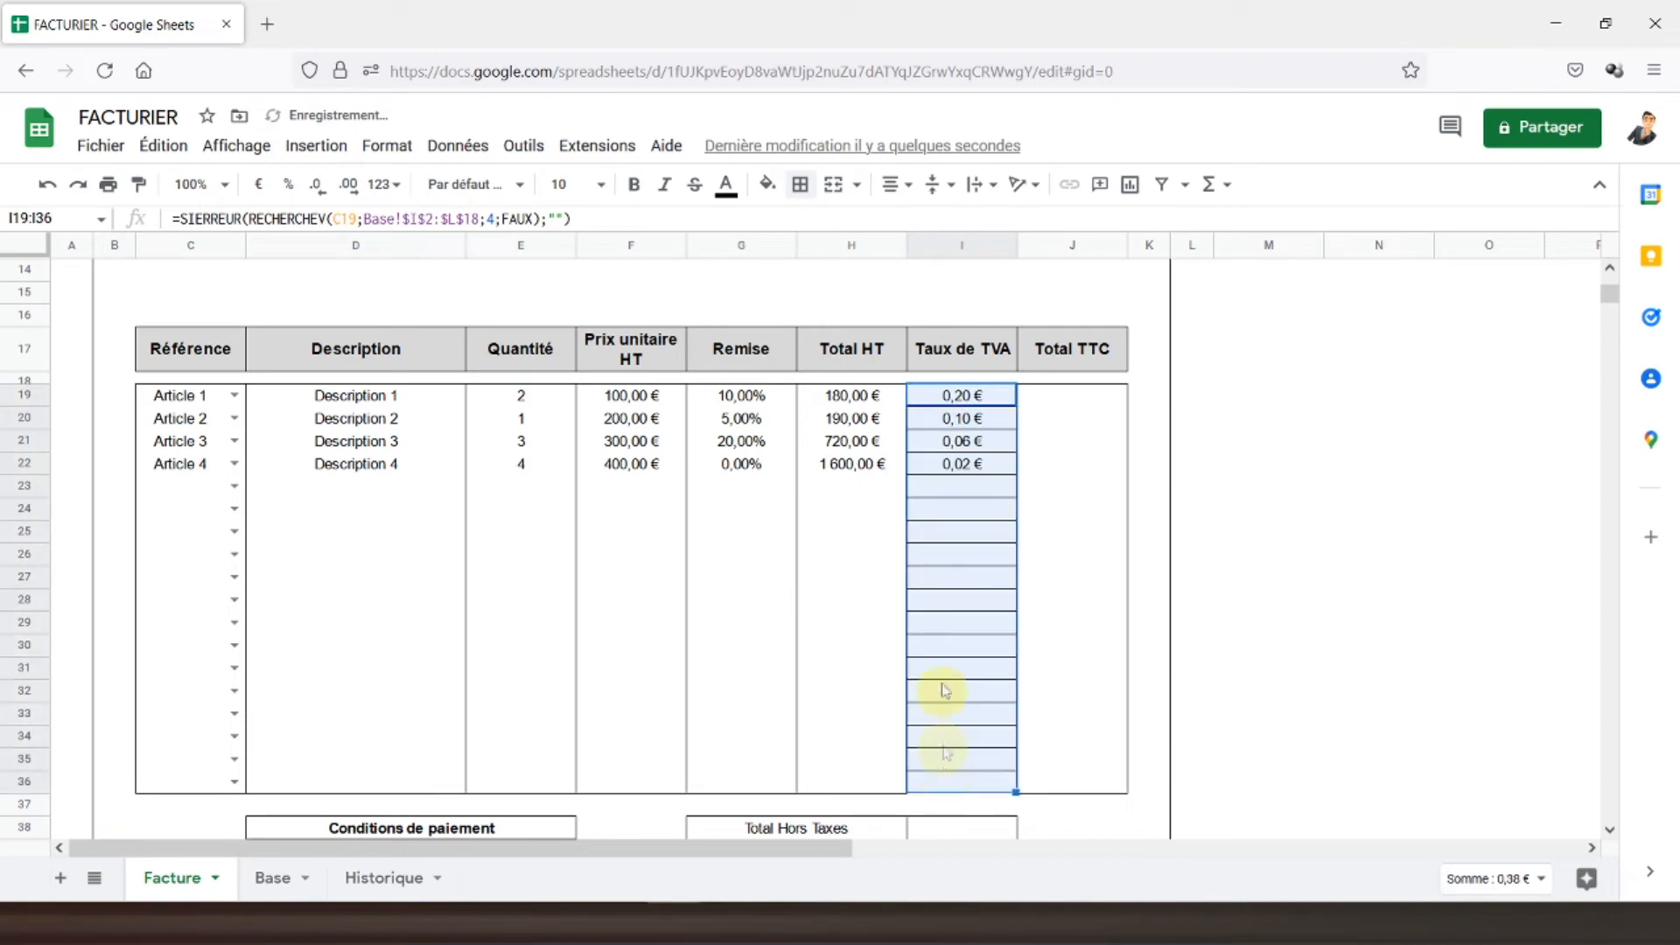
{"action": "left_click", "coordinate": [799, 185]}
{"action": "left_click", "coordinate": [928, 227]}
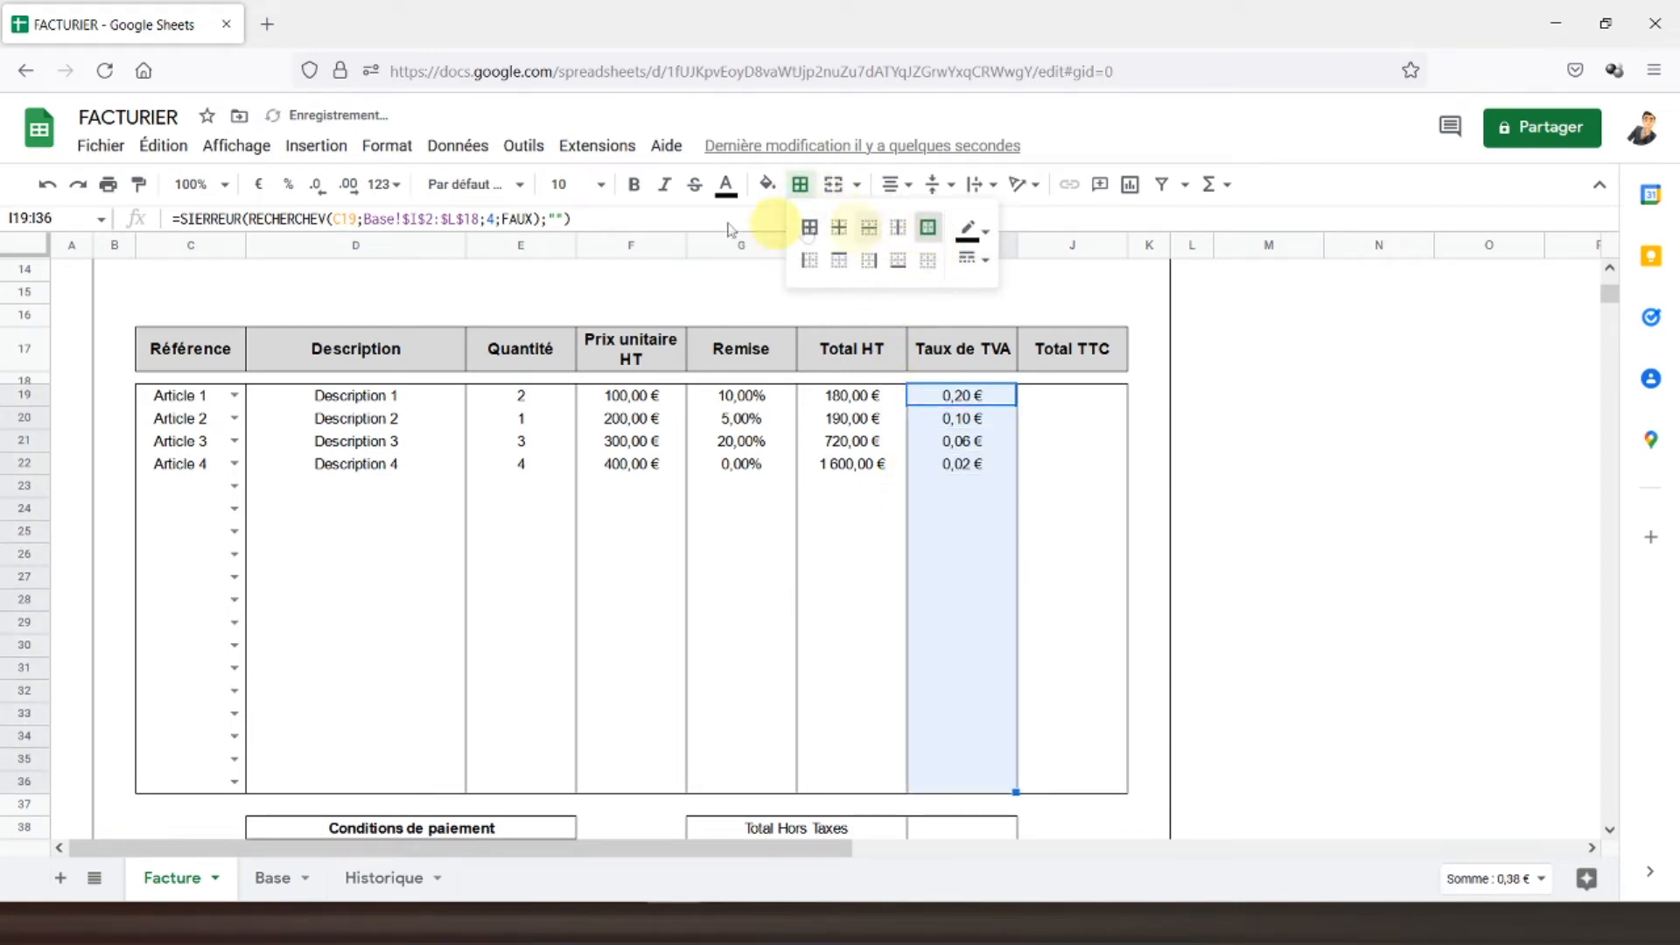
{"action": "left_click", "coordinate": [288, 185]}
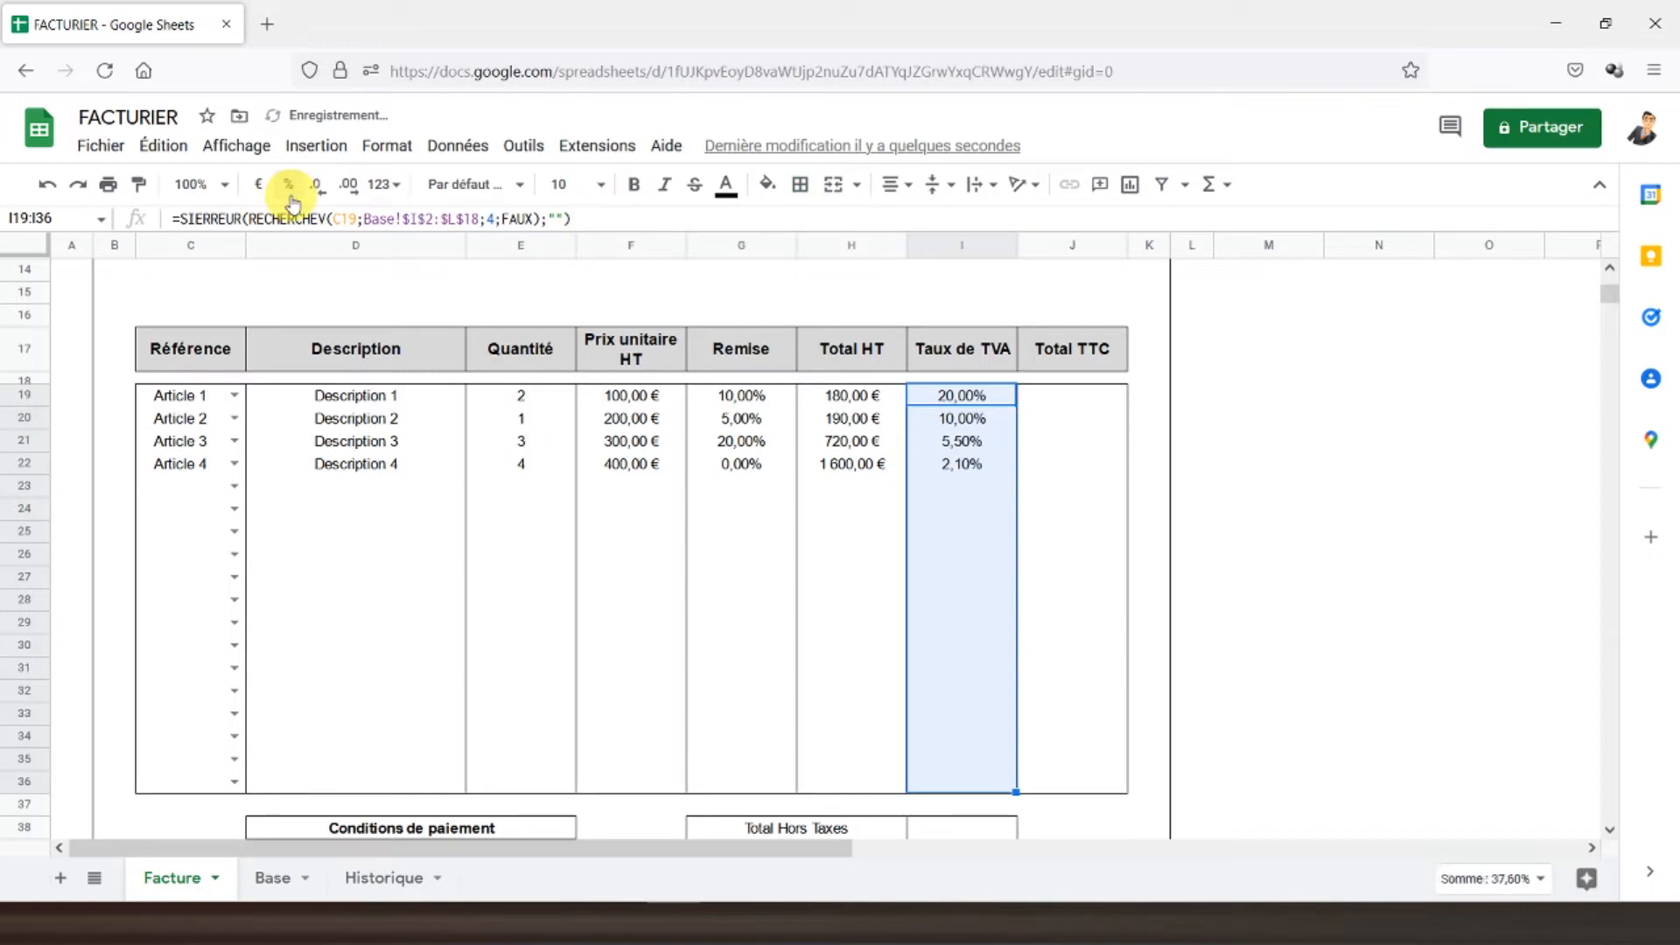
{"action": "left_click", "coordinate": [943, 447]}
{"action": "left_click", "coordinate": [1046, 407]}
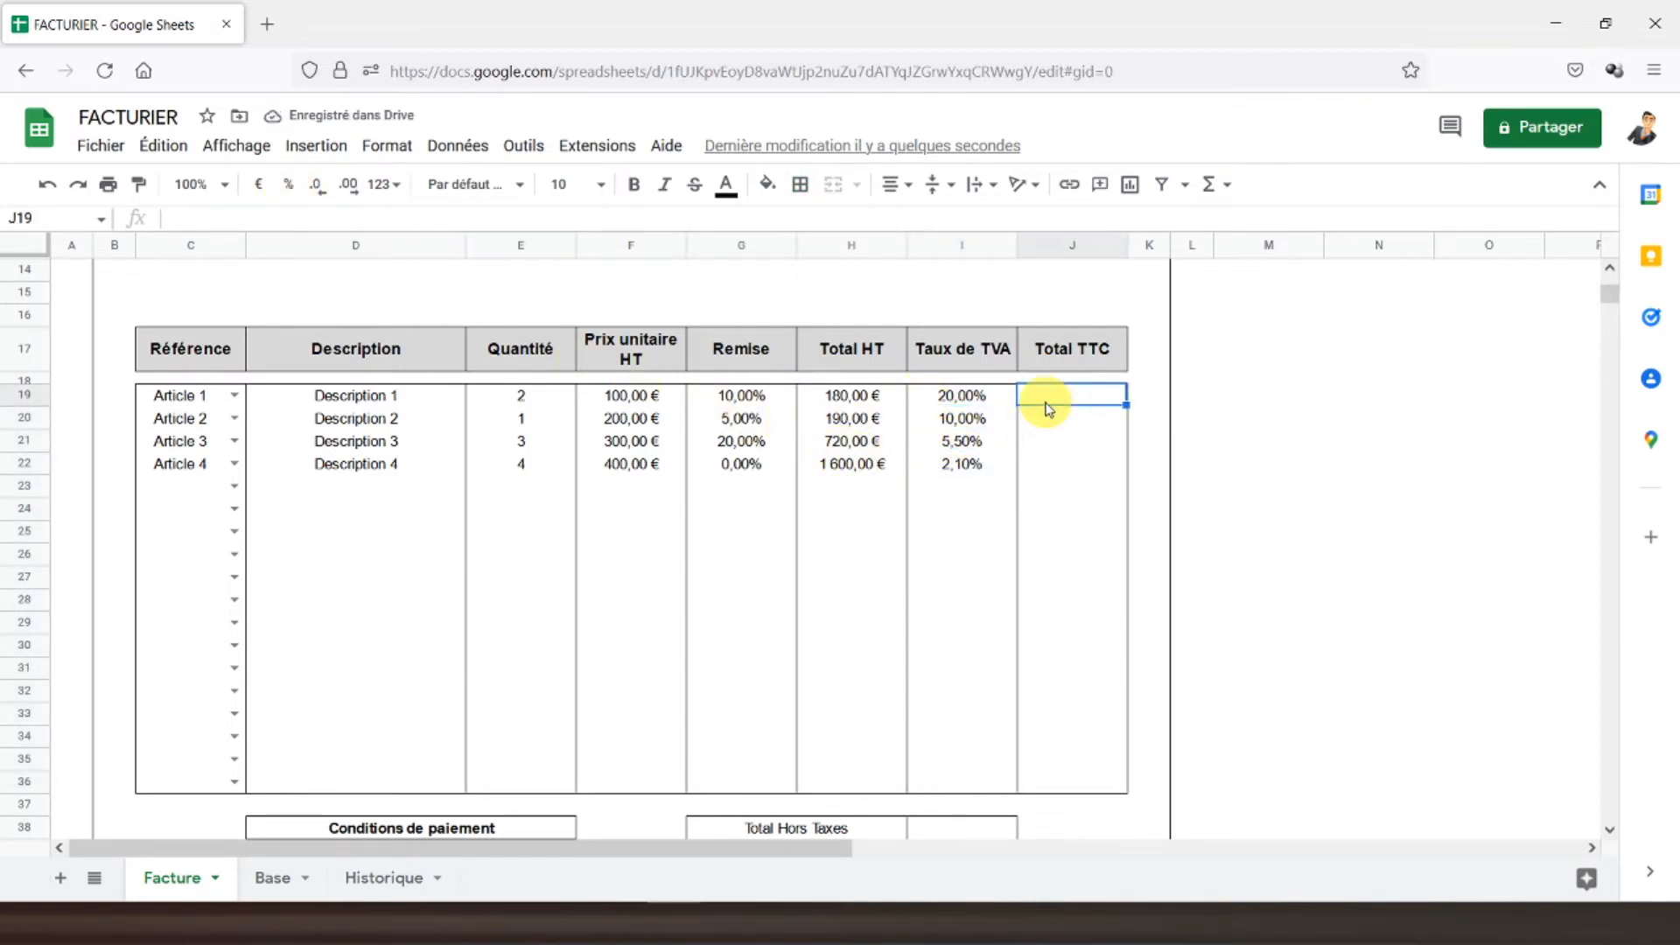
- Enter =SI(C19="";"";H19*(1+I19)) in J19, showing 216,00 €, and copy the cell
{"action": "type", "text": "=si("}
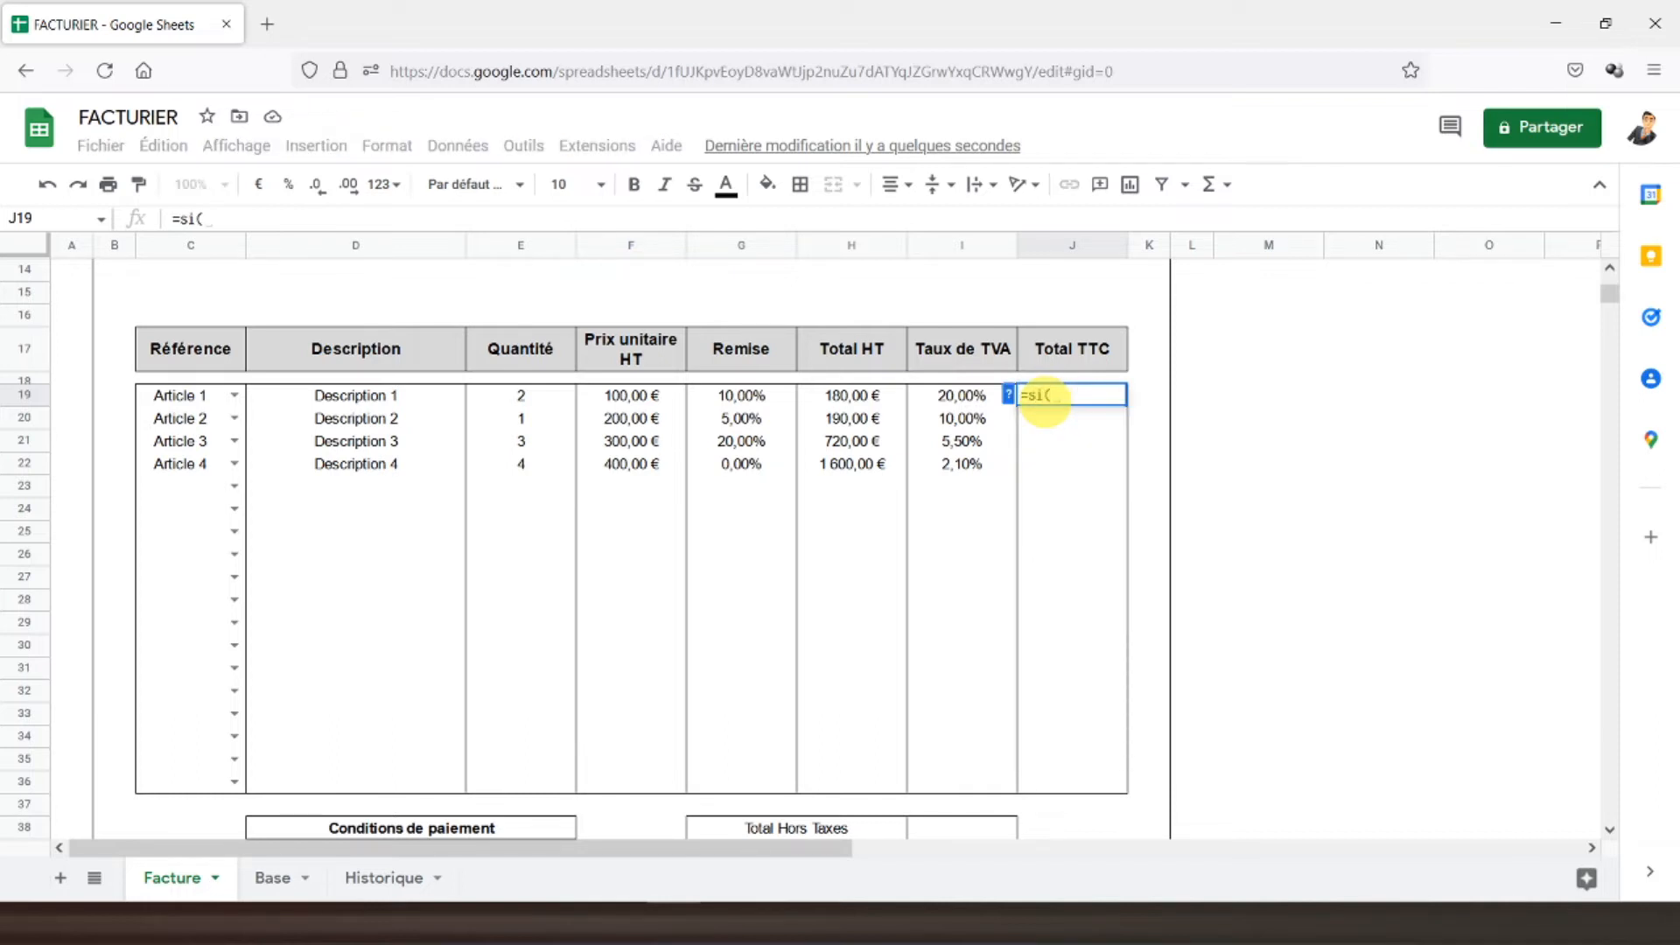
{"action": "left_click", "coordinate": [198, 399]}
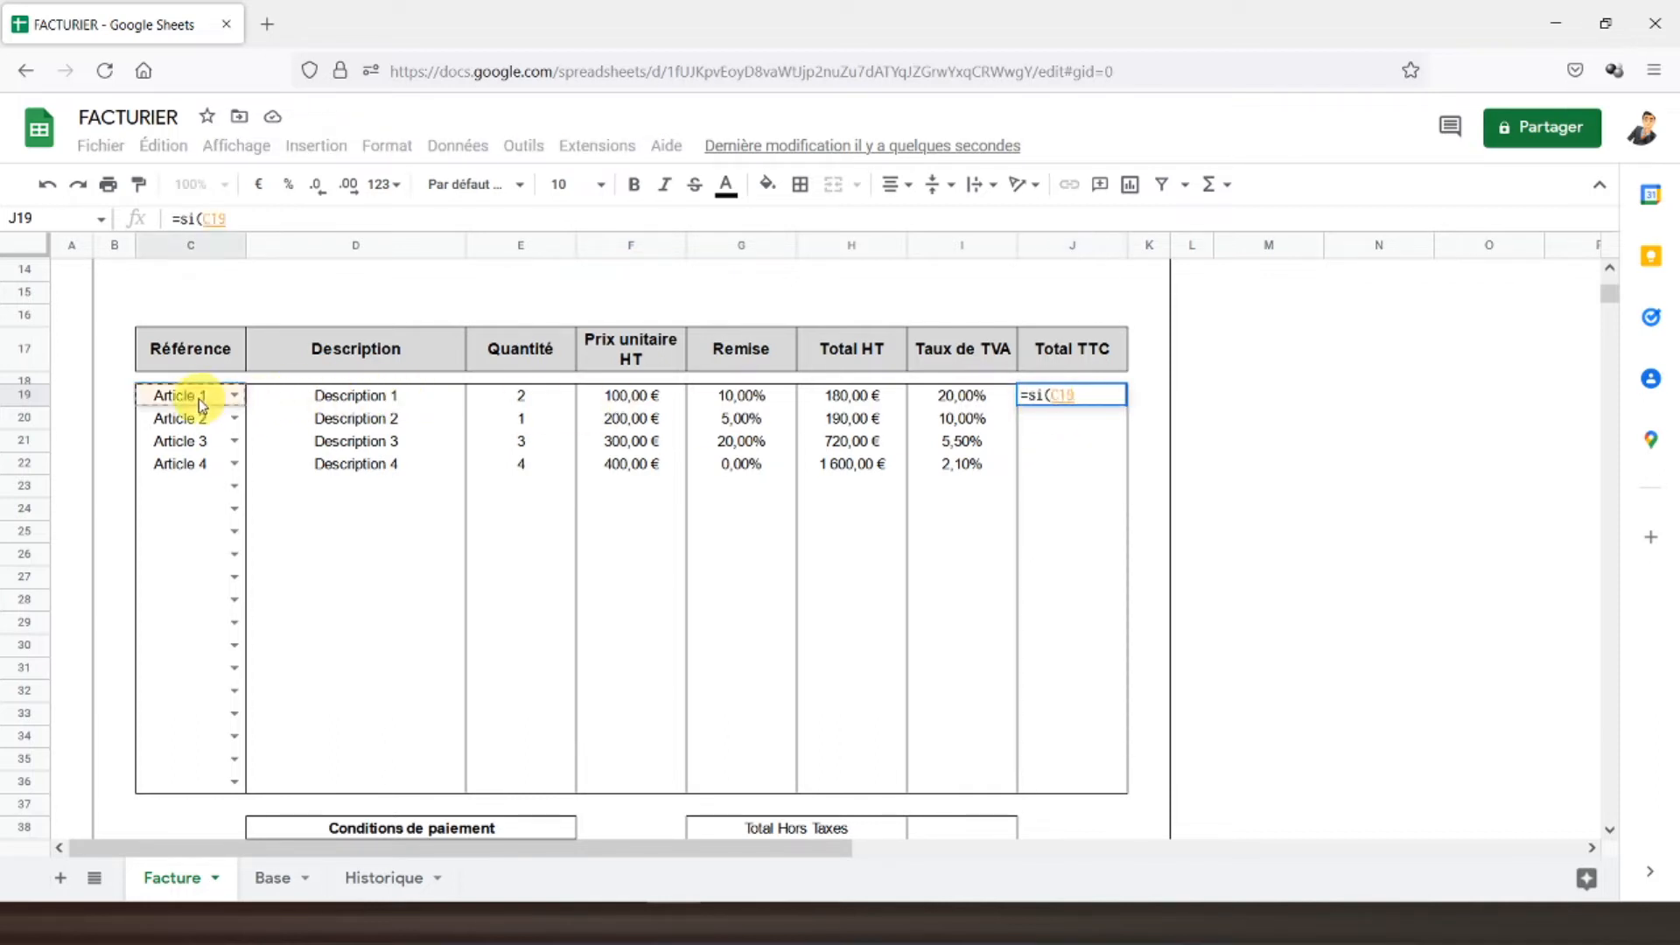
{"action": "type", "text": "=\"\";\"\";"}
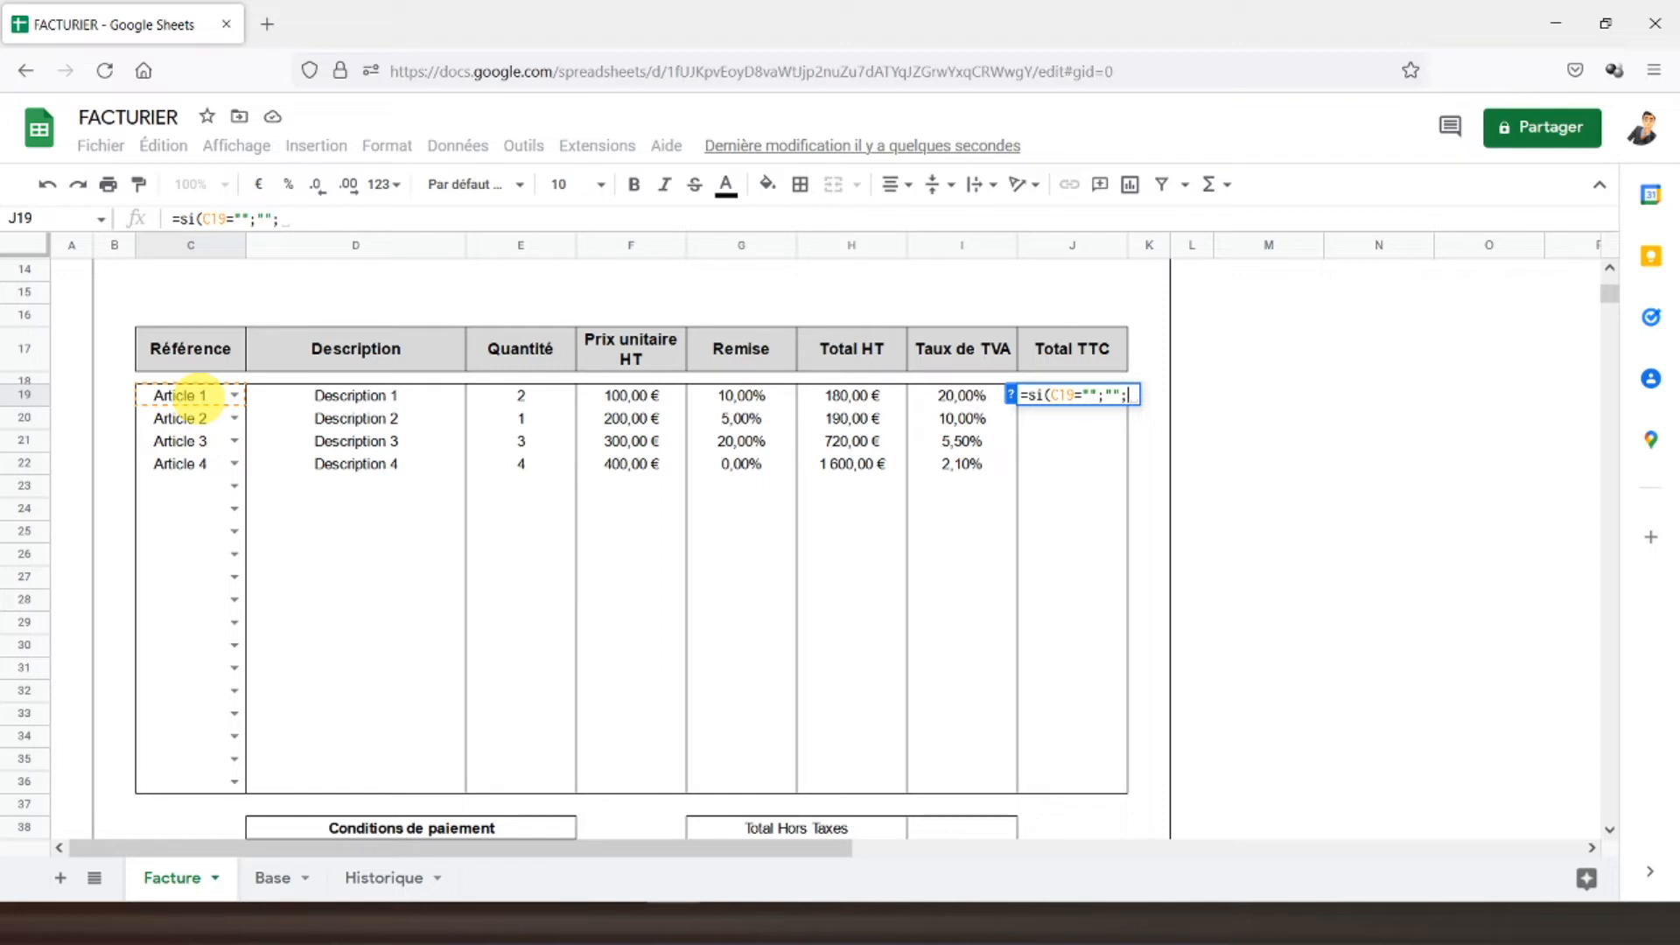
{"action": "left_click", "coordinate": [838, 405]}
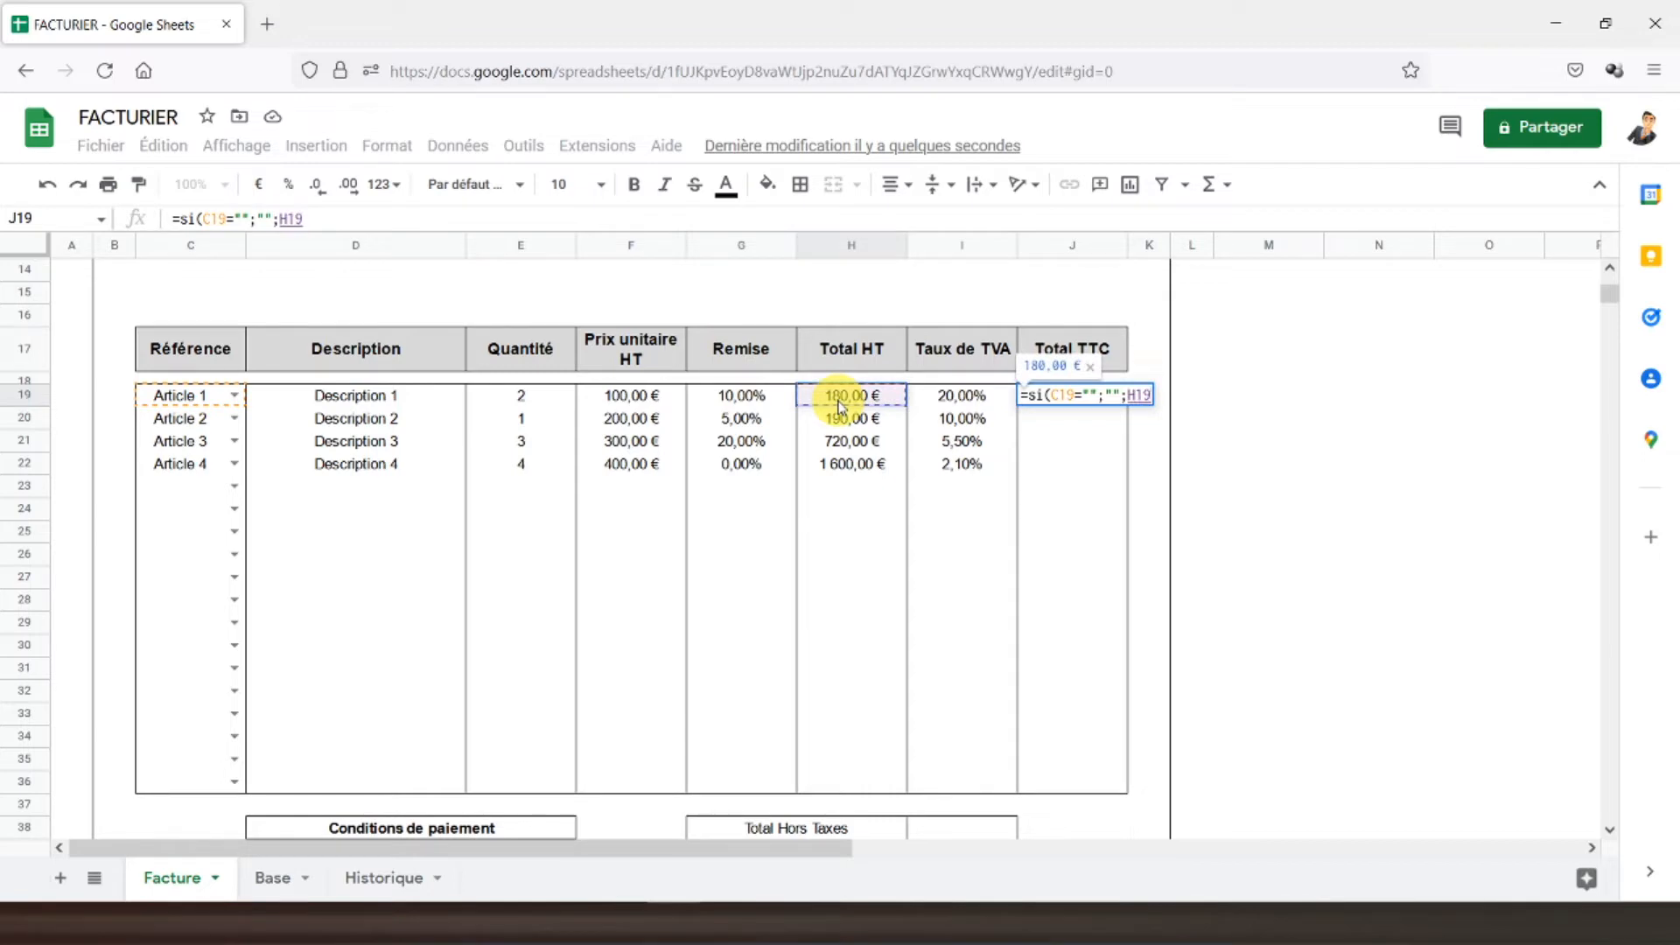
{"action": "type", "text": "*(1+"}
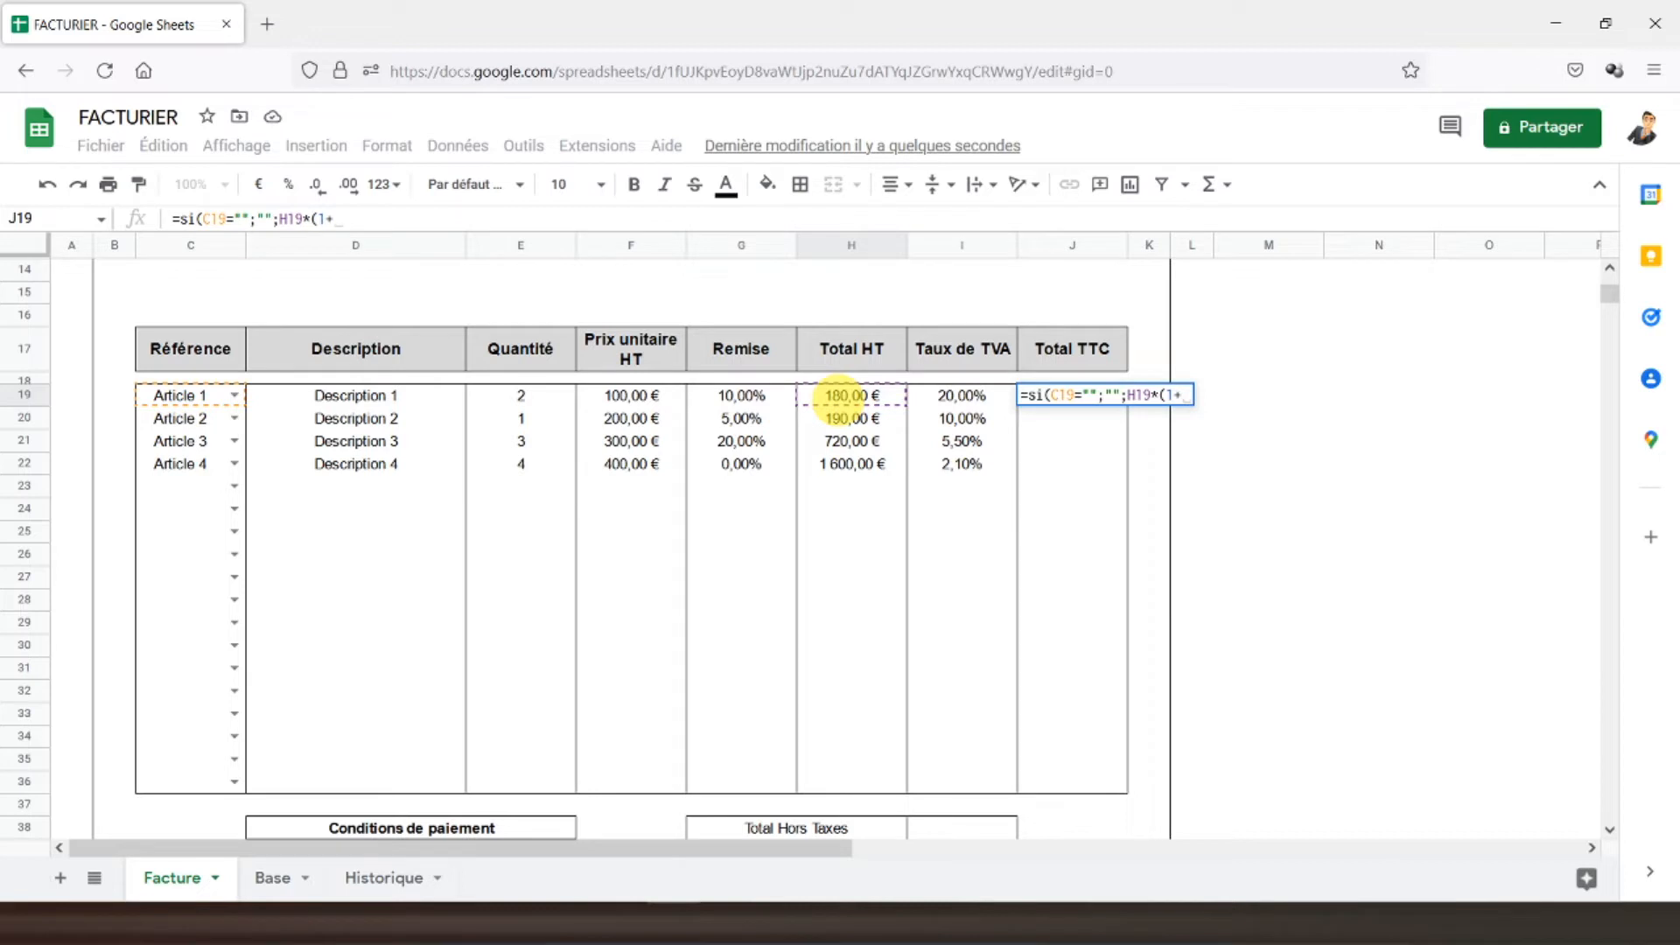
{"action": "left_click", "coordinate": [966, 405]}
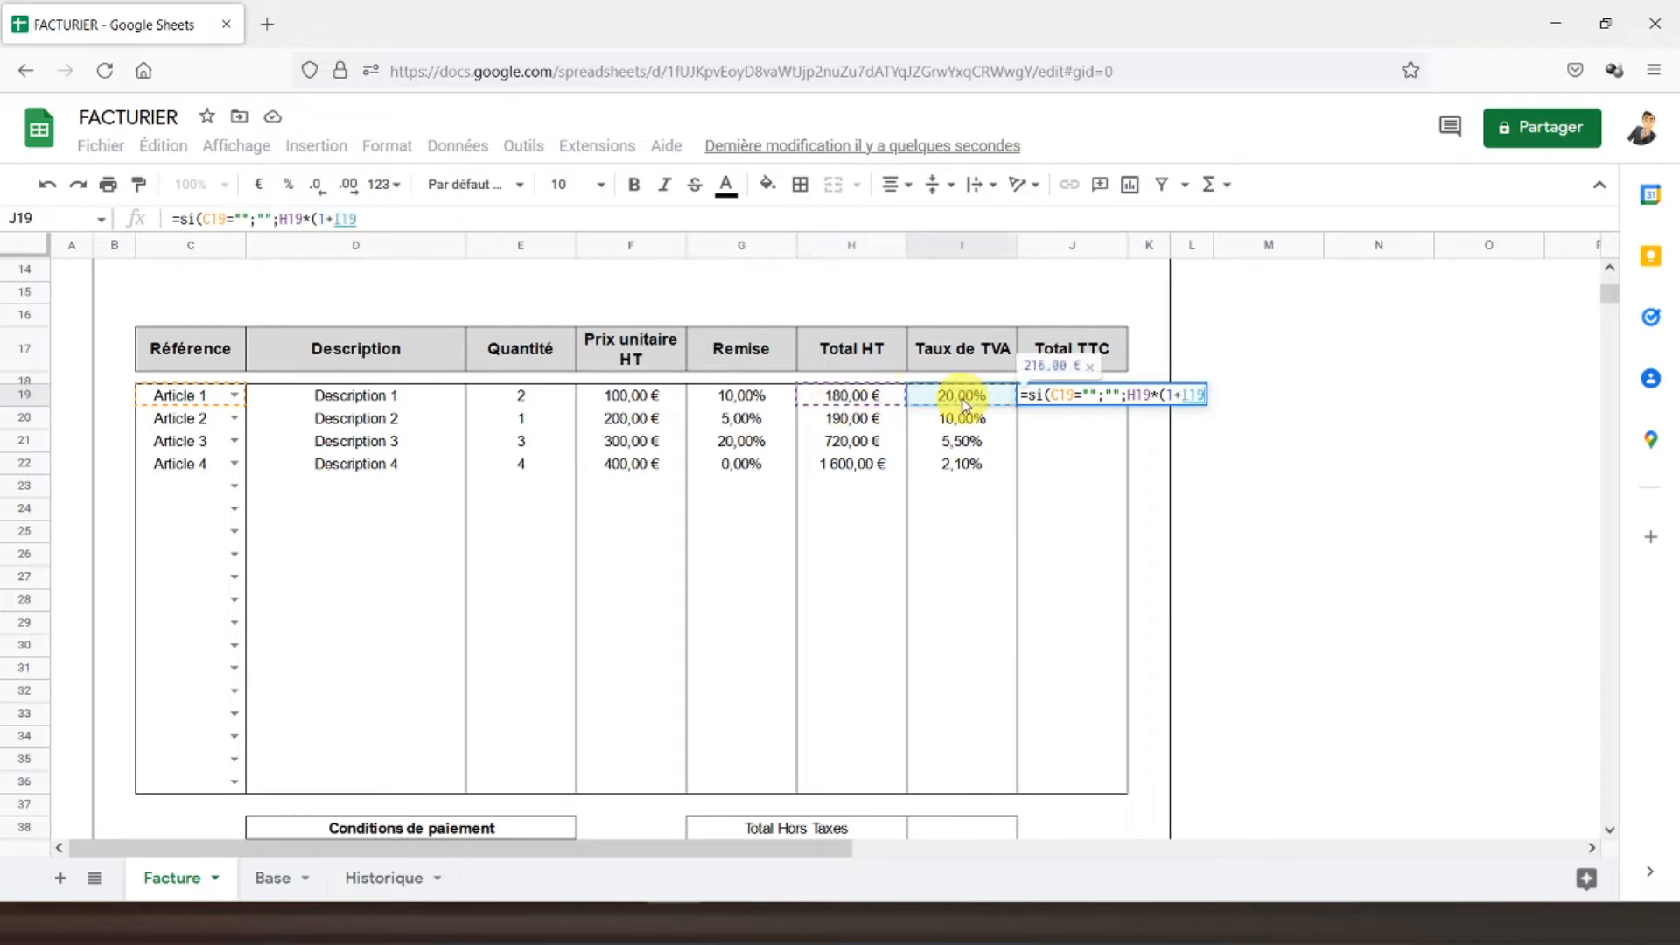
{"action": "type", "text": "))"}
{"action": "key", "text": "Return"}
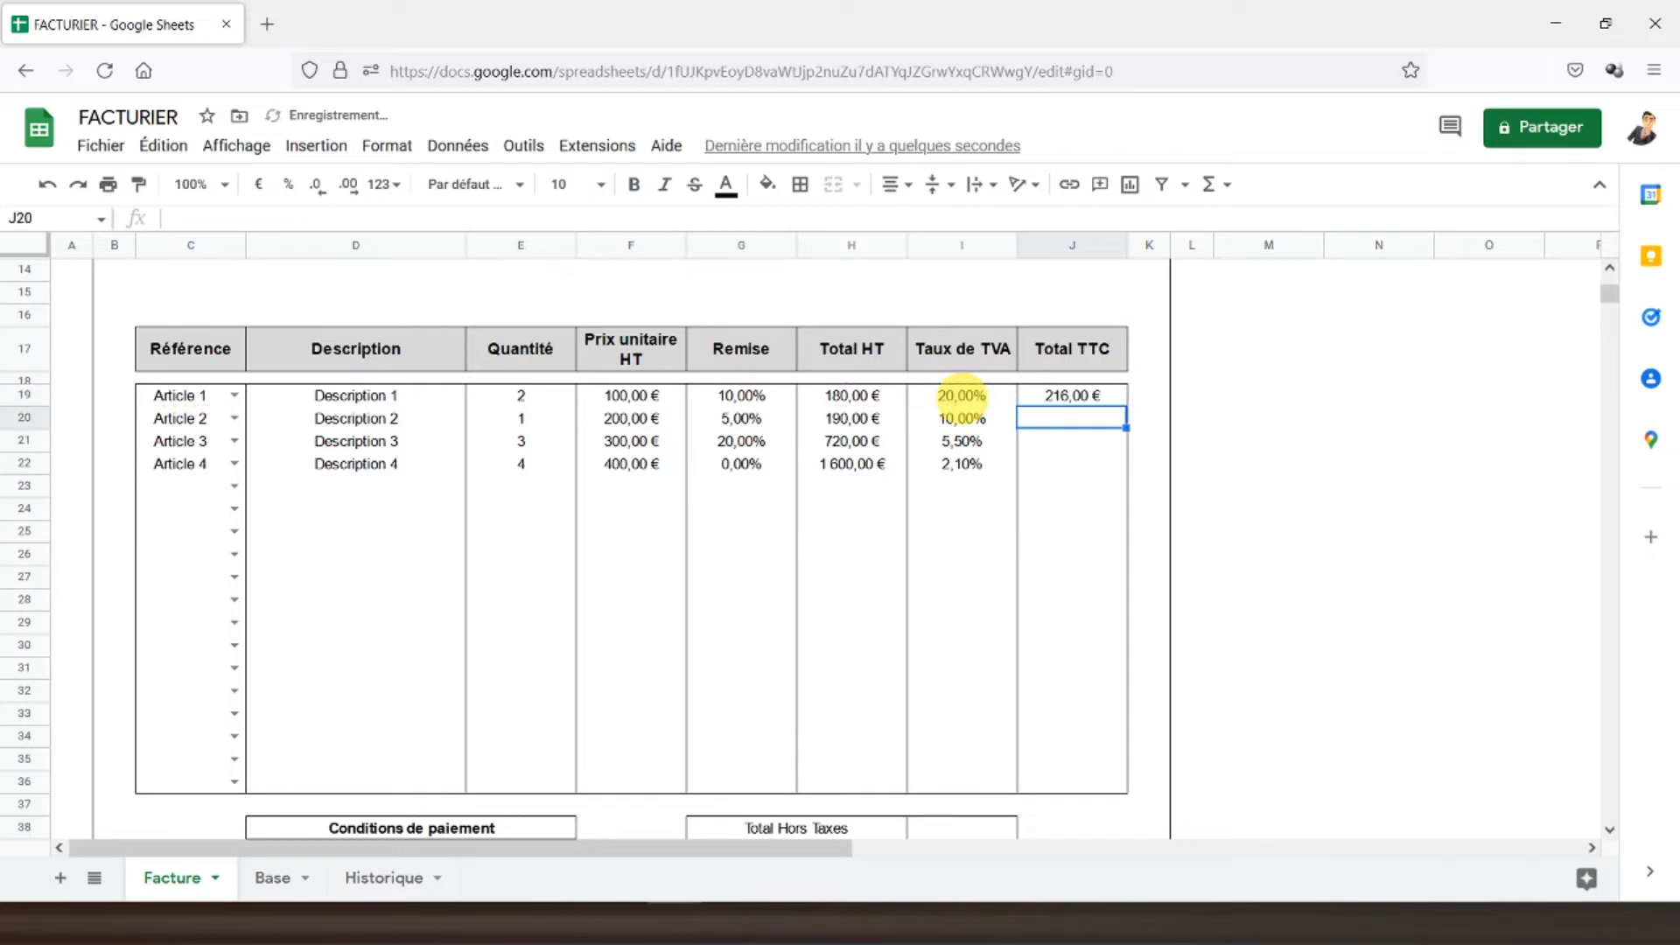
{"action": "left_click", "coordinate": [1065, 404]}
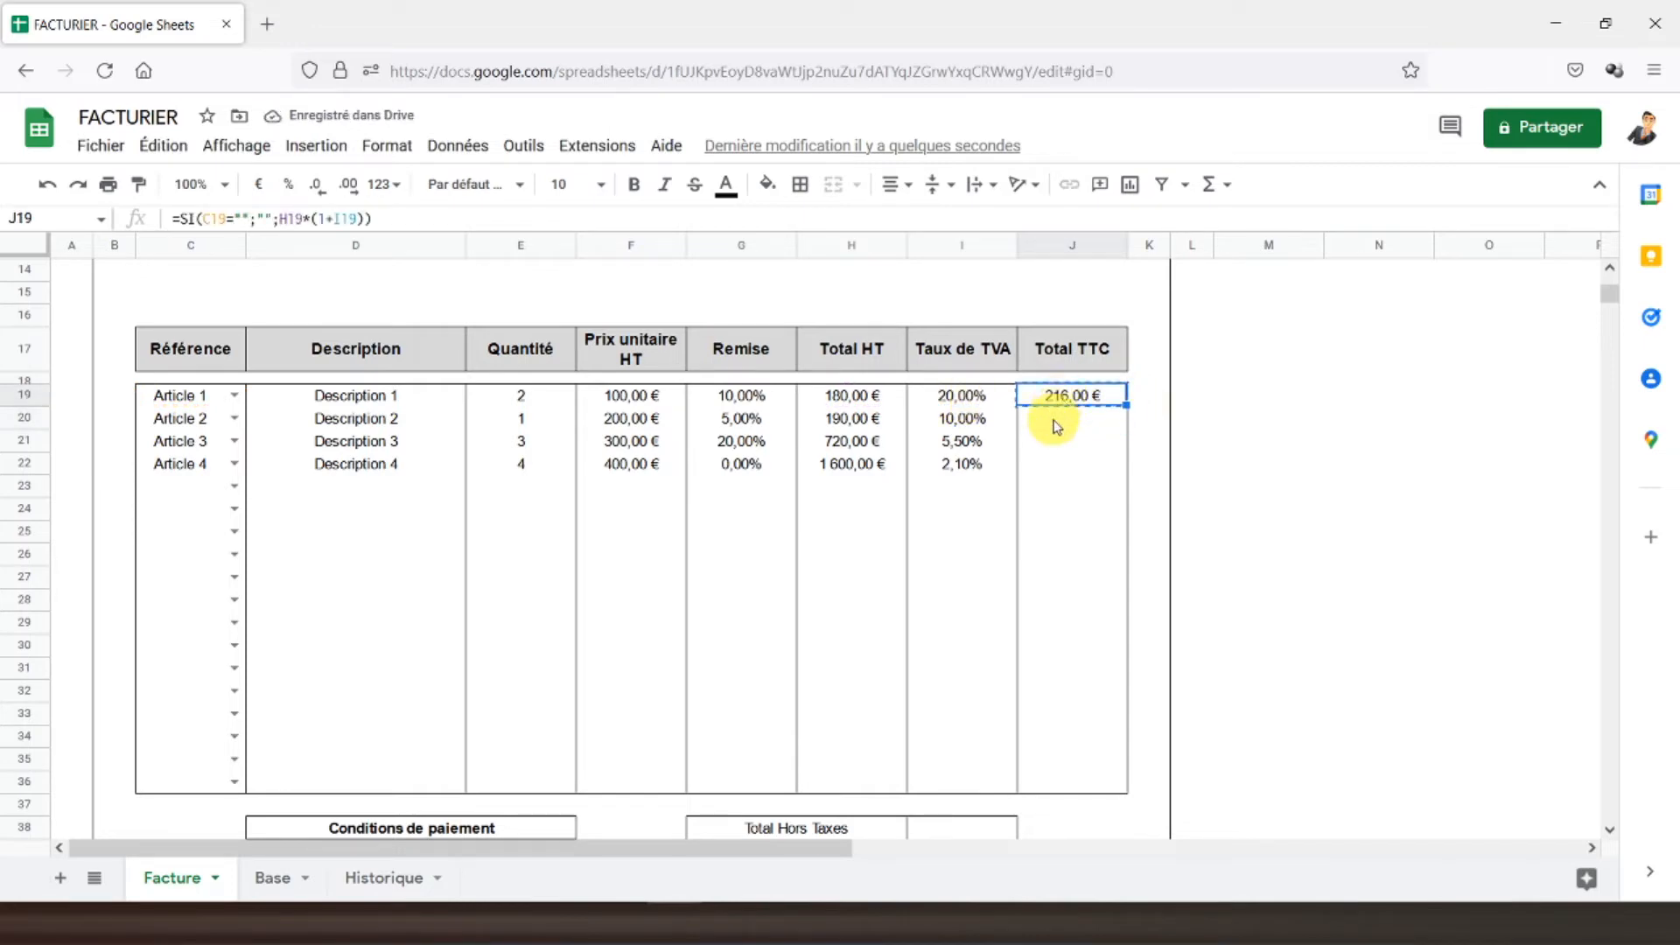
{"action": "key", "text": "ctrl+c"}
{"action": "left_click", "coordinate": [1061, 420]}
- Paste the Total TTC formula into J20:J36 and keep only outer borders on J19:J36
{"action": "left_click_drag", "start_coordinate": [1056, 461], "coordinate": [1069, 775]}
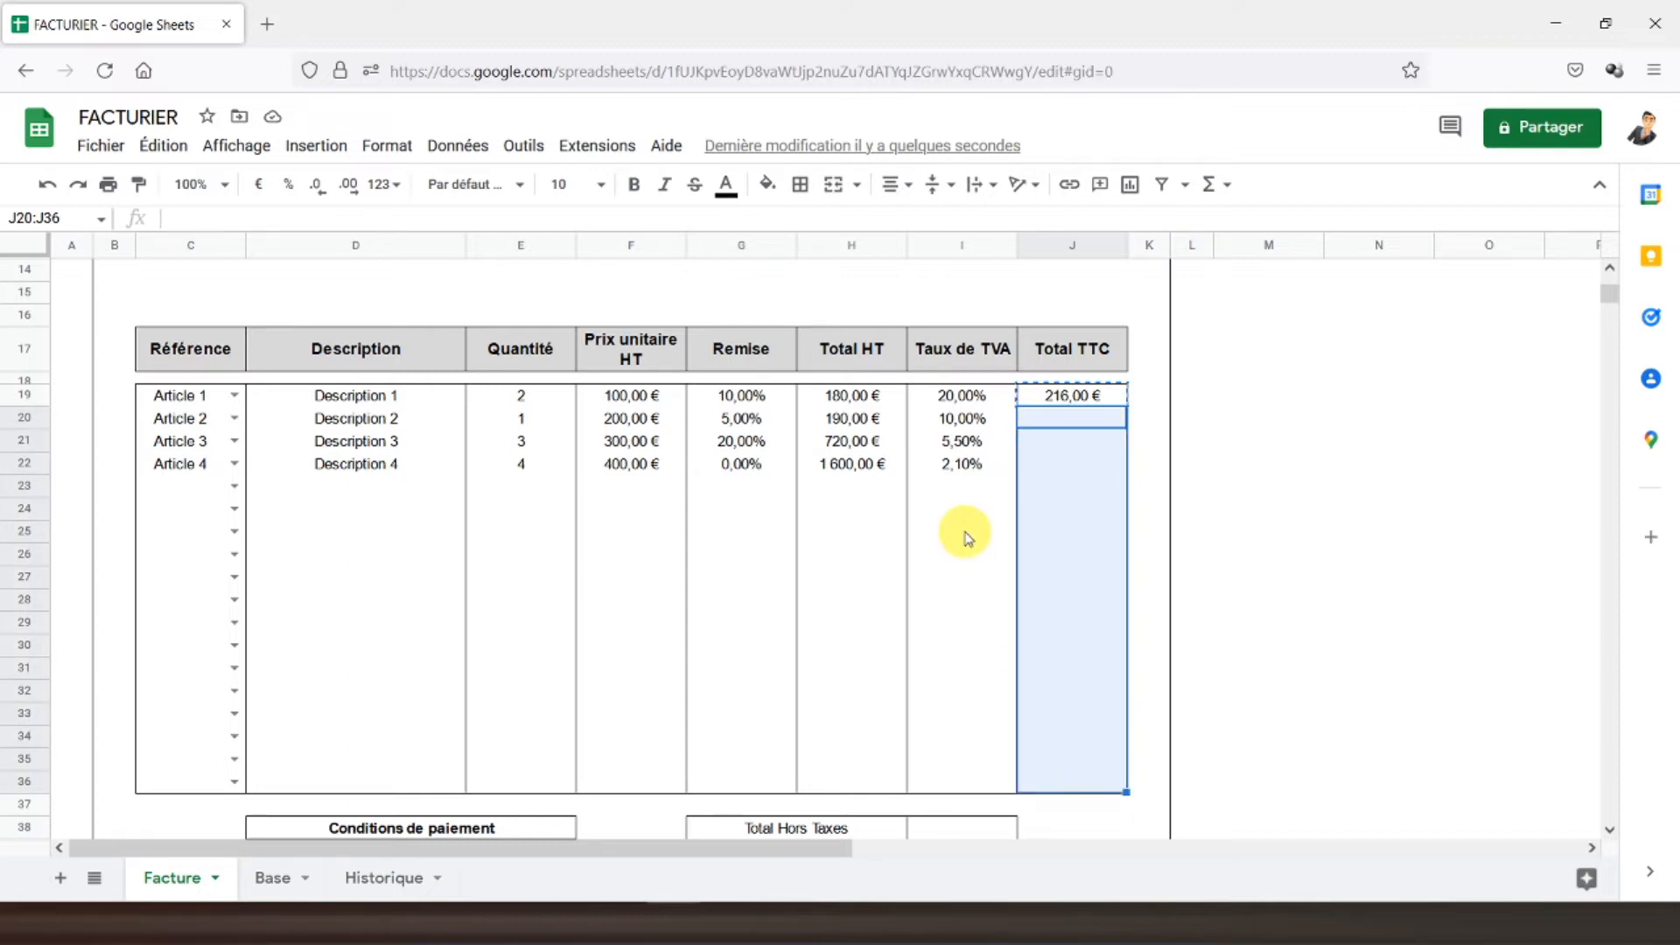
{"action": "key", "text": "ctrl+v"}
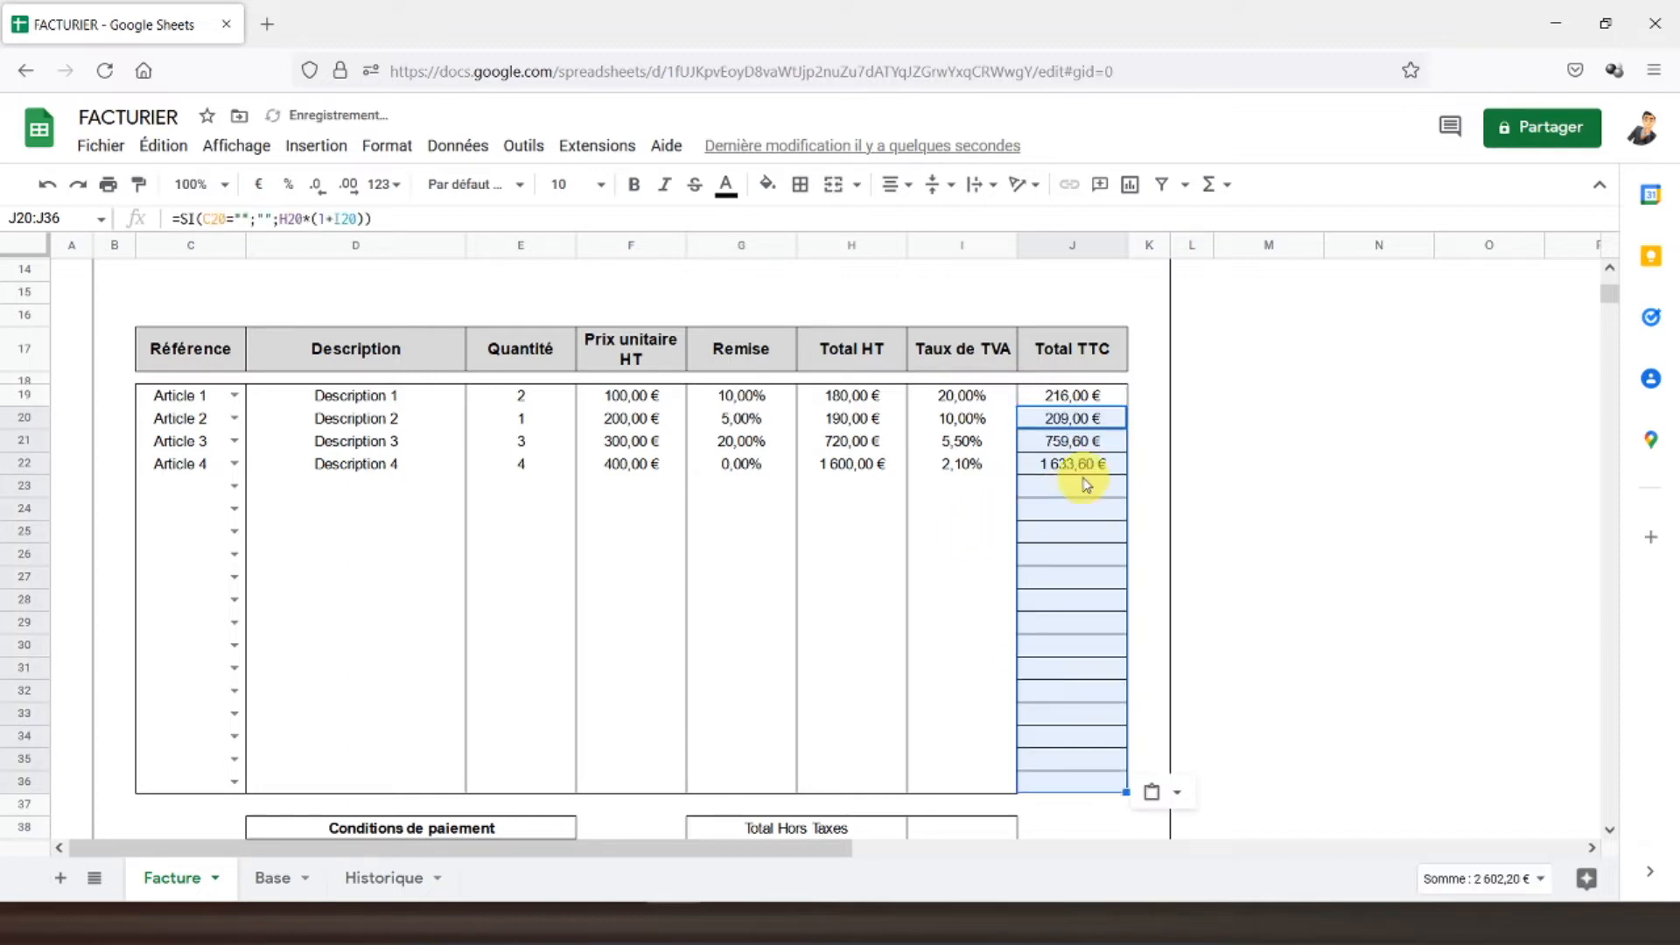
{"action": "left_click", "coordinate": [1062, 401]}
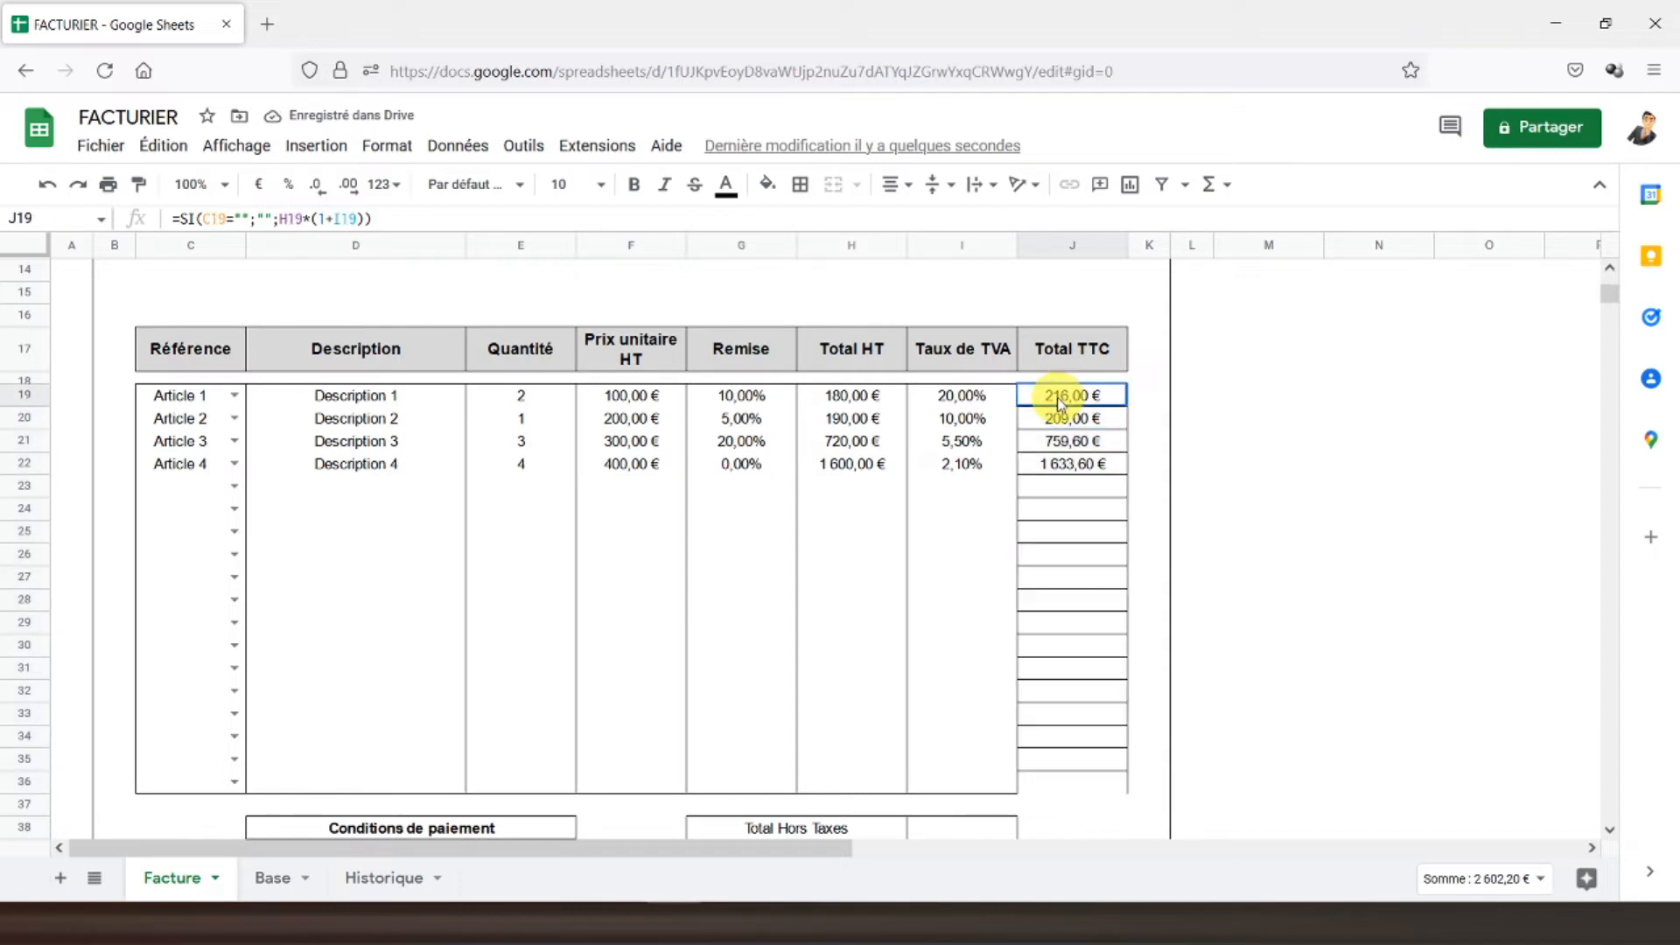
{"action": "left_click_drag", "start_coordinate": [1062, 401], "coordinate": [1062, 777]}
{"action": "left_click", "coordinate": [800, 183]}
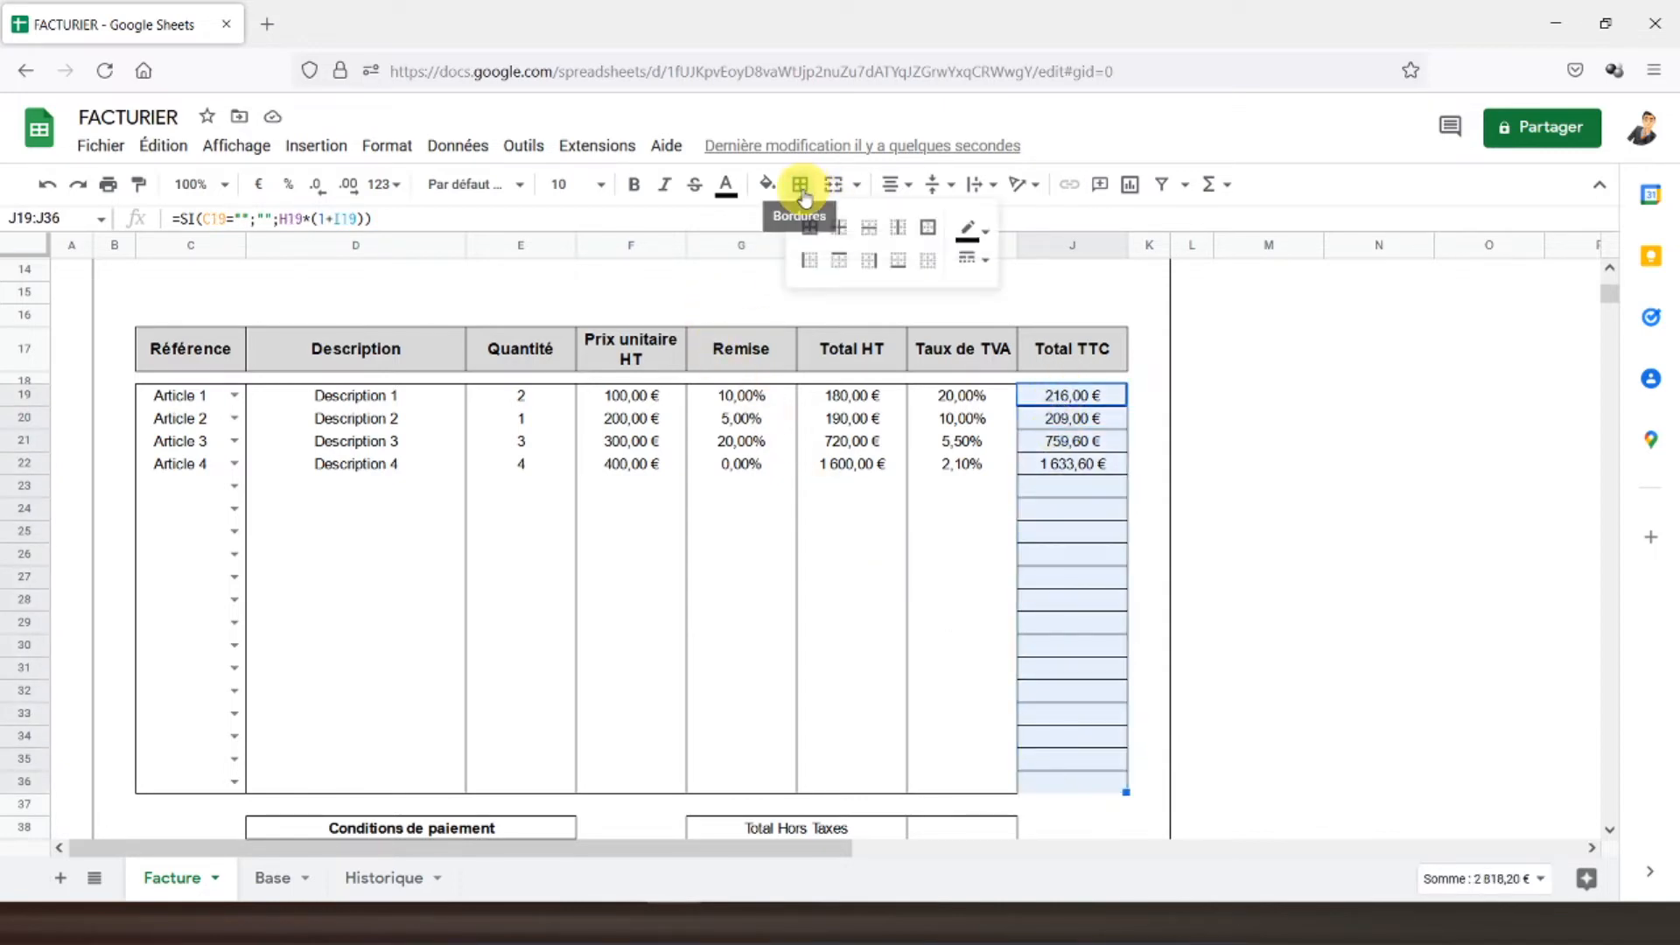
{"action": "left_click", "coordinate": [933, 267]}
{"action": "left_click", "coordinate": [928, 228]}
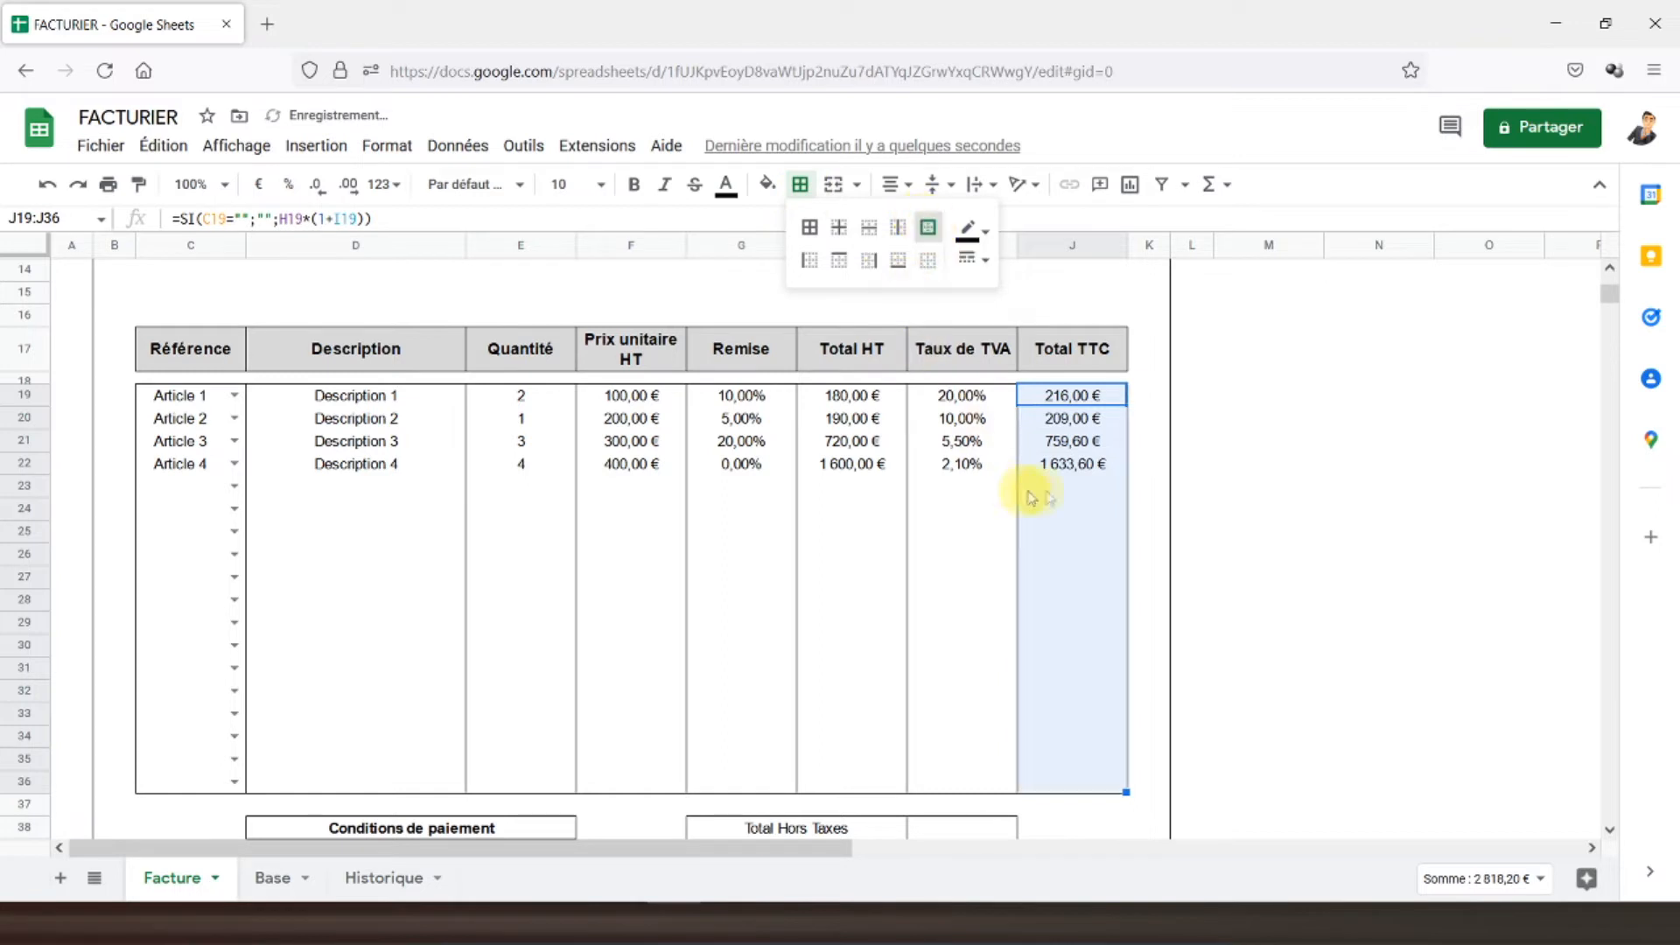
{"action": "left_click", "coordinate": [1090, 495]}
- Make the Total TTC amounts in J19:J36 bold
{"action": "left_click_drag", "start_coordinate": [1062, 401], "coordinate": [1059, 782]}
{"action": "left_click", "coordinate": [633, 183]}
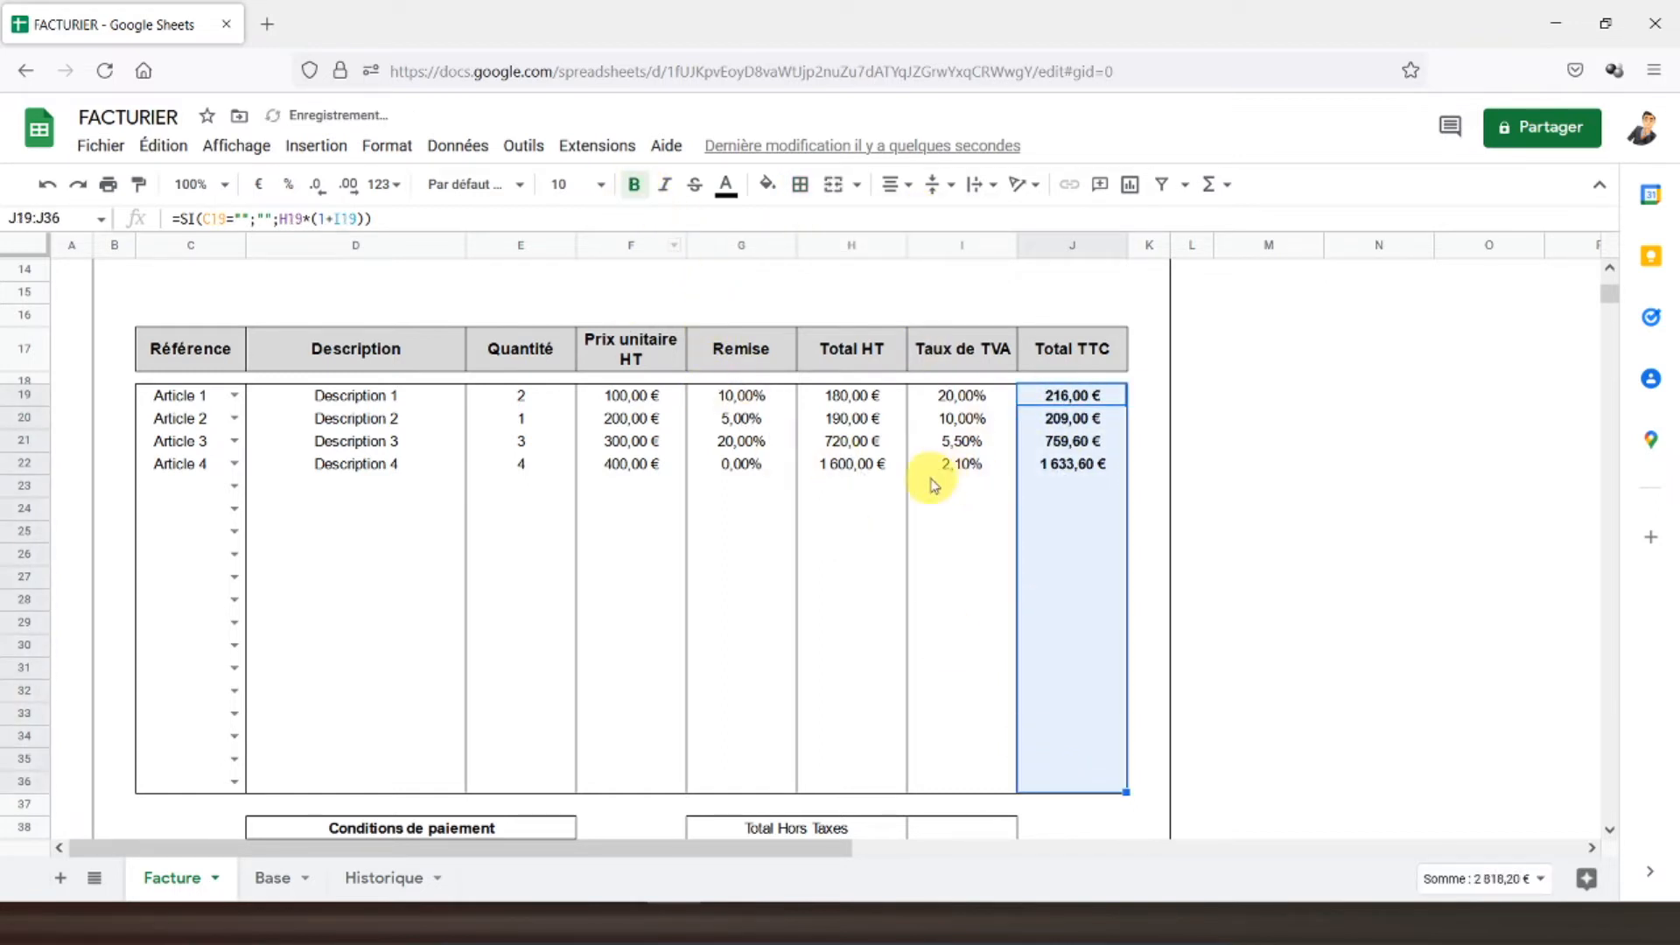
{"action": "left_click", "coordinate": [983, 484]}
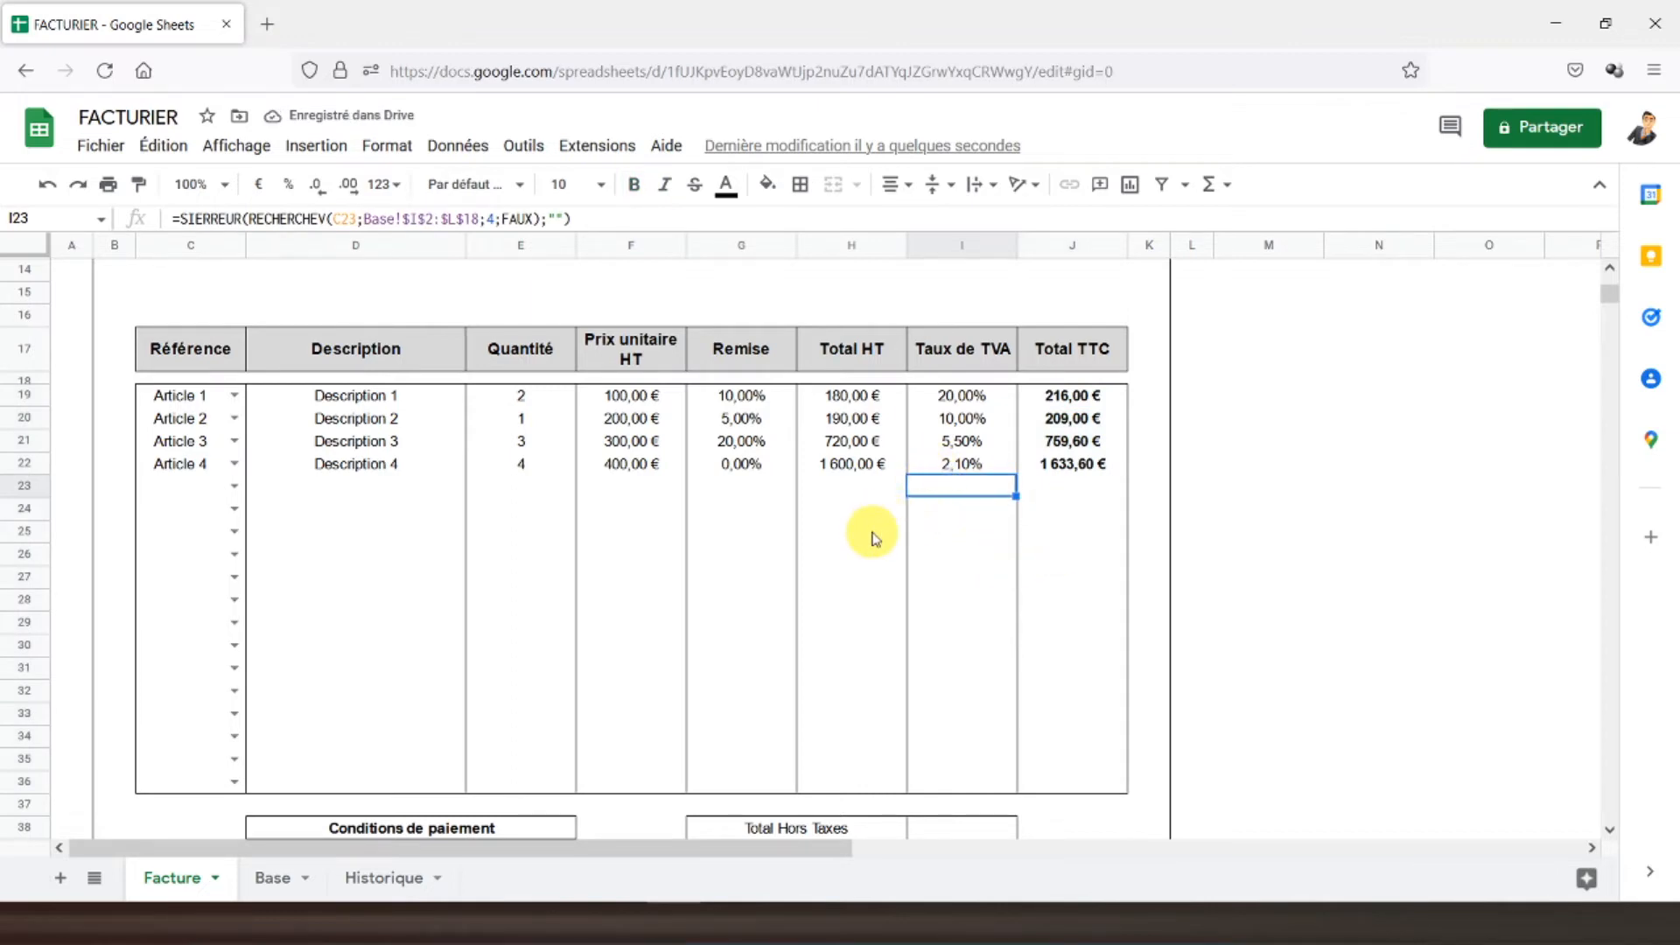
{"action": "scroll", "coordinate": [871, 534], "scroll_direction": "down", "scroll_amount": 2}
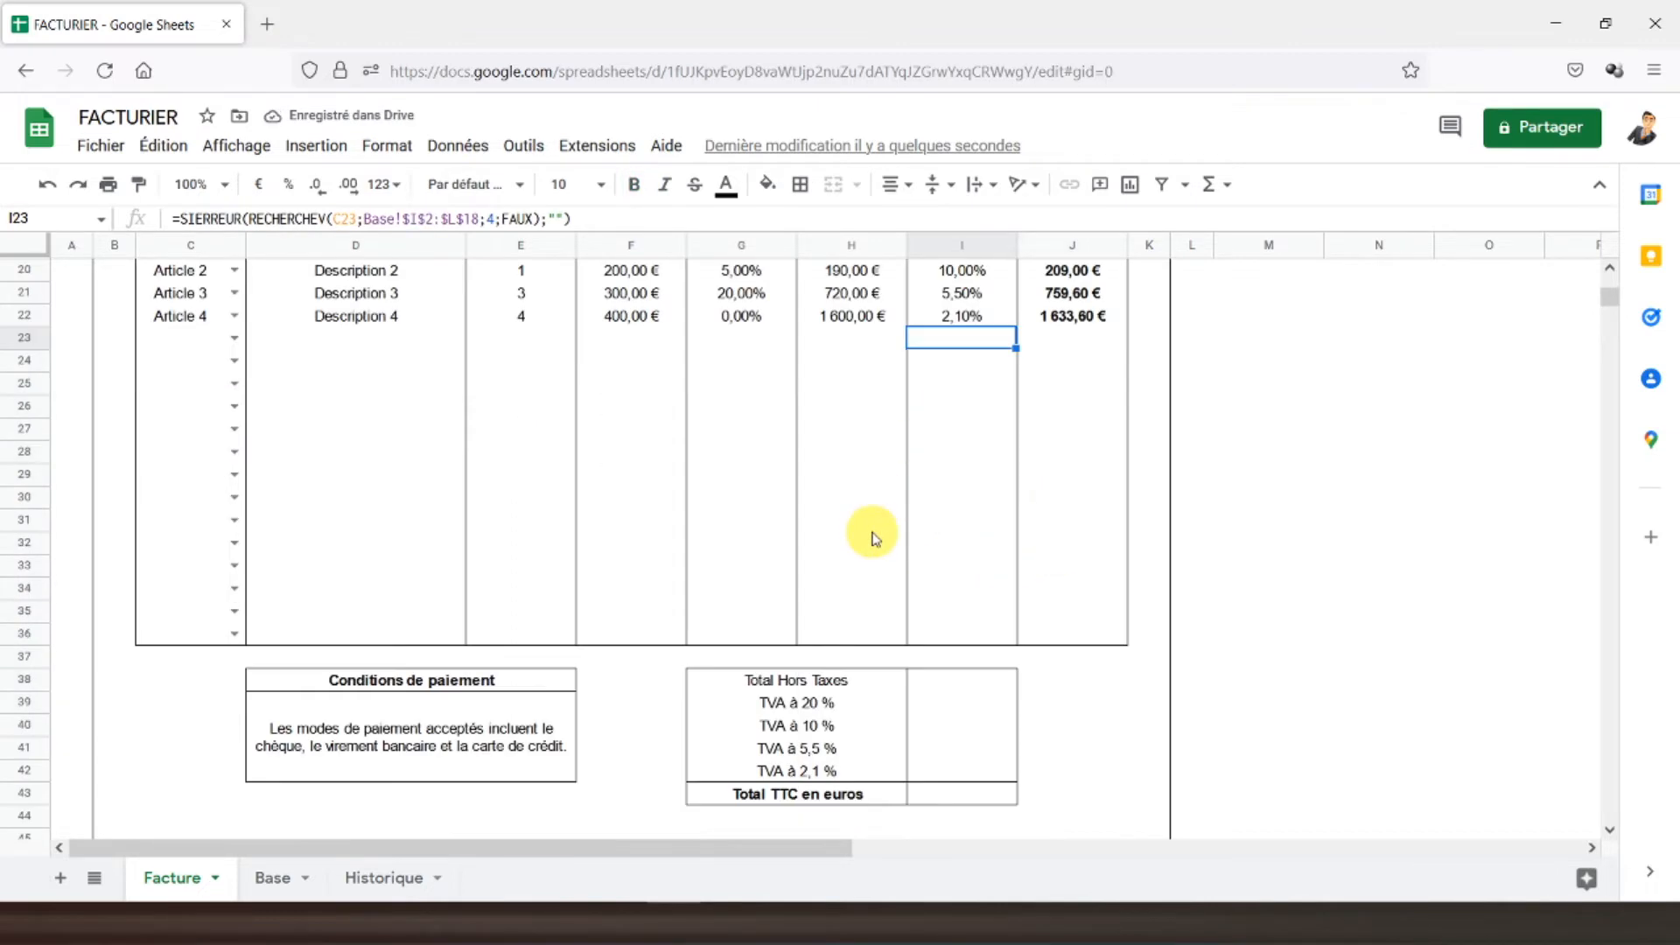
- Put =SOMME(H19:H36) in I38 so Total Hors Taxes shows 2 690,00 €
{"action": "left_click", "coordinate": [954, 682]}
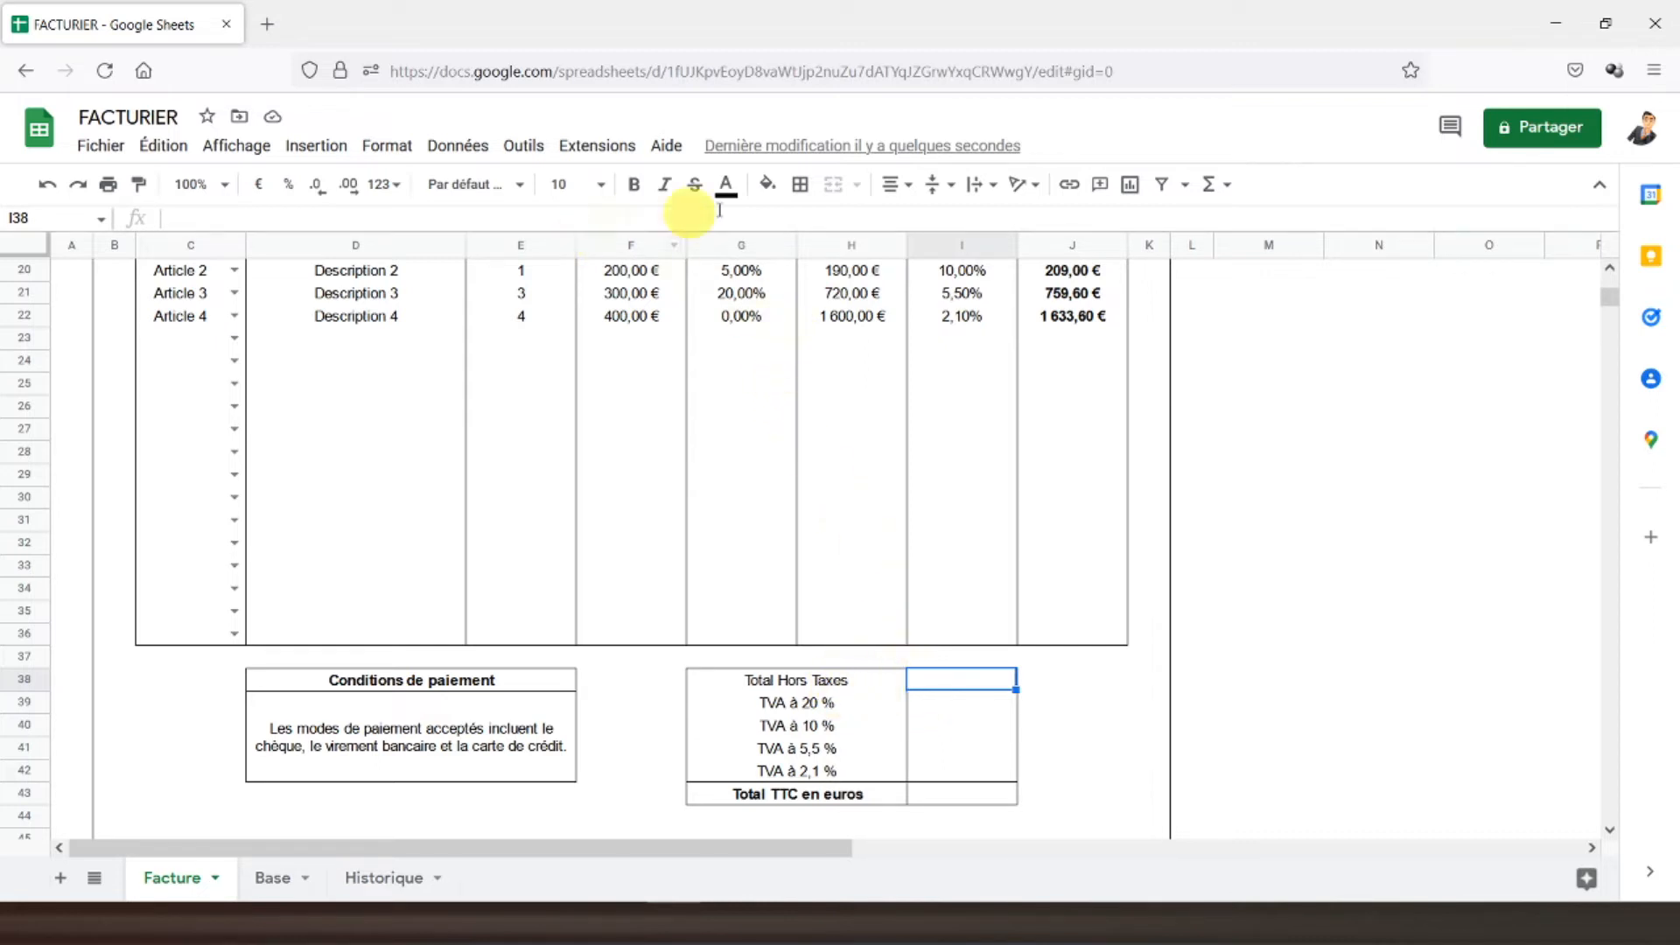
{"action": "left_click", "coordinate": [1209, 183]}
{"action": "left_click", "coordinate": [1225, 217]}
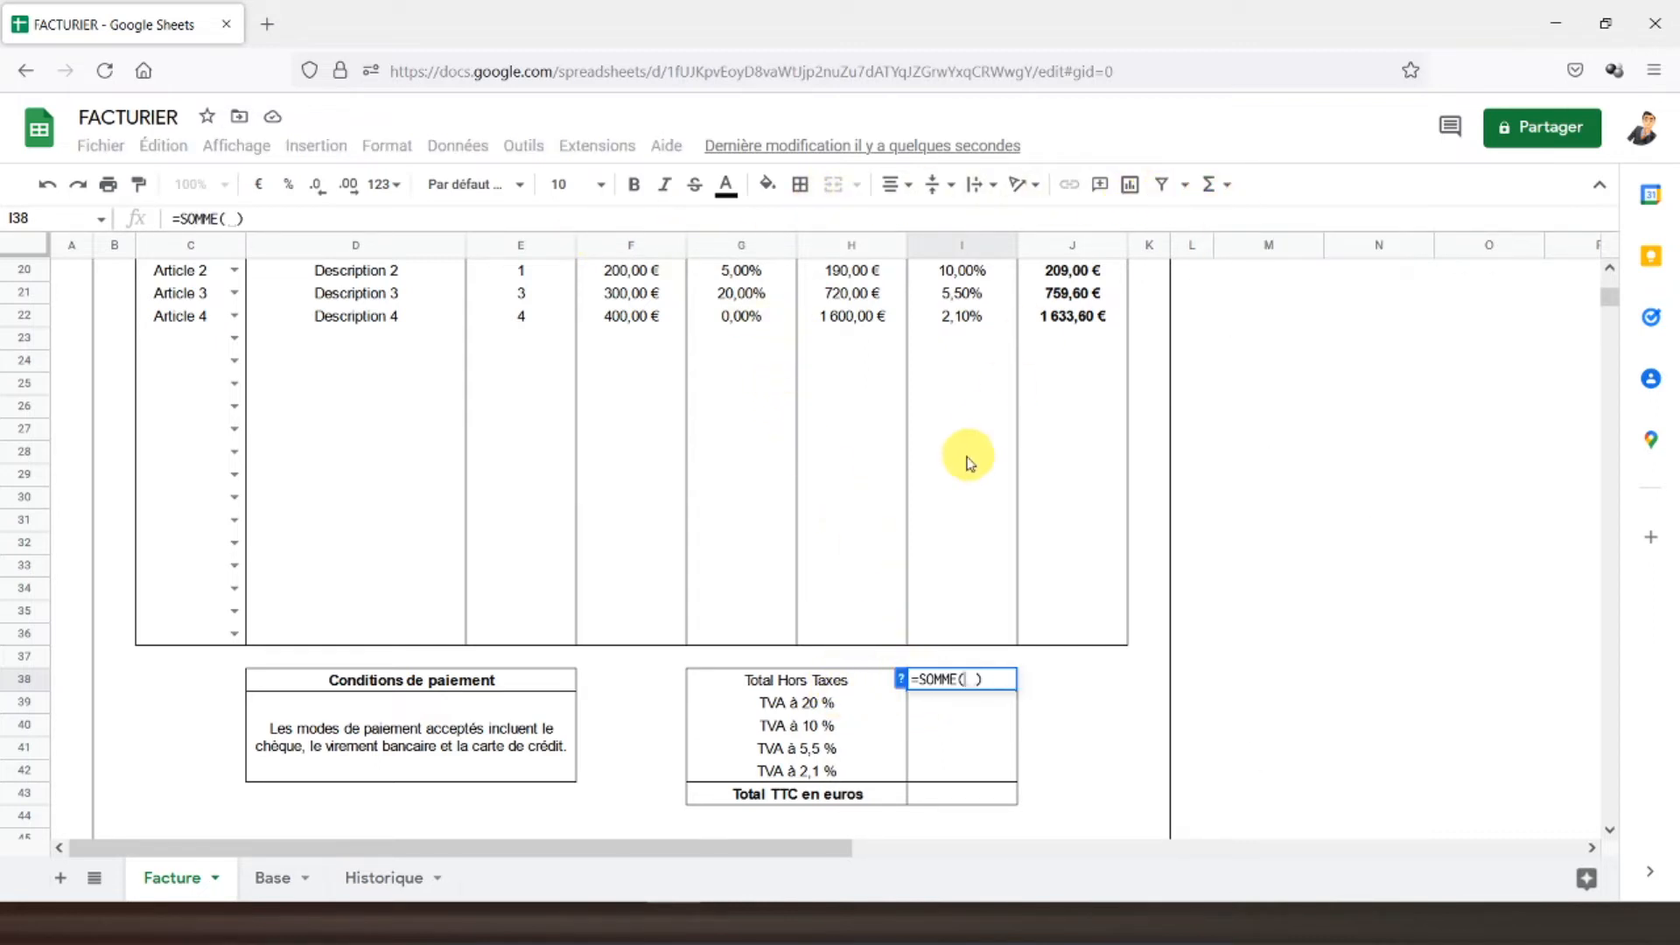
{"action": "scroll", "coordinate": [969, 462], "scroll_direction": "up", "scroll_amount": 2}
{"action": "left_click", "coordinate": [853, 395]}
{"action": "left_click_drag", "start_coordinate": [853, 462], "coordinate": [849, 781]}
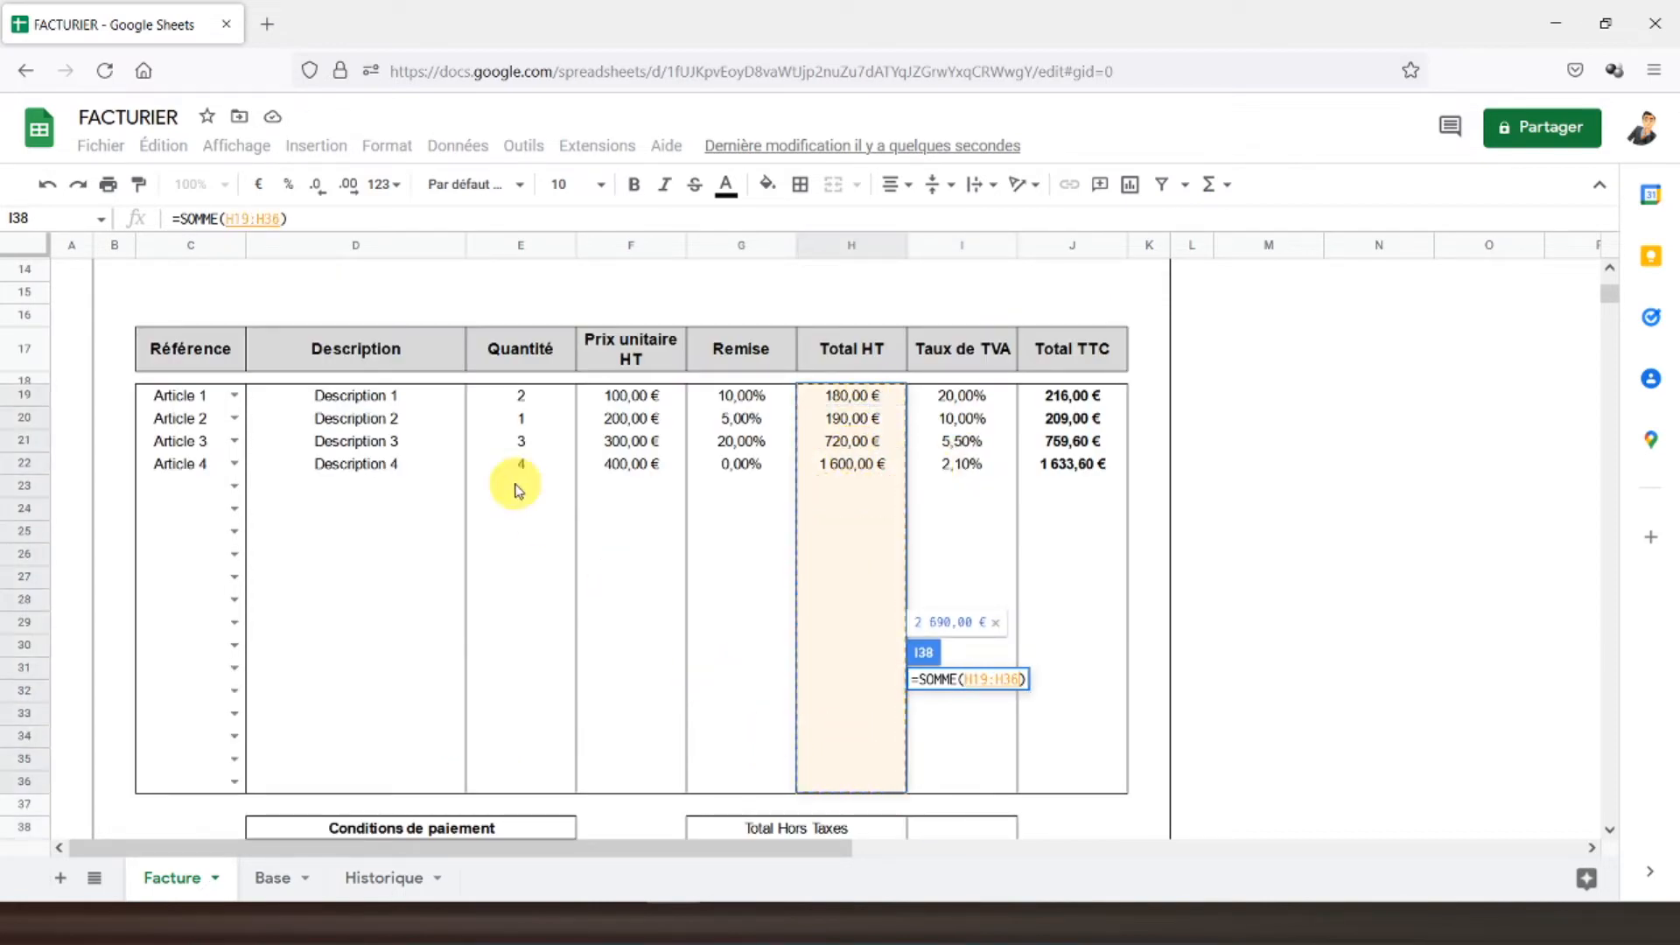
{"action": "key", "text": "Return"}
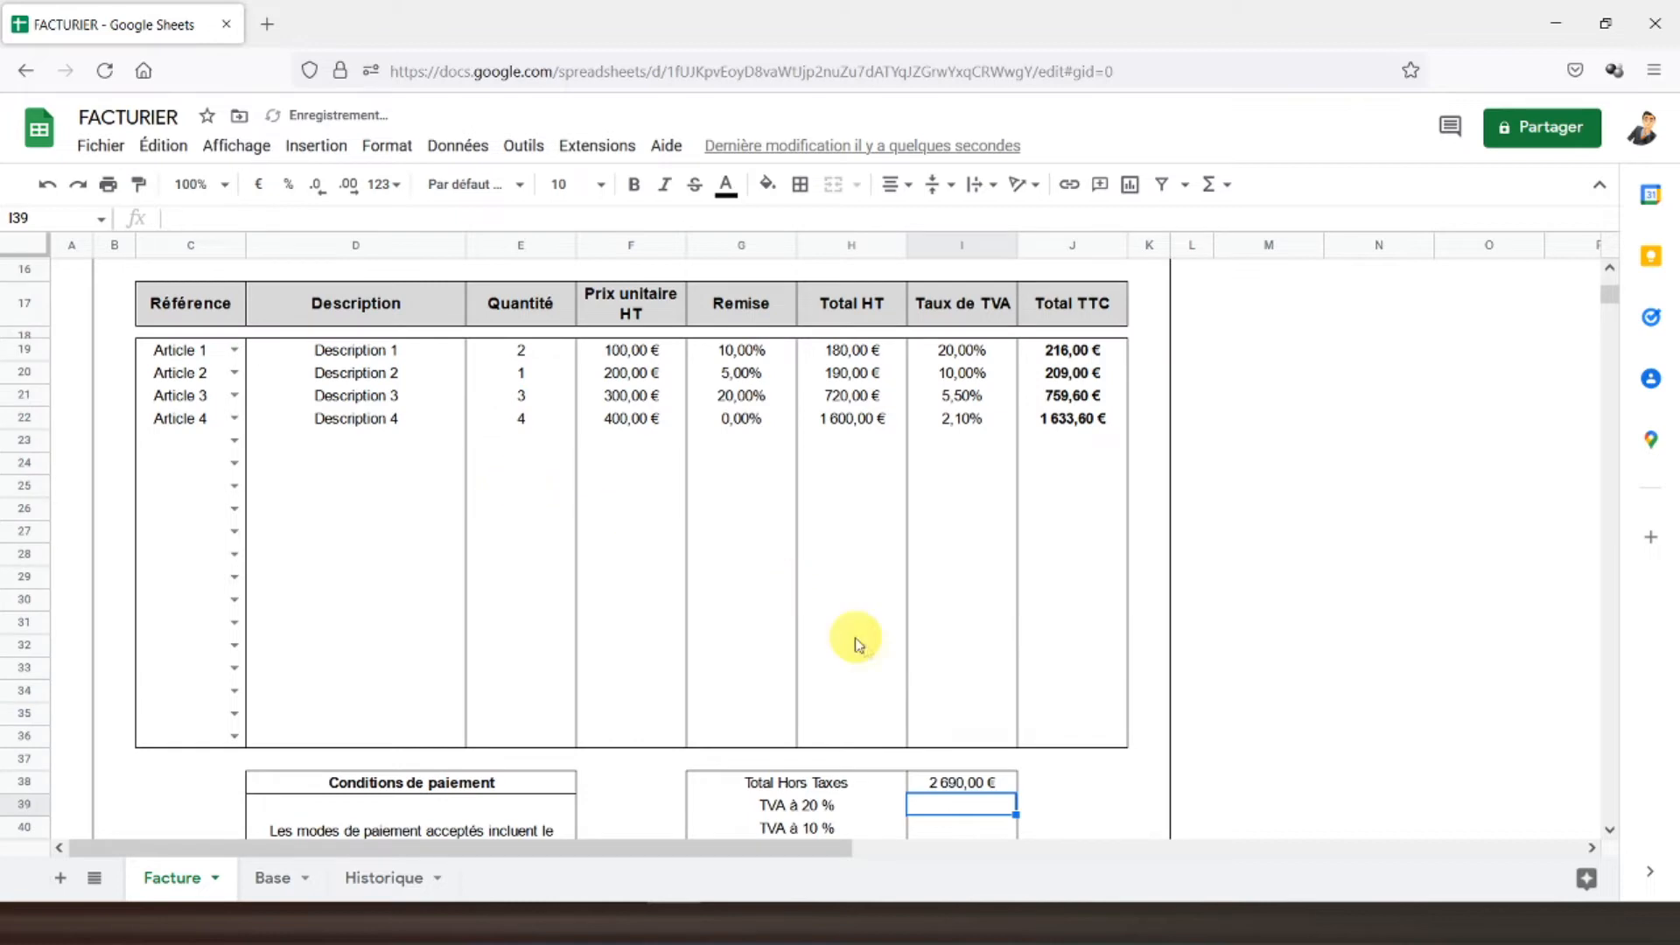
{"action": "scroll", "coordinate": [857, 645], "scroll_direction": "down", "scroll_amount": 2}
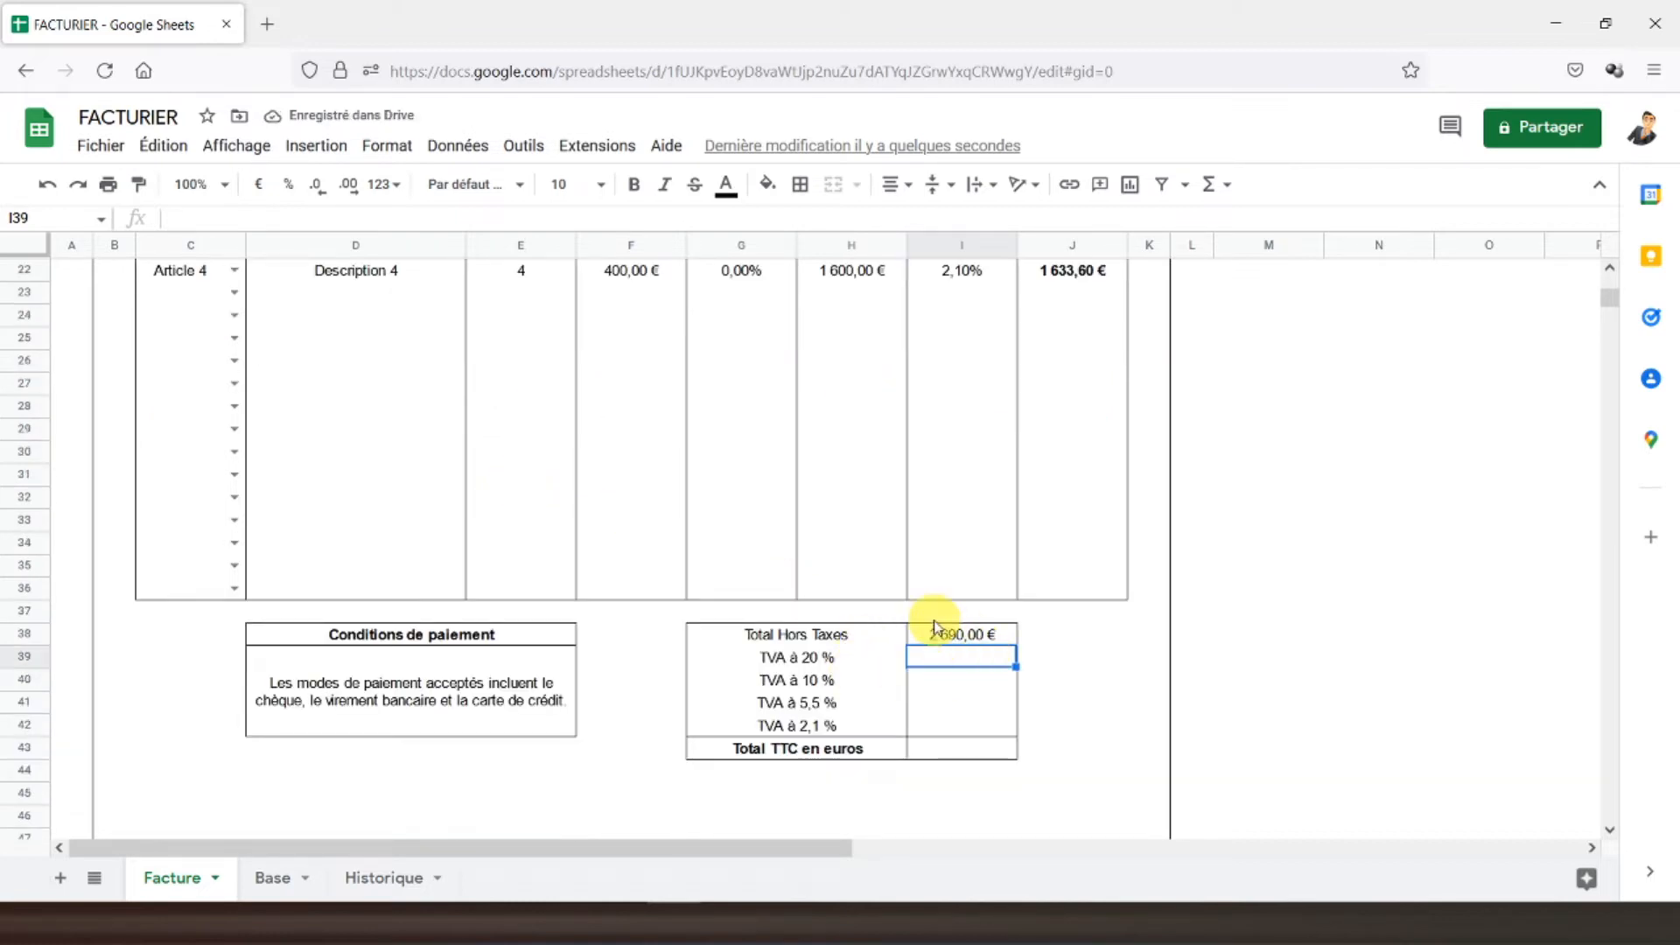
- In I39 build =SOMME.SI(I19:I36;Base!N2;H19:H36) using Base N2's 20,00% rate as criterion
{"action": "type", "text": "=s"}
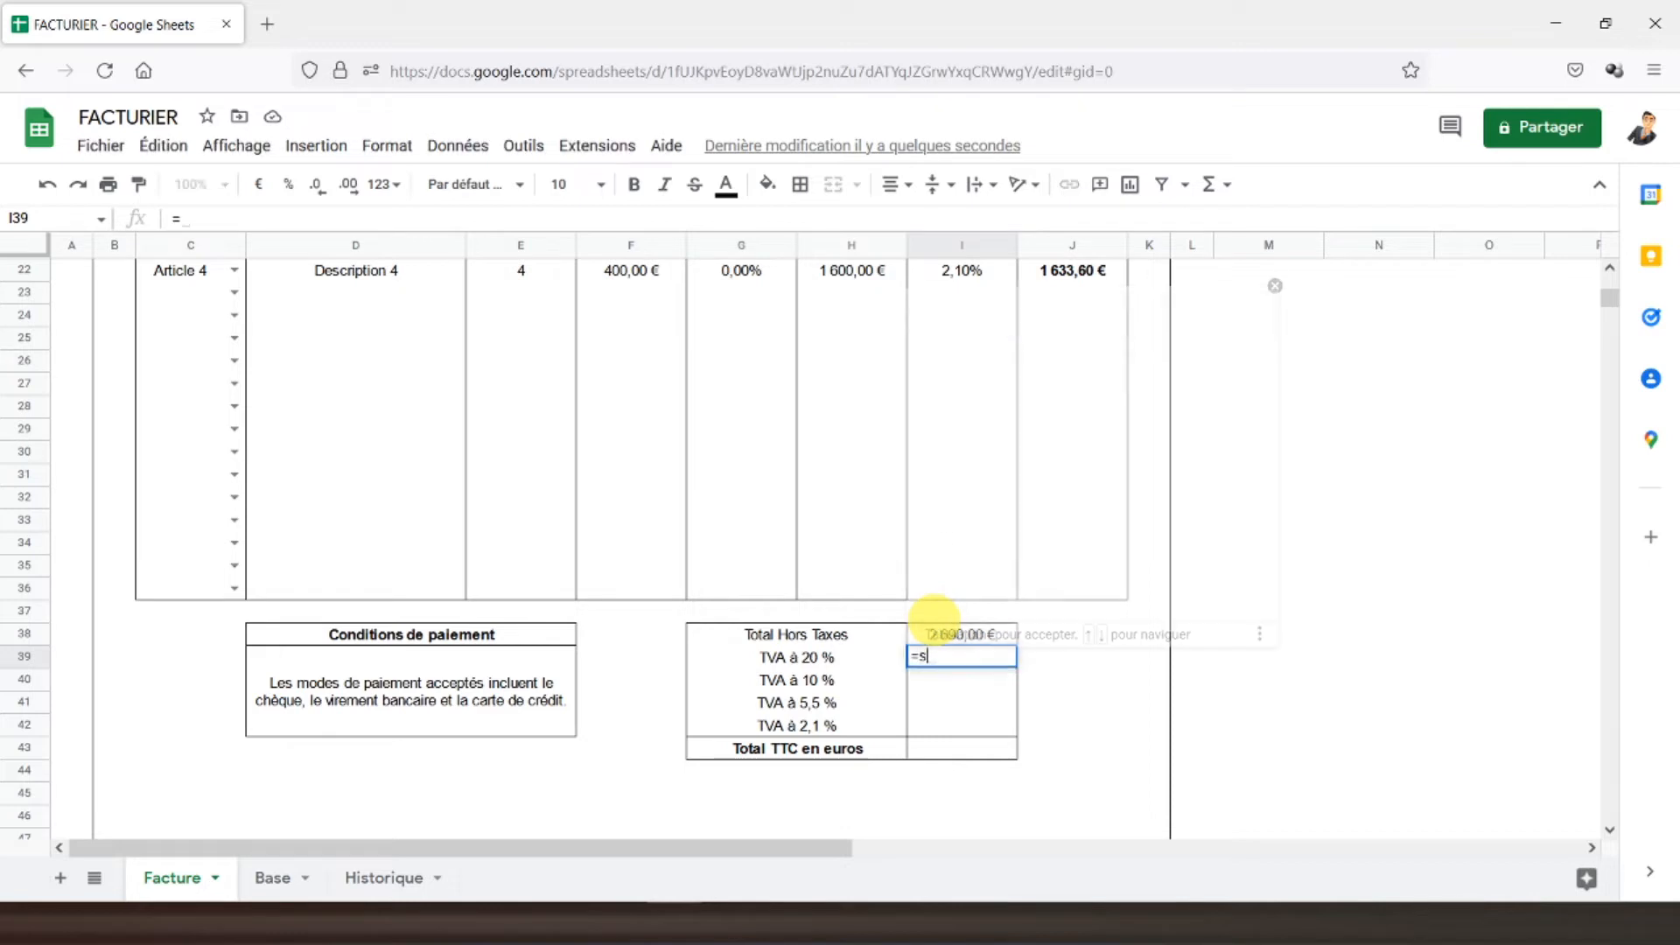
{"action": "type", "text": "omme.si("}
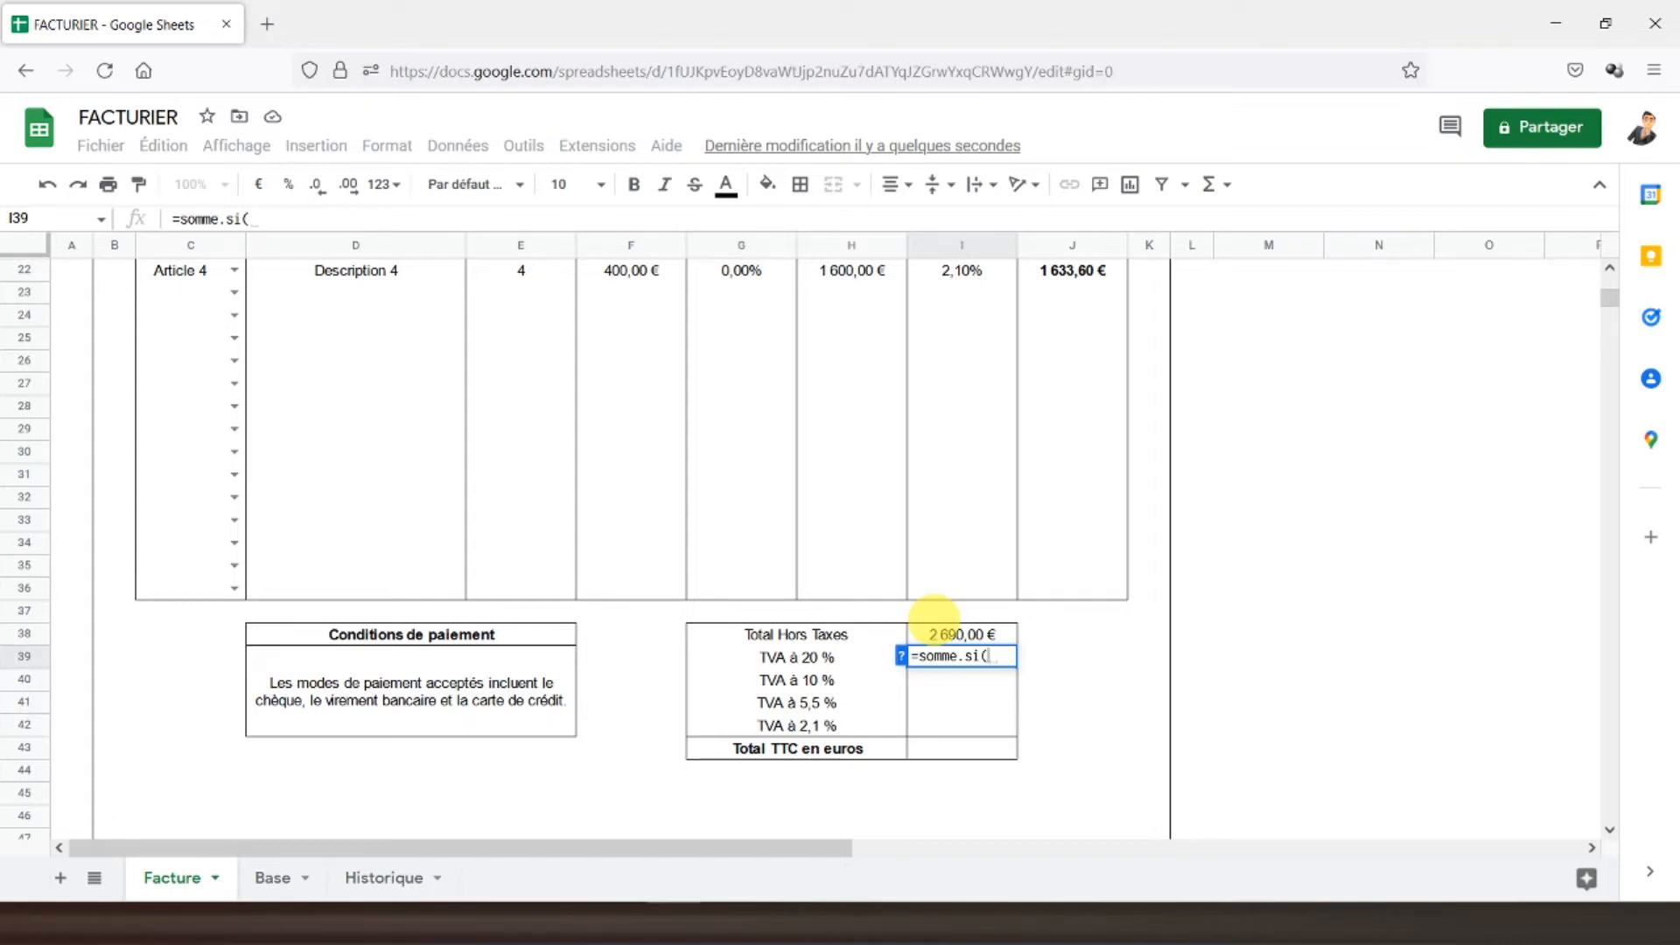
{"action": "scroll", "coordinate": [901, 423], "scroll_direction": "up", "scroll_amount": 3}
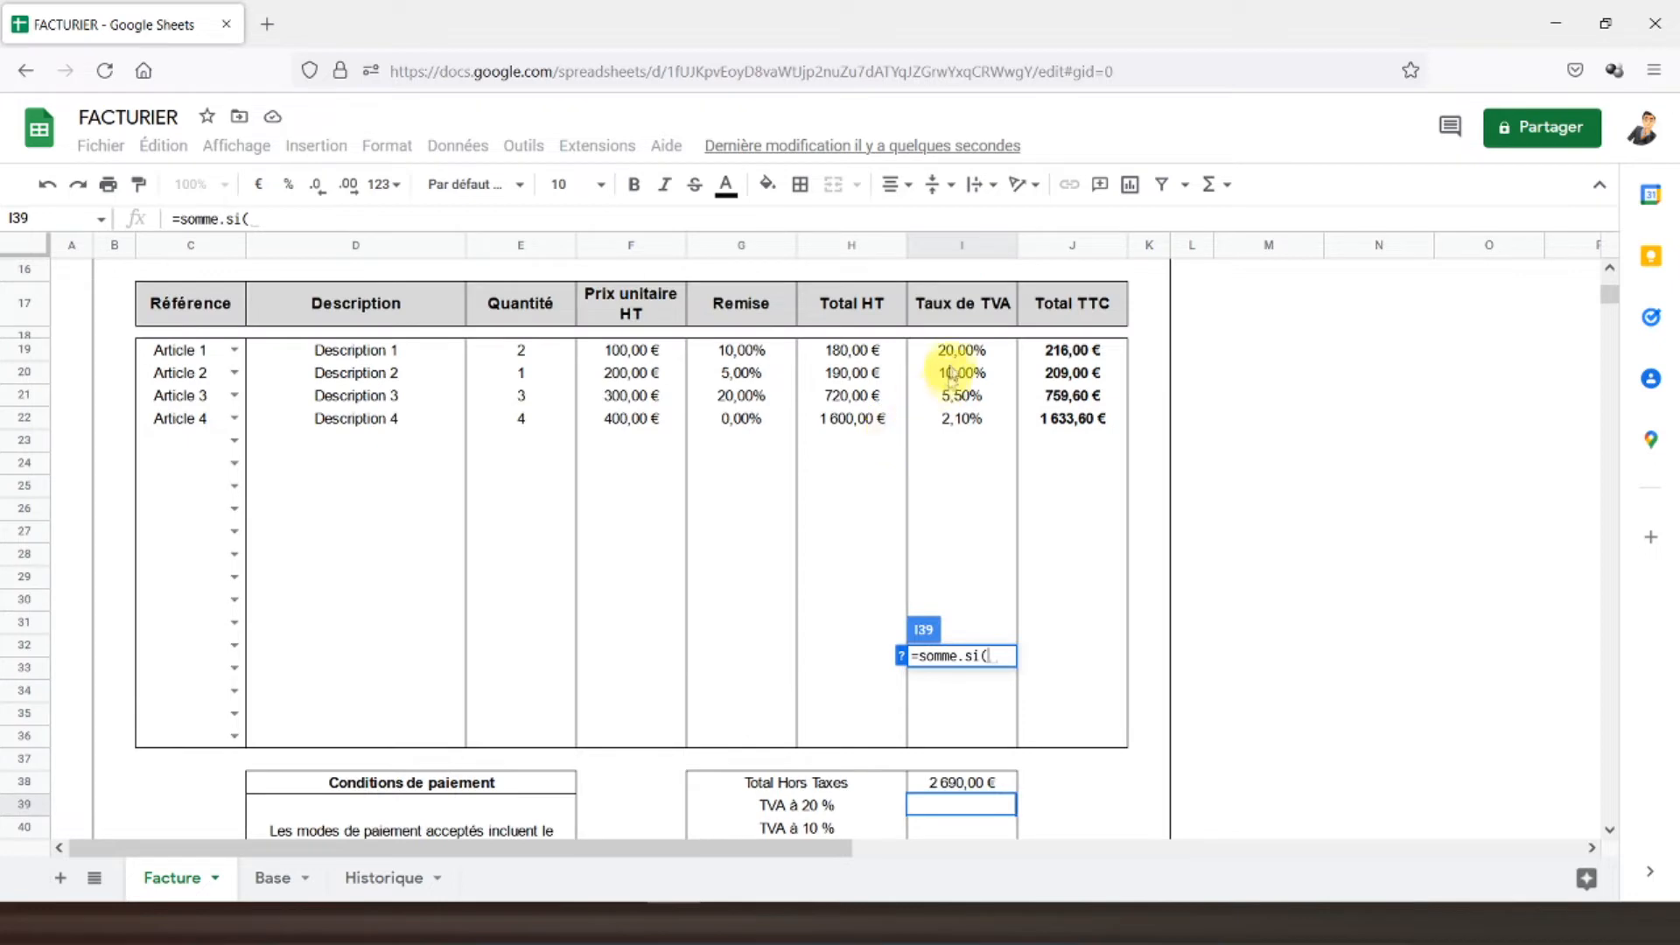
{"action": "left_click_drag", "start_coordinate": [960, 350], "coordinate": [957, 736]}
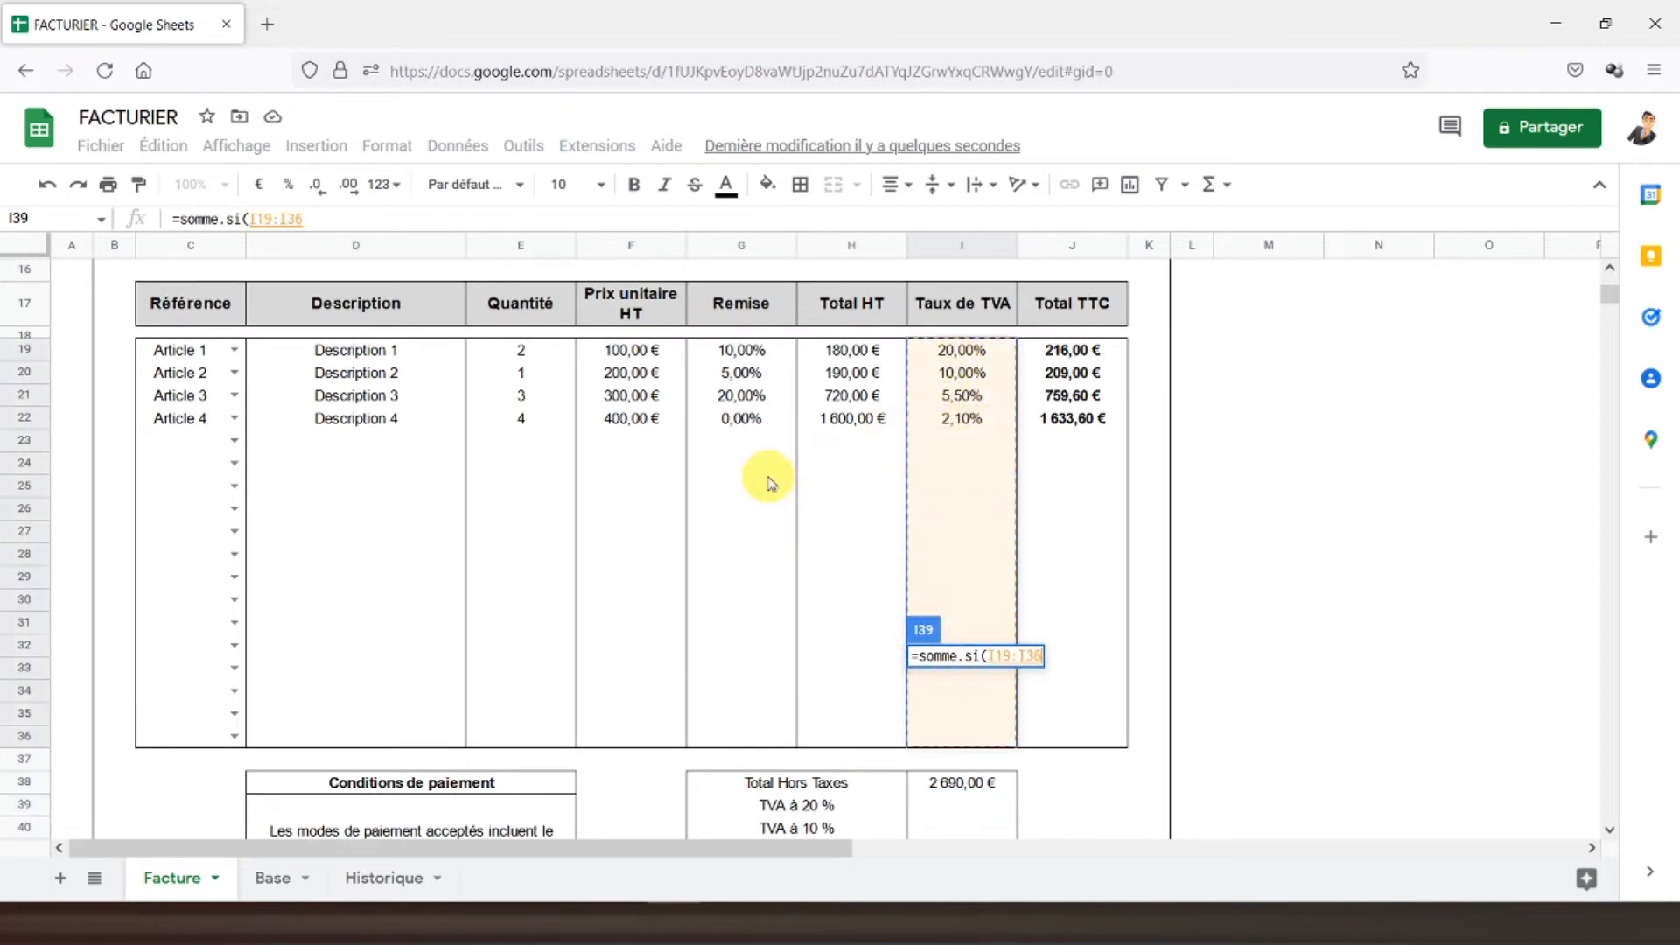
{"action": "type", "text": ";"}
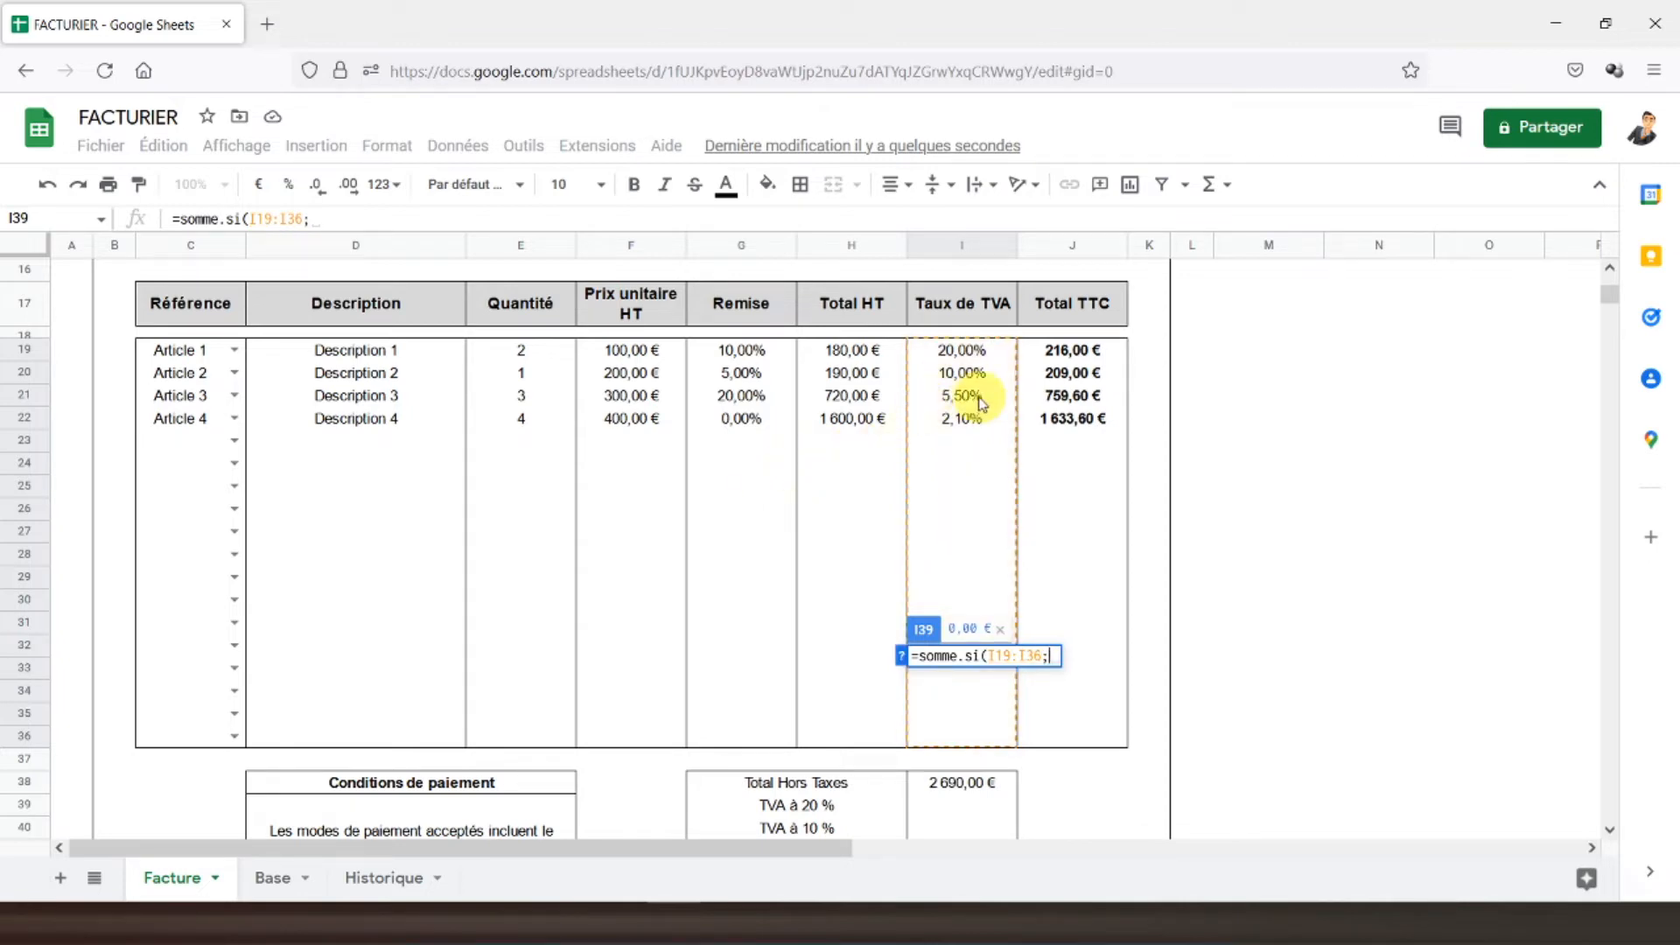
{"action": "left_click", "coordinate": [253, 880]}
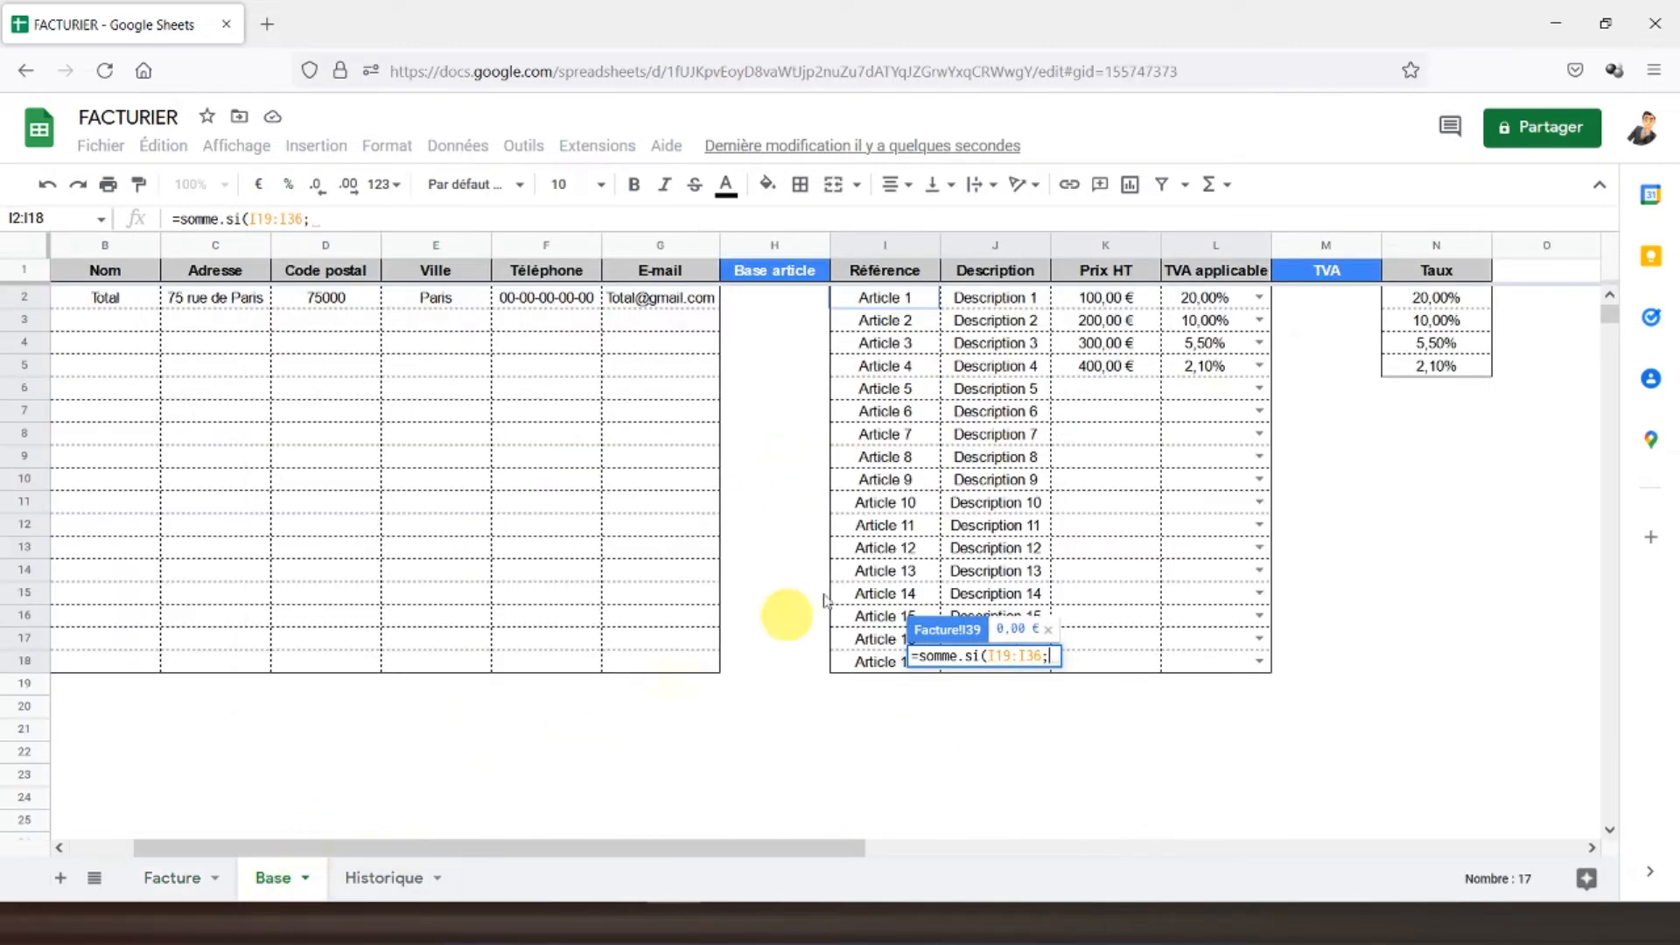
{"action": "left_click", "coordinate": [1420, 307]}
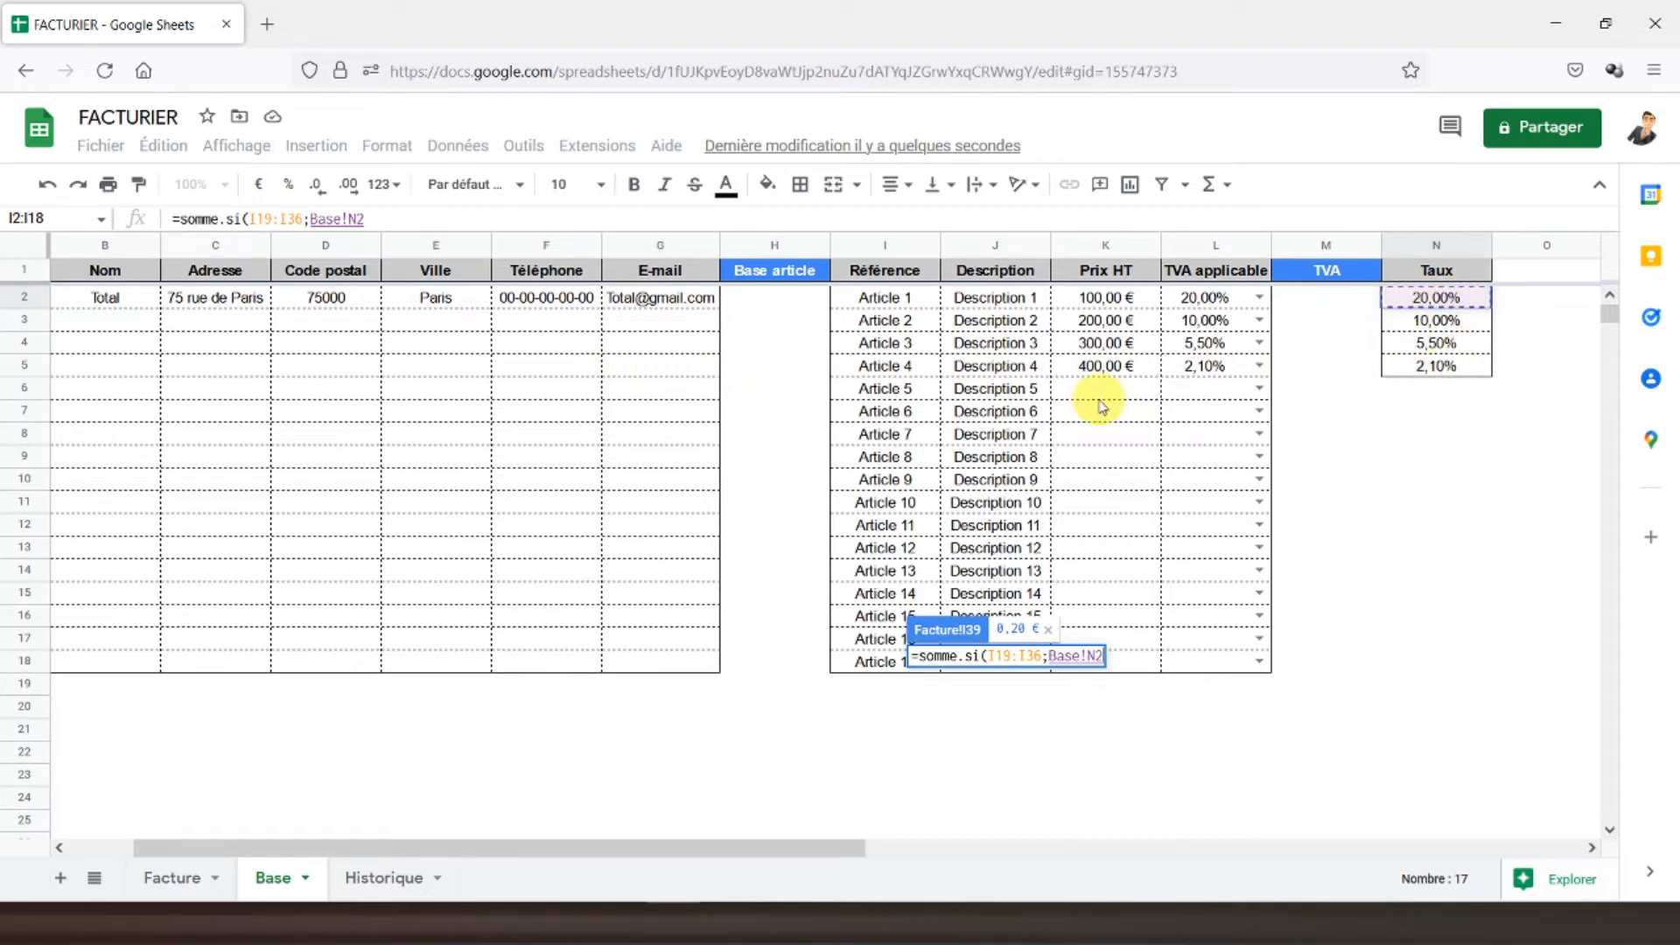
{"action": "type", "text": ";"}
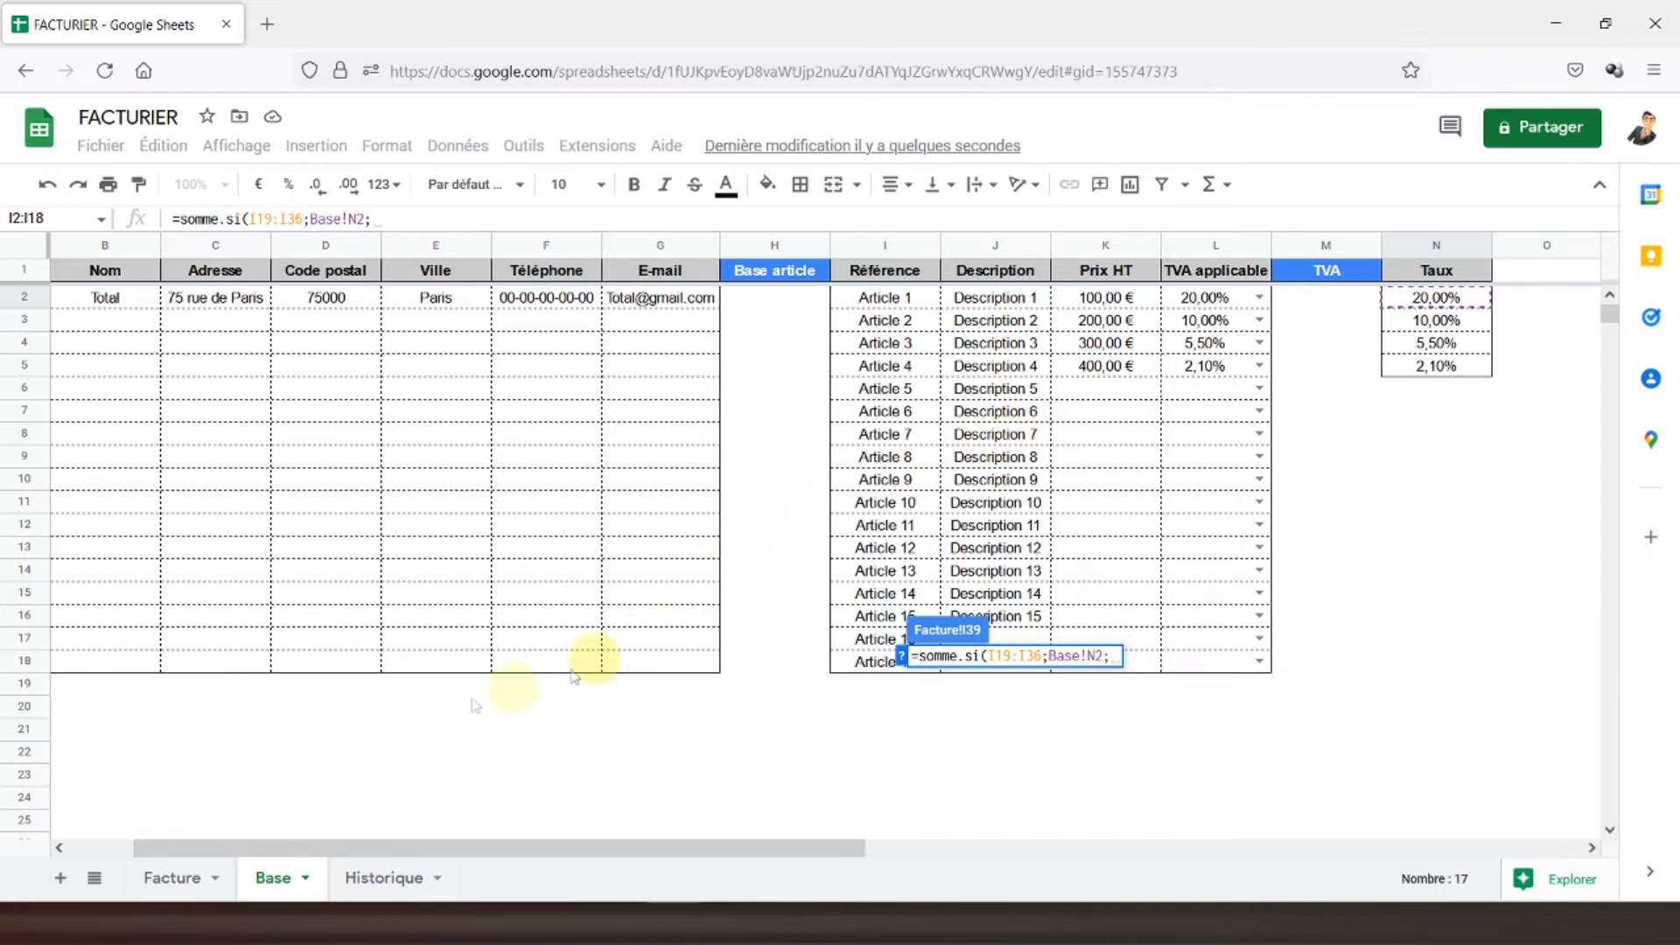
{"action": "left_click", "coordinate": [167, 877]}
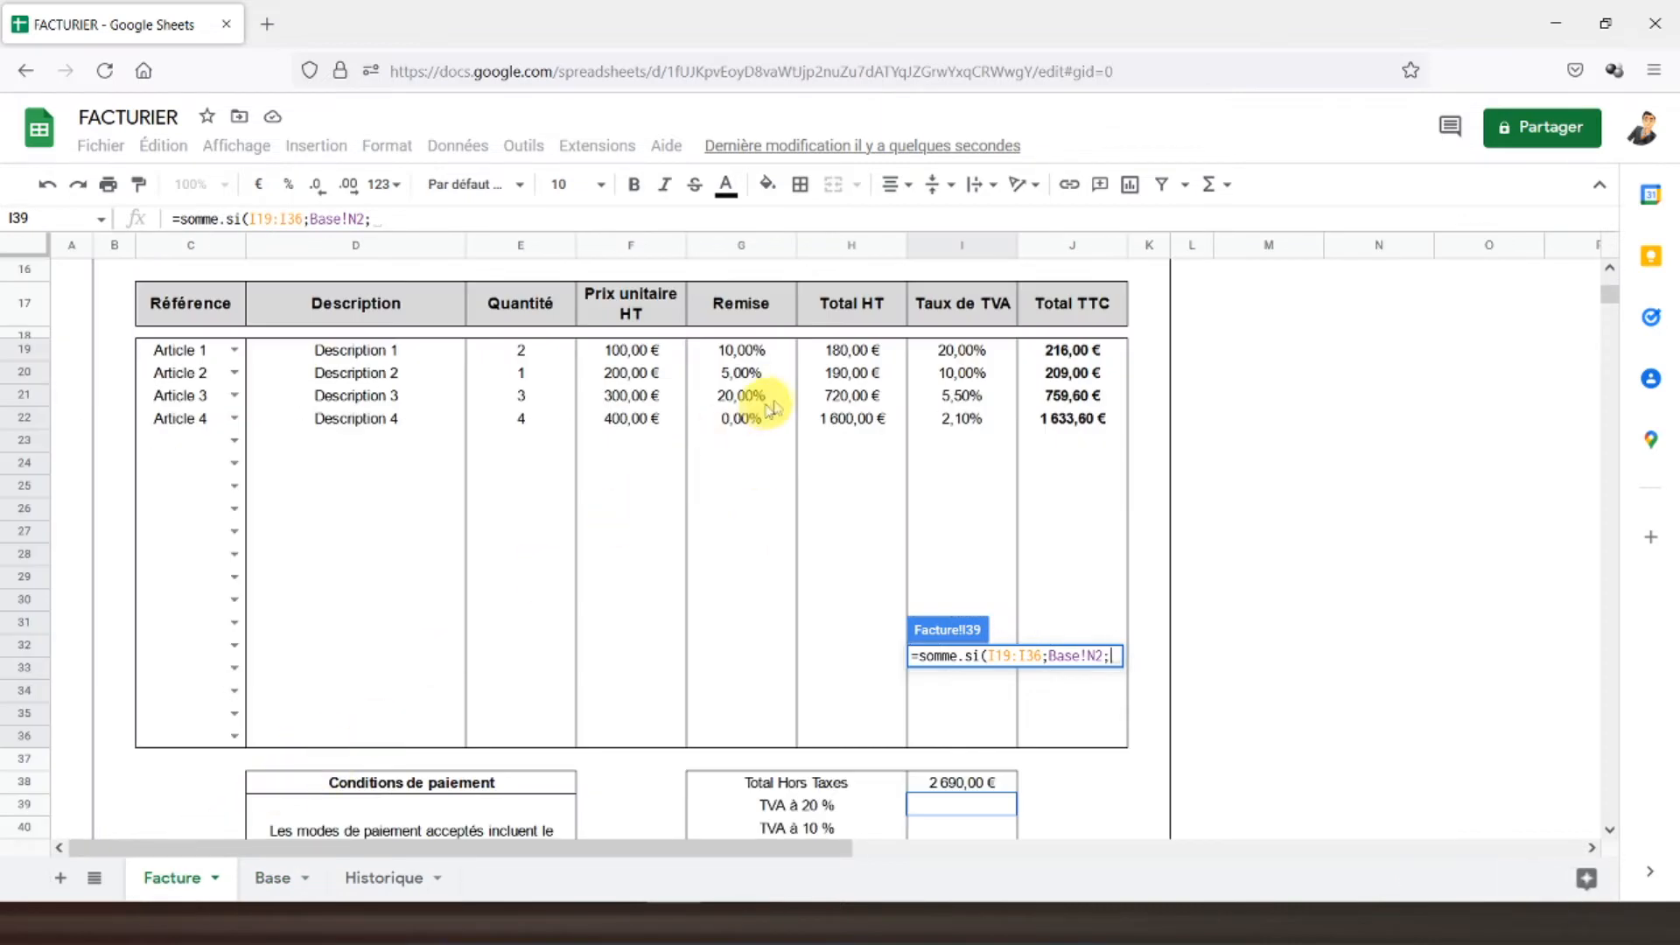
{"action": "left_click_drag", "start_coordinate": [856, 354], "coordinate": [847, 735]}
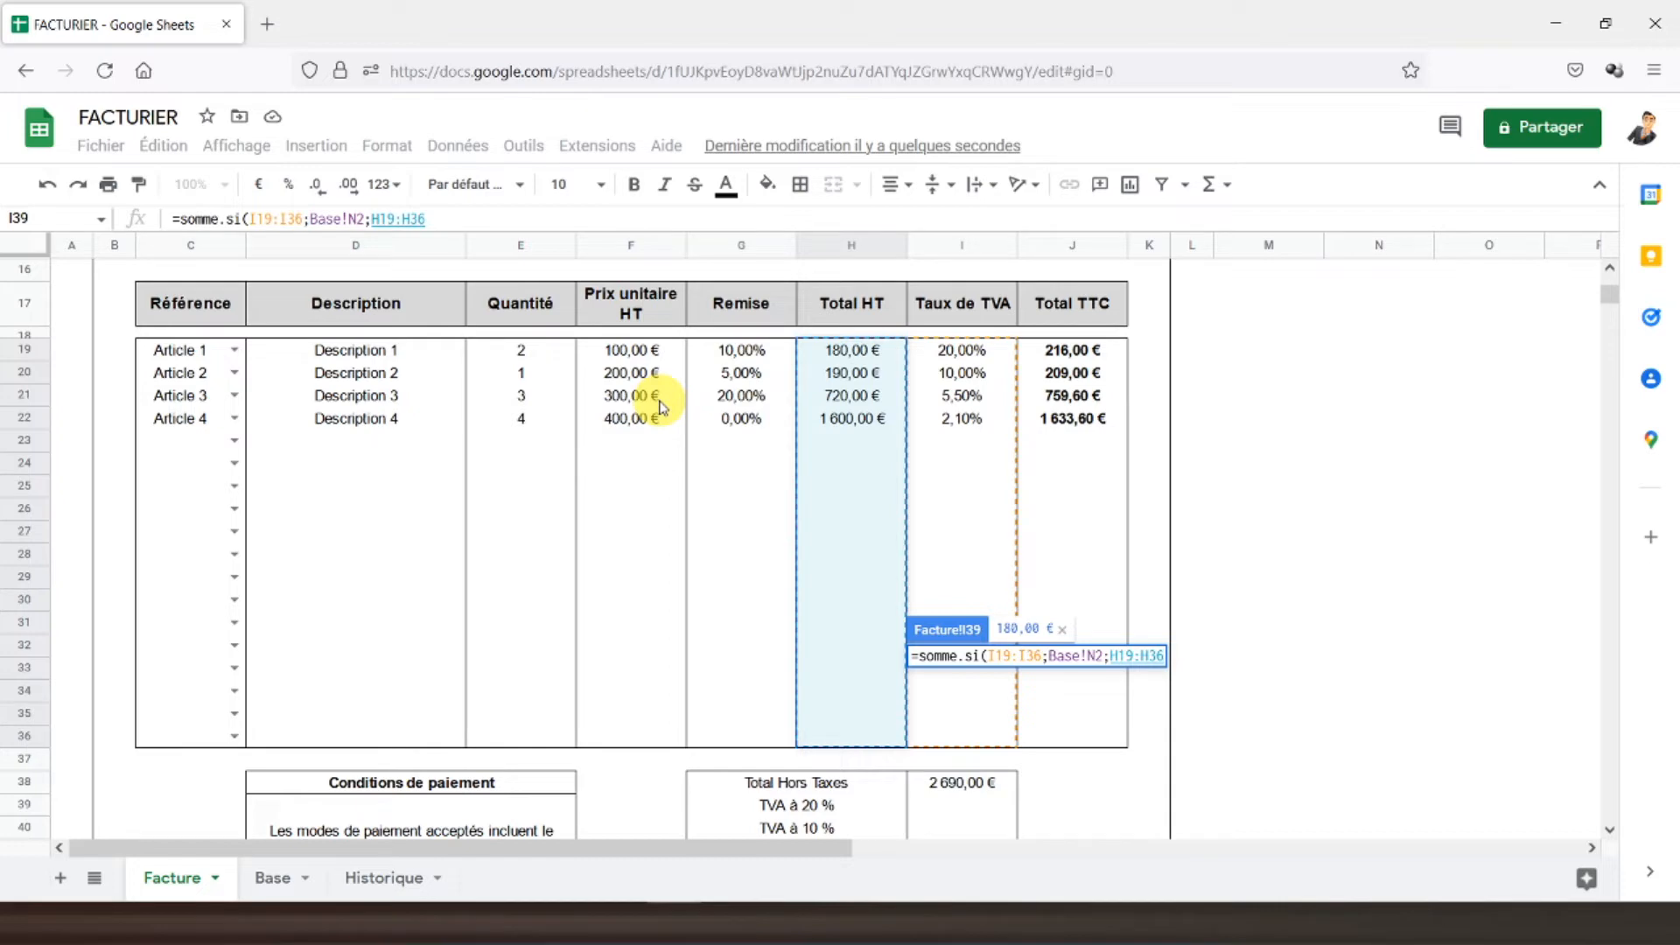
{"action": "type", "text": ")"}
- Multiply that sum by Base!N2 so TVA à 20 % shows 36,00 €
{"action": "left_click", "coordinate": [497, 216]}
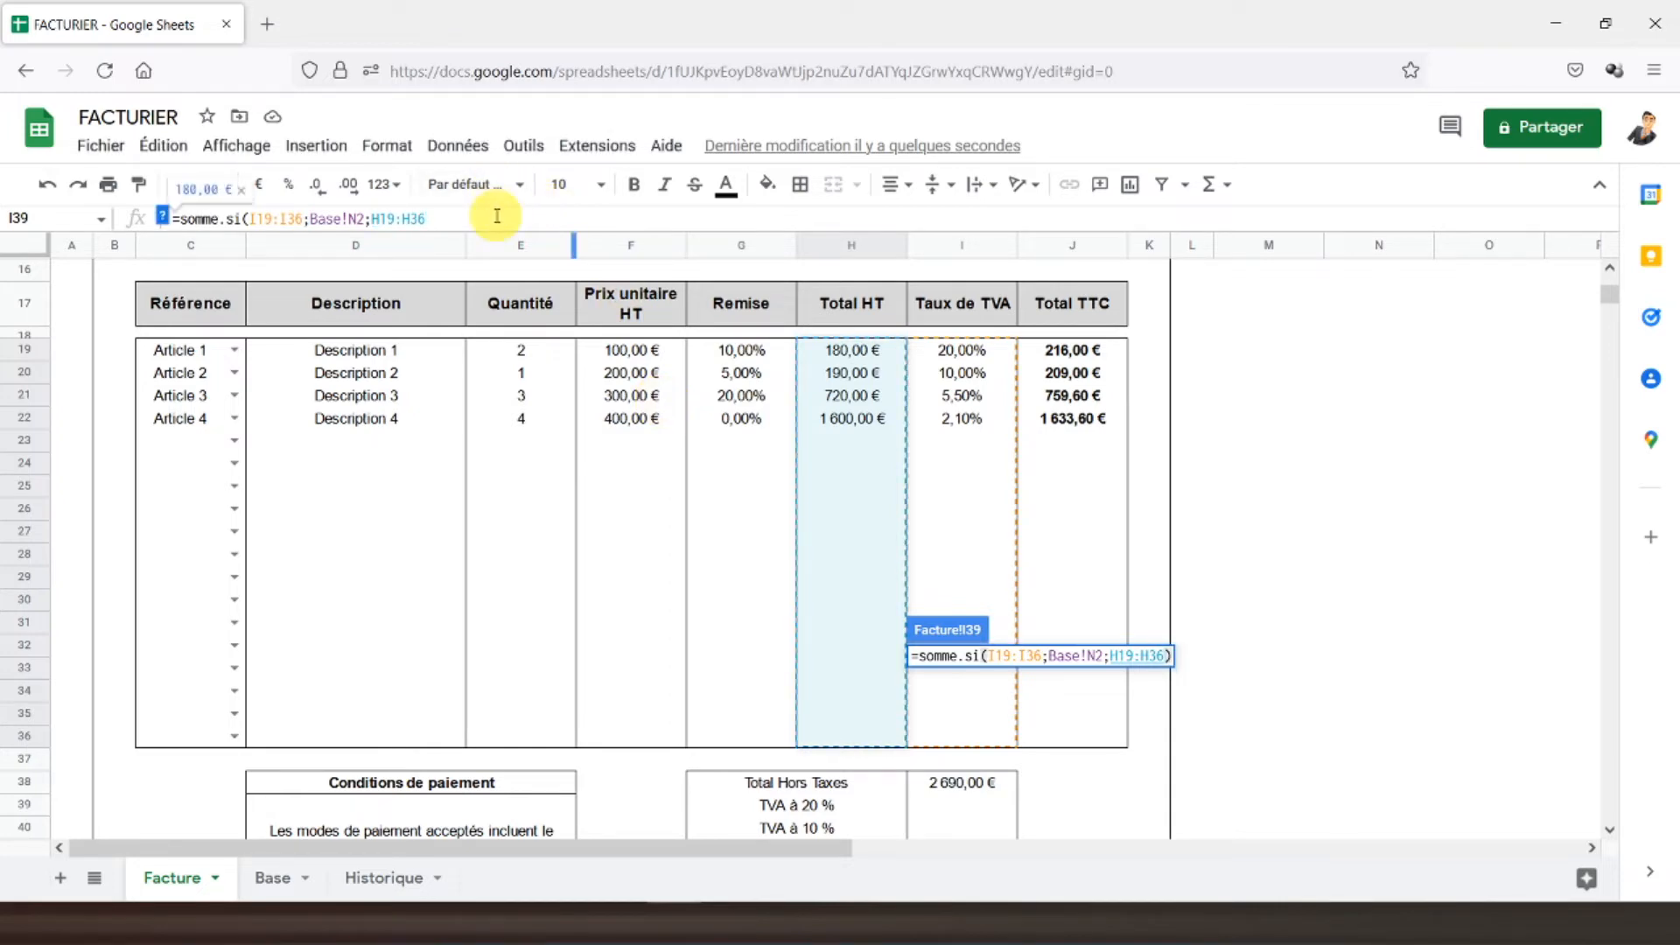
{"action": "type", "text": ")*"}
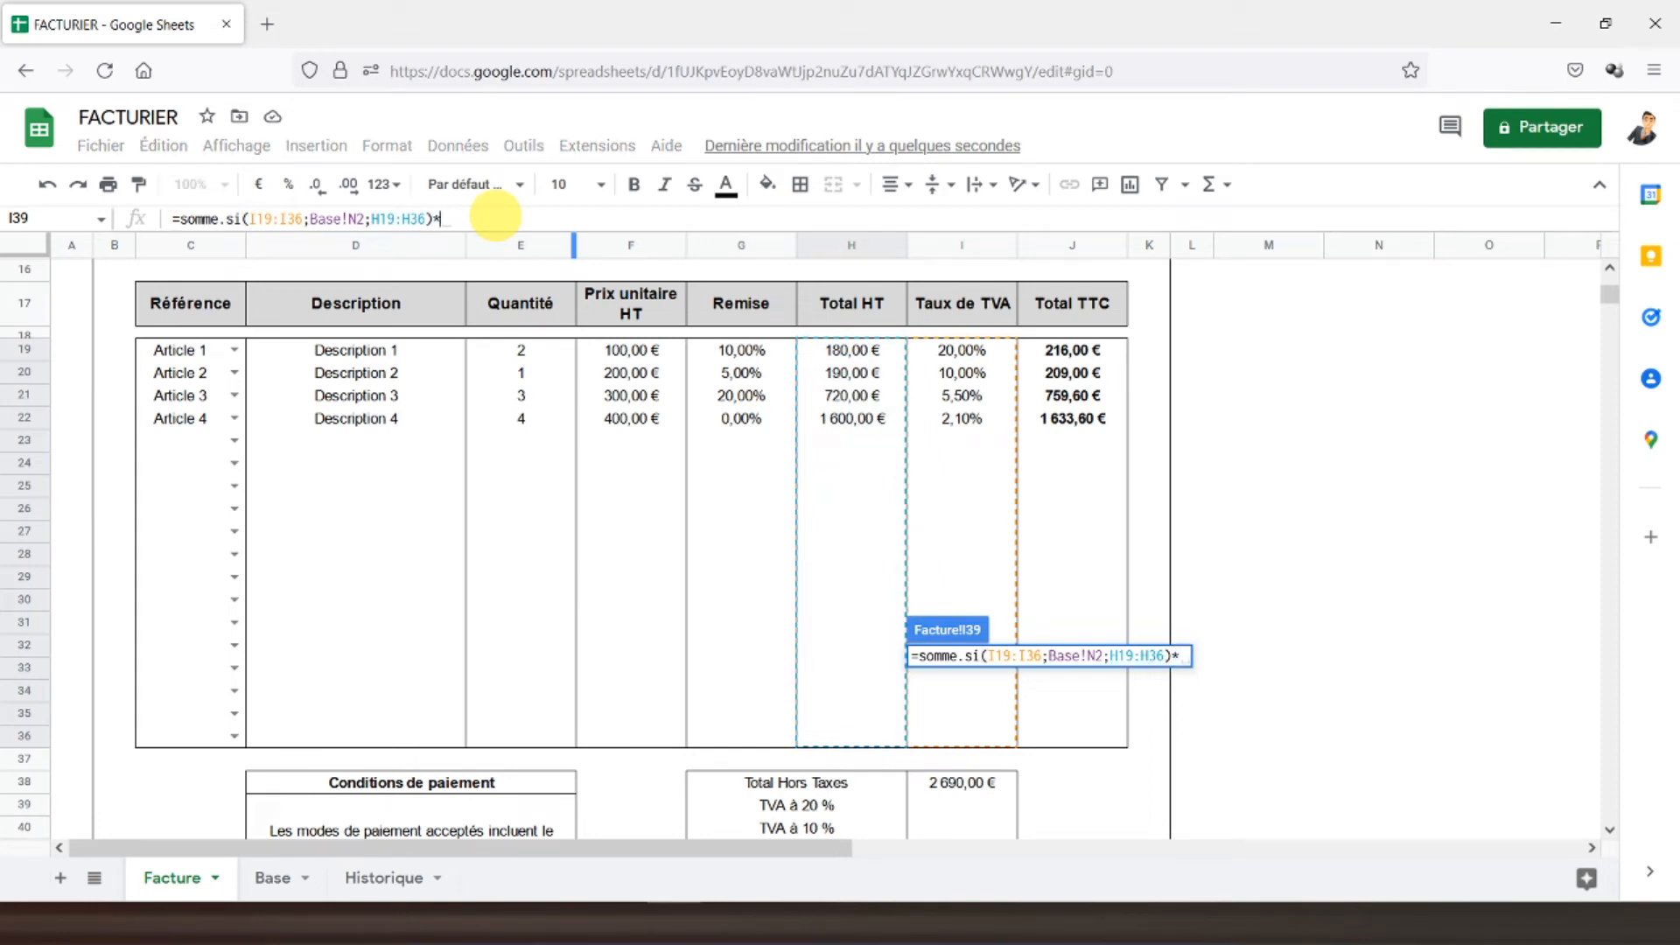
{"action": "left_click", "coordinate": [275, 879]}
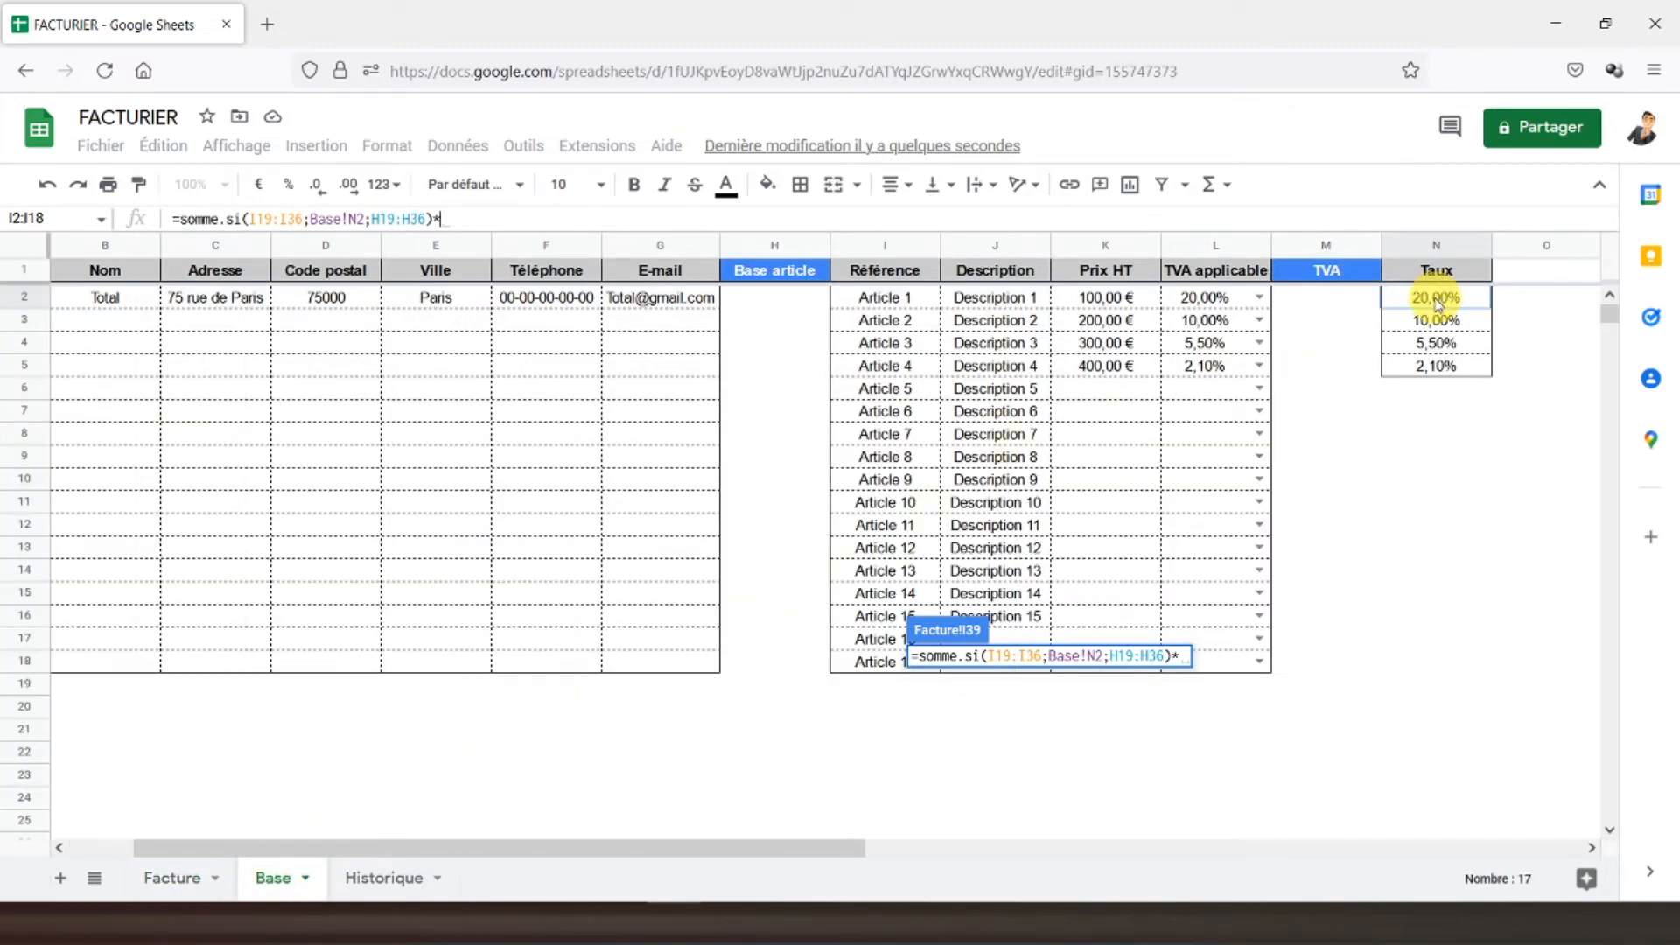
{"action": "left_click", "coordinate": [1436, 298]}
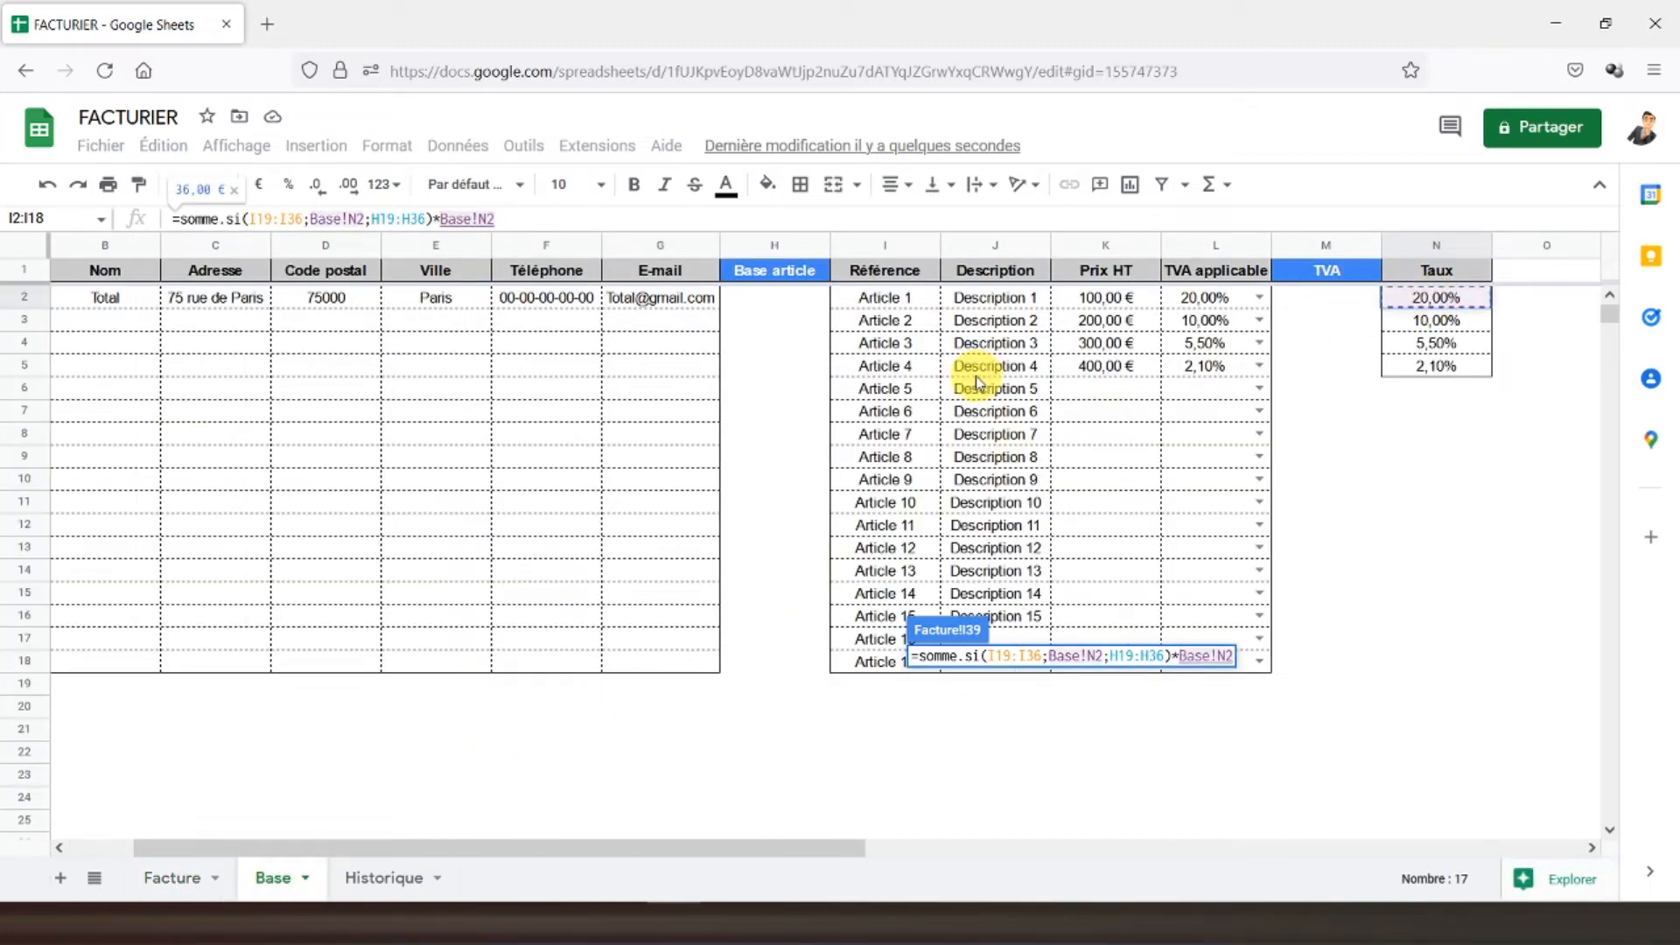
{"action": "key", "text": "Return"}
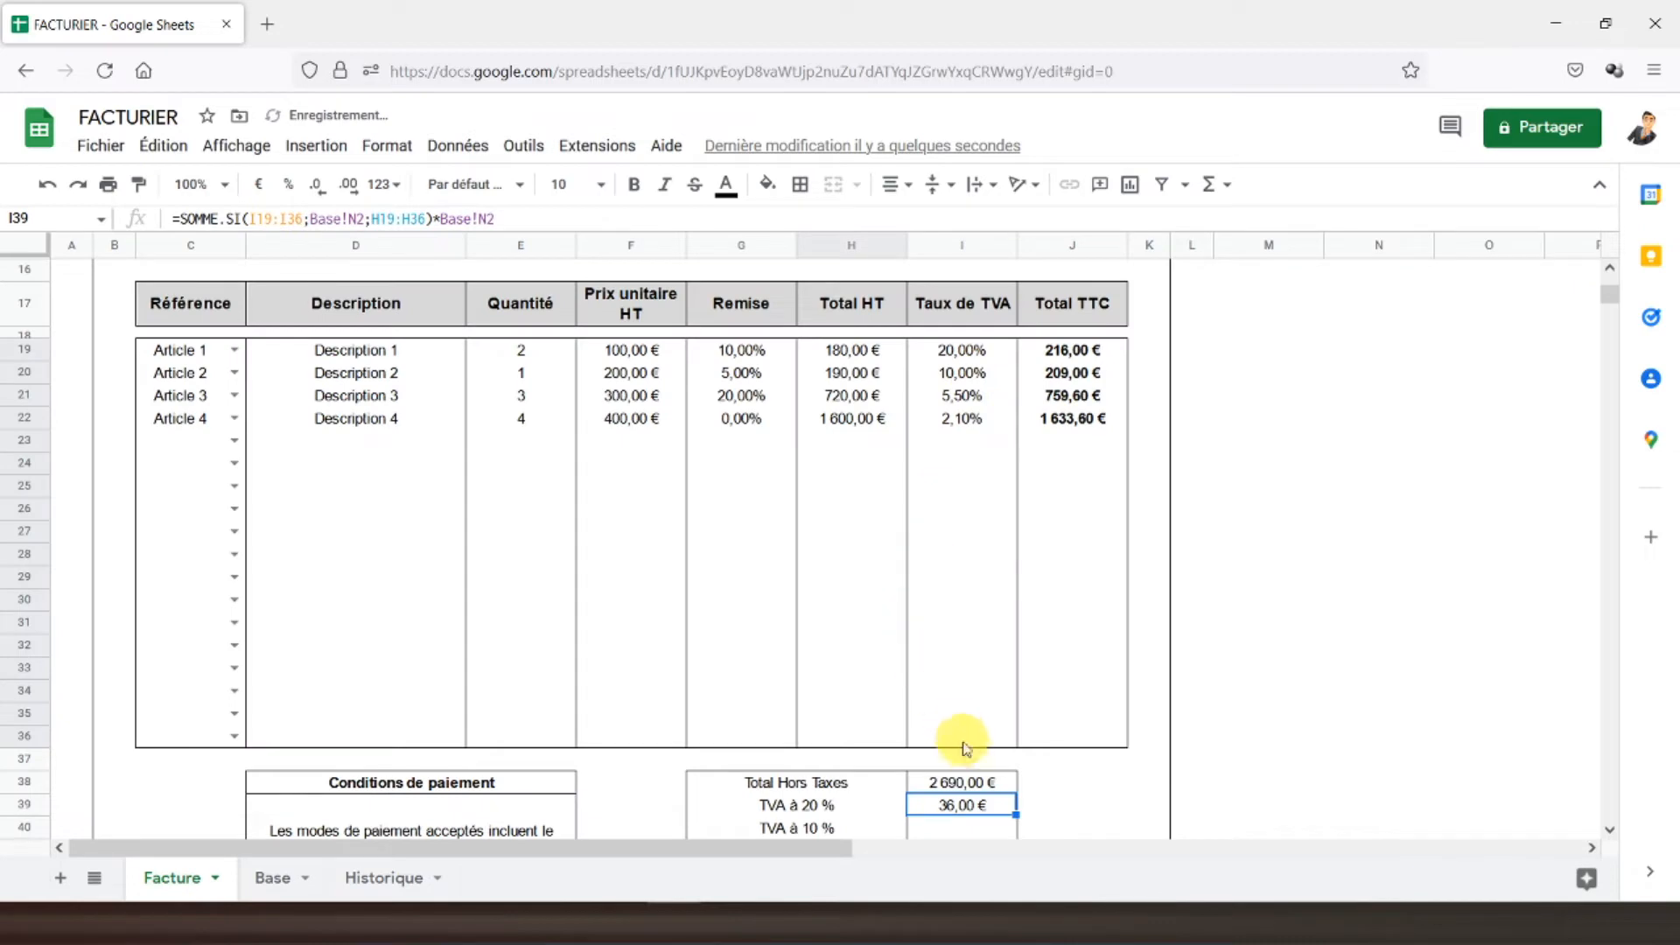
{"action": "left_click", "coordinate": [817, 349]}
- Make the I19:I36 and H19:H36 ranges in the I39 VAT formula absolute
{"action": "left_click", "coordinate": [1078, 350]}
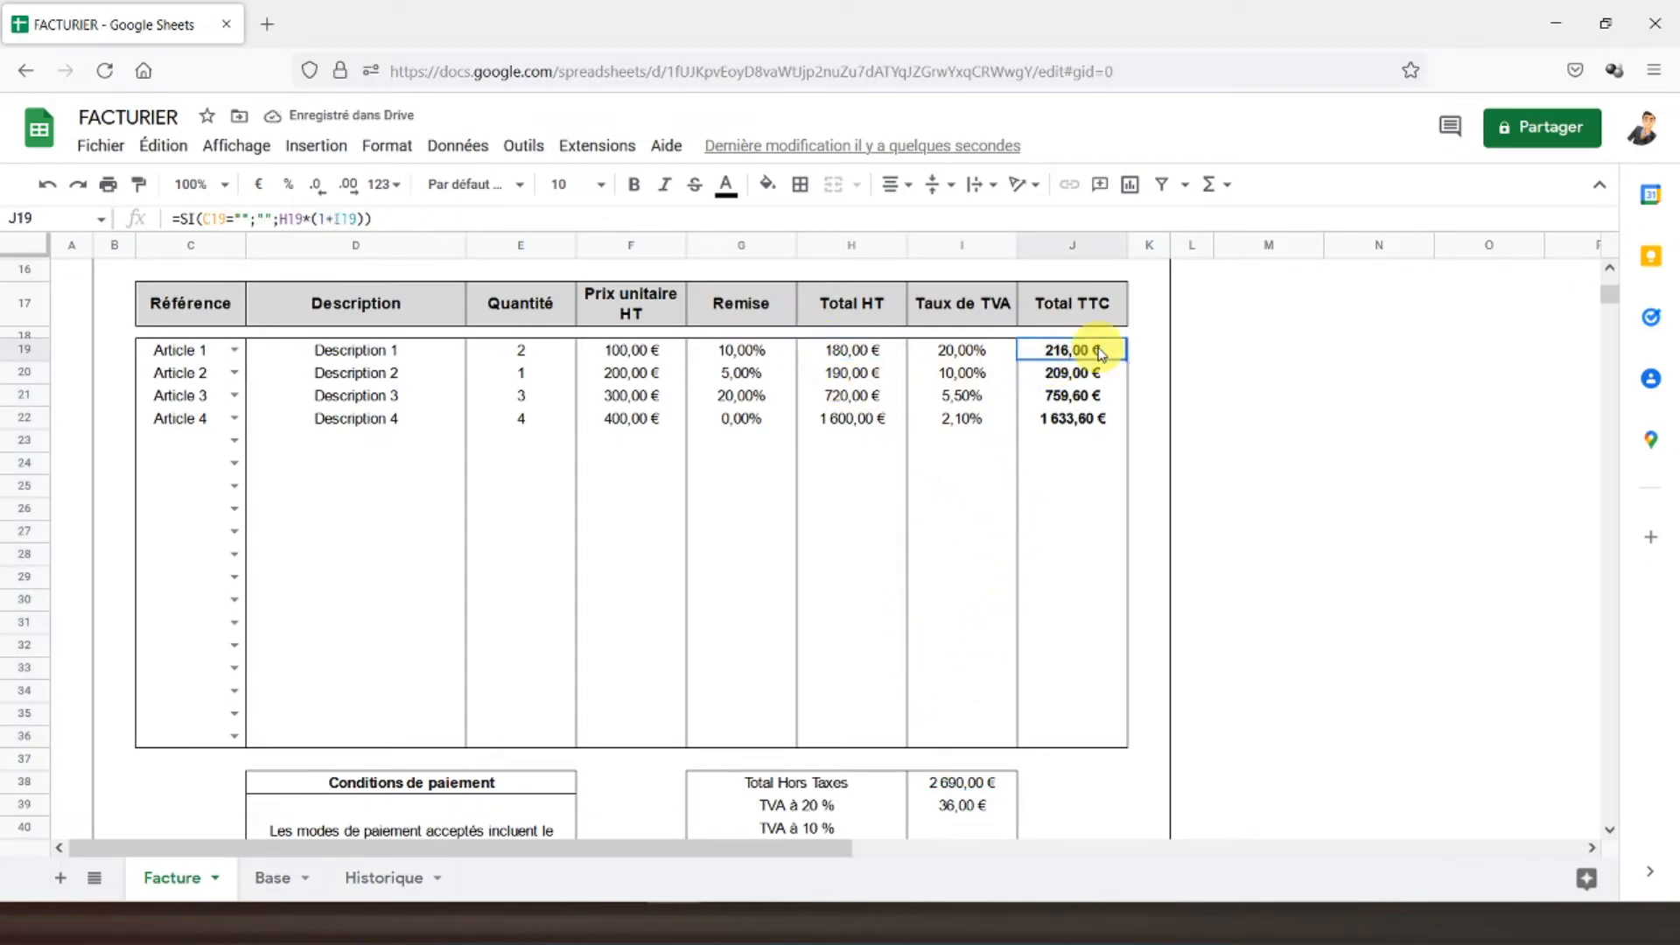
{"action": "left_click", "coordinate": [849, 355]}
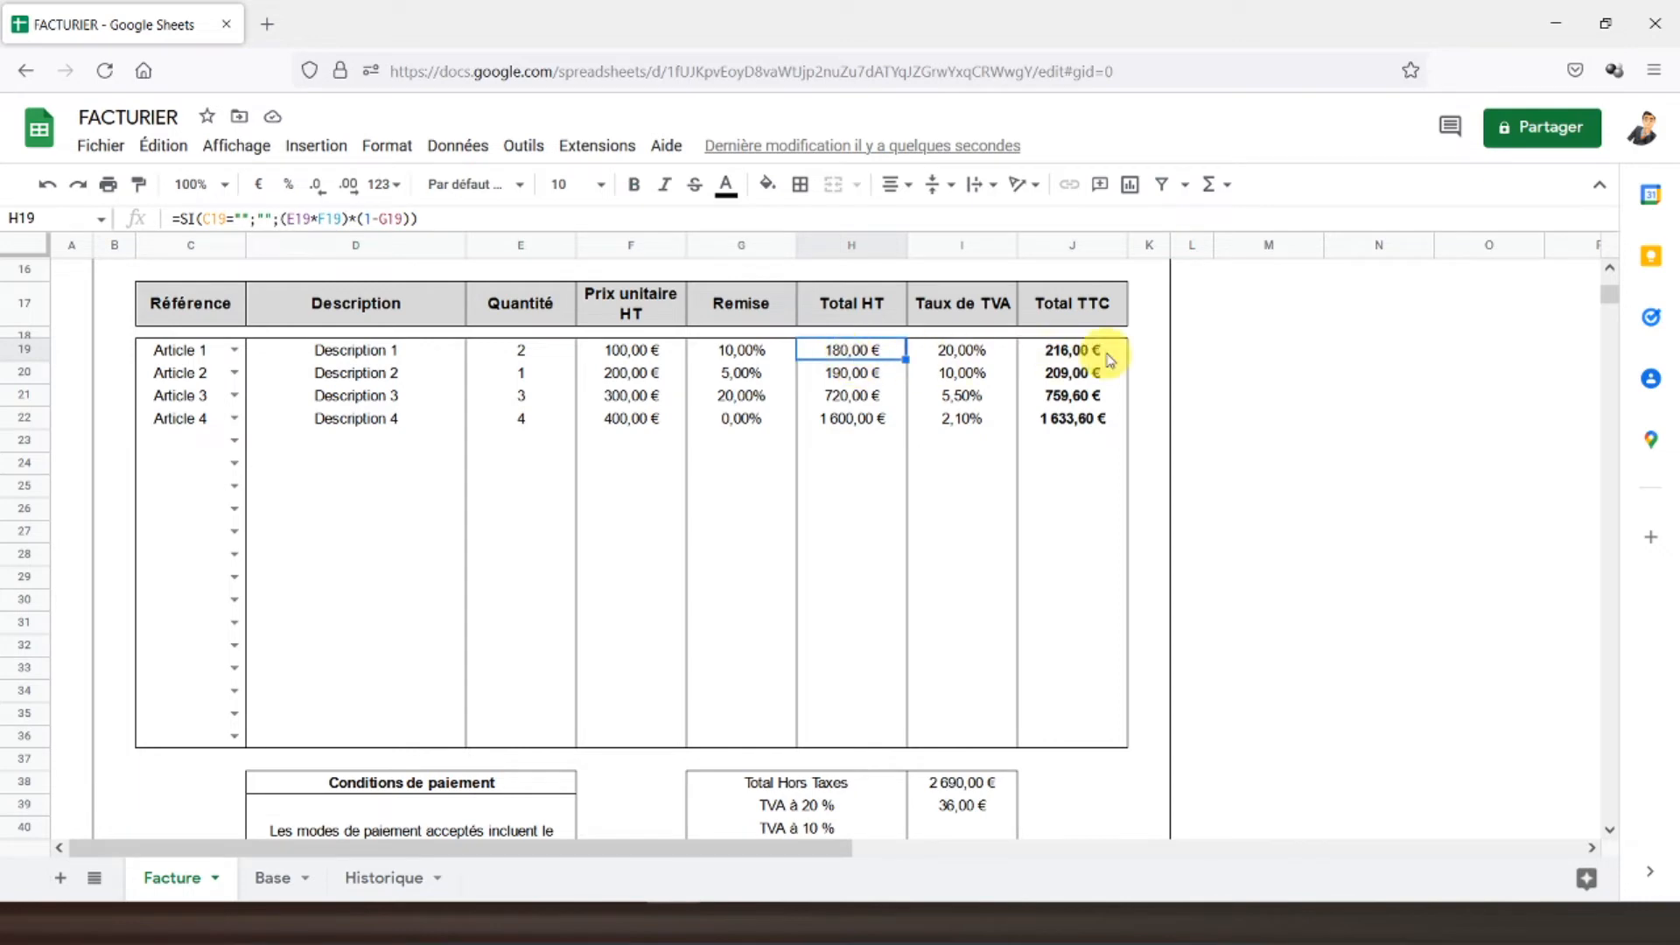
{"action": "scroll", "coordinate": [1017, 595], "scroll_direction": "down", "scroll_amount": 2}
{"action": "left_click", "coordinate": [975, 654]}
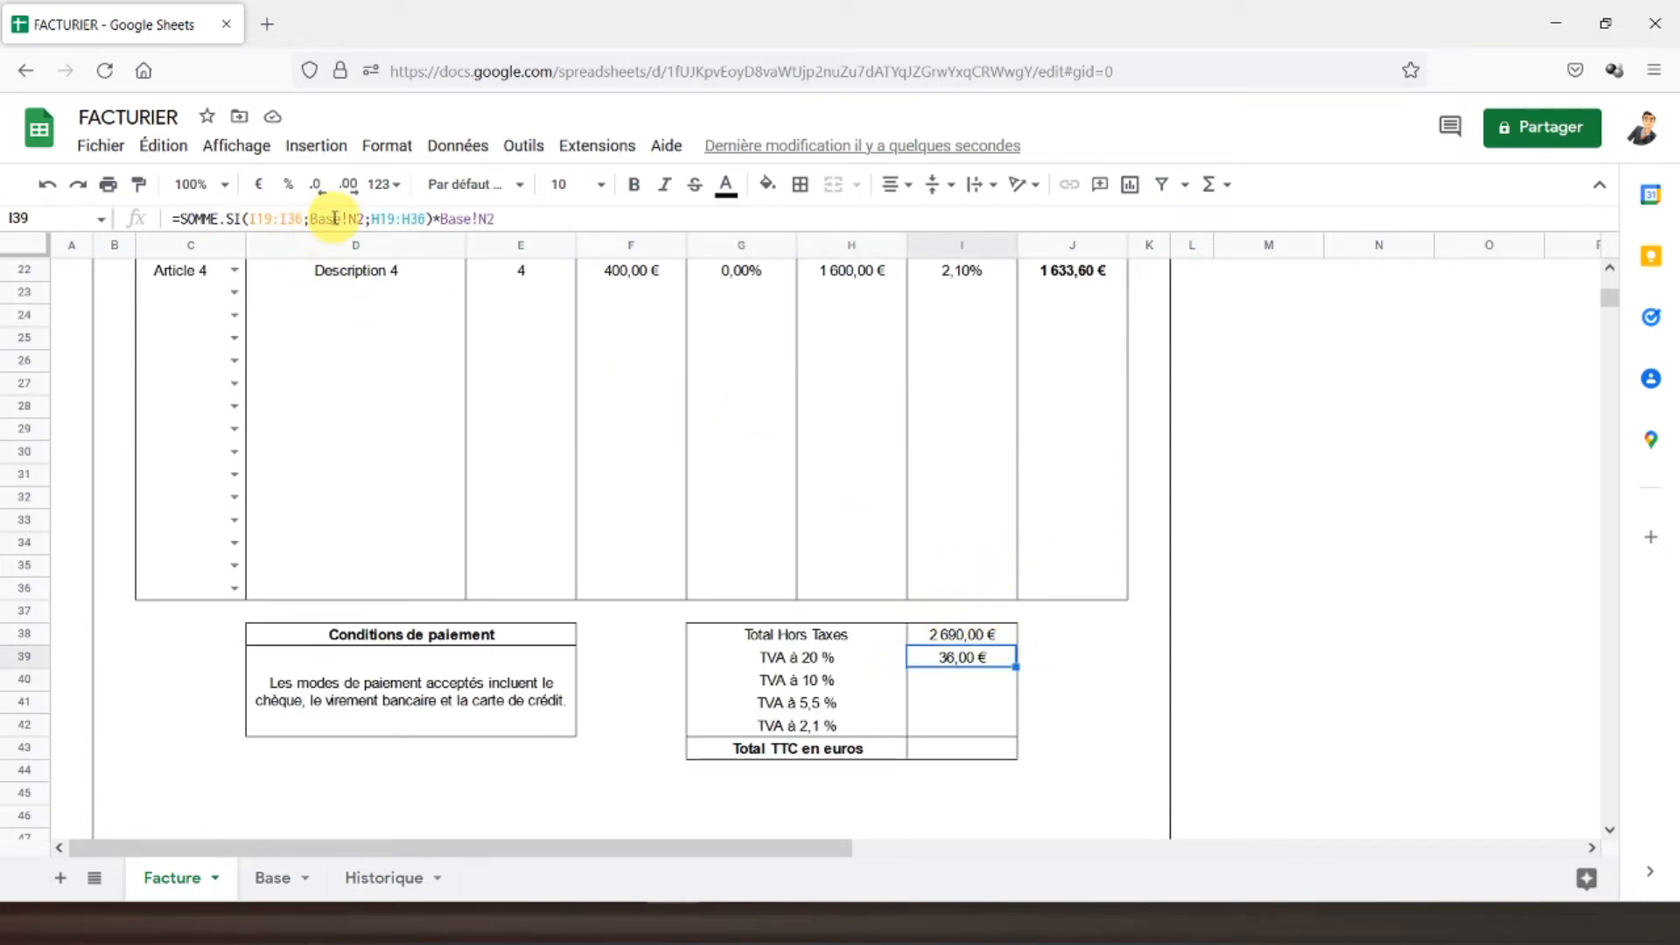
{"action": "left_click", "coordinate": [274, 223]}
{"action": "key", "text": "F4"}
{"action": "left_click", "coordinate": [422, 219]}
{"action": "key", "text": "F4"}
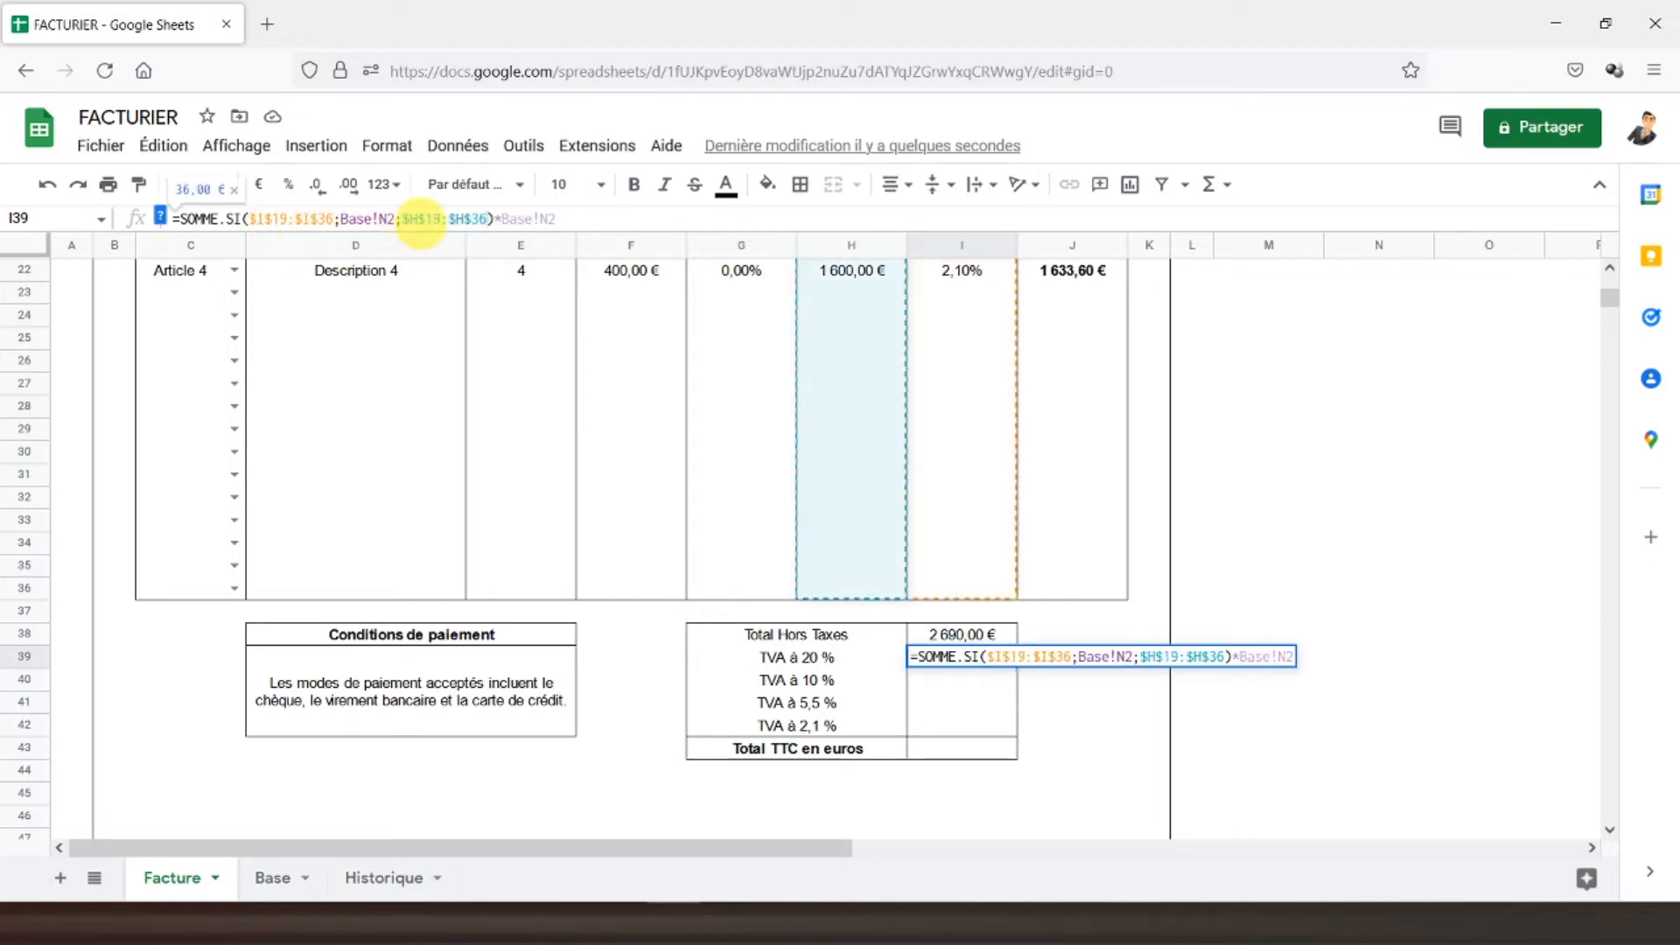
{"action": "key", "text": "Return"}
- Fill the VAT formula from I39 down to I42 for the 10 %, 5,5 % and 2,1 % rates
{"action": "left_click", "coordinate": [949, 658]}
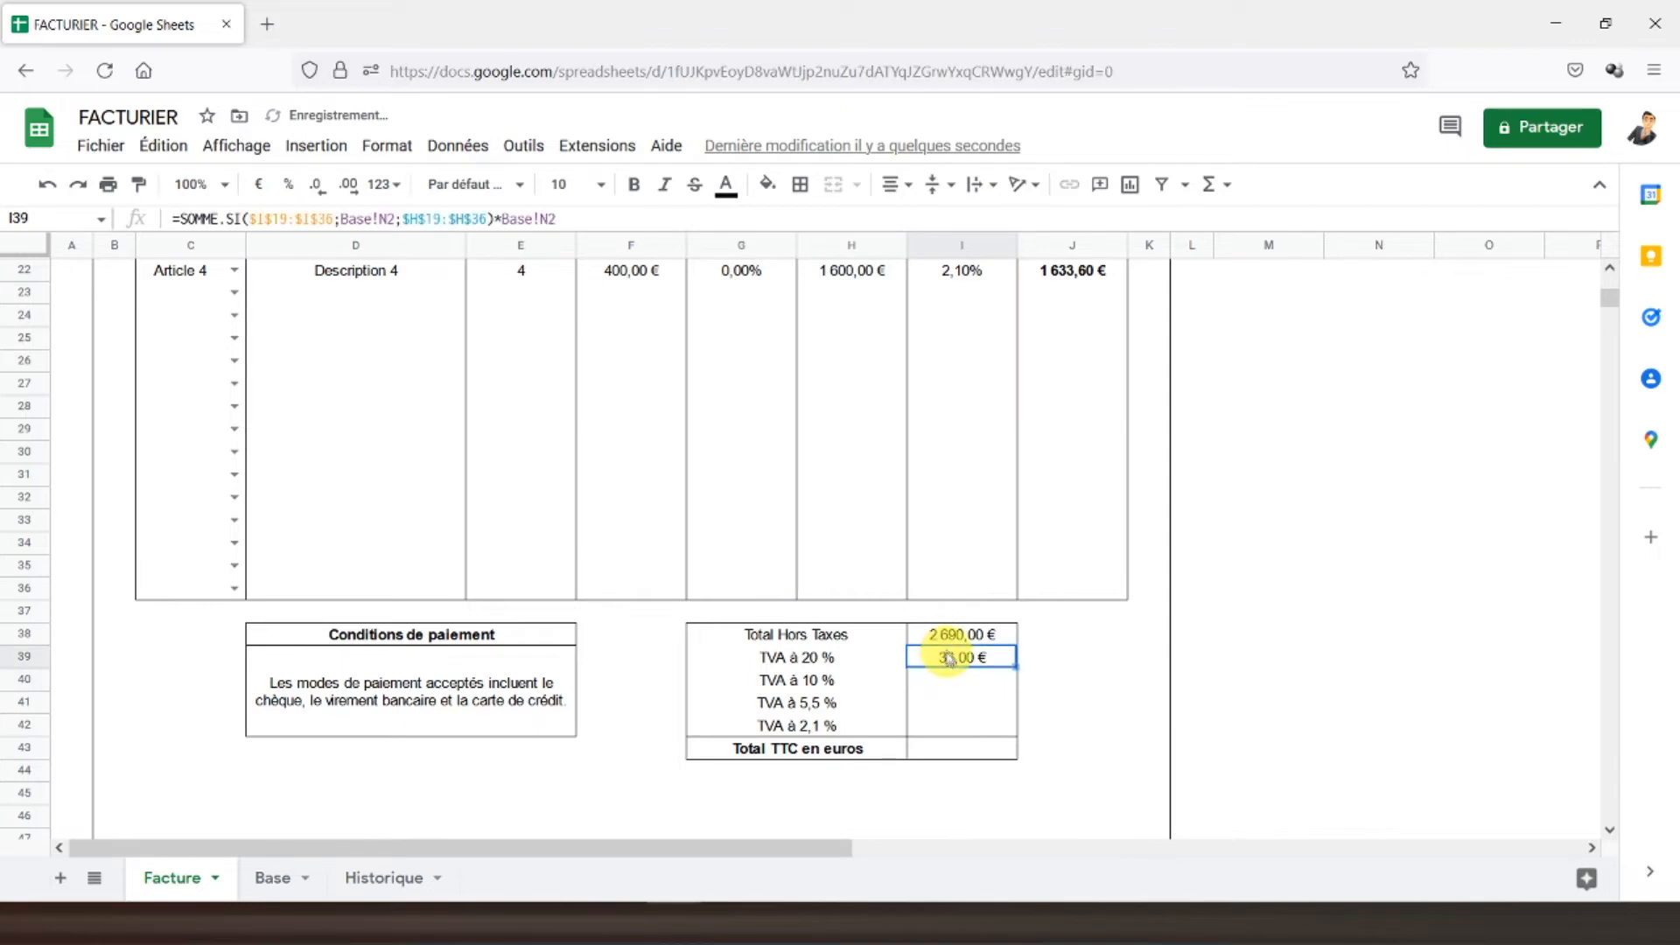
{"action": "left_click_drag", "start_coordinate": [1017, 665], "coordinate": [999, 729]}
{"action": "scroll", "coordinate": [1066, 672], "scroll_direction": "up", "scroll_amount": 3}
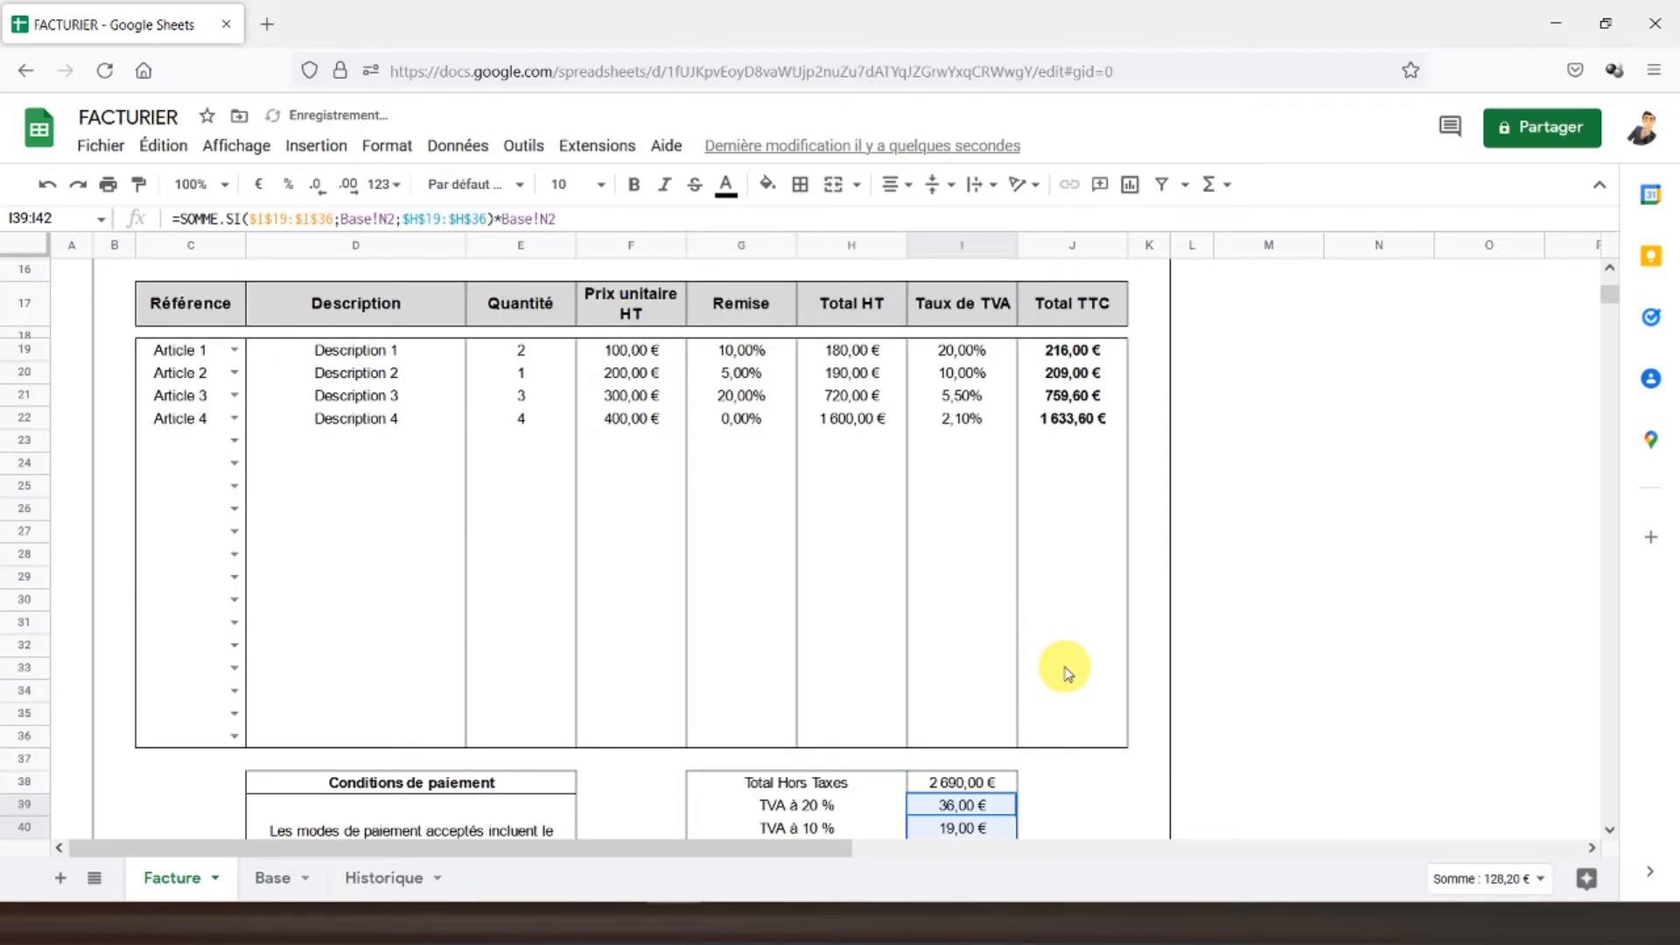
{"action": "scroll", "coordinate": [1062, 589], "scroll_direction": "down", "scroll_amount": 3}
{"action": "left_click", "coordinate": [945, 747]}
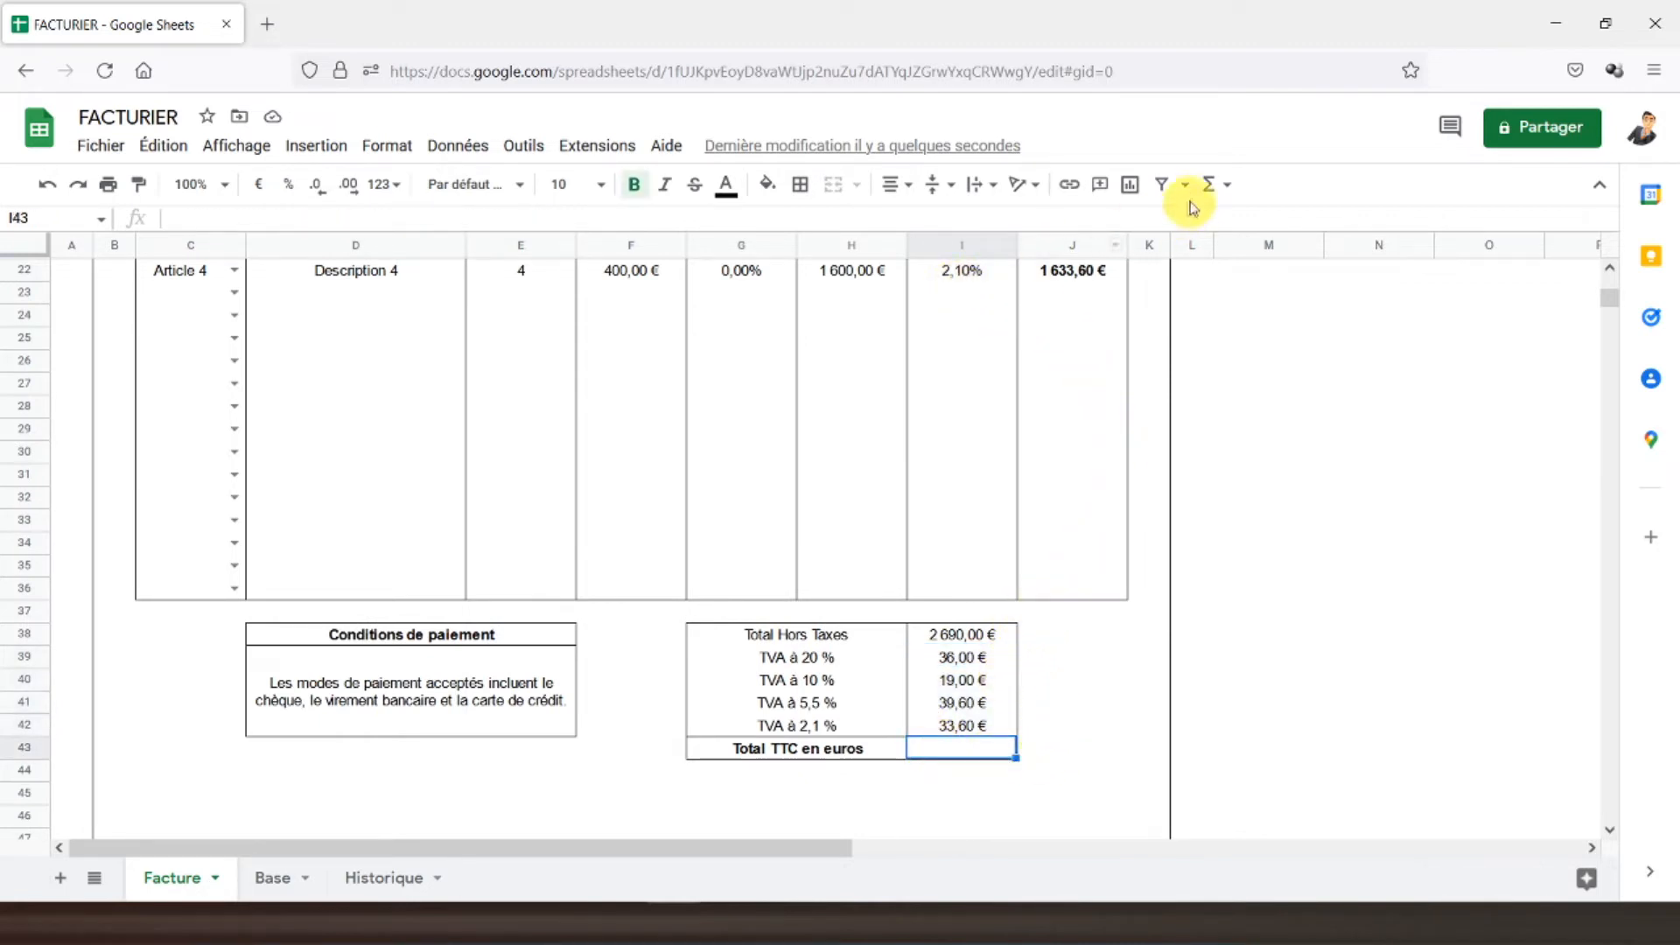
- Put =SOMME(I38:I42) in I43 so Total TTC en euros shows 2 818,20 €
{"action": "left_click", "coordinate": [1212, 184]}
{"action": "left_click", "coordinate": [1227, 219]}
{"action": "left_click_drag", "start_coordinate": [948, 633], "coordinate": [950, 724]}
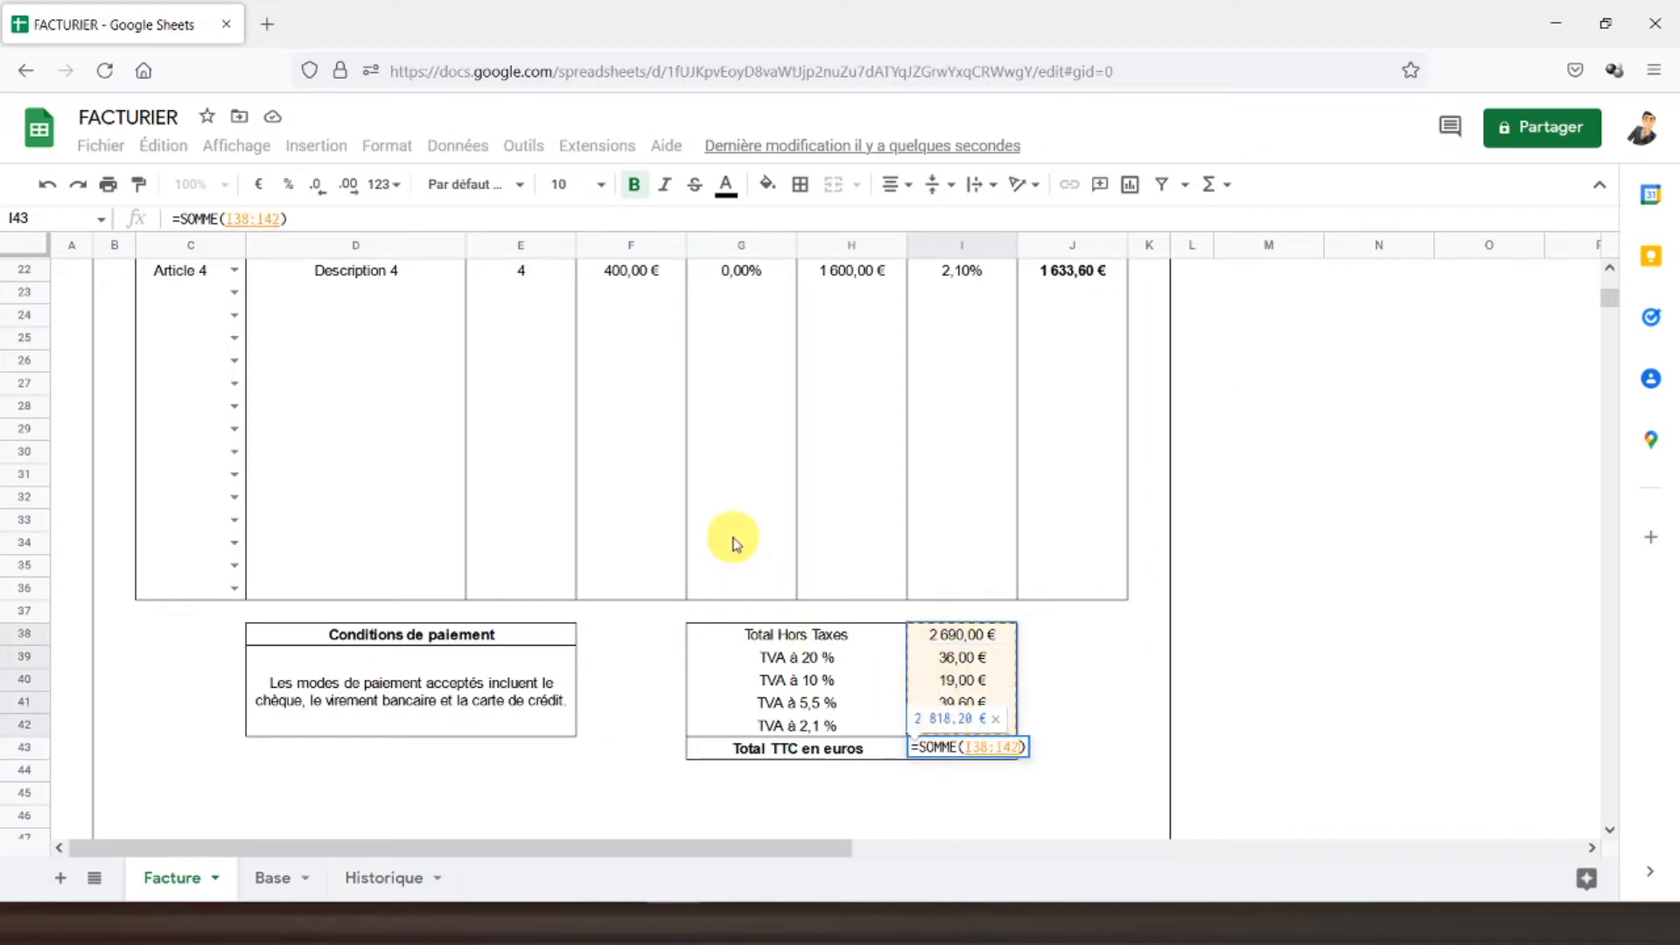
{"action": "key", "text": "Return"}
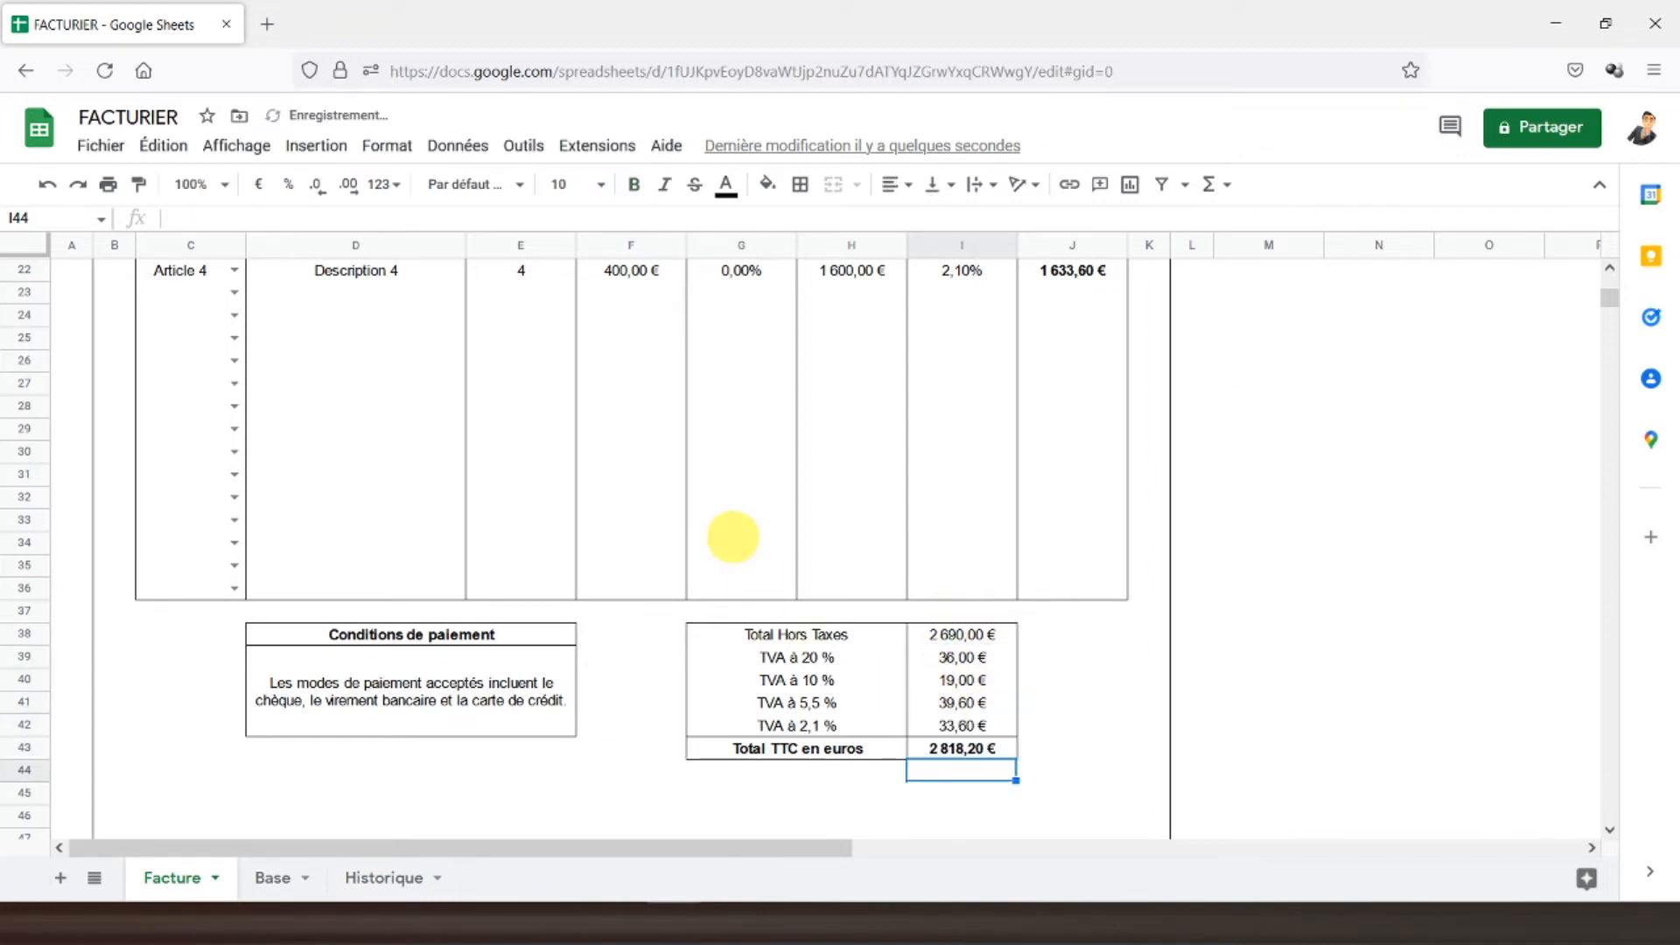
- Check the grand total against the line Total TTC amounts in J19:J22
{"action": "scroll", "coordinate": [733, 536], "scroll_direction": "up", "scroll_amount": 3}
{"action": "left_click_drag", "start_coordinate": [1039, 348], "coordinate": [1055, 420]}
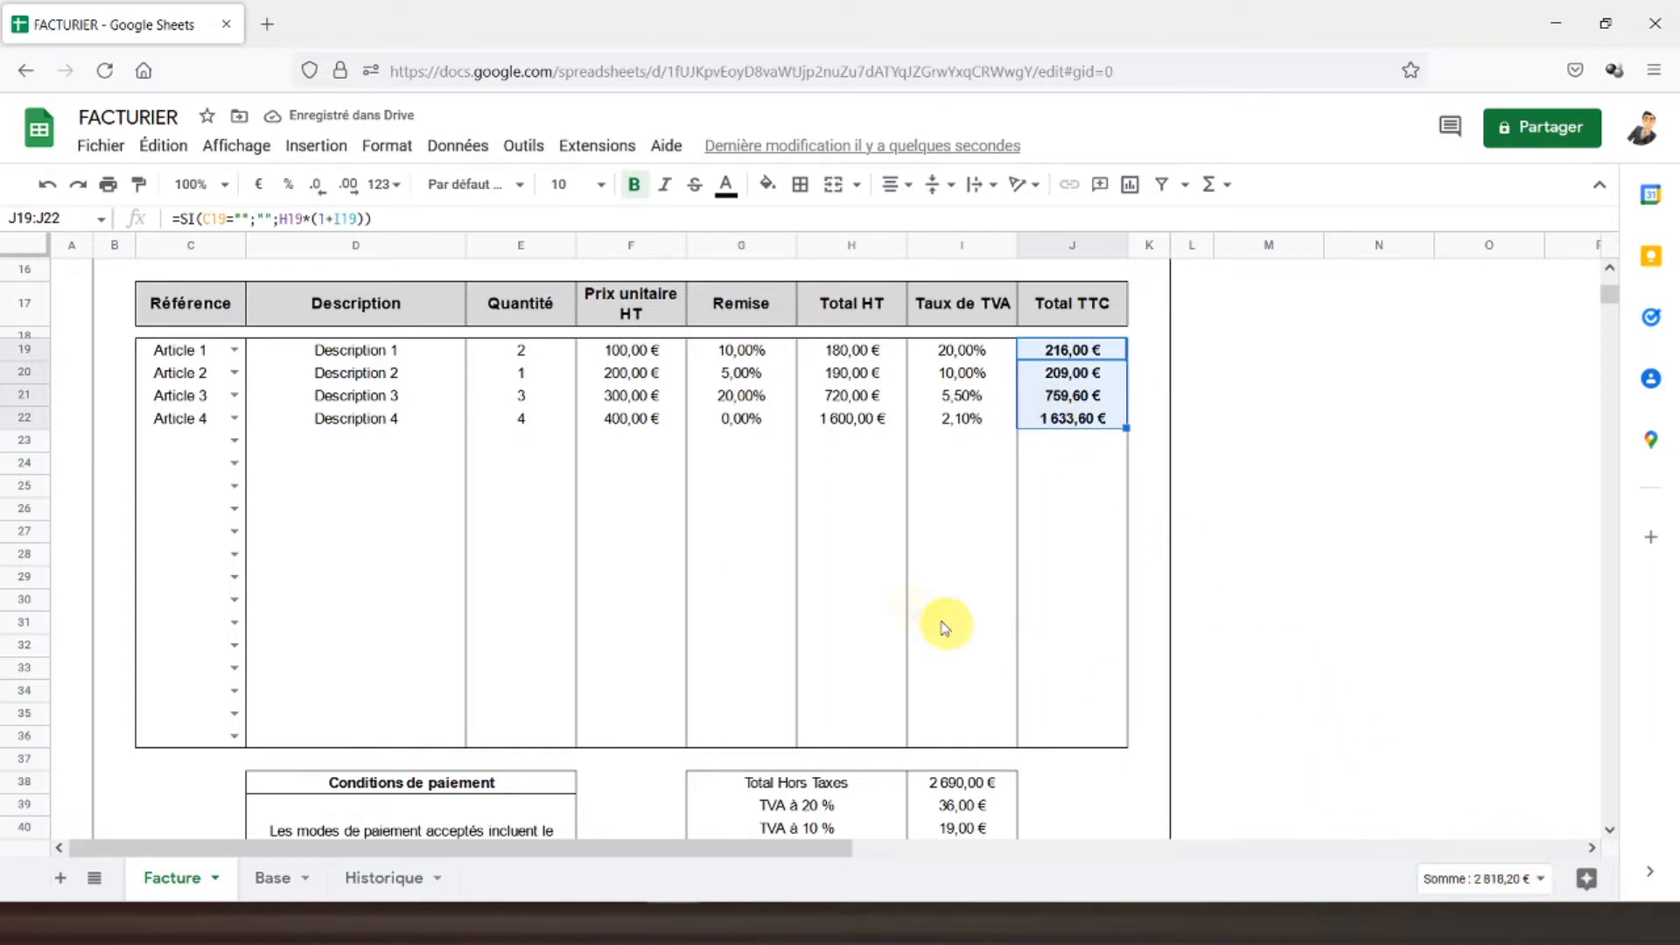
{"action": "scroll", "coordinate": [945, 627], "scroll_direction": "down", "scroll_amount": 3}
{"action": "left_click", "coordinate": [915, 746]}
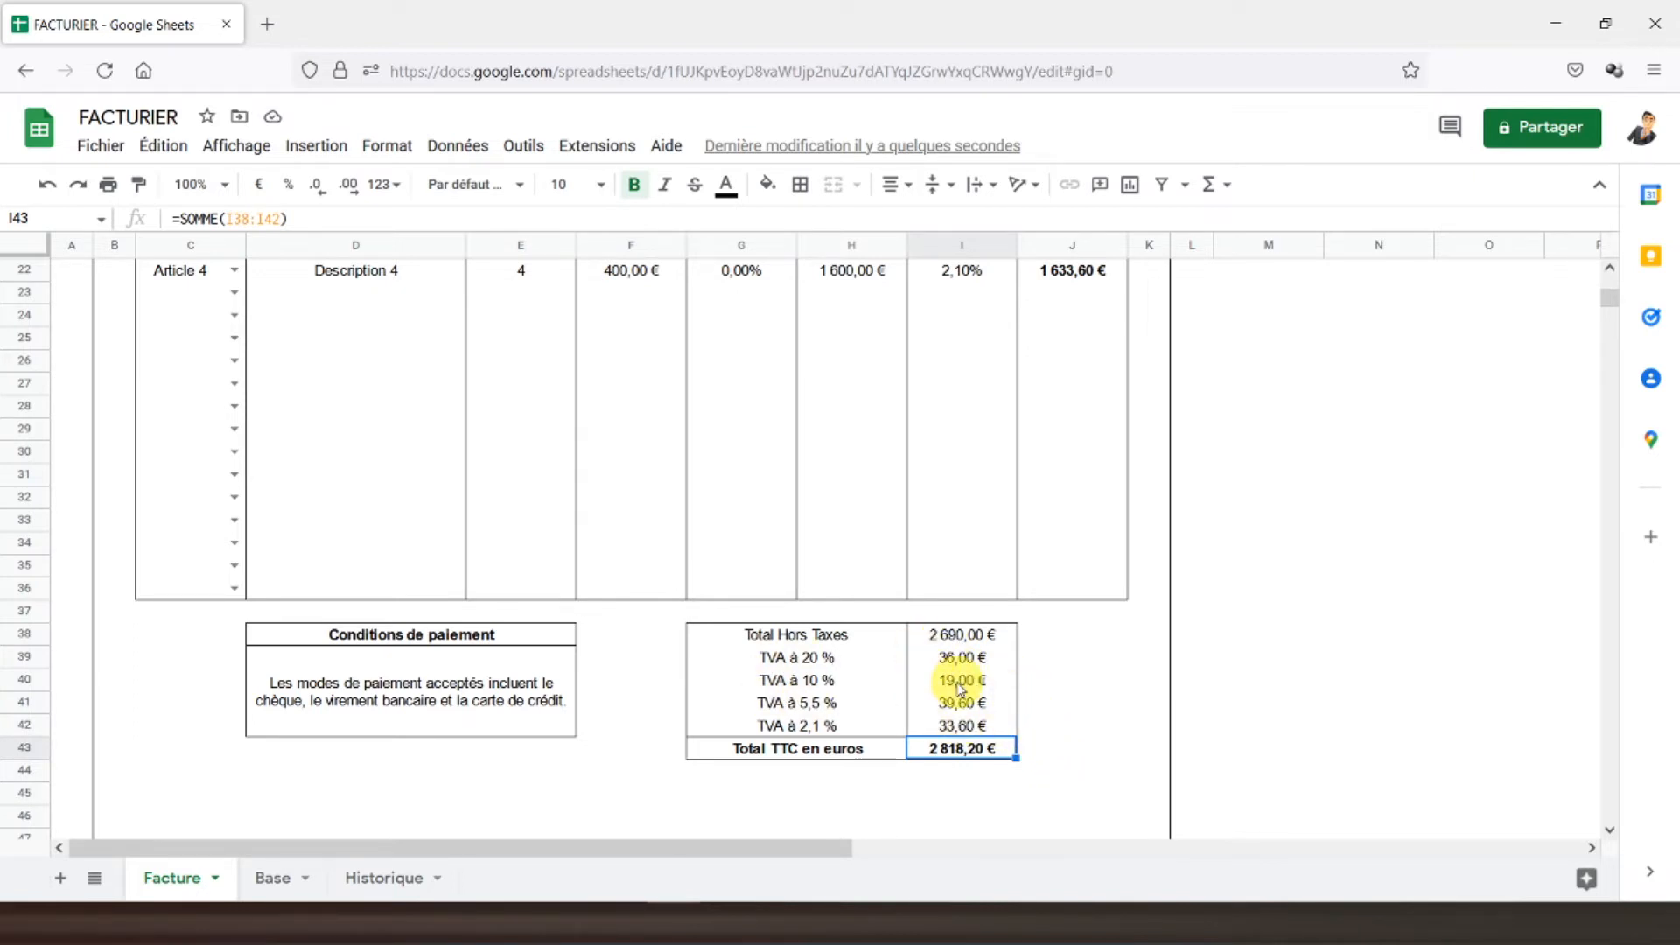
{"action": "left_click", "coordinate": [1022, 453]}
{"action": "scroll", "coordinate": [1024, 471], "scroll_direction": "up", "scroll_amount": 3}
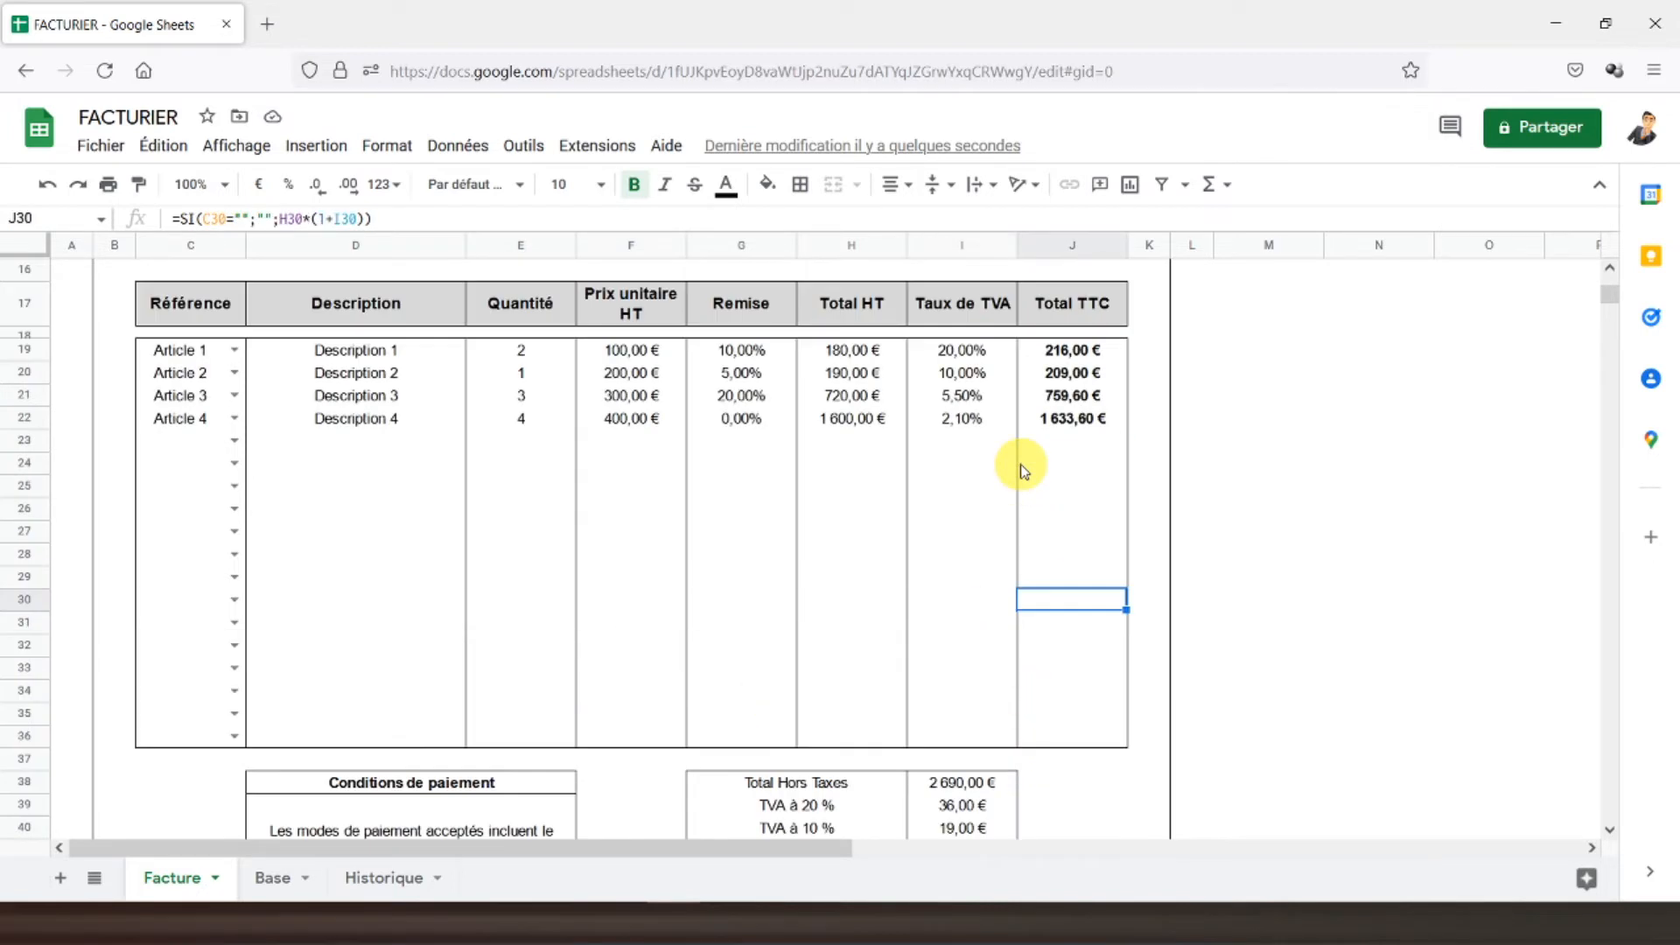
{"action": "scroll", "coordinate": [1020, 464], "scroll_direction": "up", "scroll_amount": 2}
{"action": "left_click", "coordinate": [1273, 438]}
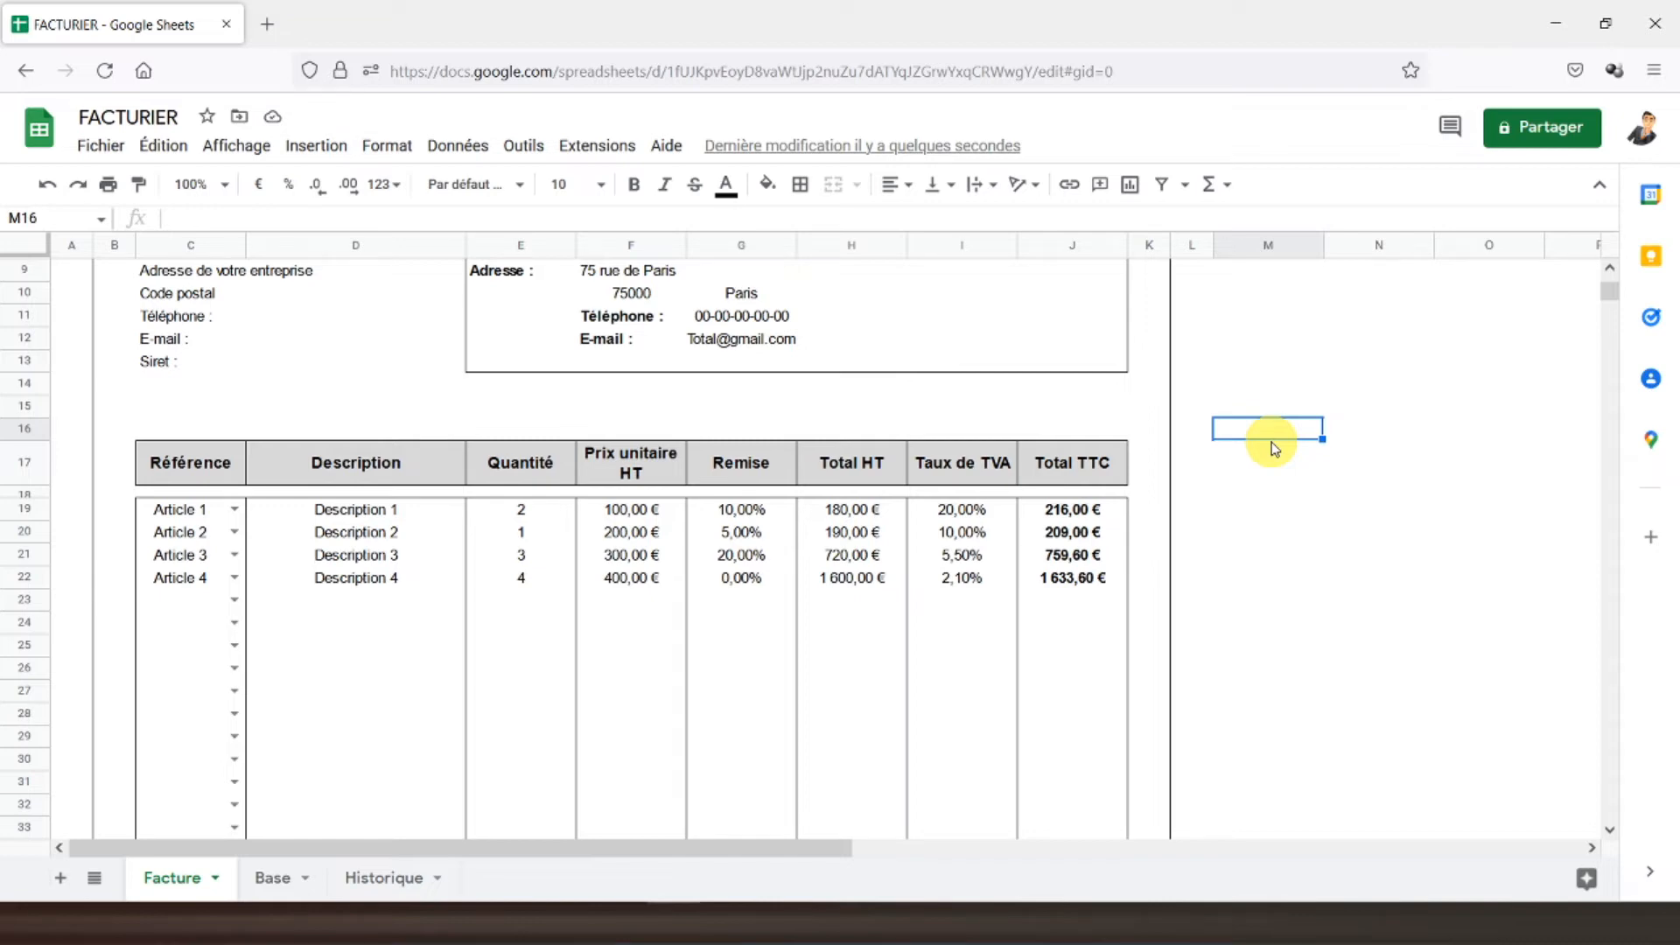
- Enter the heading 'Autoentreprise en franchise de TVA' in M16
{"action": "type", "text": "Autoen"}
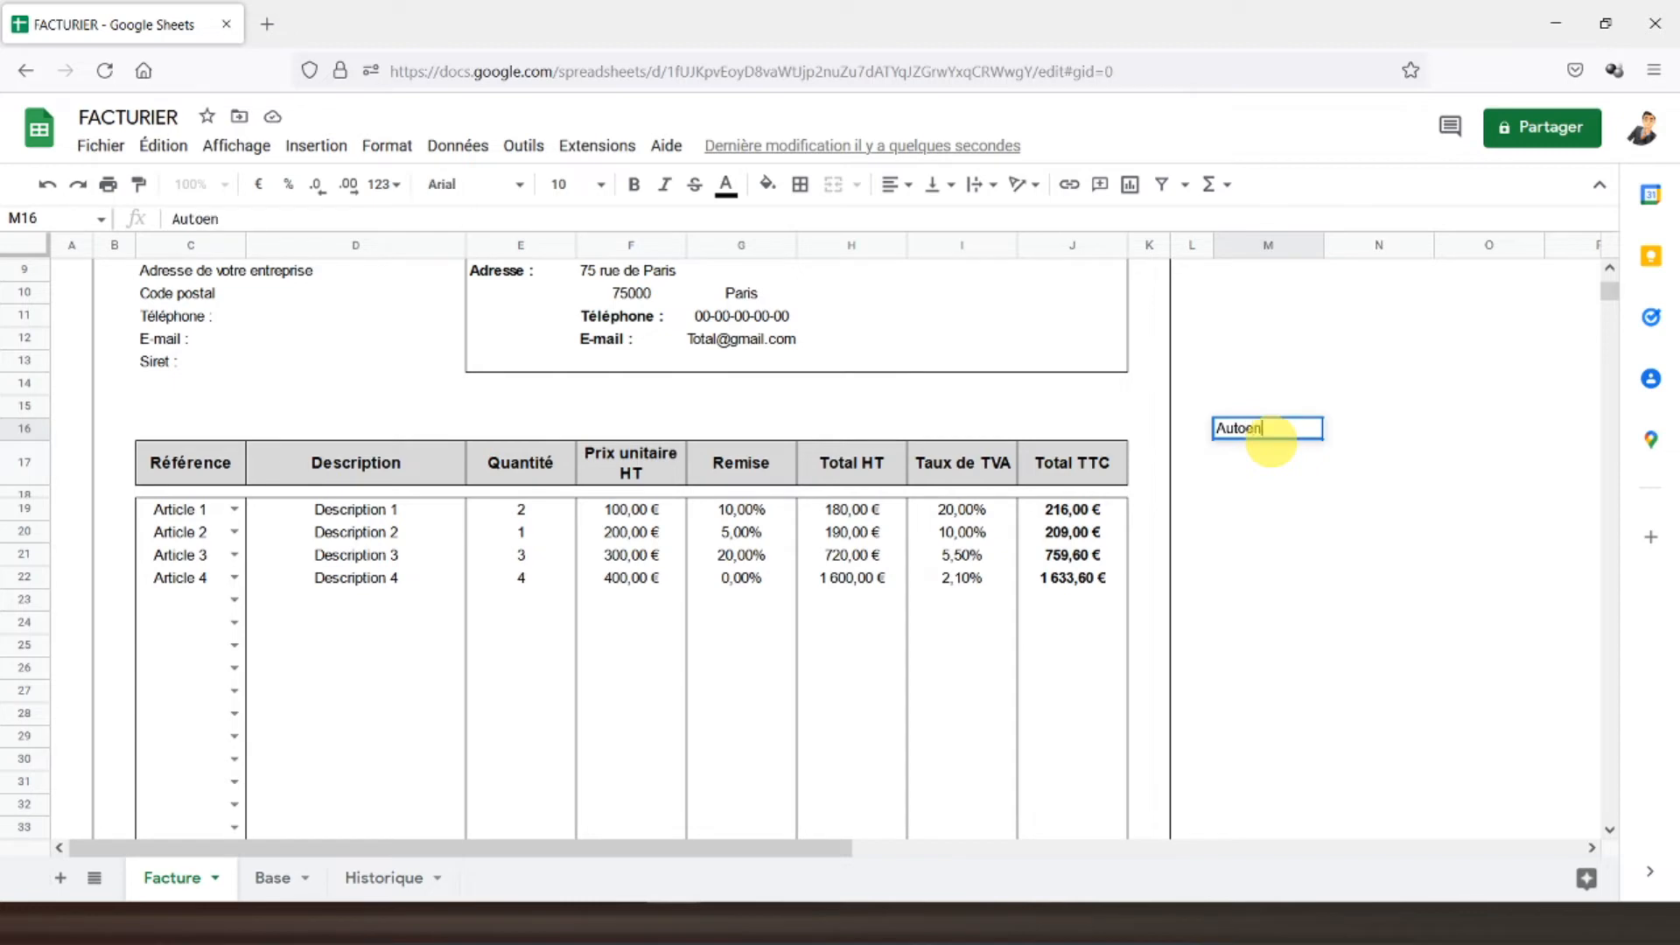
{"action": "type", "text": "treprise en franchis"}
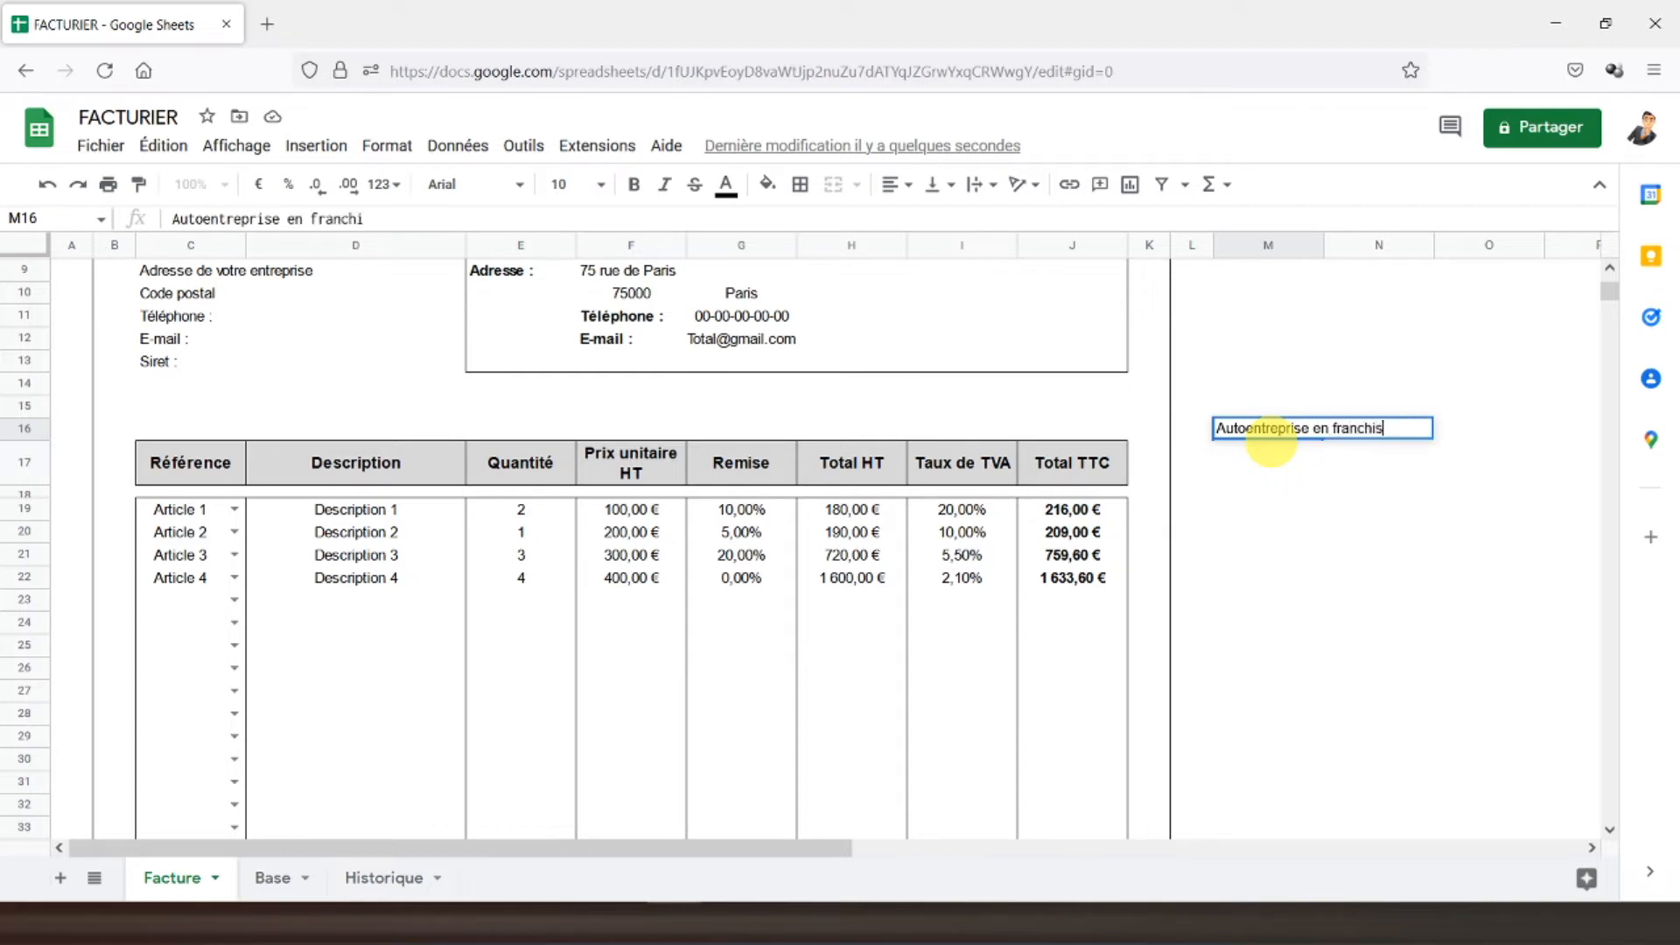
{"action": "type", "text": "e de TVA"}
{"action": "key", "text": "Return"}
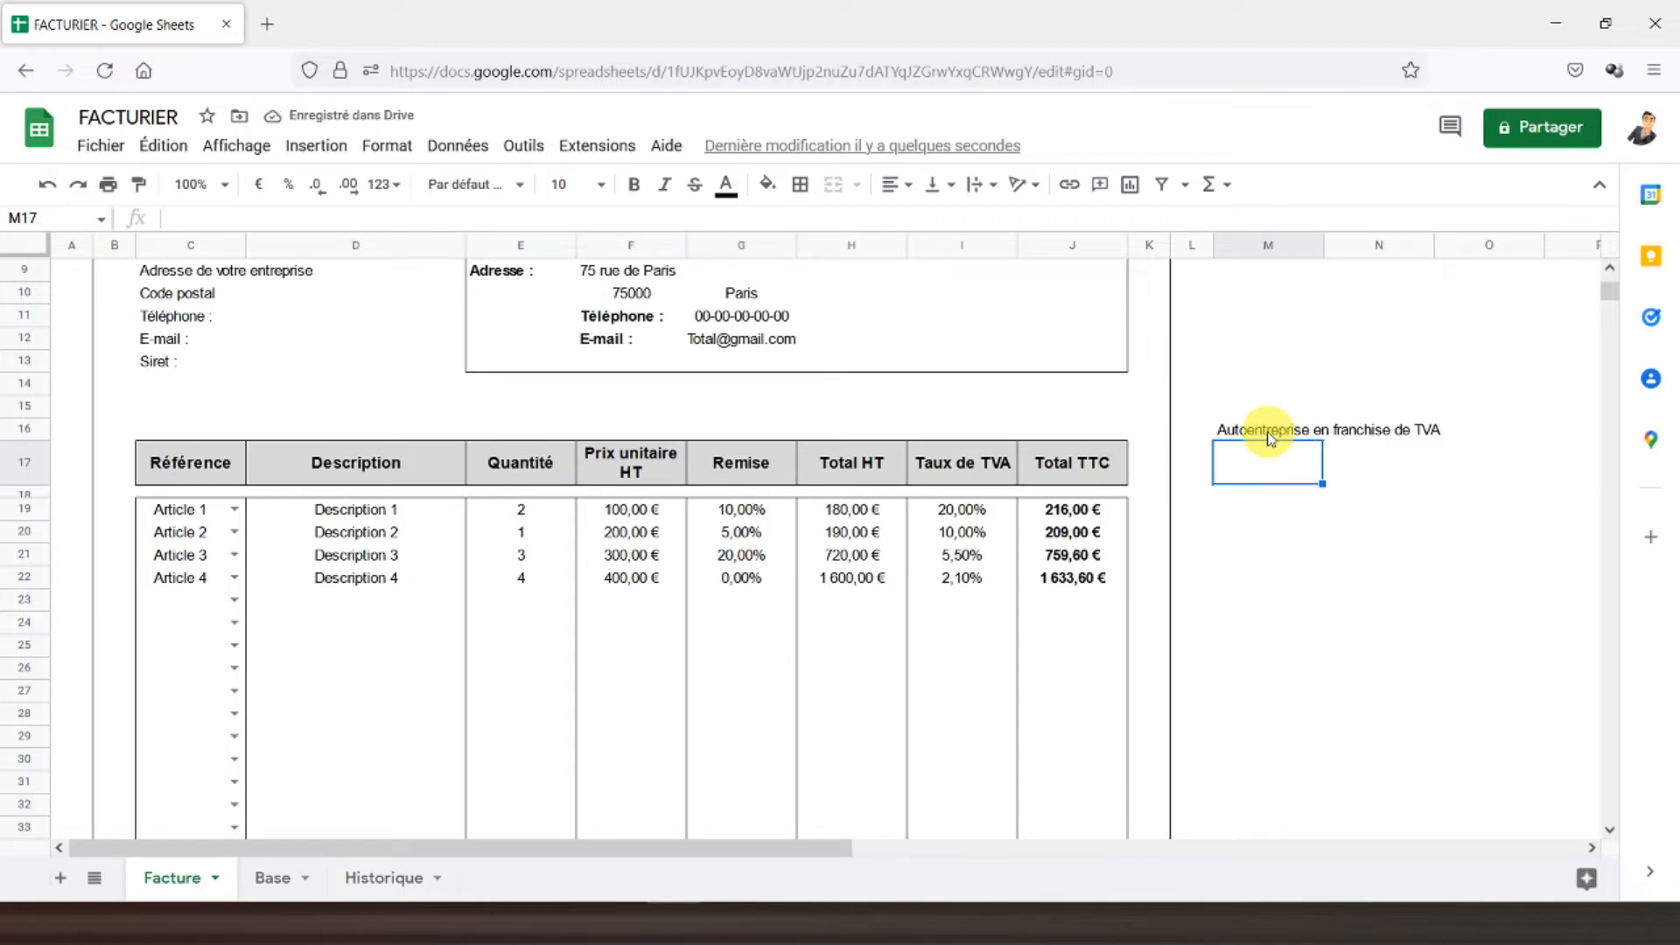
- Merge M16:N16 and widen columns M and N so the heading fits
{"action": "left_click_drag", "start_coordinate": [1268, 430], "coordinate": [1426, 431]}
{"action": "left_click", "coordinate": [833, 183]}
{"action": "left_click_drag", "start_coordinate": [1433, 245], "coordinate": [1450, 245]}
{"action": "left_click_drag", "start_coordinate": [1326, 245], "coordinate": [1341, 245]}
- Make the heading bold, vertically centred, and merged and centred across M16:O16
{"action": "left_click", "coordinate": [634, 184]}
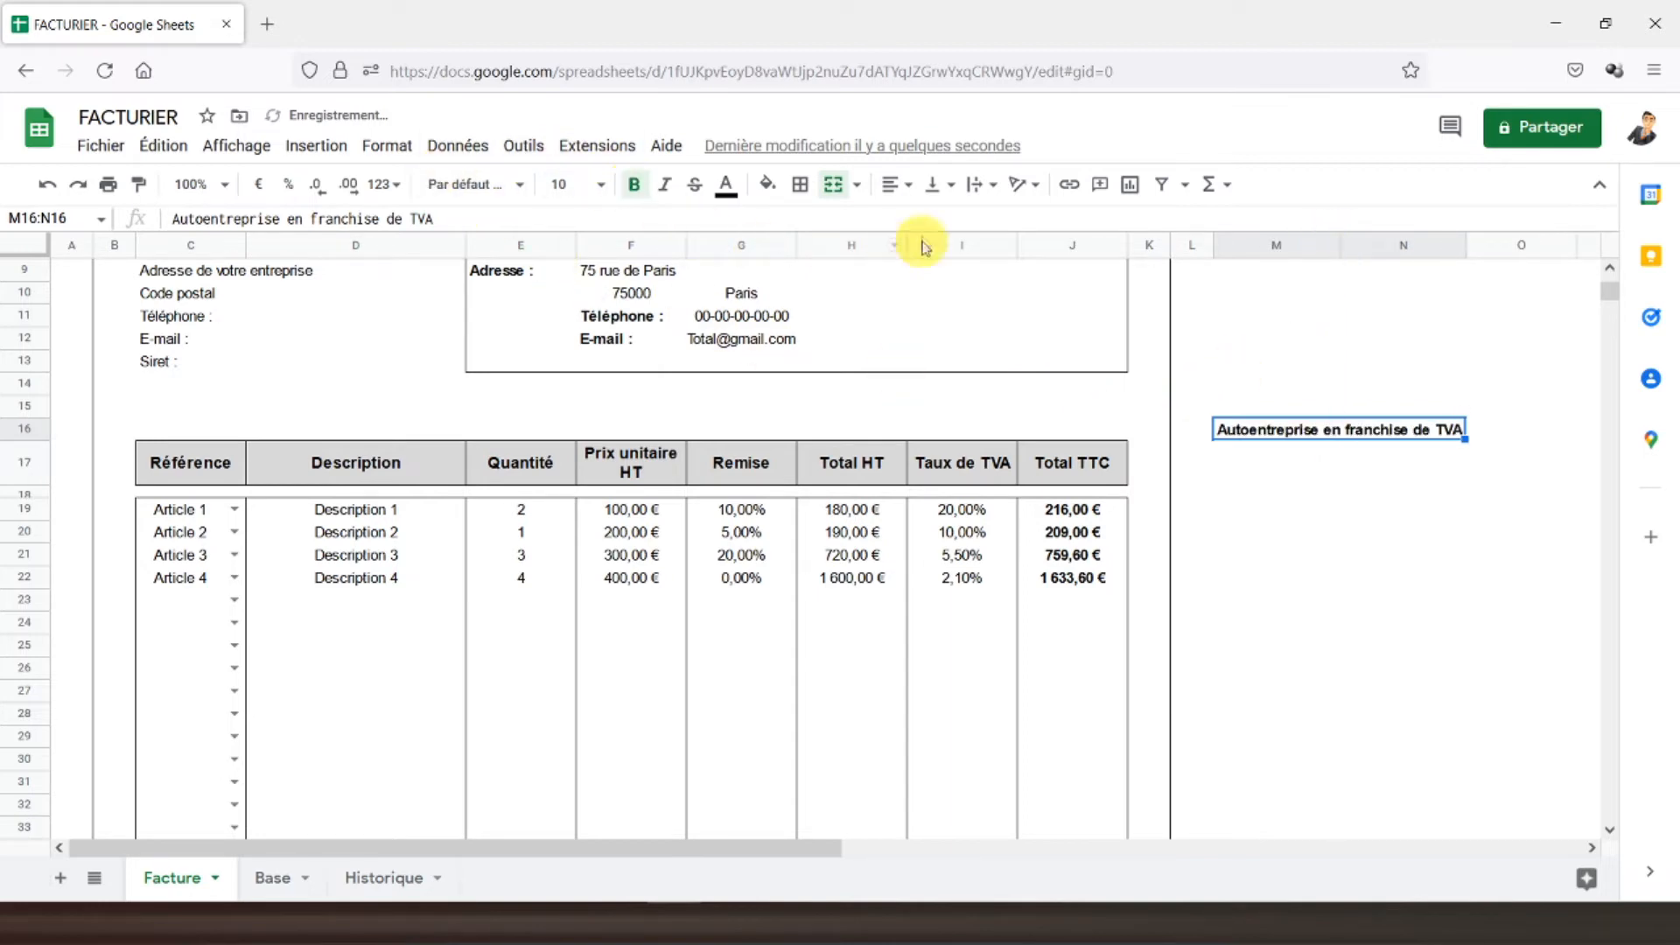
{"action": "left_click", "coordinate": [892, 184]}
{"action": "left_click", "coordinate": [935, 183]}
{"action": "left_click", "coordinate": [963, 218]}
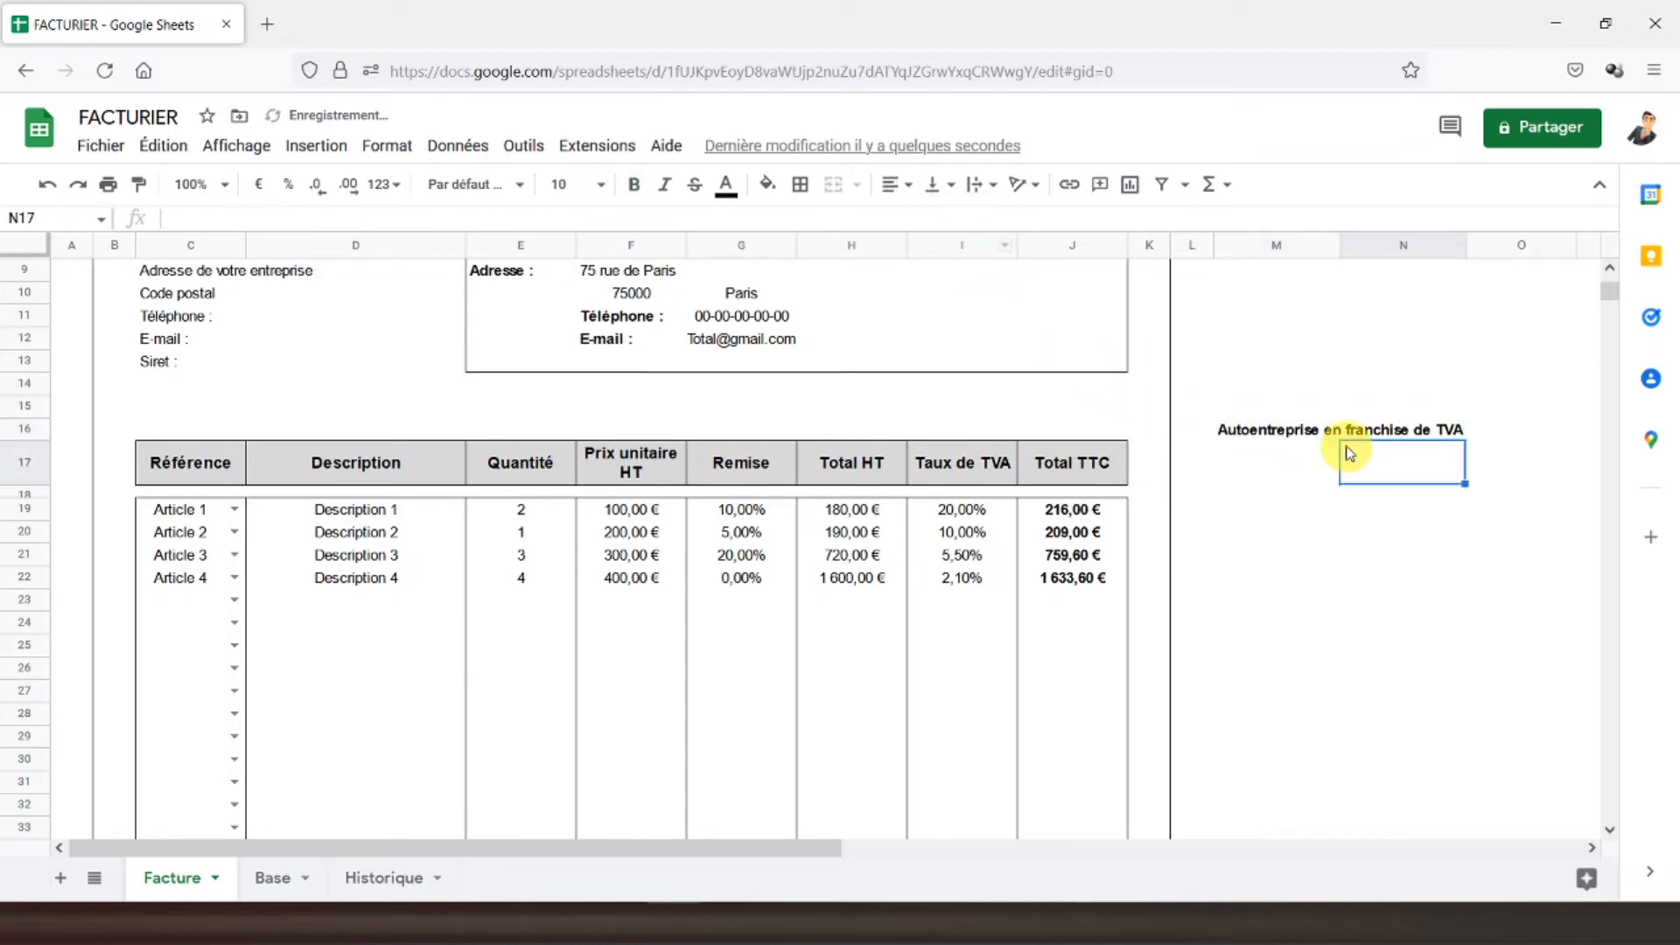
{"action": "left_click_drag", "start_coordinate": [1277, 437], "coordinate": [1511, 435]}
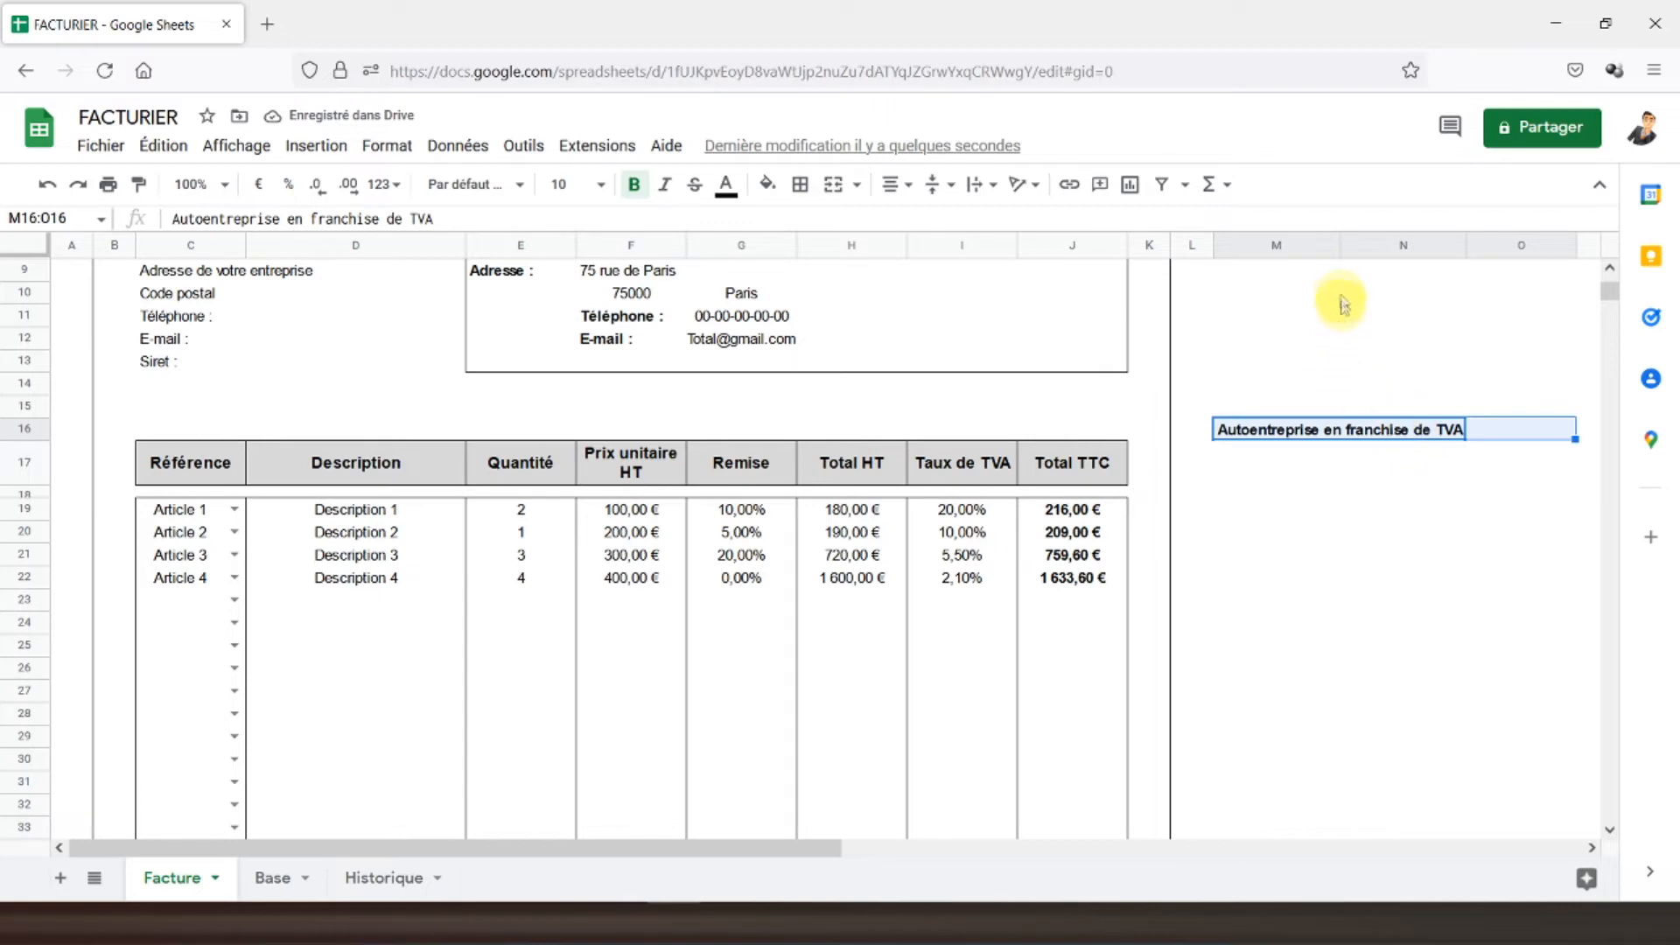
{"action": "left_click", "coordinate": [834, 187]}
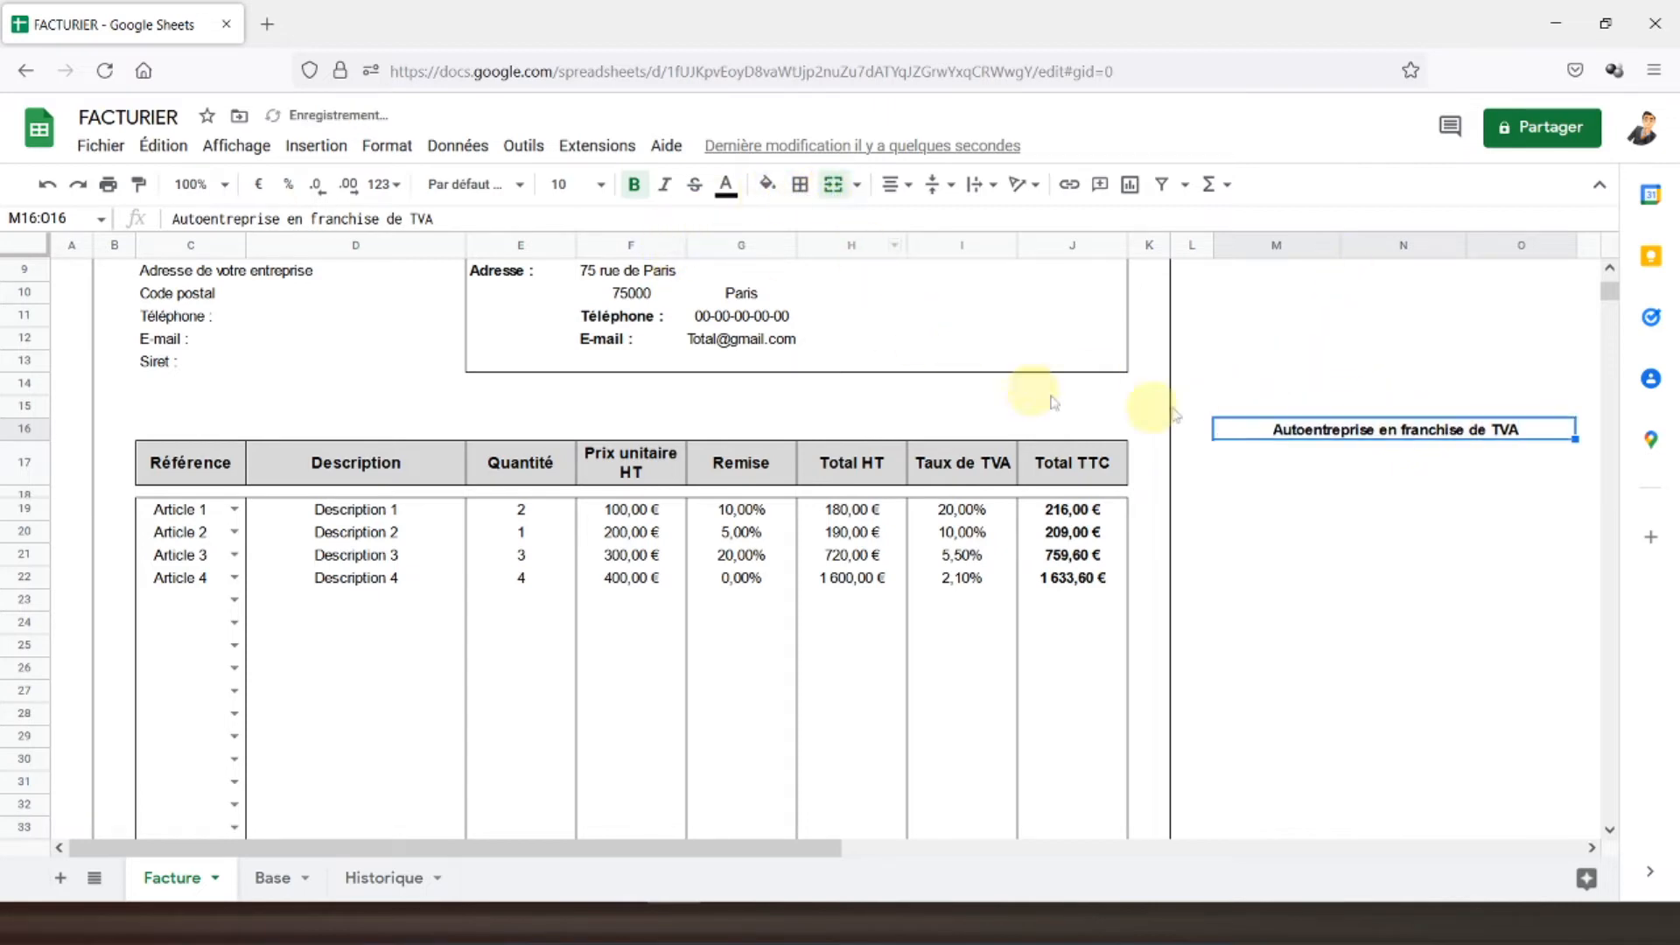
{"action": "left_click", "coordinate": [1386, 456]}
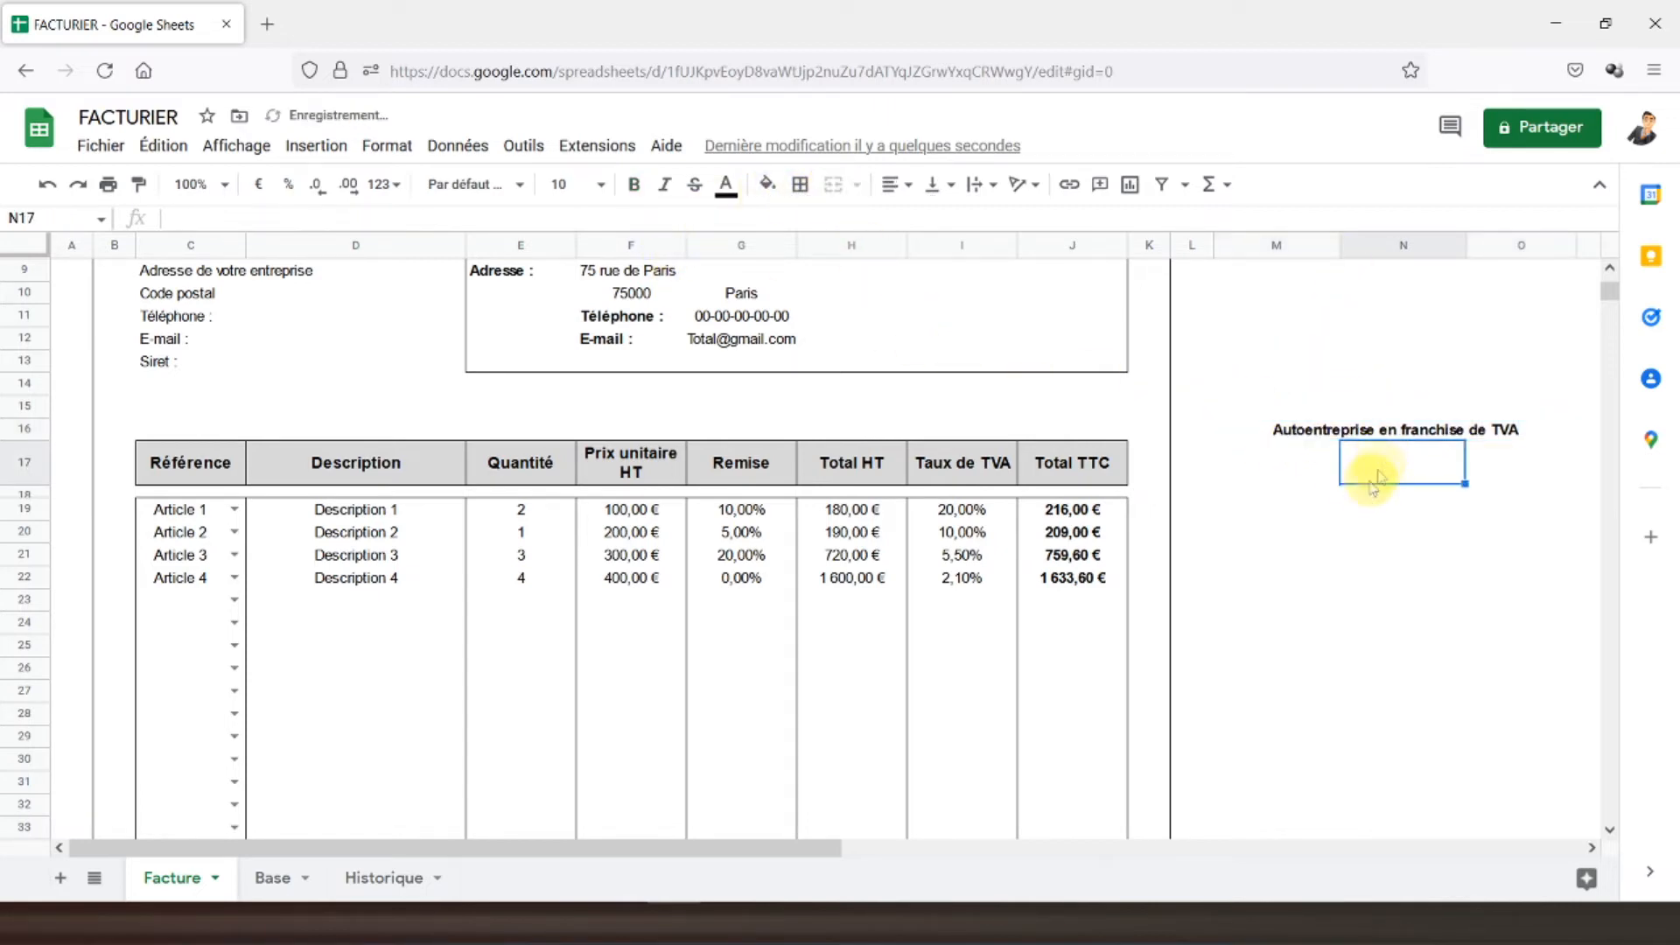
{"action": "left_click", "coordinate": [525, 147]}
- Add a list-of-items validation to N17 offering only OUI and NON
{"action": "mouse_move", "coordinate": [433, 148]}
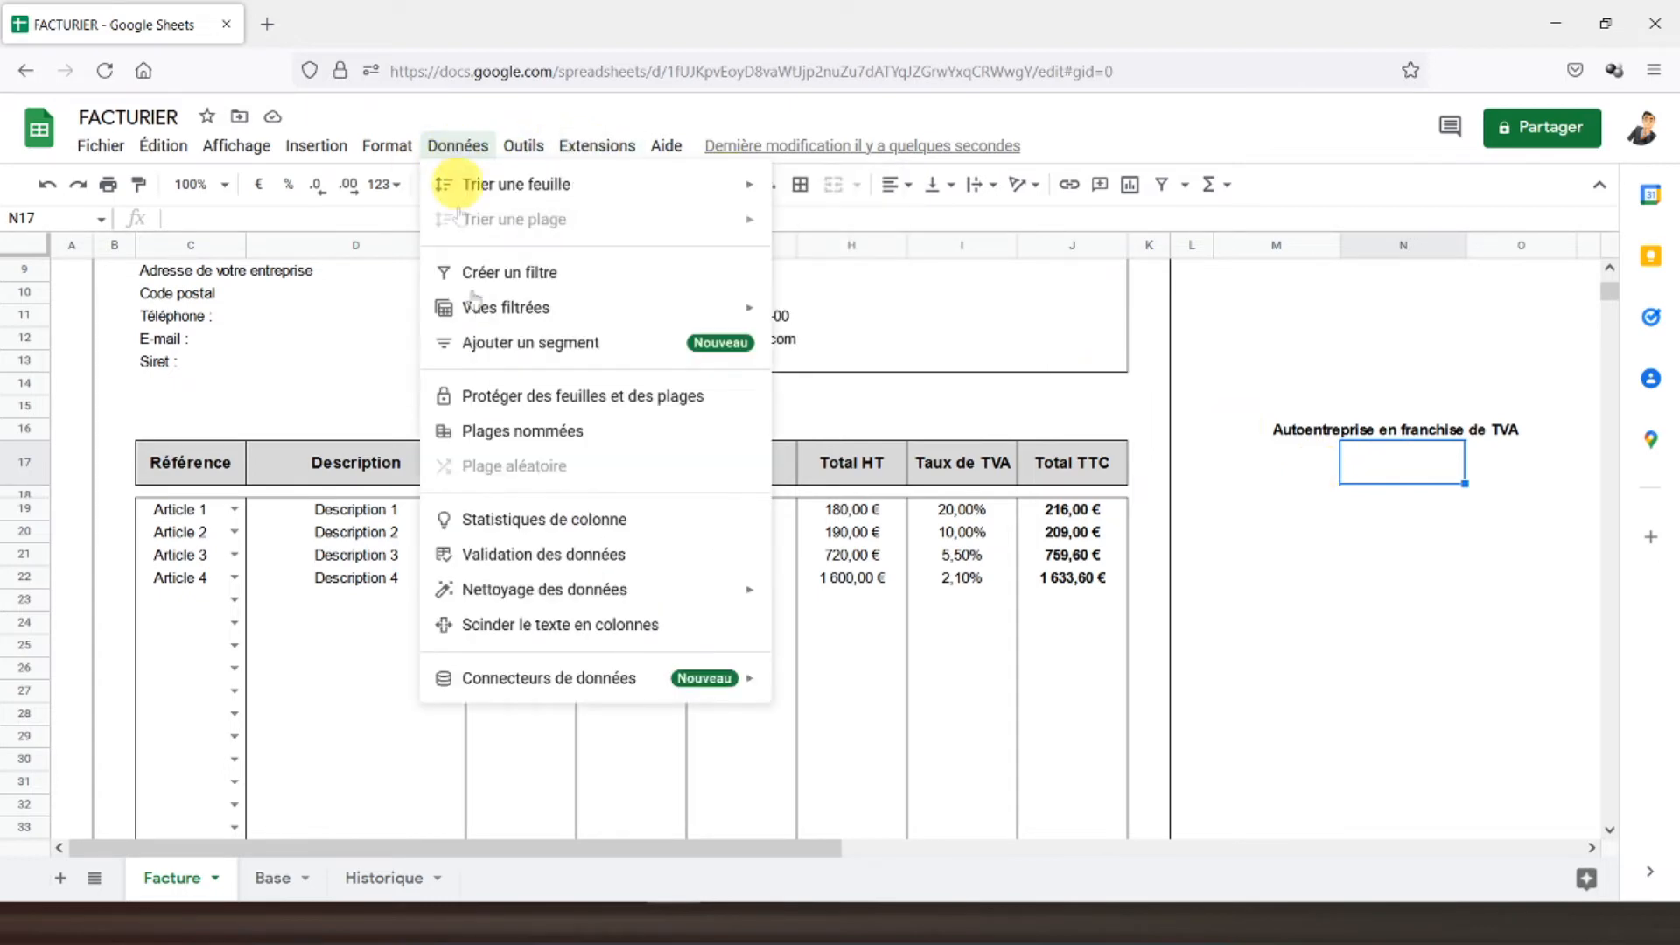
{"action": "left_click", "coordinate": [485, 555]}
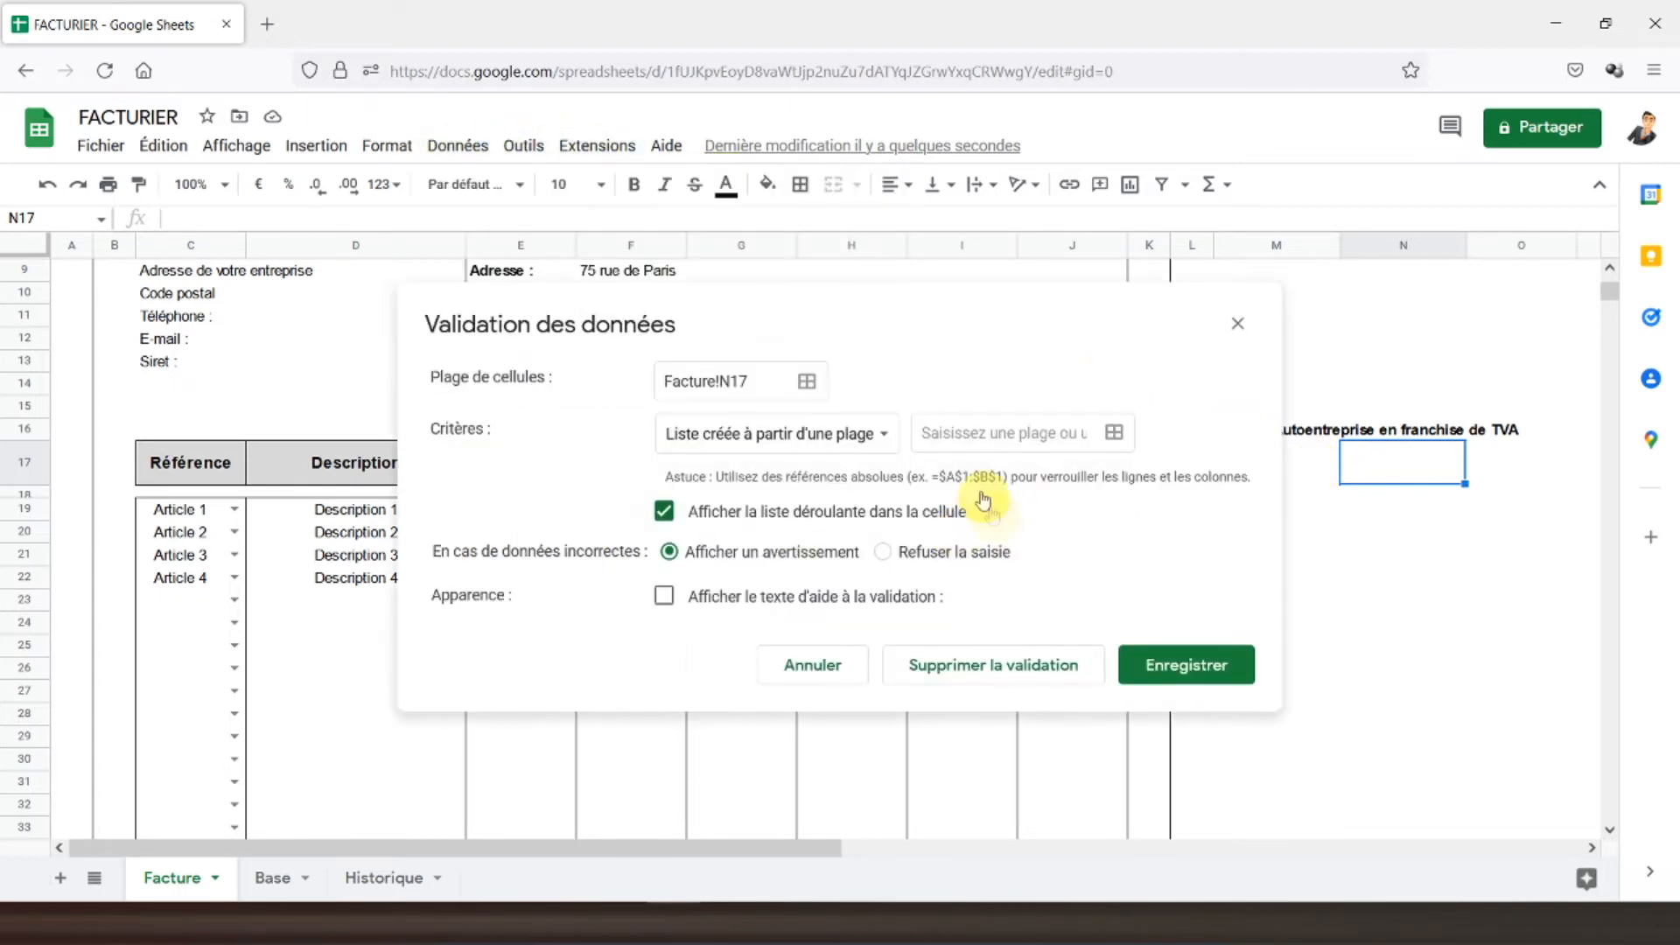
{"action": "left_click", "coordinate": [879, 438]}
{"action": "left_click", "coordinate": [790, 482]}
{"action": "left_click", "coordinate": [866, 433]}
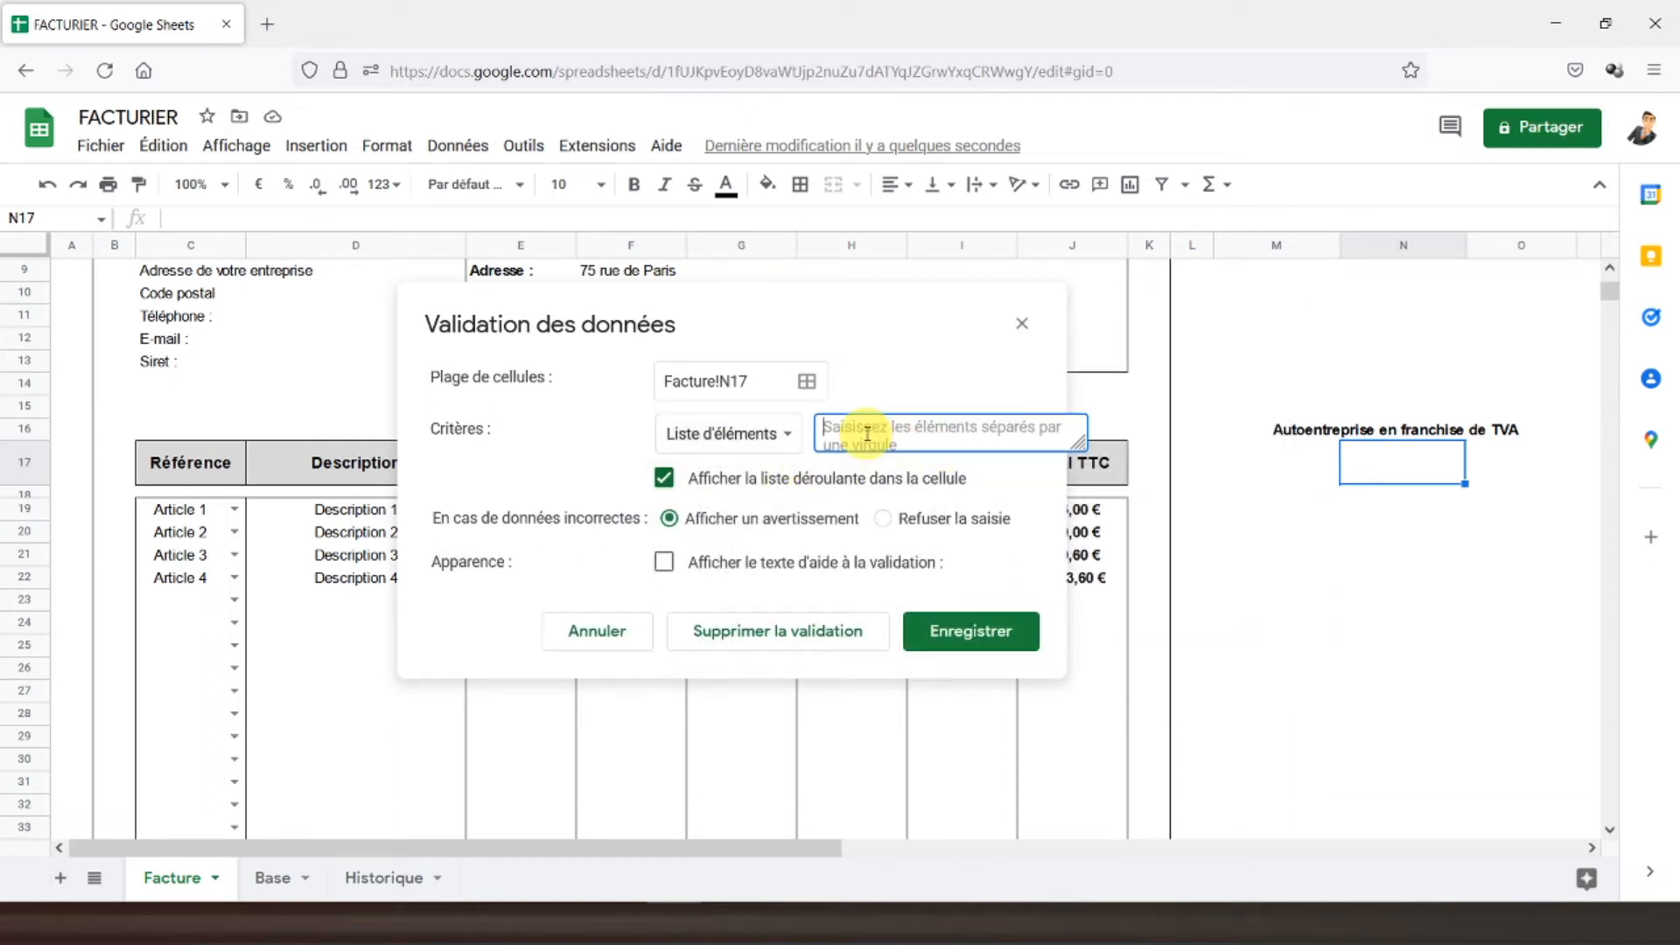
{"action": "type", "text": "OUI,N"}
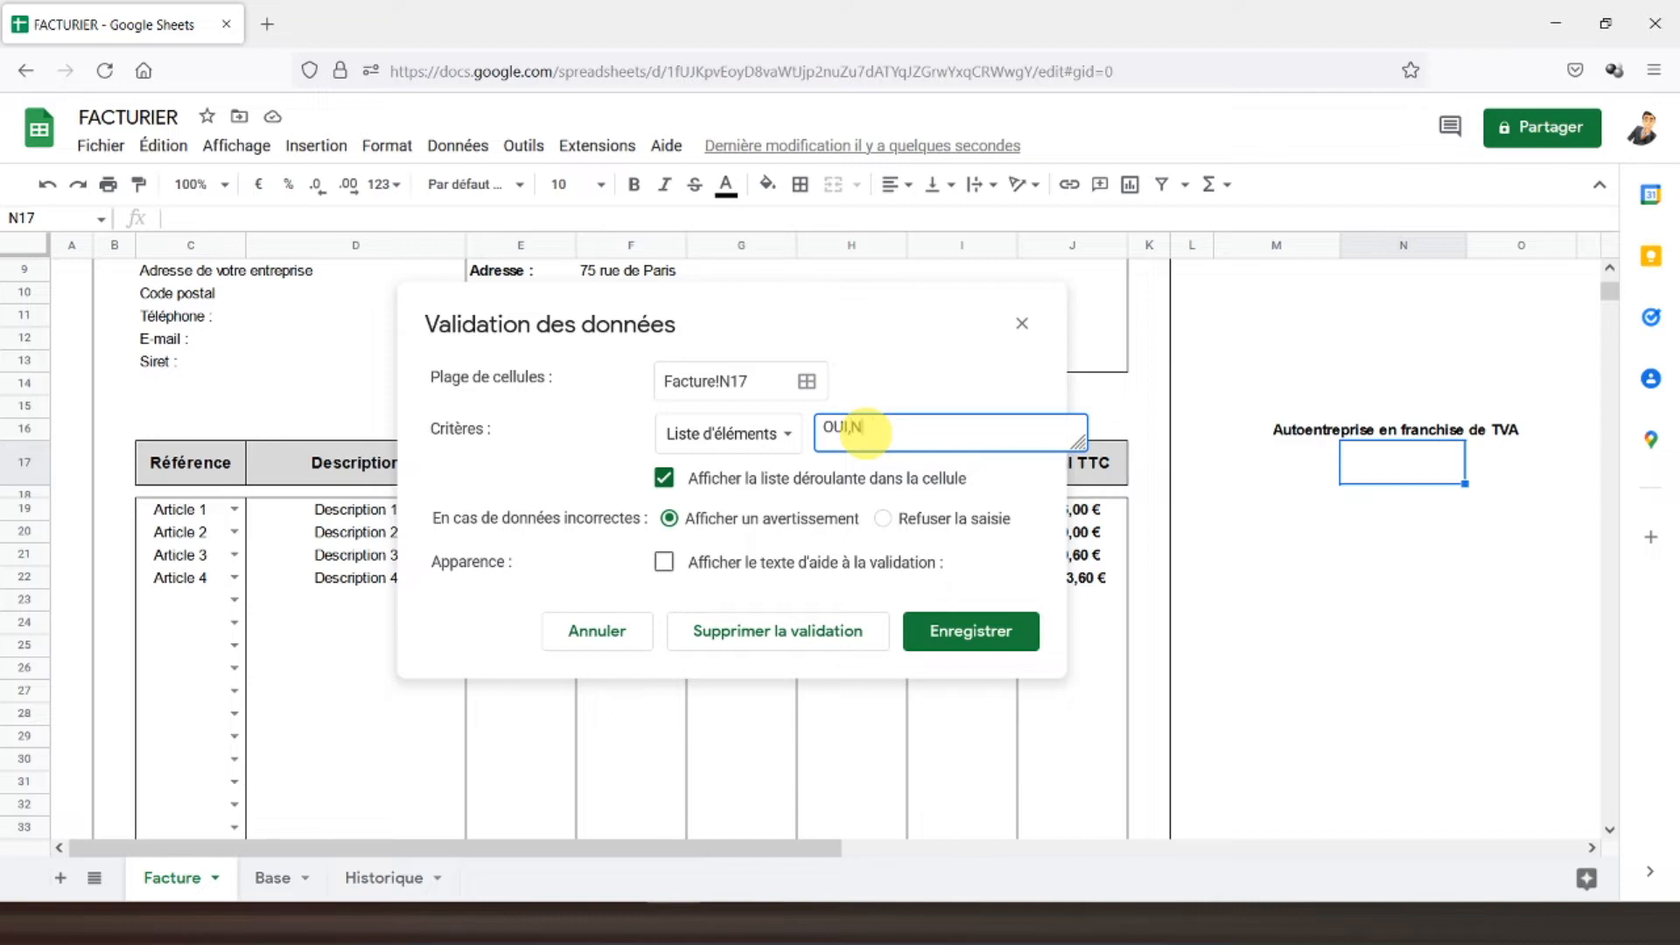
{"action": "type", "text": "ON,"}
{"action": "key", "text": "Return"}
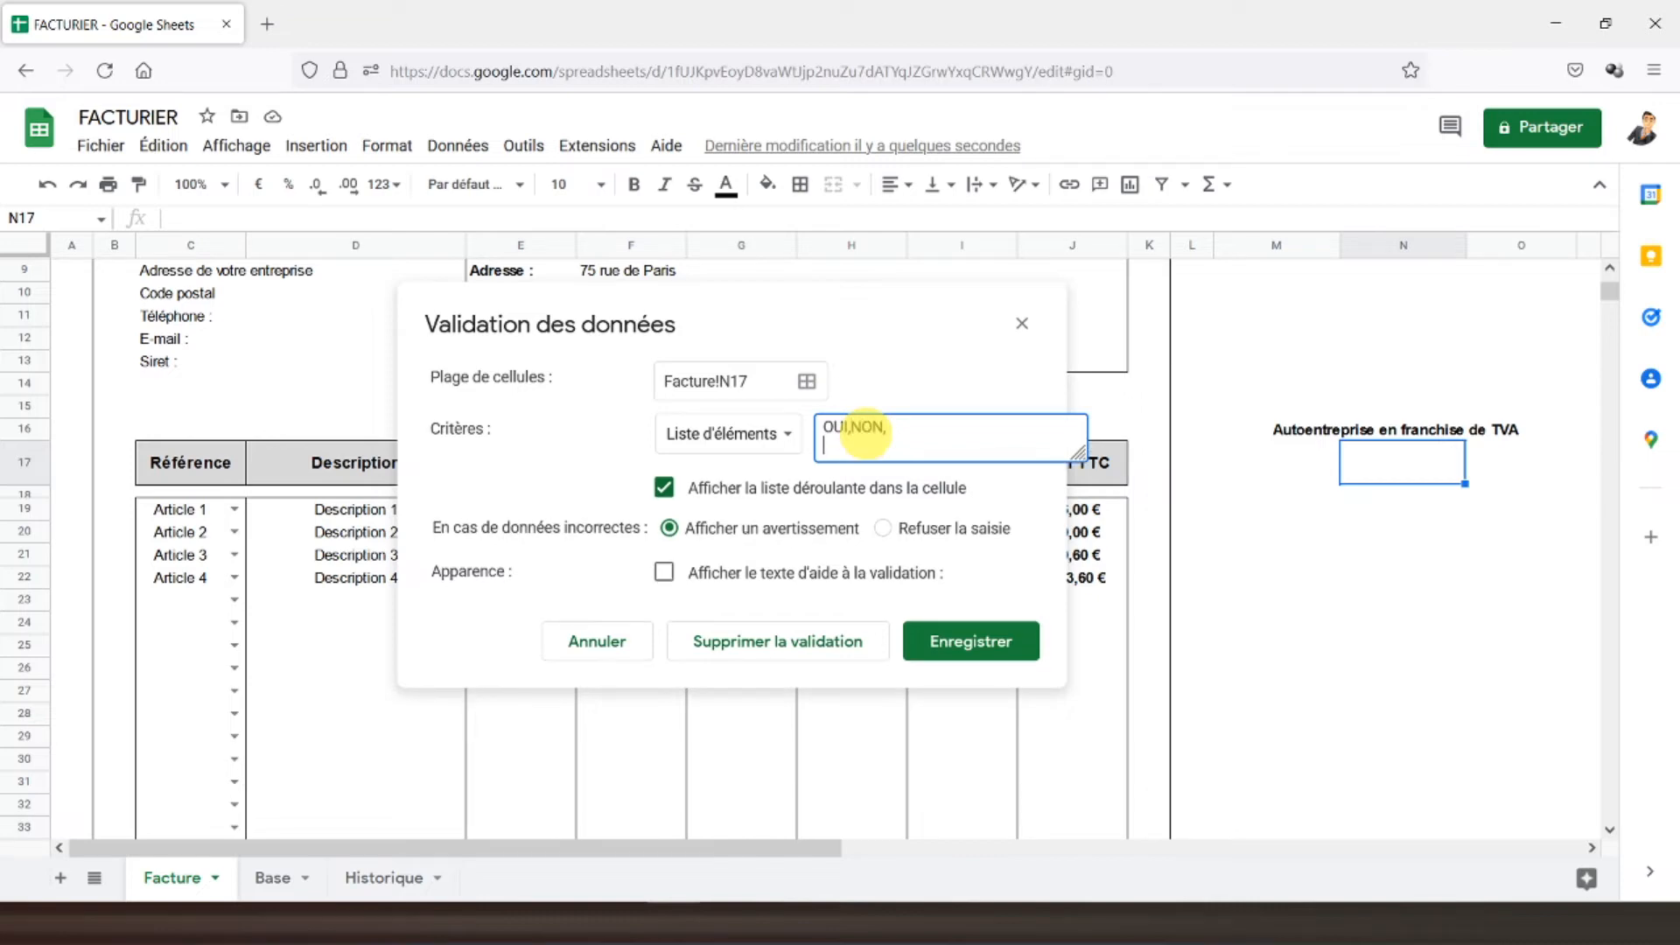
{"action": "left_click", "coordinate": [963, 641]}
{"action": "left_click", "coordinate": [1261, 493]}
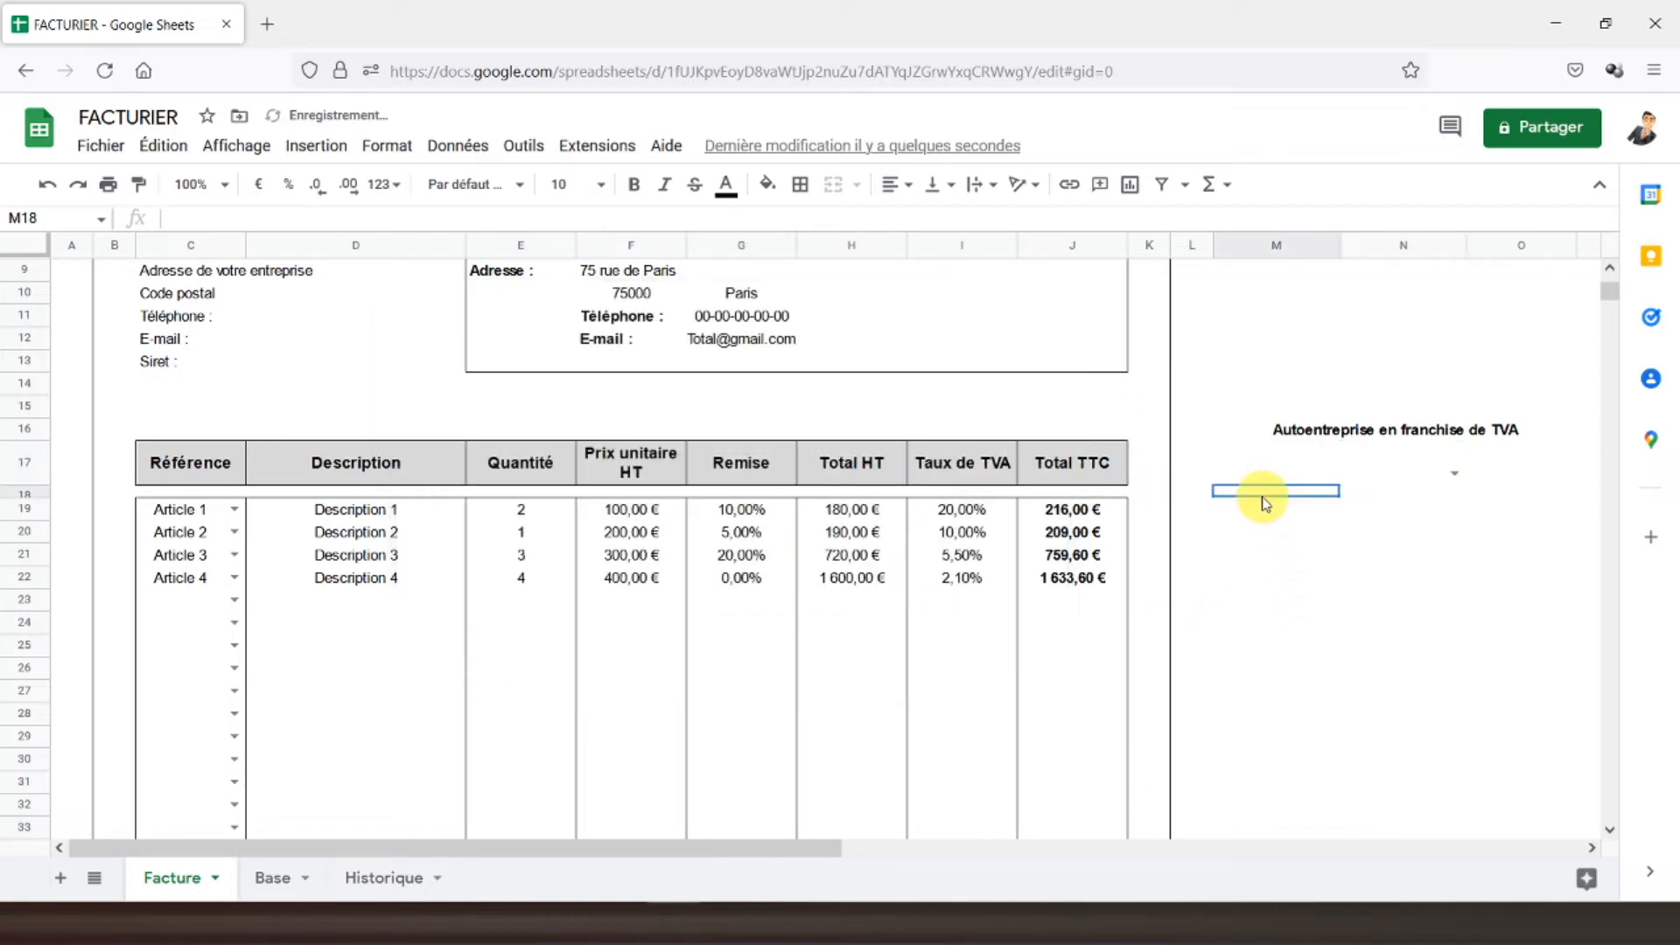
- Set N17 to OUI, bold, centred horizontally and vertically, at font size 14
{"action": "left_click", "coordinate": [1454, 477]}
{"action": "left_click", "coordinate": [1366, 495]}
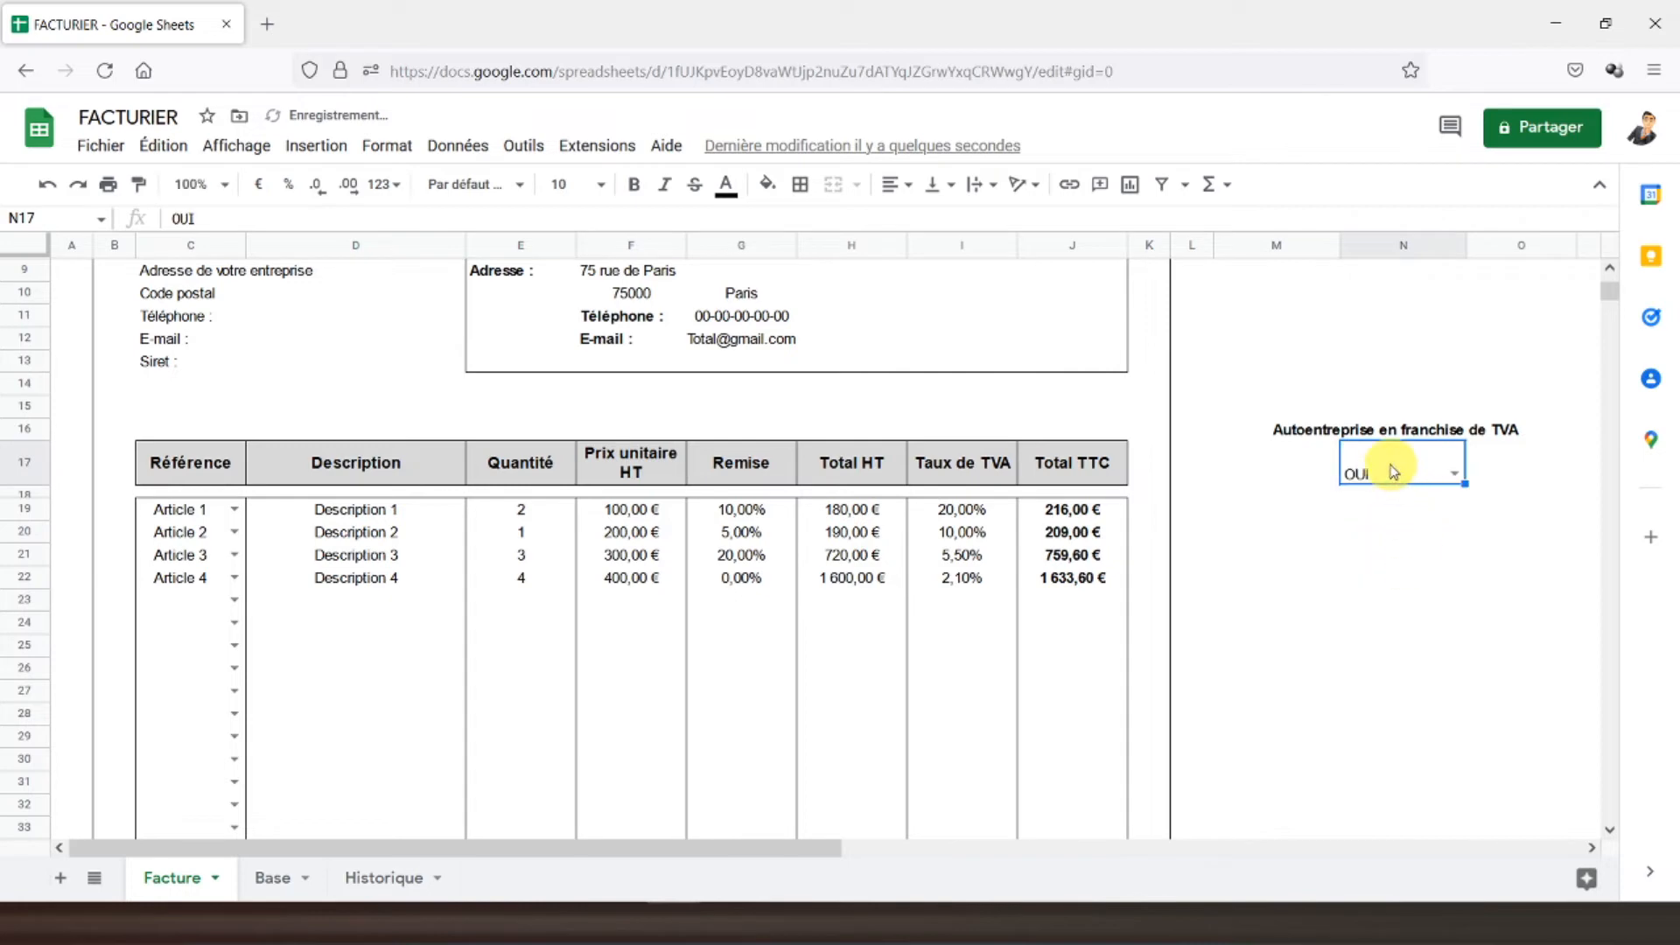
{"action": "left_click", "coordinate": [636, 186]}
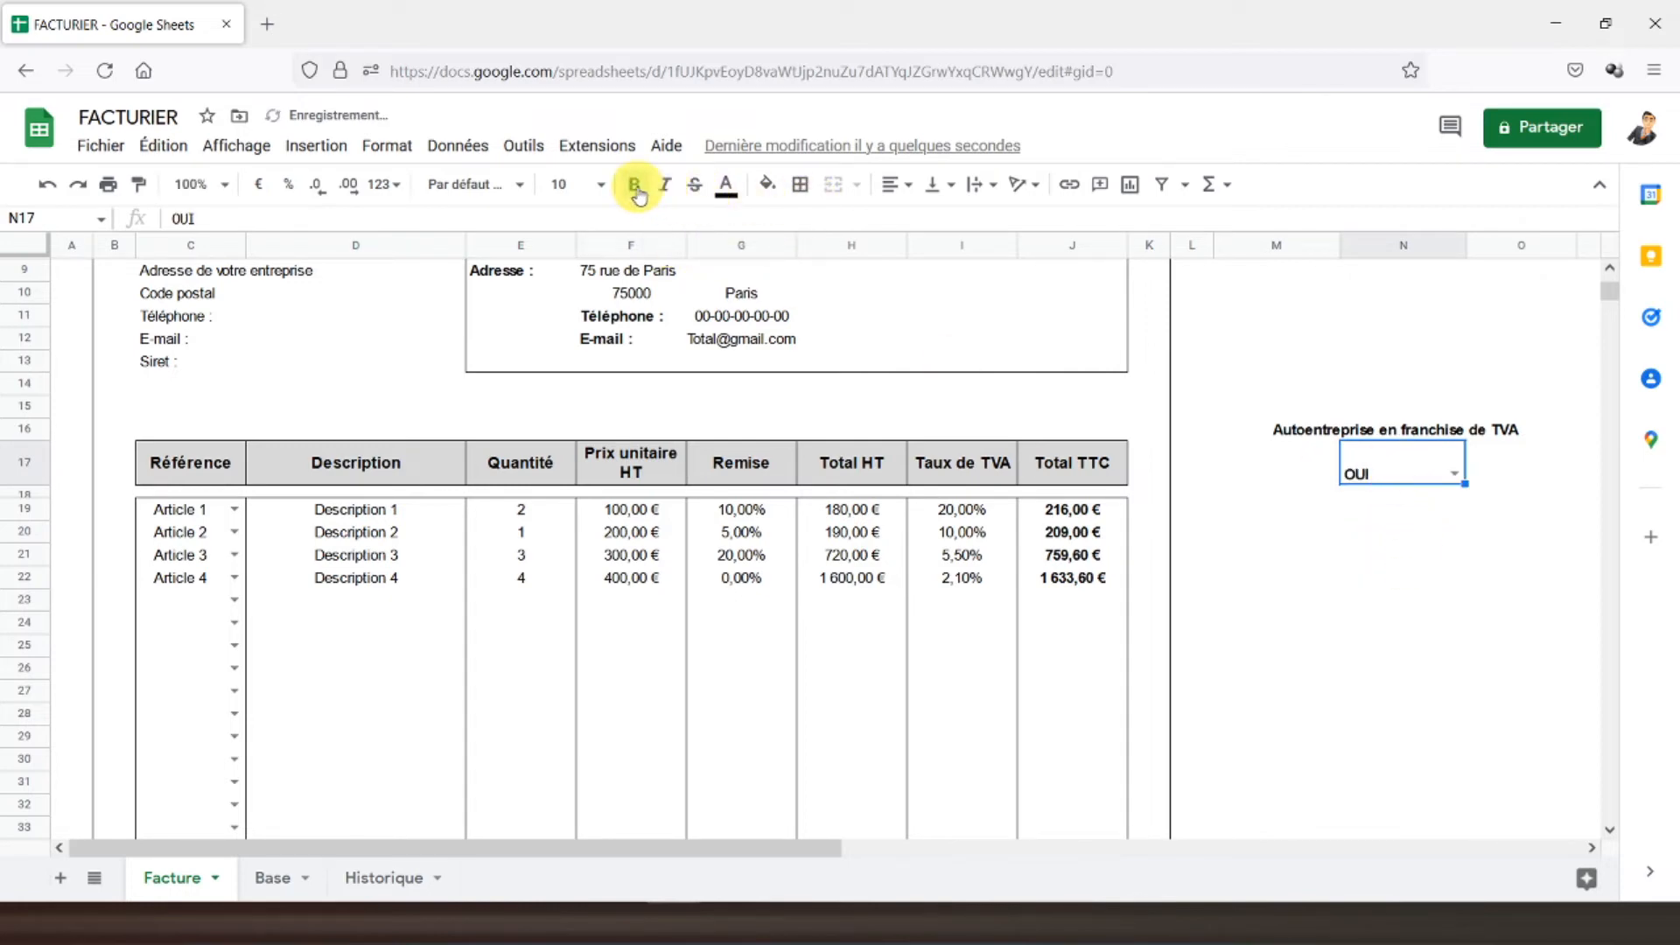
{"action": "left_click", "coordinate": [894, 184]}
{"action": "left_click", "coordinate": [921, 222]}
{"action": "left_click", "coordinate": [943, 186]}
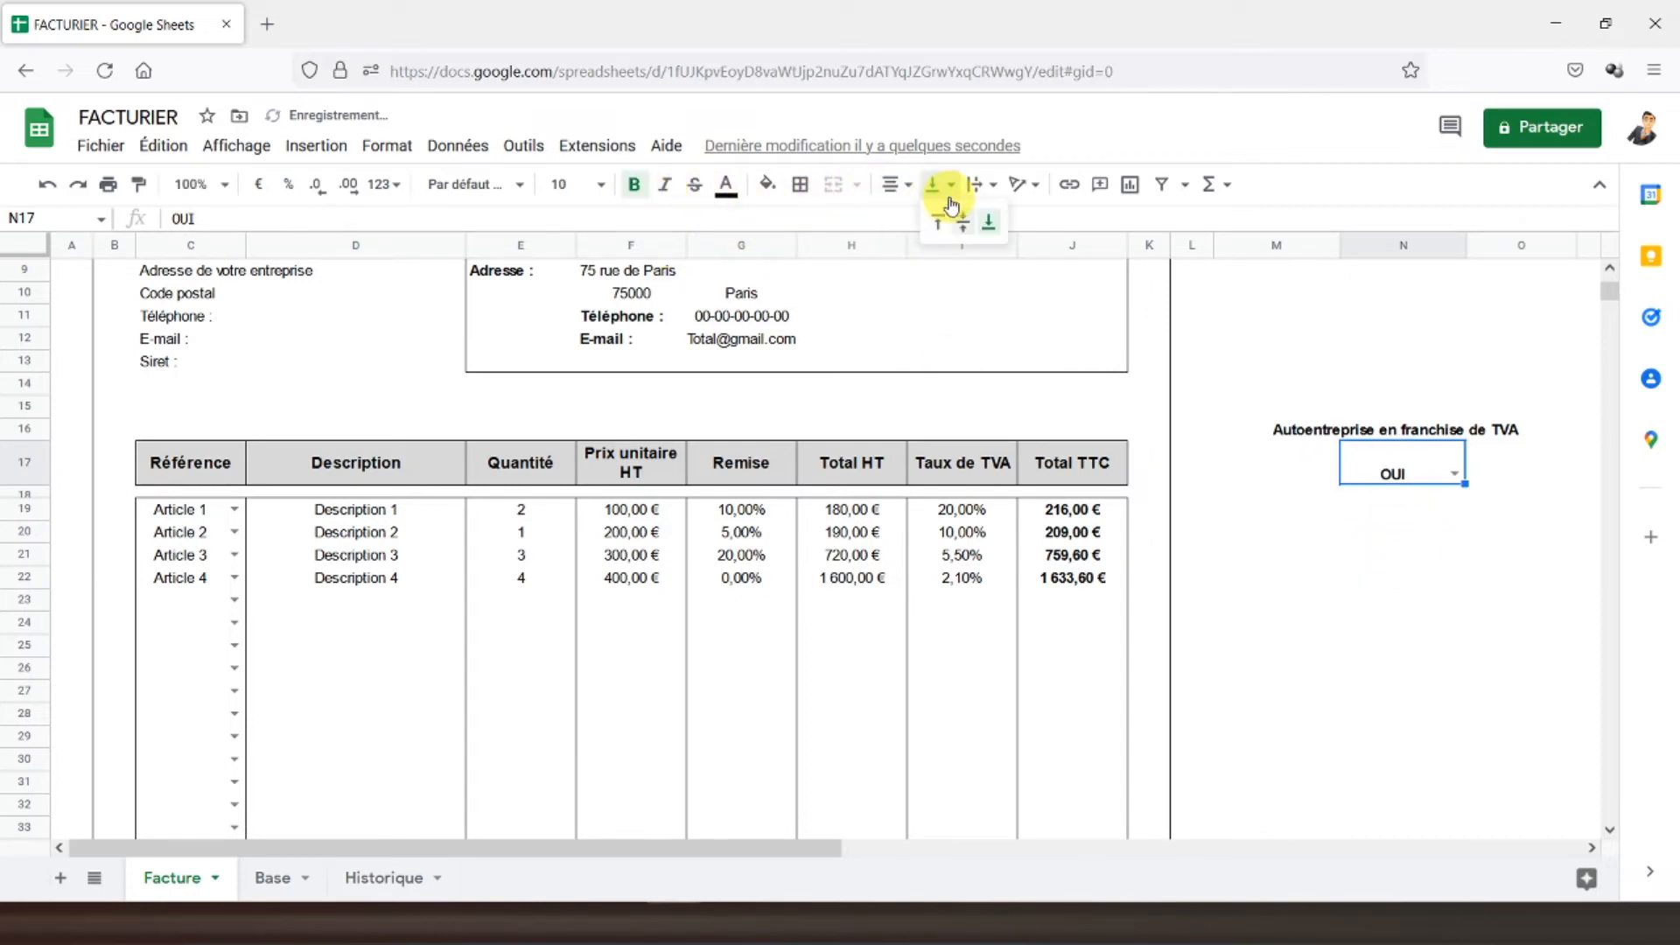
{"action": "left_click", "coordinate": [962, 222]}
{"action": "left_click", "coordinate": [577, 184]}
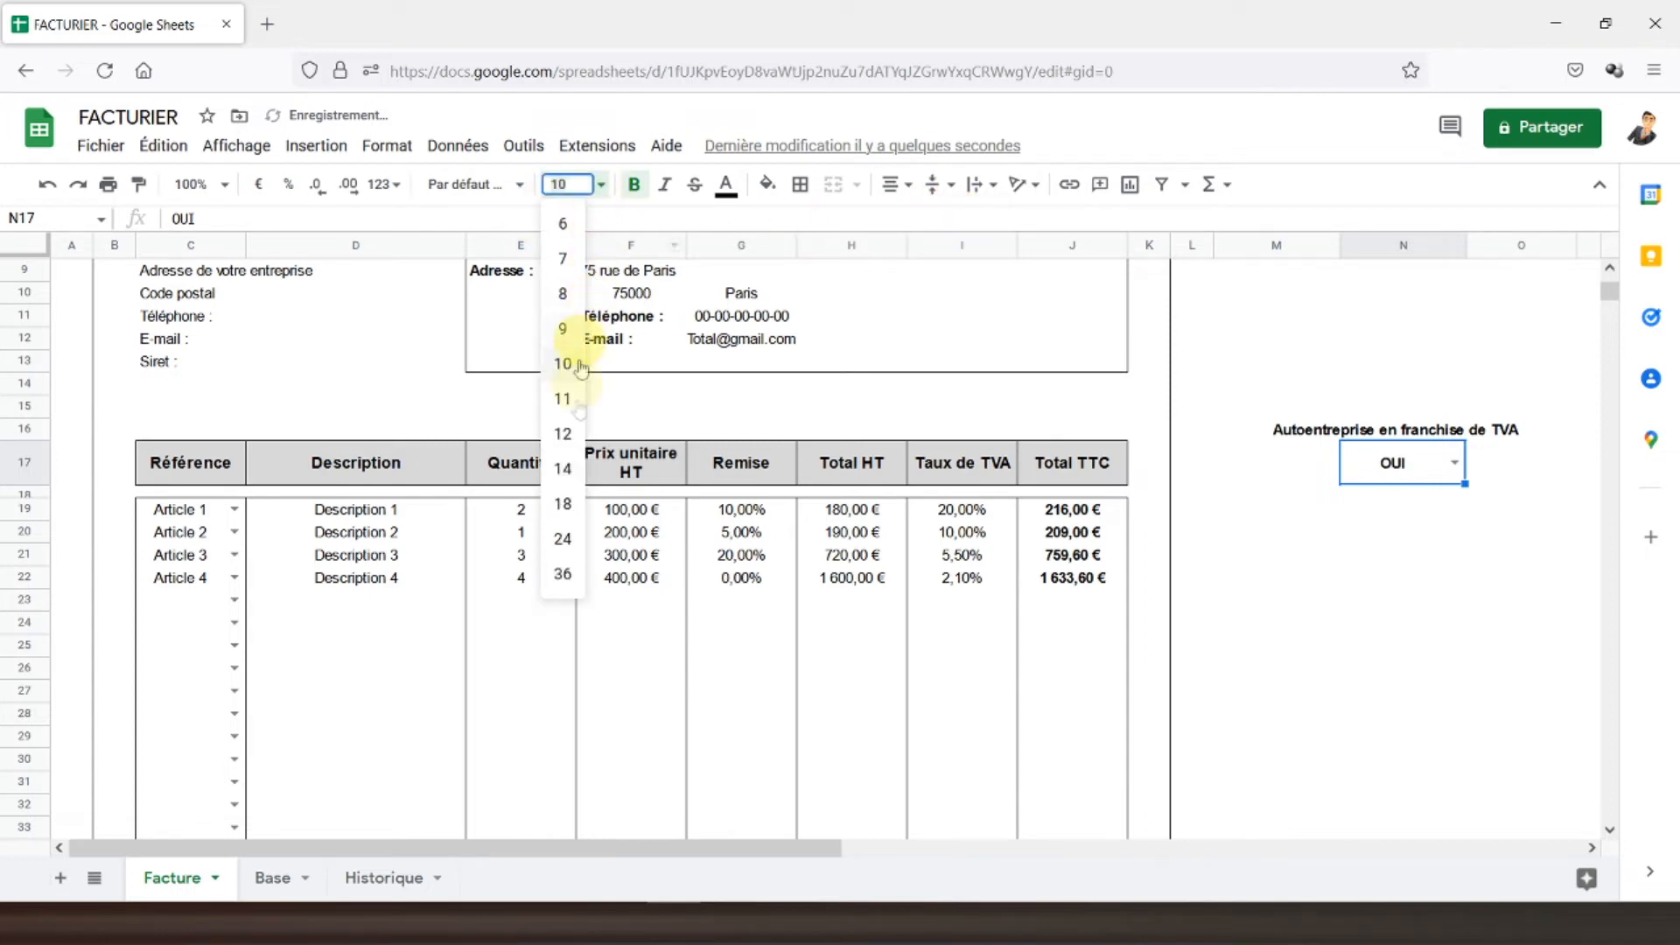
{"action": "left_click", "coordinate": [562, 469]}
- Enlarge the heading to size 12 and add outer borders around the heading and N17
{"action": "left_click", "coordinate": [1345, 435]}
{"action": "left_click", "coordinate": [598, 184]}
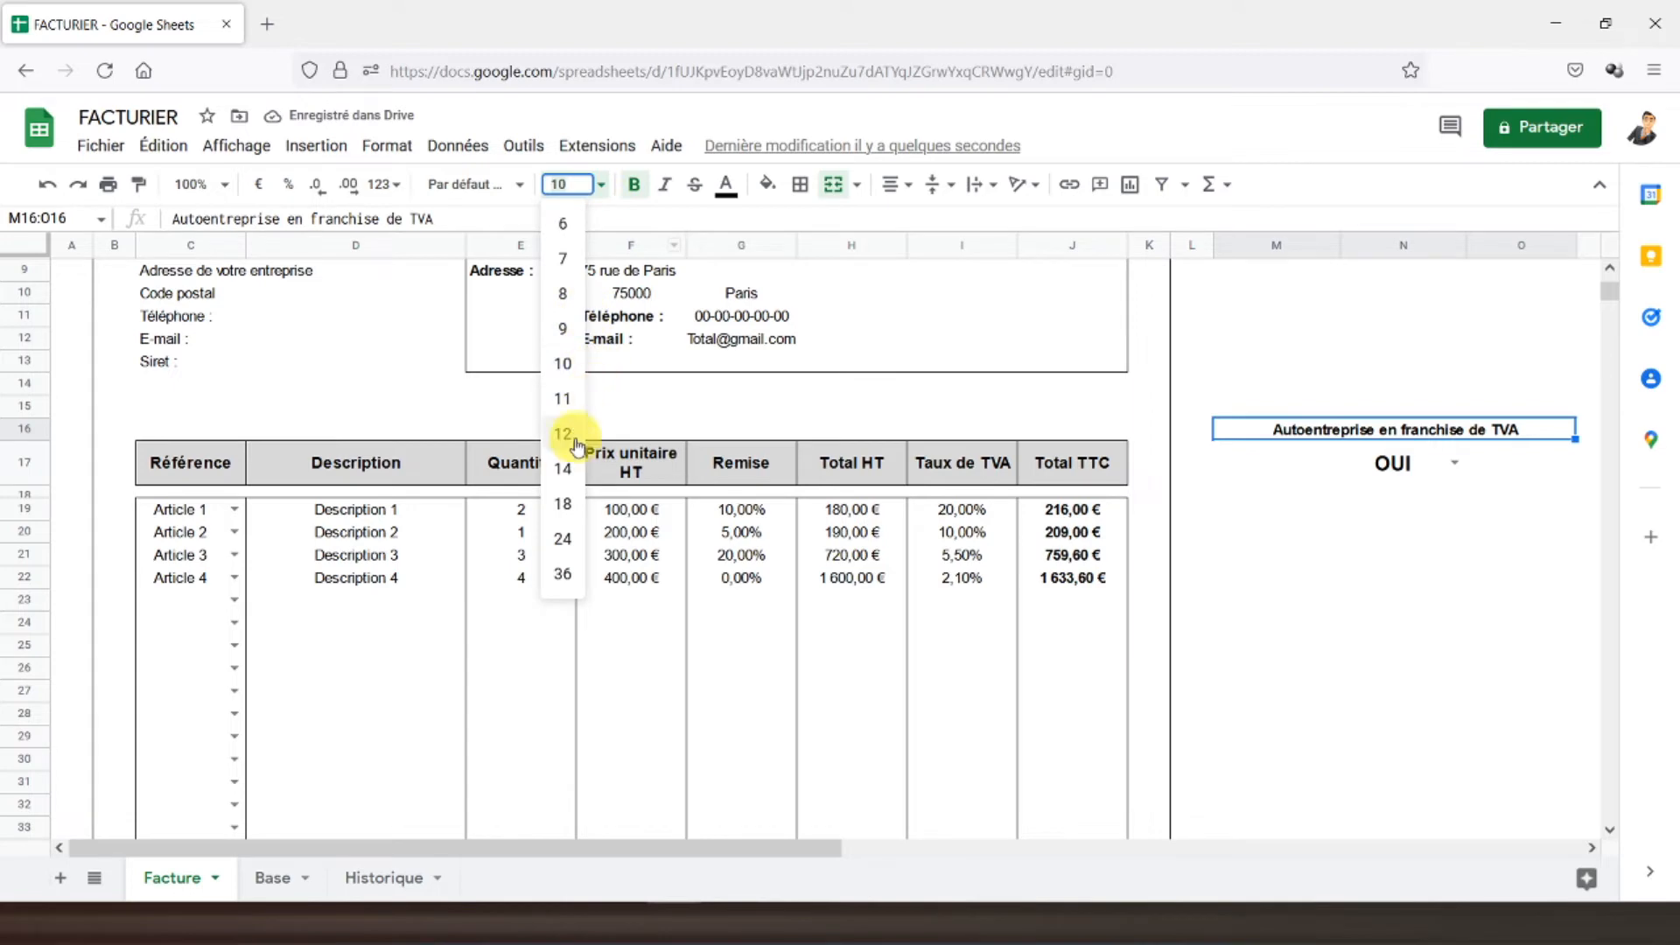
{"action": "left_click", "coordinate": [563, 466]}
{"action": "left_click", "coordinate": [1395, 469]}
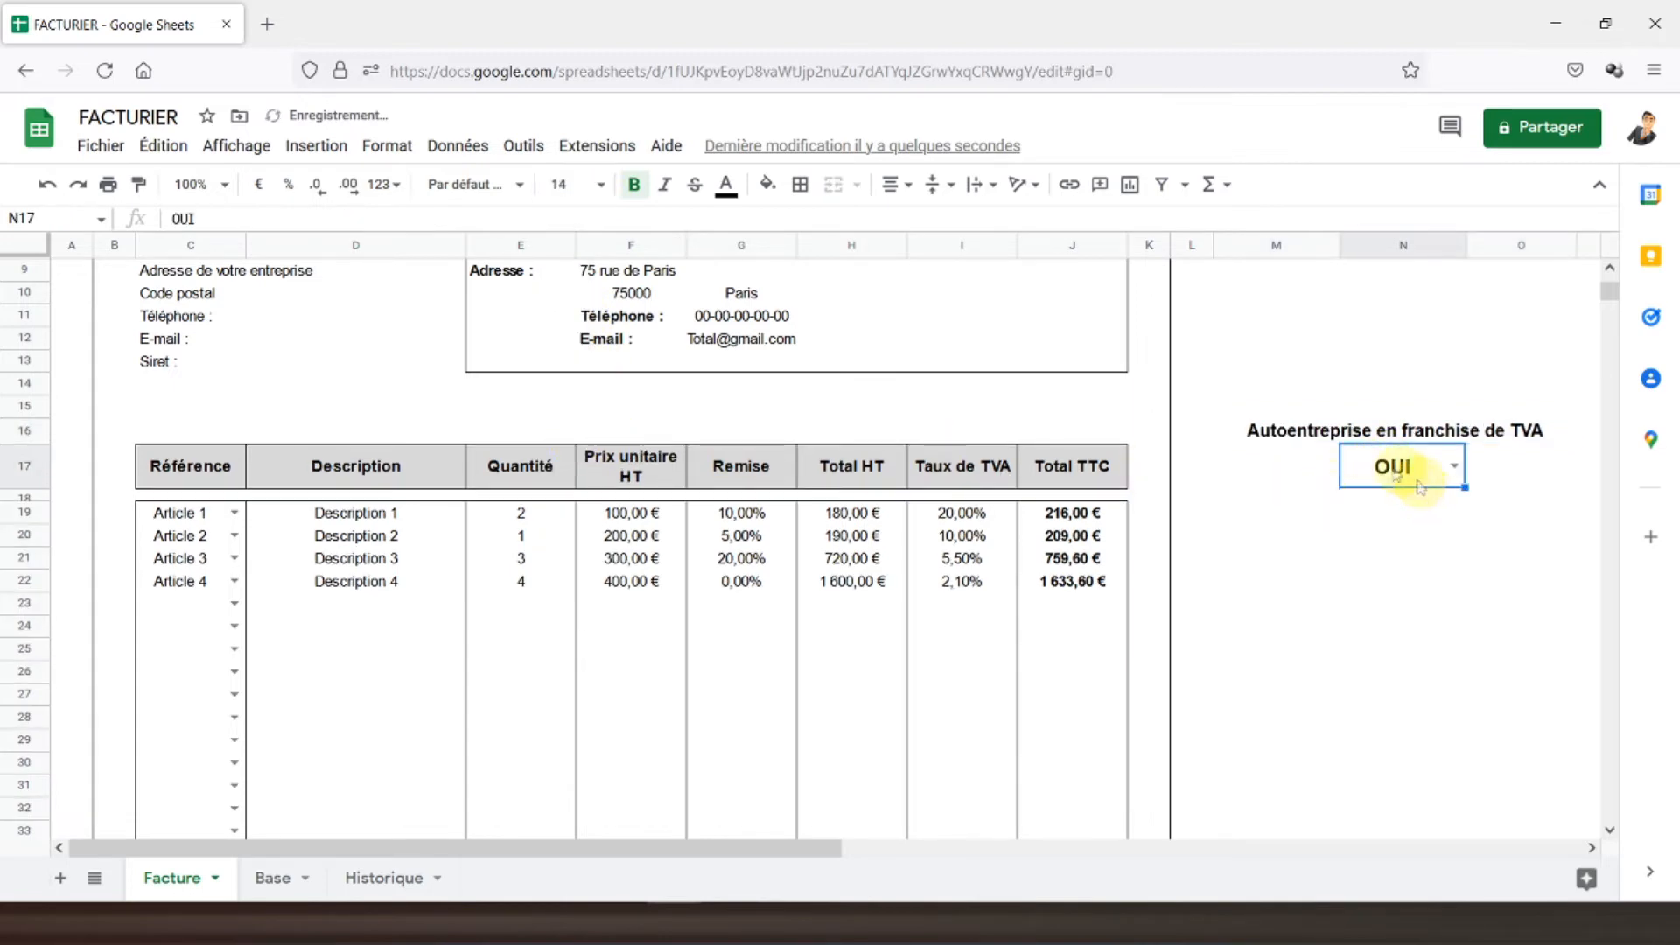
{"action": "left_click", "coordinate": [1352, 430]}
{"action": "left_click", "coordinate": [800, 184]}
{"action": "left_click", "coordinate": [928, 228]}
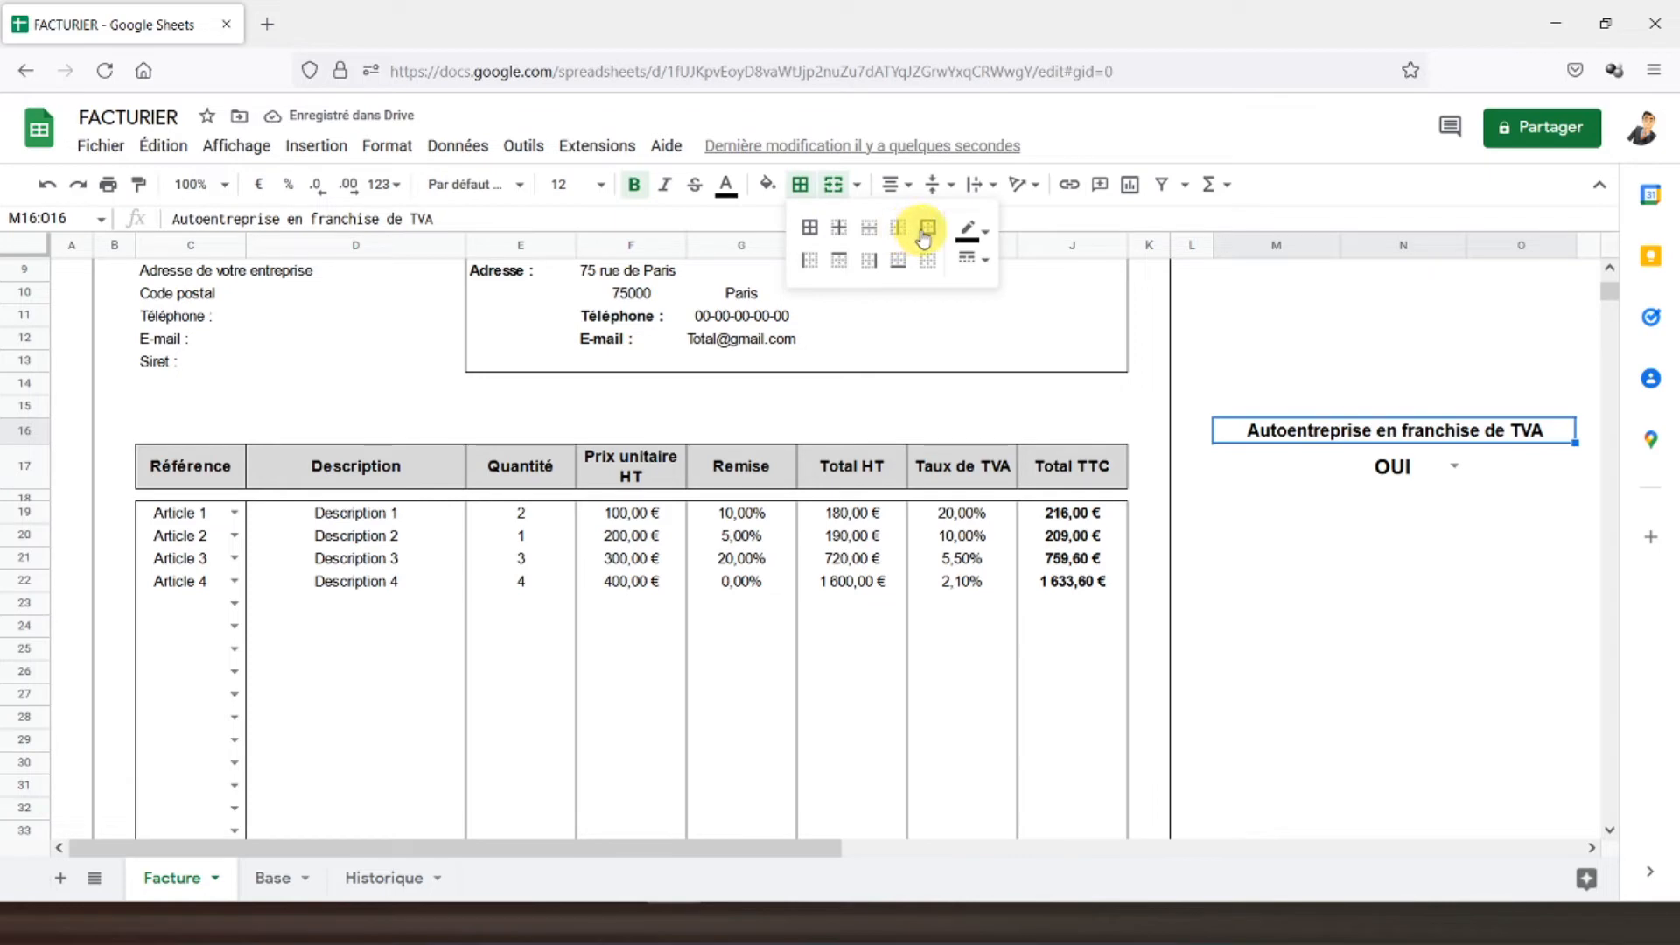
{"action": "left_click", "coordinate": [1399, 466]}
{"action": "left_click", "coordinate": [801, 186]}
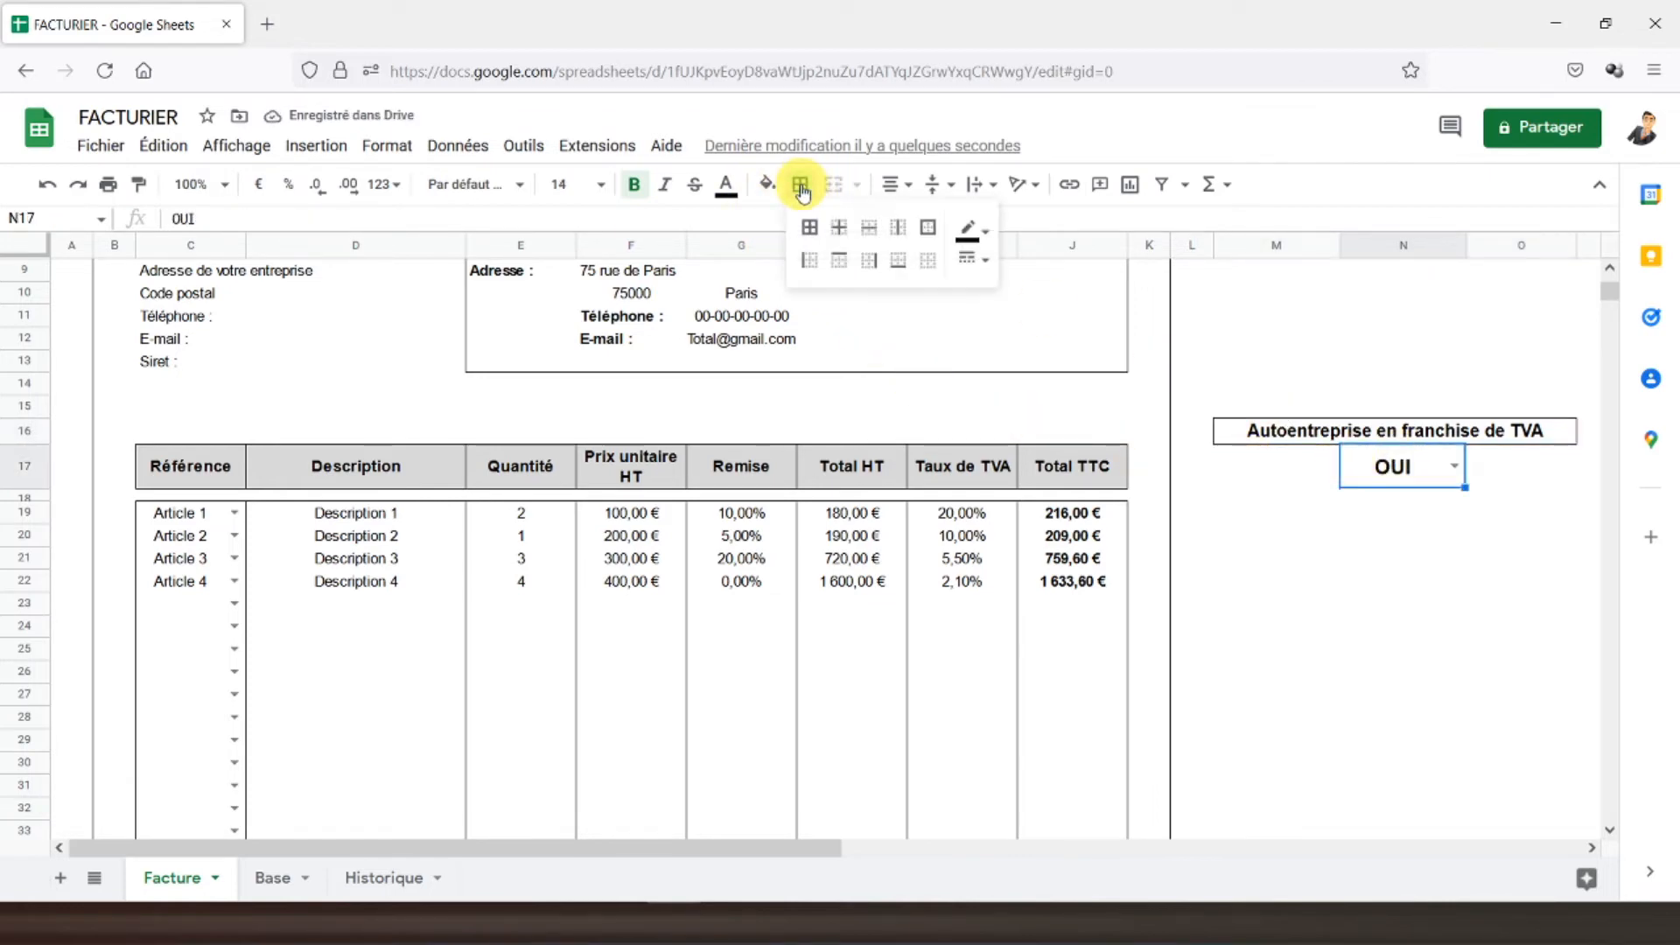
{"action": "left_click", "coordinate": [929, 228]}
{"action": "left_click", "coordinate": [1293, 480]}
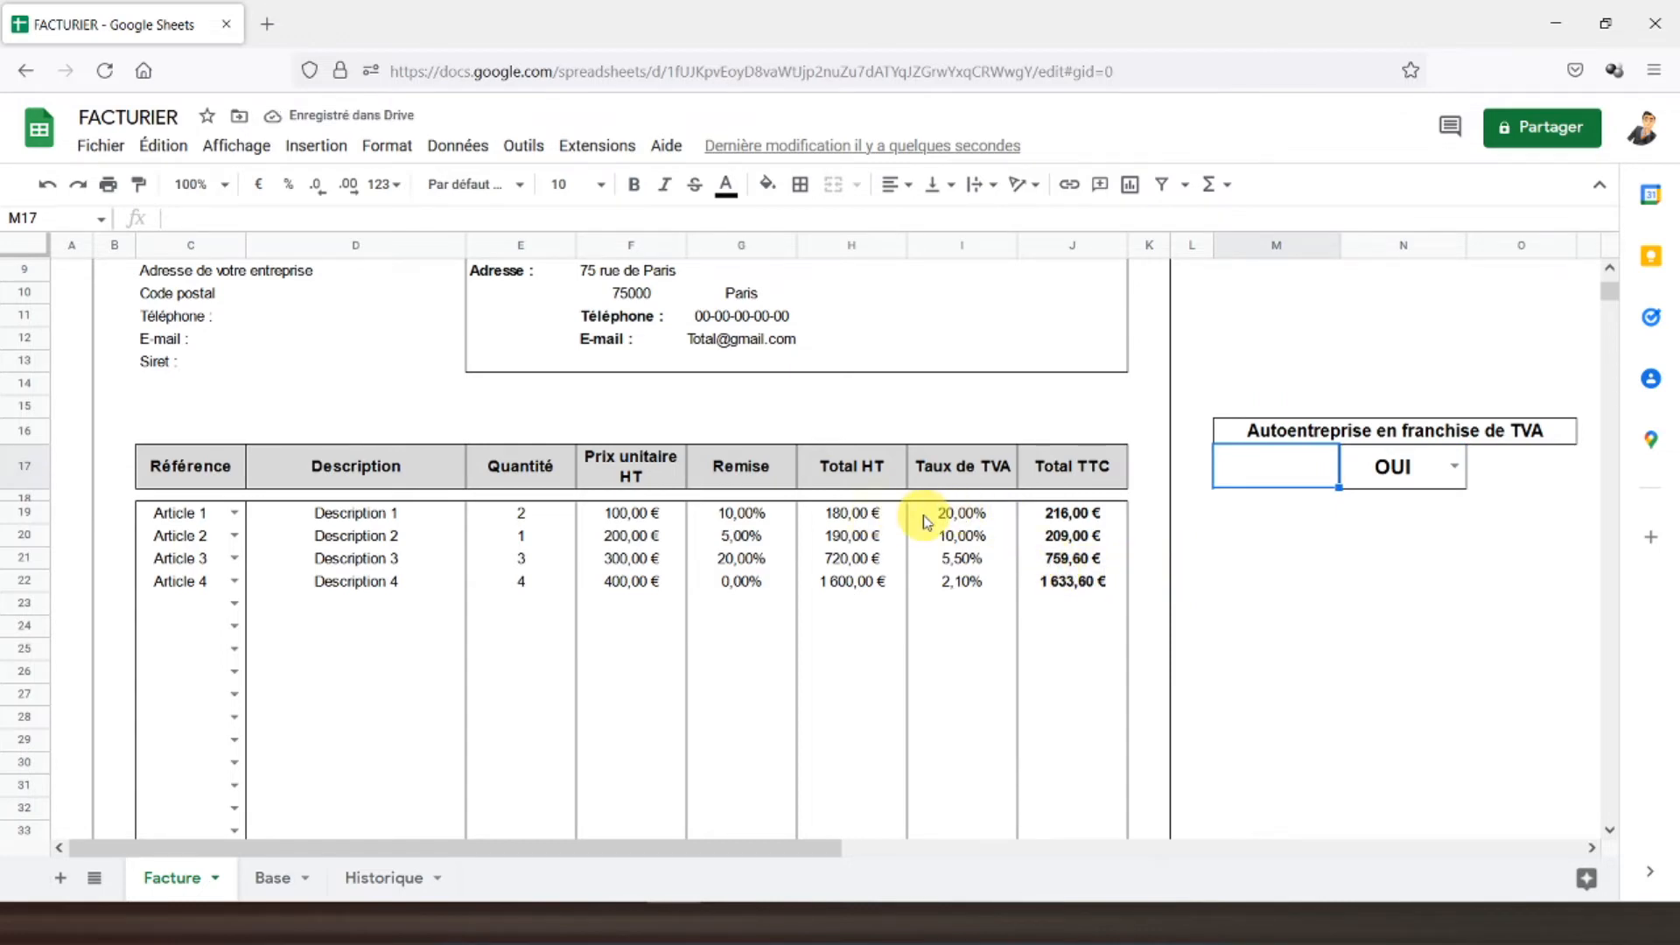
- Wrap I19's VAT lookup in =SI(N17="OUI";"";…) so the rate blanks under OUI
{"action": "left_click", "coordinate": [926, 521]}
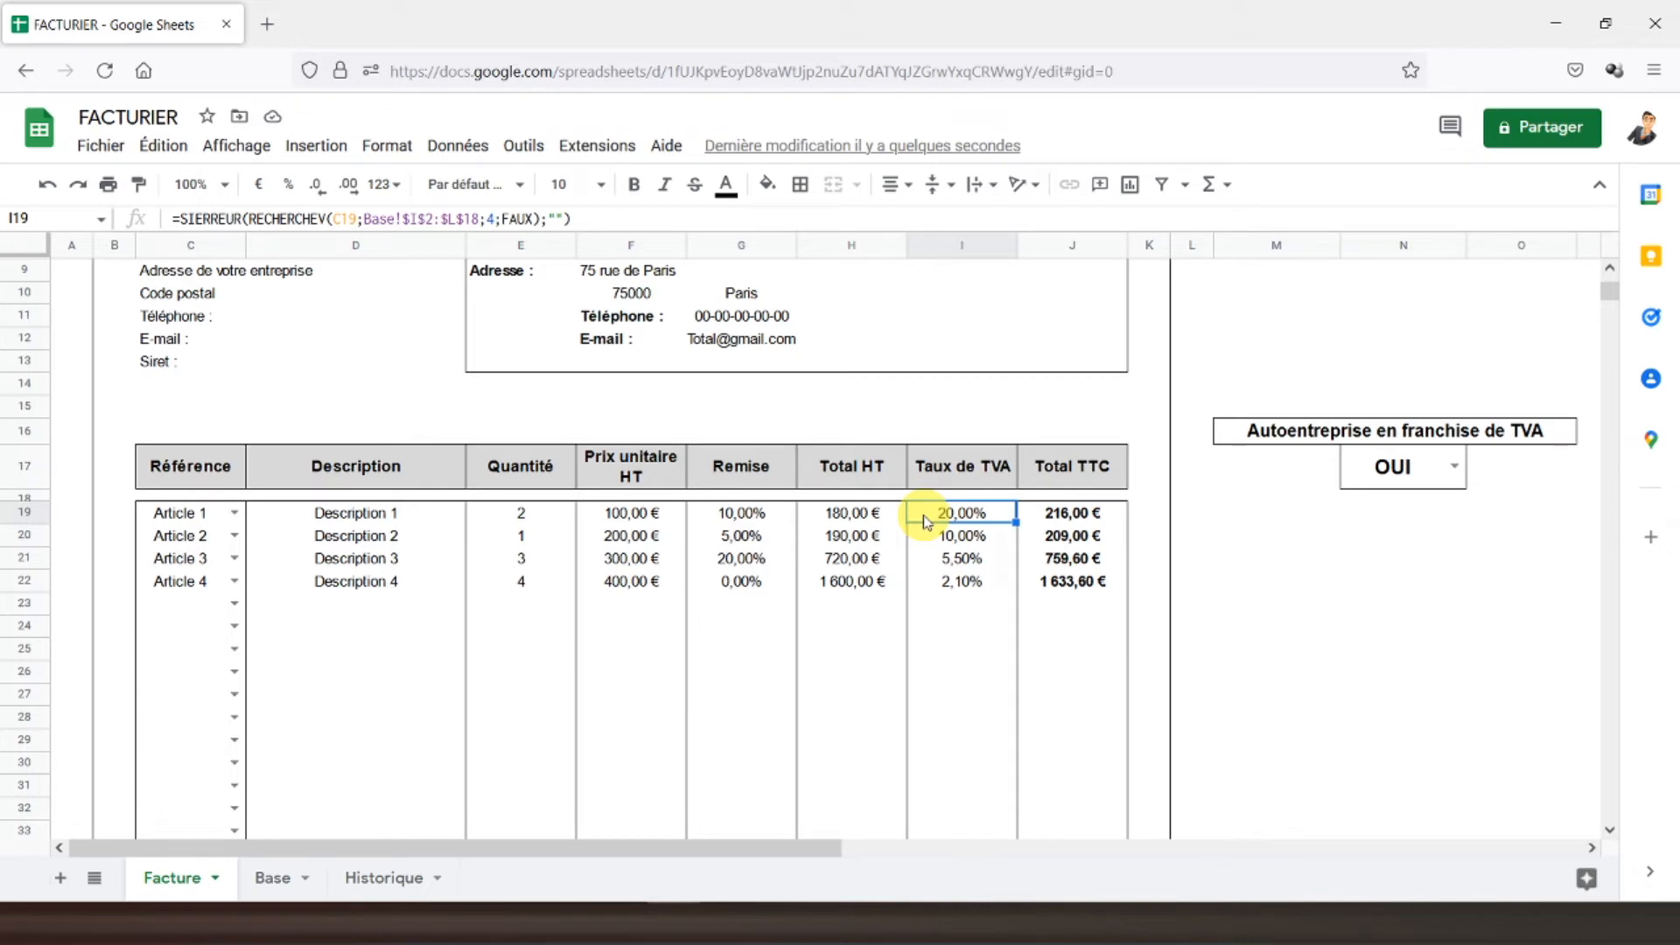
{"action": "left_click", "coordinate": [183, 220]}
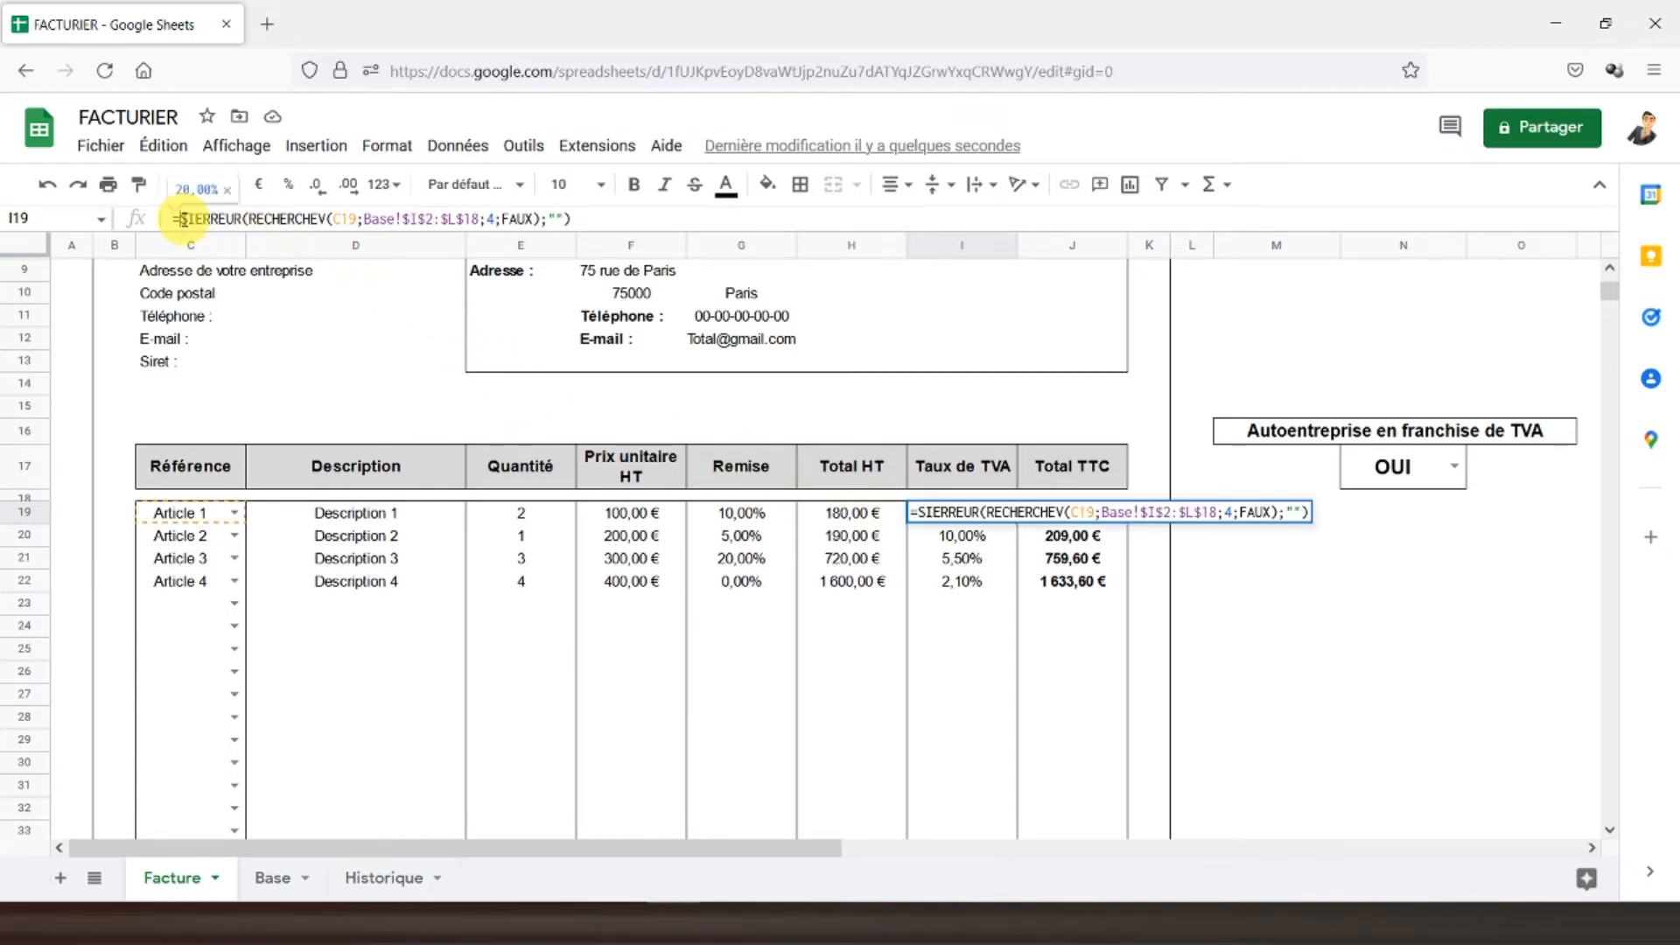
{"action": "type", "text": "si("}
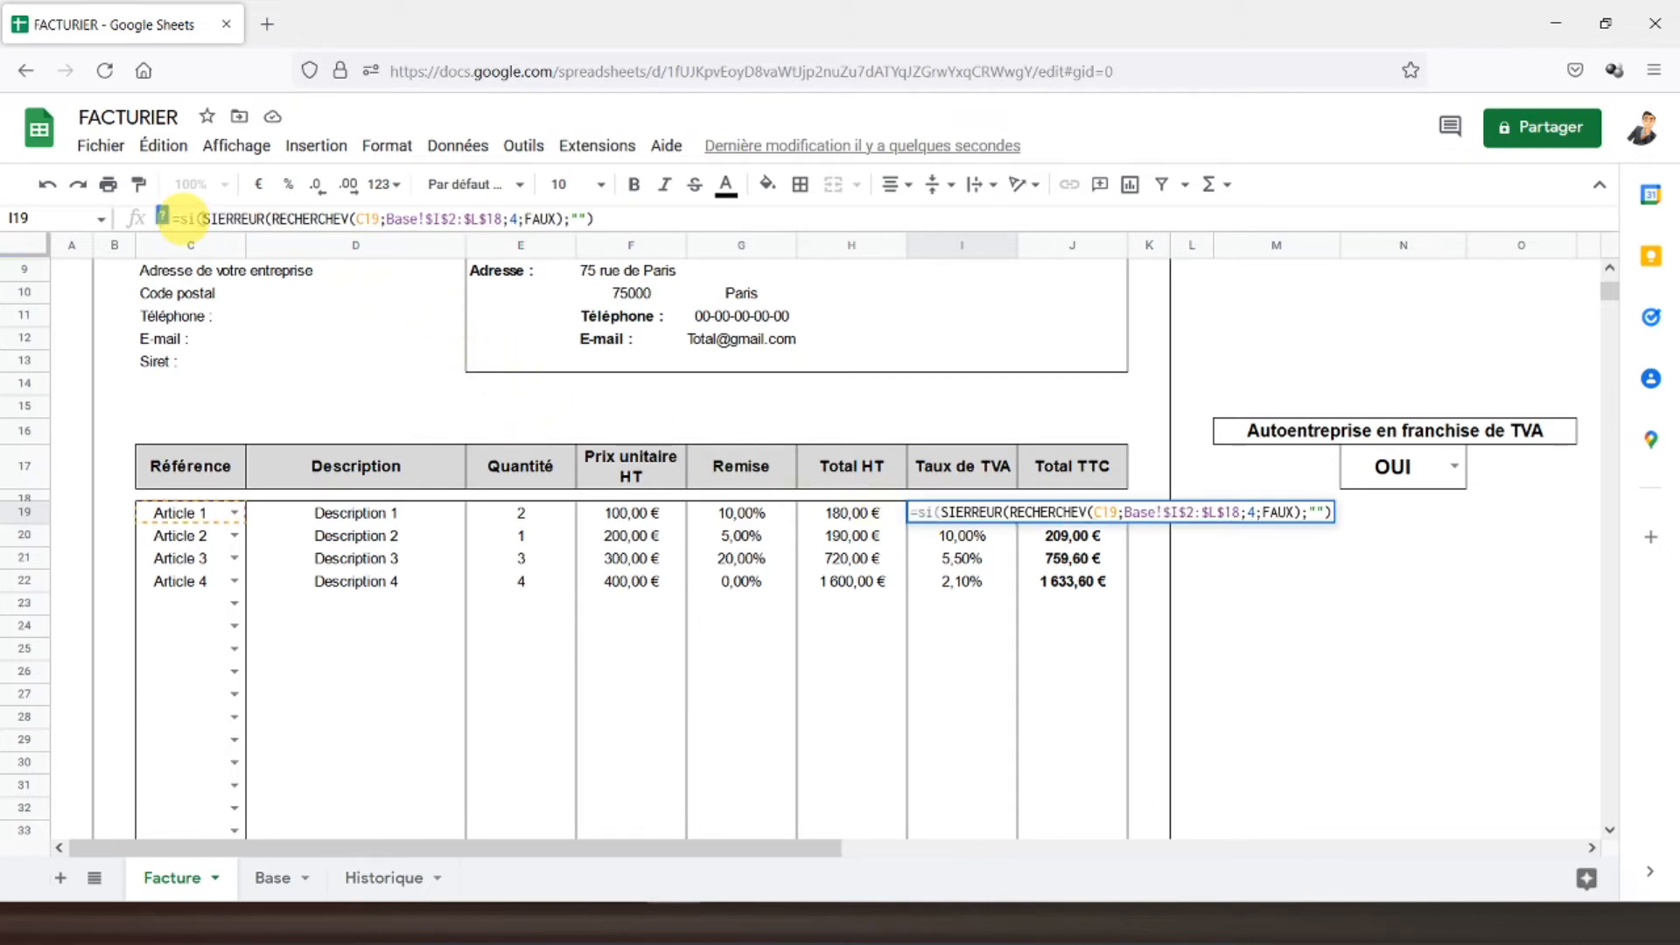
{"action": "left_click", "coordinate": [1407, 472]}
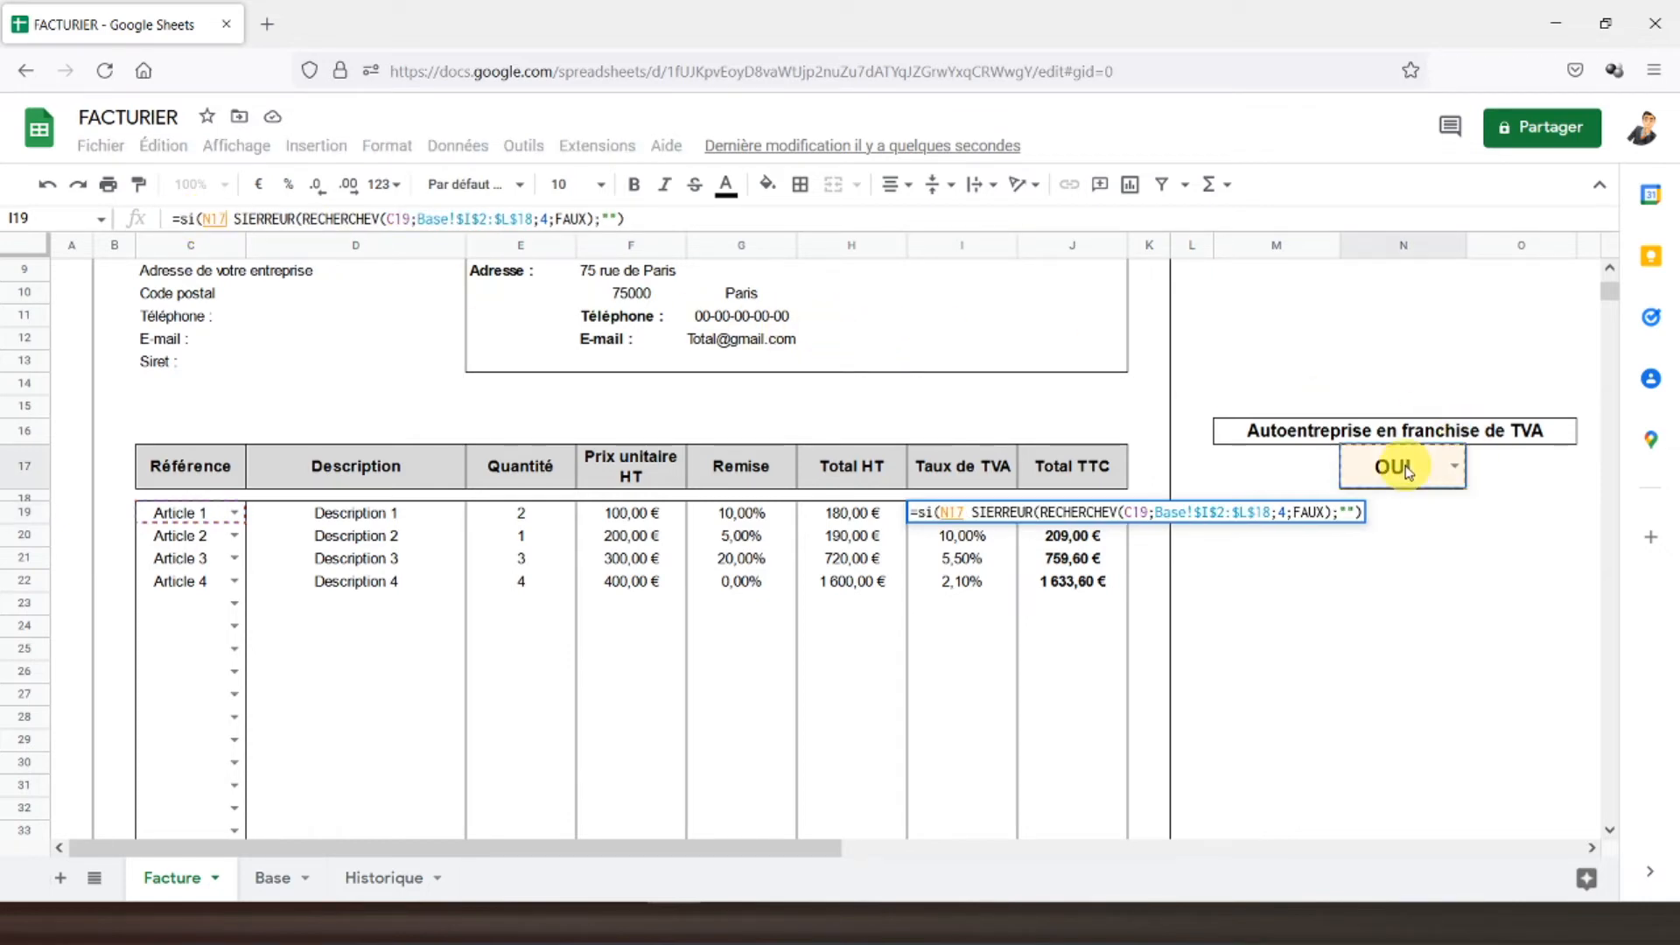
{"action": "type", "text": "=\"O"}
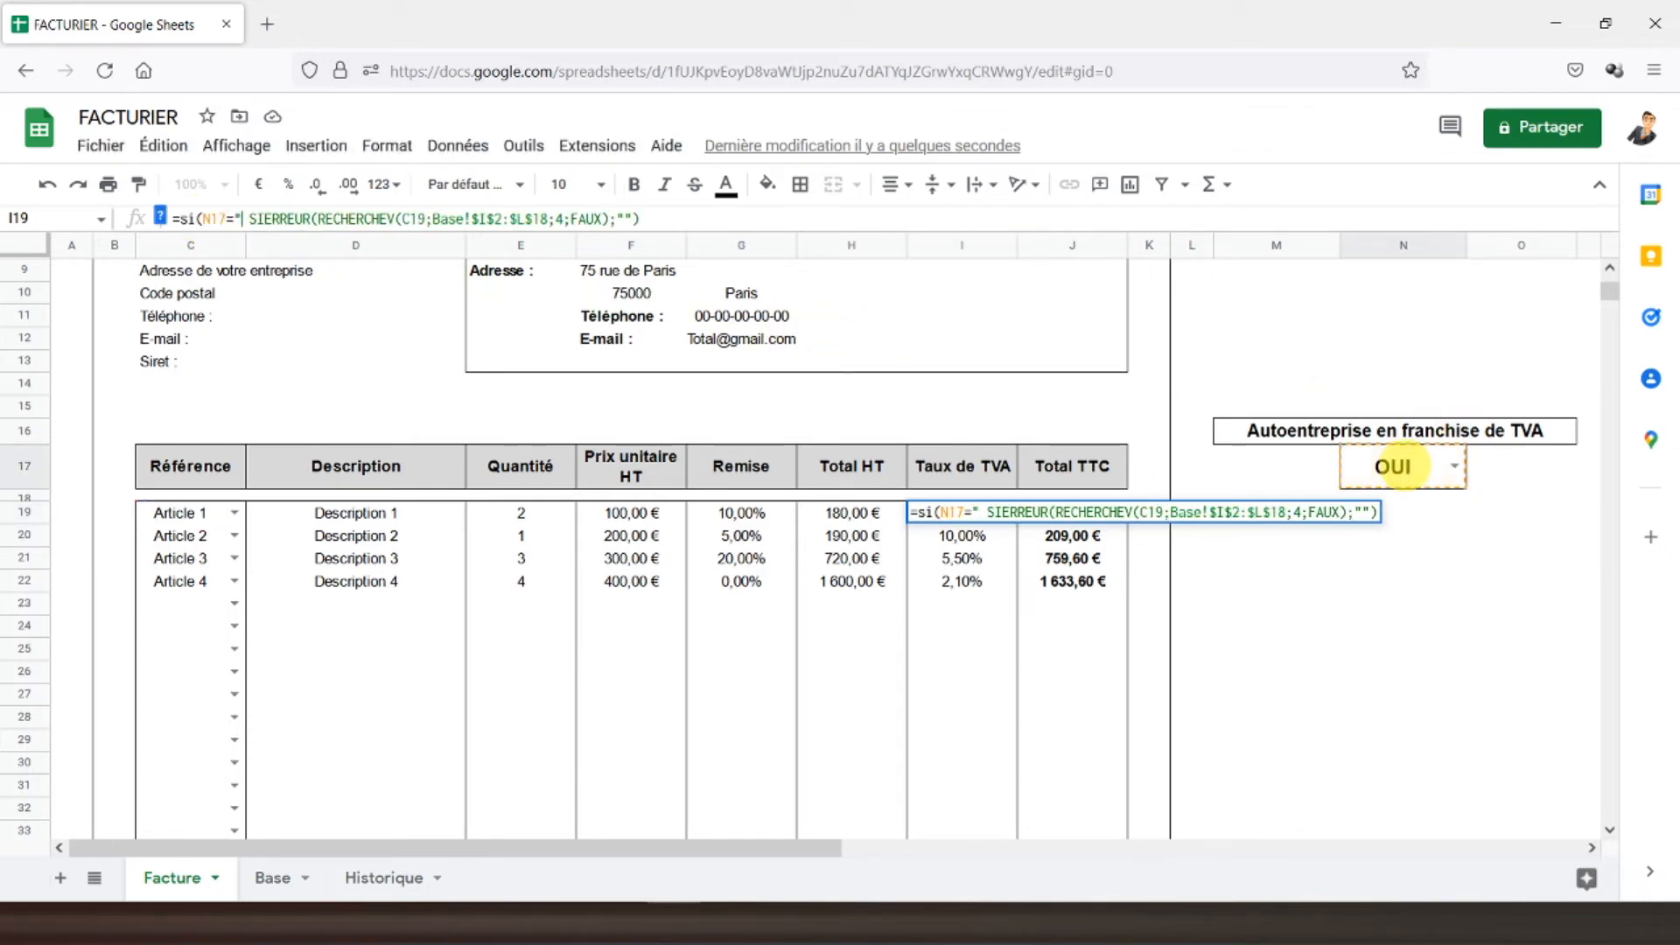
{"action": "type", "text": "UI\""}
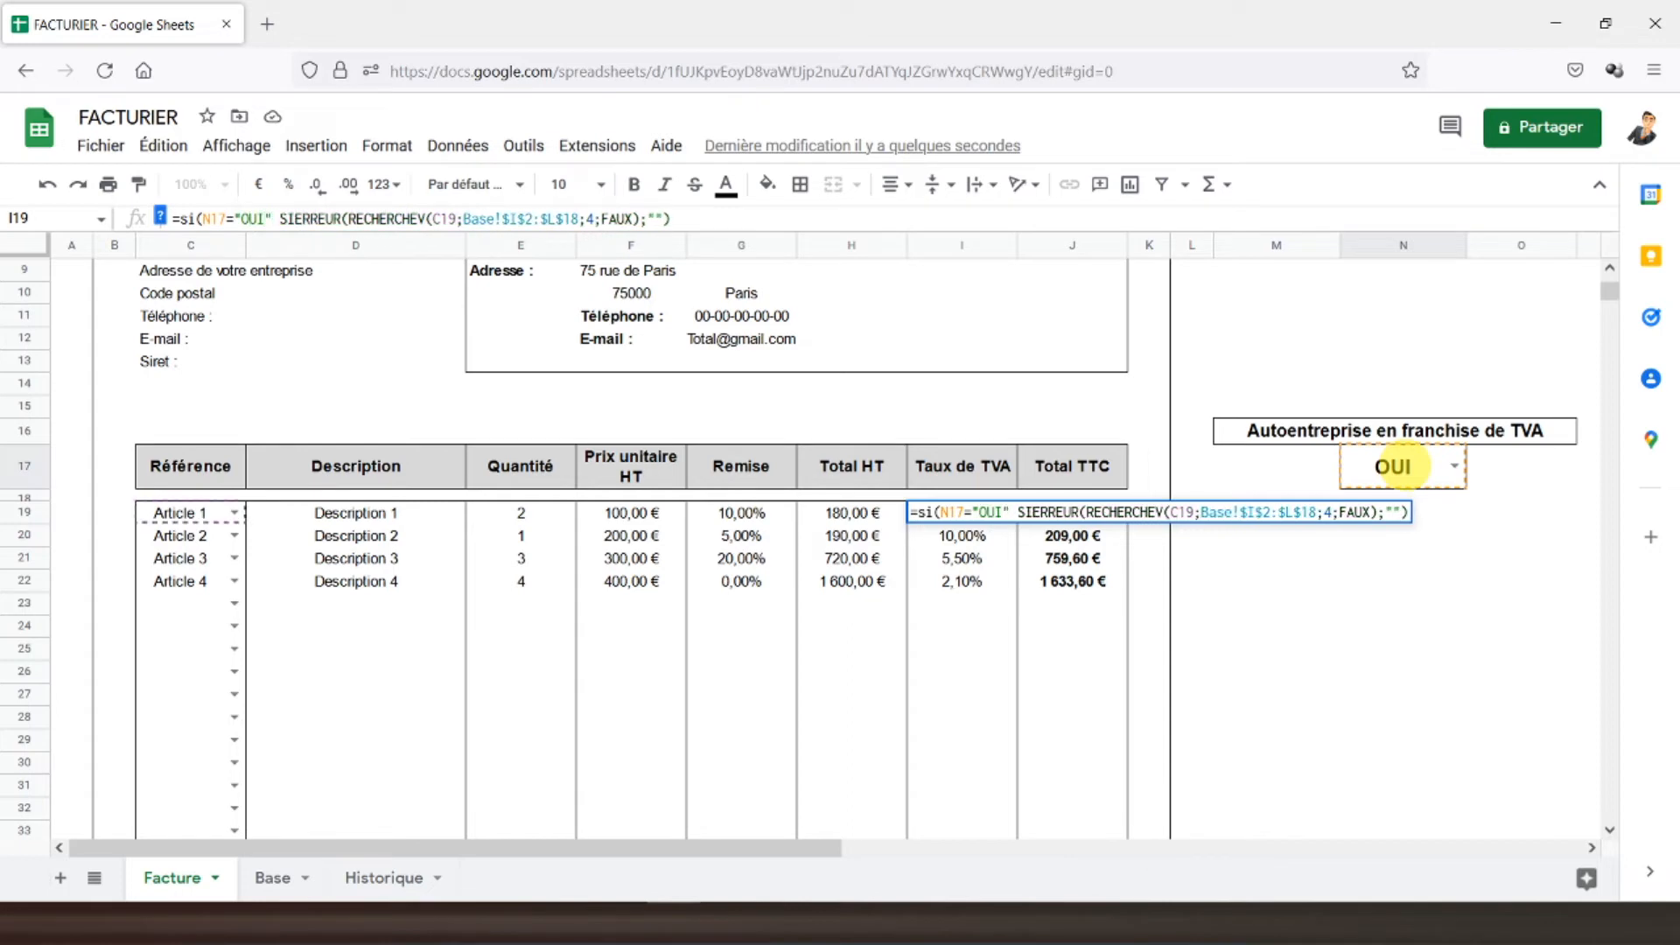
{"action": "type", "text": ";"}
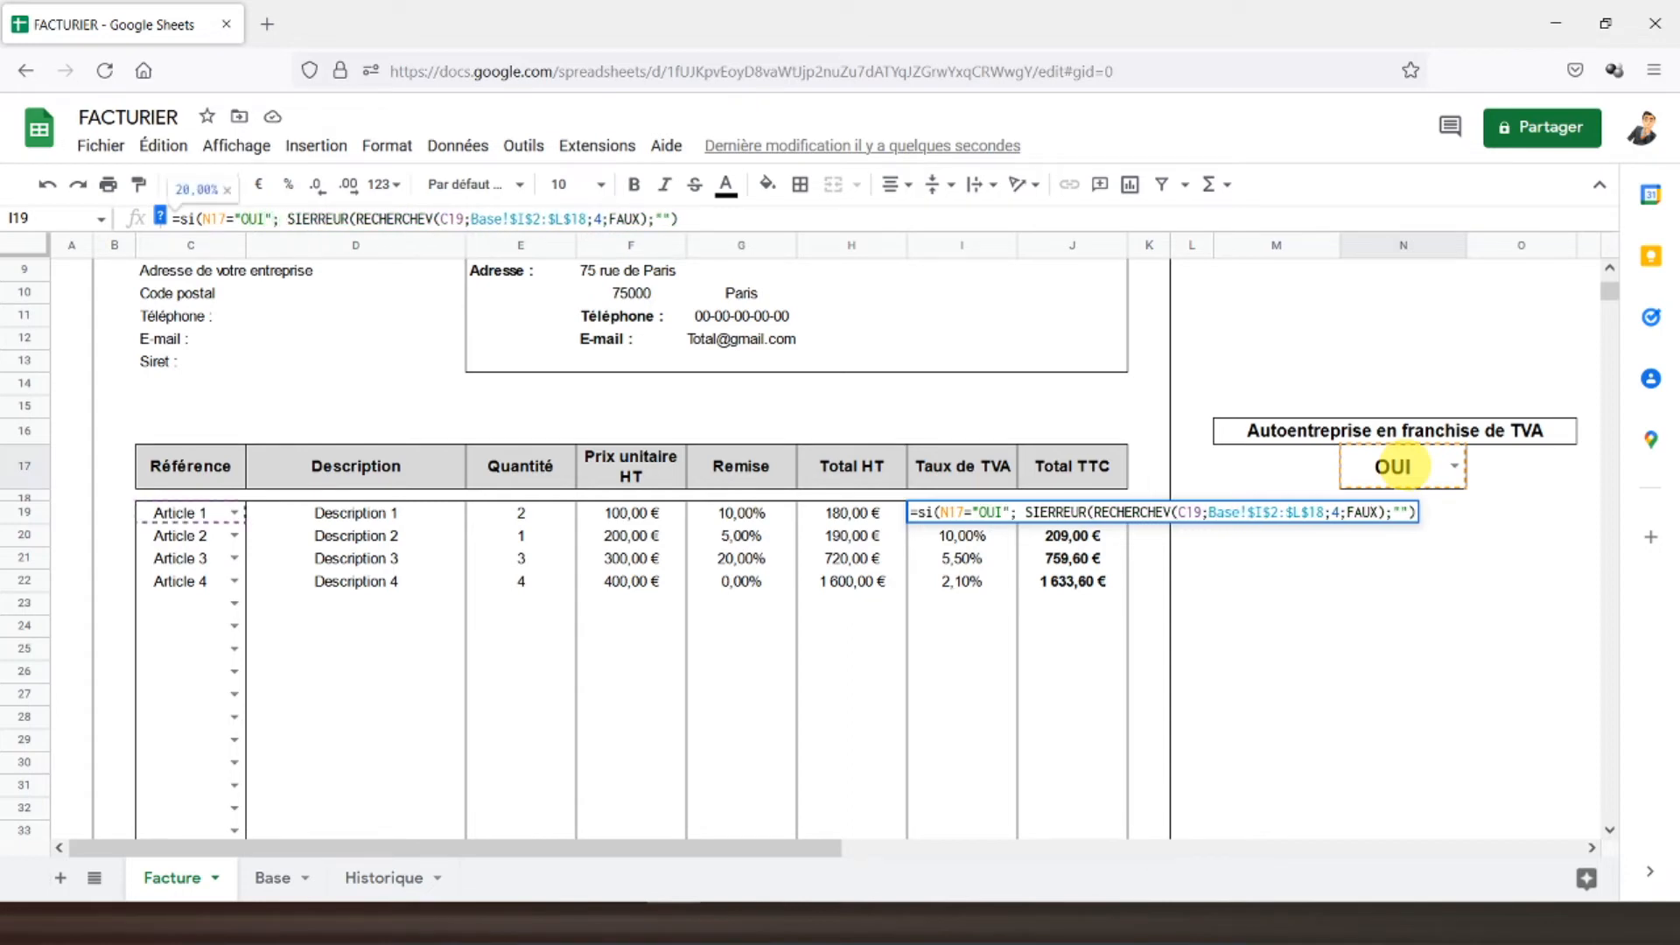
{"action": "type", "text": "\"\";"}
{"action": "key", "text": "Delete"}
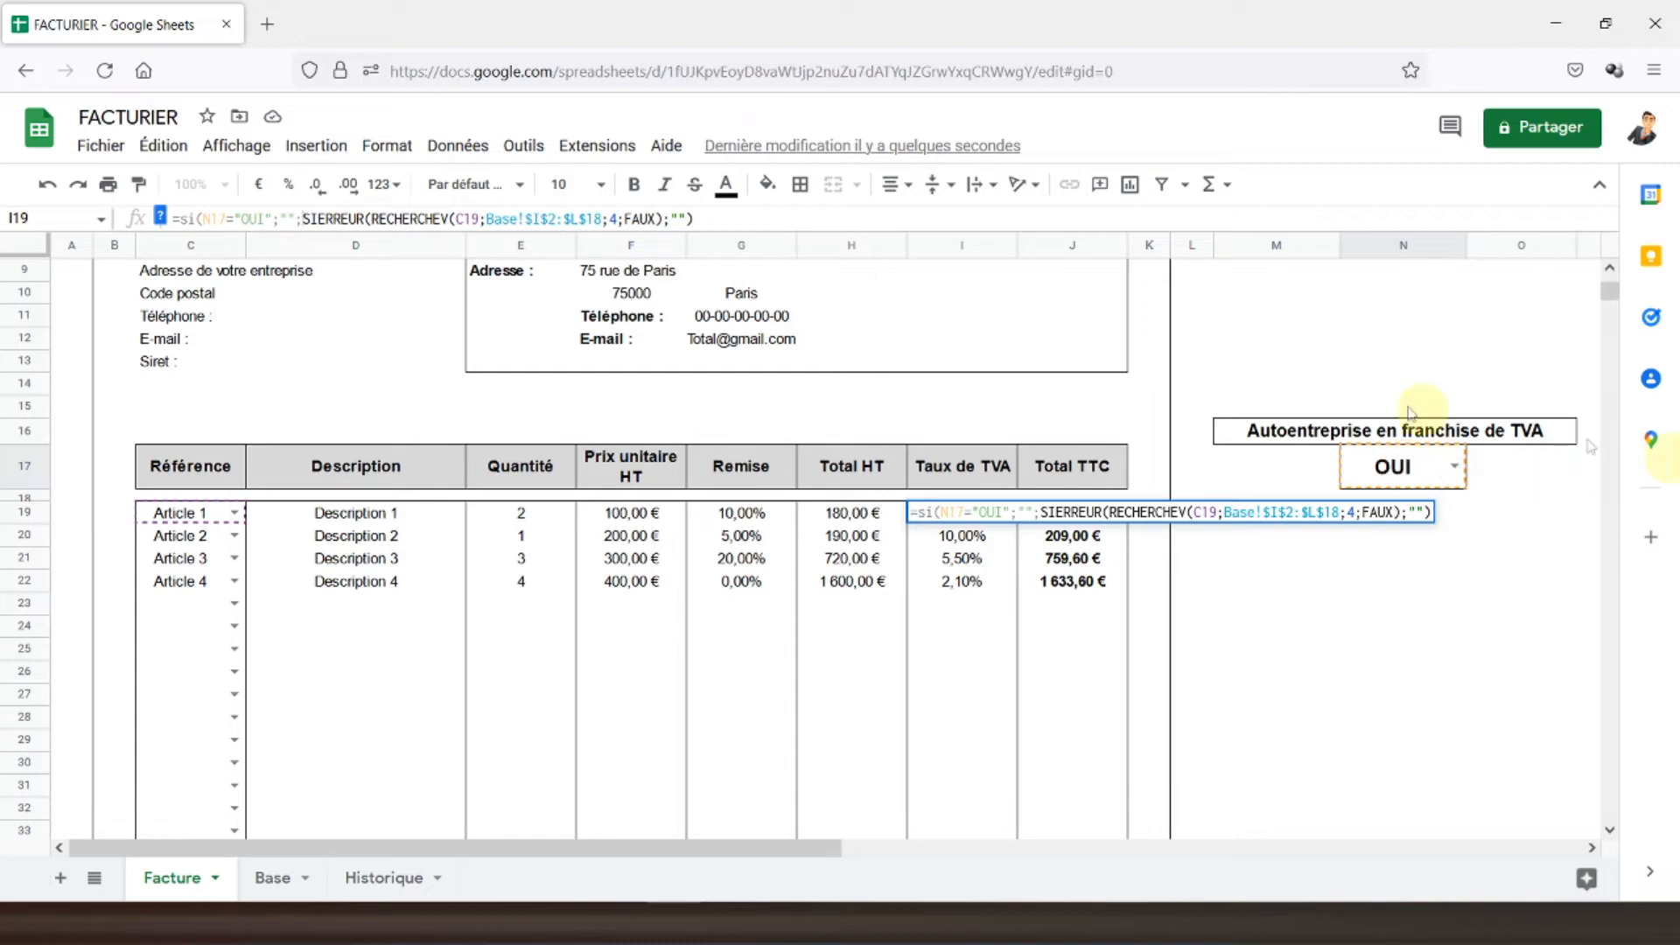
{"action": "left_click", "coordinate": [740, 224]}
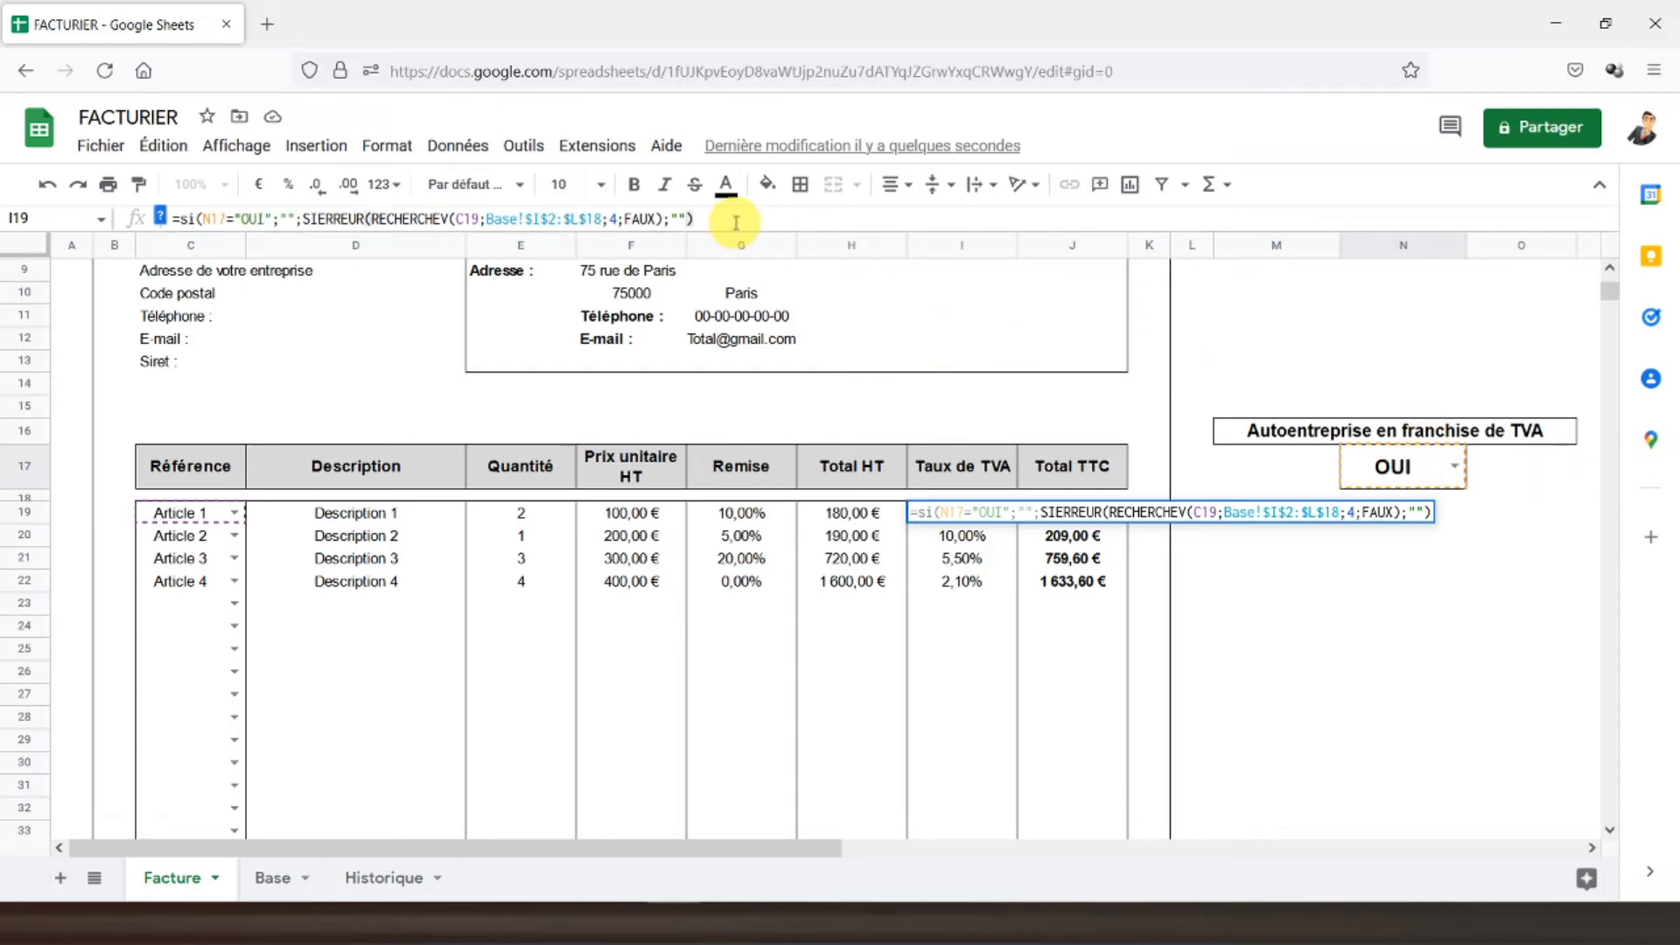
{"action": "key", "text": "Return"}
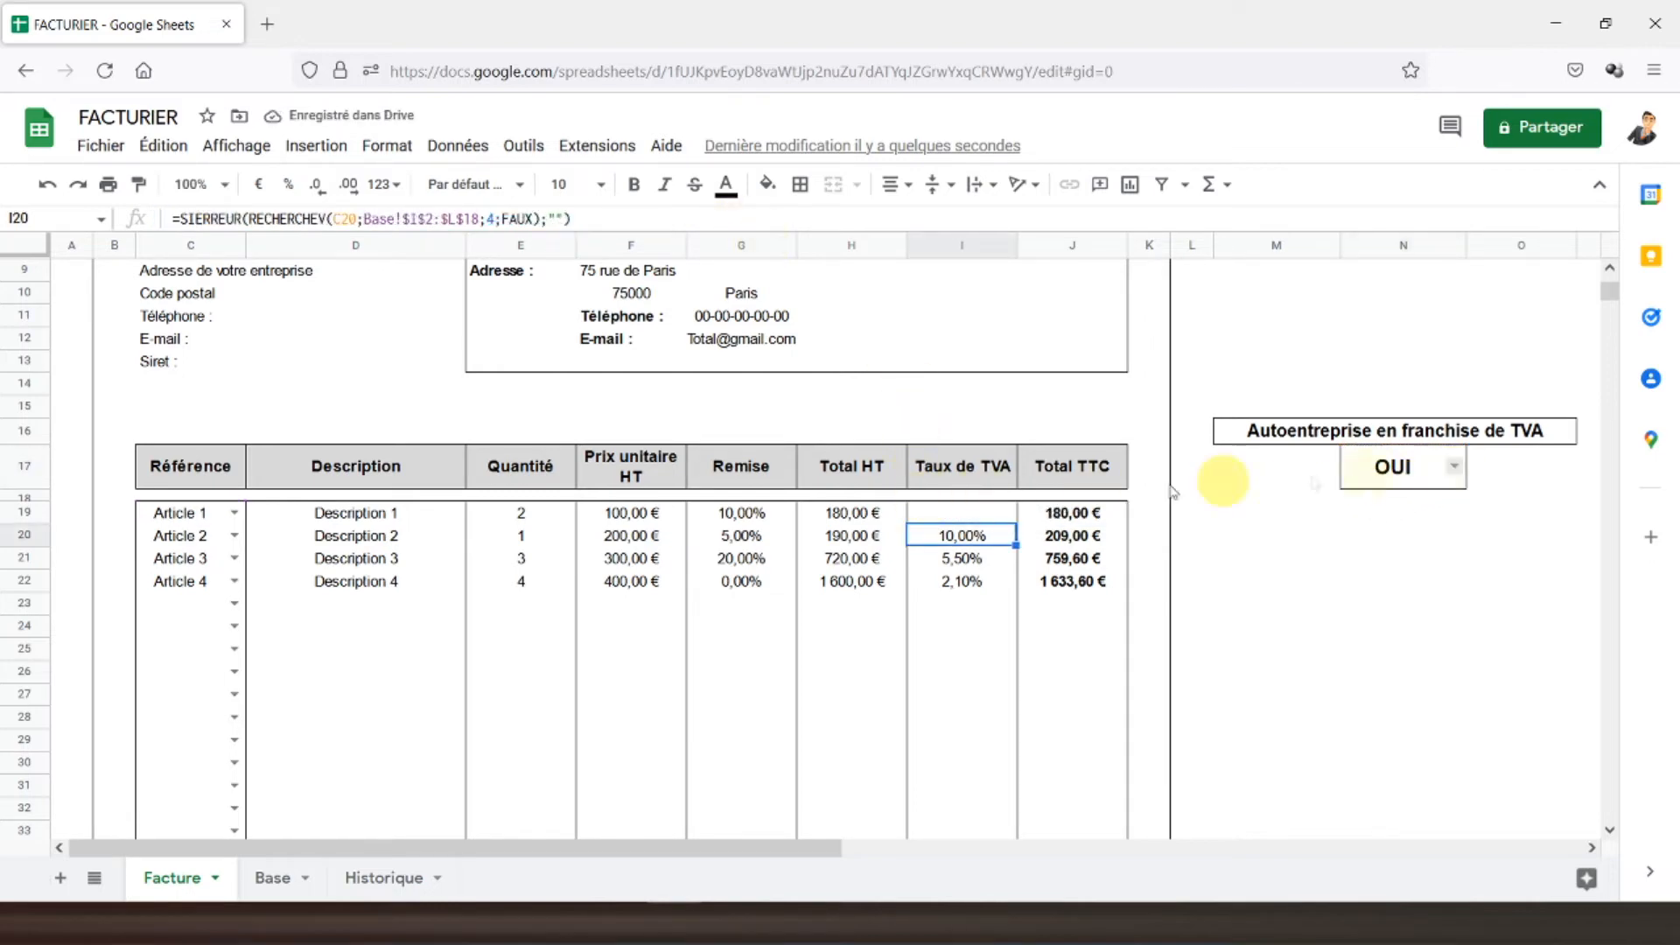
{"action": "left_click", "coordinate": [950, 521]}
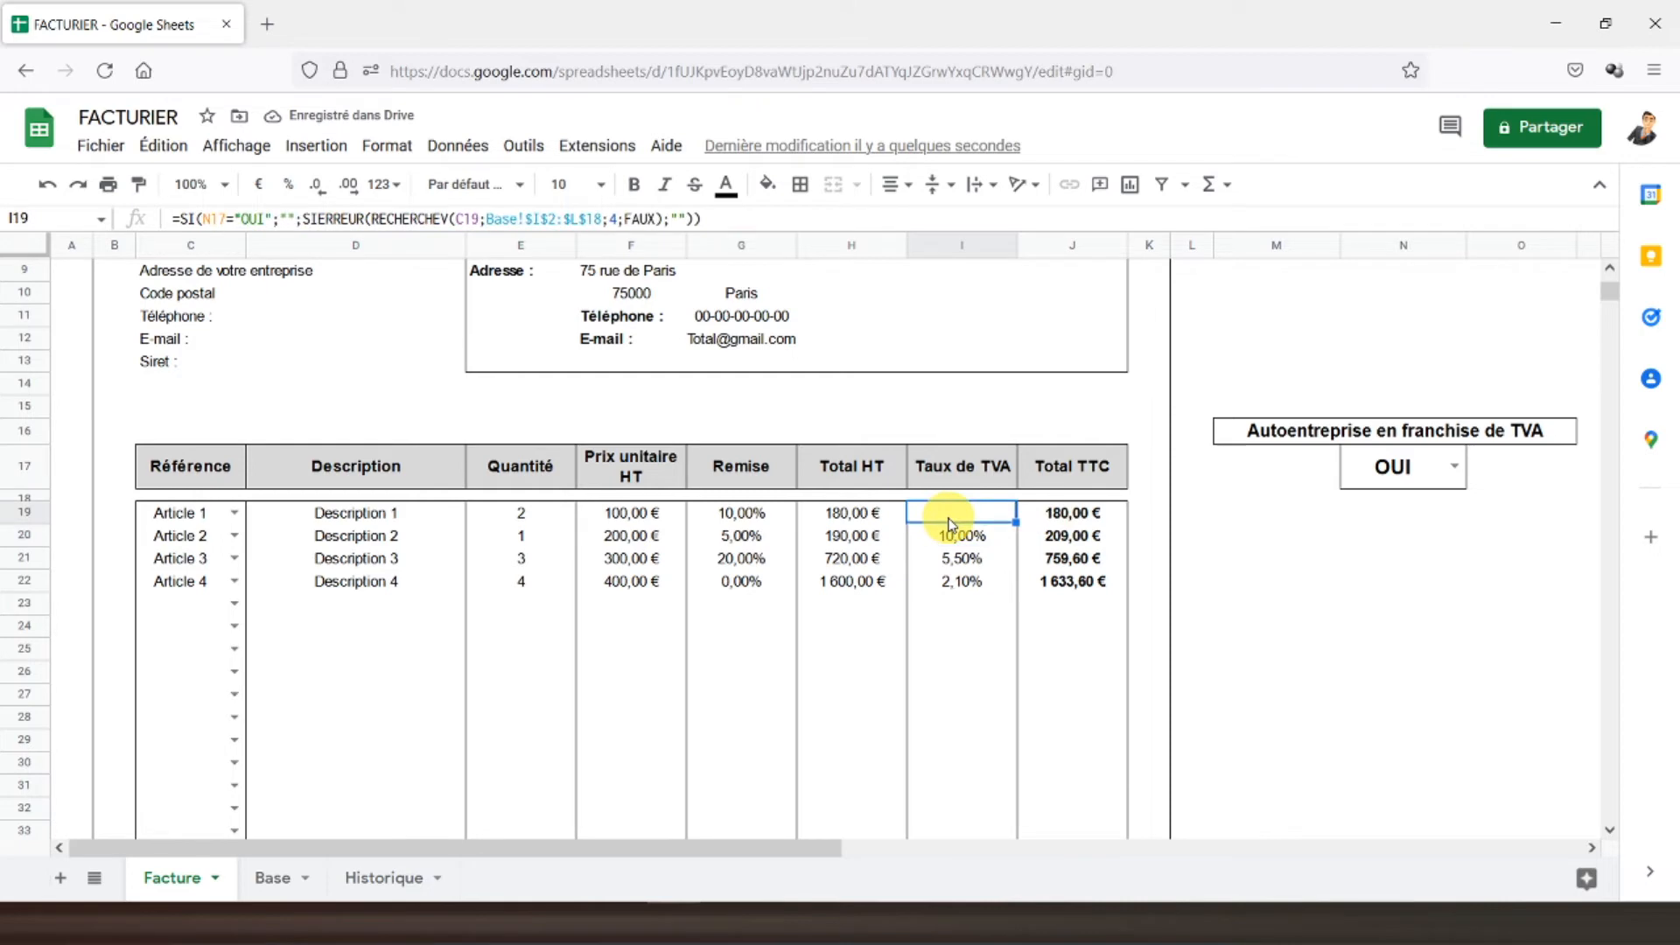
- Paste the I19 formula into I20:I36 and give the column an outer border only
{"action": "left_click_drag", "start_coordinate": [954, 536], "coordinate": [979, 648]}
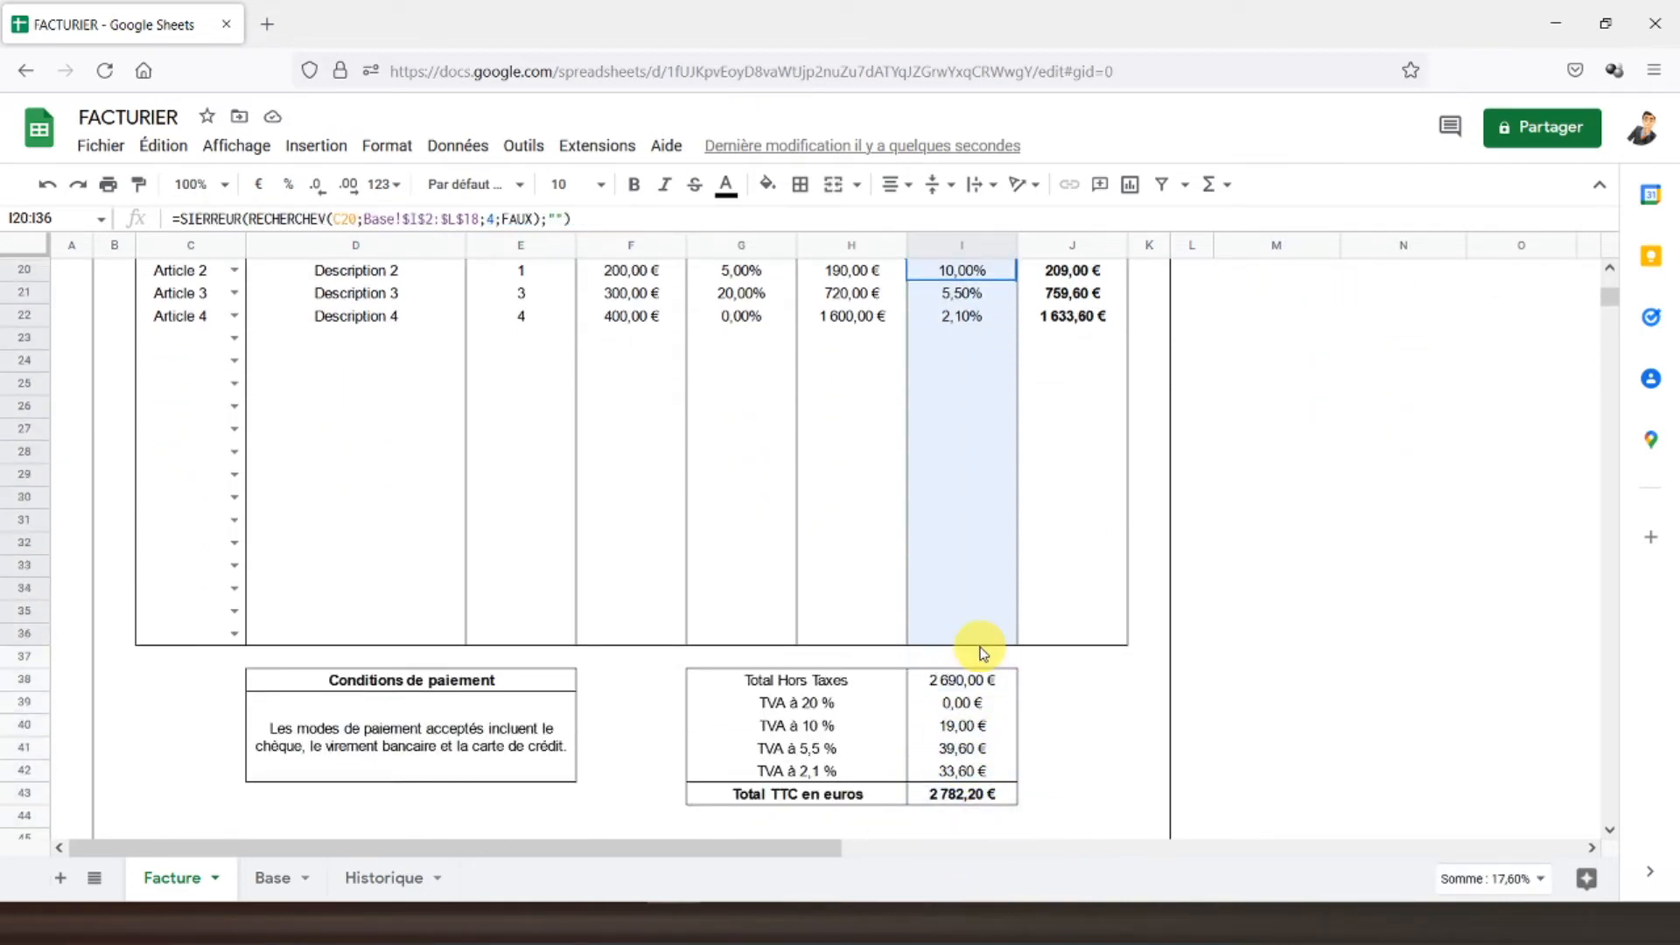
{"action": "type", "text": "=SI(N18=\"OUI\";\"\";SIERREUR(RECHERCHEV(C20;Base!$I$2:$L$18;4;FAUX);\"\"))"}
{"action": "scroll", "coordinate": [941, 552], "scroll_direction": "up", "scroll_amount": 2}
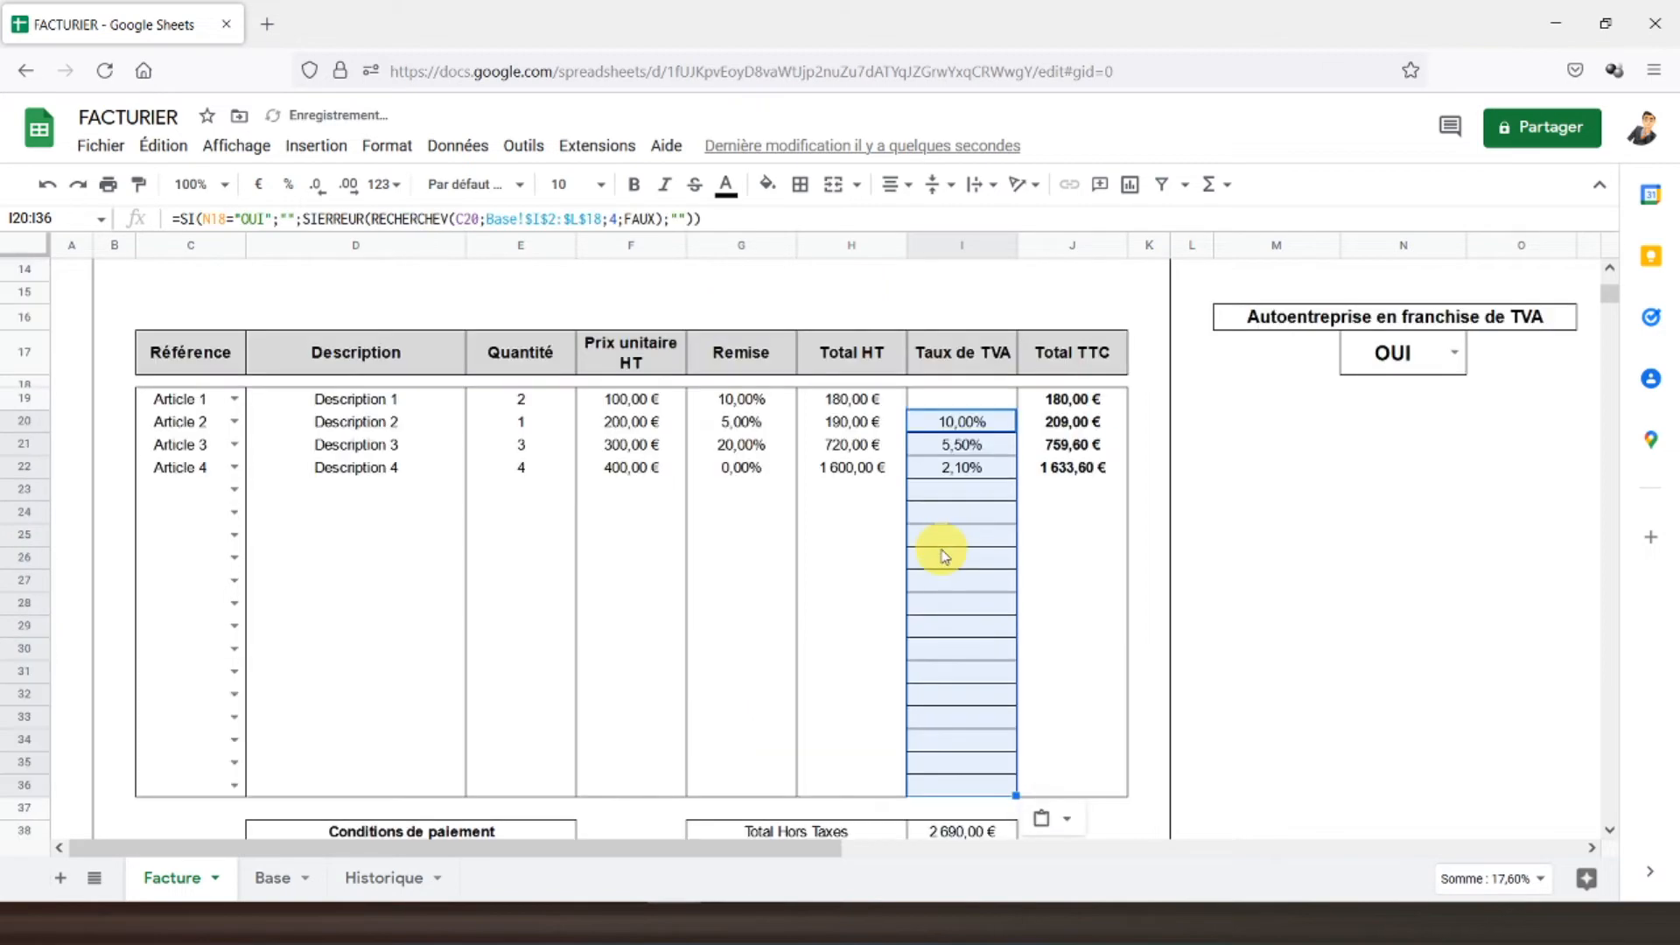
{"action": "left_click_drag", "start_coordinate": [959, 402], "coordinate": [960, 780]}
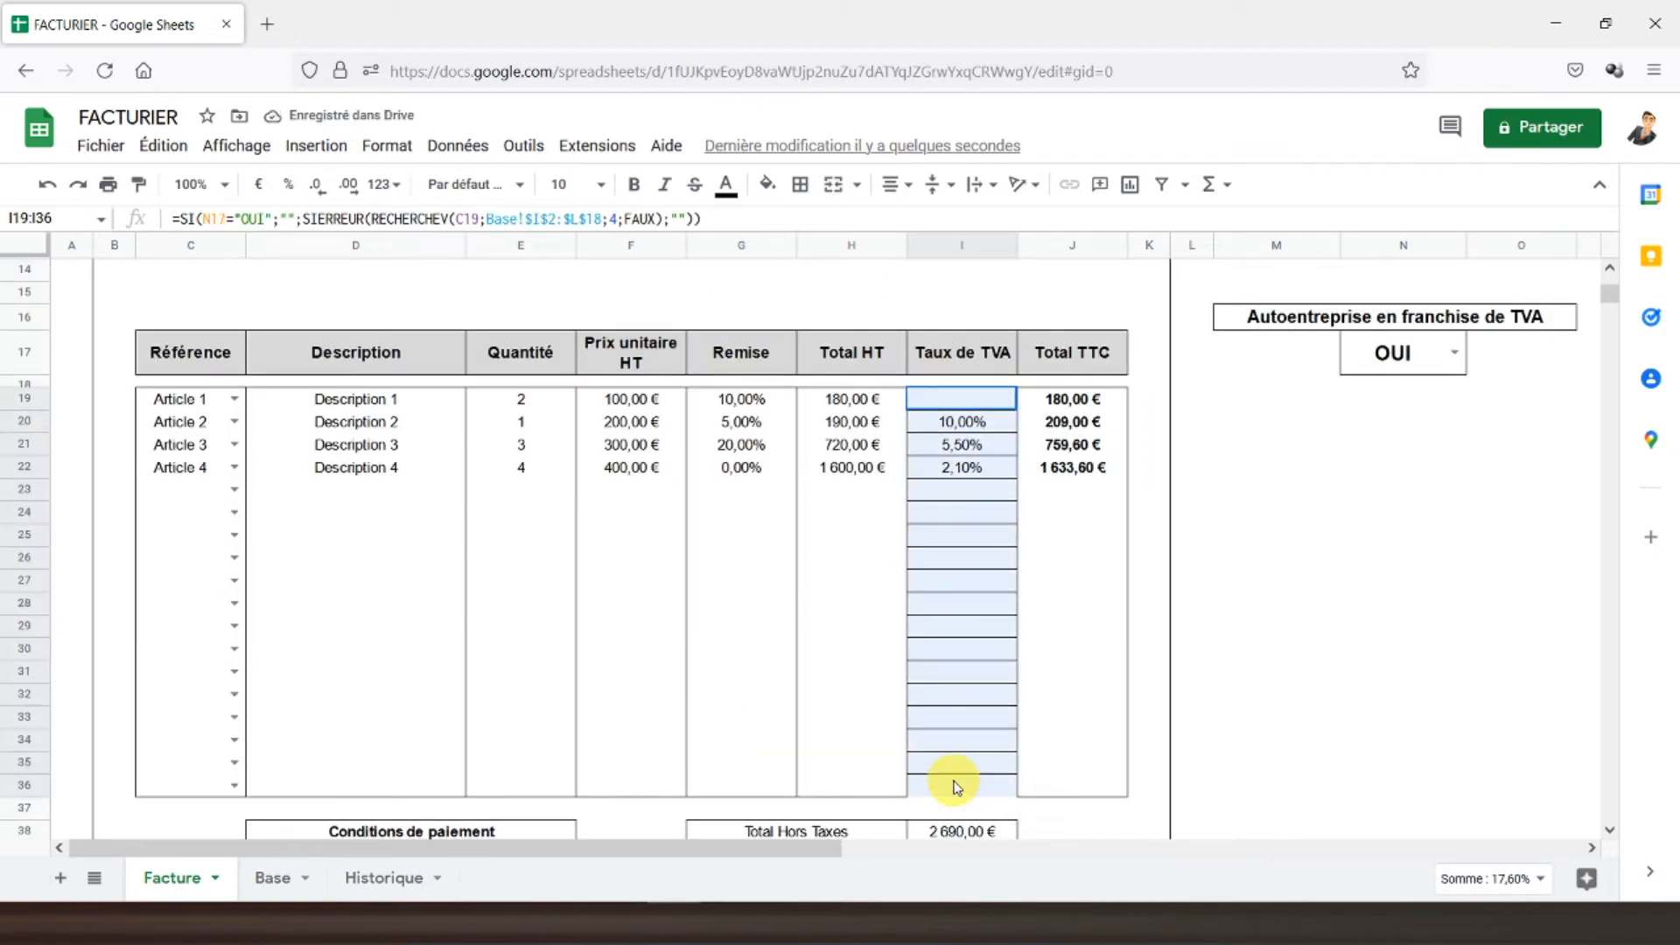
{"action": "left_click", "coordinate": [802, 185]}
{"action": "left_click", "coordinate": [927, 227]}
{"action": "left_click", "coordinate": [930, 272]}
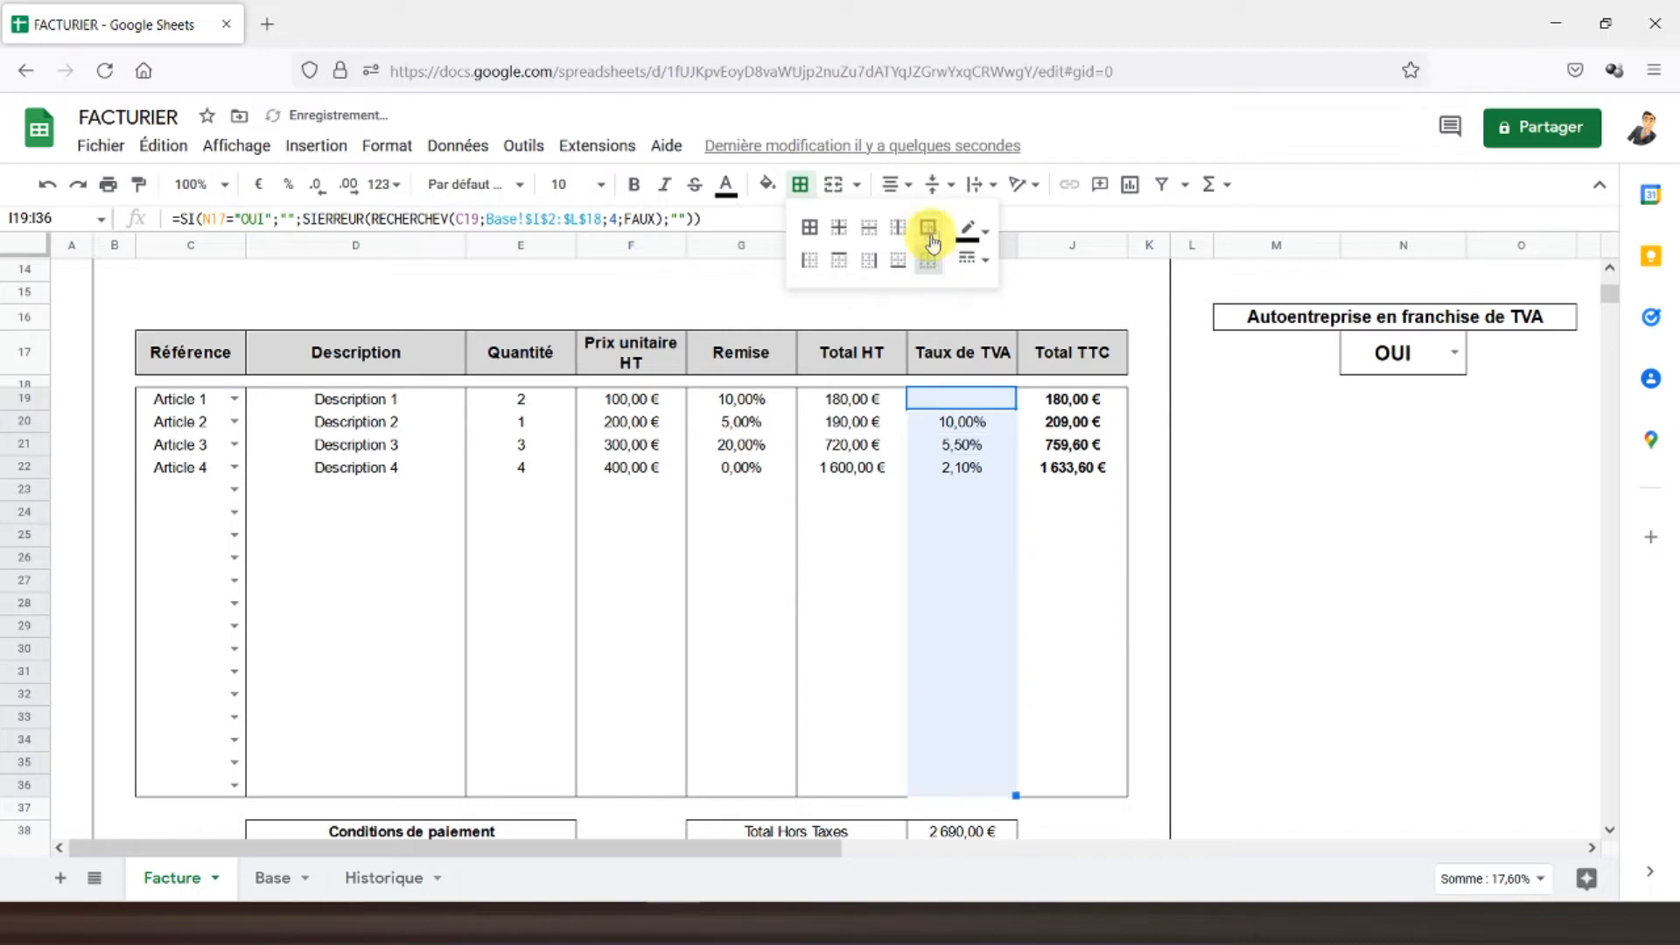
- Make I19's N17 reference absolute ($N$17) and re-paste the formula into I20:I36
{"action": "left_click", "coordinate": [946, 398]}
{"action": "left_click", "coordinate": [969, 426]}
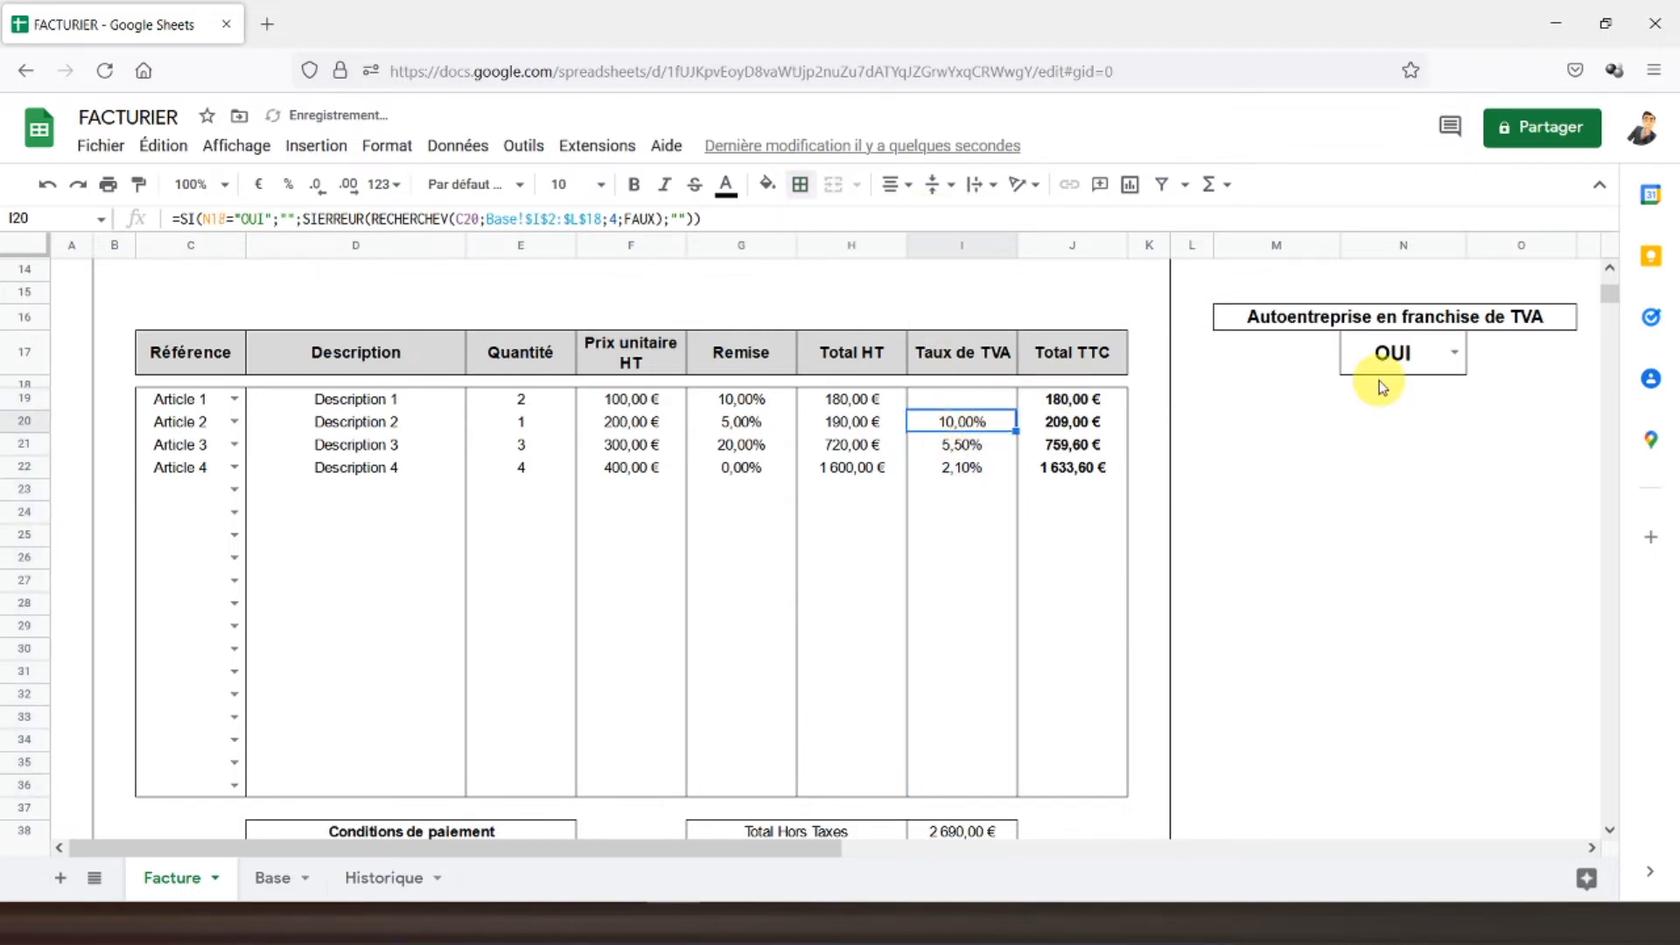
{"action": "left_click", "coordinate": [953, 399]}
{"action": "left_click", "coordinate": [210, 219]}
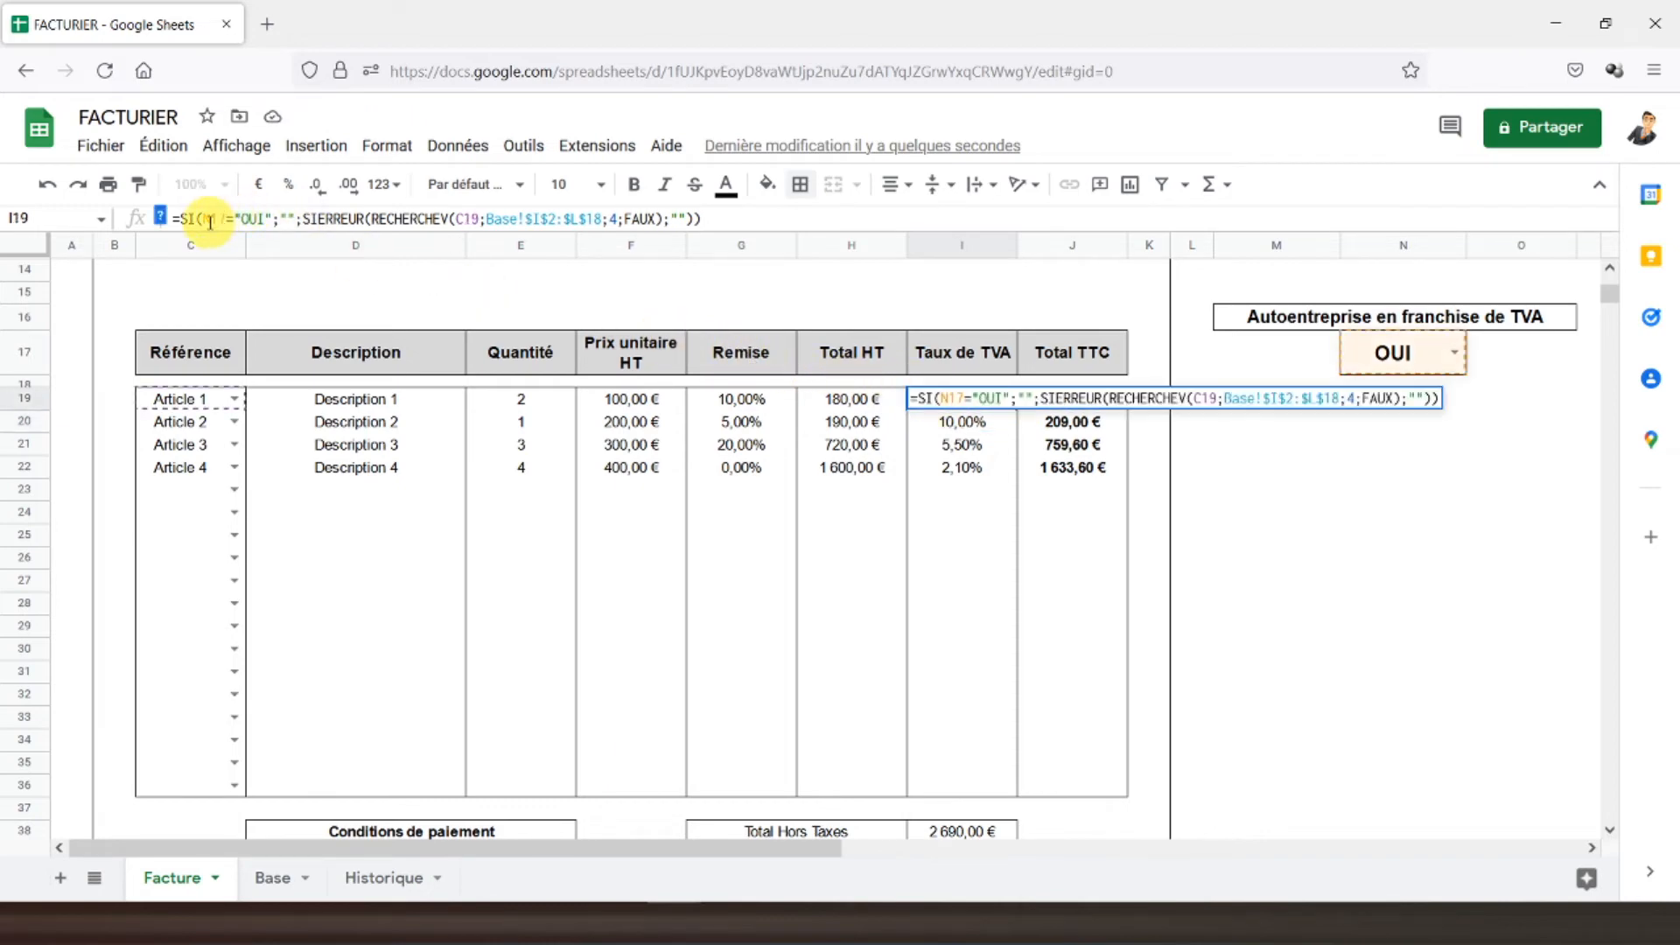
{"action": "key", "text": "F4"}
{"action": "key", "text": "Return"}
{"action": "left_click", "coordinate": [976, 406]}
{"action": "left_click_drag", "start_coordinate": [978, 411], "coordinate": [981, 788]}
{"action": "key", "text": "ctrl+v"}
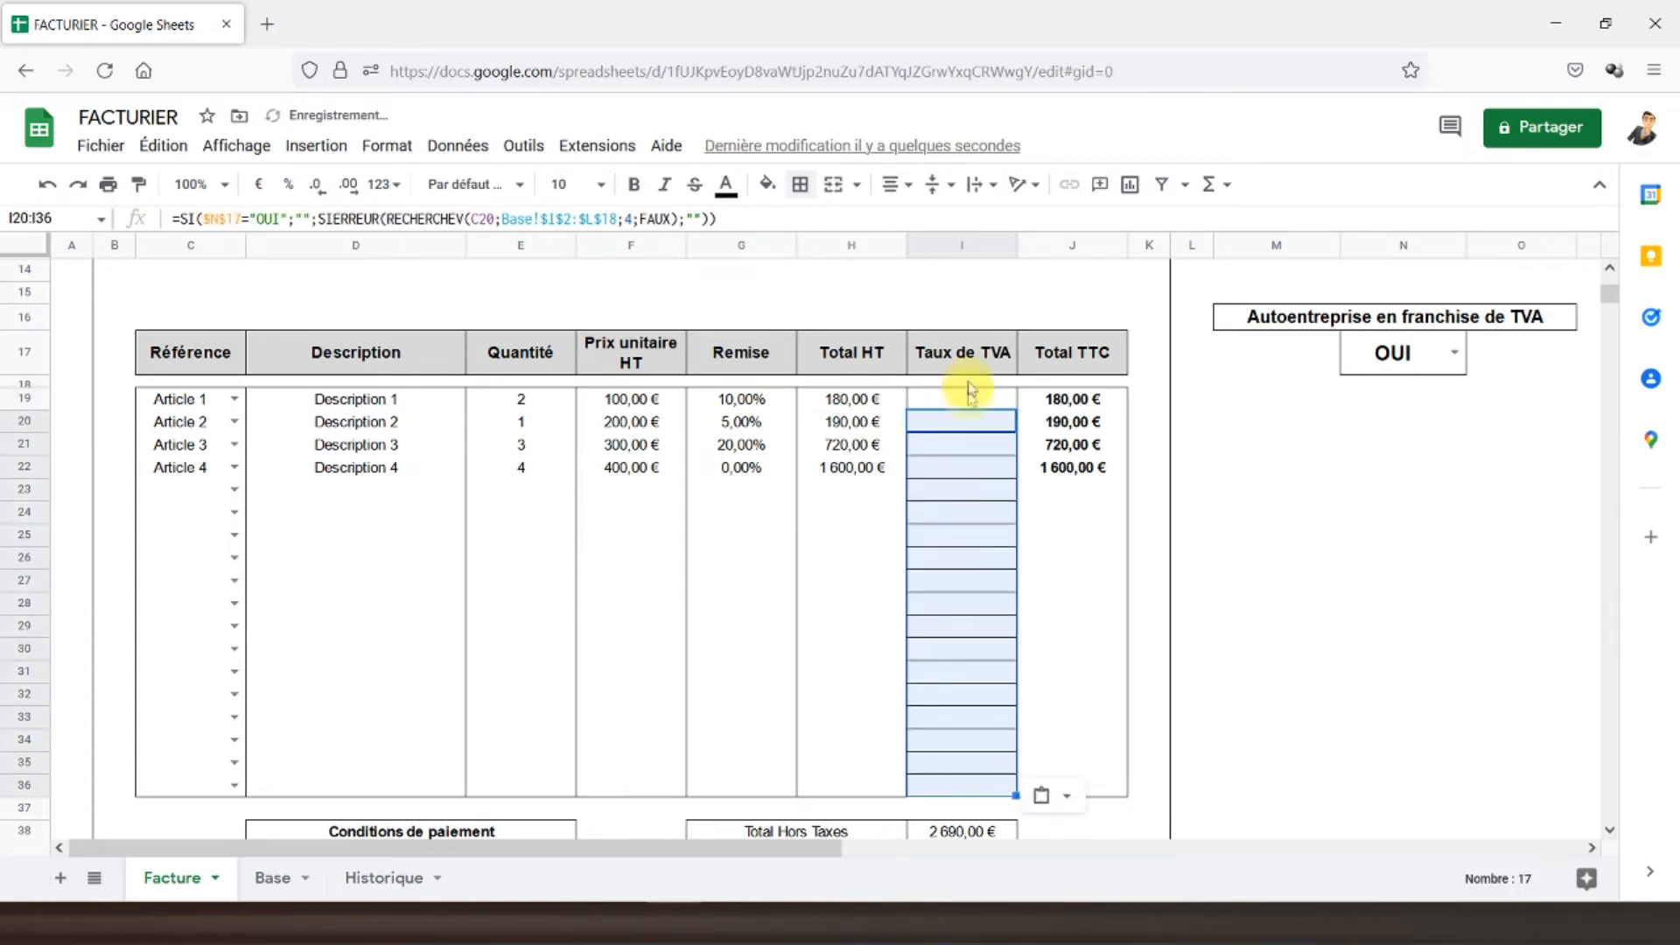
- Reset the I19:I36 borders to a single outer border without inner lines
{"action": "left_click_drag", "start_coordinate": [961, 407], "coordinate": [960, 787]}
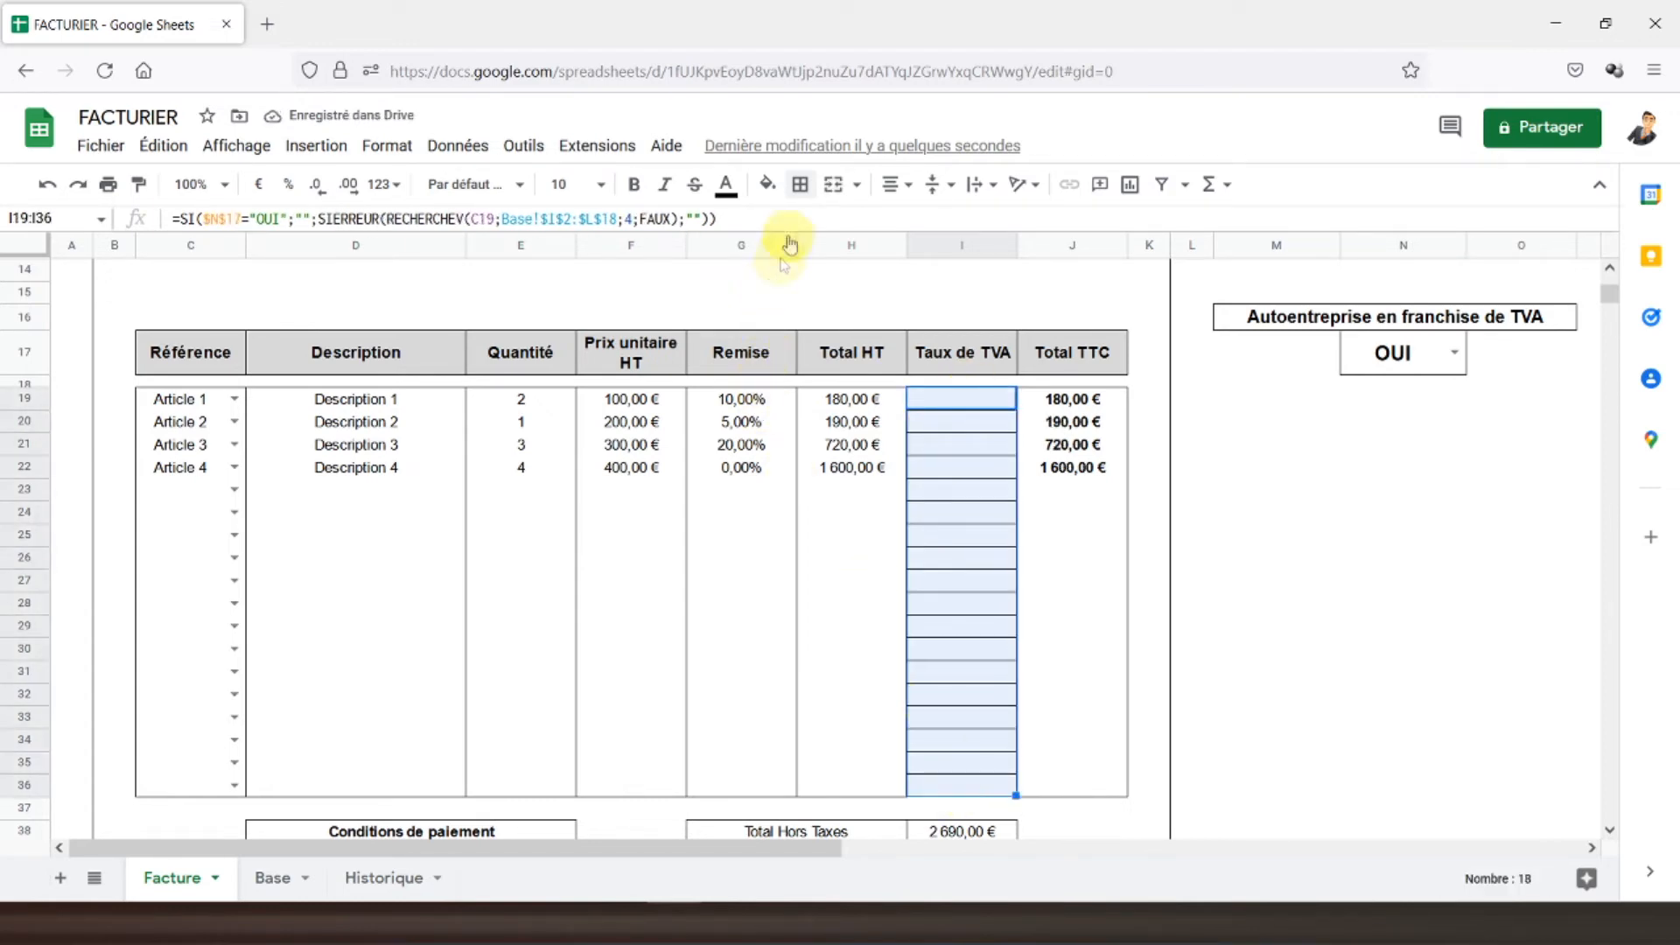
{"action": "left_click", "coordinate": [798, 186]}
{"action": "left_click", "coordinate": [926, 241]}
{"action": "left_click", "coordinate": [925, 238]}
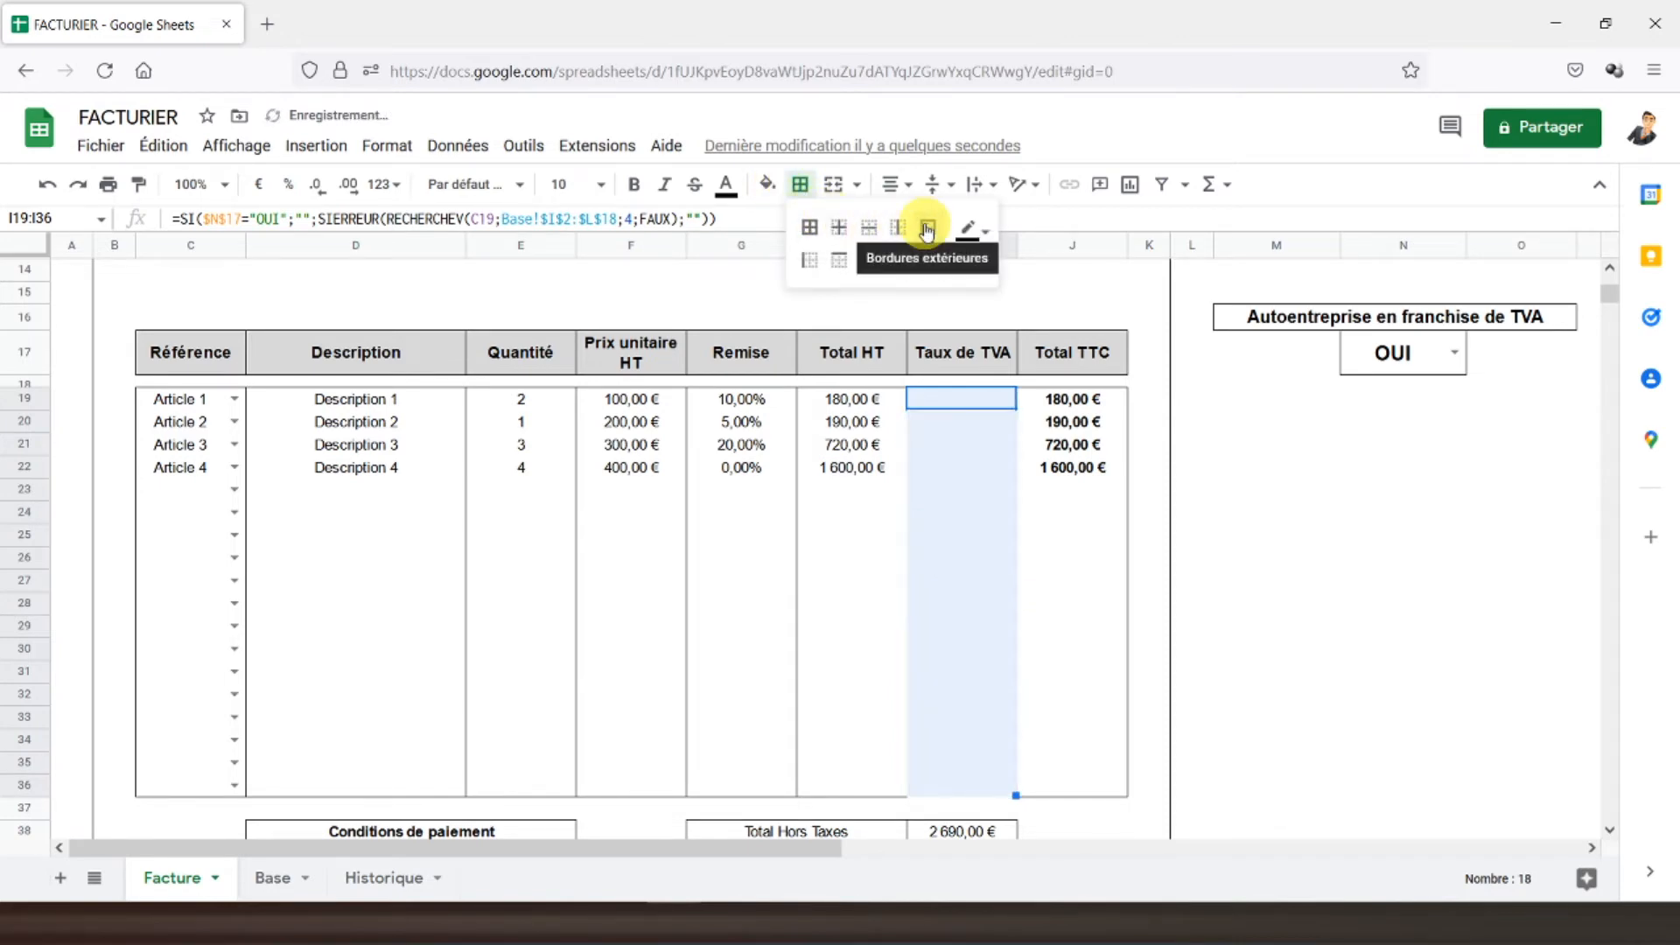
{"action": "left_click", "coordinate": [935, 424]}
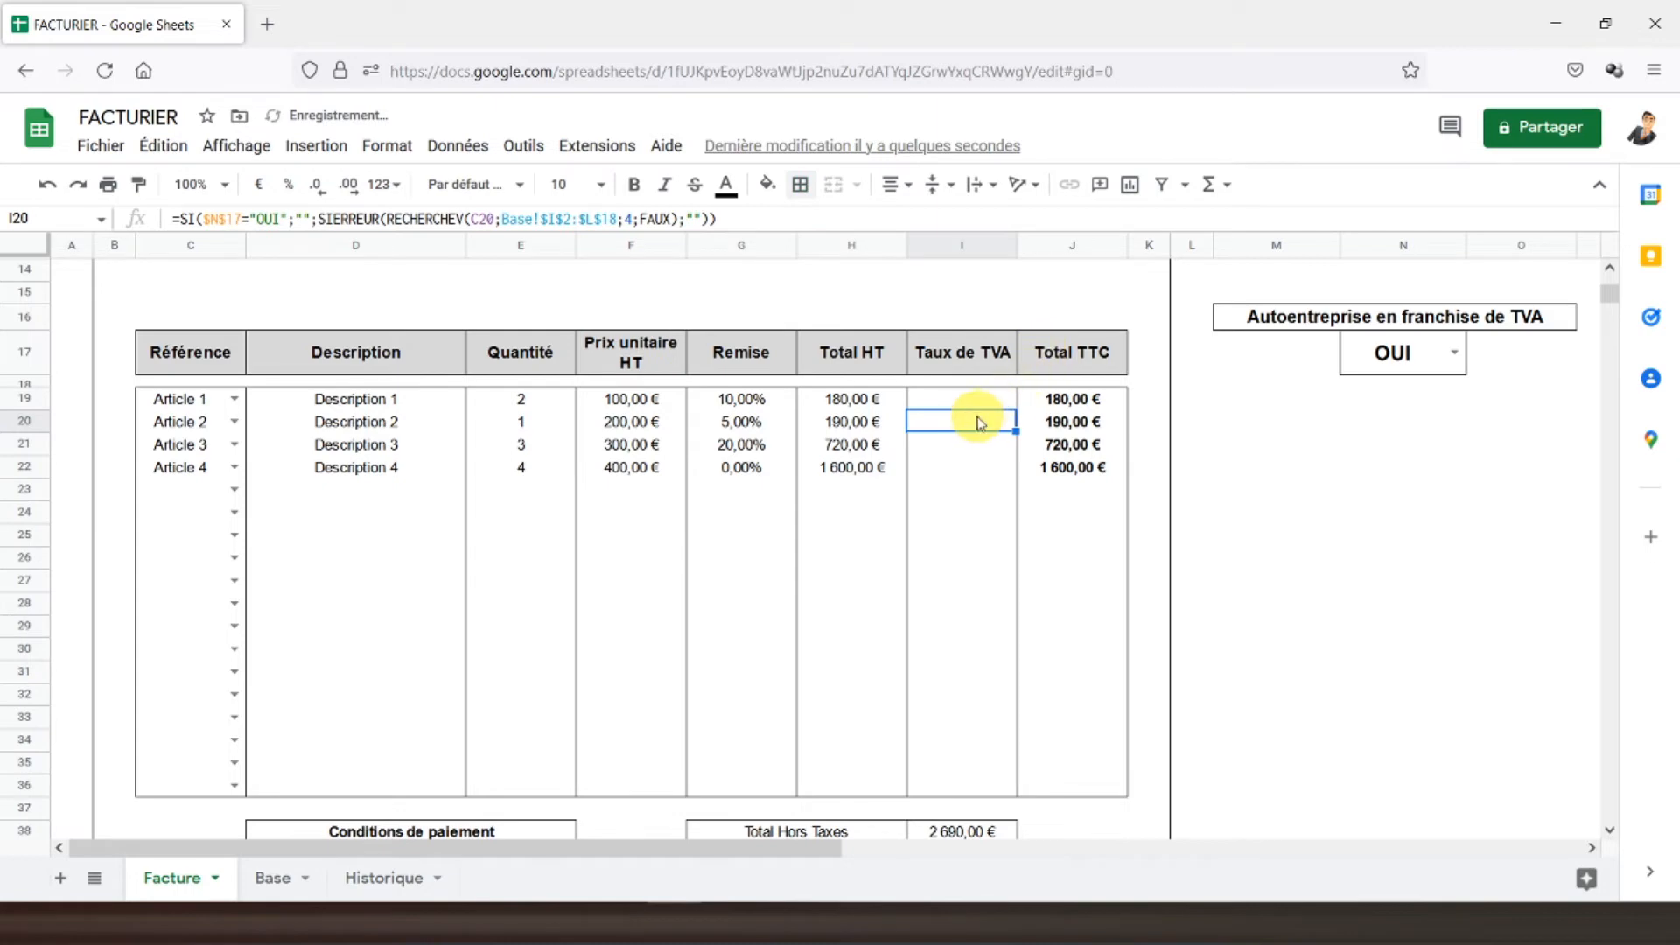
- Toggle N17 between NON and OUI to test the rates, leaving it on NON
{"action": "left_click", "coordinate": [1457, 355]}
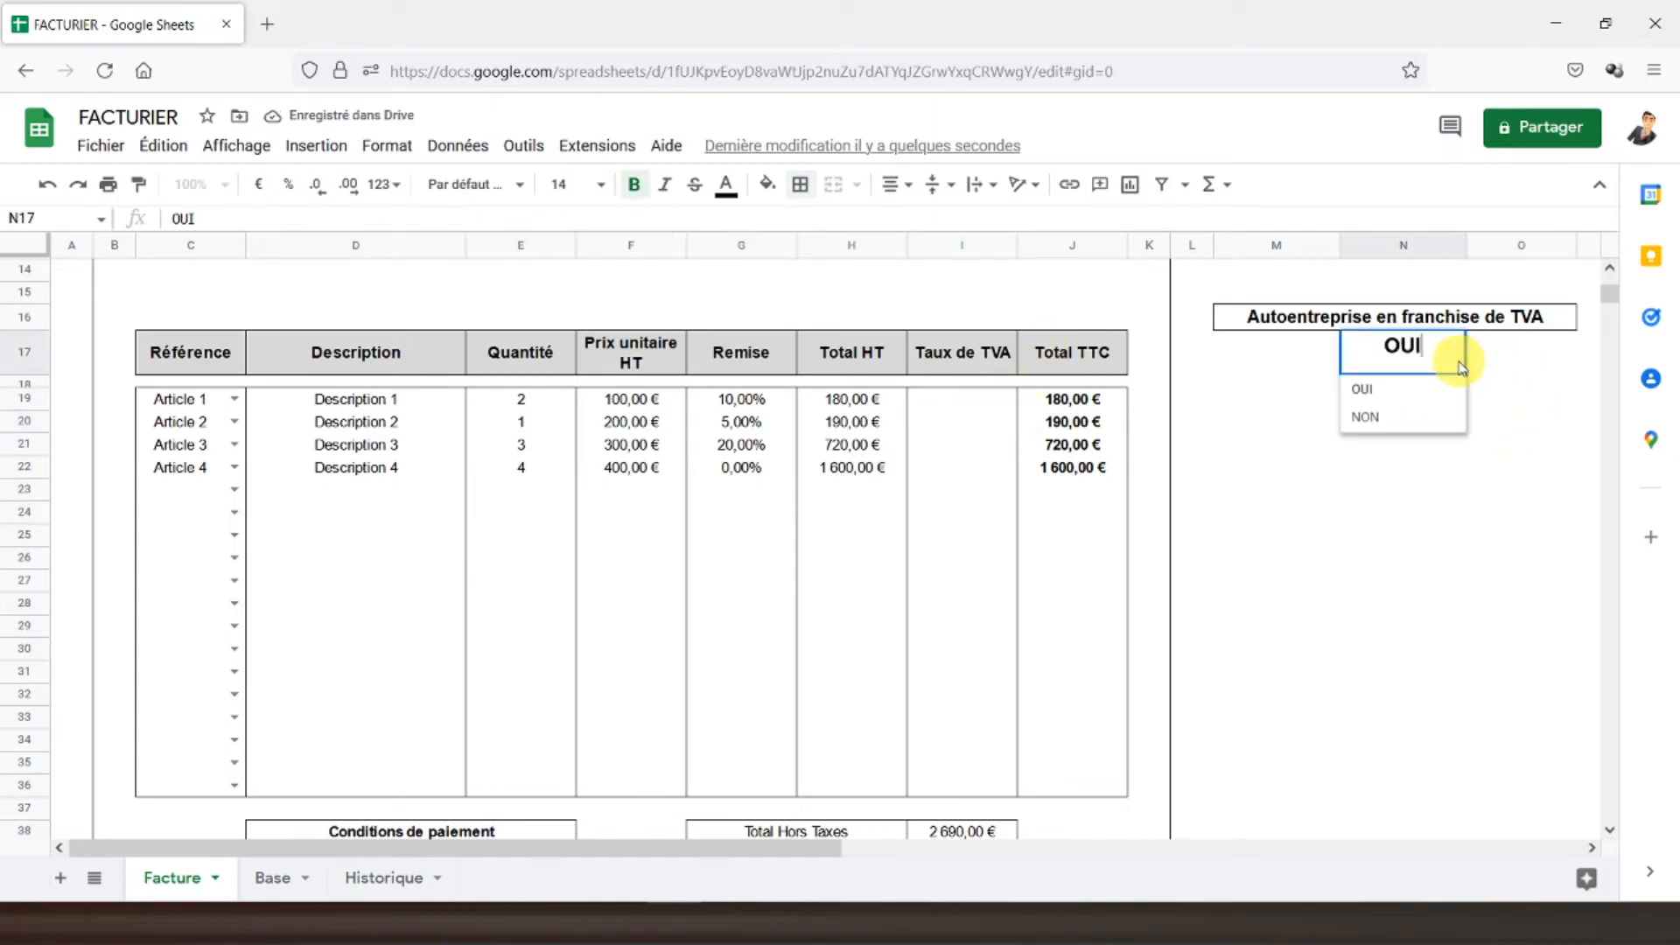
{"action": "left_click", "coordinate": [1389, 416]}
{"action": "scroll", "coordinate": [1199, 451], "scroll_direction": "down", "scroll_amount": 2}
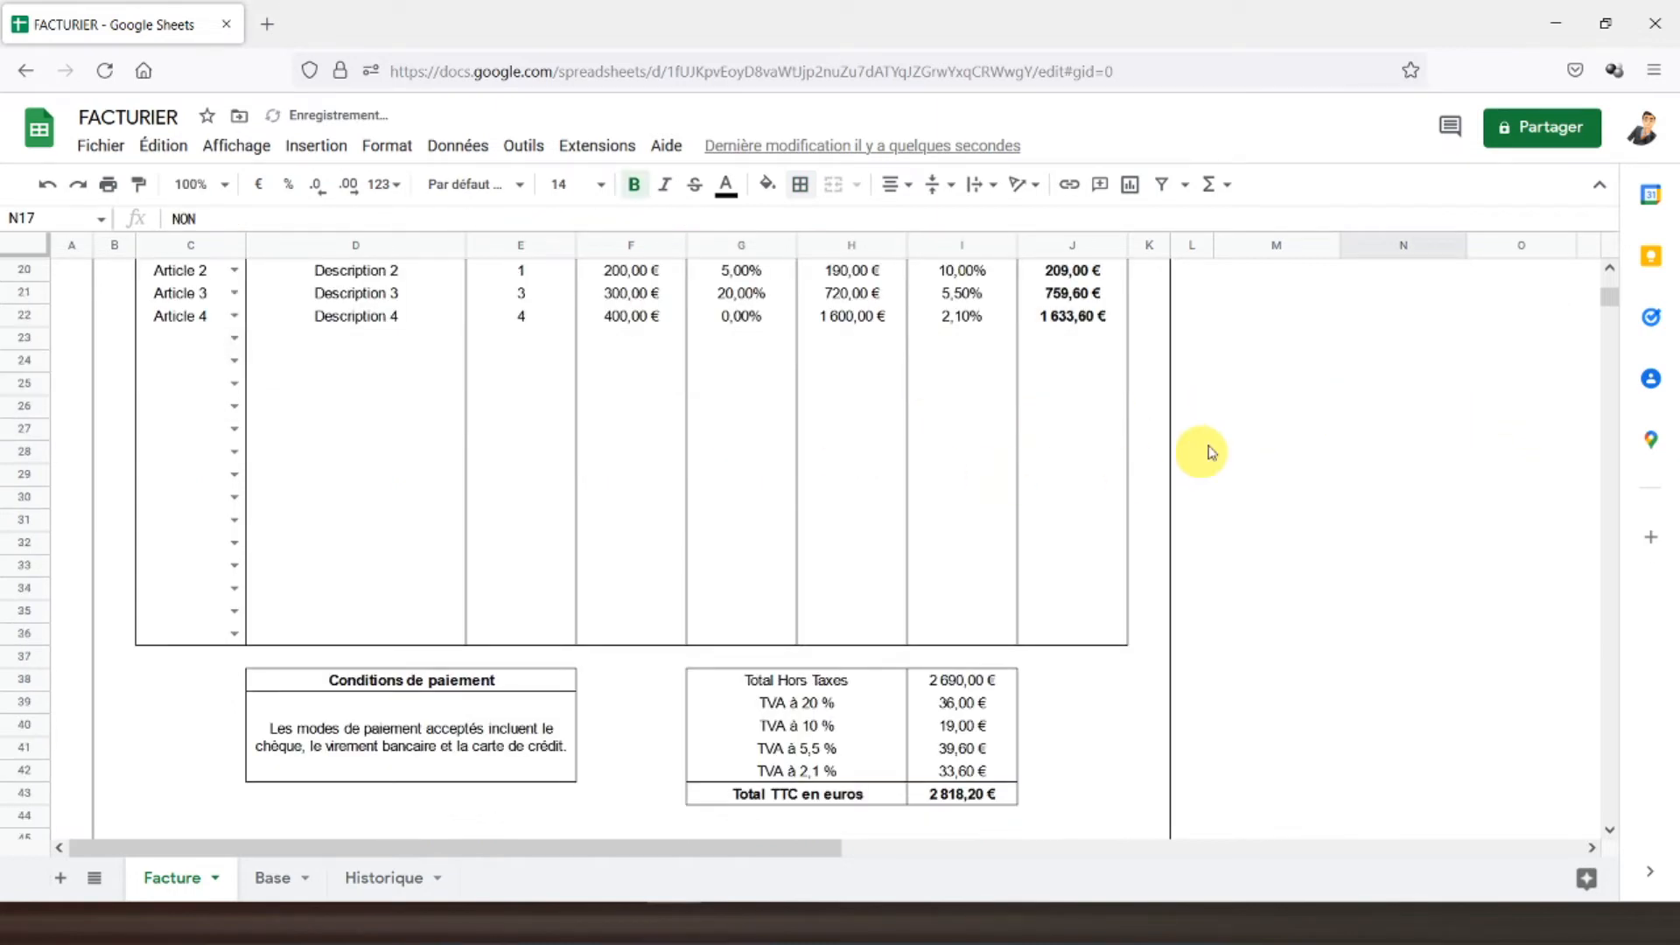
{"action": "scroll", "coordinate": [1444, 365], "scroll_direction": "up", "scroll_amount": 2}
{"action": "left_click", "coordinate": [1461, 350]}
{"action": "left_click", "coordinate": [1376, 389]}
{"action": "scroll", "coordinate": [1126, 394], "scroll_direction": "down", "scroll_amount": 2}
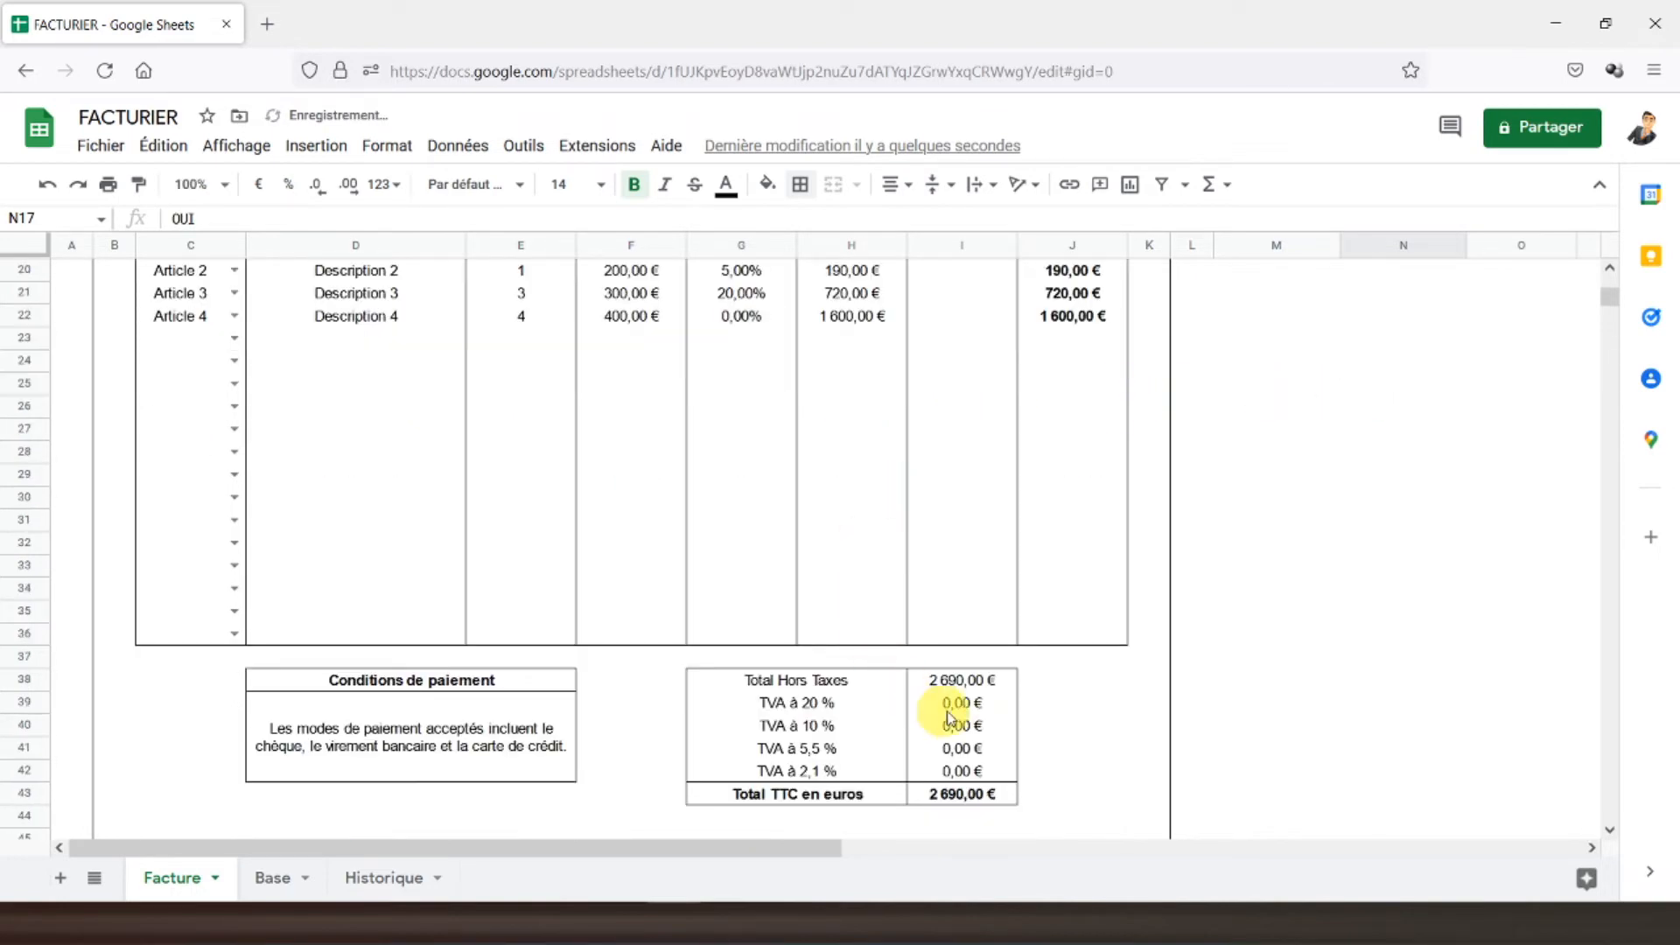
{"action": "scroll", "coordinate": [1170, 610], "scroll_direction": "up", "scroll_amount": 2}
{"action": "left_click", "coordinate": [1448, 350]}
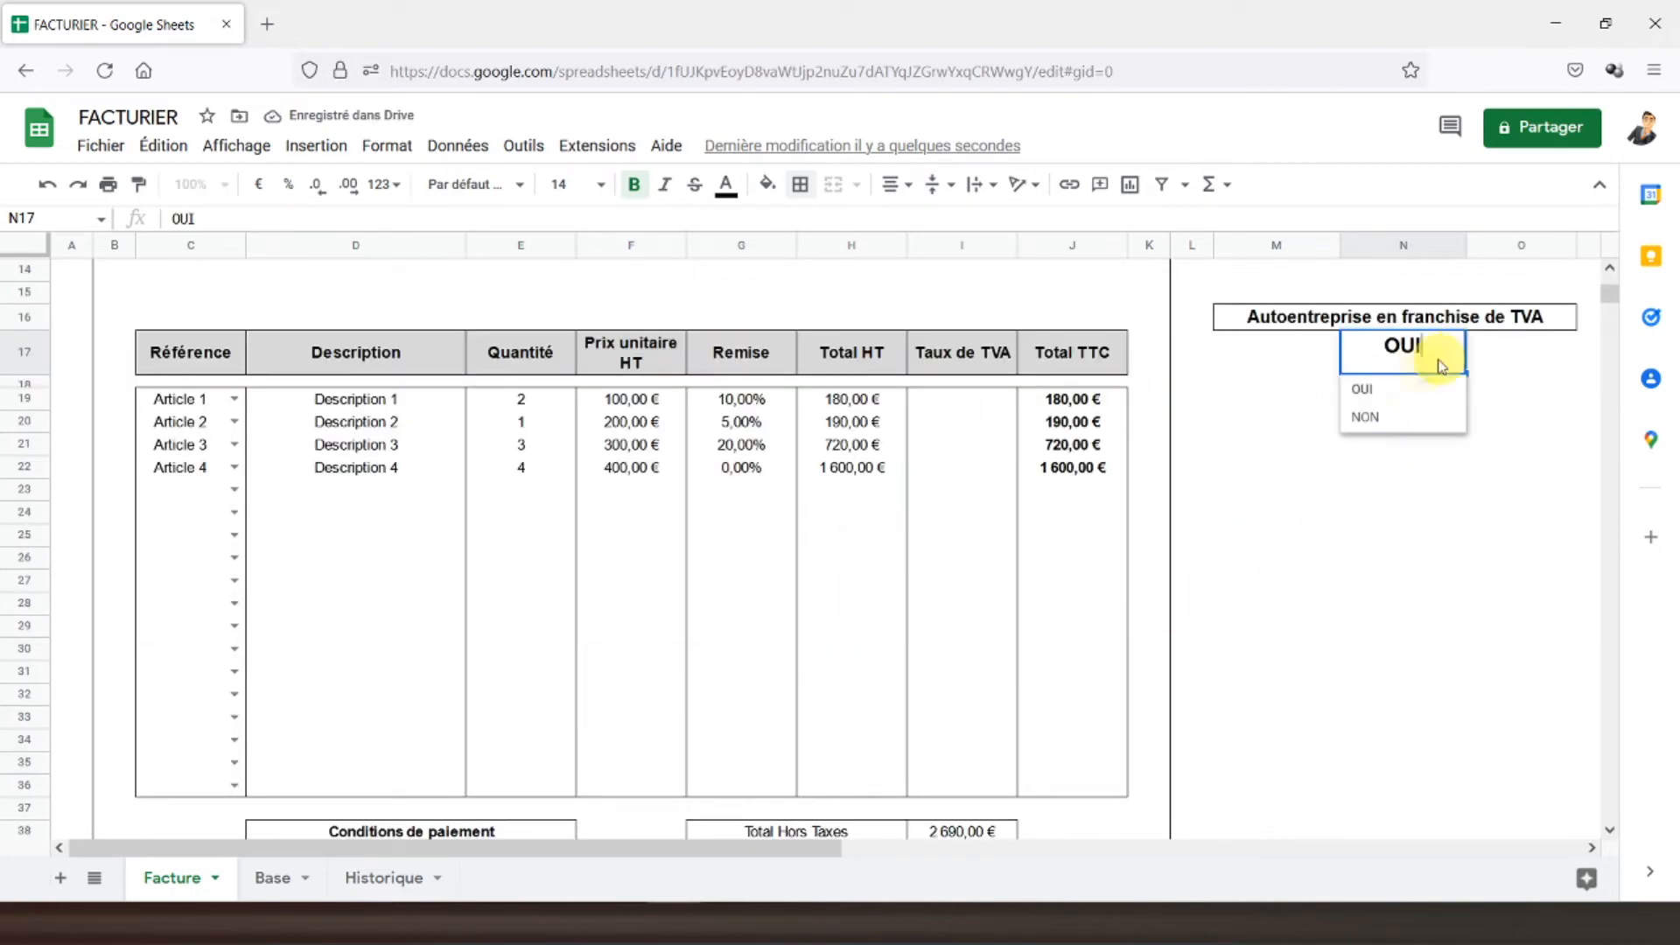
{"action": "left_click", "coordinate": [1389, 421]}
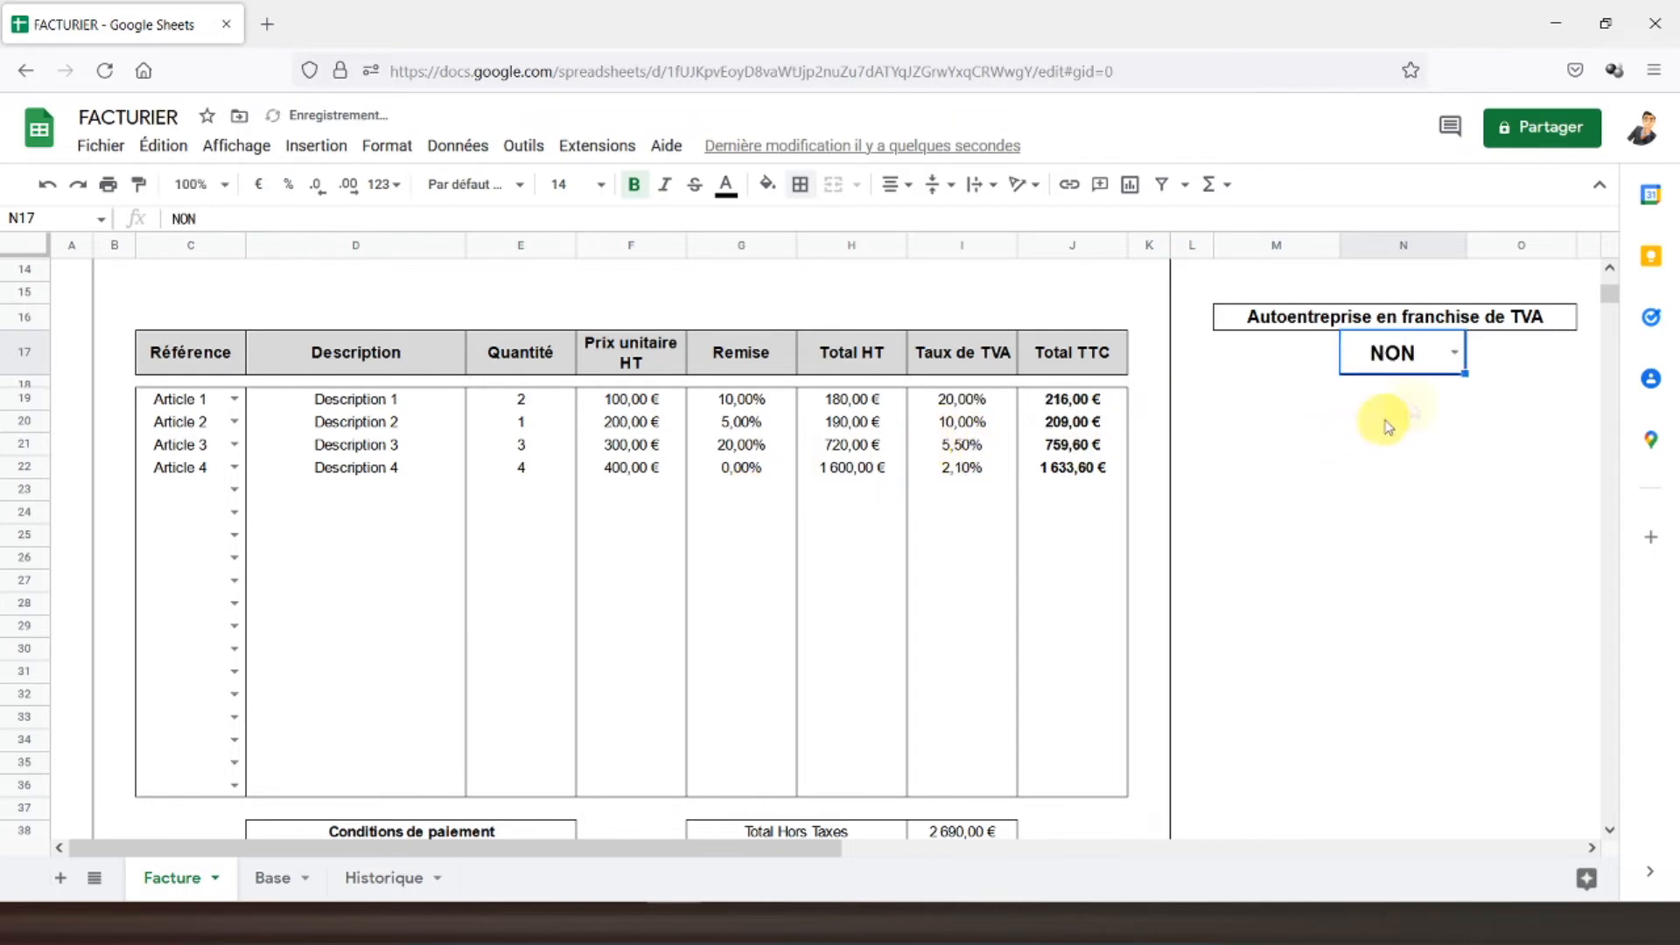
{"action": "scroll", "coordinate": [735, 481], "scroll_direction": "down", "scroll_amount": 4}
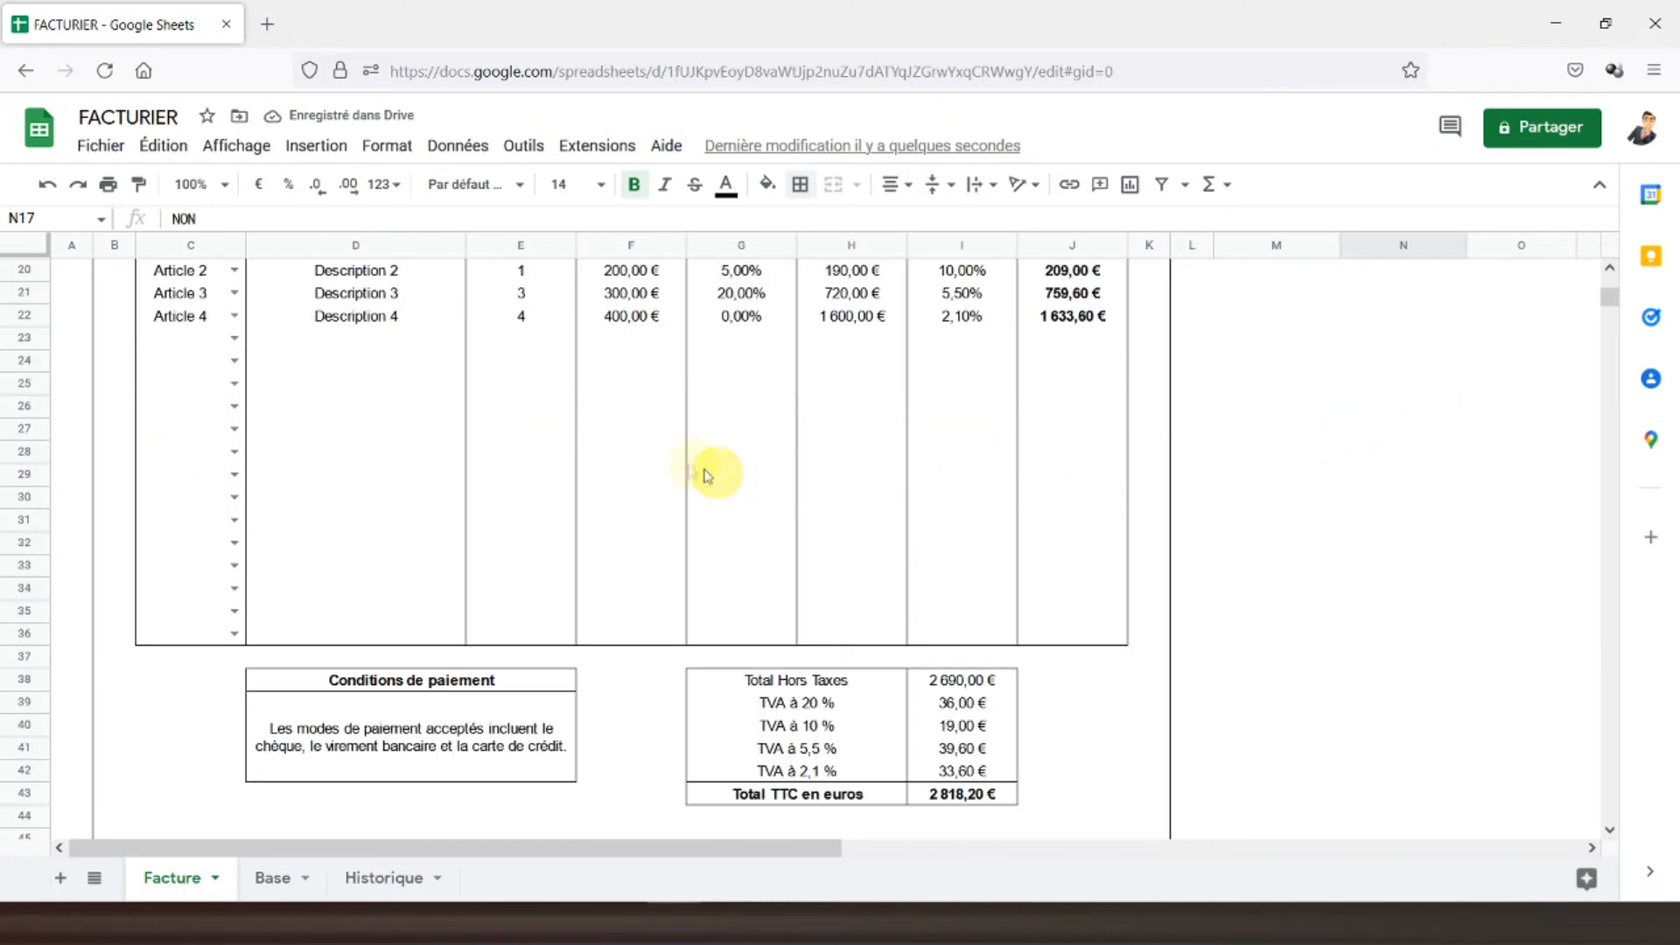
{"action": "left_click", "coordinate": [273, 700]}
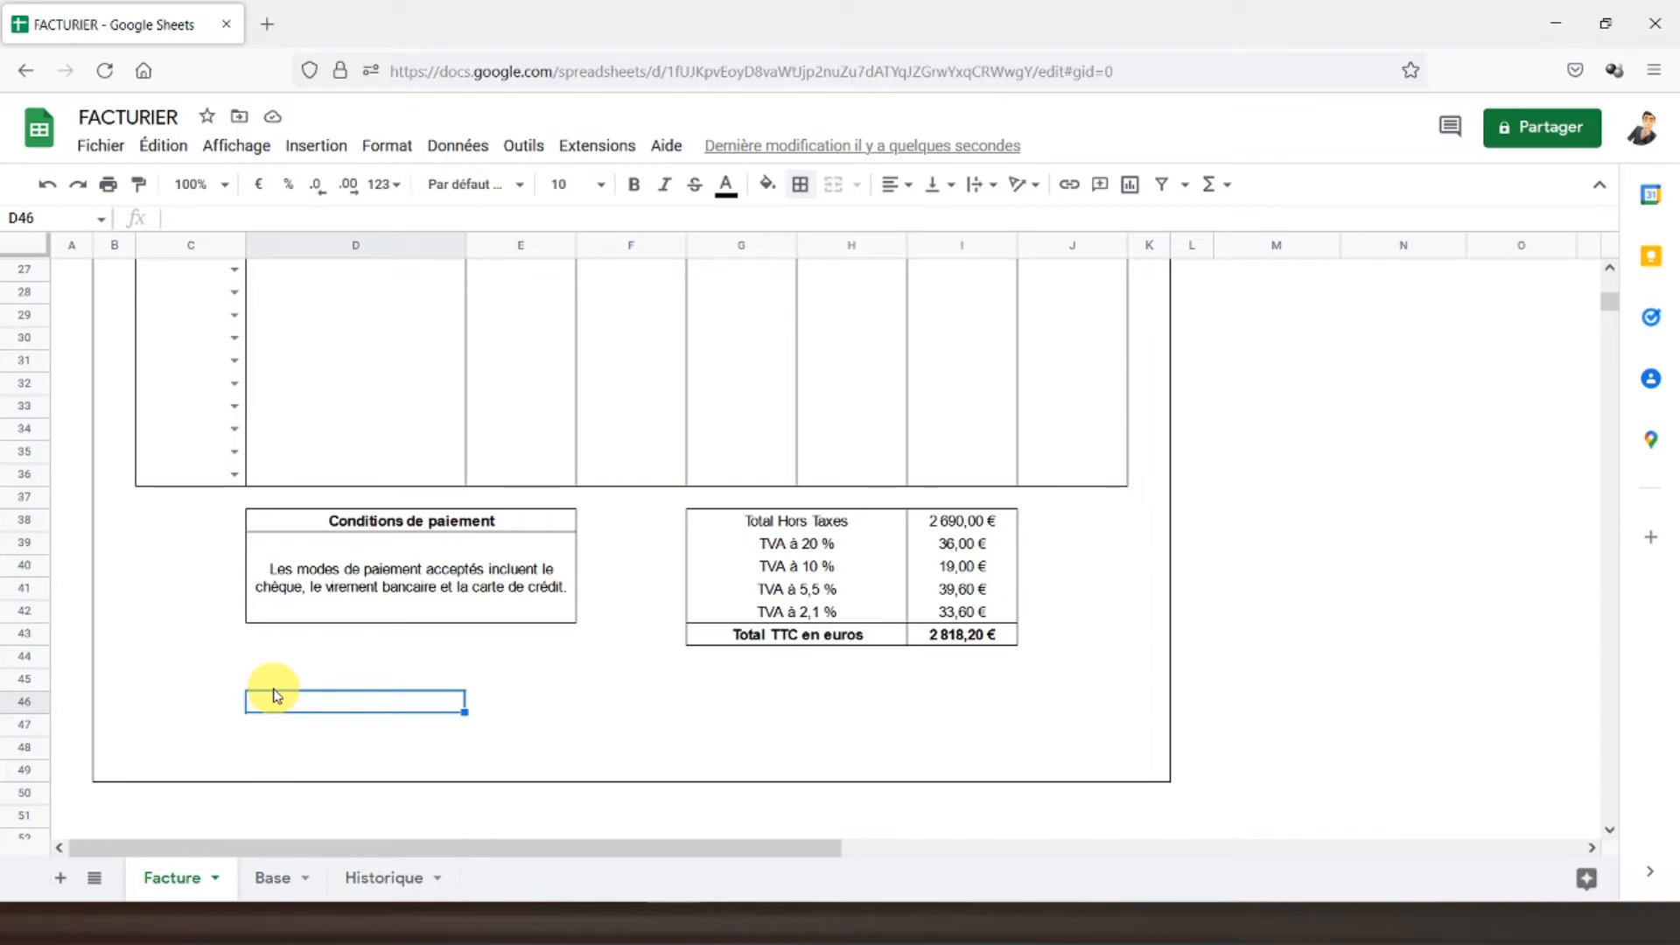
- Enter =si(N17="OUI";"TVA non applicable, art. 293B du CGI";"") in D45
{"action": "key", "text": "Up"}
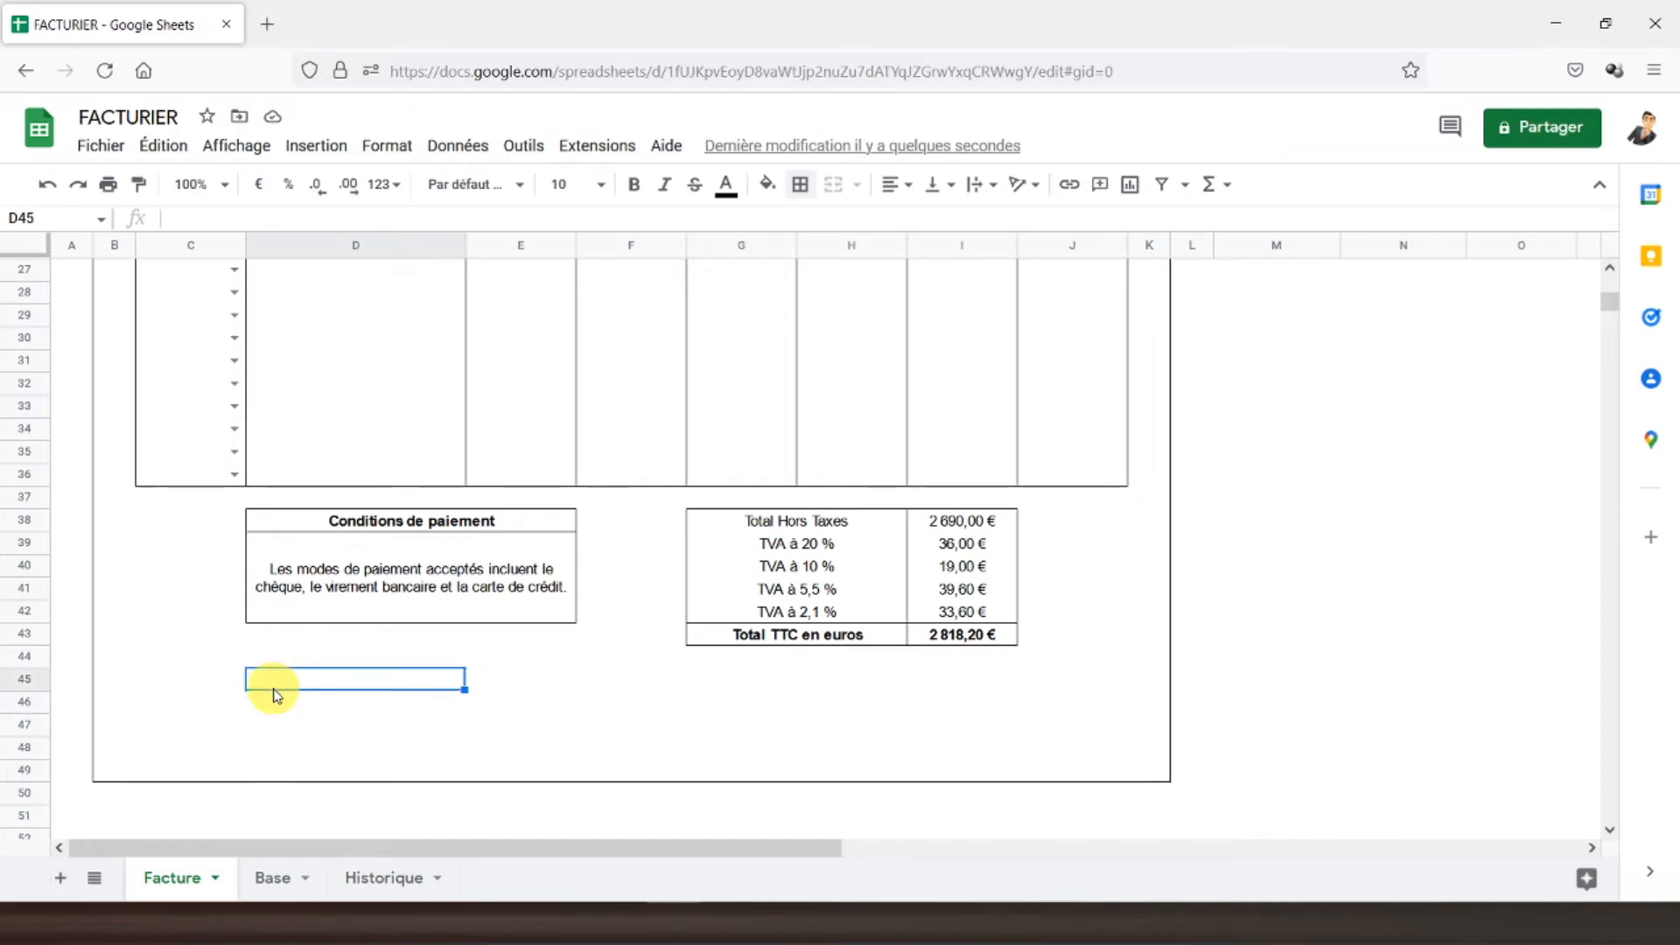
{"action": "type", "text": "=si("}
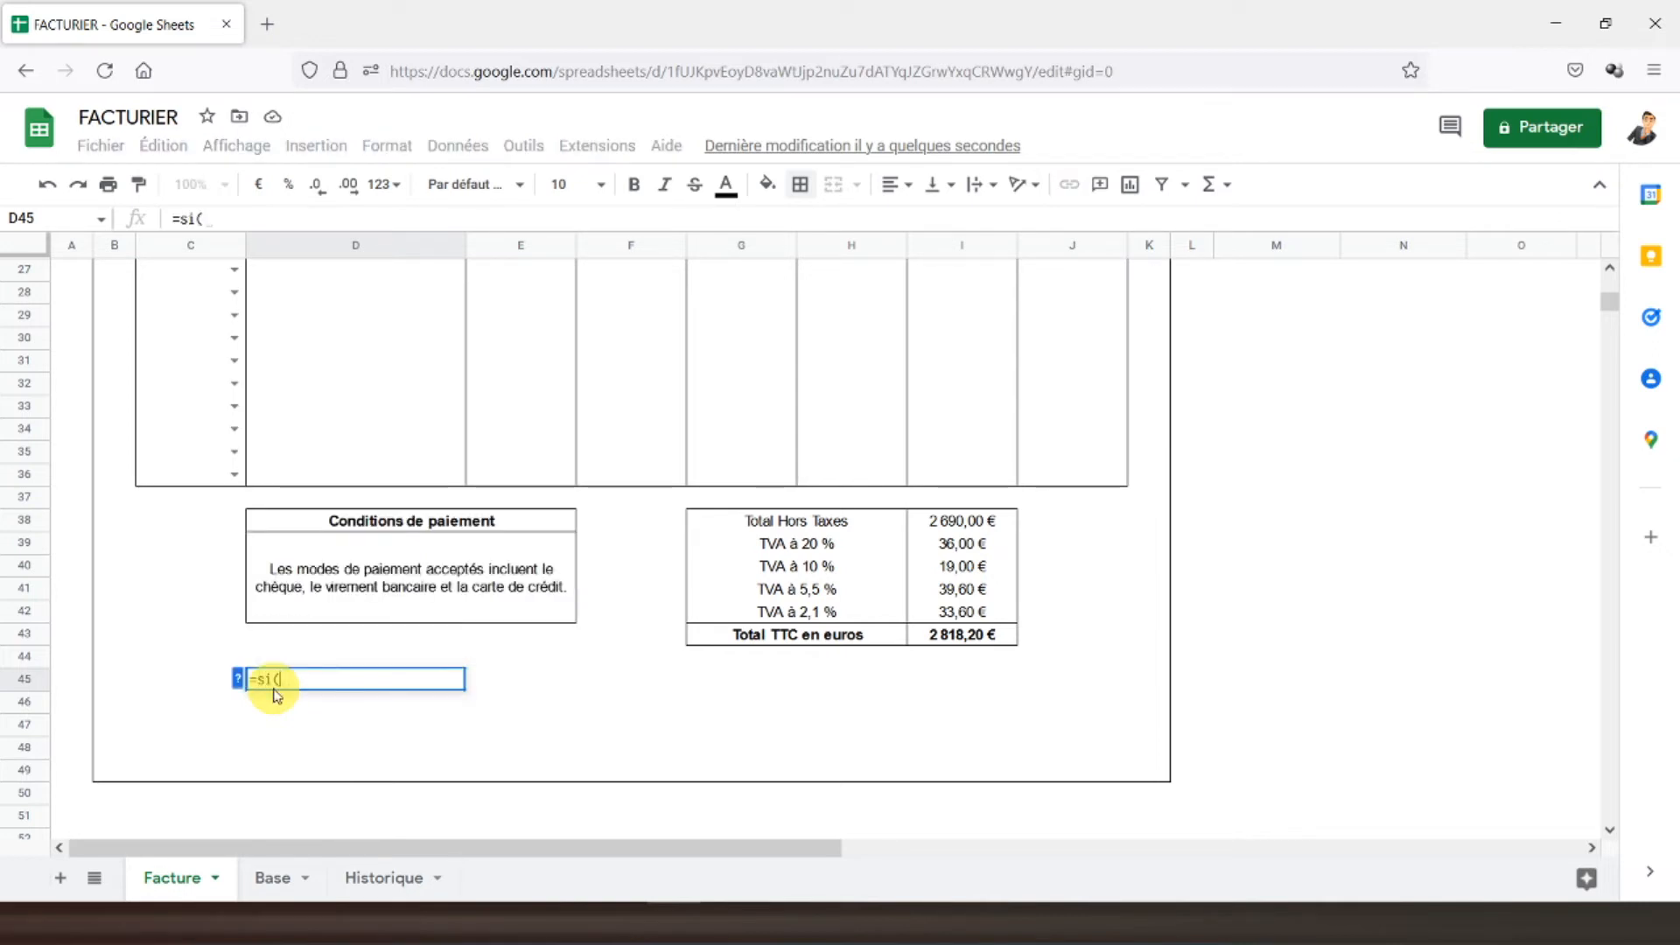
{"action": "scroll", "coordinate": [1287, 512], "scroll_direction": "up", "scroll_amount": 4}
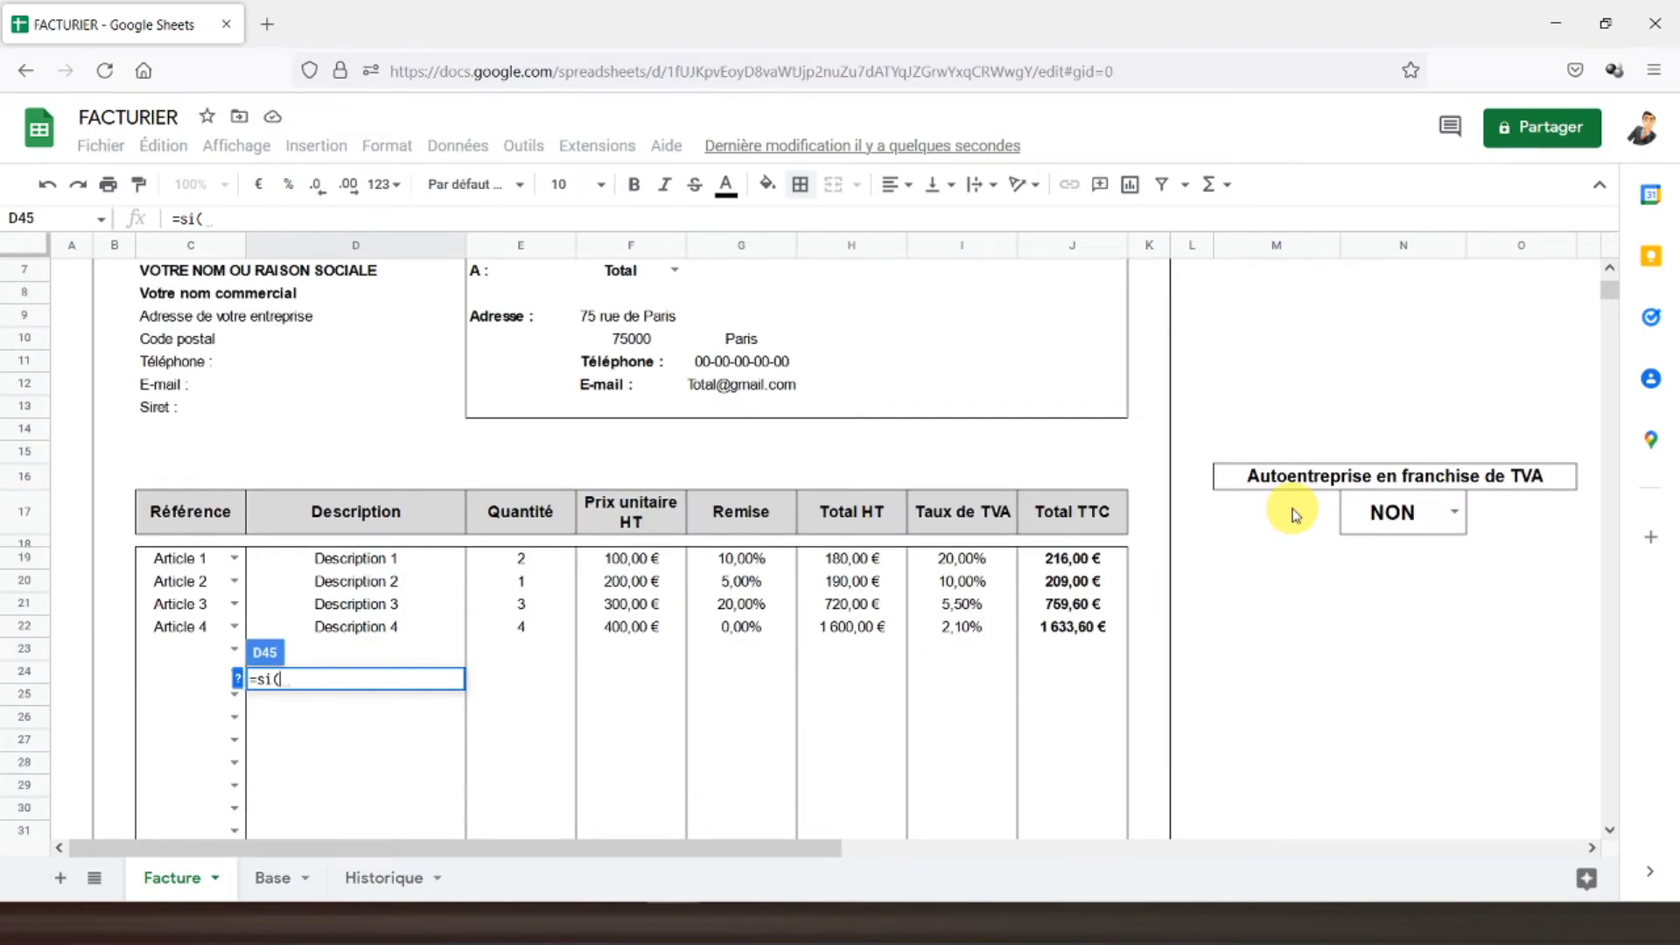
{"action": "left_click", "coordinate": [1404, 360]}
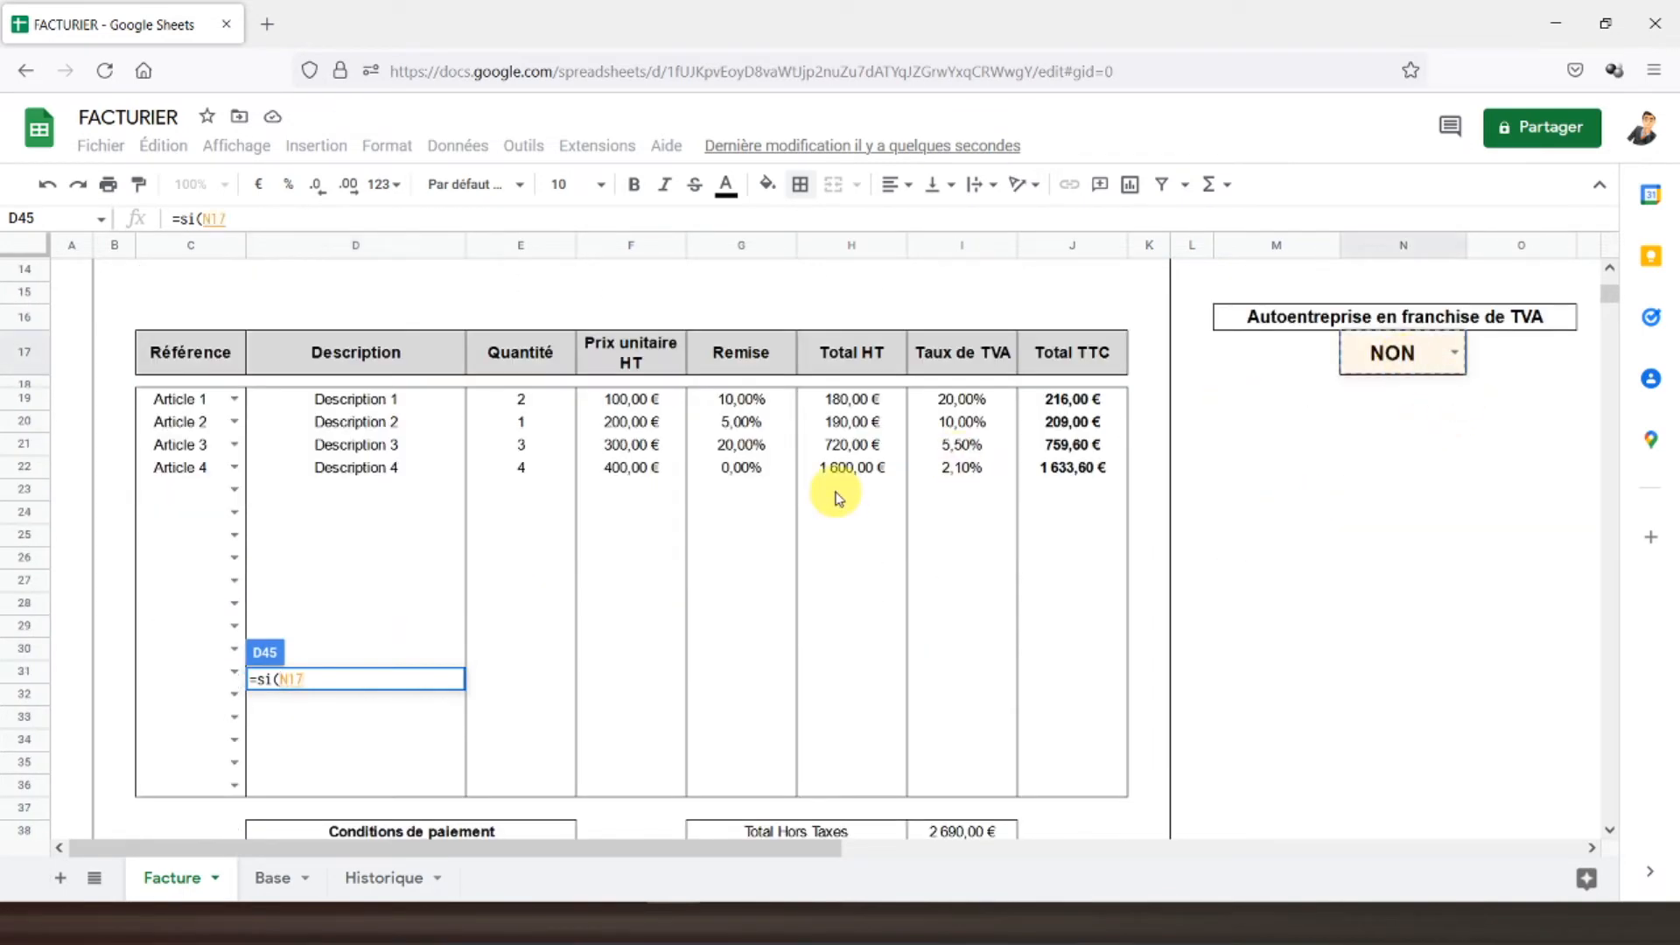
{"action": "type", "text": "=\"OUI\";"}
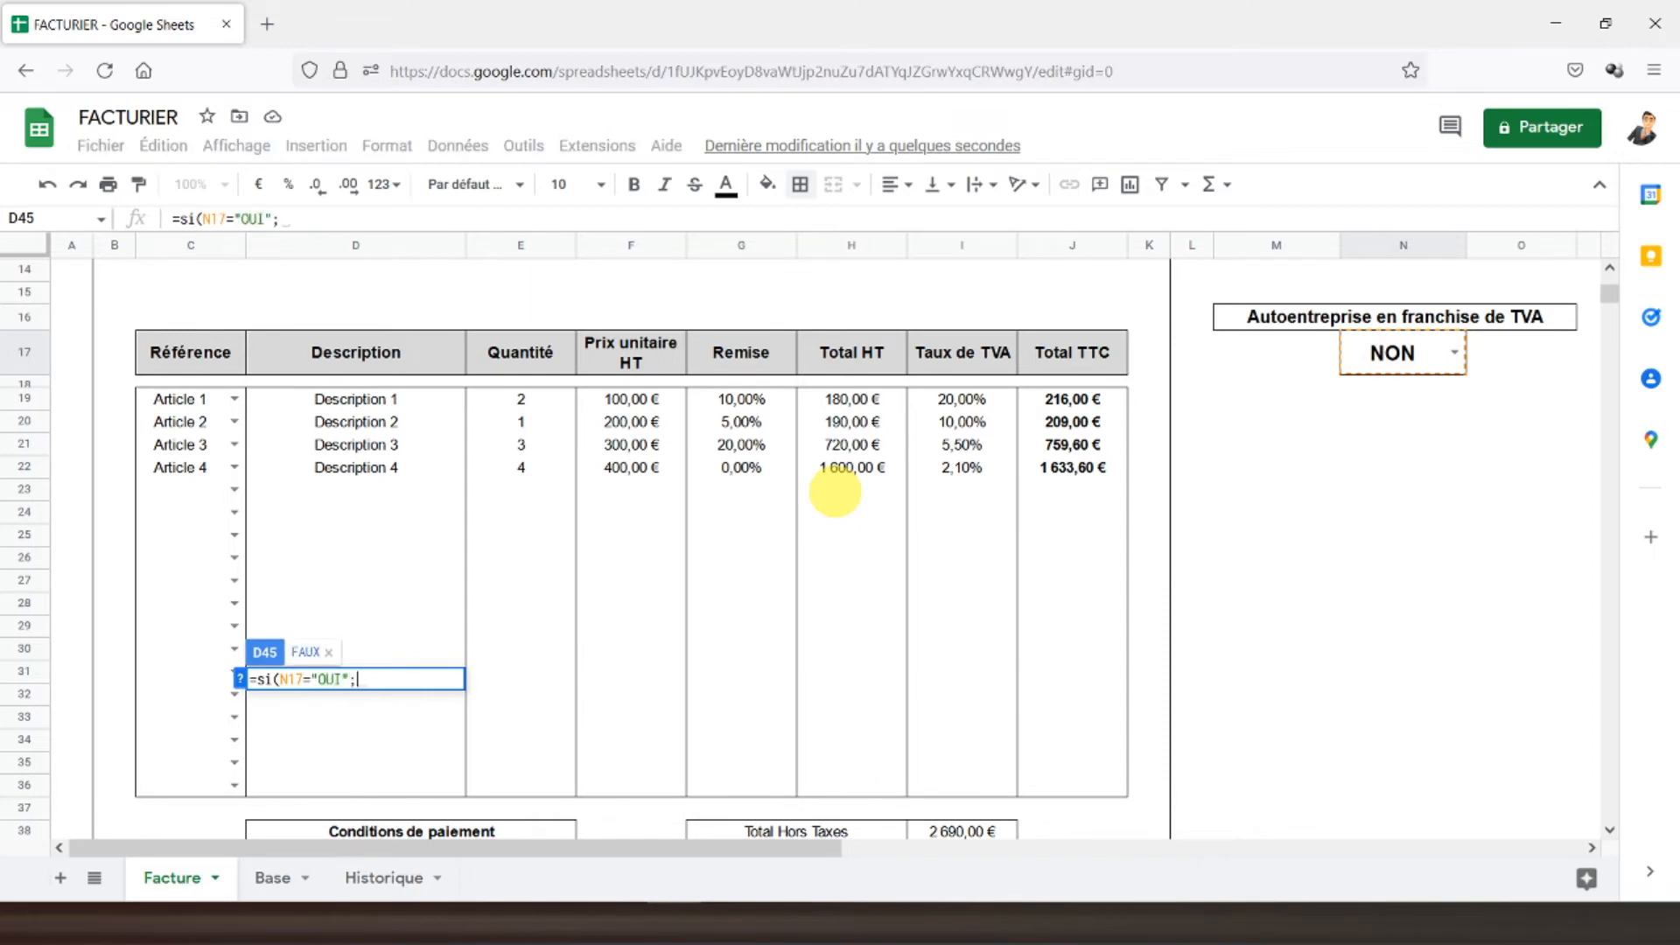
{"action": "type", "text": "\"TVA non applicable, art. 293B du CGI"}
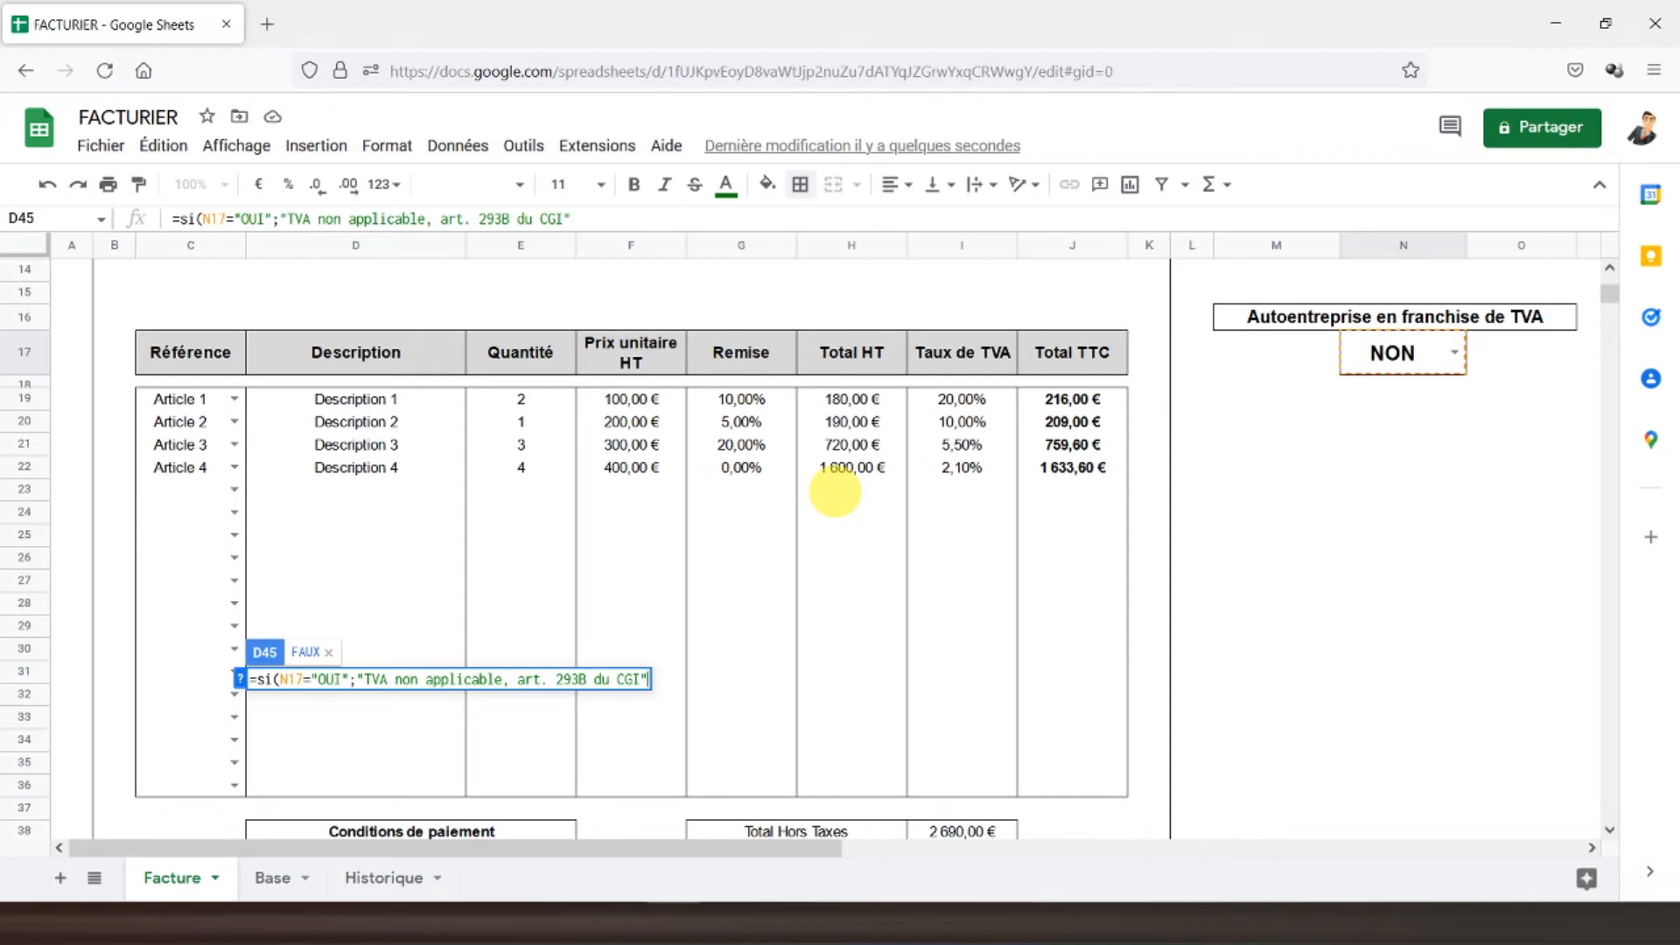
{"action": "type", "text": ";"}
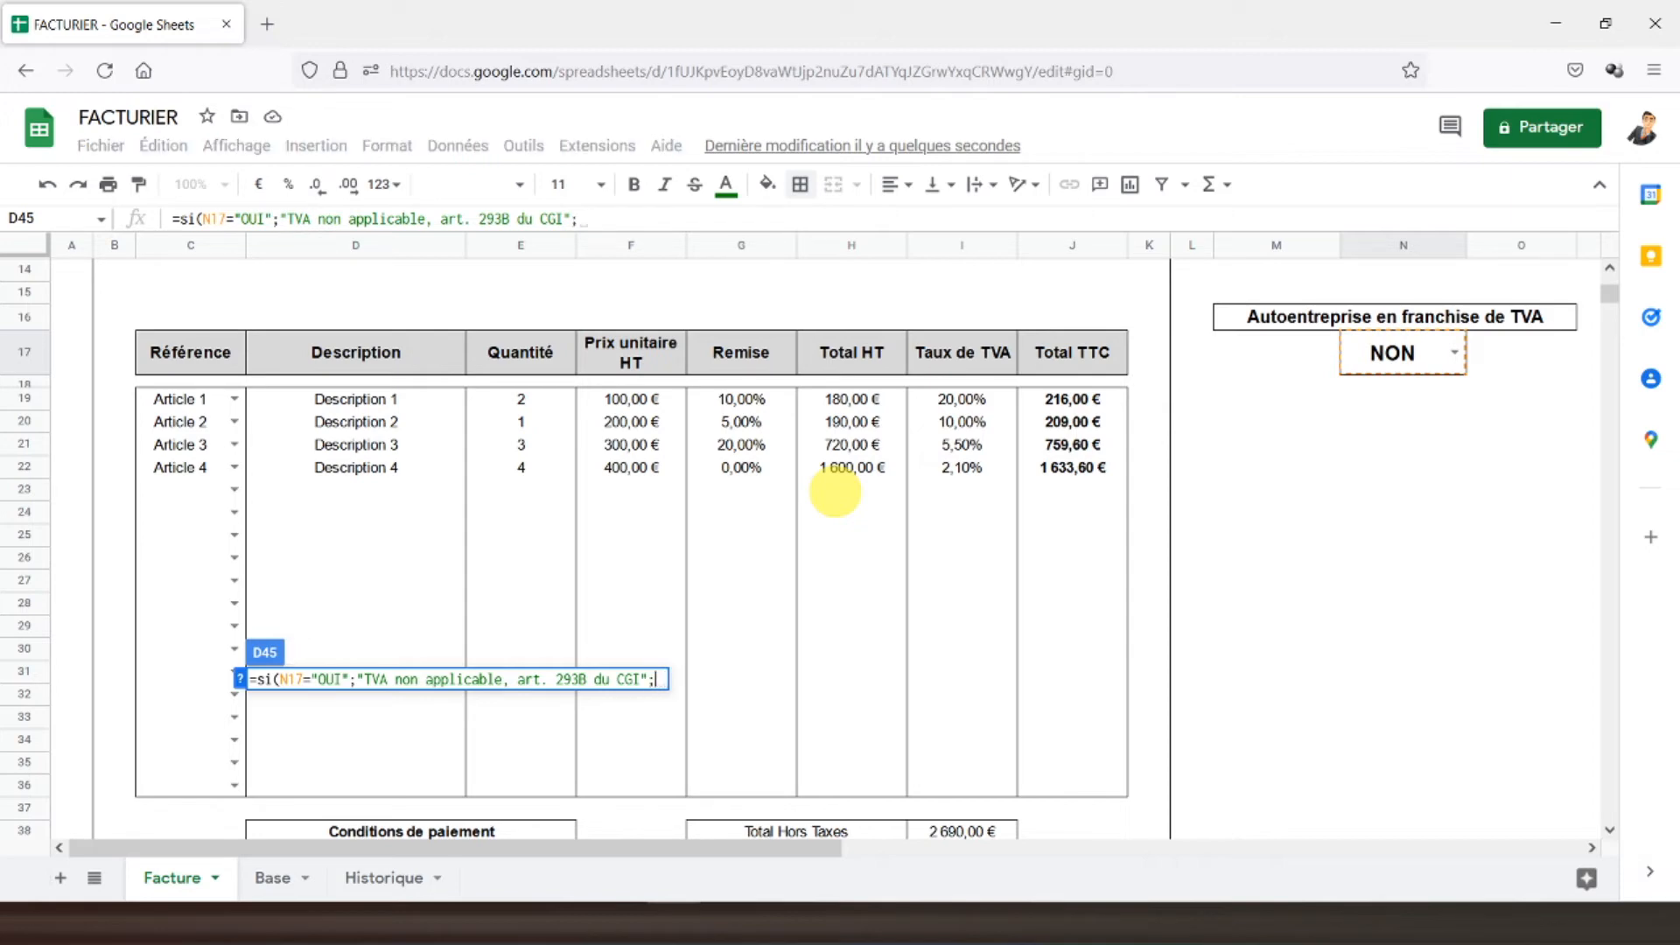
{"action": "type", "text": "\""}
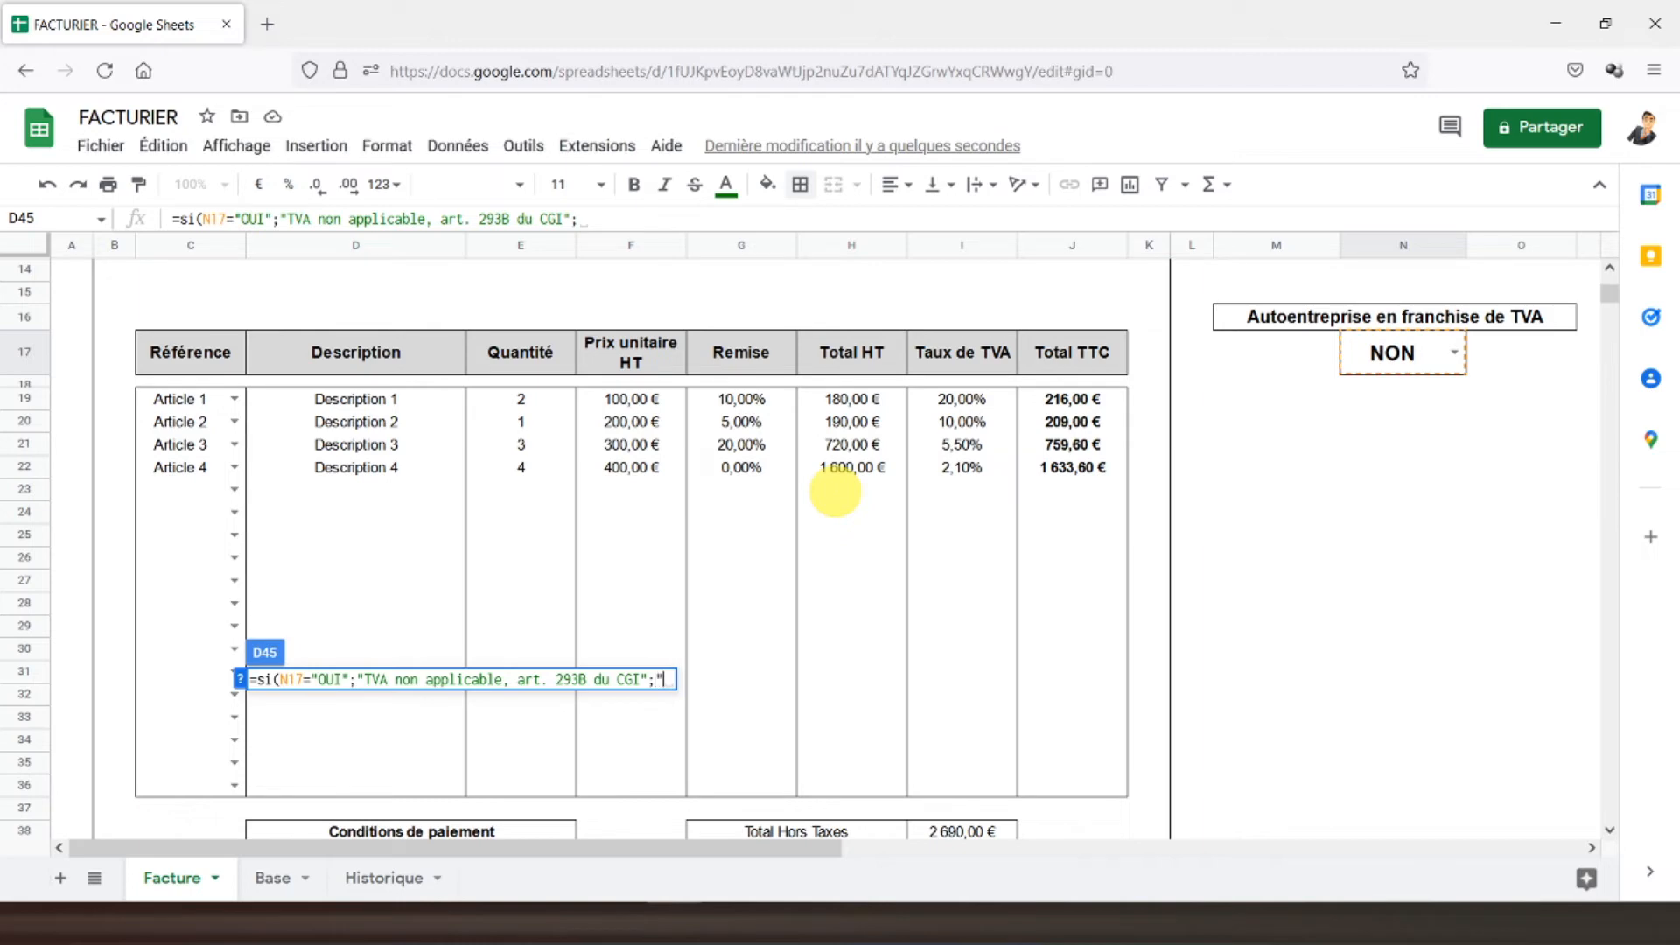
{"action": "key", "text": "Return"}
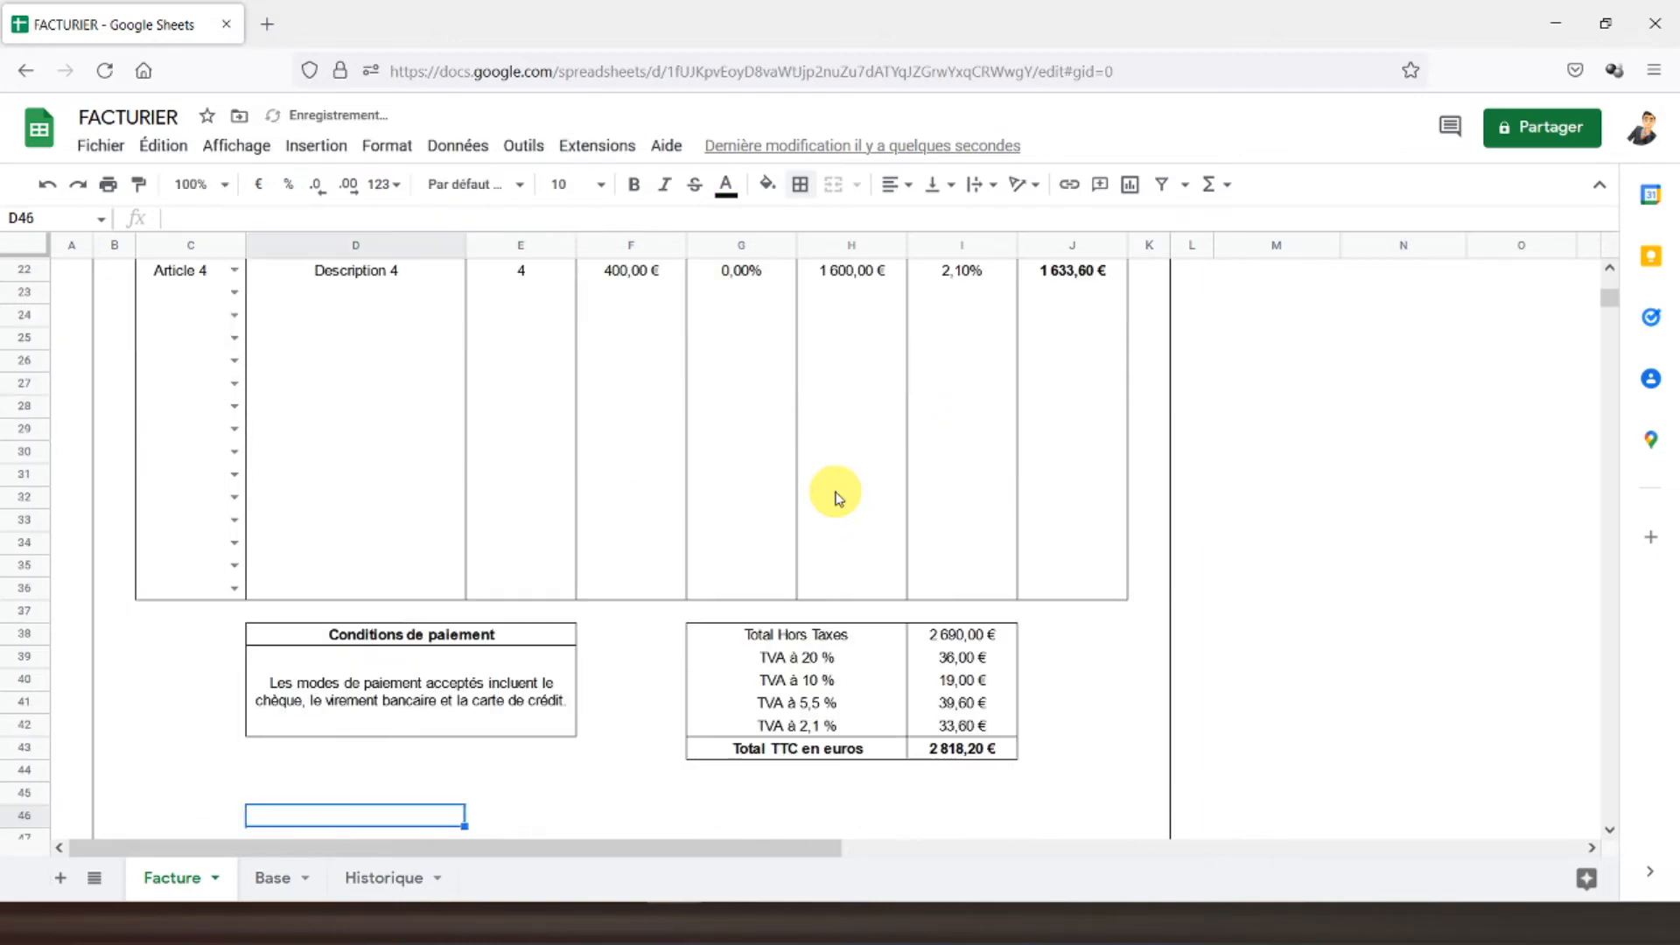
{"action": "scroll", "coordinate": [936, 455], "scroll_direction": "up", "scroll_amount": 3}
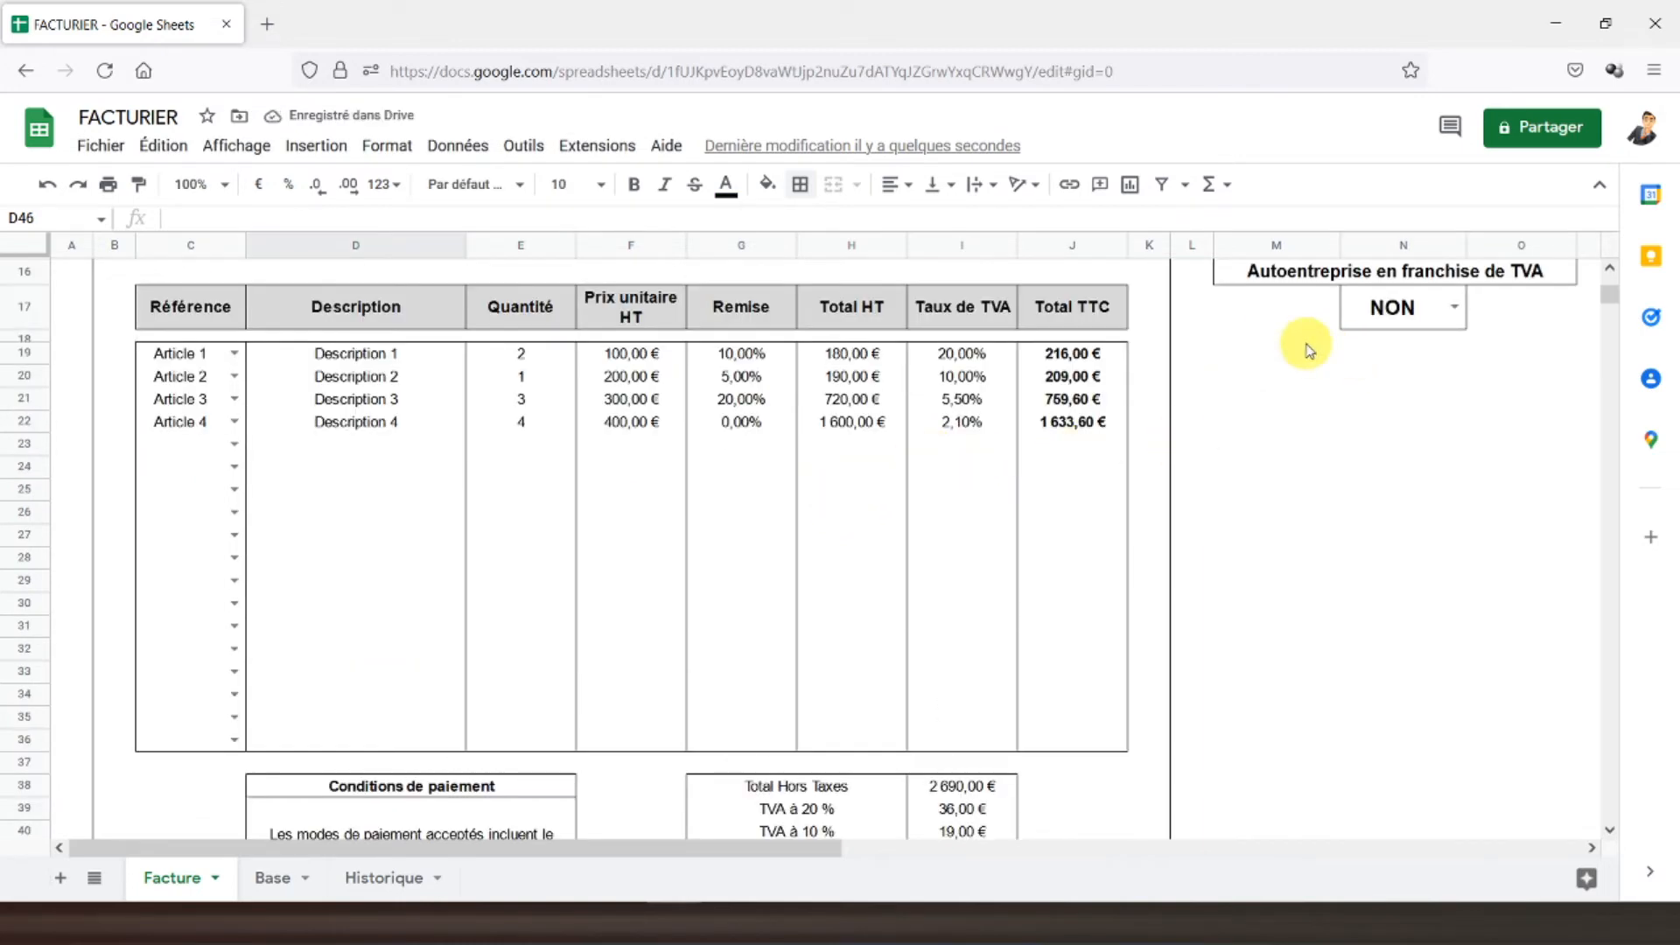
{"action": "scroll", "coordinate": [875, 438], "scroll_direction": "down", "scroll_amount": 3}
{"action": "scroll", "coordinate": [962, 602], "scroll_direction": "up", "scroll_amount": 9}
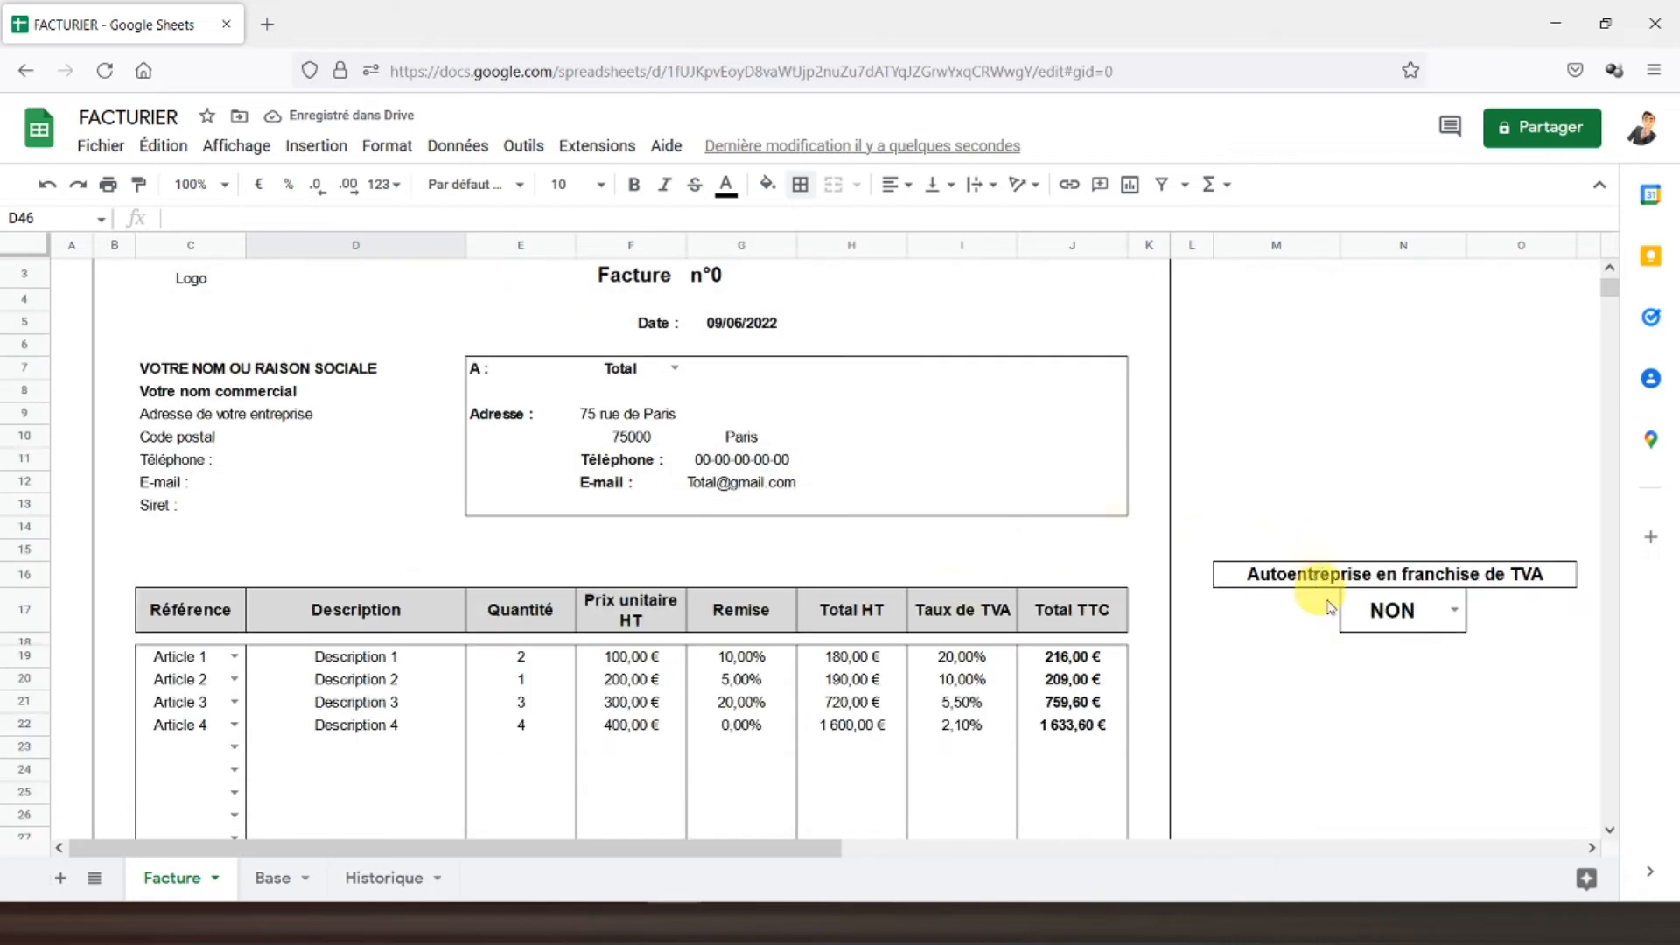
{"action": "left_click", "coordinate": [1457, 625]}
{"action": "left_click", "coordinate": [1403, 645]}
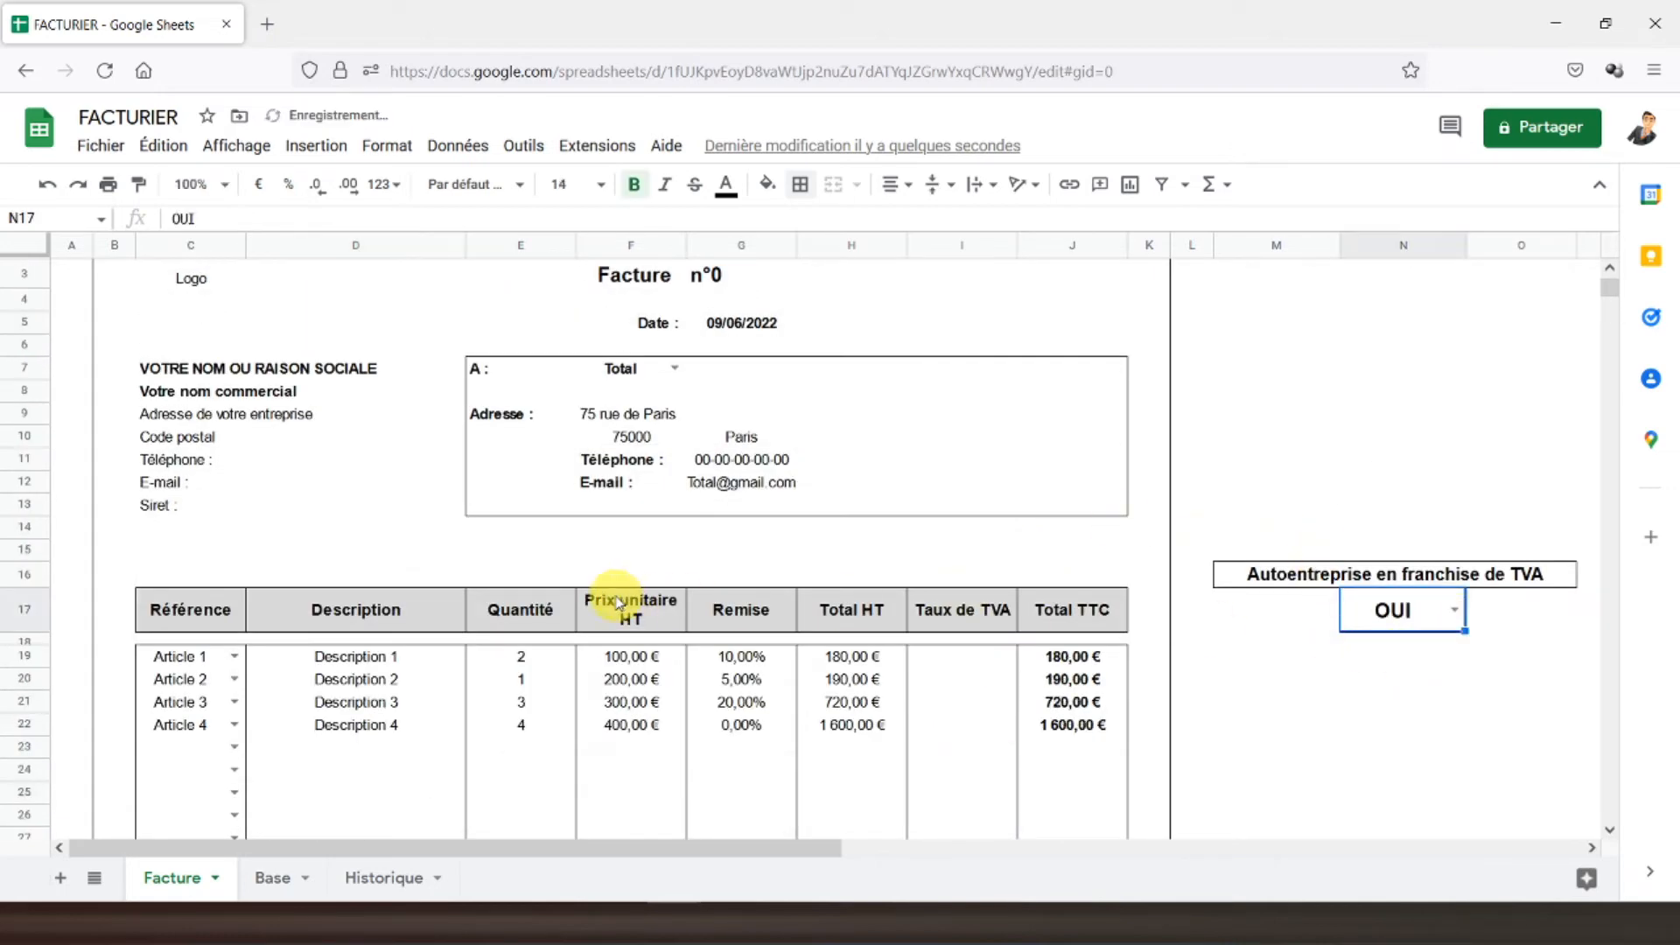
{"action": "scroll", "coordinate": [525, 577], "scroll_direction": "down", "scroll_amount": 7}
{"action": "scroll", "coordinate": [307, 709], "scroll_direction": "down", "scroll_amount": 3}
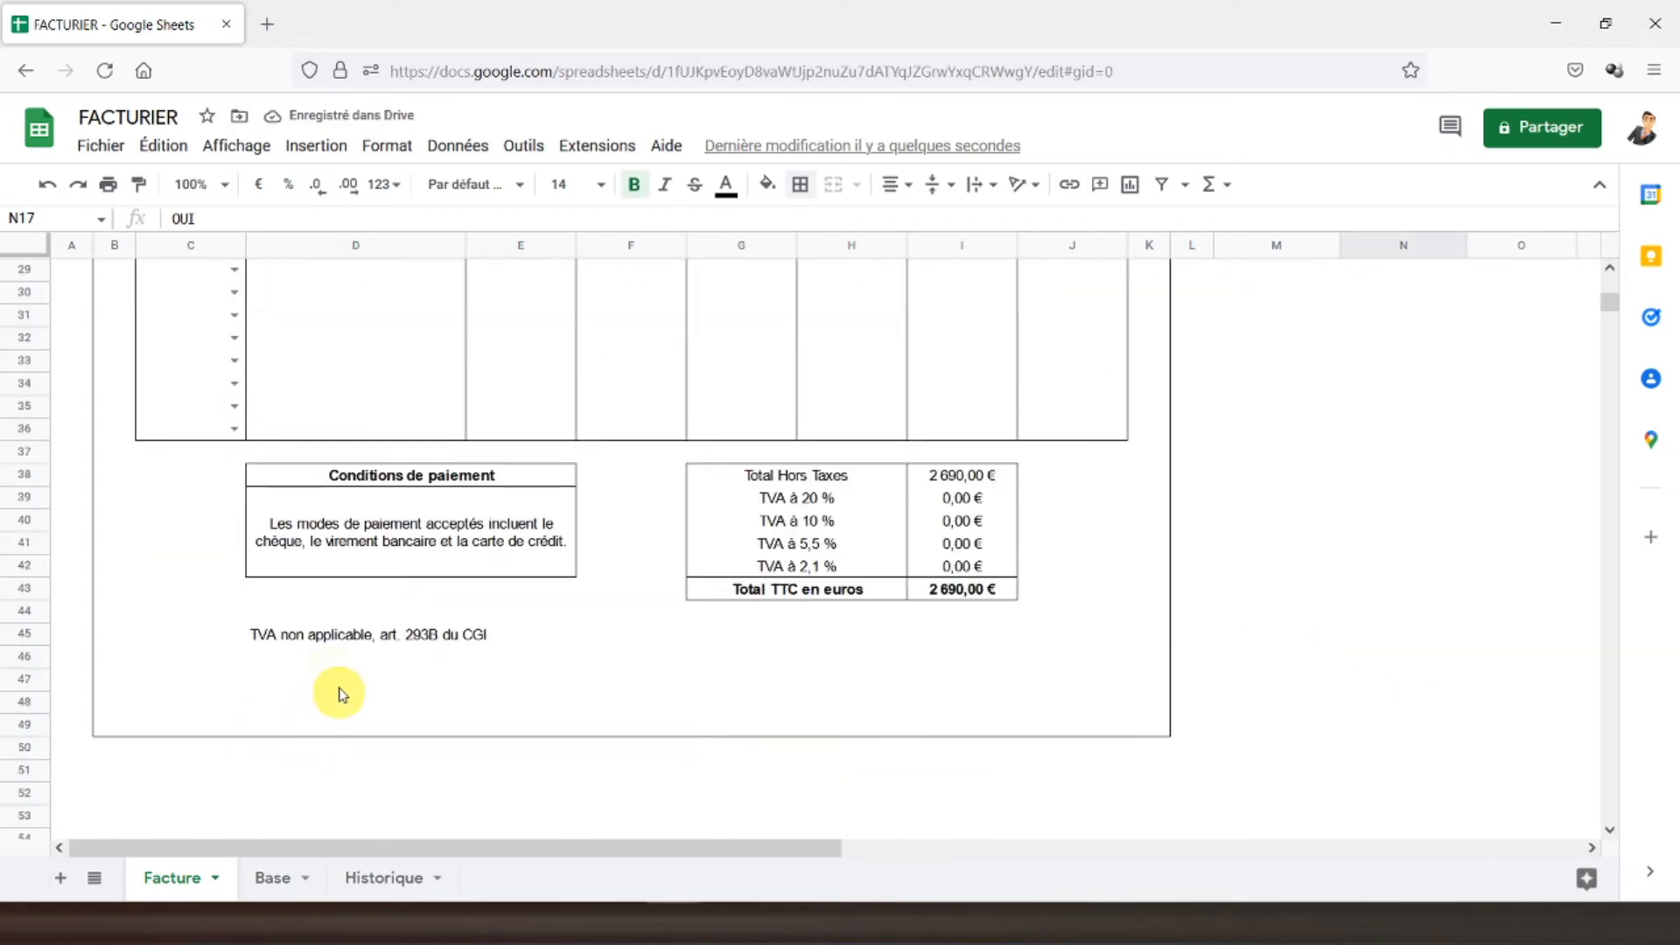
{"action": "left_click", "coordinate": [283, 643]}
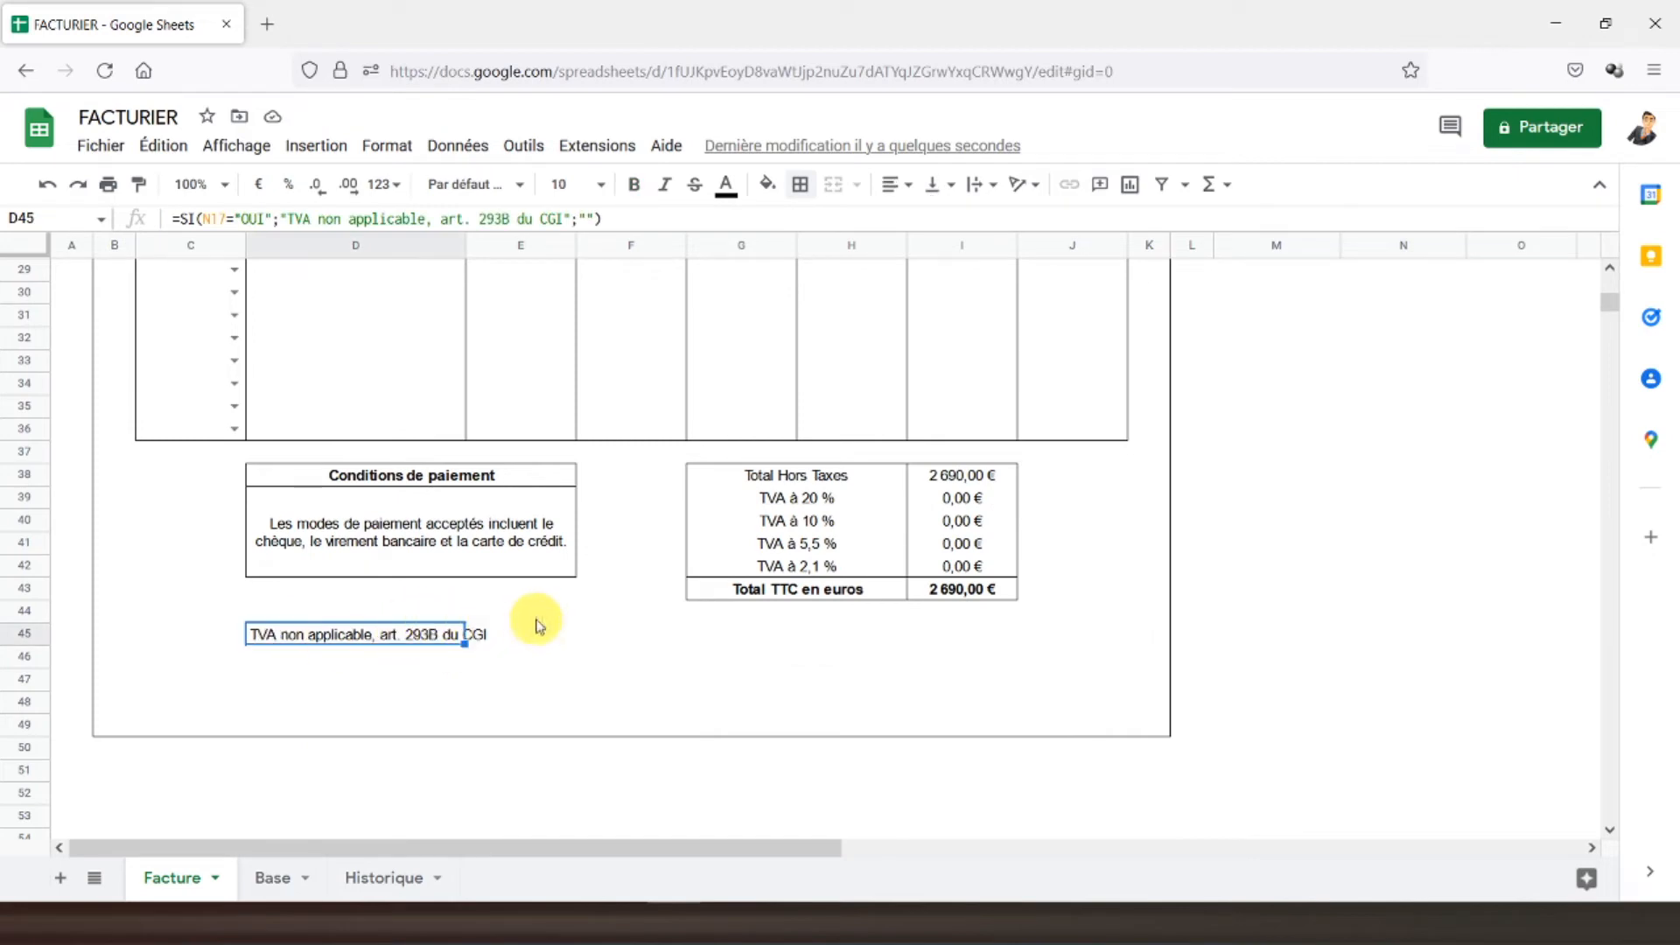
{"action": "scroll", "coordinate": [511, 606], "scroll_direction": "up", "scroll_amount": 3}
{"action": "scroll", "coordinate": [511, 607], "scroll_direction": "up", "scroll_amount": 8}
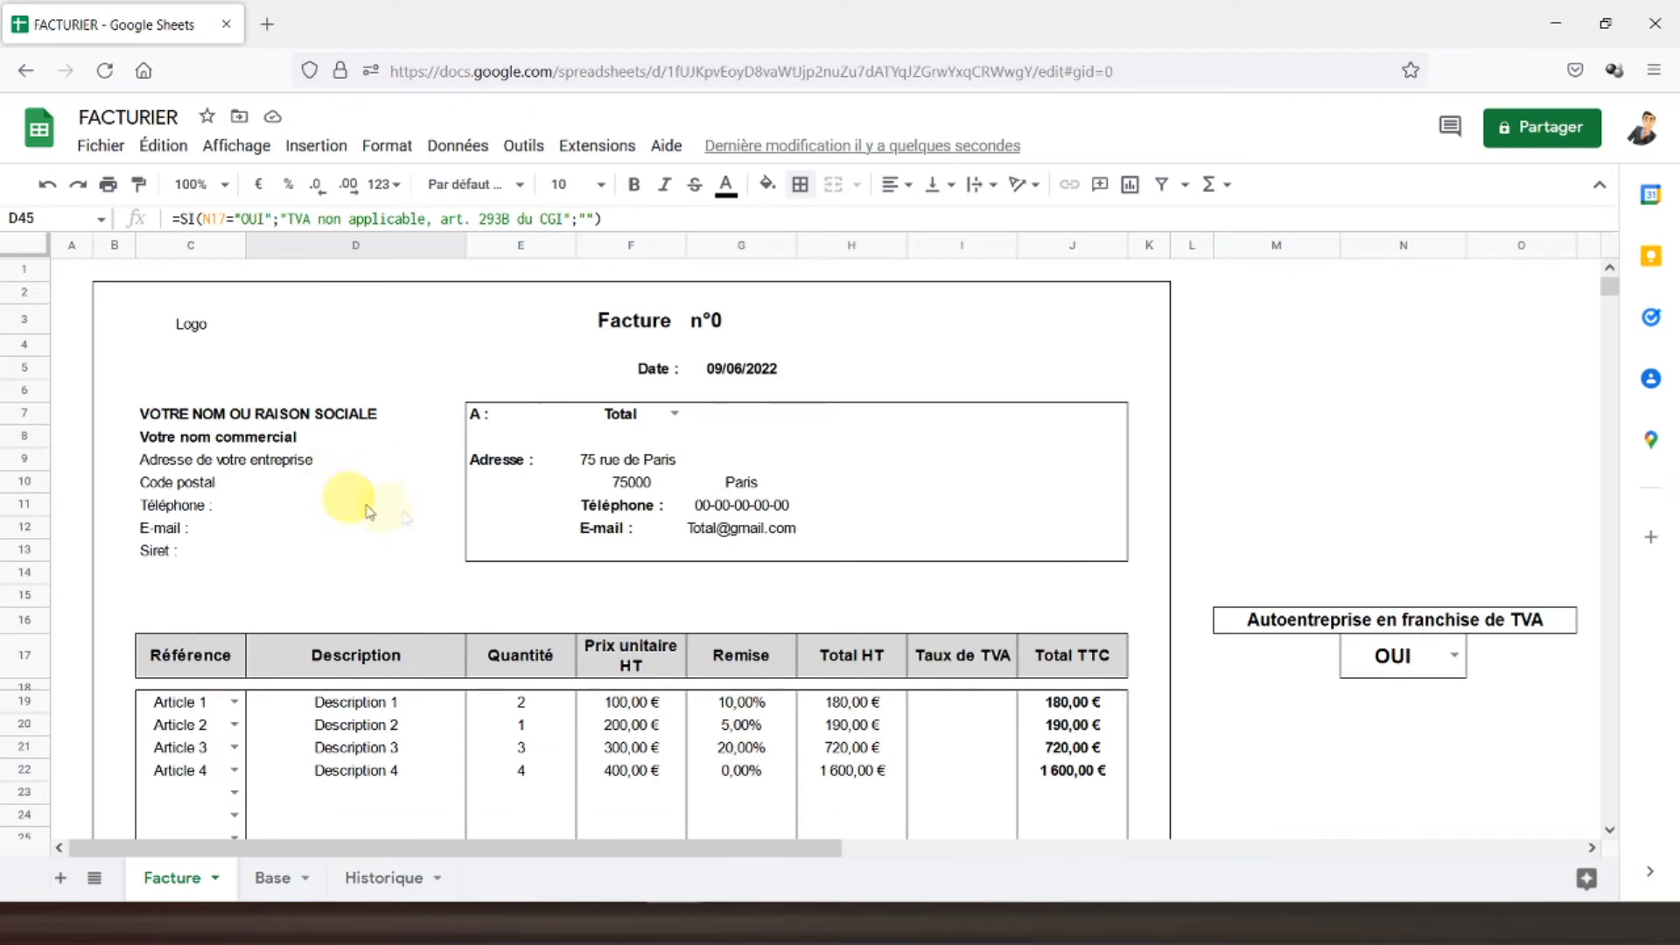
{"action": "scroll", "coordinate": [627, 542], "scroll_direction": "down", "scroll_amount": 5}
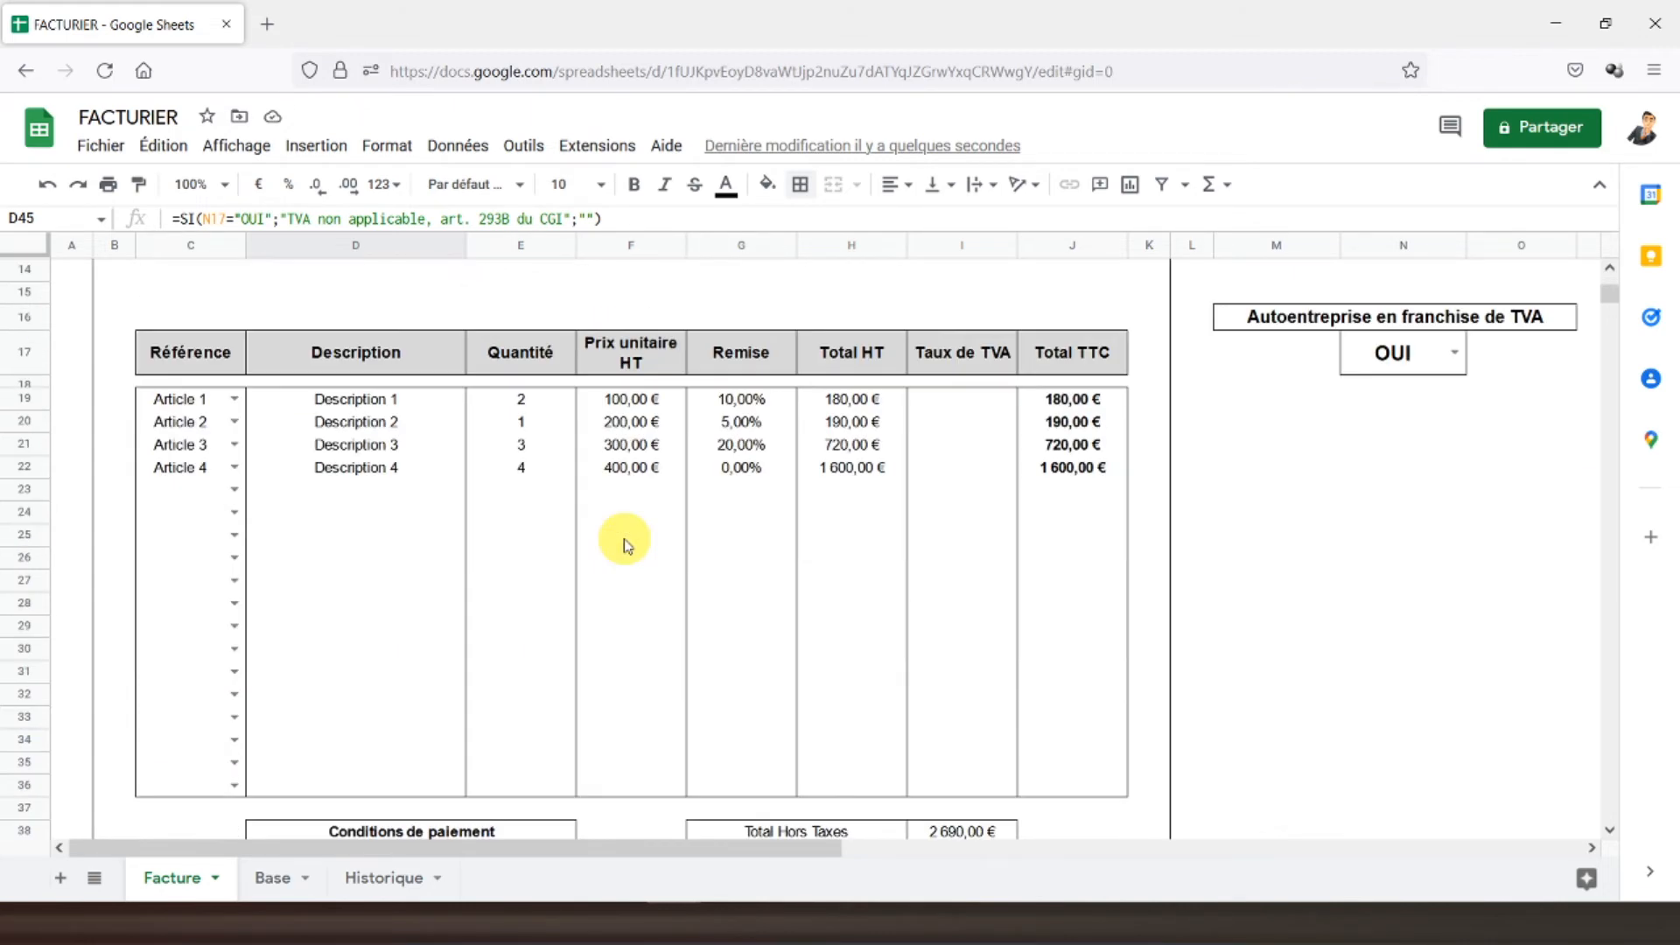
{"action": "left_click", "coordinate": [1453, 351]}
{"action": "left_click", "coordinate": [1393, 416]}
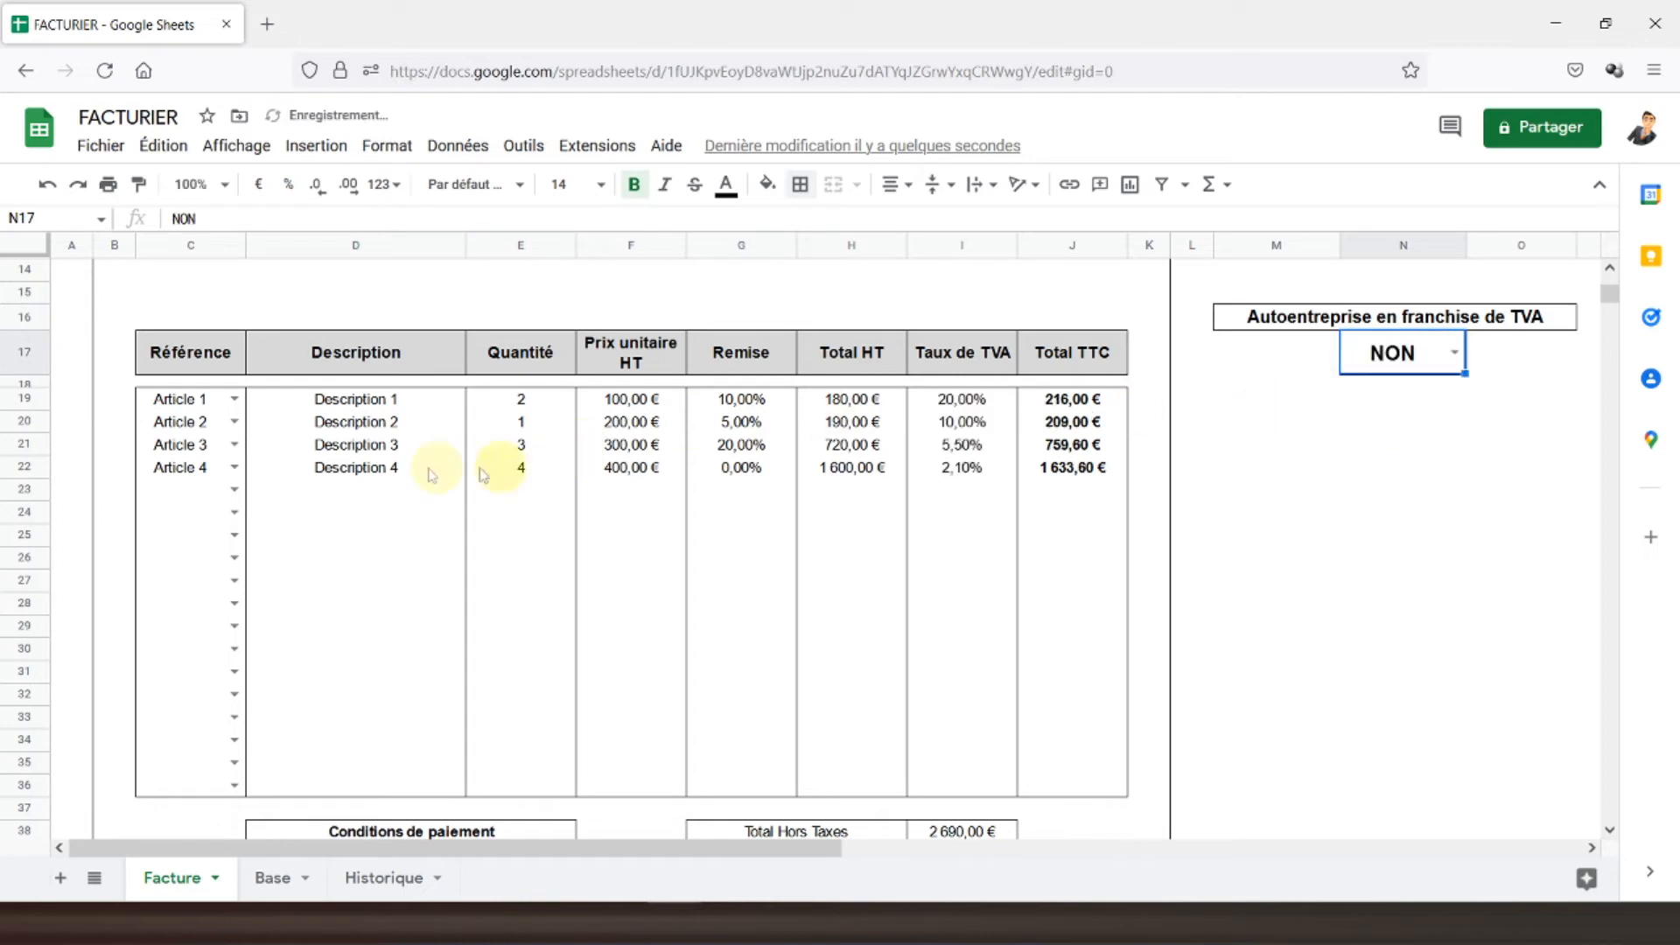
{"action": "scroll", "coordinate": [431, 499], "scroll_direction": "down", "scroll_amount": 2}
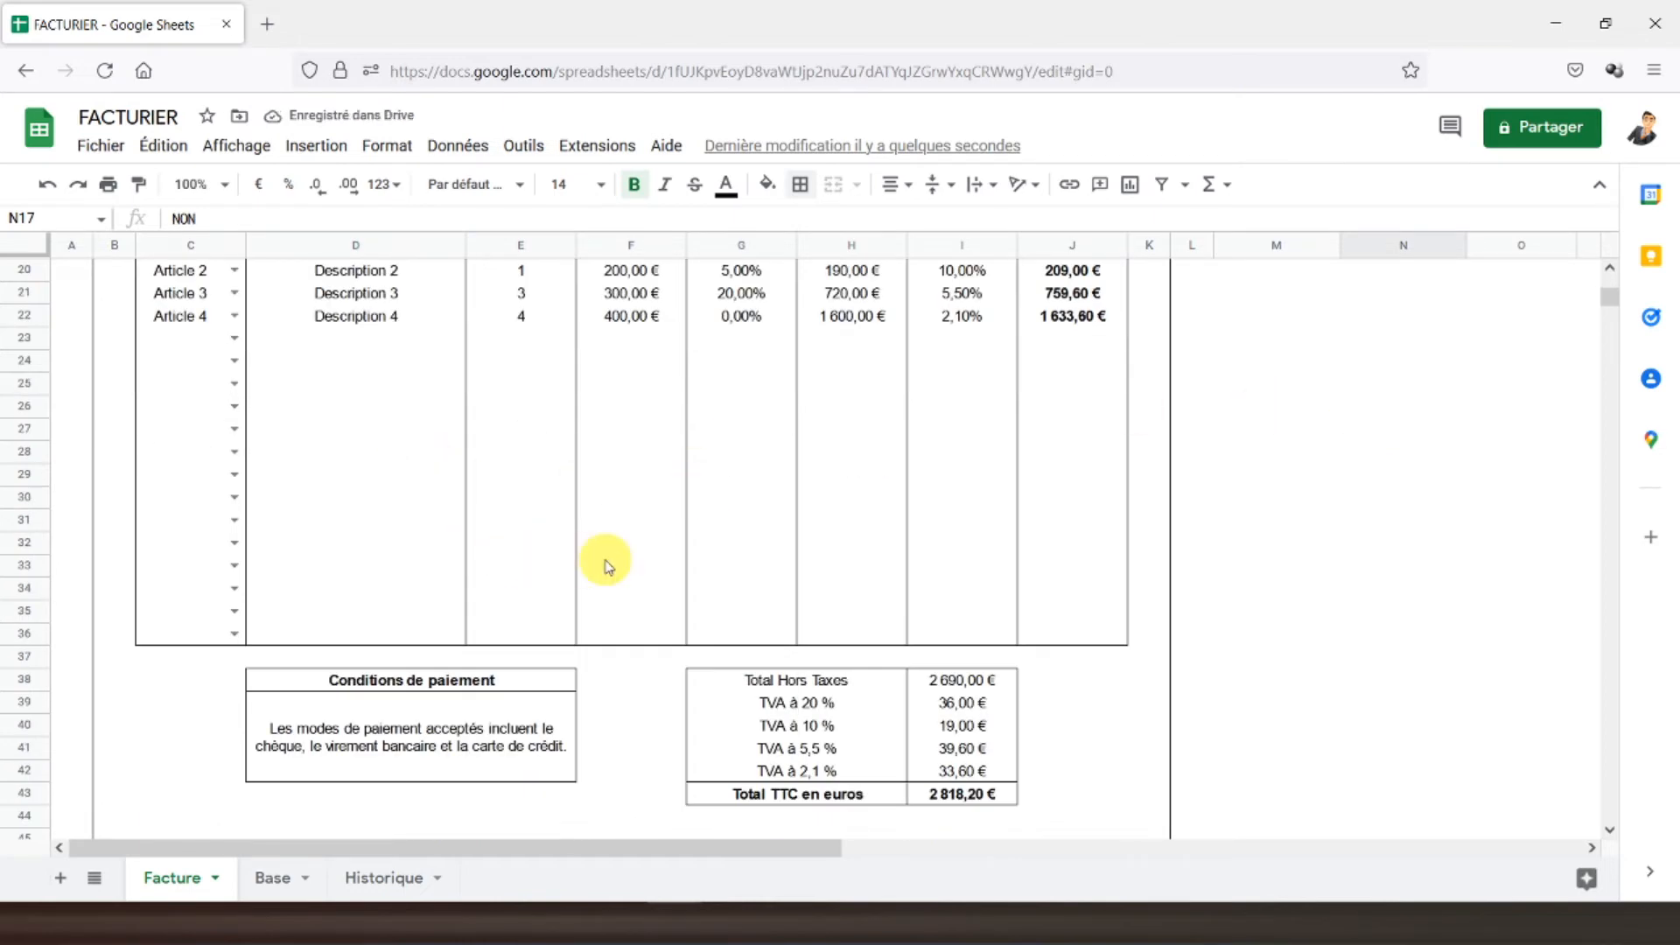
{"action": "scroll", "coordinate": [600, 563], "scroll_direction": "up", "scroll_amount": 6}
{"action": "left_click", "coordinate": [75, 272]}
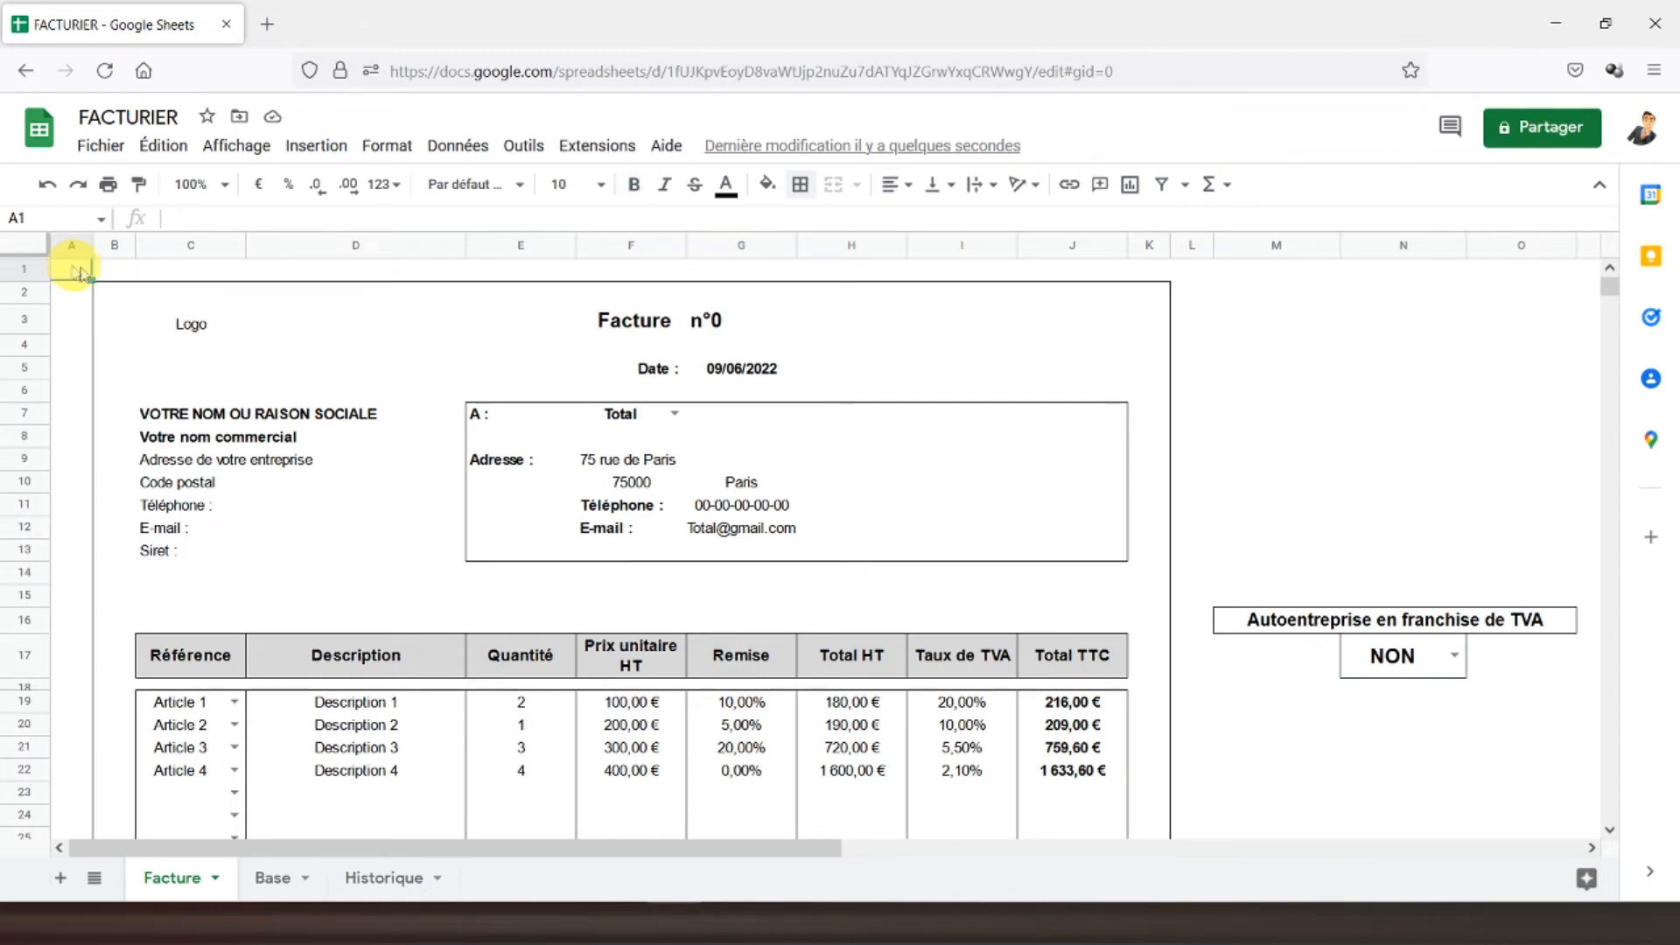
- Review the Base sheet's client list, then return to the Historique sheet
{"action": "left_click", "coordinate": [268, 878]}
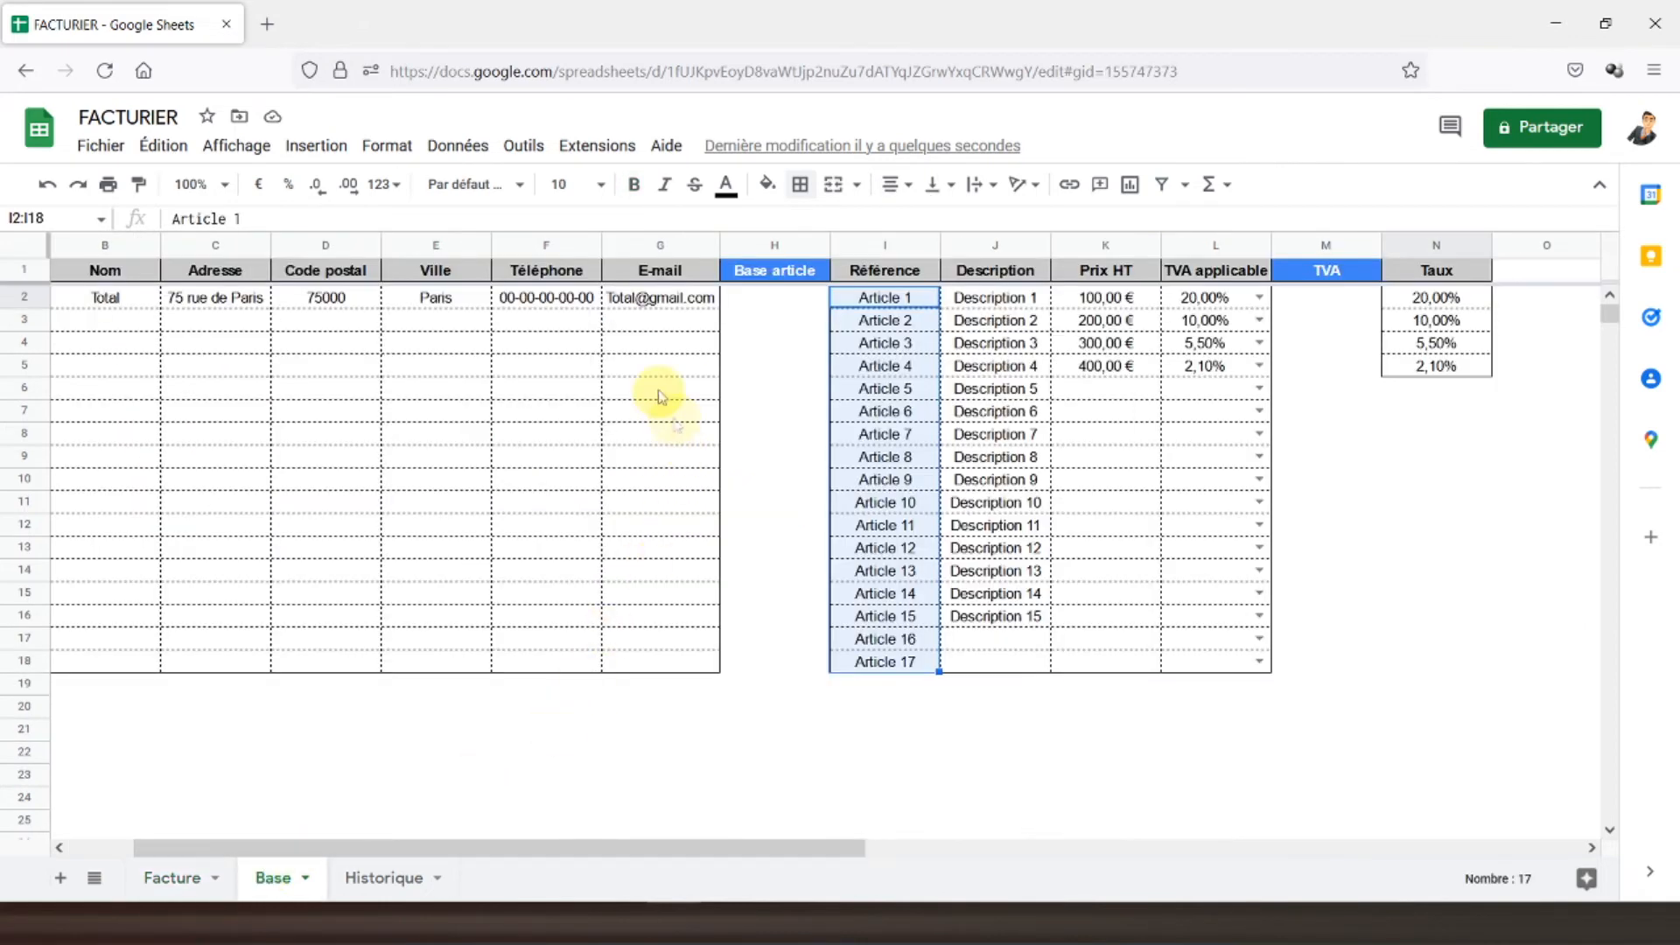
{"action": "left_click", "coordinate": [438, 387]}
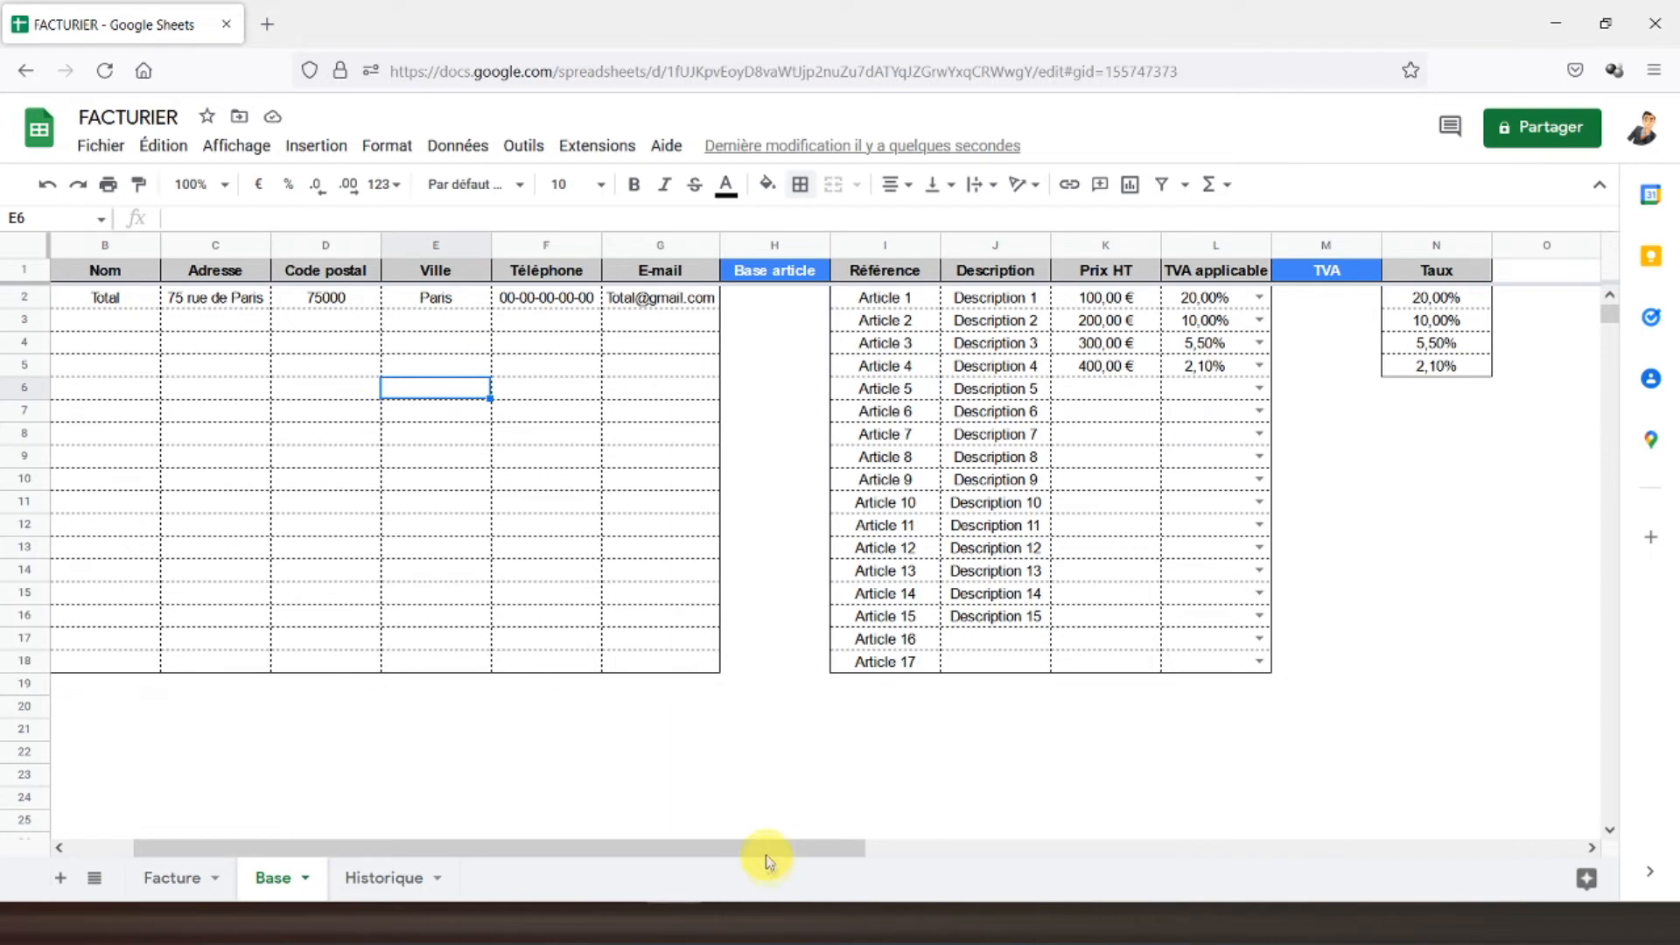
{"action": "left_click_drag", "start_coordinate": [768, 866], "coordinate": [631, 823]}
{"action": "left_click", "coordinate": [112, 274]}
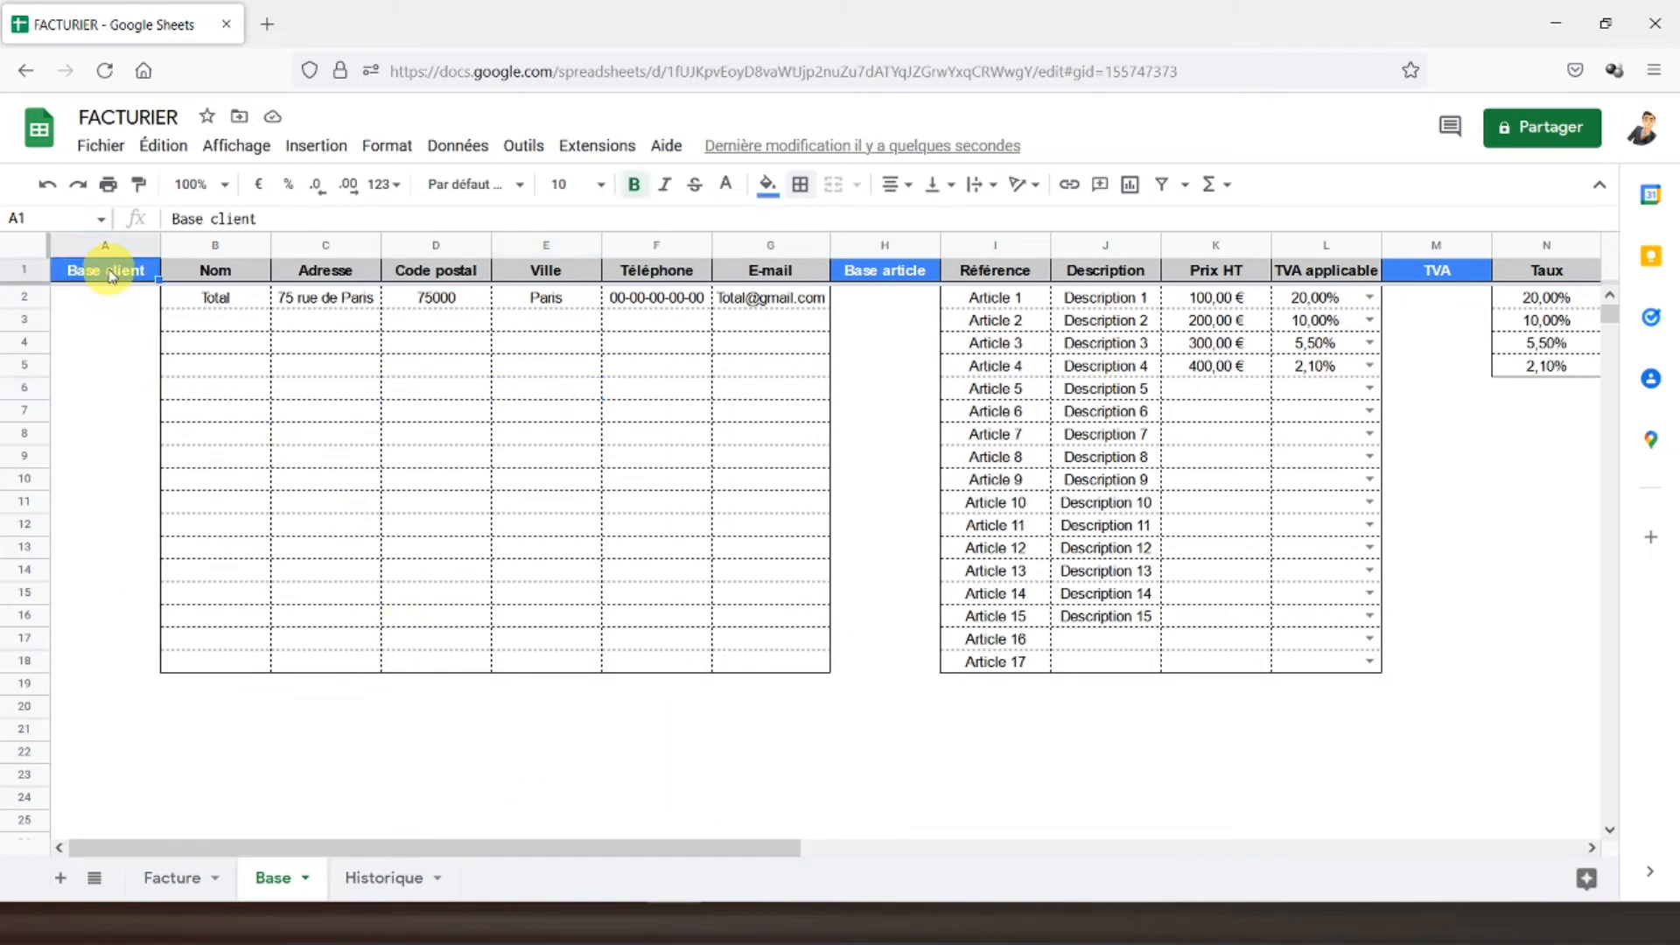
{"action": "left_click", "coordinate": [369, 877]}
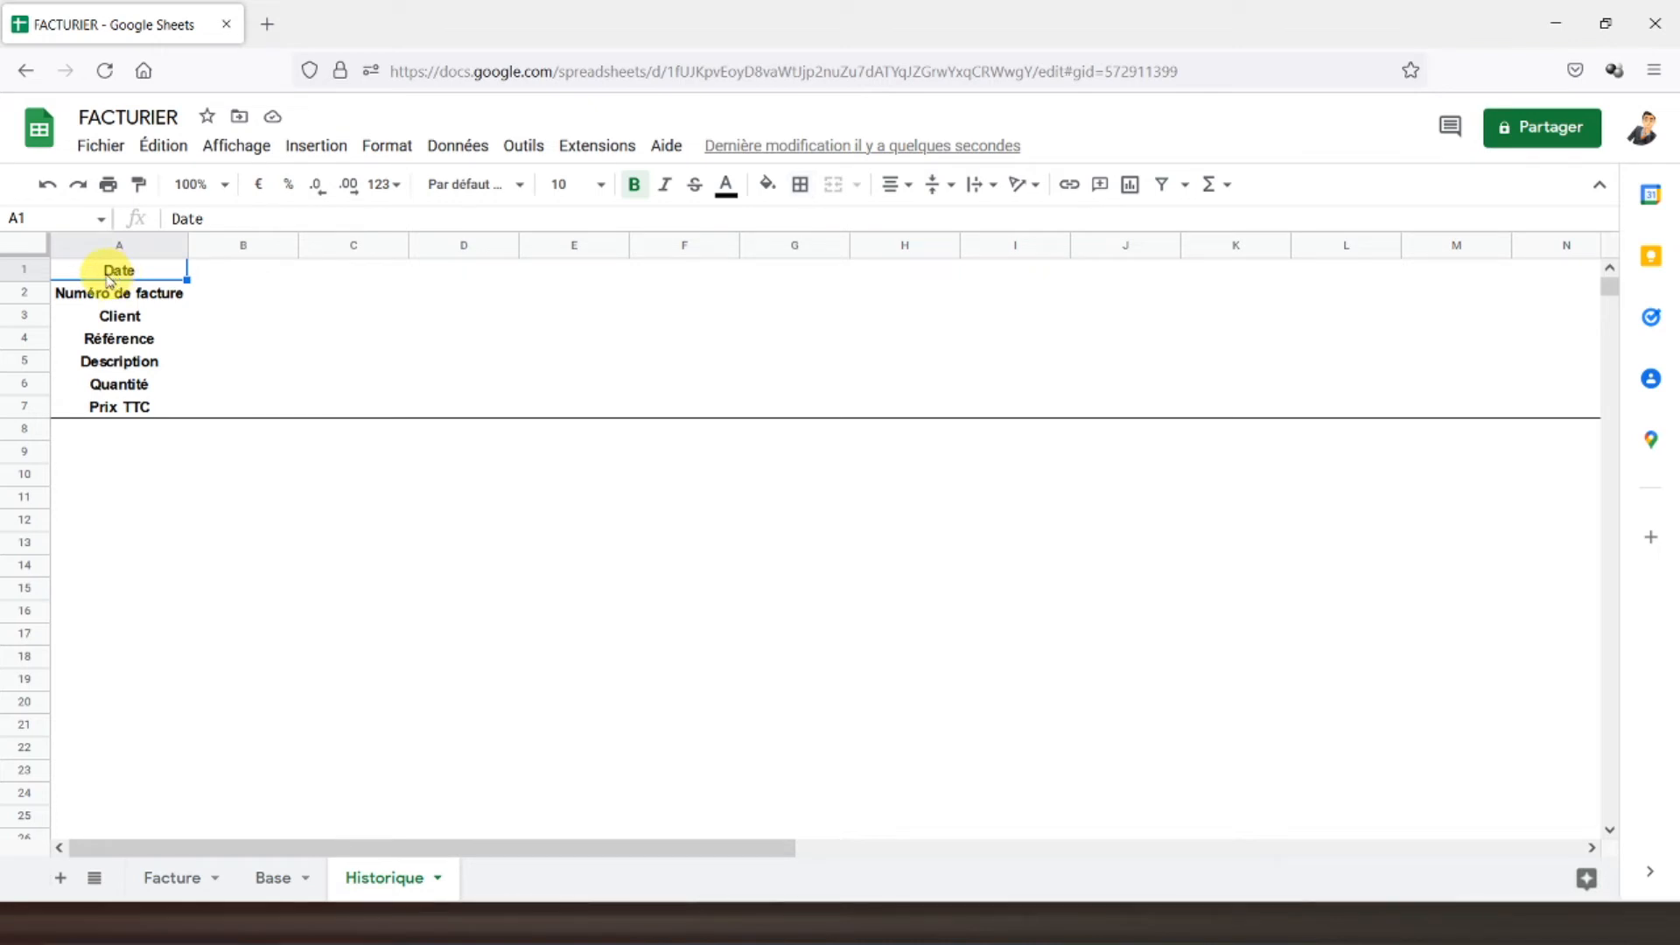
- Link Historique B1 to the invoice date in Facture!G5 (09/06/2022)
{"action": "left_click", "coordinate": [252, 275]}
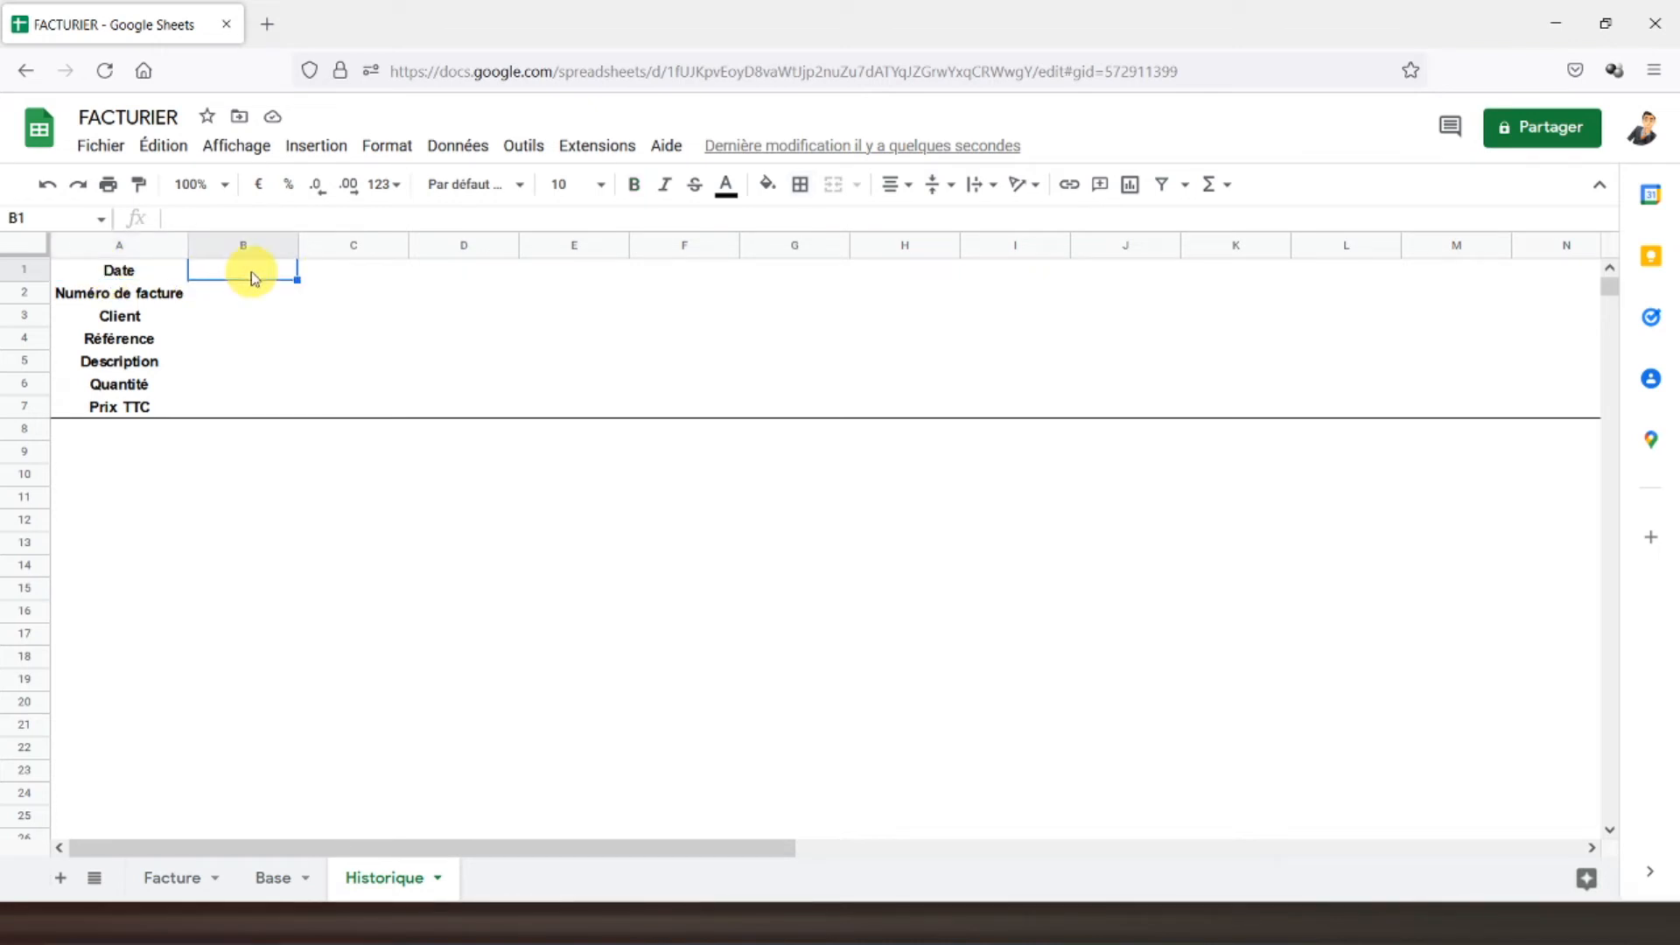
{"action": "type", "text": "="}
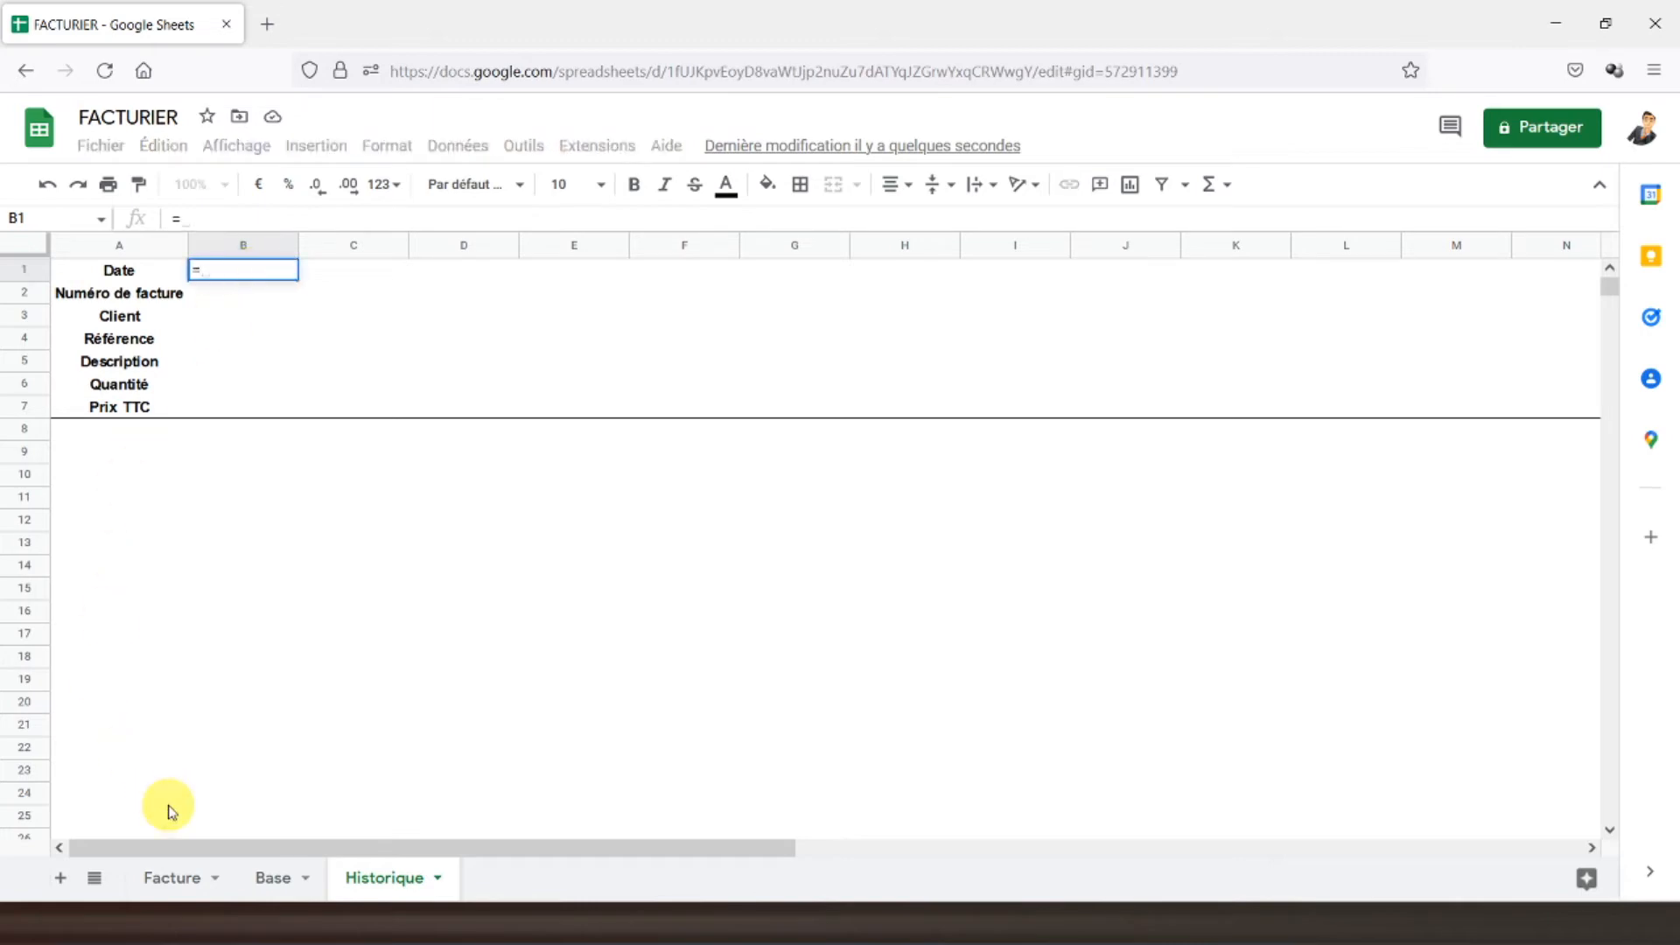
{"action": "left_click", "coordinate": [169, 878]}
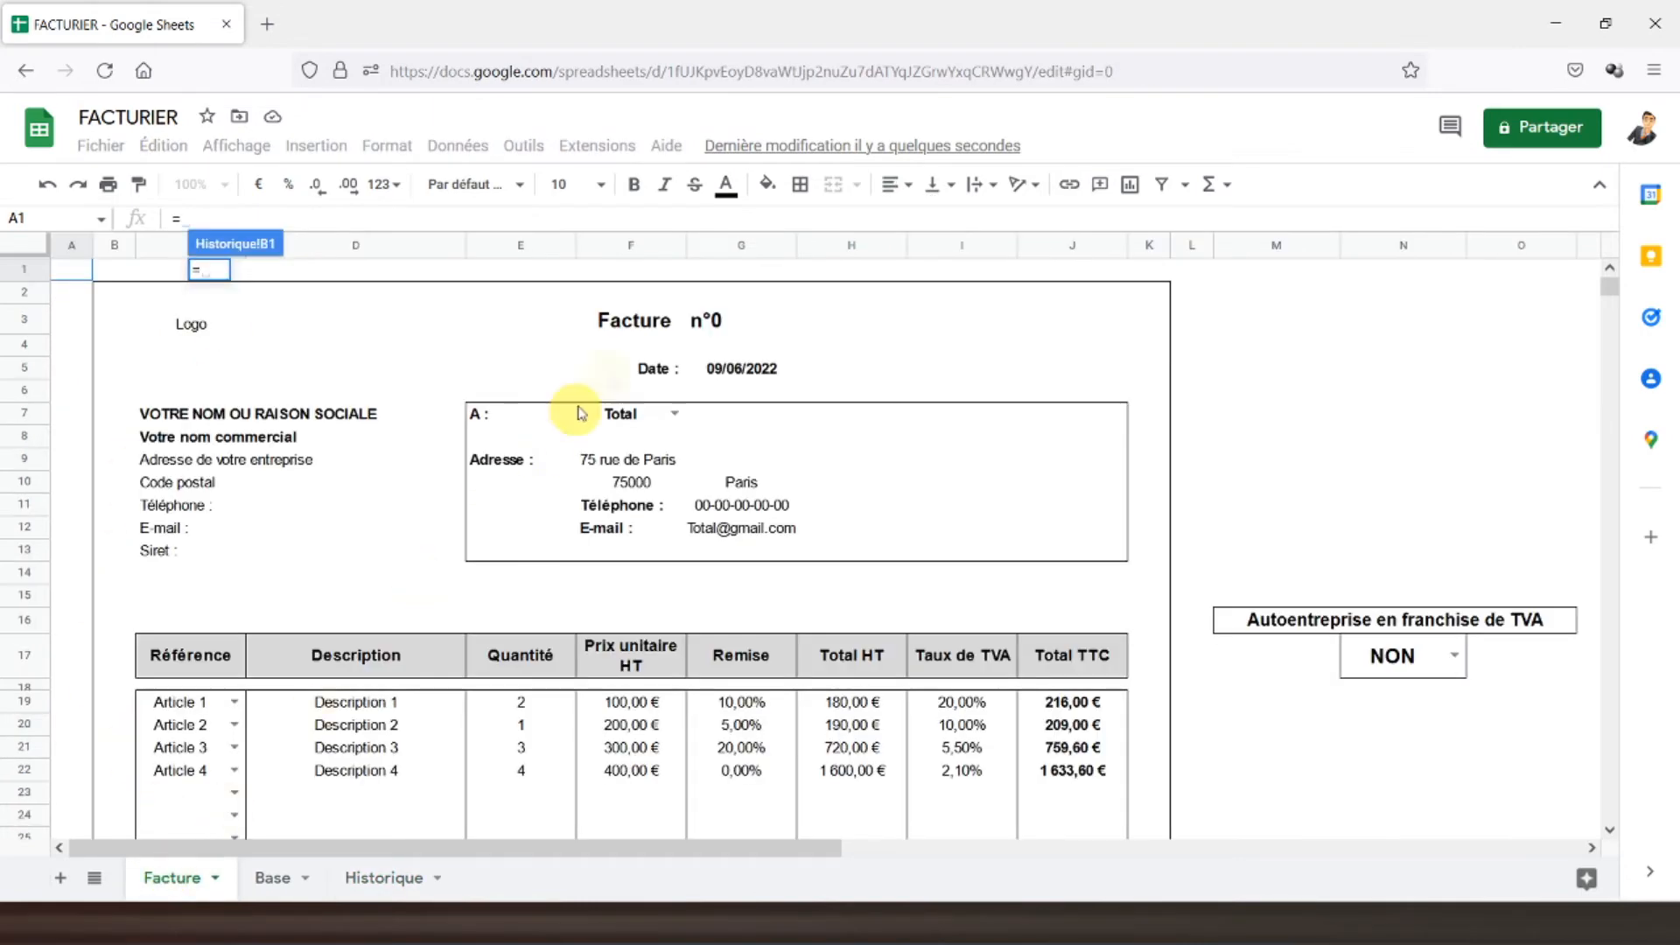
{"action": "left_click", "coordinate": [741, 371]}
{"action": "key", "text": "Return"}
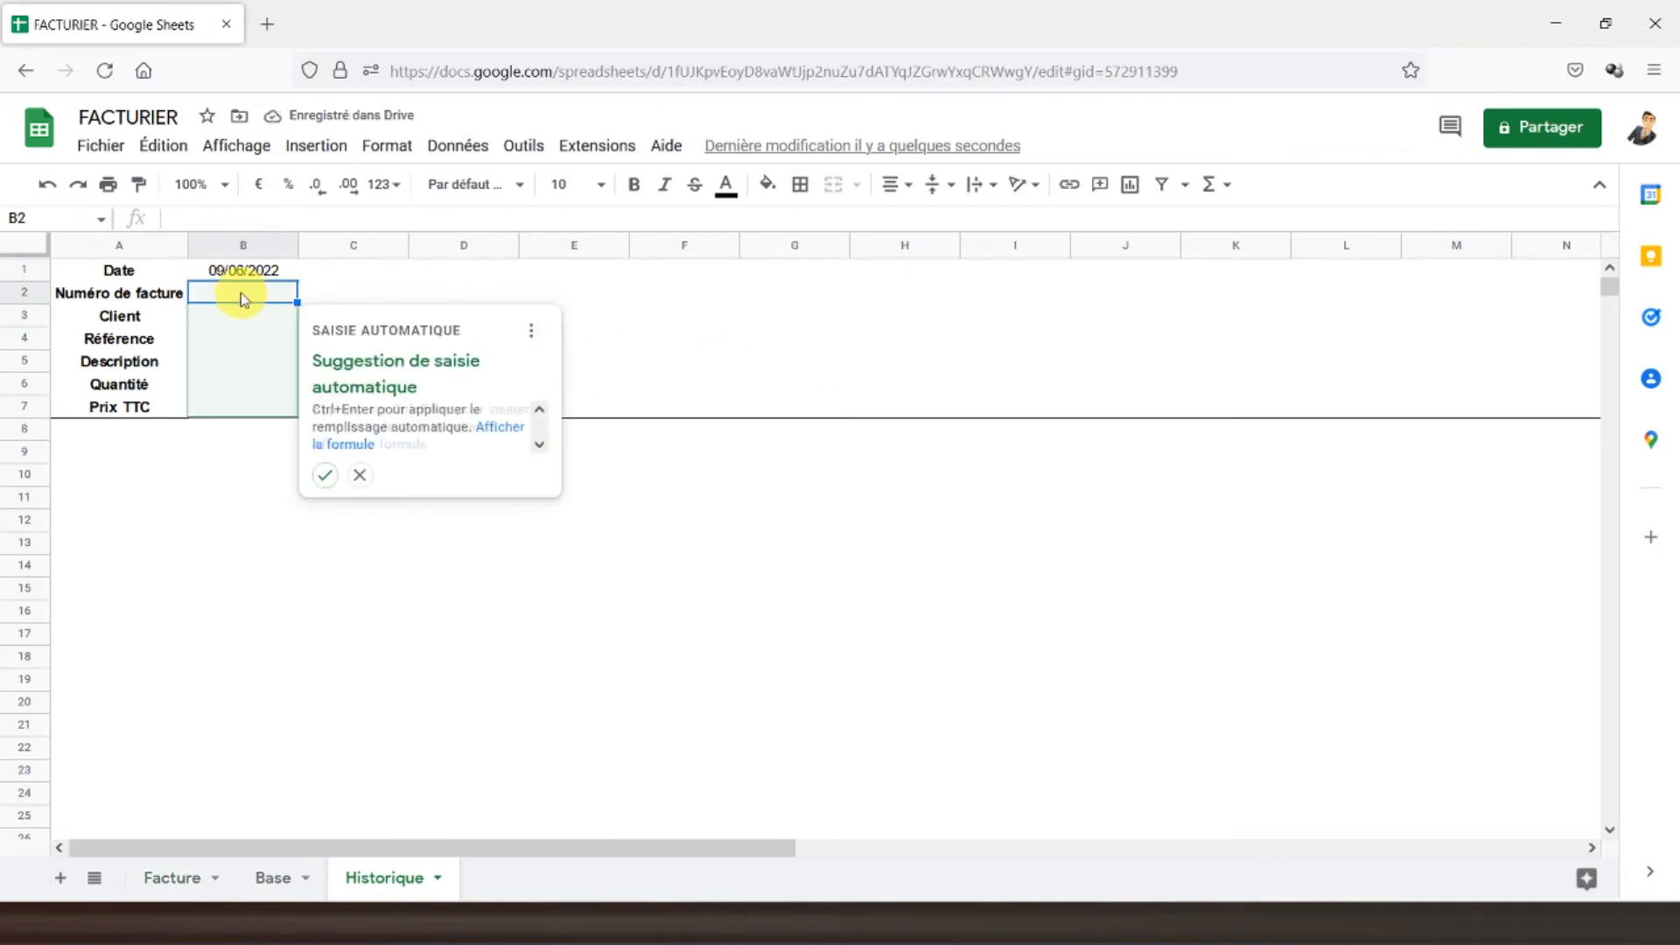
{"action": "left_click", "coordinate": [361, 476]}
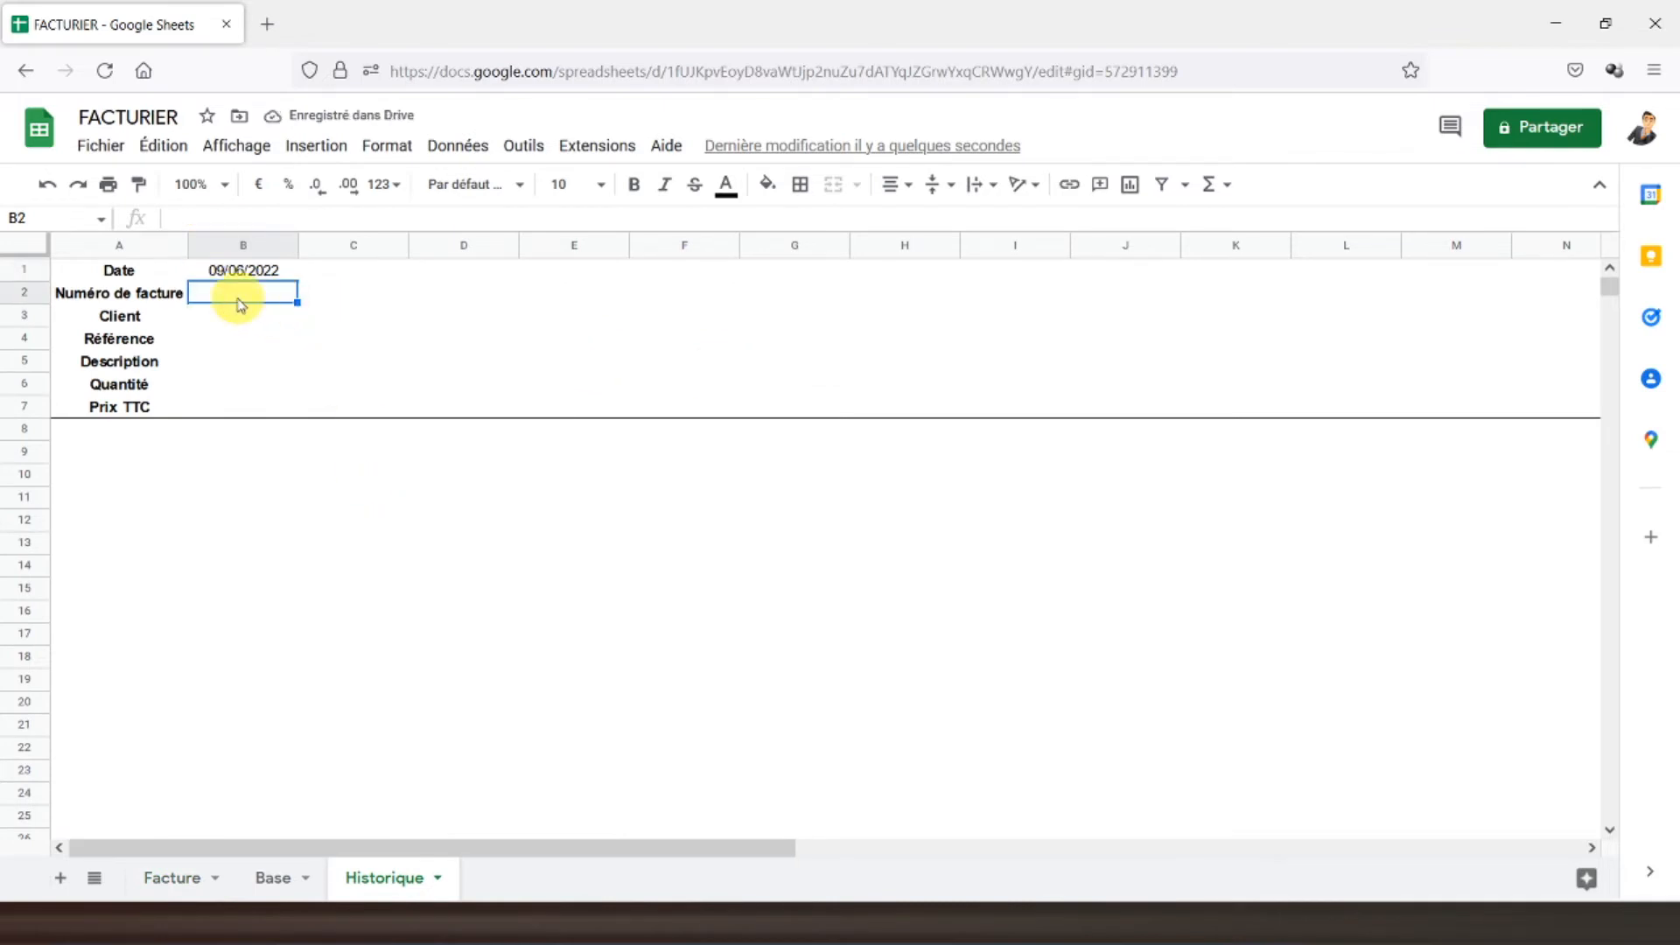
- Link Historique B2 to the invoice number in Facture!G3 (n°1)
{"action": "type", "text": "="}
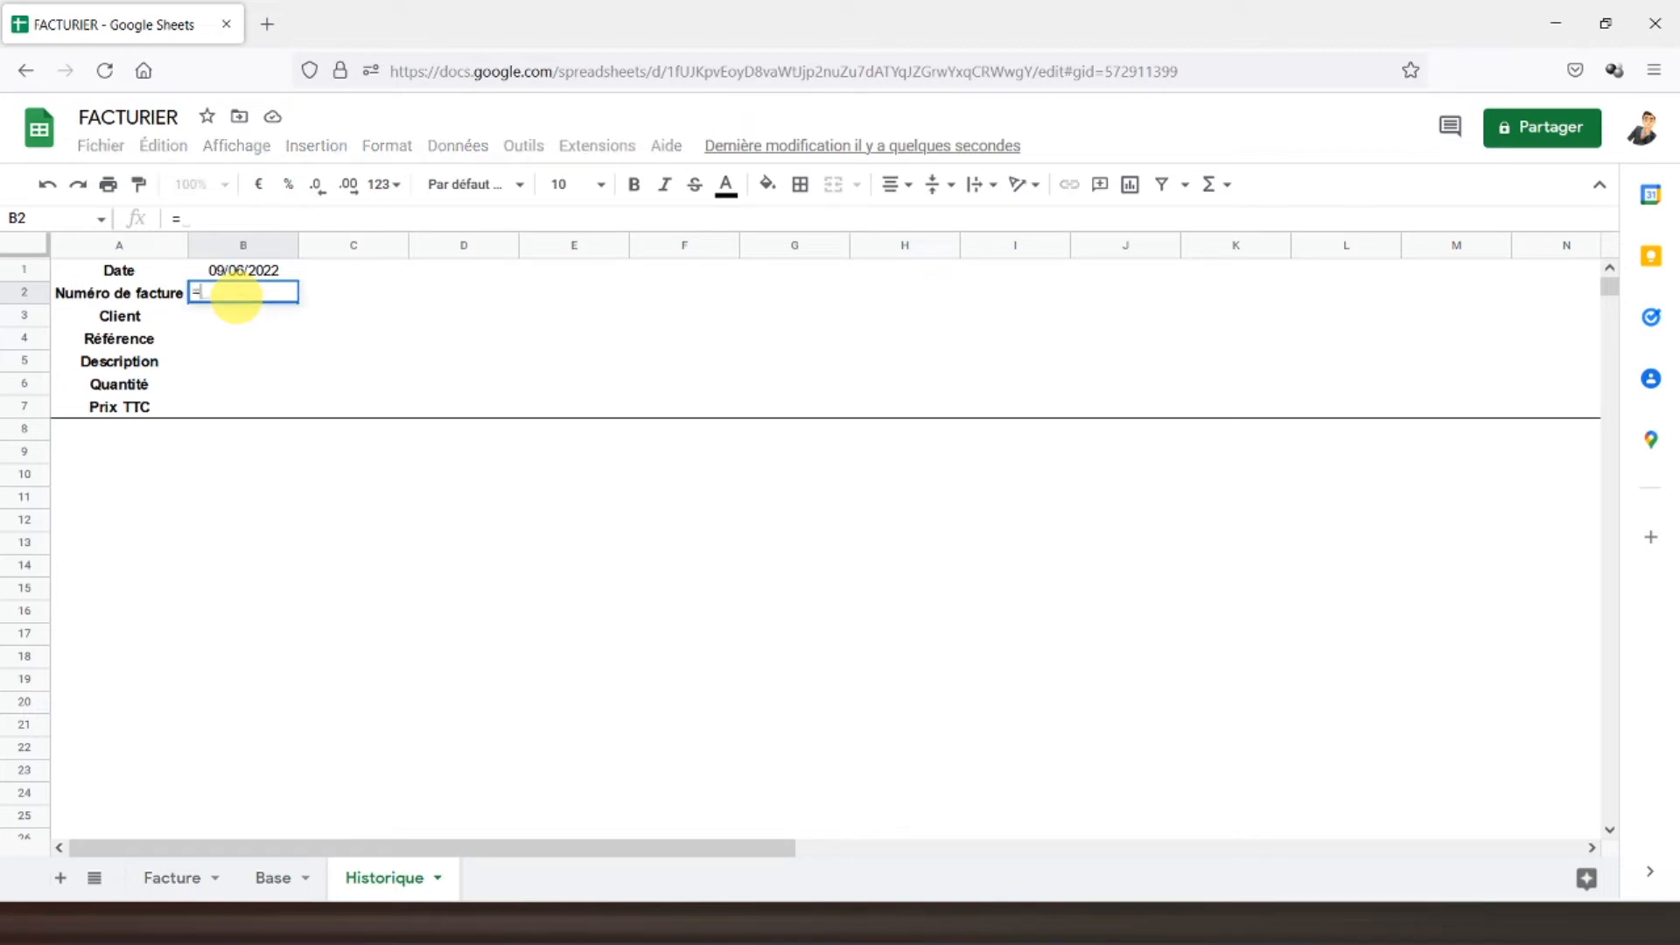
{"action": "left_click", "coordinate": [179, 876]}
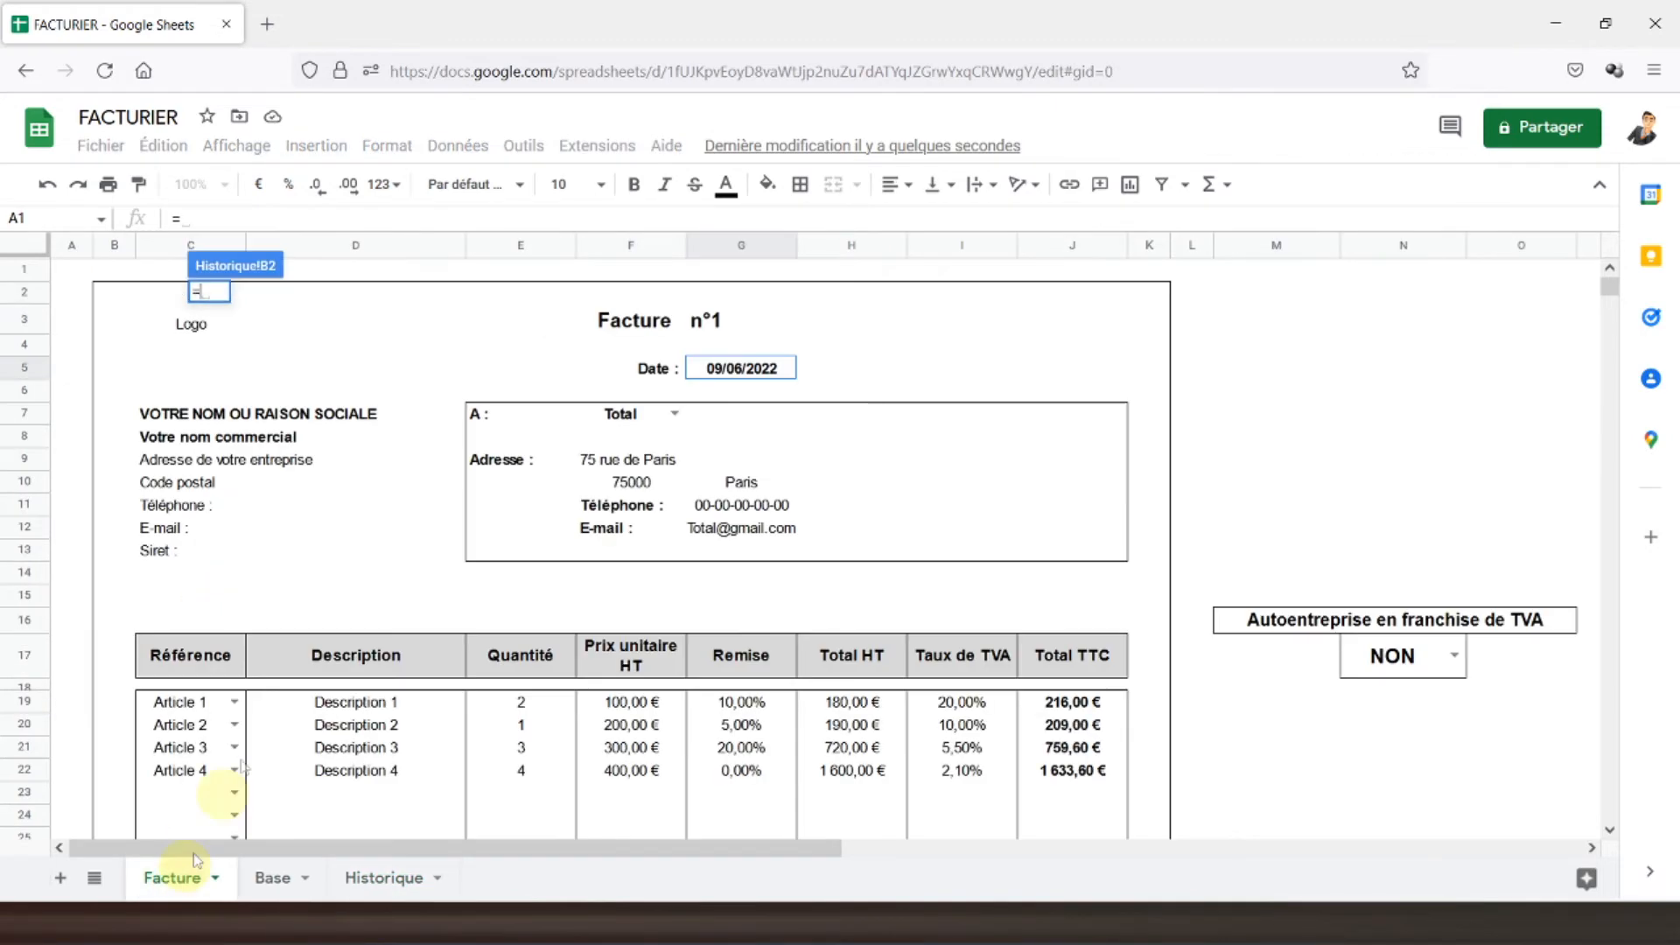
{"action": "left_click", "coordinate": [714, 320]}
{"action": "key", "text": "Return"}
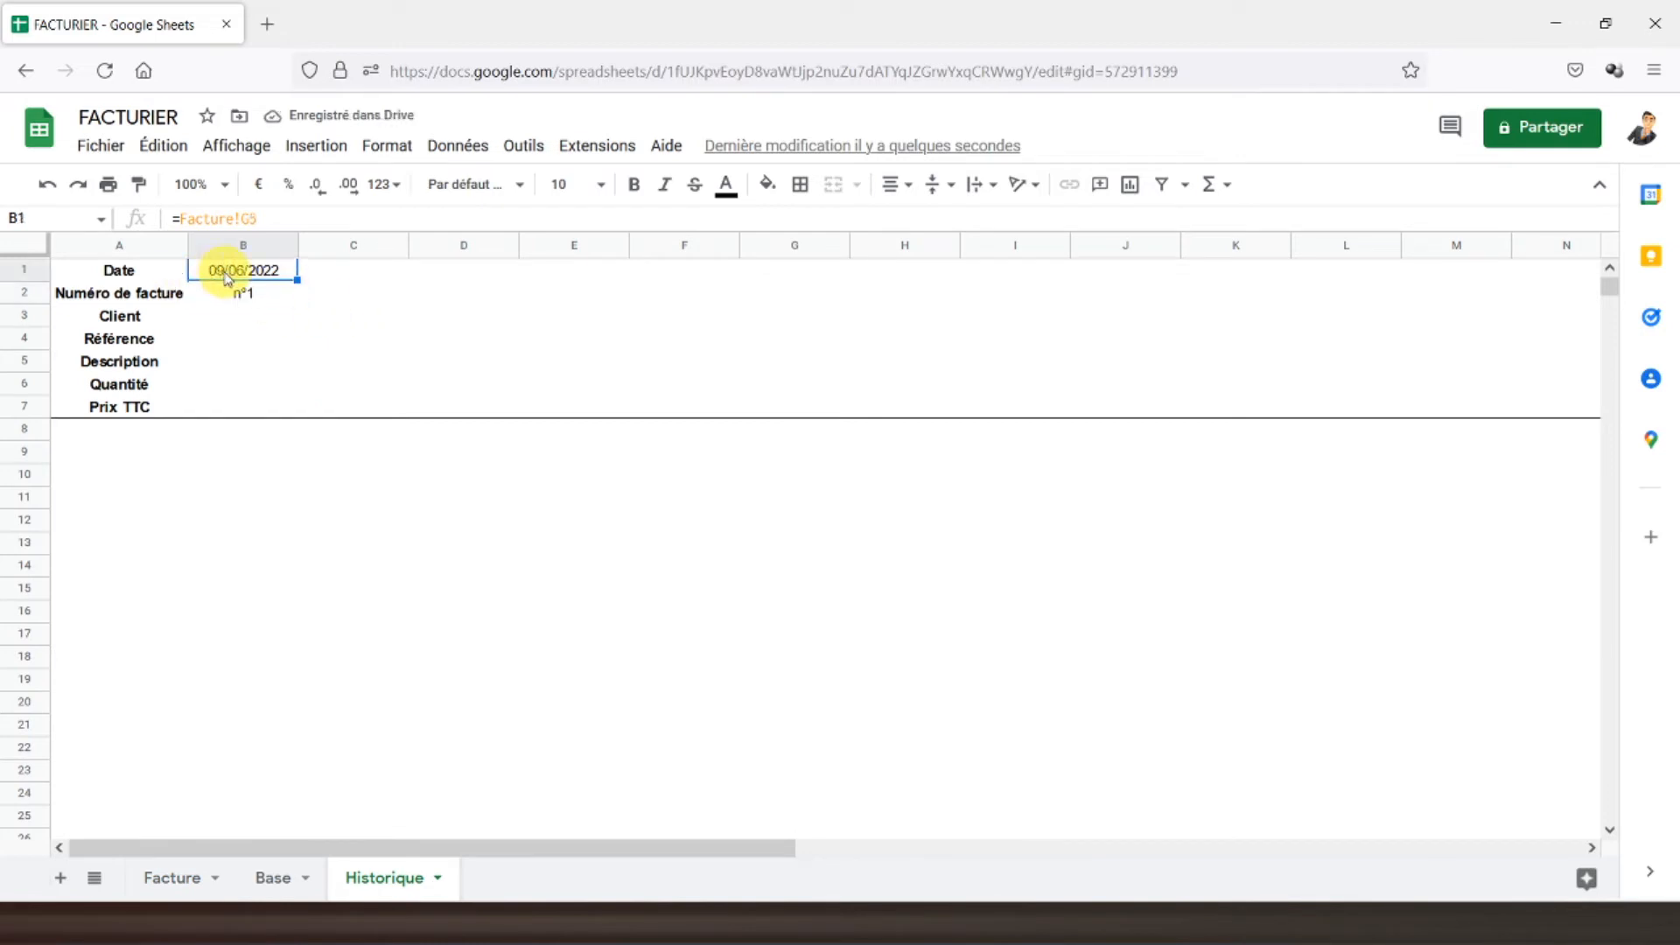
- Format row 1 as a date and centre it vertically
{"action": "left_click", "coordinate": [39, 269]}
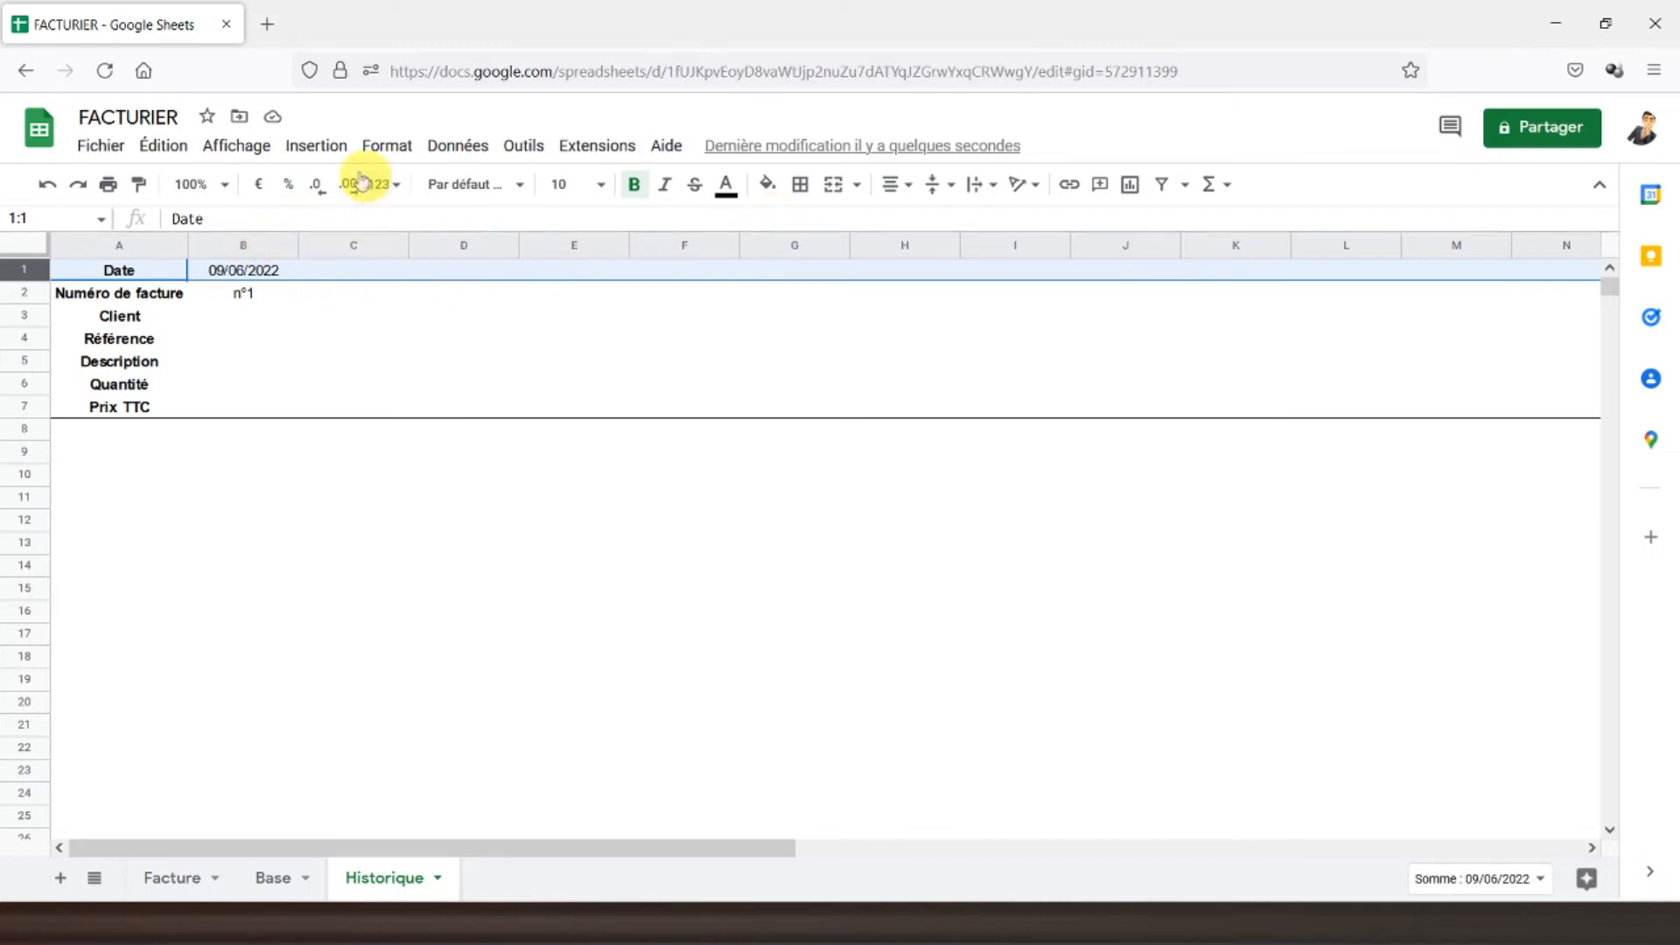
{"action": "left_click", "coordinate": [387, 146]}
{"action": "mouse_move", "coordinate": [665, 237]}
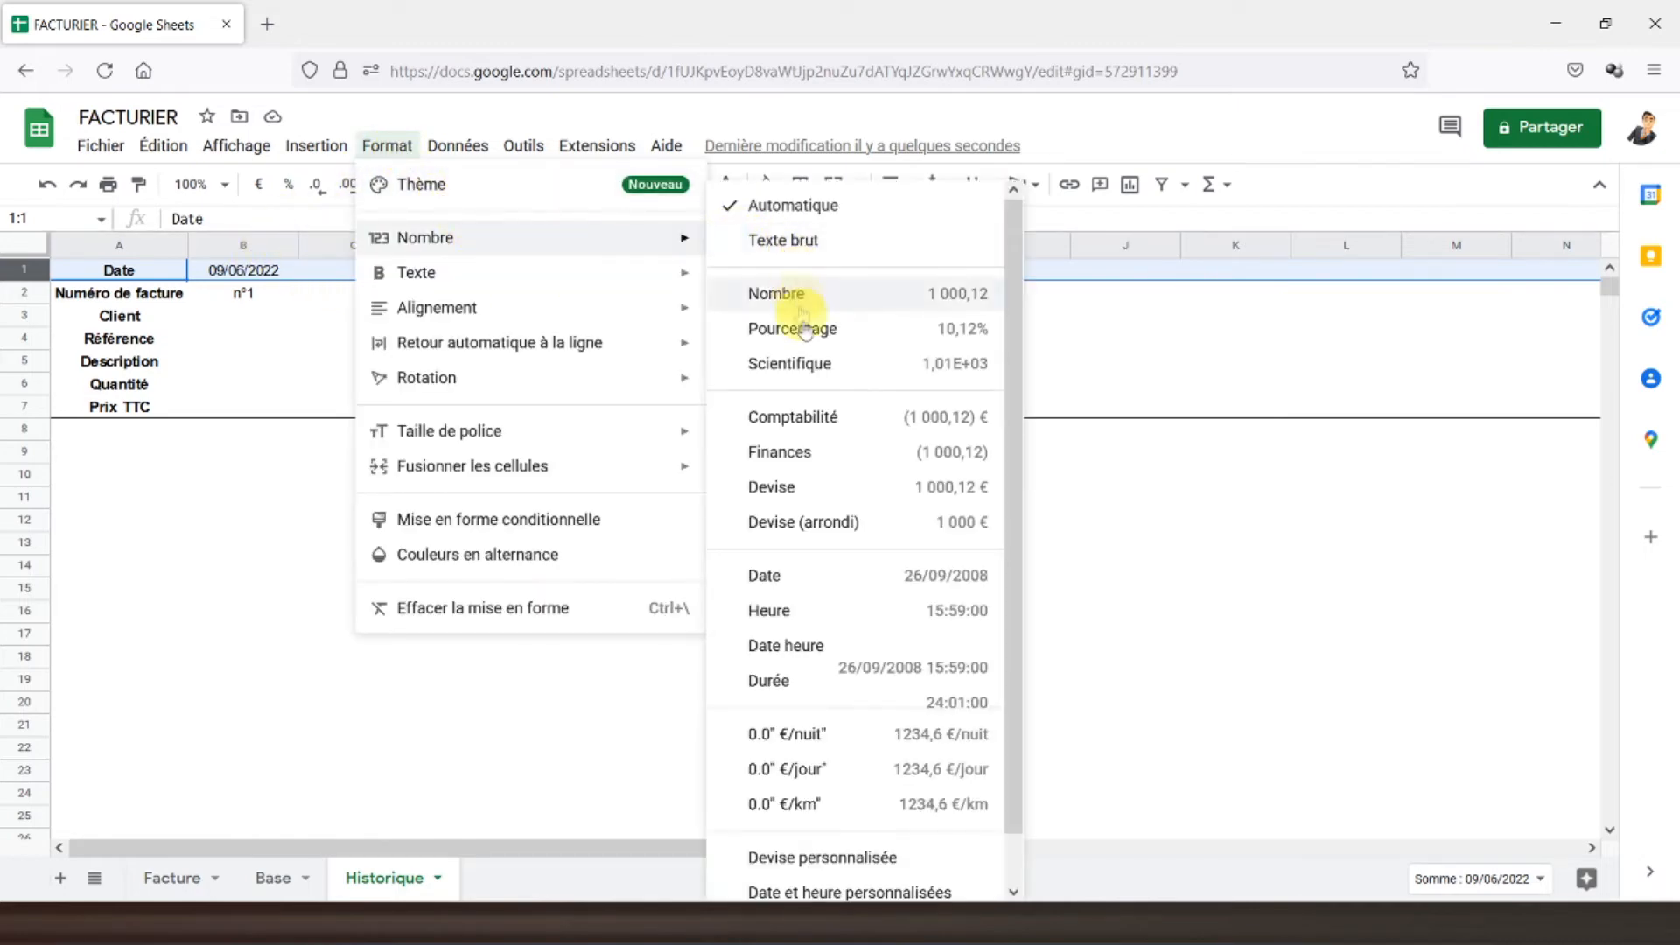
{"action": "left_click", "coordinate": [798, 587]}
{"action": "left_click", "coordinate": [923, 194]}
{"action": "left_click", "coordinate": [919, 218]}
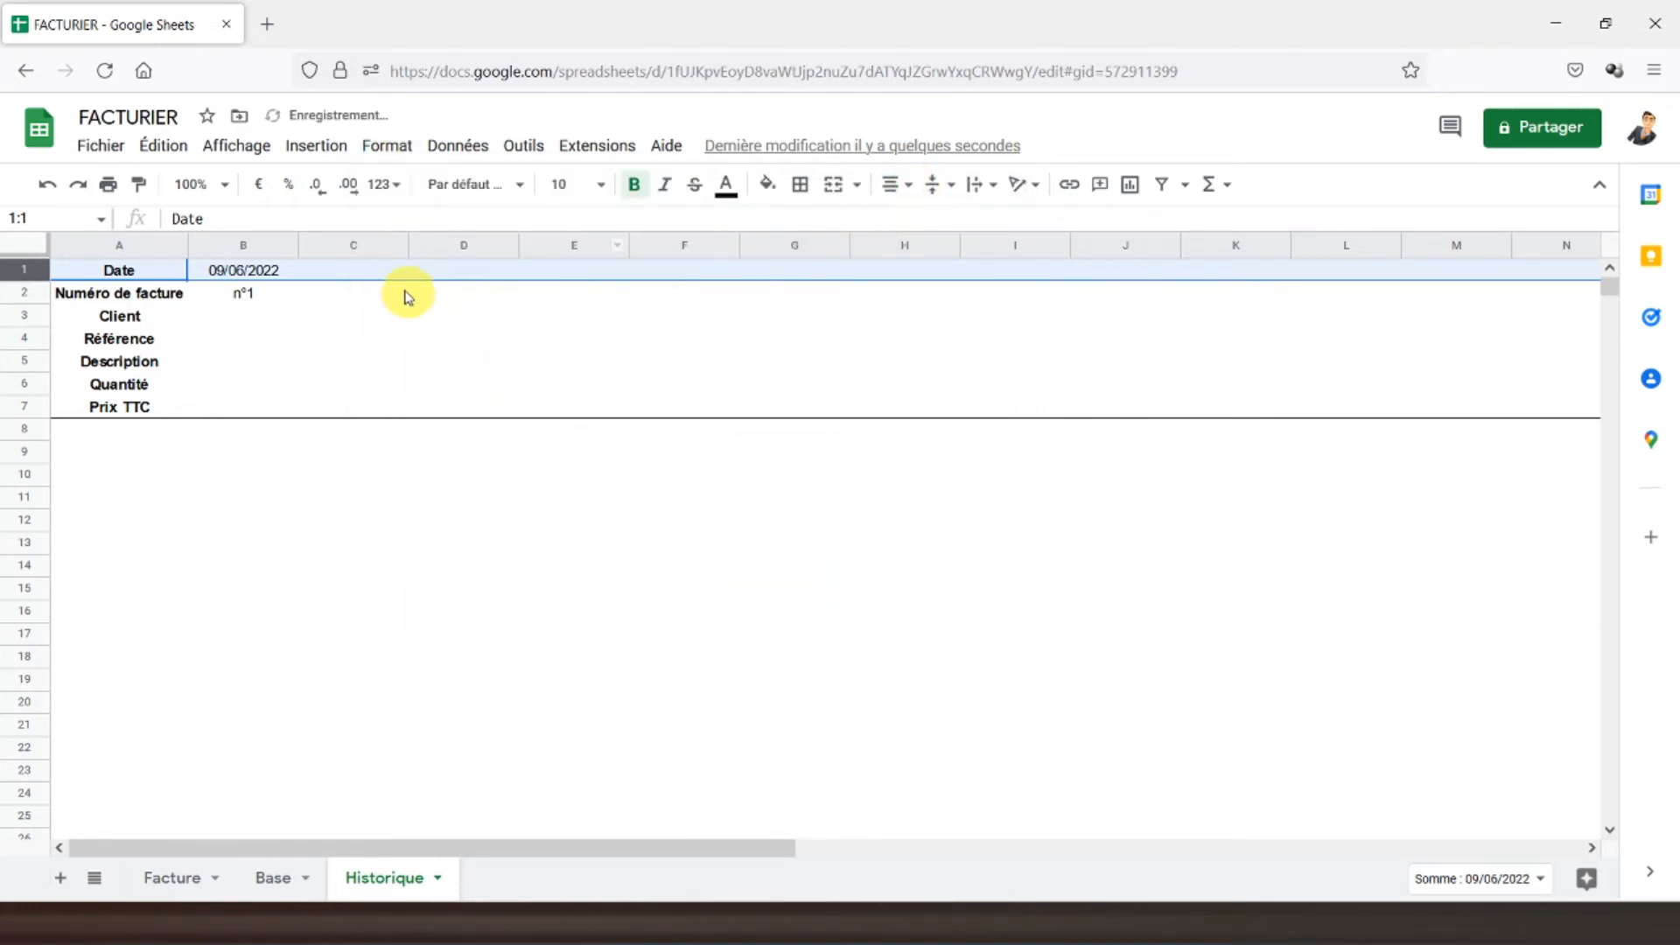
{"action": "left_click", "coordinate": [336, 271]}
- Centre row 2 horizontally so the invoice number n°1 sits centred
{"action": "left_click", "coordinate": [175, 298]}
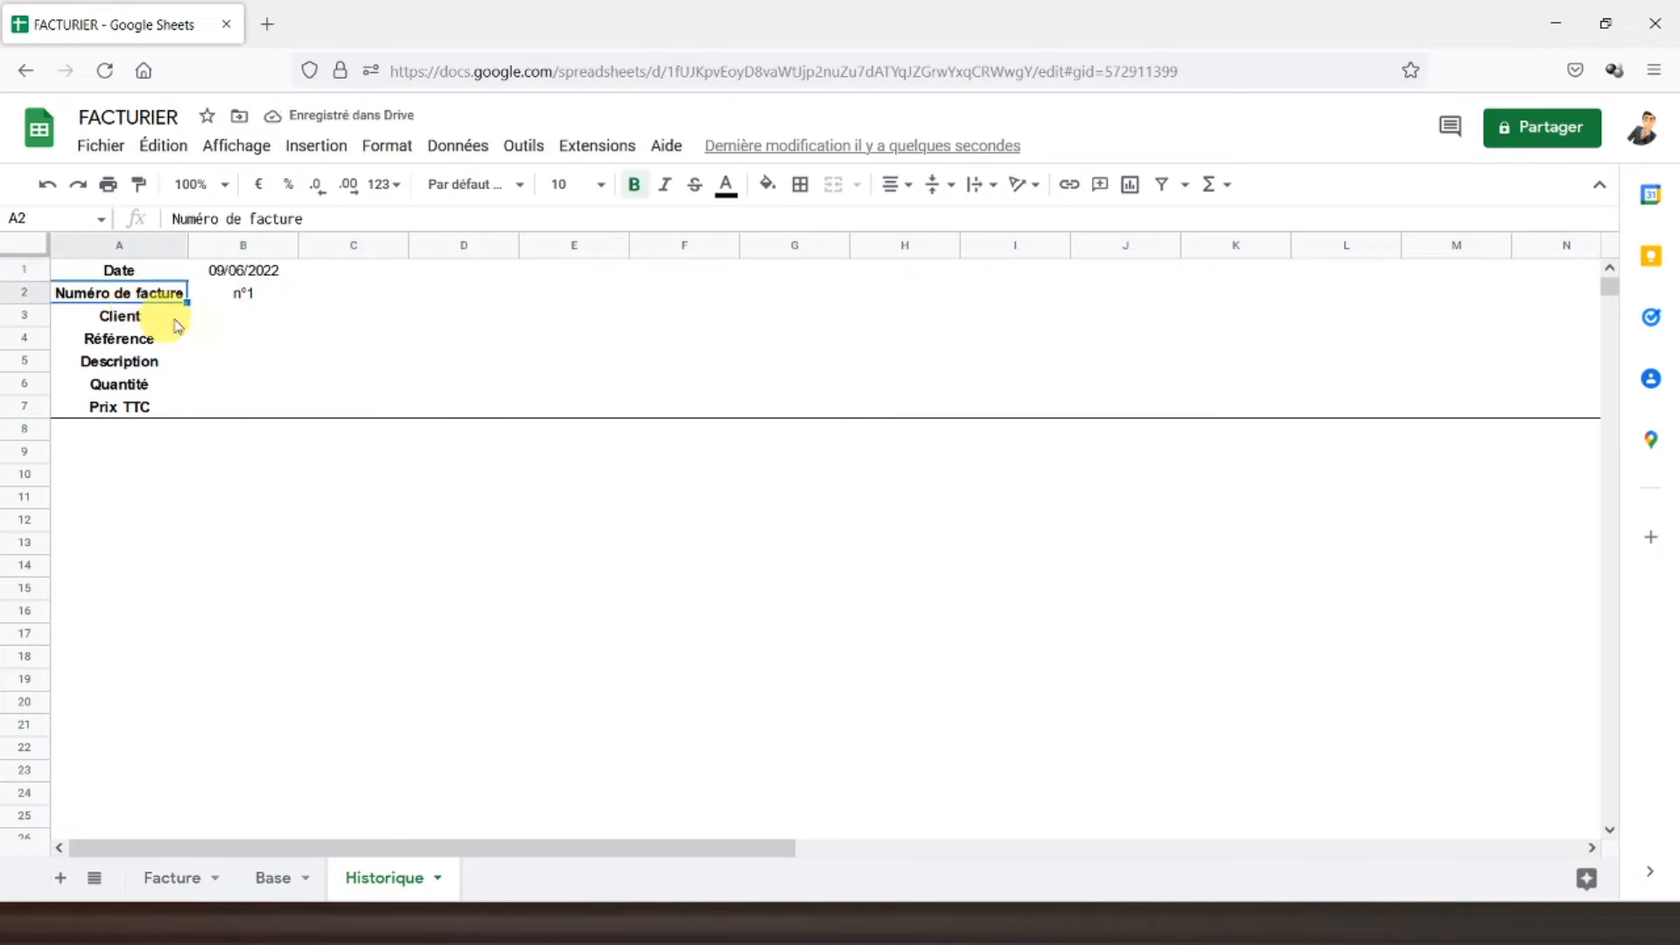
{"action": "left_click", "coordinate": [233, 293]}
{"action": "left_click", "coordinate": [24, 292]}
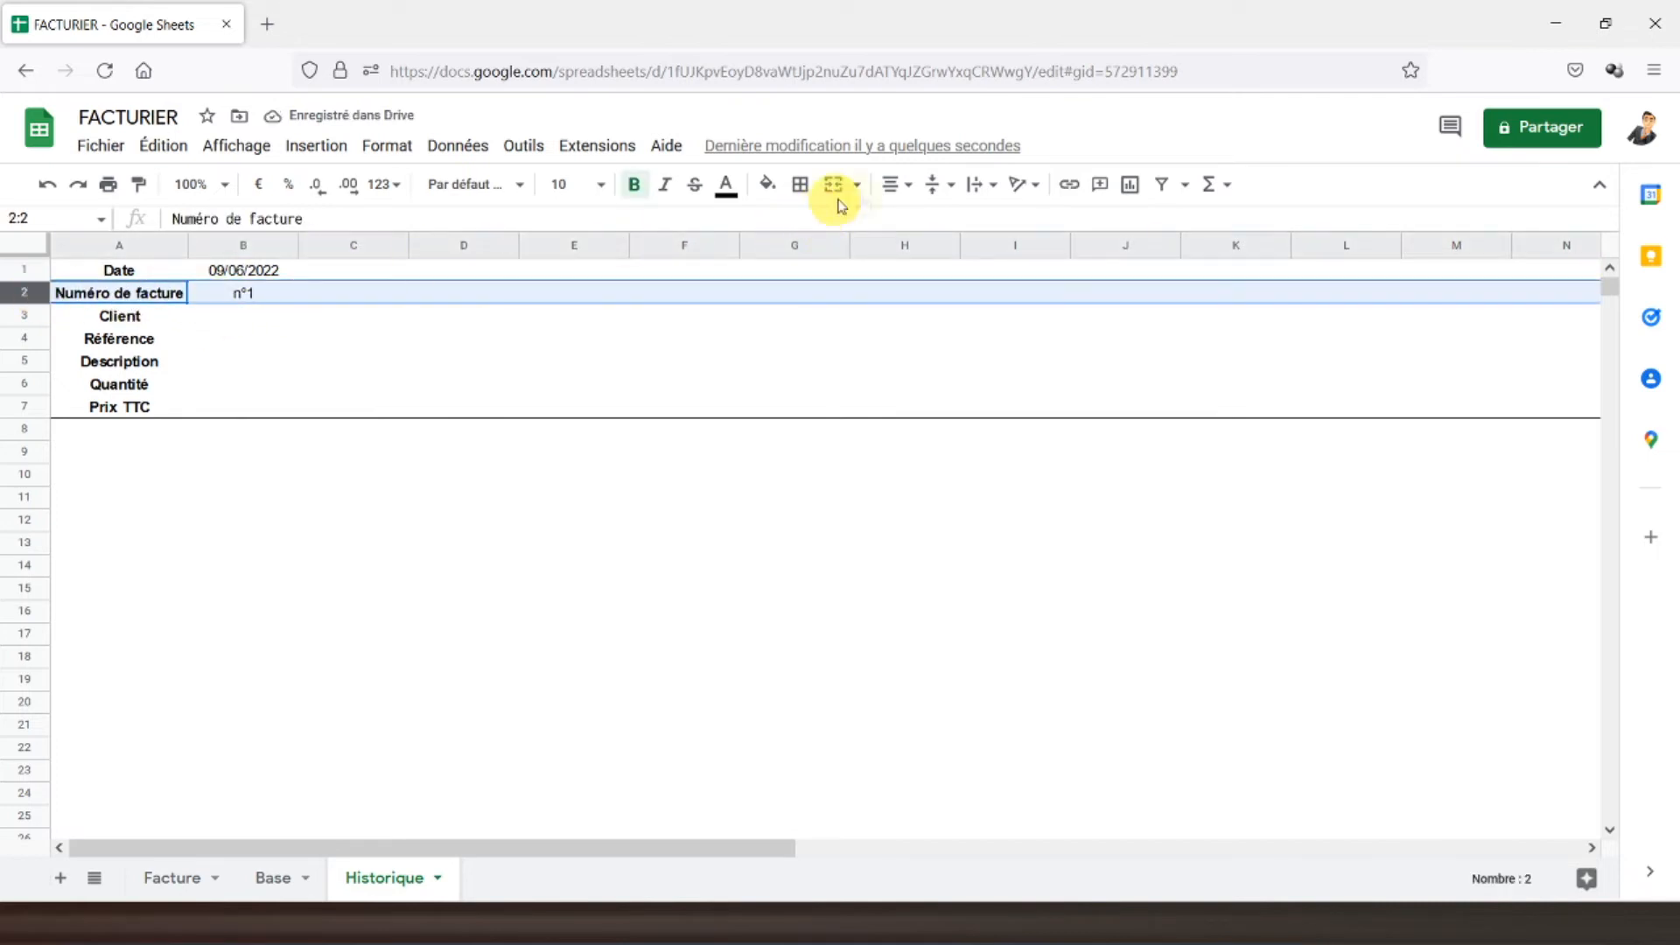
{"action": "left_click", "coordinate": [895, 186]}
{"action": "left_click", "coordinate": [908, 218]}
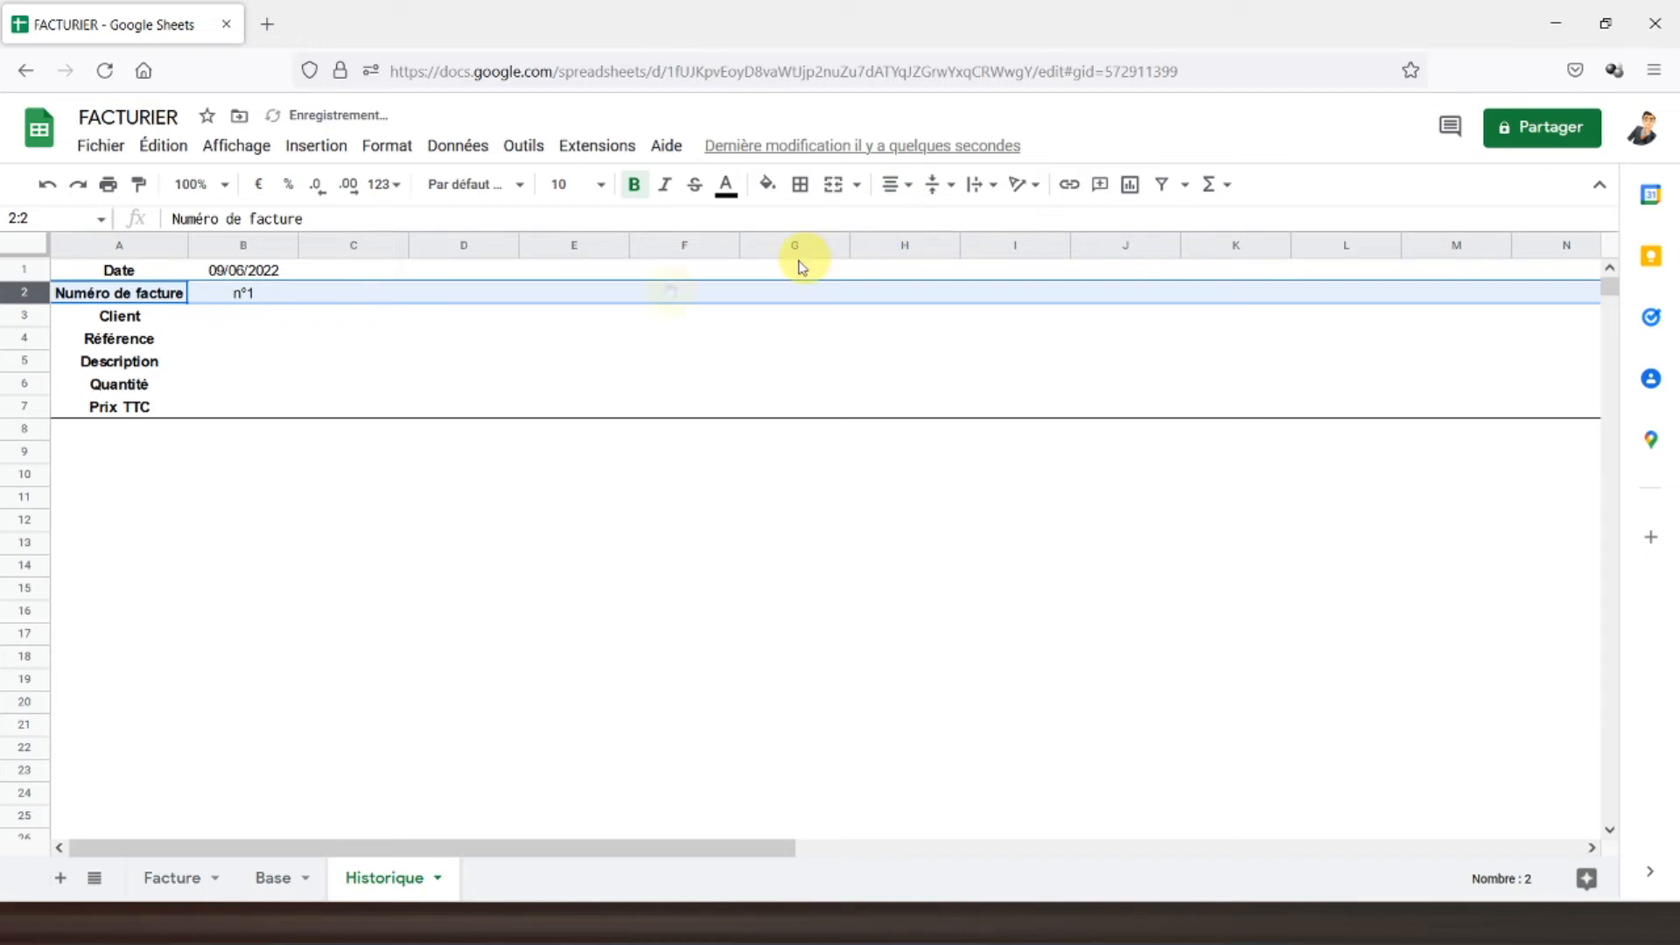
{"action": "left_click", "coordinate": [235, 325]}
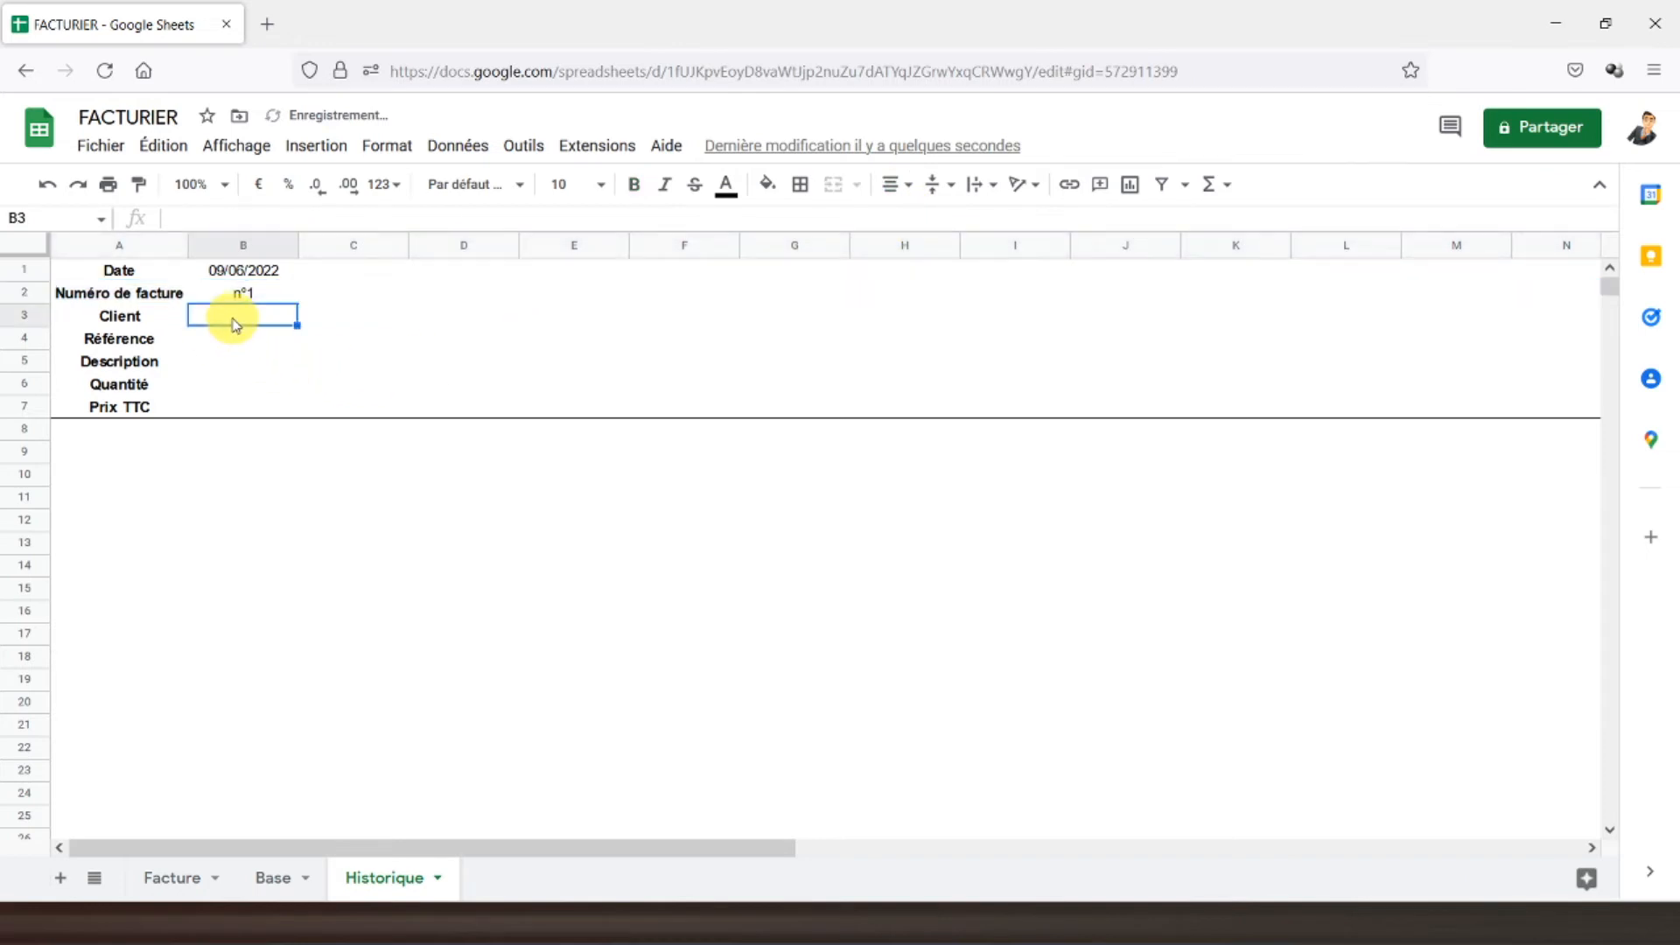
{"action": "left_click", "coordinate": [456, 146]}
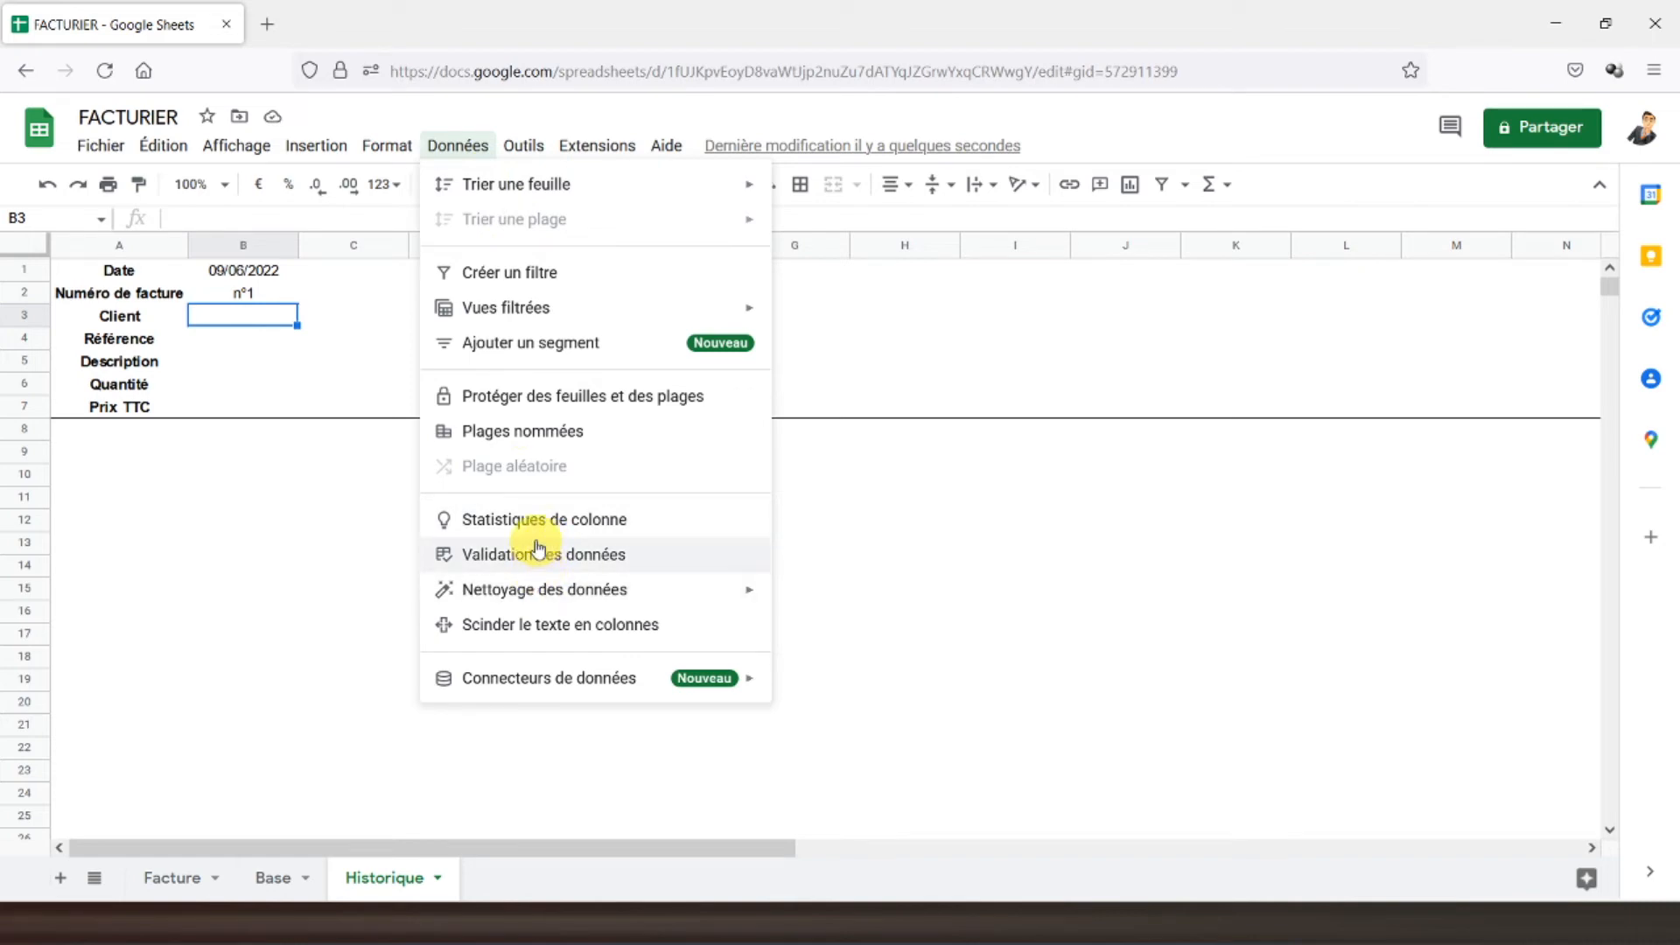
- Add a dropdown to Historique B3 listing the client names from Base!B2:B18
{"action": "left_click", "coordinate": [524, 562]}
{"action": "left_click", "coordinate": [1060, 430]}
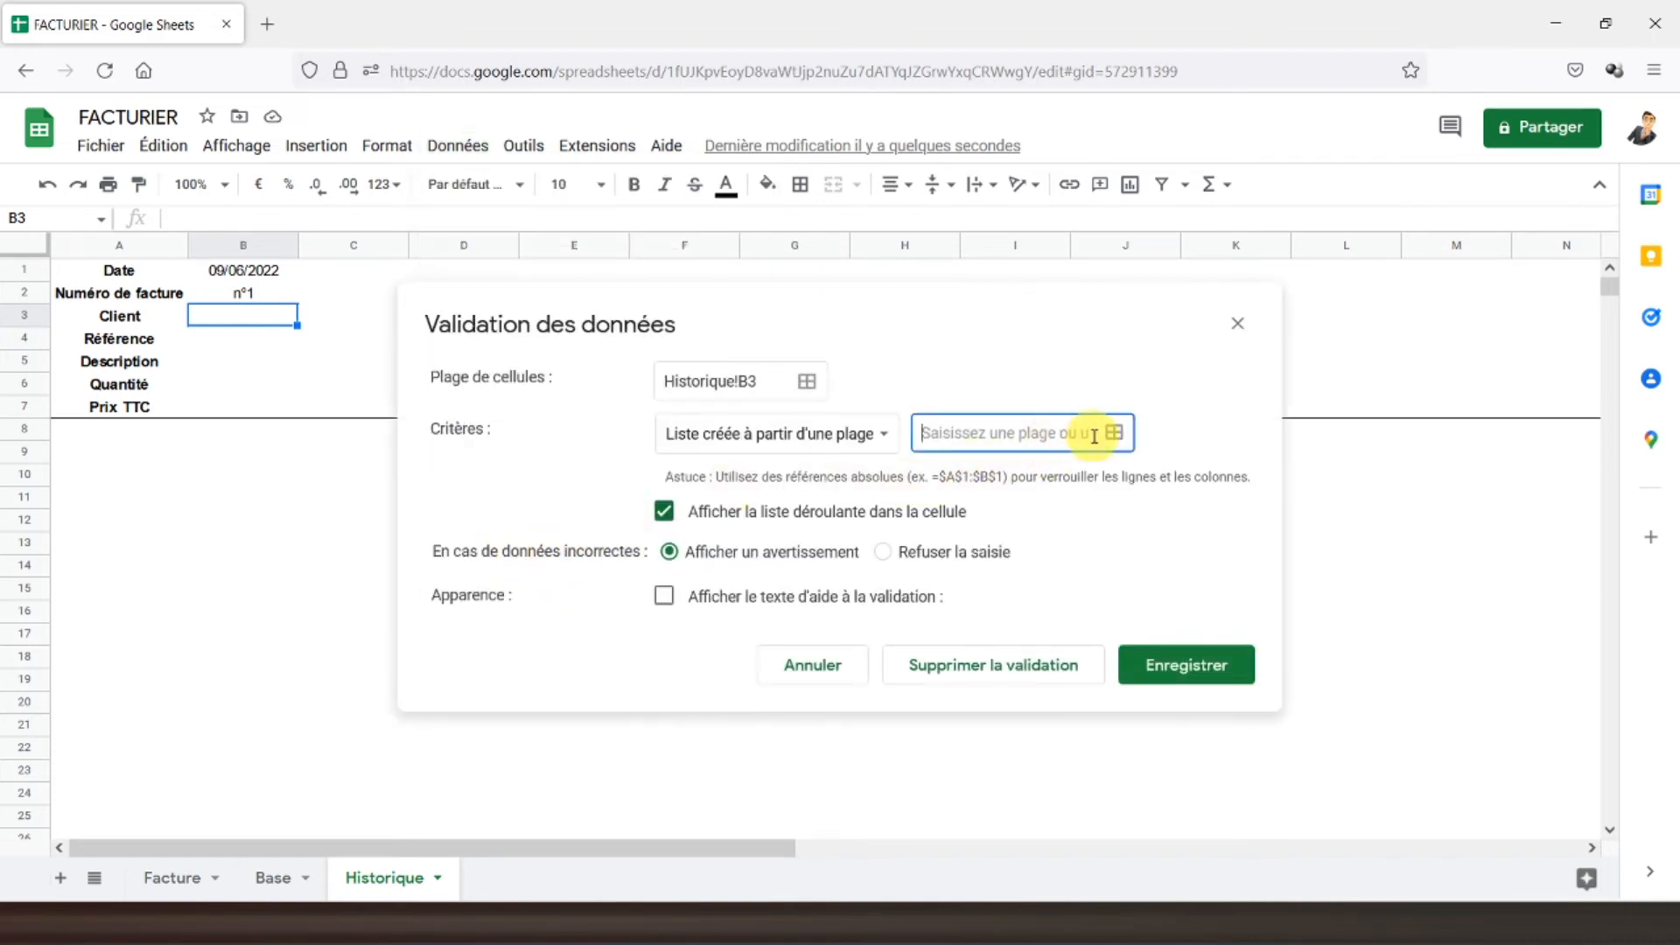
{"action": "left_click", "coordinate": [1114, 433]}
{"action": "left_click", "coordinate": [273, 878]}
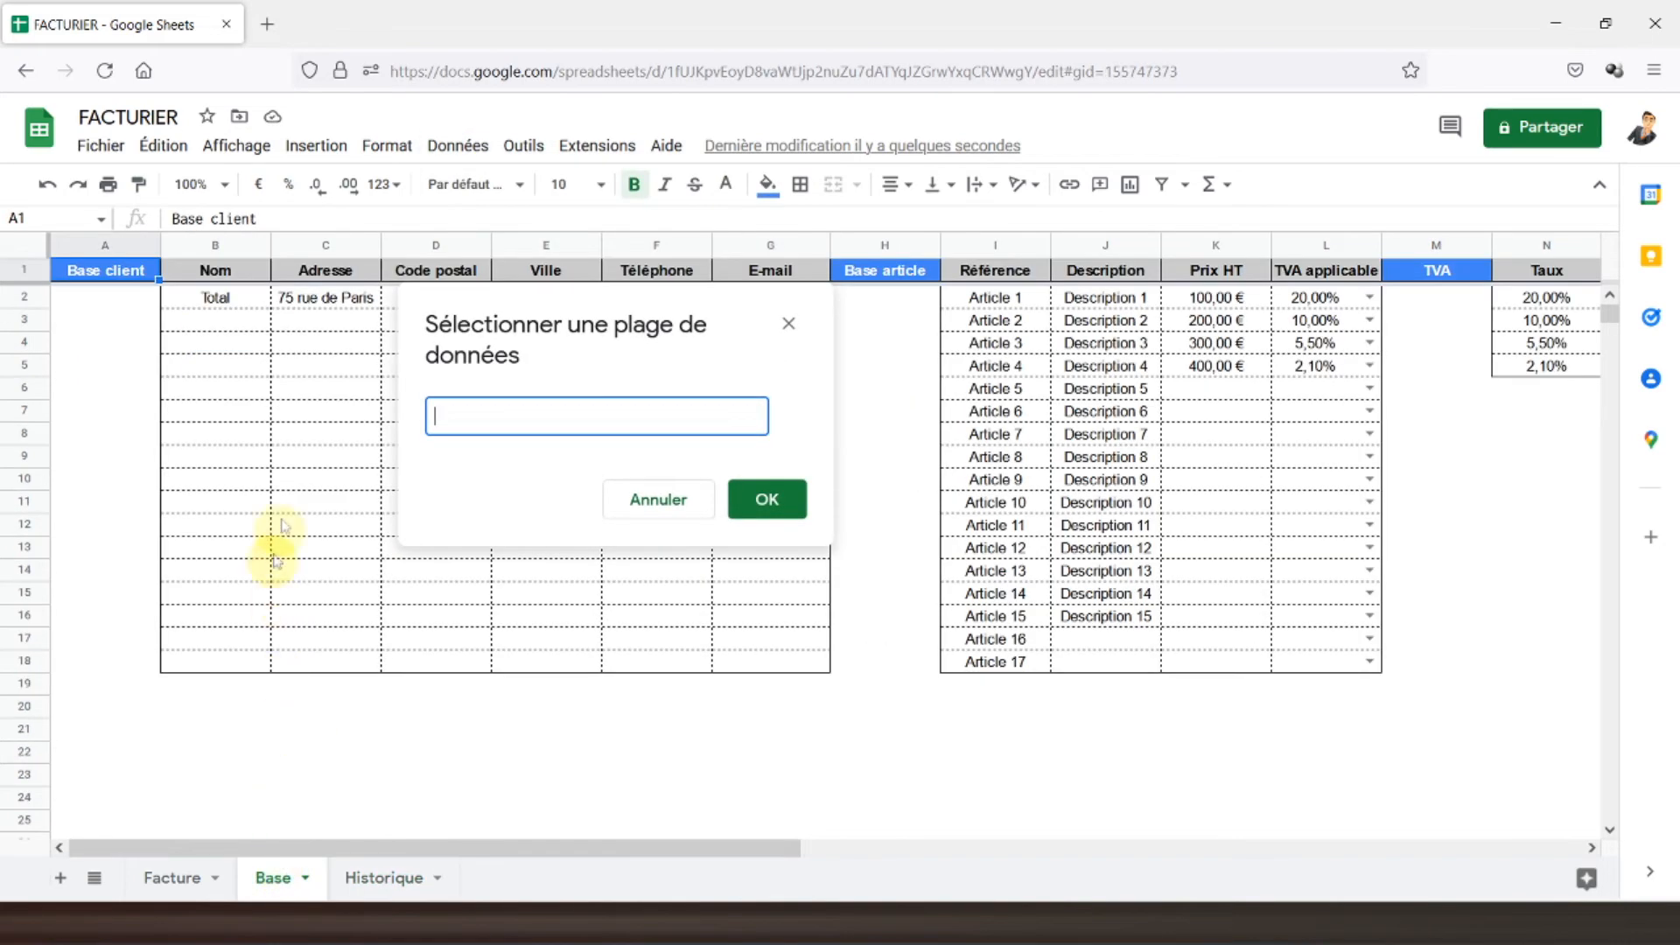
{"action": "left_click_drag", "start_coordinate": [218, 302], "coordinate": [248, 660]}
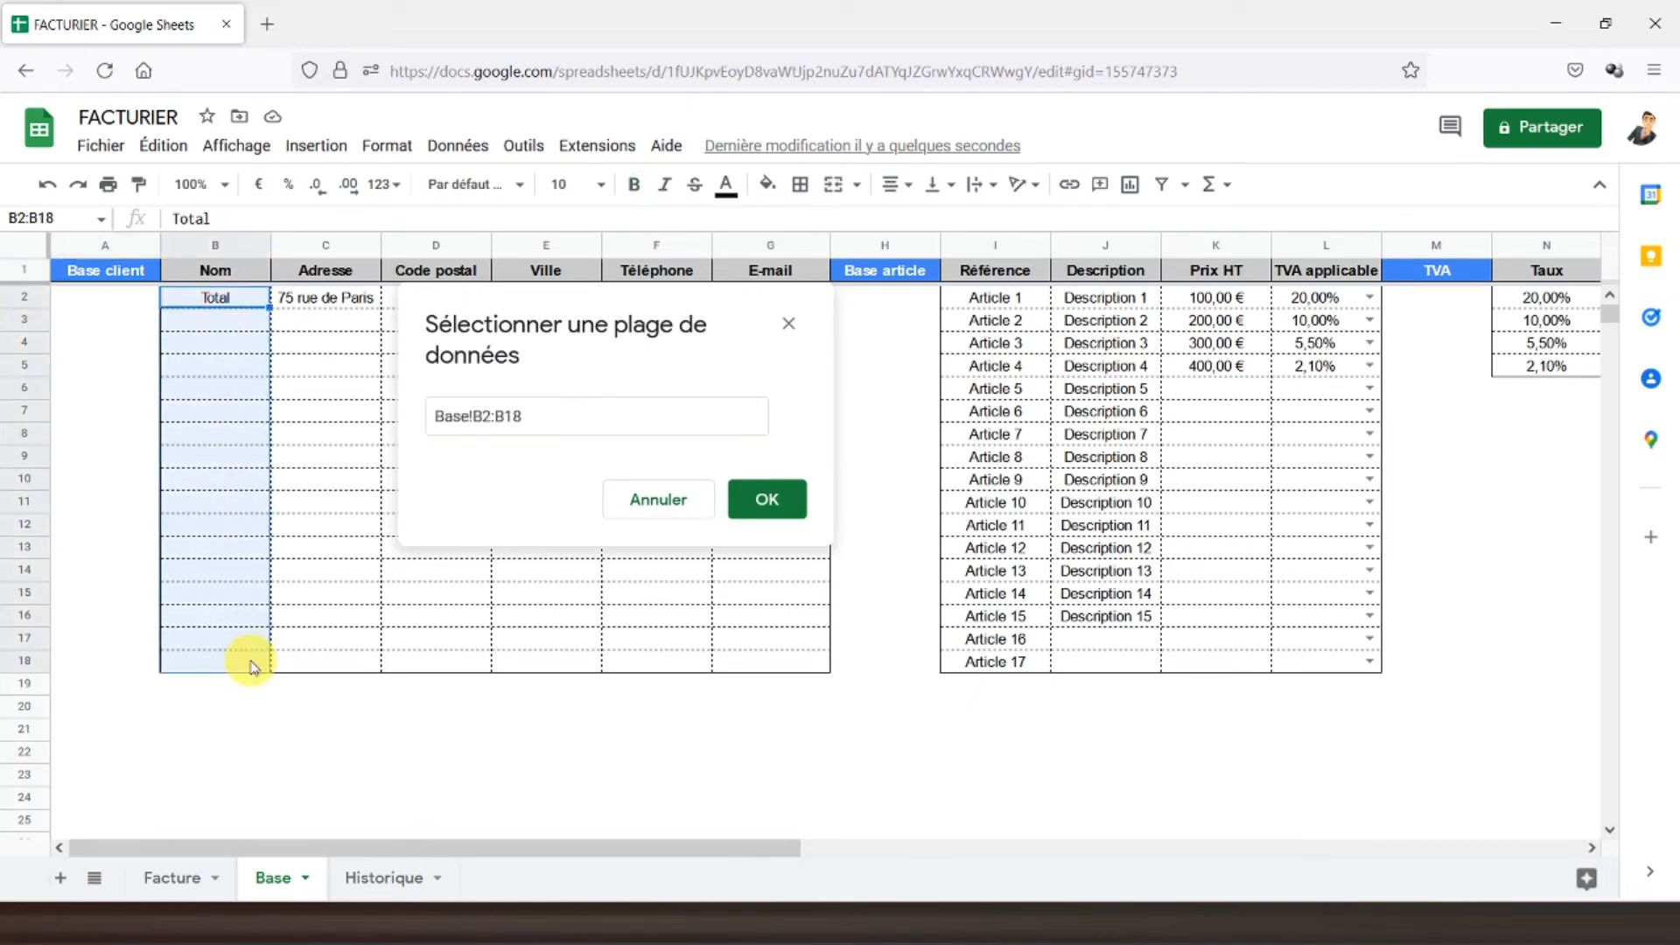
{"action": "left_click", "coordinate": [768, 500]}
{"action": "left_click", "coordinate": [1185, 665]}
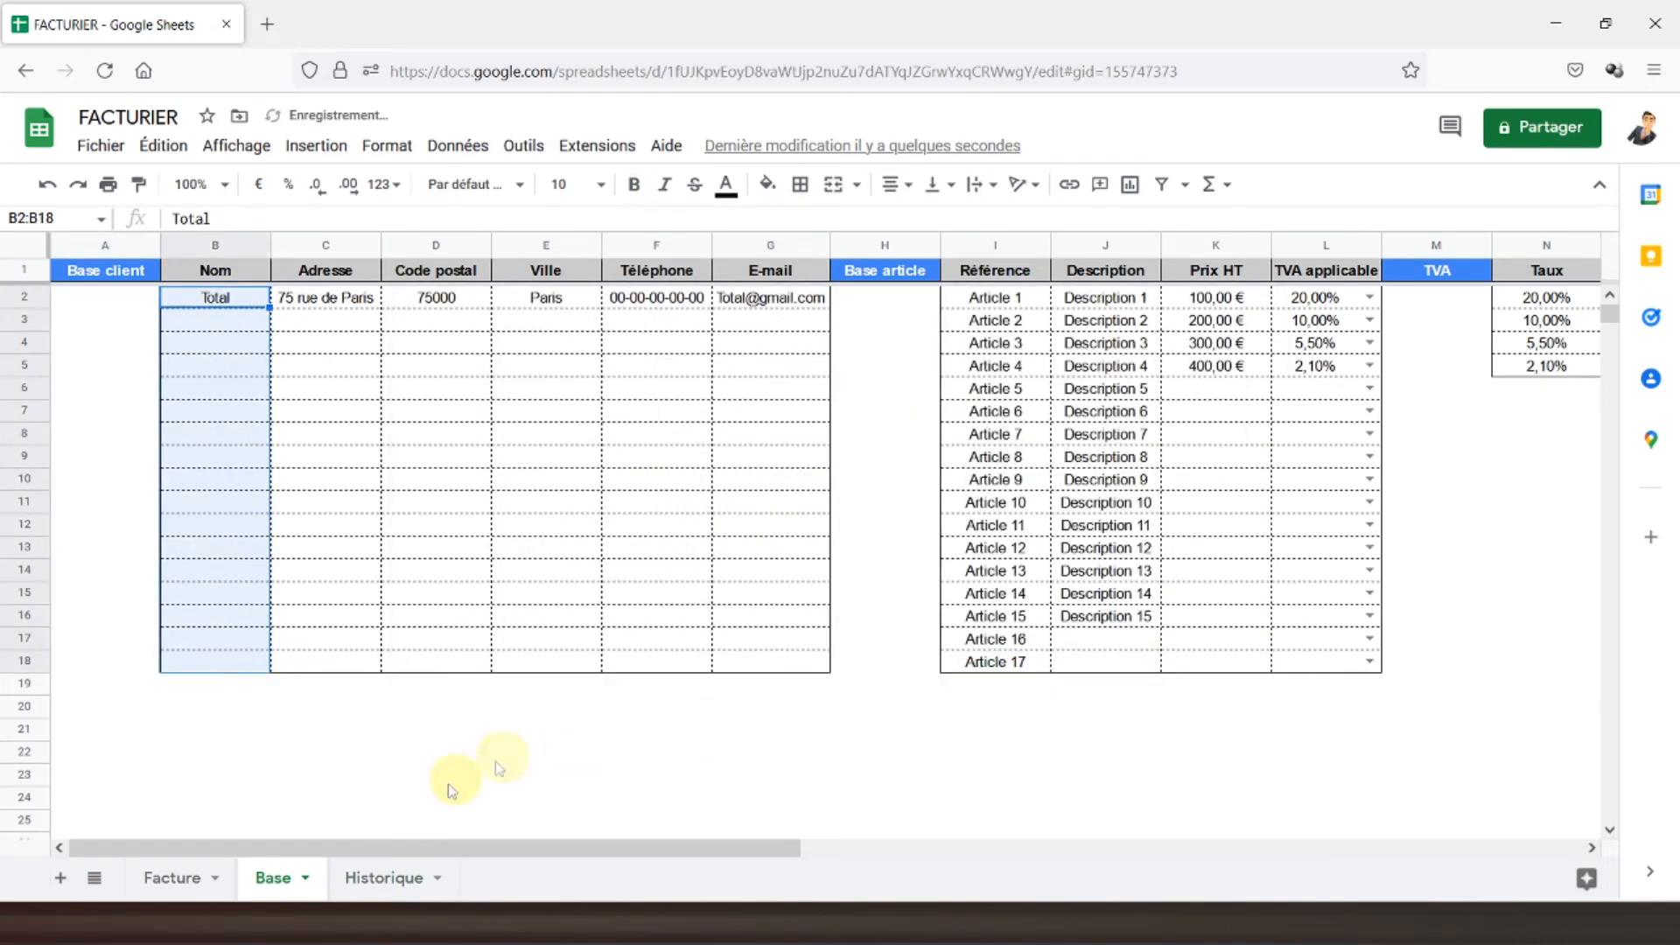
{"action": "left_click", "coordinate": [394, 879]}
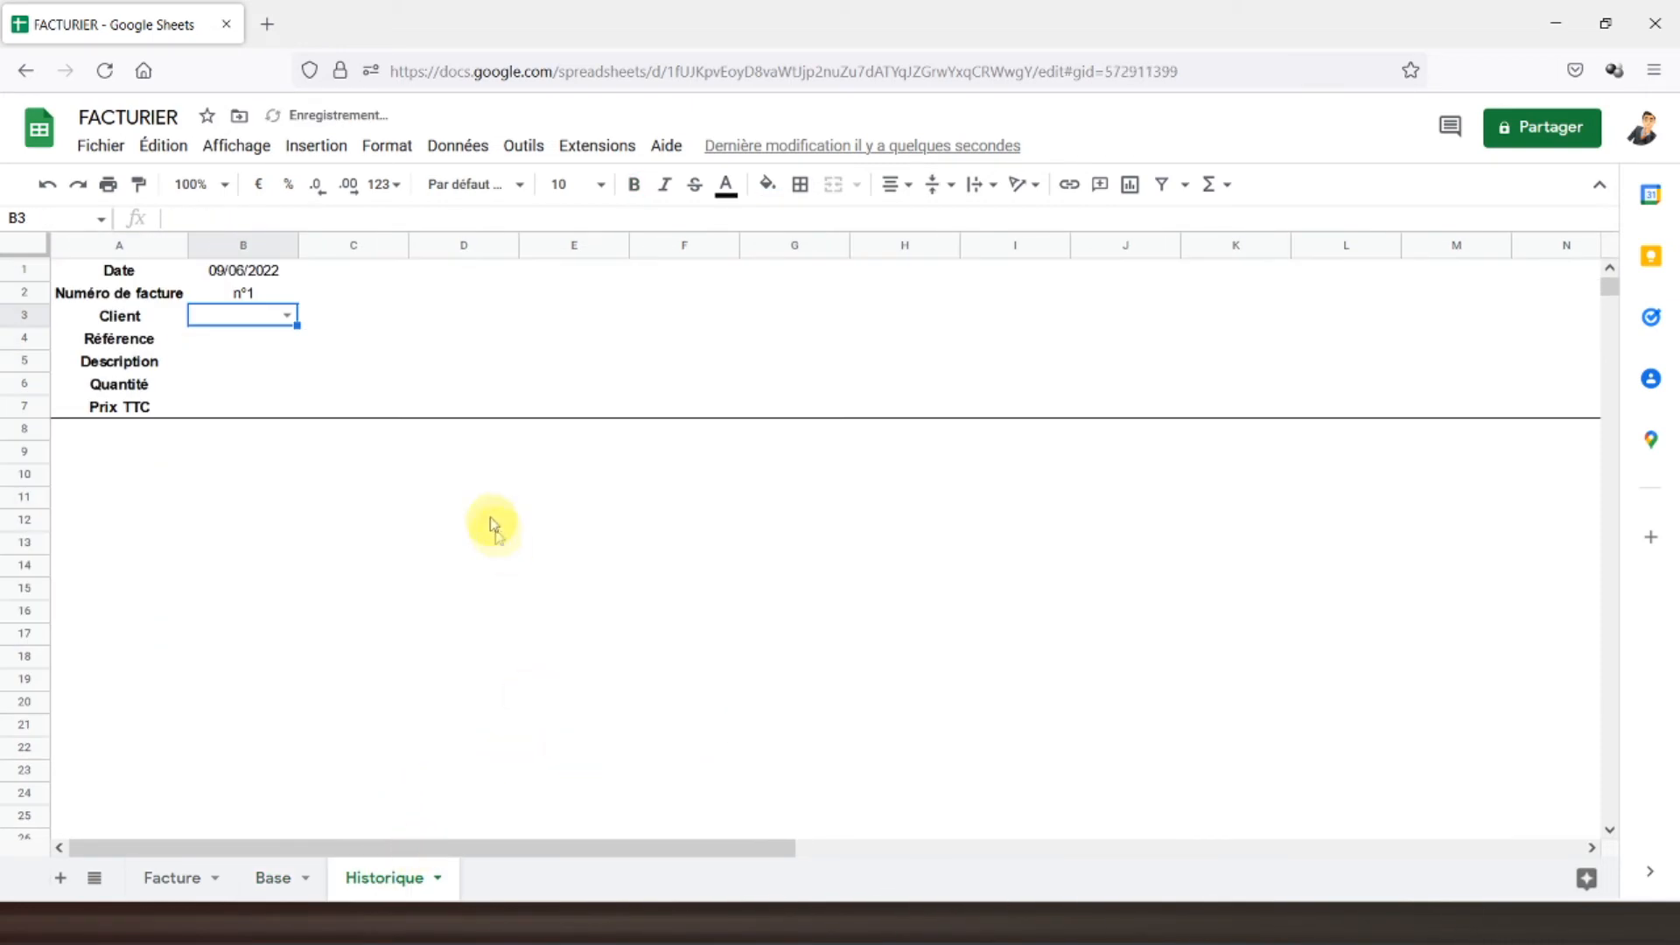
{"action": "left_click", "coordinate": [246, 343]}
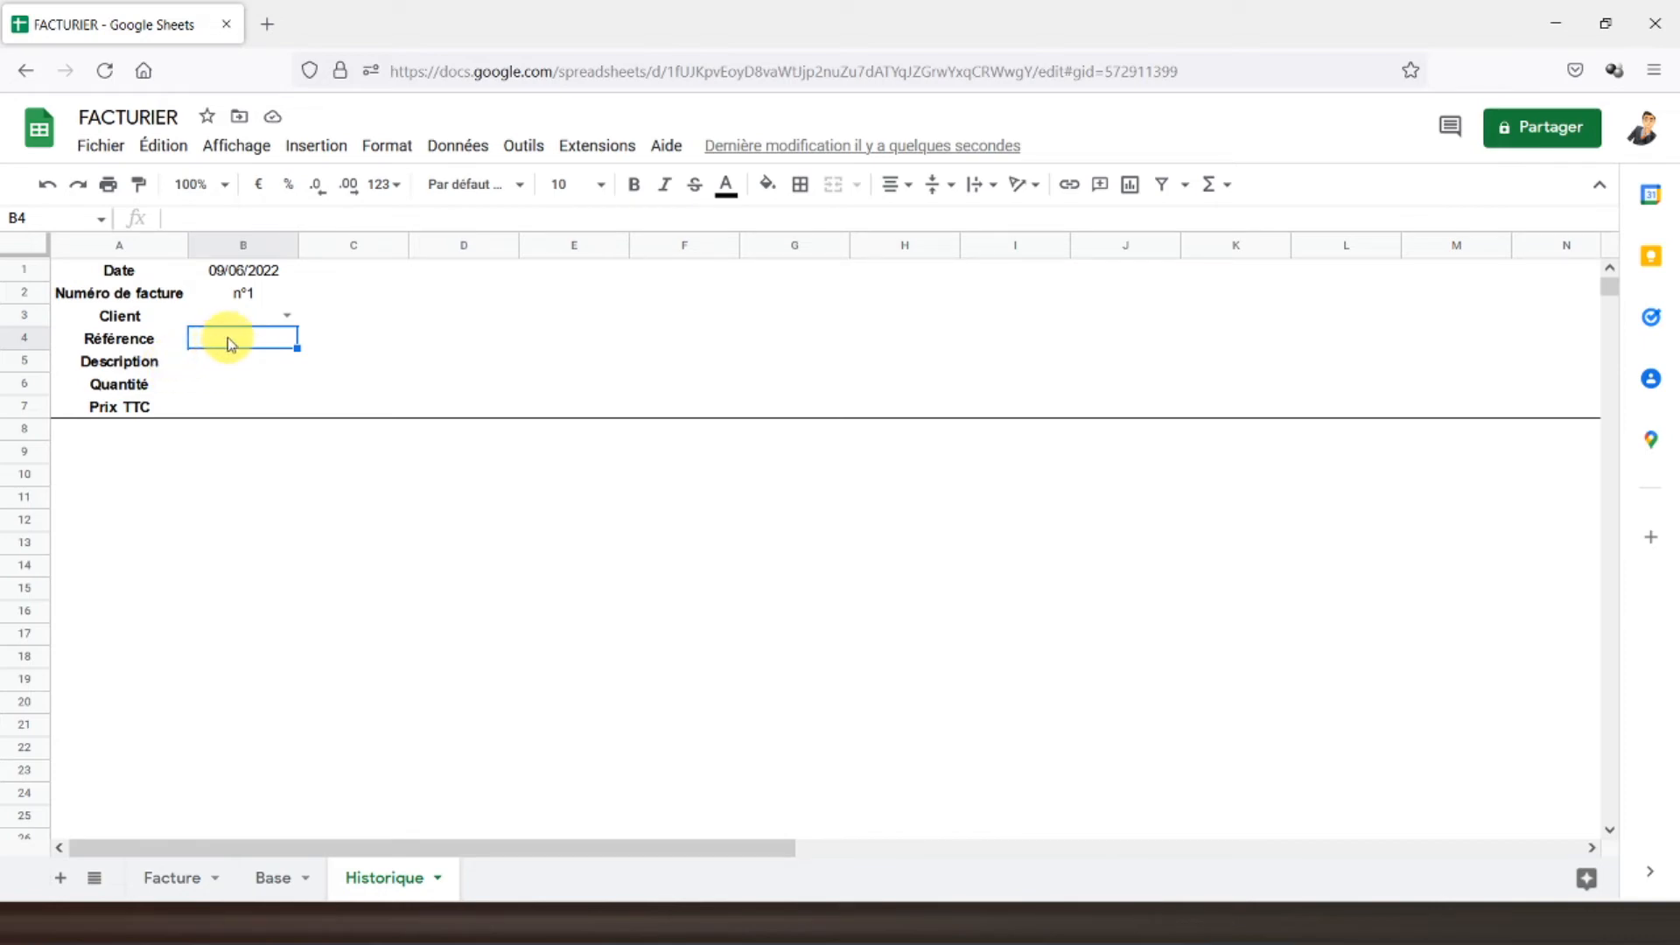
- Enter =Base!I2 in B4 so Référence shows Article 1
{"action": "type", "text": "="}
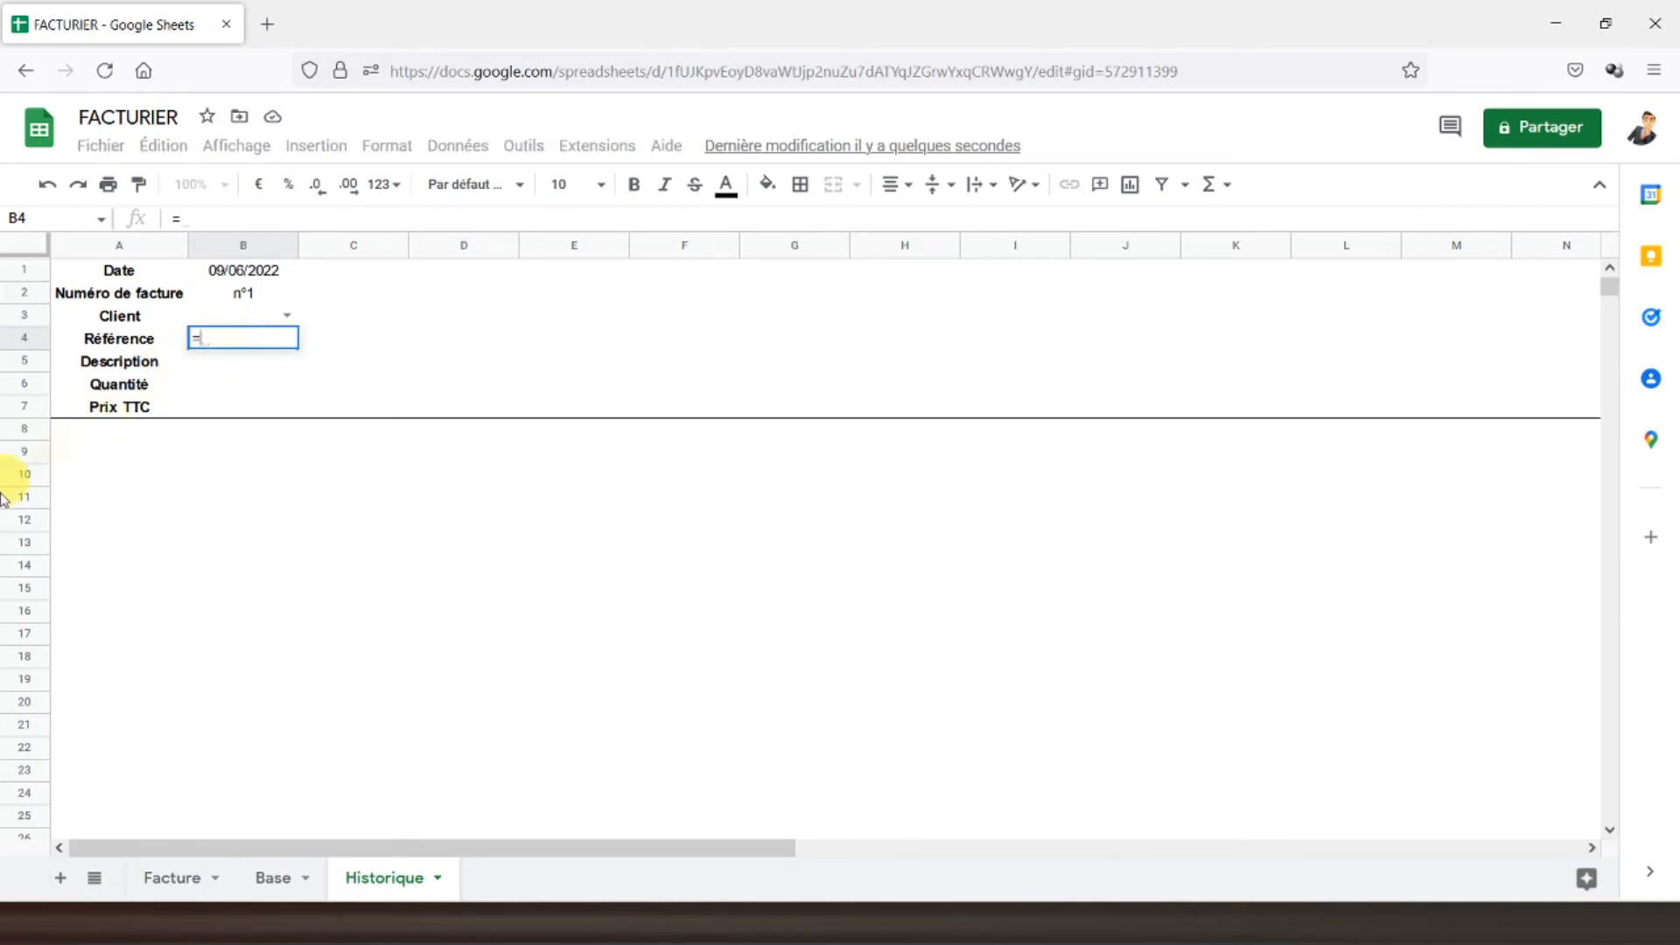
{"action": "left_click", "coordinate": [273, 876]}
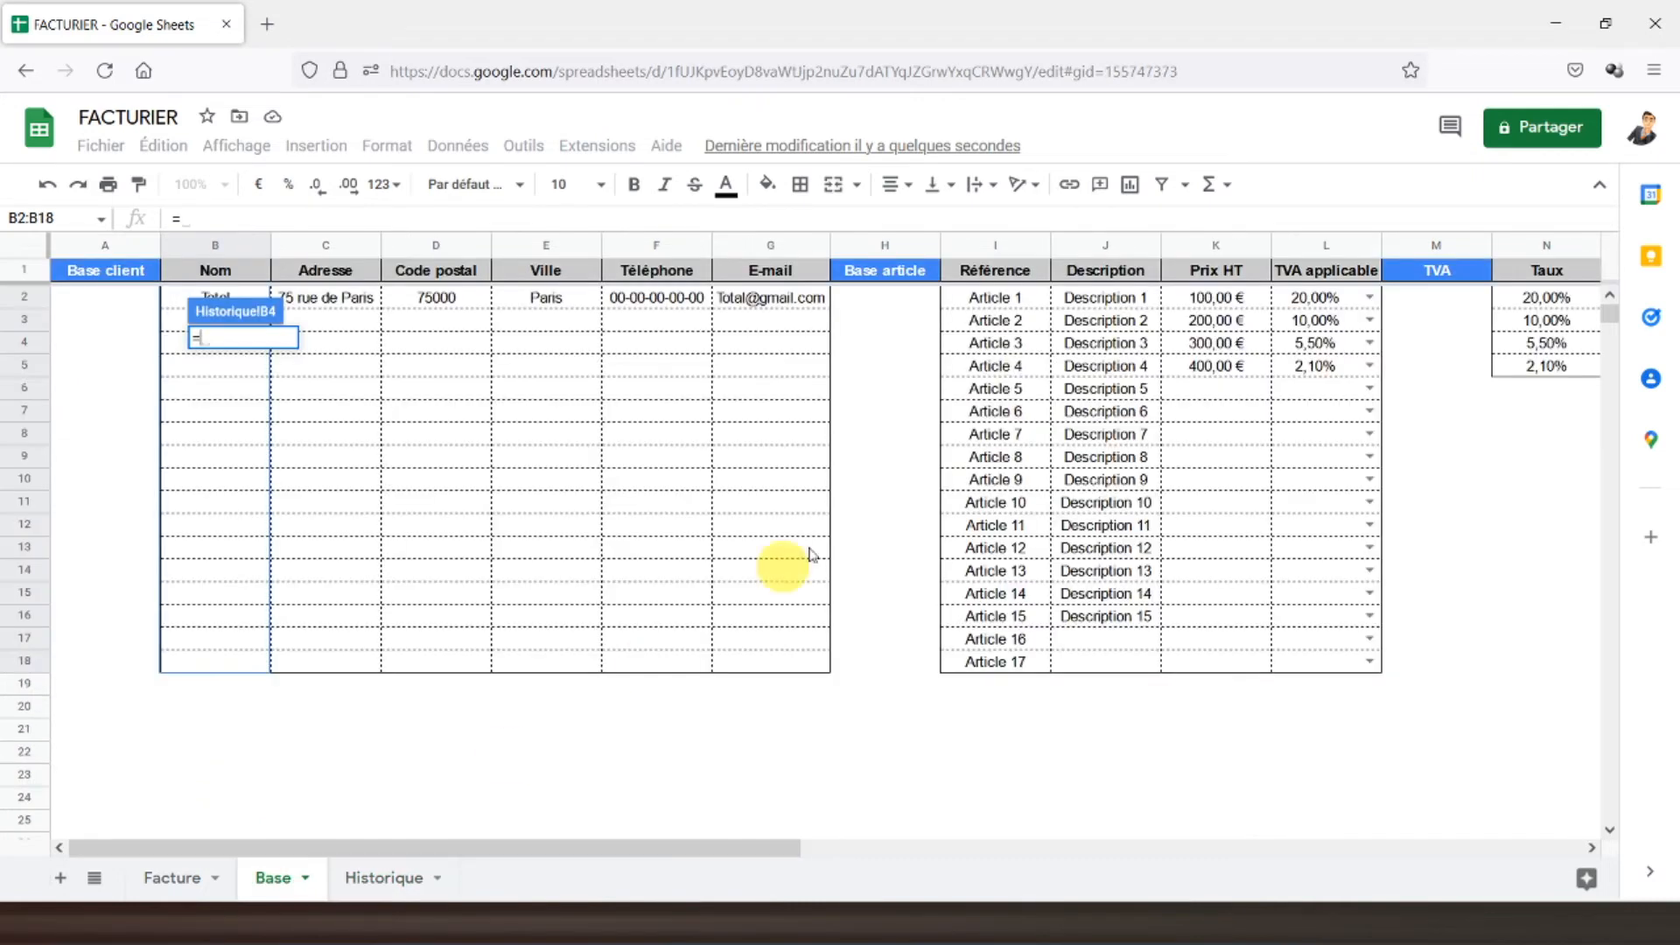
{"action": "left_click", "coordinate": [1002, 299]}
{"action": "key", "text": "Return"}
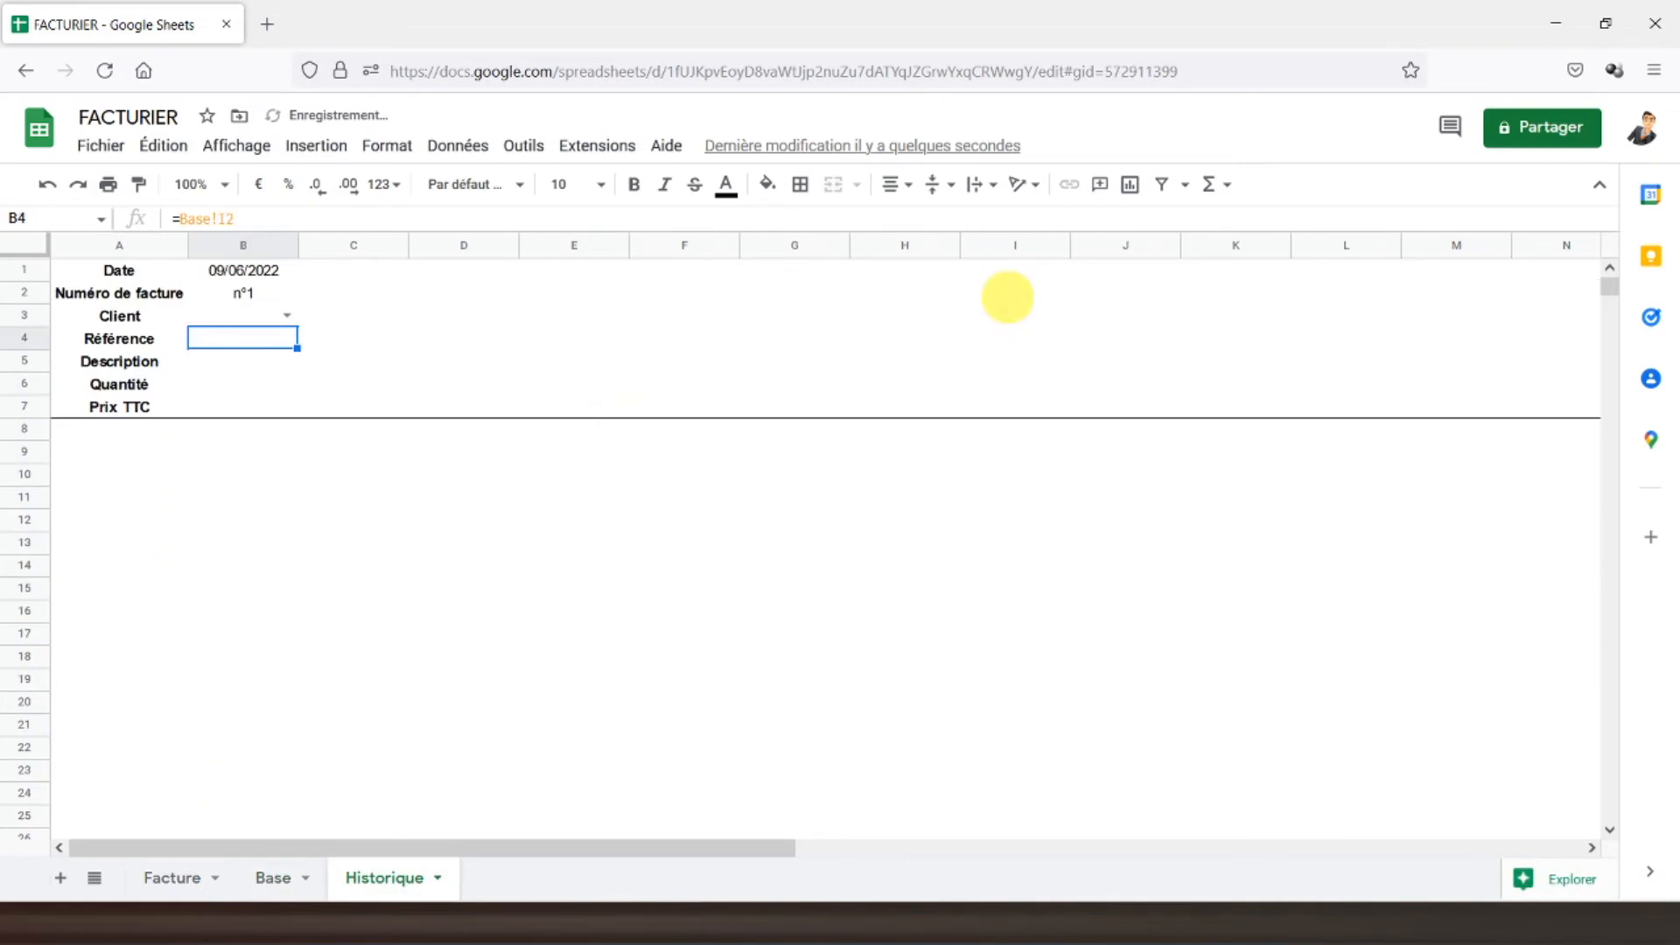
- Enter =RECHERCHEV(B4;Base!I2:L18;2;FAUX) in B5 to look up the description
{"action": "left_click", "coordinate": [238, 366]}
{"action": "type", "text": "=recherch"}
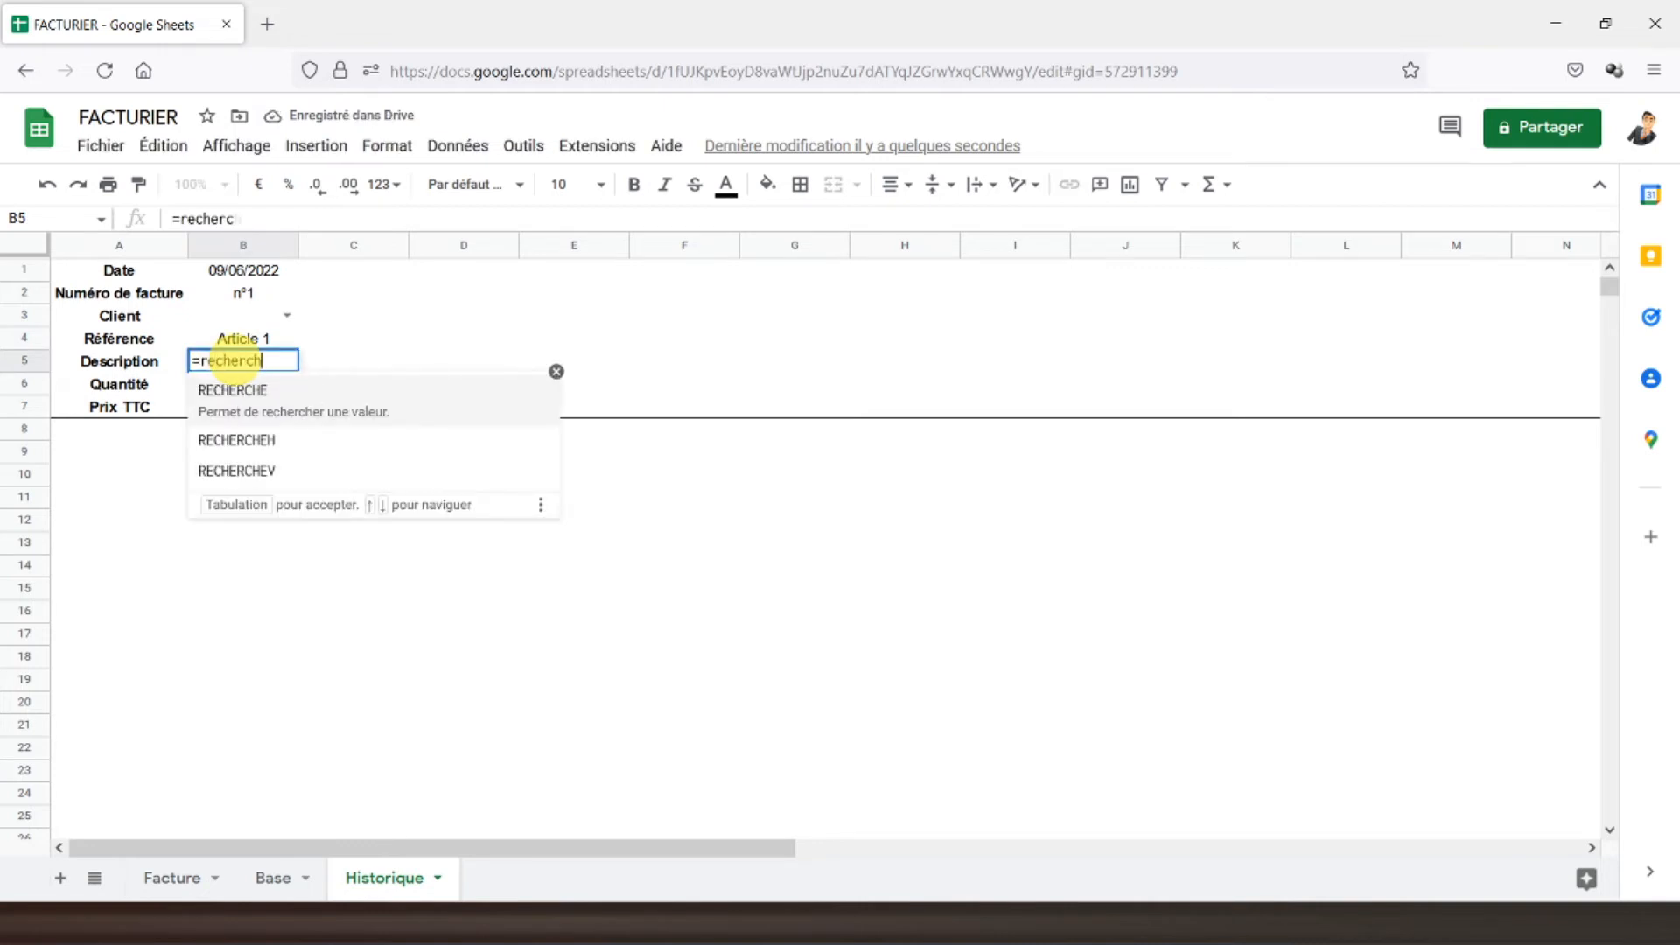
{"action": "type", "text": "ev("}
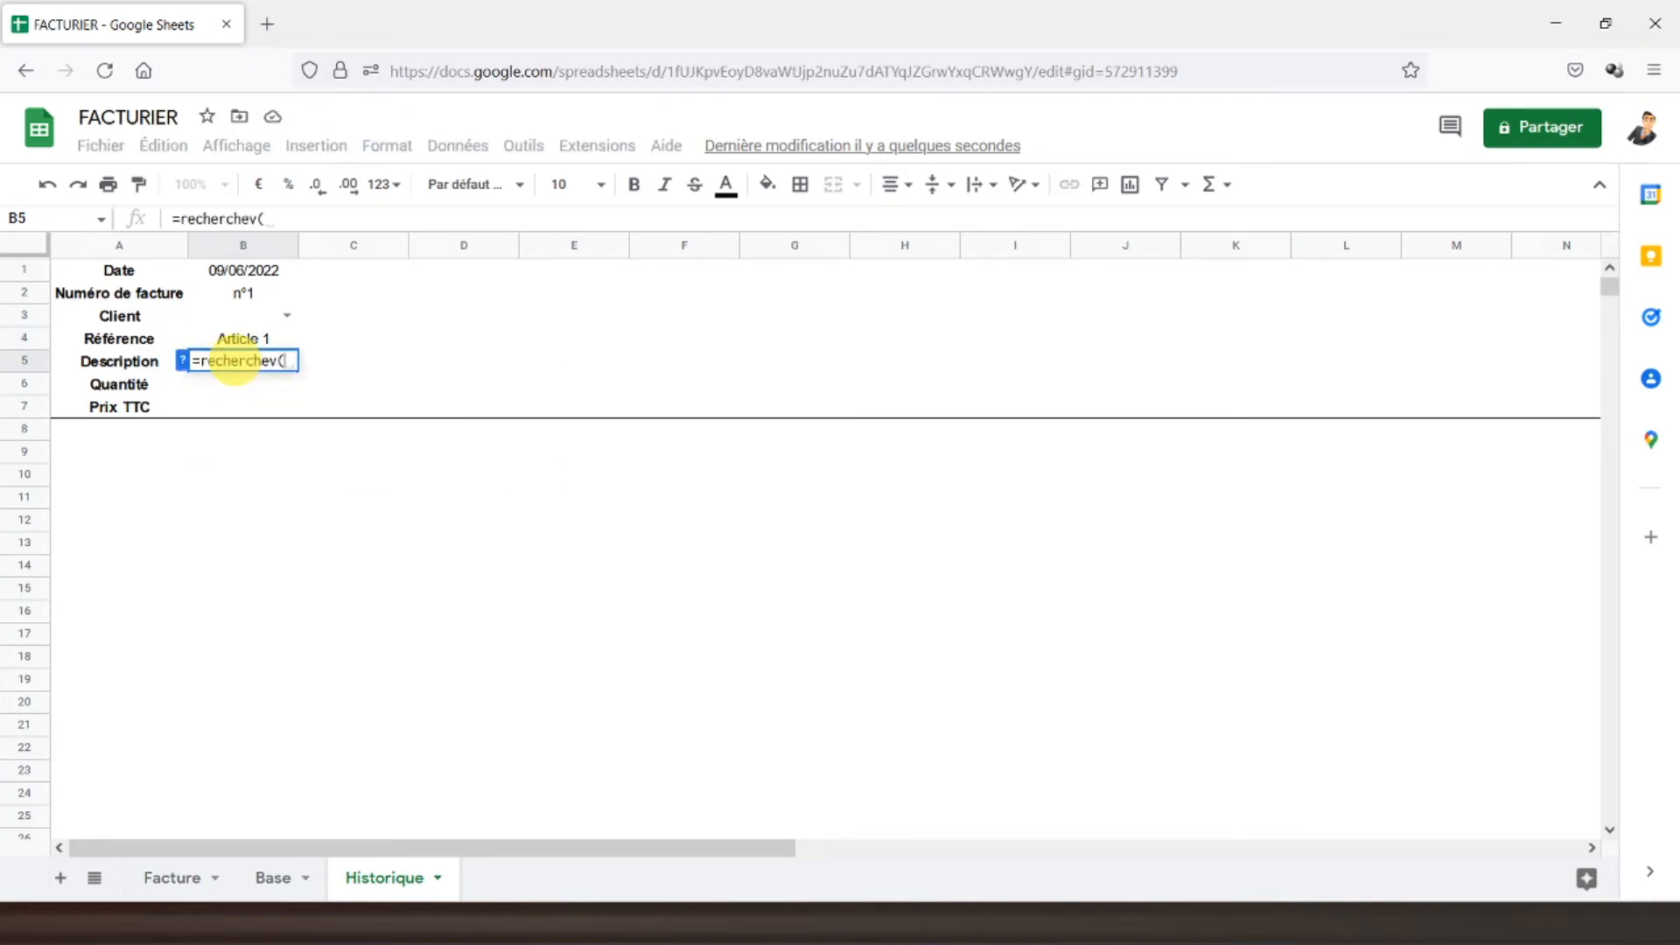
{"action": "left_click", "coordinate": [241, 343]}
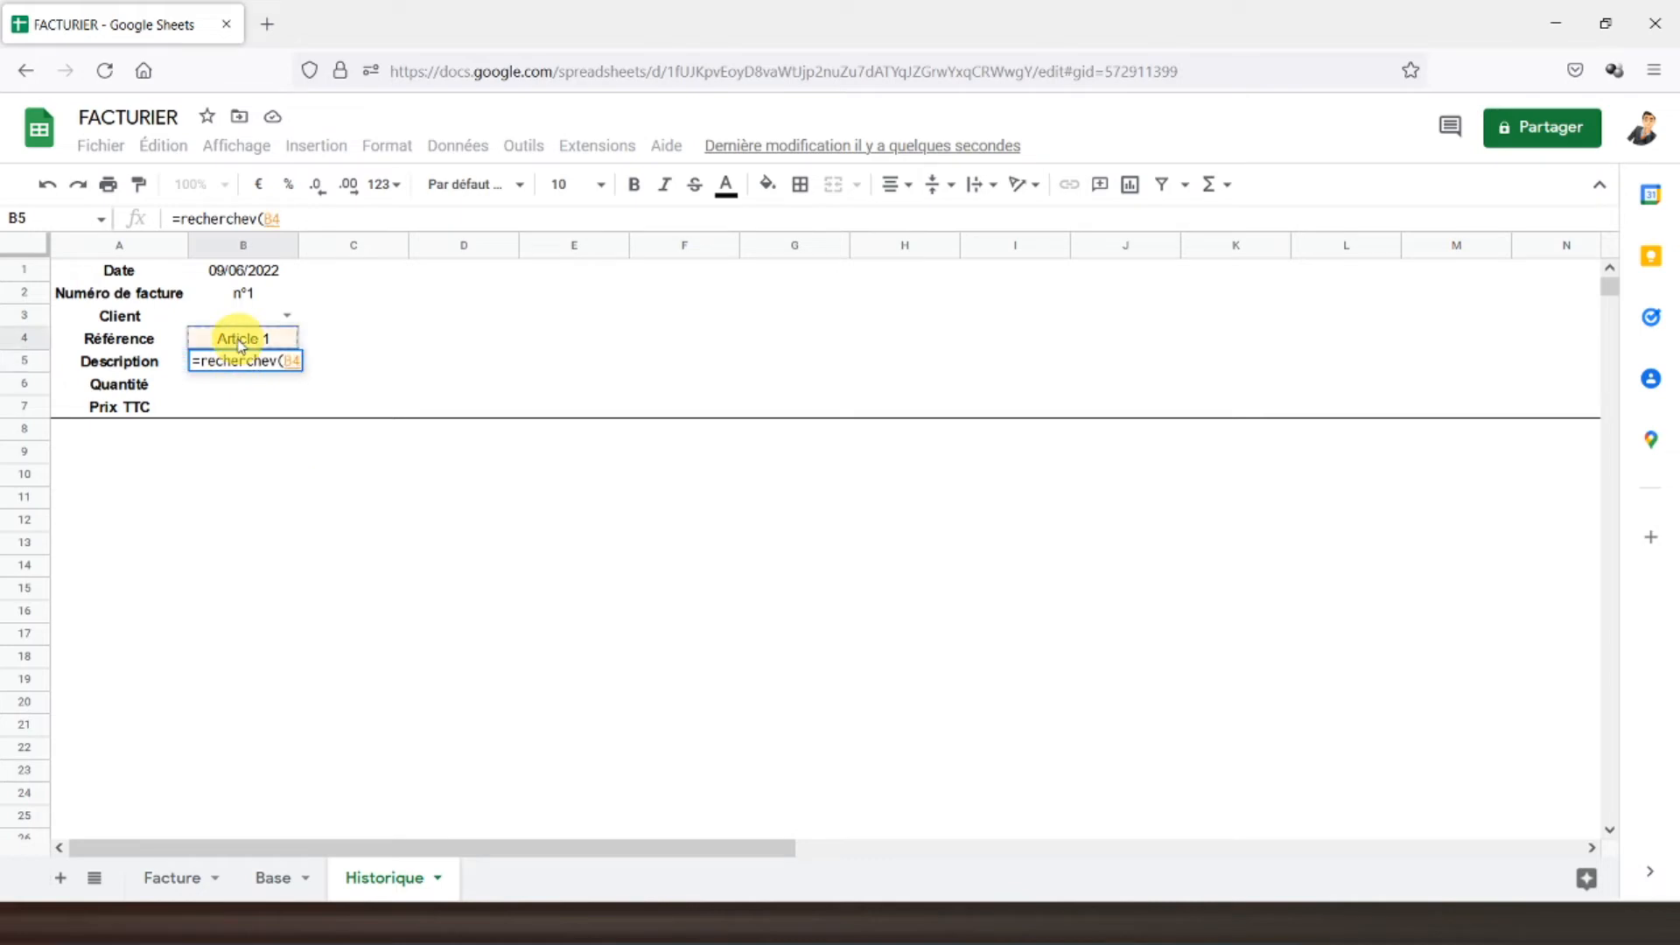
{"action": "type", "text": ";"}
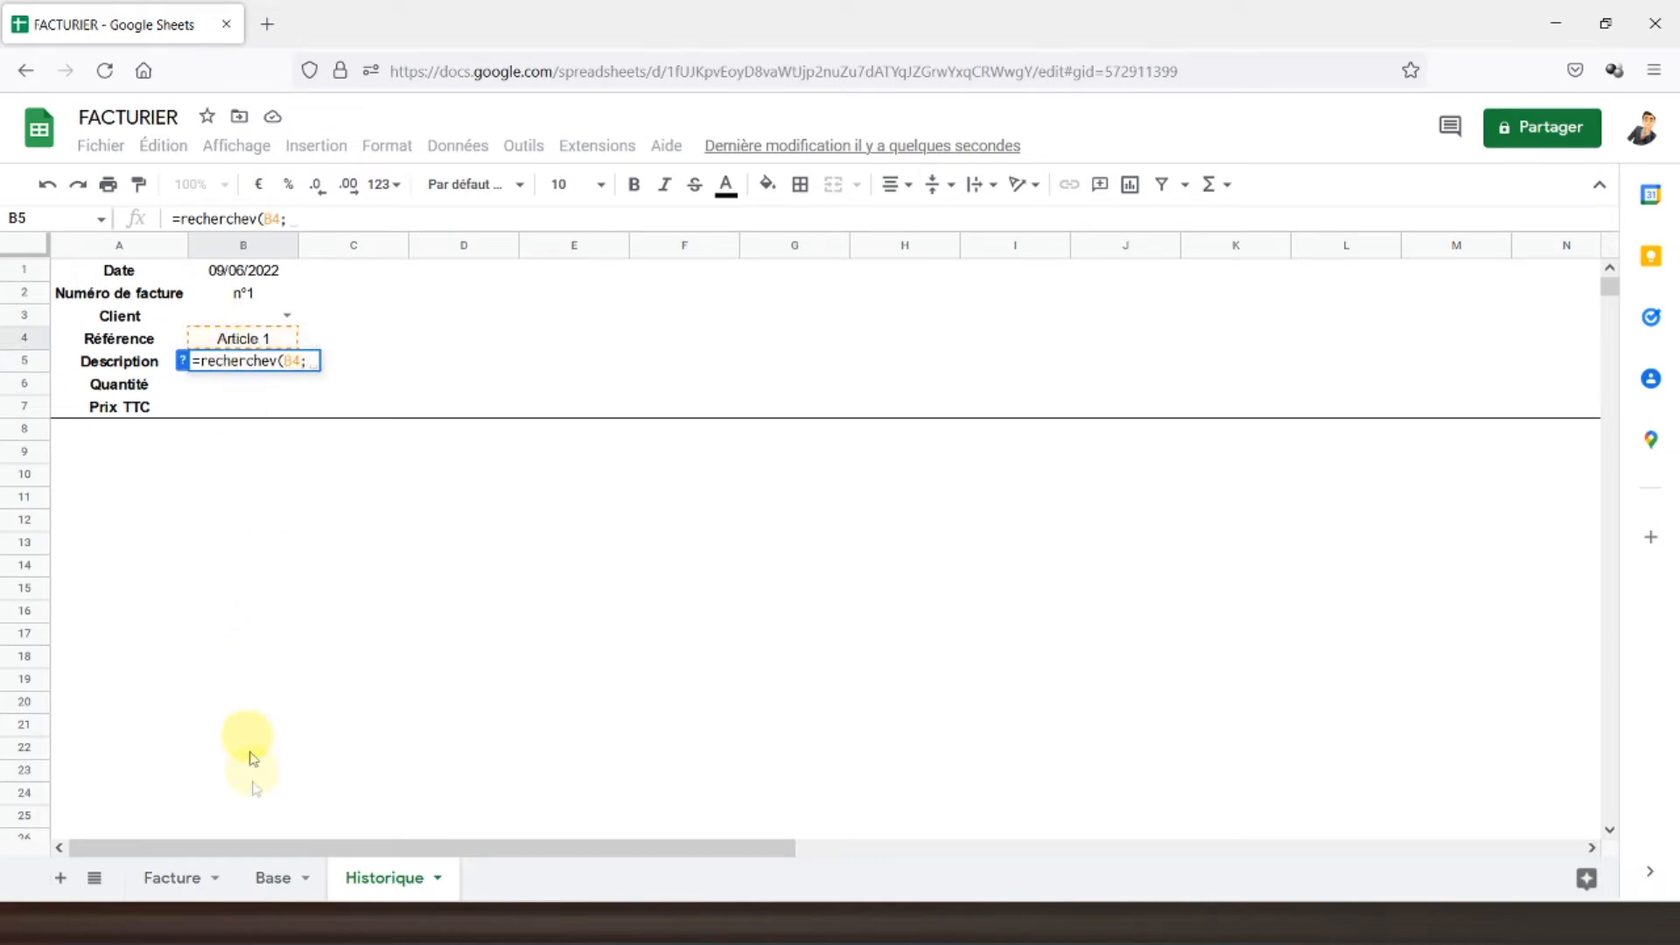
{"action": "left_click", "coordinate": [280, 862]}
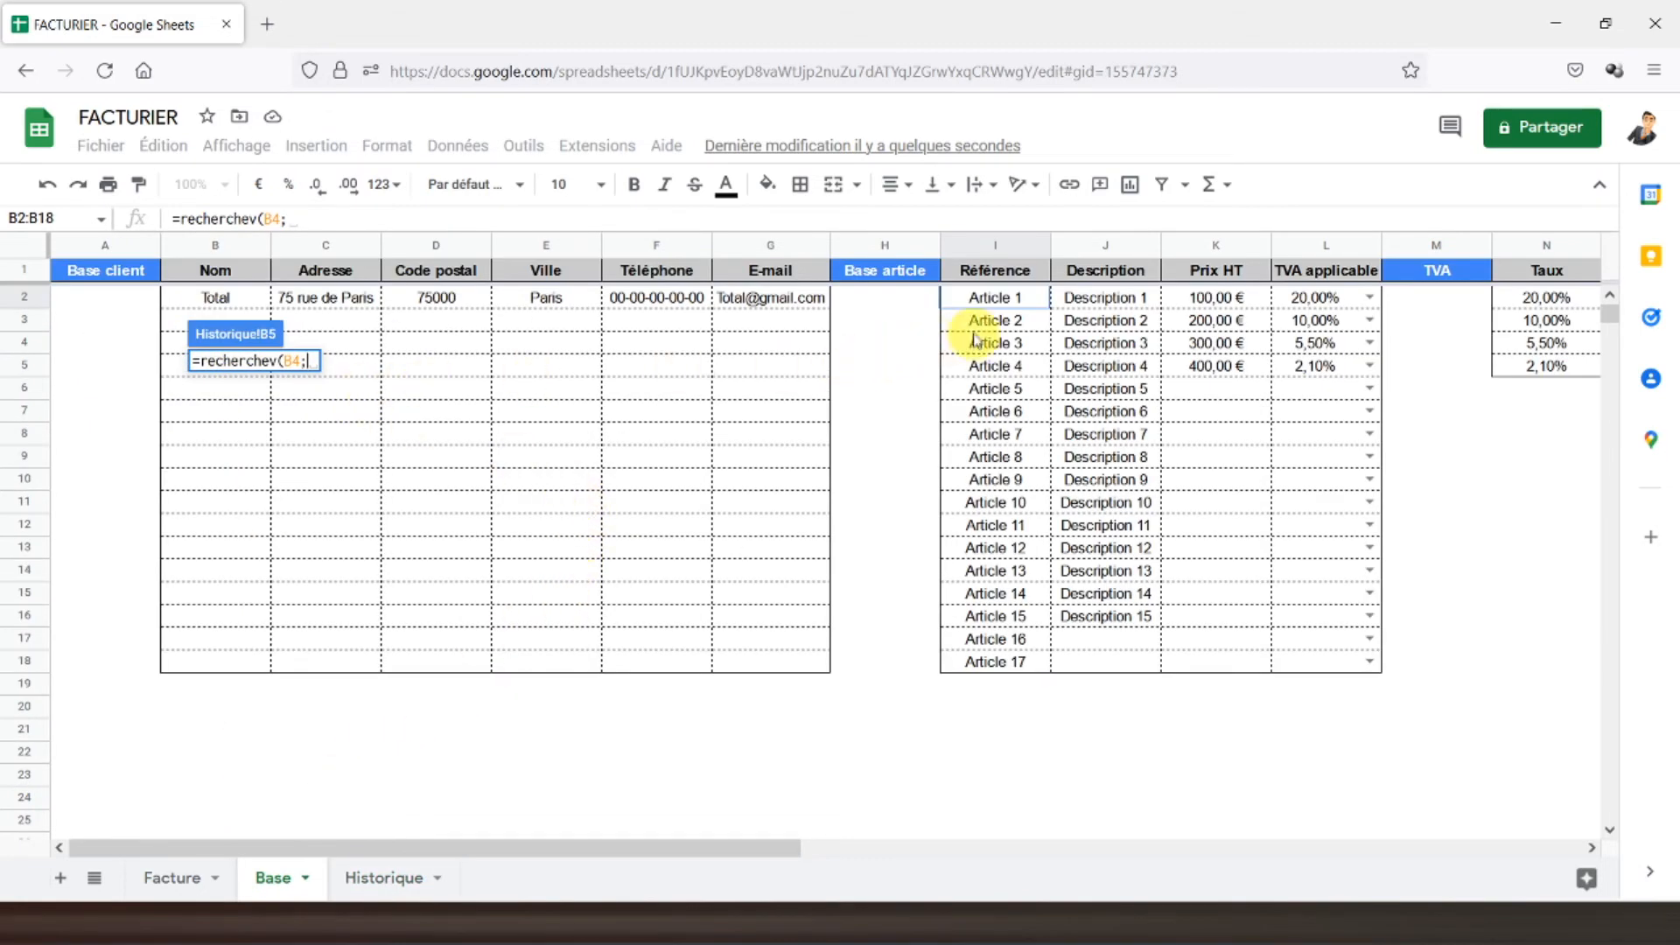
{"action": "left_click_drag", "start_coordinate": [982, 302], "coordinate": [1304, 665]}
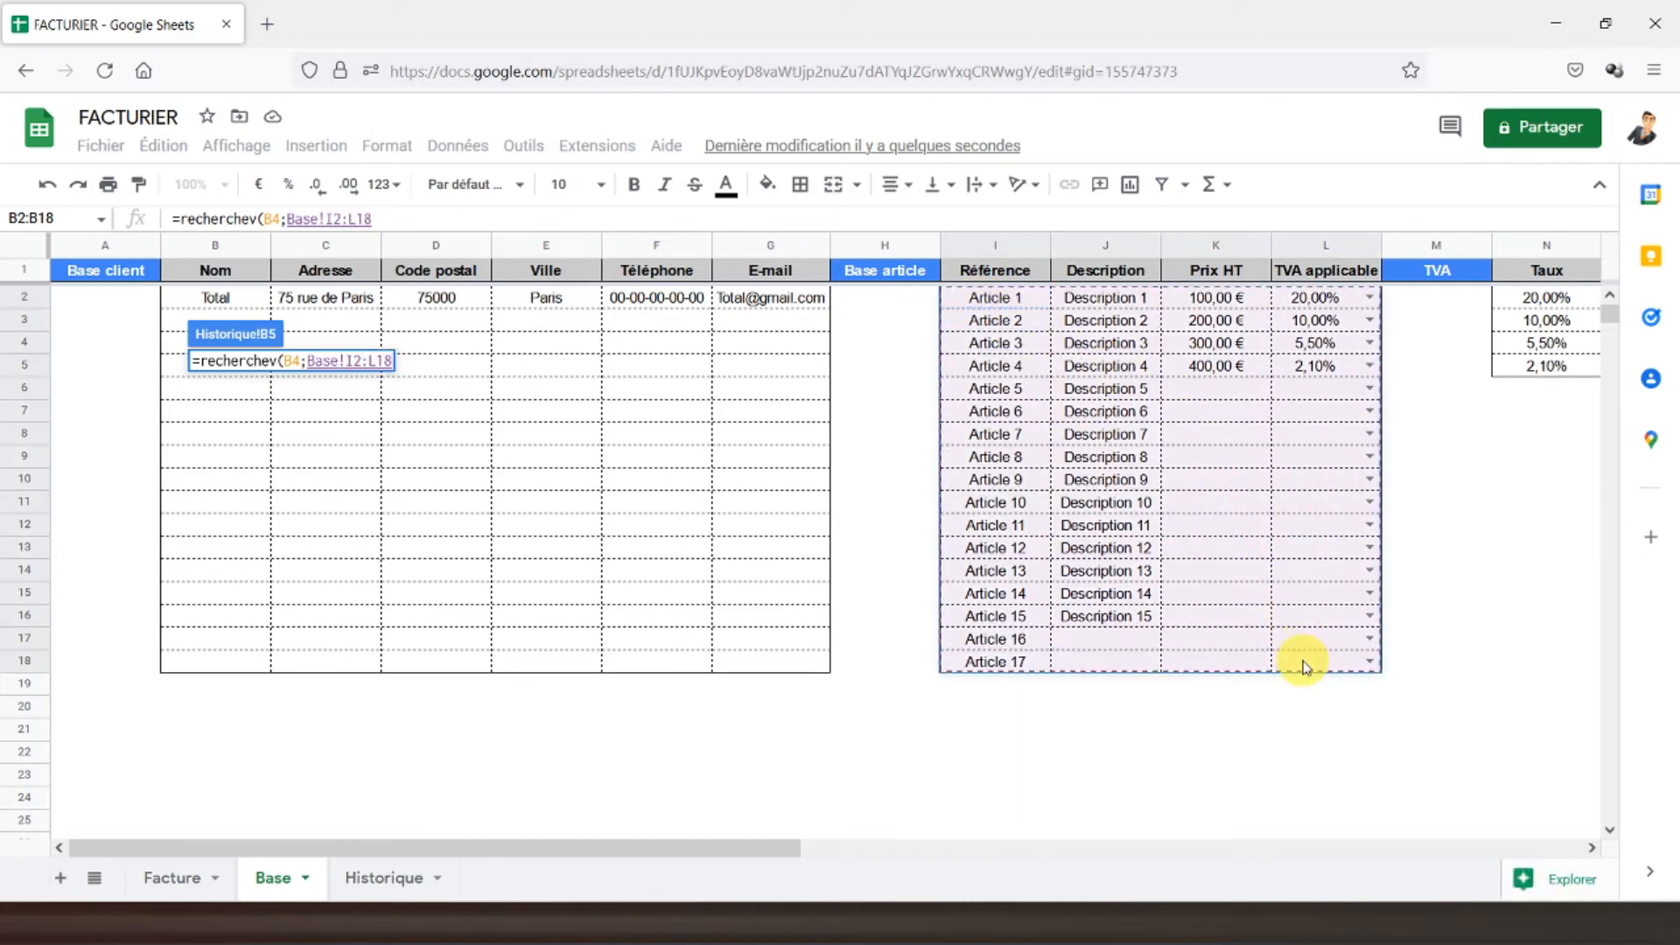
{"action": "type", "text": ";"}
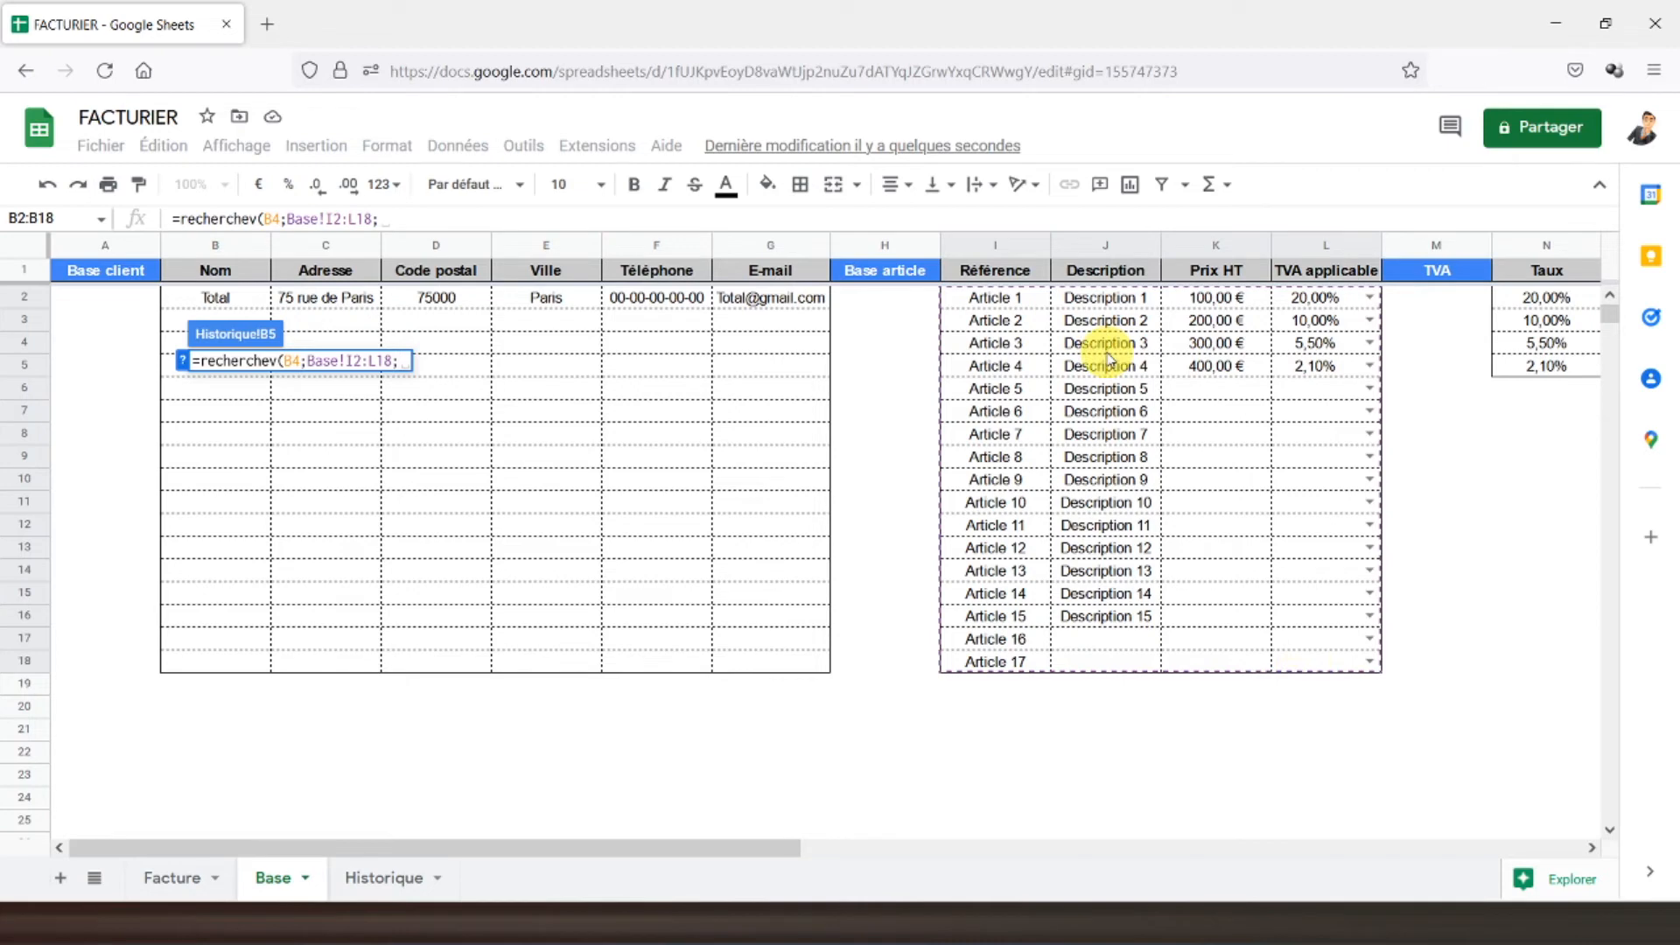
{"action": "type", "text": "2"}
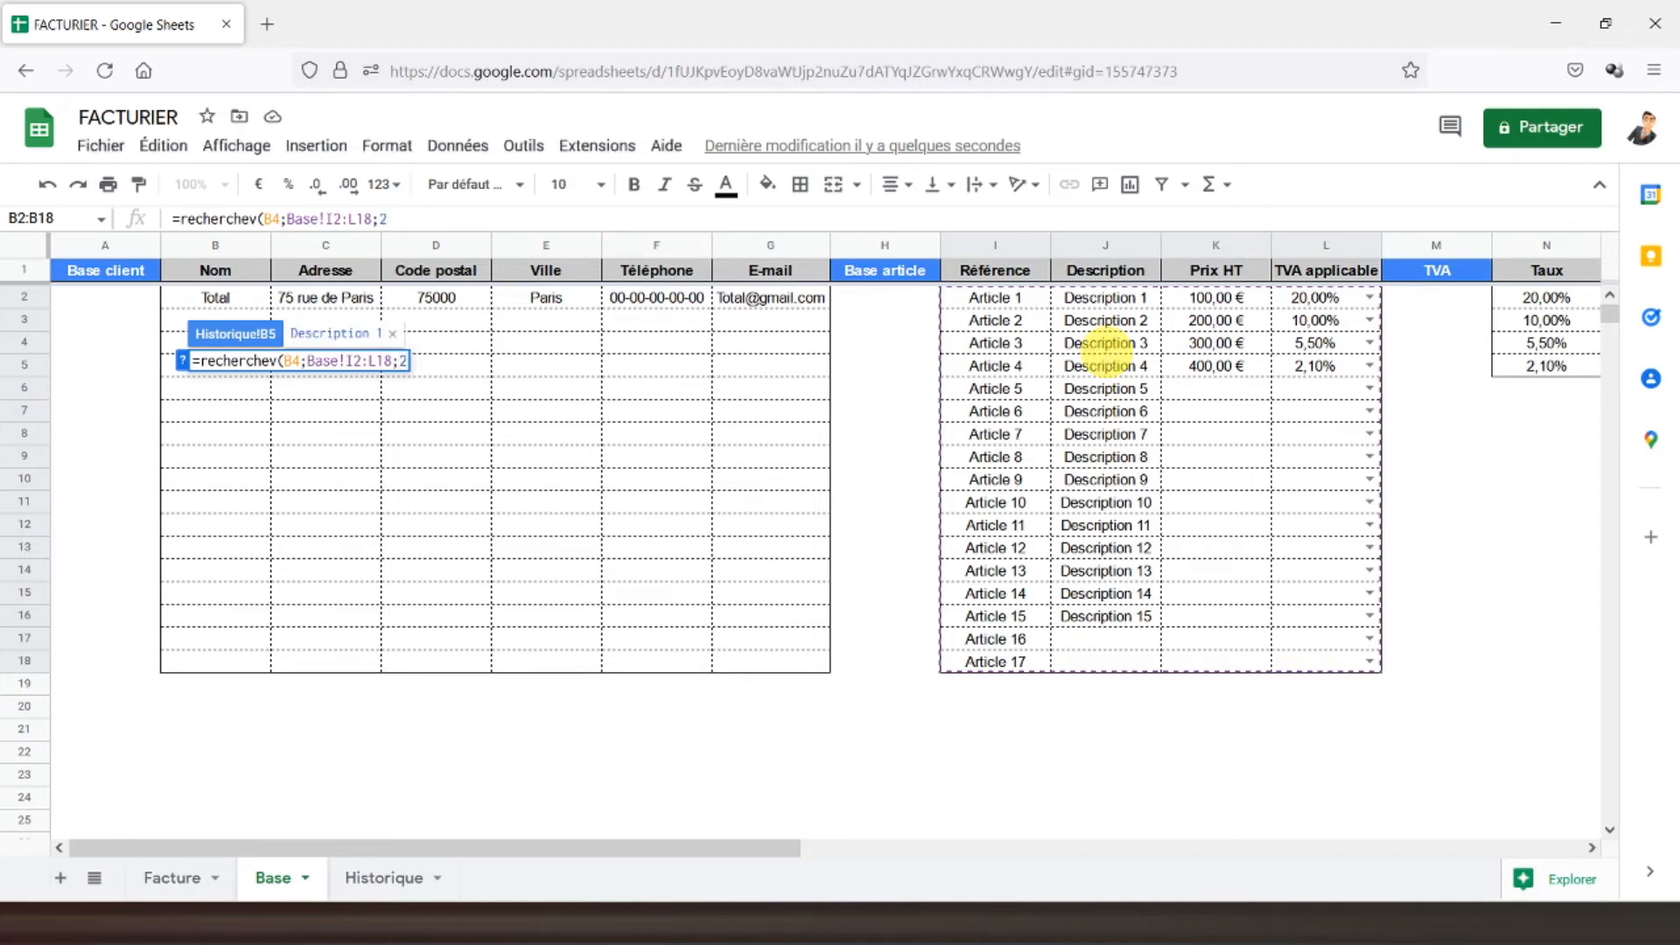
{"action": "type", "text": ";"}
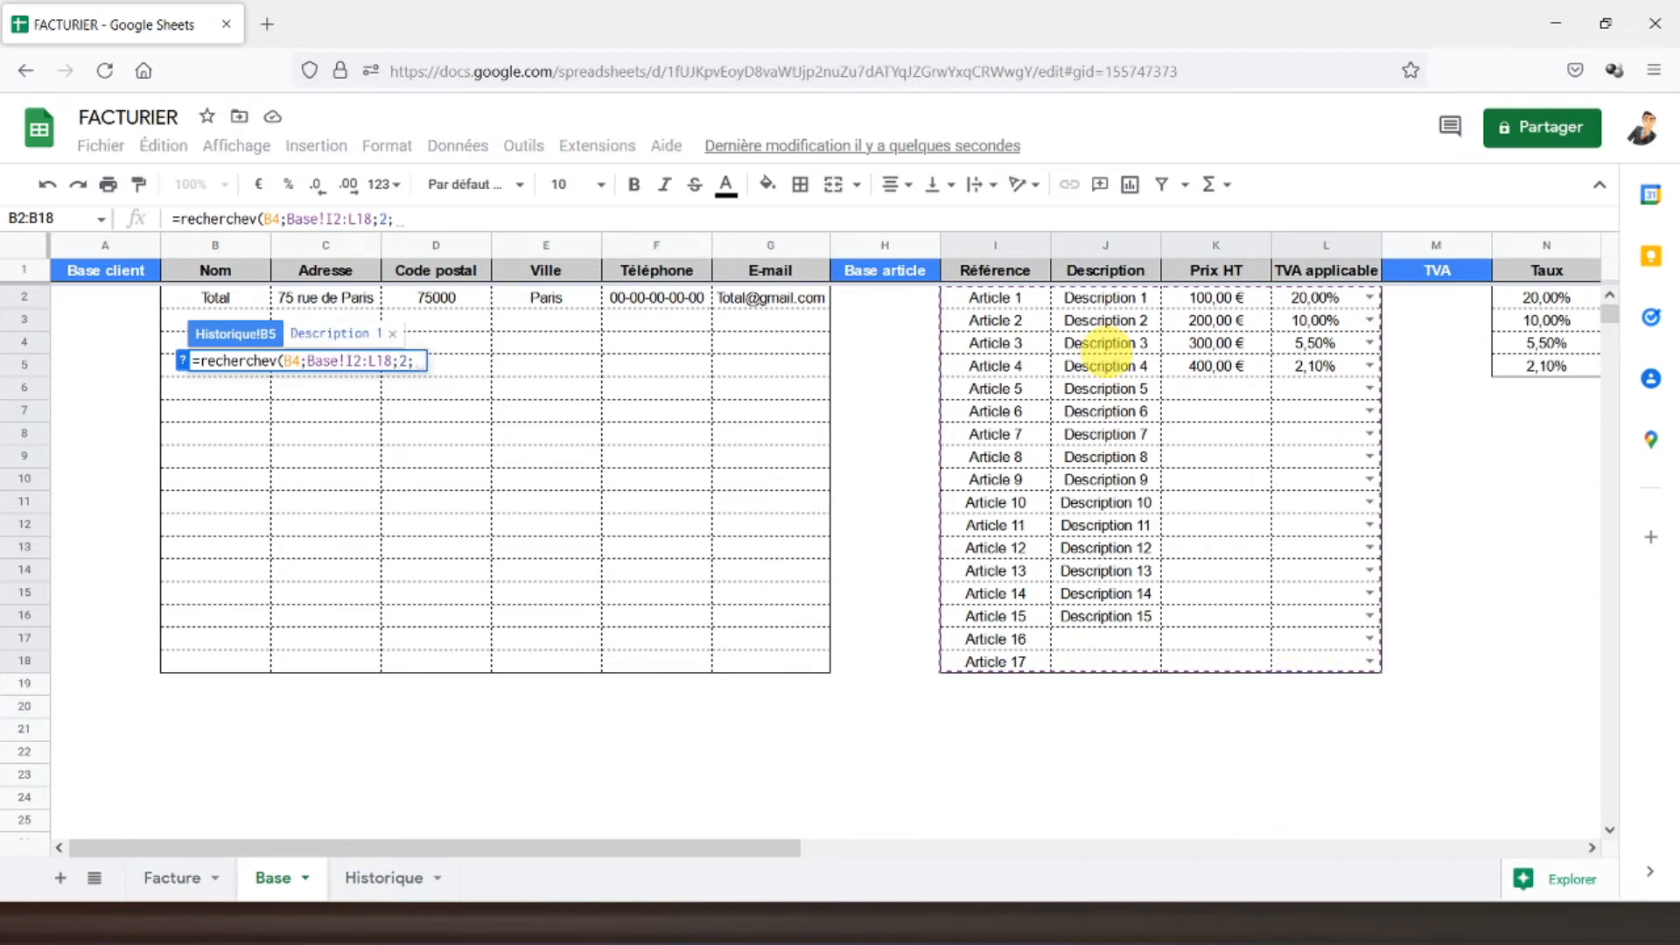
{"action": "type", "text": "faux)"}
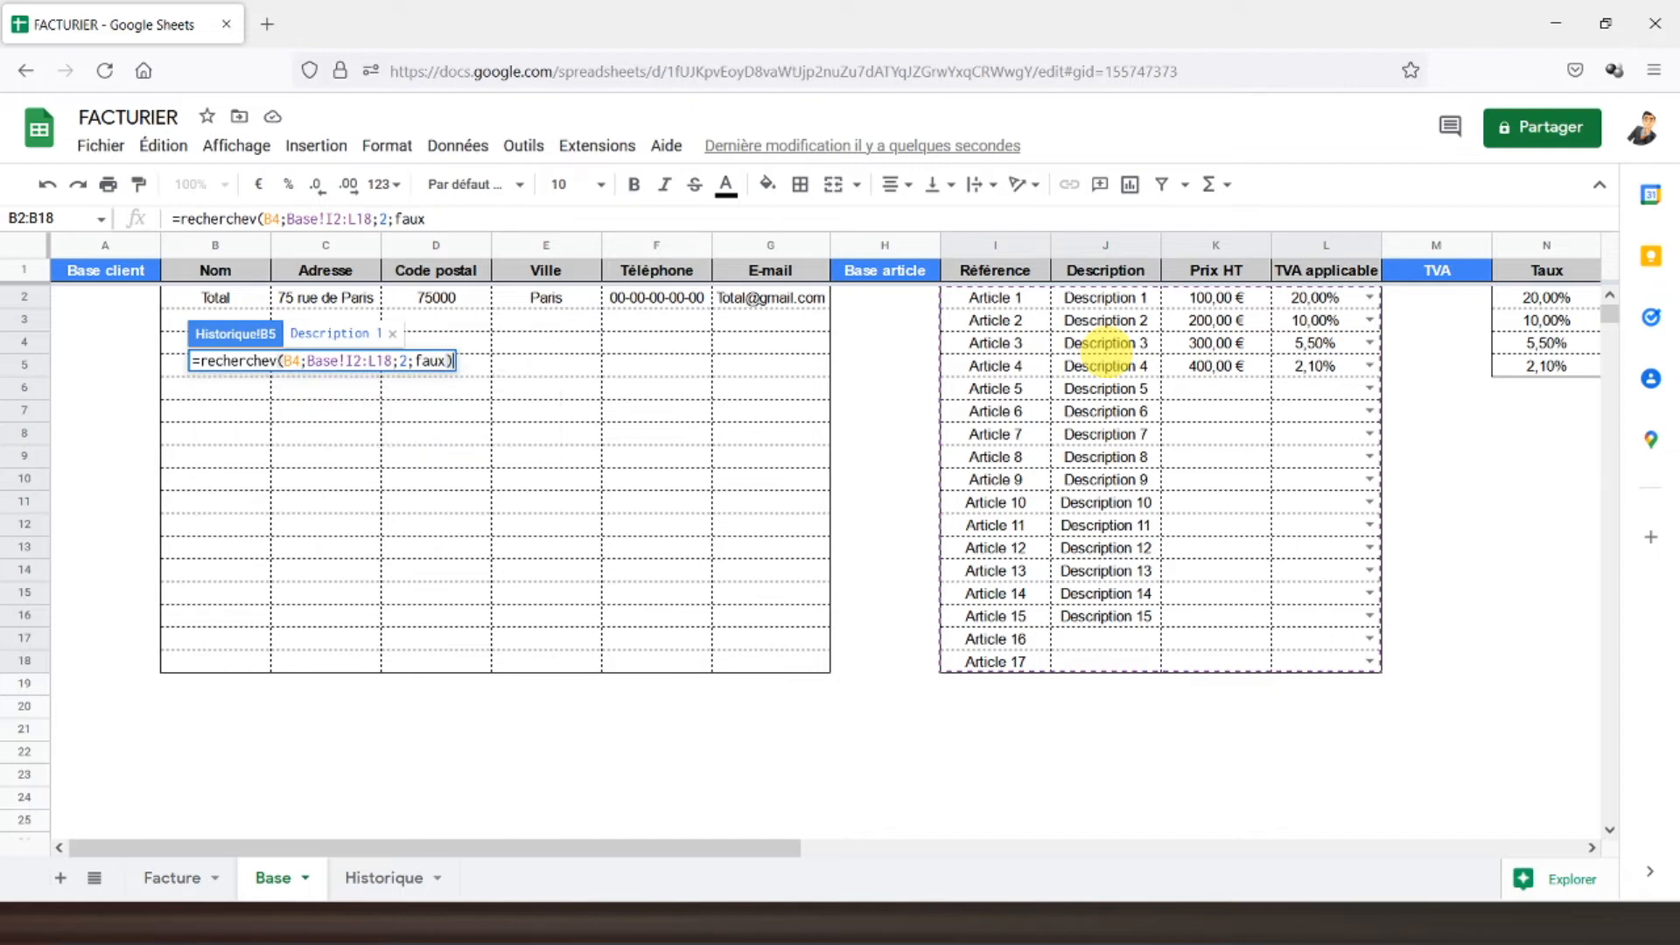
{"action": "key", "text": "Return"}
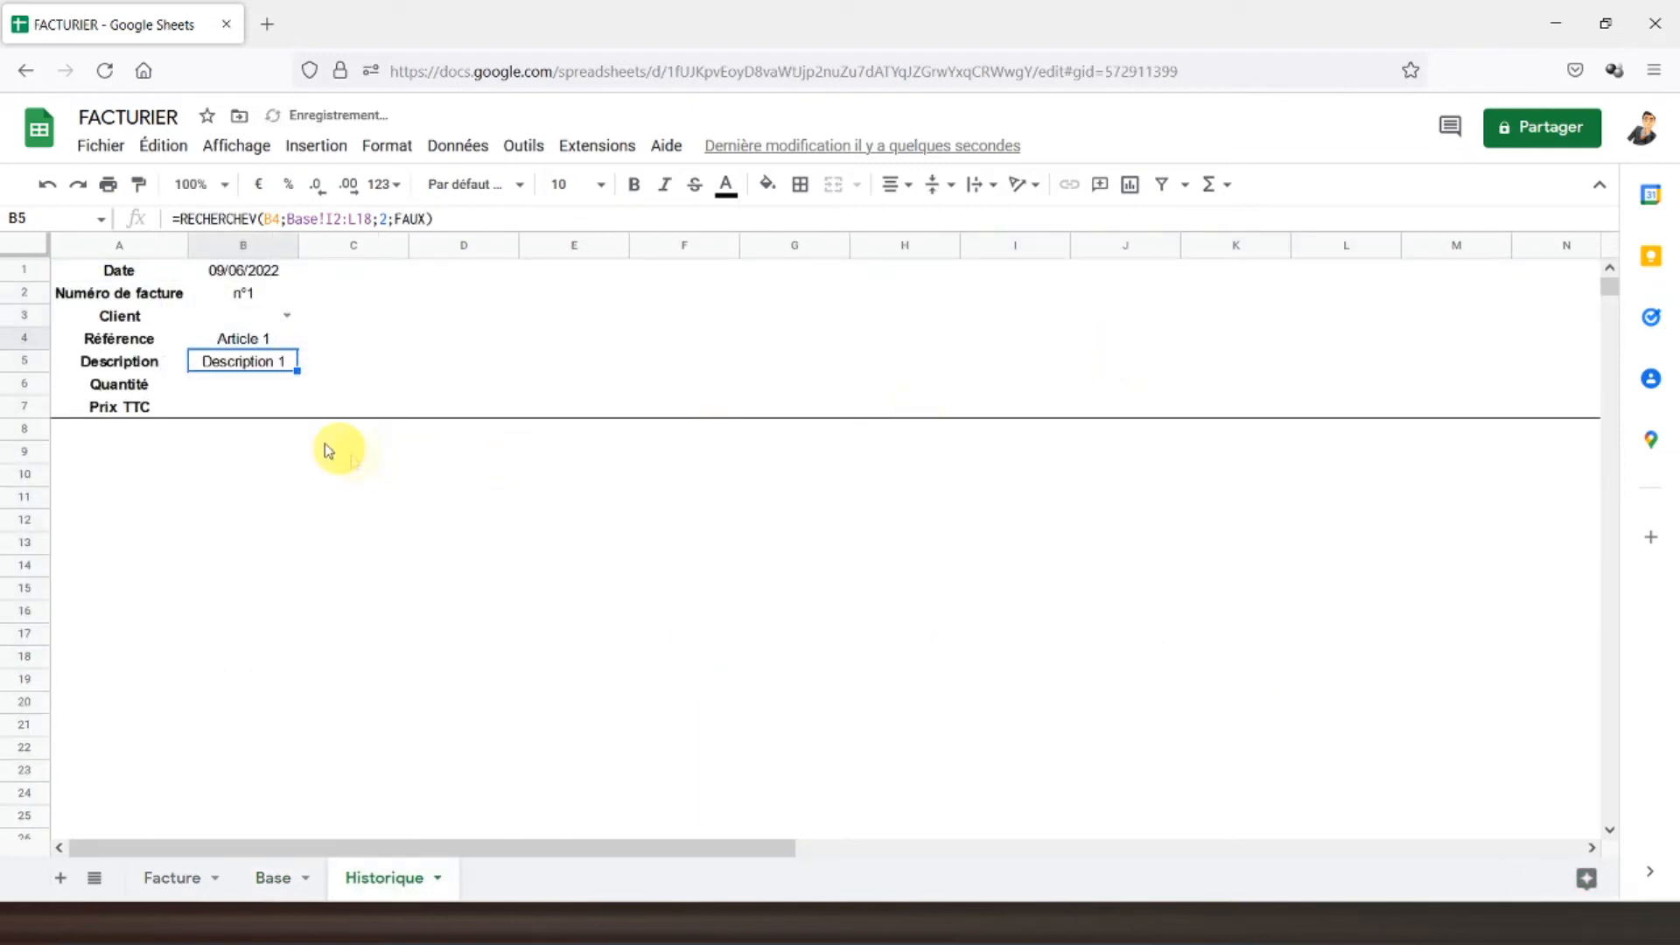
- Make the B5 lookup range absolute as Base!$I$2:$L$18
{"action": "left_click", "coordinate": [333, 220]}
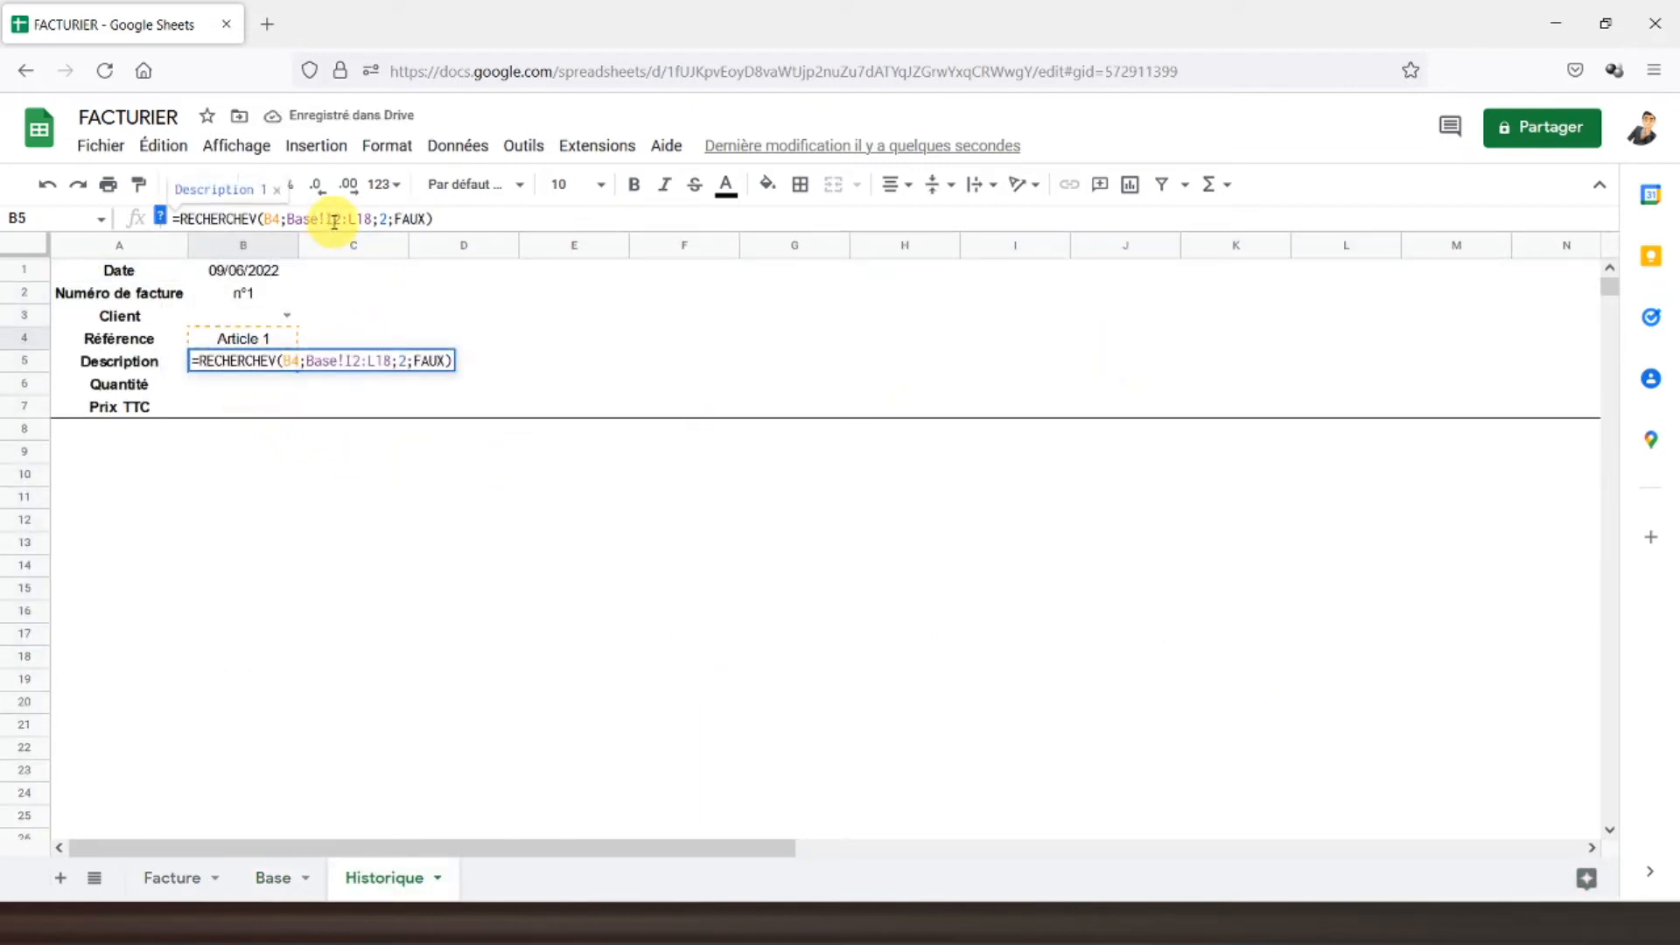
{"action": "key", "text": "F4"}
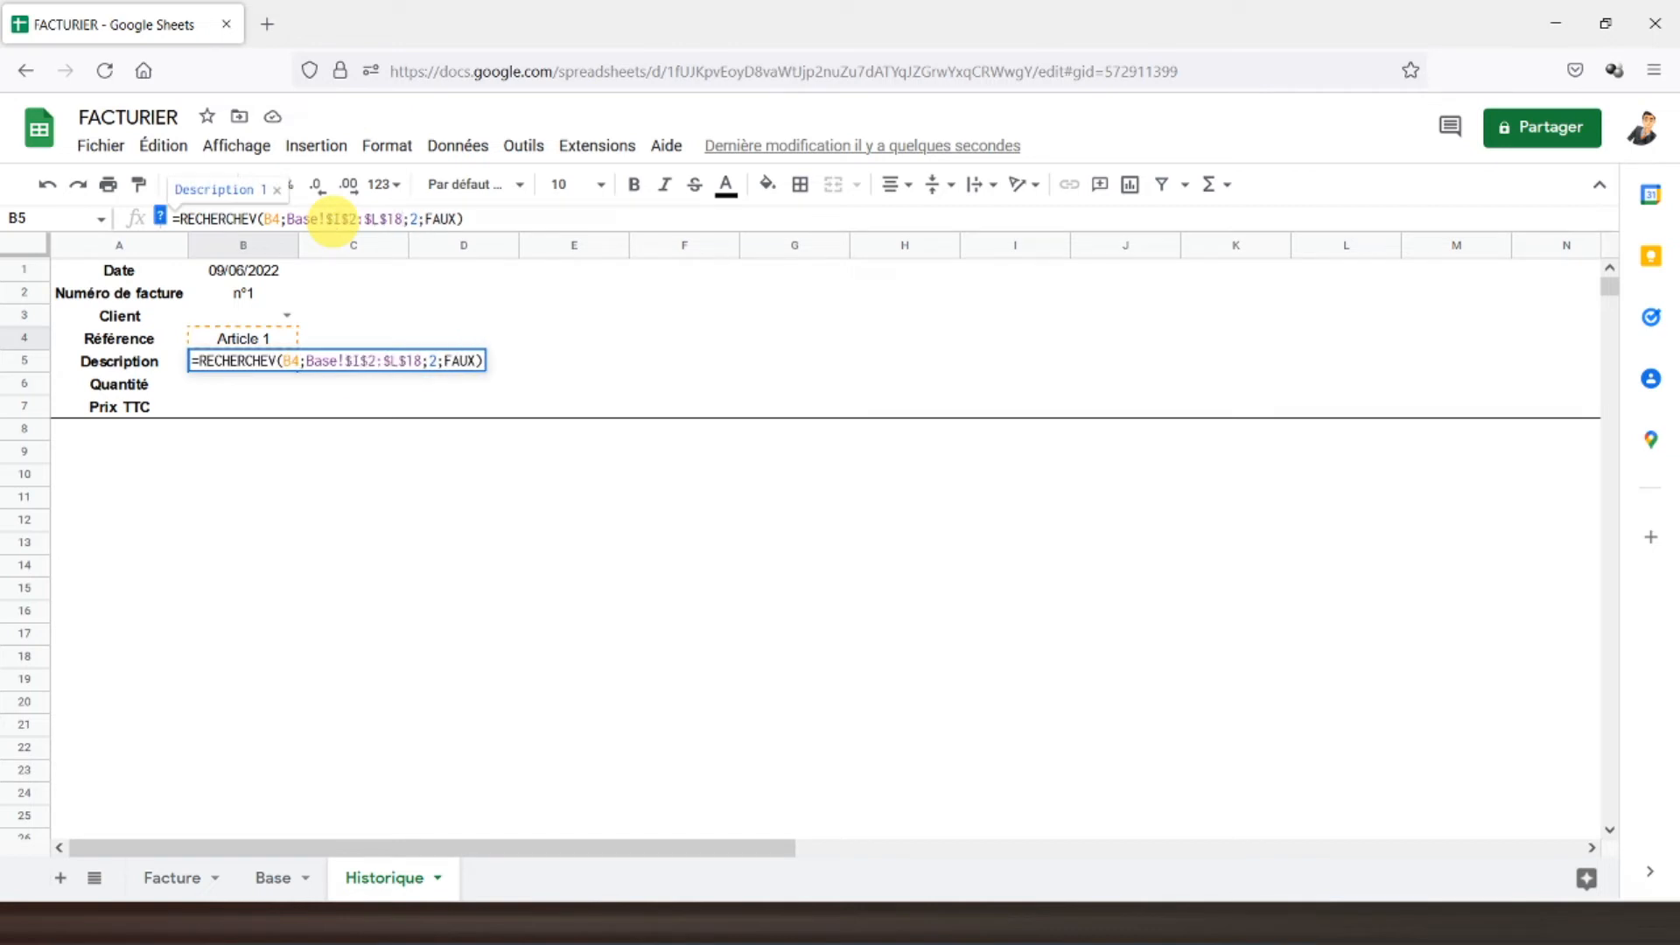
{"action": "key", "text": "Return"}
{"action": "left_click", "coordinate": [246, 368]}
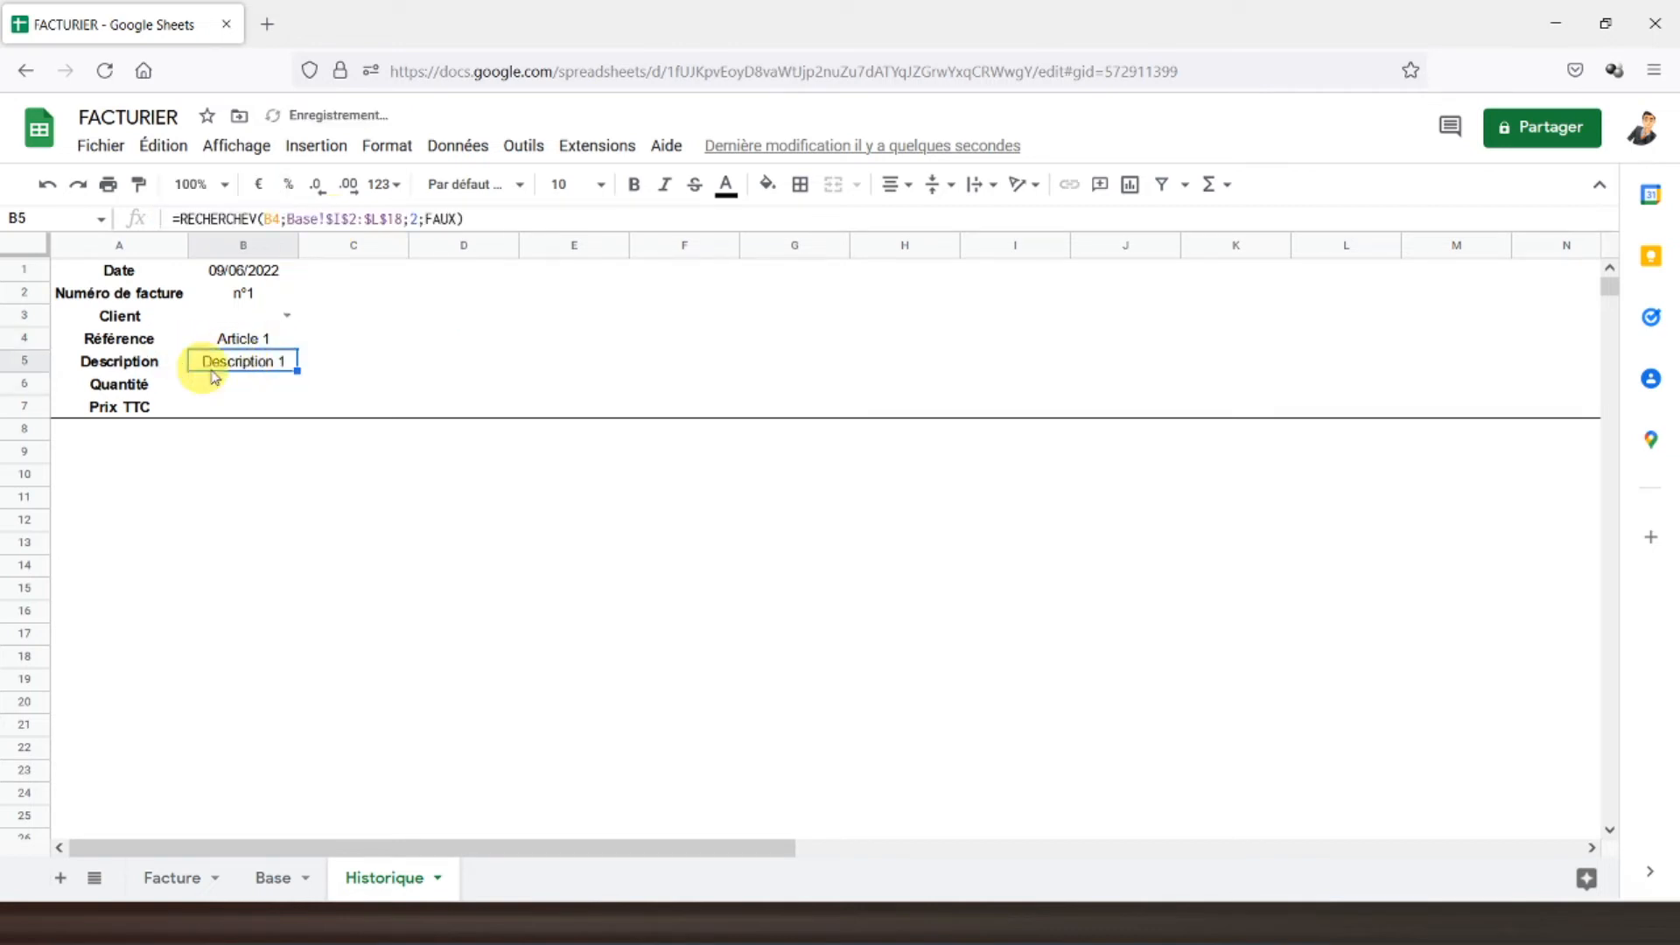
{"action": "left_click", "coordinate": [245, 390]}
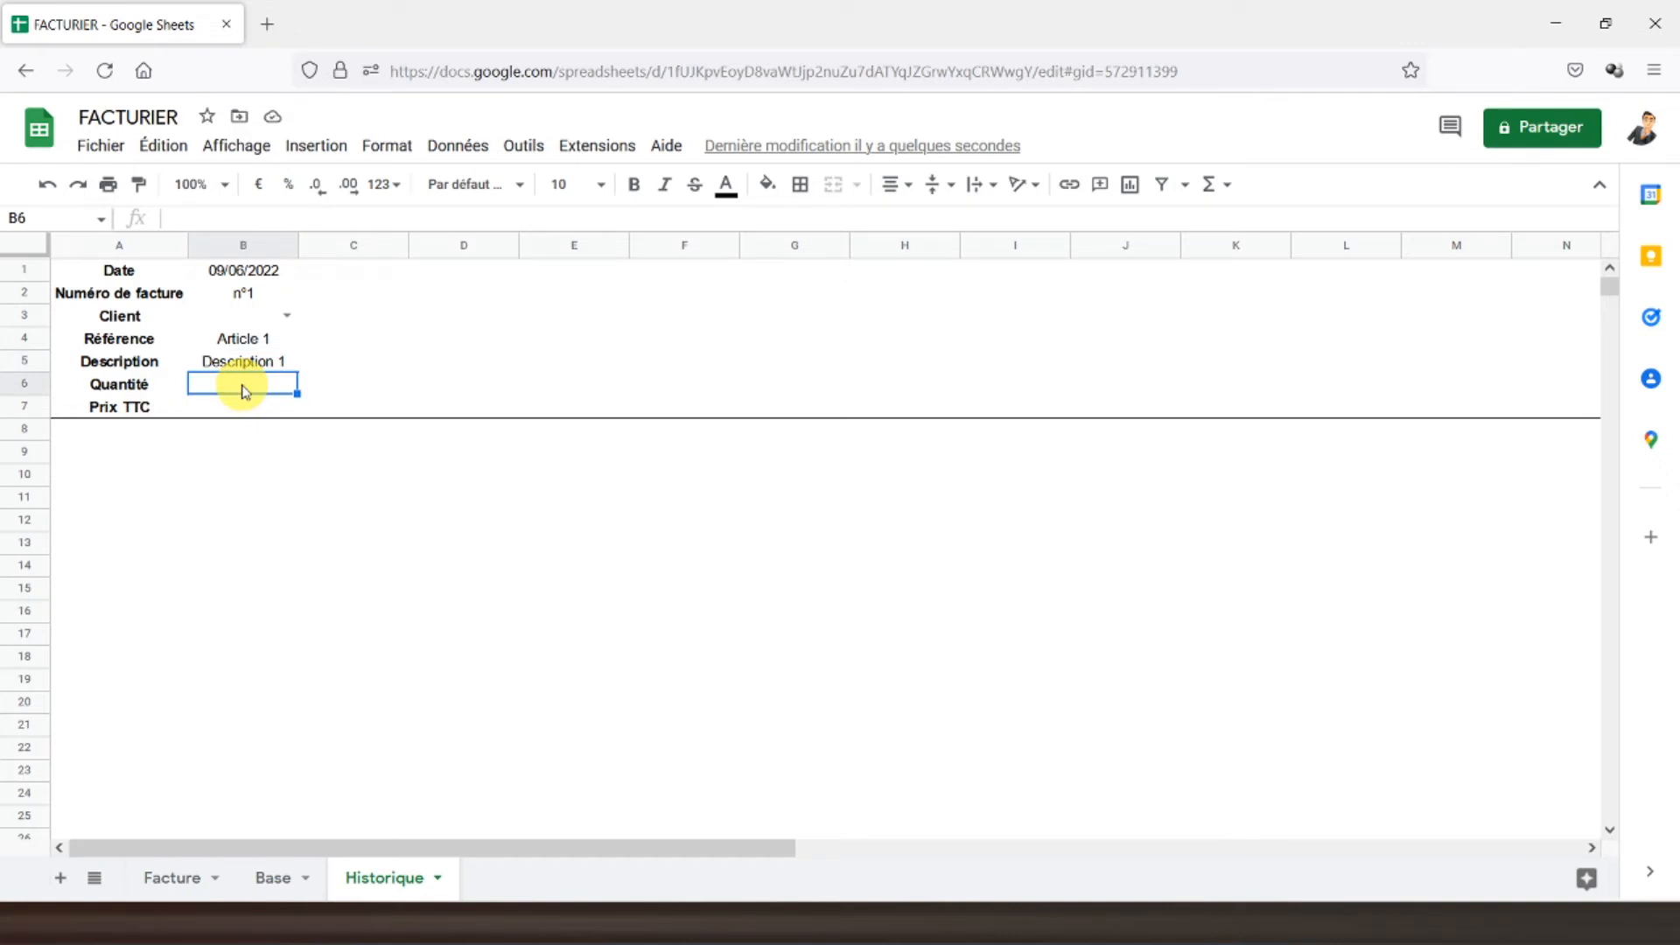
- Enter =RECHERCHEV(B4;Facture!C19:J36;3;FAUX) in B6 to look up the quantity
{"action": "type", "text": "=recerch"}
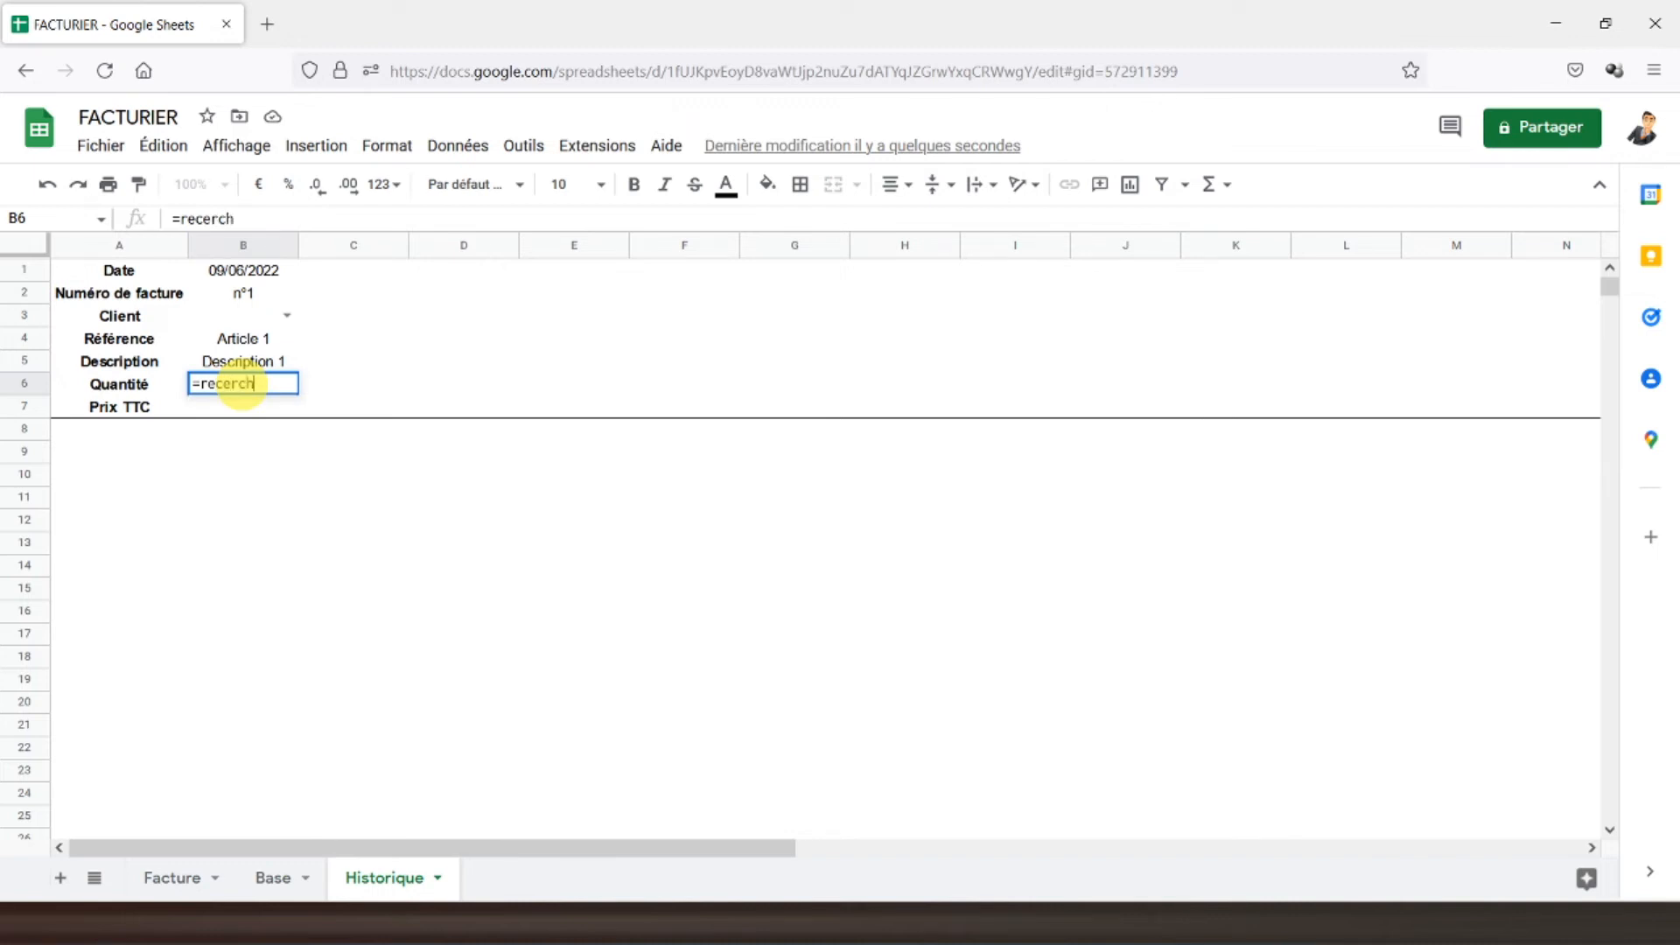
{"action": "key", "text": "BackSpace"}
{"action": "key", "text": "BackSpace"}
{"action": "key", "text": "BackSpace"}
{"action": "key", "text": "BackSpace"}
{"action": "type", "text": "herchev("}
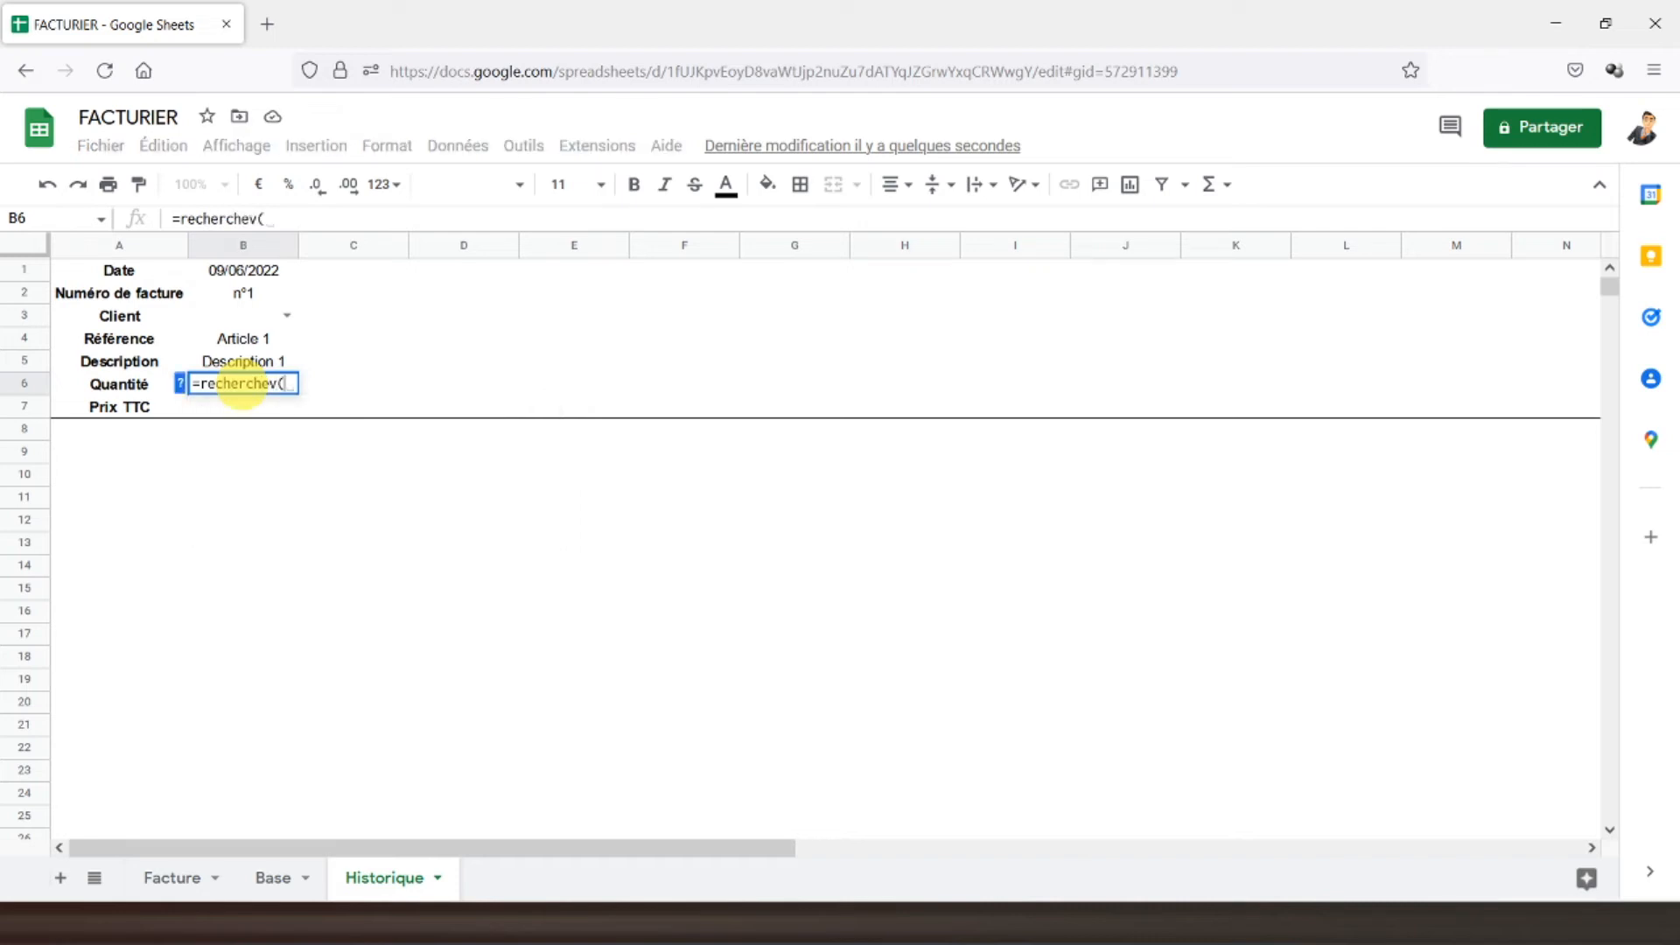
{"action": "left_click", "coordinate": [238, 343]}
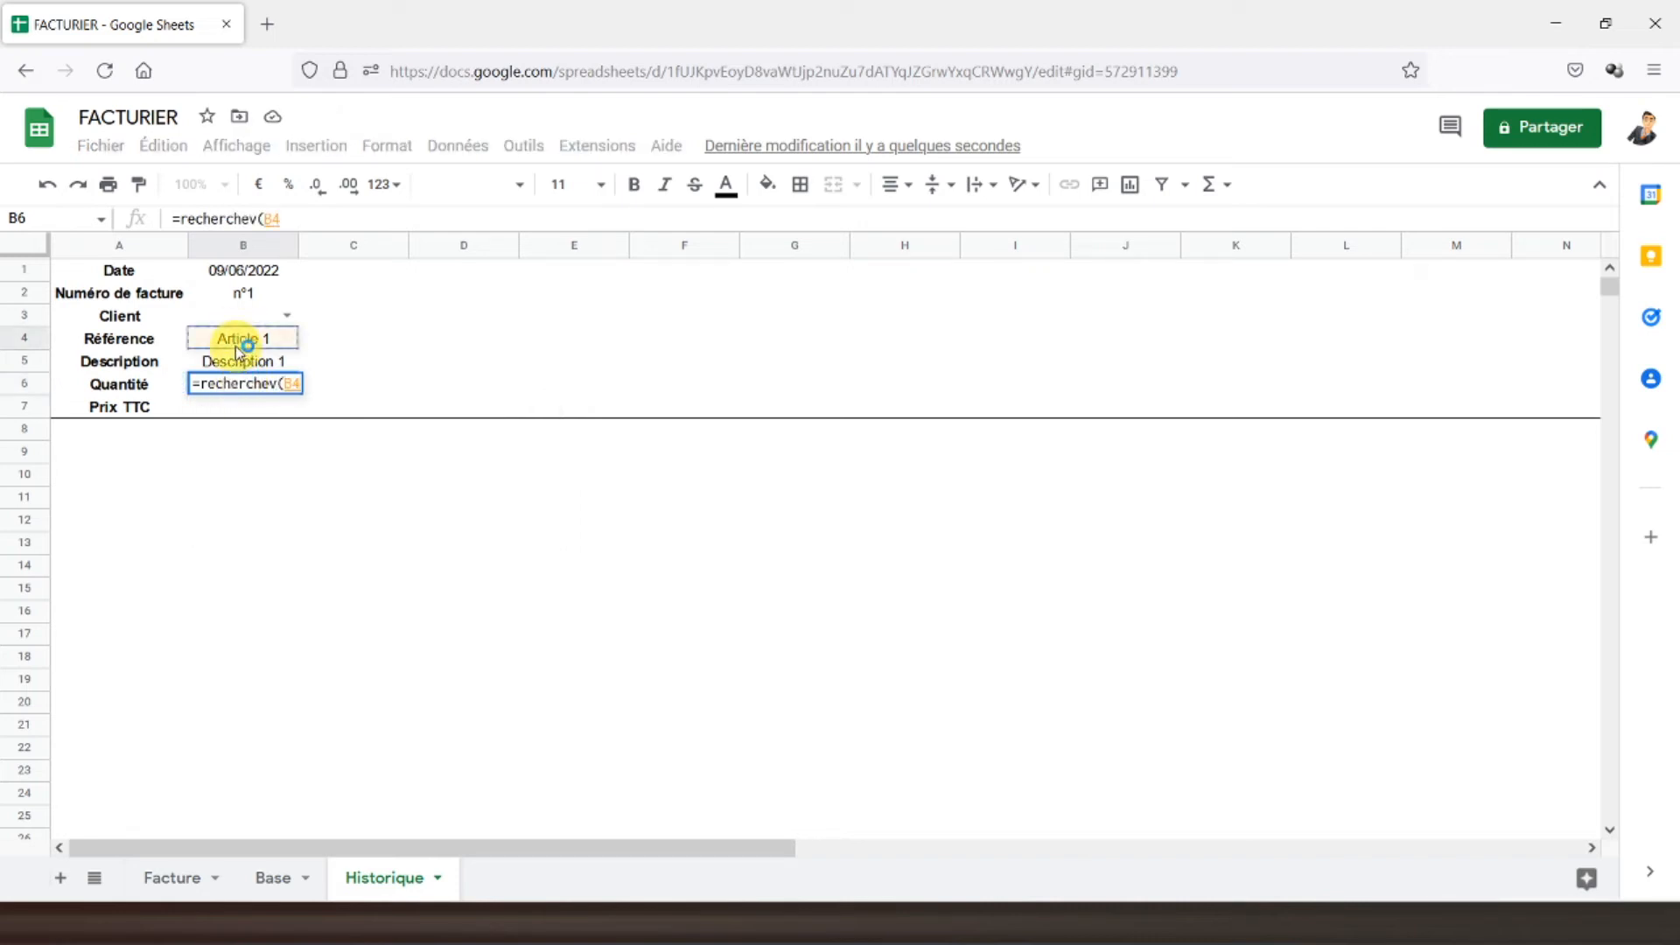
{"action": "type", "text": ";"}
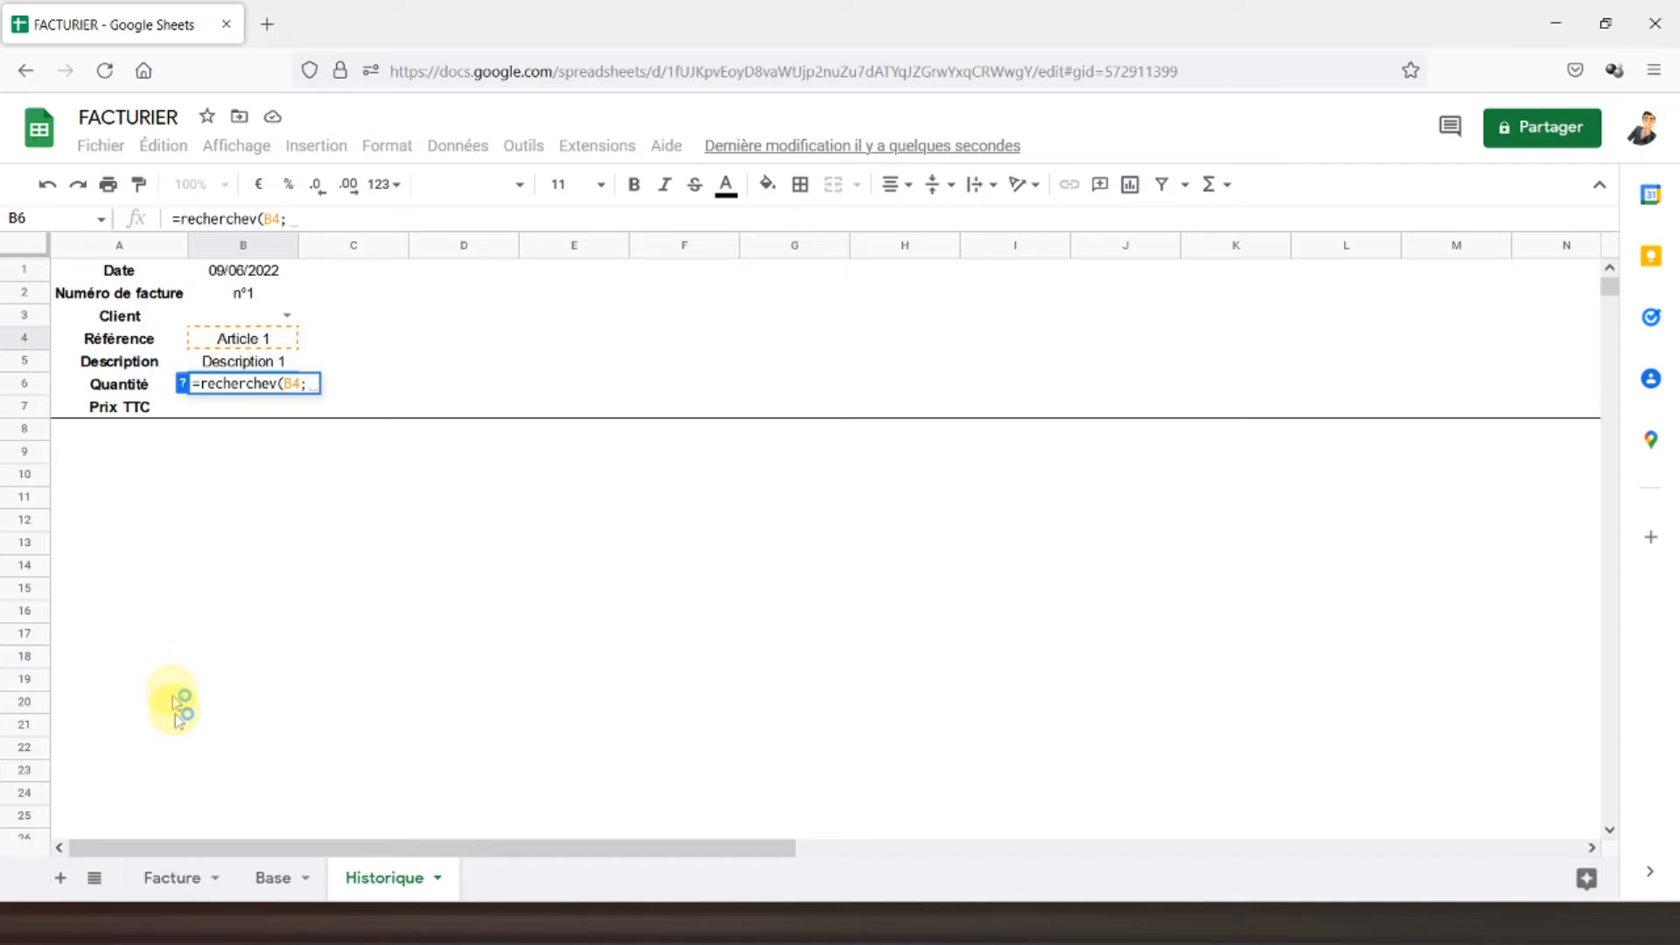
{"action": "left_click", "coordinate": [166, 878]}
{"action": "scroll", "coordinate": [337, 525], "scroll_direction": "down", "scroll_amount": 5}
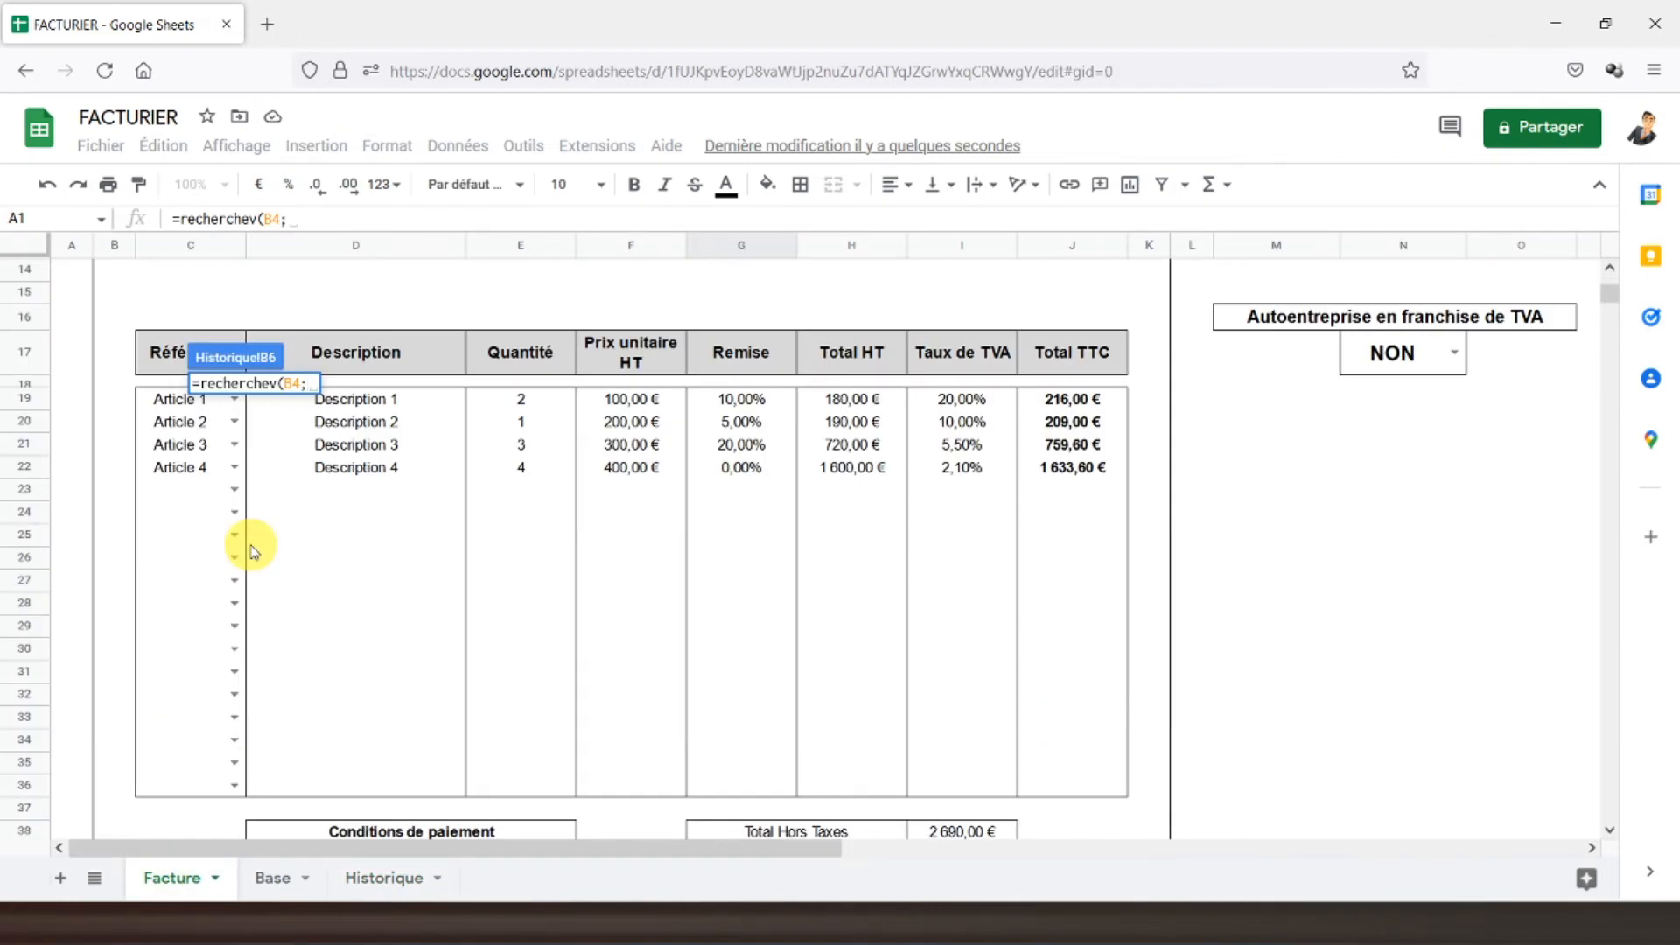
{"action": "left_click_drag", "start_coordinate": [155, 402], "coordinate": [1050, 798]}
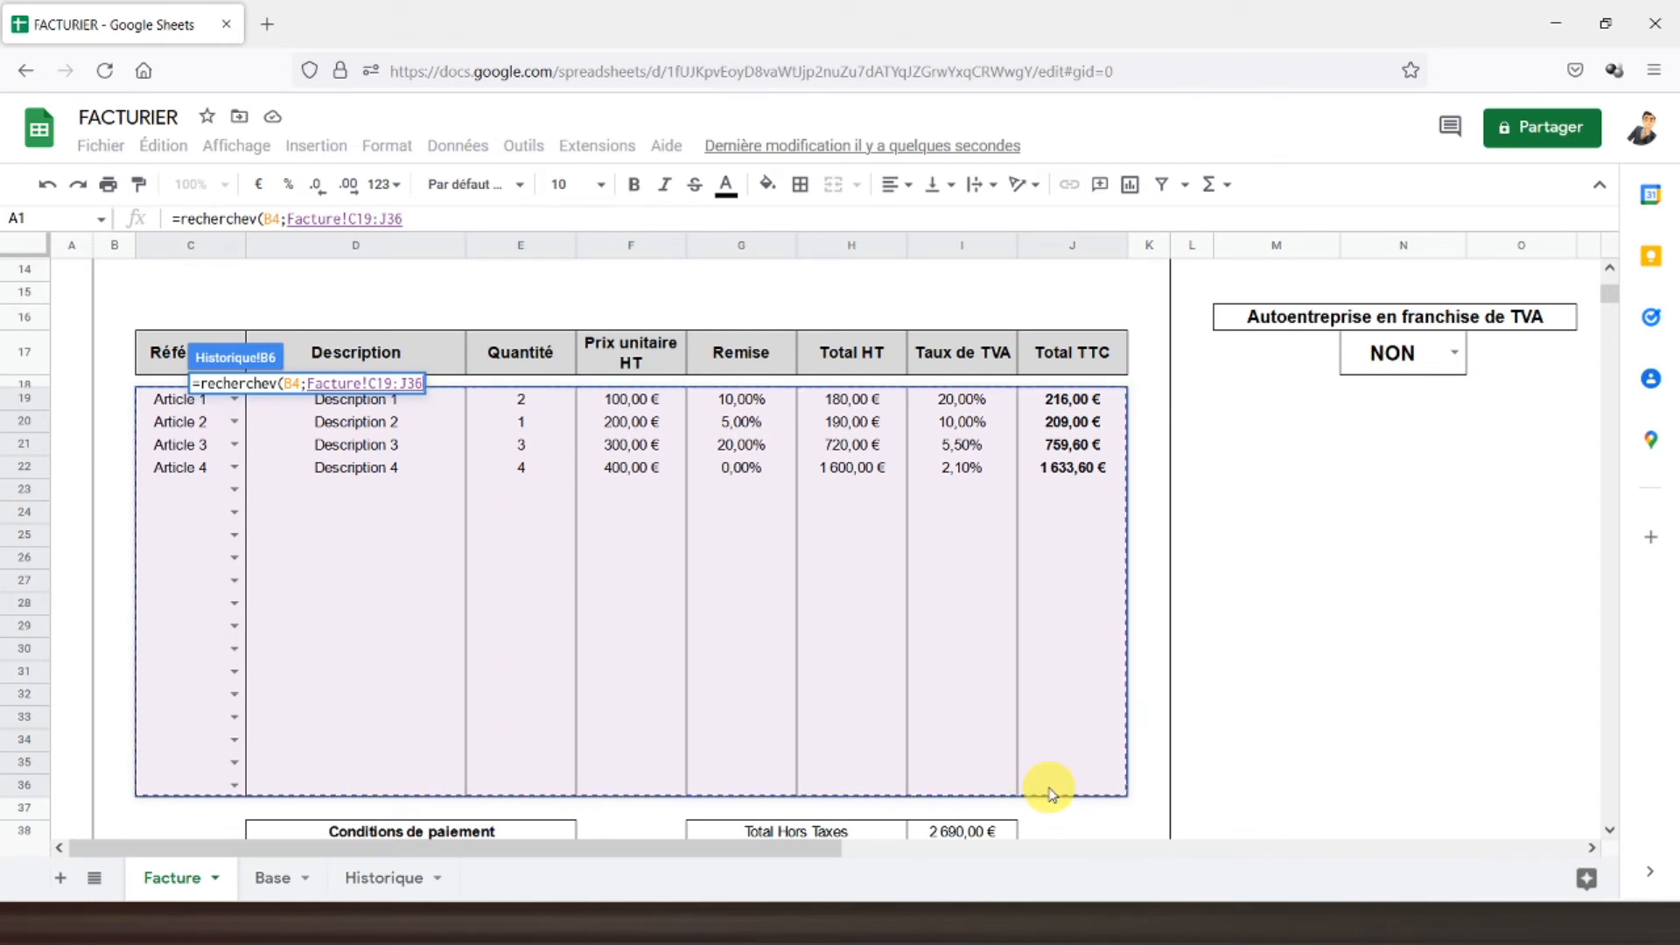
{"action": "type", "text": ";"}
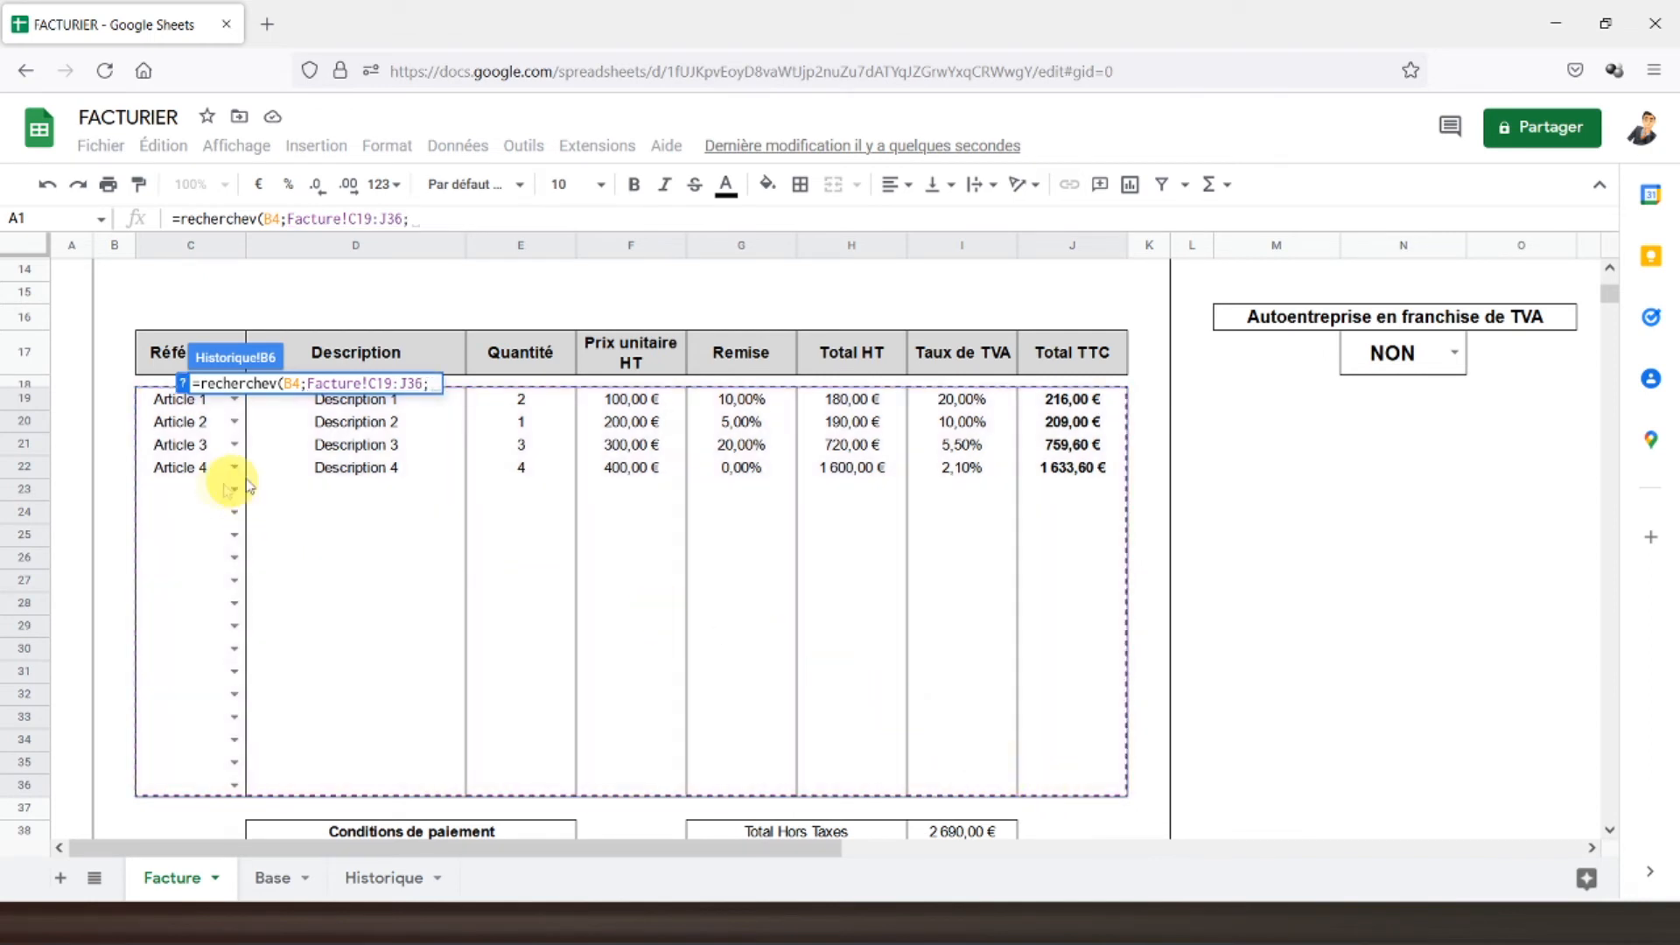
{"action": "type", "text": "3"}
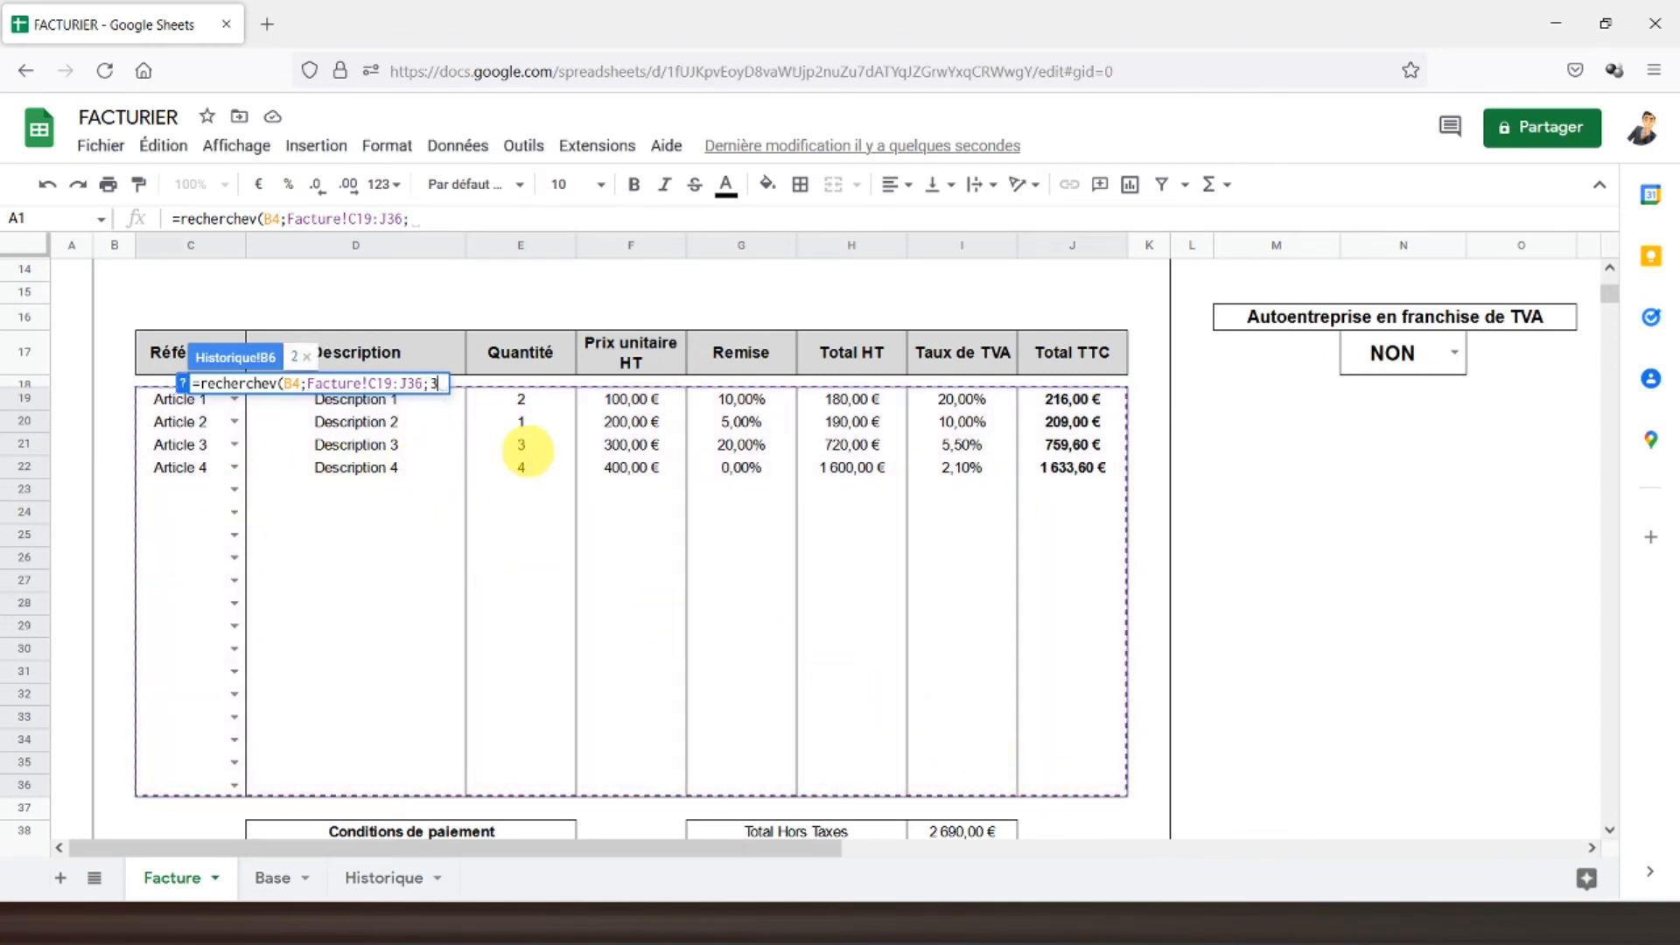
{"action": "type", "text": ";fau"}
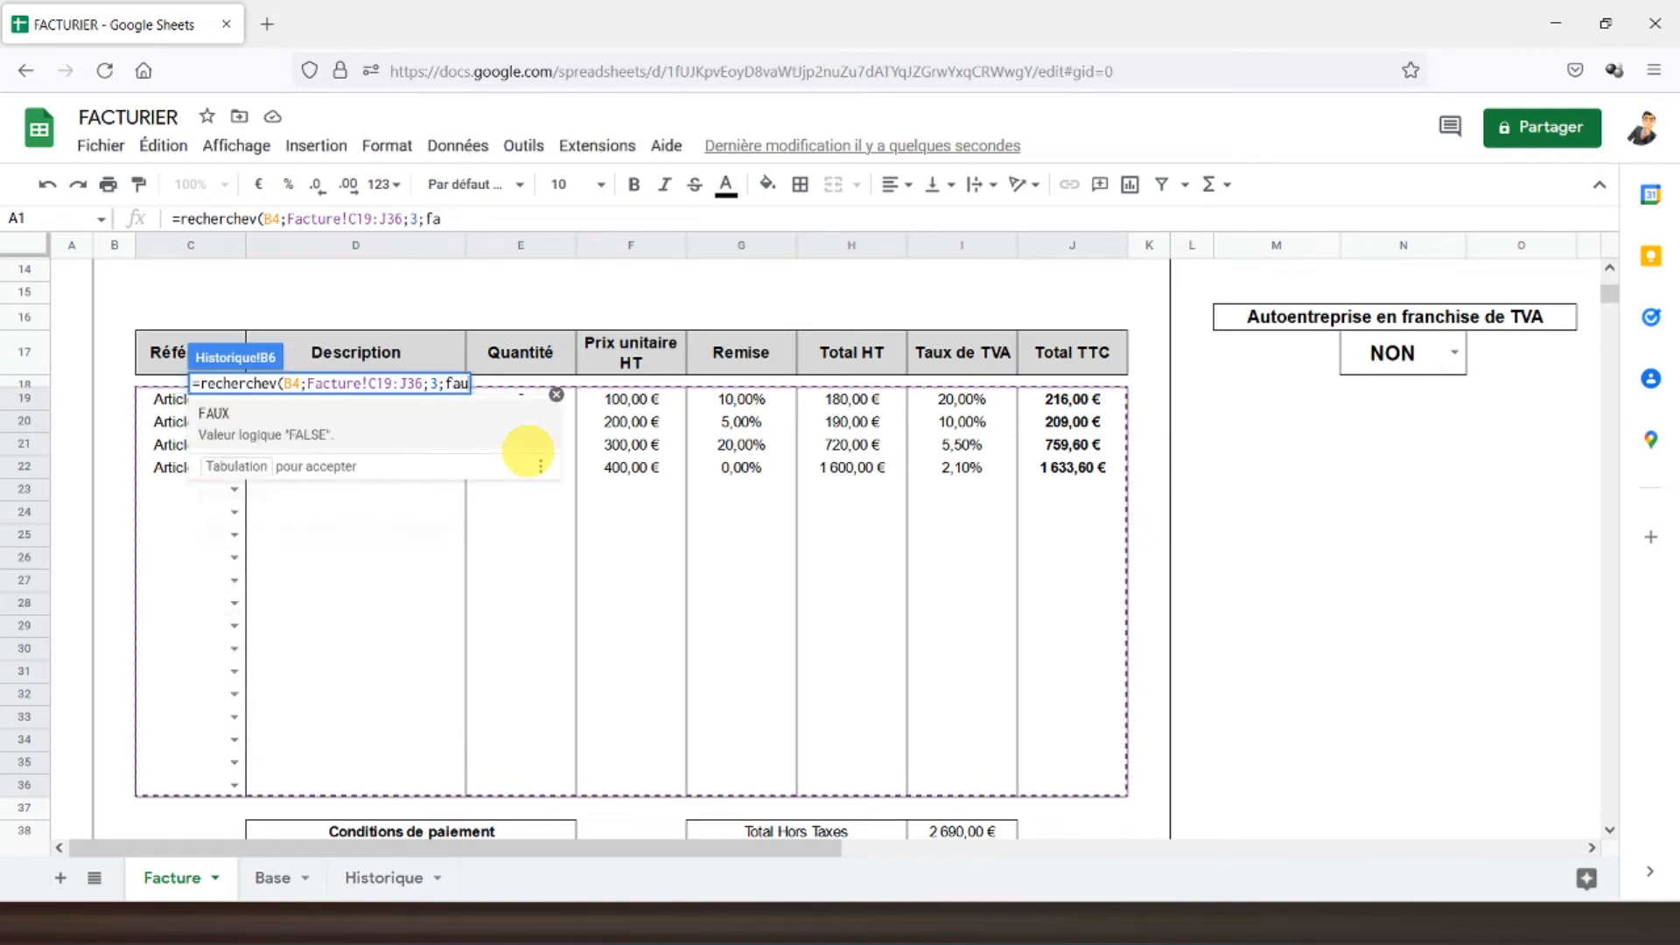
{"action": "type", "text": "x)"}
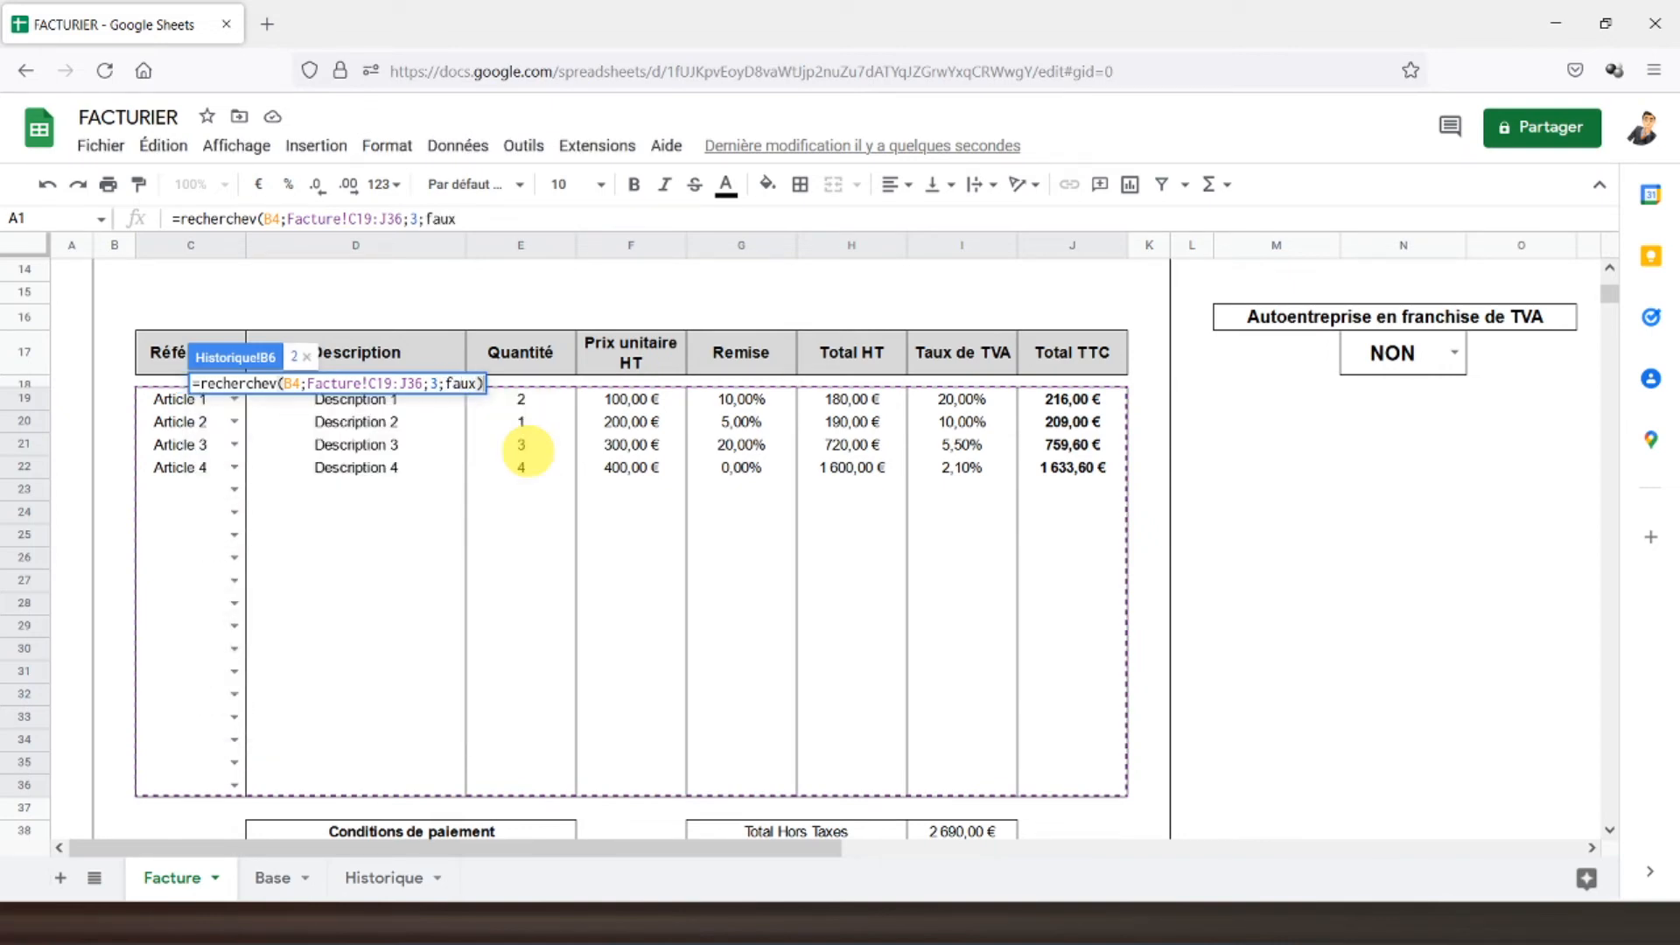
{"action": "key", "text": "Return"}
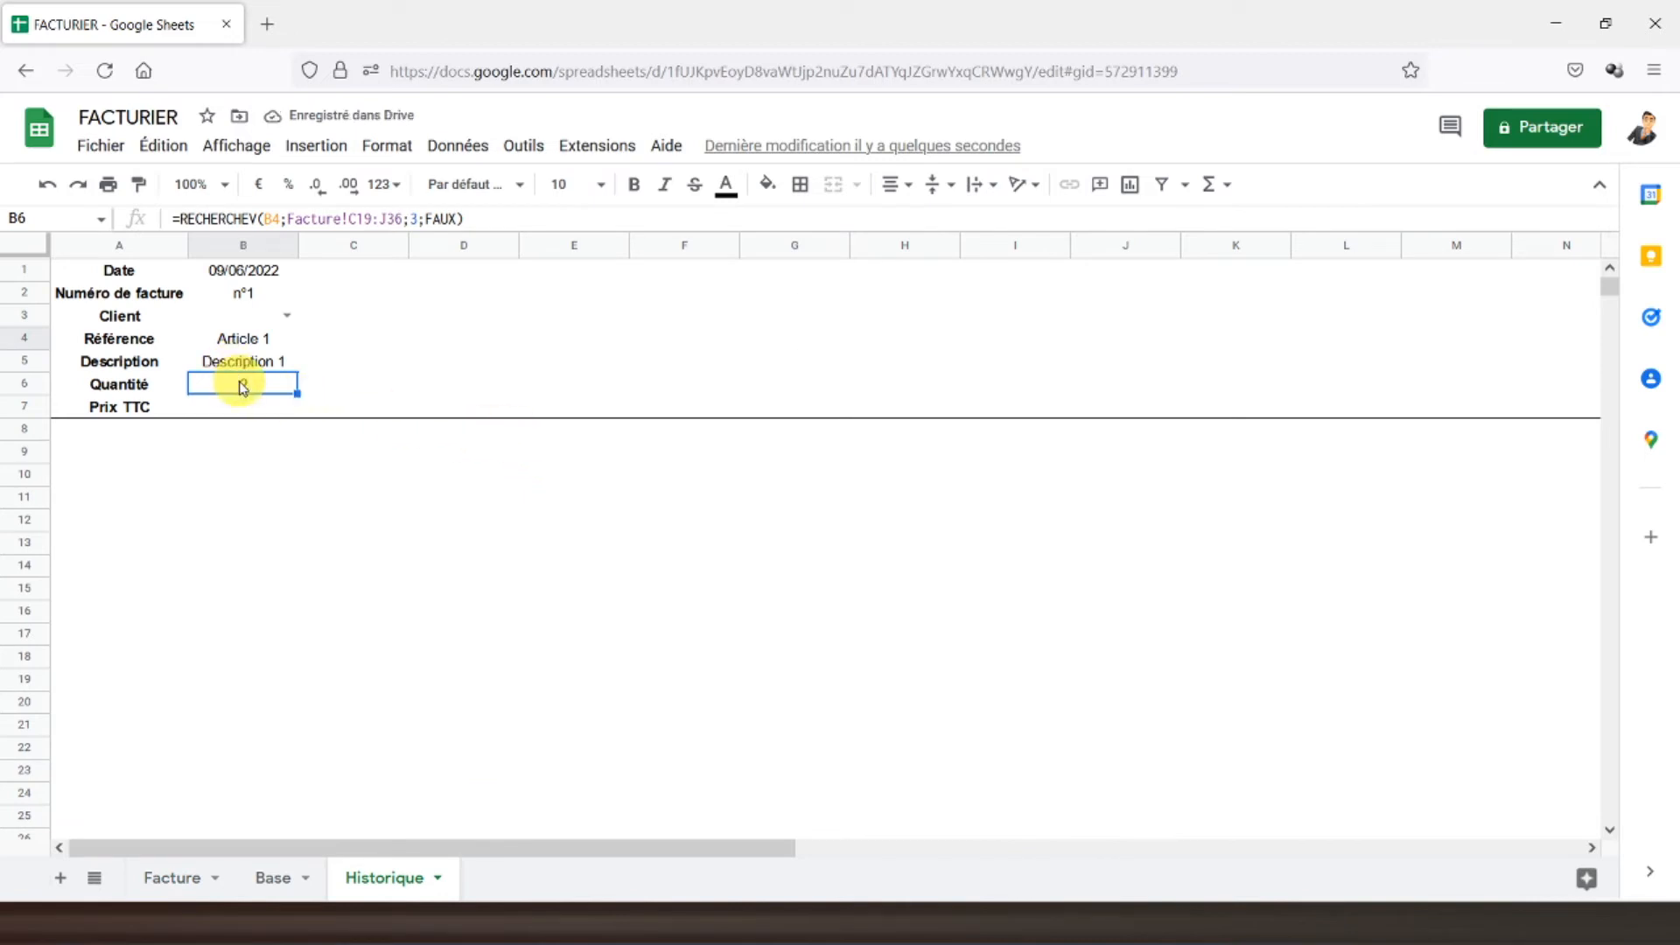
- Make the B6 range absolute as Facture!$C$19:$J$36 and check the Facture tab
{"action": "left_click", "coordinate": [359, 213]}
{"action": "key", "text": "F4"}
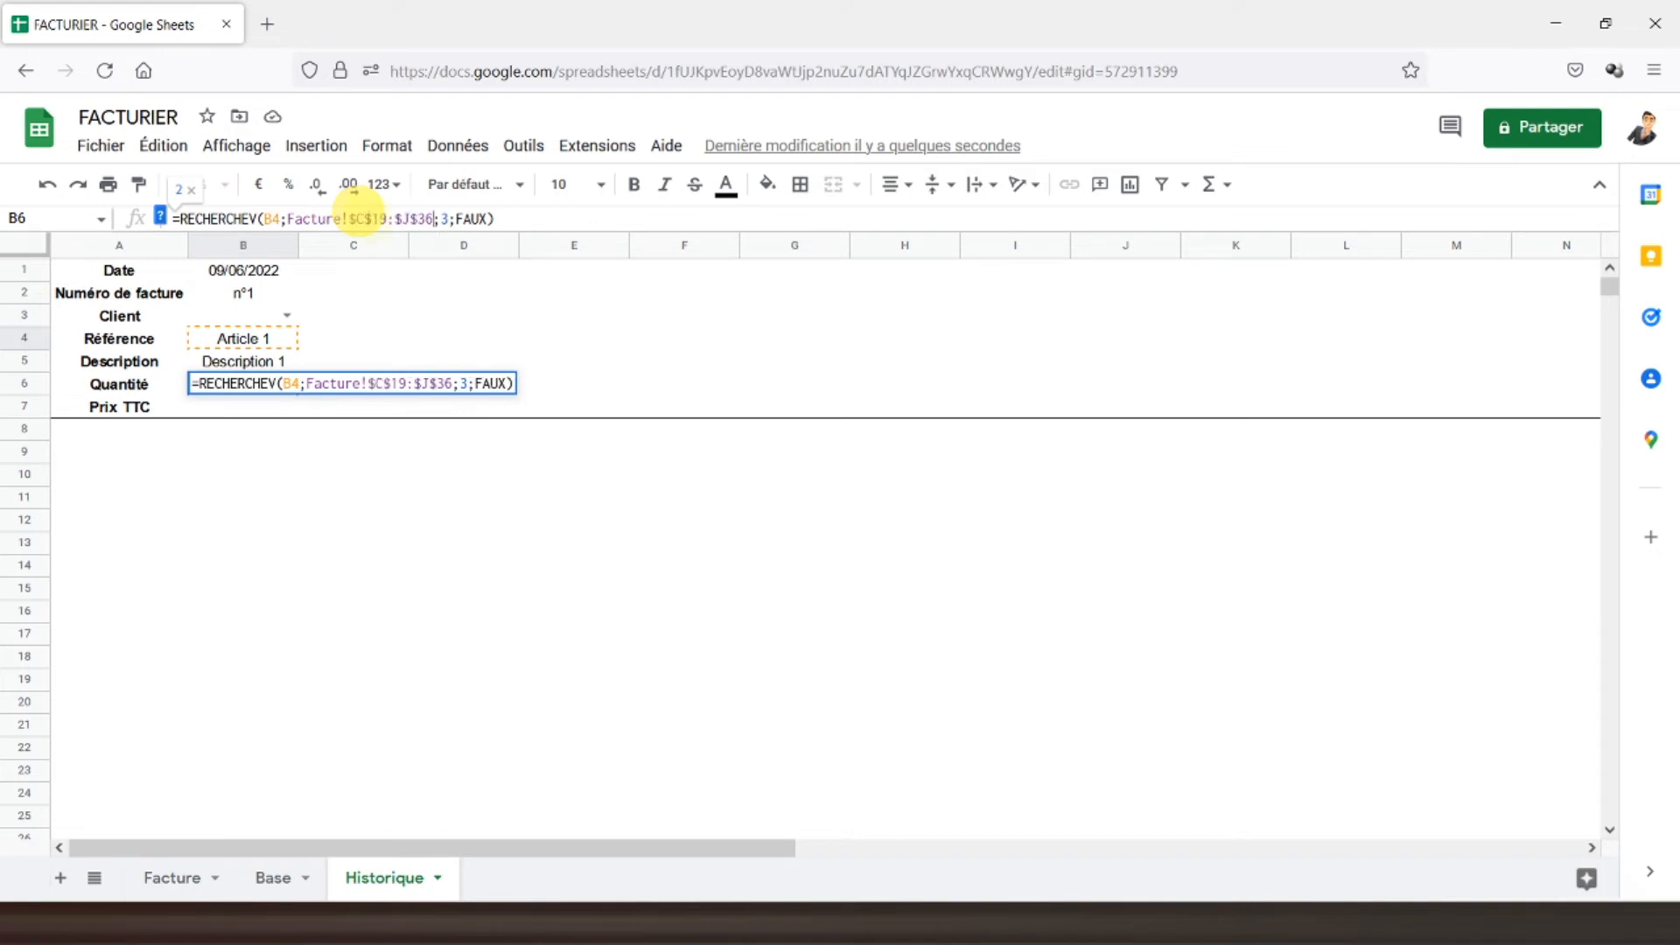
{"action": "key", "text": "Return"}
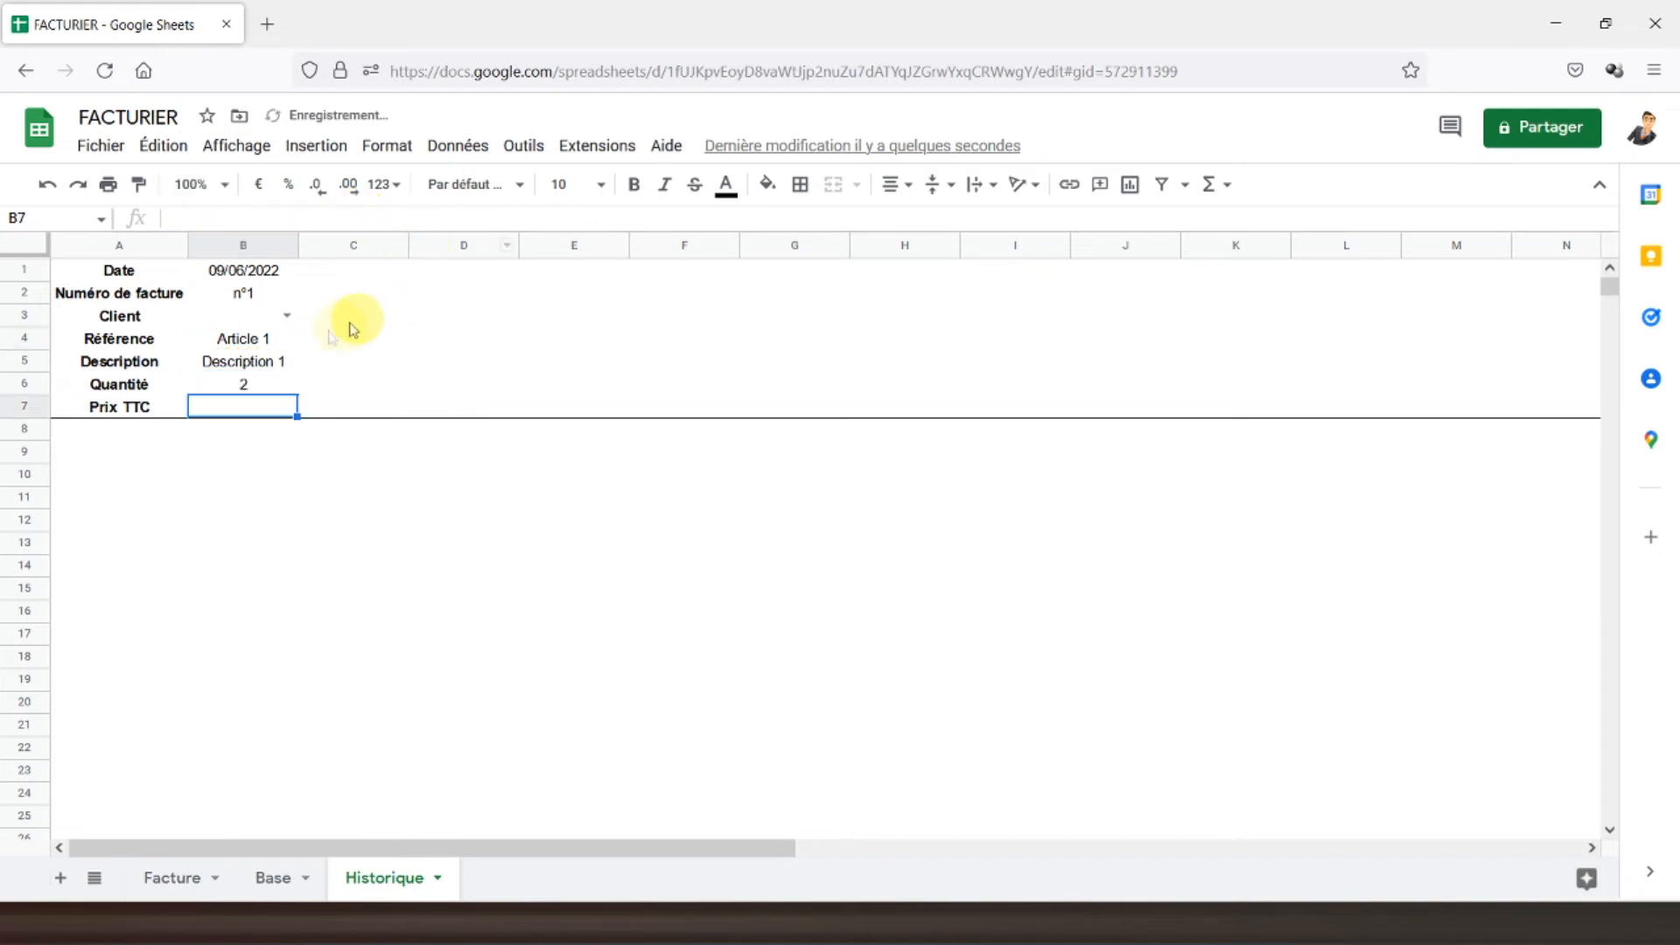
{"action": "left_click", "coordinate": [236, 385]}
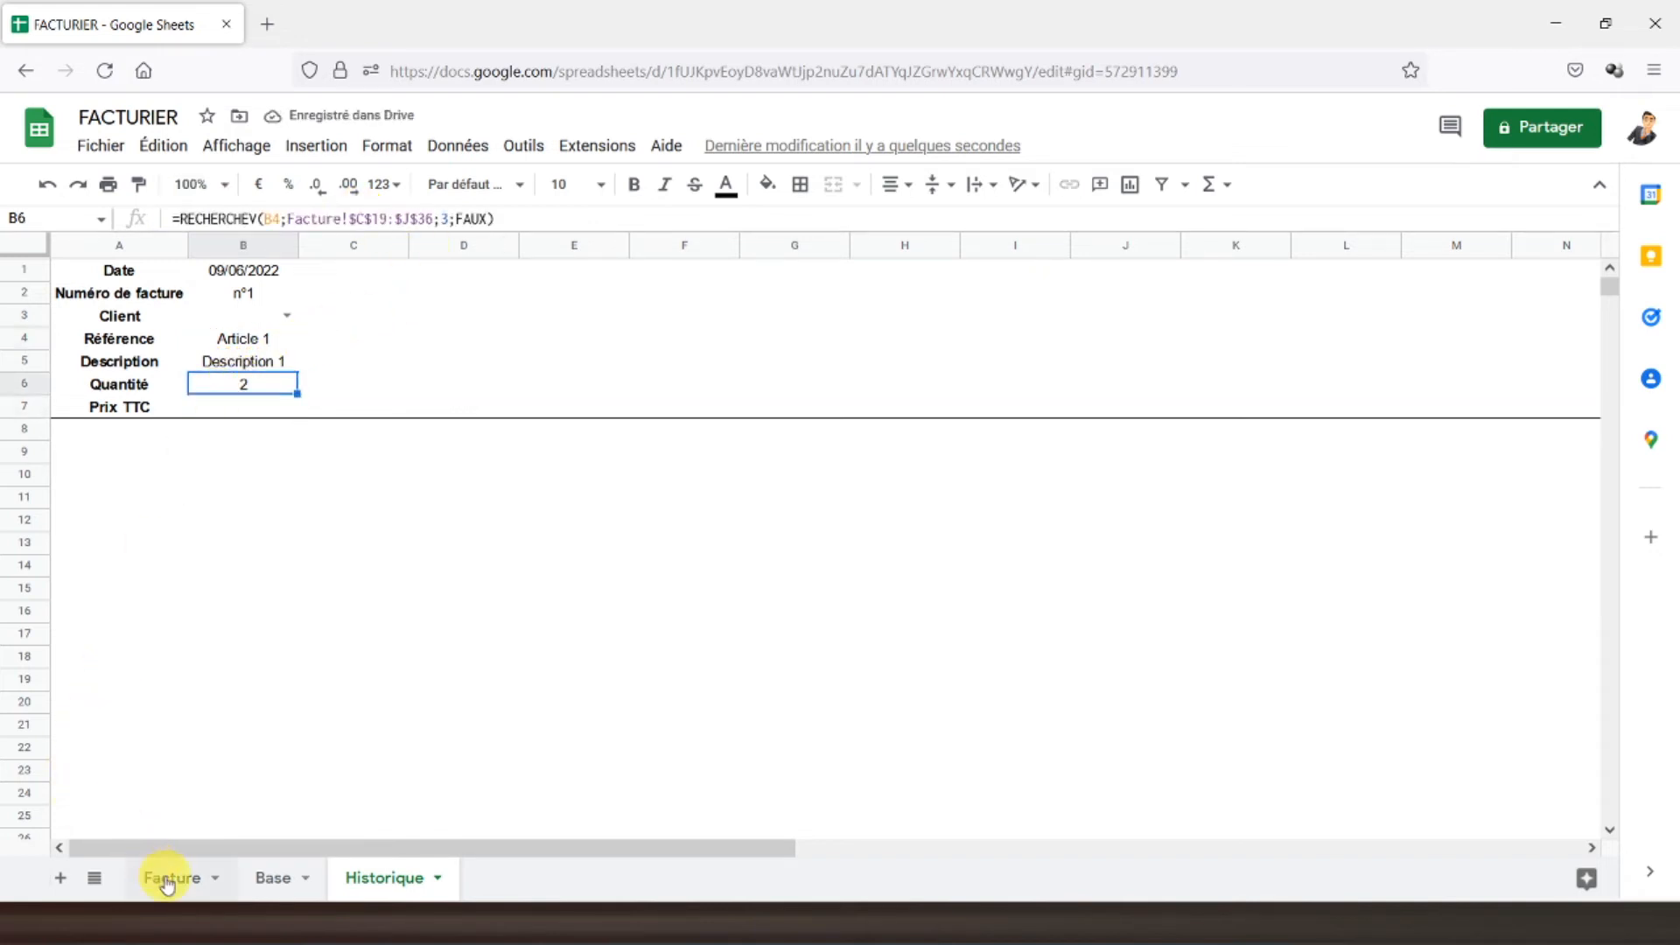
{"action": "left_click", "coordinate": [166, 878]}
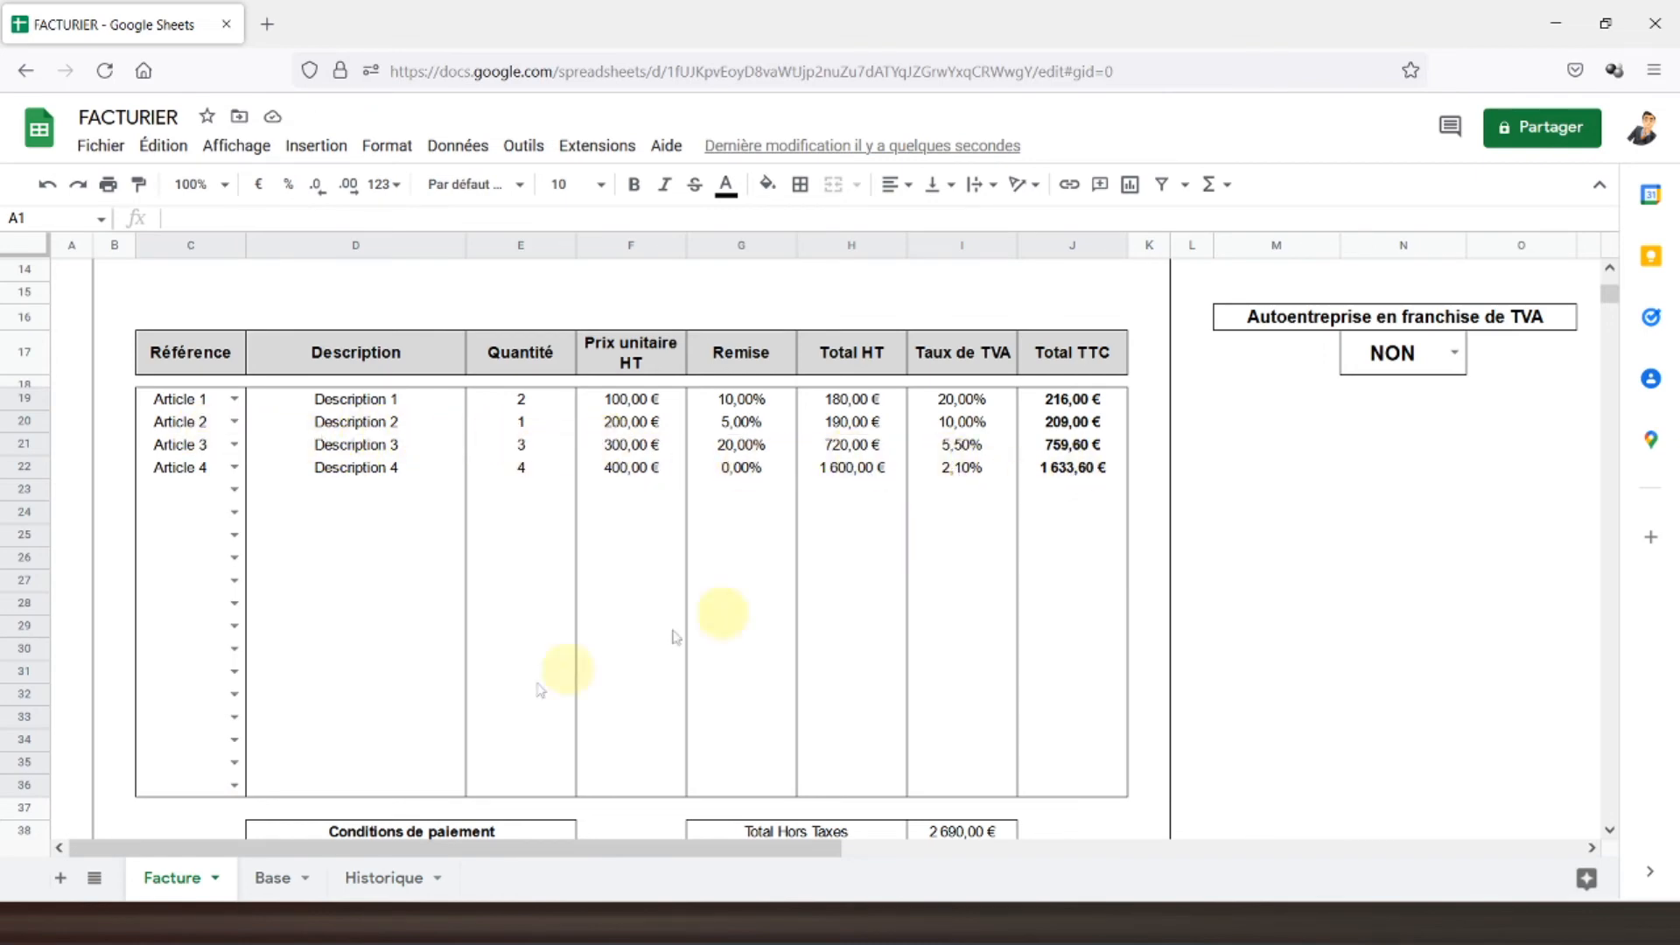
{"action": "left_click", "coordinate": [399, 878]}
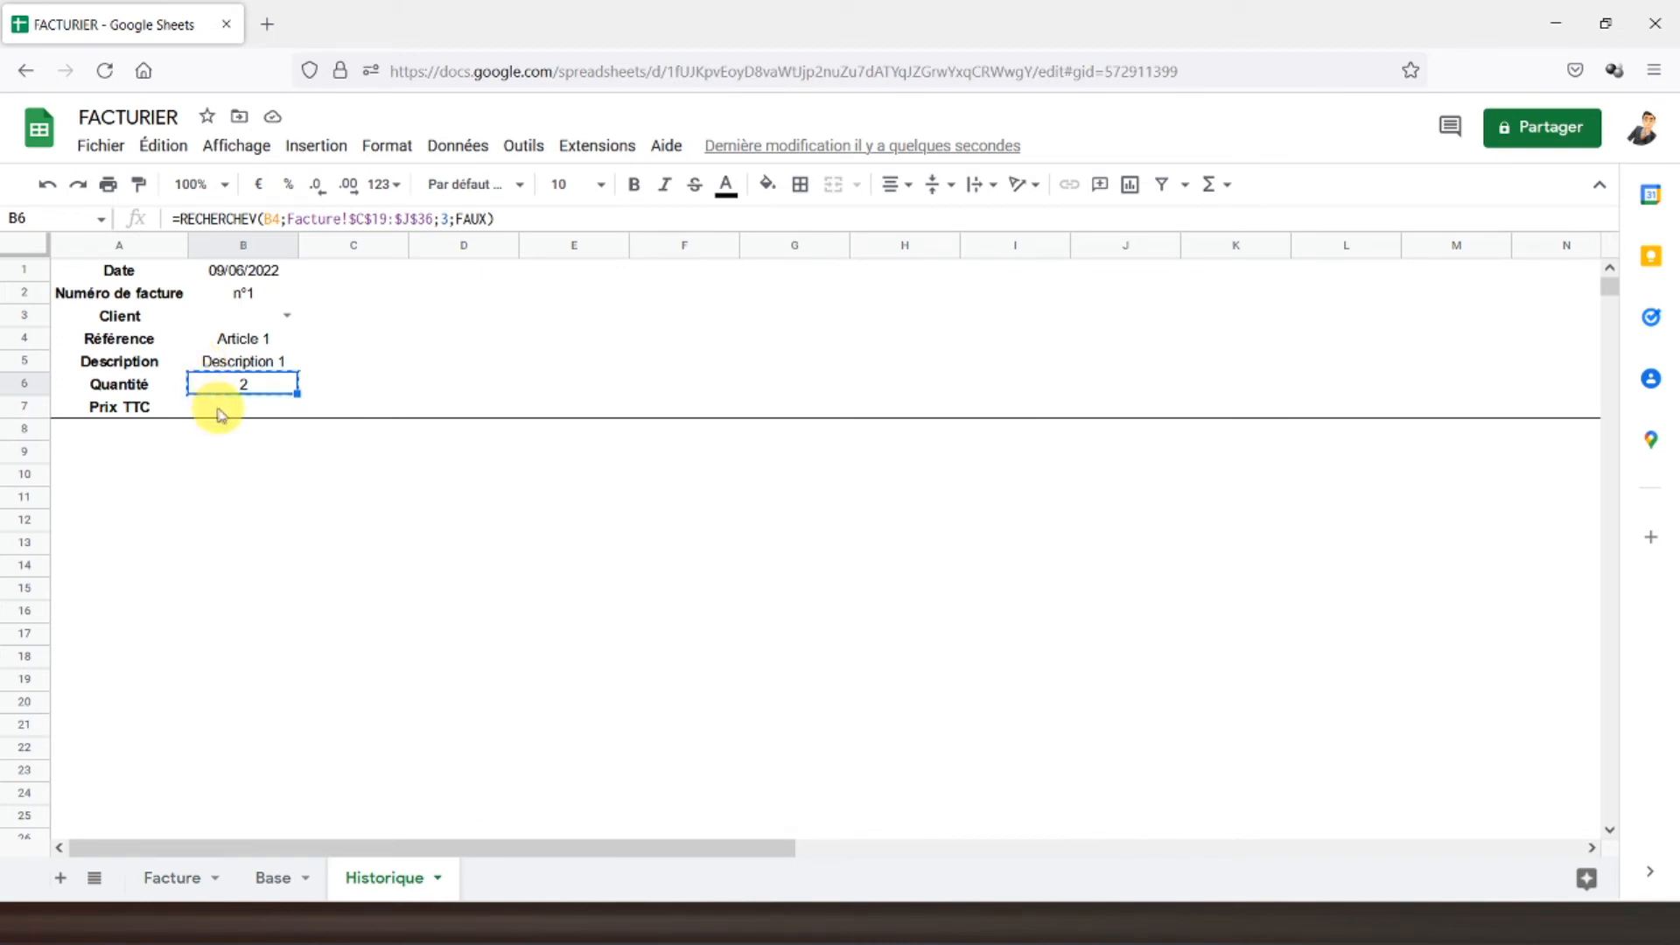
- Copy the B6 lookup into B7 and change its column index to 8
{"action": "key", "text": "ctrl+c"}
{"action": "left_click", "coordinate": [224, 407]}
{"action": "key", "text": "ctrl+v"}
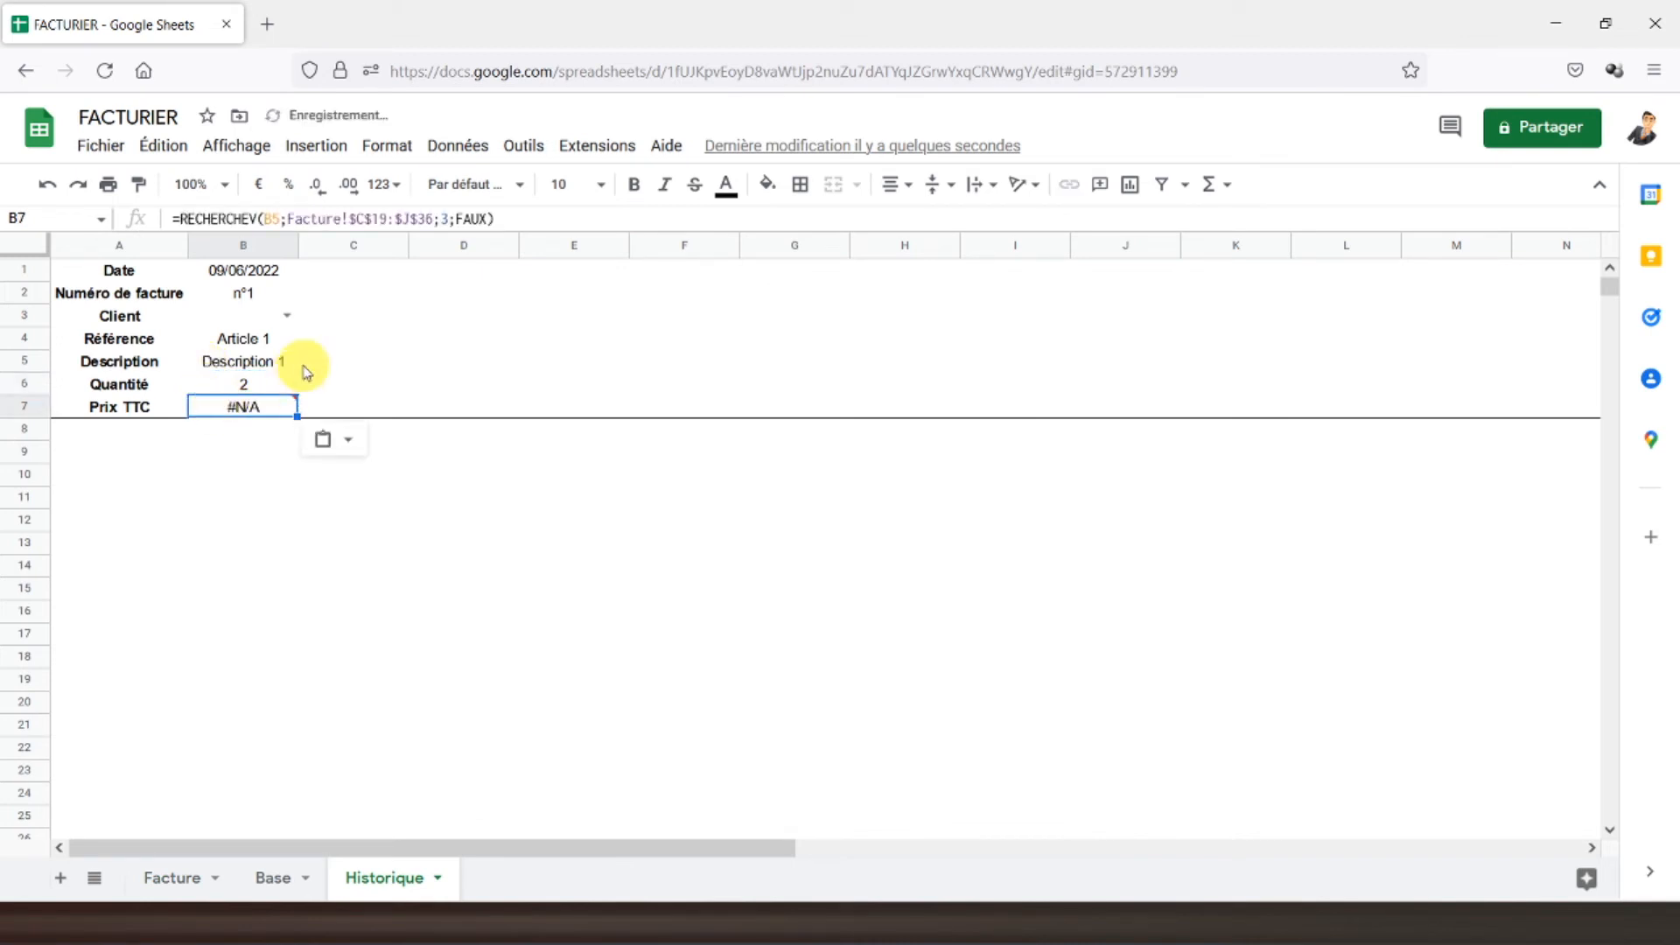
{"action": "left_click", "coordinate": [446, 217]}
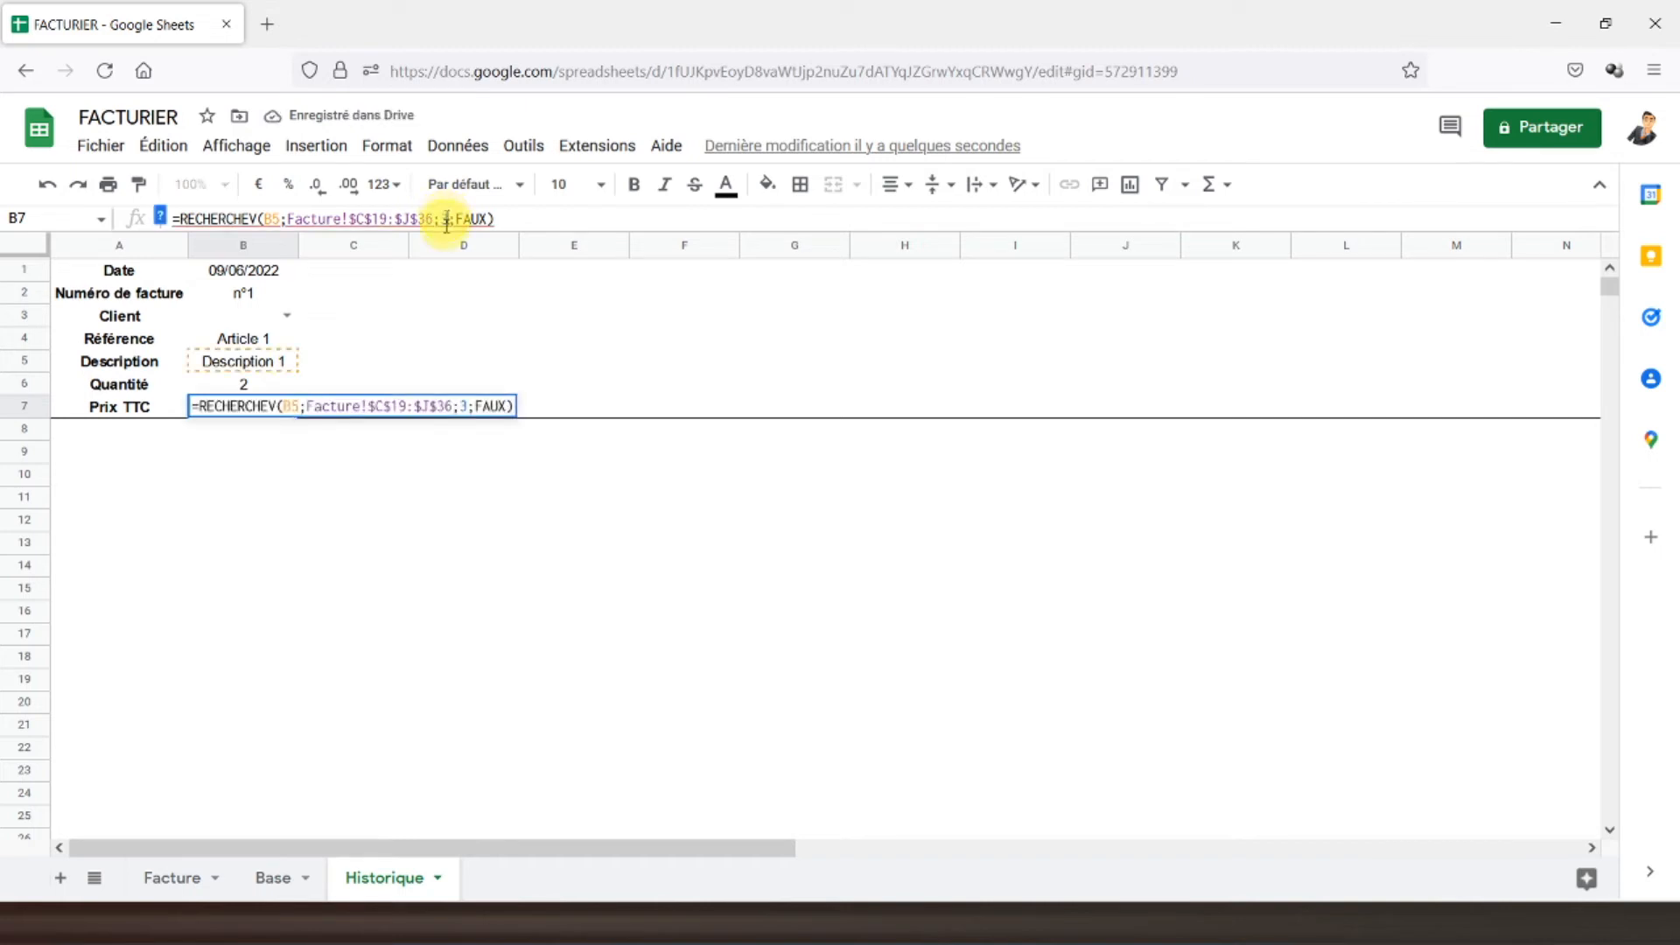
{"action": "key", "text": "BackSpace"}
{"action": "type", "text": "8"}
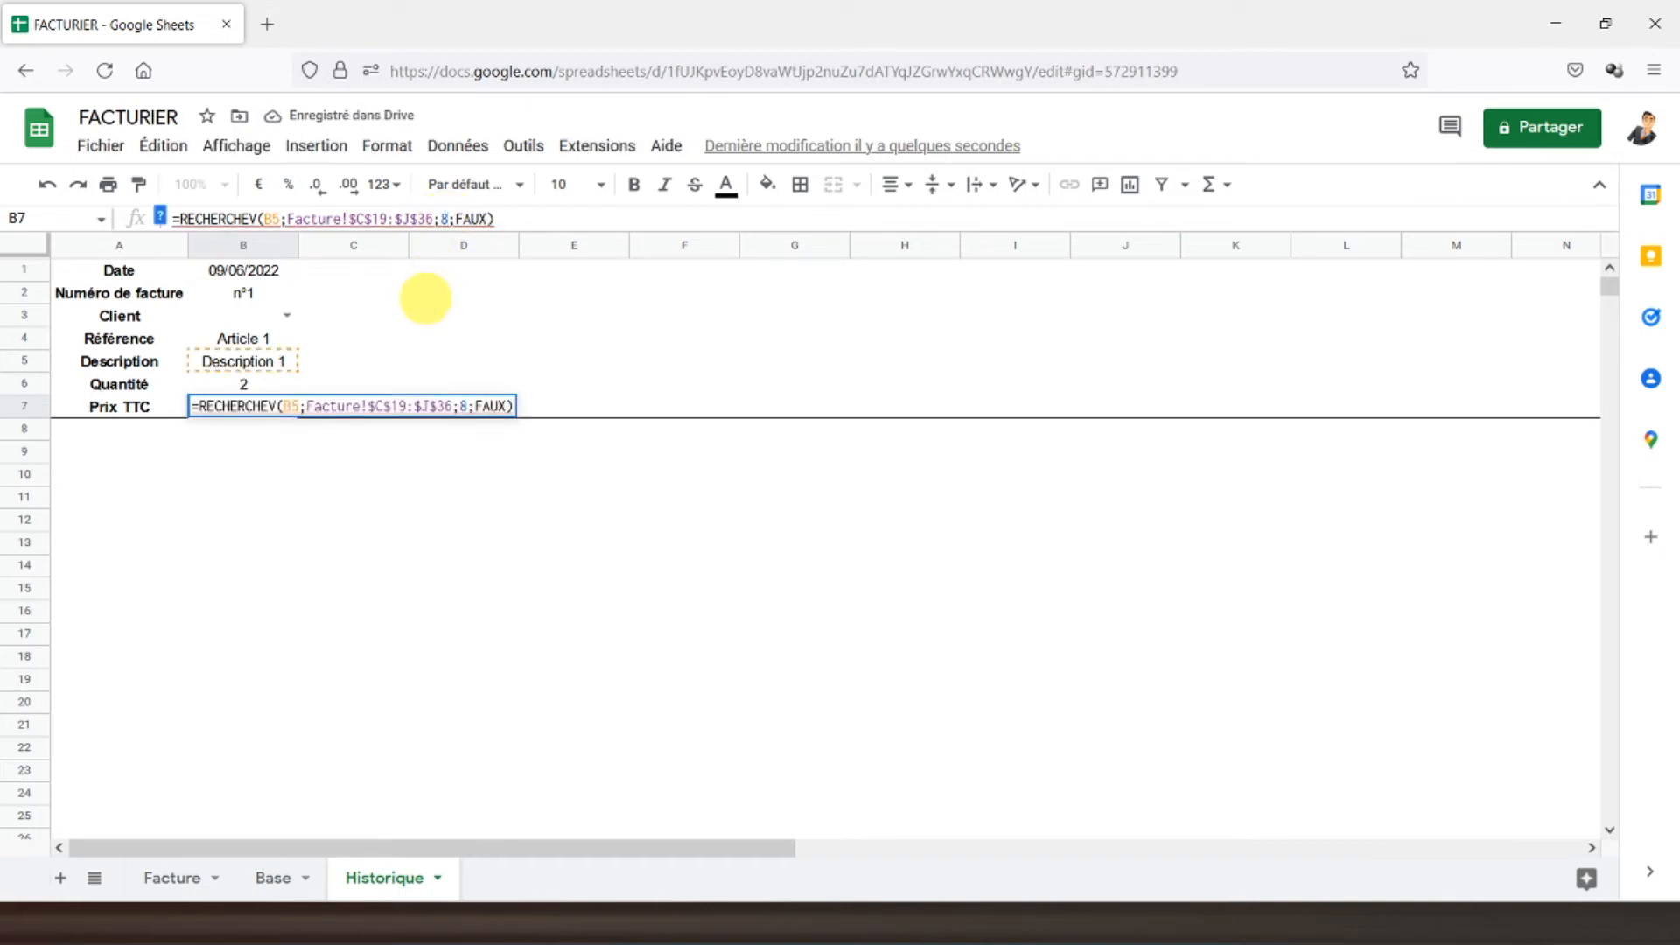
{"action": "key", "text": "Return"}
- Correct the B7 lookup value from B5 to B4 so it shows 216,00 €
{"action": "left_click", "coordinate": [231, 405]}
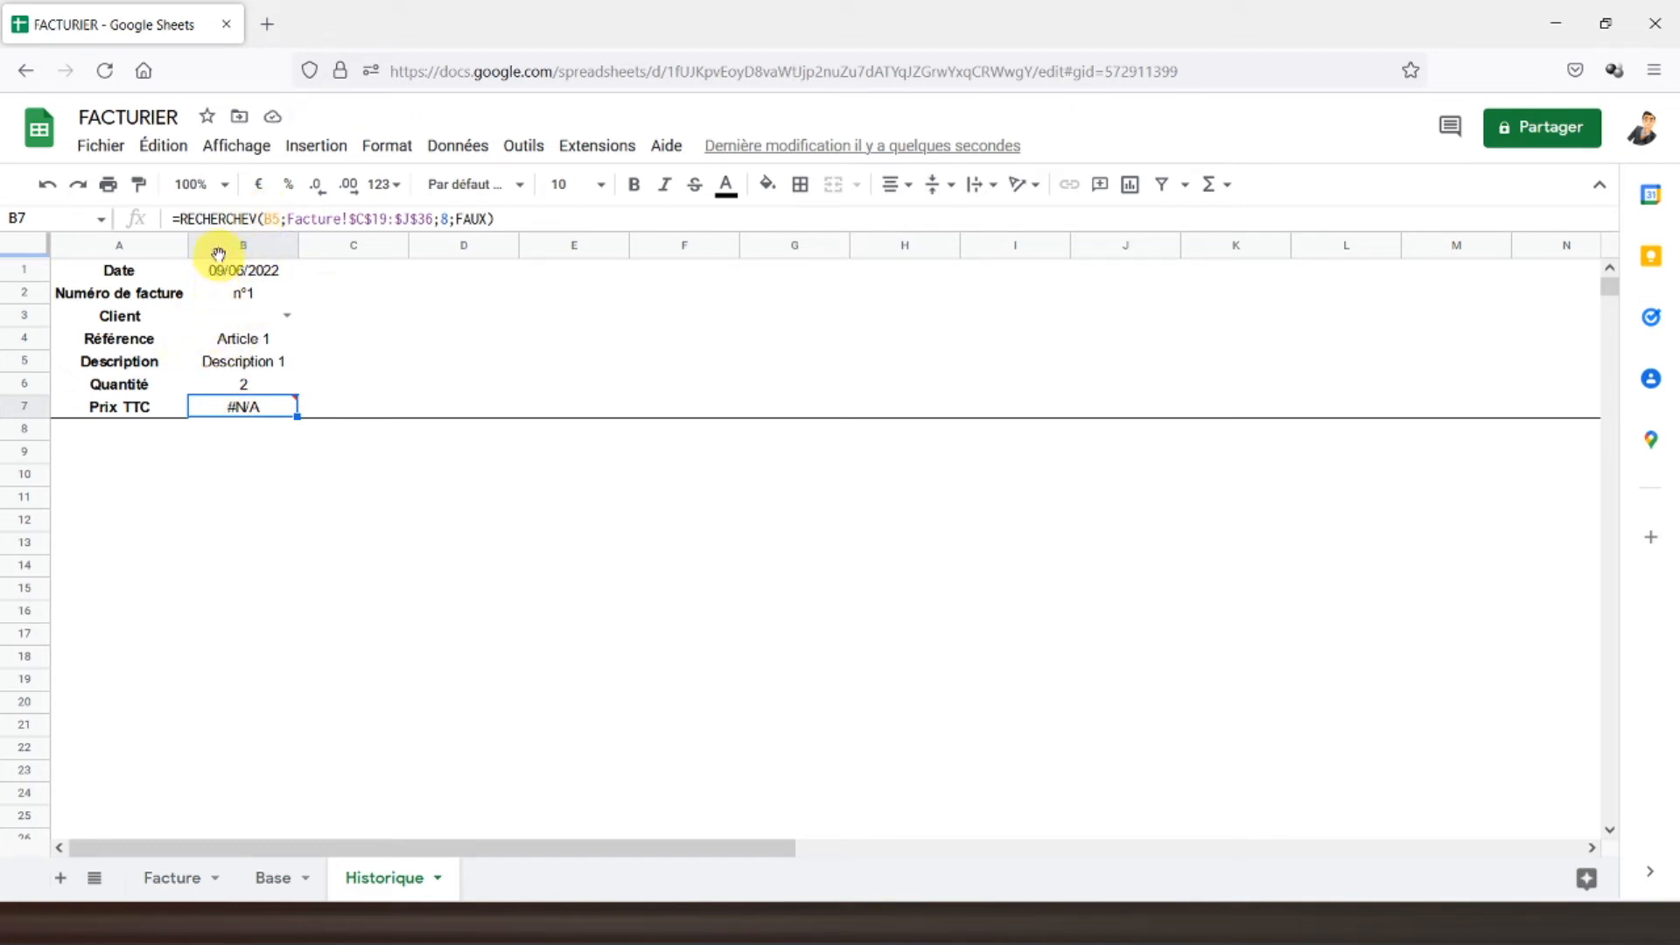
{"action": "left_click", "coordinate": [280, 218]}
{"action": "key", "text": "BackSpace"}
{"action": "type", "text": "4"}
{"action": "key", "text": "Return"}
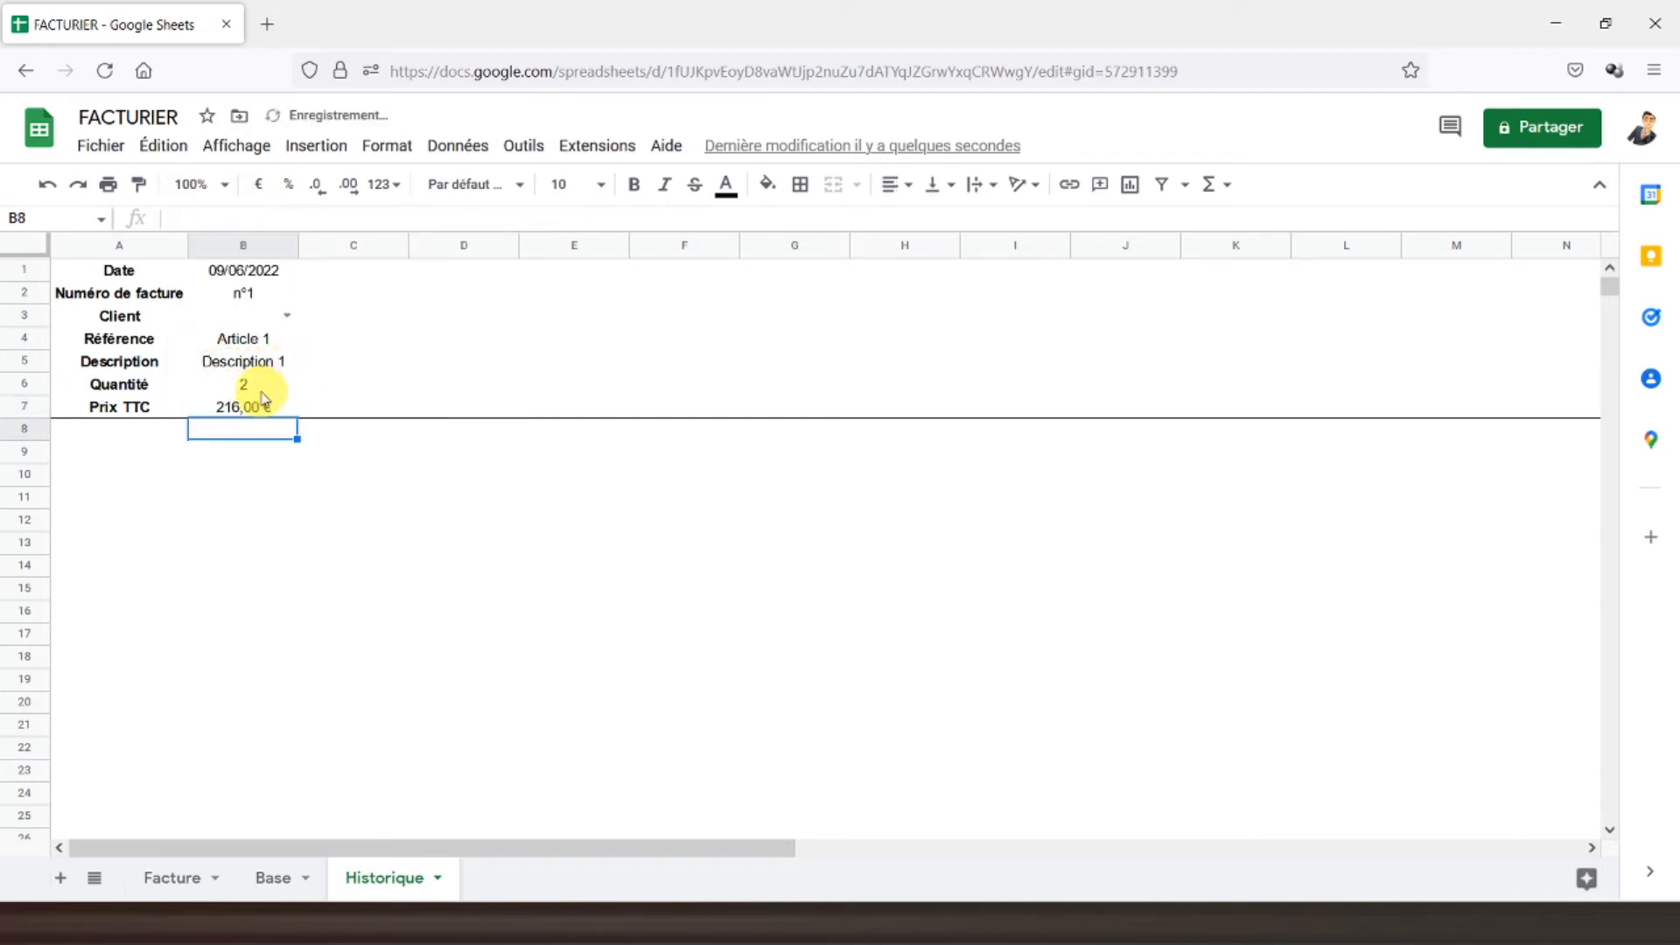
{"action": "left_click", "coordinate": [232, 370]}
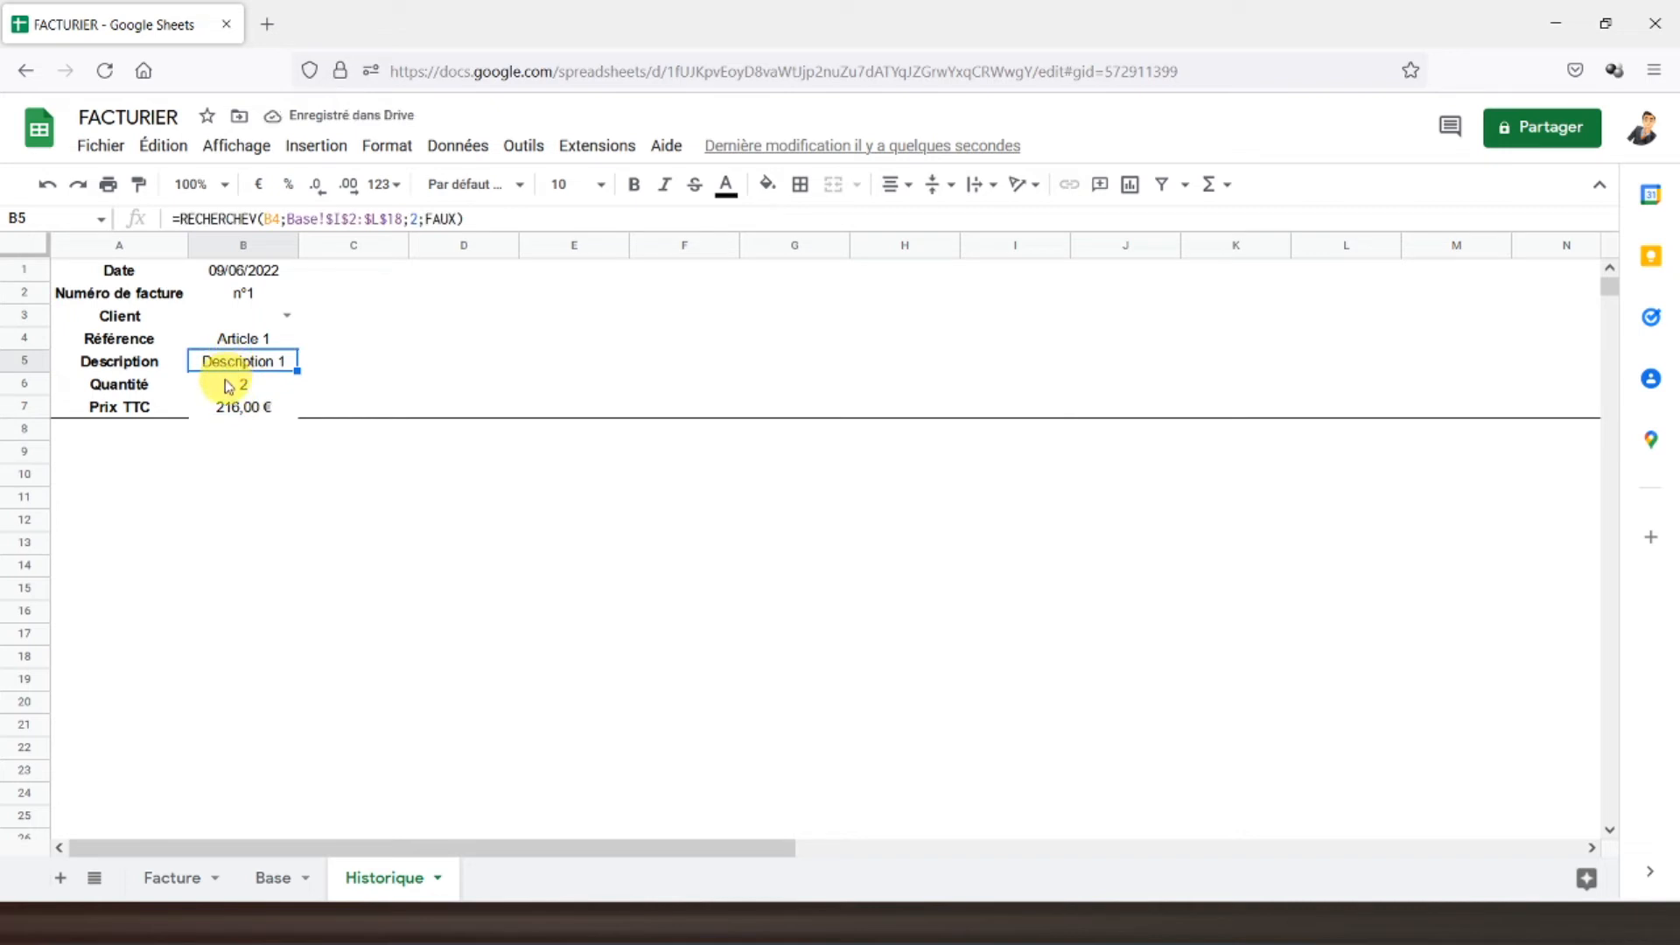
{"action": "left_click", "coordinate": [229, 385]}
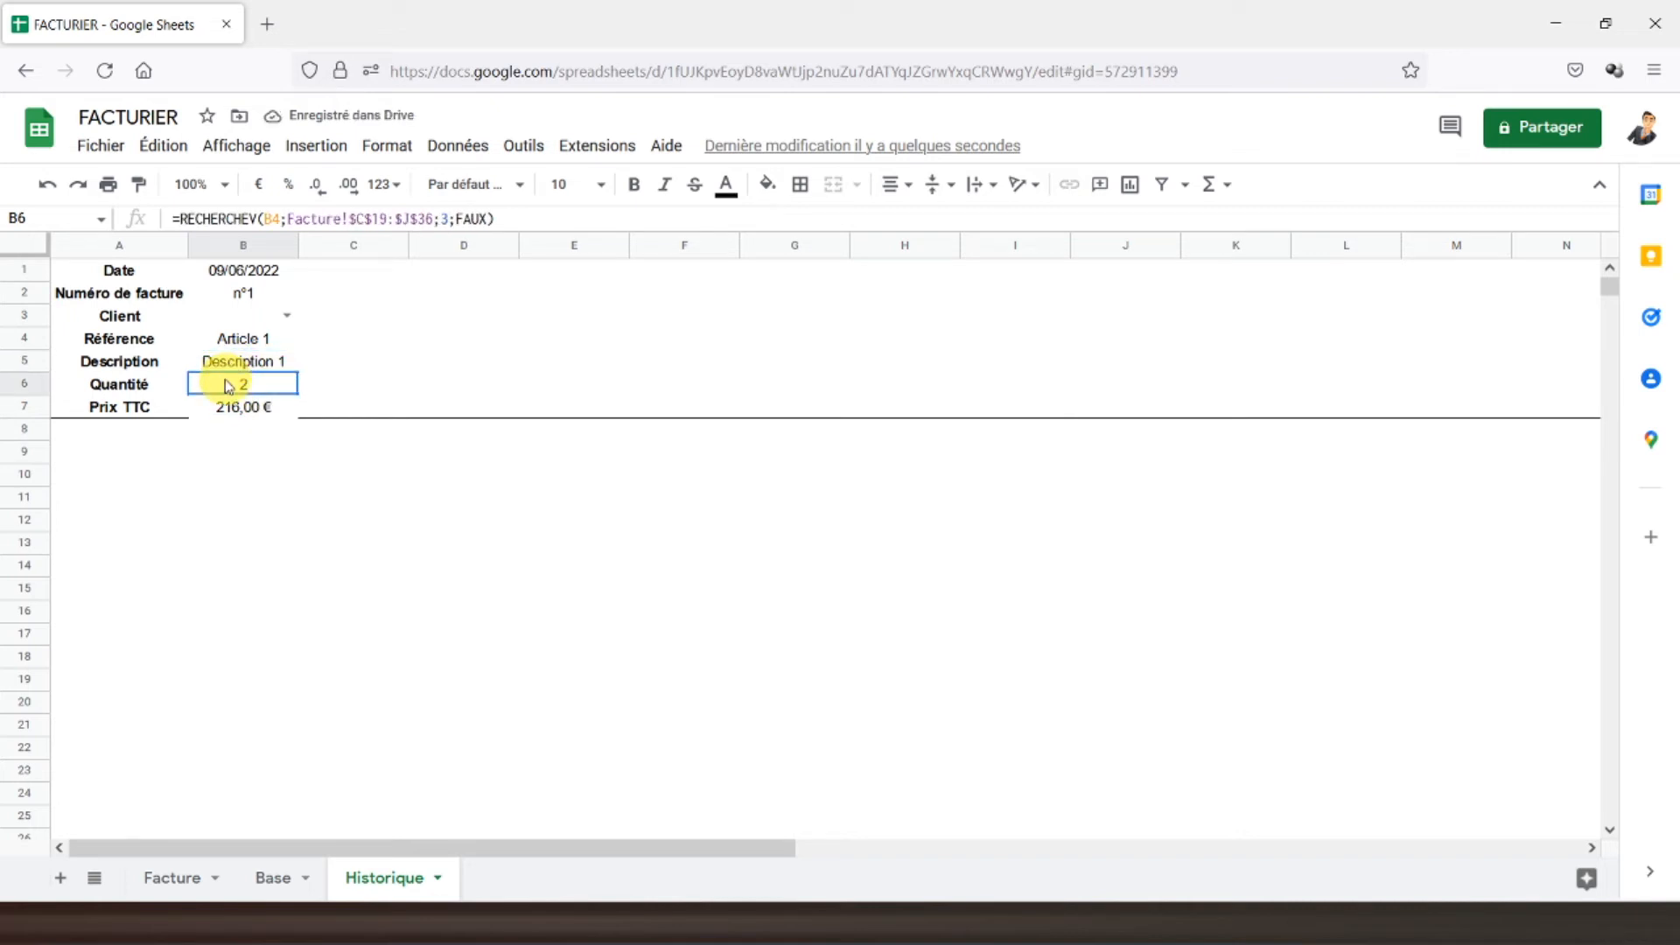
- Wrap the B6 Quantité and B7 Prix TTC lookups in SIERREUR(…;0)
{"action": "left_click", "coordinate": [179, 219]}
{"action": "type", "text": "ierreur"}
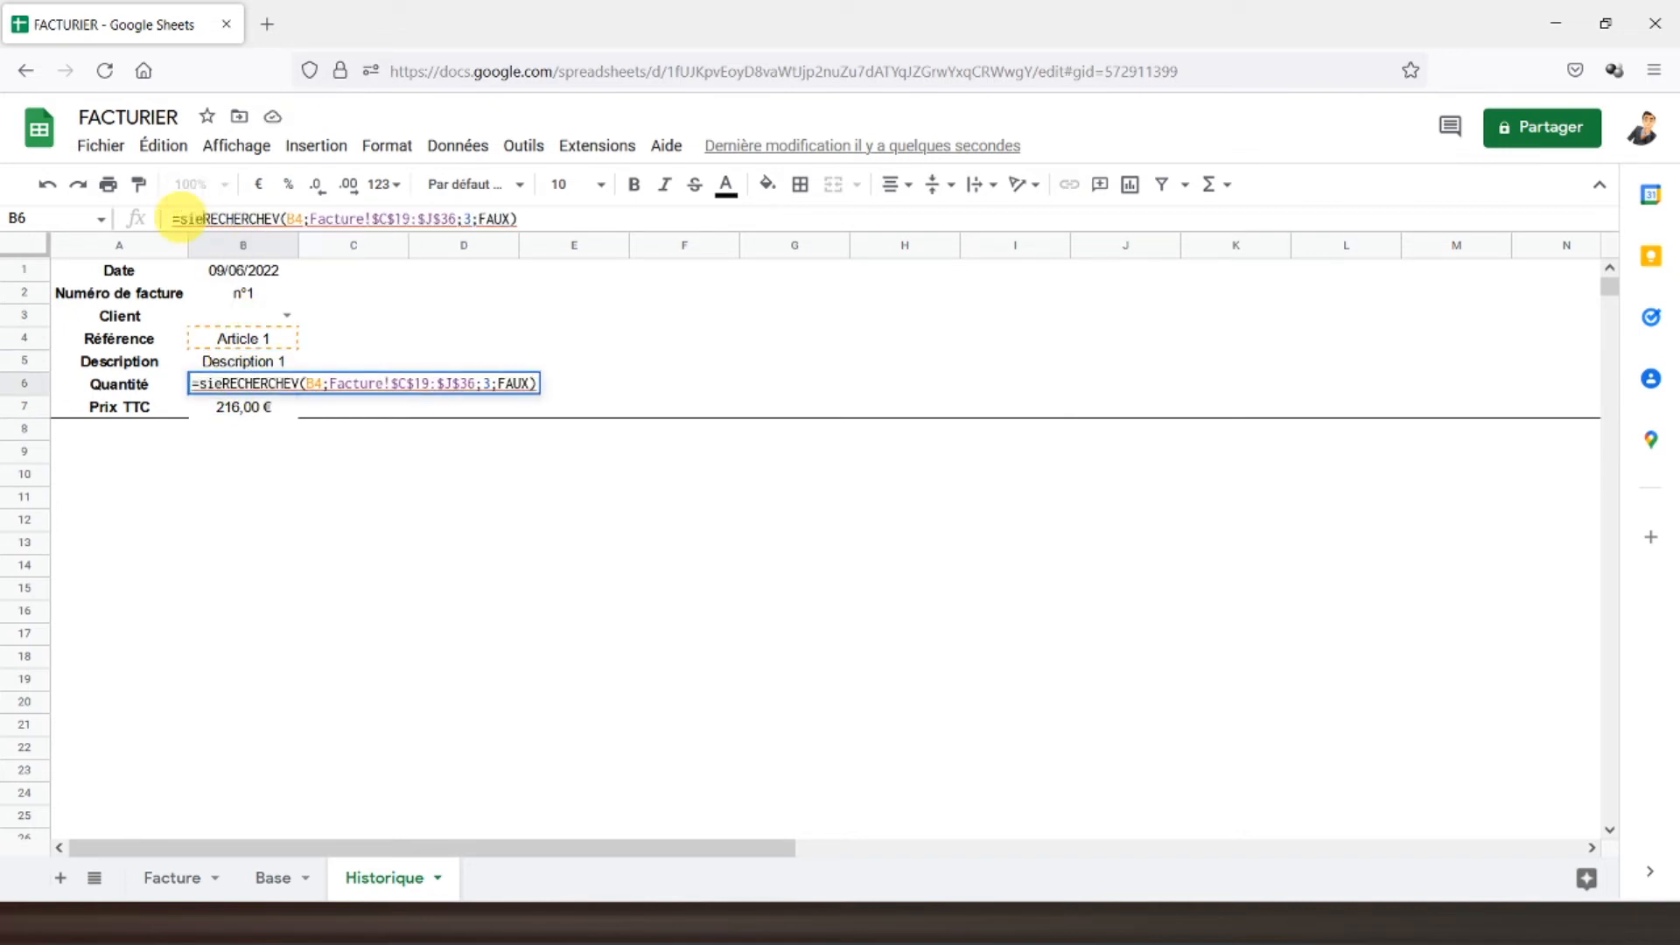
{"action": "type", "text": "("}
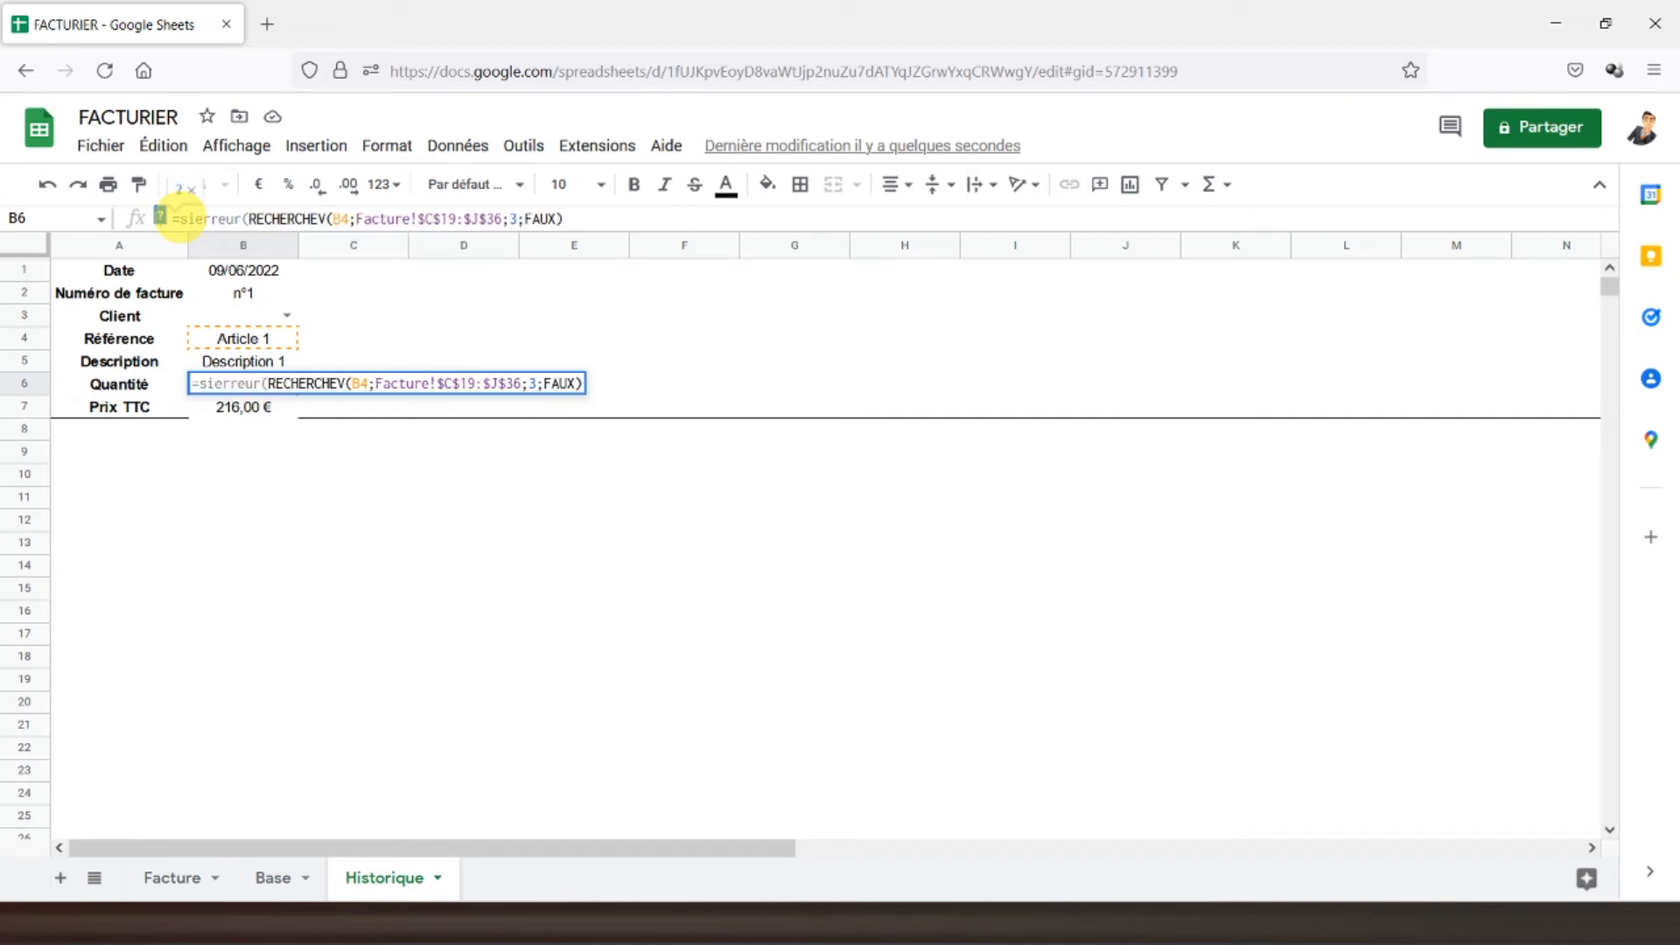
{"action": "left_click", "coordinate": [572, 219]}
{"action": "type", "text": ";"}
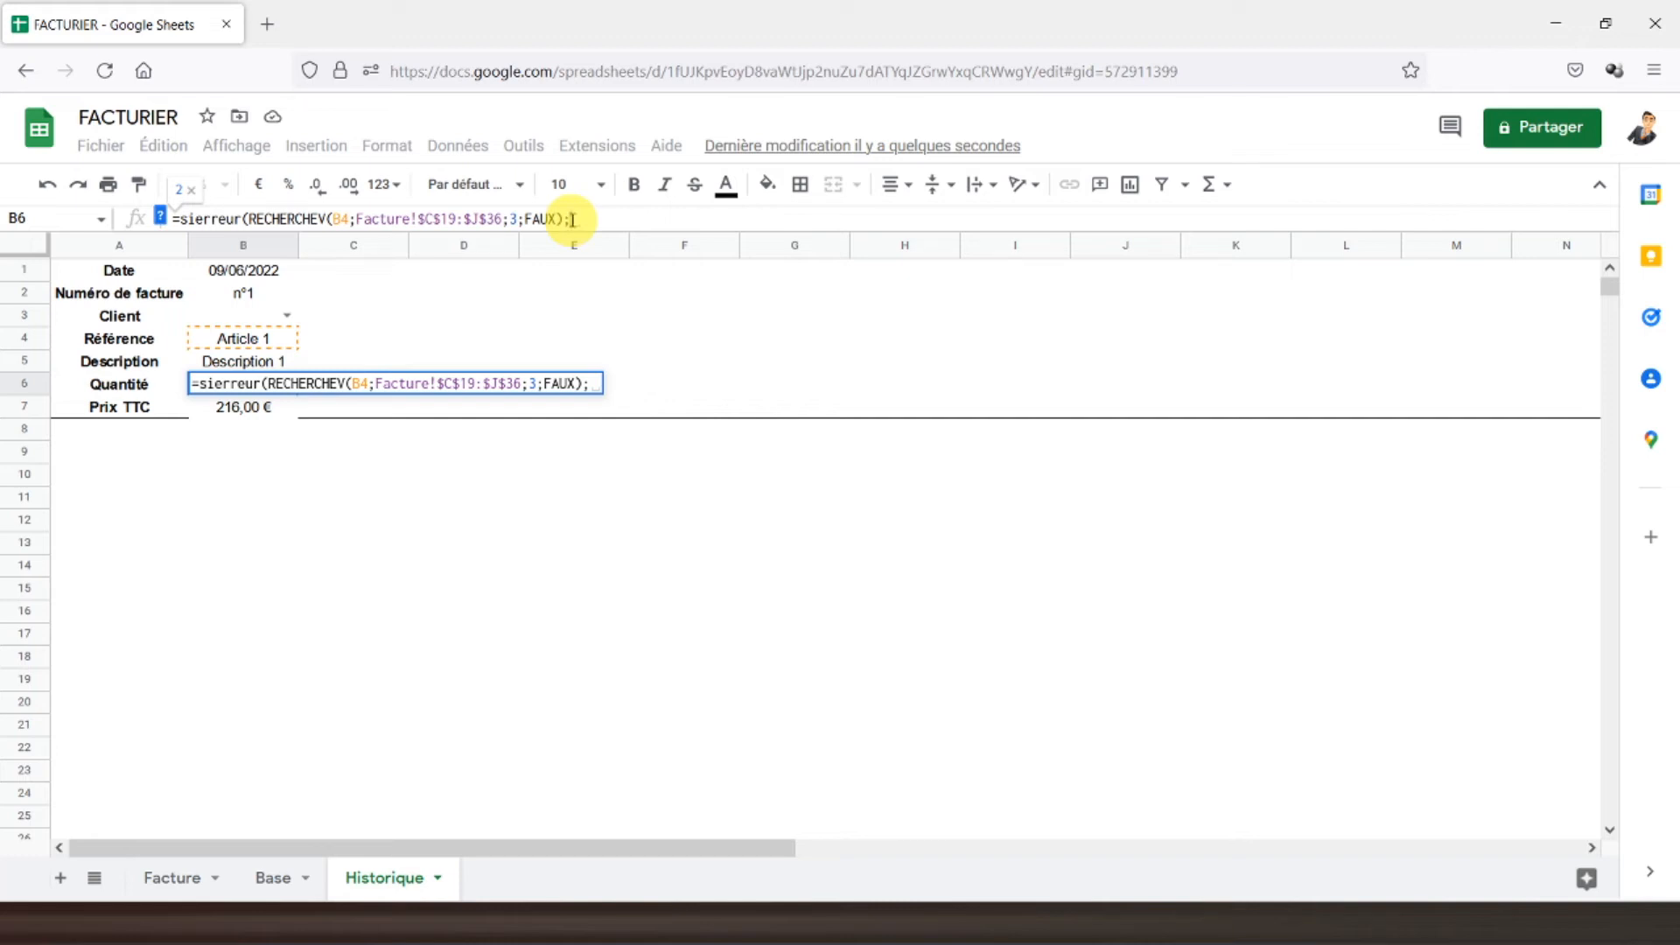
{"action": "type", "text": "0"}
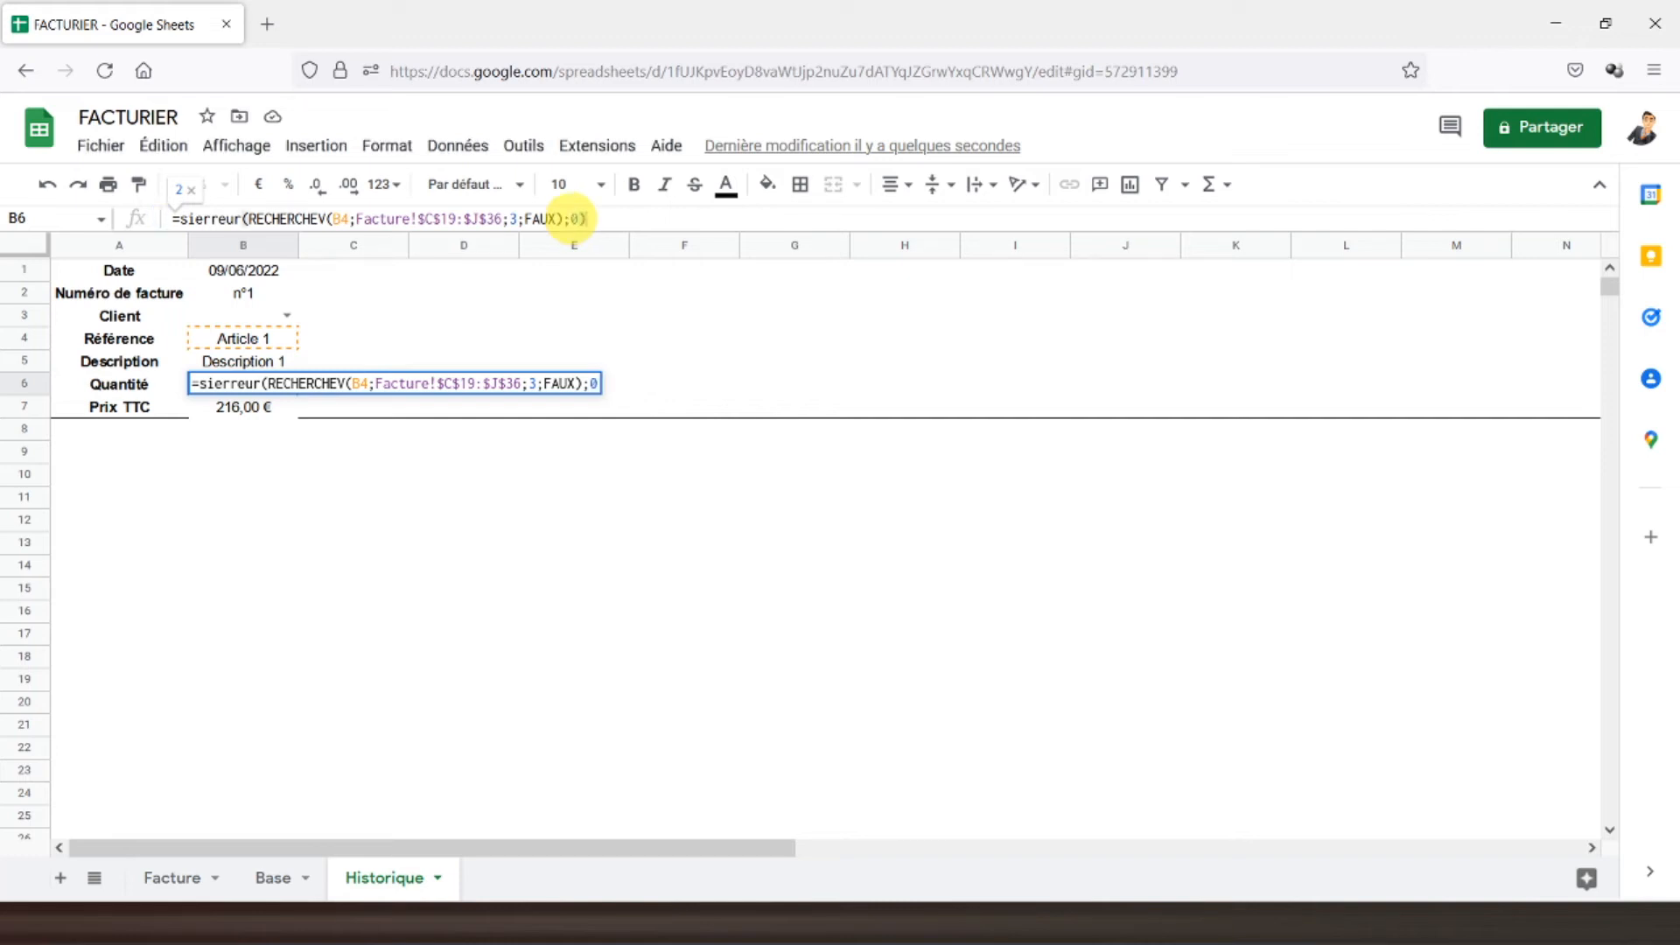
{"action": "key", "text": "Return"}
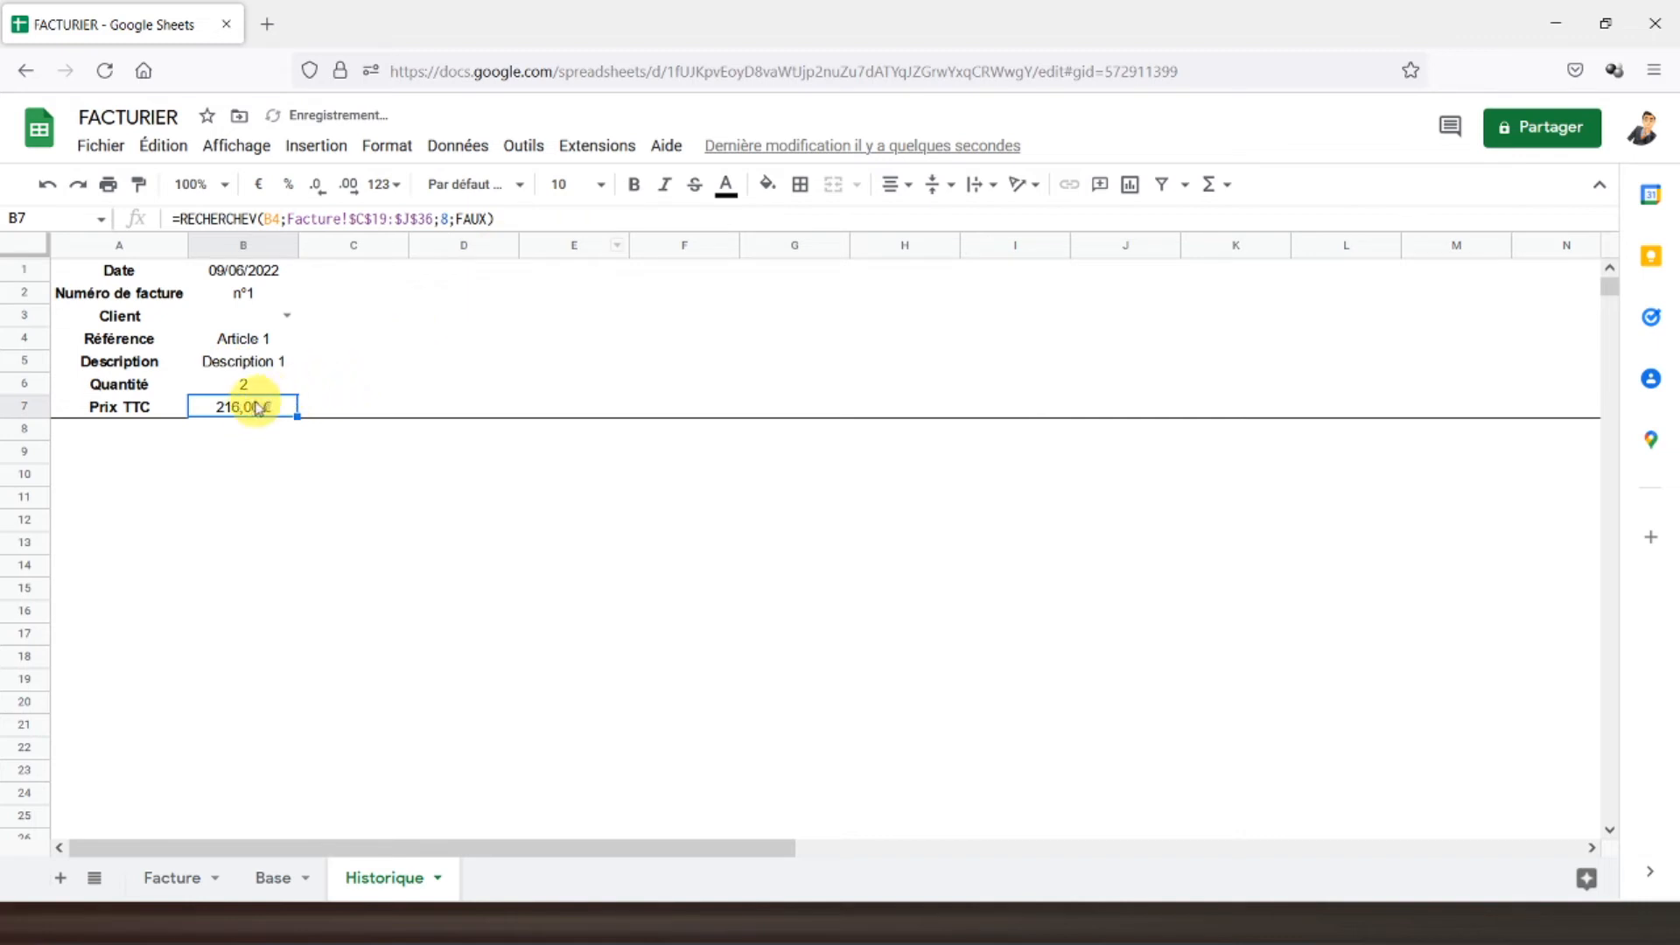
{"action": "left_click", "coordinate": [177, 220]}
{"action": "type", "text": "sierreur("}
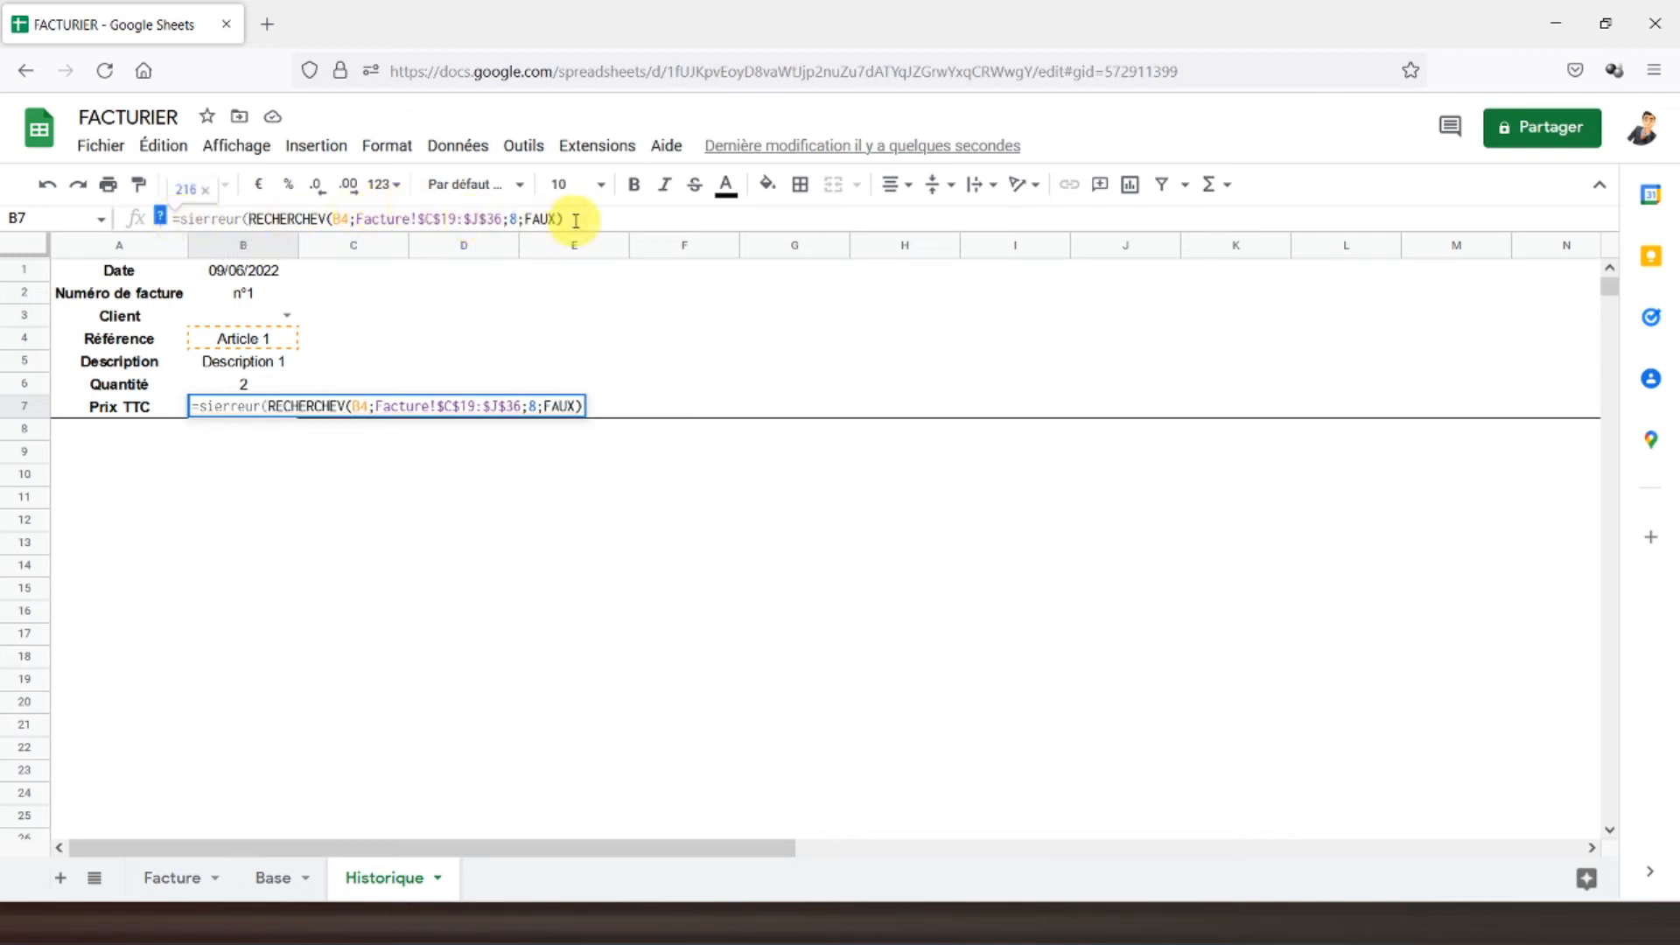
{"action": "left_click", "coordinate": [576, 219]}
{"action": "type", "text": ";0"}
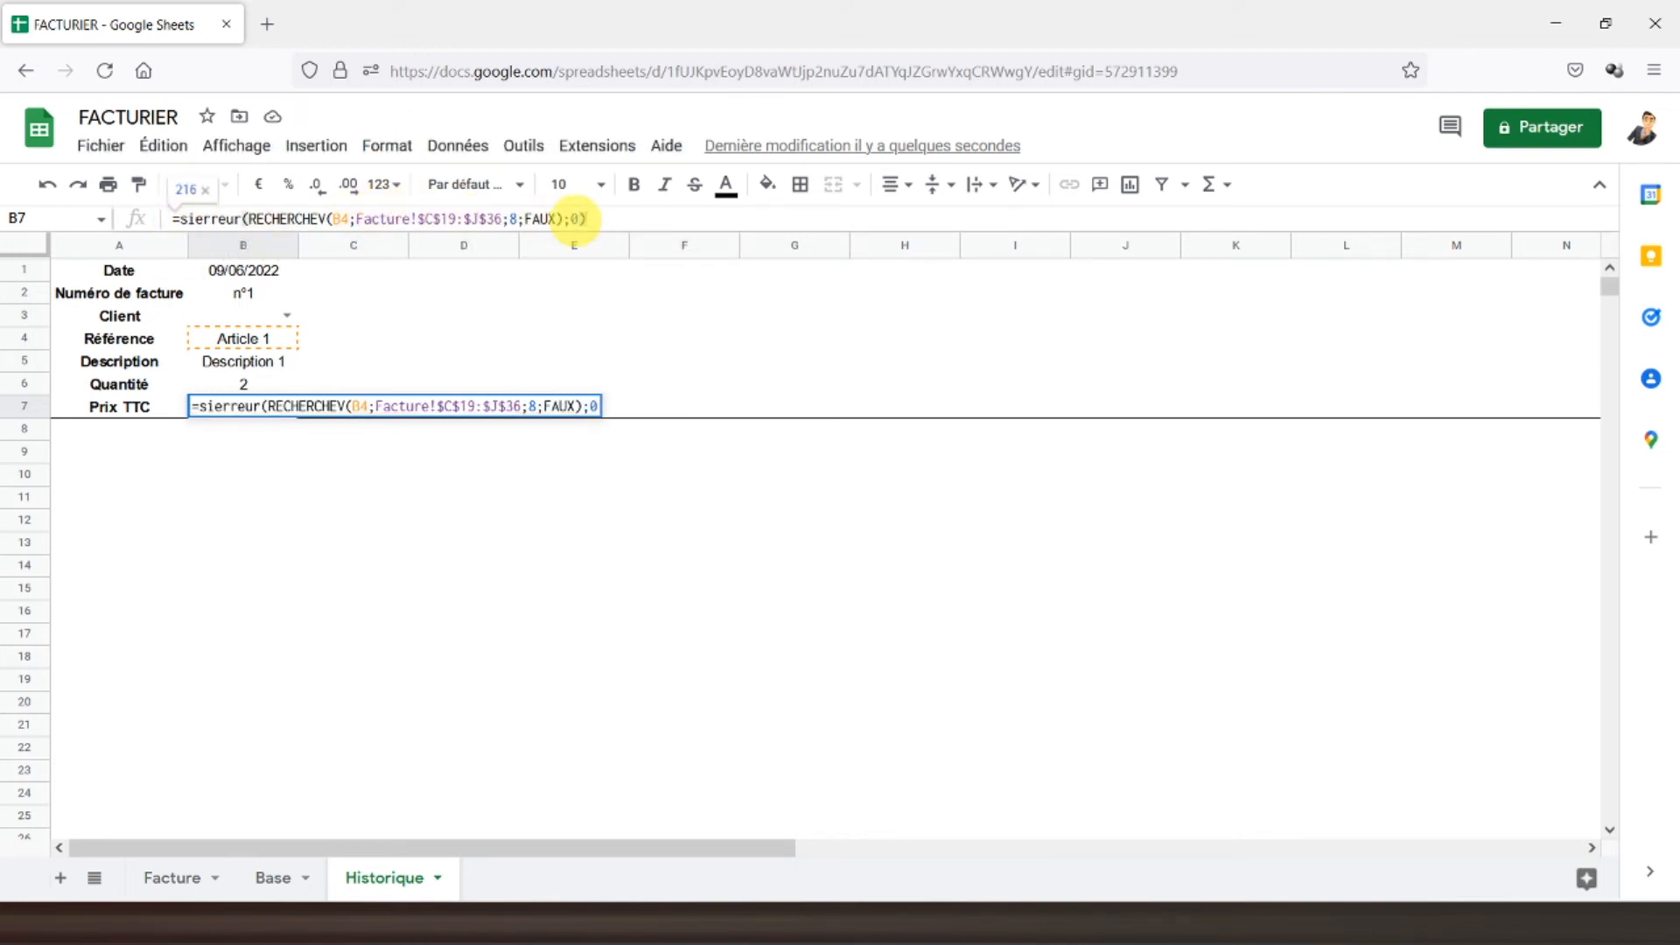
{"action": "key", "text": "Return"}
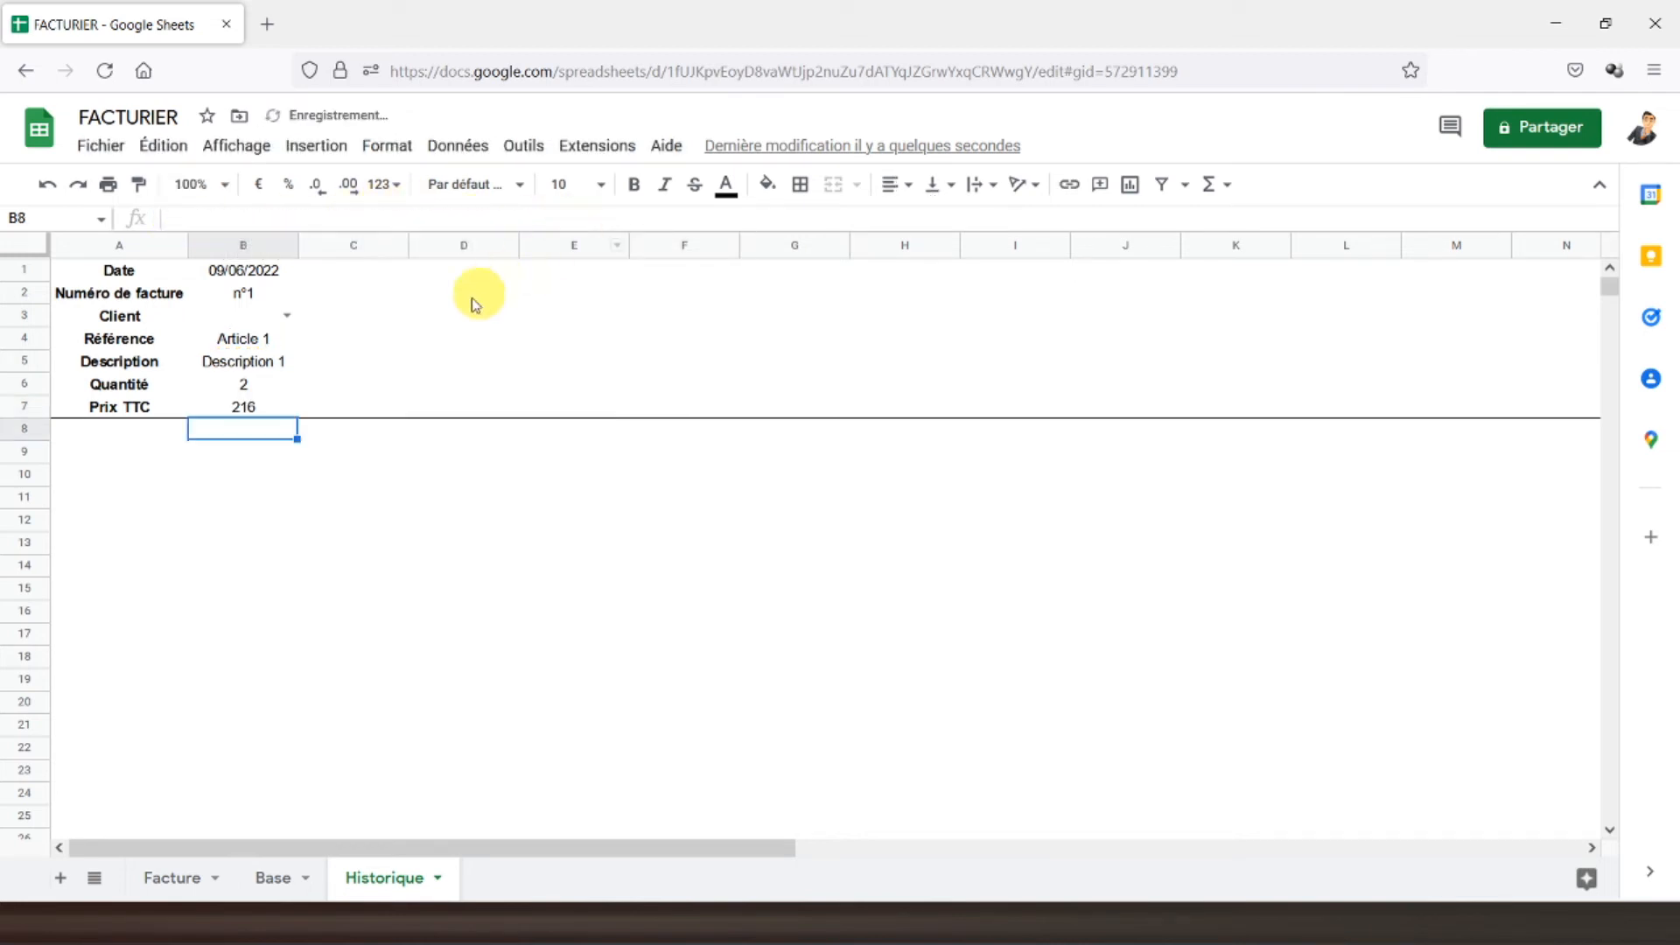
- Format the Prix TTC row as euros and add a bottom border under B7
{"action": "left_click", "coordinate": [31, 412]}
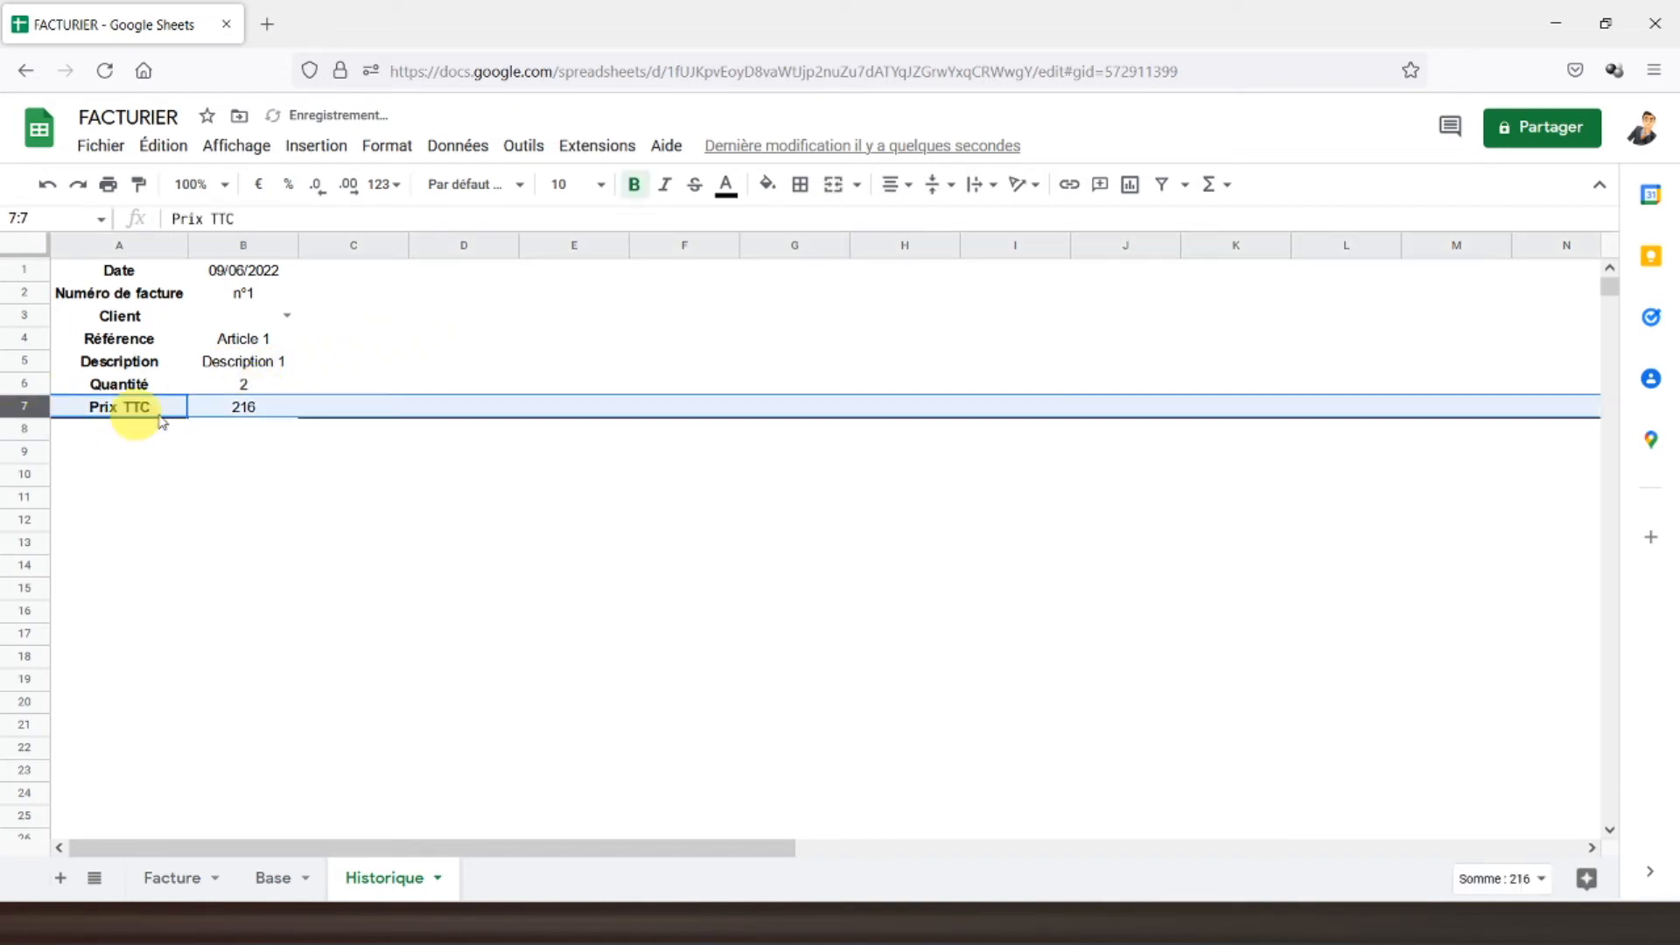
{"action": "left_click", "coordinate": [259, 185]}
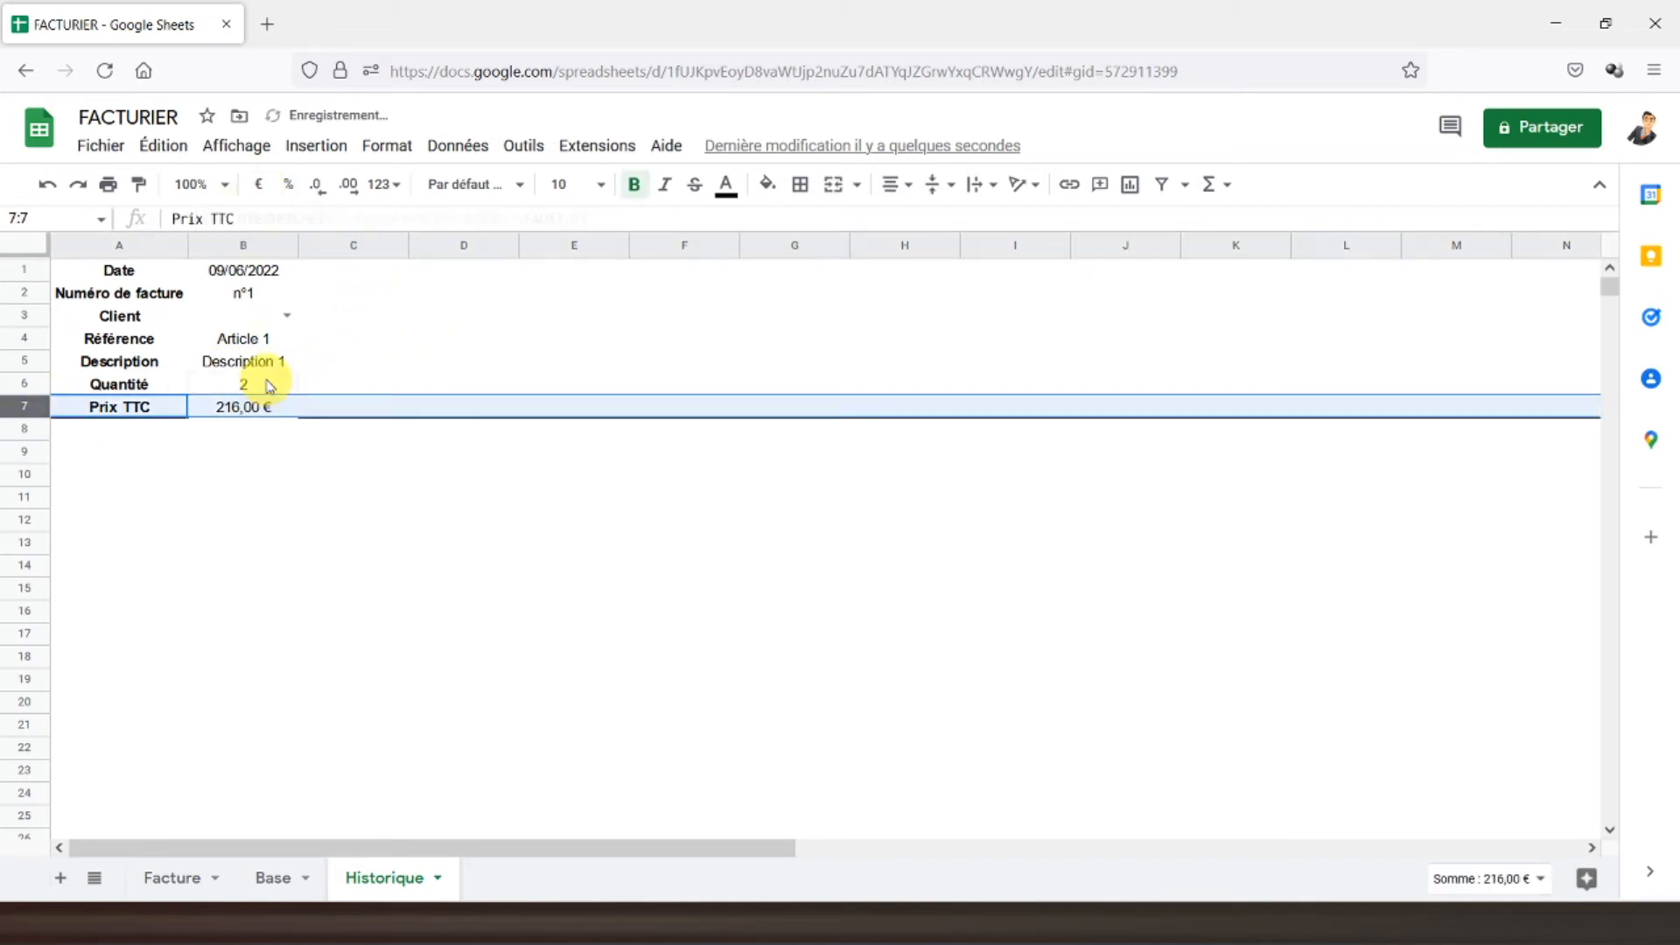
{"action": "left_click", "coordinate": [259, 382]}
{"action": "left_click", "coordinate": [240, 411]}
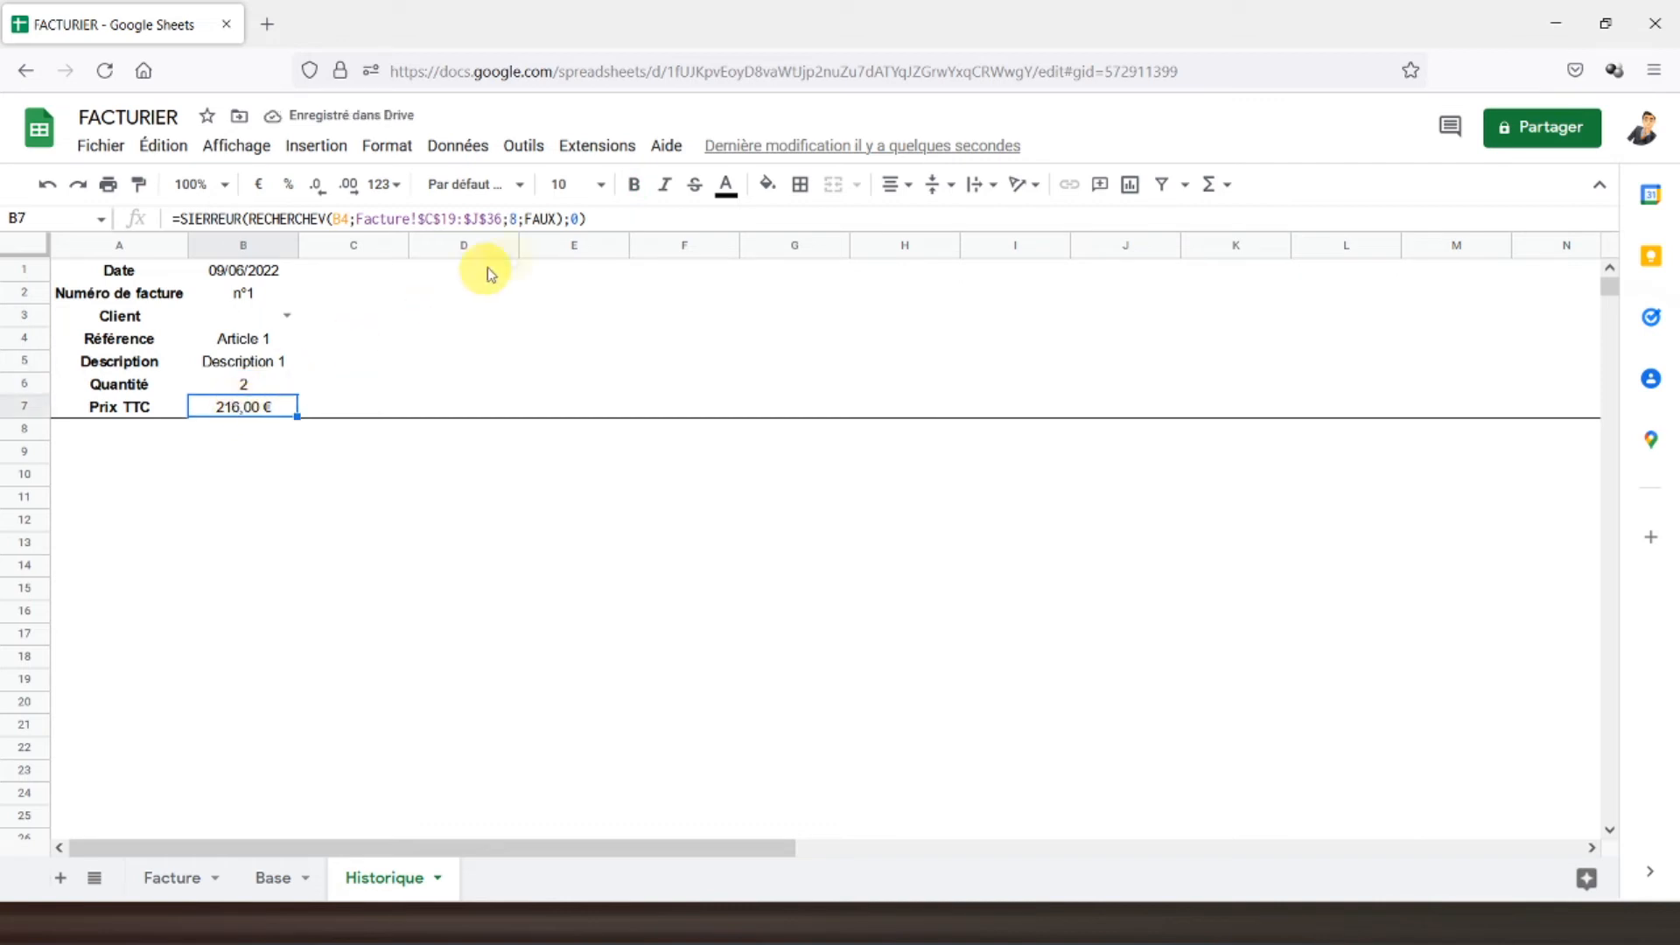
{"action": "left_click", "coordinate": [798, 184]}
{"action": "left_click", "coordinate": [898, 260]}
{"action": "left_click", "coordinate": [378, 378]}
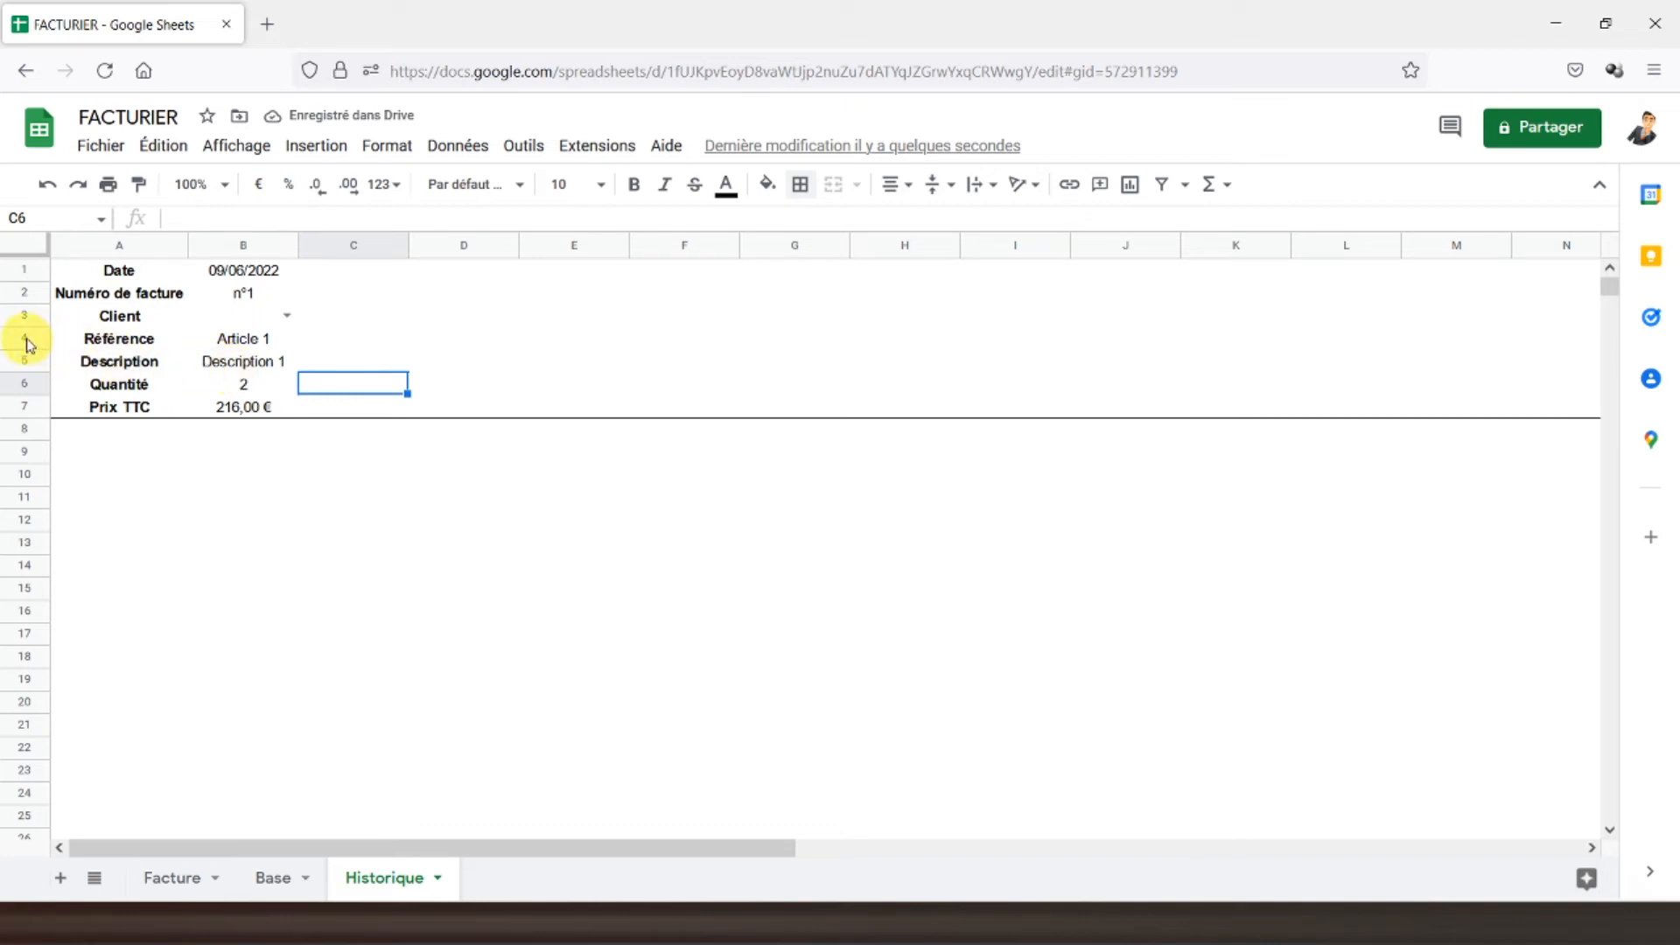
- Centre-align the contents of rows 3 to 7
{"action": "left_click_drag", "start_coordinate": [35, 317], "coordinate": [52, 411]}
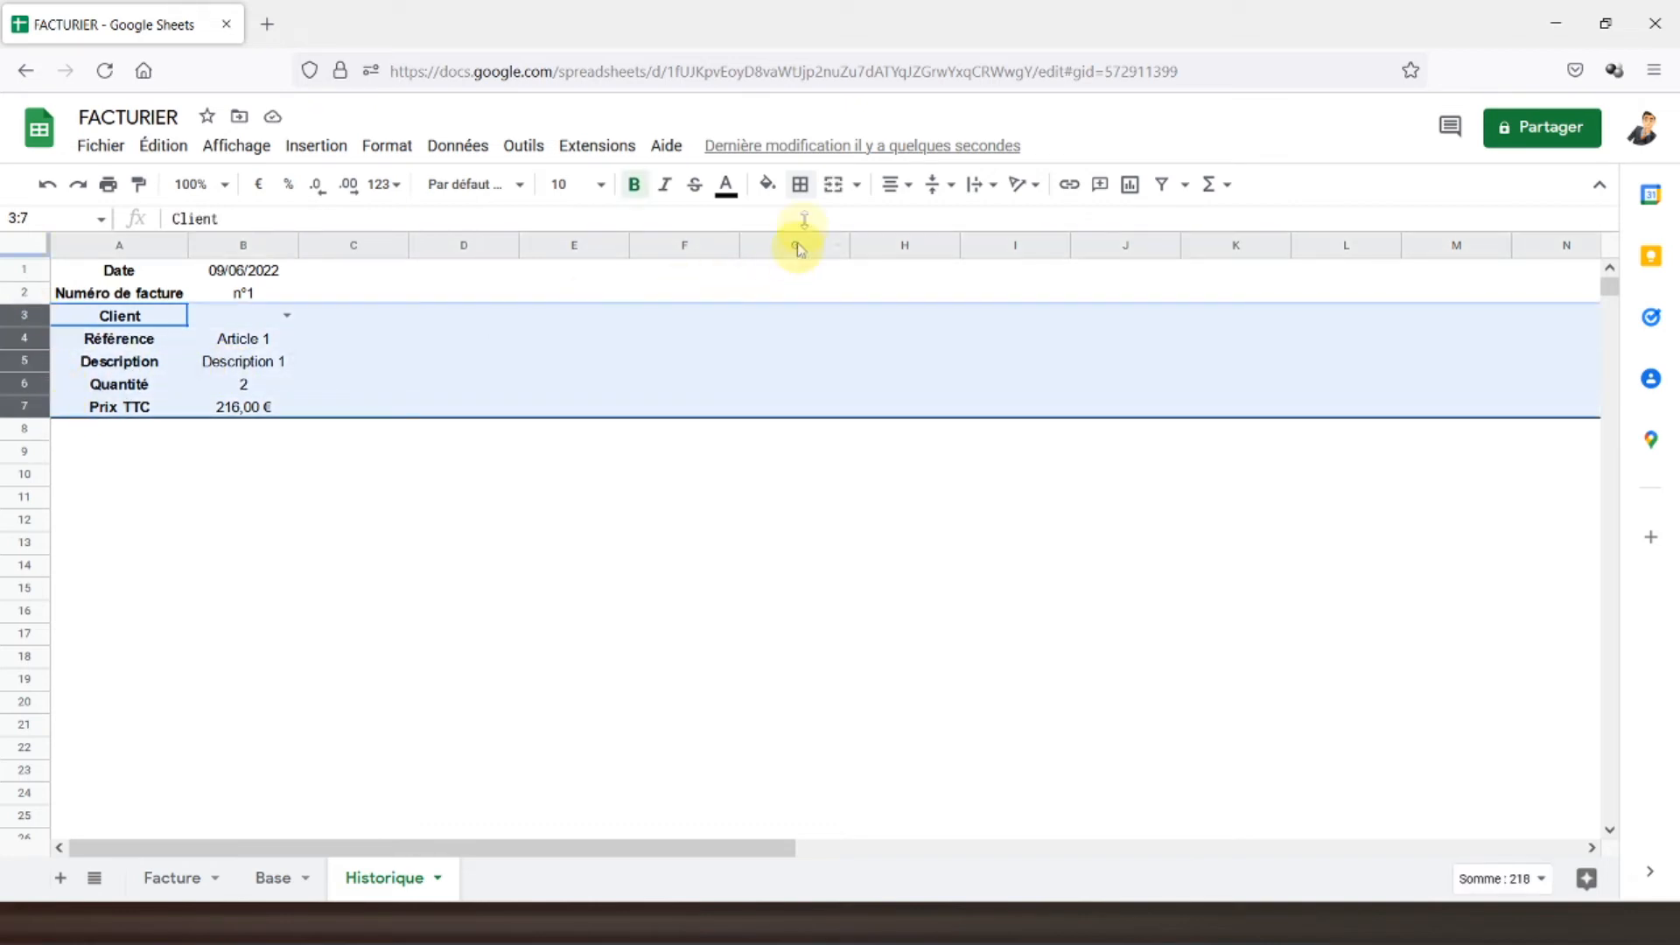
{"action": "left_click", "coordinate": [902, 185]}
{"action": "left_click", "coordinate": [923, 224]}
- Bold the date and invoice number in B1:B2
{"action": "left_click", "coordinate": [238, 362]}
{"action": "left_click", "coordinate": [244, 272]}
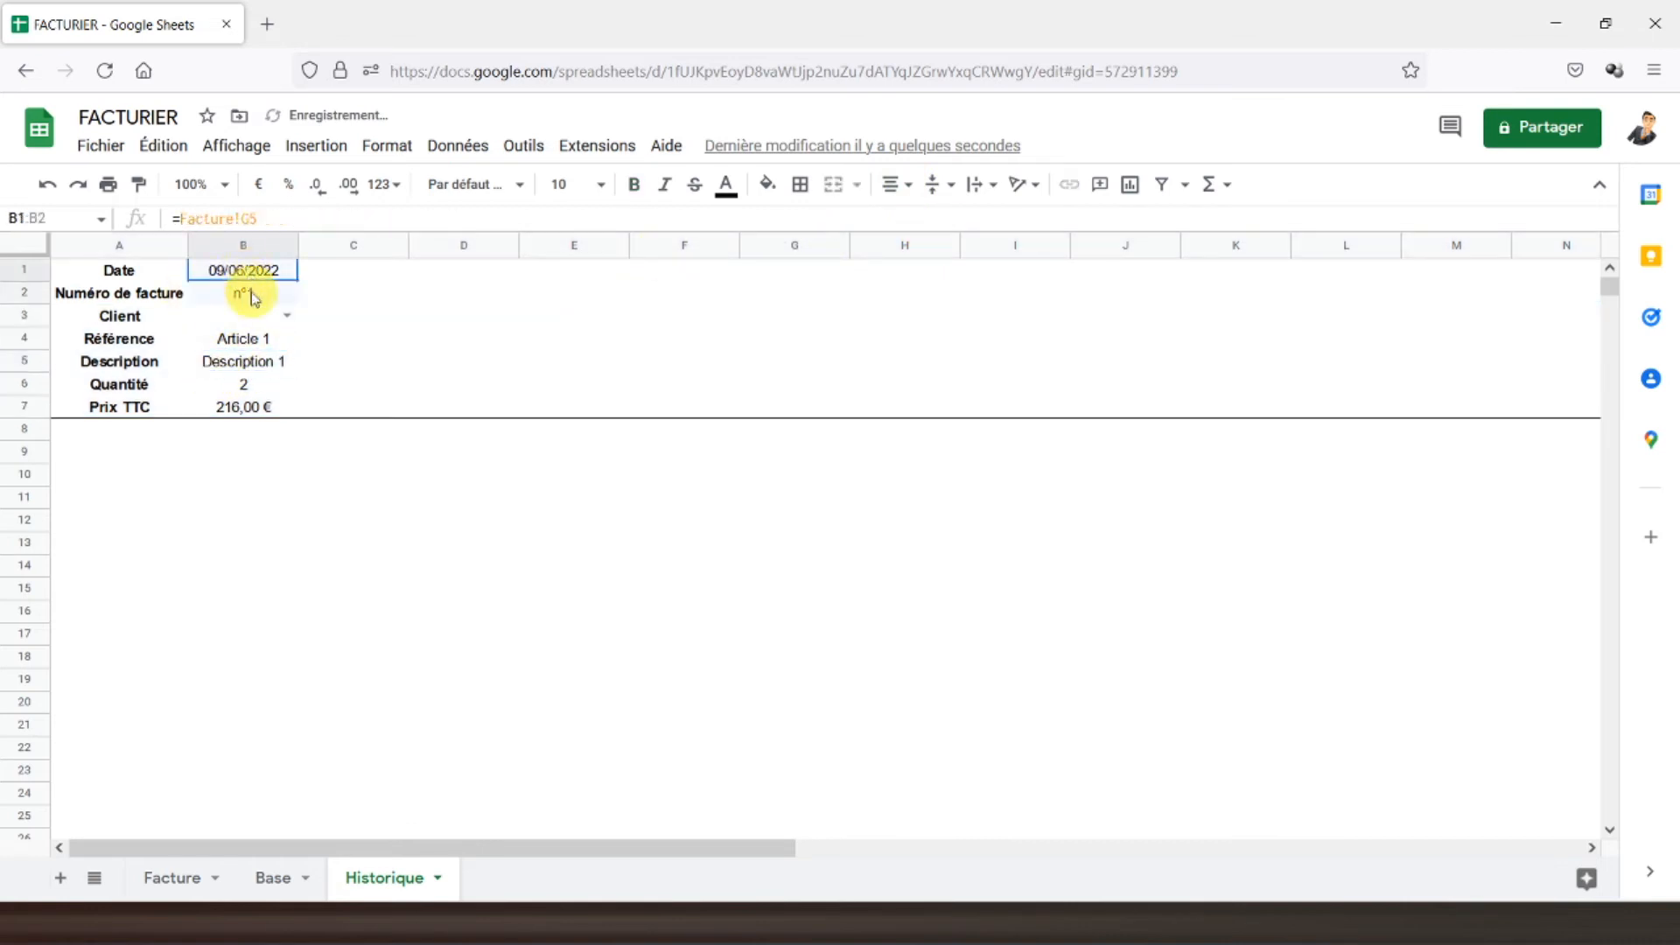
{"action": "left_click", "coordinate": [252, 296], "text": "shift"}
{"action": "left_click", "coordinate": [633, 184]}
{"action": "left_click", "coordinate": [258, 362]}
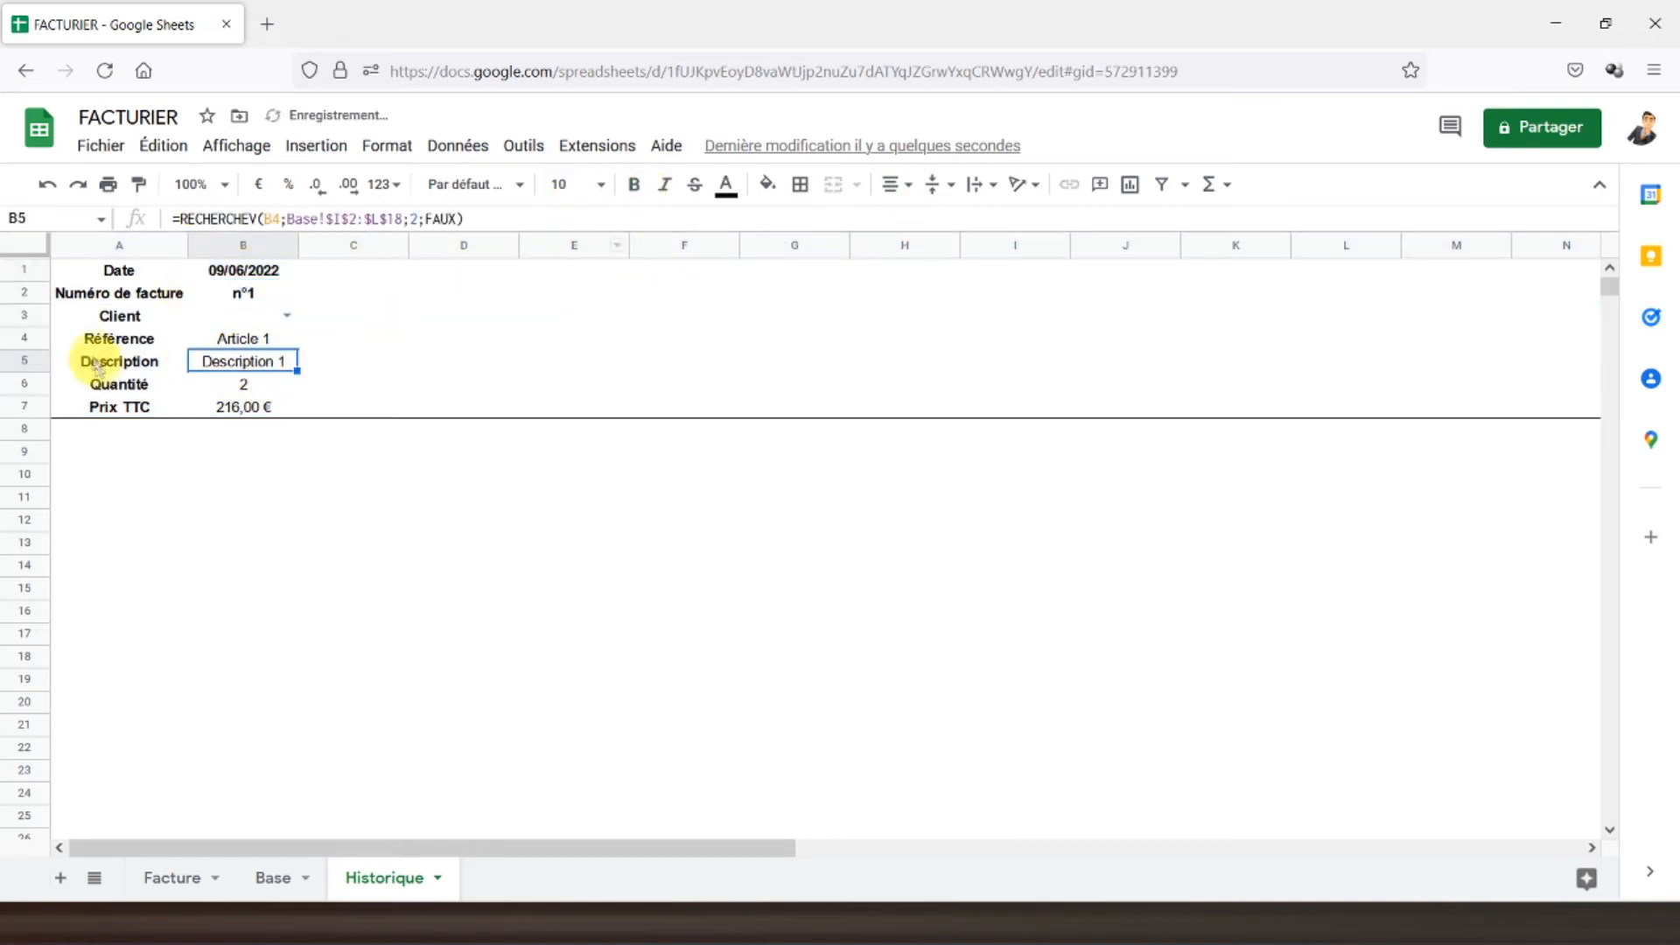
{"action": "left_click_drag", "start_coordinate": [30, 348], "coordinate": [45, 413]}
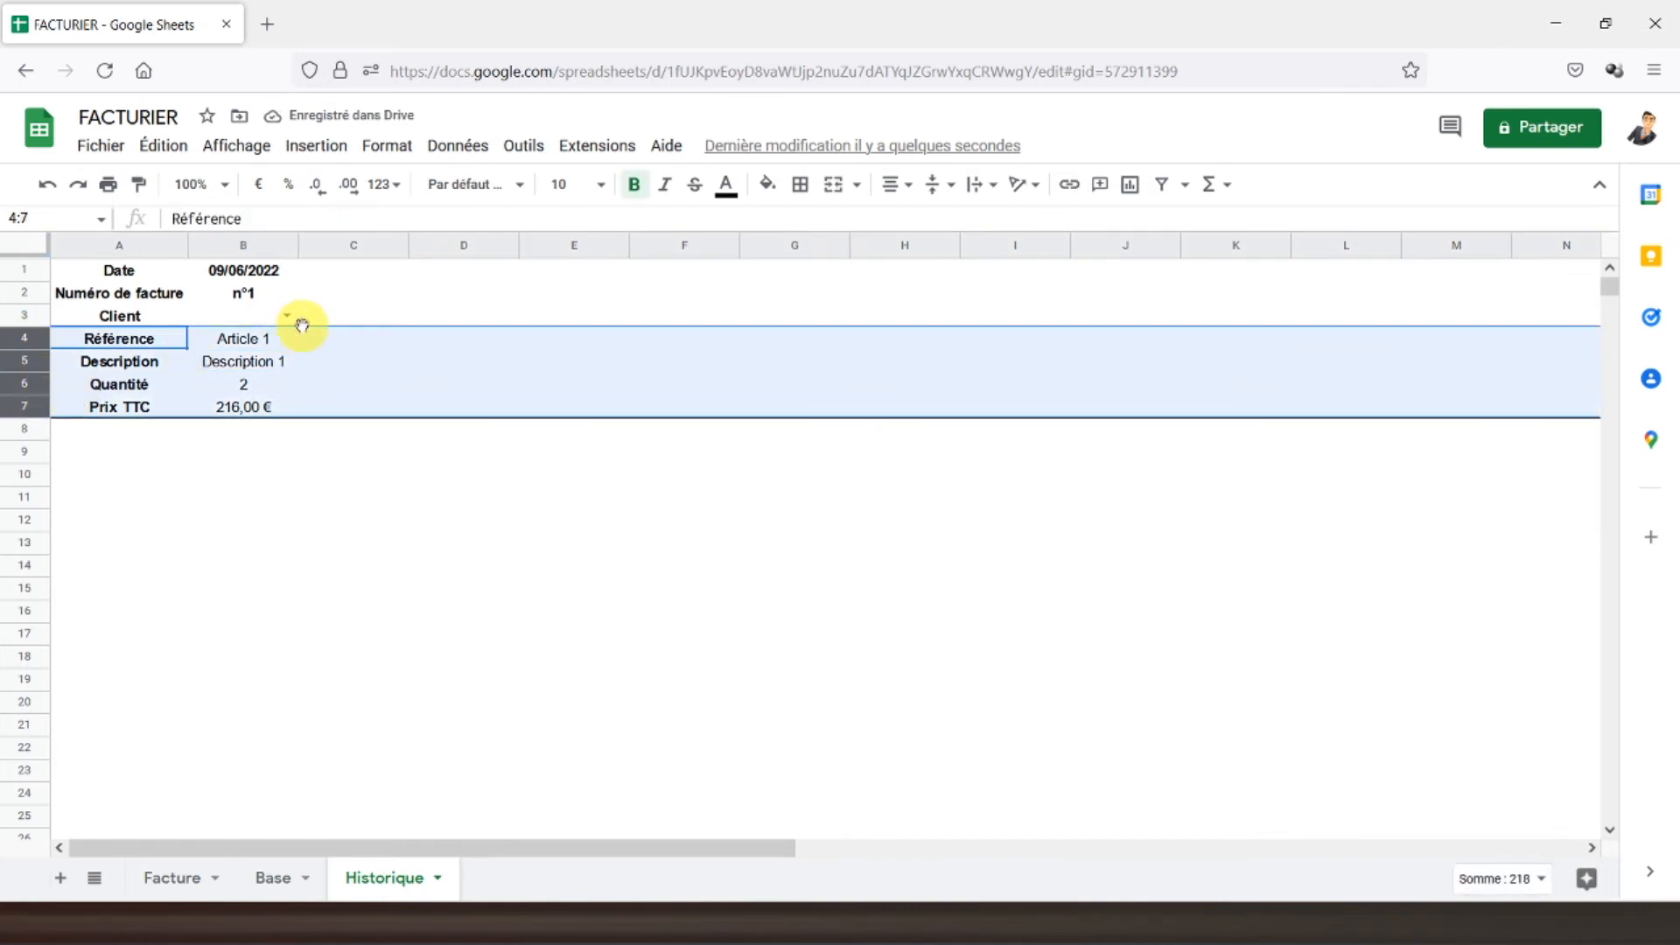
- Copy the article block rows 4–7 to A8 and point B8 to Article 2 (=Base!I3)
{"action": "key", "text": "ctrl+c"}
{"action": "left_click", "coordinate": [100, 440]}
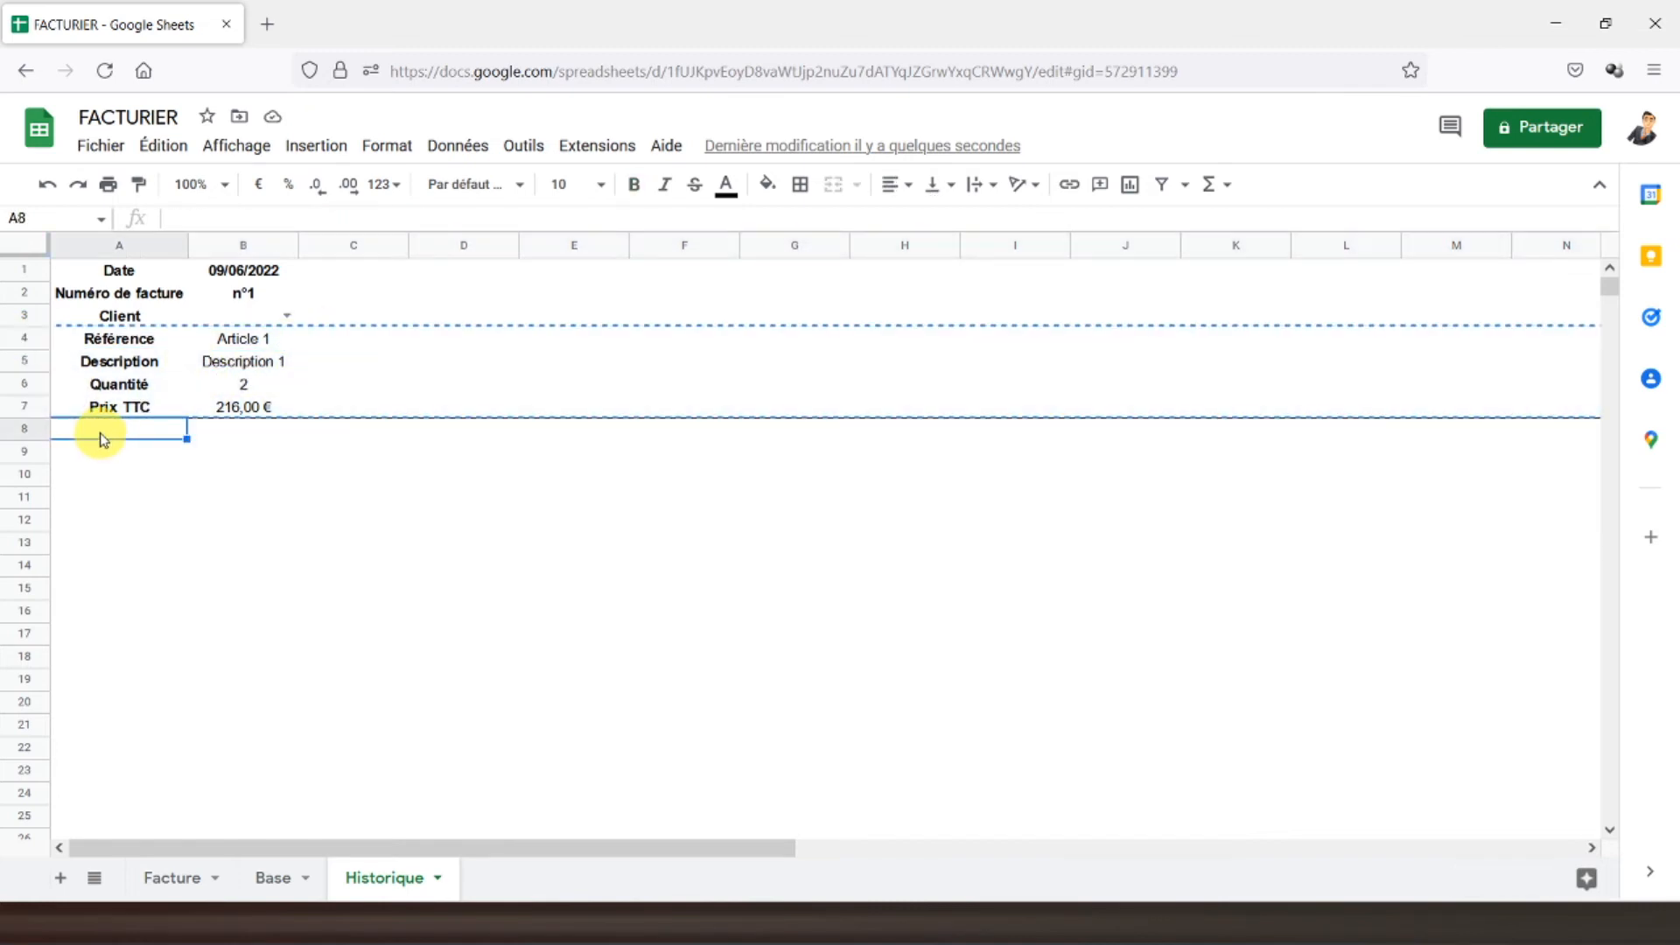
{"action": "key", "text": "ctrl+v"}
{"action": "left_click", "coordinate": [236, 433]}
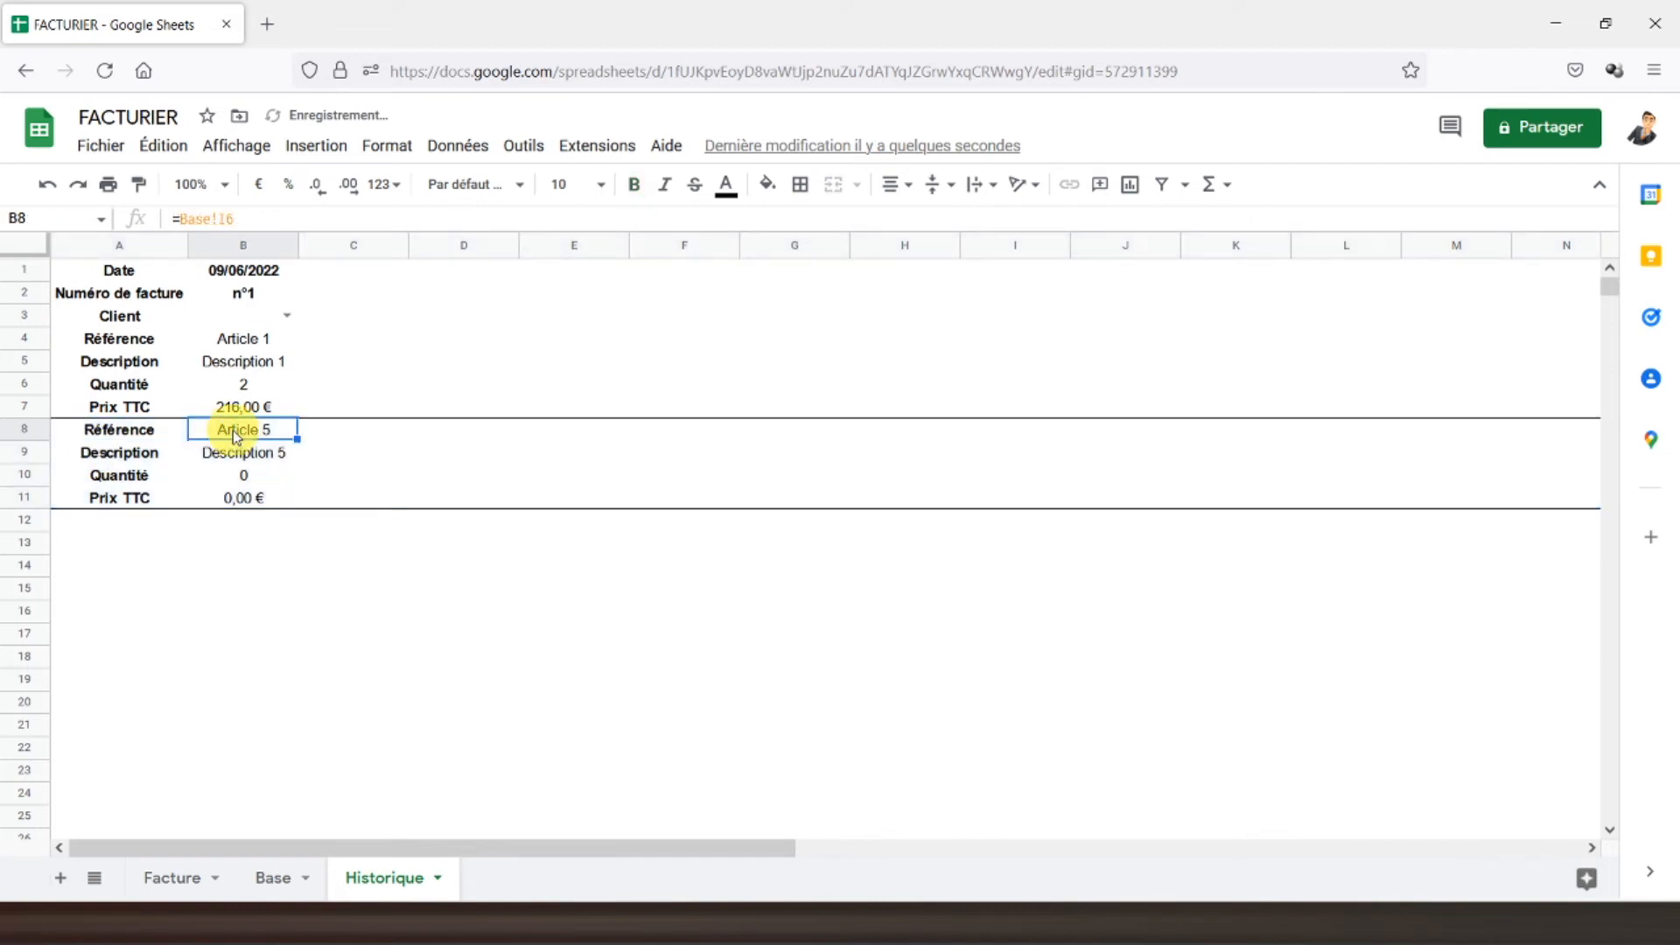
{"action": "left_click", "coordinate": [238, 341]}
{"action": "left_click", "coordinate": [240, 428]}
{"action": "left_click", "coordinate": [245, 219]}
{"action": "key", "text": "BackSpace"}
{"action": "key", "text": "Return"}
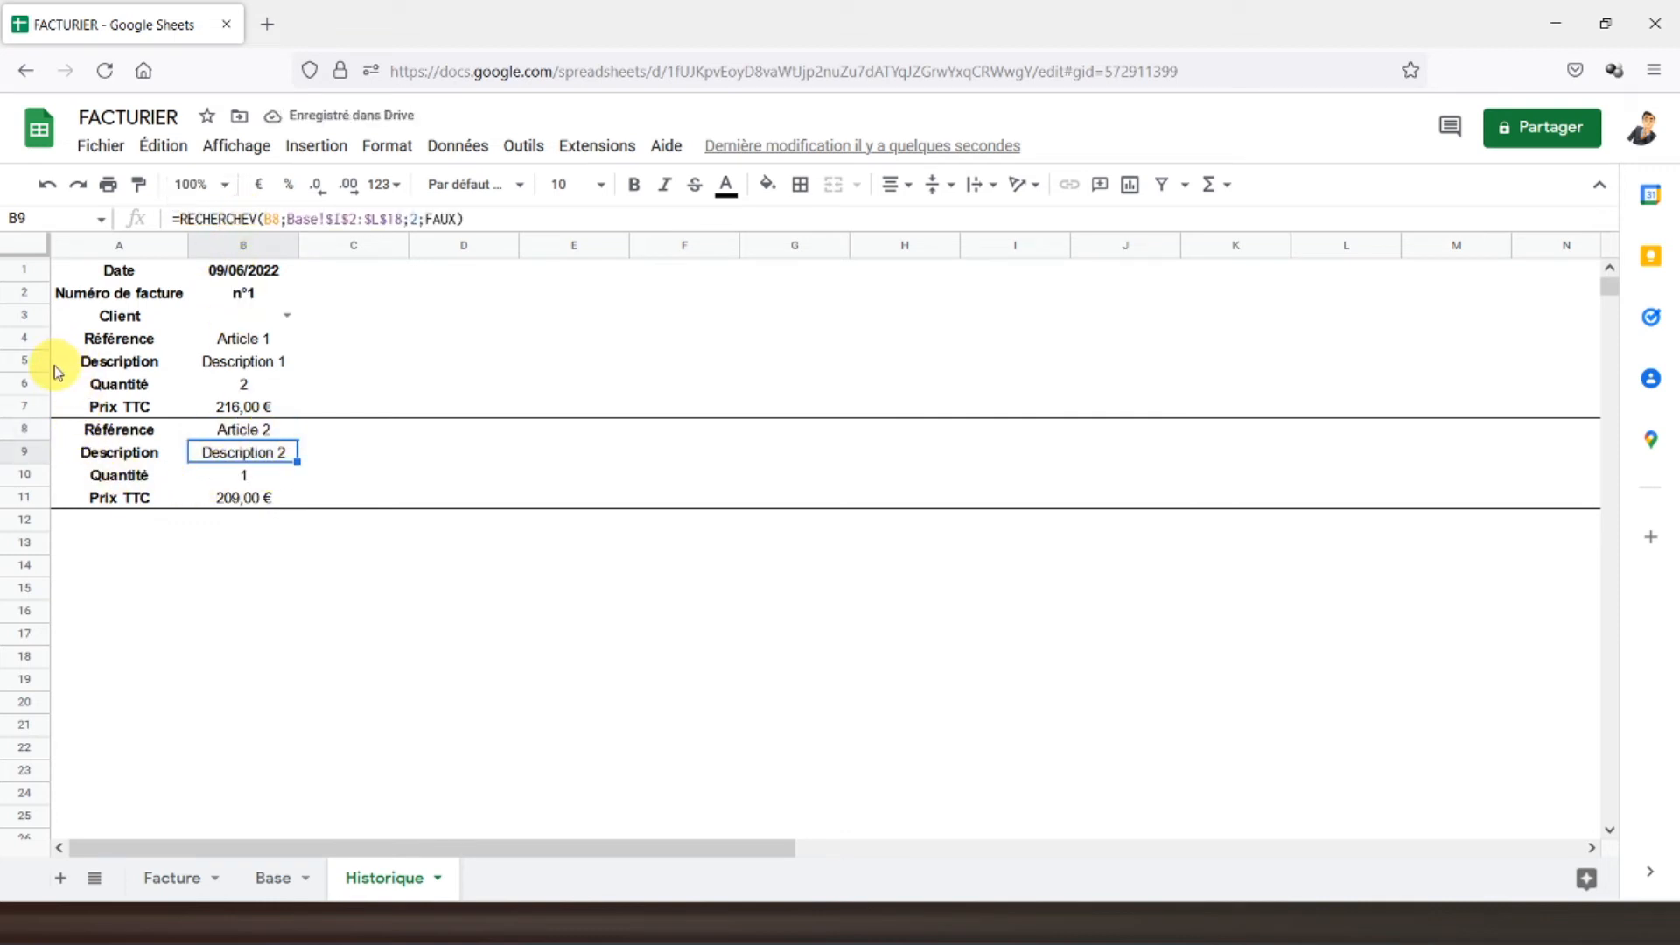
- Duplicate both article blocks, rows 4–11, starting at row 12
{"action": "left_click_drag", "start_coordinate": [34, 341], "coordinate": [37, 491]}
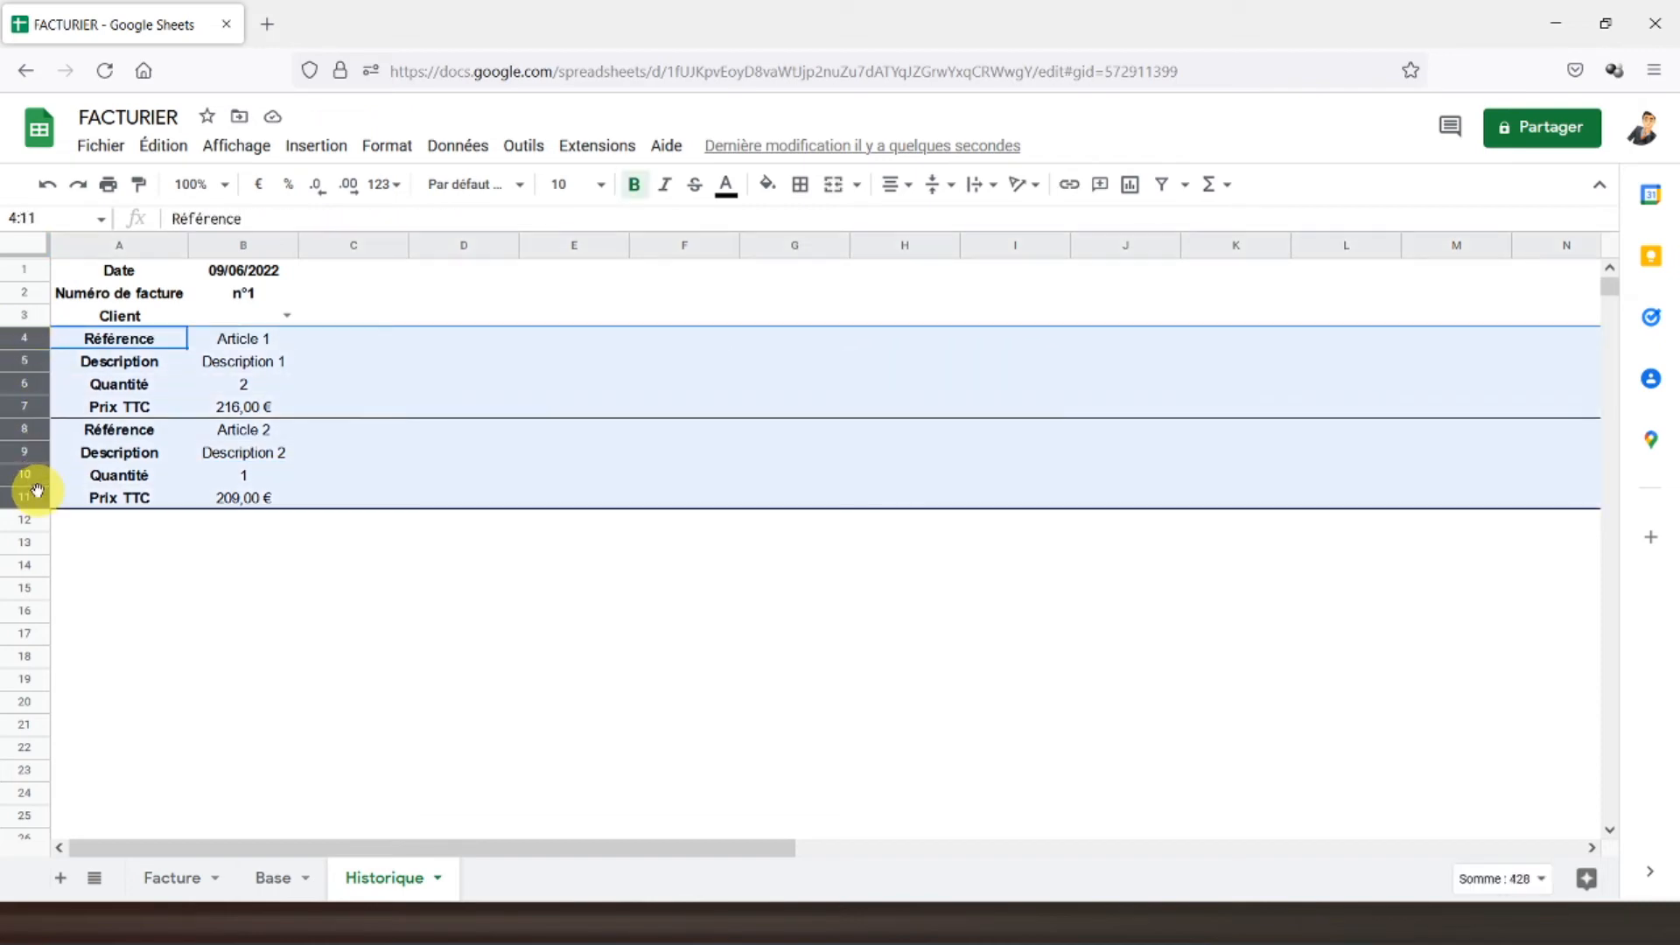
{"action": "key", "text": "ctrl+c"}
{"action": "left_click", "coordinate": [75, 519]}
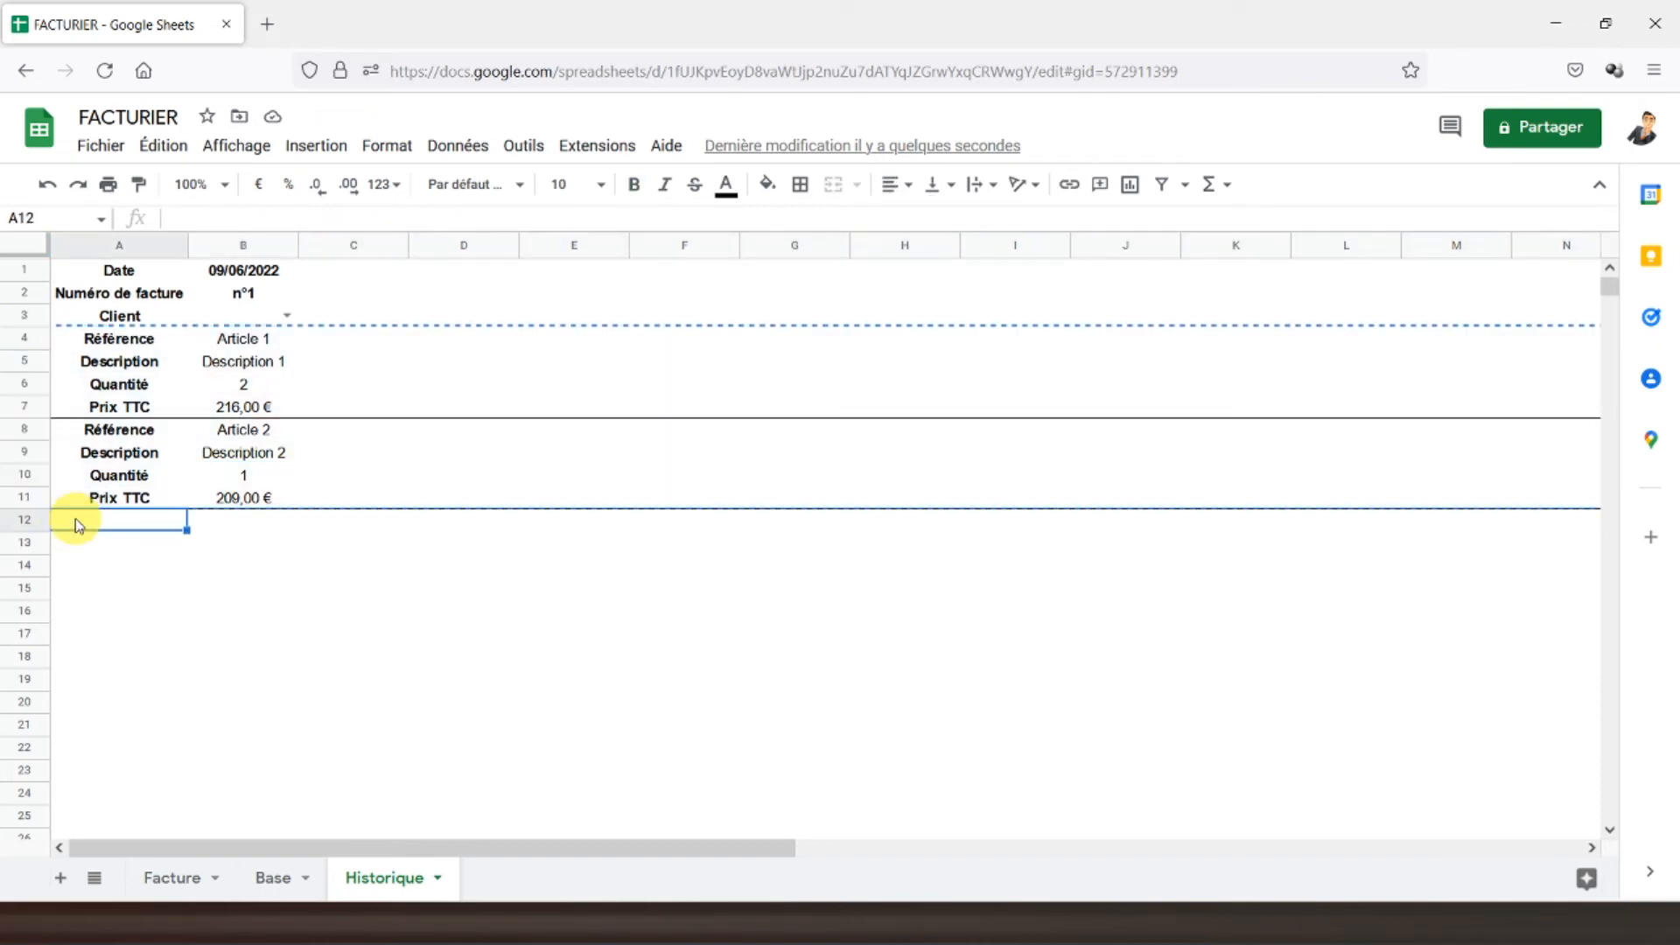
{"action": "key", "text": "ctrl+v"}
{"action": "left_click", "coordinate": [236, 433]}
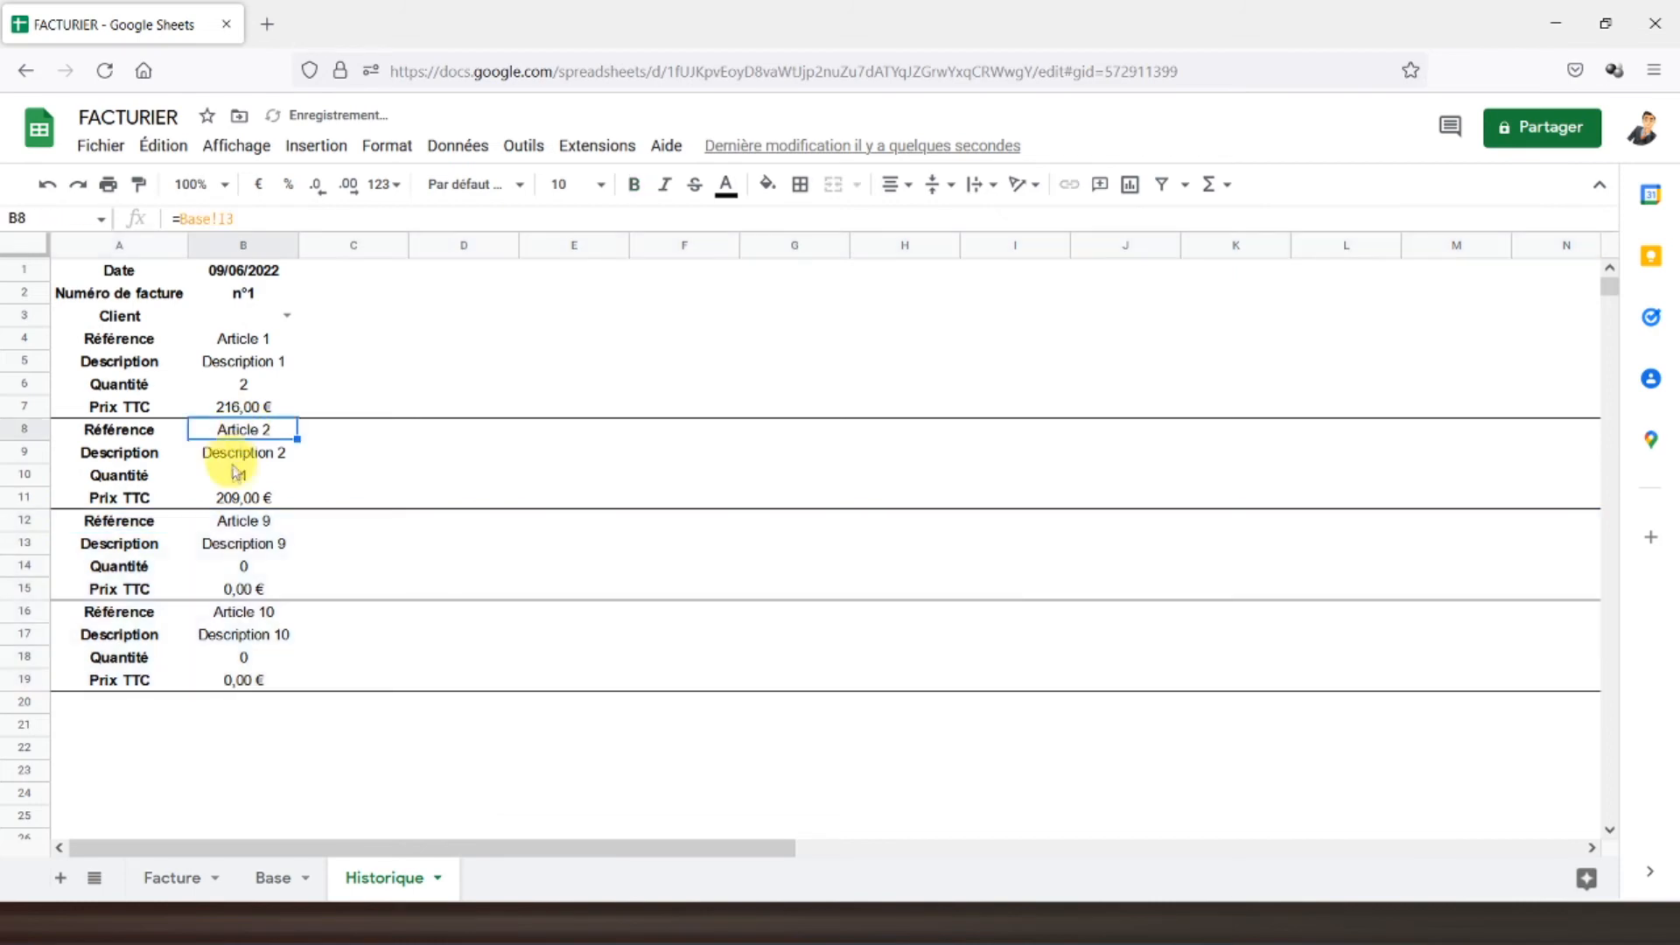
- Retarget B12 and B16 to Articles 3 and 4, then select rows 4–19
{"action": "left_click", "coordinate": [225, 525]}
{"action": "left_click", "coordinate": [264, 219]}
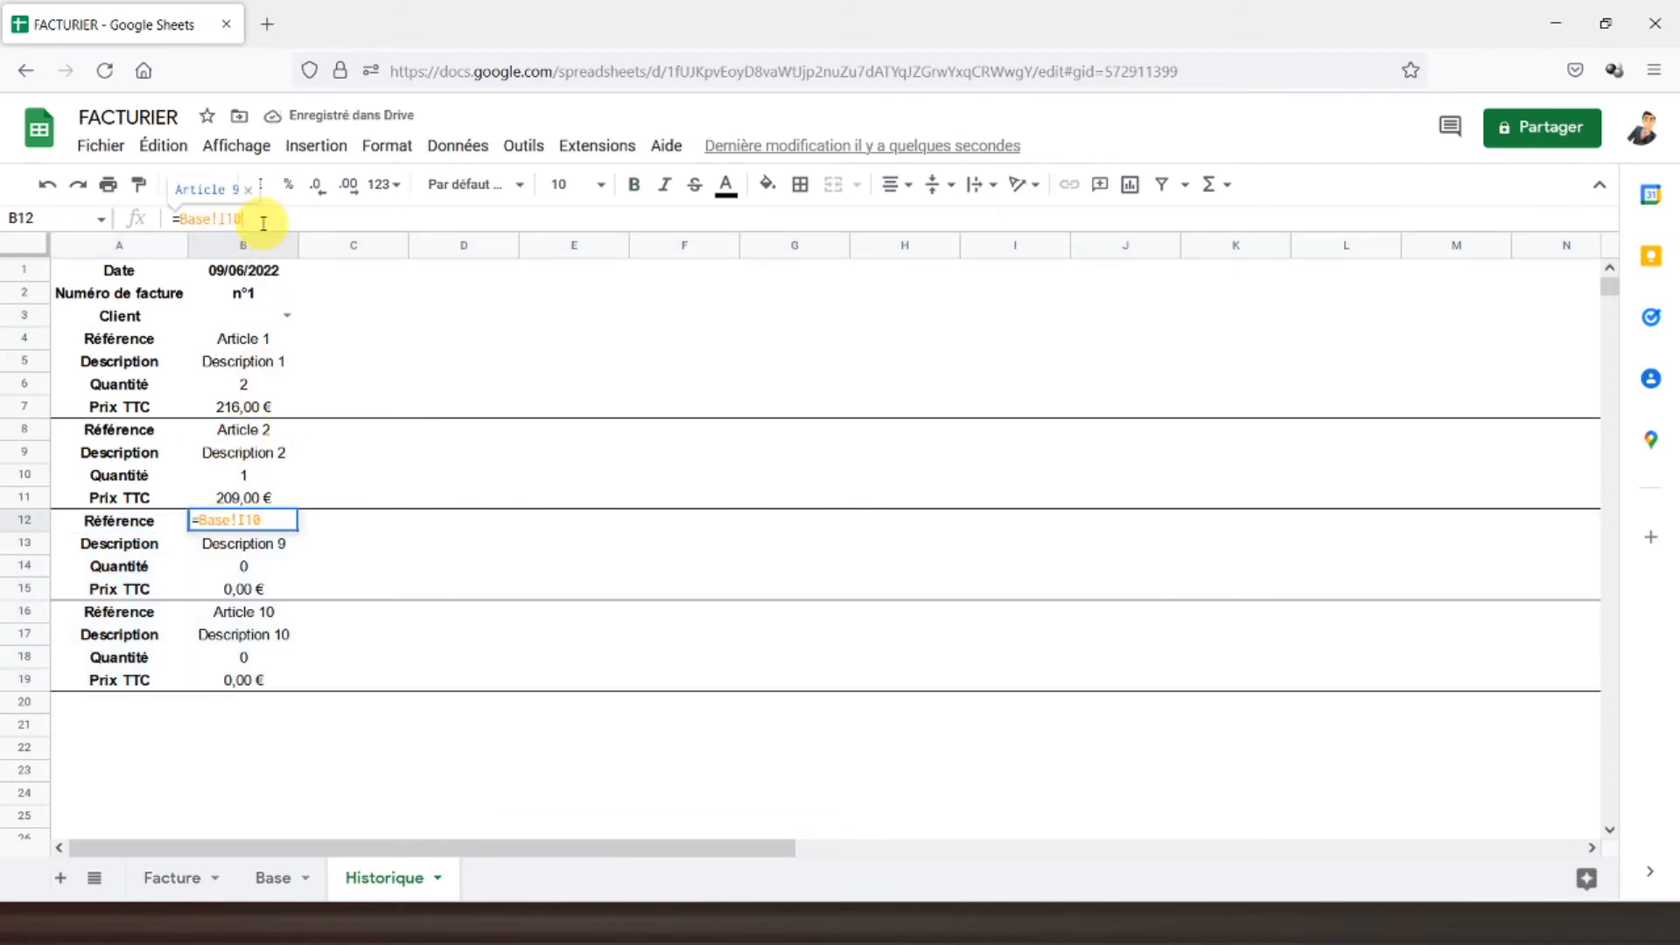
{"action": "key", "text": "BackSpace"}
{"action": "key", "text": "BackSpace"}
{"action": "type", "text": "14"}
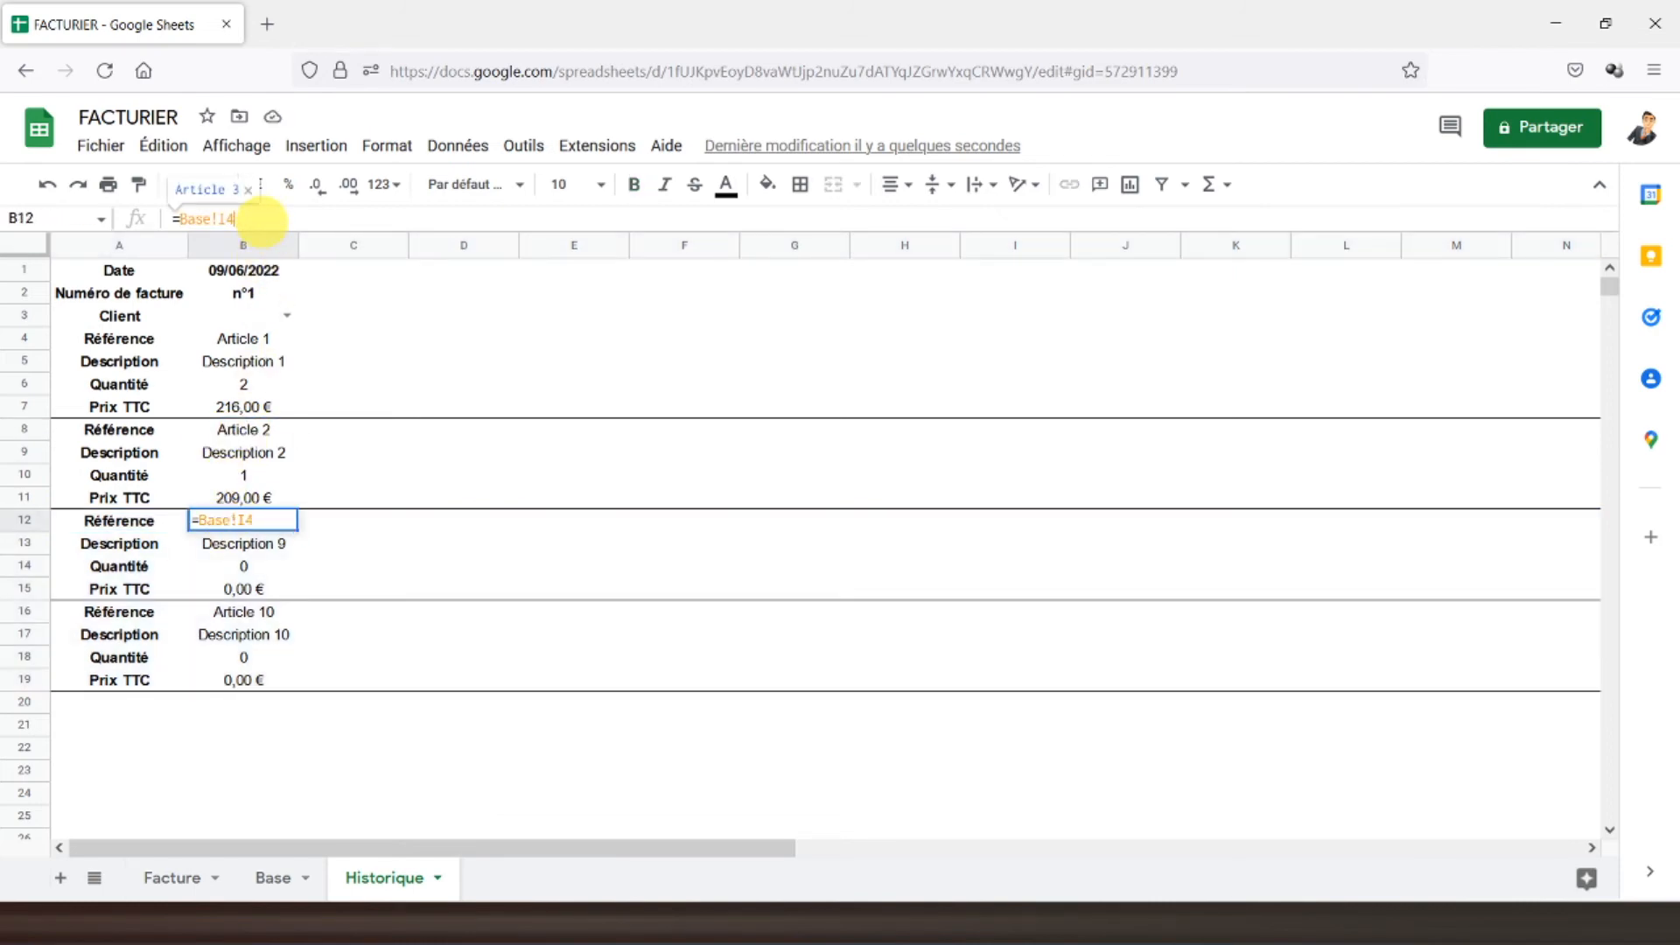
{"action": "key", "text": "Return"}
{"action": "left_click", "coordinate": [227, 612]}
{"action": "left_click", "coordinate": [260, 220]}
{"action": "key", "text": "BackSpace"}
{"action": "key", "text": "BackSpace"}
{"action": "type", "text": "5"}
{"action": "key", "text": "Return"}
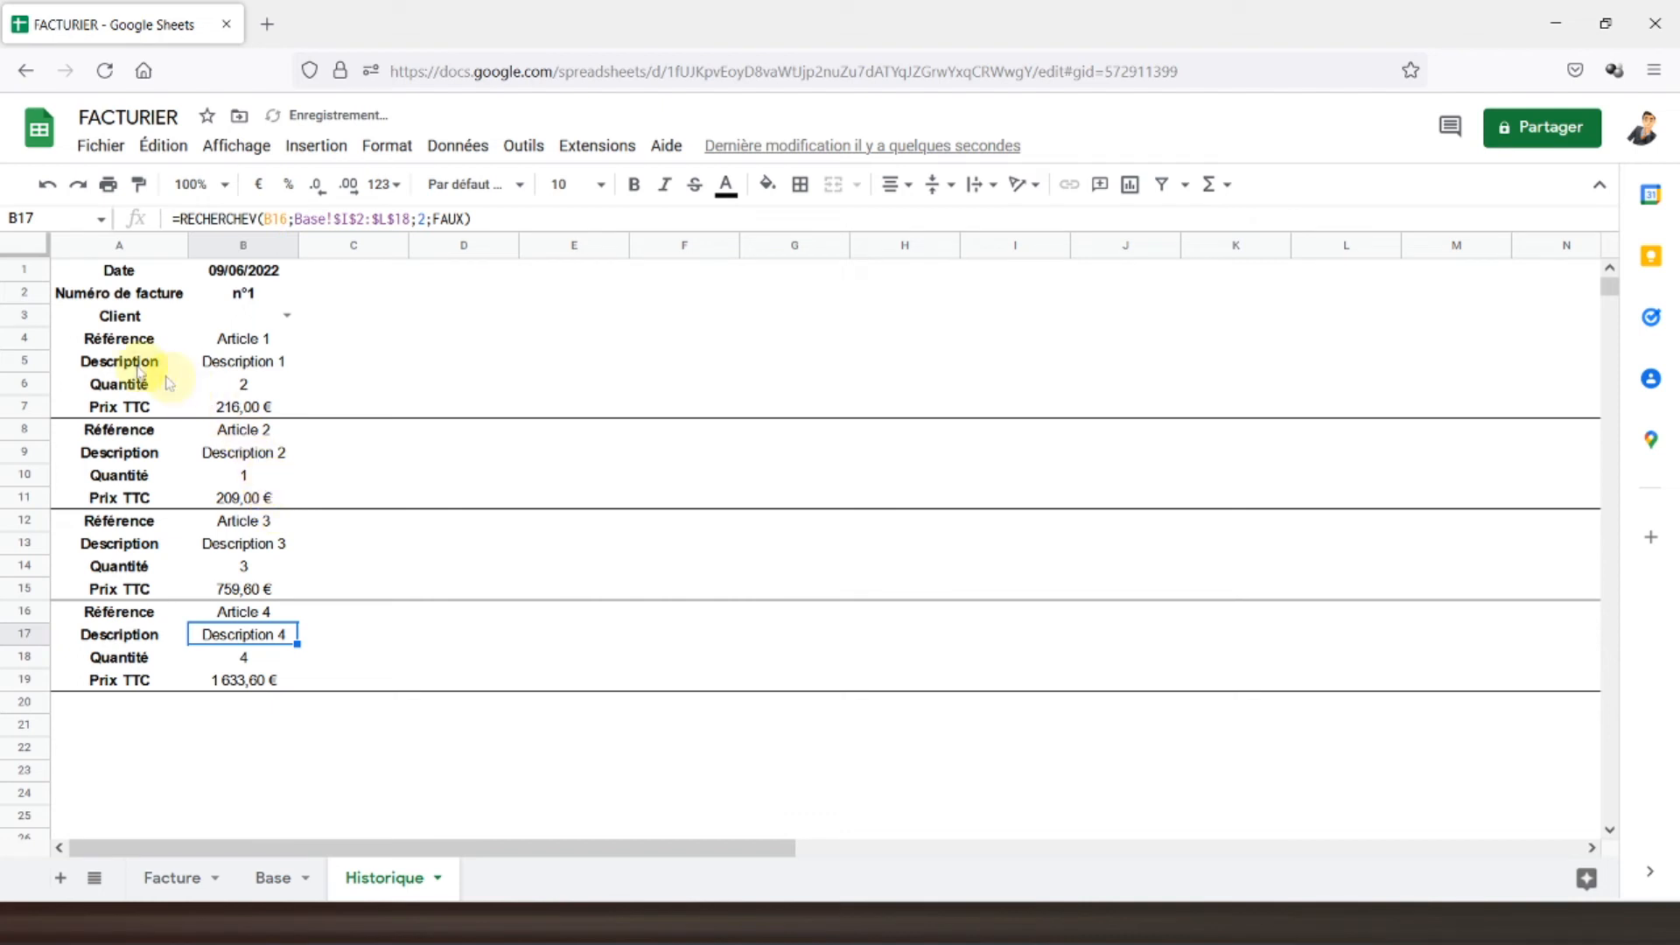
{"action": "left_click_drag", "start_coordinate": [33, 339], "coordinate": [76, 682]}
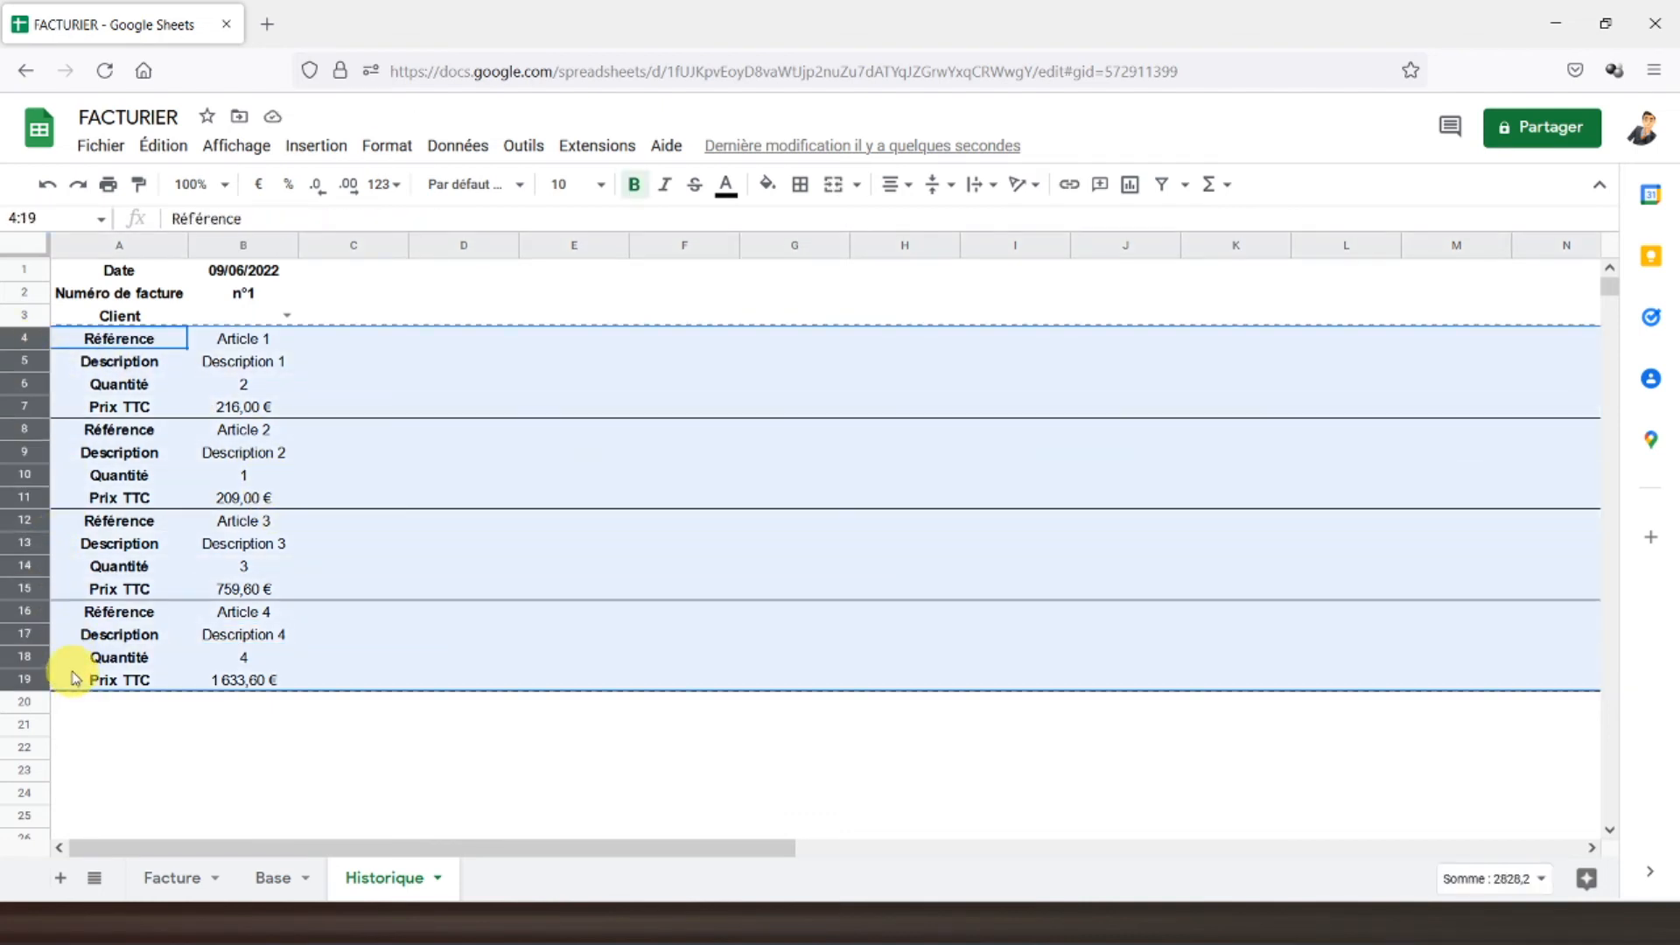
- Paste the four copied article blocks starting at row 20
{"action": "left_click", "coordinate": [80, 709]}
{"action": "key", "text": "ctrl+v"}
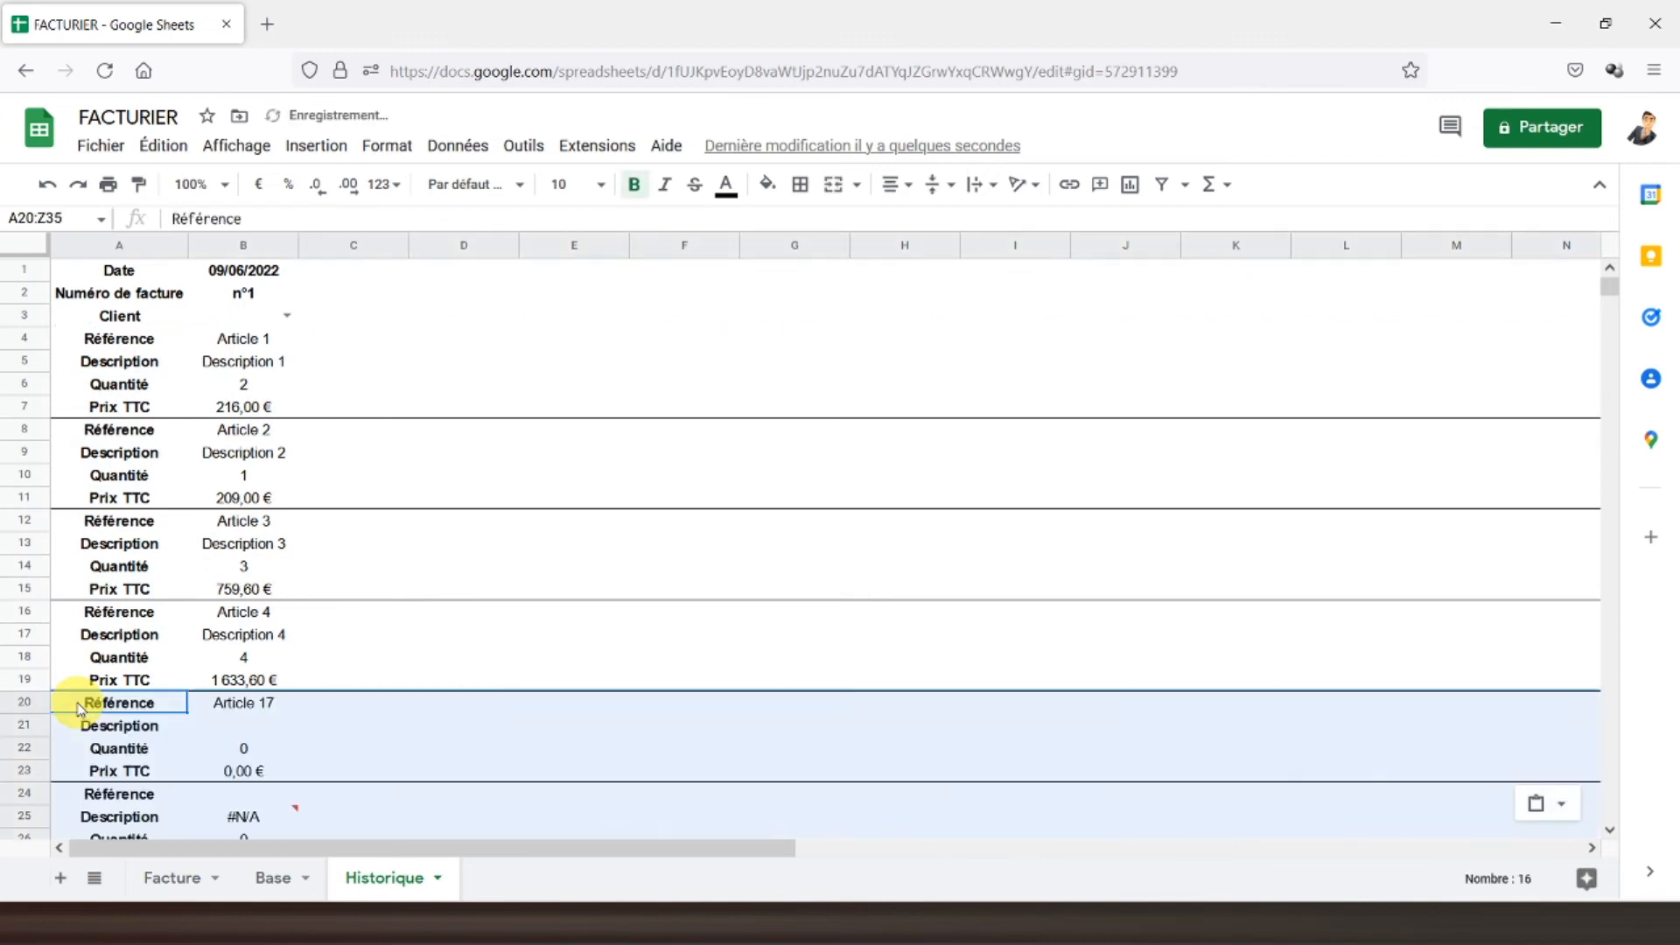
{"action": "scroll", "coordinate": [109, 613], "scroll_direction": "down", "scroll_amount": 5}
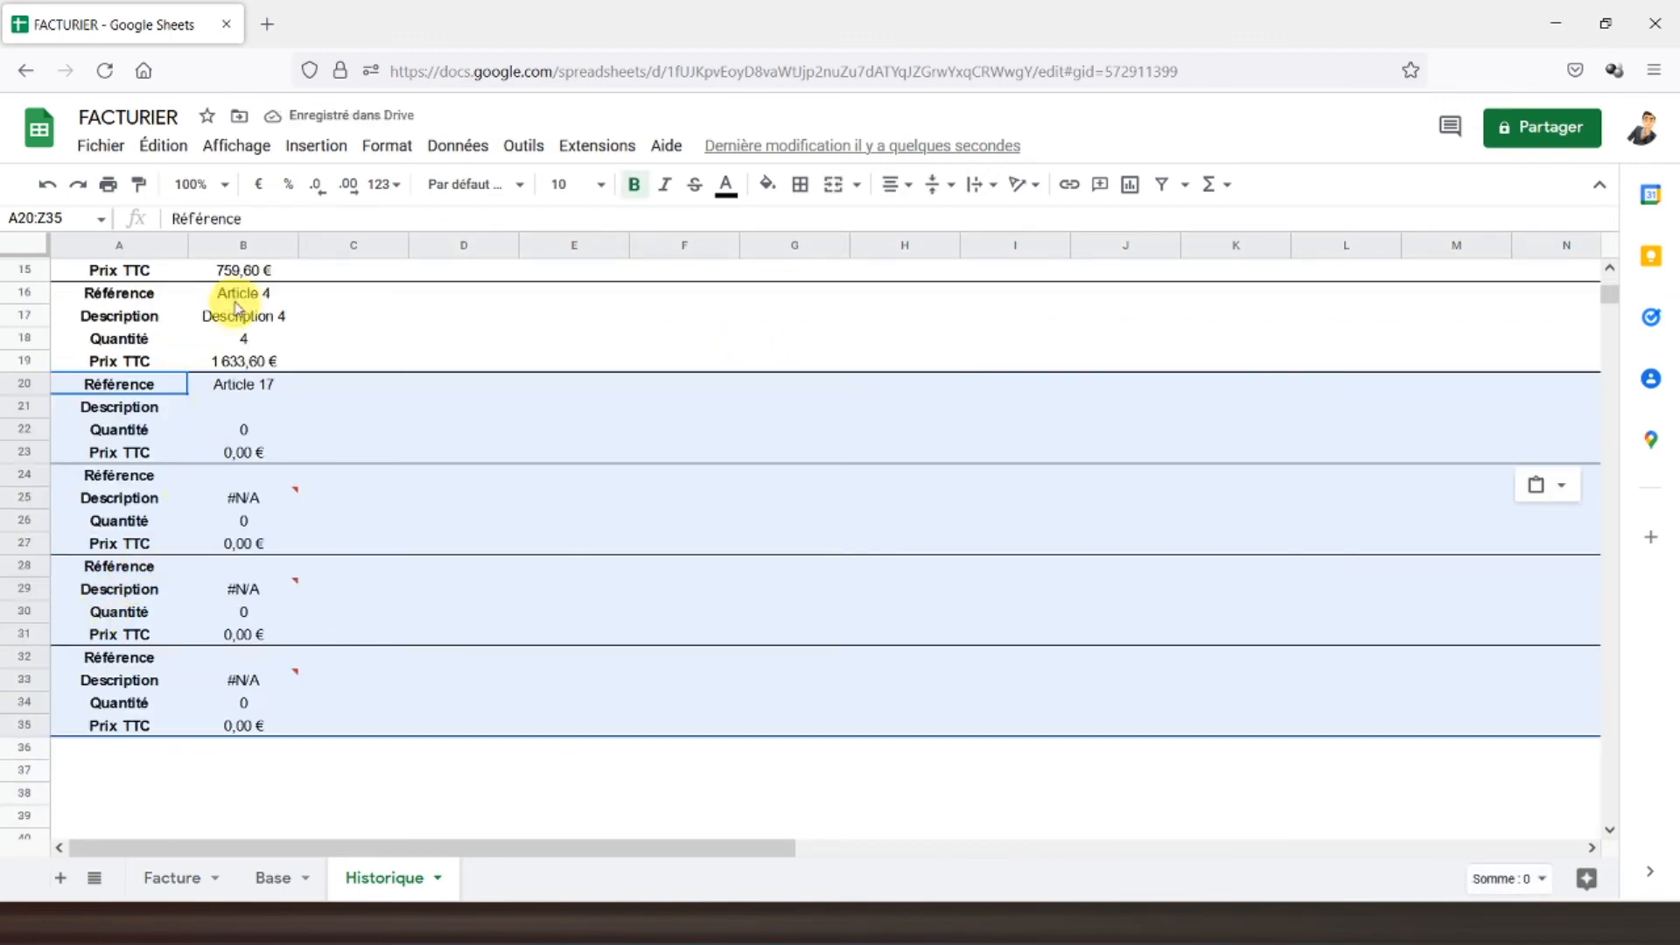
- Point B20, B24, B28 and B32 to Base Articles 5 through 8
{"action": "left_click", "coordinate": [243, 293]}
{"action": "left_click", "coordinate": [228, 386]}
{"action": "left_click", "coordinate": [273, 216]}
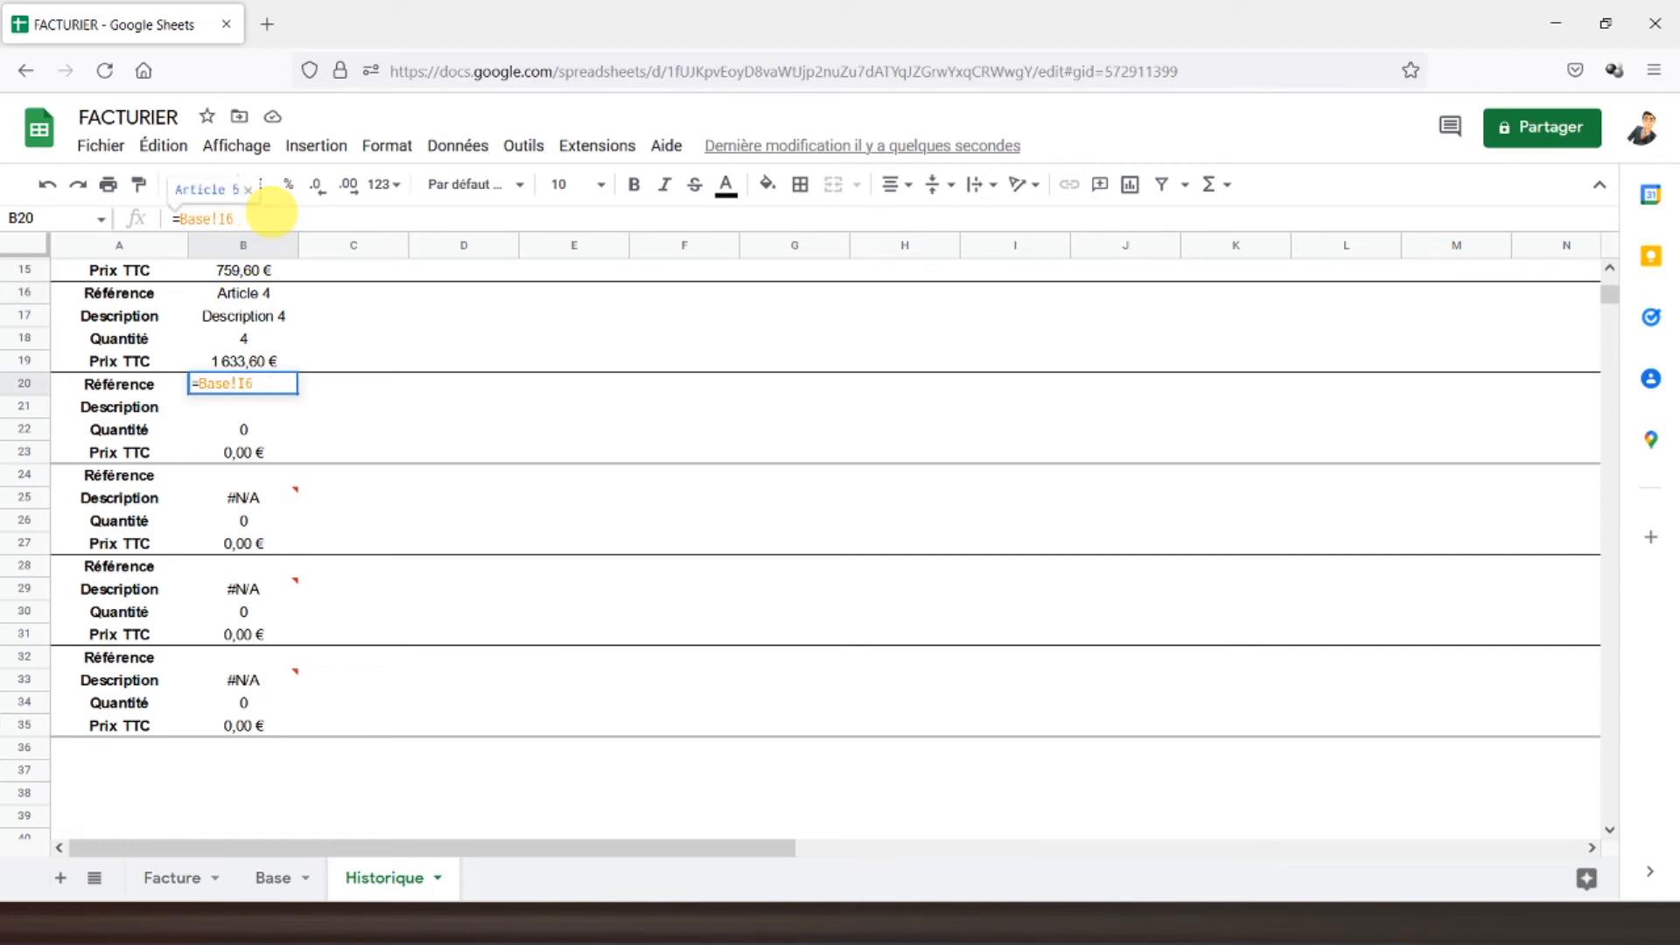
{"action": "key", "text": "Return"}
{"action": "left_click", "coordinate": [244, 477]}
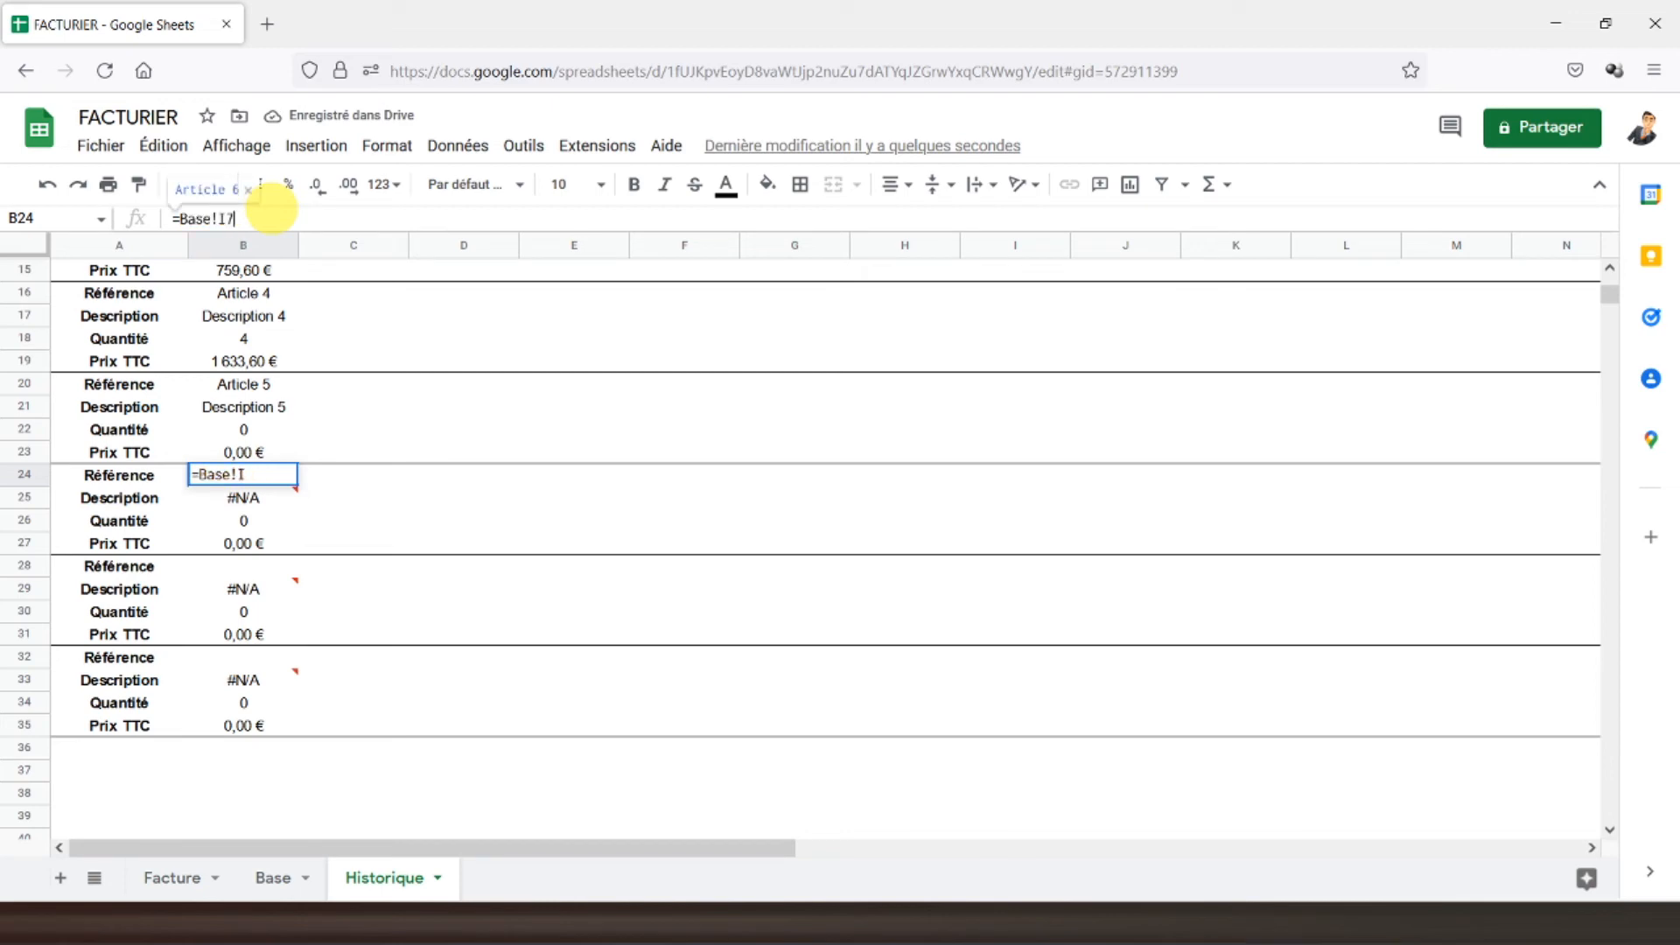
{"action": "key", "text": "Return"}
{"action": "left_click", "coordinate": [243, 567]}
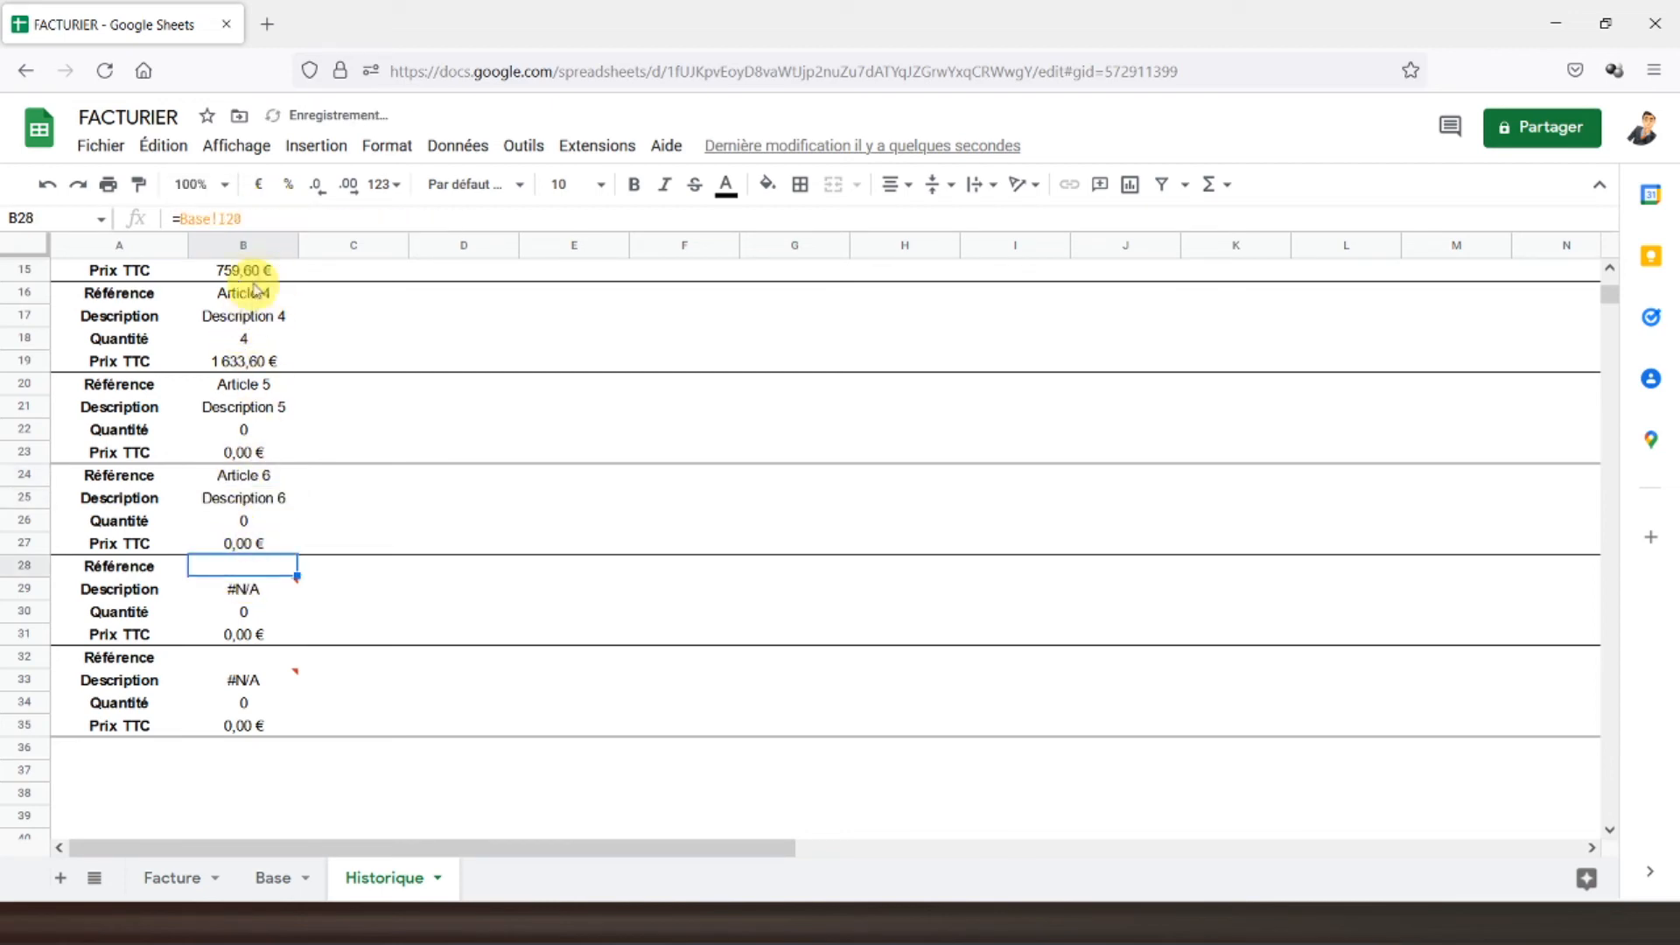
{"action": "left_click", "coordinate": [269, 218]}
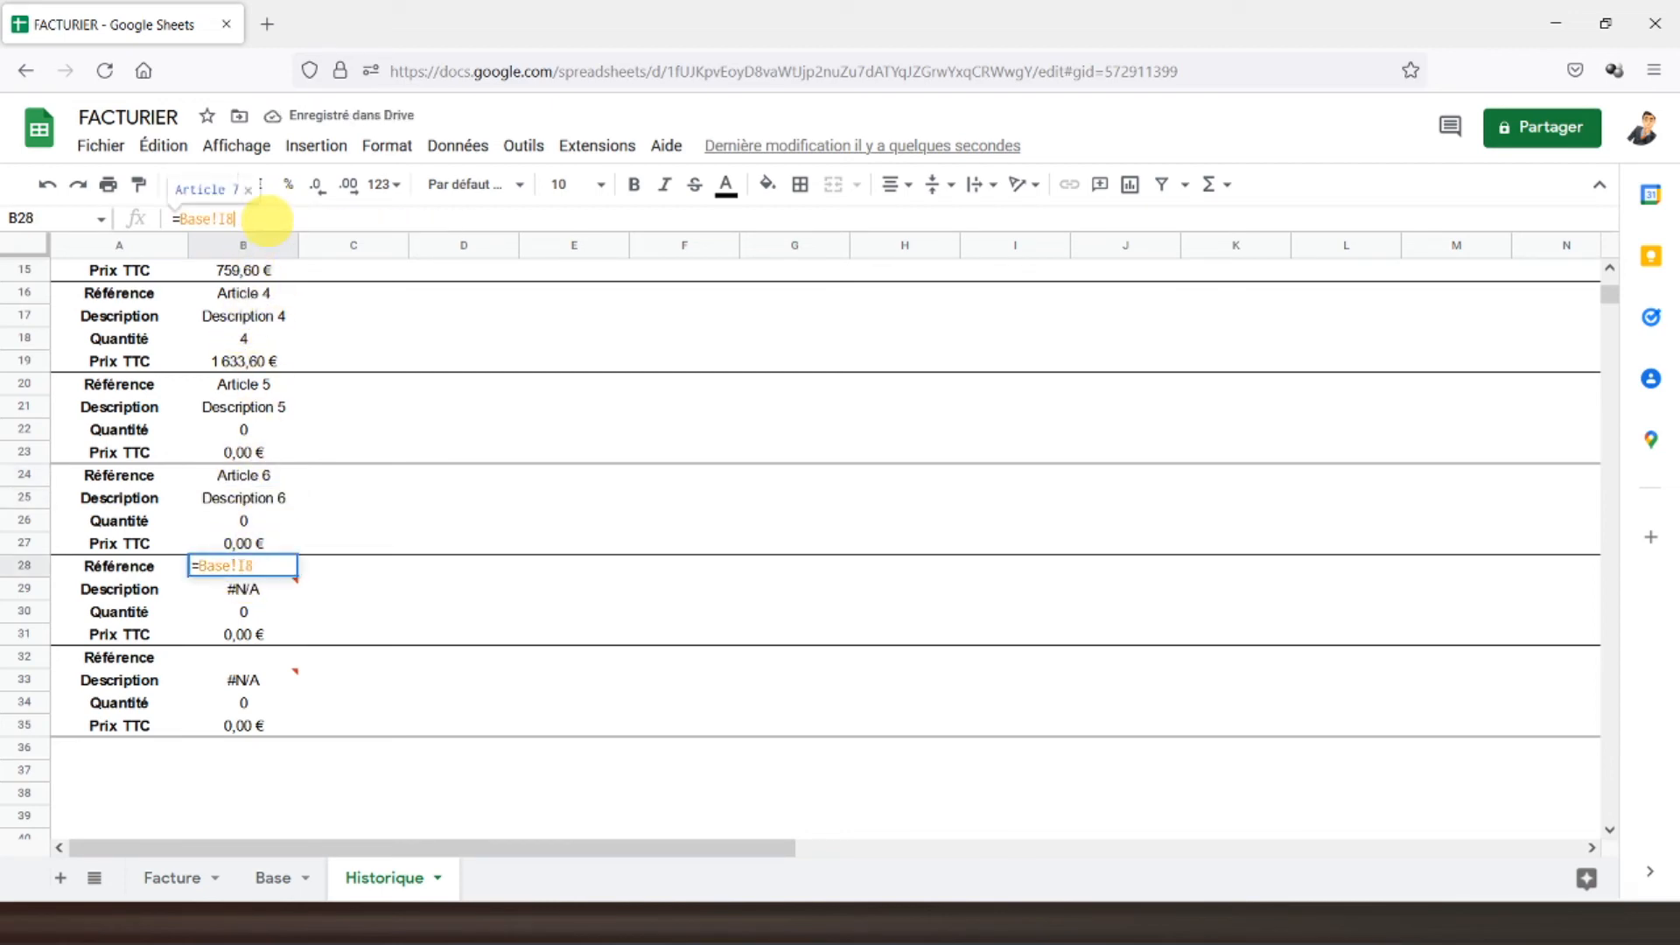
{"action": "key", "text": "Return"}
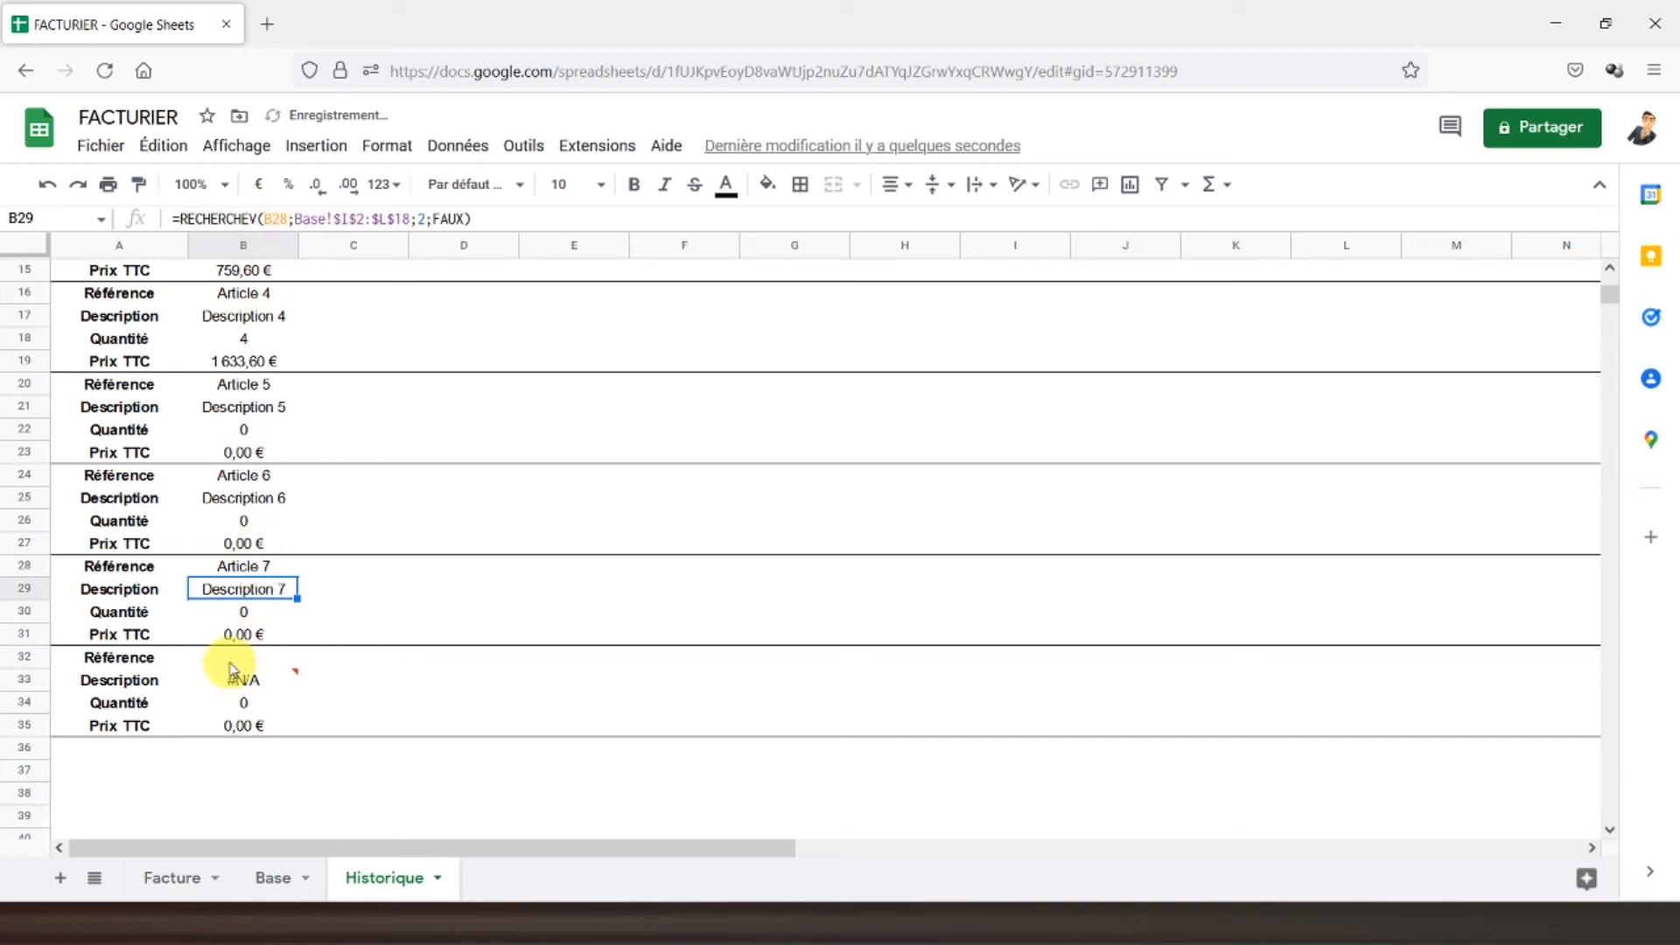
{"action": "left_click", "coordinate": [235, 658]}
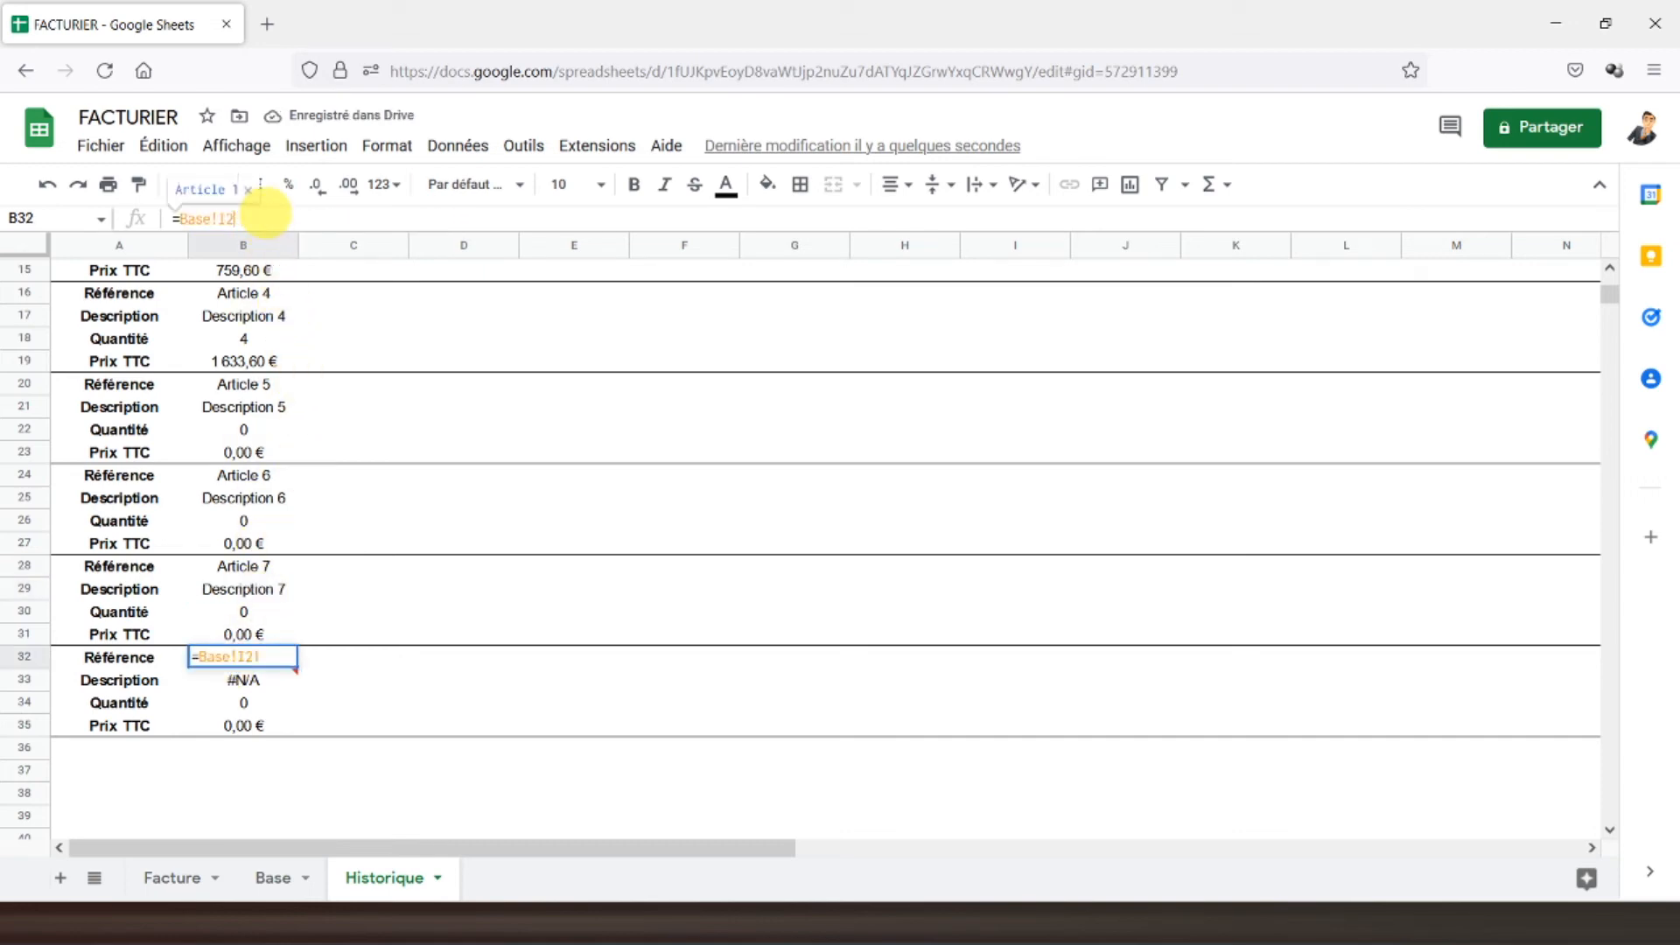
{"action": "key", "text": "BackSpace"}
{"action": "type", "text": "9"}
{"action": "key", "text": "Return"}
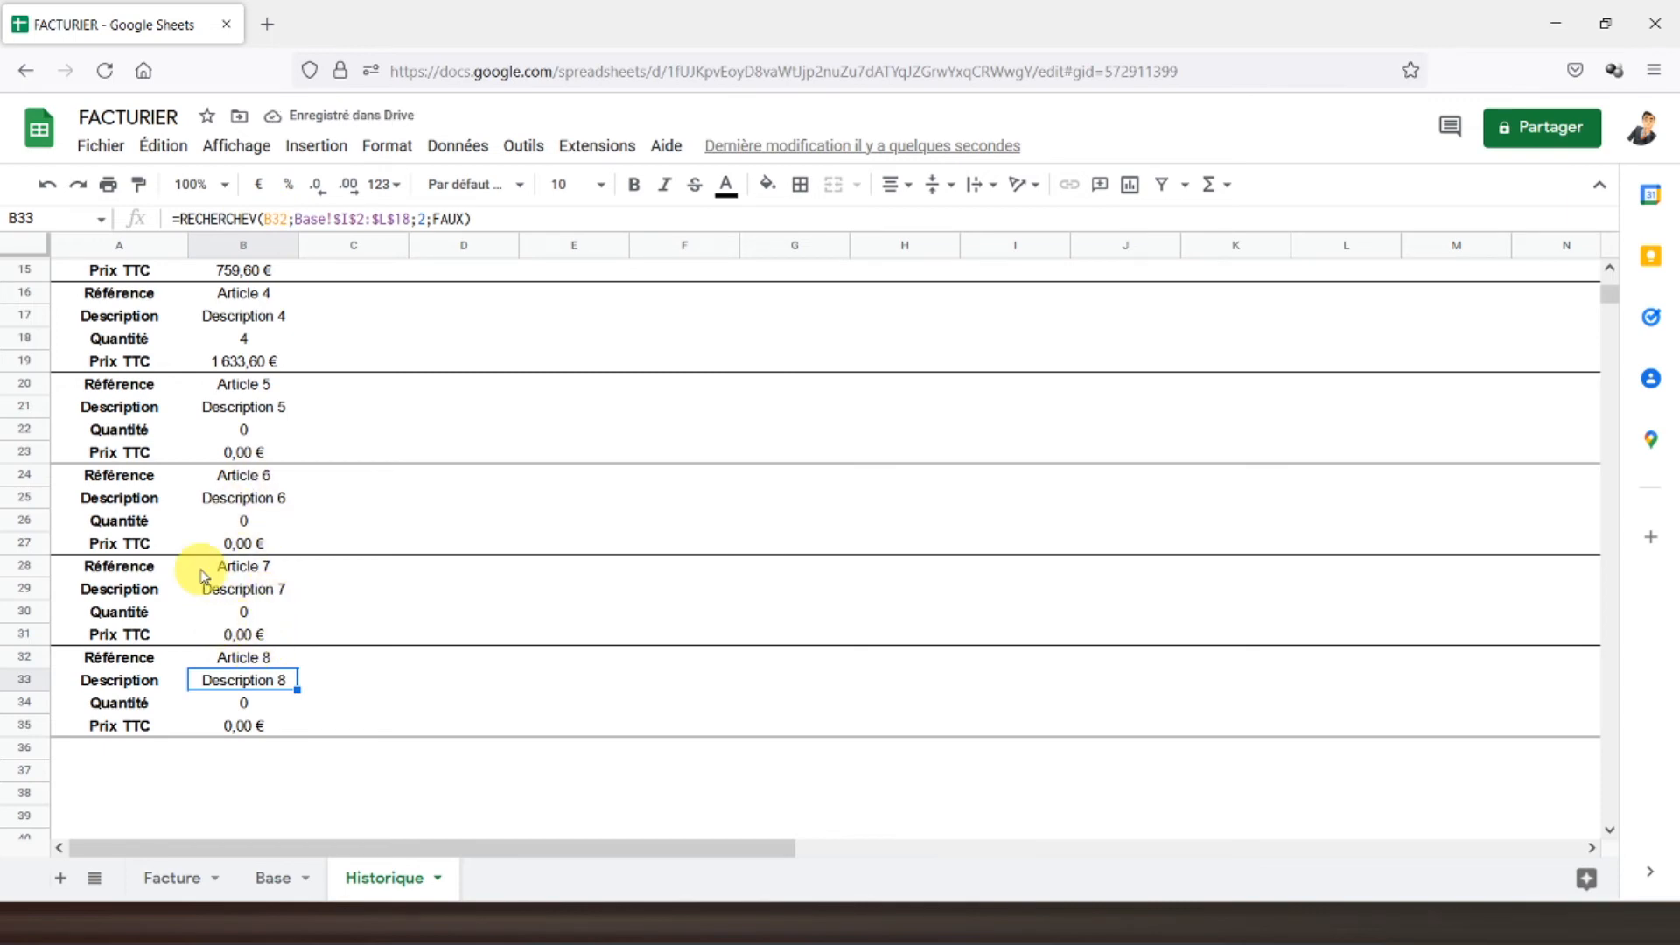
- Select rows 4 to 35 holding all eight article blocks and copy them
{"action": "scroll", "coordinate": [197, 542], "scroll_direction": "up", "scroll_amount": 5}
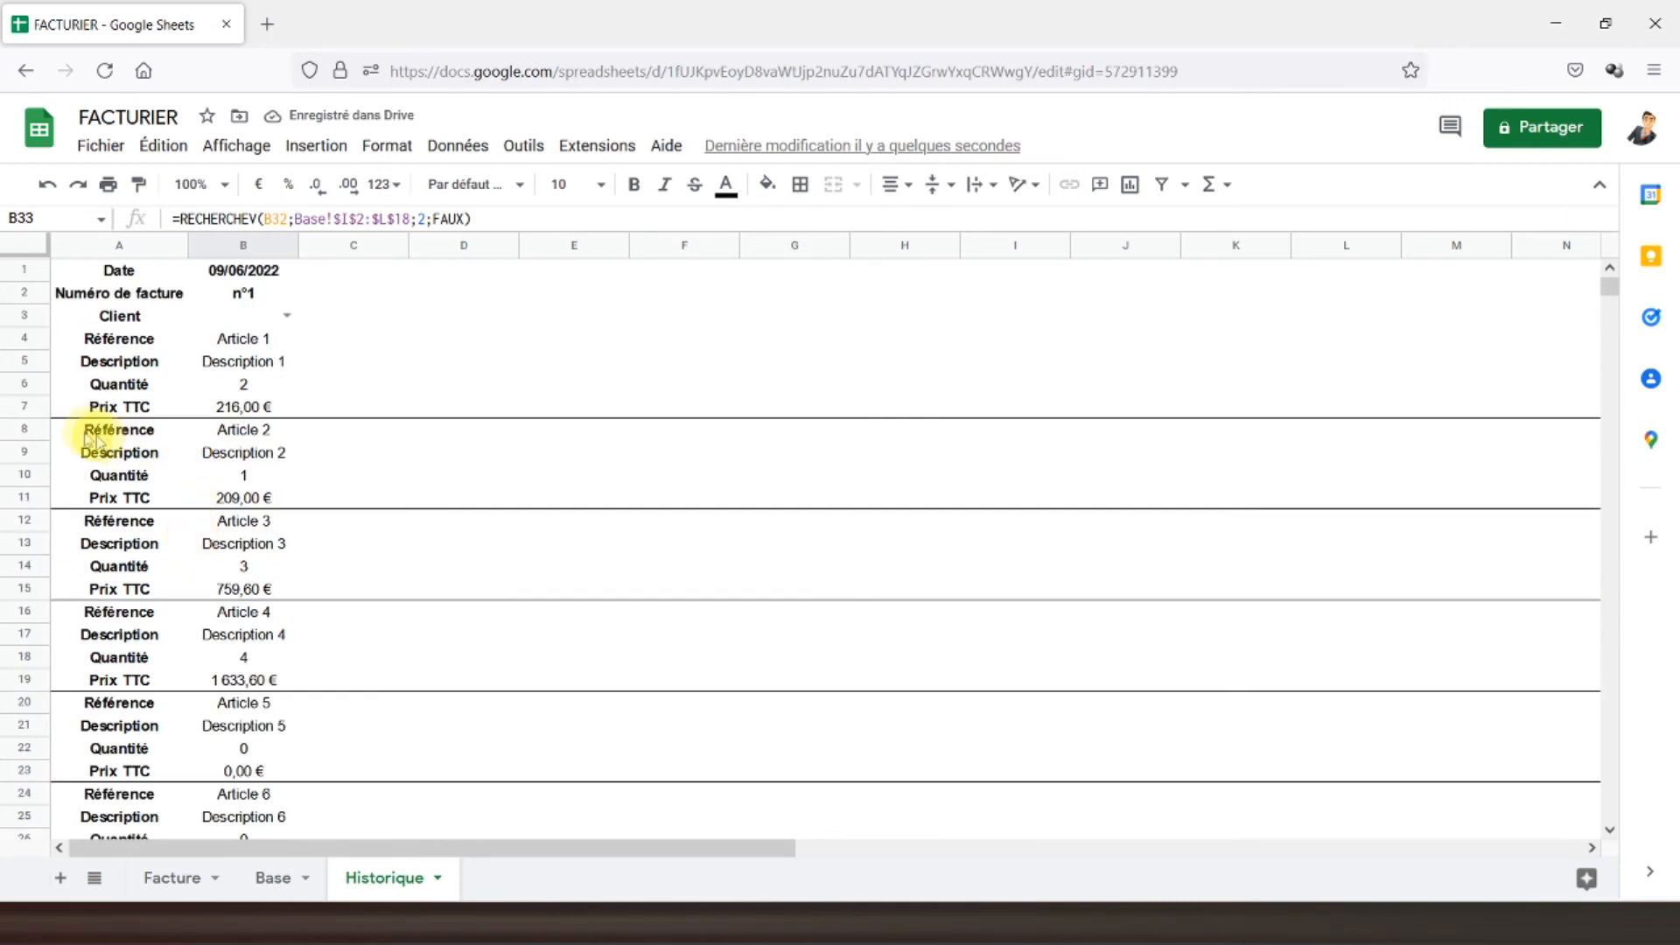
{"action": "left_click_drag", "start_coordinate": [35, 342], "coordinate": [26, 823]}
{"action": "left_click_drag", "start_coordinate": [69, 763], "coordinate": [56, 705]}
{"action": "key", "text": "ctrl+c"}
- Paste the eight article blocks at row 36 and fix B36 to reference row 10 (Article 9)
{"action": "left_click", "coordinate": [96, 735]}
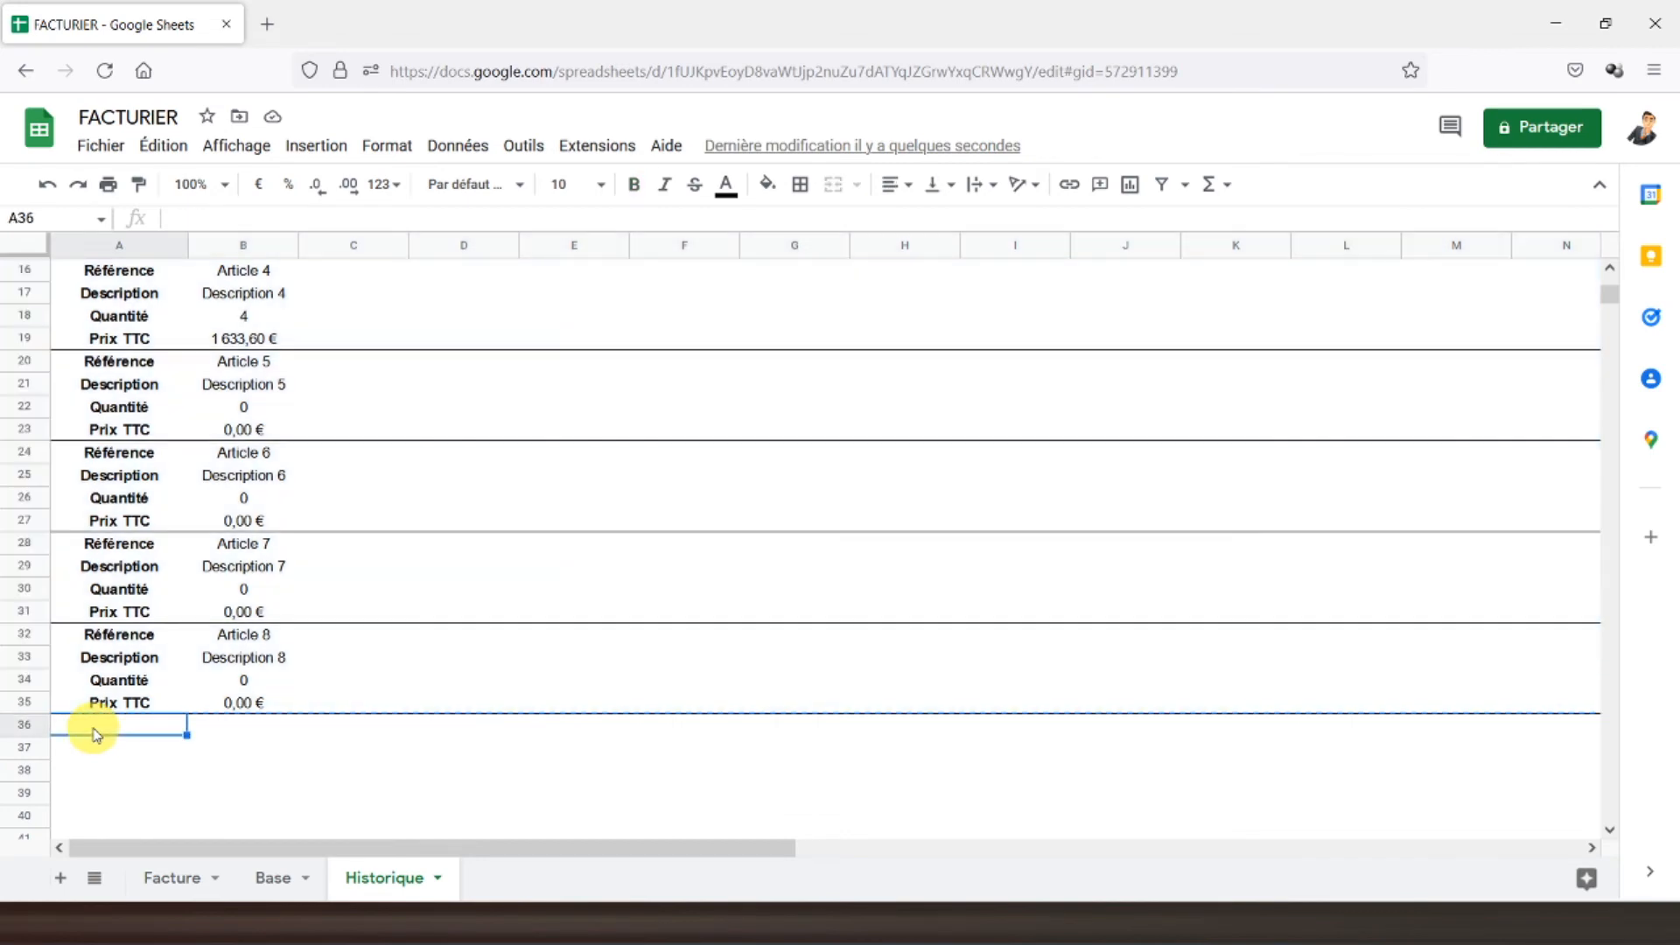
{"action": "key", "text": "ctrl+v"}
{"action": "scroll", "coordinate": [169, 675], "scroll_direction": "down", "scroll_amount": 2}
{"action": "left_click", "coordinate": [222, 482]}
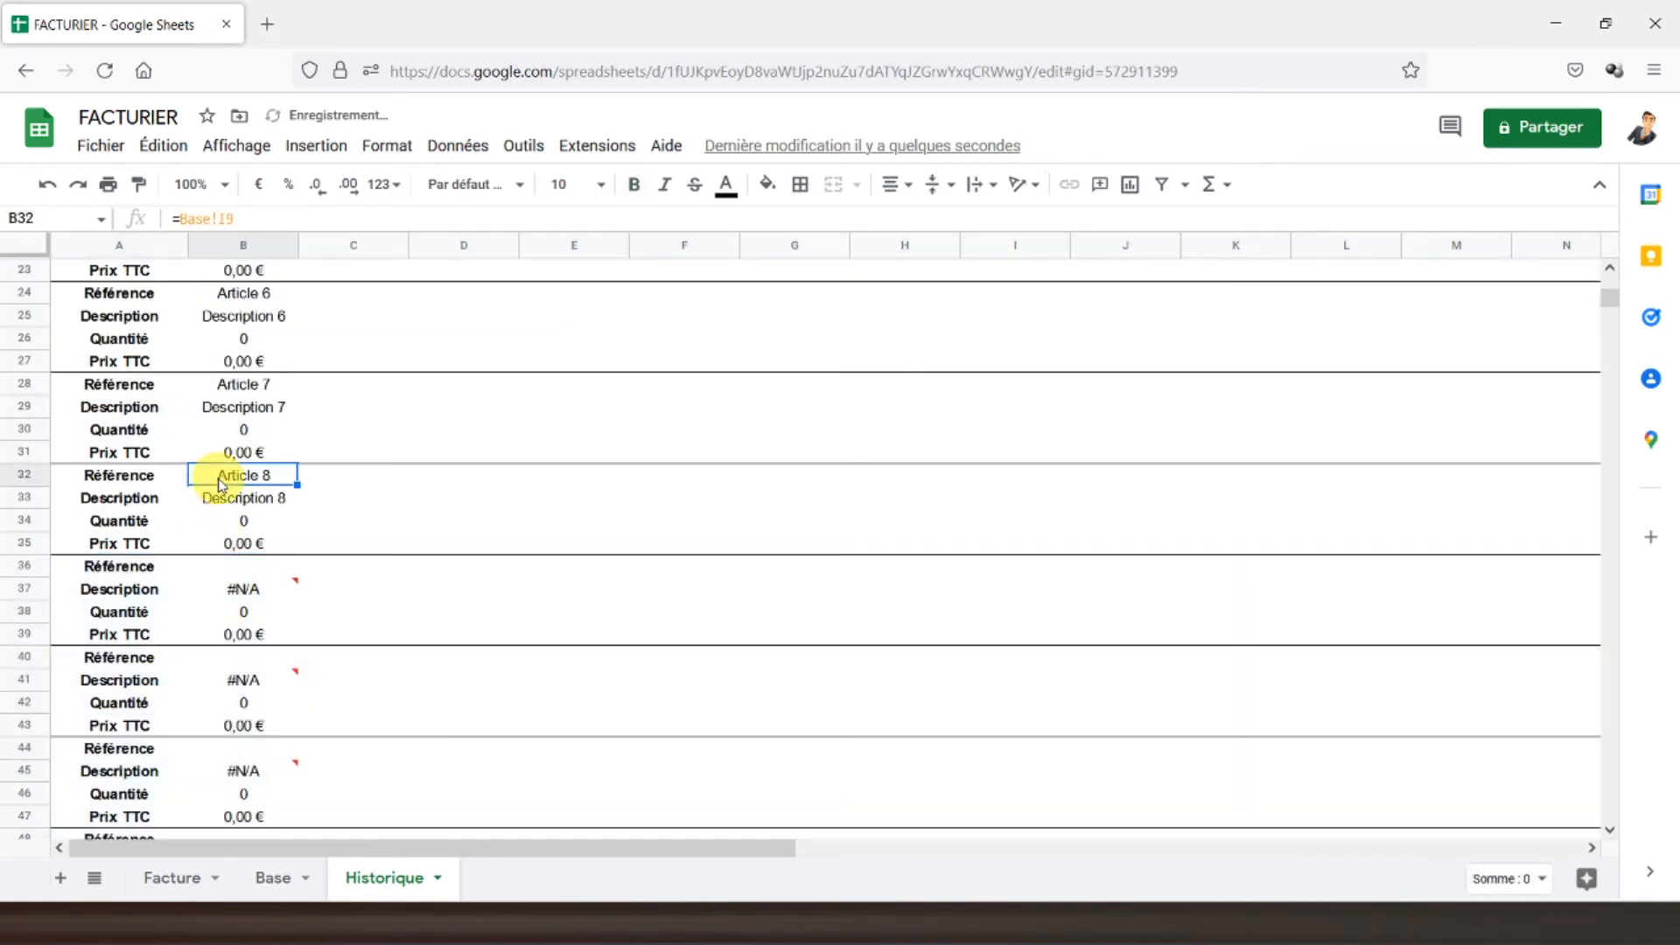
{"action": "left_click", "coordinate": [225, 564]}
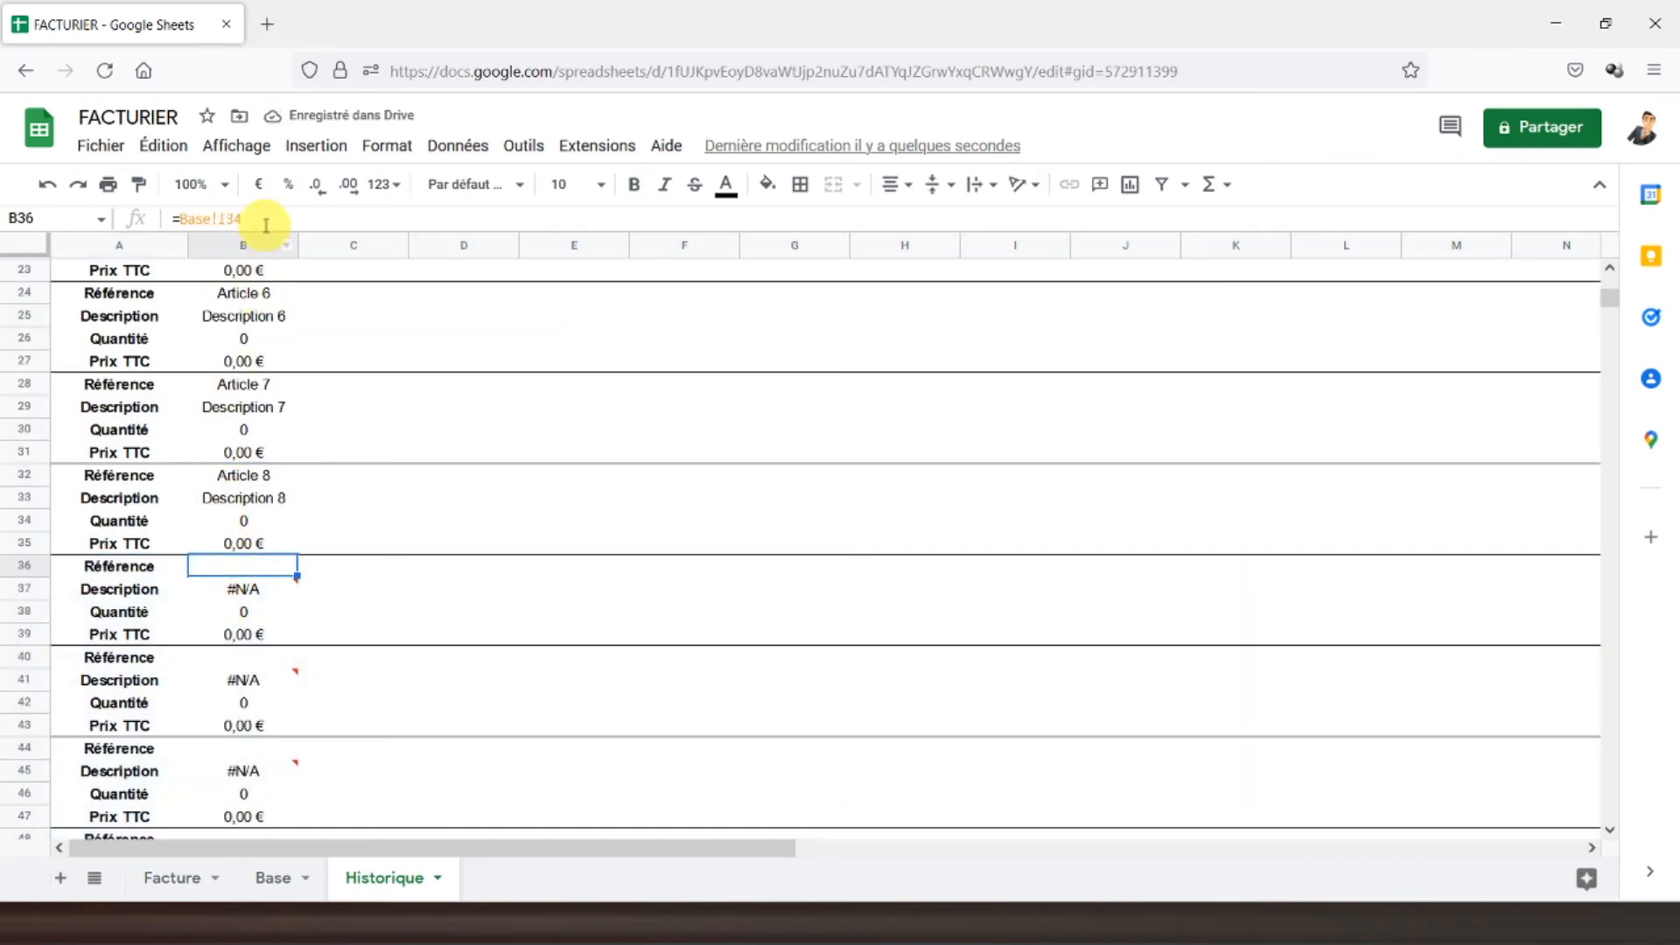
{"action": "key", "text": "BackSpace"}
{"action": "key", "text": "BackSpace"}
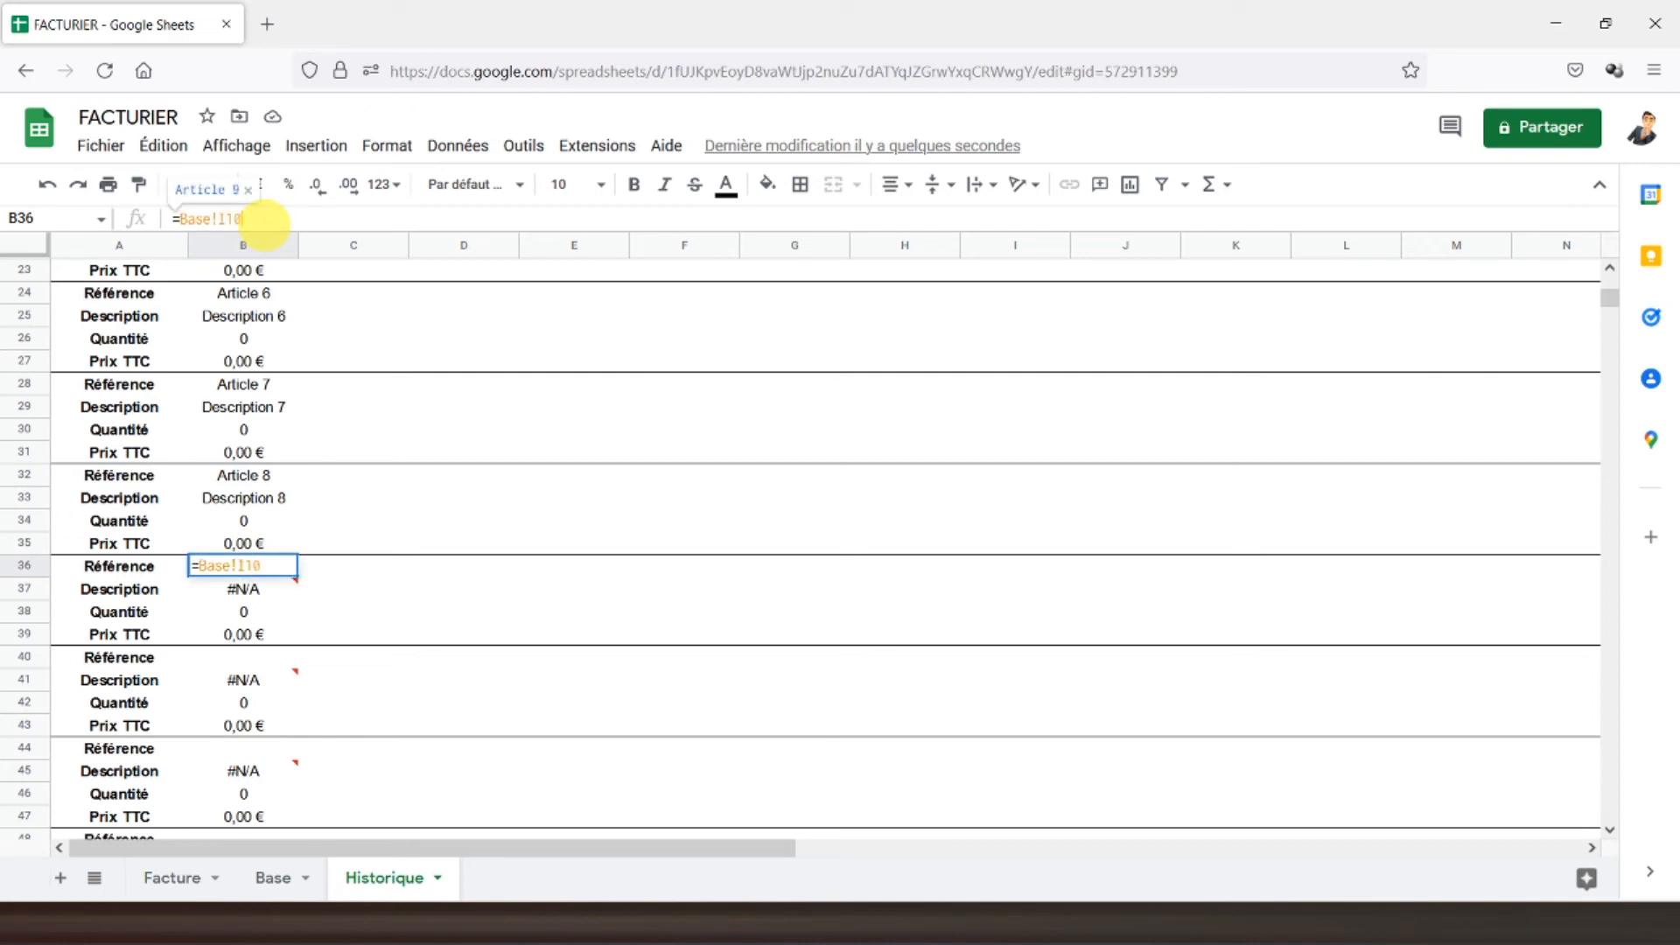
{"action": "type", "text": "10"}
{"action": "key", "text": "Return"}
- Correct B40 and B44 to reference rows 11 and 12, showing Articles 10 and 11
{"action": "left_click", "coordinate": [245, 658]}
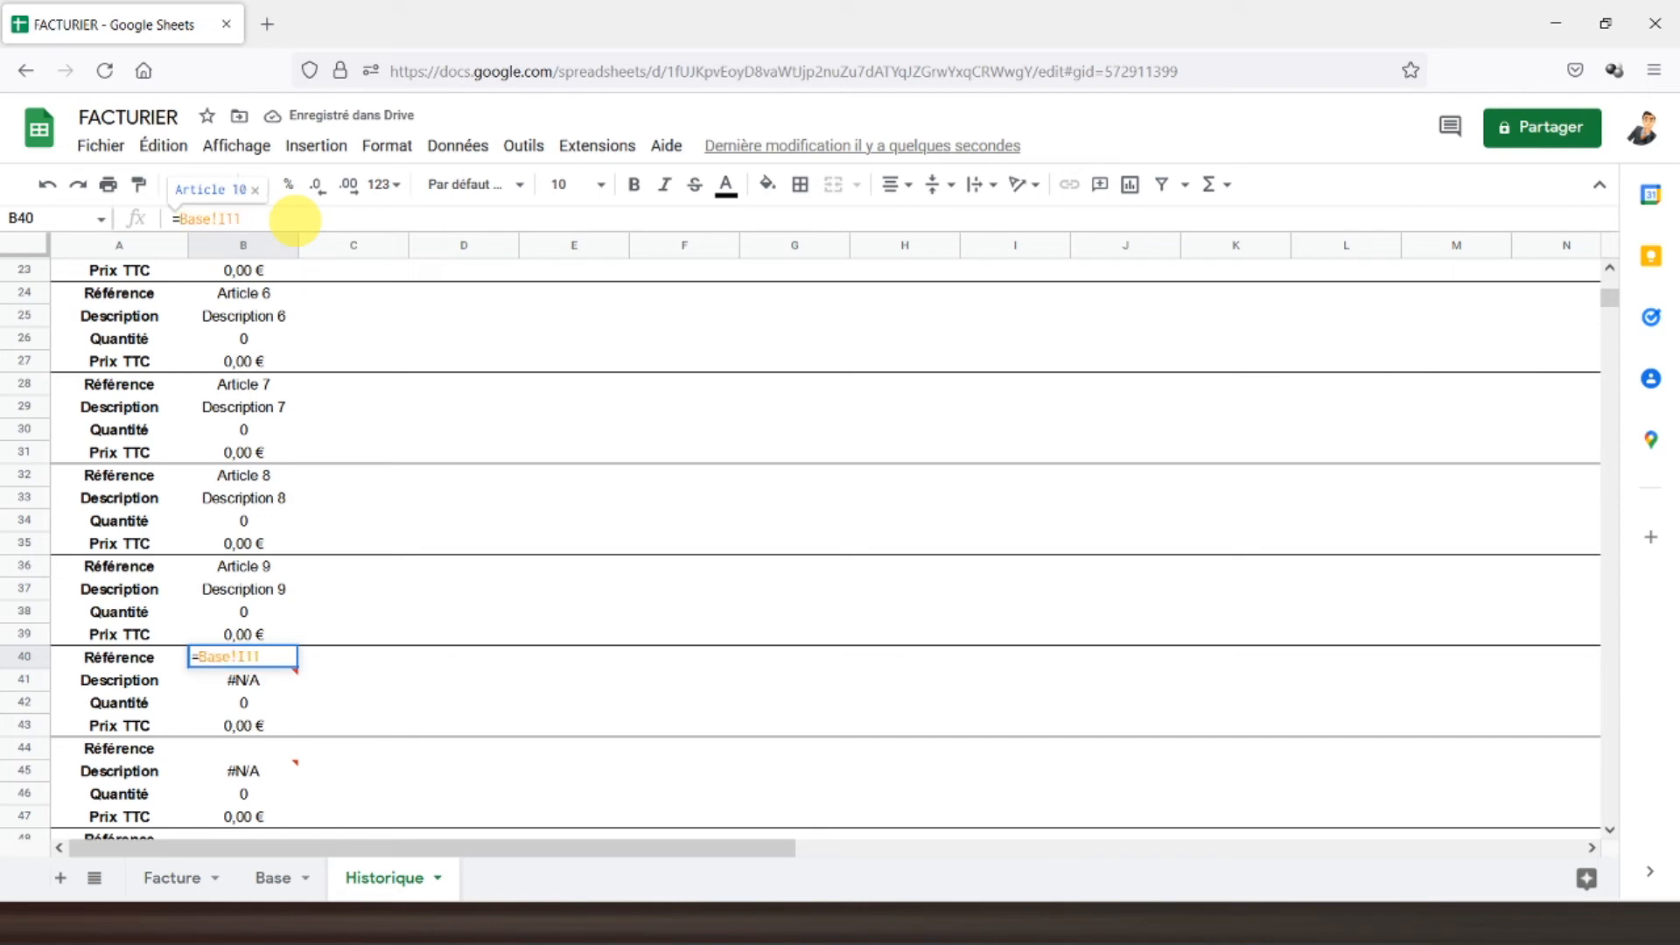
{"action": "type", "text": "11"}
{"action": "key", "text": "Return"}
{"action": "left_click", "coordinate": [237, 749]}
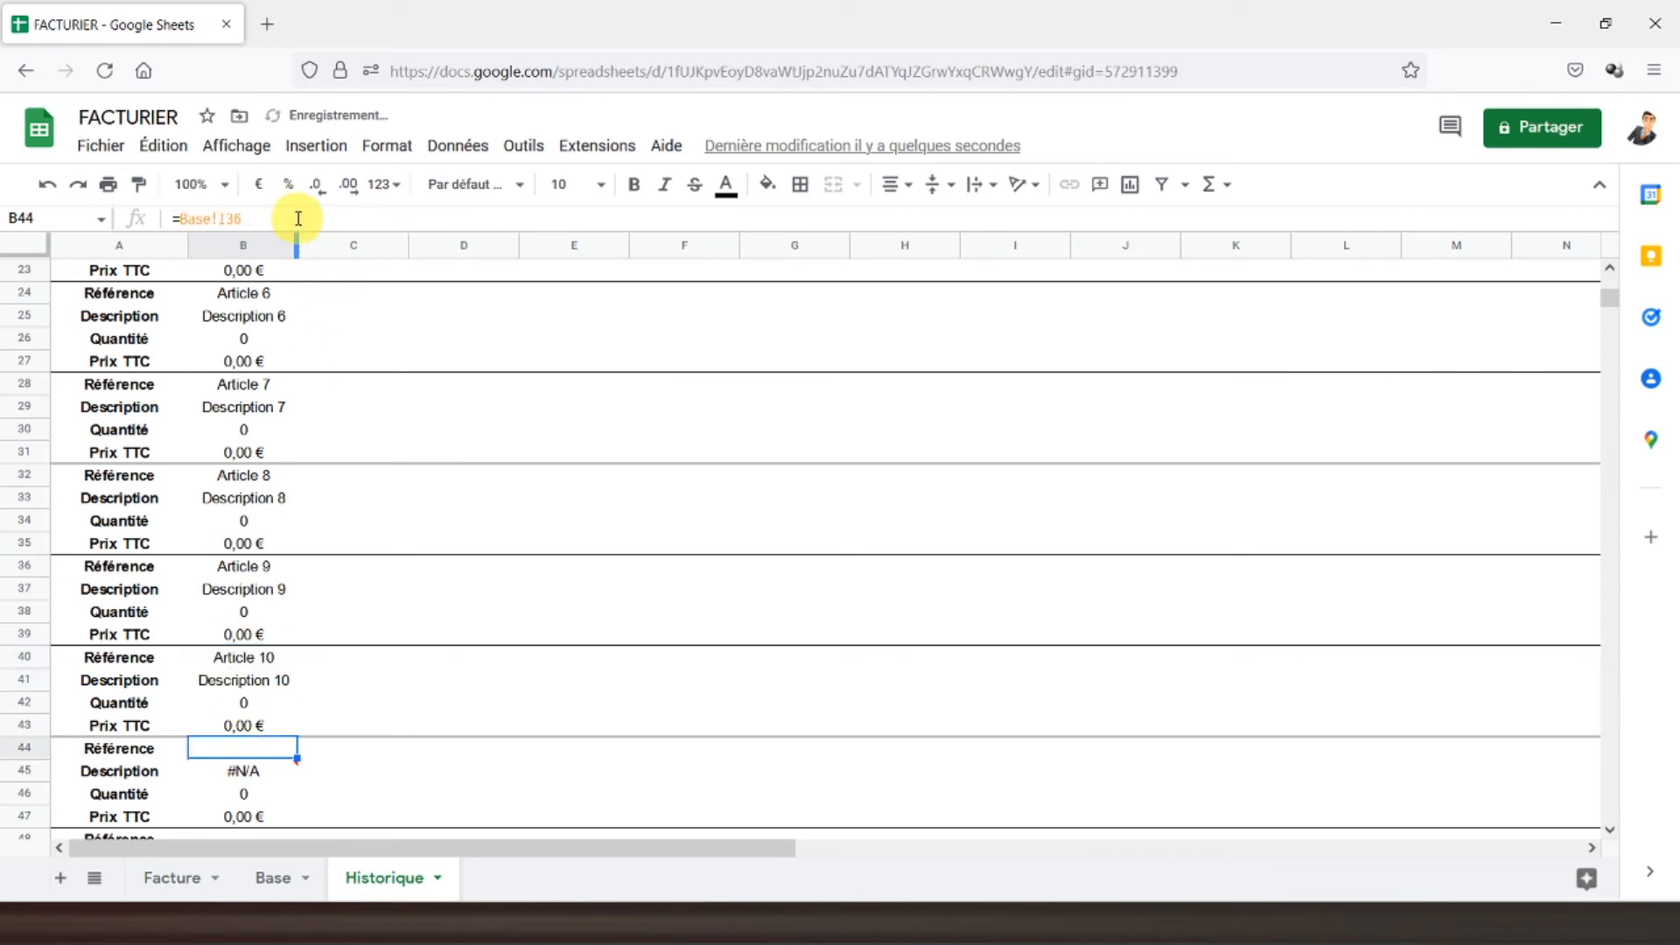
{"action": "key", "text": "BackSpace"}
{"action": "type", "text": "12"}
{"action": "key", "text": "Return"}
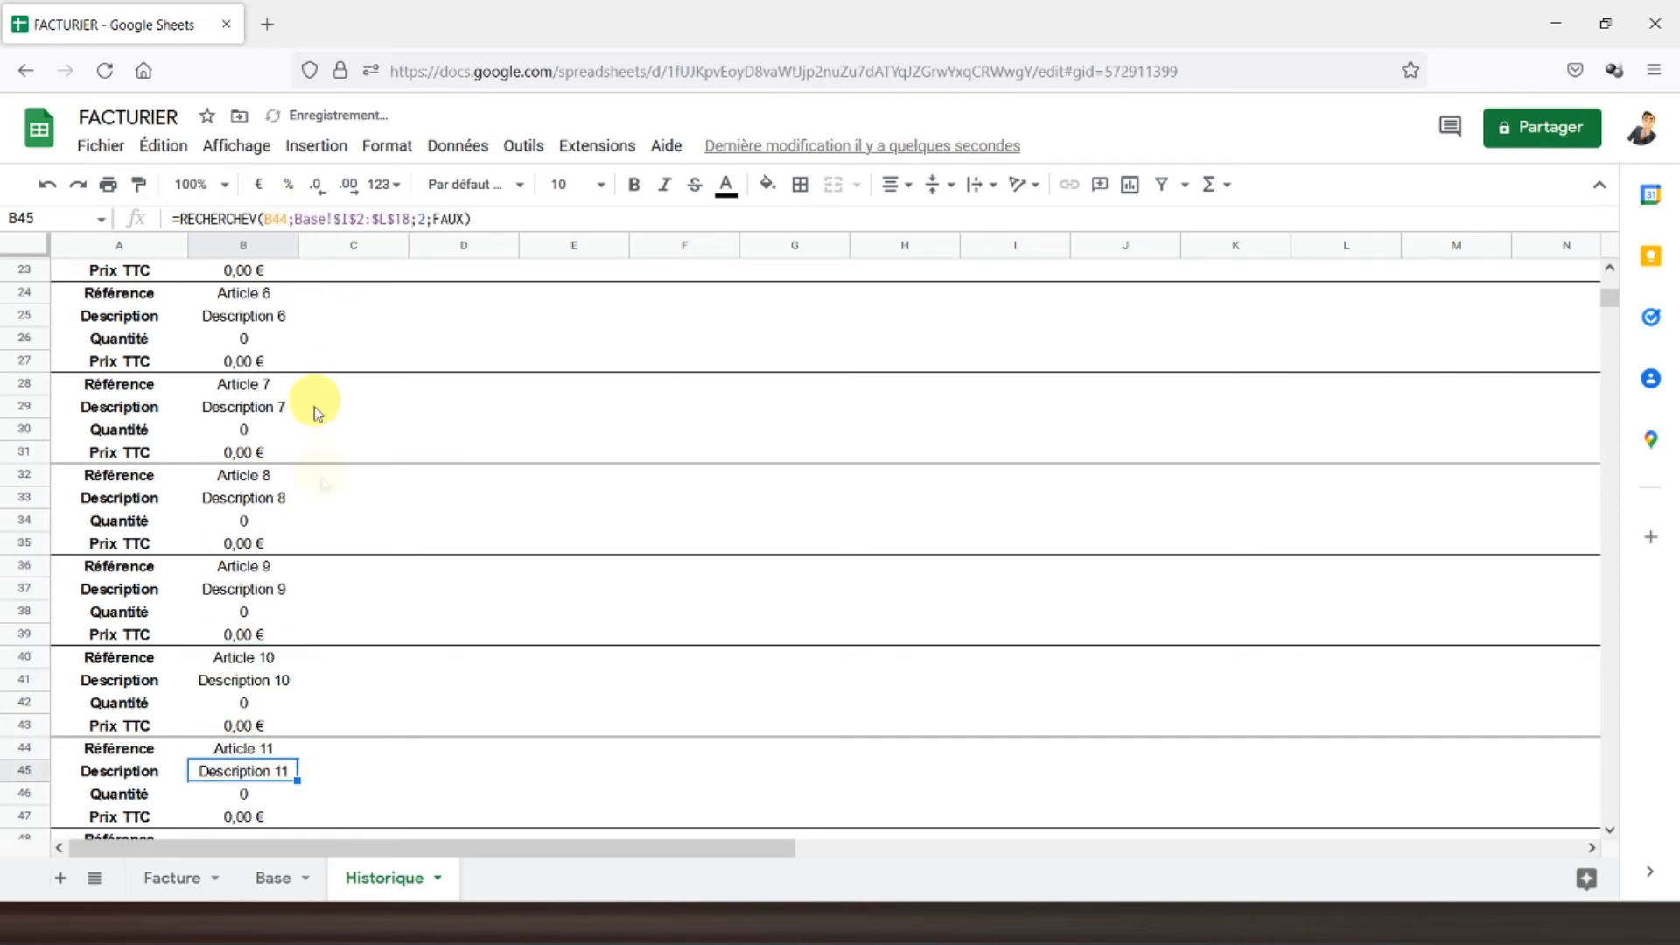
- Correct the B48 and B52 references so they show Articles 12 and 13
{"action": "scroll", "coordinate": [300, 649], "scroll_direction": "down", "scroll_amount": 5}
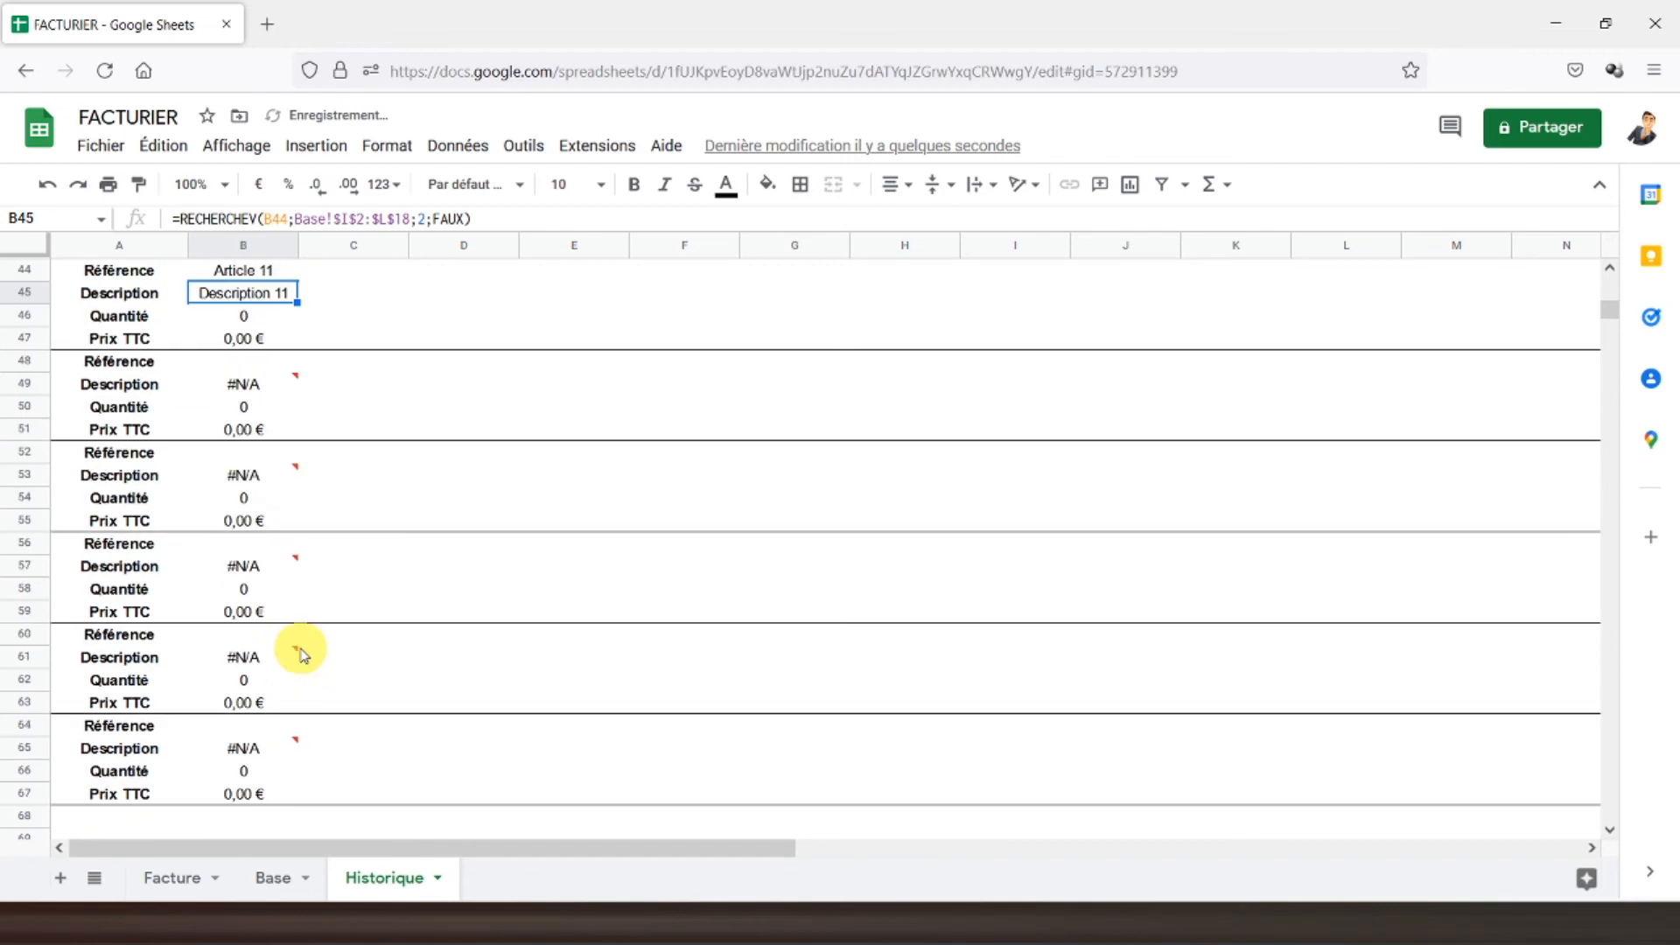
{"action": "left_click", "coordinate": [219, 361]}
{"action": "left_click", "coordinate": [360, 215]}
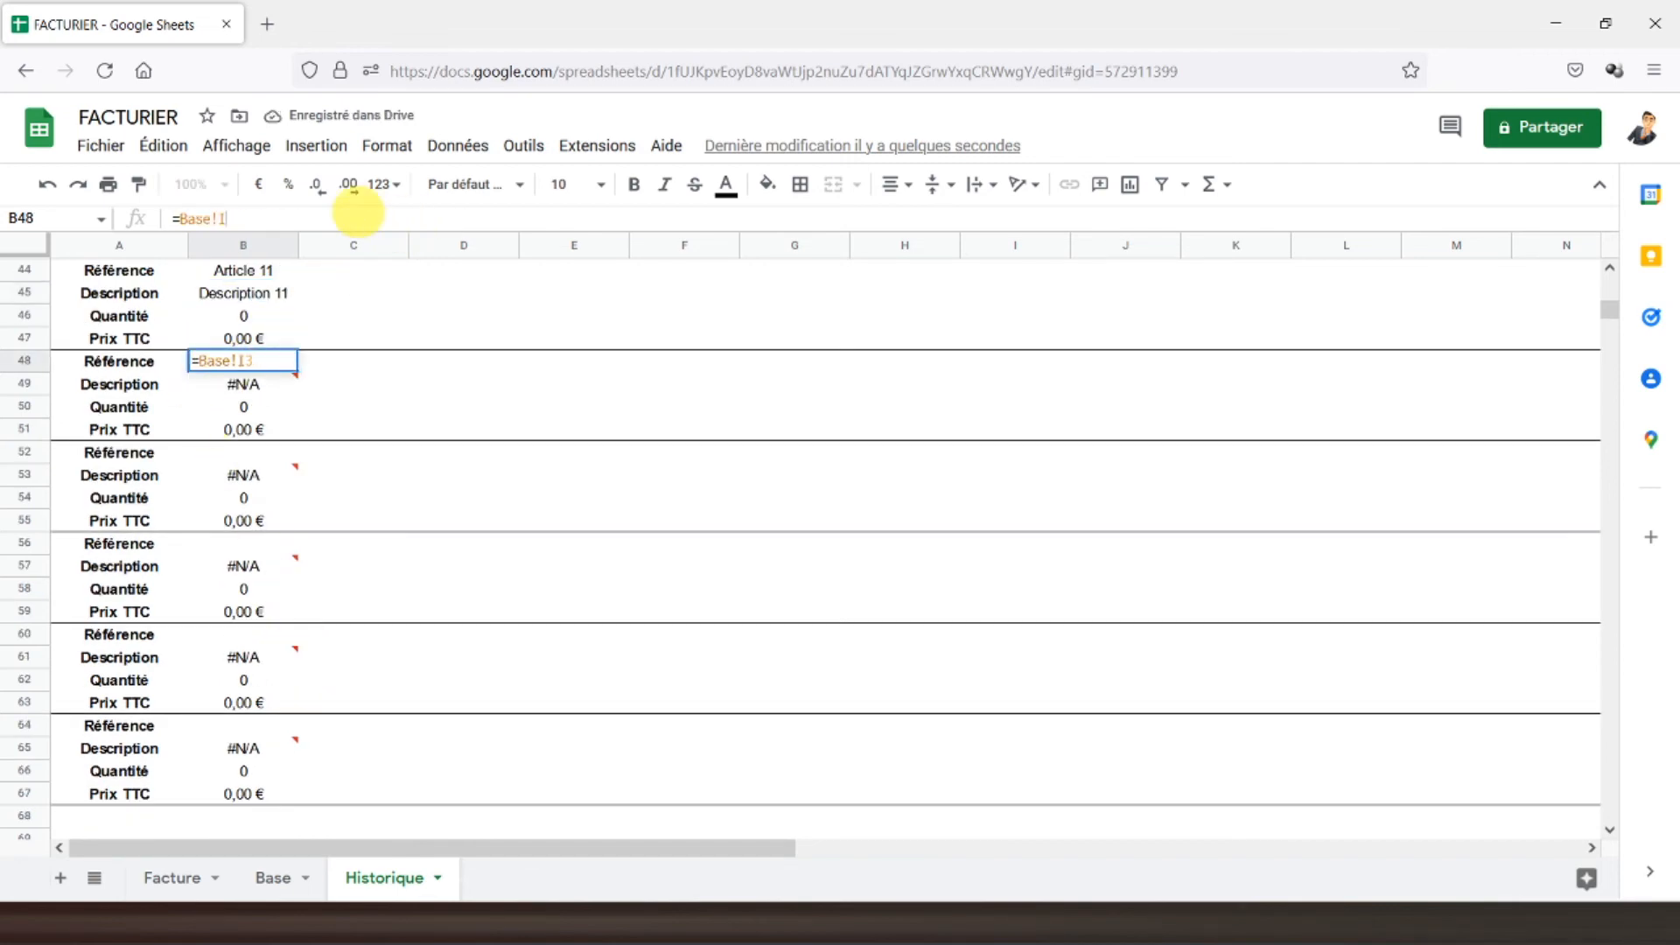
{"action": "type", "text": "13"}
{"action": "key", "text": "Return"}
{"action": "left_click", "coordinate": [241, 451]}
{"action": "left_click", "coordinate": [354, 212]}
{"action": "type", "text": "39"}
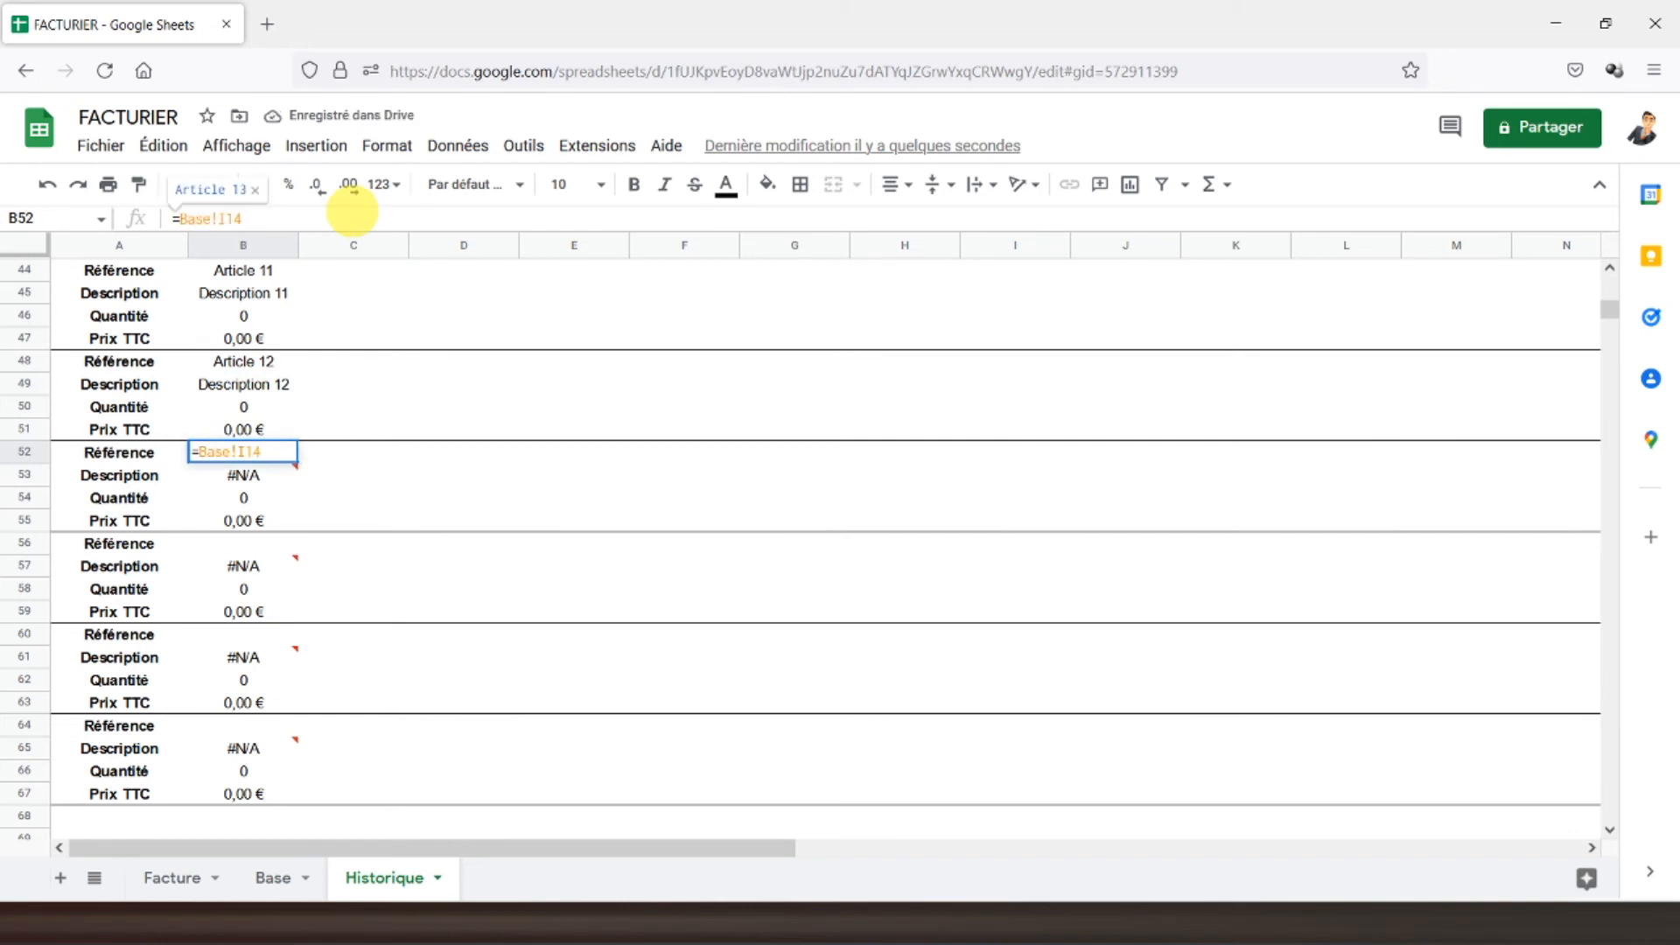
{"action": "key", "text": "Return"}
- Commit B56 for Article 14 and set B60 to reference row 16 for Article 15
{"action": "left_click", "coordinate": [262, 542]}
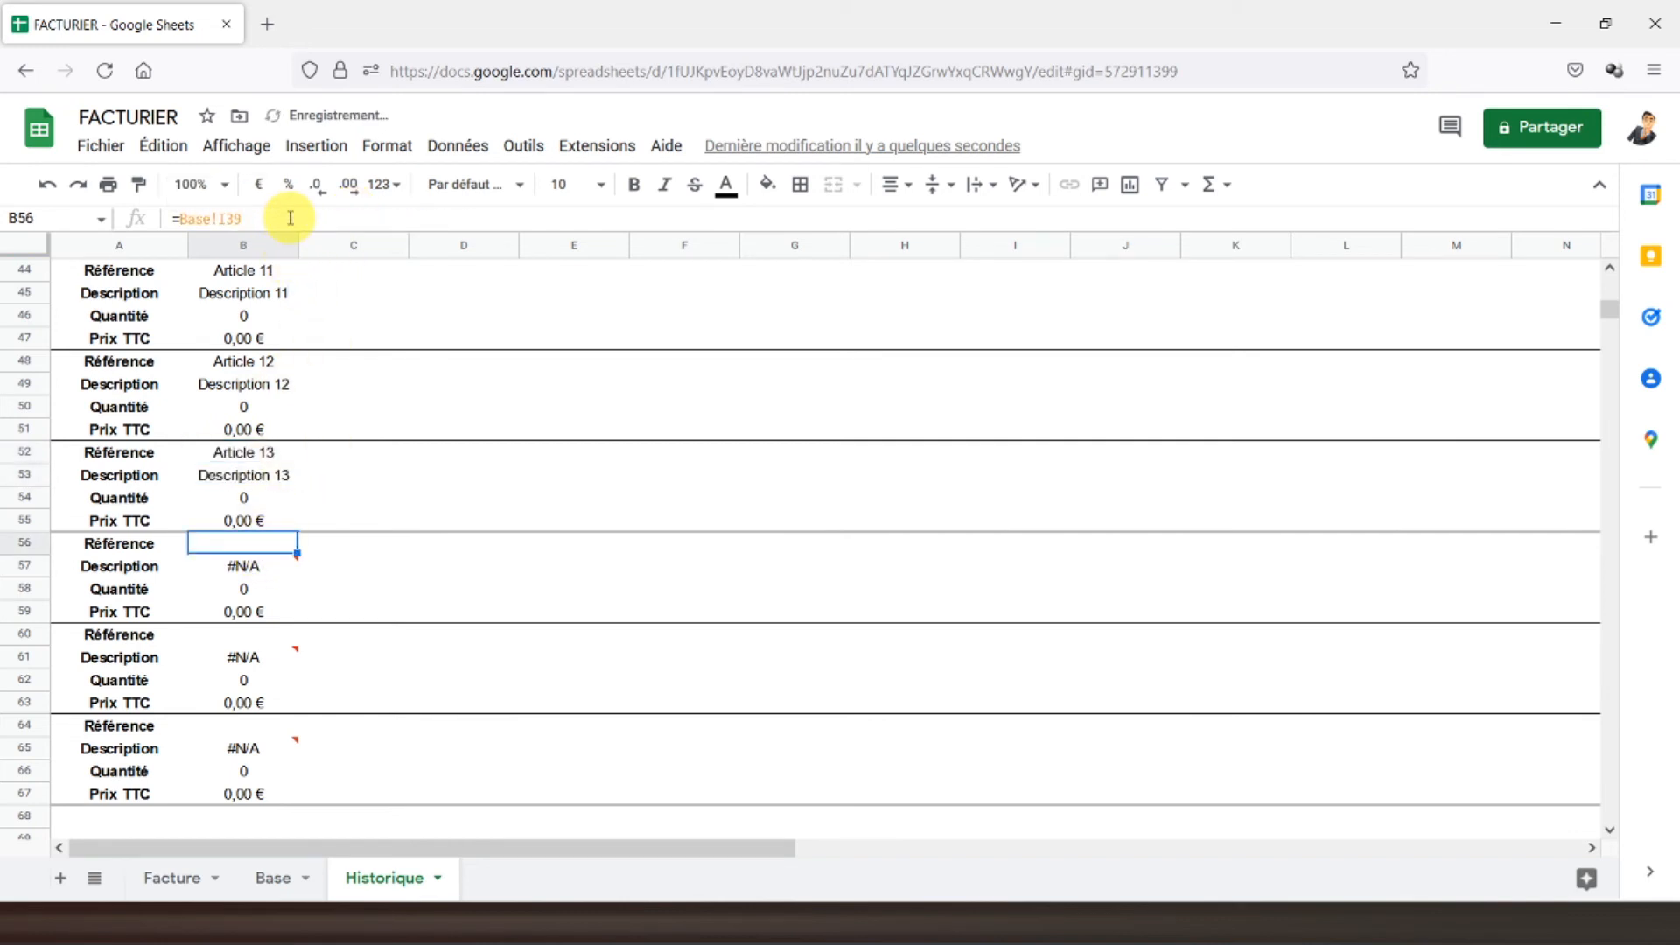
{"action": "key", "text": "Return"}
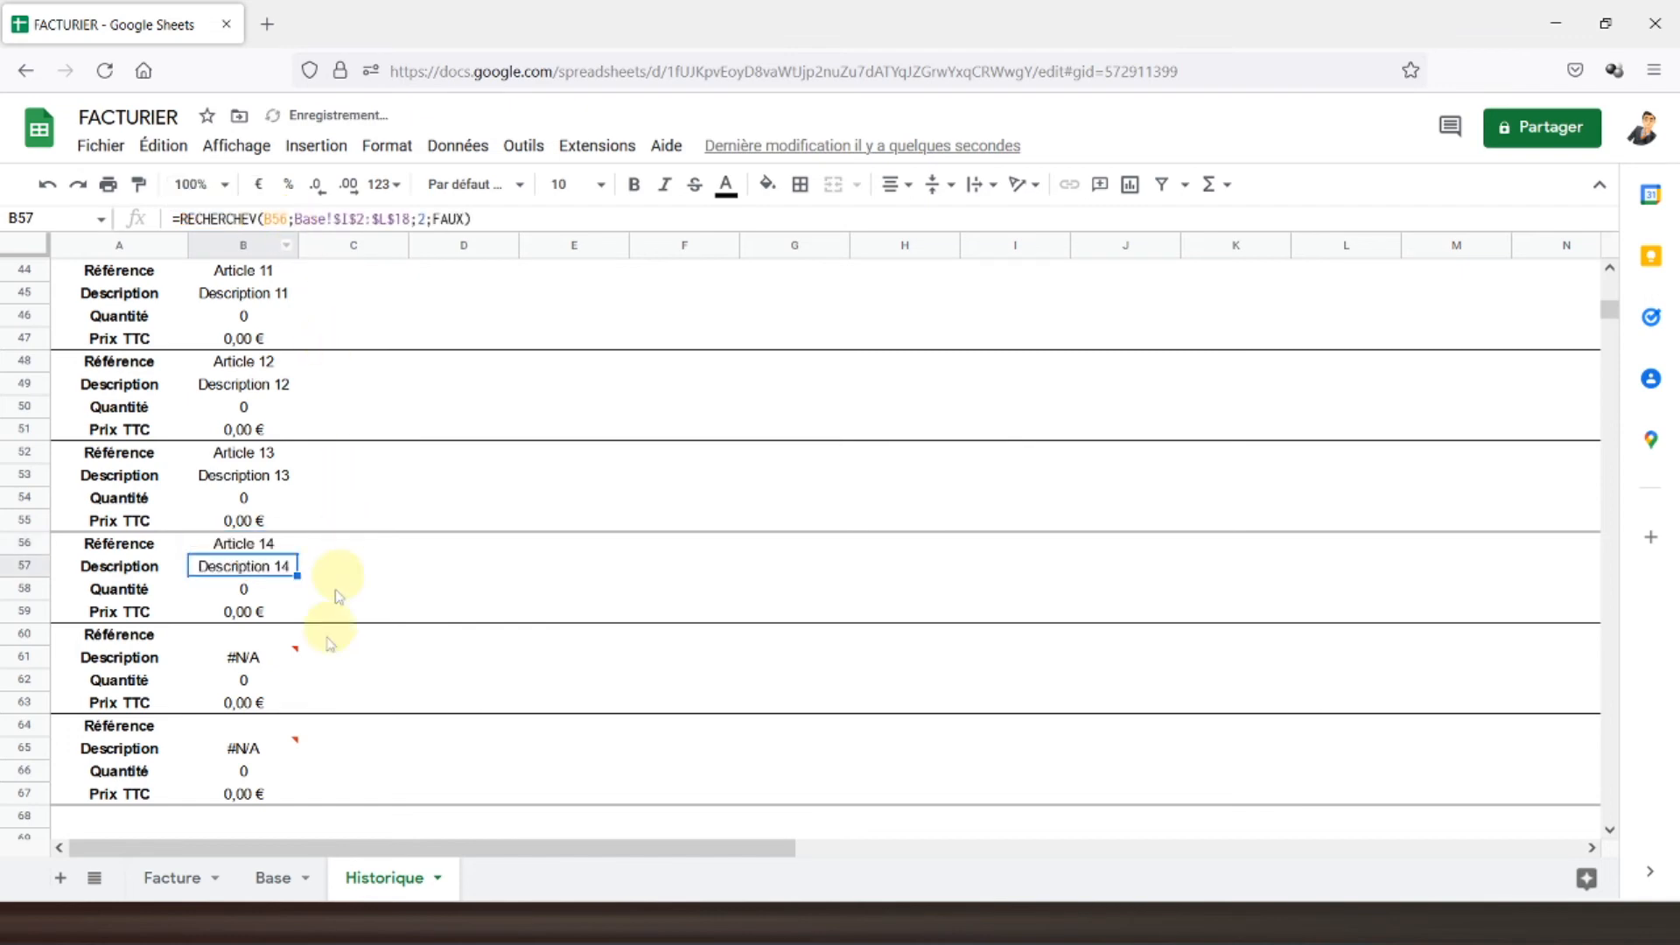
{"action": "left_click", "coordinate": [267, 637]}
{"action": "left_click", "coordinate": [329, 212]}
{"action": "type", "text": "16"}
{"action": "key", "text": "Return"}
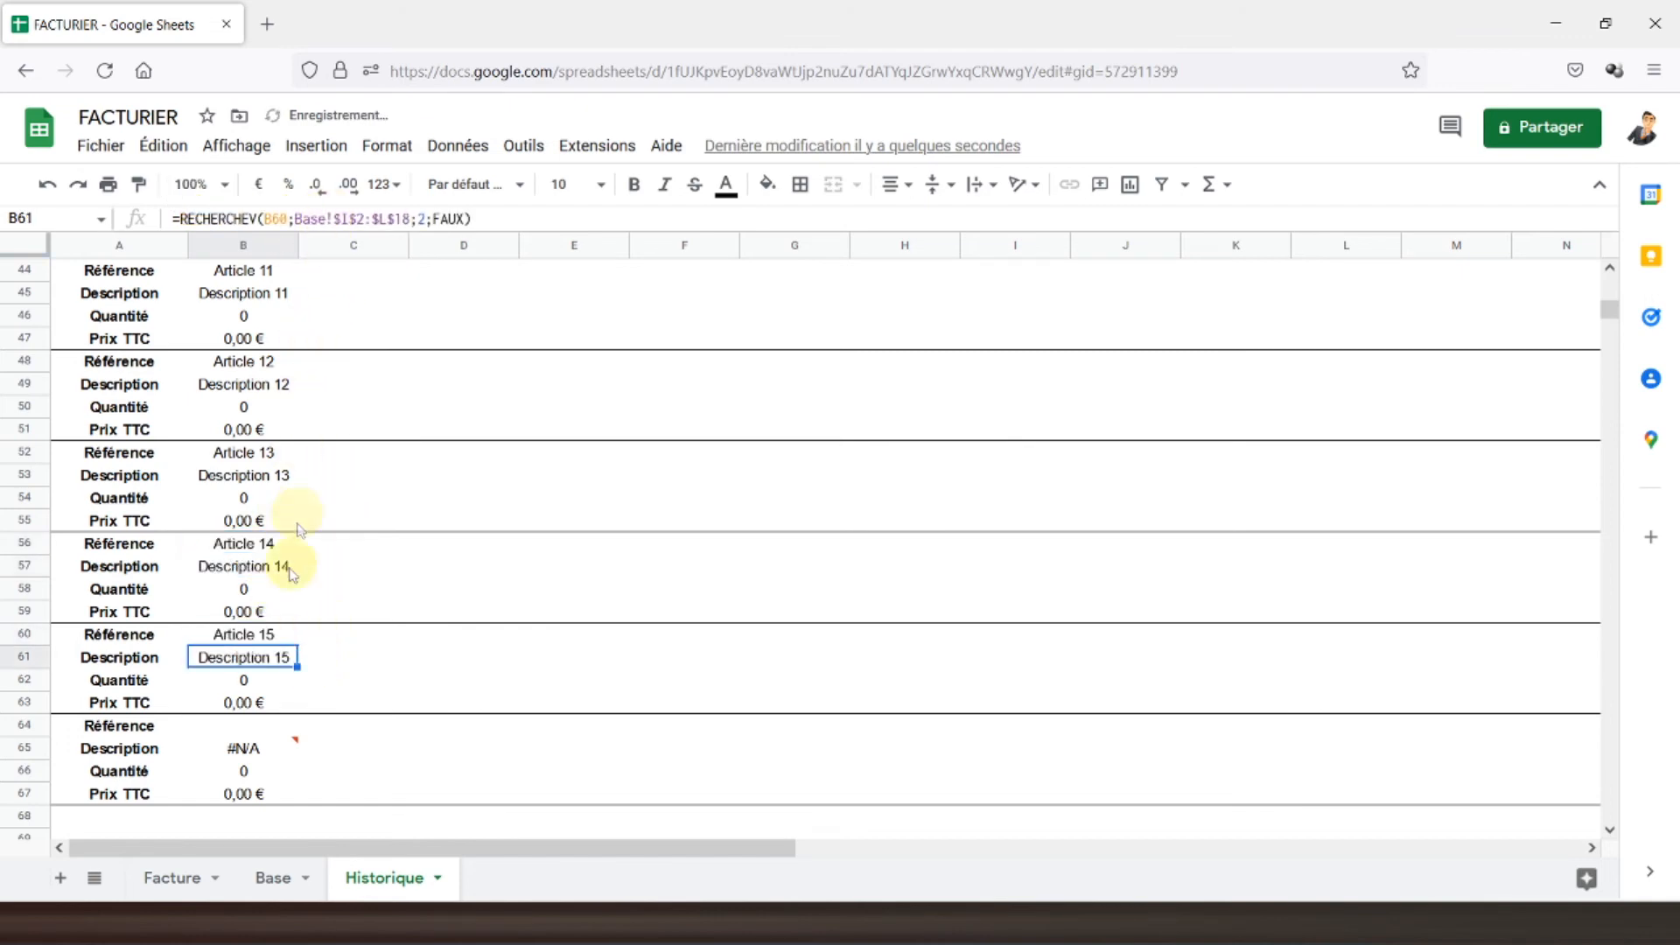
- Fix B64 to =Base!I17 so it shows Article 16, checking against the Base sheet
{"action": "left_click", "coordinate": [229, 726]}
{"action": "key", "text": "BackSpace"}
{"action": "key", "text": "BackSpace"}
{"action": "type", "text": "17"}
{"action": "key", "text": "Return"}
{"action": "scroll", "coordinate": [223, 477], "scroll_direction": "down", "scroll_amount": 2}
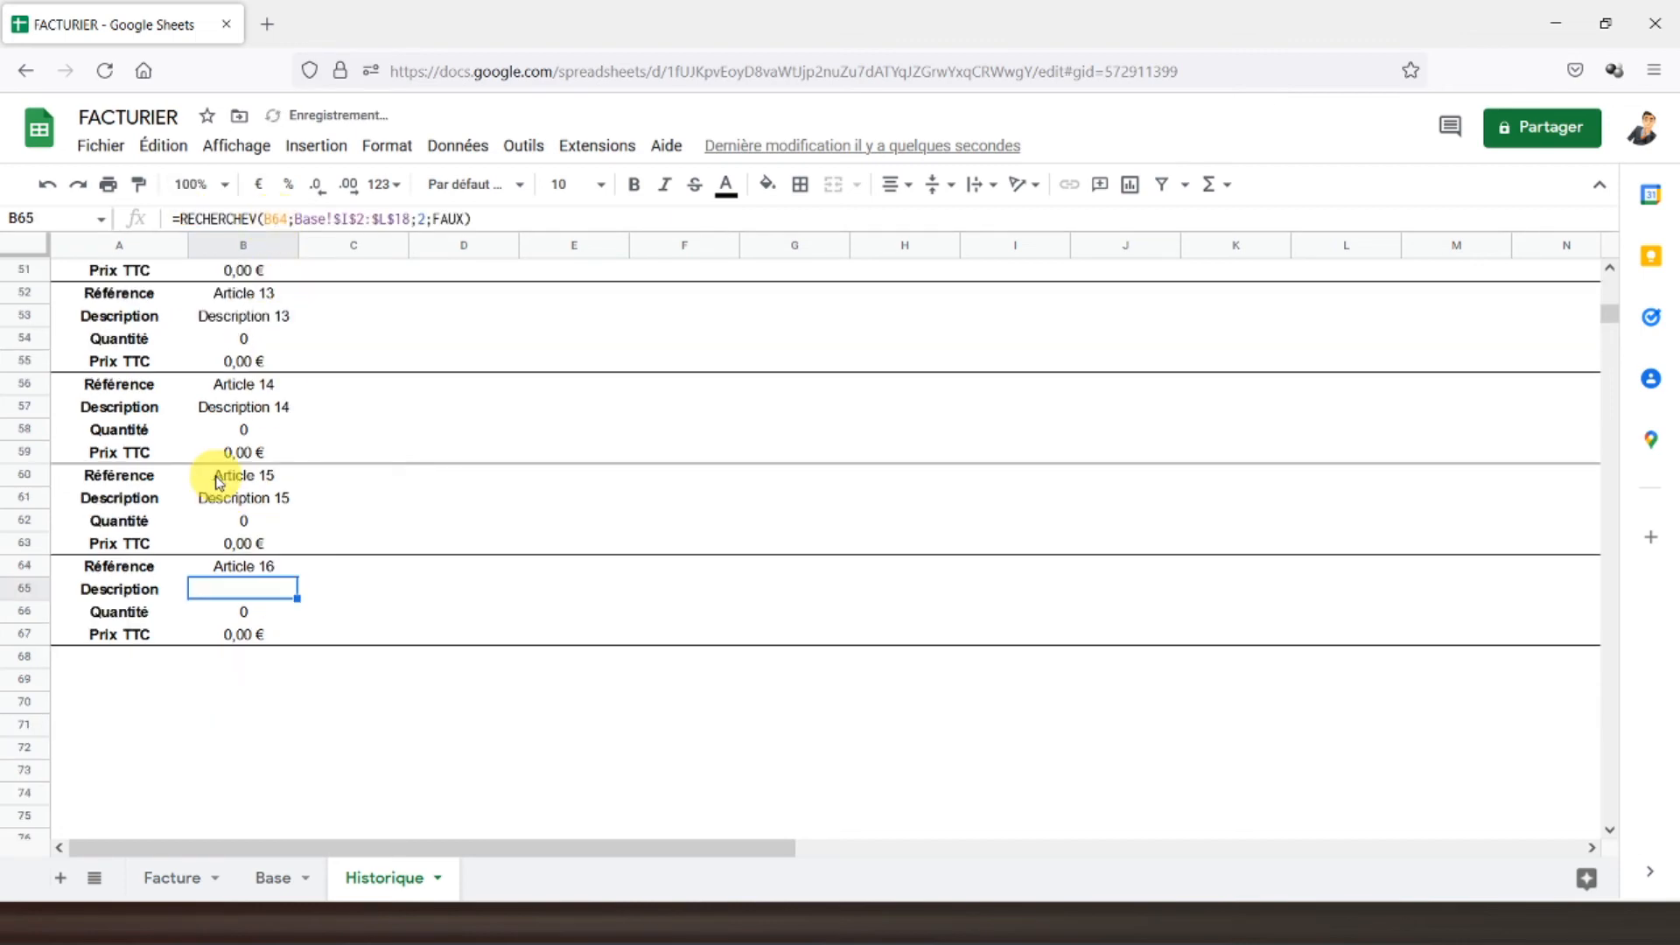
{"action": "scroll", "coordinate": [223, 490], "scroll_direction": "down", "scroll_amount": 2}
{"action": "left_click", "coordinate": [271, 878]}
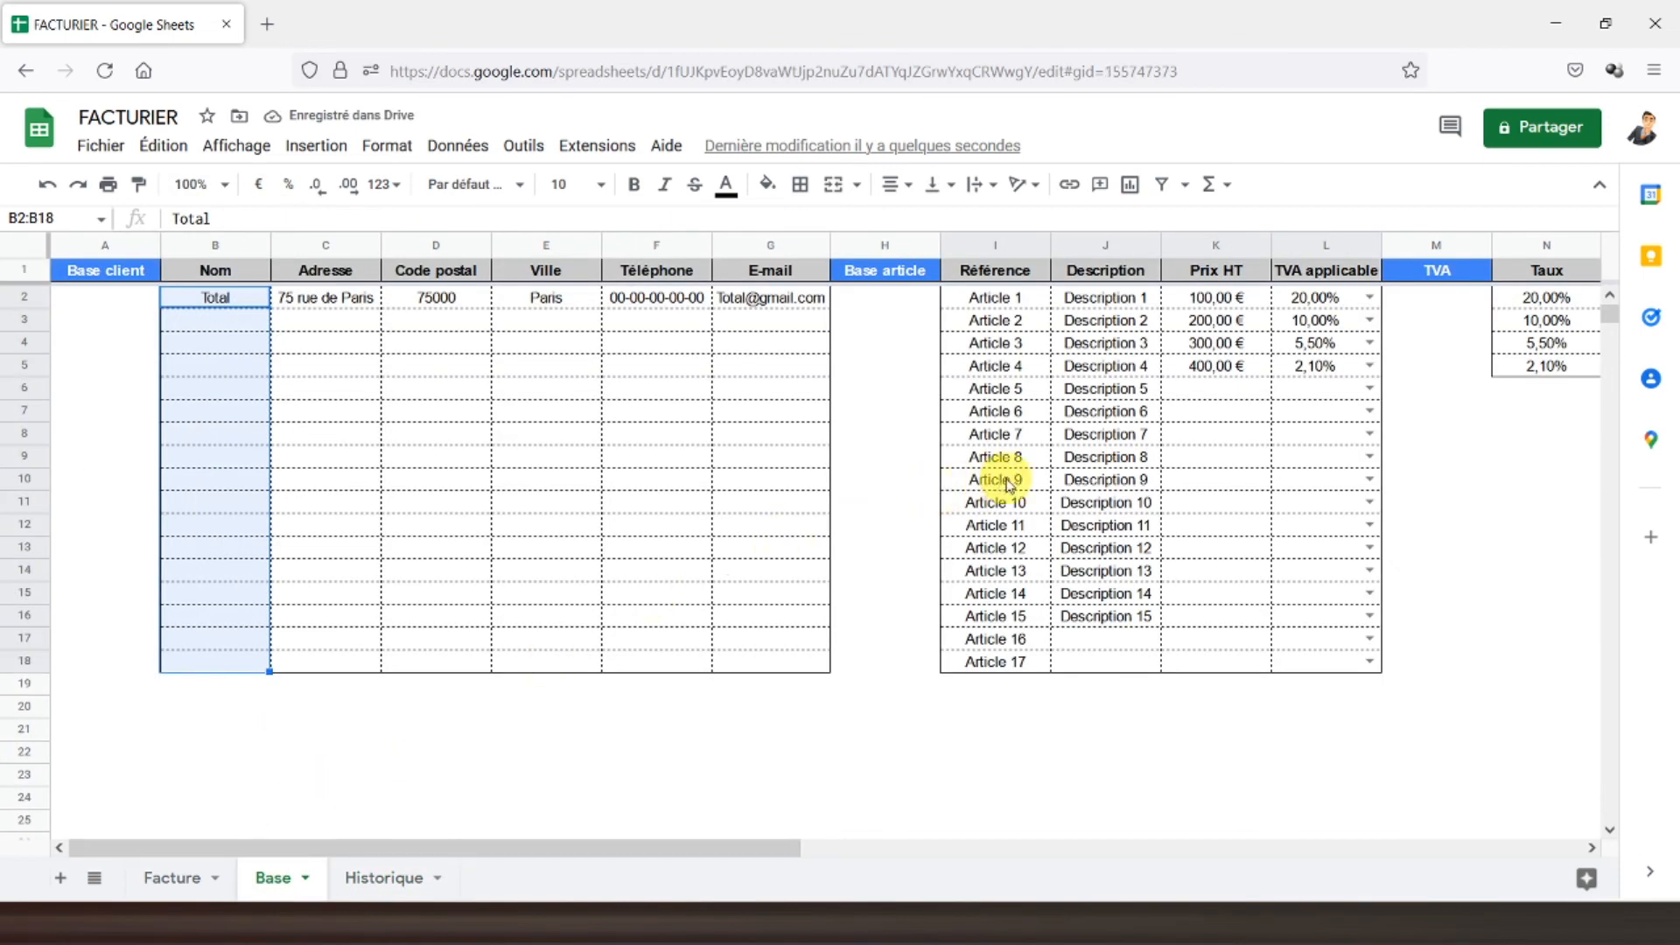
{"action": "left_click", "coordinate": [385, 878]}
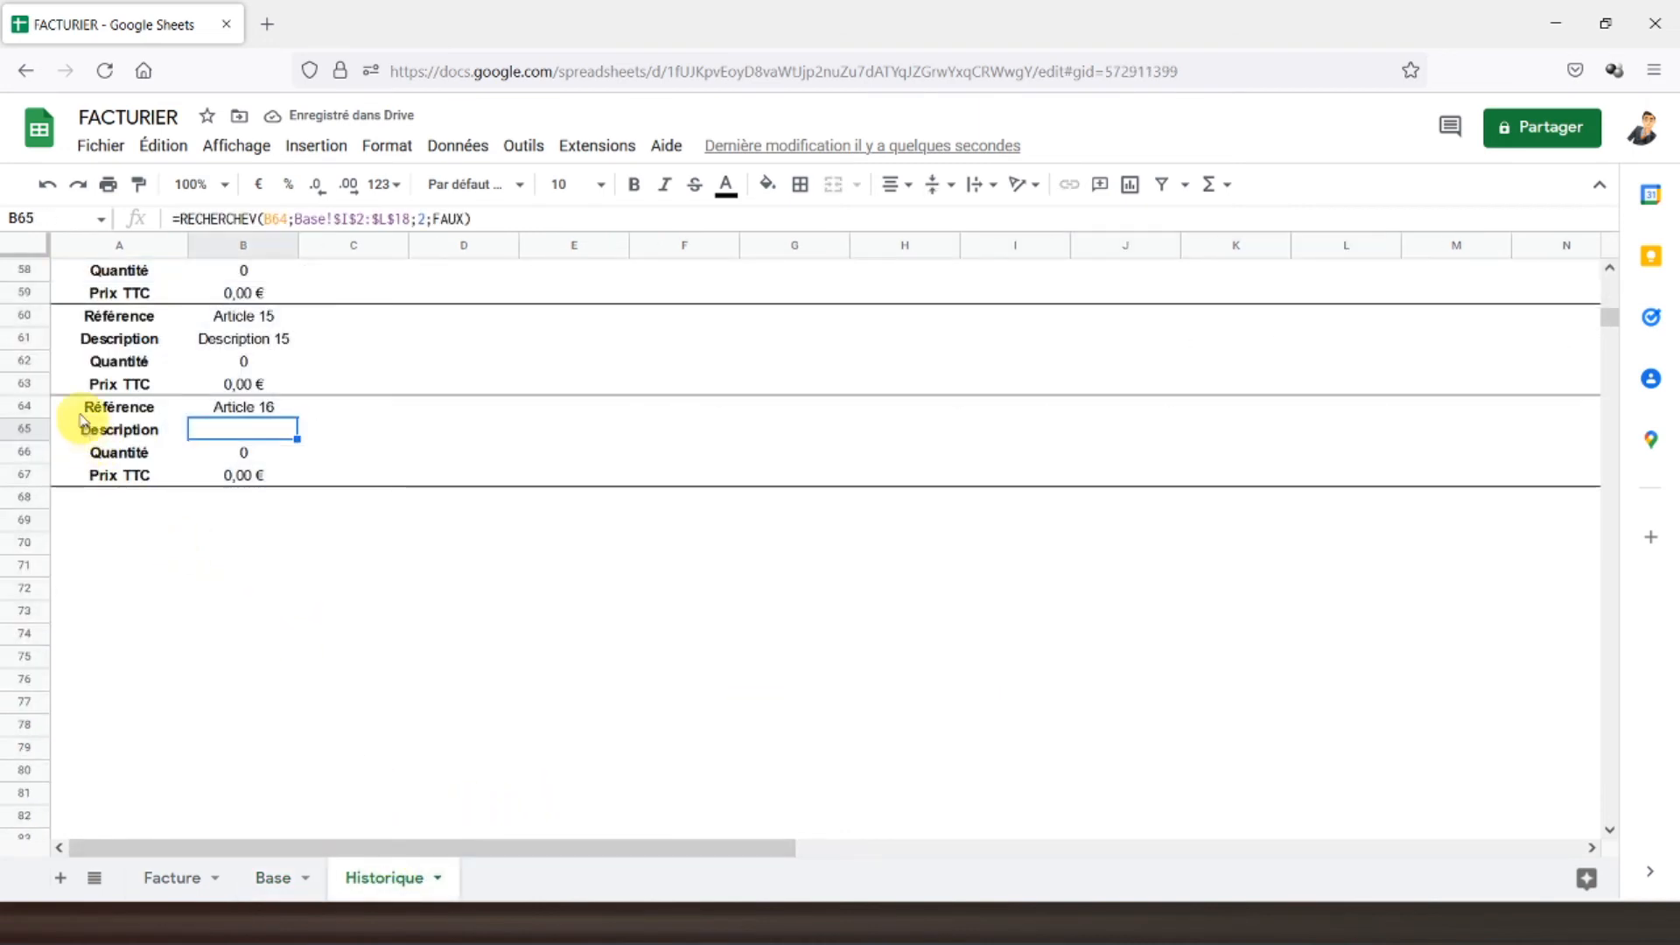
- Copy rows 64–67 into row 68 and edit B68's Base reference to show Article 17
{"action": "left_click_drag", "start_coordinate": [35, 409], "coordinate": [31, 475]}
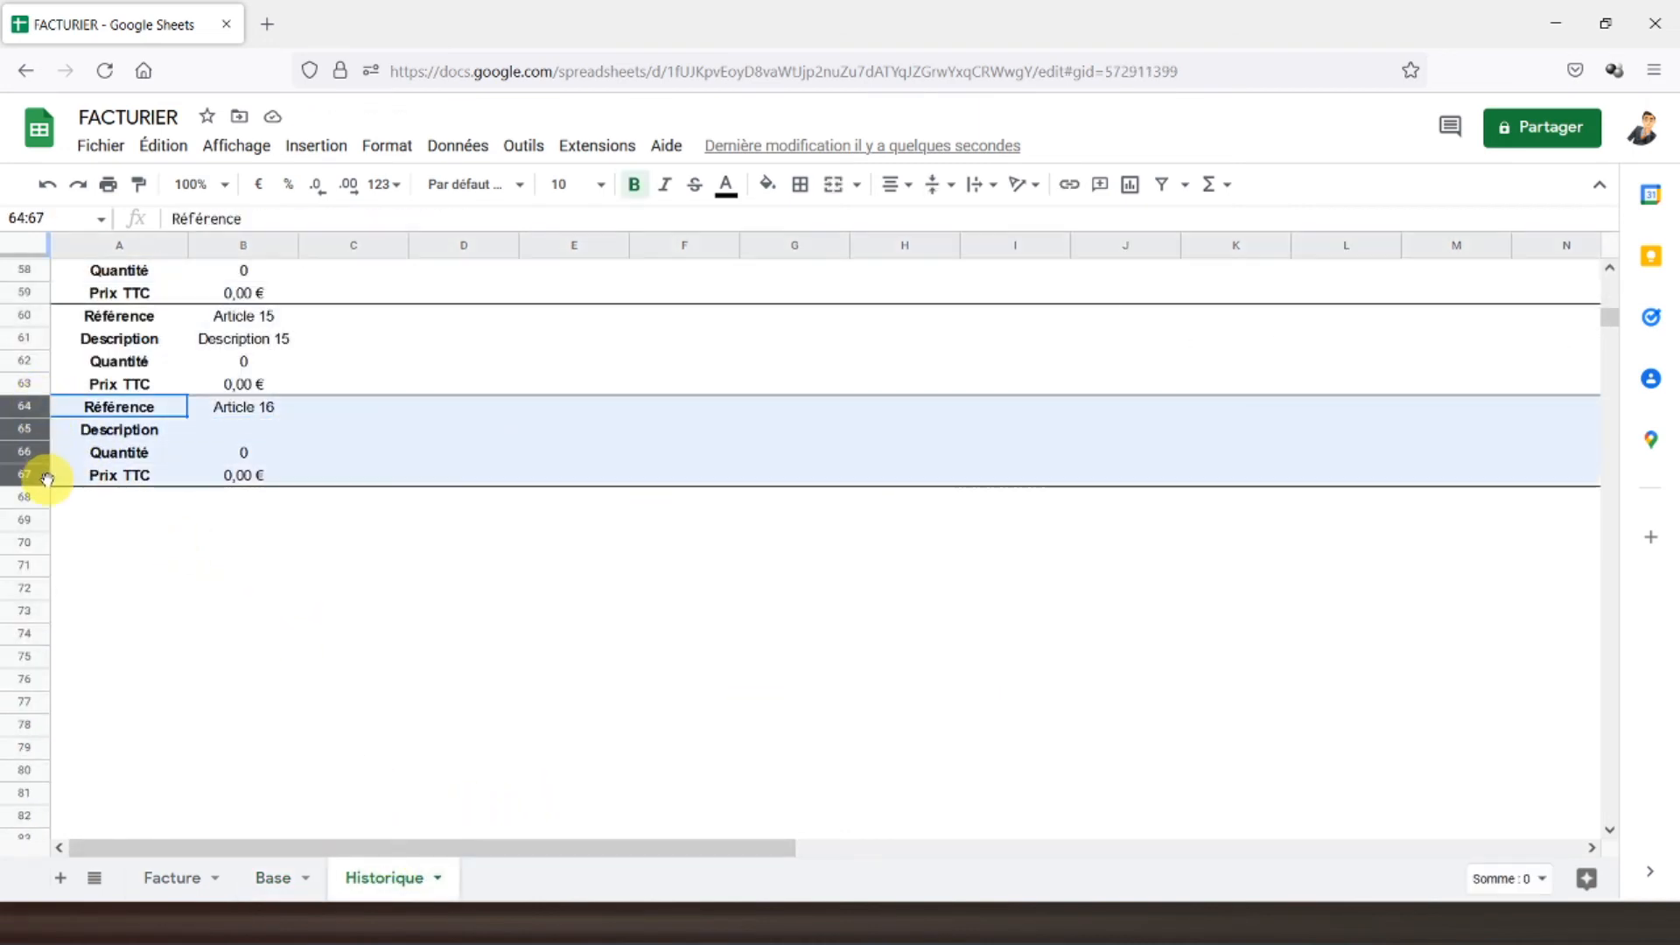
{"action": "key", "text": "ctrl+c"}
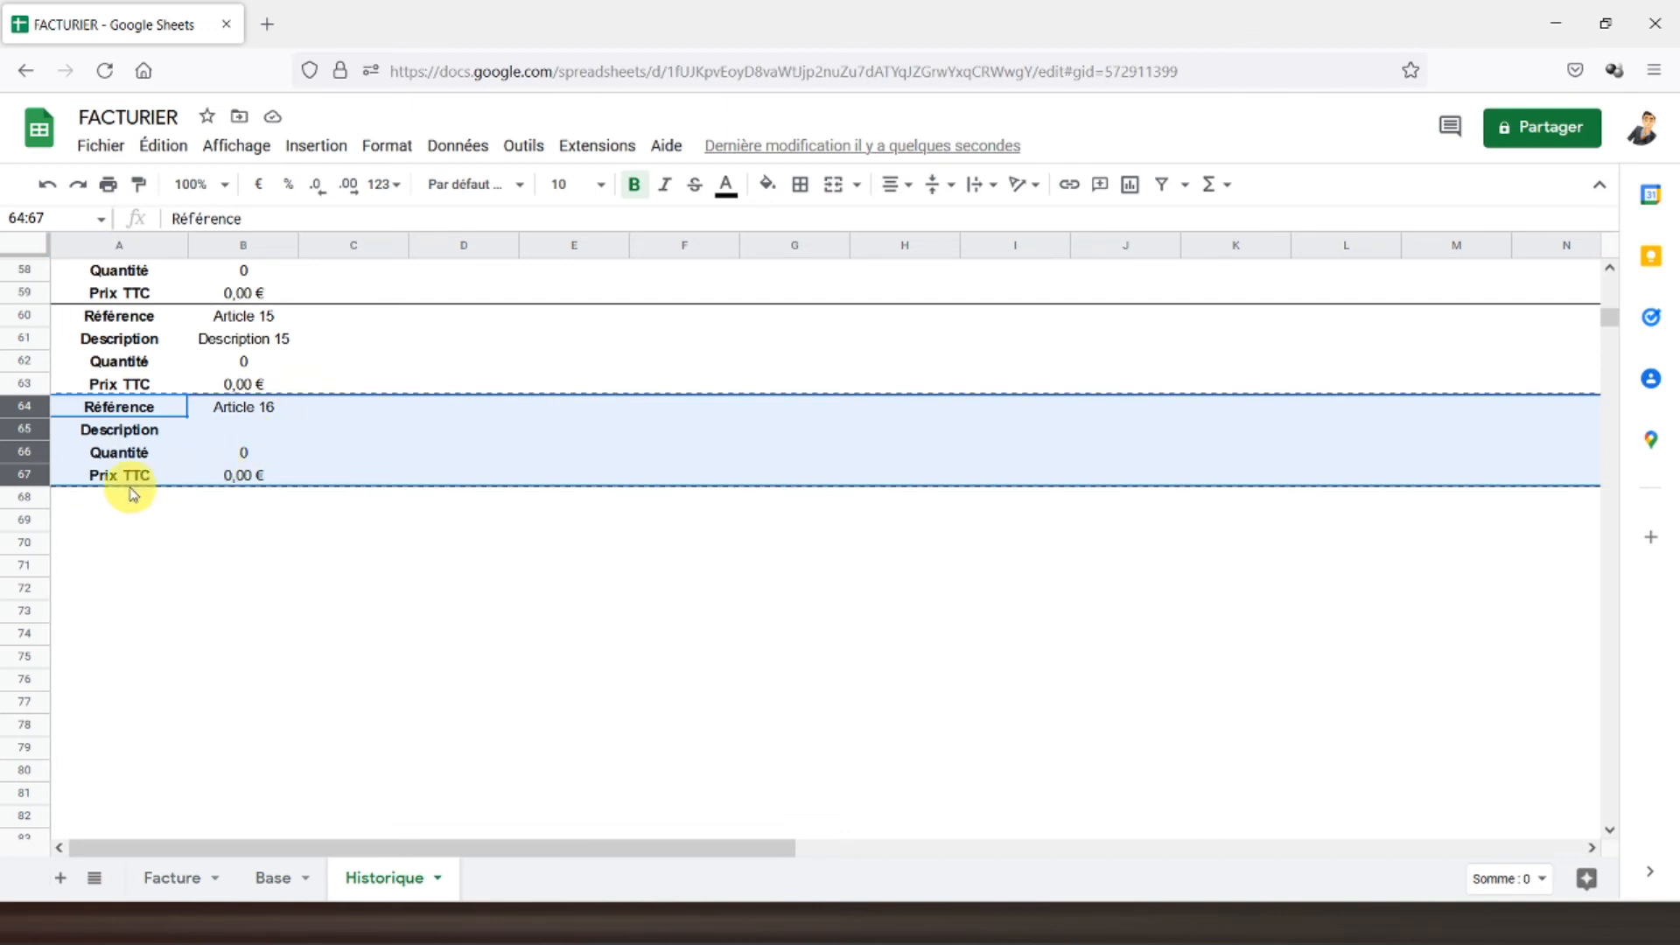
{"action": "left_click", "coordinate": [118, 499]}
{"action": "key", "text": "ctrl+v"}
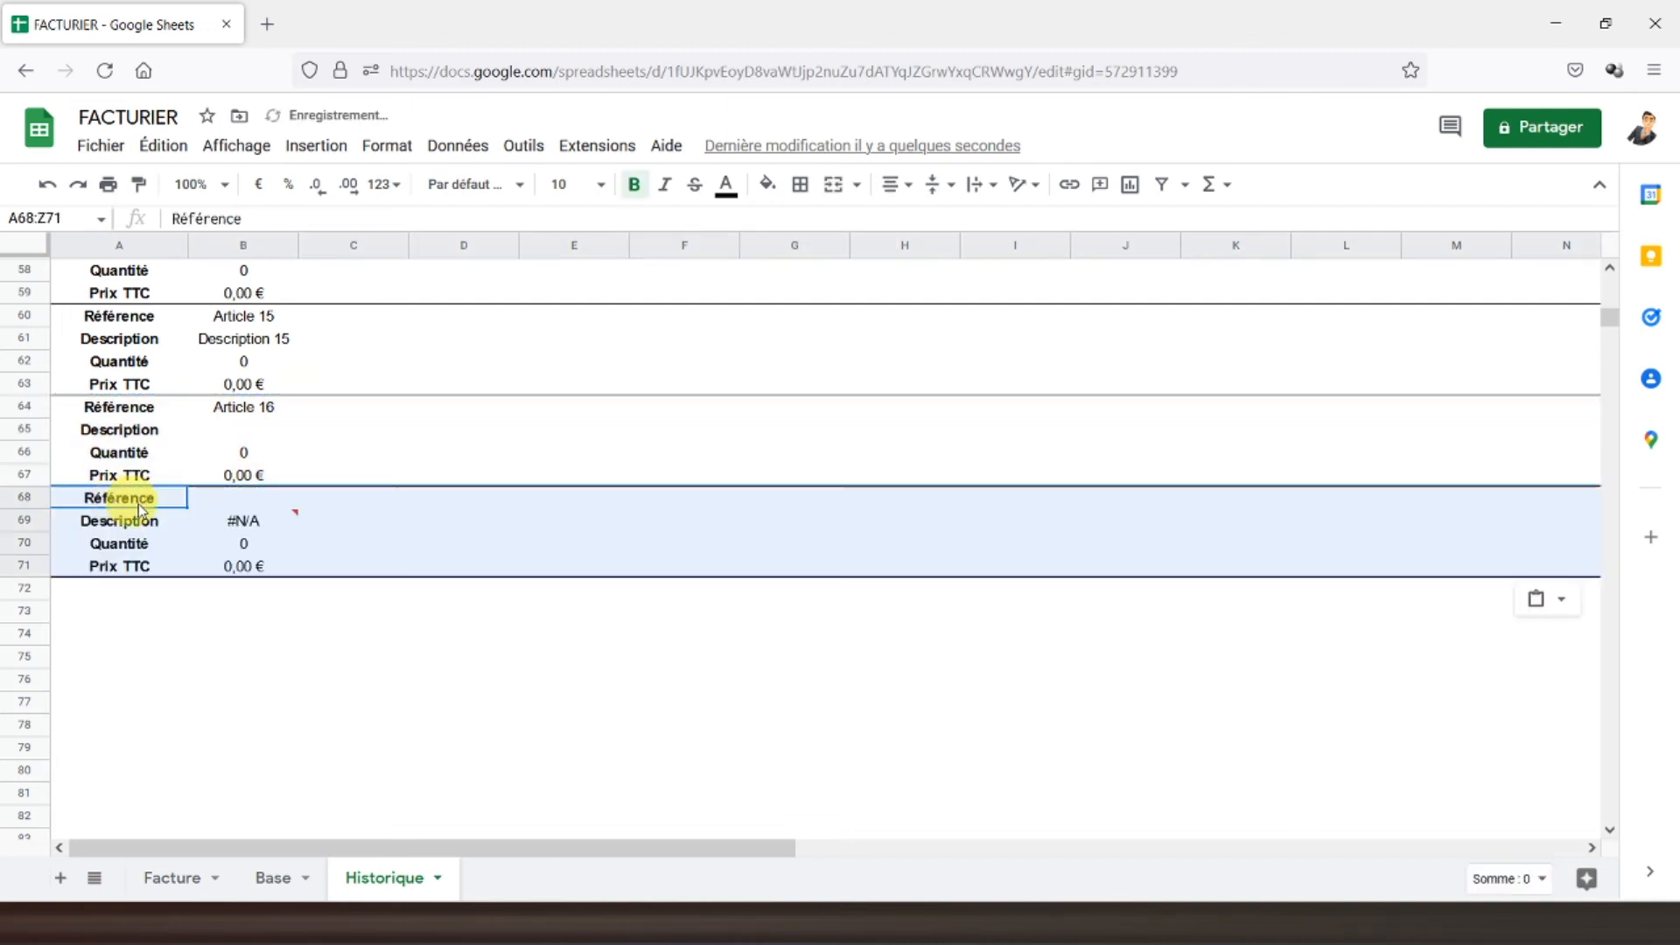
{"action": "left_click", "coordinate": [237, 500]}
{"action": "left_click", "coordinate": [281, 227]}
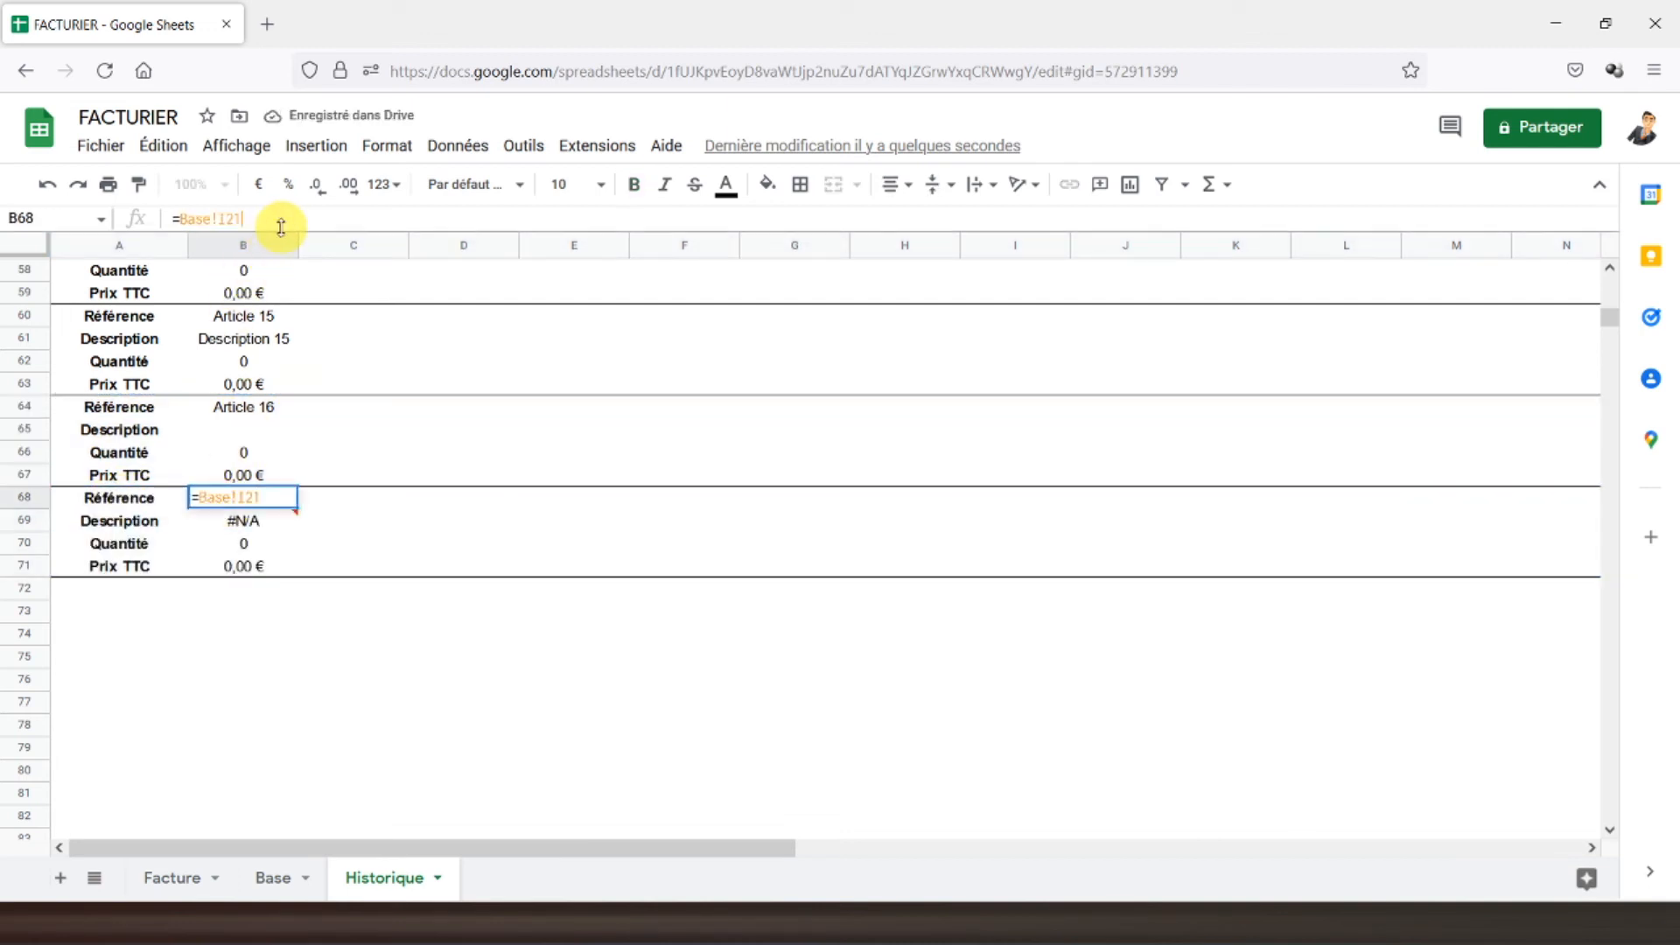
{"action": "key", "text": "BackSpace"}
{"action": "key", "text": "BackSpace"}
{"action": "type", "text": "1"}
{"action": "key", "text": "Return"}
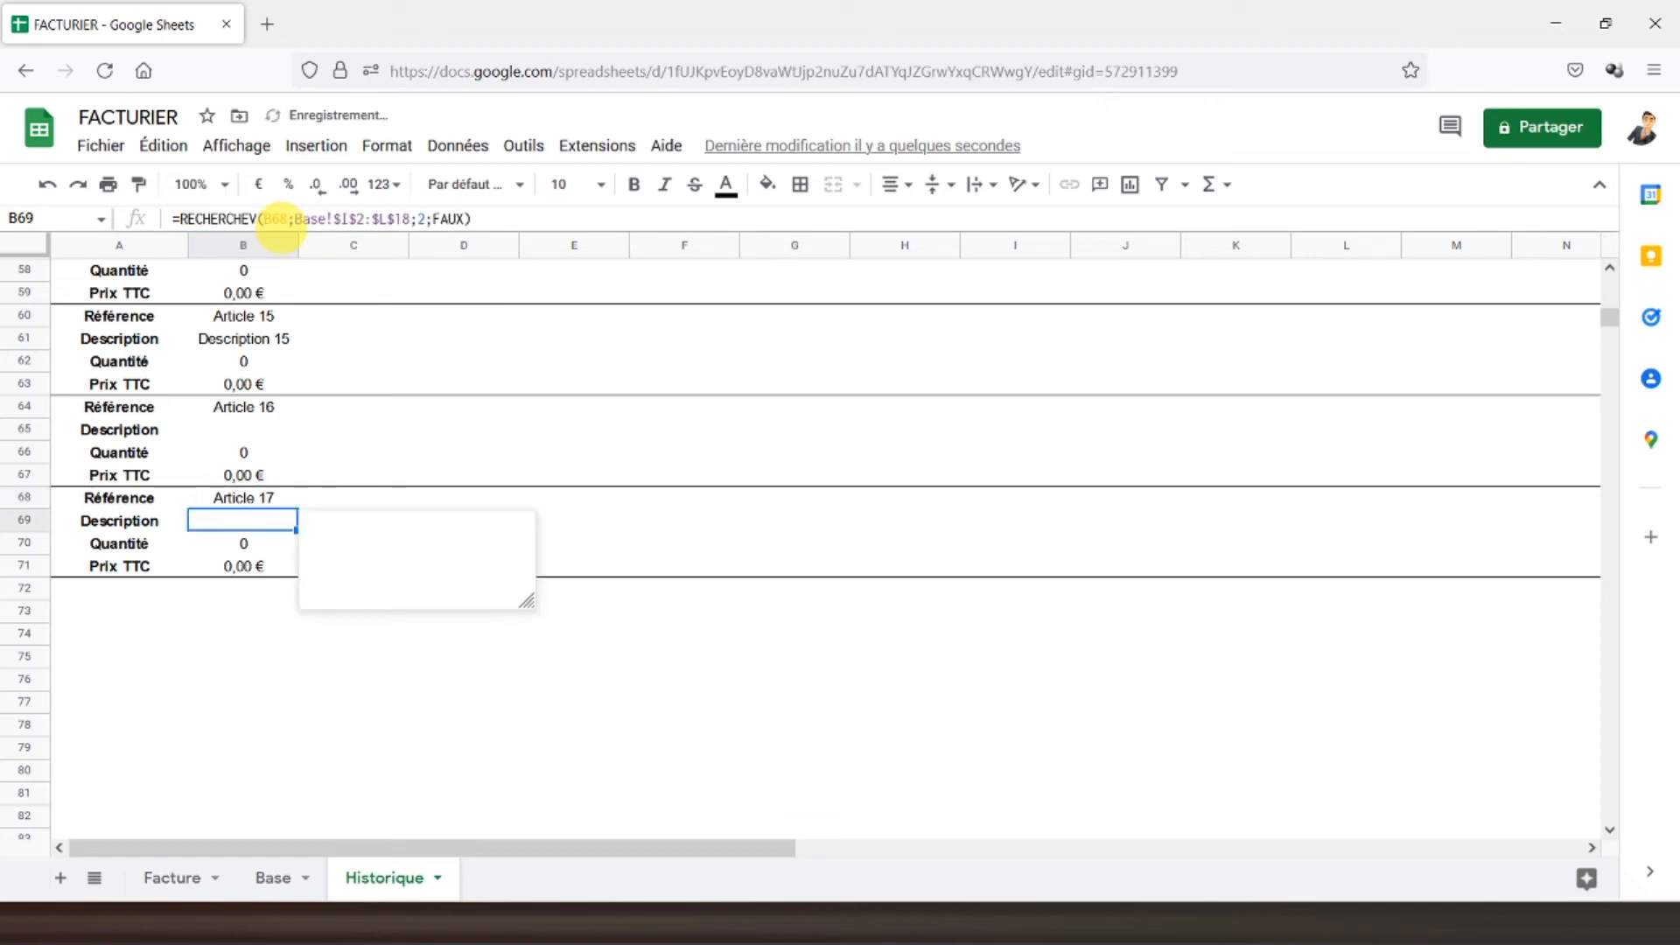
{"action": "left_click", "coordinate": [234, 475]}
{"action": "left_click", "coordinate": [249, 522]}
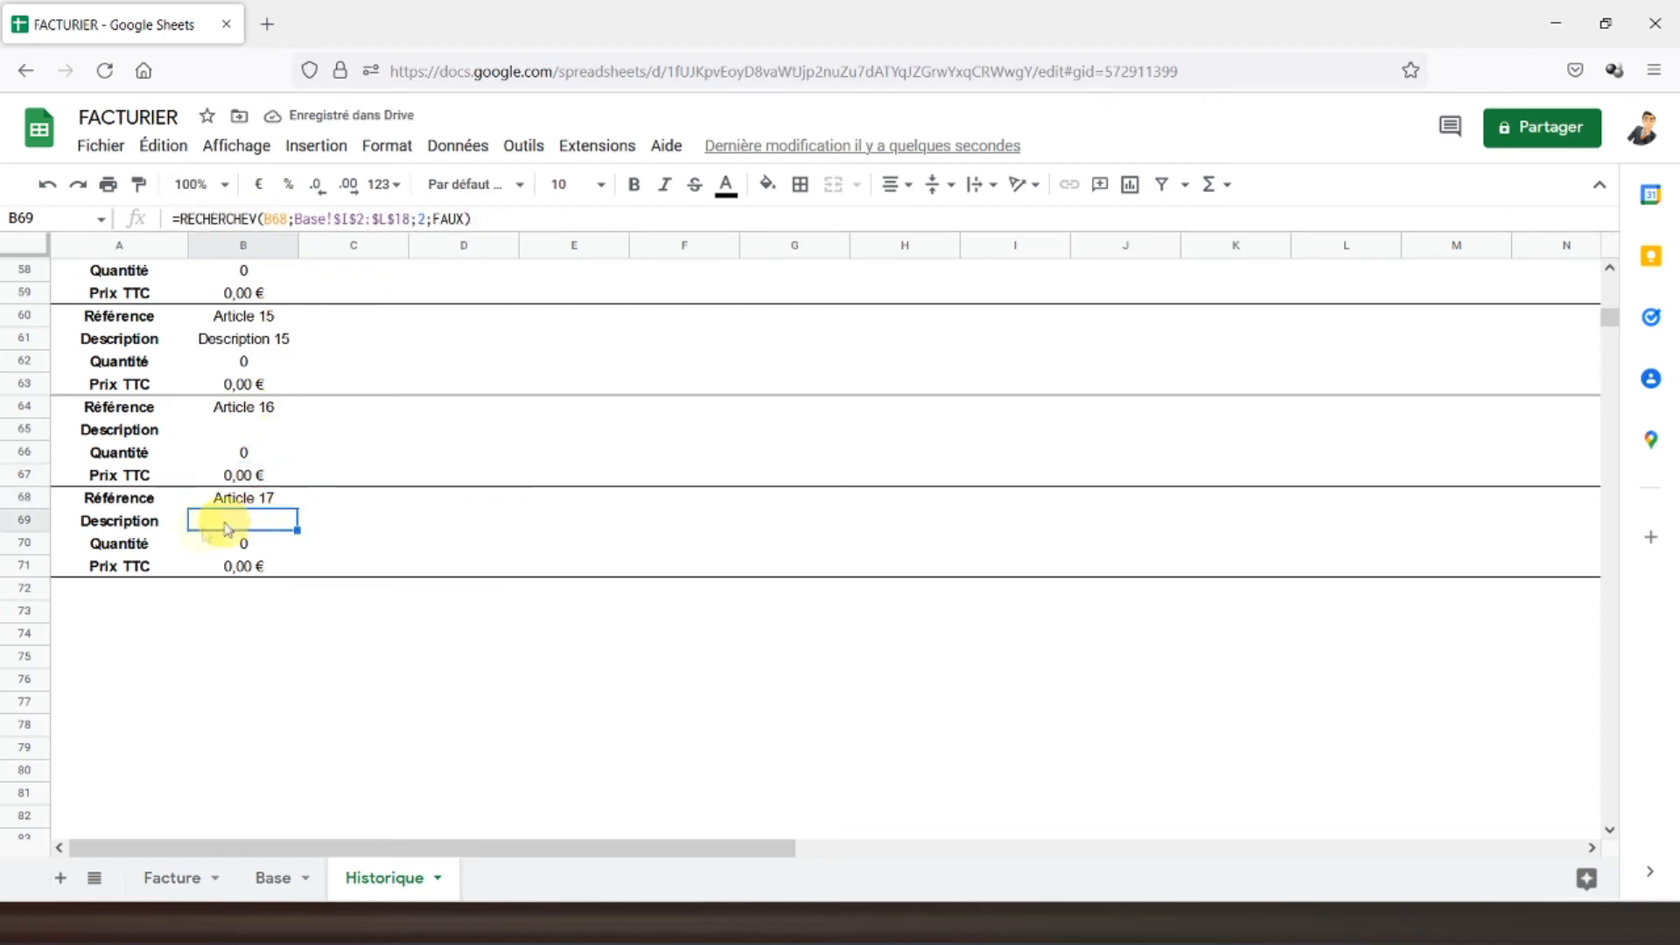
{"action": "left_click", "coordinate": [219, 411]}
{"action": "scroll", "coordinate": [219, 461], "scroll_direction": "up", "scroll_amount": 4}
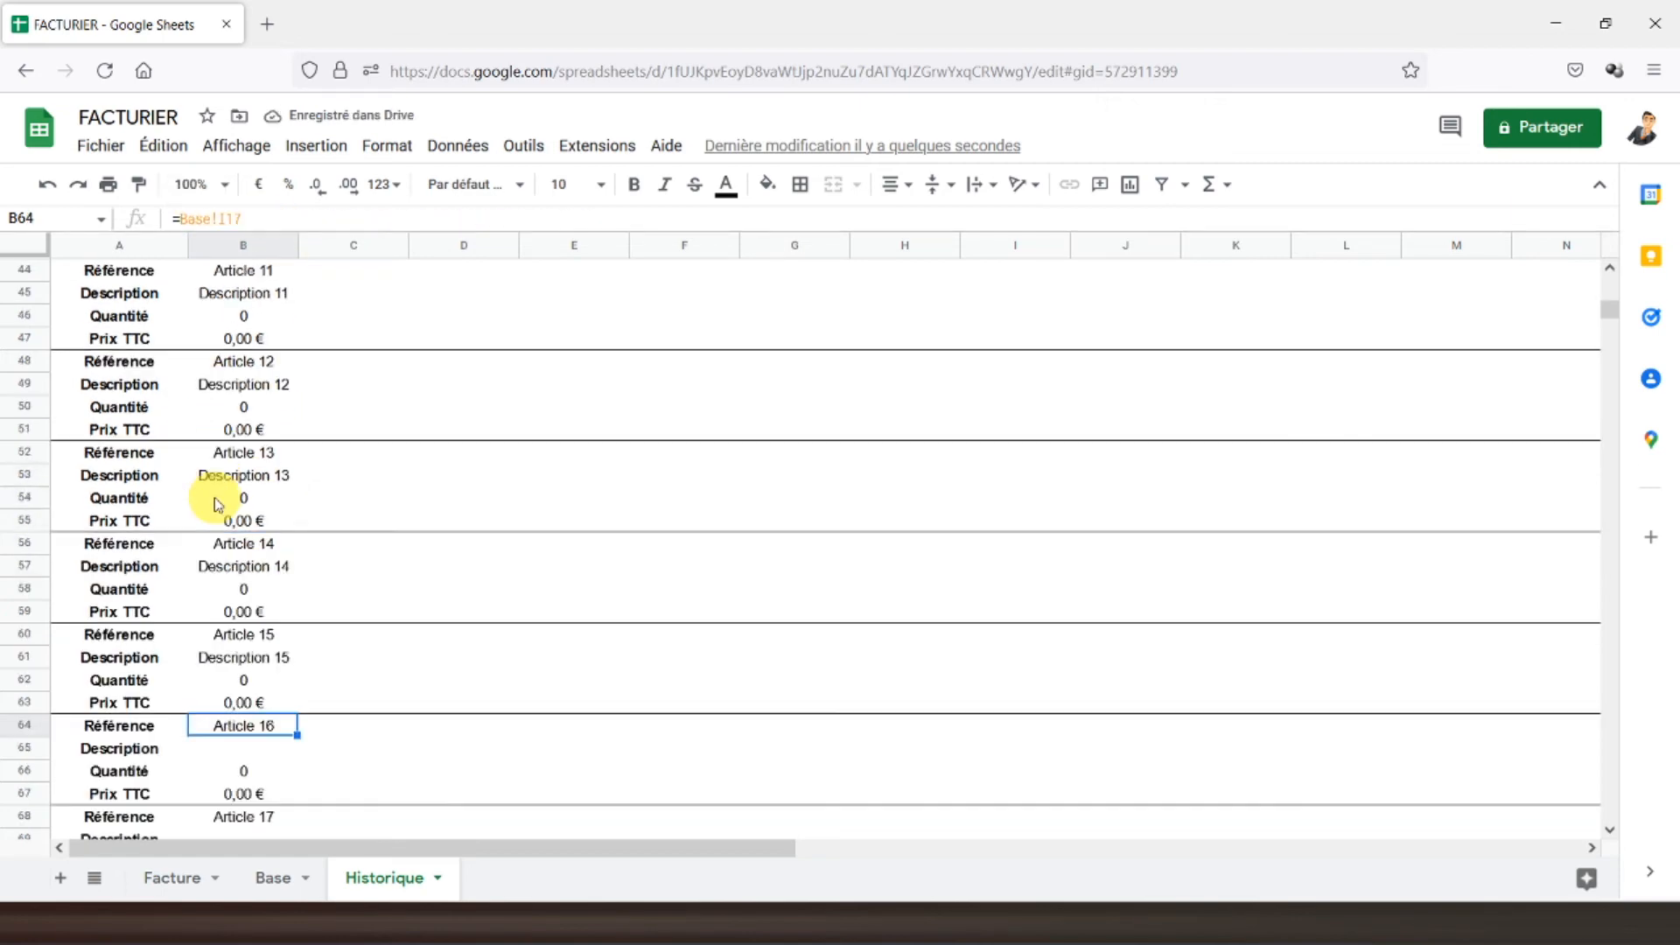
{"action": "scroll", "coordinate": [218, 505], "scroll_direction": "down", "scroll_amount": 2}
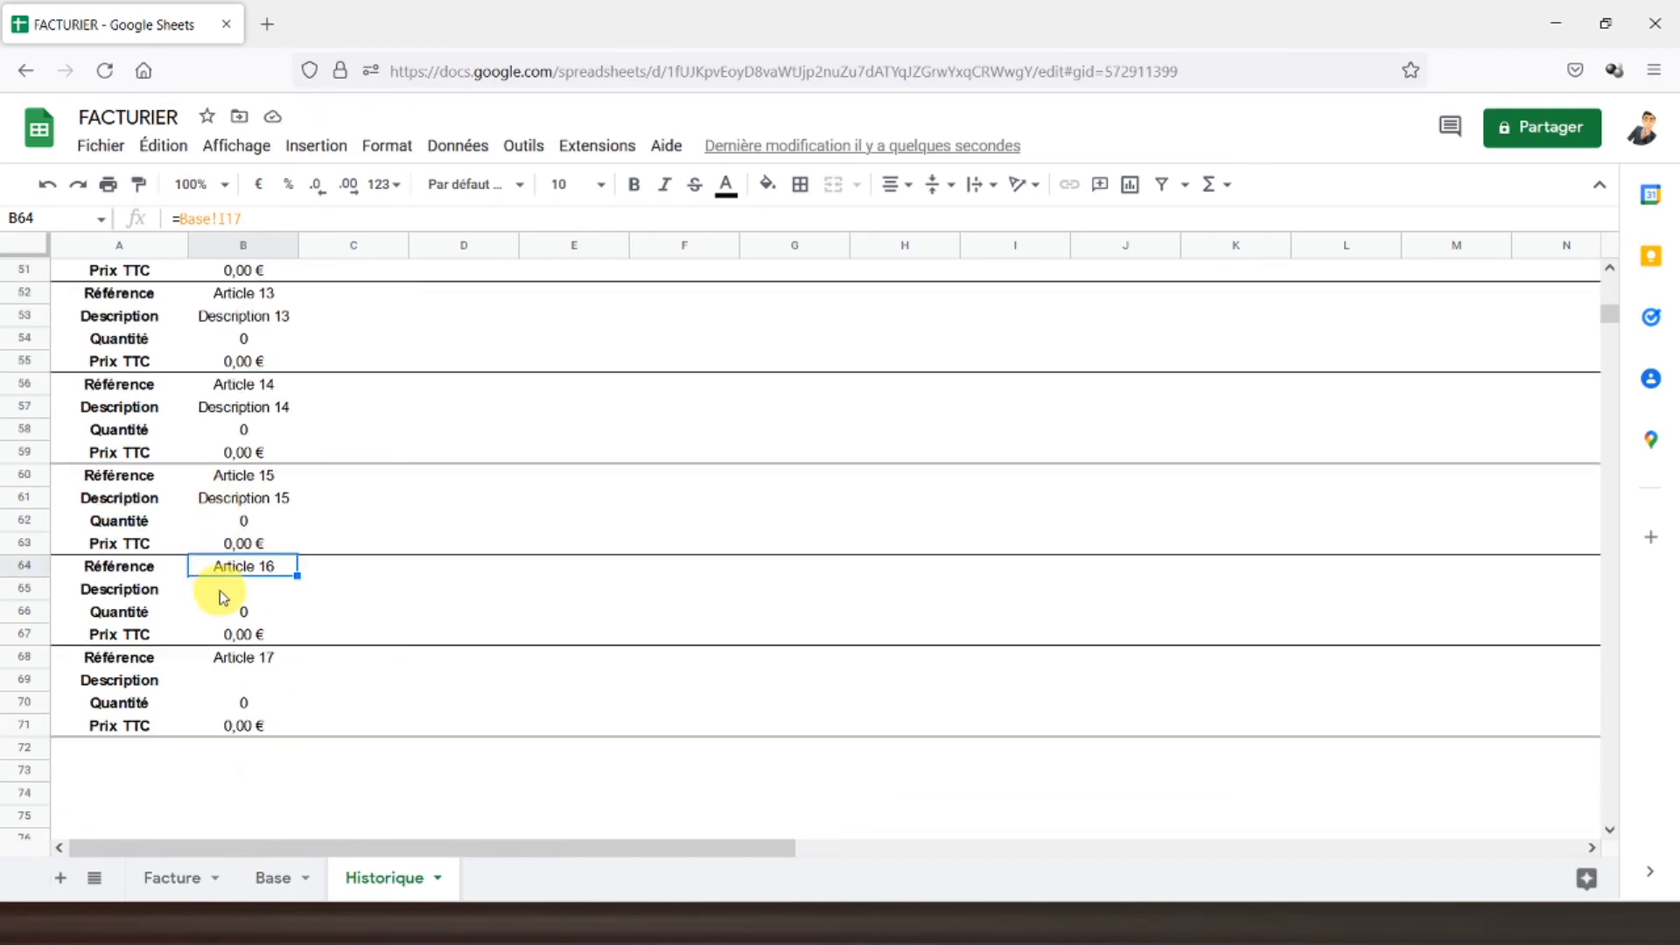
{"action": "scroll", "coordinate": [223, 598], "scroll_direction": "up", "scroll_amount": 15}
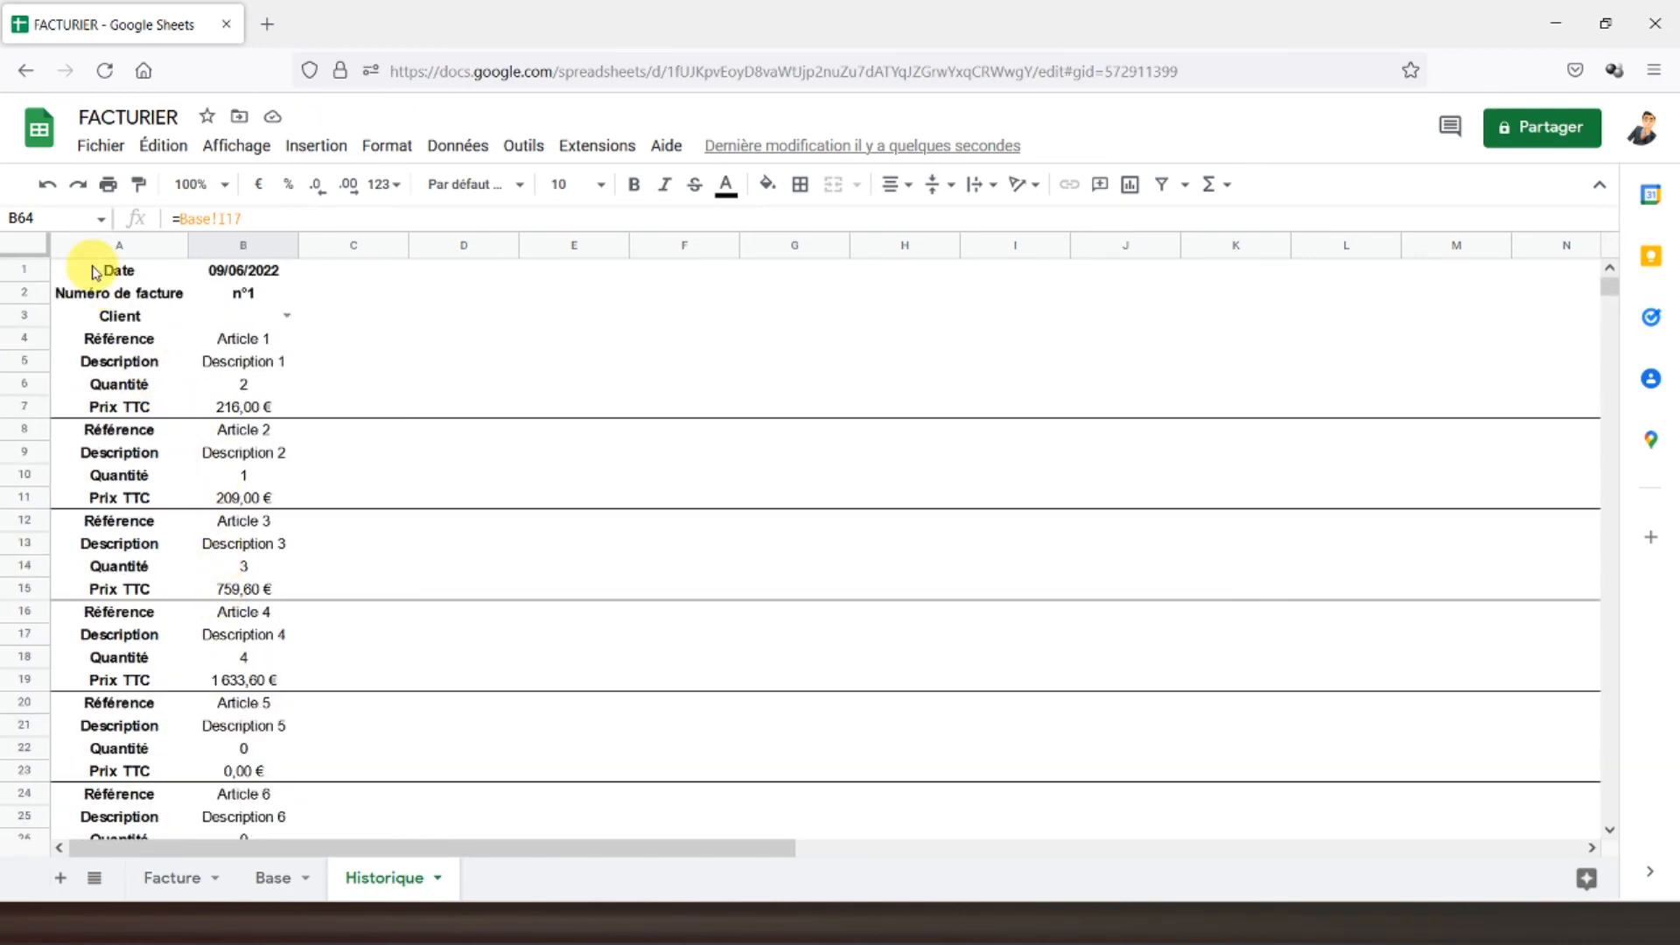
- Move from Historique to the Facture sheet's A1 and insert a new blank Dessin drawing
{"action": "left_click", "coordinate": [96, 273]}
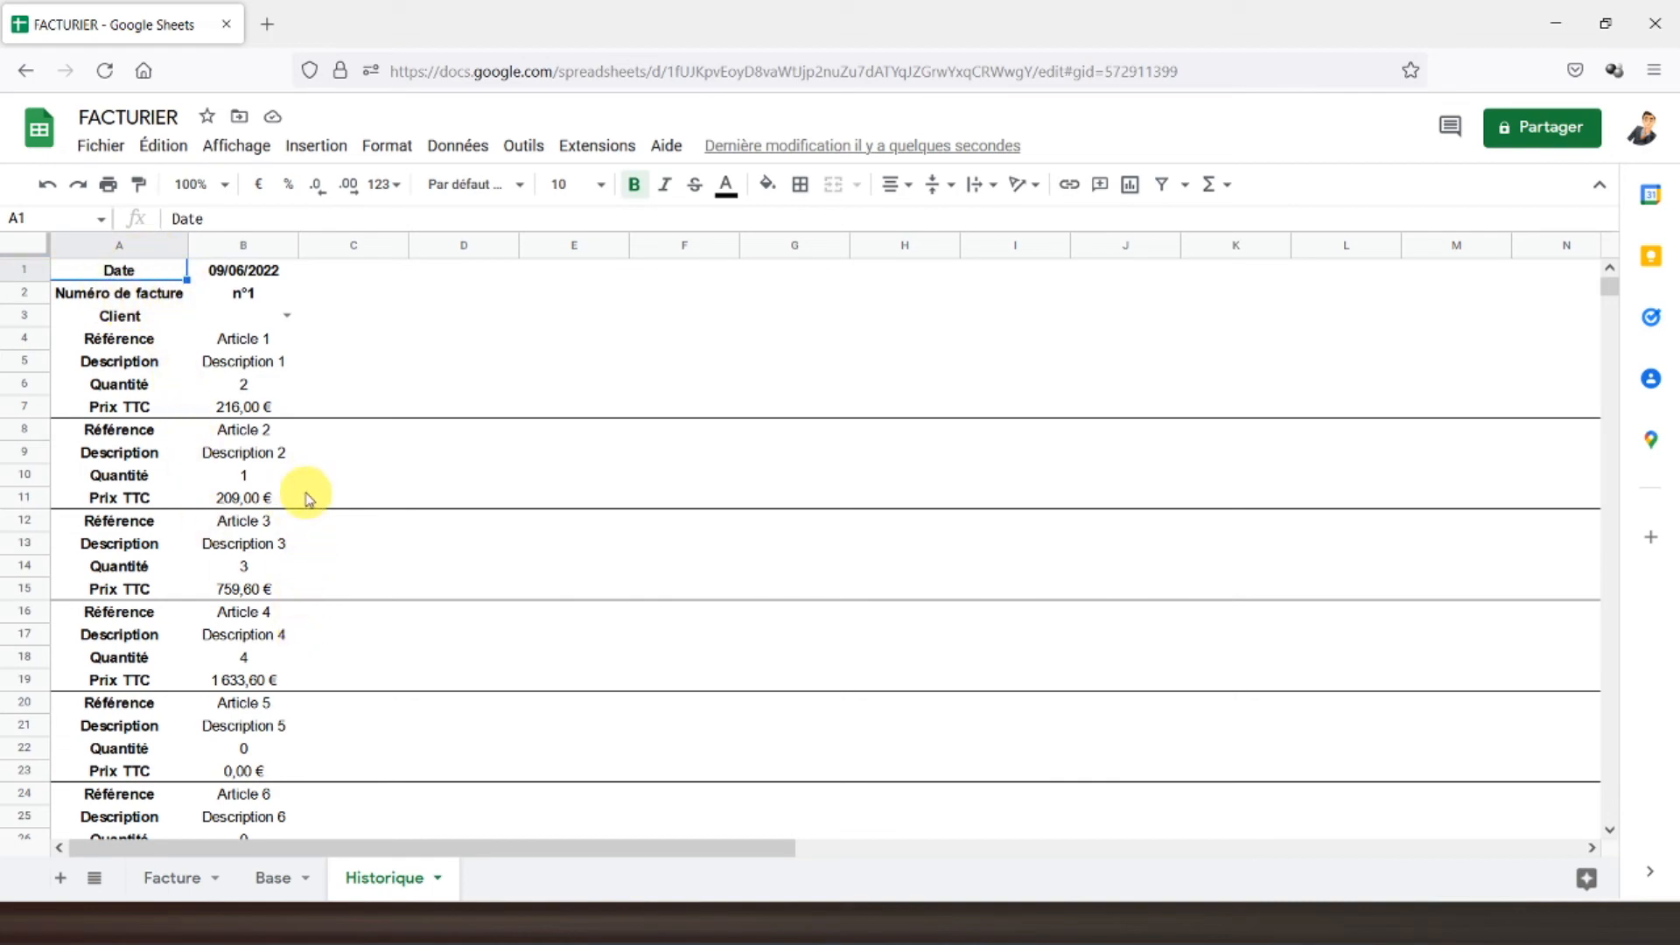
{"action": "left_click", "coordinate": [186, 882]}
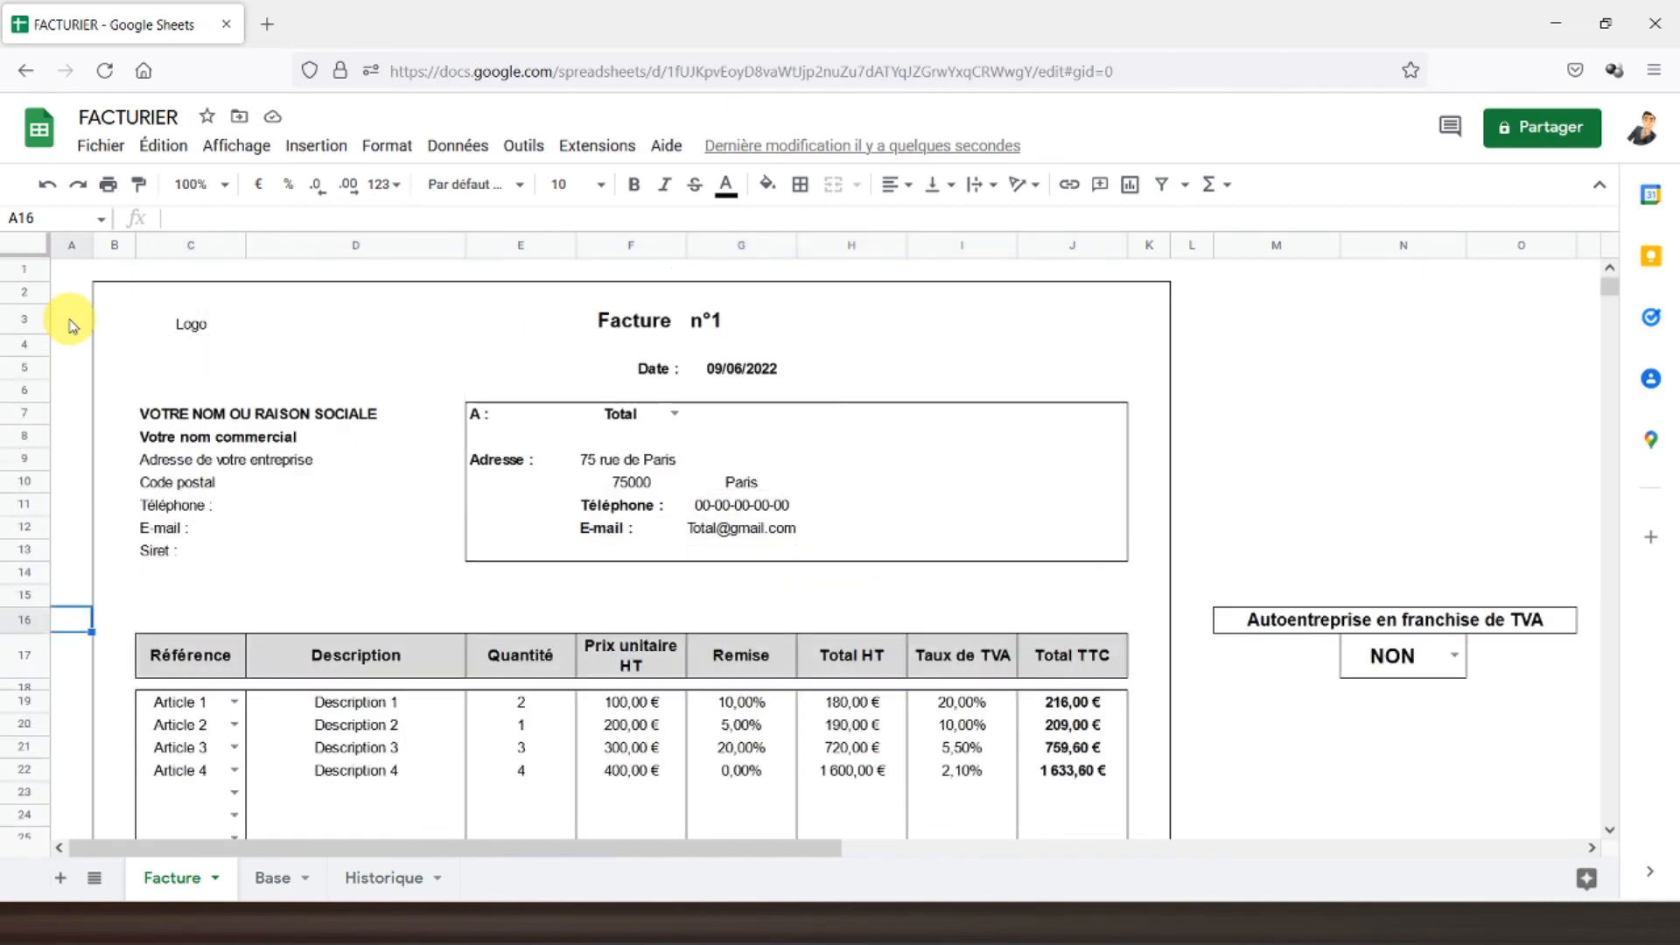
{"action": "left_click", "coordinate": [72, 279]}
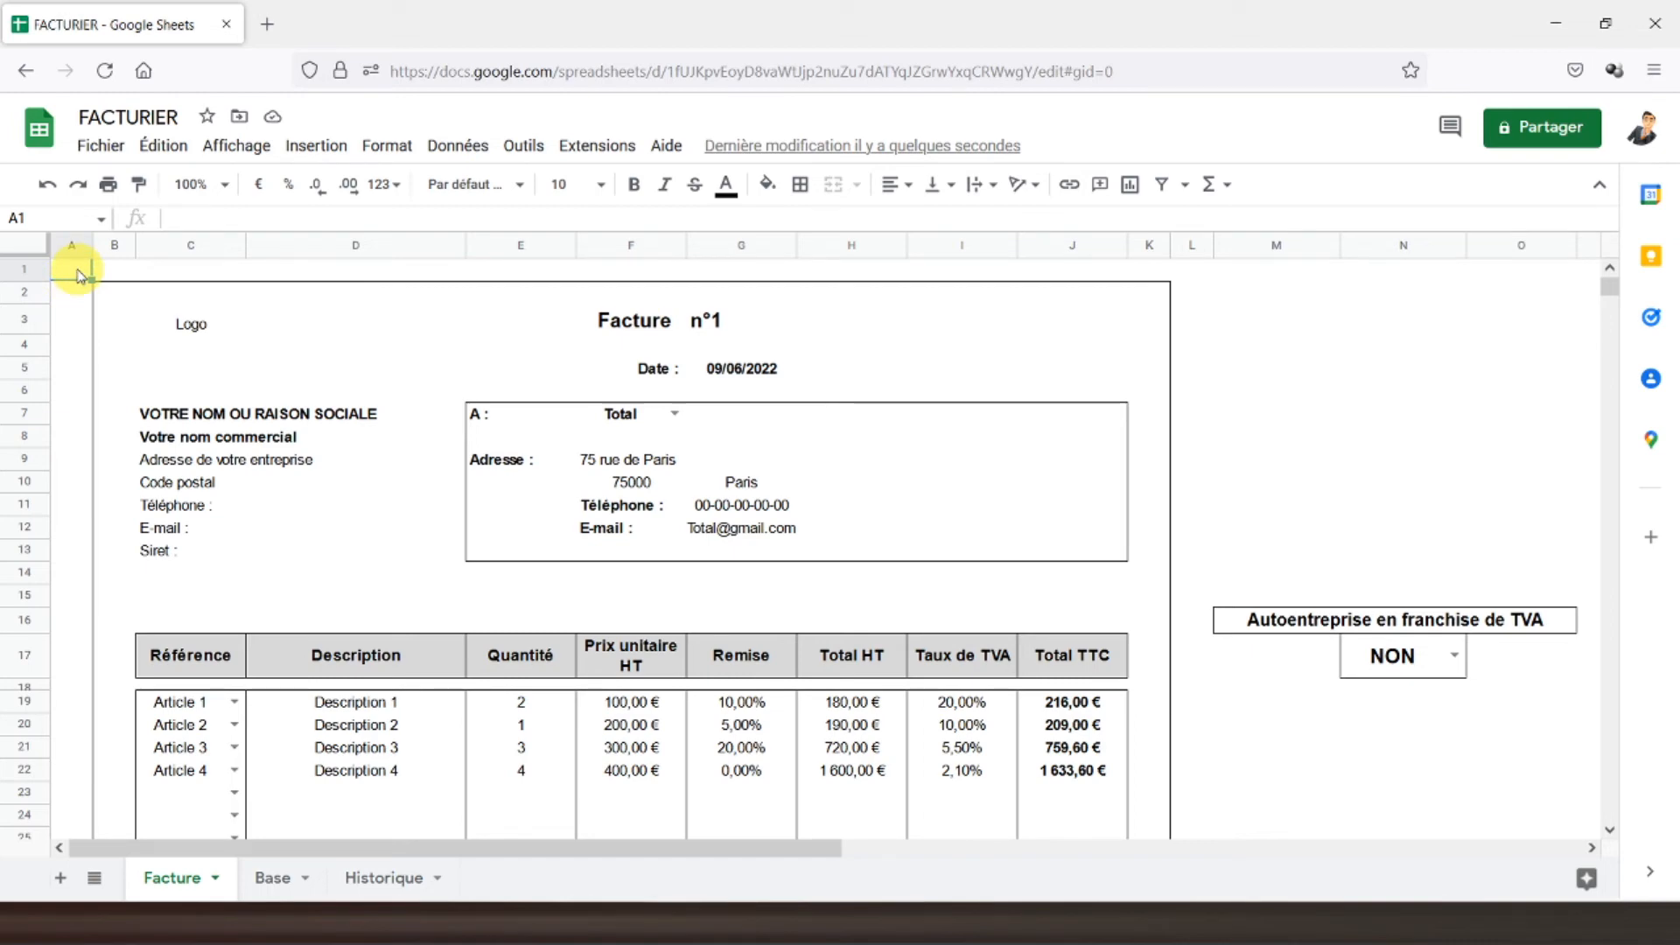
{"action": "left_click", "coordinate": [333, 149]}
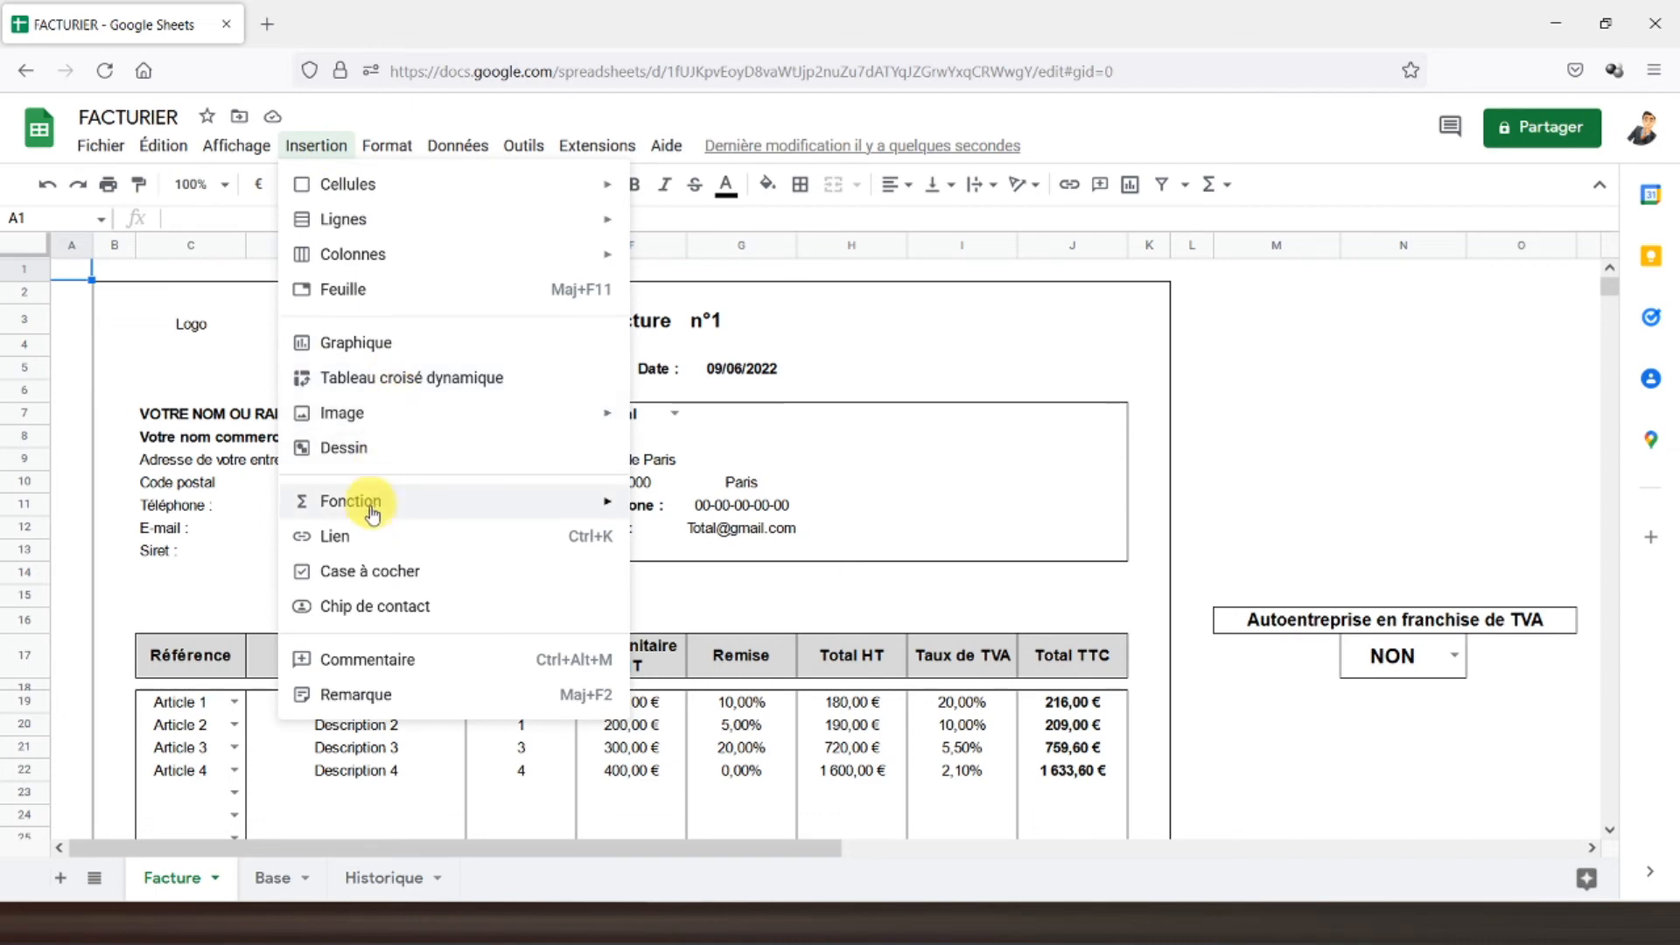
{"action": "left_click", "coordinate": [378, 448]}
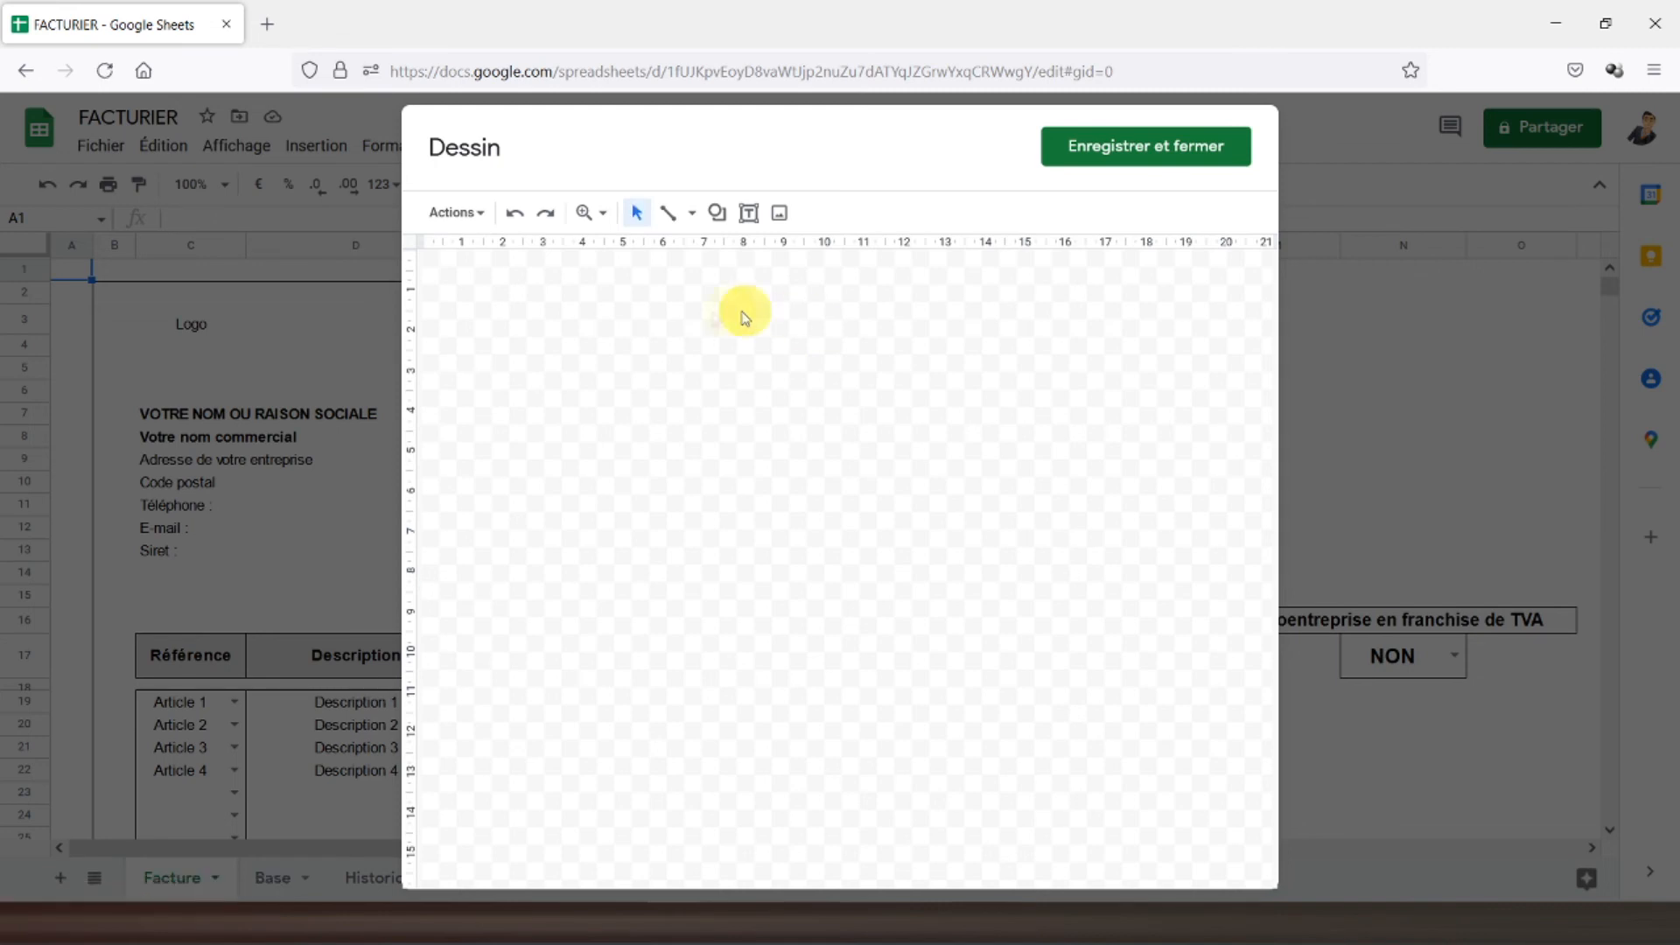
- Draw a rectangle with red fill and a red border
{"action": "left_click", "coordinate": [718, 216]}
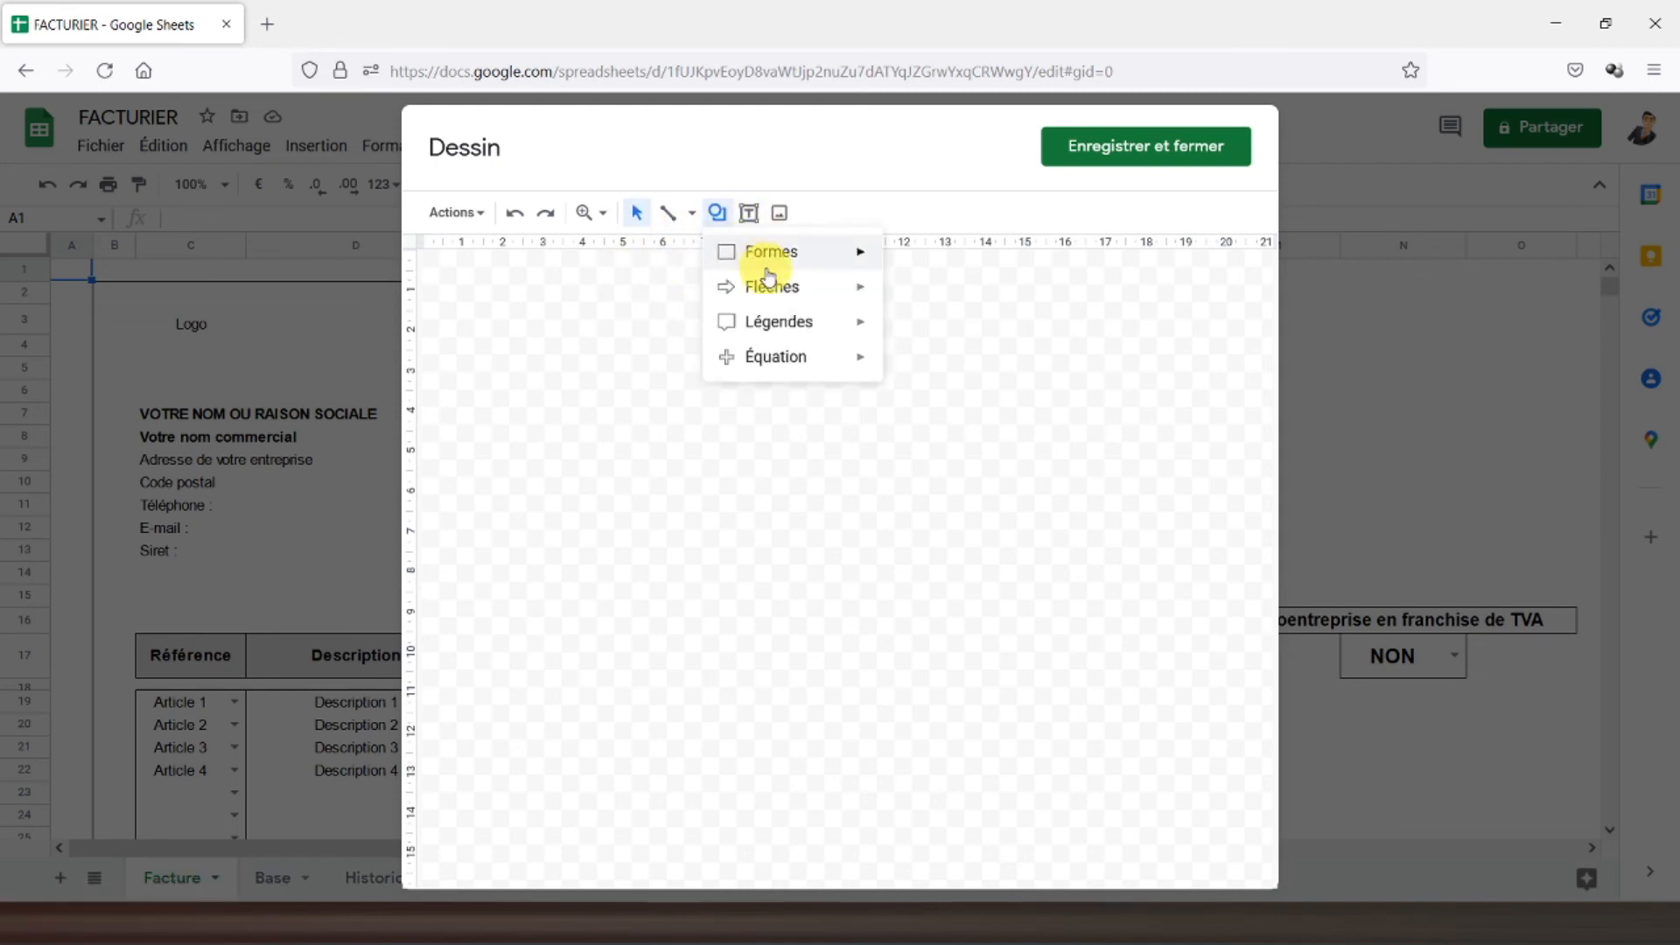
{"action": "mouse_move", "coordinate": [858, 253]}
{"action": "mouse_move", "coordinate": [718, 293]}
{"action": "left_mouse_down"}
{"action": "mouse_move", "coordinate": [855, 368]}
{"action": "mouse_move", "coordinate": [960, 383]}
{"action": "left_mouse_up"}
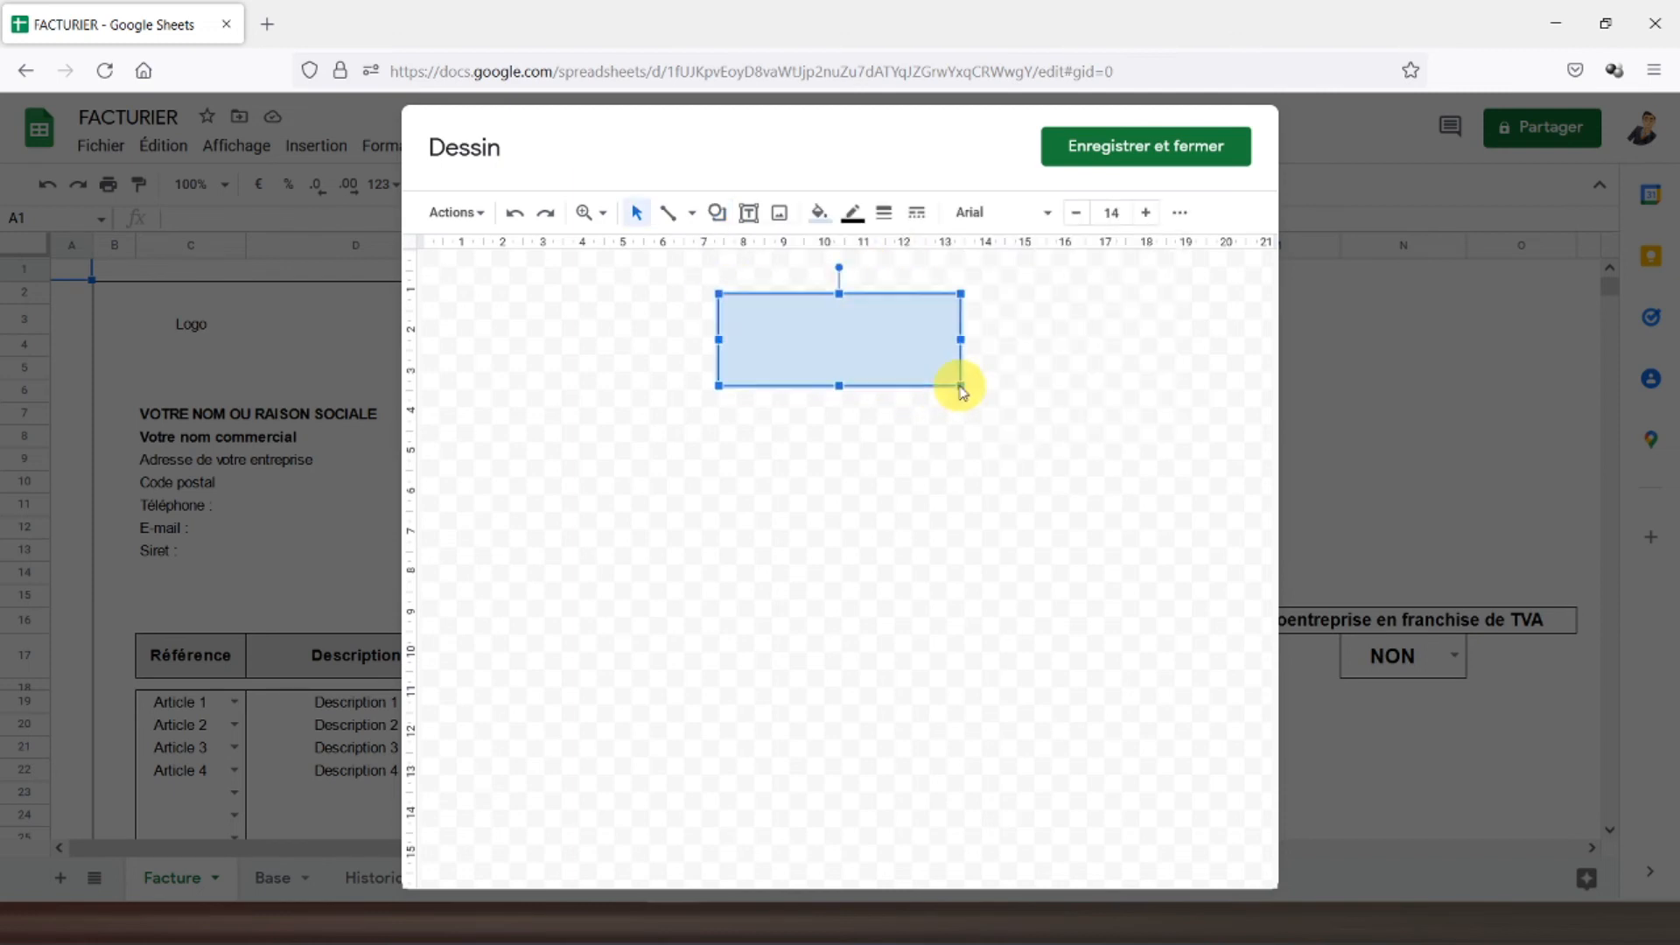
{"action": "left_click", "coordinate": [818, 215]}
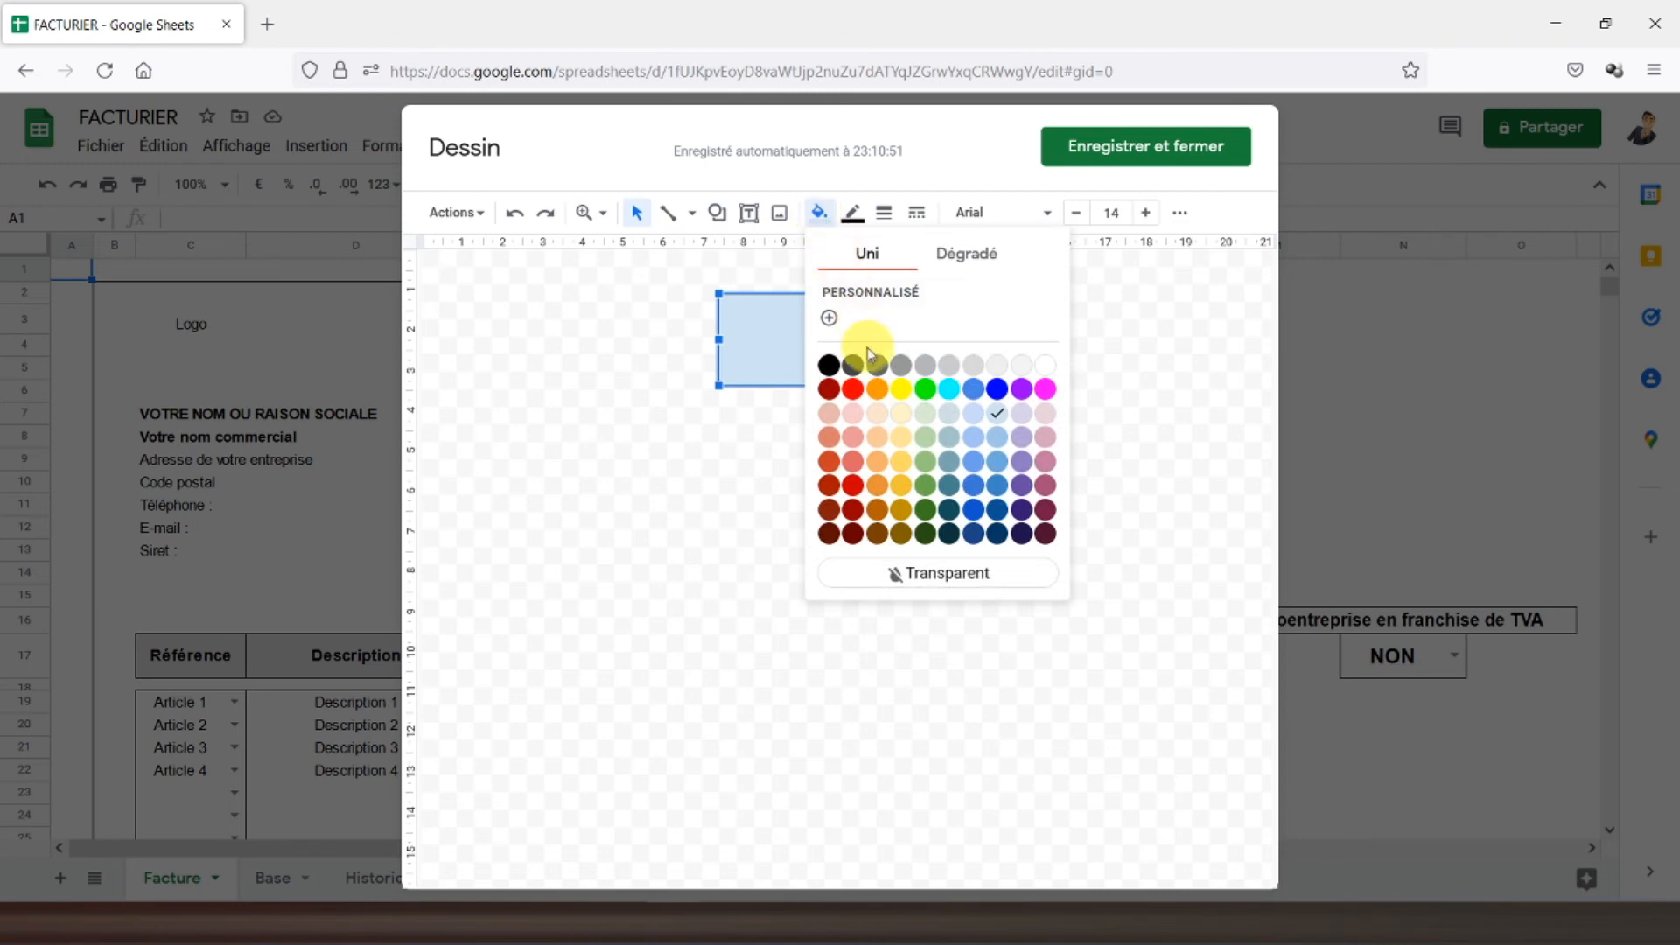
{"action": "left_click", "coordinate": [849, 387]}
{"action": "left_click", "coordinate": [850, 229]}
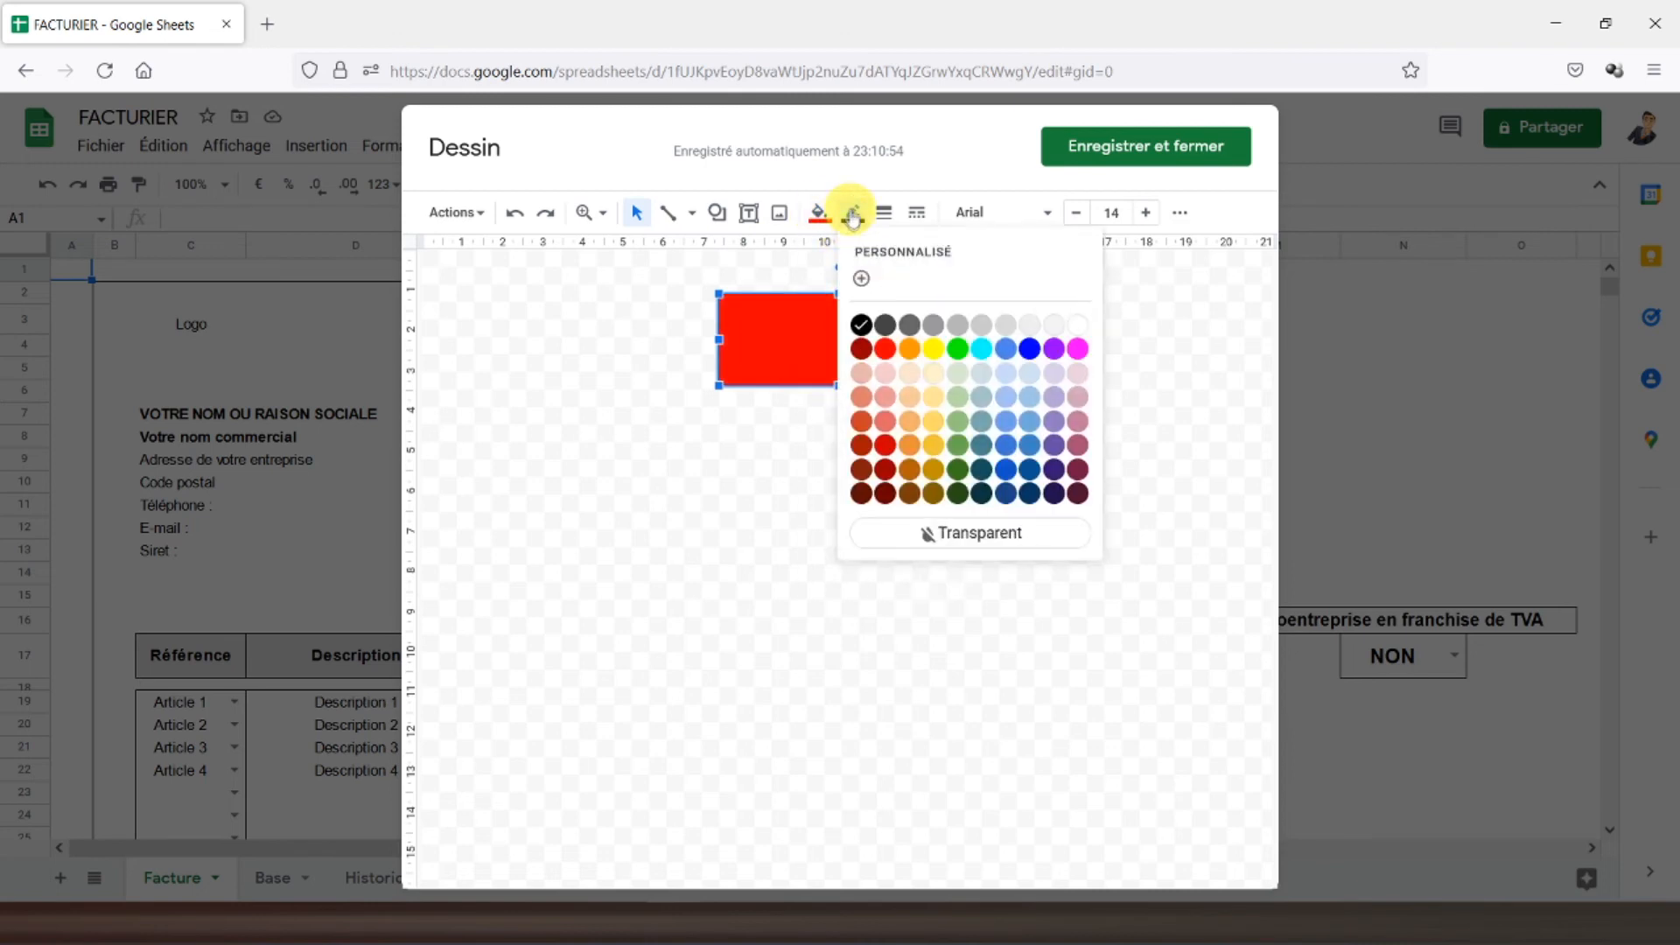
{"action": "left_click", "coordinate": [871, 352]}
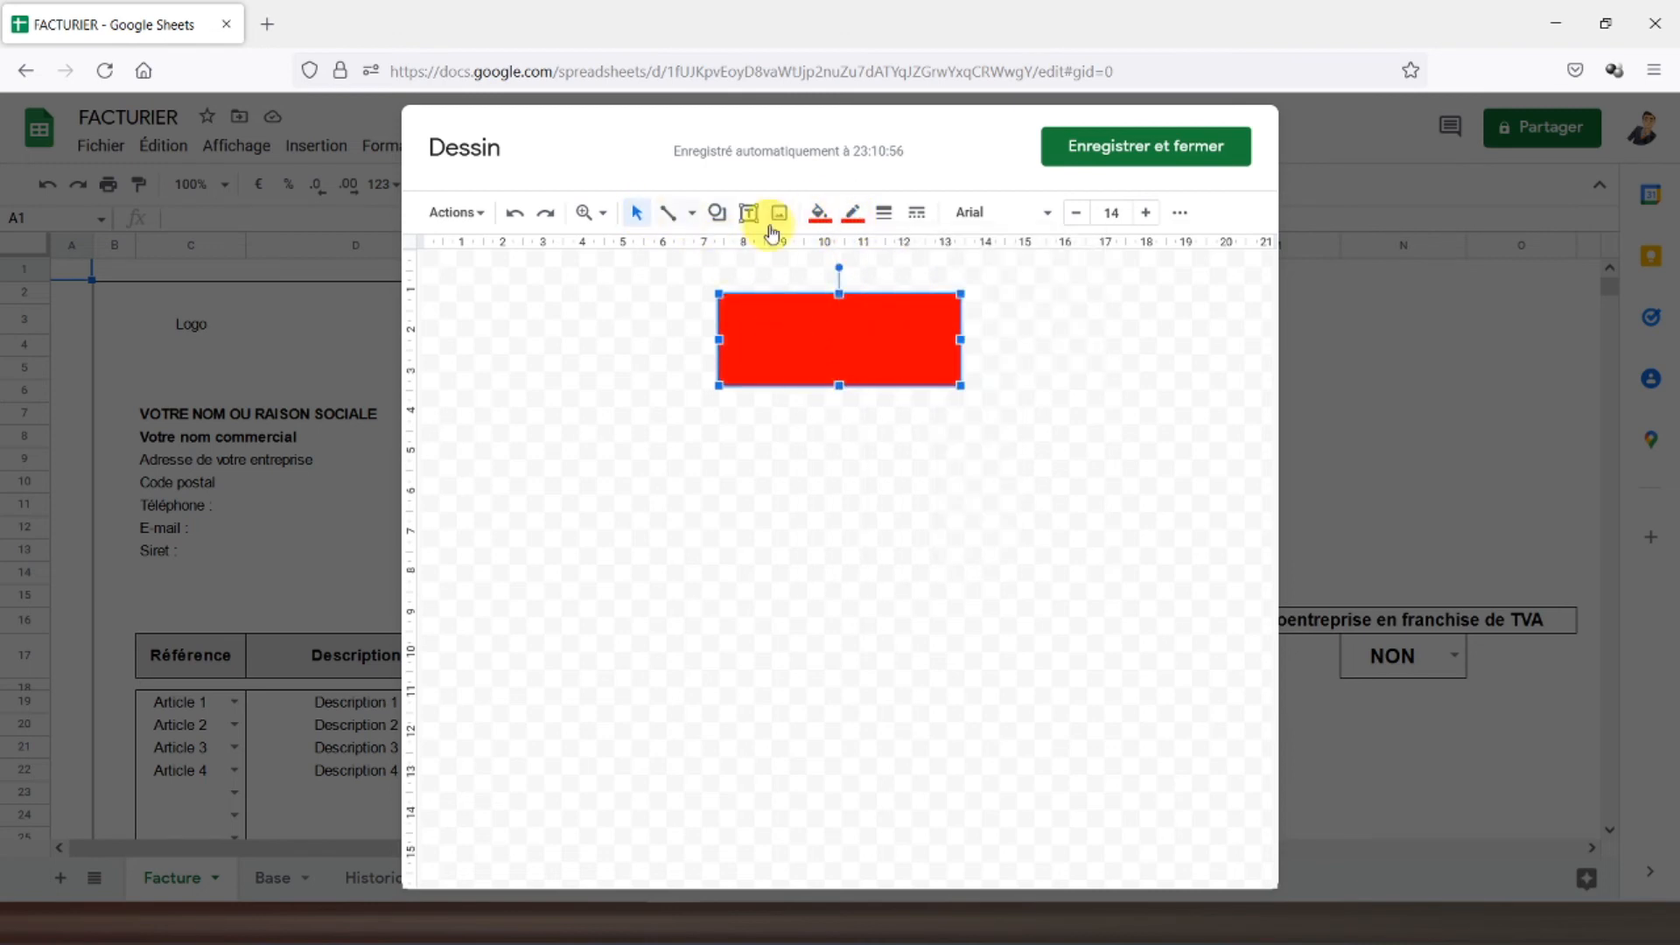
- Add a 'Supprimer' text box over the rectangle, centred and bold
{"action": "left_click", "coordinate": [748, 212]}
{"action": "left_click_drag", "start_coordinate": [721, 315], "coordinate": [957, 372]}
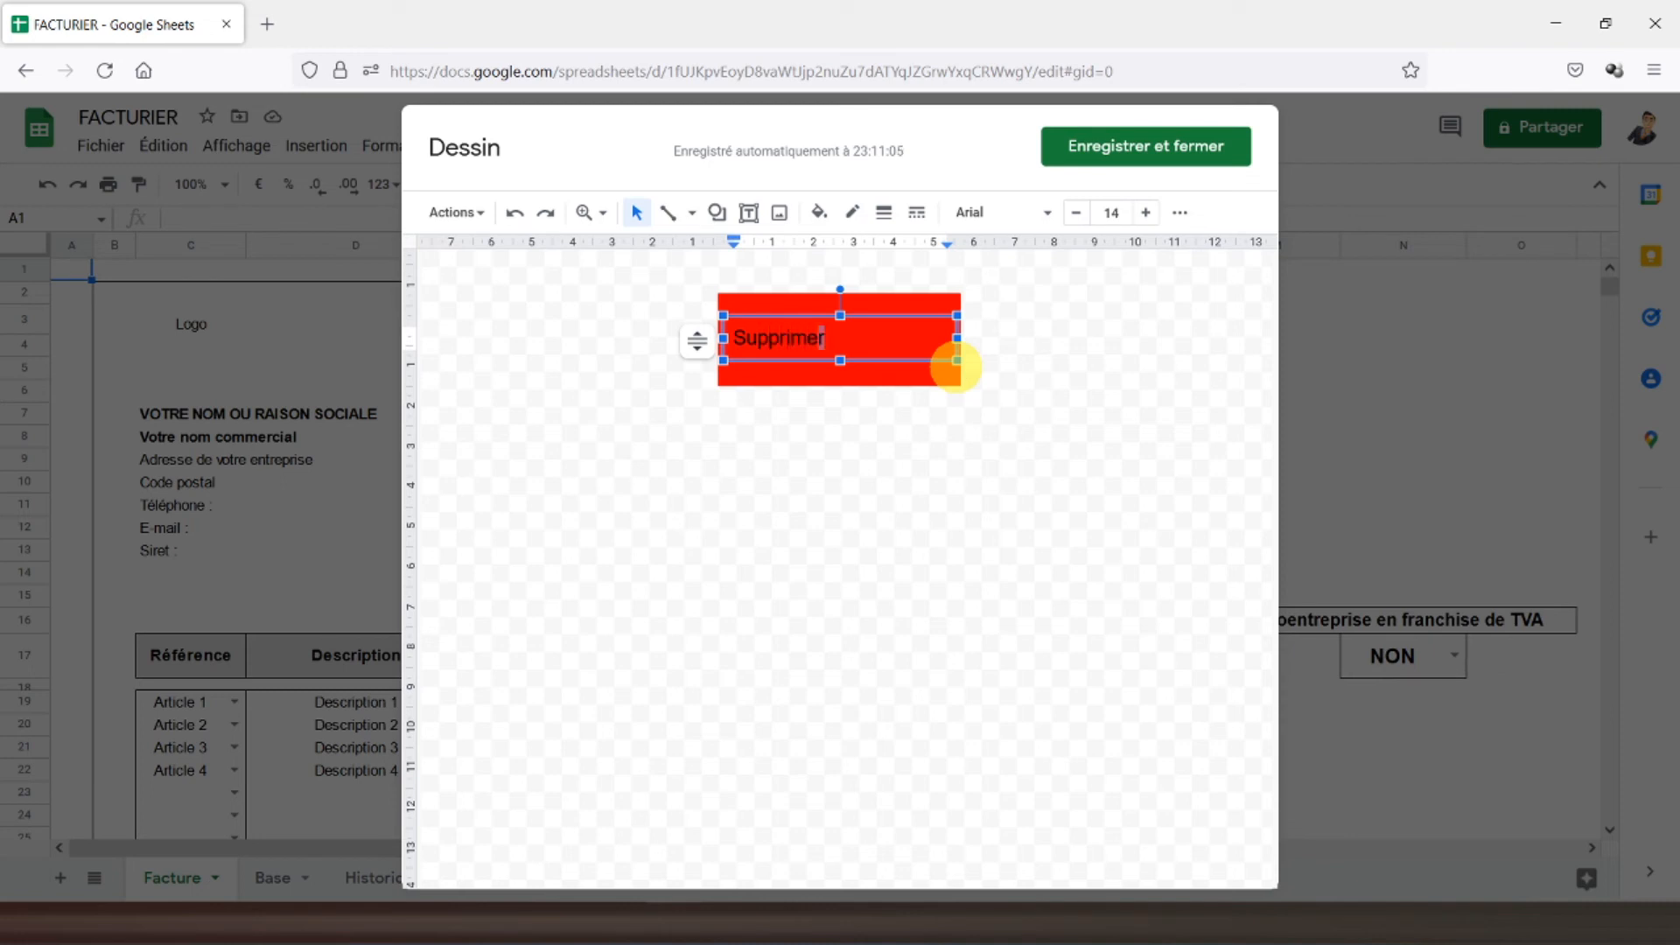
{"action": "key", "text": "ctrl+a"}
{"action": "left_click", "coordinate": [1180, 215]}
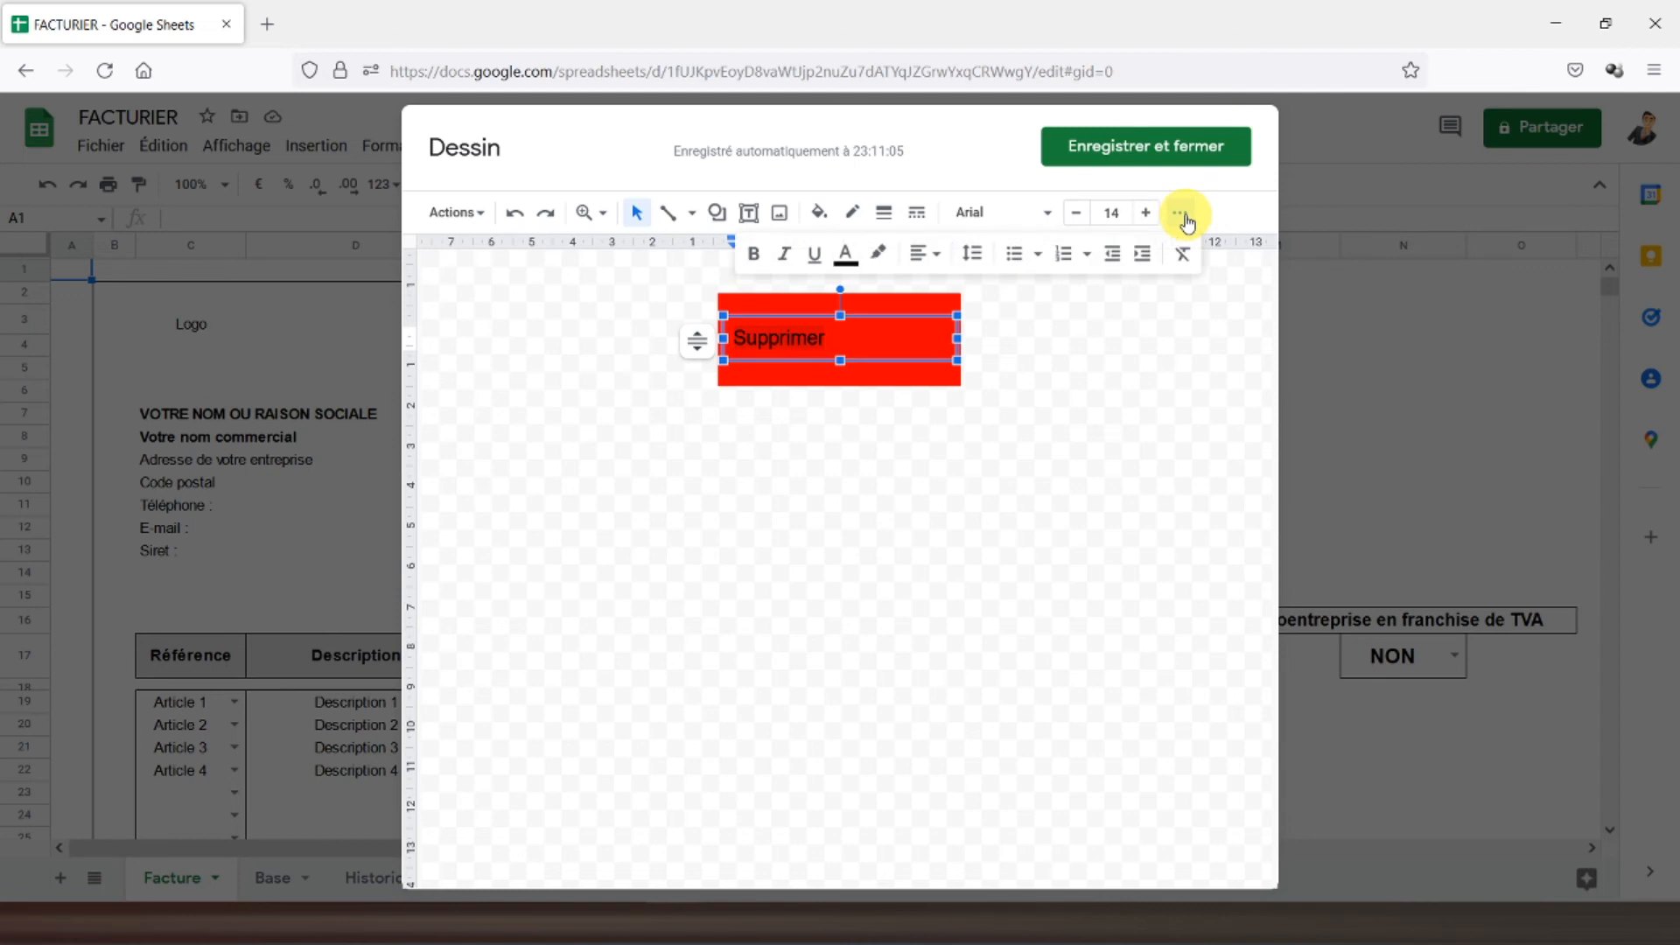
{"action": "left_click", "coordinate": [928, 255]}
{"action": "left_click", "coordinate": [959, 290]}
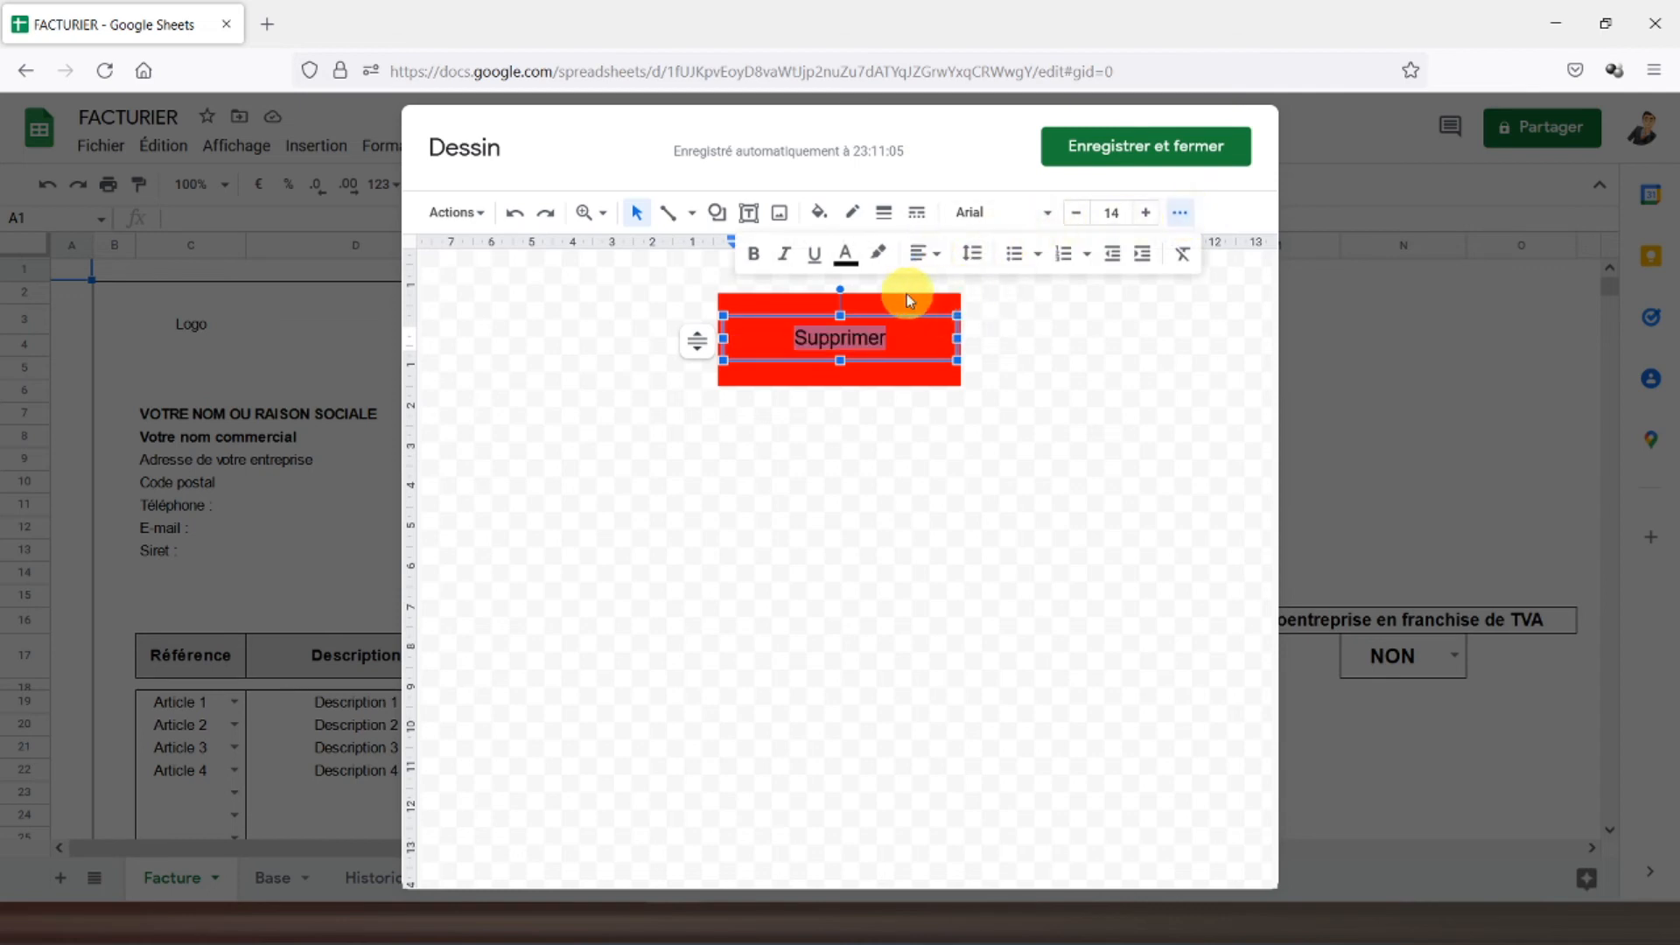
{"action": "left_click", "coordinate": [752, 254]}
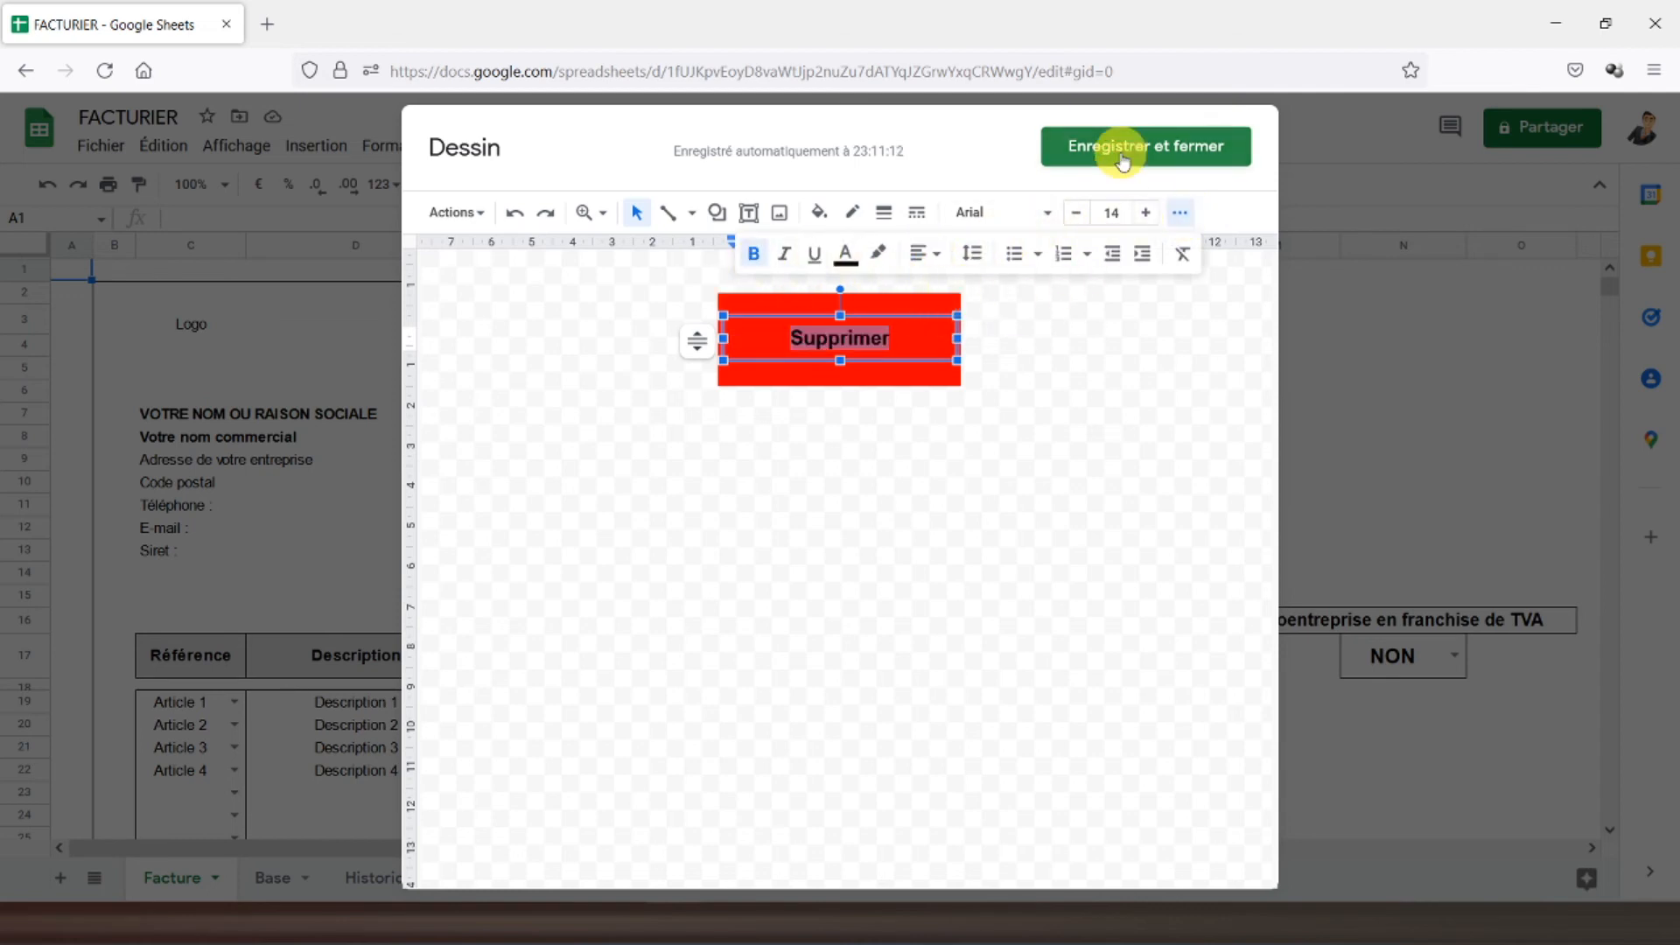
- Save the drawing and place it just above the TVA franchise box
{"action": "left_click", "coordinate": [1122, 160]}
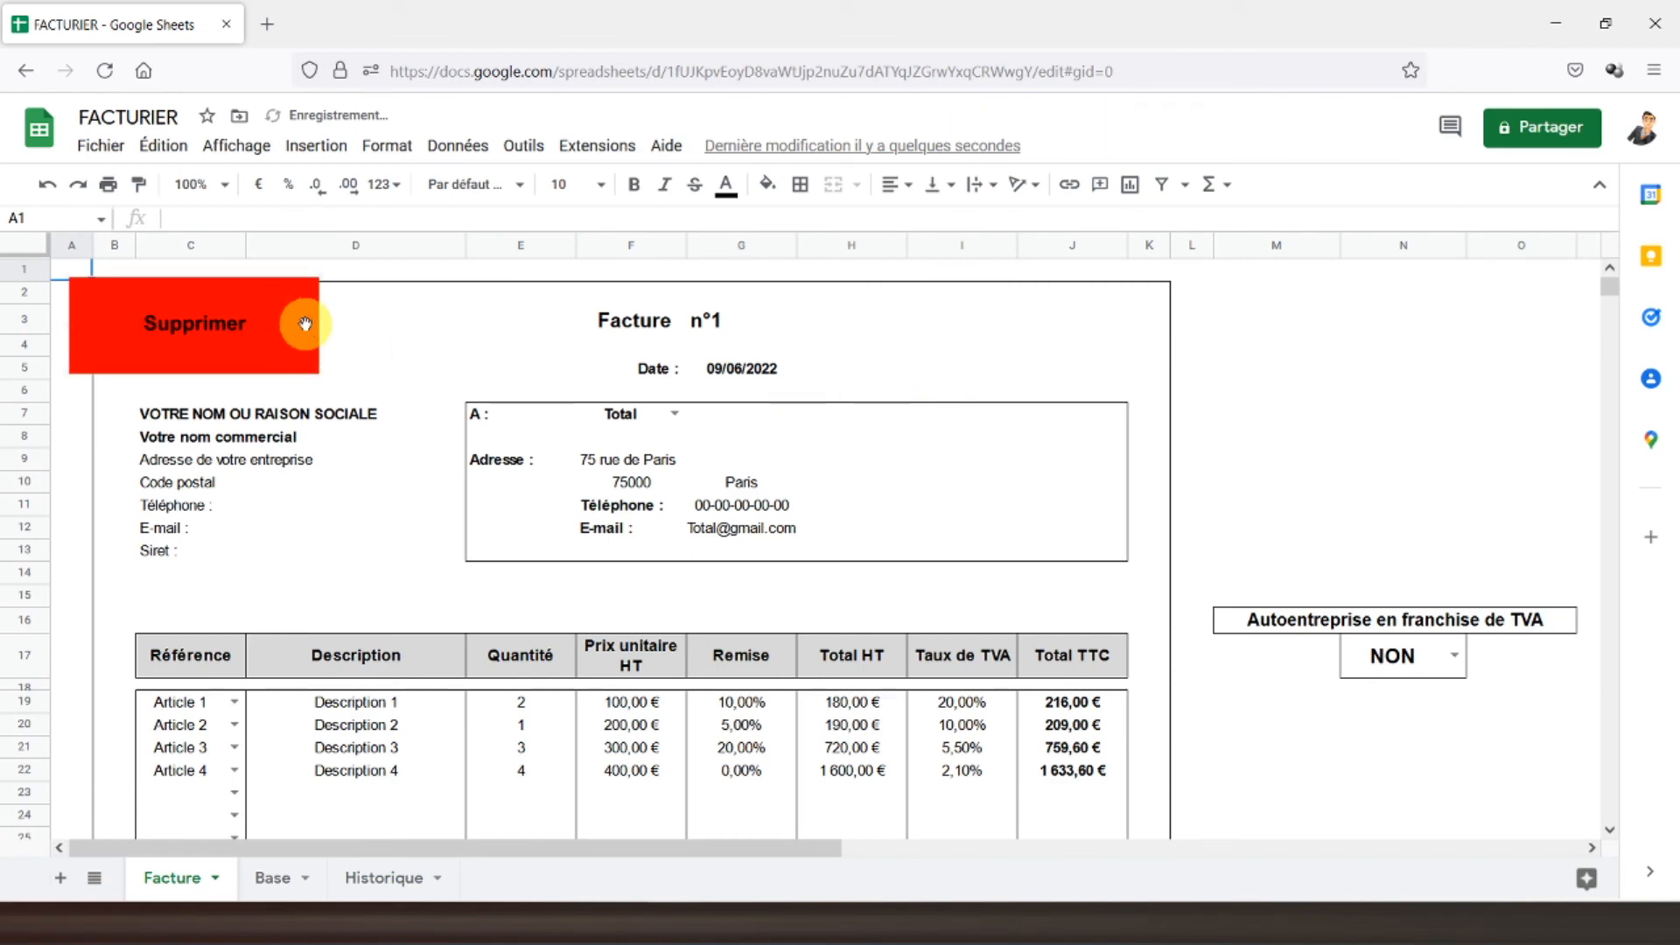
{"action": "left_click", "coordinate": [304, 324]}
{"action": "mouse_move", "coordinate": [268, 288]}
{"action": "left_mouse_down"}
{"action": "mouse_move", "coordinate": [1334, 418]}
{"action": "mouse_move", "coordinate": [1444, 450]}
{"action": "mouse_move", "coordinate": [1481, 505]}
{"action": "left_mouse_up"}
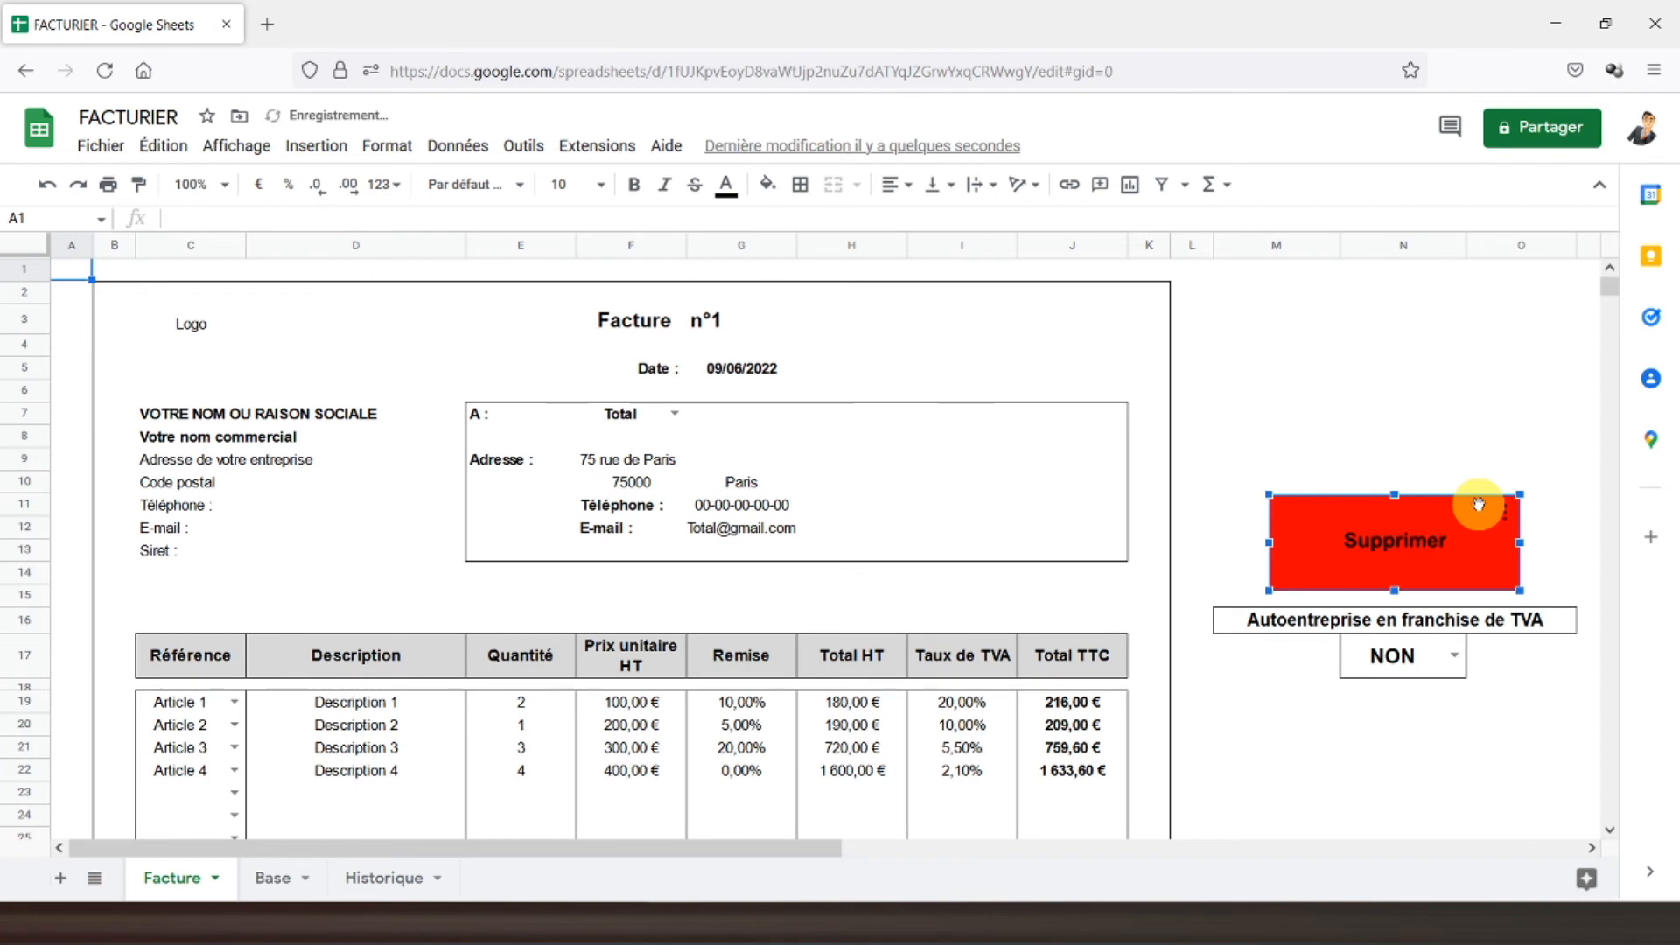
- Insert a new drawing and draw a rectangle with green fill and green border
{"action": "left_click", "coordinate": [317, 146]}
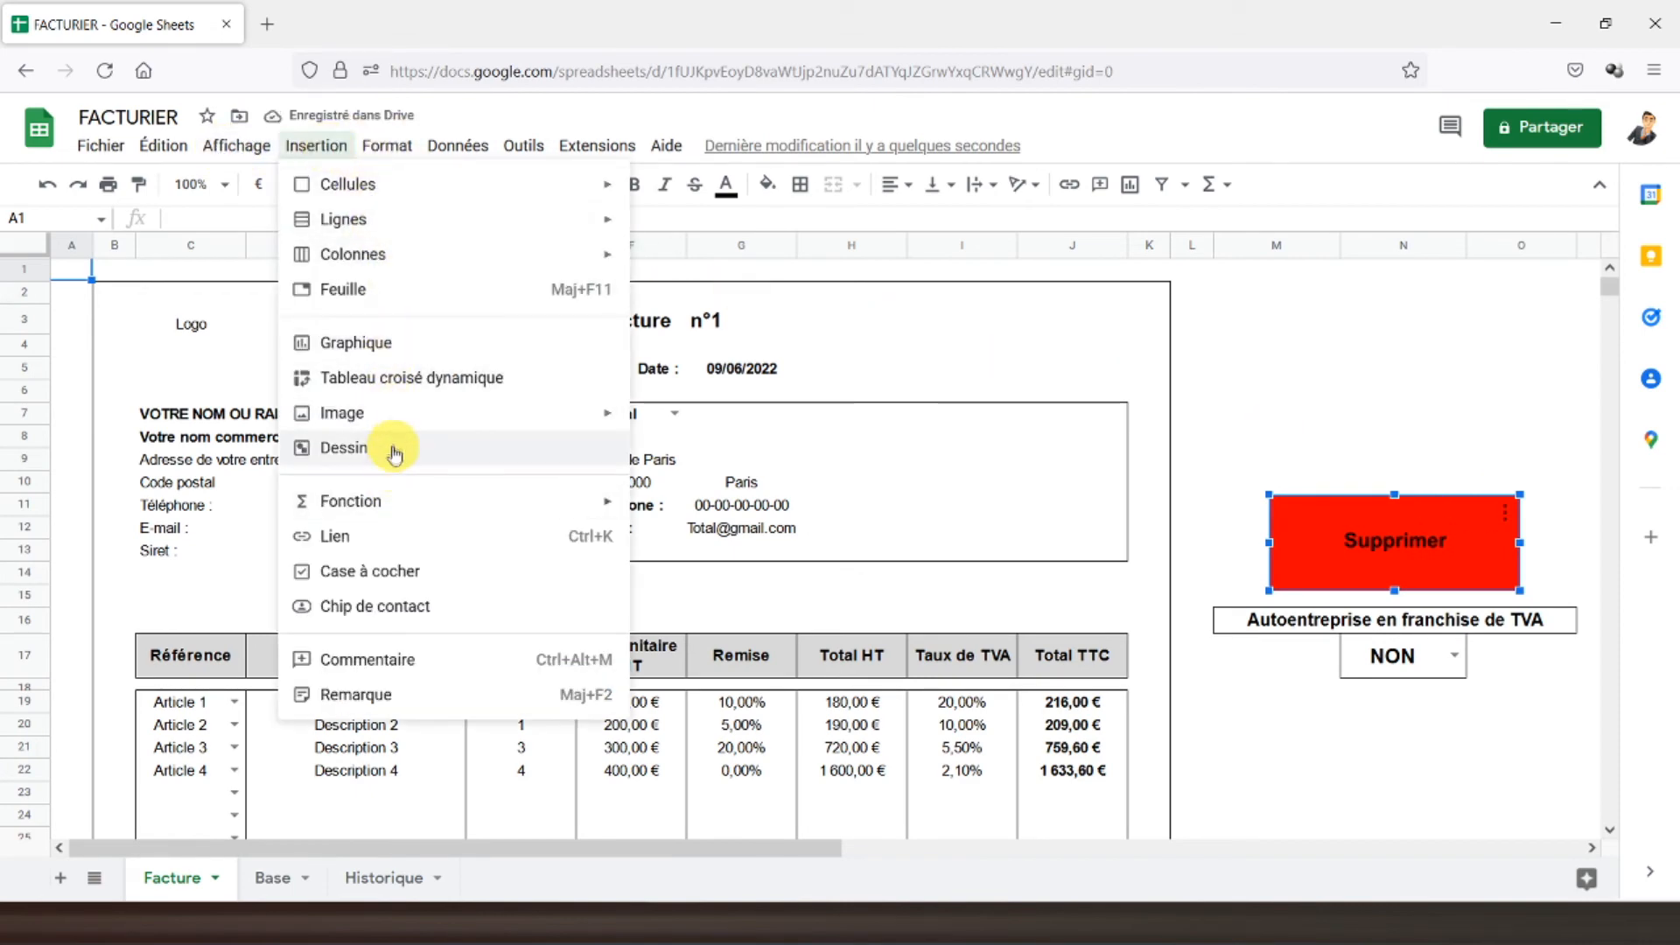
{"action": "left_click", "coordinate": [395, 455]}
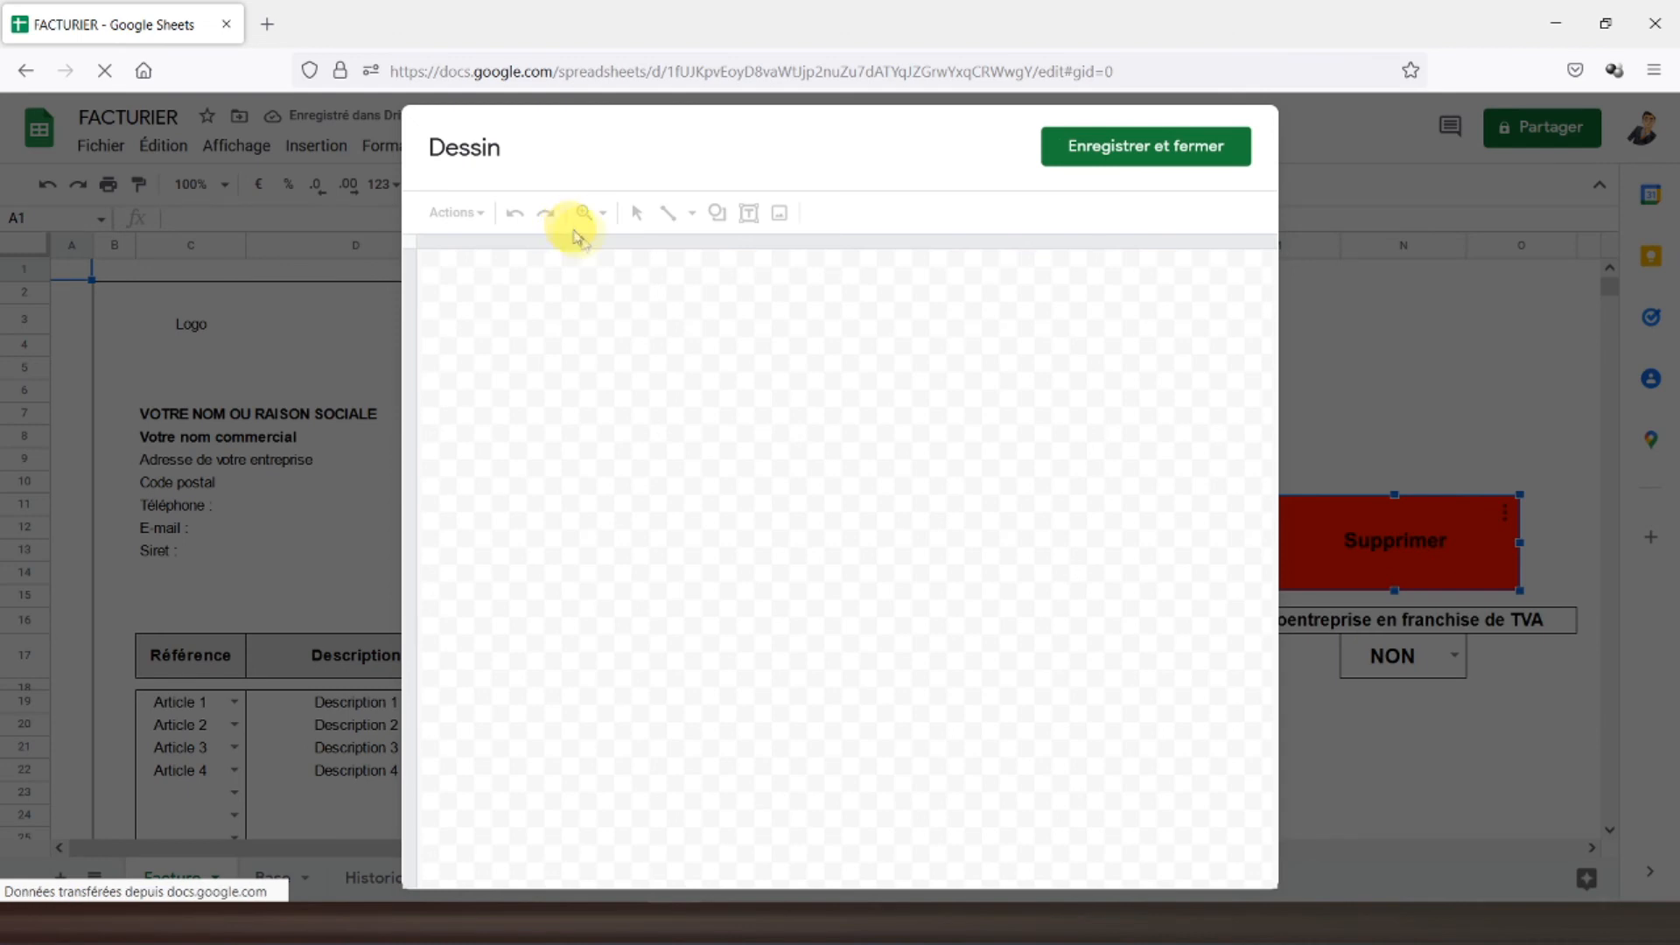
{"action": "left_click", "coordinate": [717, 213]}
{"action": "mouse_move", "coordinate": [830, 262]}
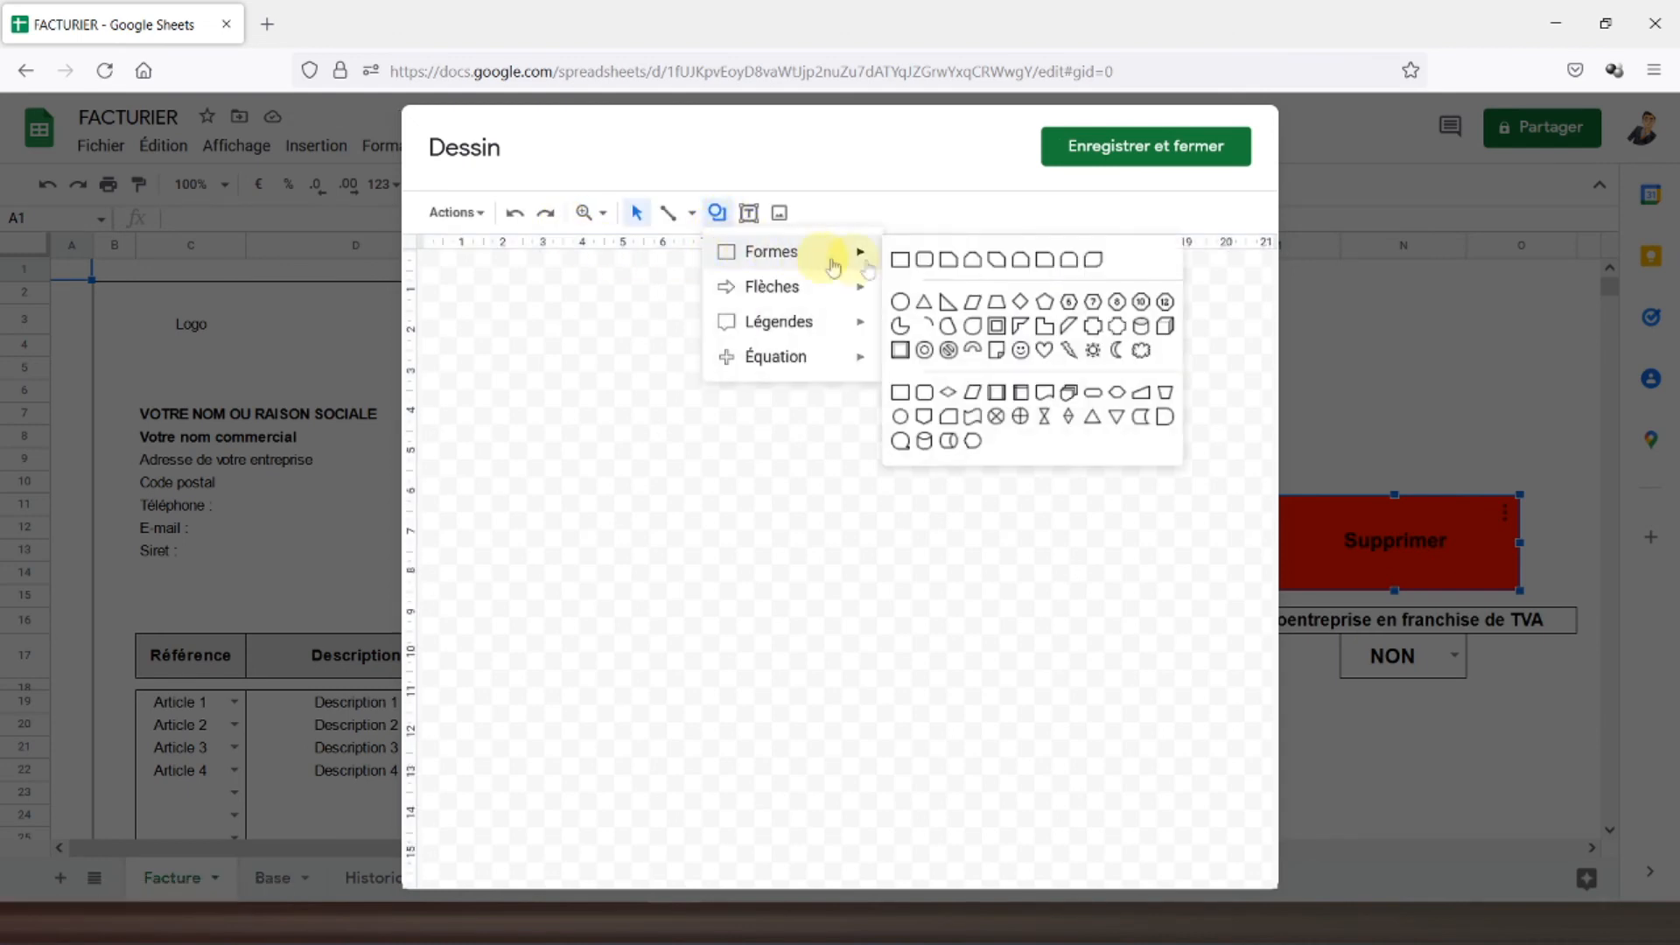
{"action": "left_click", "coordinate": [900, 259]}
{"action": "left_click_drag", "start_coordinate": [725, 271], "coordinate": [1049, 390]}
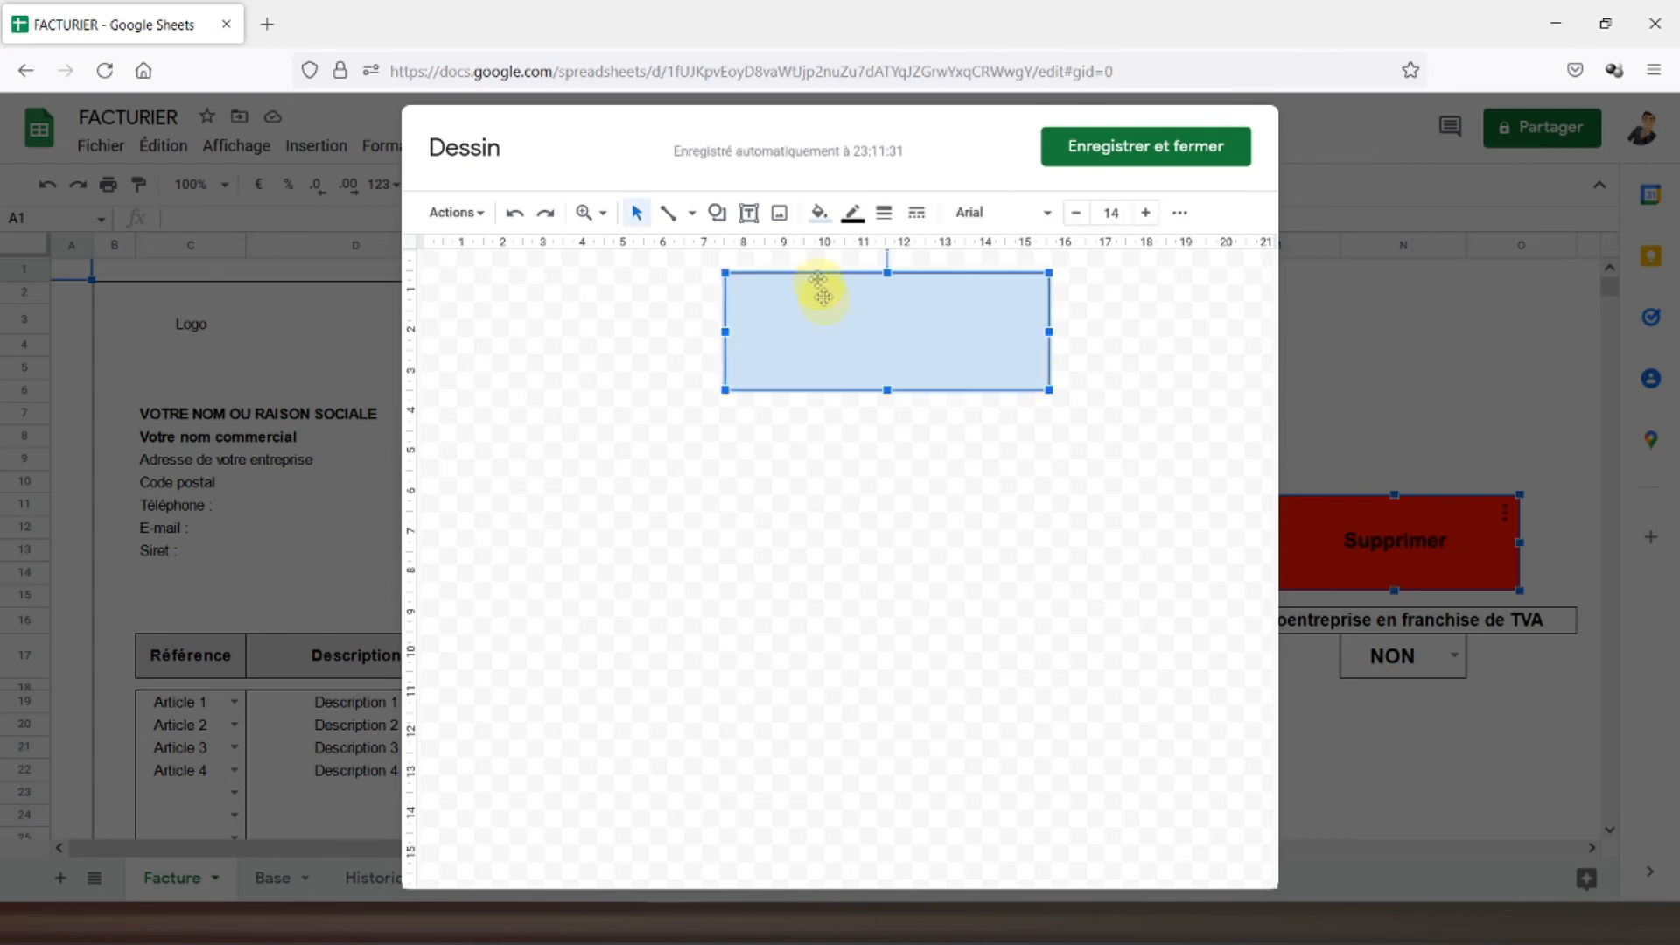
{"action": "left_click", "coordinate": [819, 213]}
{"action": "left_click", "coordinate": [925, 386]}
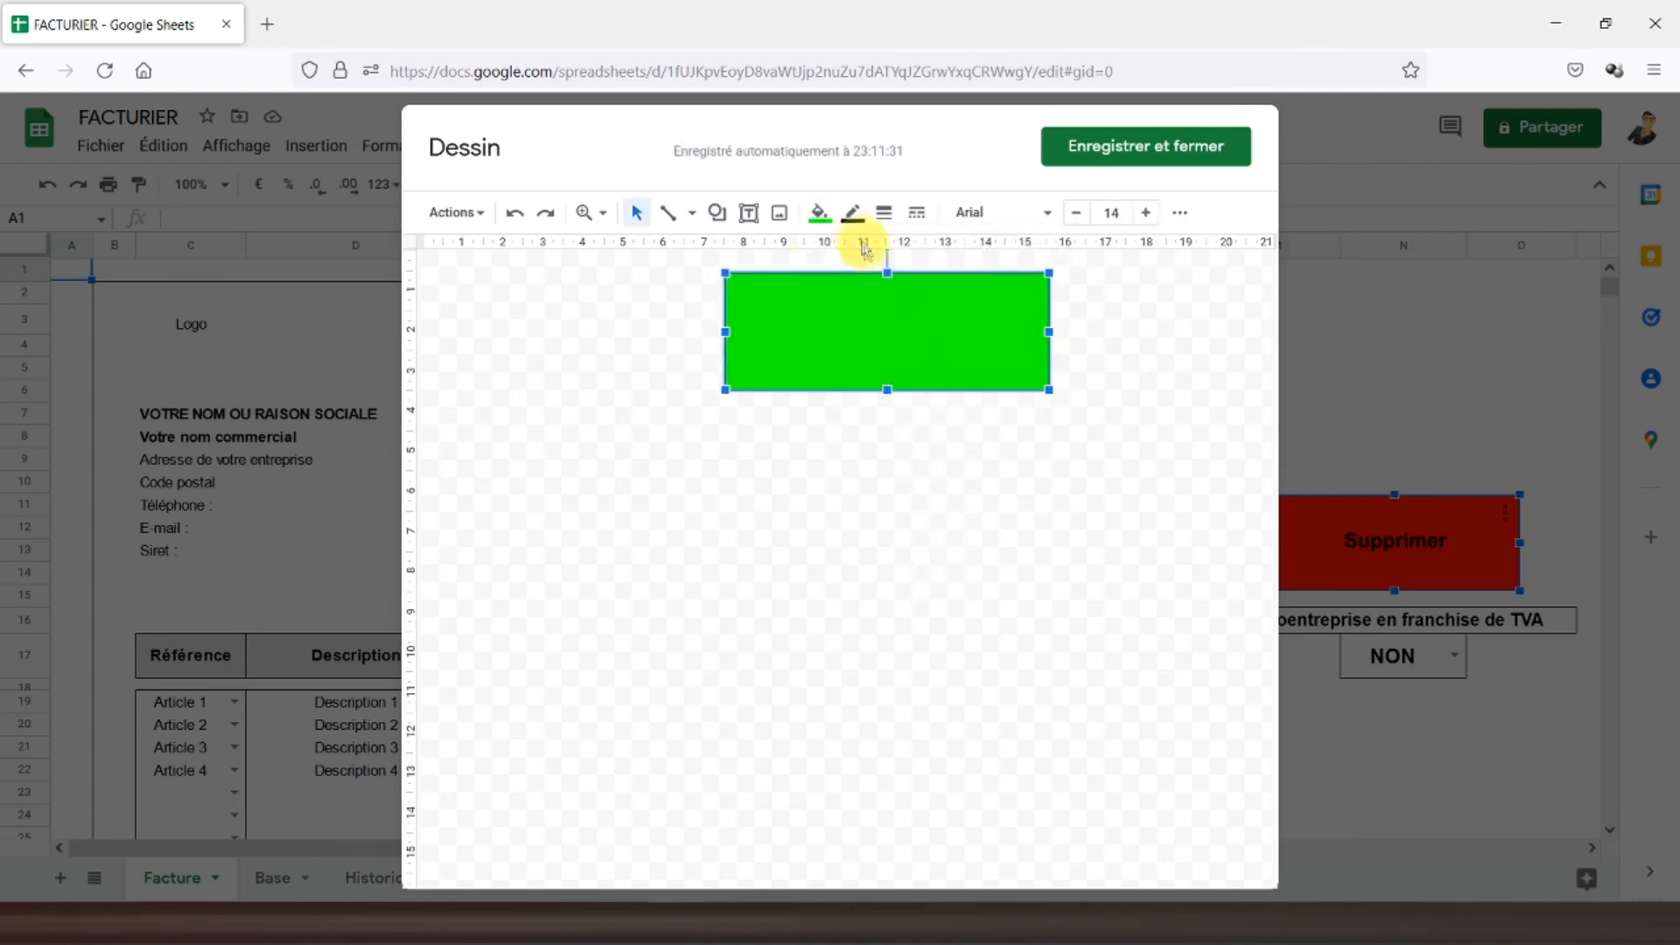
{"action": "left_click", "coordinate": [853, 212]}
{"action": "left_click", "coordinate": [958, 384]}
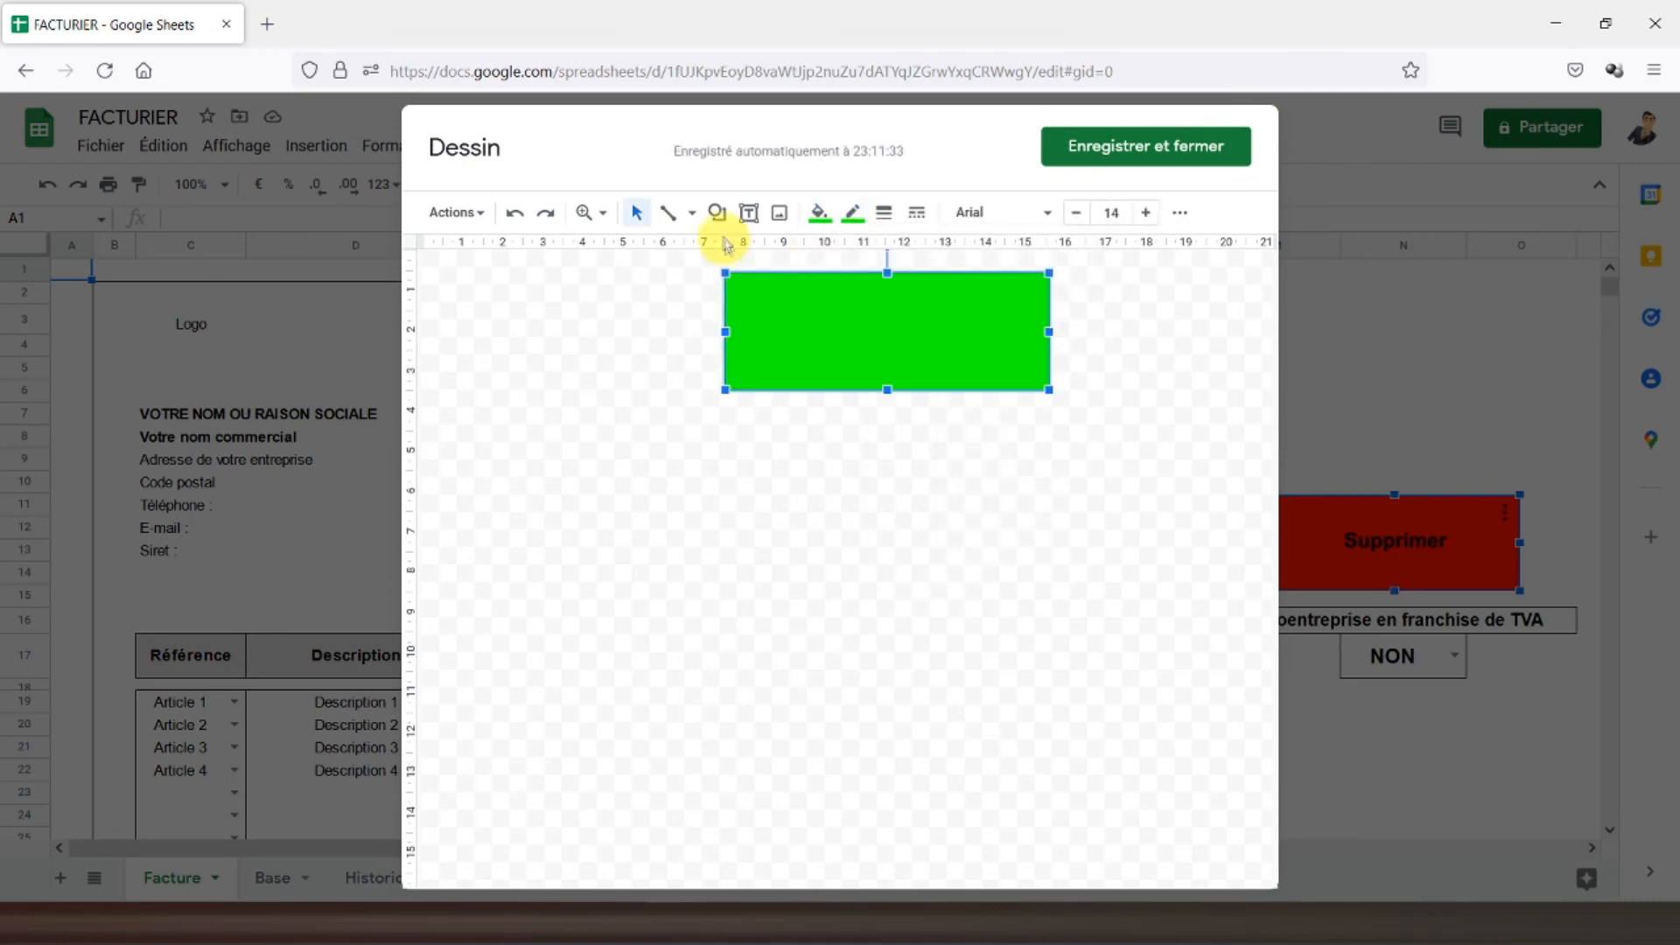
- Add a centred 'Valider' text box across the green rectangle
{"action": "left_click", "coordinate": [748, 213]}
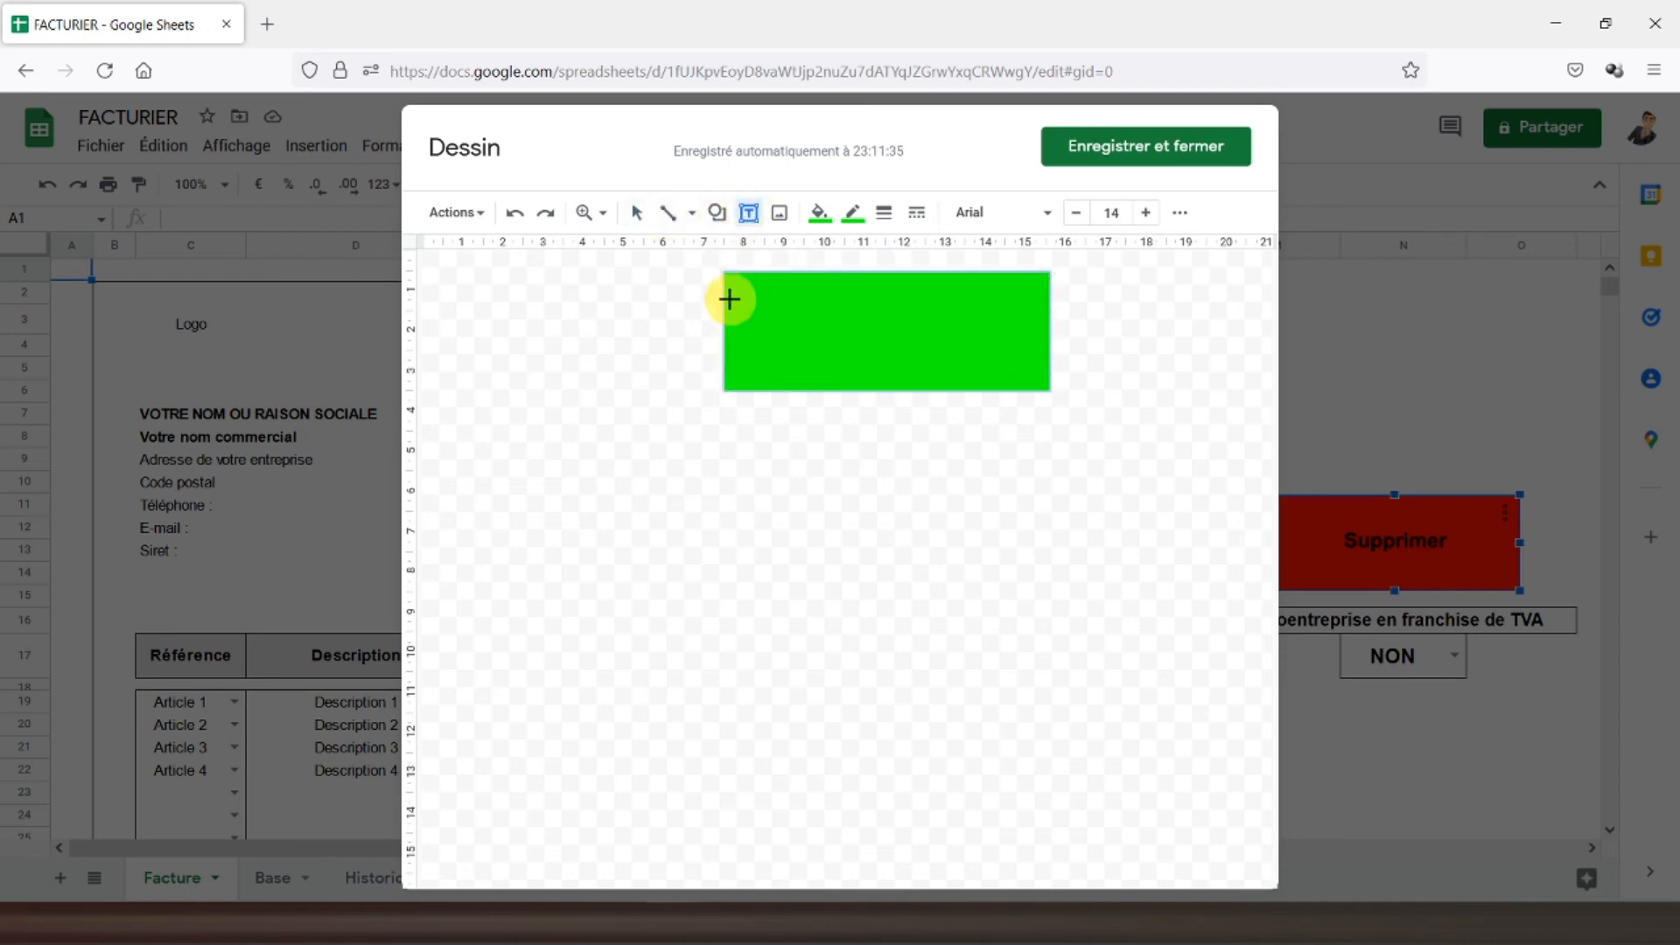
{"action": "left_click_drag", "start_coordinate": [725, 297], "coordinate": [1043, 360]}
{"action": "type", "text": "Valider"}
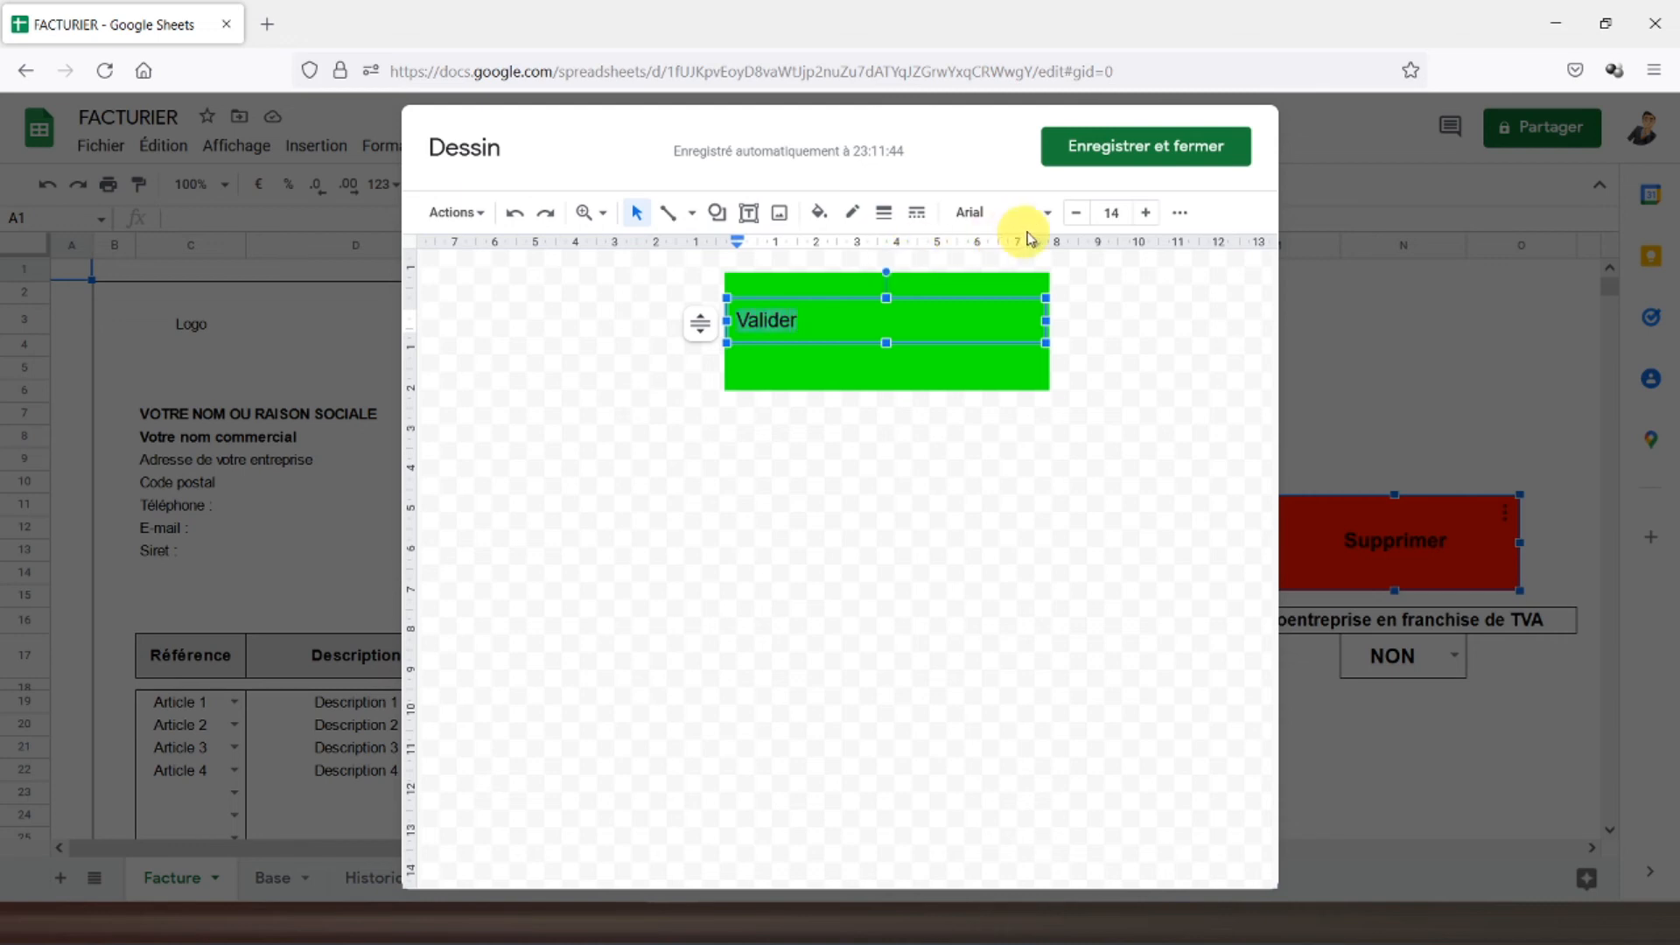
{"action": "left_click", "coordinate": [1180, 214]}
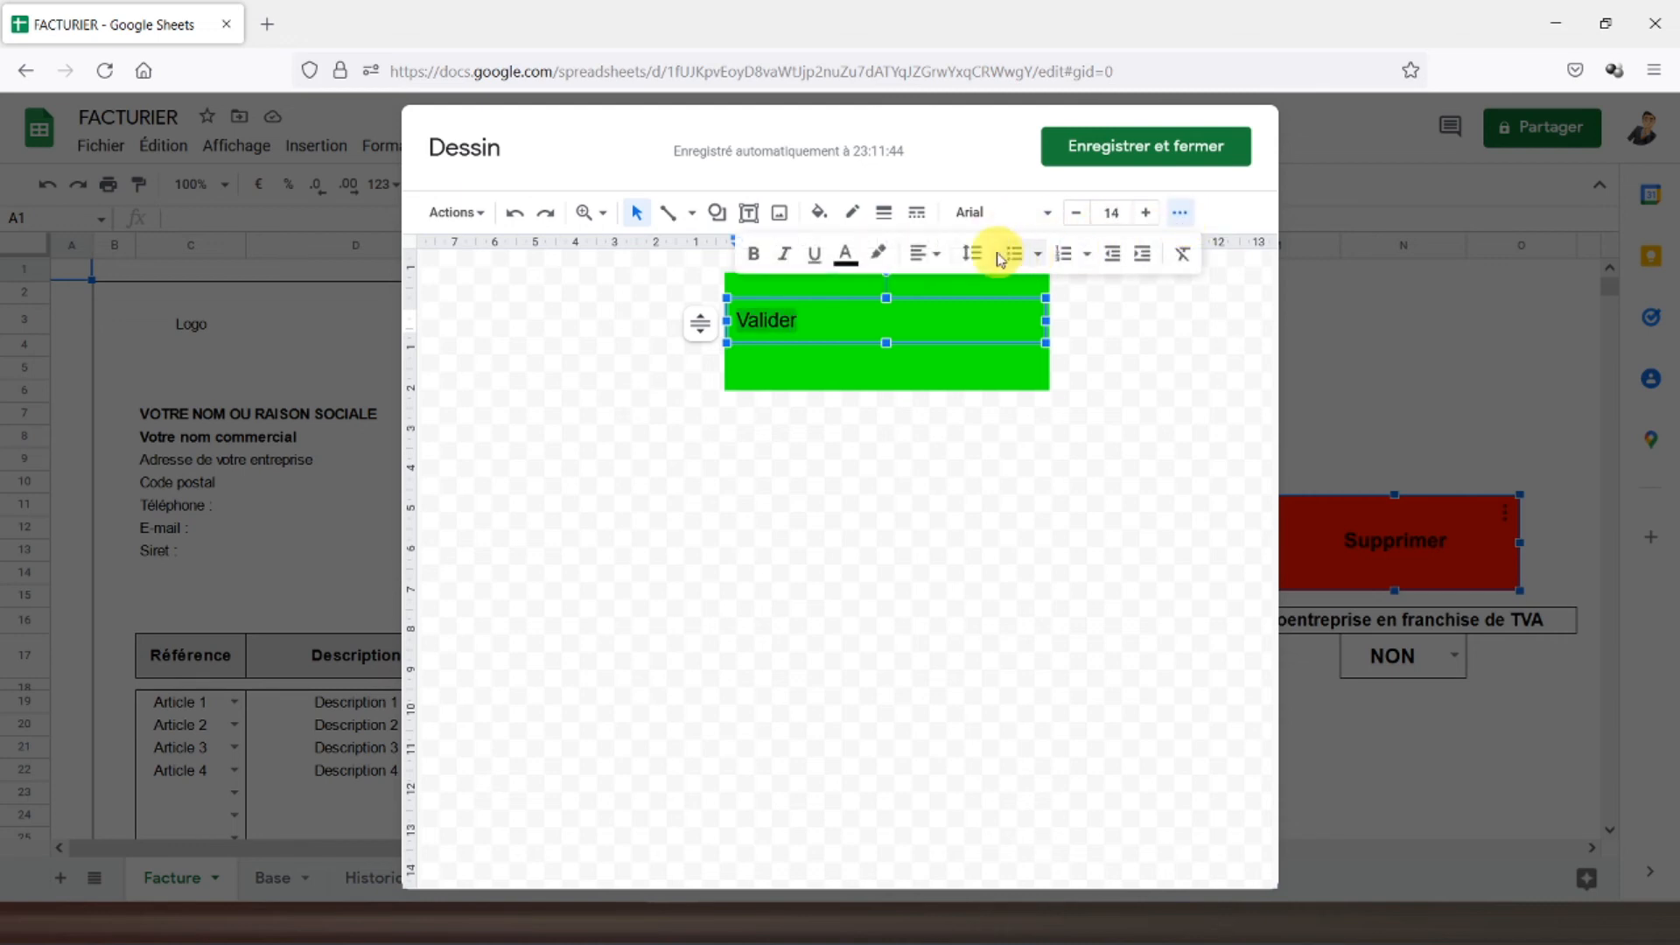
{"action": "left_click", "coordinate": [928, 254]}
{"action": "left_click", "coordinate": [953, 294]}
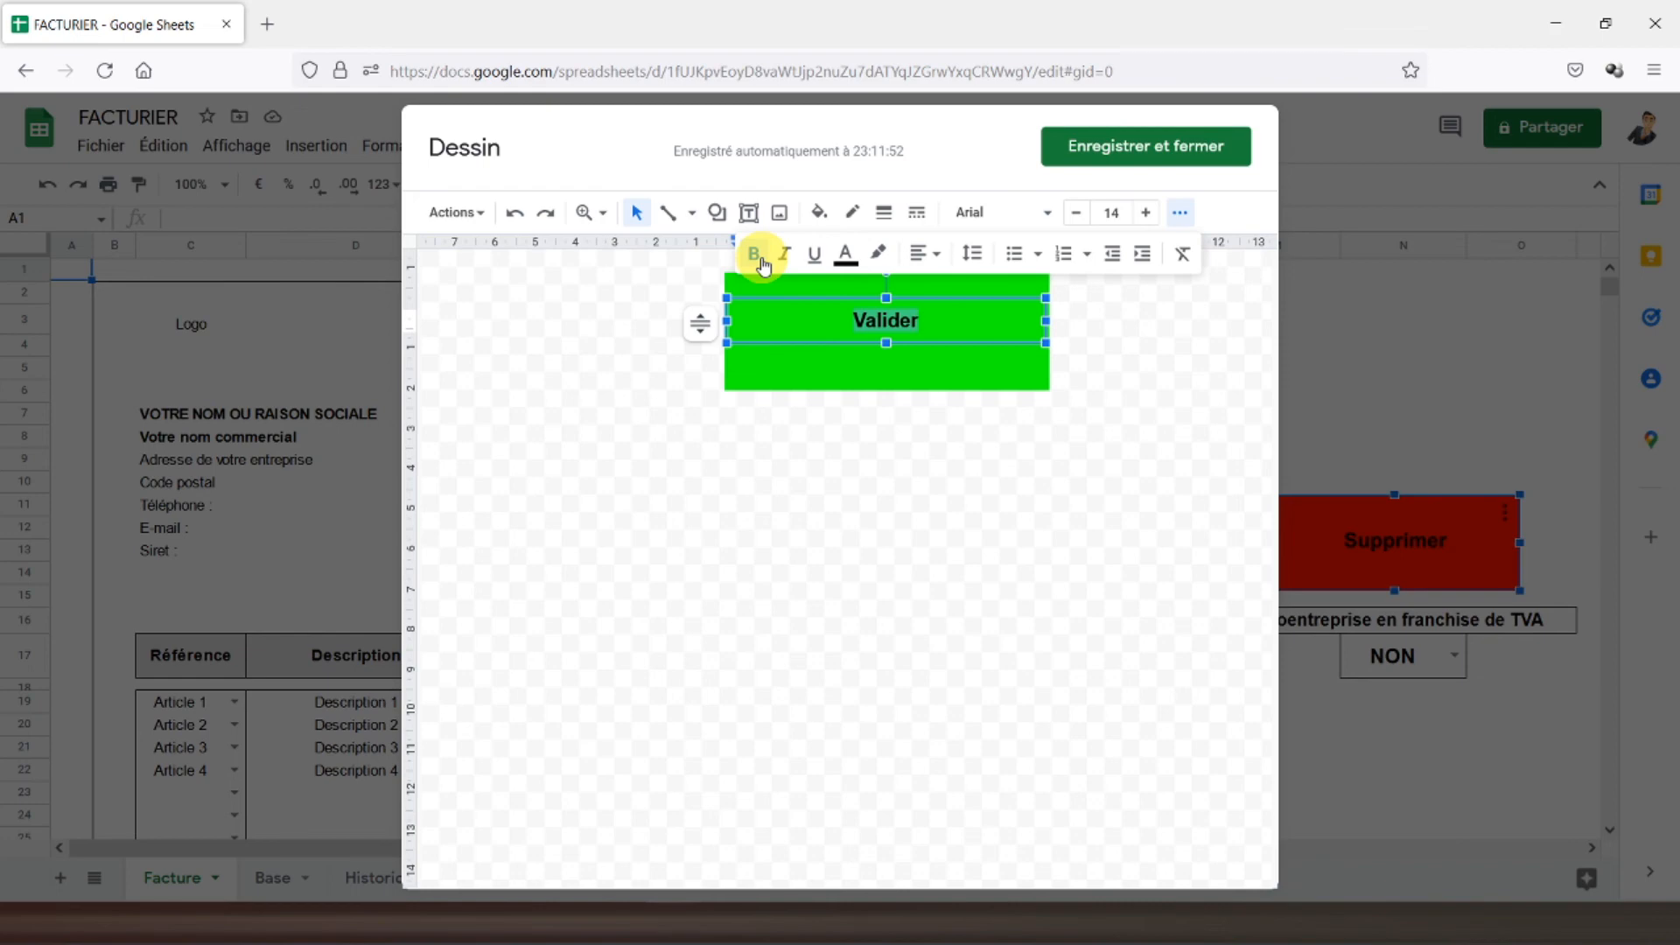
- Save the drawing and position it above the red Supprimer button
{"action": "left_click", "coordinate": [1113, 158]}
{"action": "left_click", "coordinate": [387, 348]}
{"action": "left_click_drag", "start_coordinate": [344, 299], "coordinate": [1510, 365]}
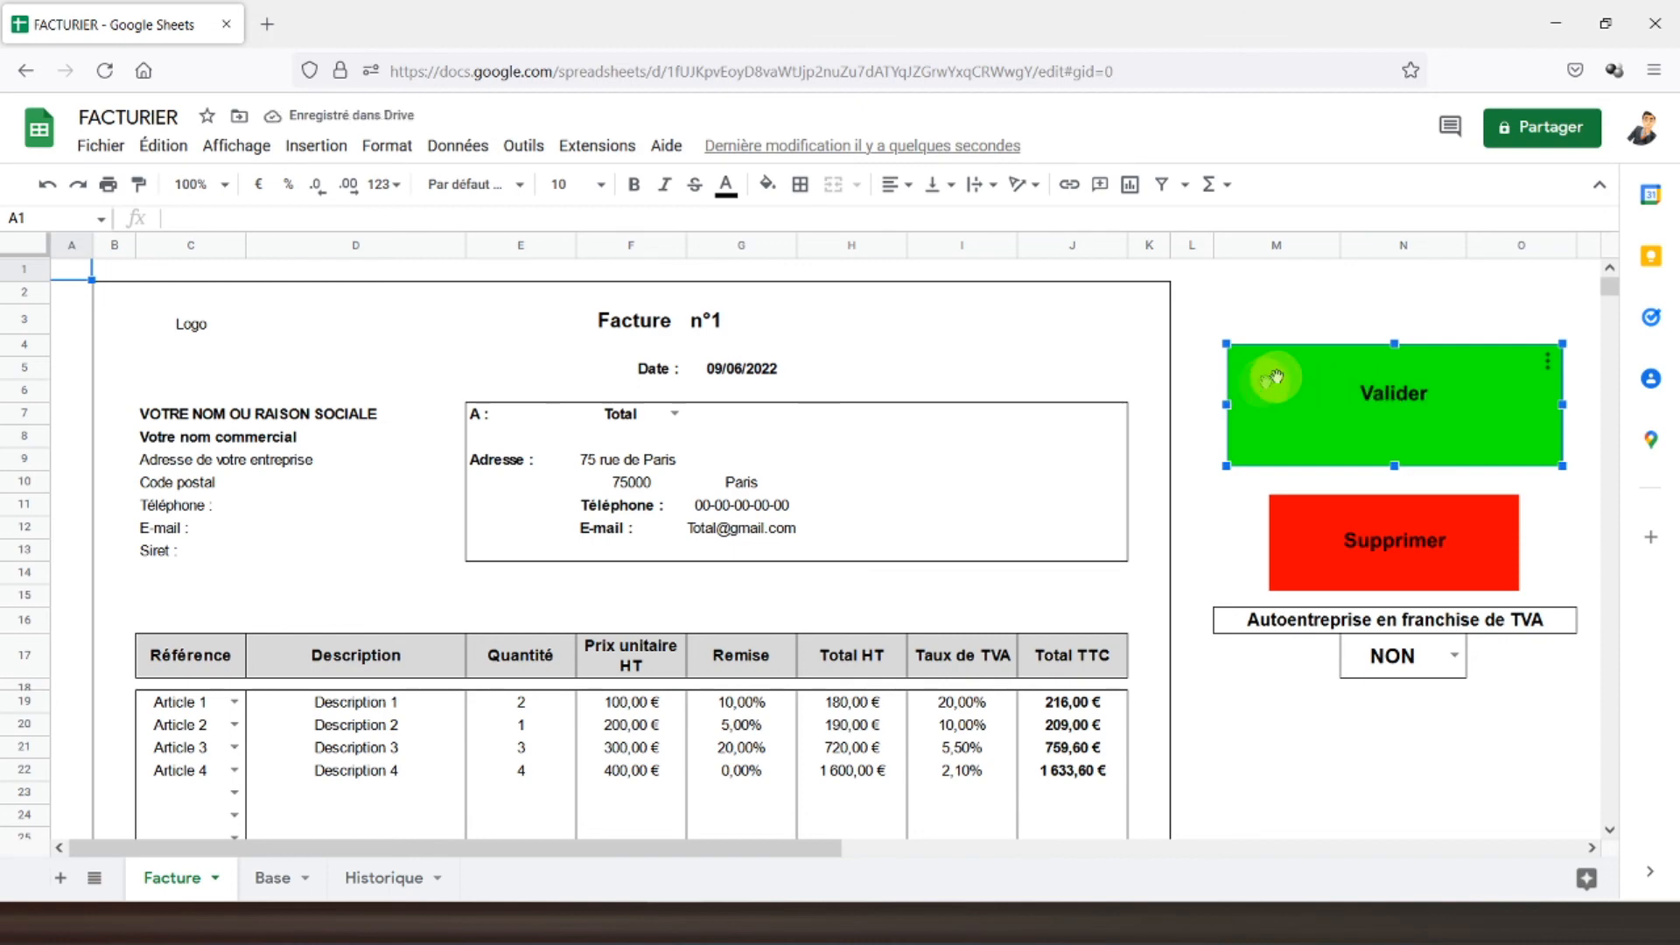
- Deselect the Valider drawing, return to A1 and set the zoom to 75%
{"action": "left_click", "coordinate": [1227, 329]}
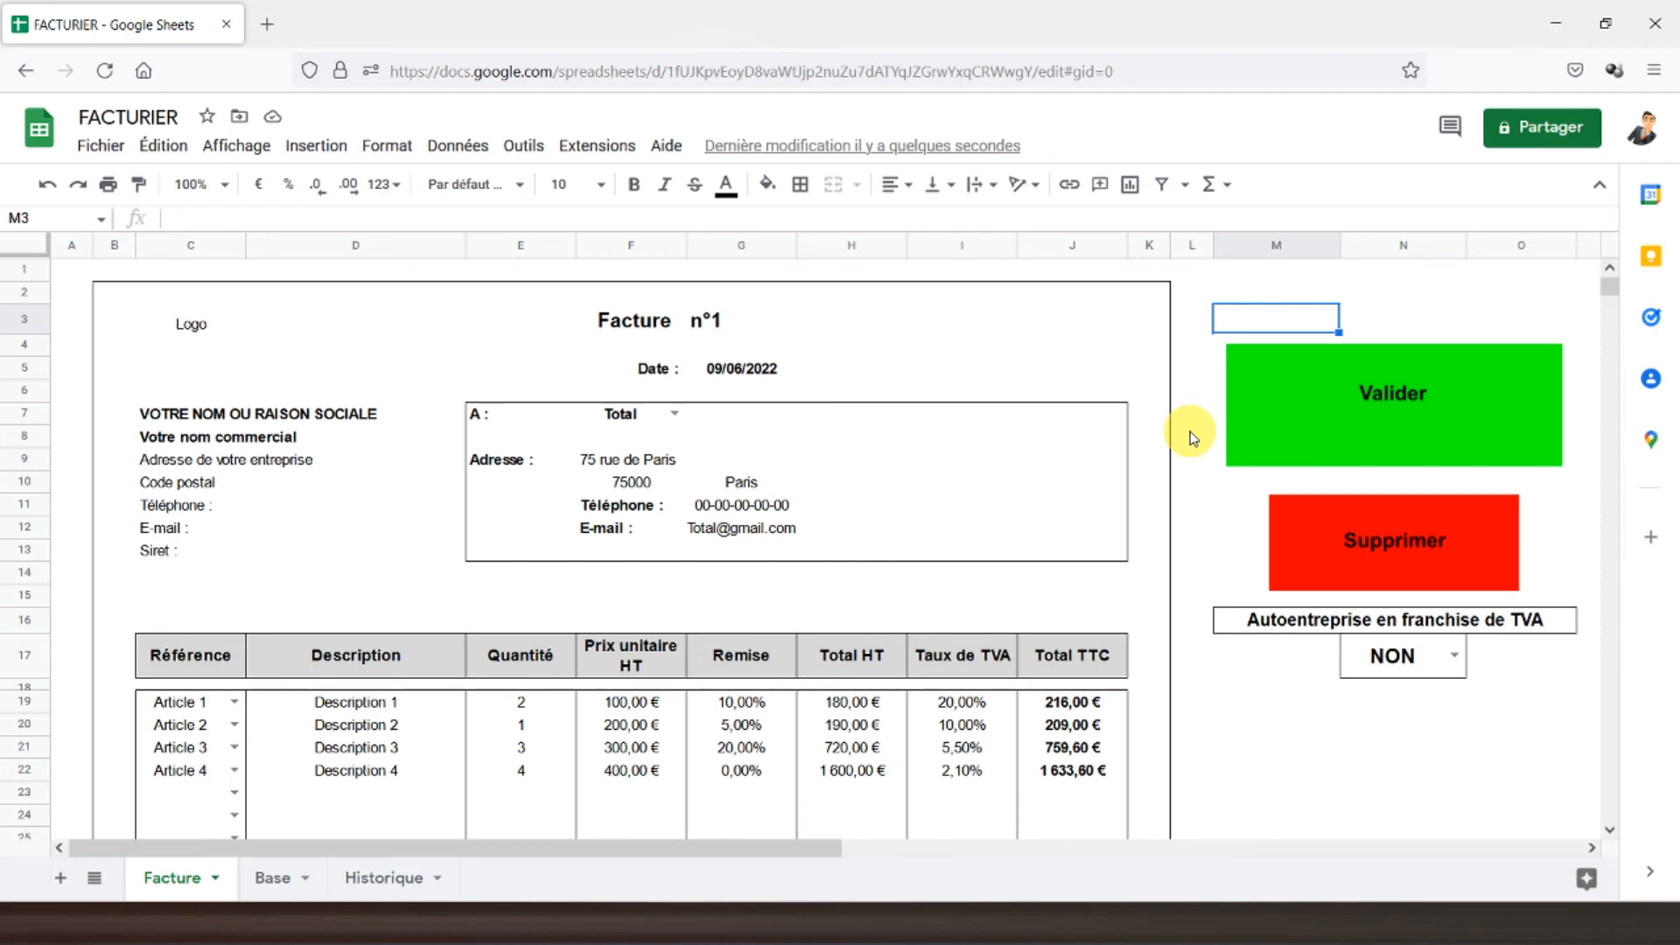
{"action": "left_click", "coordinate": [79, 275]}
{"action": "scroll", "coordinate": [266, 364], "scroll_direction": "down", "scroll_amount": 2}
{"action": "scroll", "coordinate": [266, 364], "scroll_direction": "up", "scroll_amount": 2}
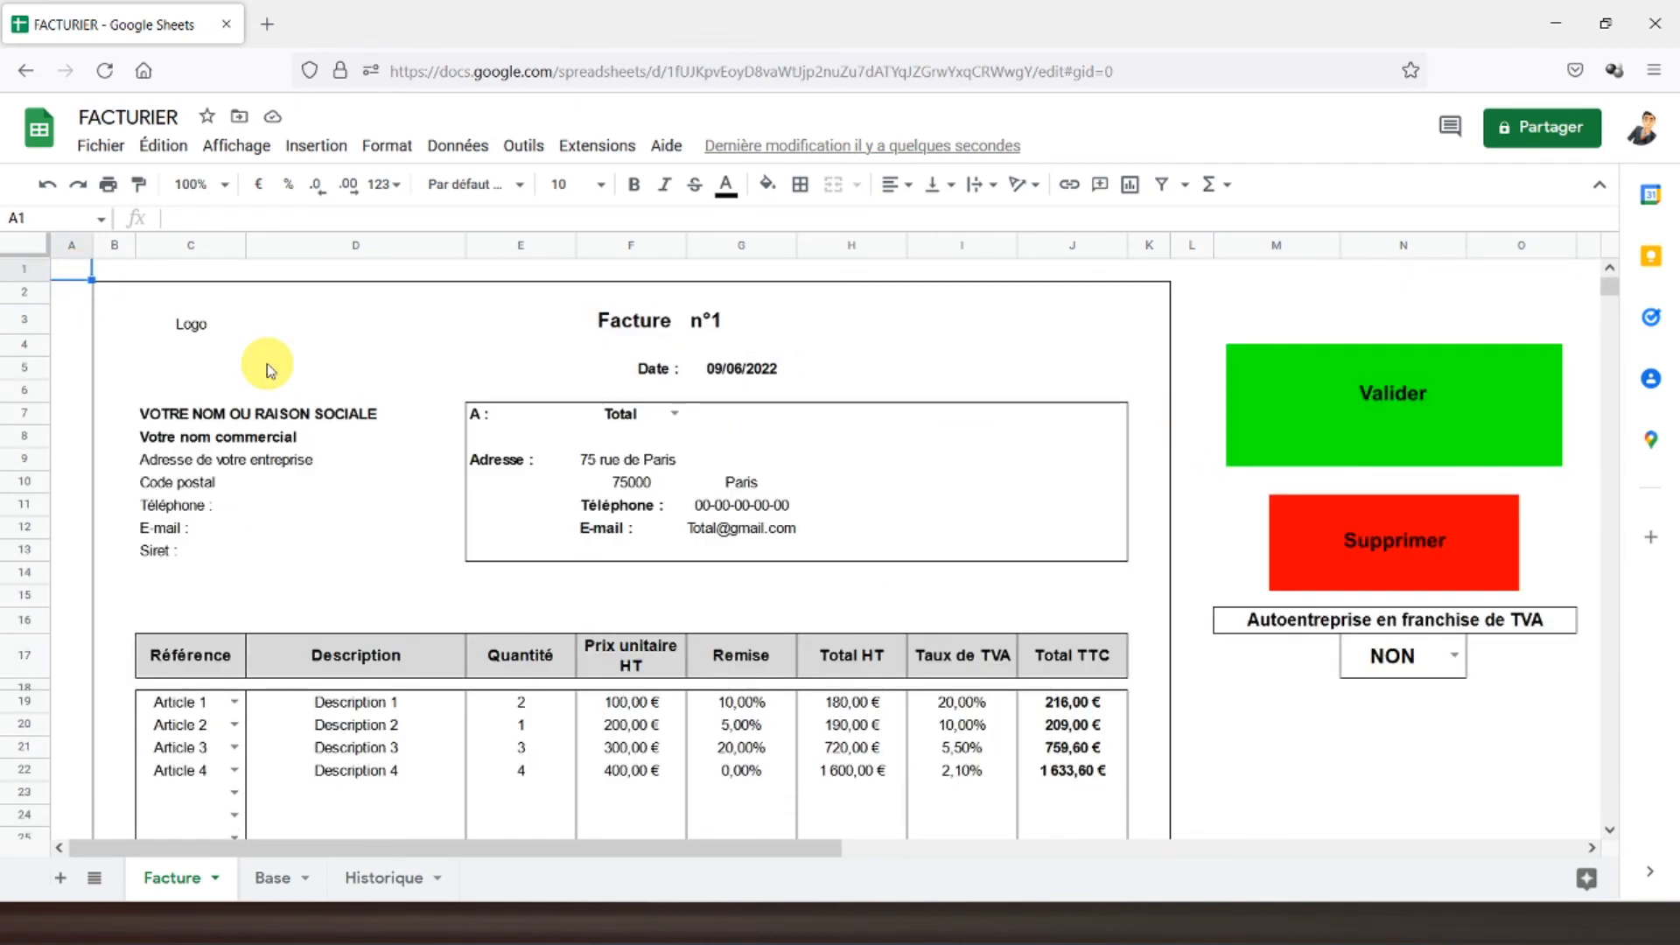
{"action": "left_click", "coordinate": [222, 184]}
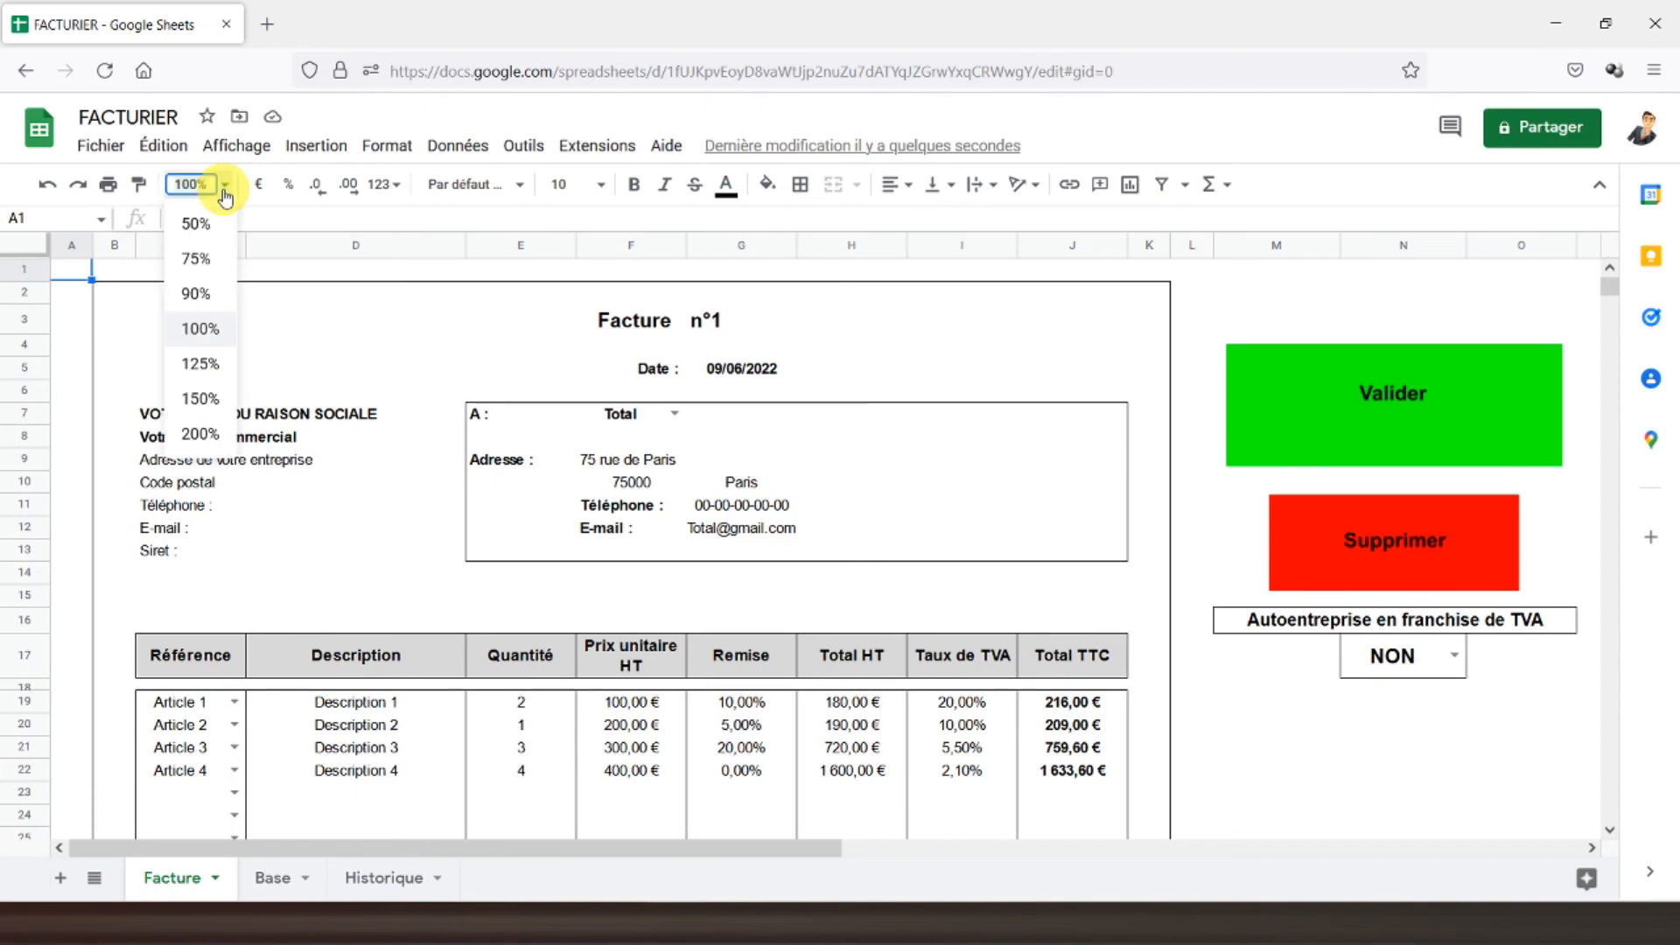
{"action": "left_click", "coordinate": [200, 258]}
{"action": "scroll", "coordinate": [358, 433], "scroll_direction": "down", "scroll_amount": 2}
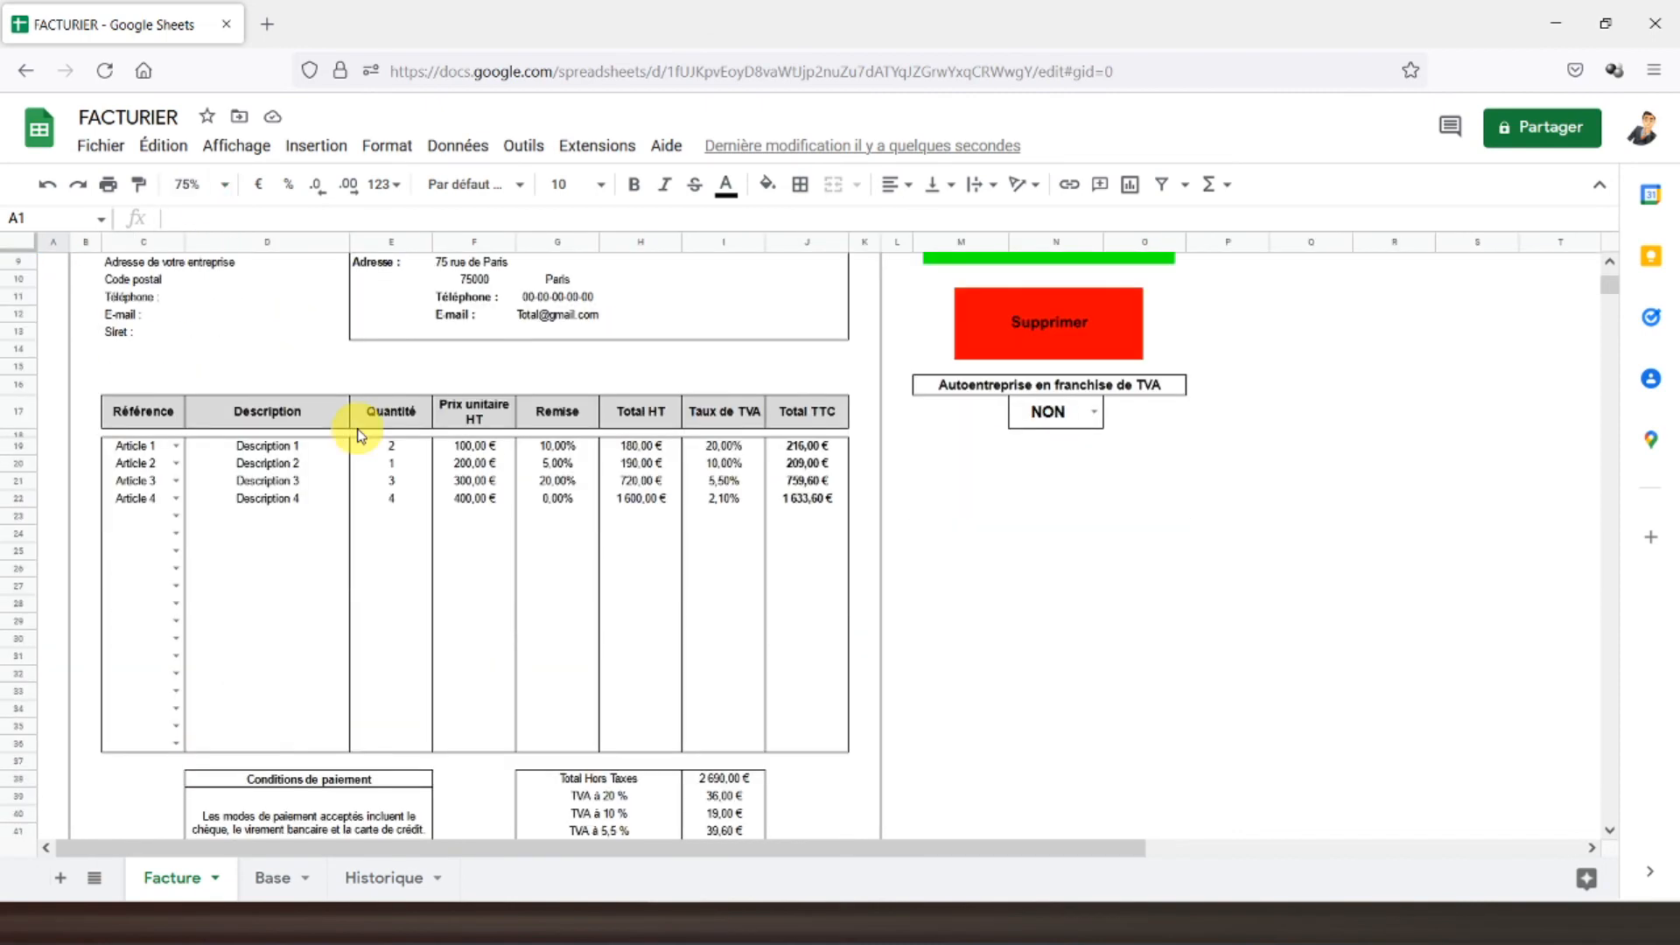
{"action": "scroll", "coordinate": [359, 435], "scroll_direction": "up", "scroll_amount": 2}
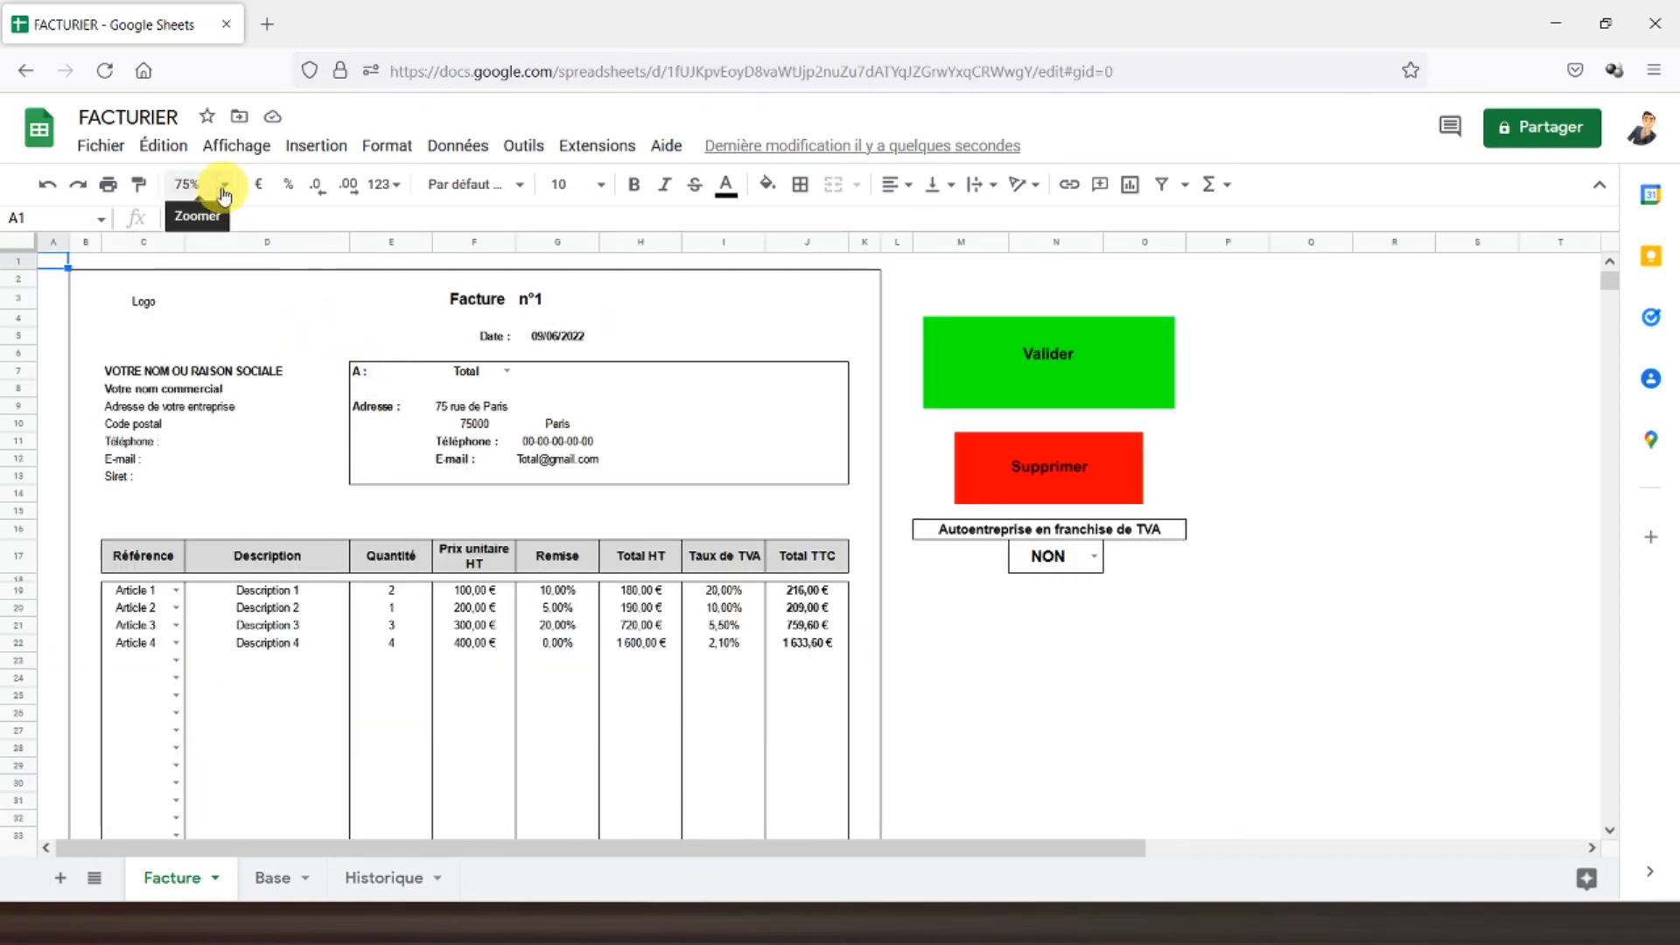
- Reduce the zoom further to 65%, then to 55%
{"action": "left_click", "coordinate": [192, 184]}
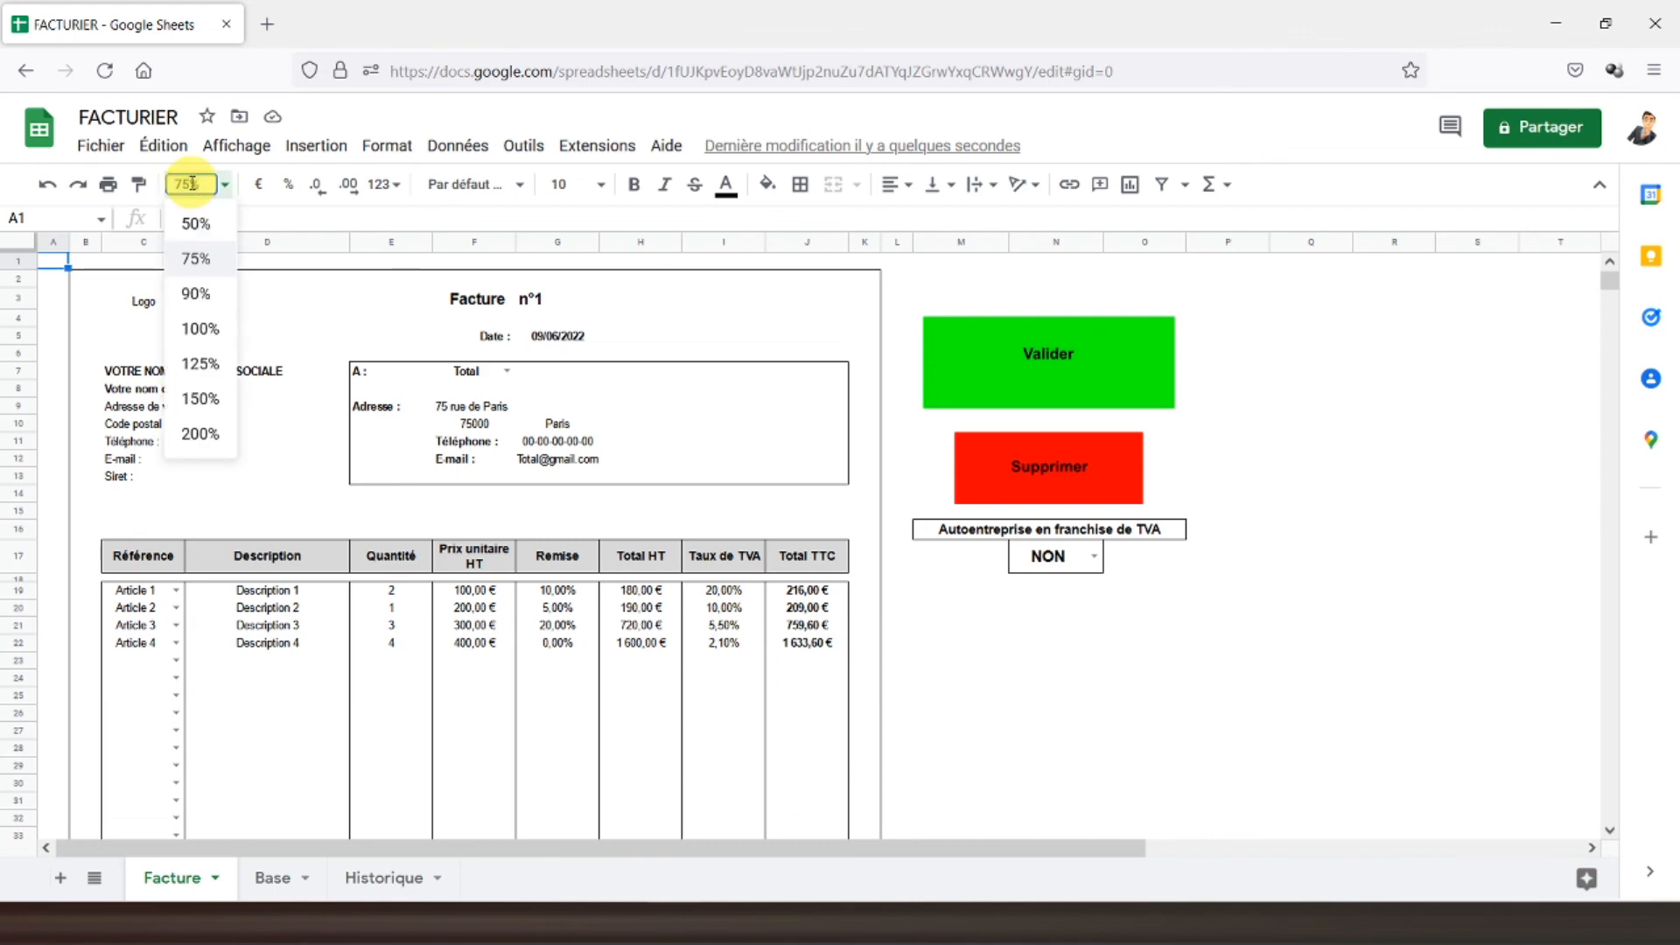
{"action": "type", "text": "65"}
{"action": "key", "text": "Return"}
{"action": "scroll", "coordinate": [432, 375], "scroll_direction": "down", "scroll_amount": 2}
{"action": "scroll", "coordinate": [432, 359], "scroll_direction": "up", "scroll_amount": 2}
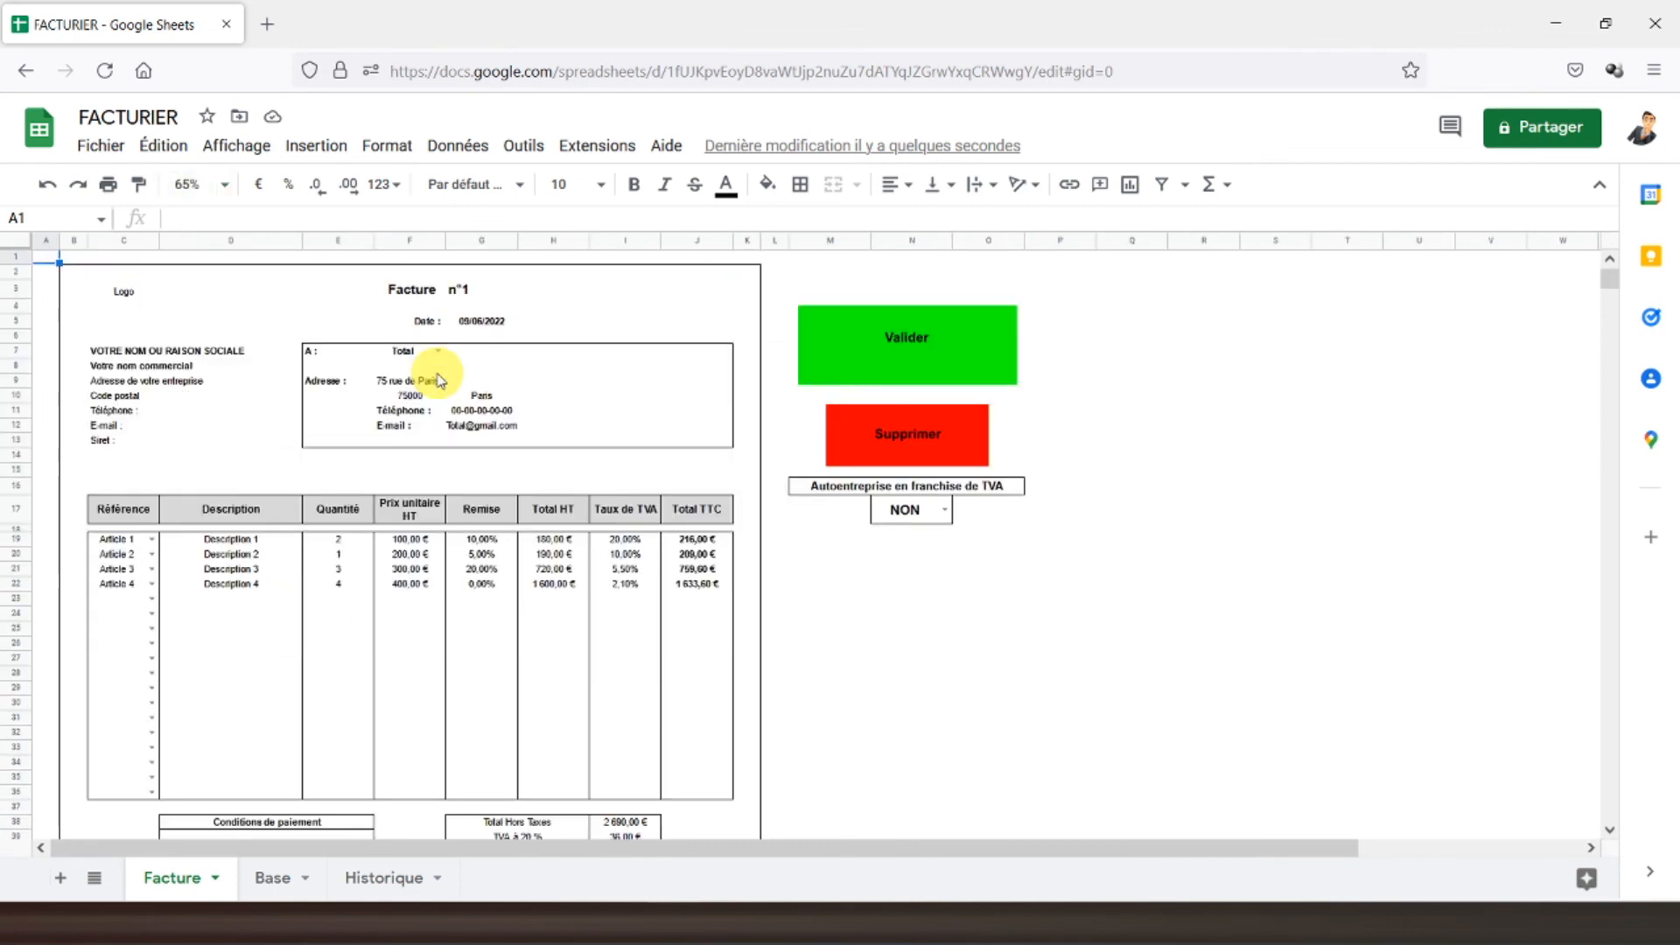
{"action": "left_click", "coordinate": [191, 184]}
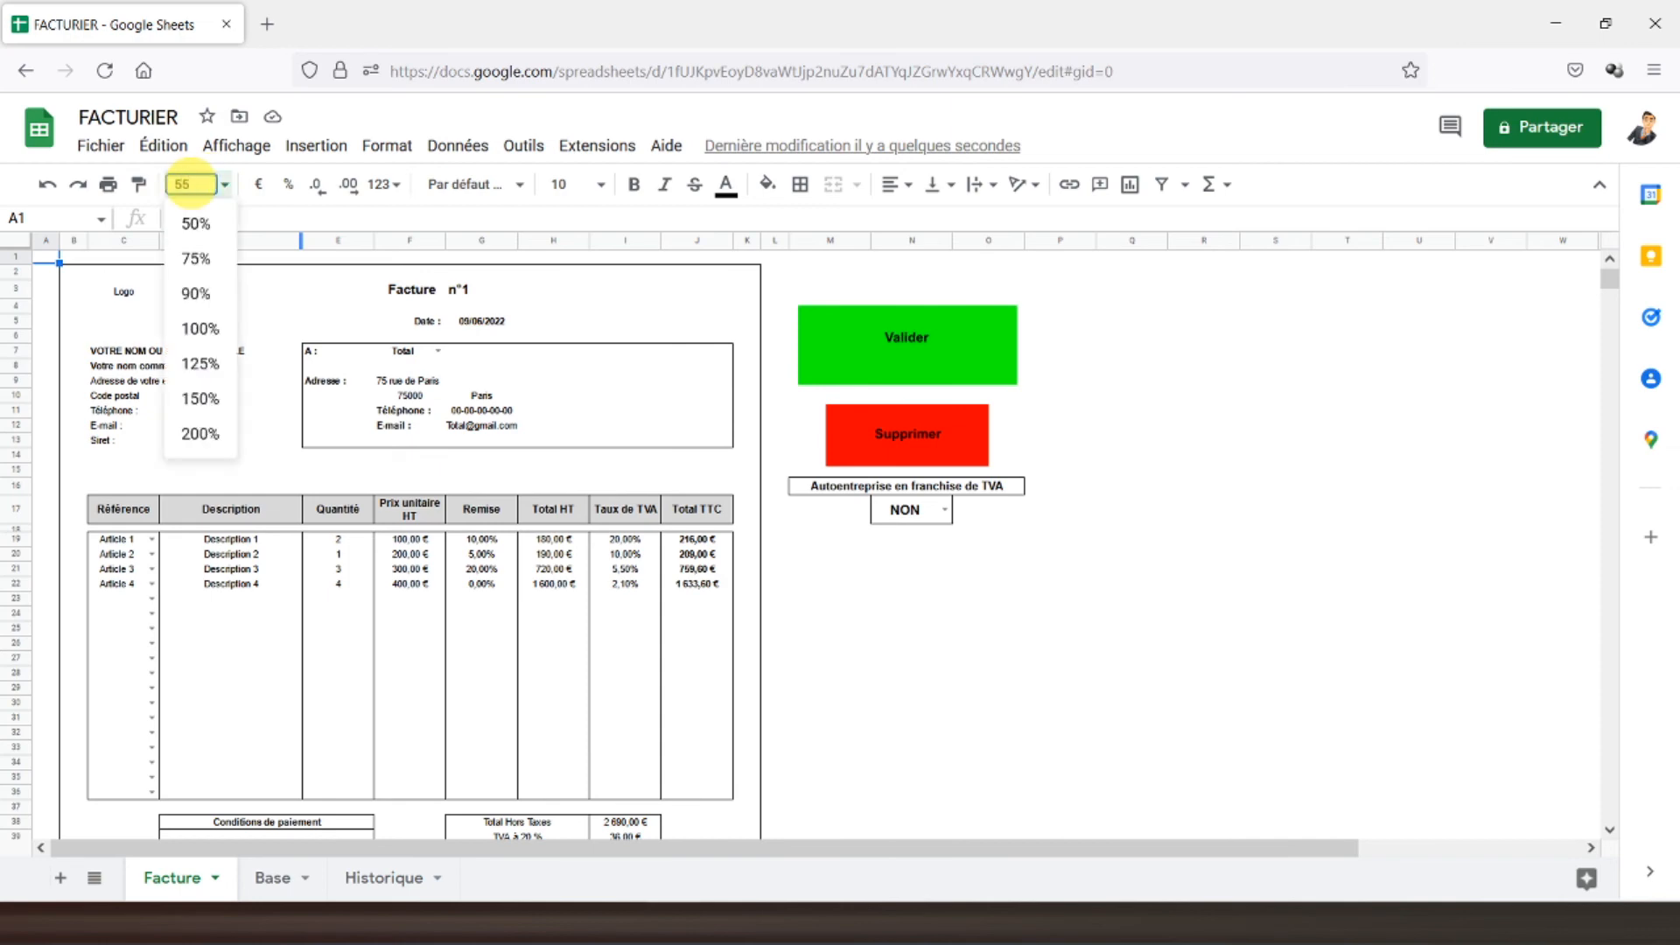
{"action": "key", "text": "Return"}
{"action": "scroll", "coordinate": [316, 526], "scroll_direction": "down", "scroll_amount": 2}
{"action": "scroll", "coordinate": [316, 527], "scroll_direction": "up", "scroll_amount": 2}
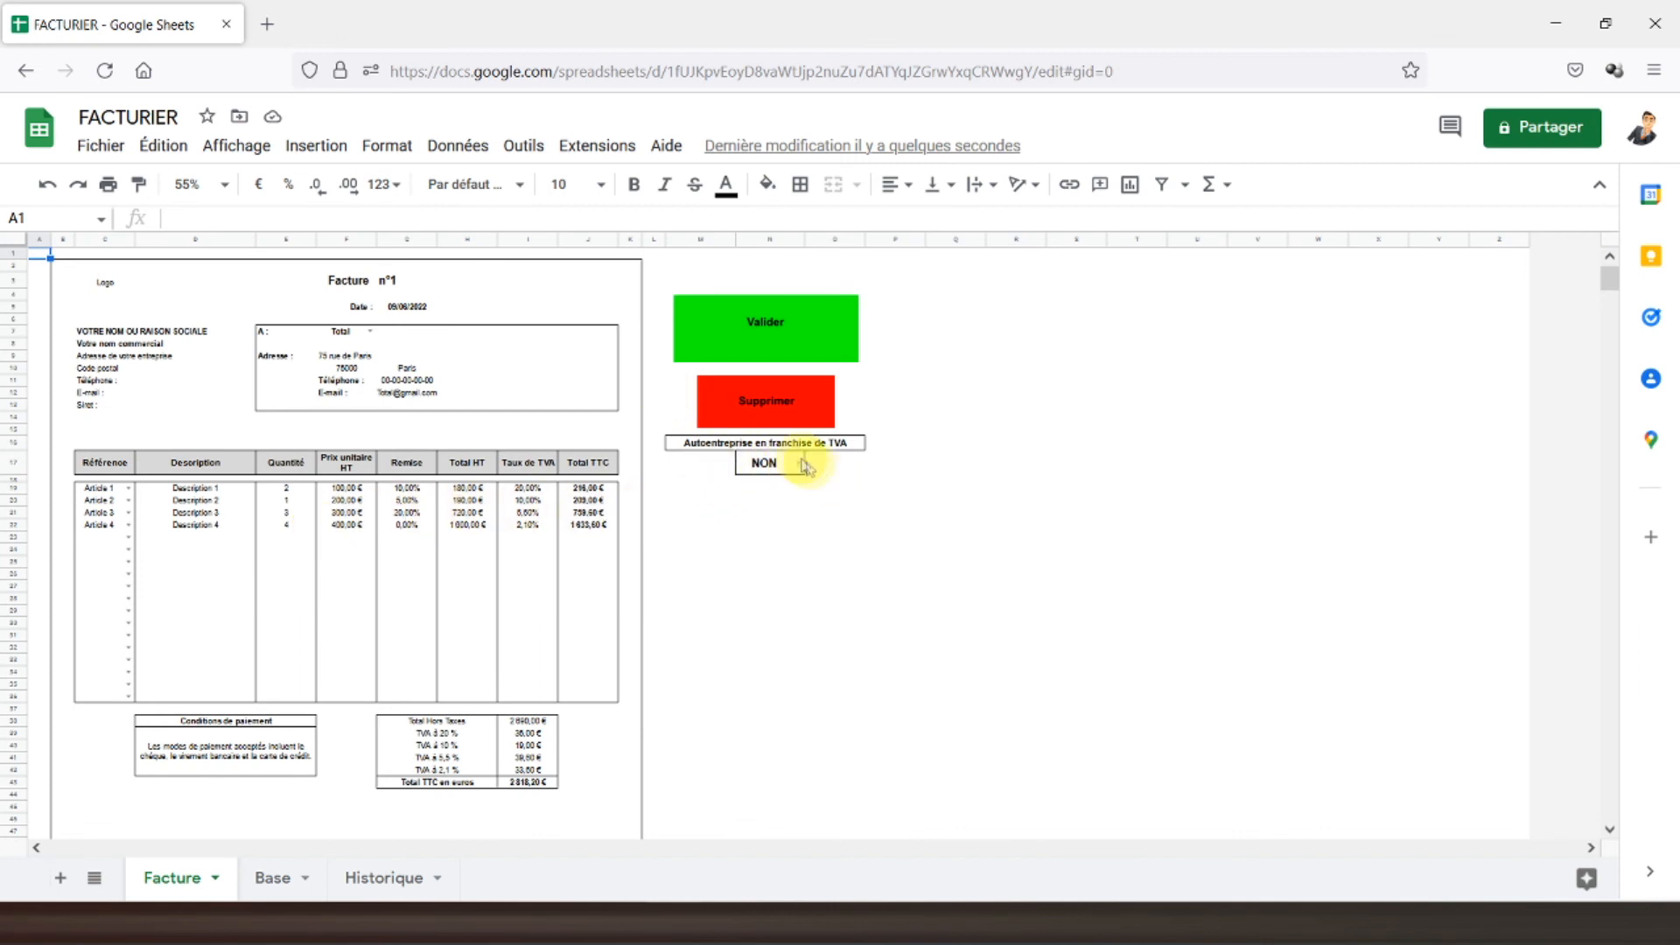
- Start recording a new macro from Extensions > Macros
{"action": "left_click", "coordinate": [595, 145]}
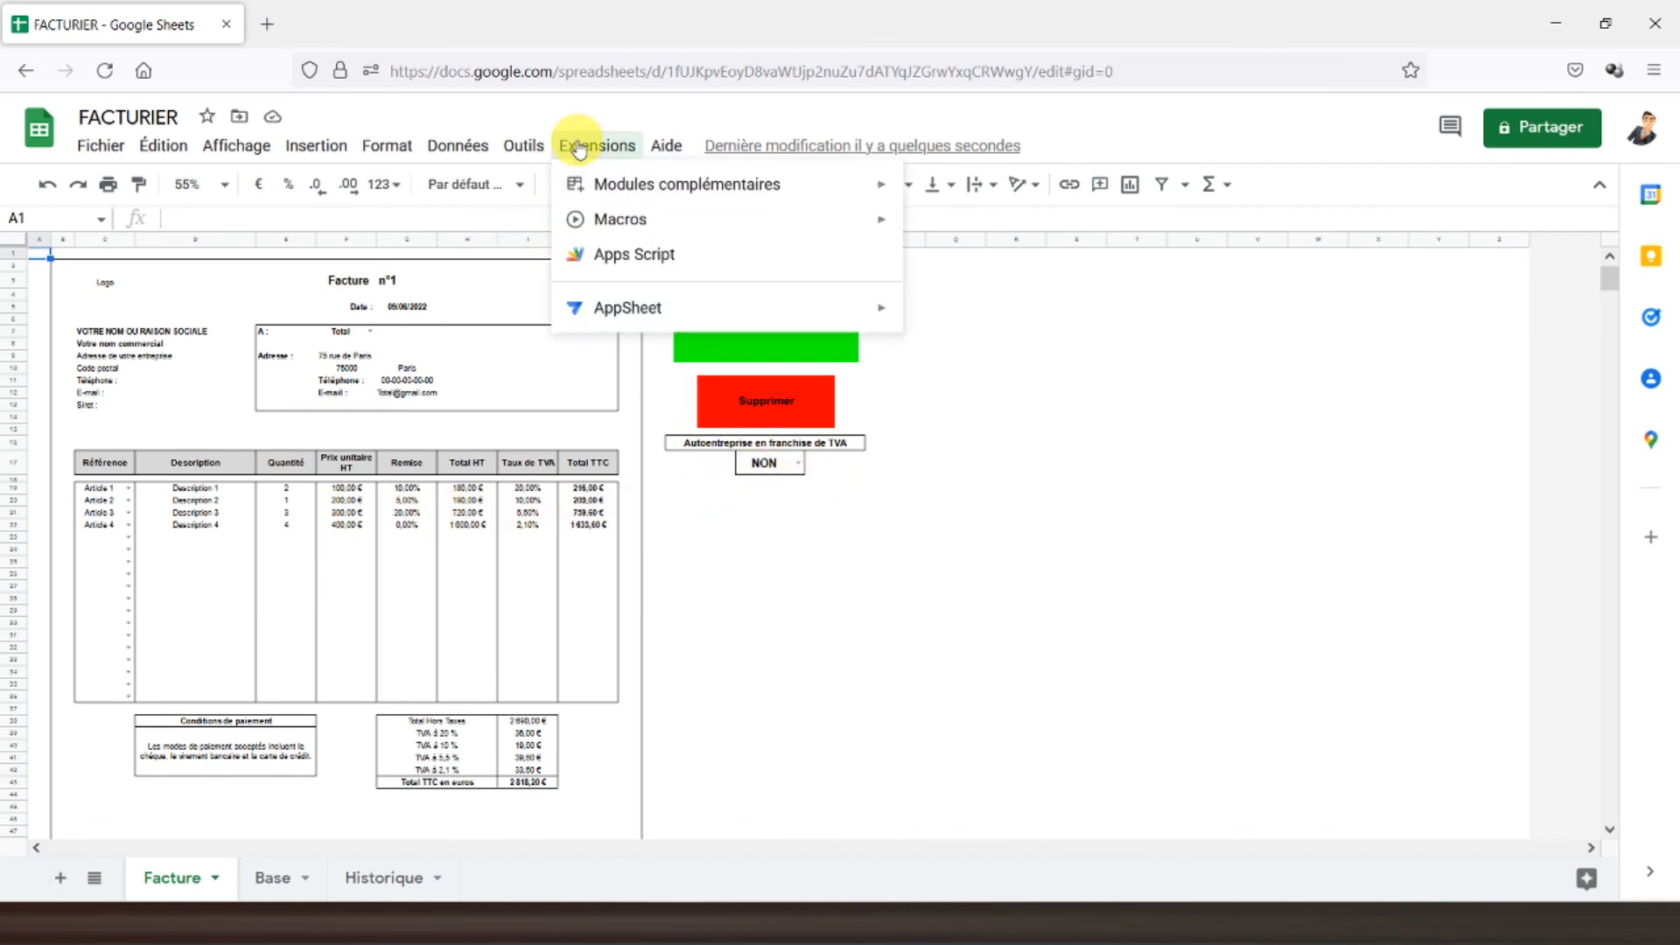
{"action": "mouse_move", "coordinate": [891, 230]}
{"action": "left_click", "coordinate": [1005, 229]}
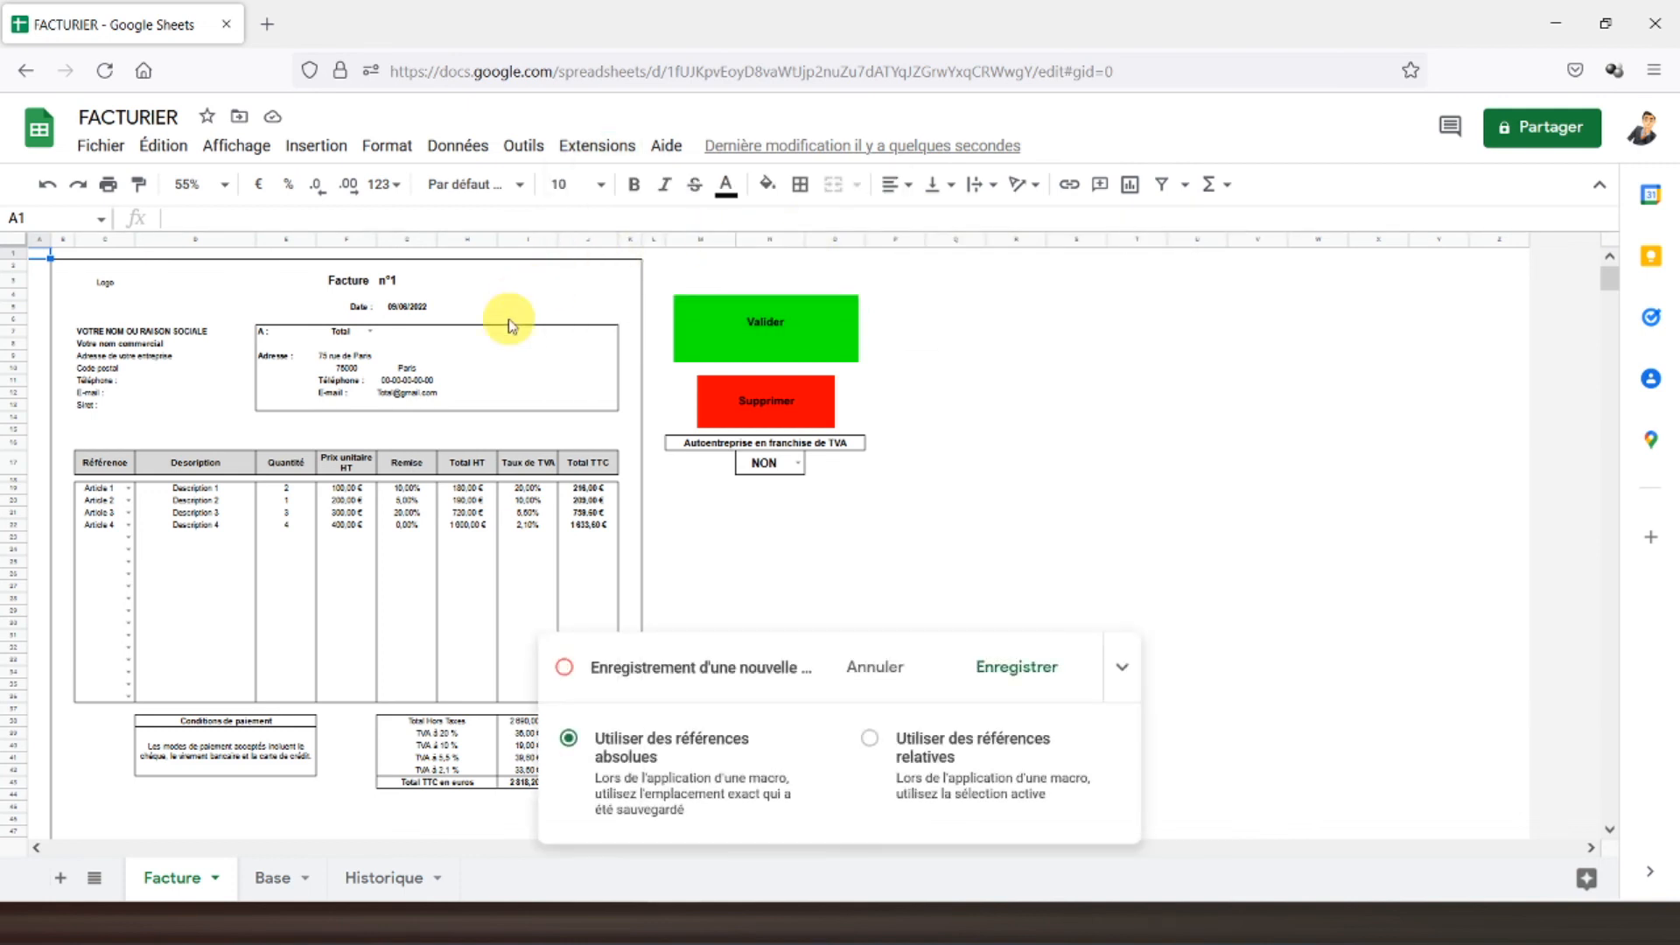
- Clear F7, C19:C36, E19:E36 and G19:G35, return to A1 and stop recording
{"action": "left_click", "coordinate": [343, 336]}
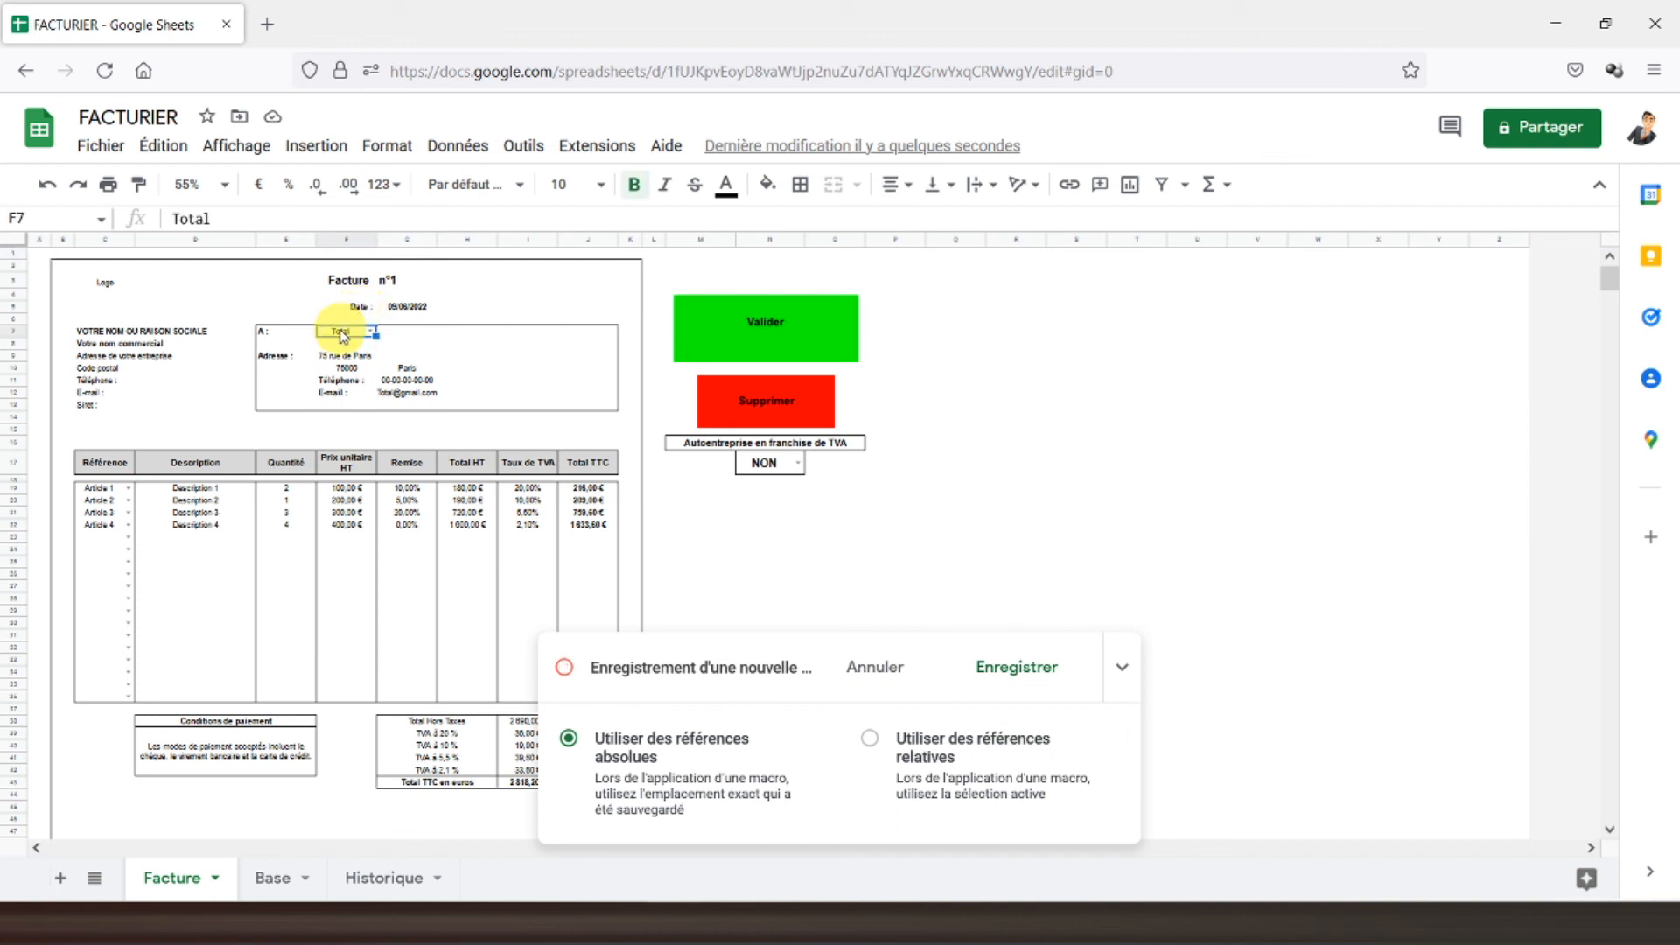
{"action": "left_click_drag", "start_coordinate": [96, 492], "coordinate": [120, 697]}
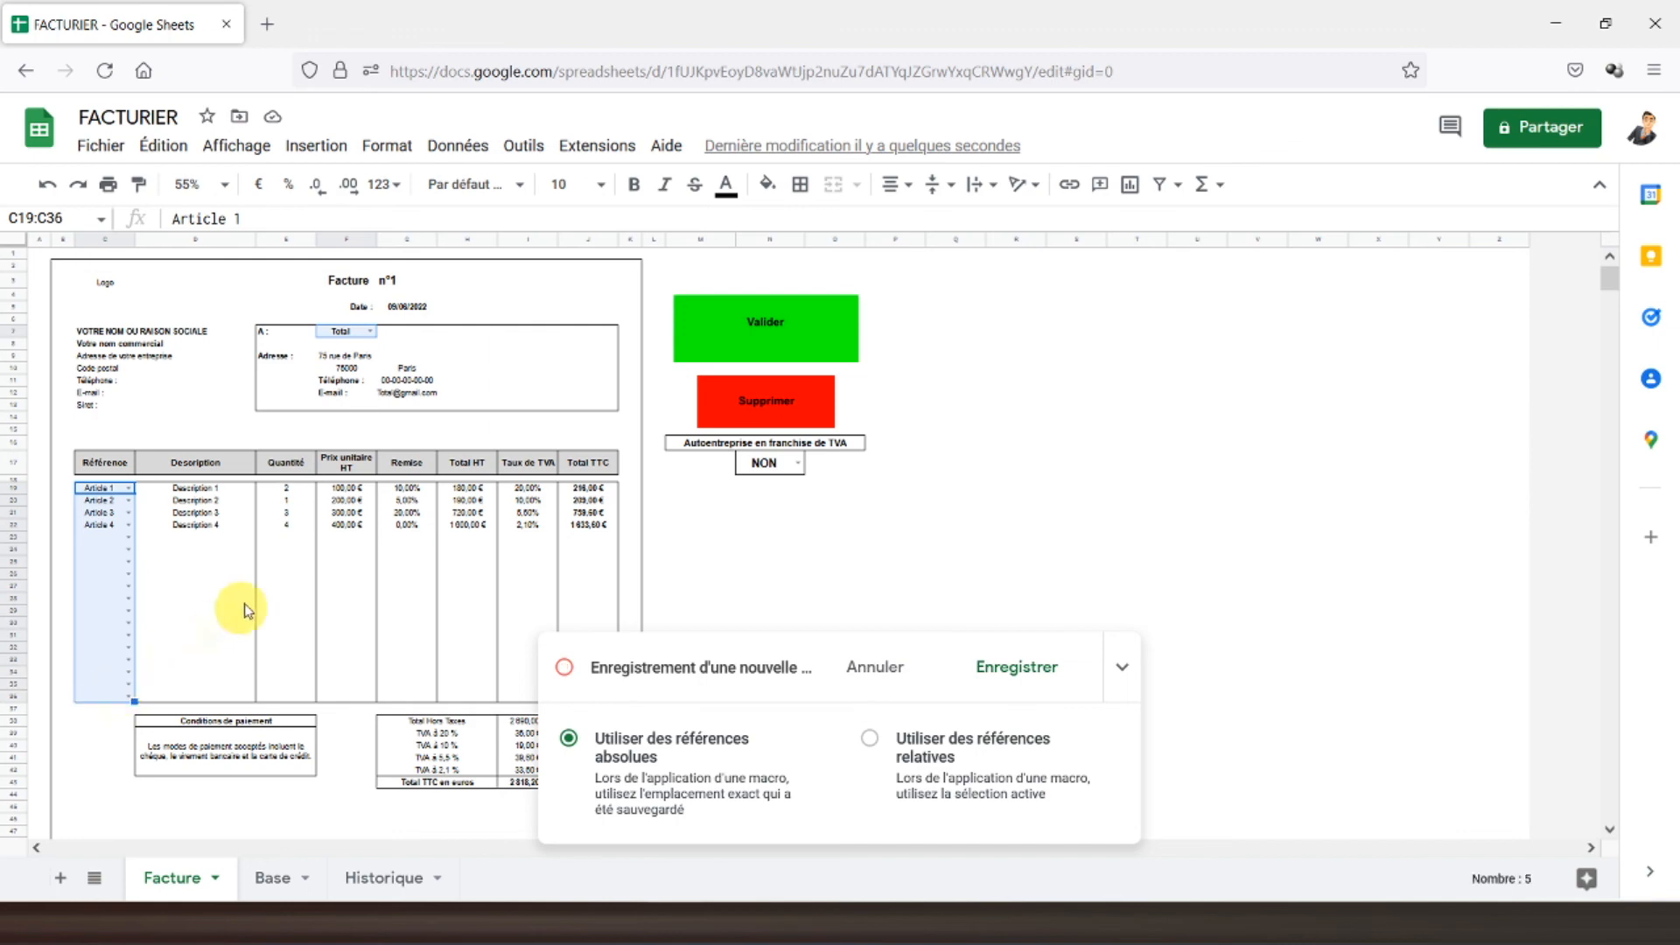
{"action": "left_click_drag", "start_coordinate": [285, 495], "coordinate": [288, 700]}
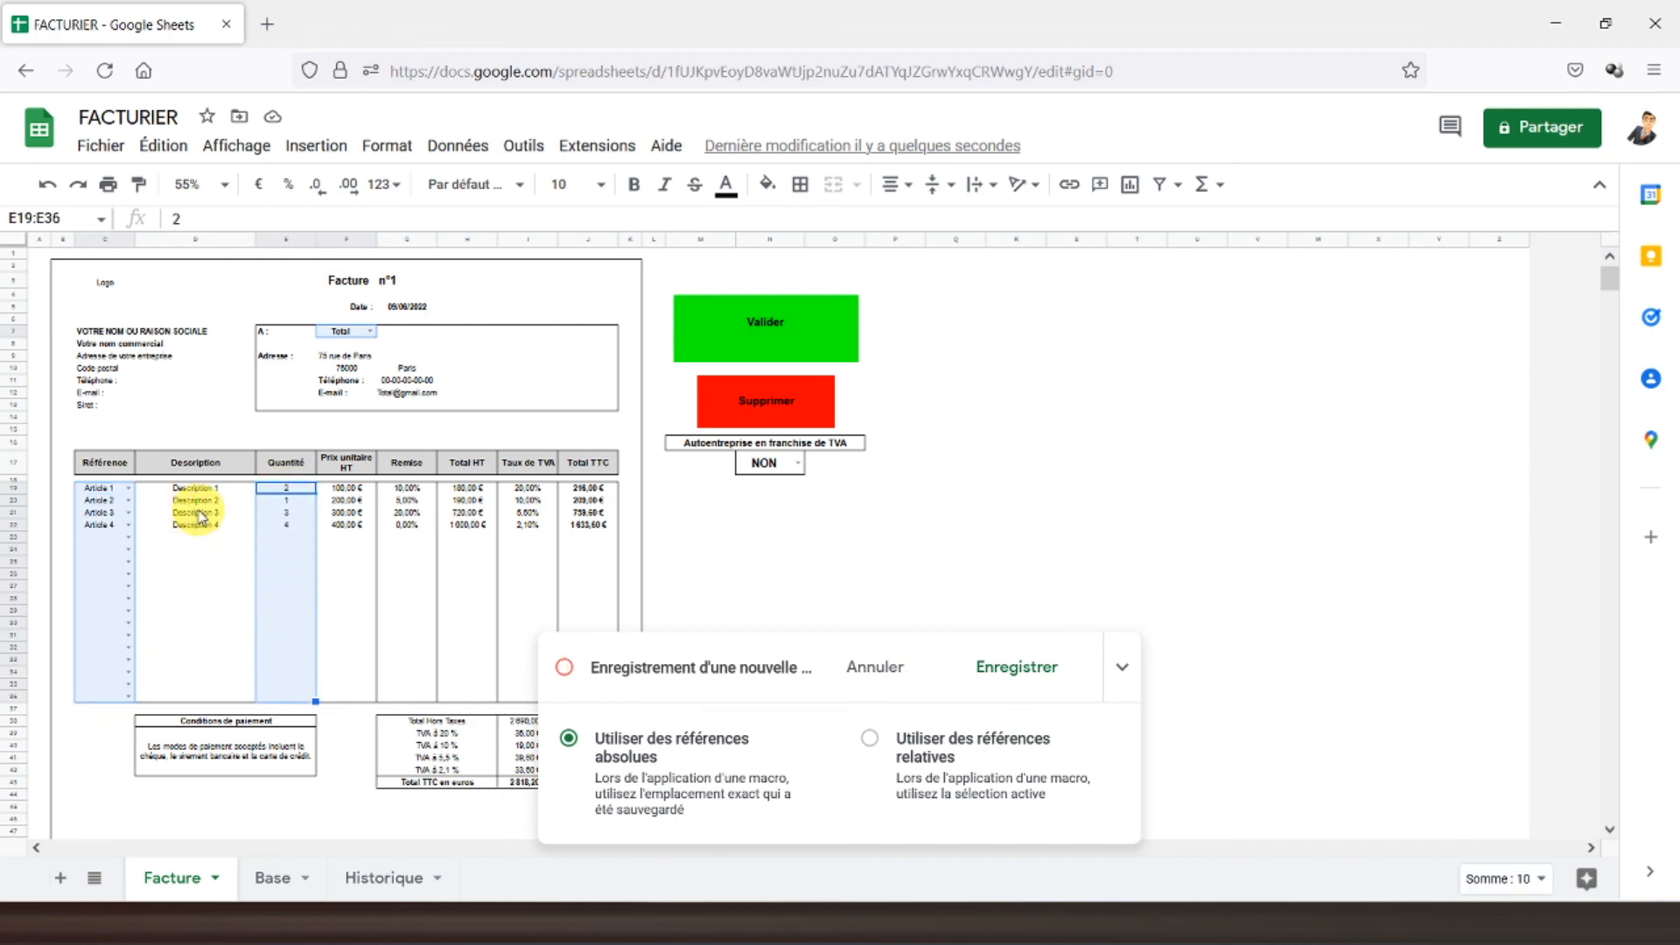
{"action": "left_click_drag", "start_coordinate": [407, 495], "coordinate": [407, 696]}
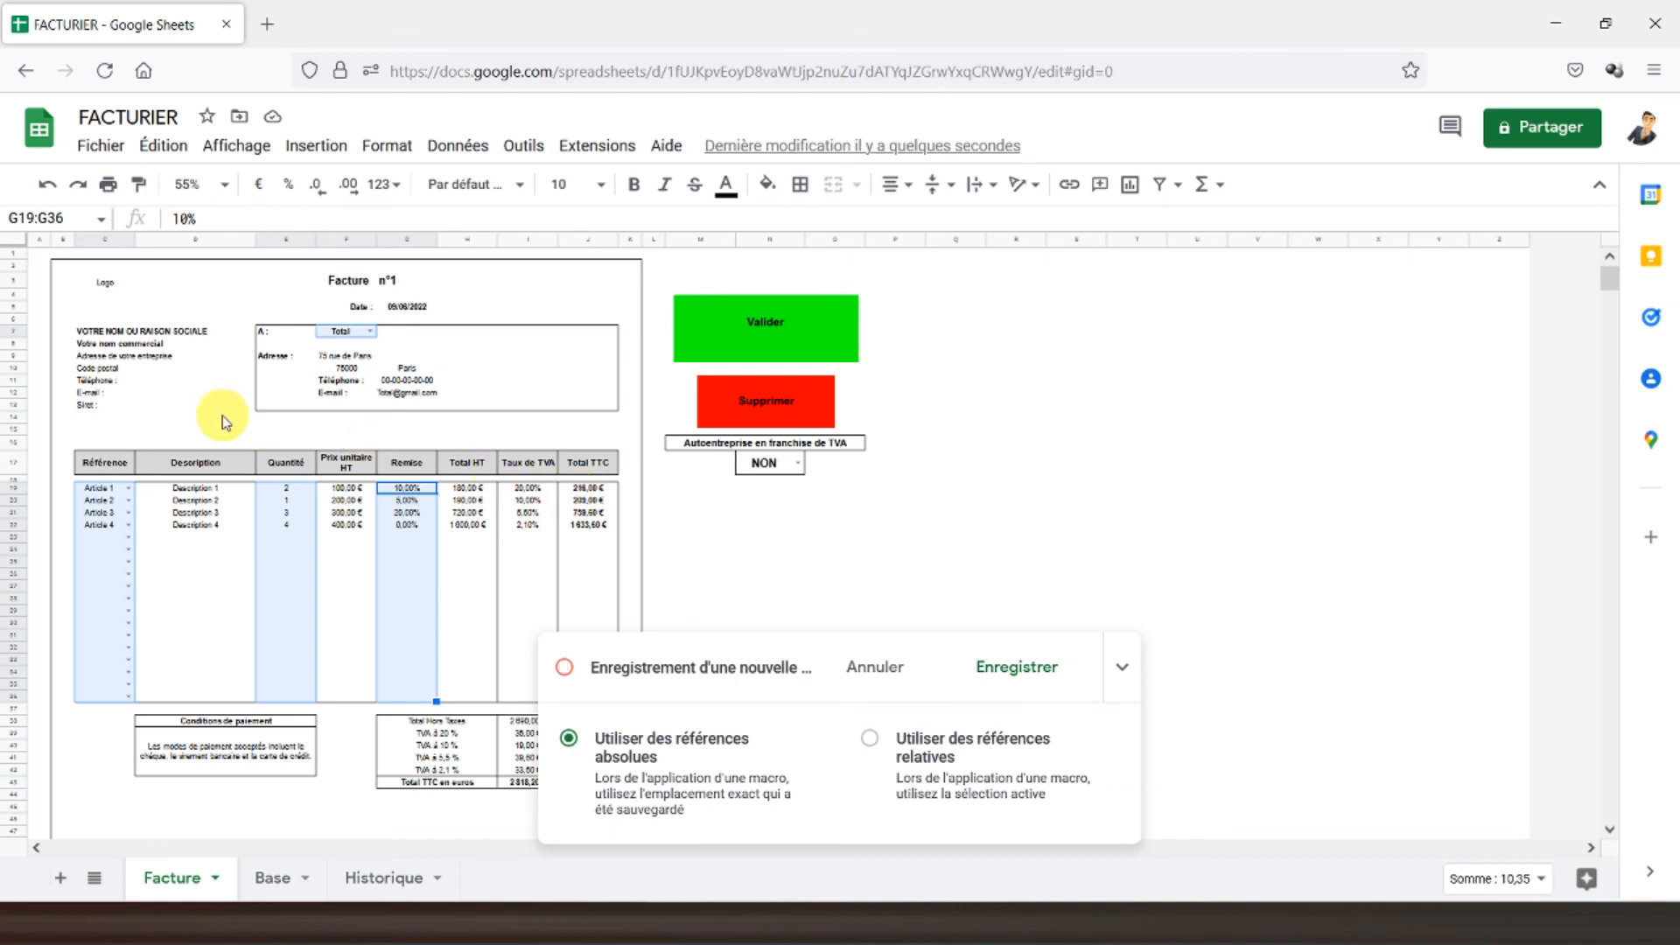
{"action": "key", "text": "Delete"}
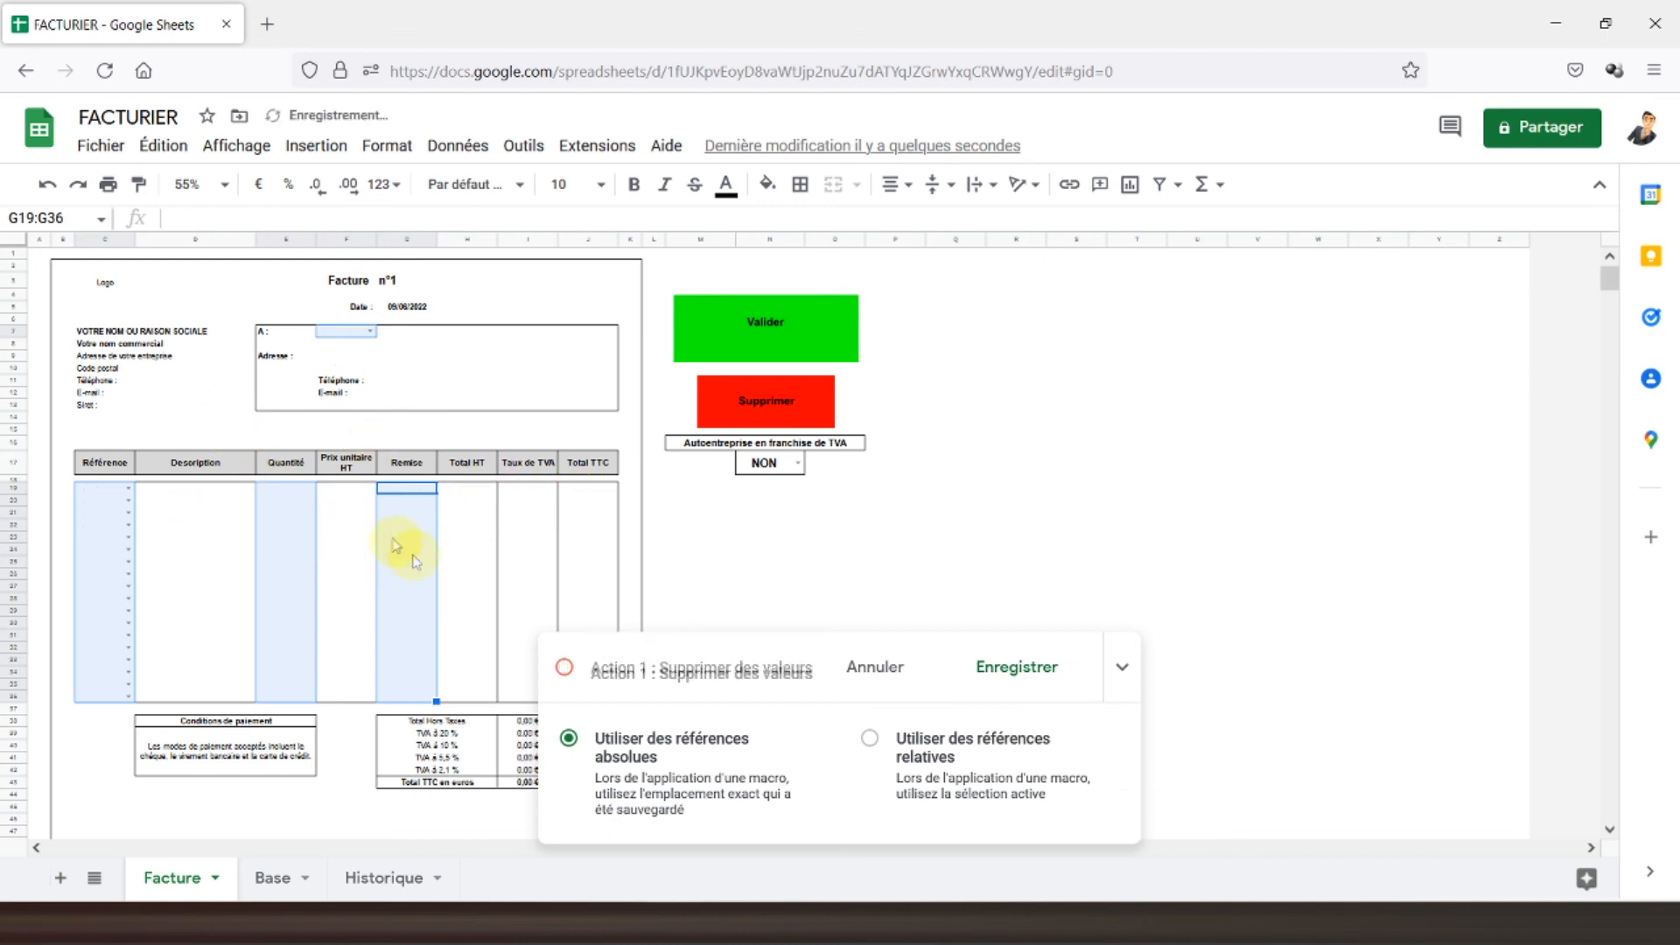
{"action": "left_click", "coordinate": [47, 260]}
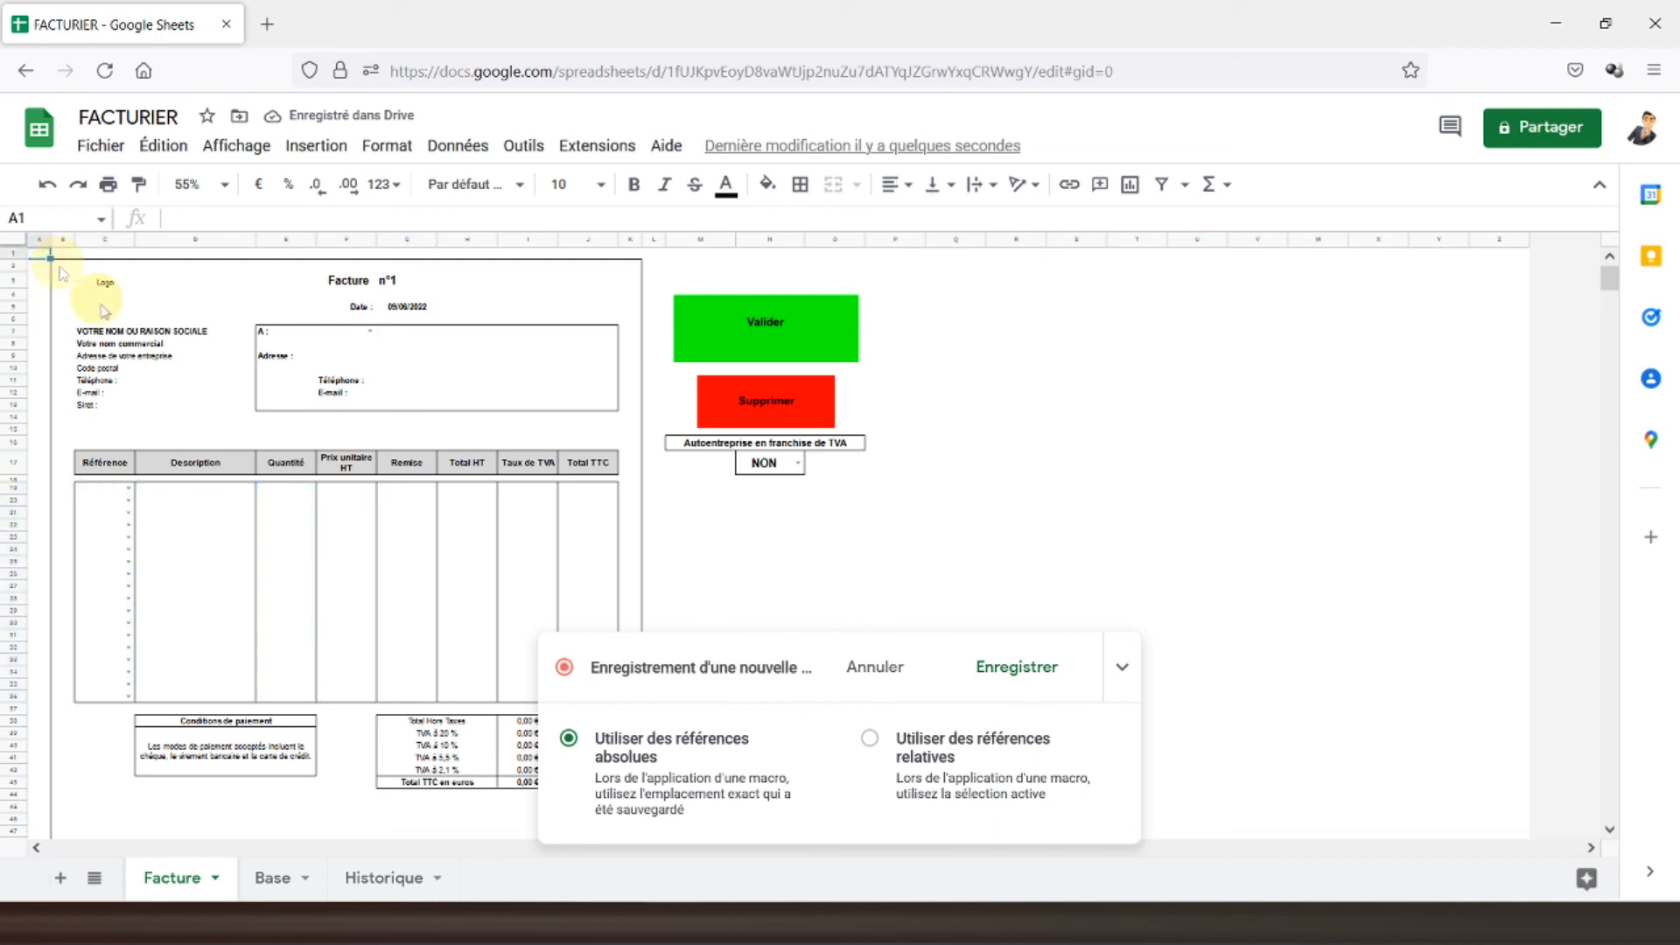
{"action": "left_click", "coordinate": [1004, 670]}
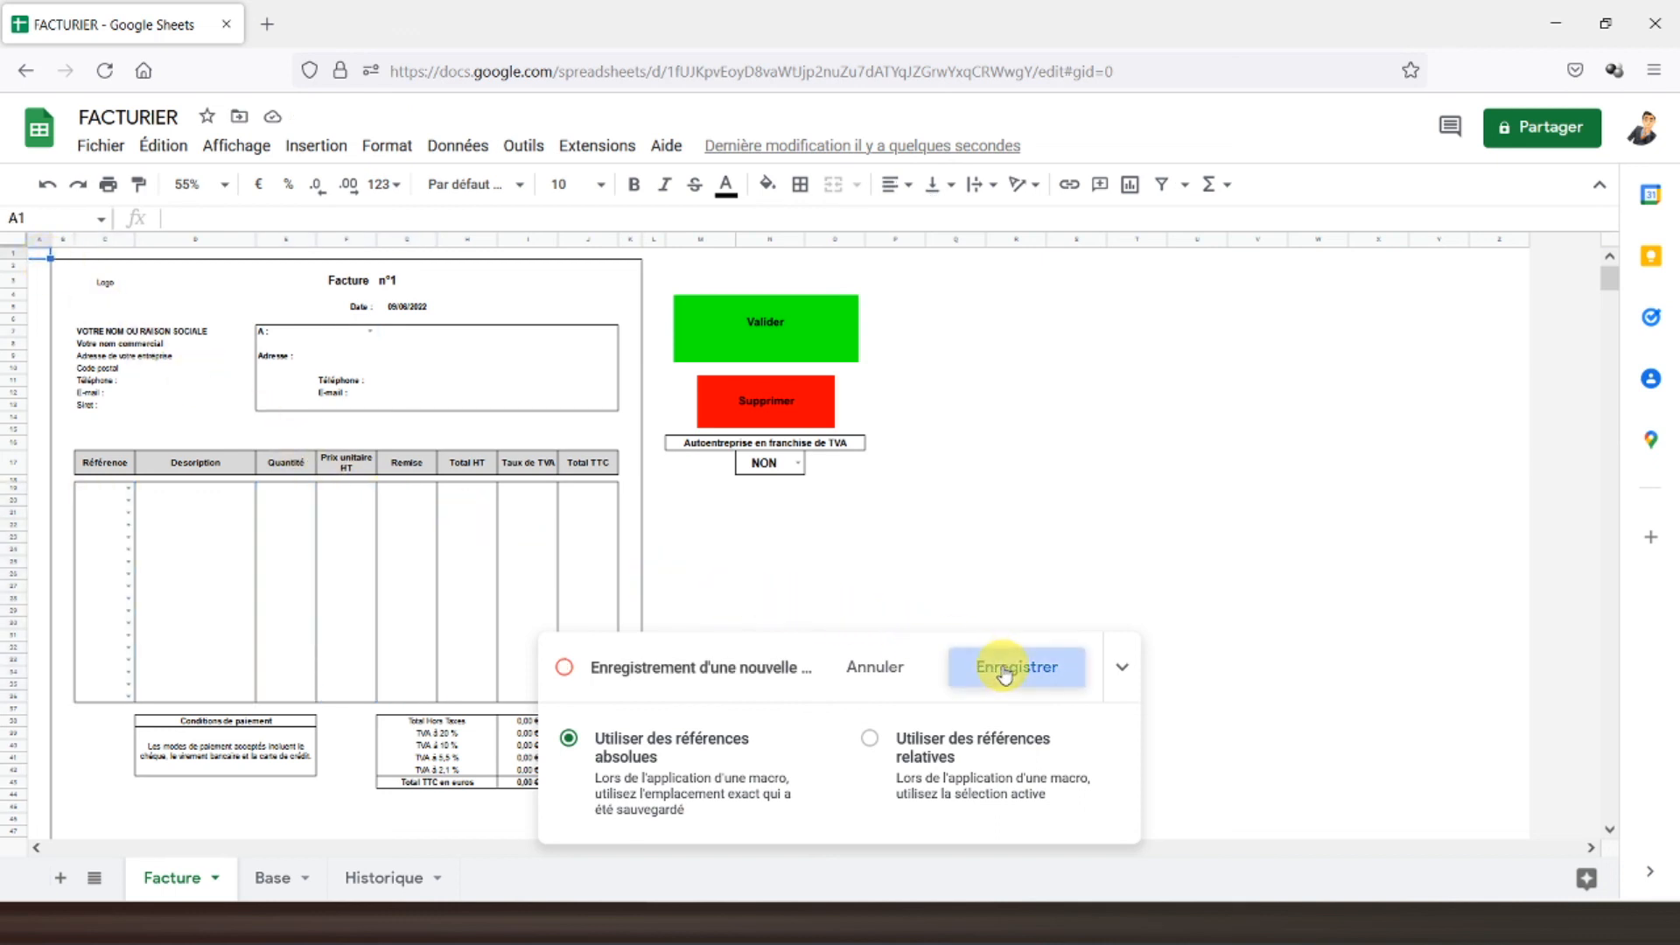
- Save the recorded macro under the name 'sup'
{"action": "type", "text": "sup"}
{"action": "left_click", "coordinate": [930, 655]}
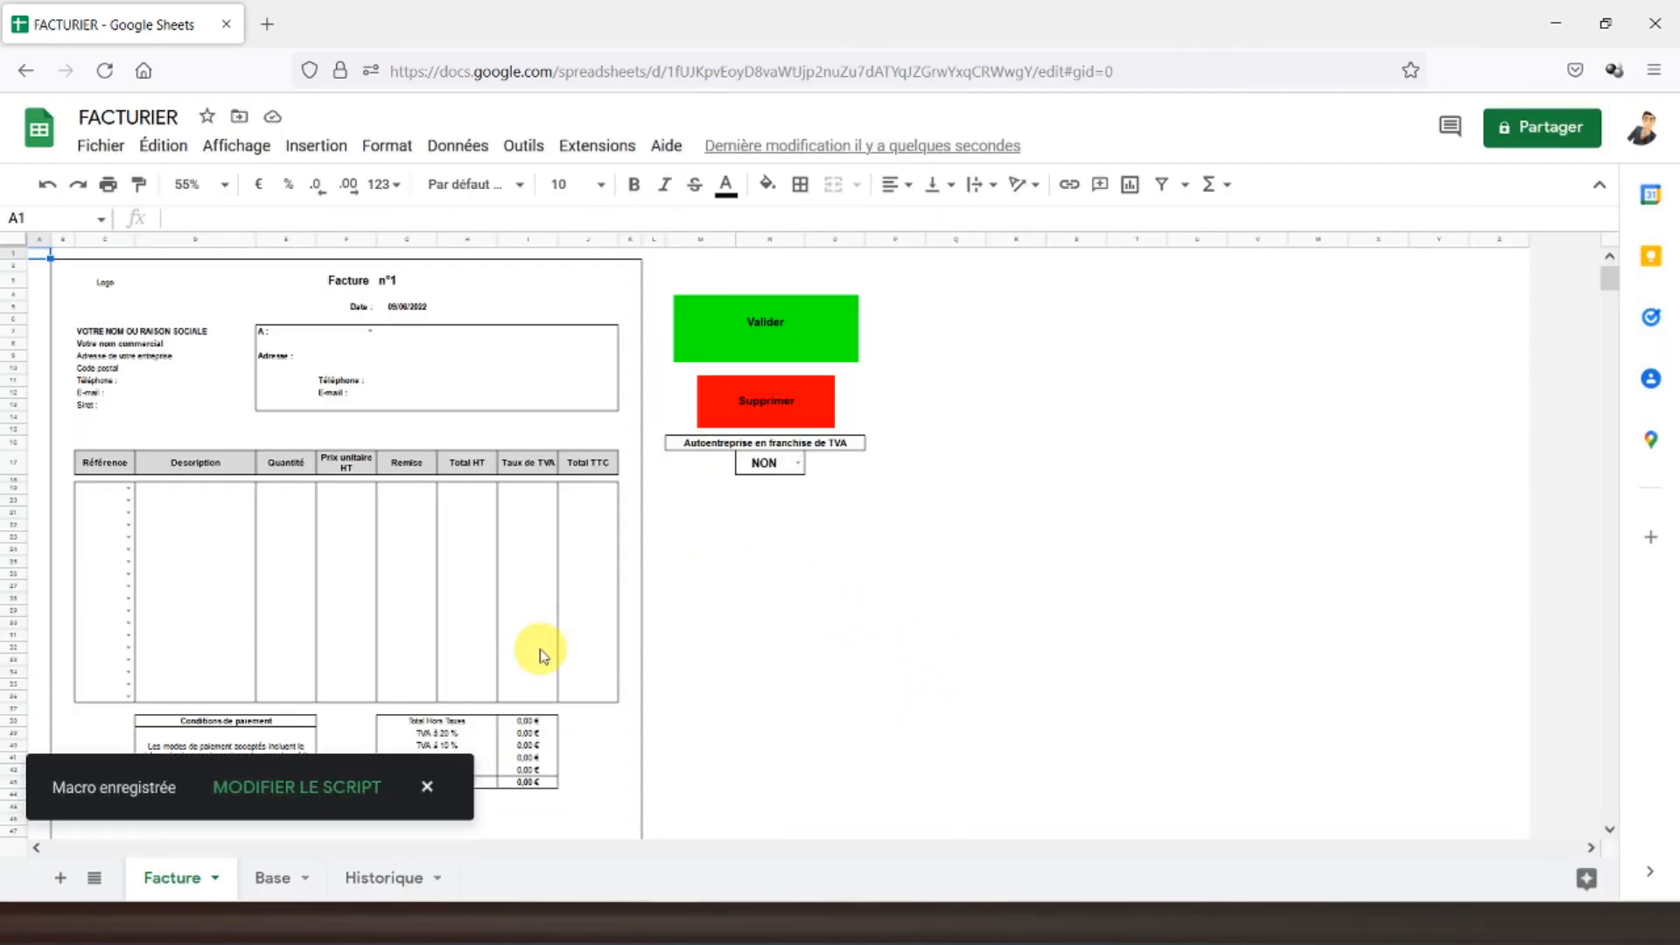
{"action": "left_click", "coordinate": [700, 538]}
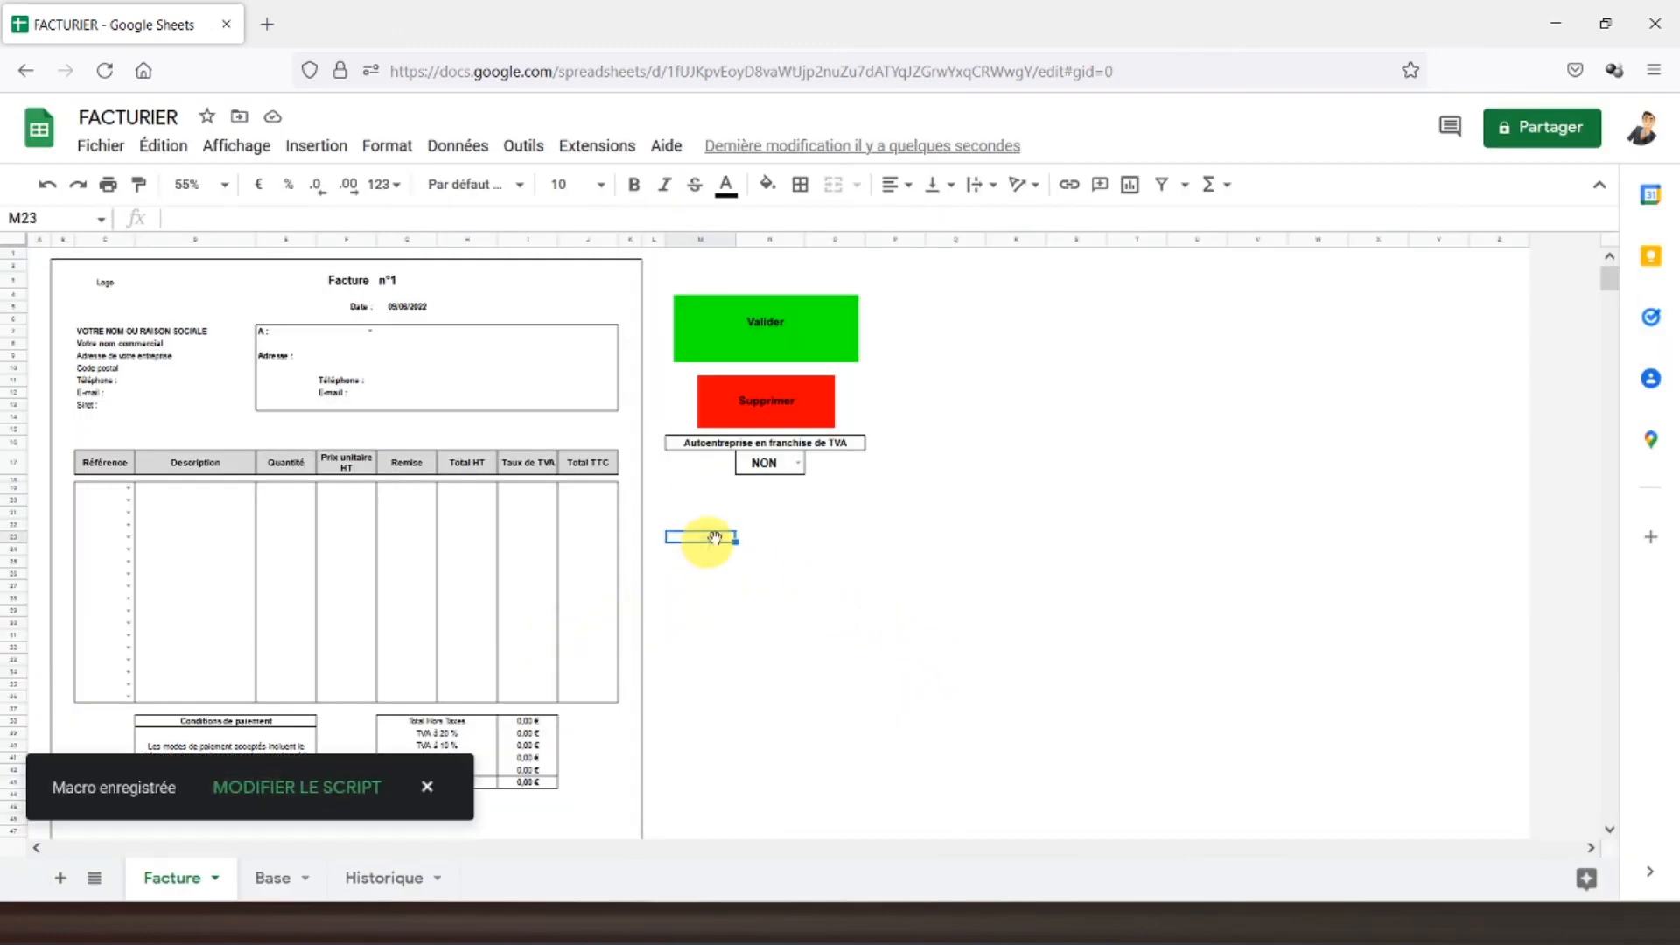
- Assign the 'sup' script to the red Supprimer drawing
{"action": "right_click", "coordinate": [775, 409]}
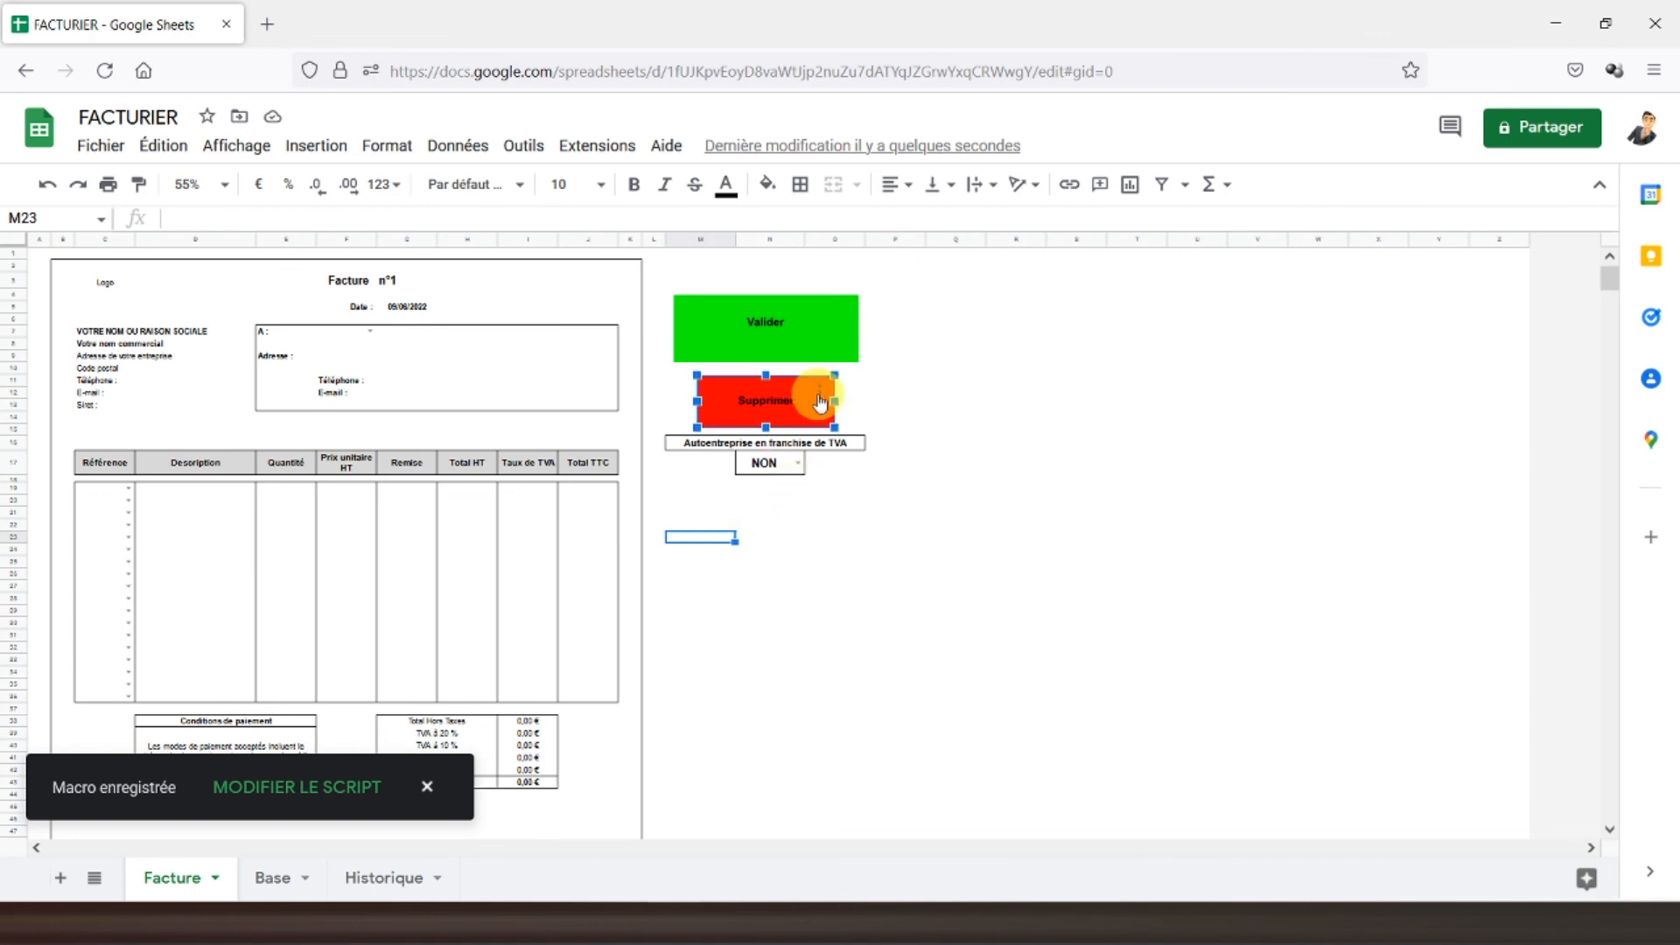
{"action": "left_click", "coordinate": [821, 398]}
{"action": "left_click", "coordinate": [863, 501]}
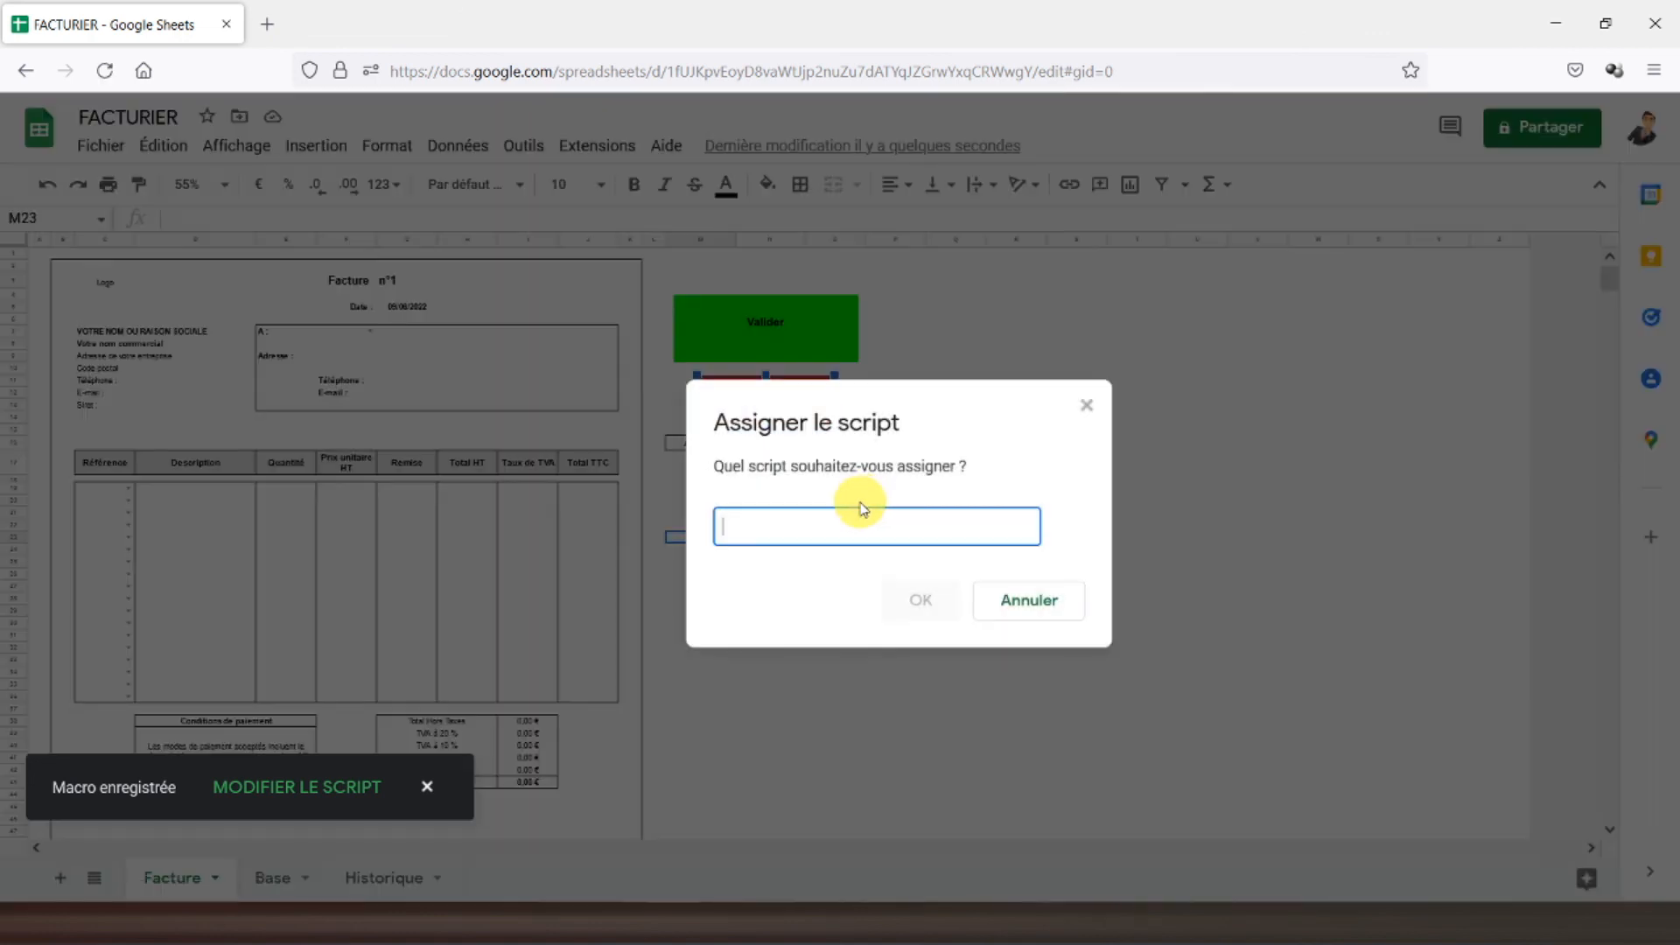
{"action": "type", "text": "s"}
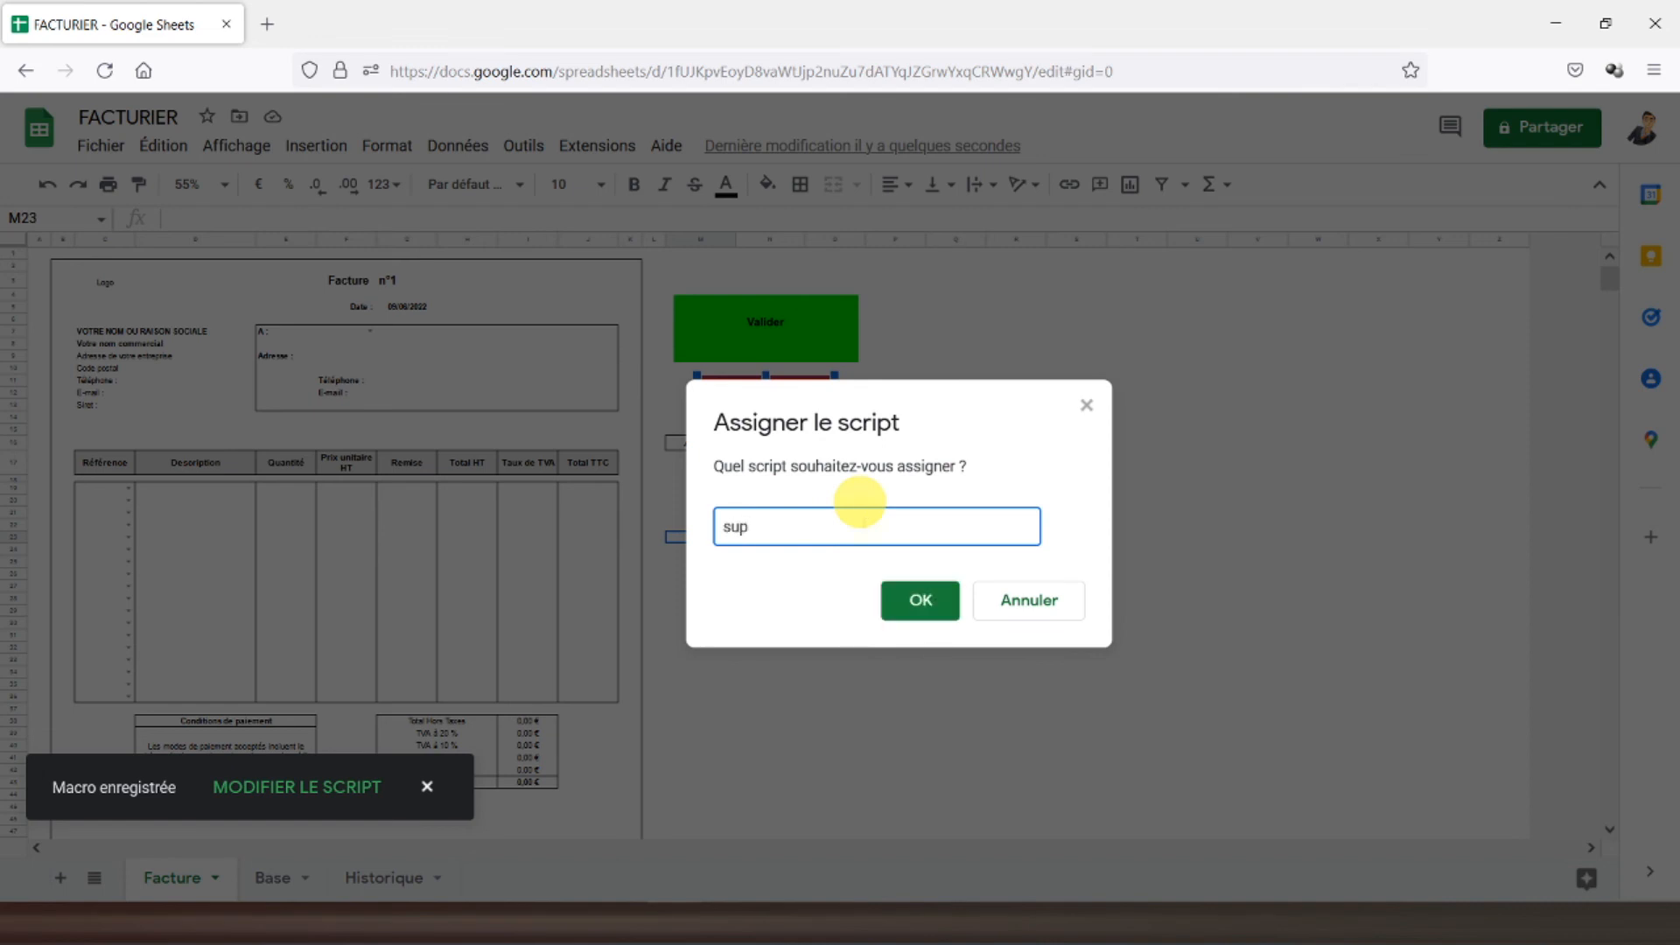
{"action": "type", "text": "up"}
{"action": "left_click", "coordinate": [915, 595]}
{"action": "left_click", "coordinate": [608, 500]}
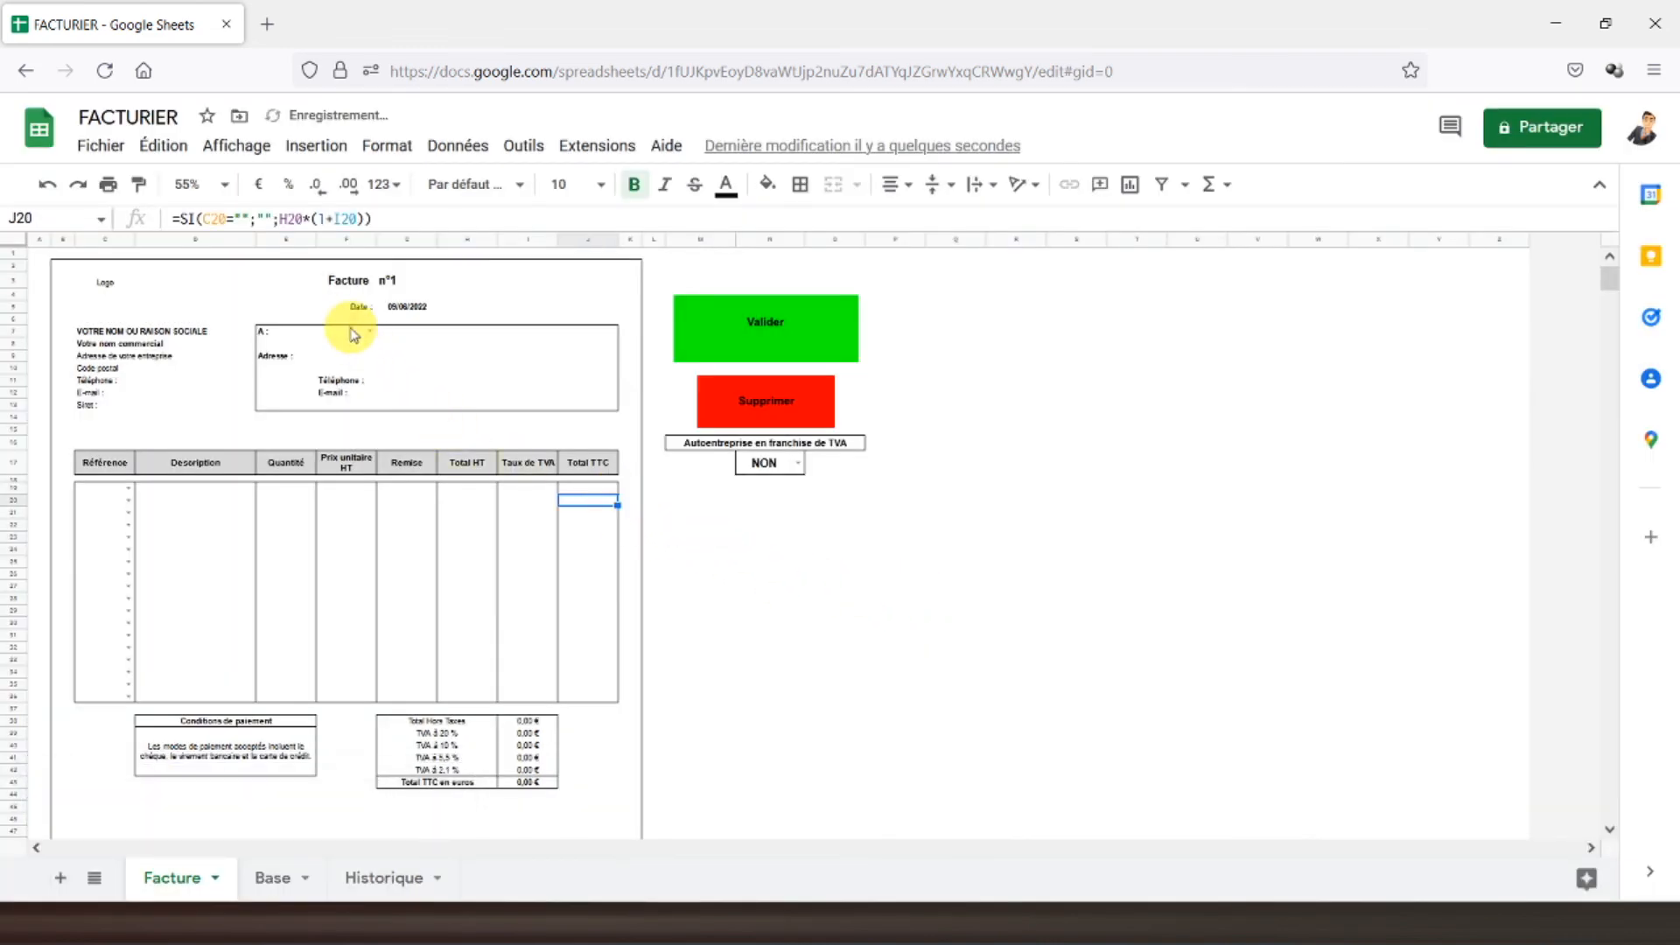
- Choose client Total in F7 and Article 1 in the first Référence cell C19
{"action": "left_click", "coordinate": [359, 334]}
{"action": "double_click", "coordinate": [372, 337]}
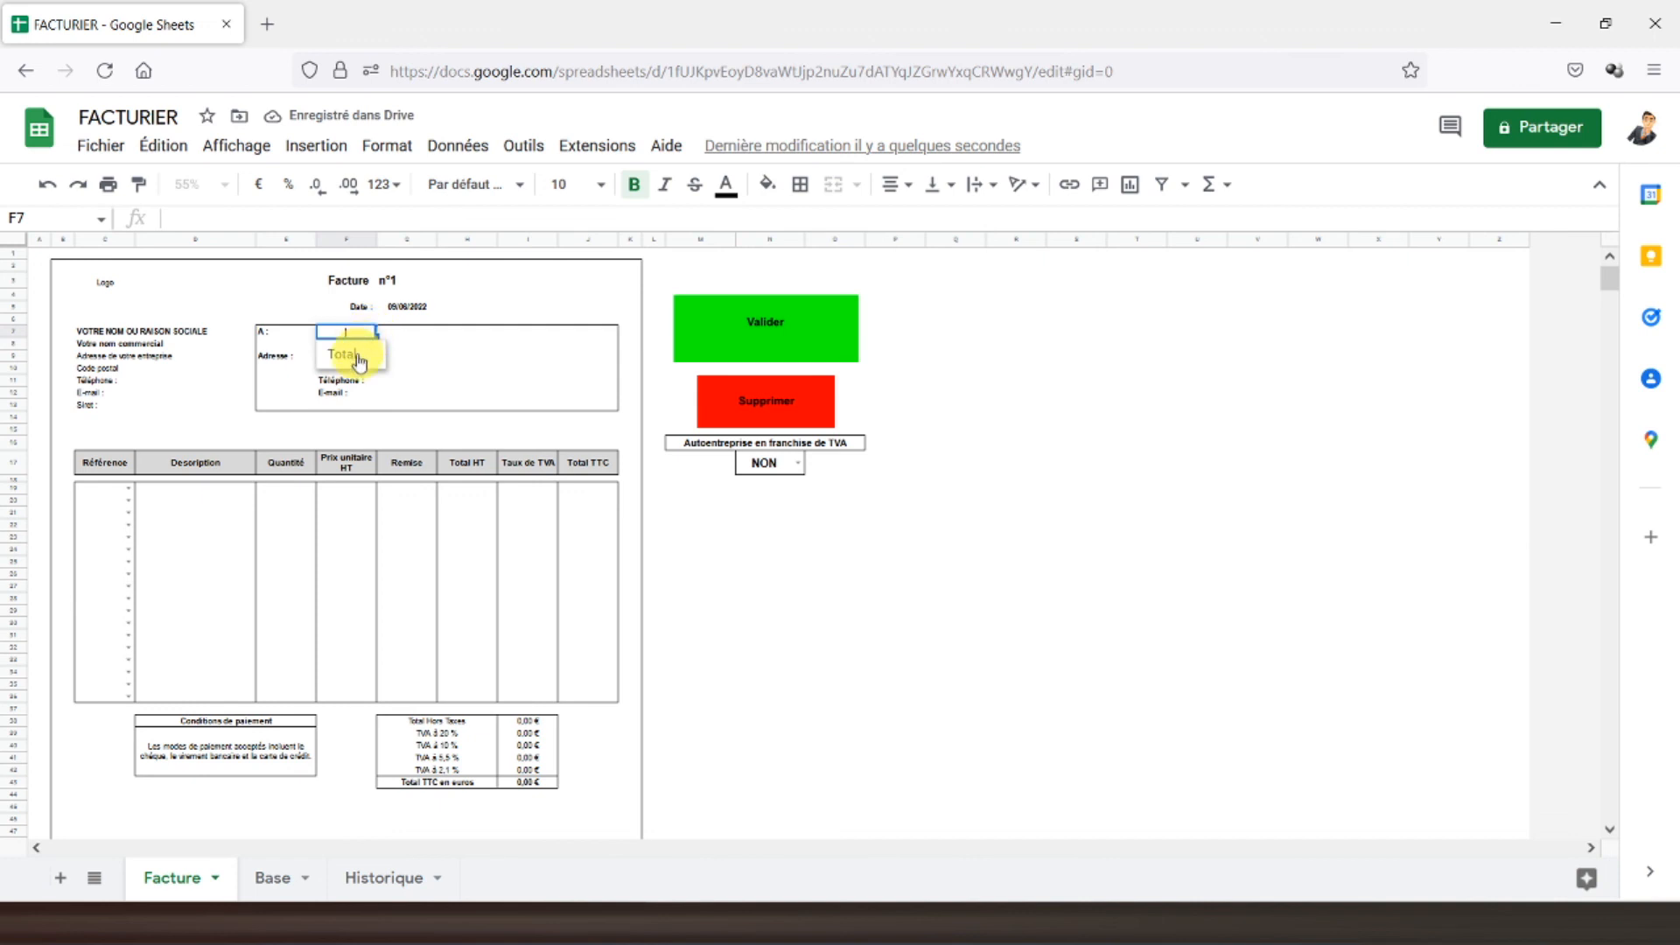
{"action": "left_click", "coordinate": [359, 356]}
{"action": "left_click", "coordinate": [122, 488]}
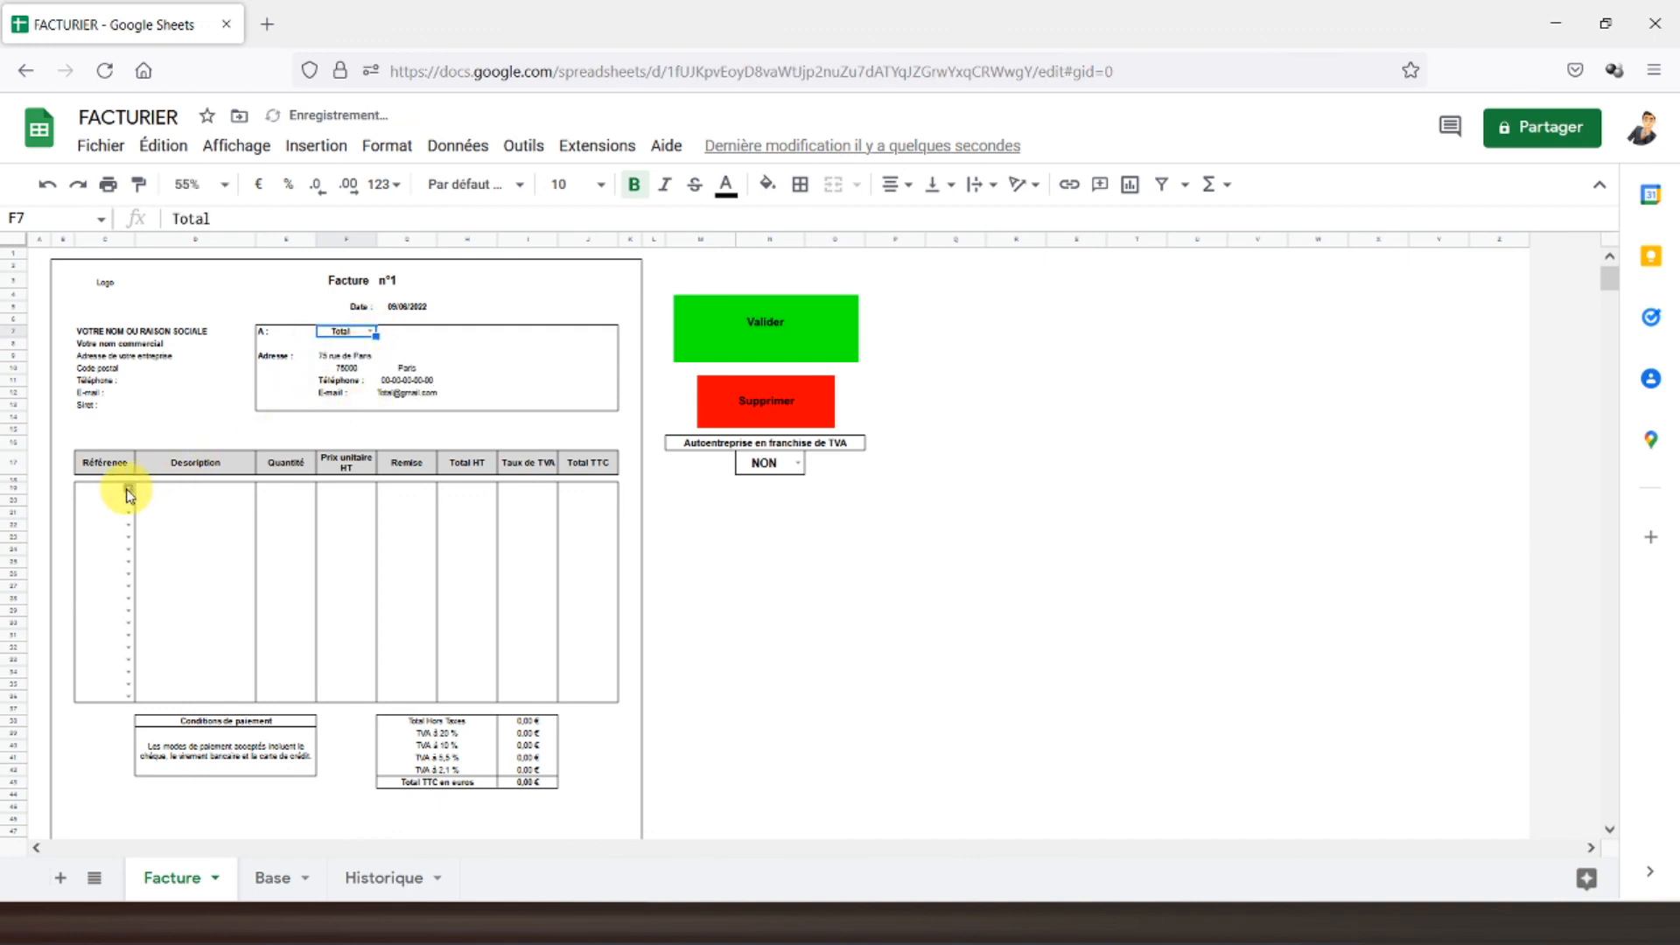
{"action": "left_click", "coordinate": [128, 488]}
{"action": "left_click", "coordinate": [115, 506]}
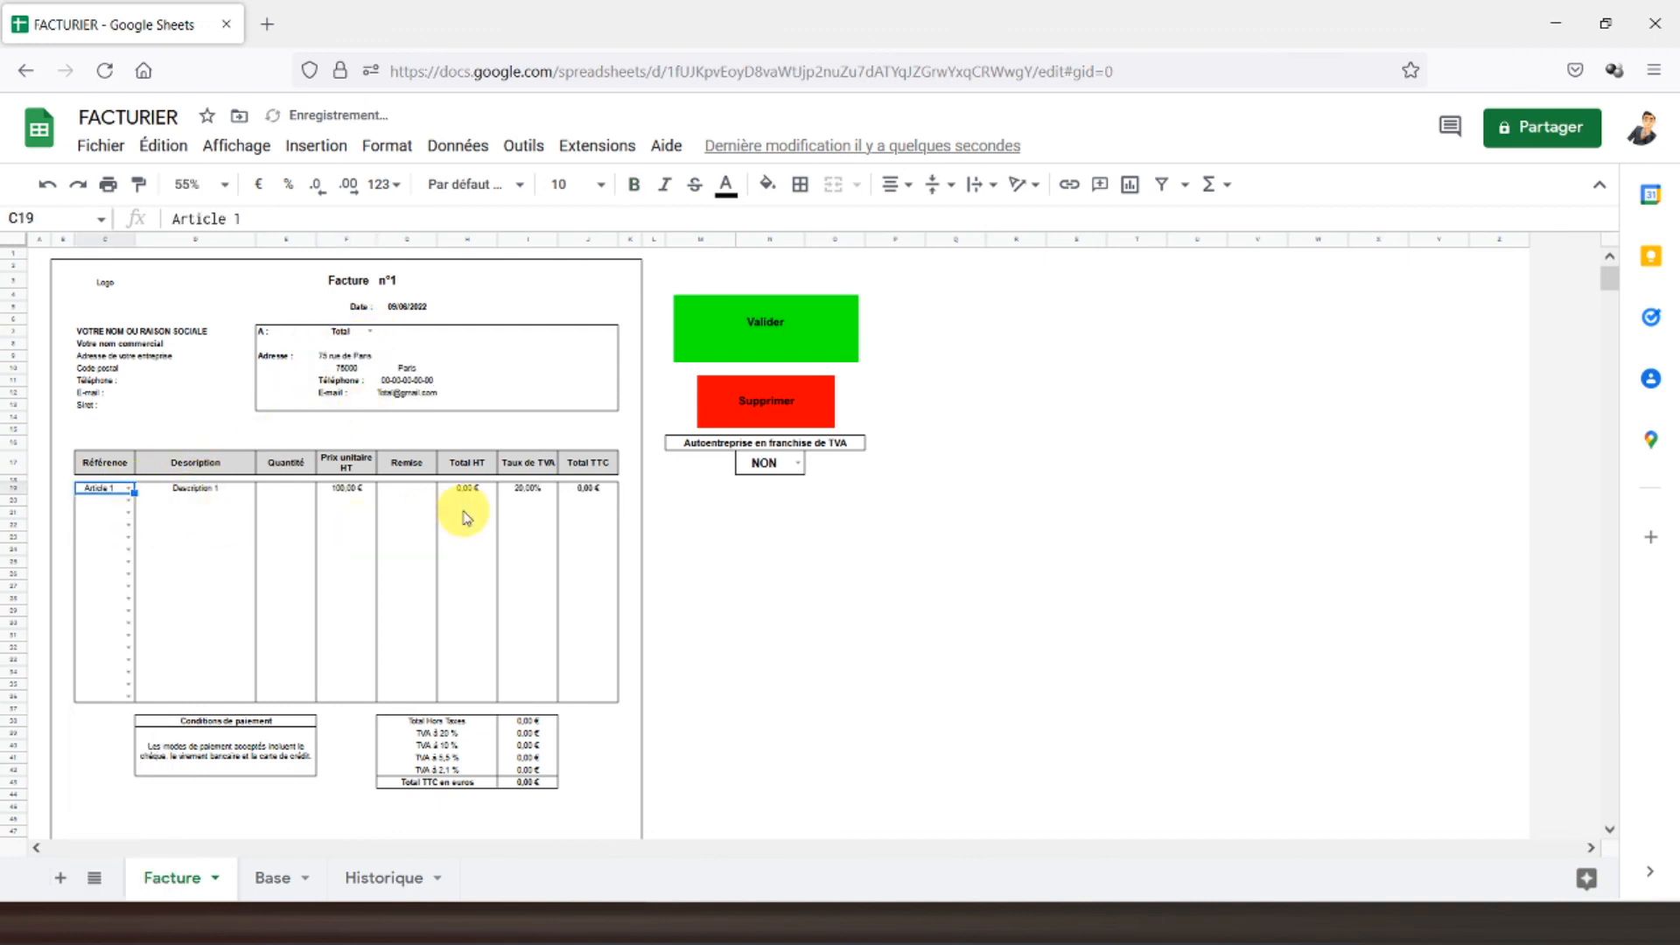
- Run Supprimer, authorise the script with Continuer, and run it again to empty the invoice
{"action": "left_click", "coordinate": [763, 387]}
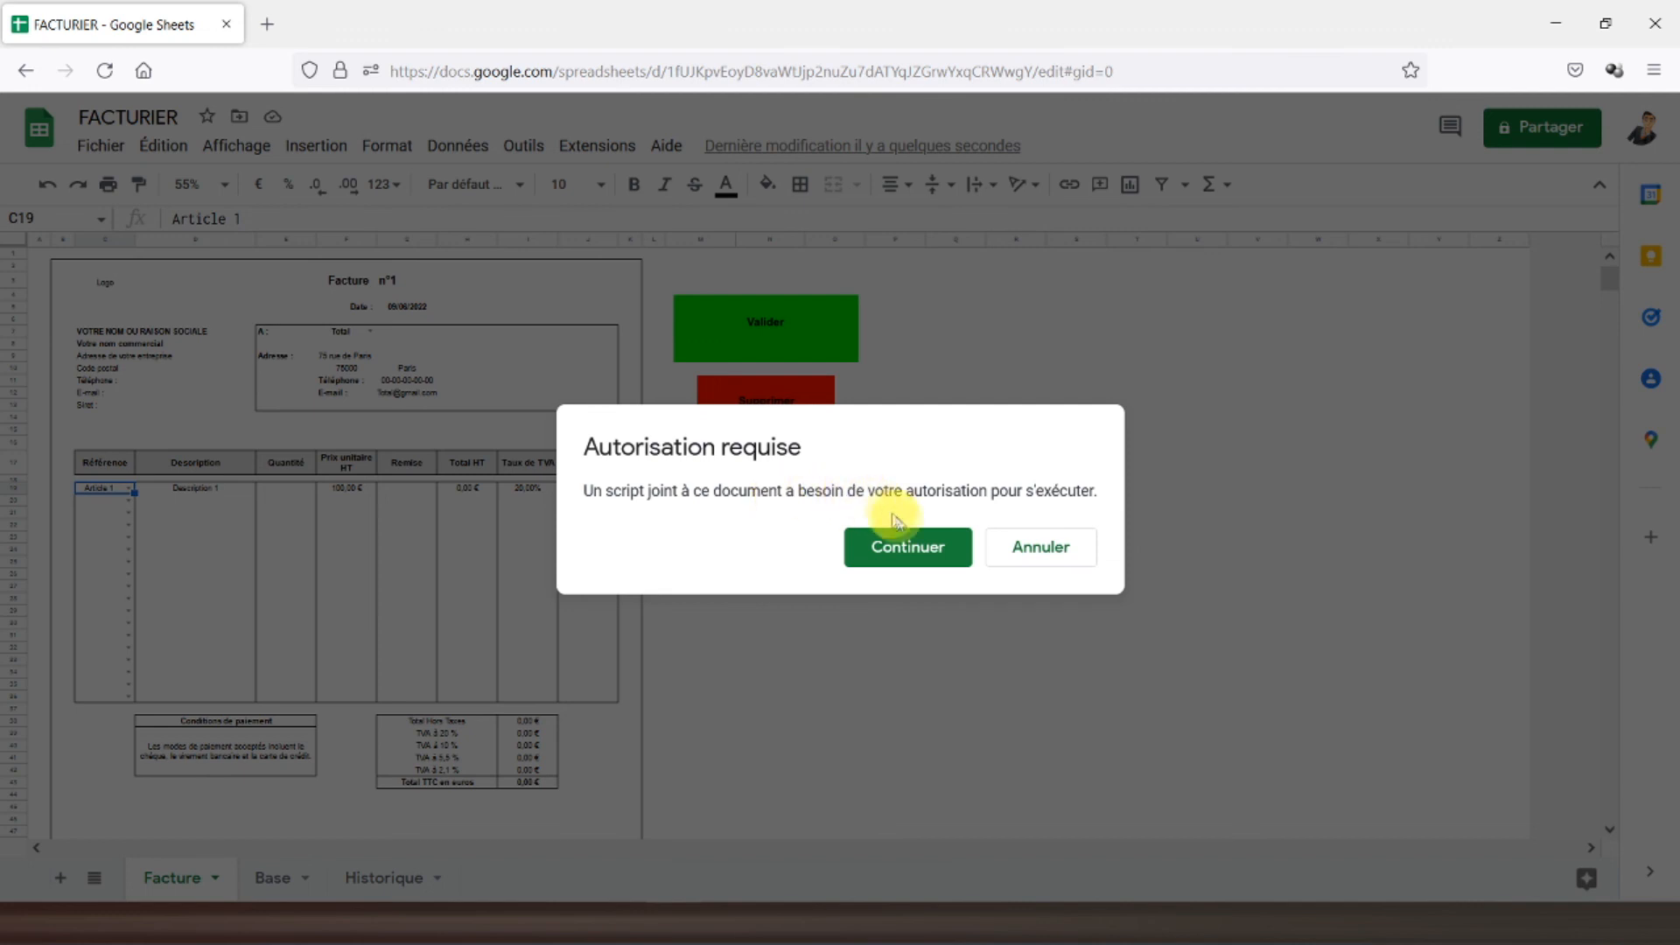
{"action": "left_click", "coordinate": [904, 547]}
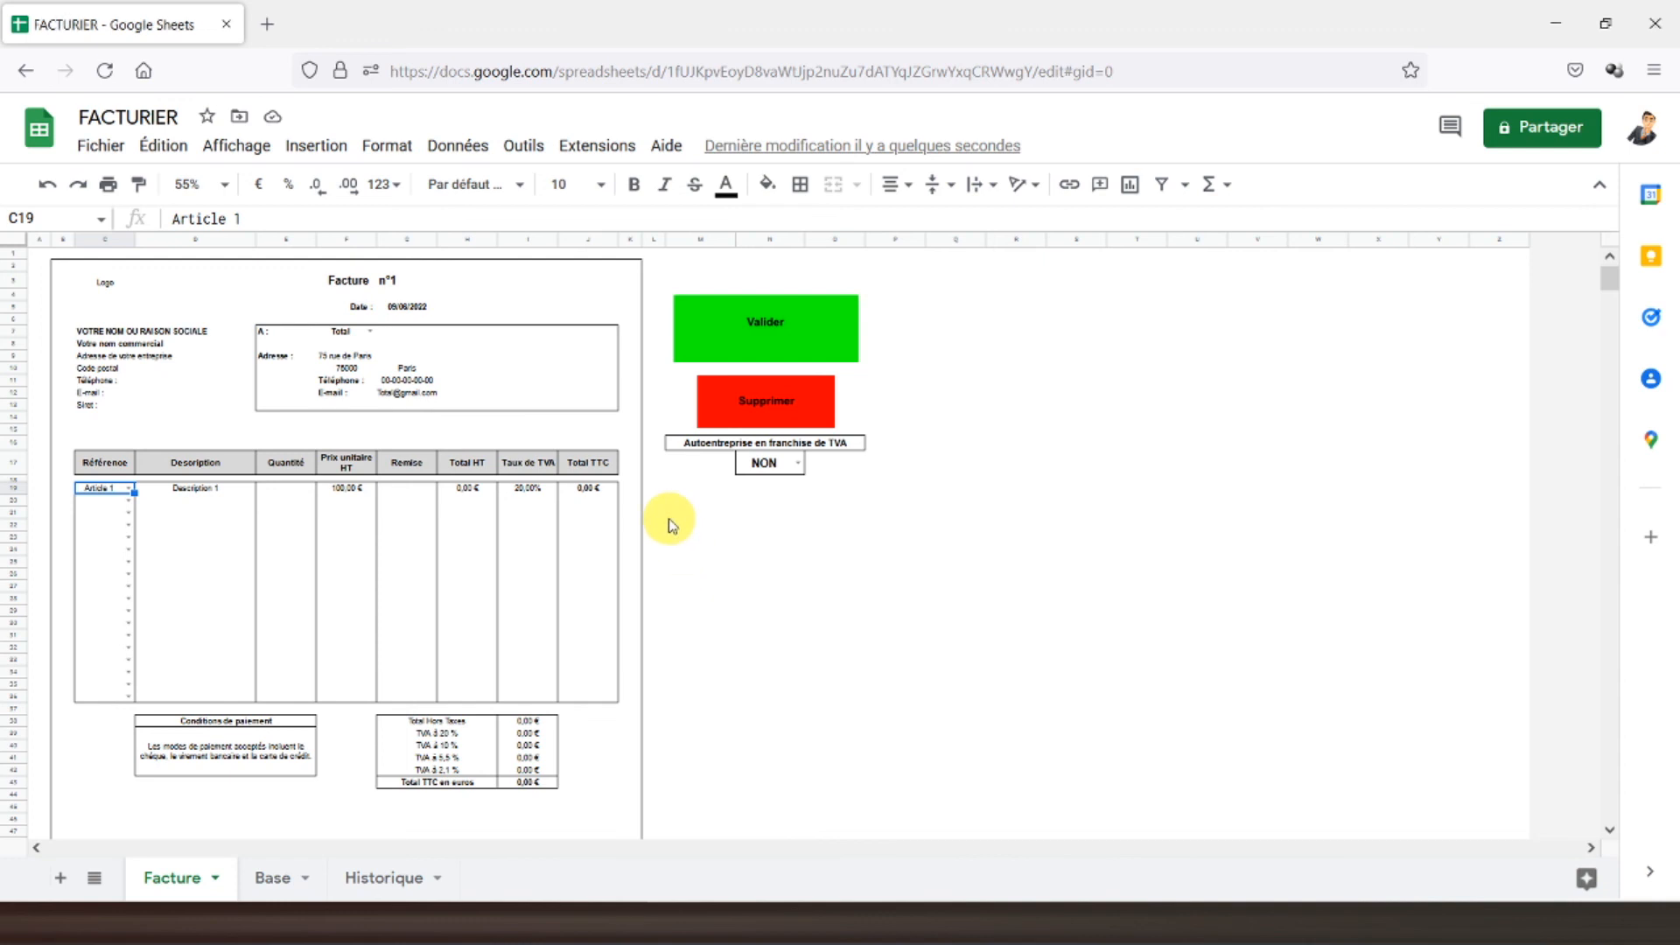
{"action": "left_click", "coordinate": [758, 401]}
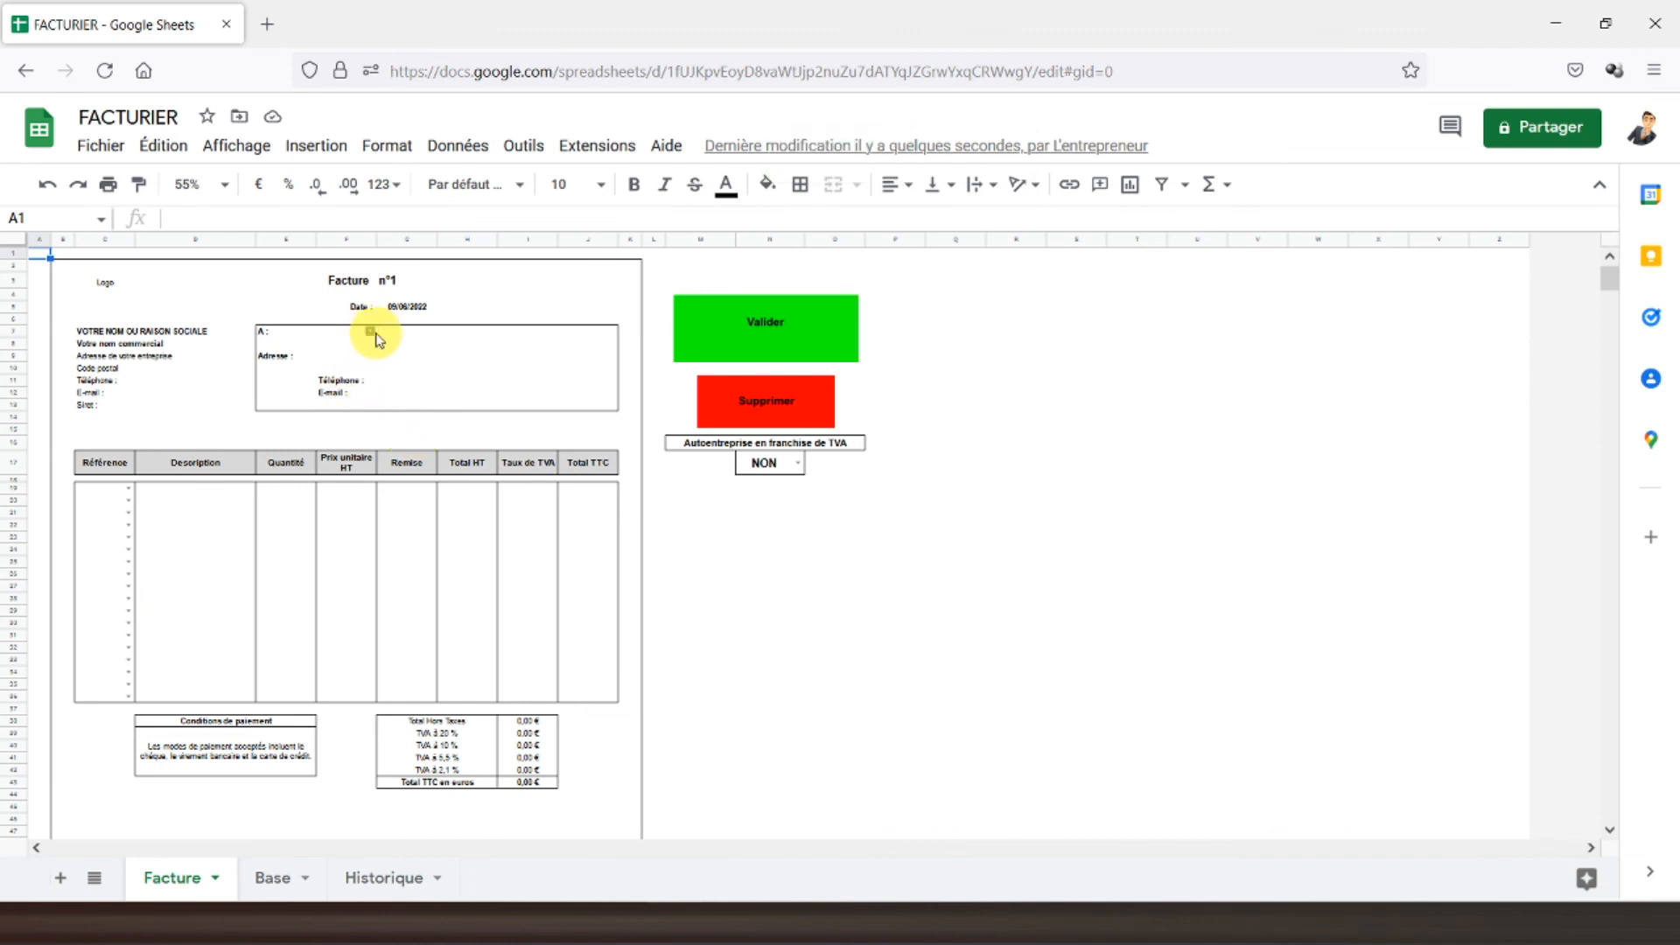
{"action": "left_click", "coordinate": [370, 332]}
- Choose client Total and Article 1 in C19, with quantity 2 and a 10% discount, then select A1
{"action": "left_click", "coordinate": [349, 359]}
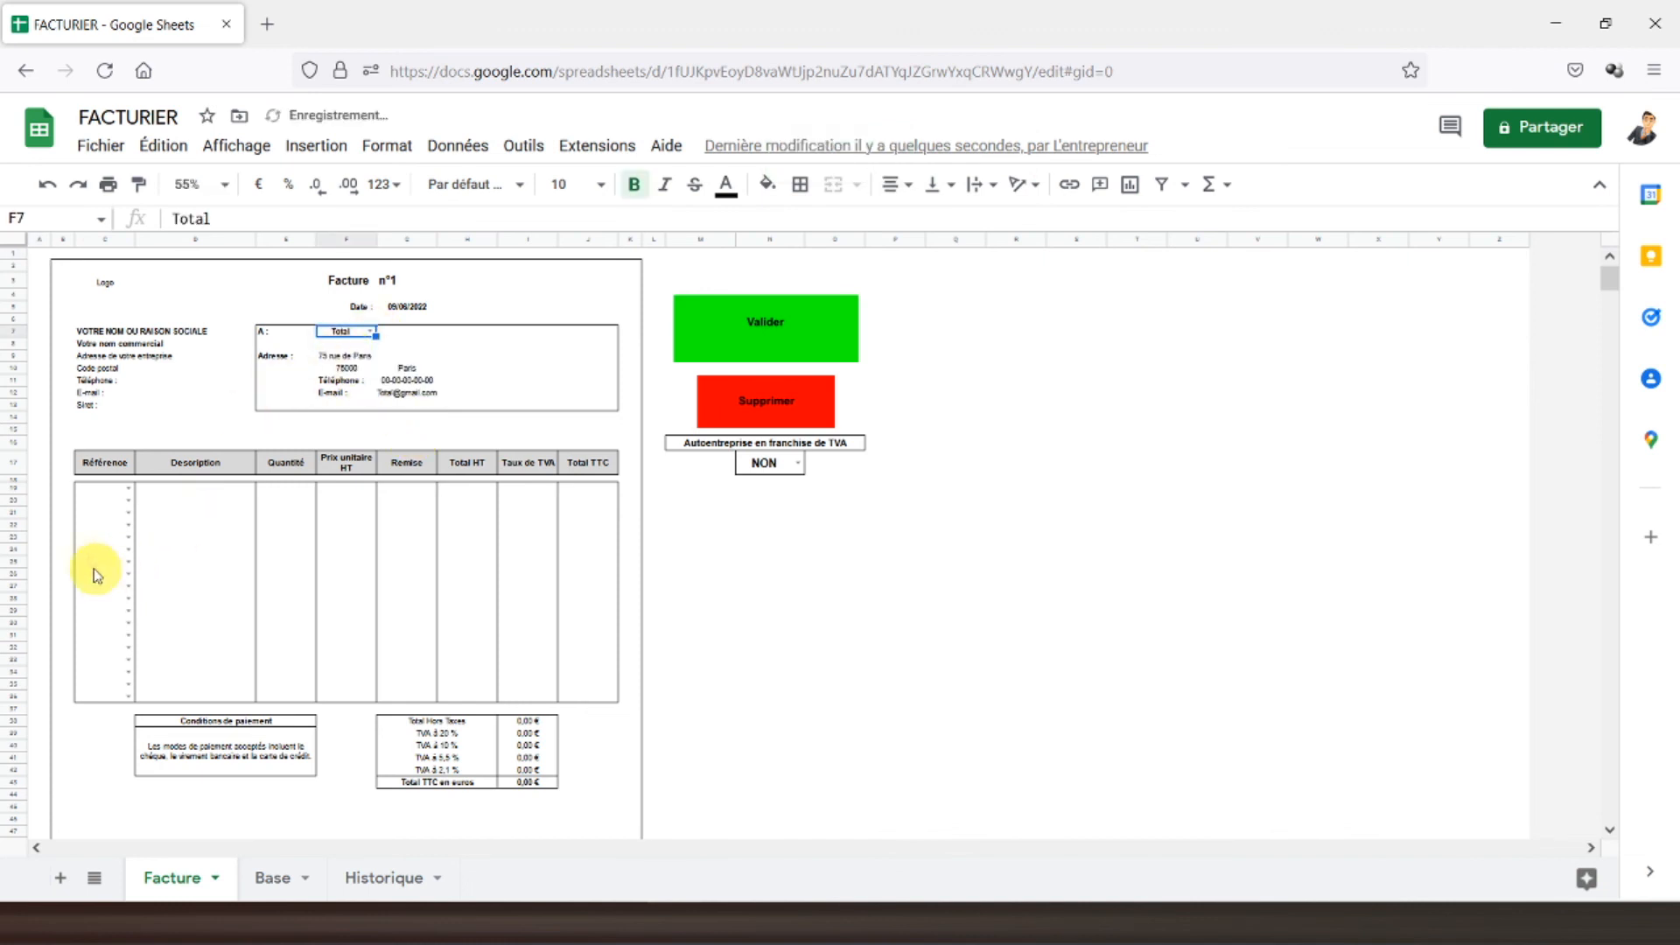
{"action": "left_click", "coordinate": [127, 491]}
{"action": "left_click", "coordinate": [103, 511]}
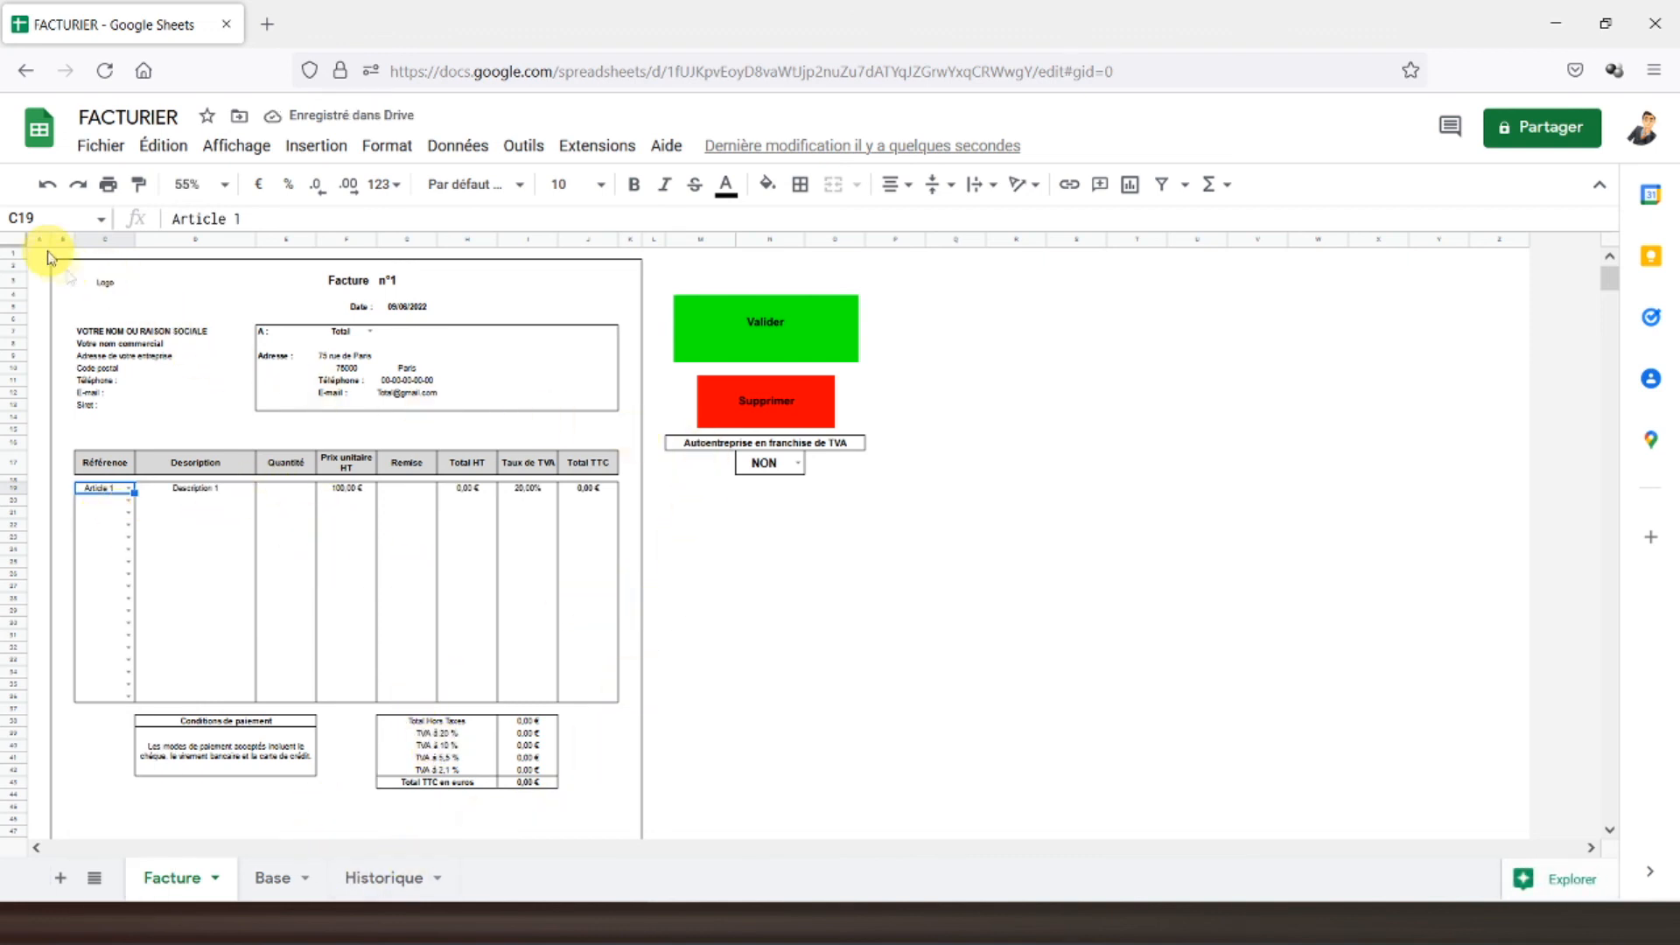
{"action": "left_click", "coordinate": [292, 490]}
{"action": "type", "text": "2"}
{"action": "key", "text": "Tab"}
{"action": "key", "text": "Tab"}
{"action": "type", "text": "10"}
{"action": "key", "text": "Return"}
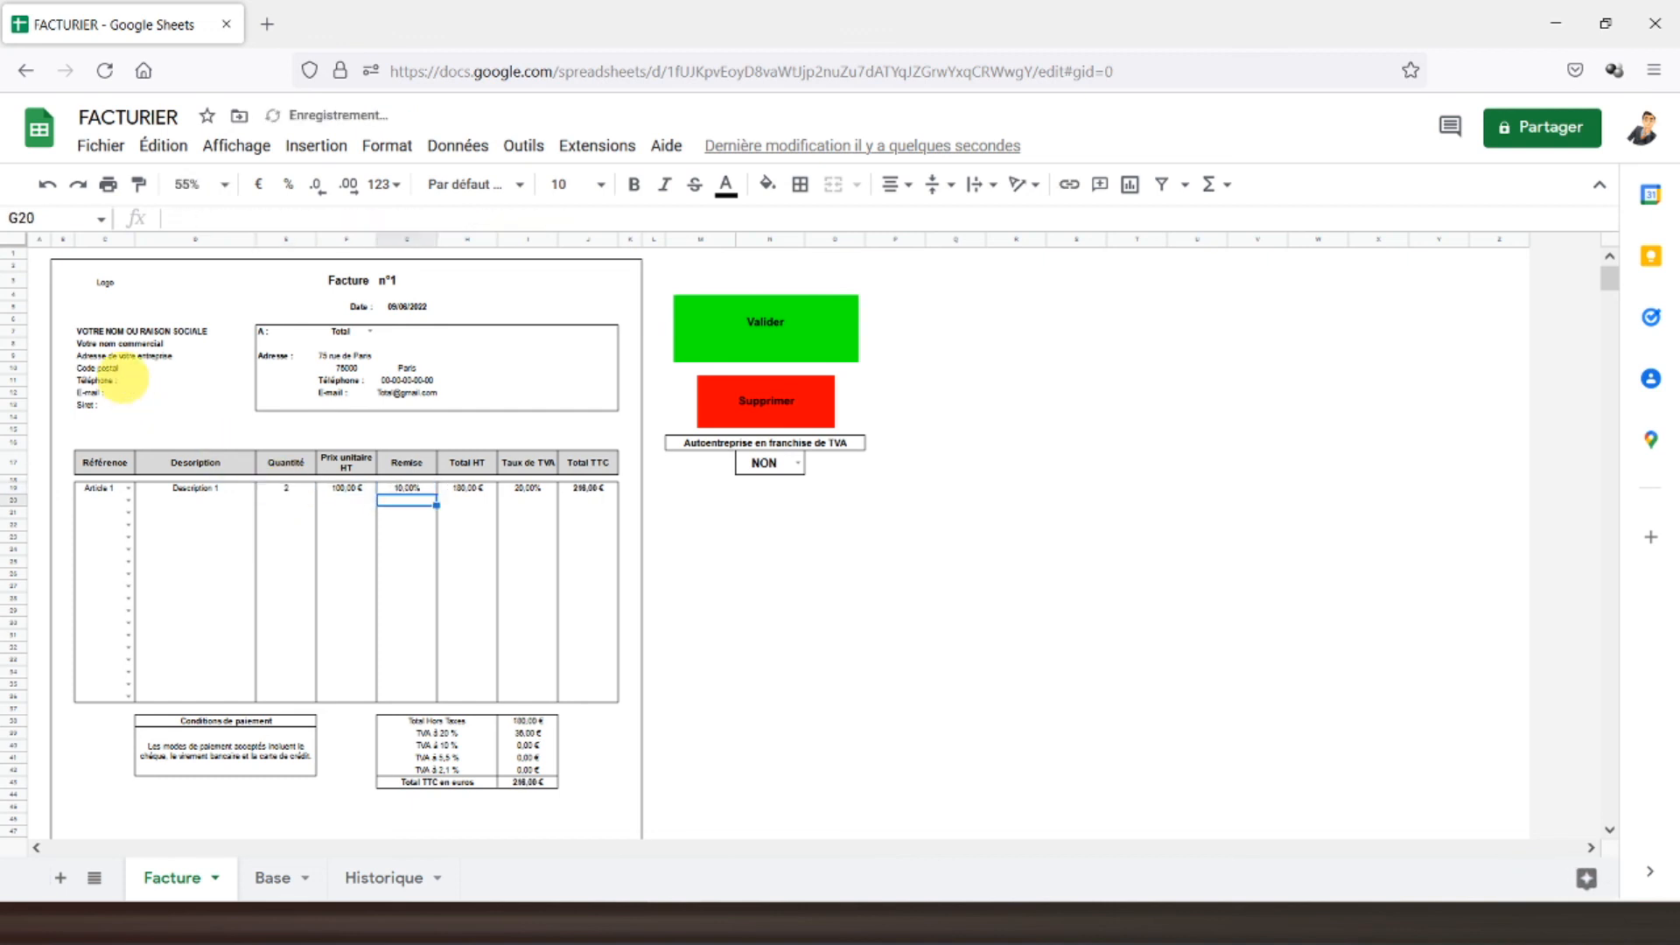
{"action": "left_click", "coordinate": [42, 257]}
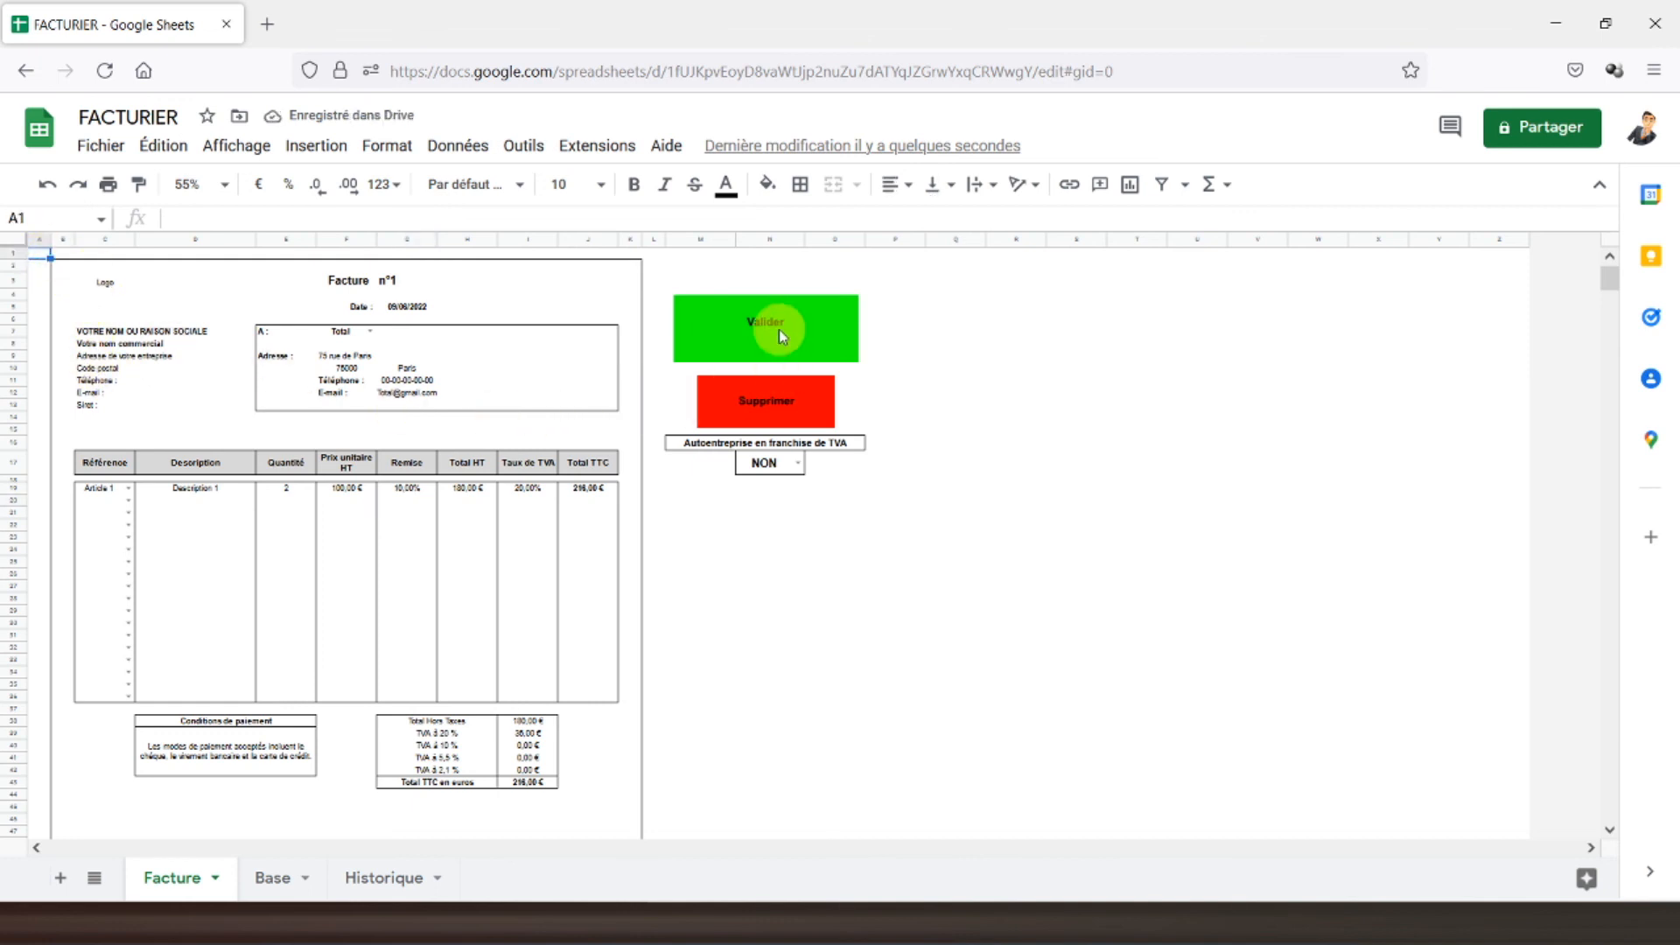
- Start recording a new macro and insert an empty column left of column C in Historique
{"action": "left_click", "coordinate": [602, 145]}
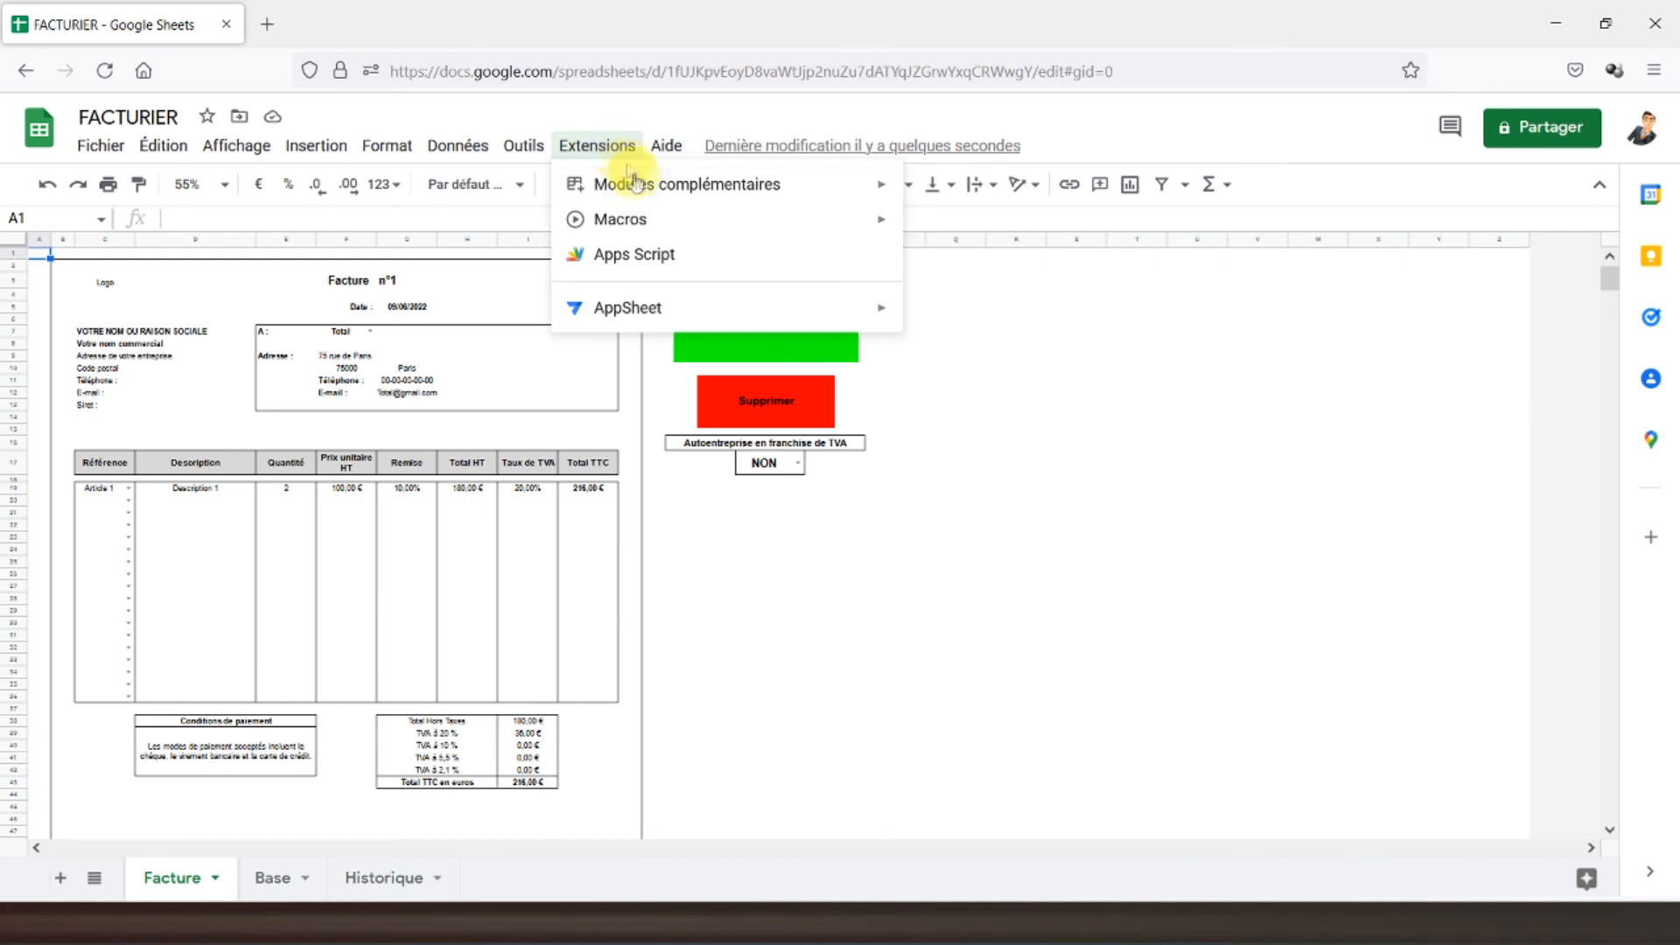
{"action": "mouse_move", "coordinate": [742, 212]}
{"action": "left_click", "coordinate": [987, 229]}
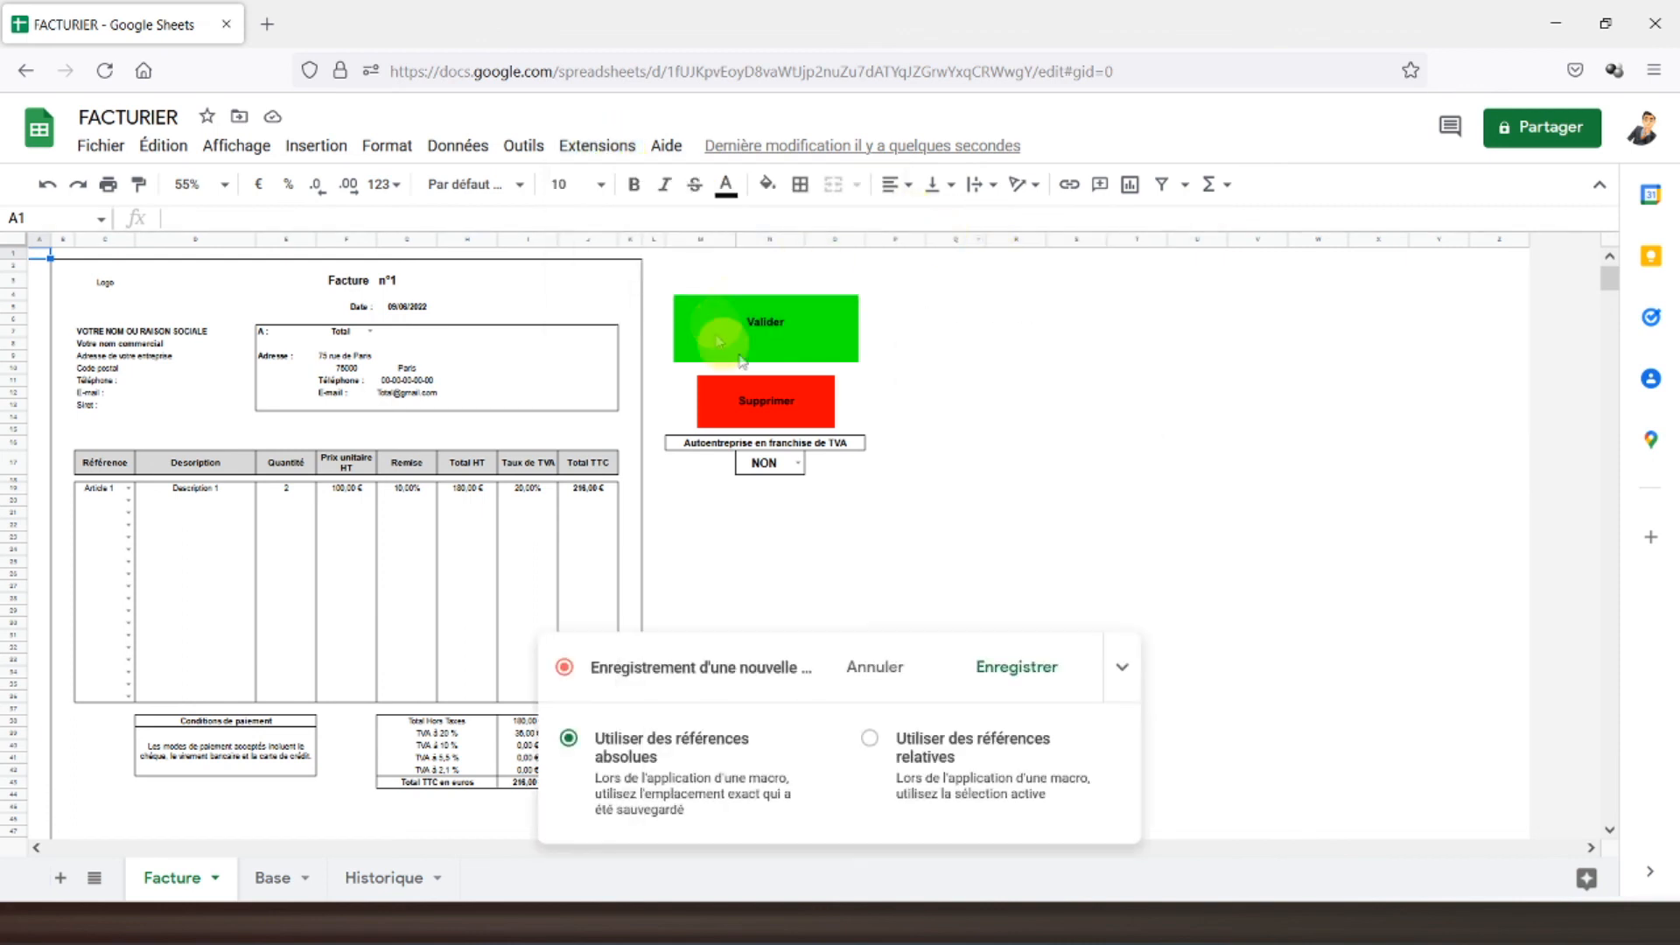
{"action": "left_click", "coordinate": [379, 878]}
{"action": "left_click", "coordinate": [197, 241]}
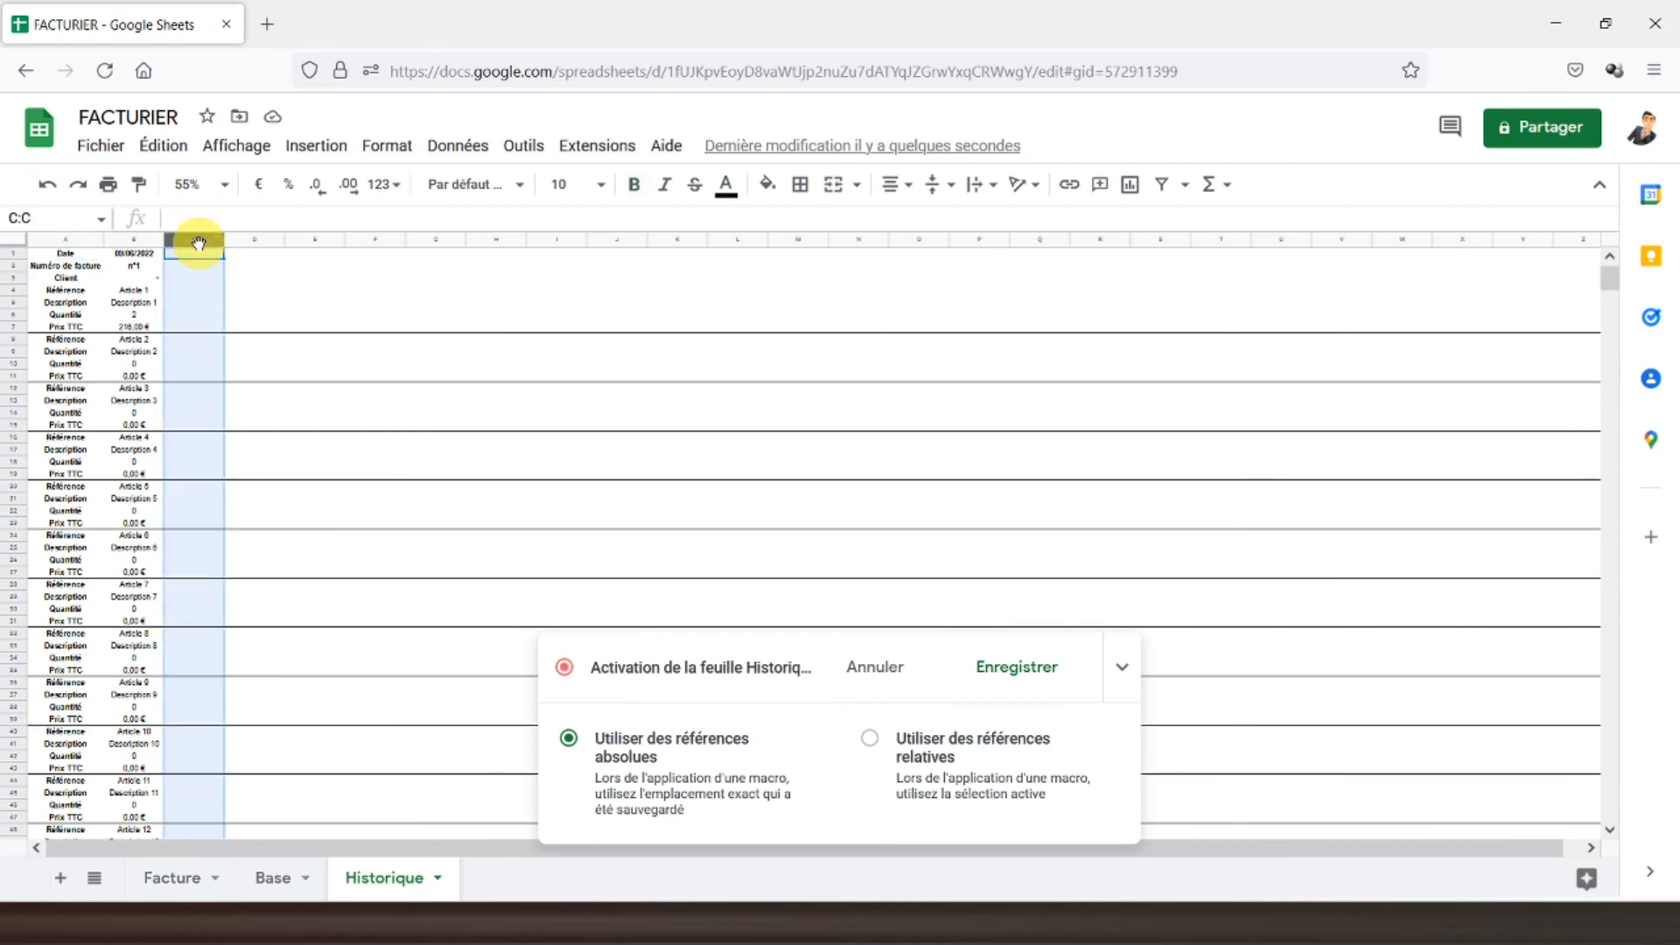
{"action": "right_click", "coordinate": [198, 242]}
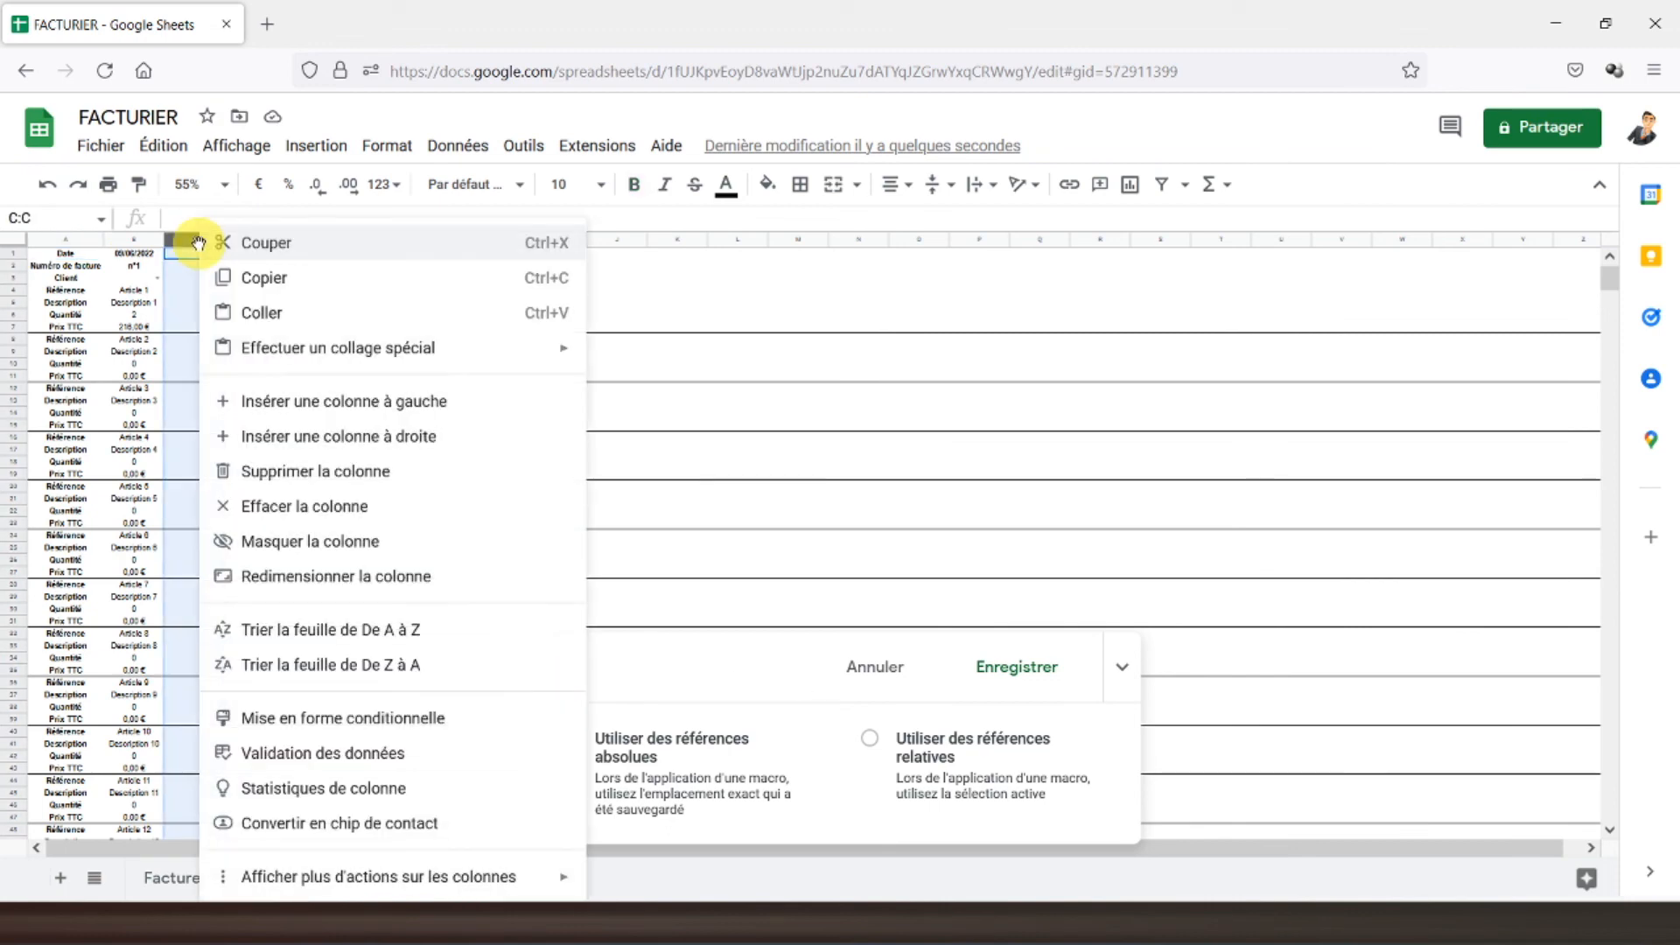
{"action": "left_click", "coordinate": [301, 403]}
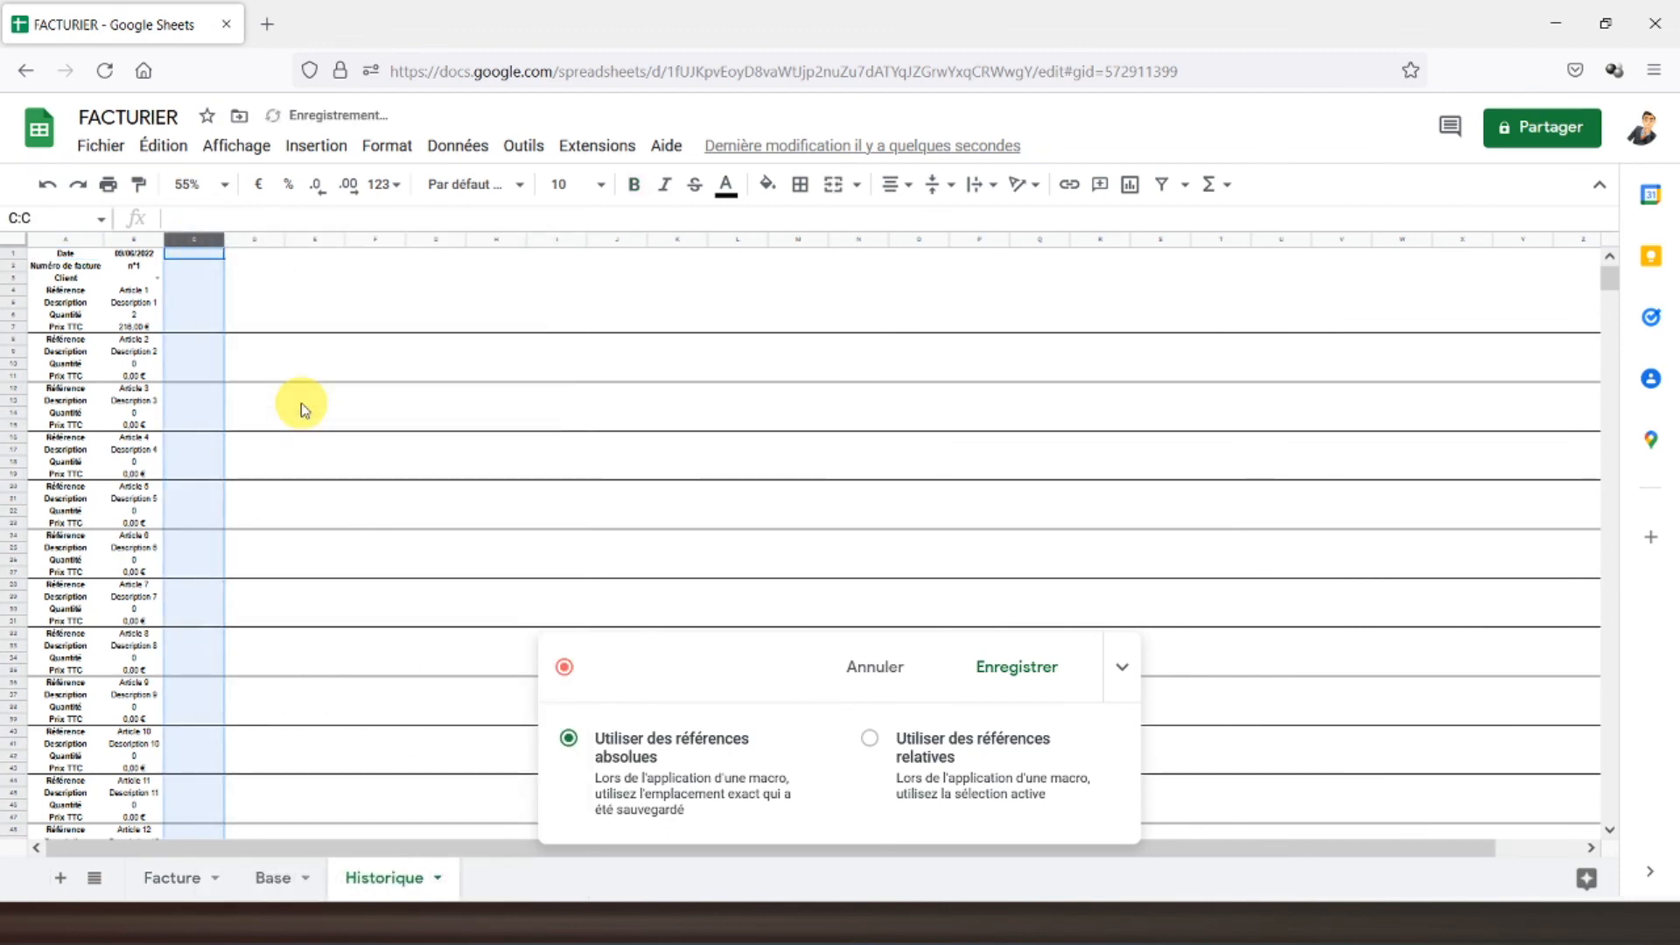
- Copy column B into the new column C as values only, then go back to Facture
{"action": "left_click", "coordinate": [135, 242]}
{"action": "right_click", "coordinate": [134, 242]}
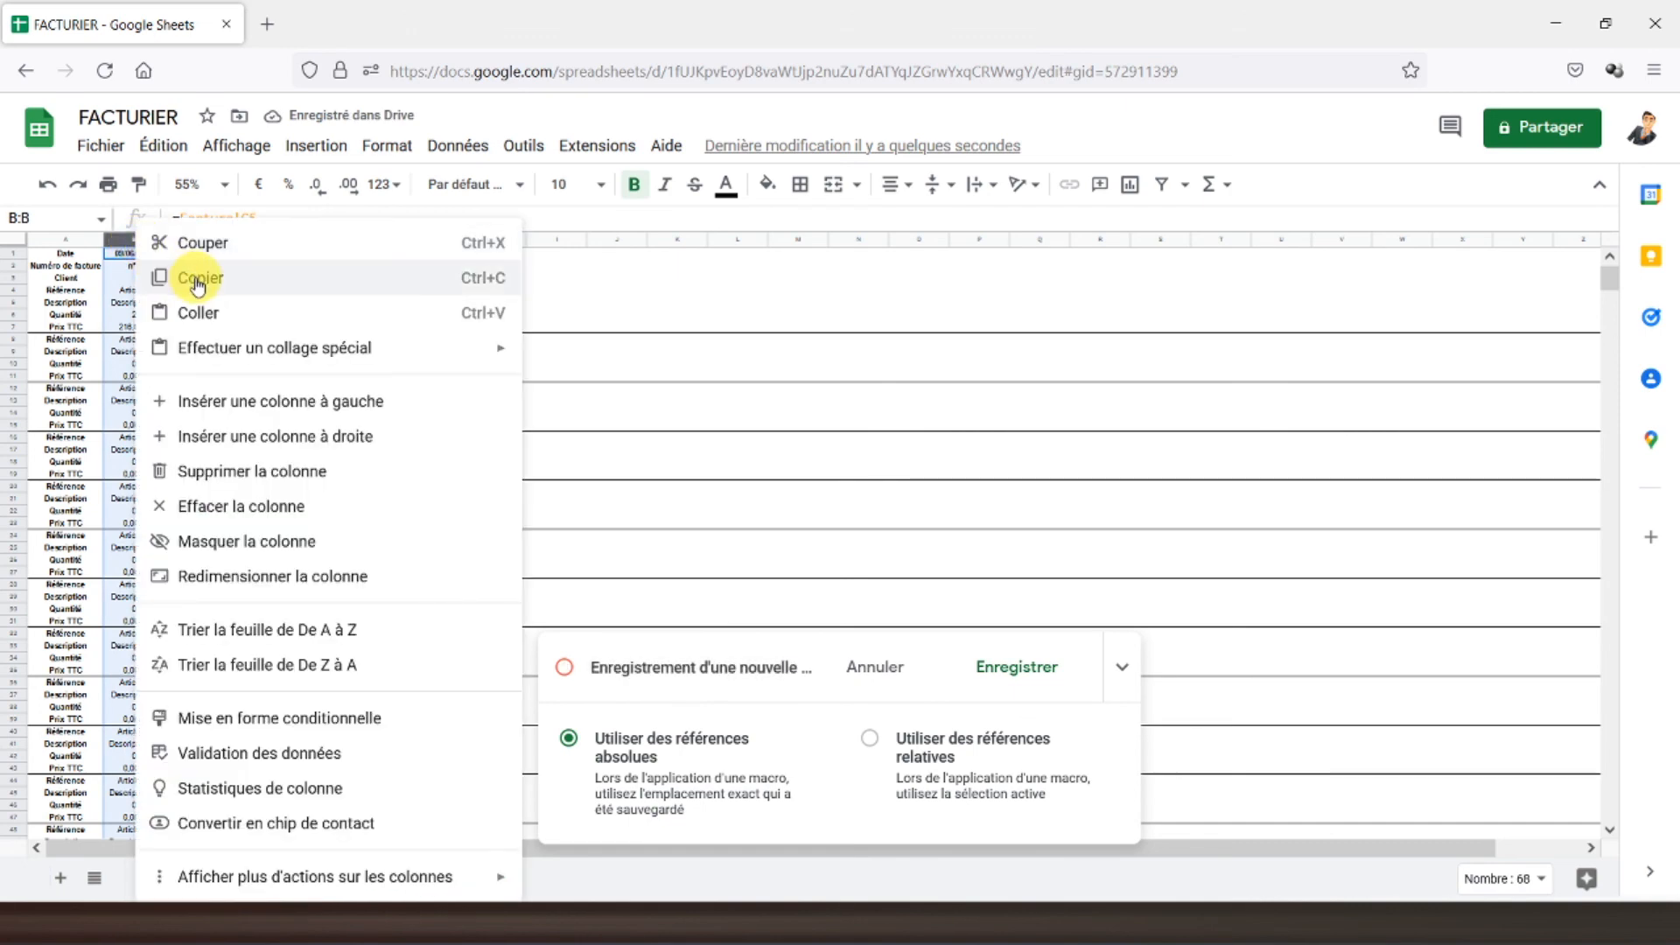
{"action": "left_click", "coordinate": [199, 280]}
{"action": "left_click", "coordinate": [195, 239]}
{"action": "right_click", "coordinate": [196, 240]}
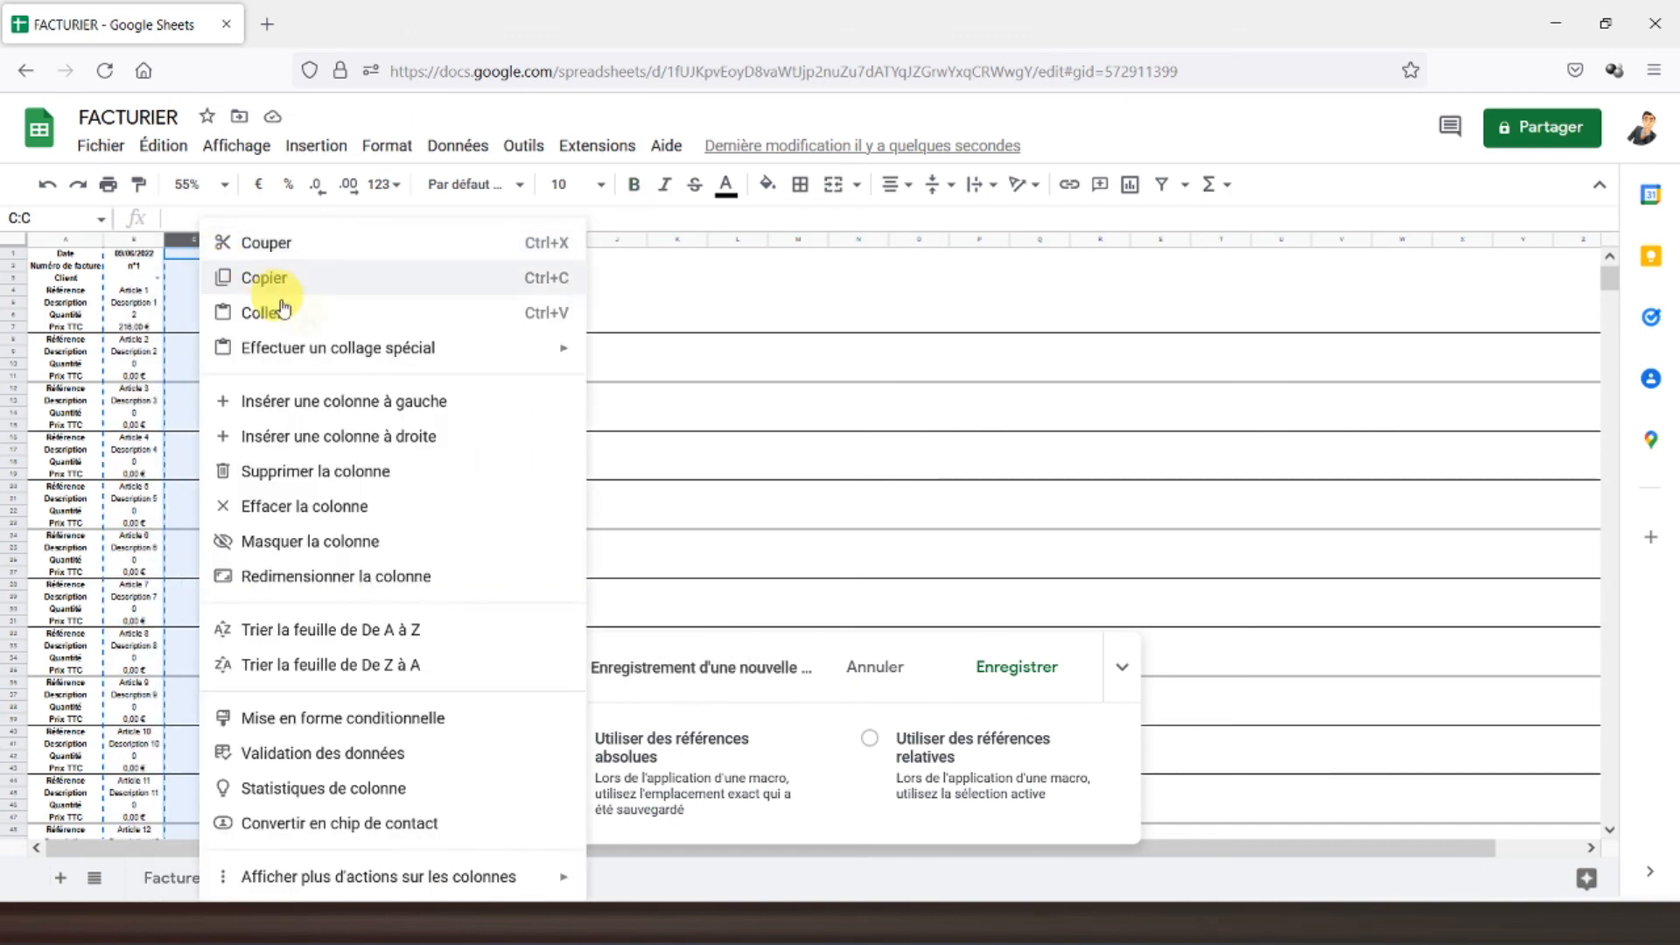
{"action": "mouse_move", "coordinate": [386, 346]}
{"action": "left_click", "coordinate": [641, 353]}
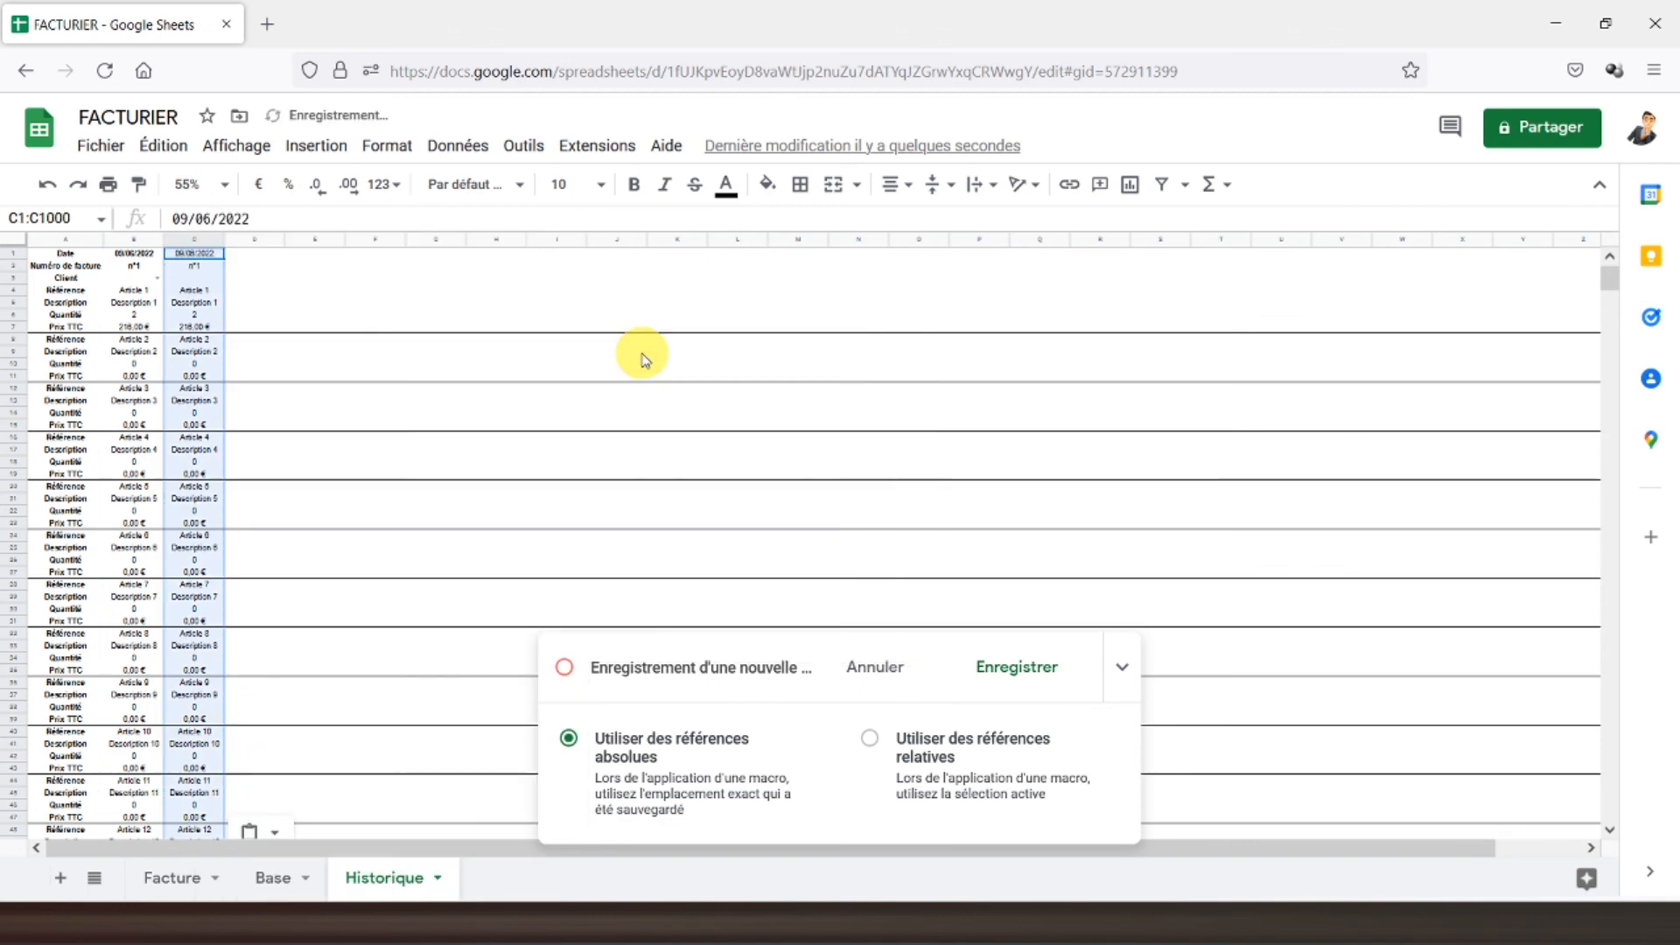
{"action": "left_click", "coordinate": [63, 253]}
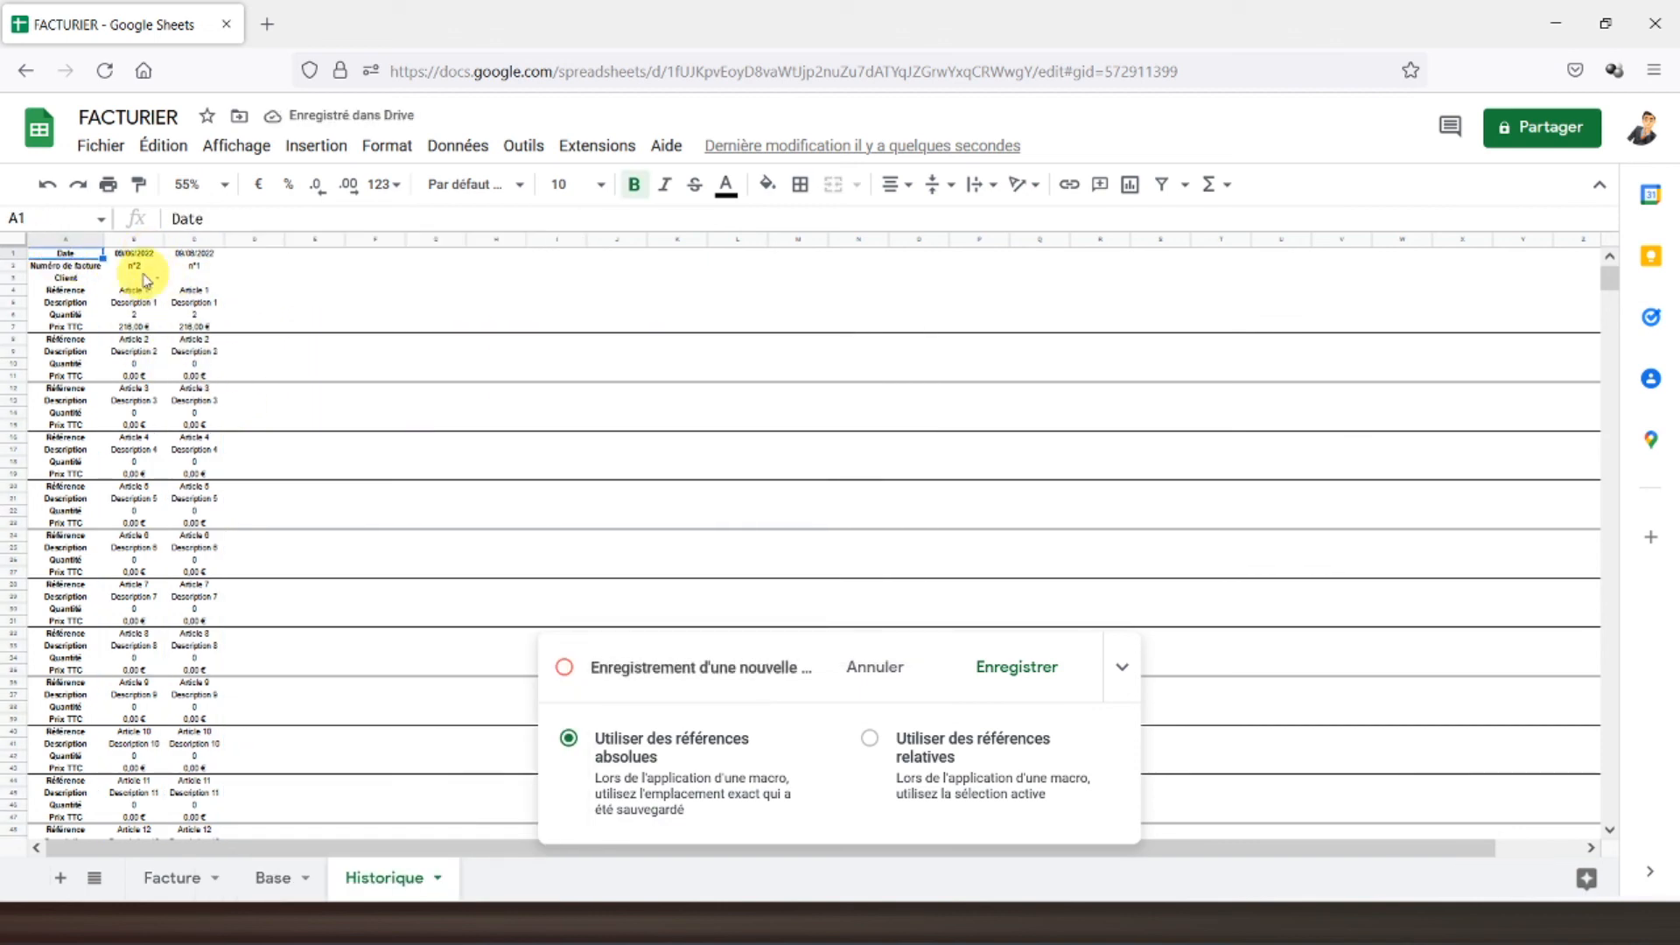
{"action": "left_click", "coordinate": [171, 878]}
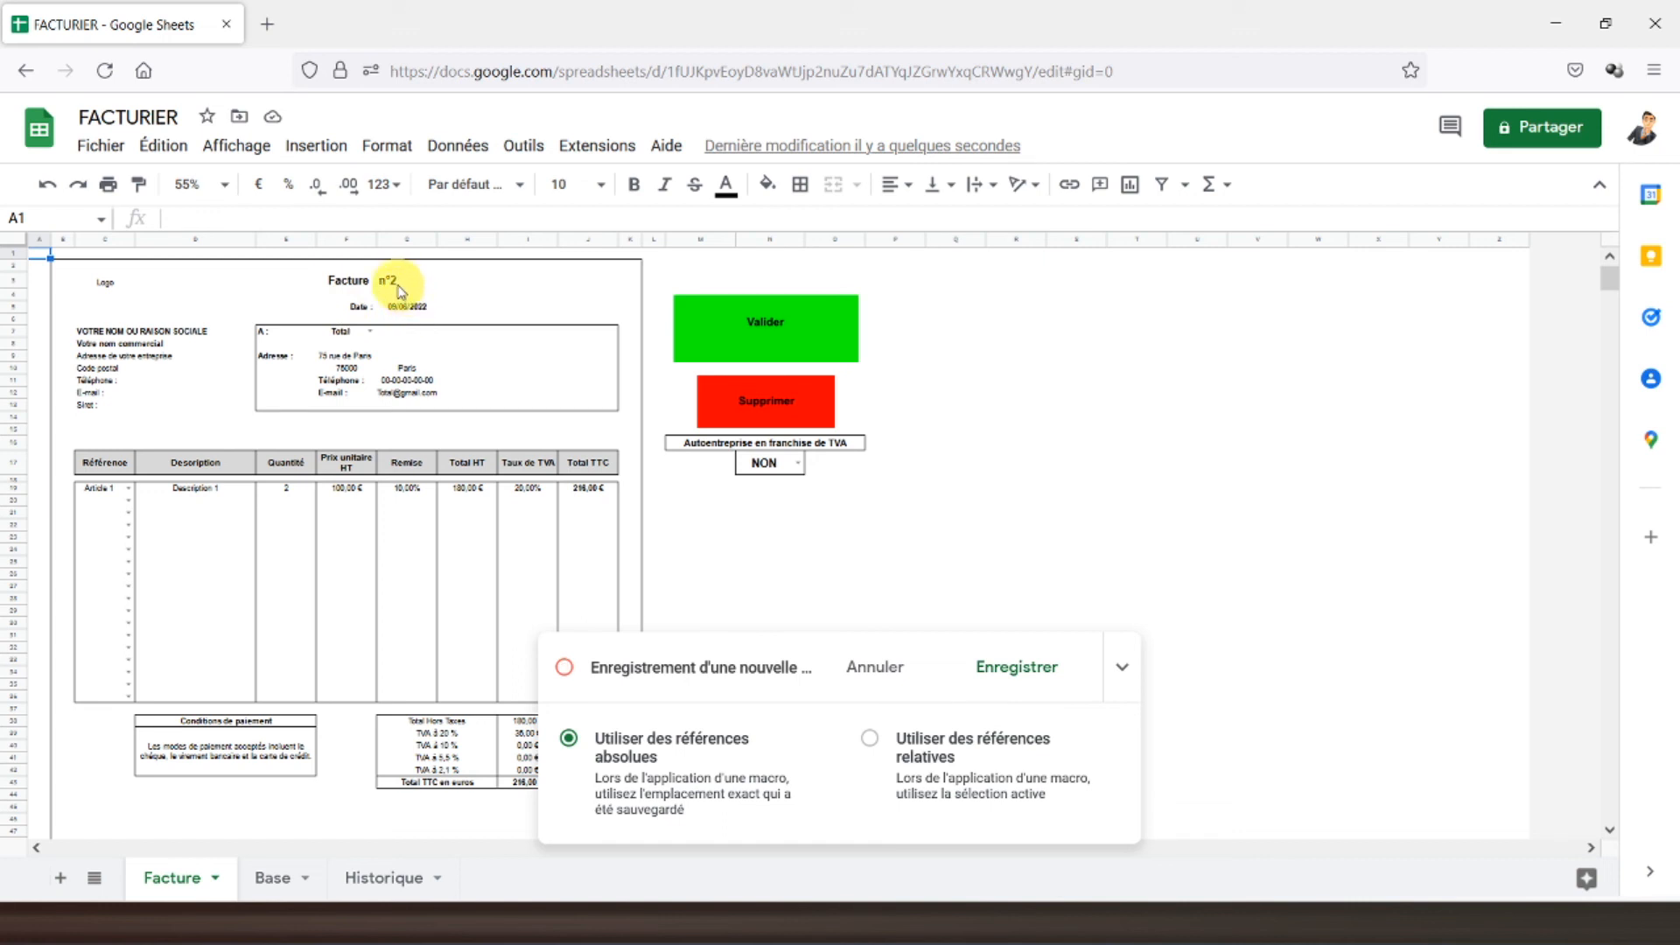
- Stop recording and save the archiving macro as "valider"
{"action": "left_click", "coordinate": [1008, 668]}
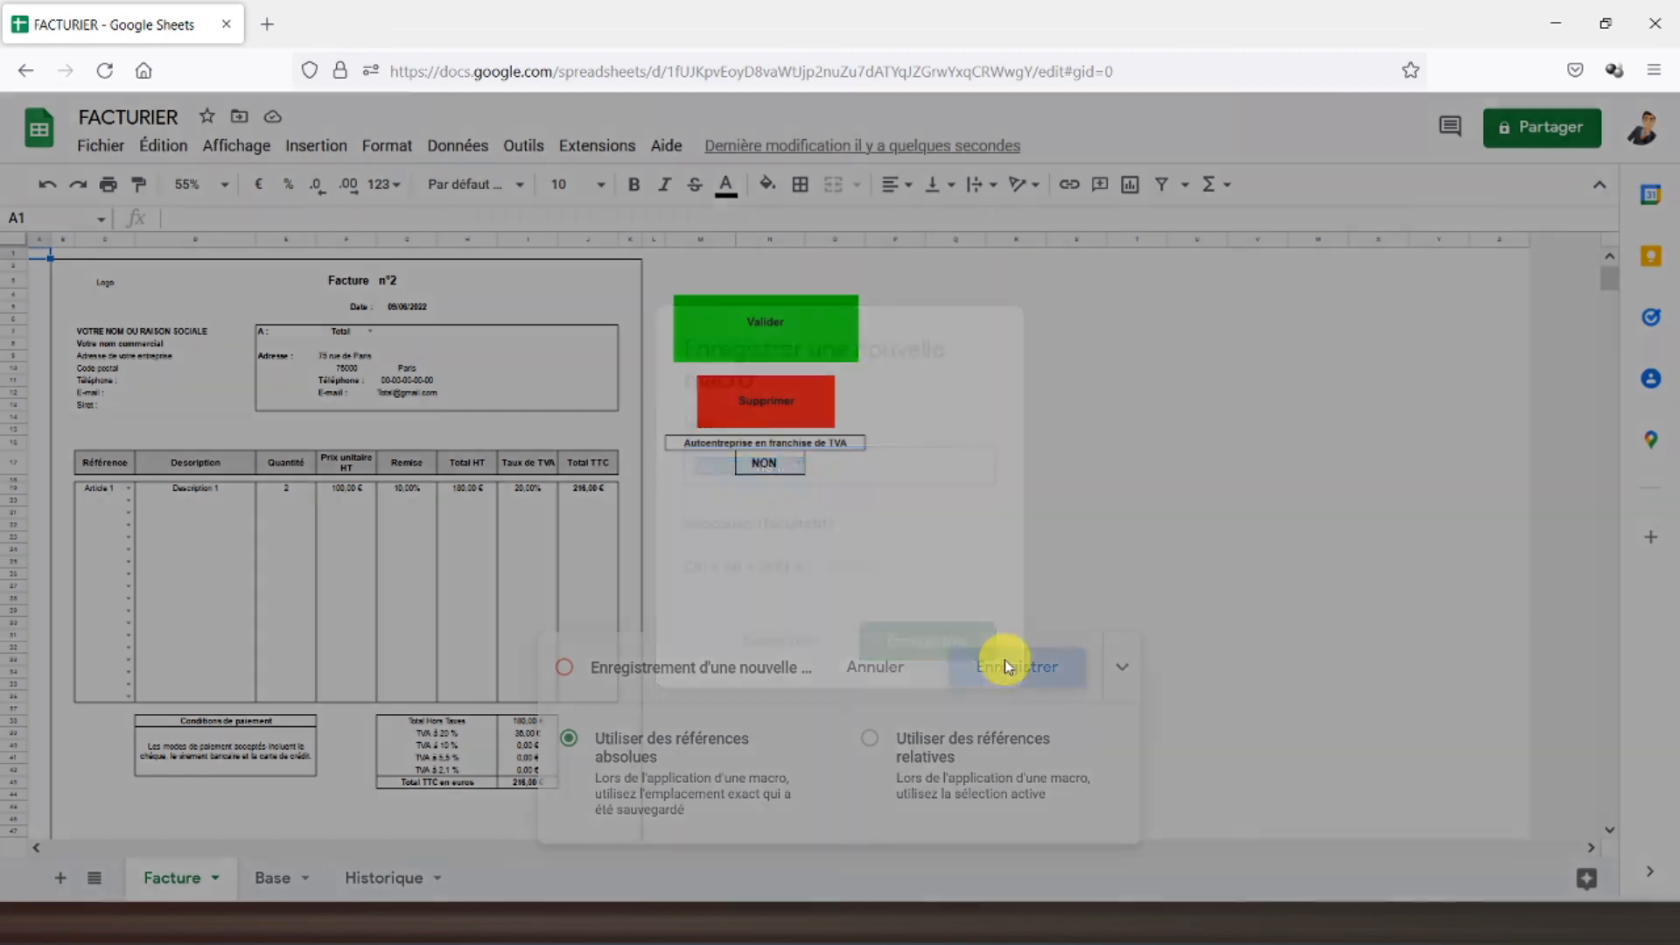
{"action": "type", "text": "valider"}
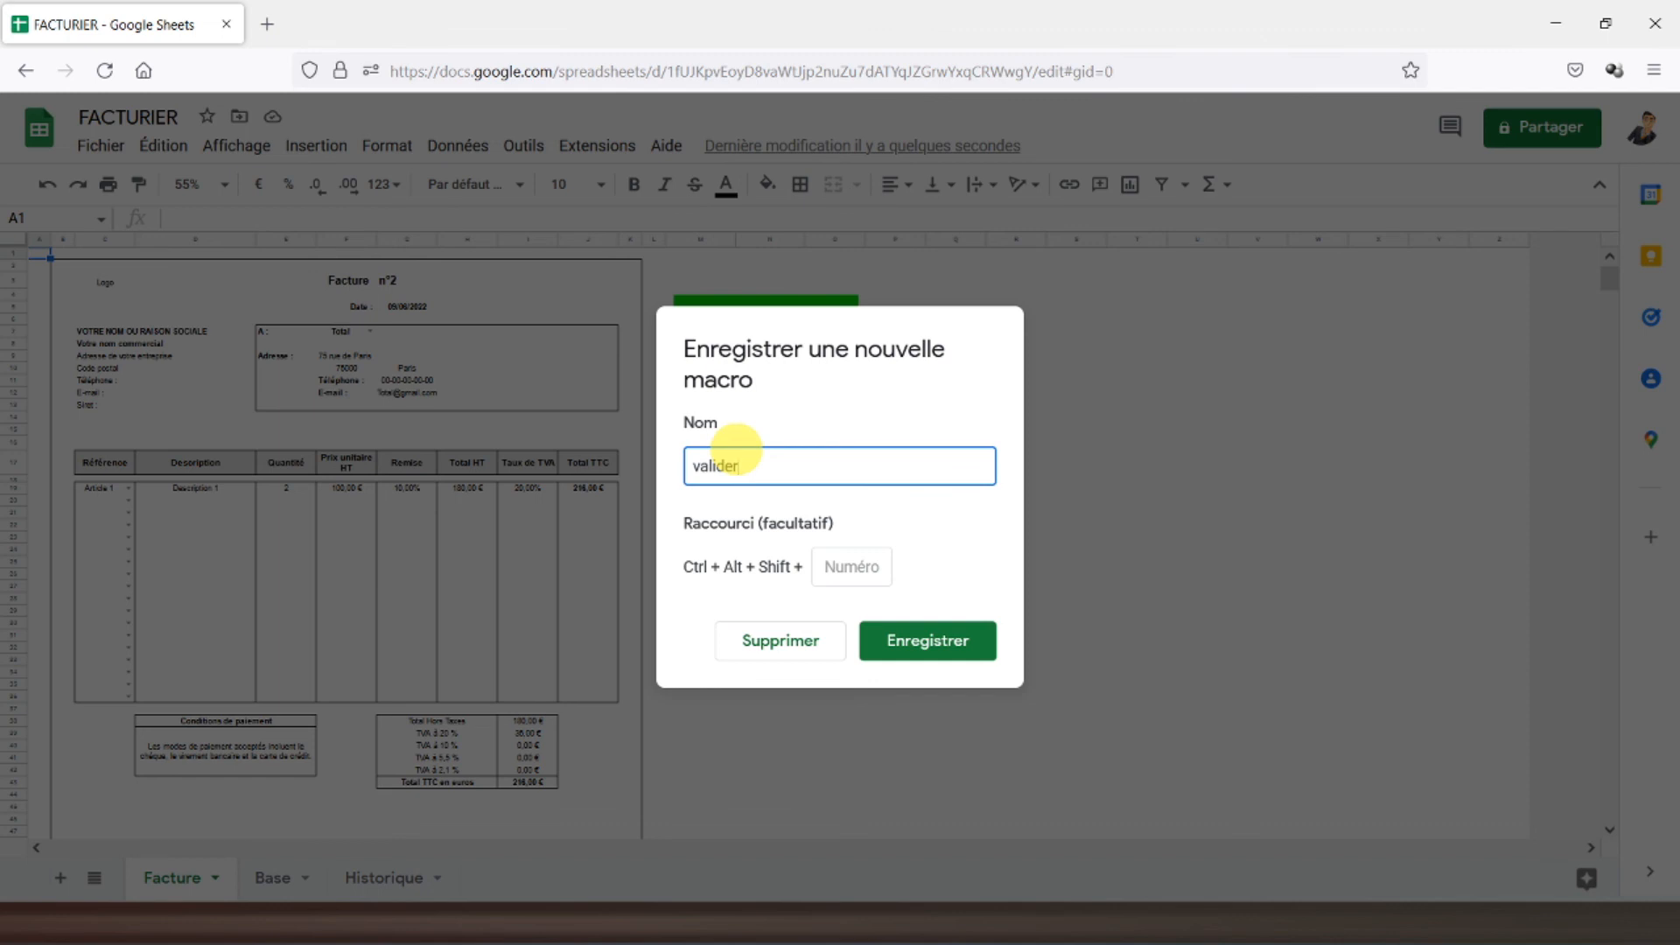
{"action": "left_click", "coordinate": [917, 637]}
- Assign the "valider" script to the green Valider drawing
{"action": "left_click", "coordinate": [817, 333]}
{"action": "left_click", "coordinate": [842, 311]}
{"action": "left_click", "coordinate": [886, 419]}
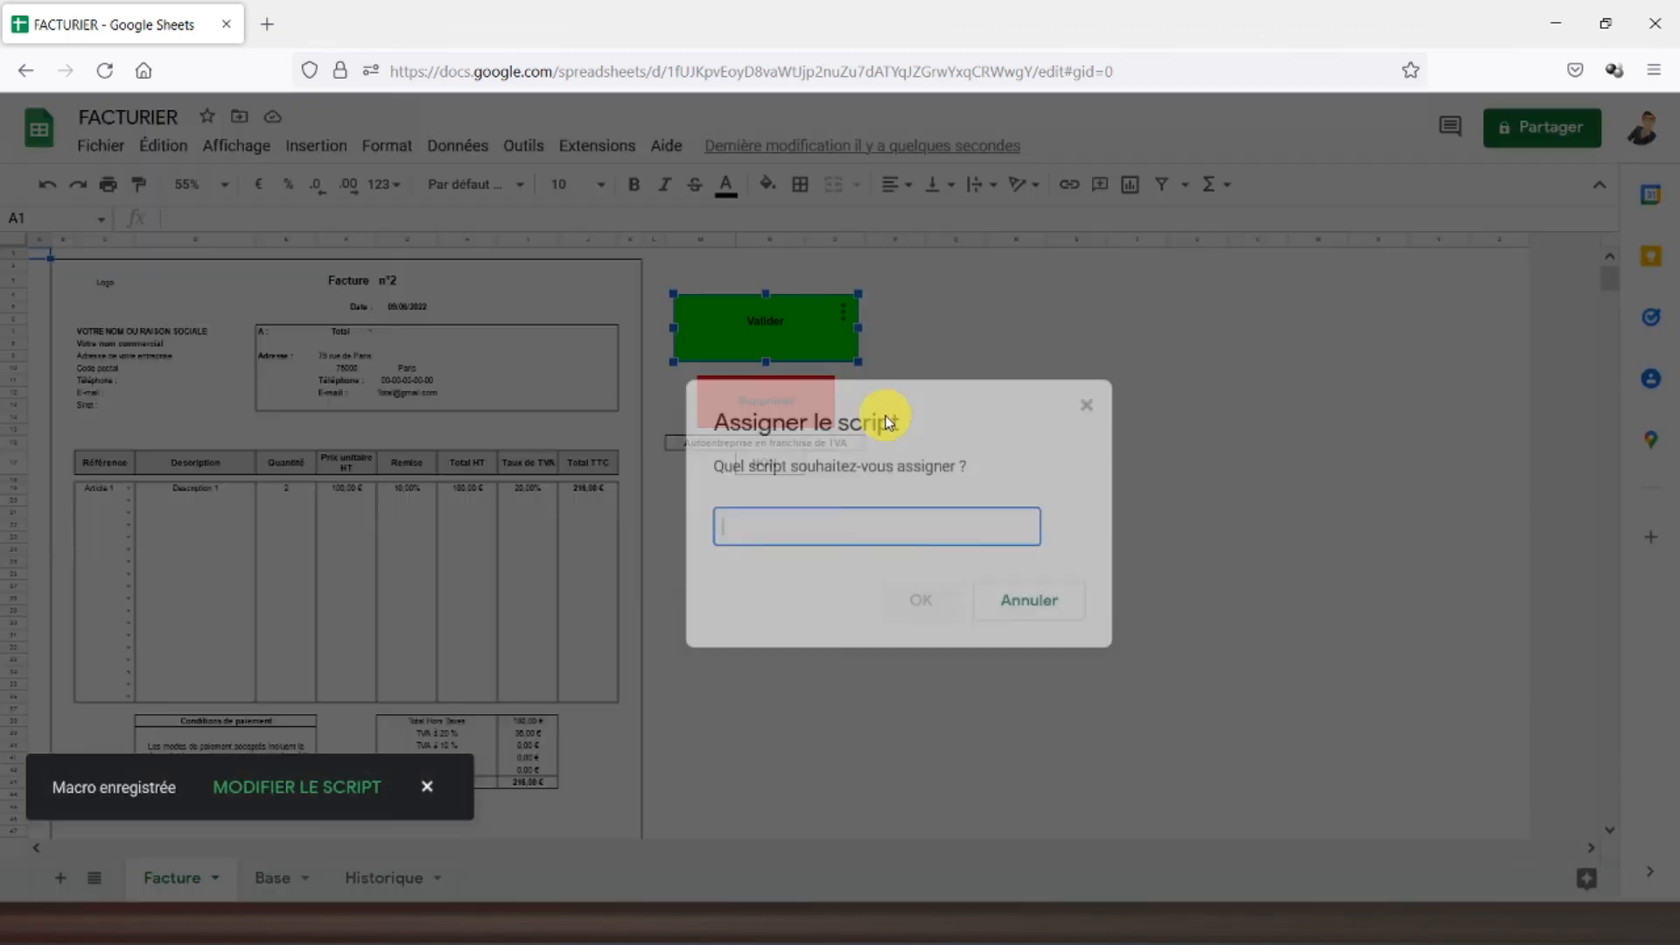
{"action": "type", "text": "valid"}
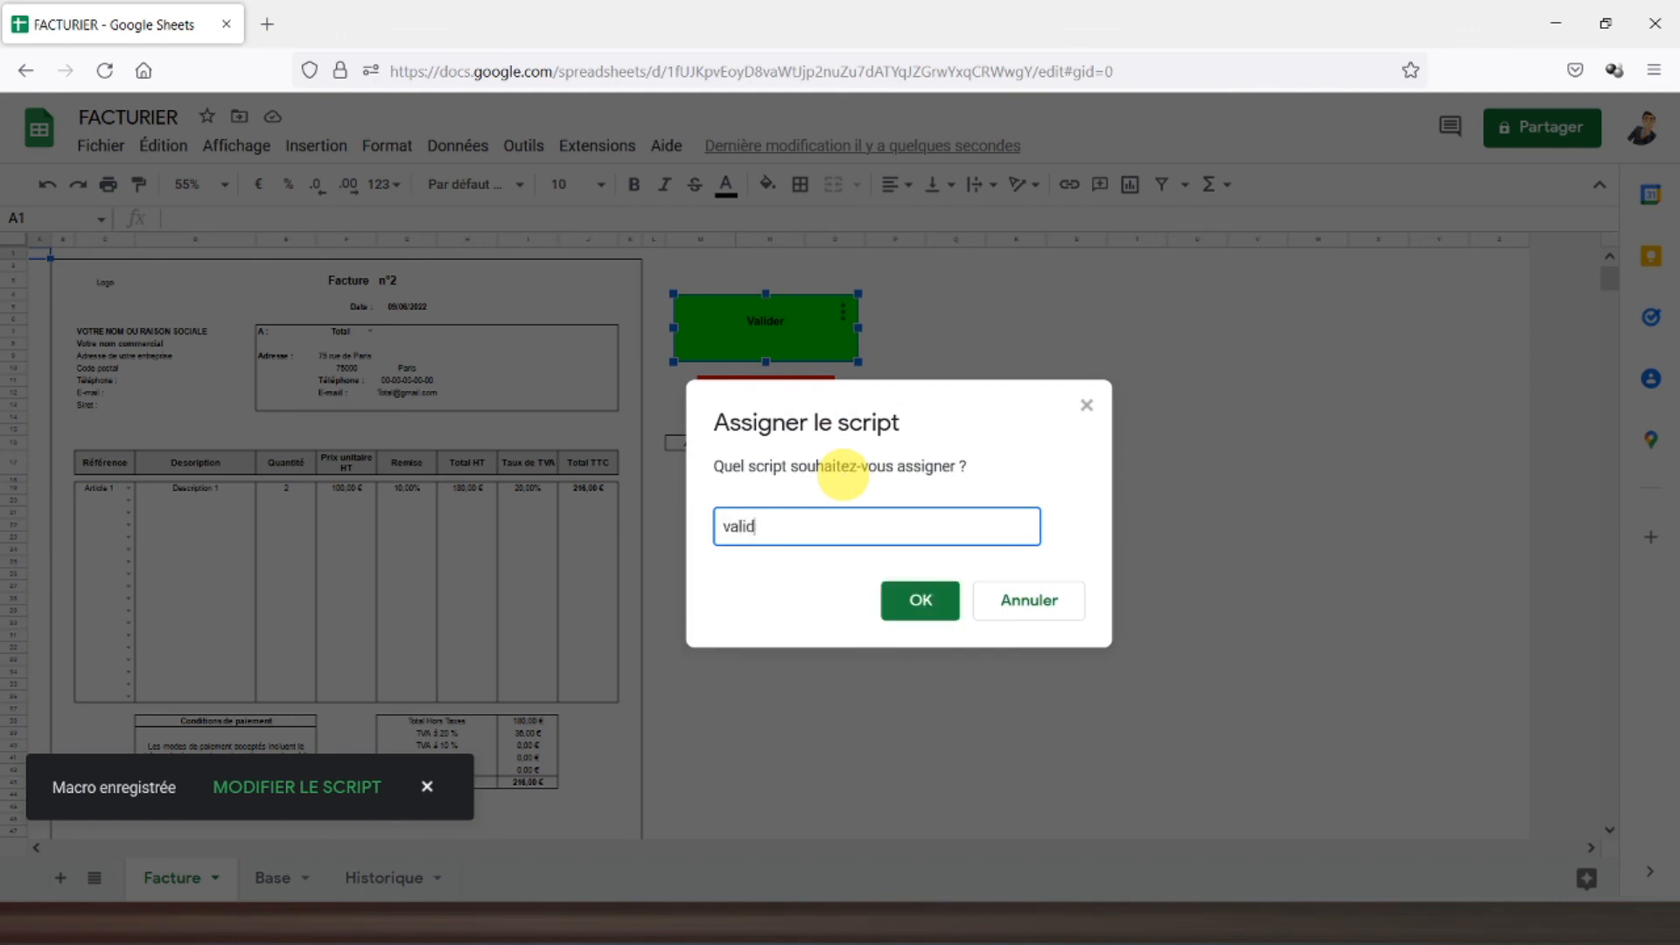
{"action": "type", "text": "er"}
{"action": "left_click", "coordinate": [919, 601]}
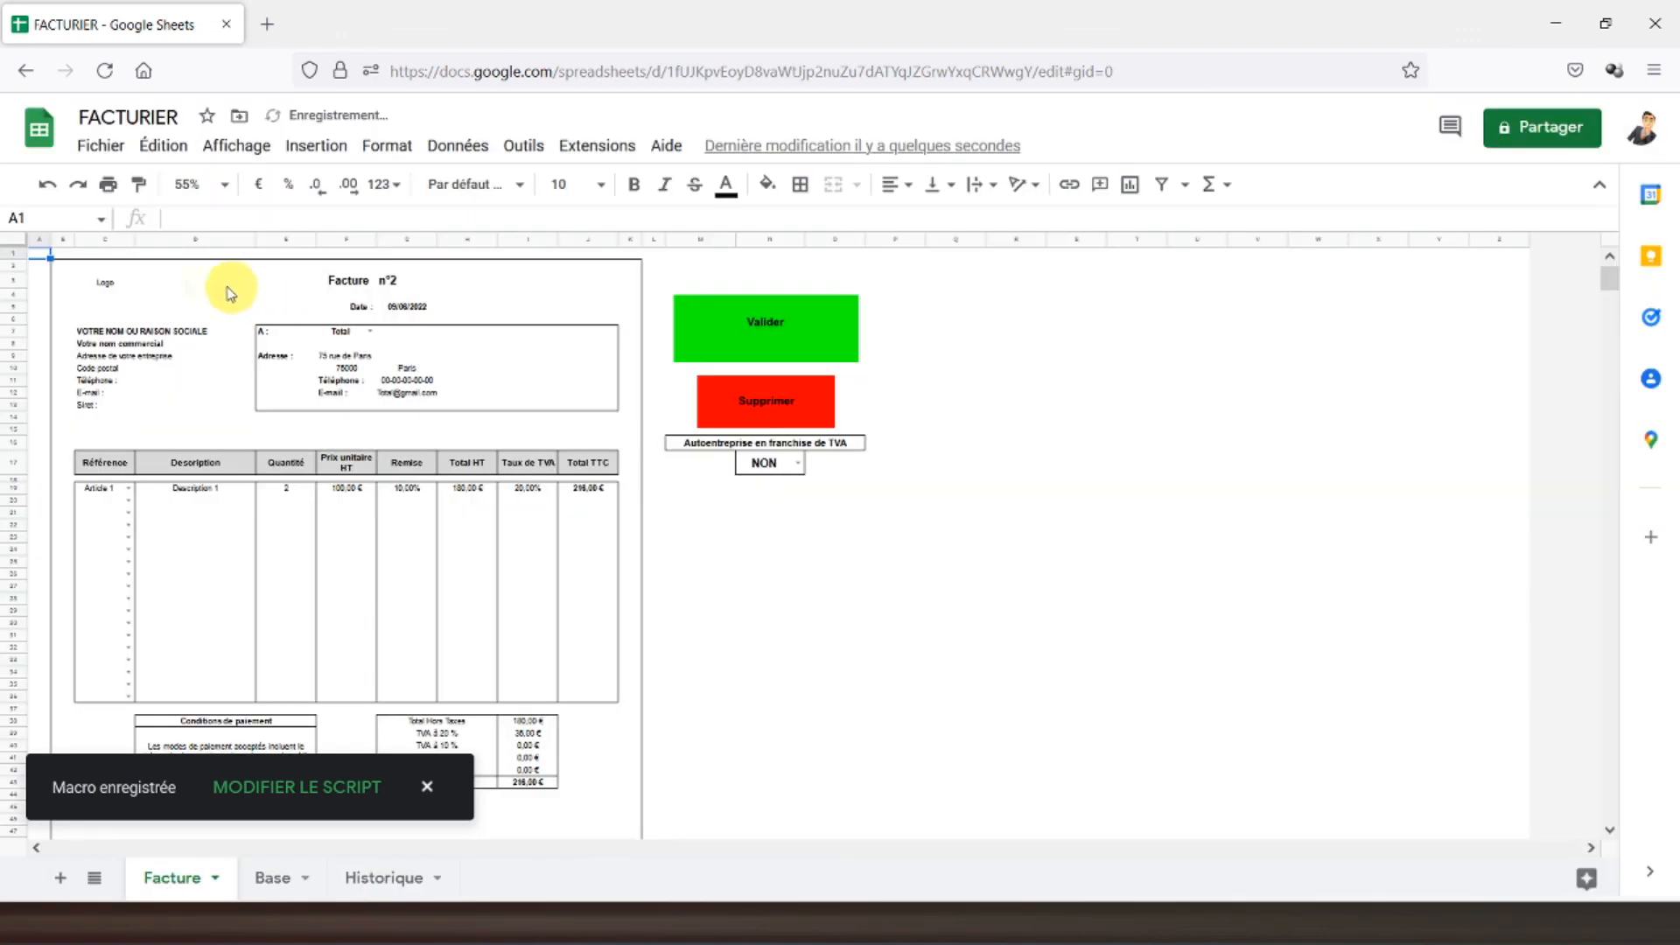
- Run the Valider button to archive invoice n°2, then return to Facture now showing n°3
{"action": "left_click", "coordinate": [771, 324]}
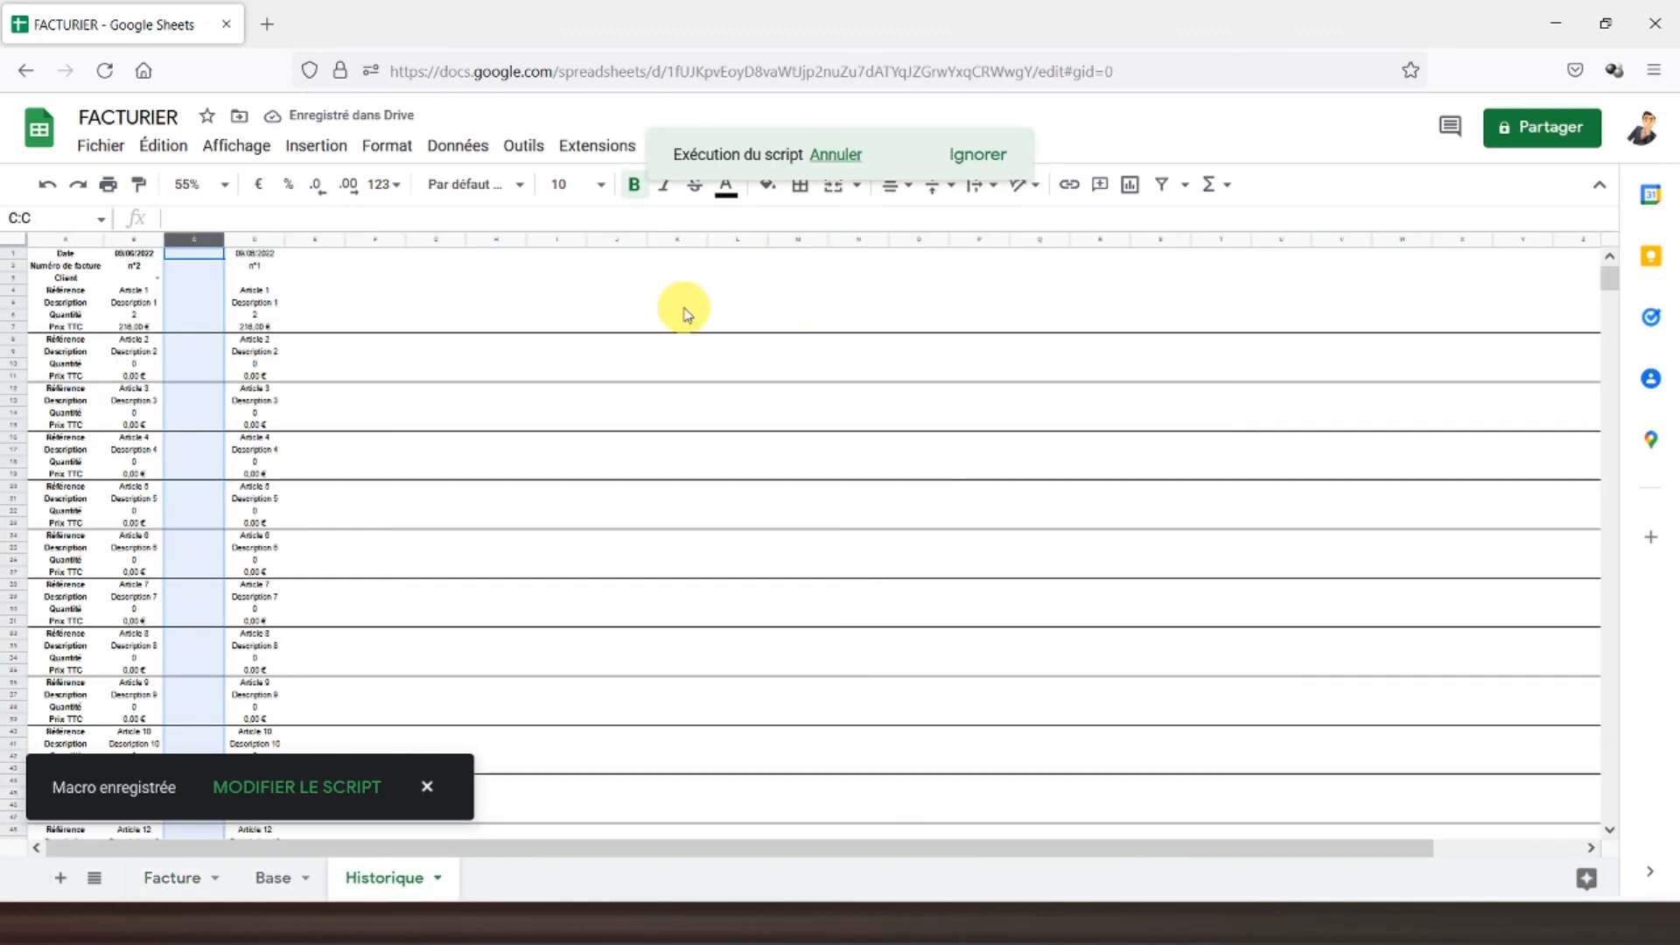
{"action": "left_click", "coordinate": [367, 875]}
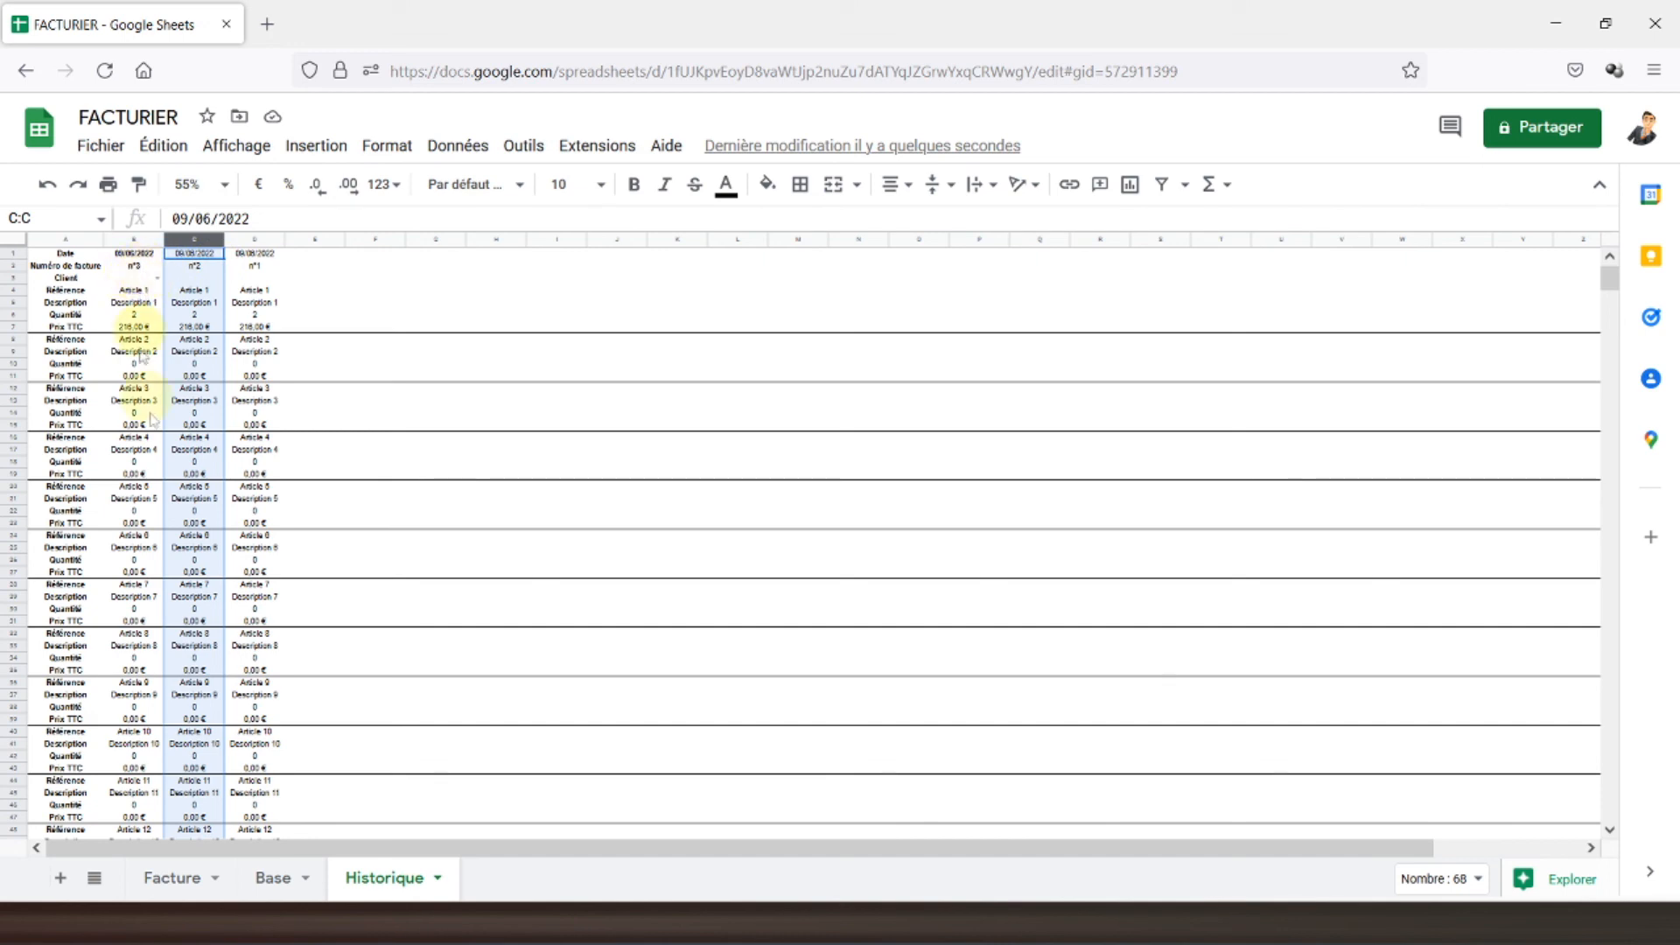
{"action": "left_click", "coordinate": [171, 880]}
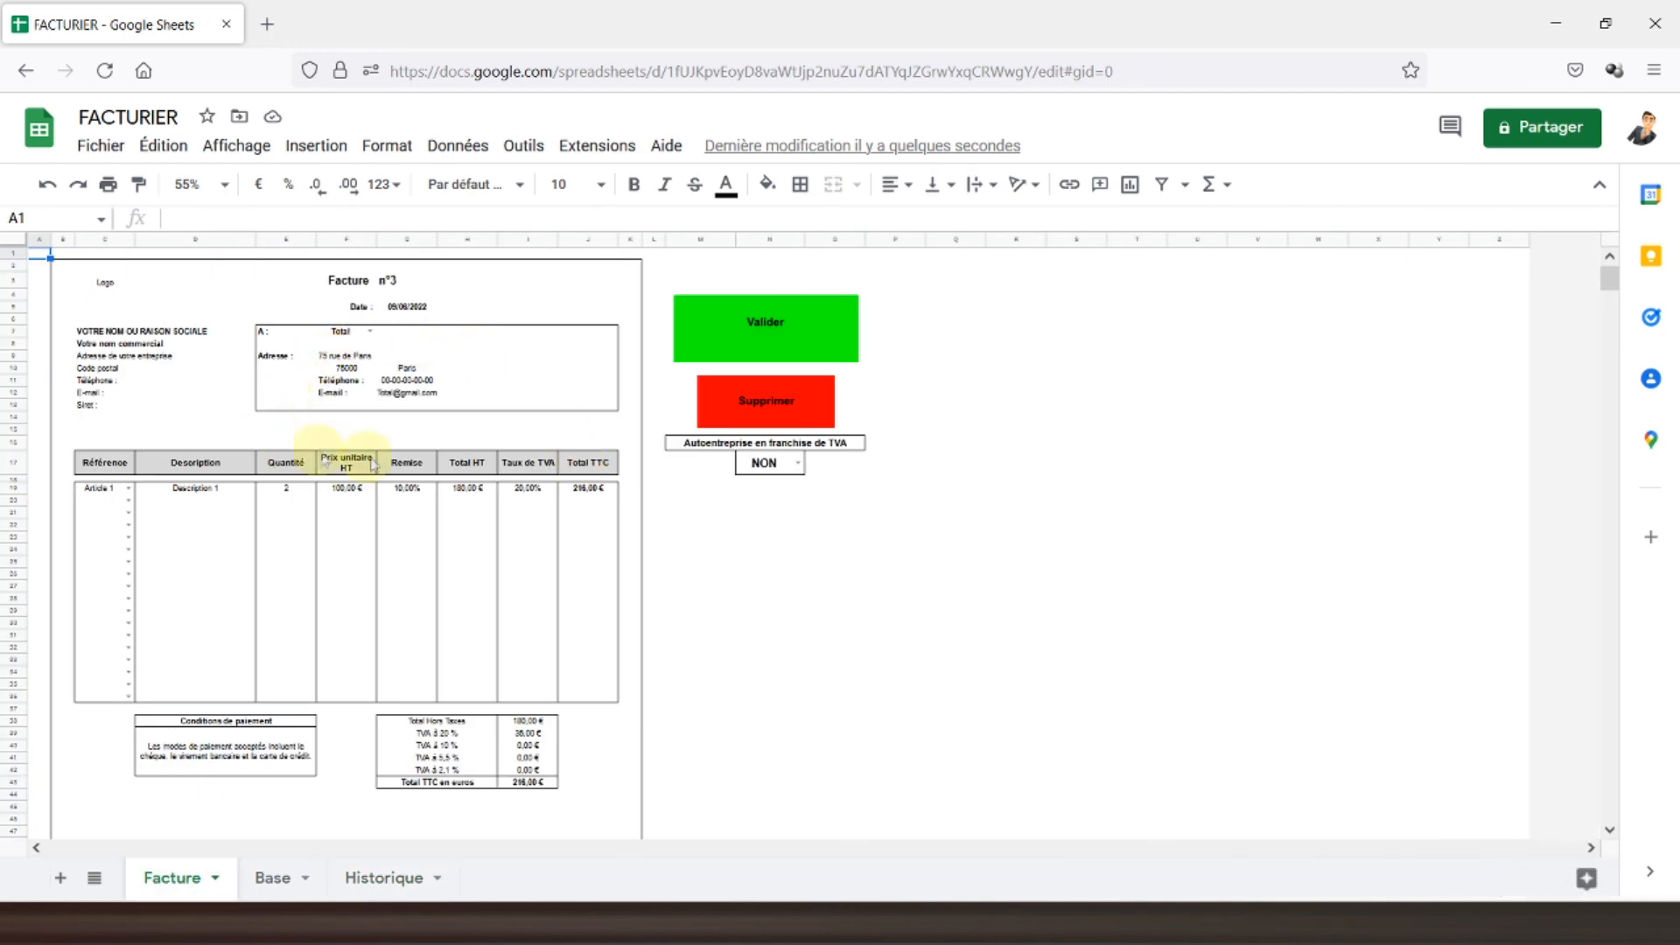